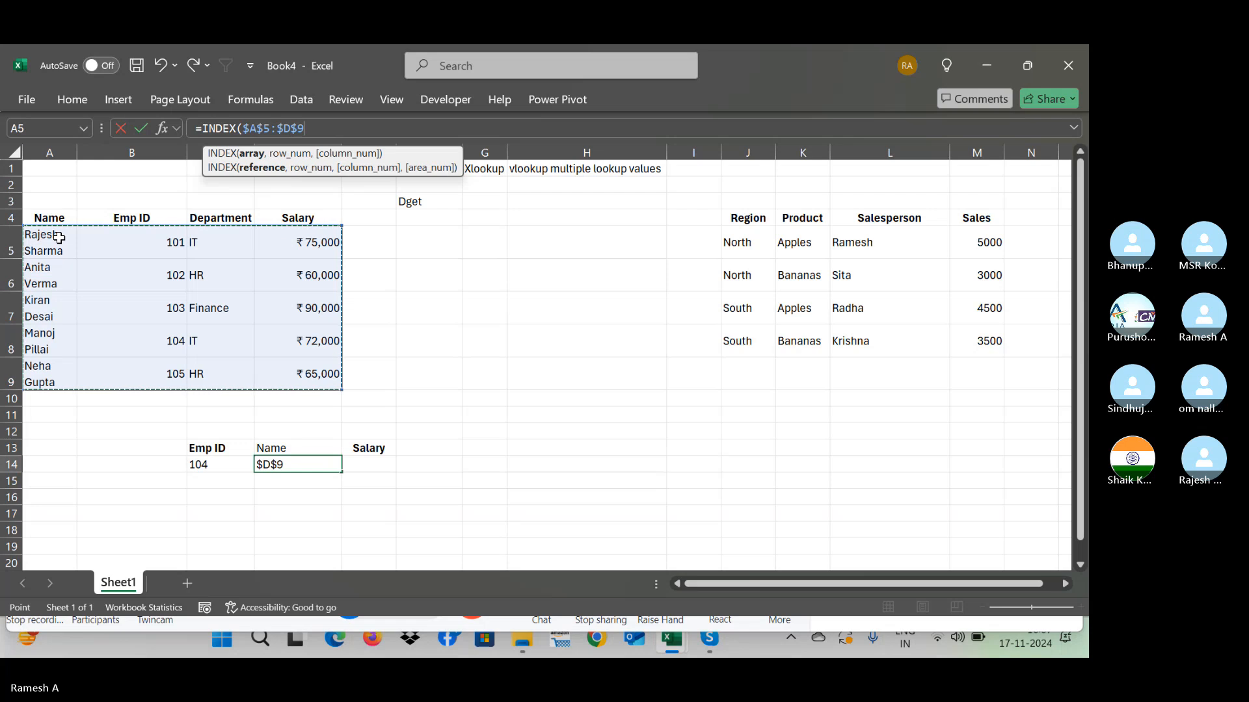
Step: Complete the INDEX formula in D14 over $A$5:$D$9 with row number 4 and column number 1
{"action": "type", "text": ",4"}
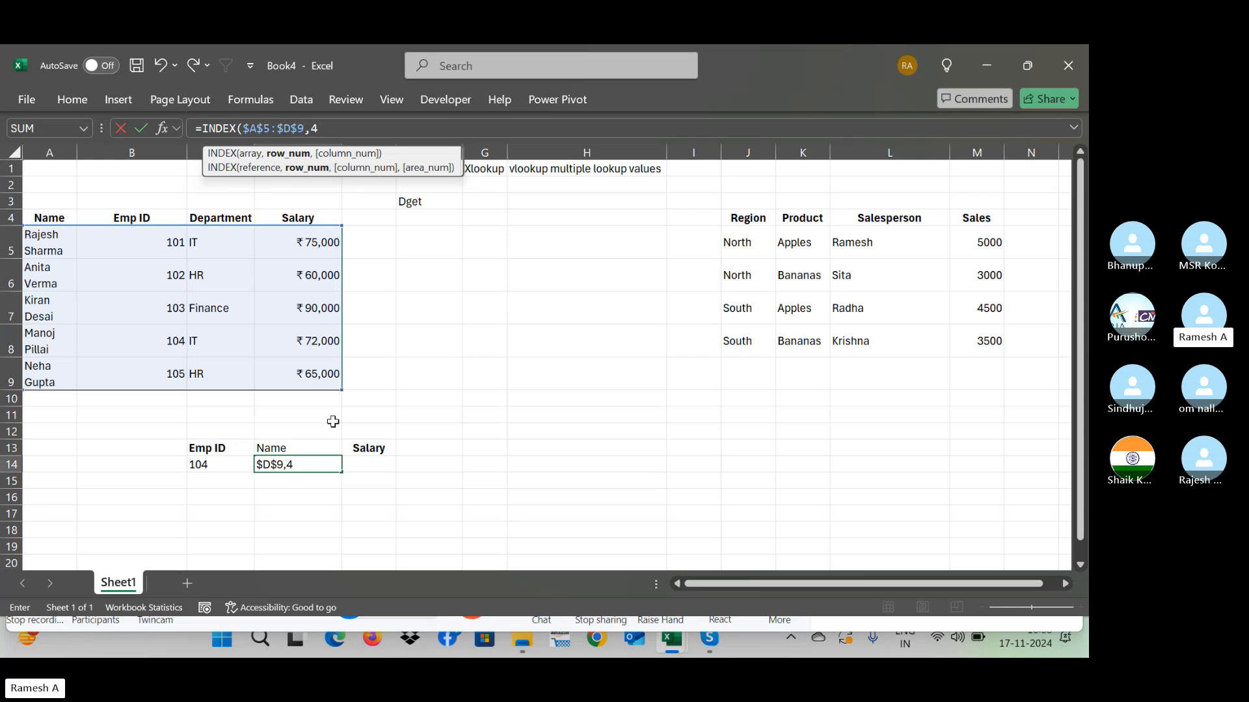
{"action": "type", "text": ","}
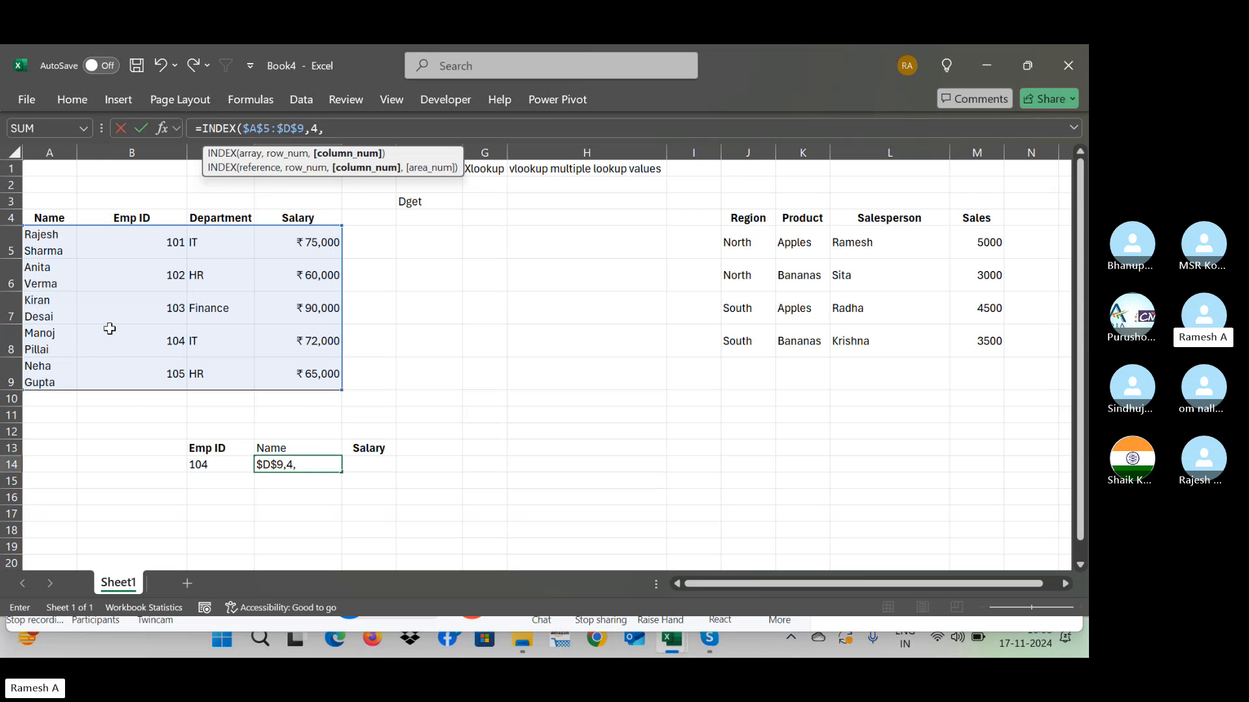
{"action": "type", "text": "1)"}
{"action": "key", "text": "Return"}
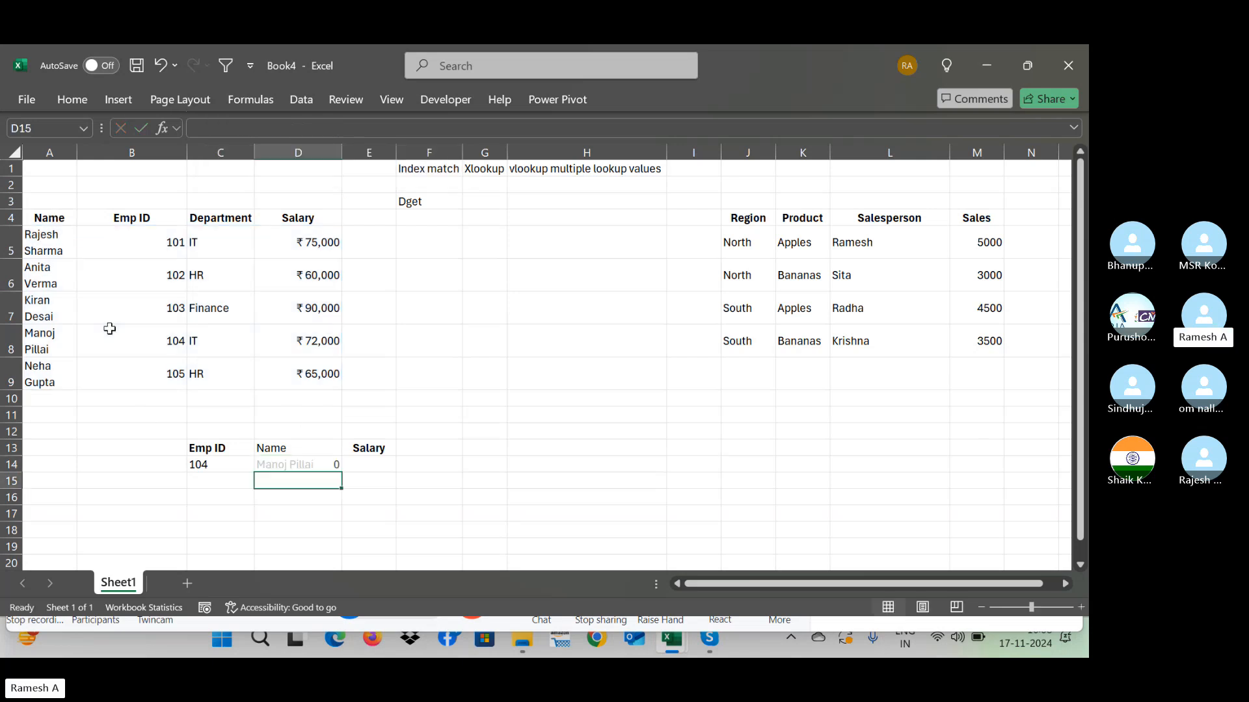
{"action": "key", "text": "Up"}
{"action": "key", "text": "Left"}
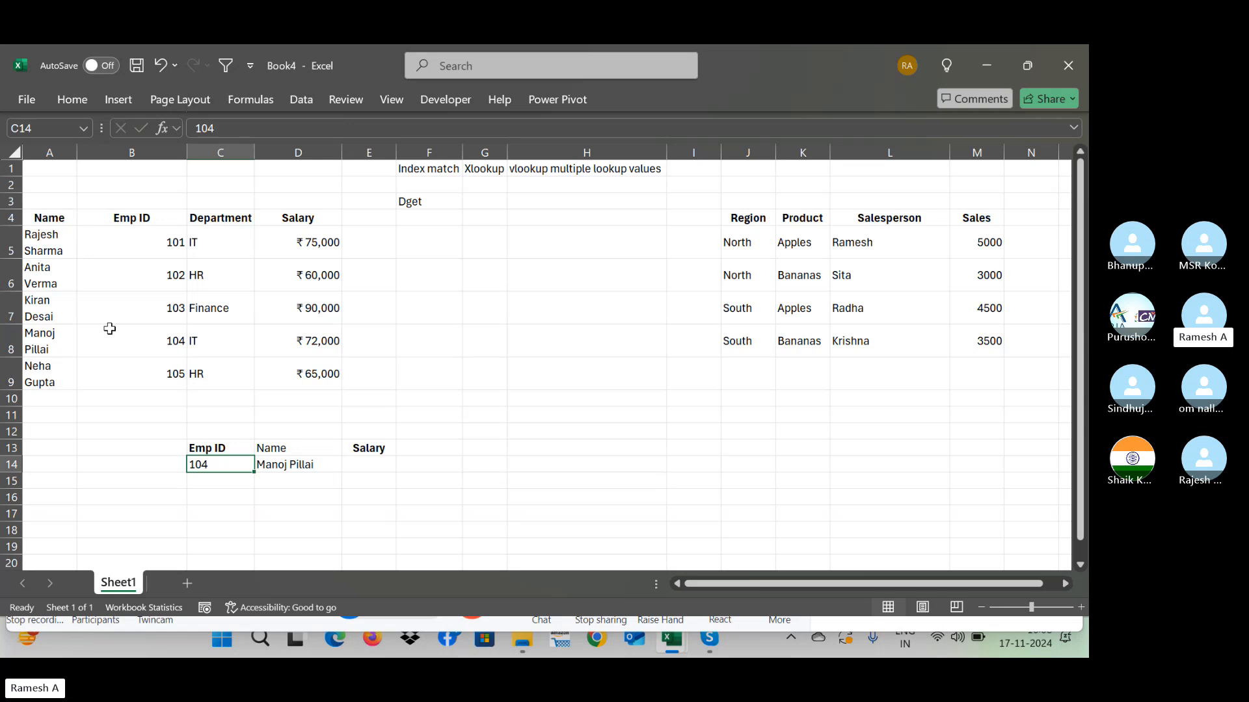
{"action": "key", "text": "Right"}
Step: Widen column A so the names fit on one line, and autofit all row heights in the sheet
{"action": "left_click", "coordinate": [166, 348]}
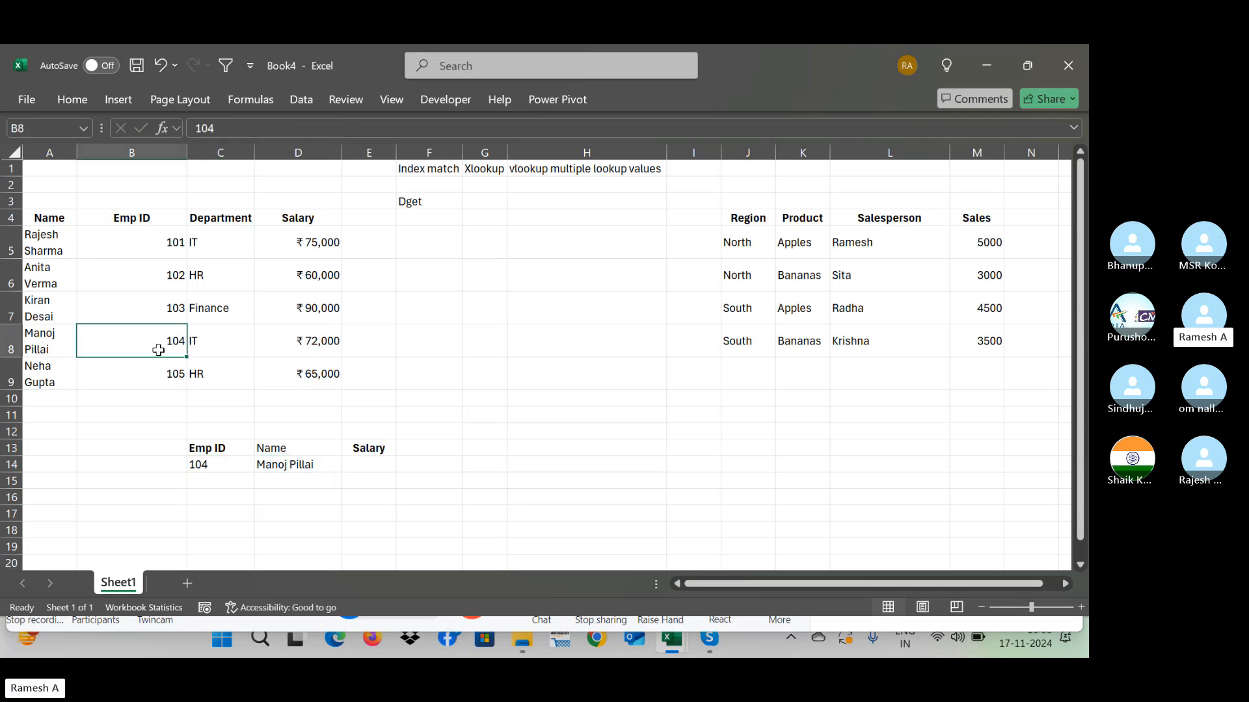
{"action": "left_click", "coordinate": [57, 348]}
{"action": "left_click_drag", "start_coordinate": [77, 152], "coordinate": [153, 152]}
{"action": "left_click", "coordinate": [19, 152]}
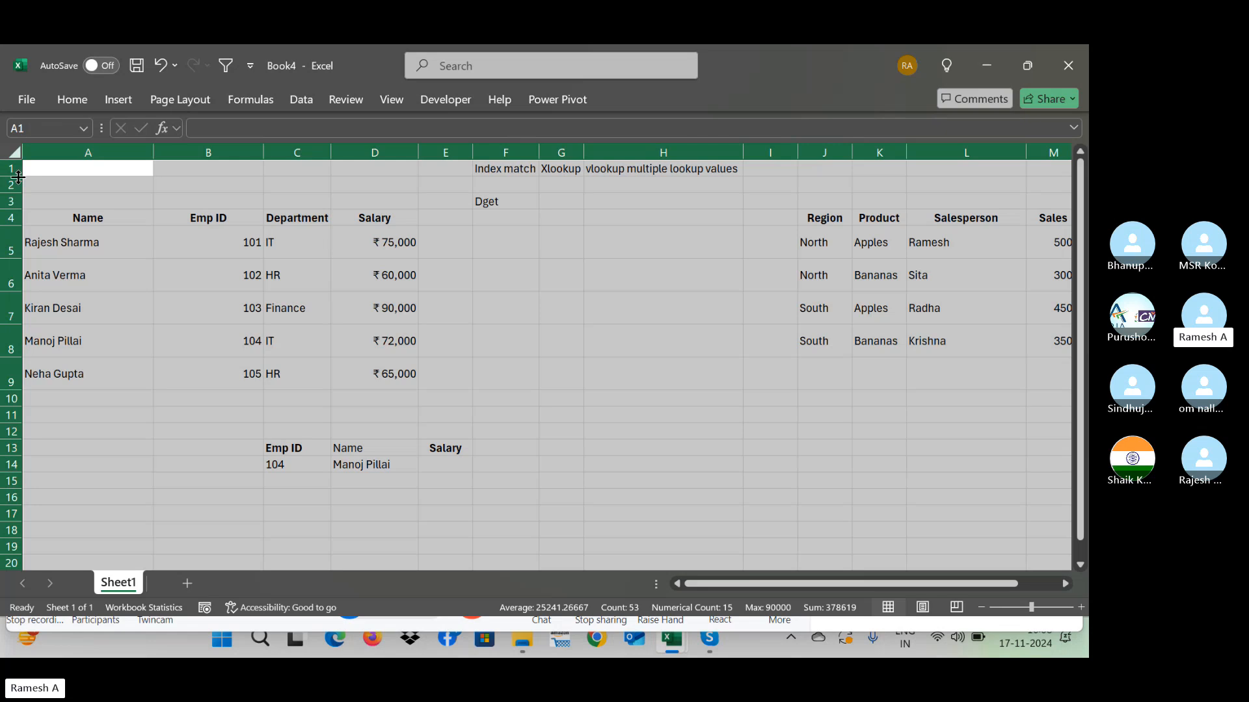
{"action": "double_click", "coordinate": [13, 176]}
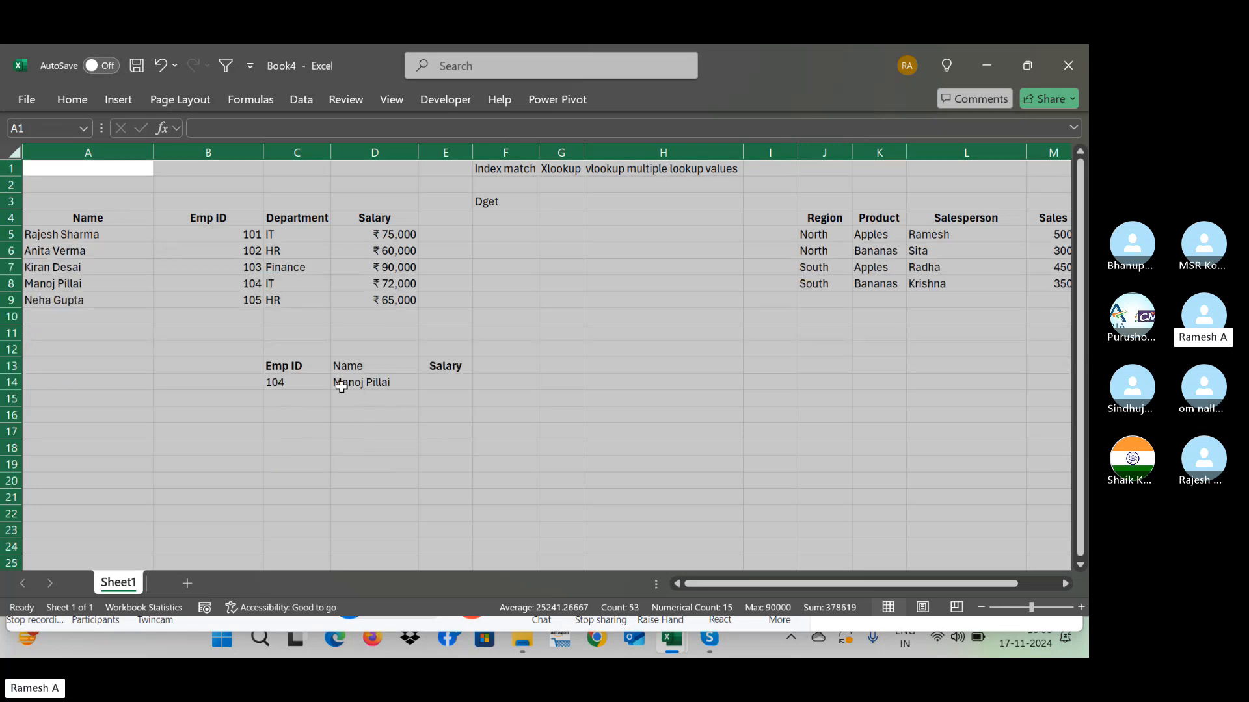
{"action": "left_click", "coordinate": [298, 385]}
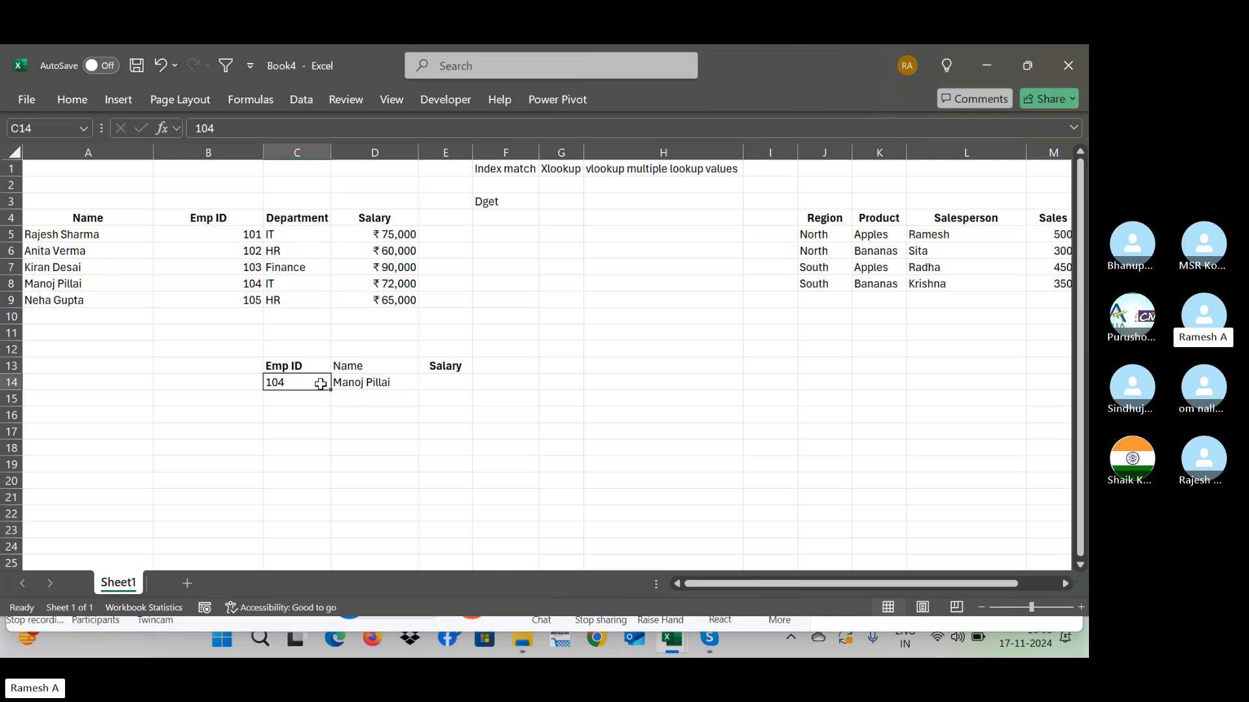
{"action": "left_click", "coordinate": [366, 377]}
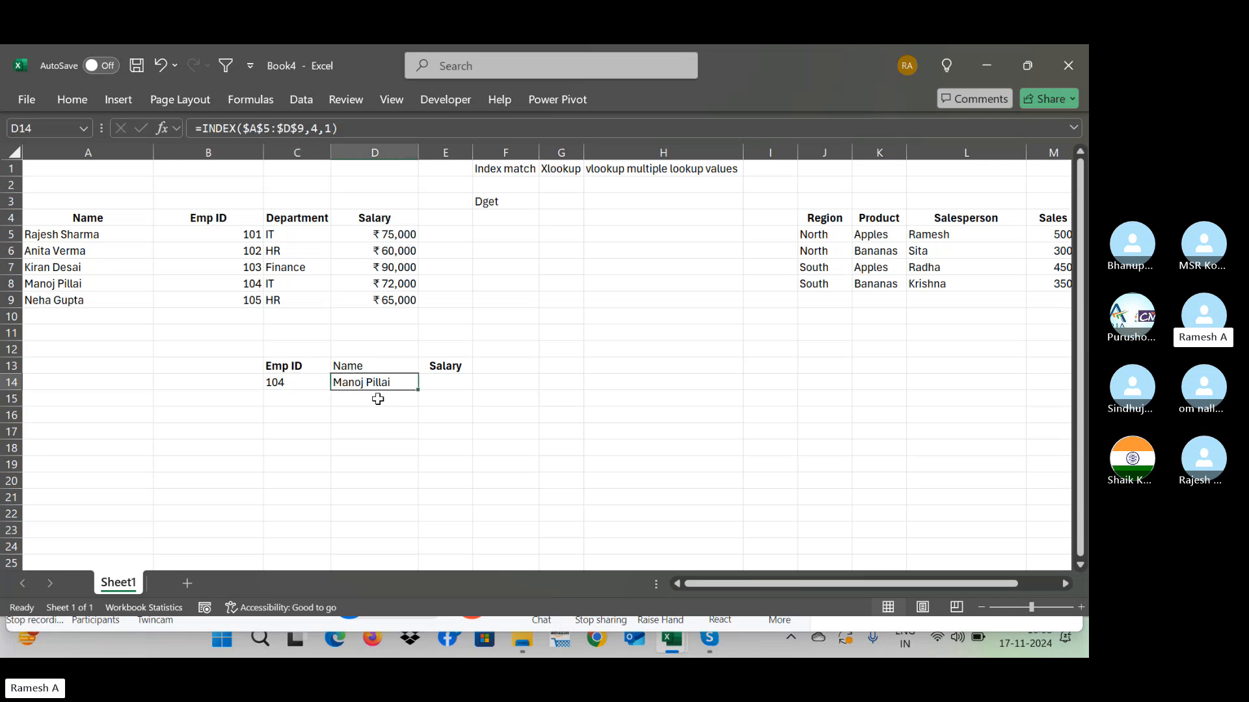
Step: Enter the text Match in H8, and clear both that cell and the INDEX formula in D14
{"action": "left_click", "coordinate": [641, 279]}
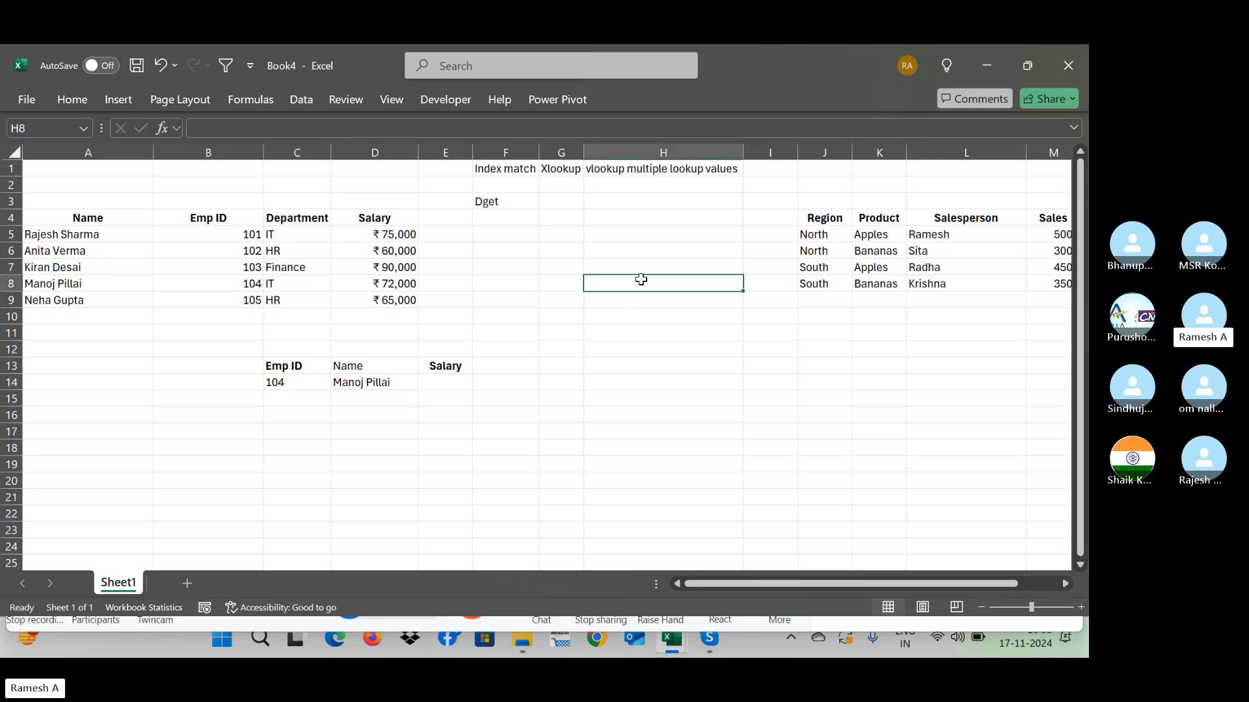
{"action": "type", "text": "Ma"}
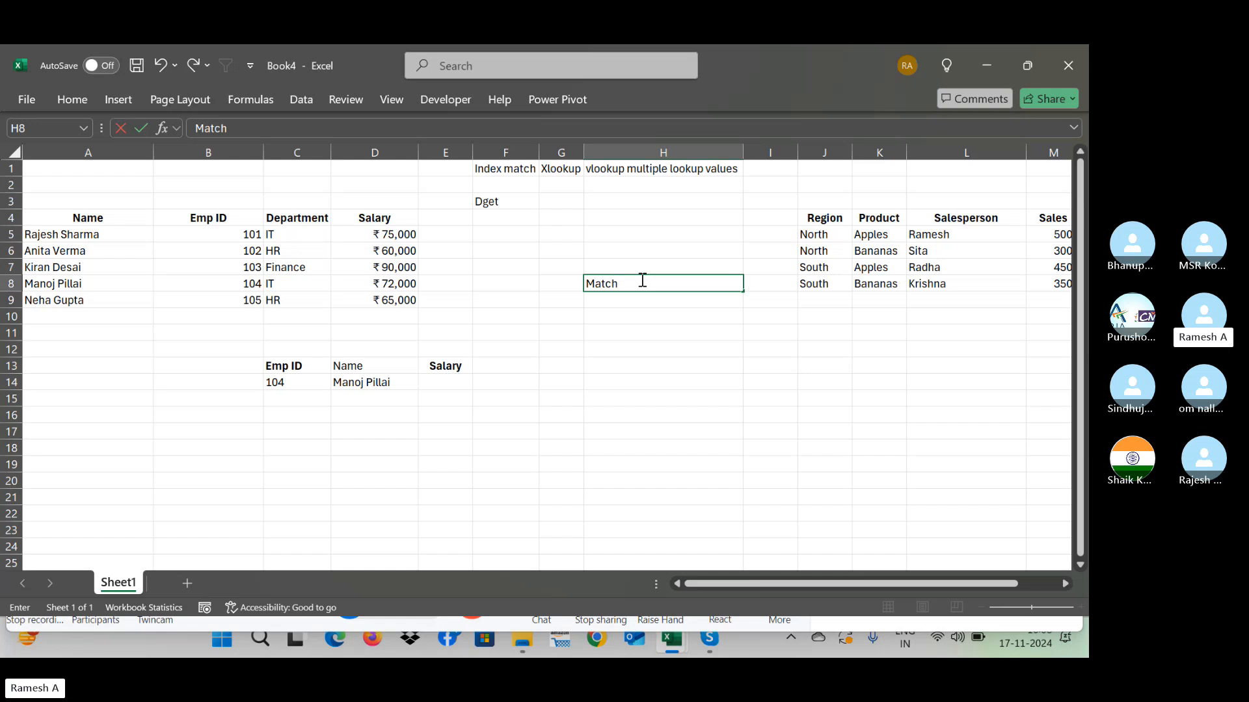
{"action": "type", "text": "tch"}
{"action": "key", "text": "Return"}
{"action": "left_click", "coordinate": [642, 279]}
{"action": "key", "text": "Delete"}
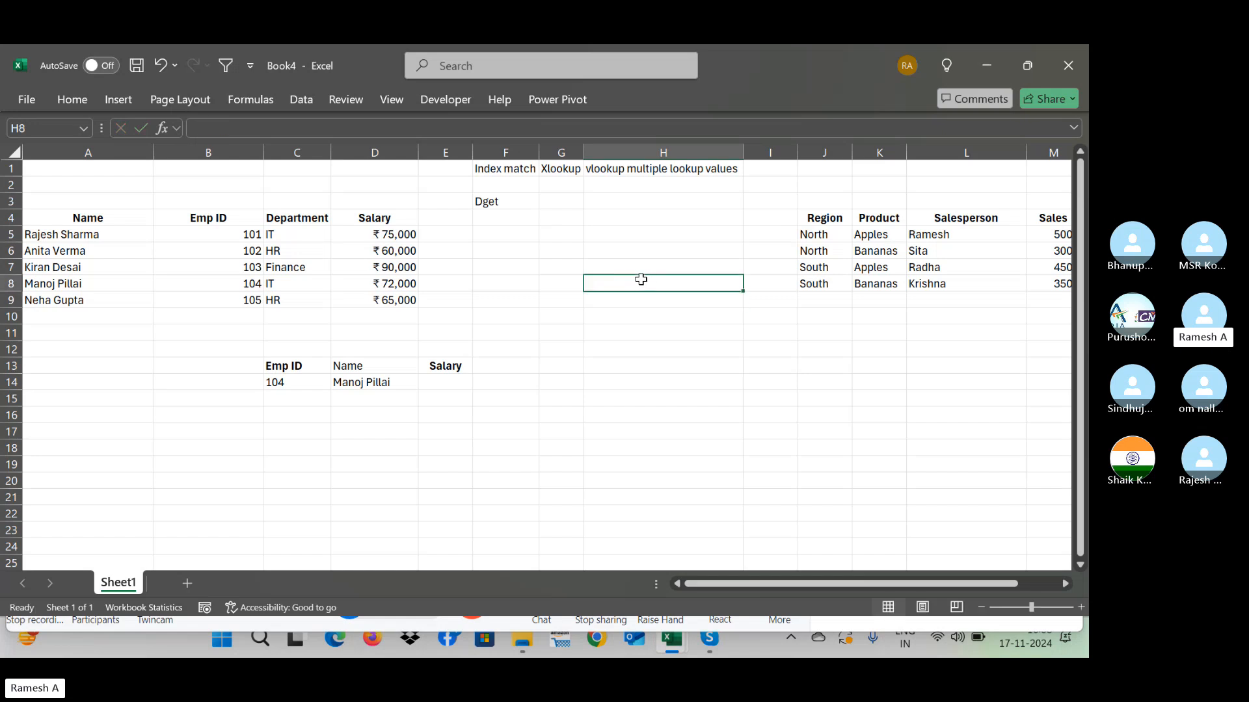
{"action": "left_click", "coordinate": [377, 386]}
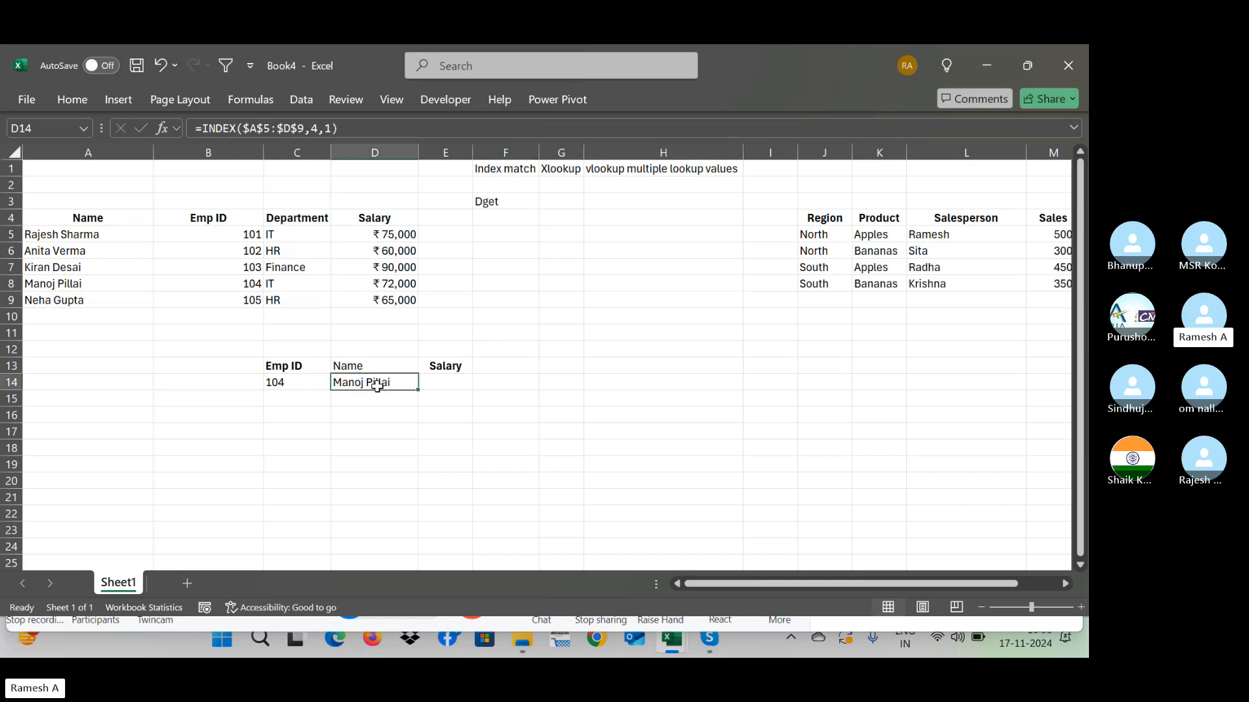
{"action": "key", "text": "Delete"}
Step: Enter =INDEX($A$4:$D$9,2,1) in cell H19, using an absolute reference to the employee table including its headers
{"action": "left_click", "coordinate": [649, 463]}
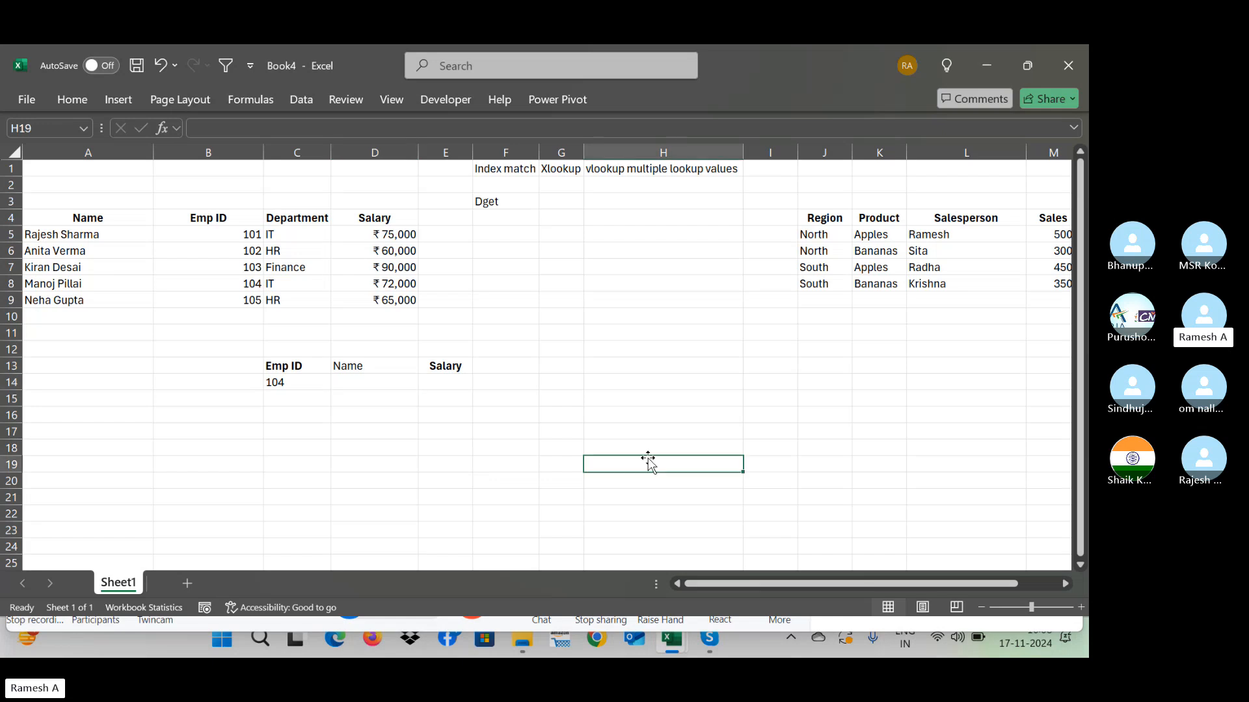
{"action": "type", "text": "=i"}
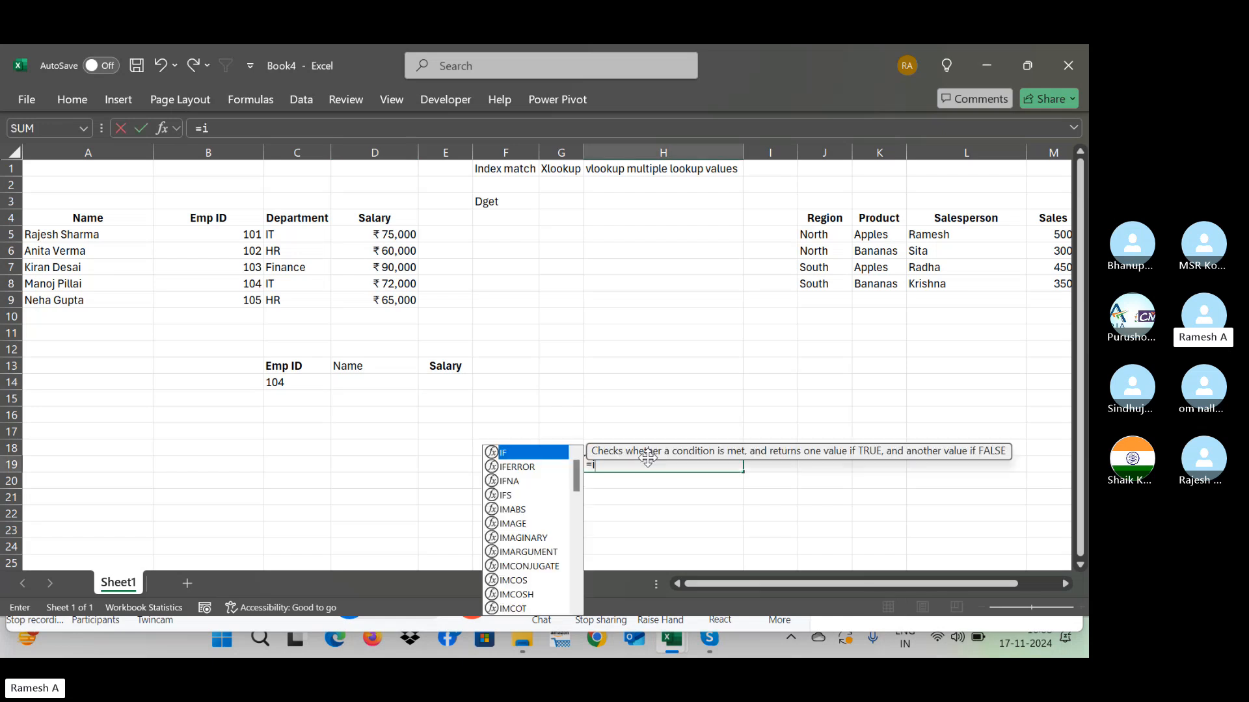
{"action": "type", "text": "ndex("}
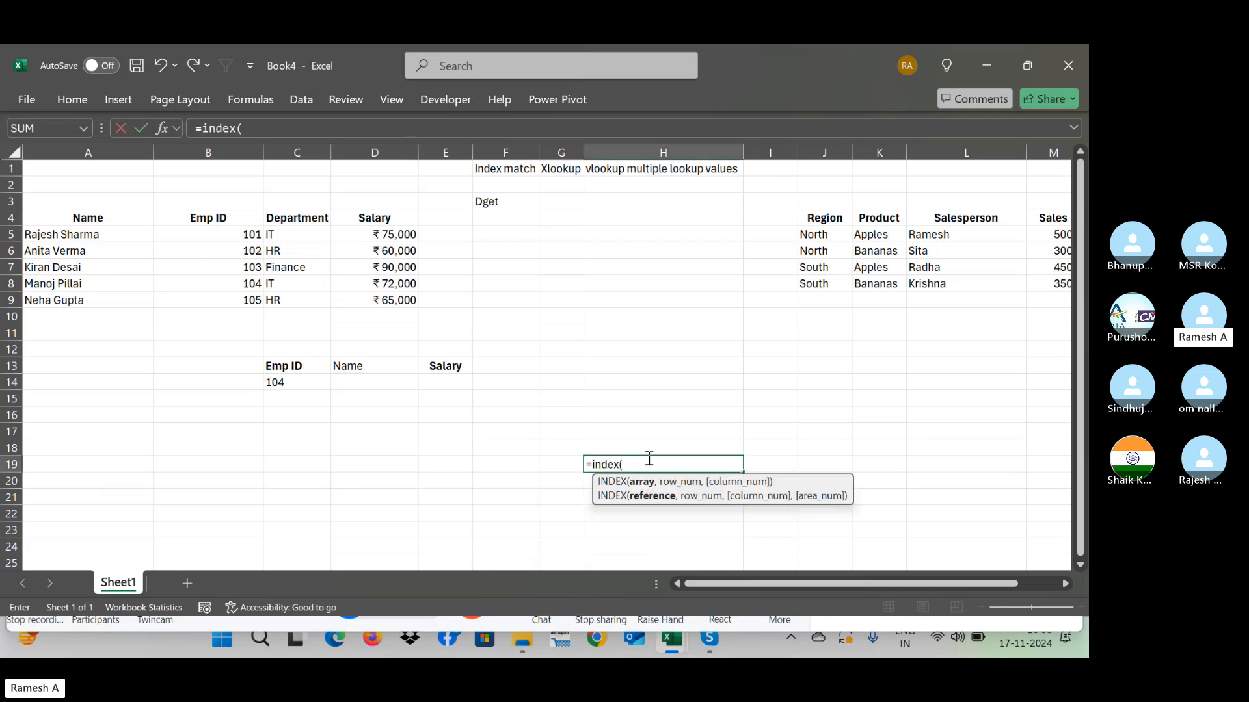
{"action": "left_click", "coordinate": [124, 230]}
{"action": "left_click_drag", "start_coordinate": [123, 221], "coordinate": [407, 300]}
{"action": "key", "text": "F4"}
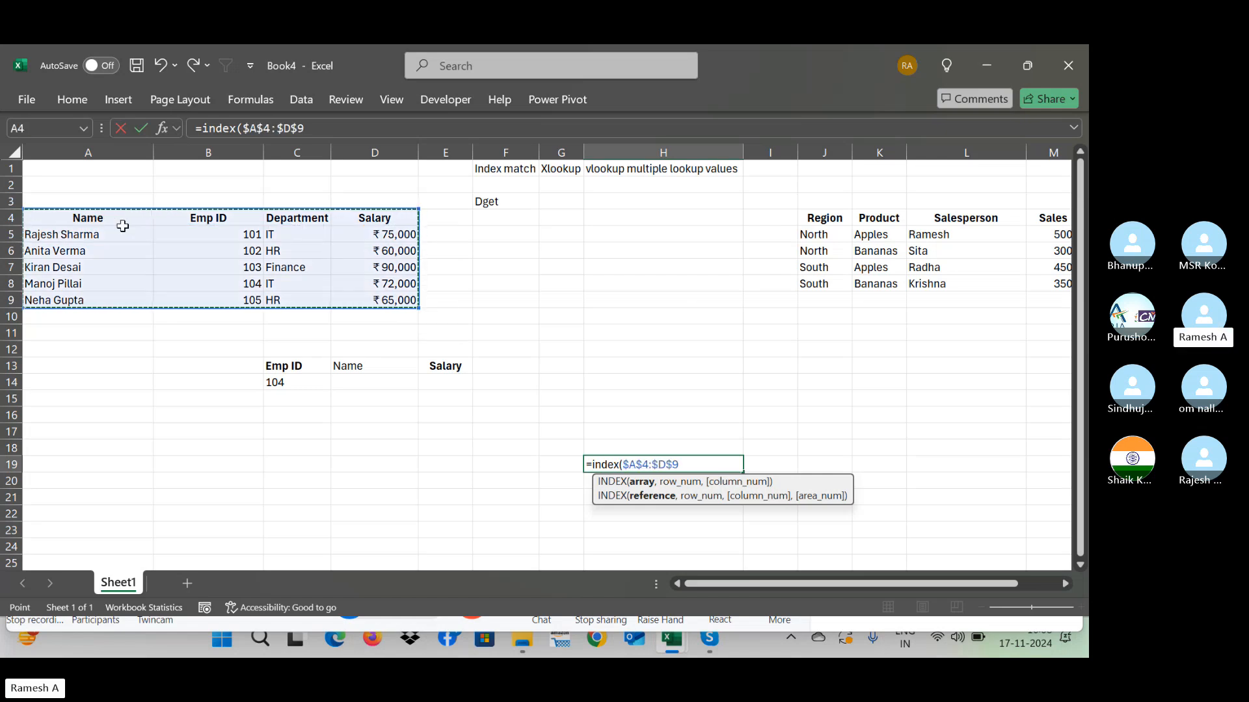
{"action": "type", "text": ","}
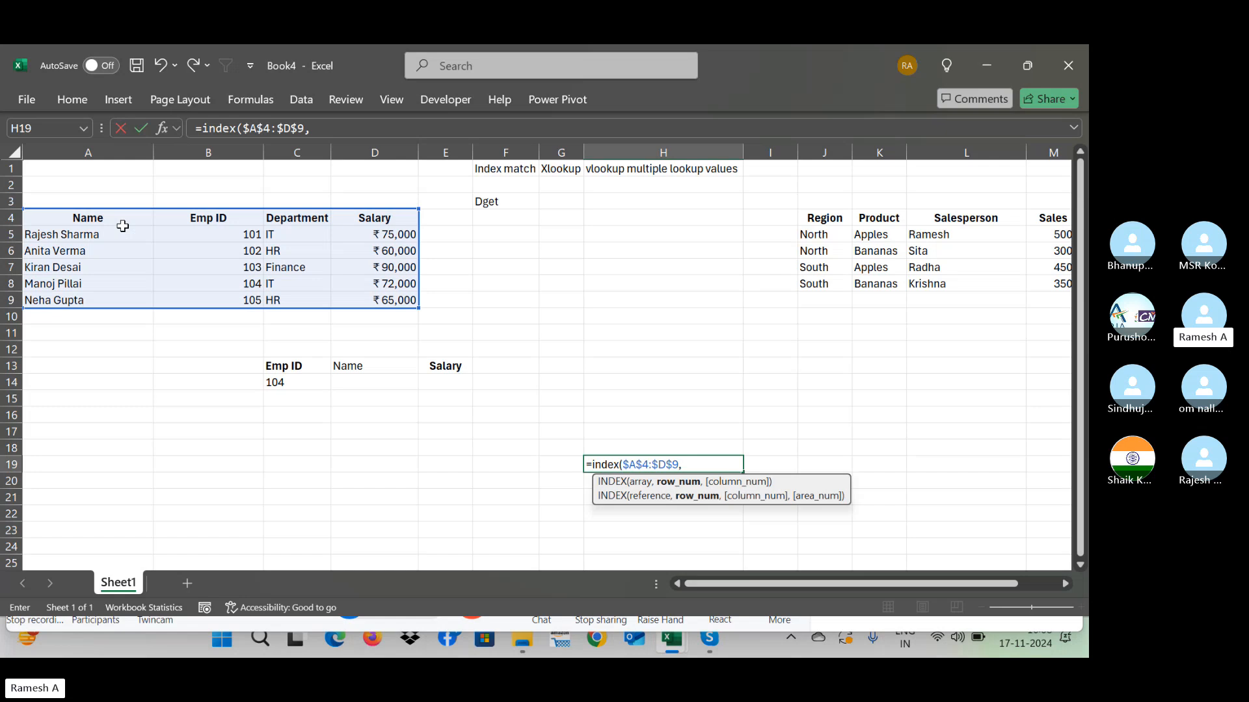
{"action": "type", "text": "2,"}
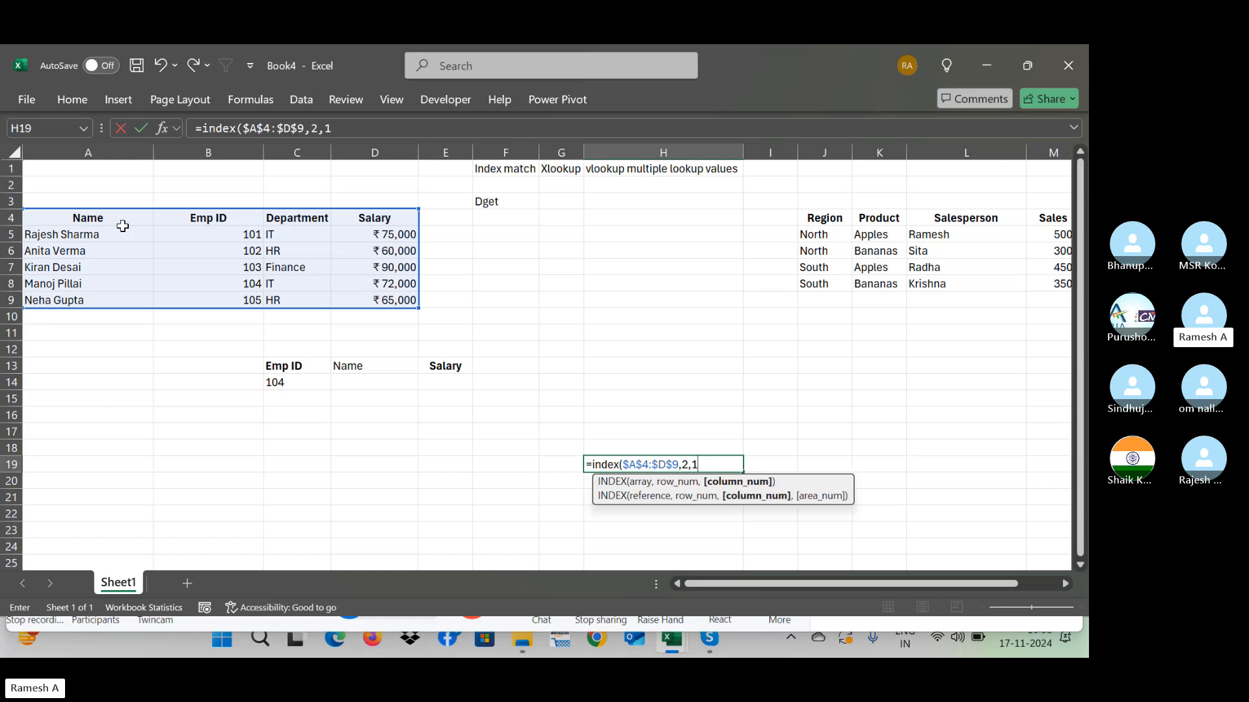
{"action": "type", "text": "1)"}
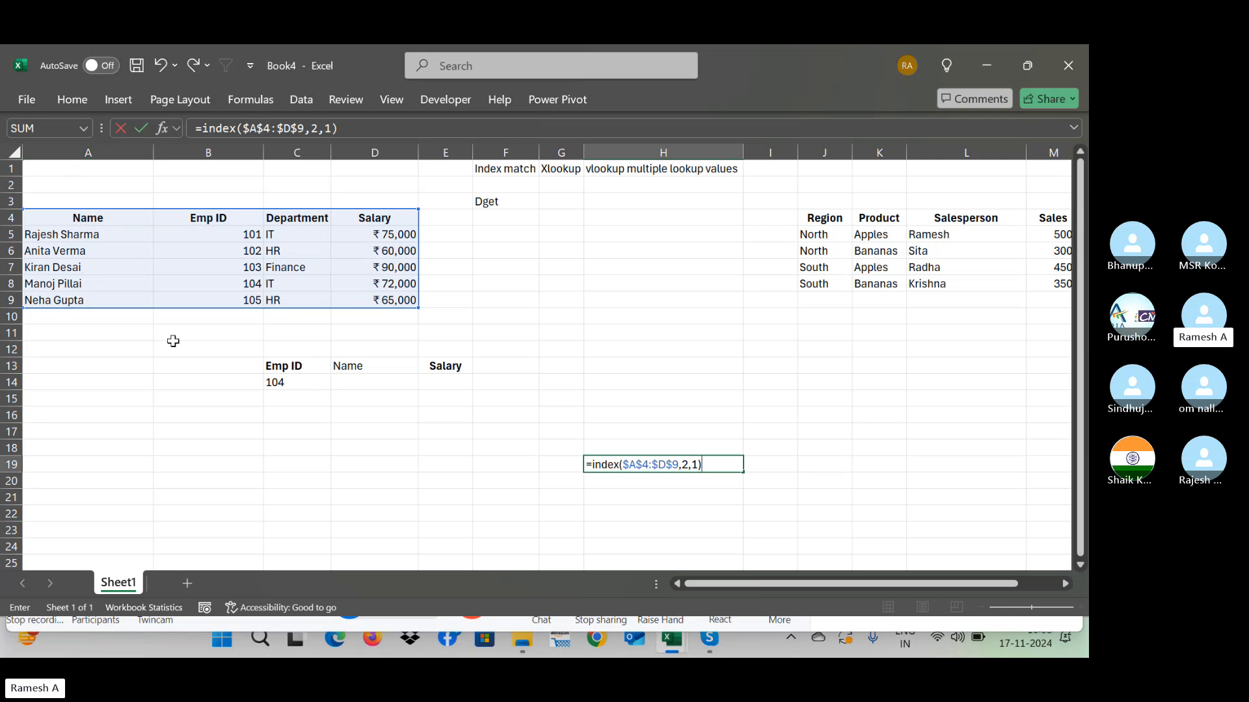
{"action": "key", "text": "Return"}
Step: Change the column number in the H19 INDEX formula to 2
{"action": "key", "text": "Up"}
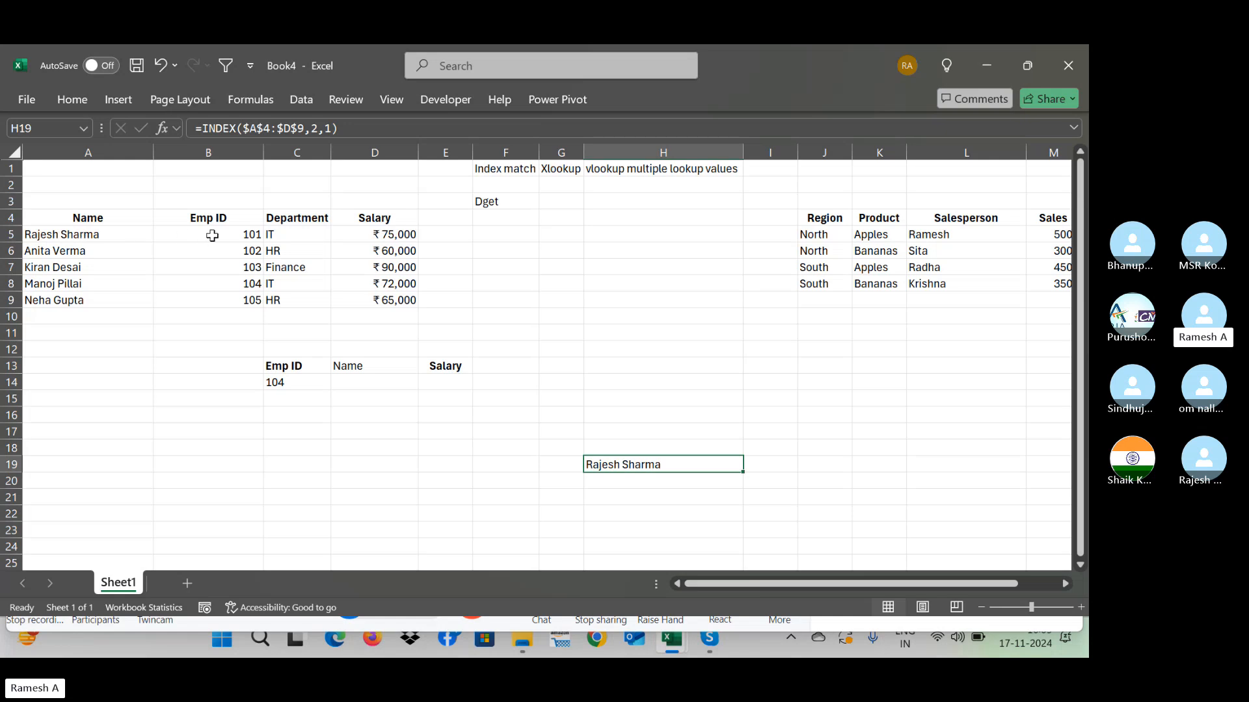
{"action": "left_click", "coordinate": [332, 129]}
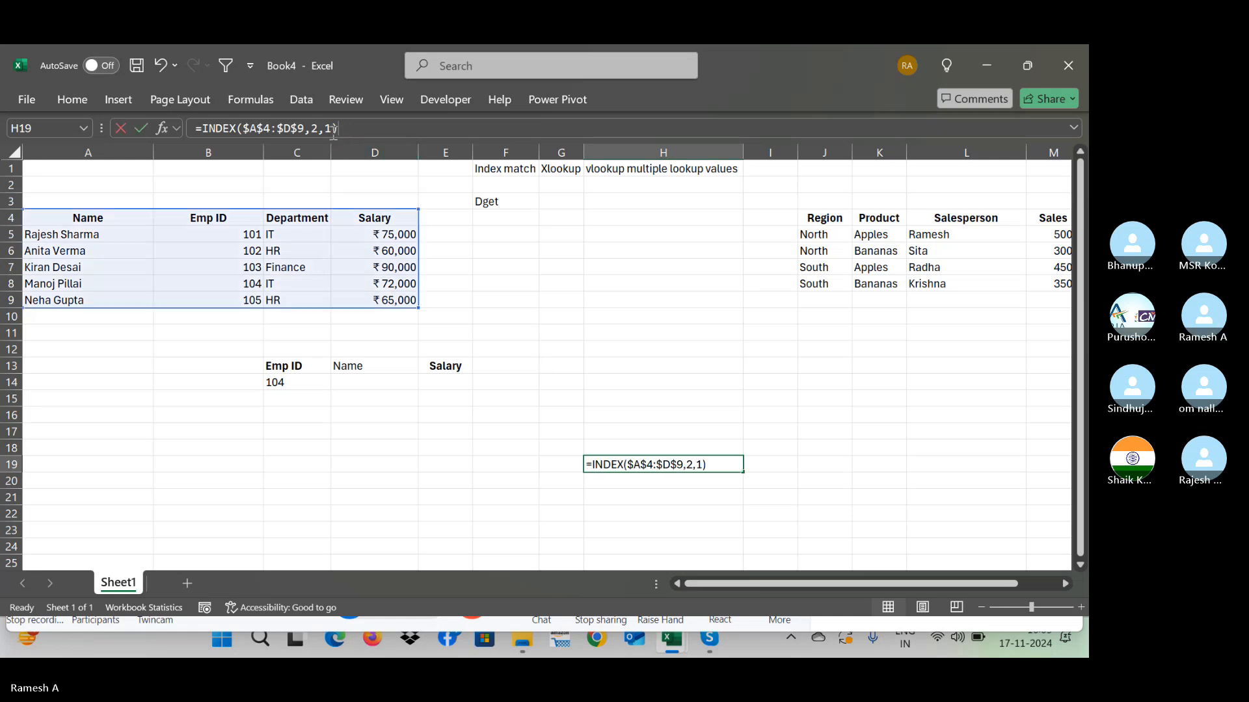
{"action": "key", "text": "BackSpace"}
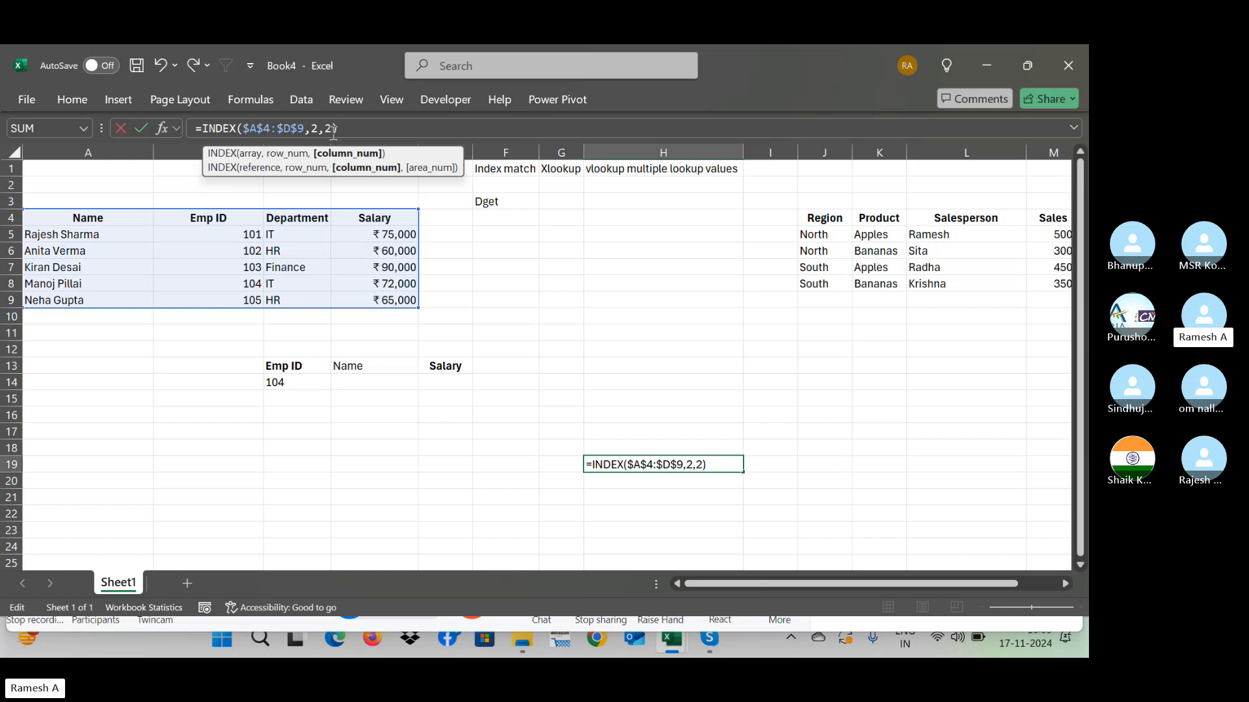
{"action": "key", "text": "Return"}
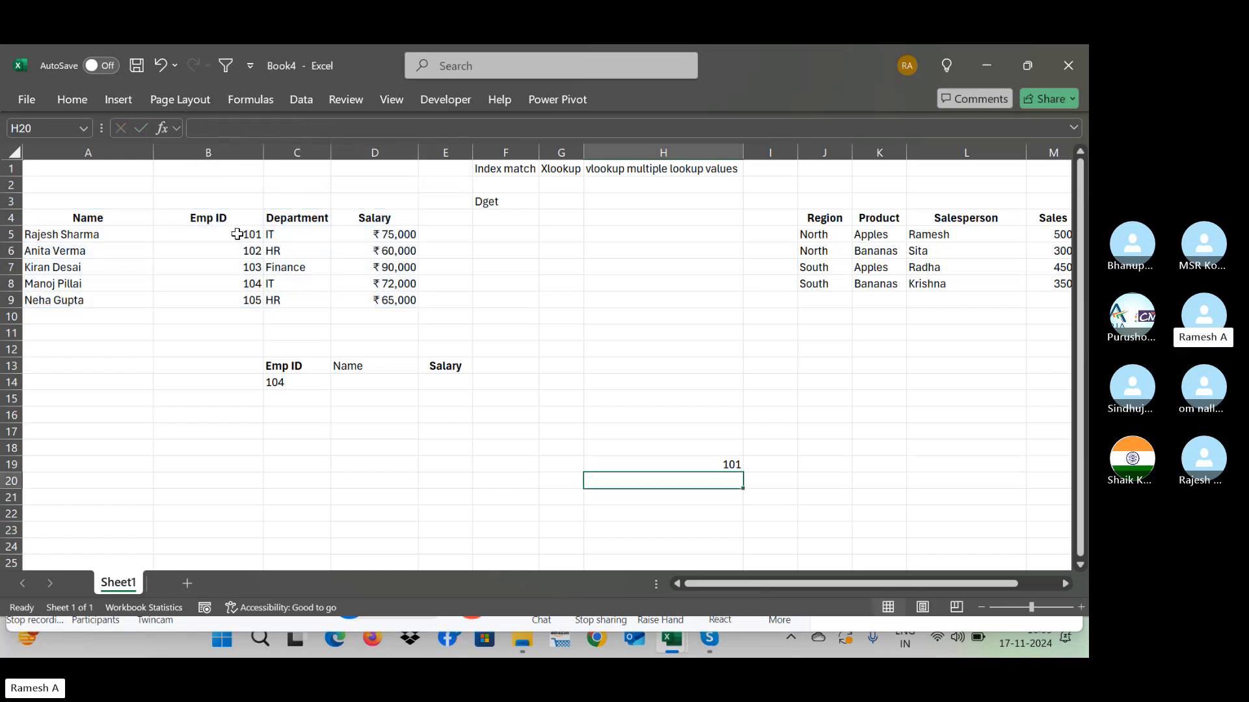
Step: Autofit the width of the Emp ID column B to its contents
{"action": "left_click", "coordinate": [237, 234]}
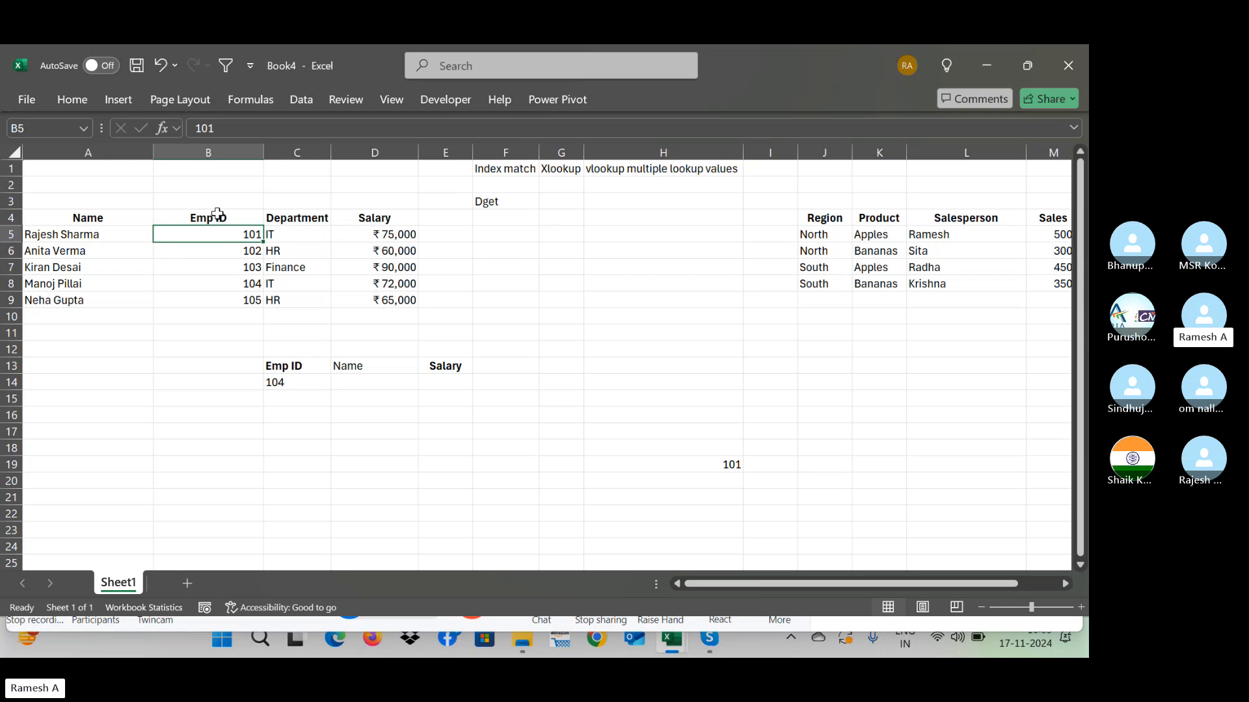
{"action": "double_click", "coordinate": [263, 152]}
Step: Change the H19 formula to =INDEX($A$4:$D$9,4,3), accepting the correction of the extra parenthesis
{"action": "left_click", "coordinate": [651, 459]}
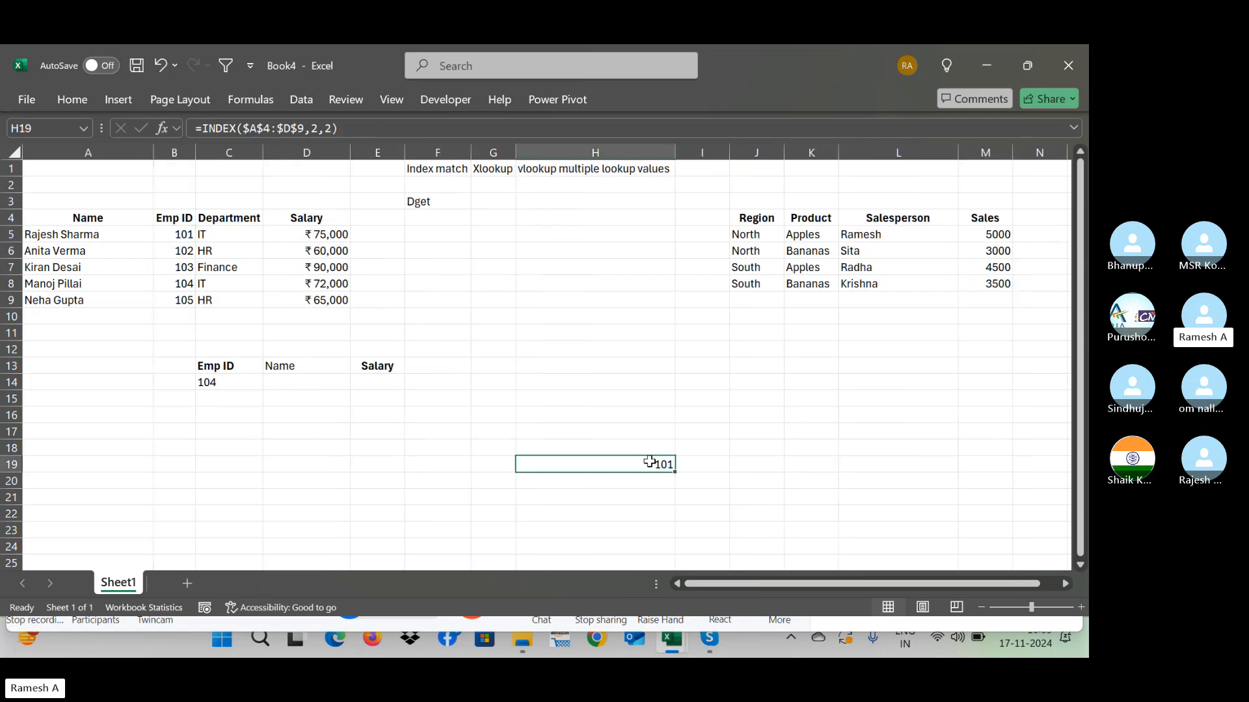
{"action": "left_click", "coordinate": [311, 130]}
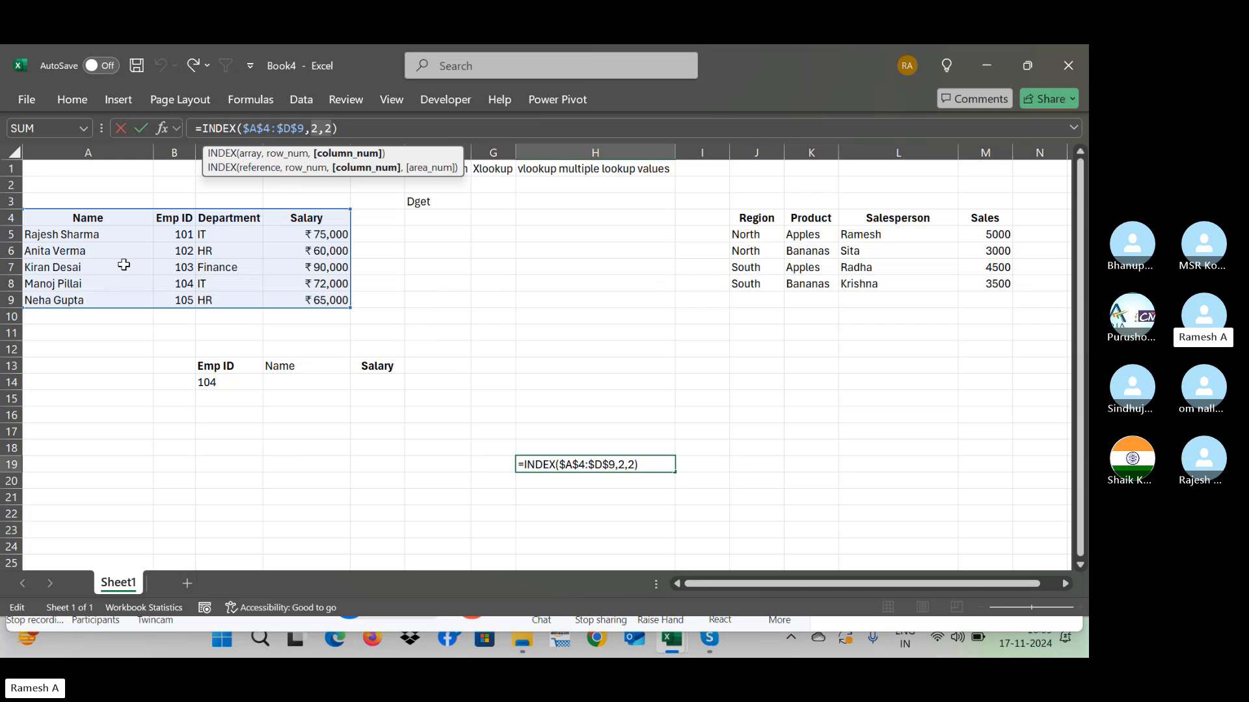
{"action": "left_click", "coordinate": [222, 269]}
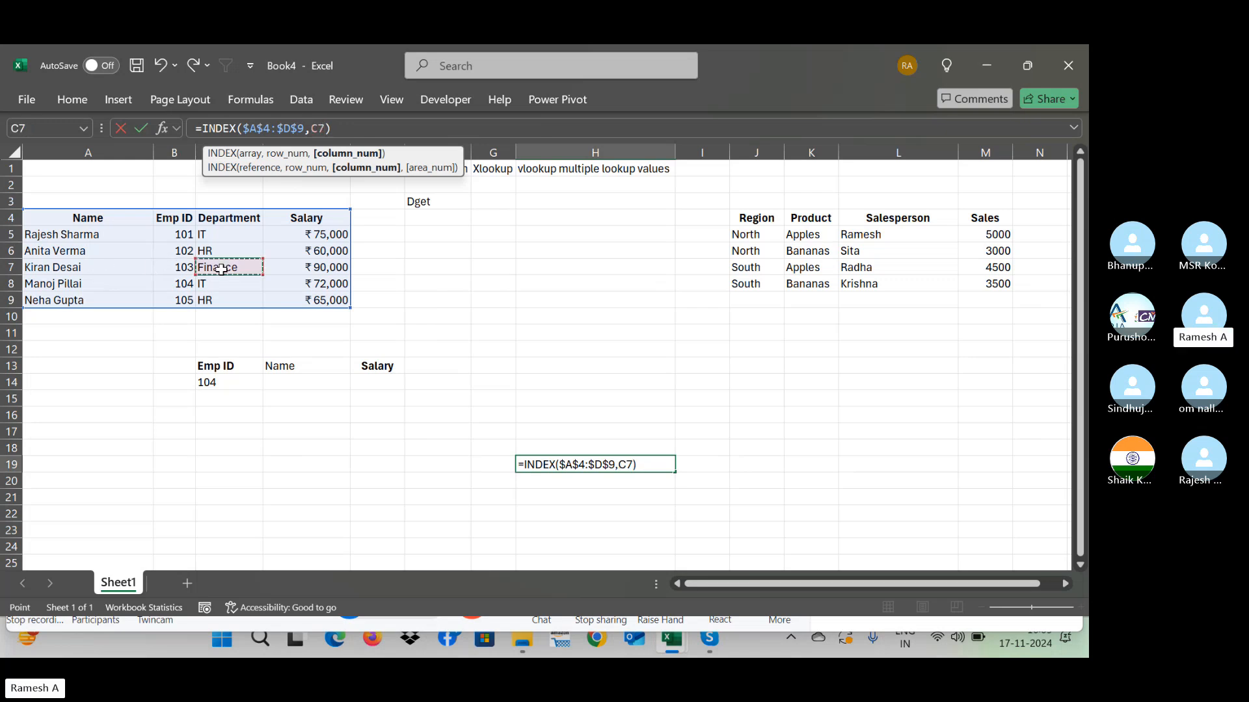
{"action": "key", "text": "BackSpace"}
{"action": "key", "text": "BackSpace"}
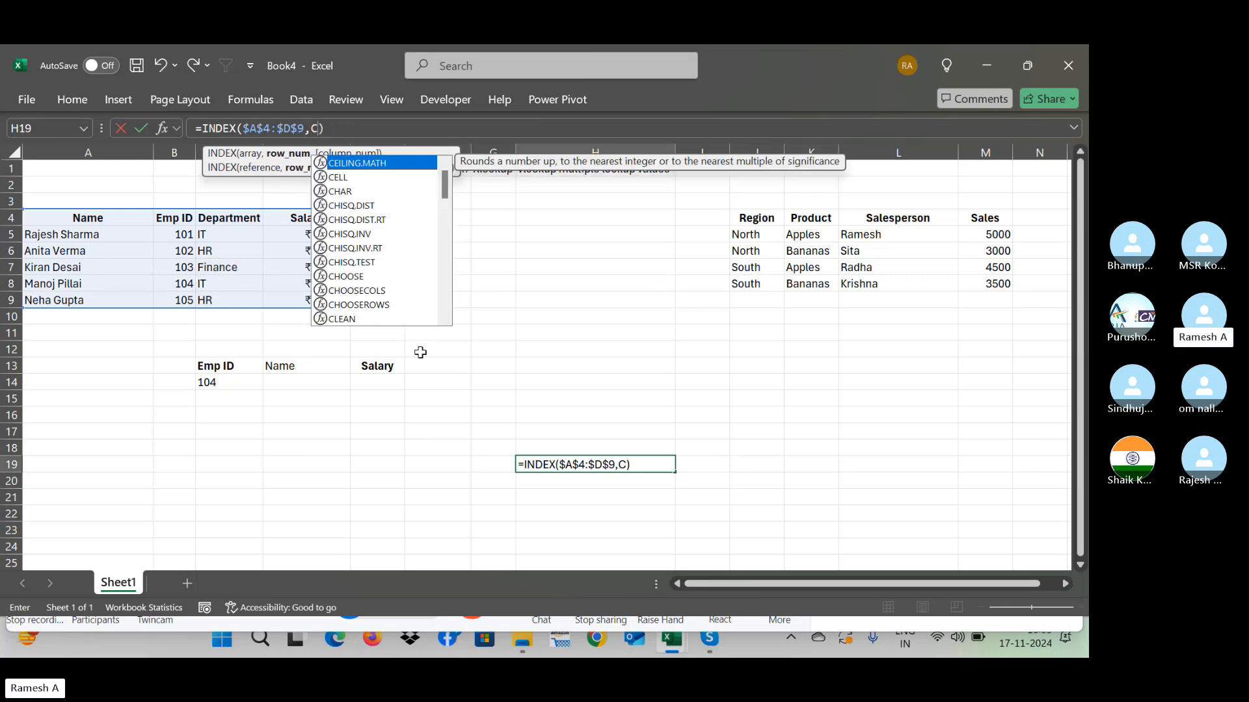
{"action": "type", "text": "4"}
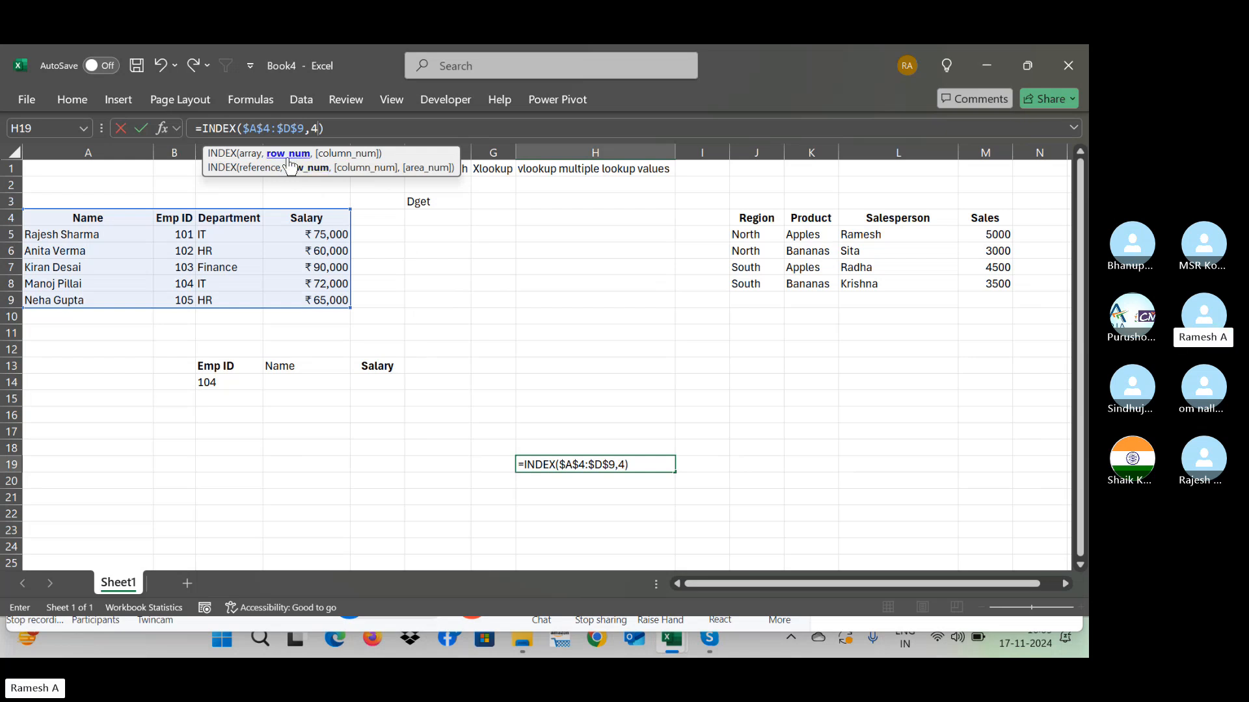
{"action": "type", "text": ","}
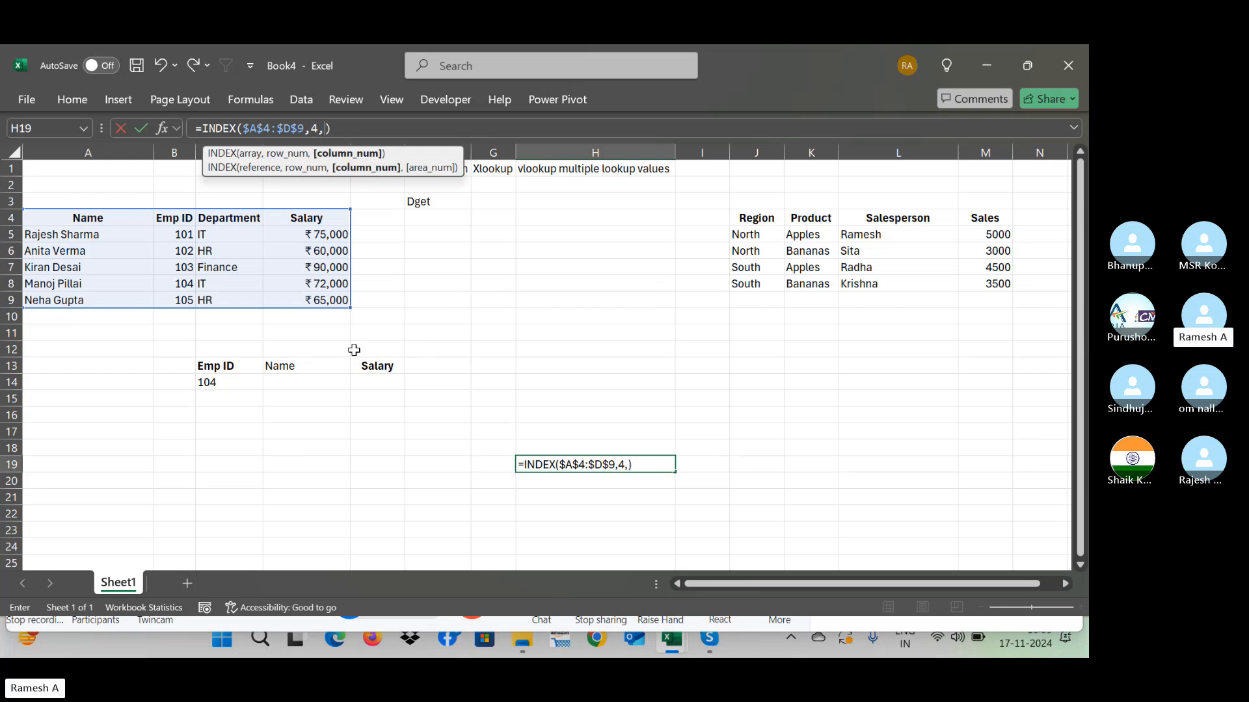
{"action": "type", "text": "3)"}
{"action": "key", "text": "Return"}
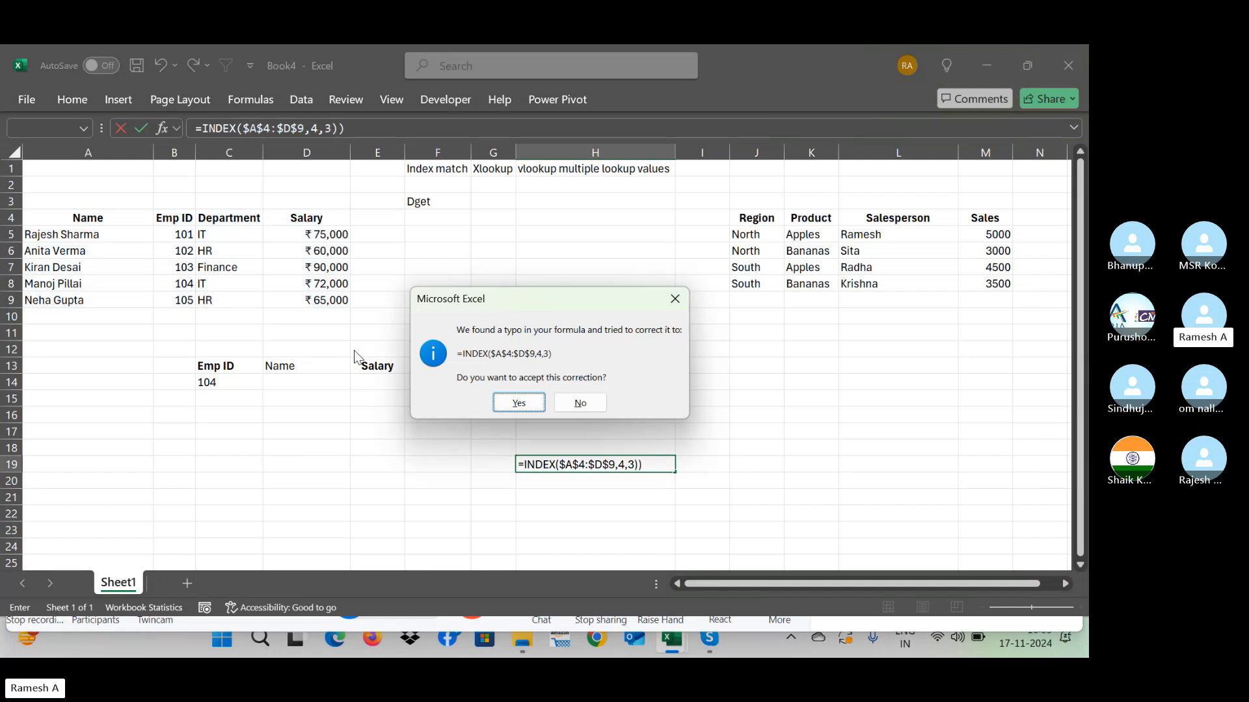
{"action": "key", "text": "Return"}
{"action": "key", "text": "Up"}
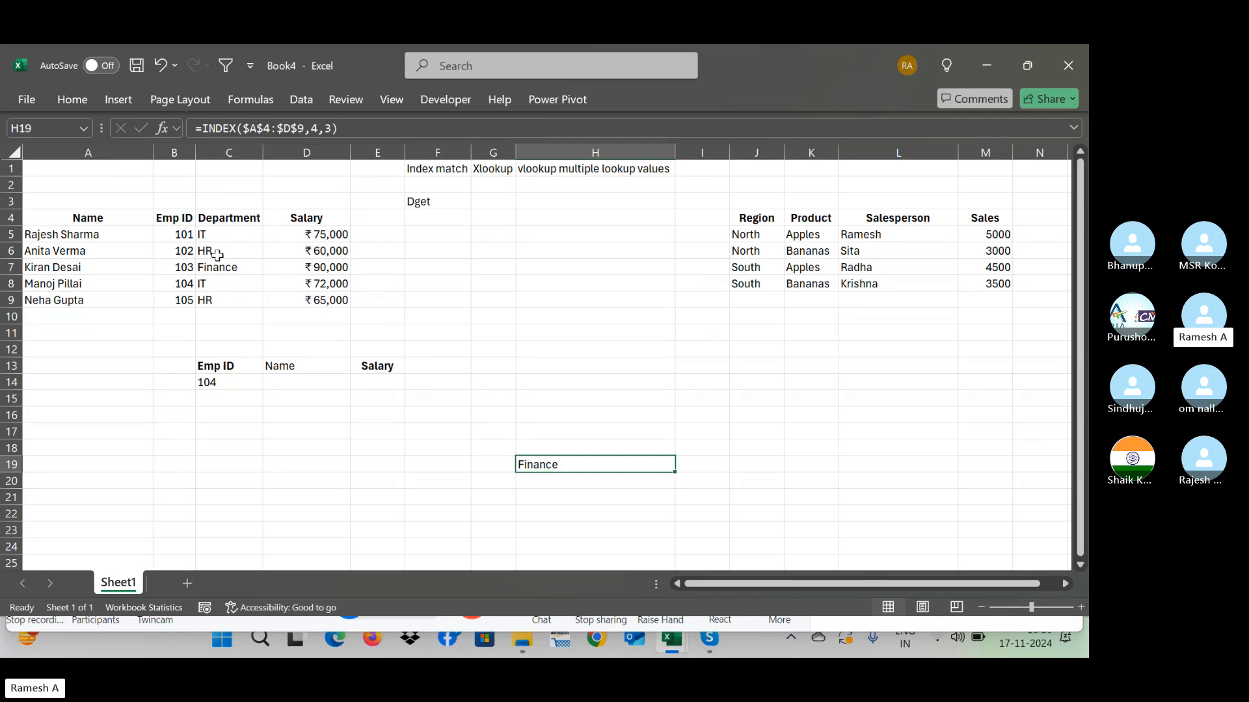
Step: Review the Emp ID and Name lookup cells in row 14 and clear the INDEX formula from H19
{"action": "left_click", "coordinate": [224, 387]}
{"action": "left_click", "coordinate": [309, 386]}
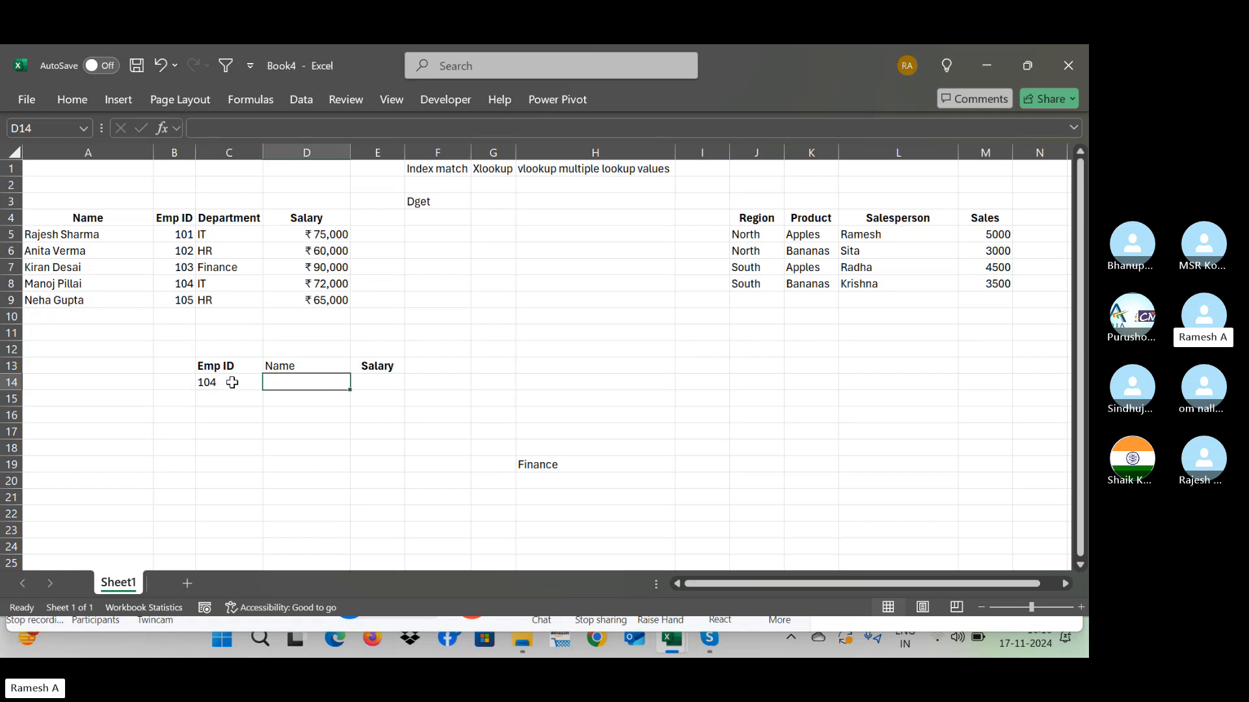
{"action": "left_click", "coordinate": [234, 382]}
{"action": "left_click", "coordinate": [308, 377]}
{"action": "left_click", "coordinate": [553, 467]}
{"action": "key", "text": "Delete"}
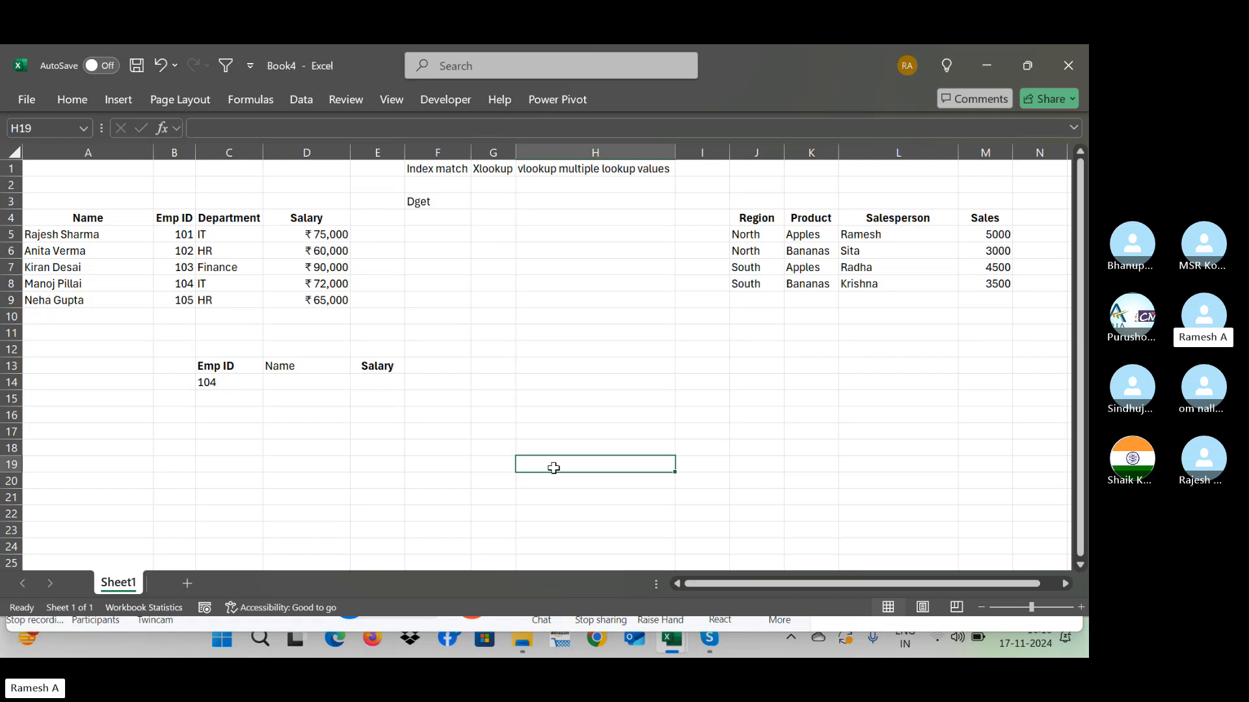
{"action": "left_click", "coordinate": [495, 418]}
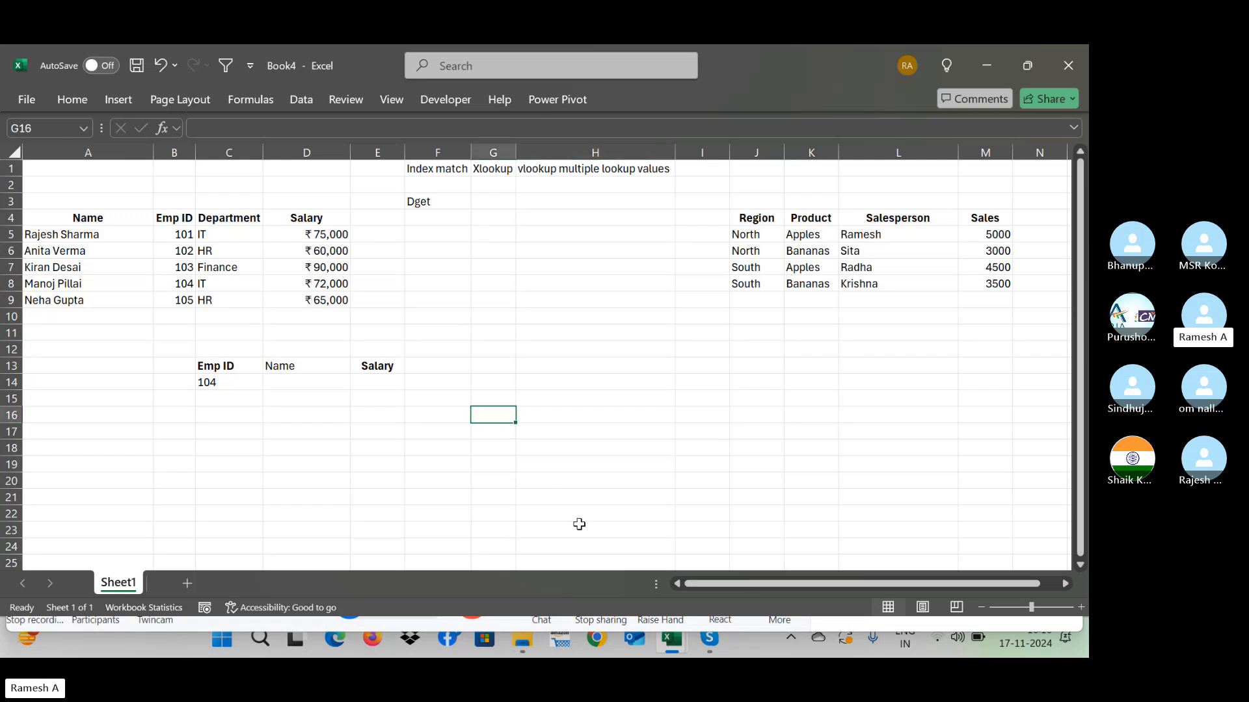
{"action": "type", "text": "=ma"}
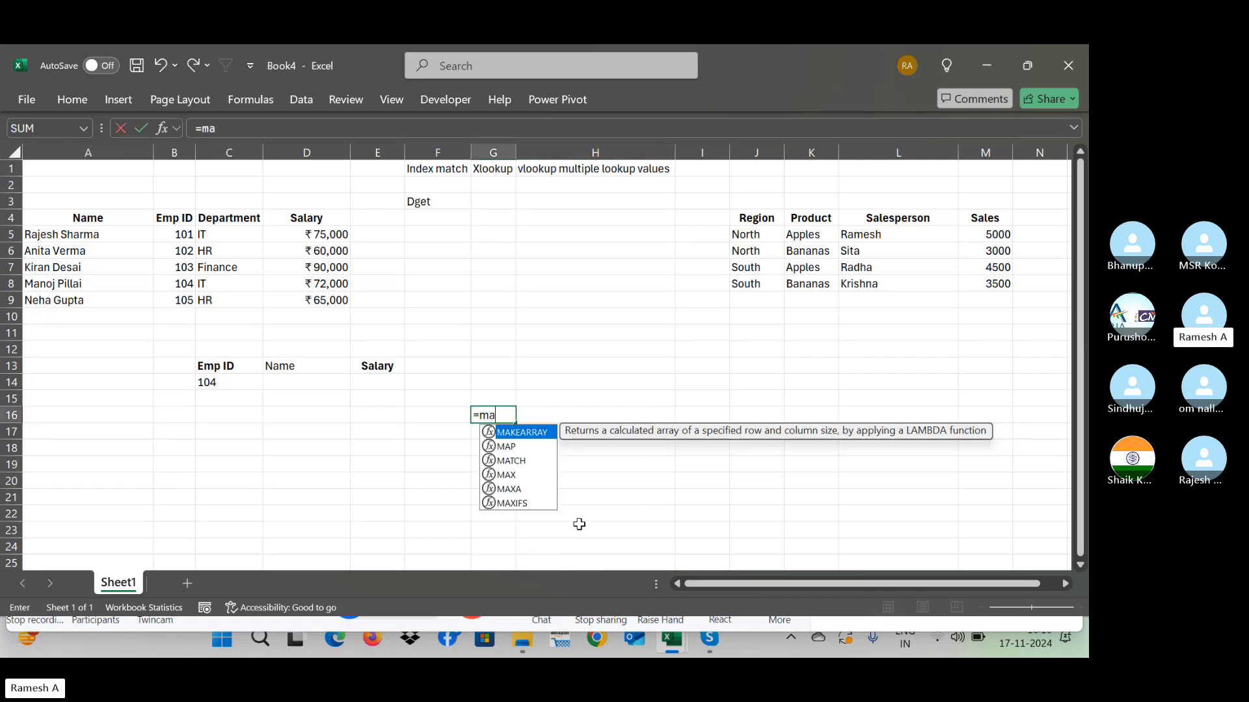
{"action": "type", "text": "tch("}
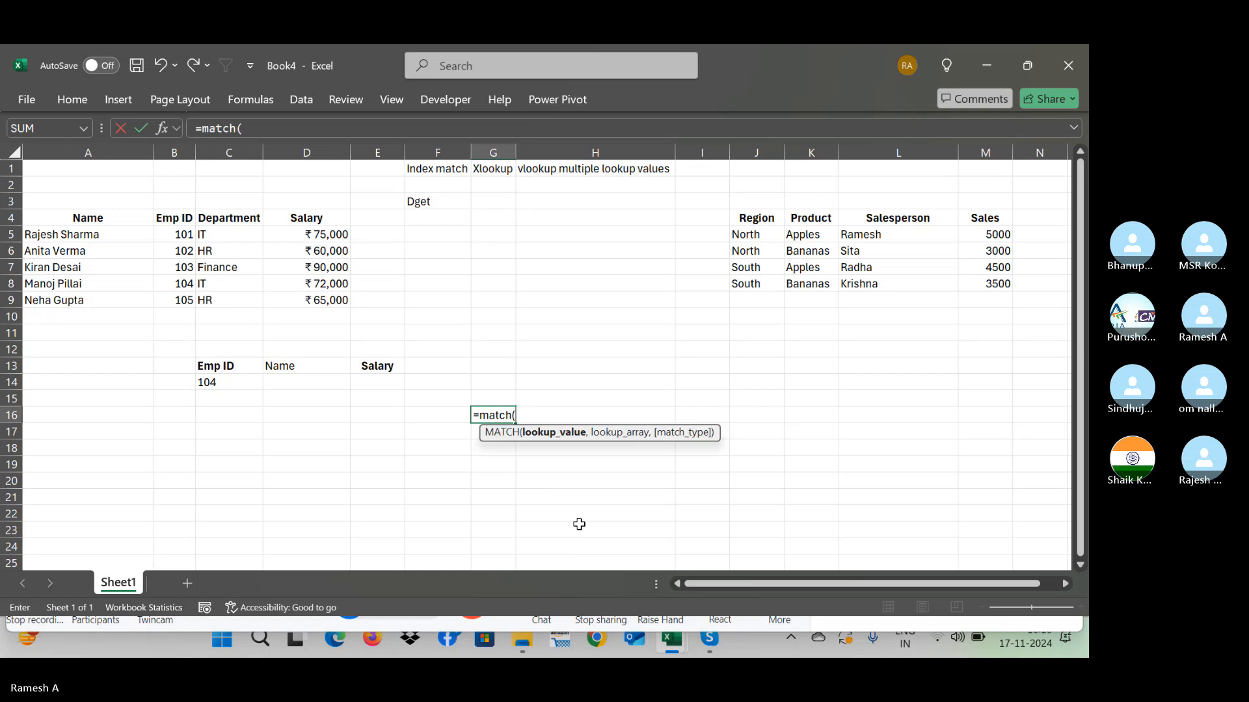
{"action": "key", "text": "Escape"}
Step: Start a MATCH formula in C16 with the Emp ID cell C14 as the lookup value
{"action": "key", "text": "Left"}
{"action": "key", "text": "Left"}
{"action": "key", "text": "Left"}
{"action": "key", "text": "Left"}
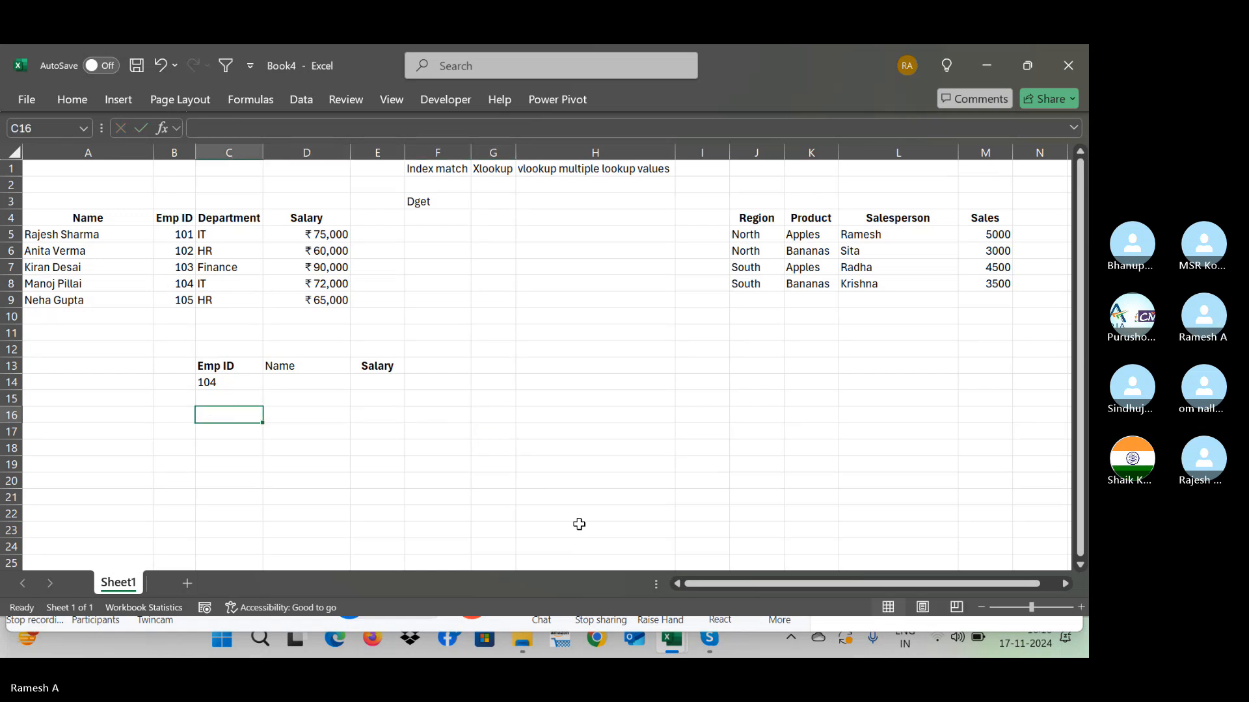
{"action": "type", "text": "=mat"}
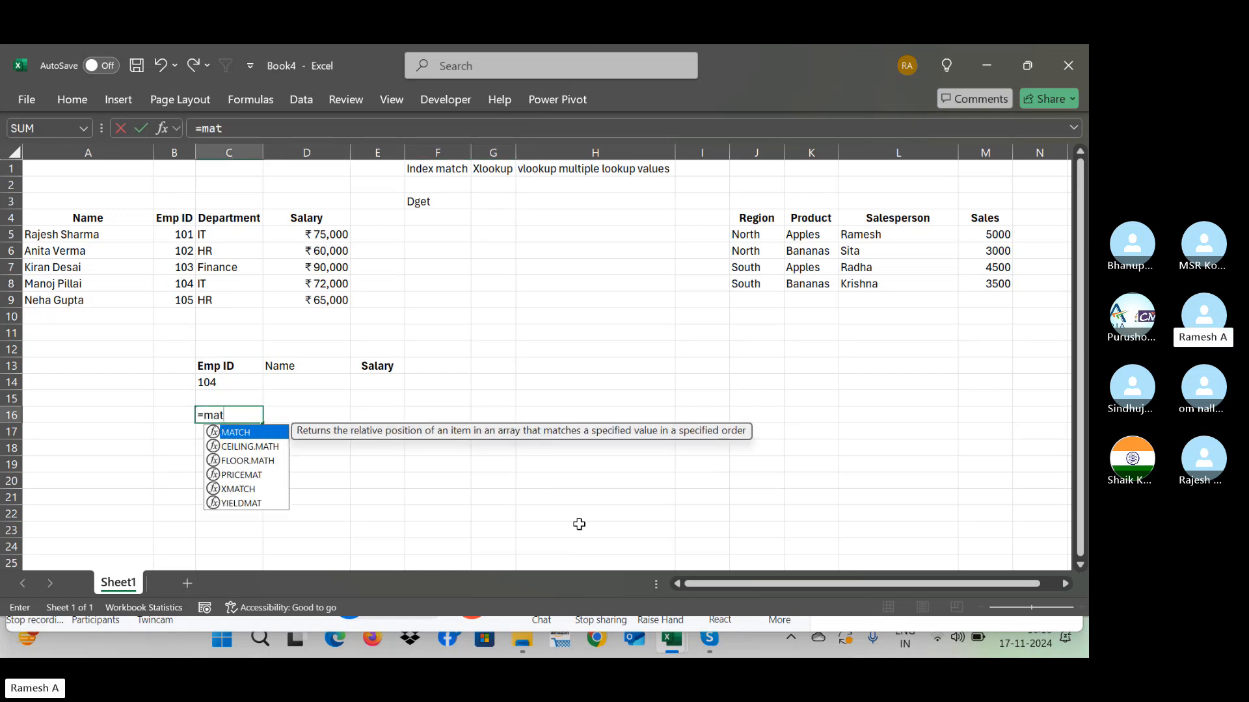
{"action": "type", "text": "ch("}
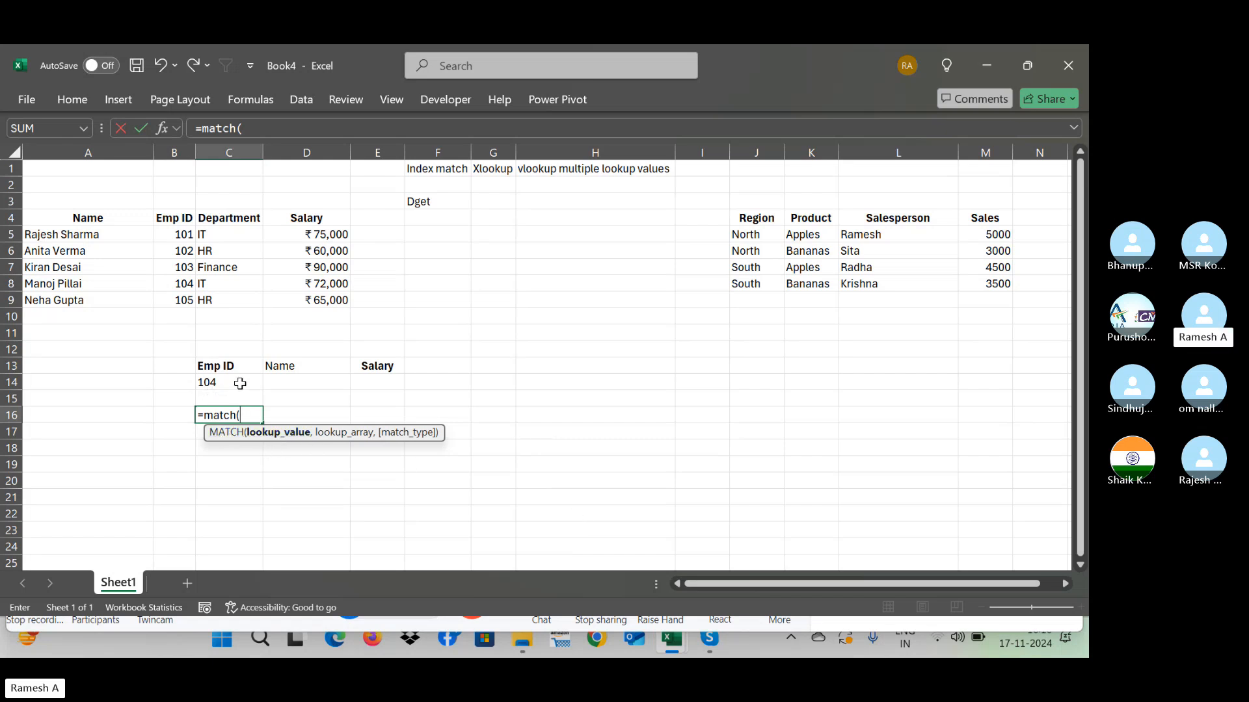
{"action": "left_click", "coordinate": [213, 383]}
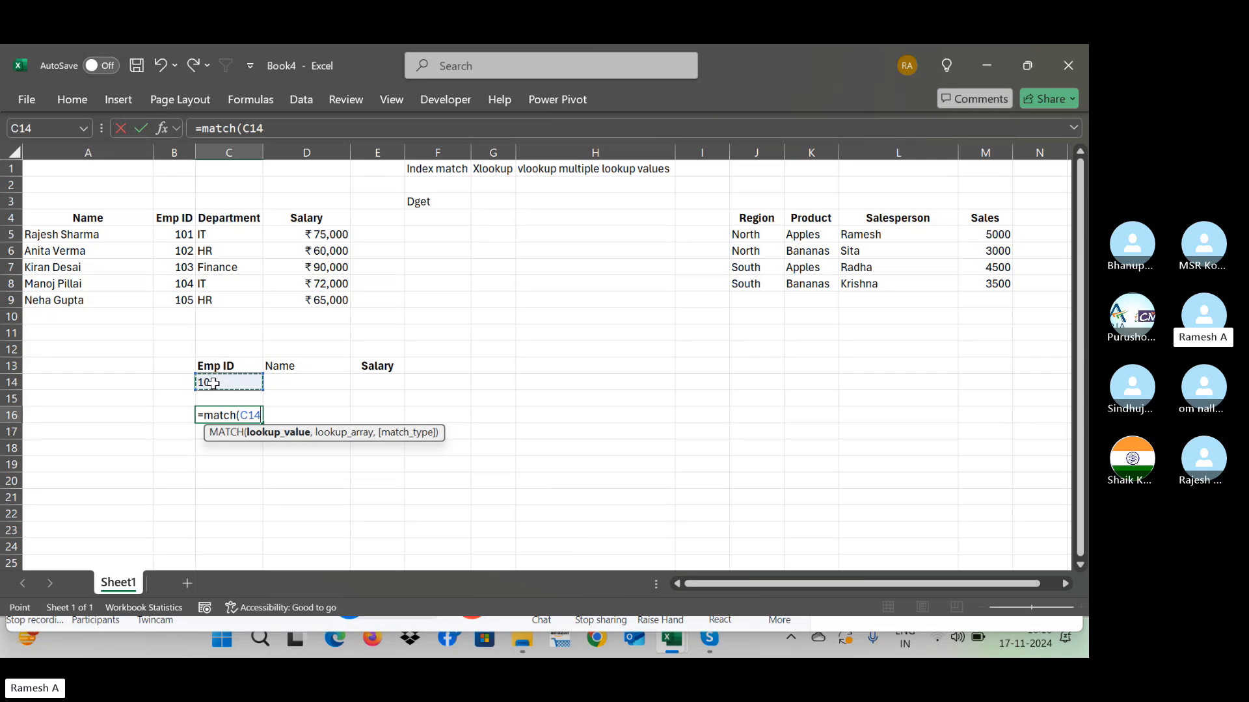
{"action": "type", "text": ","}
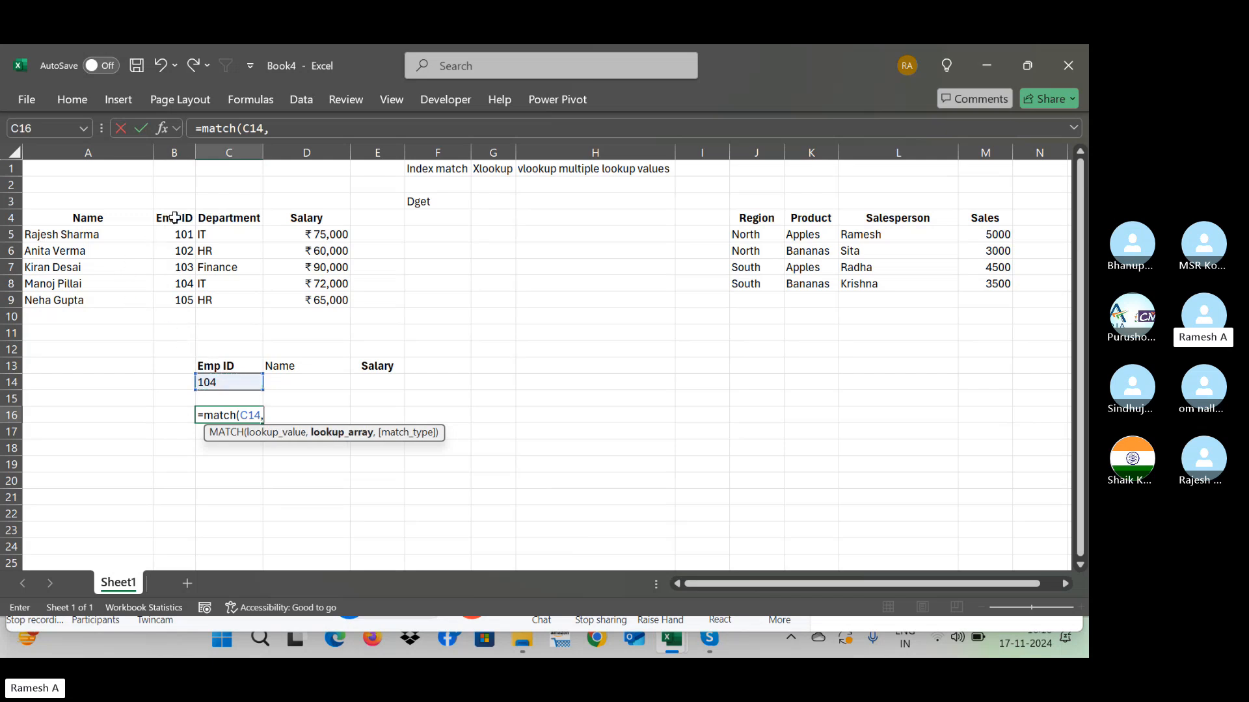
Step: Complete the C16 MATCH formula with the absolute Emp ID range $B$4:$B$9 and exact match type 0
{"action": "left_click_drag", "start_coordinate": [174, 218], "coordinate": [180, 297]}
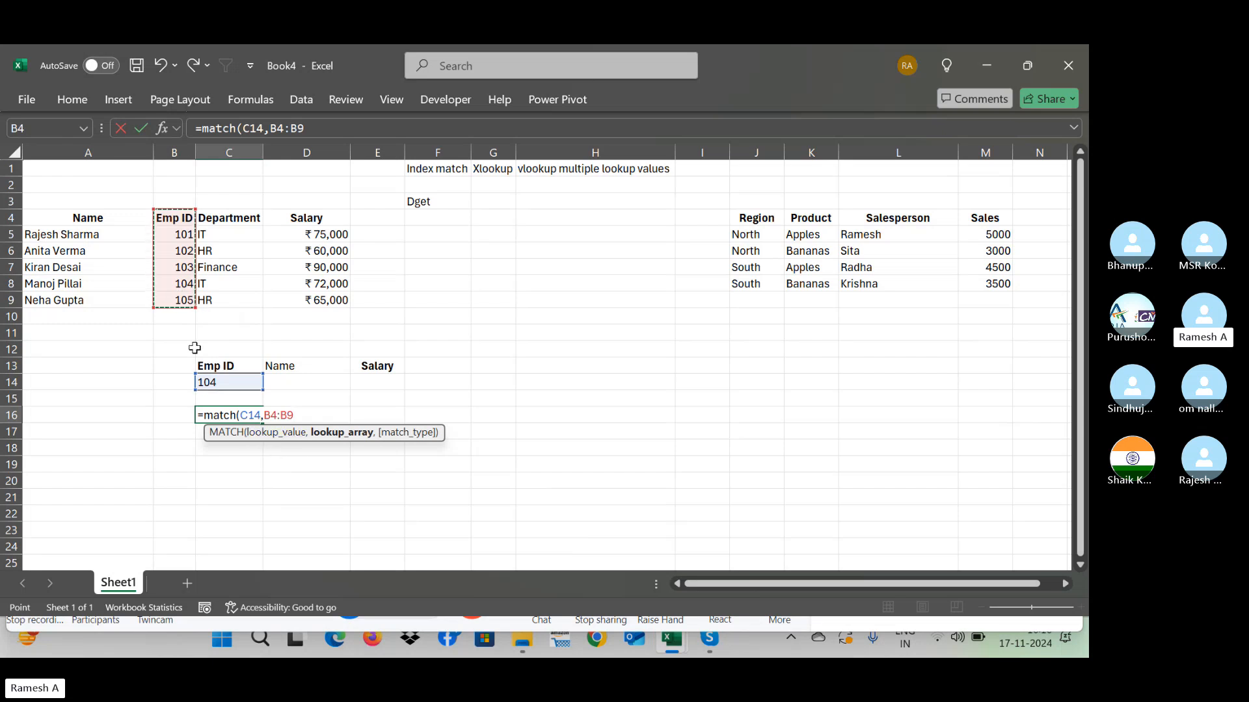
{"action": "key", "text": "F4"}
{"action": "type", "text": ",0"}
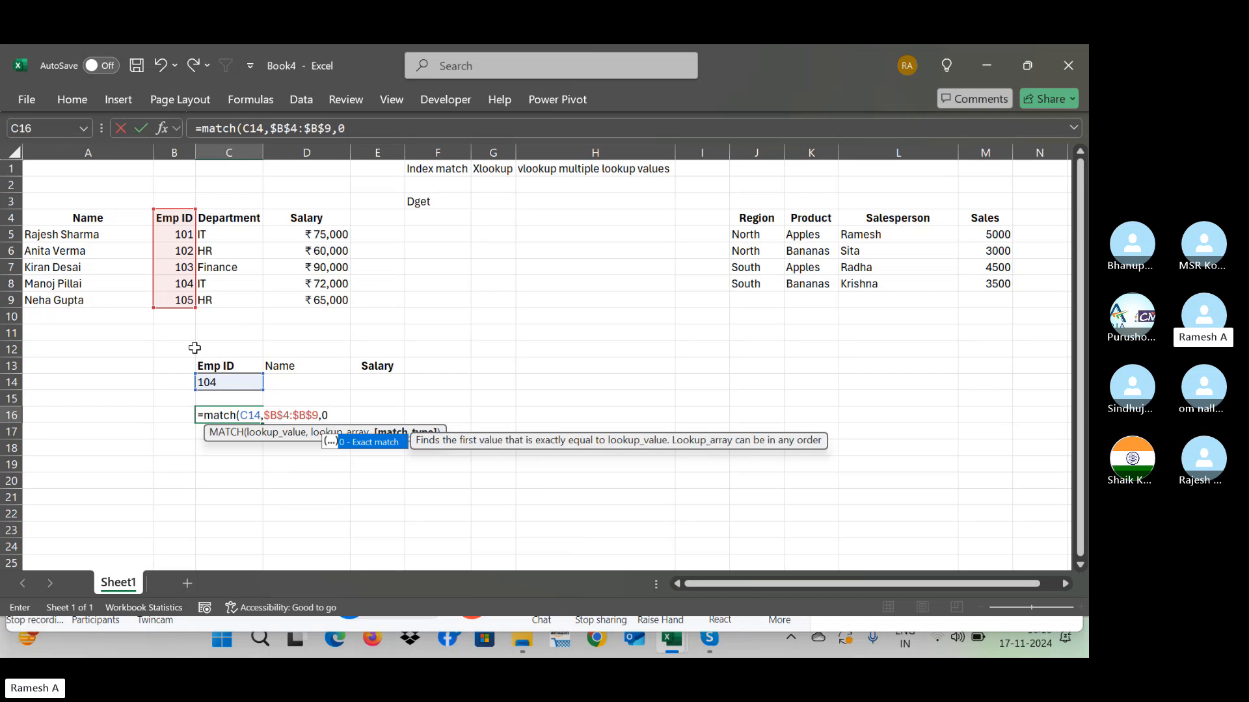
{"action": "type", "text": ")"}
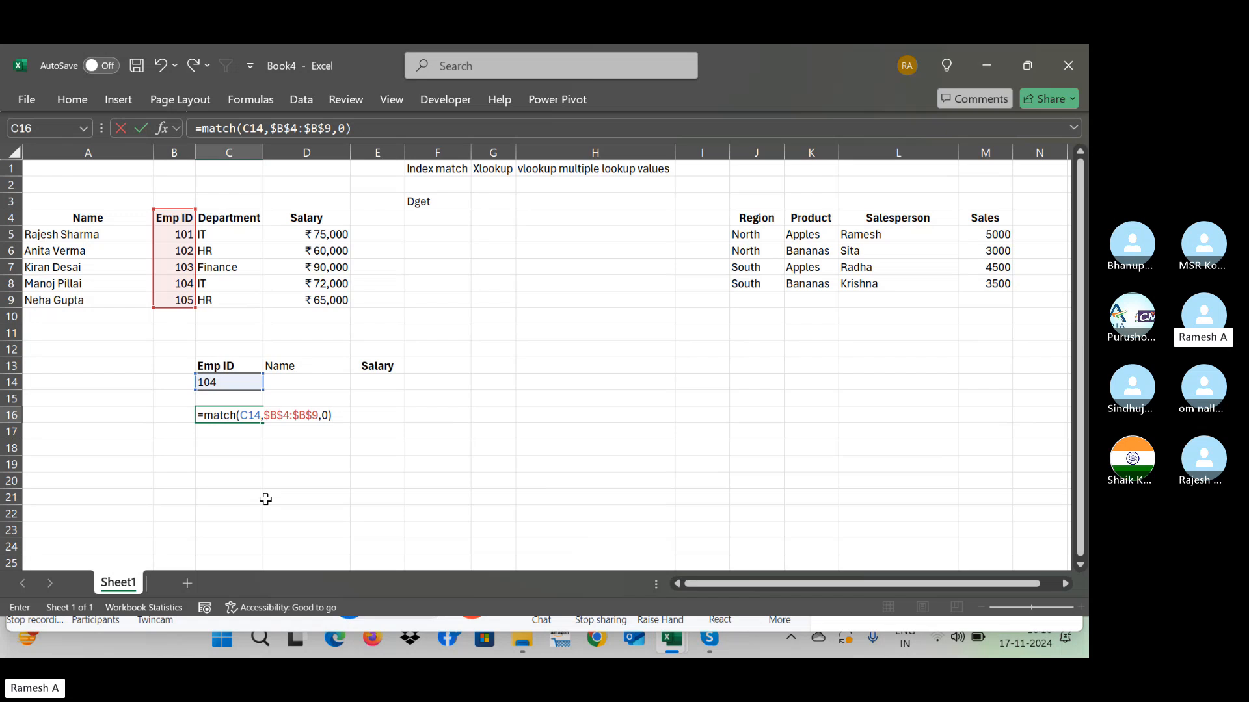
{"action": "key", "text": "Return"}
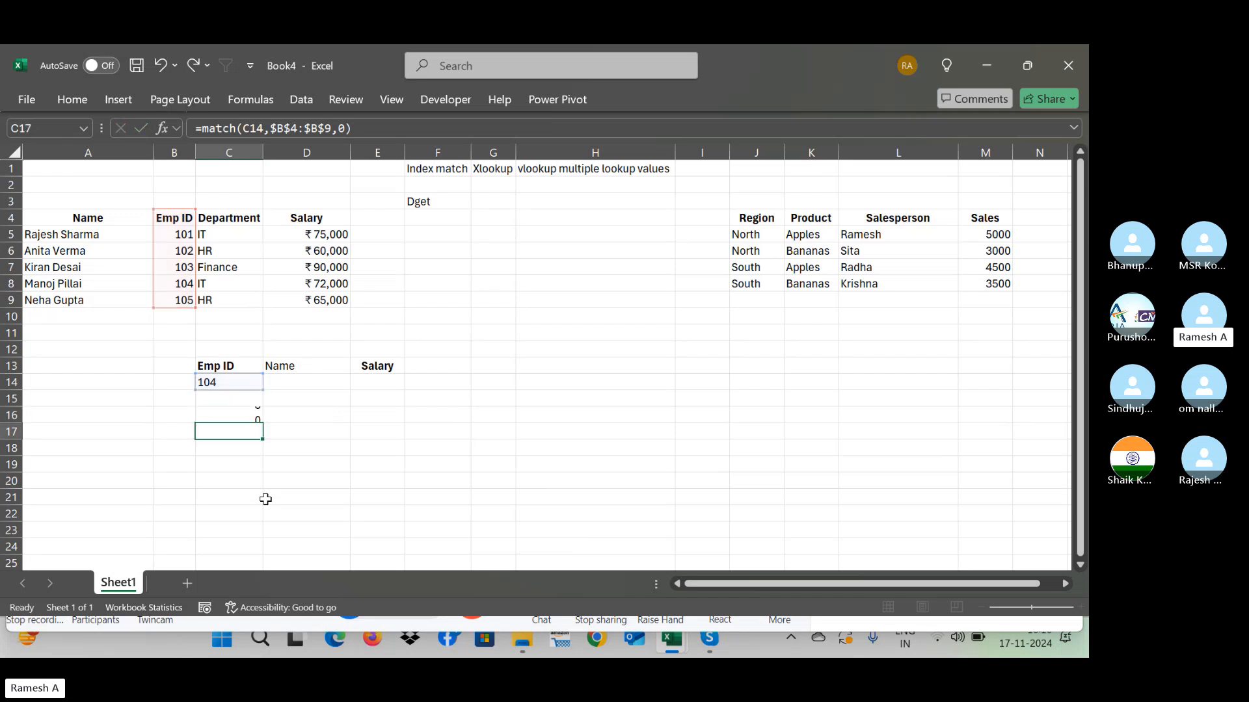
{"action": "key", "text": "Up"}
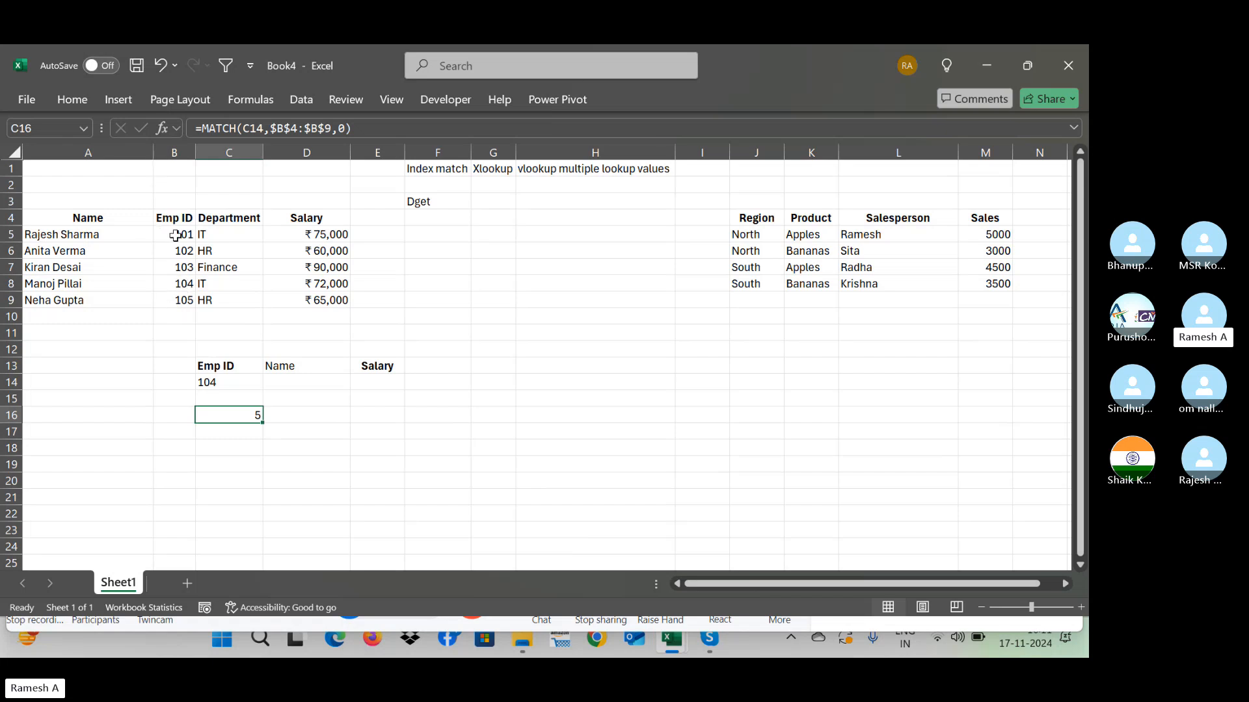
Step: Check the Emp ID lookup value in C14 and clear the MATCH formula from C16
{"action": "left_click", "coordinate": [231, 384]}
{"action": "left_click", "coordinate": [231, 415]}
{"action": "key", "text": "Delete"}
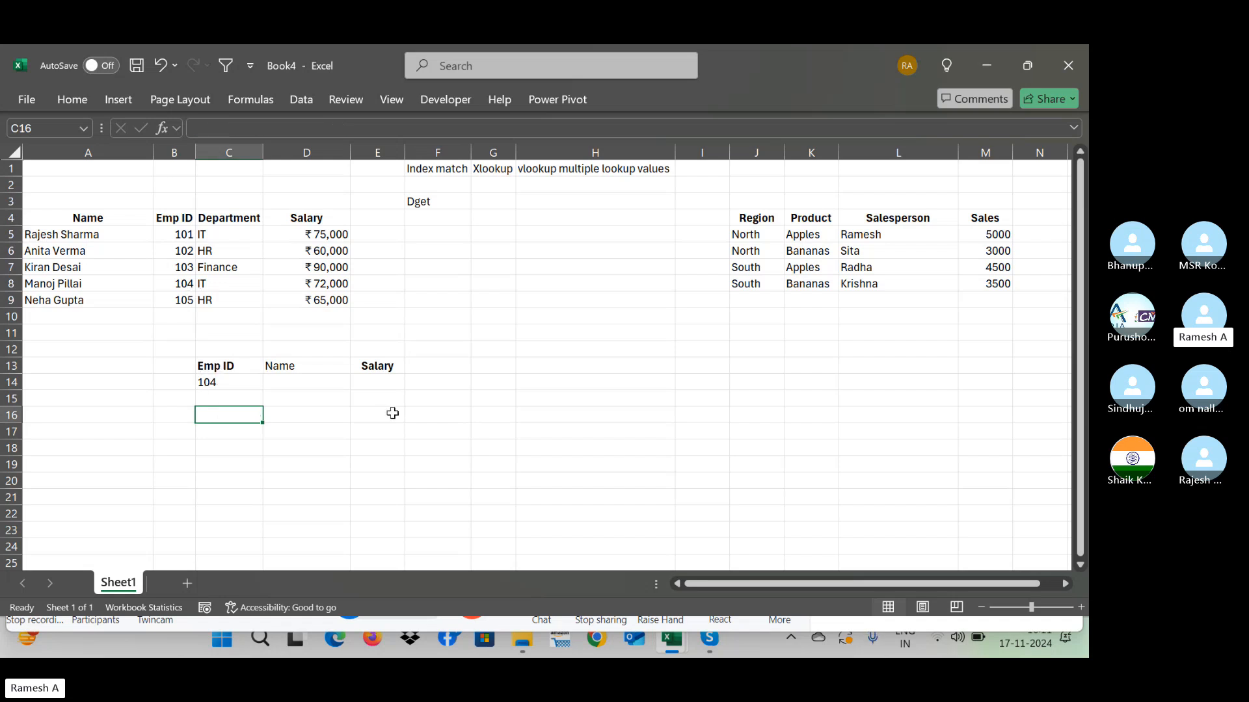
{"action": "key", "text": "Up"}
{"action": "key", "text": "Up"}
{"action": "key", "text": "Right"}
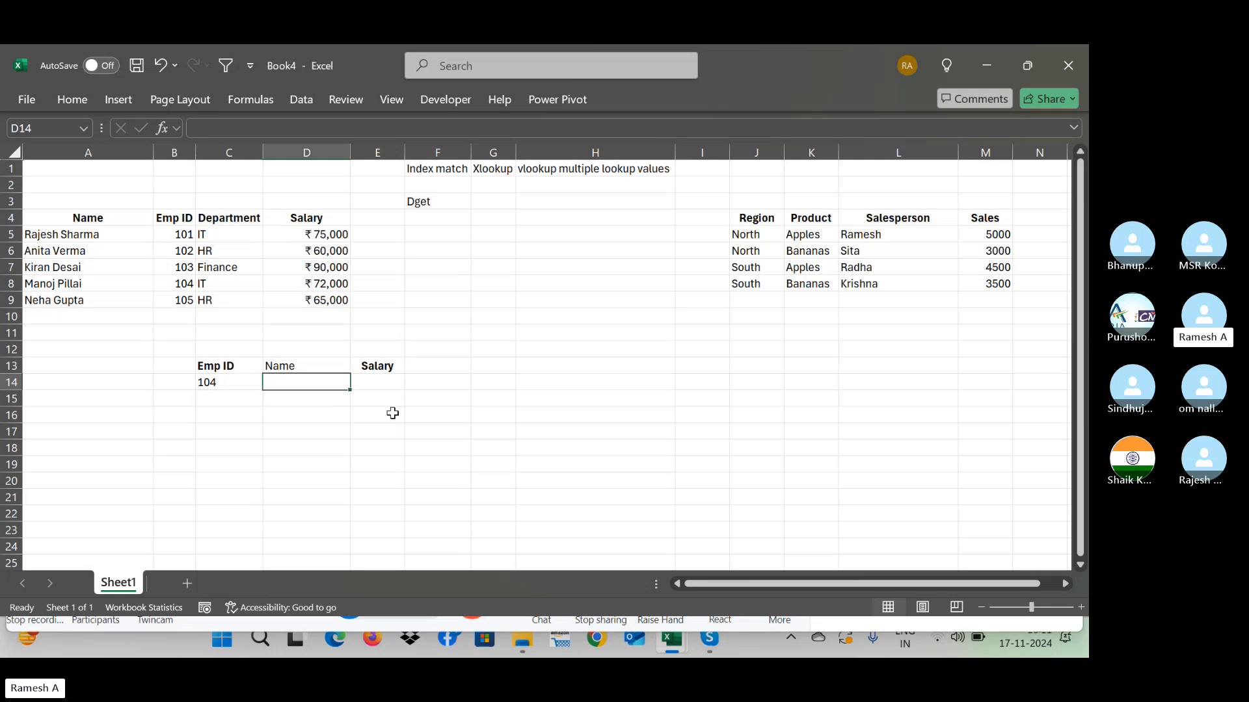
{"action": "type", "text": "=in"}
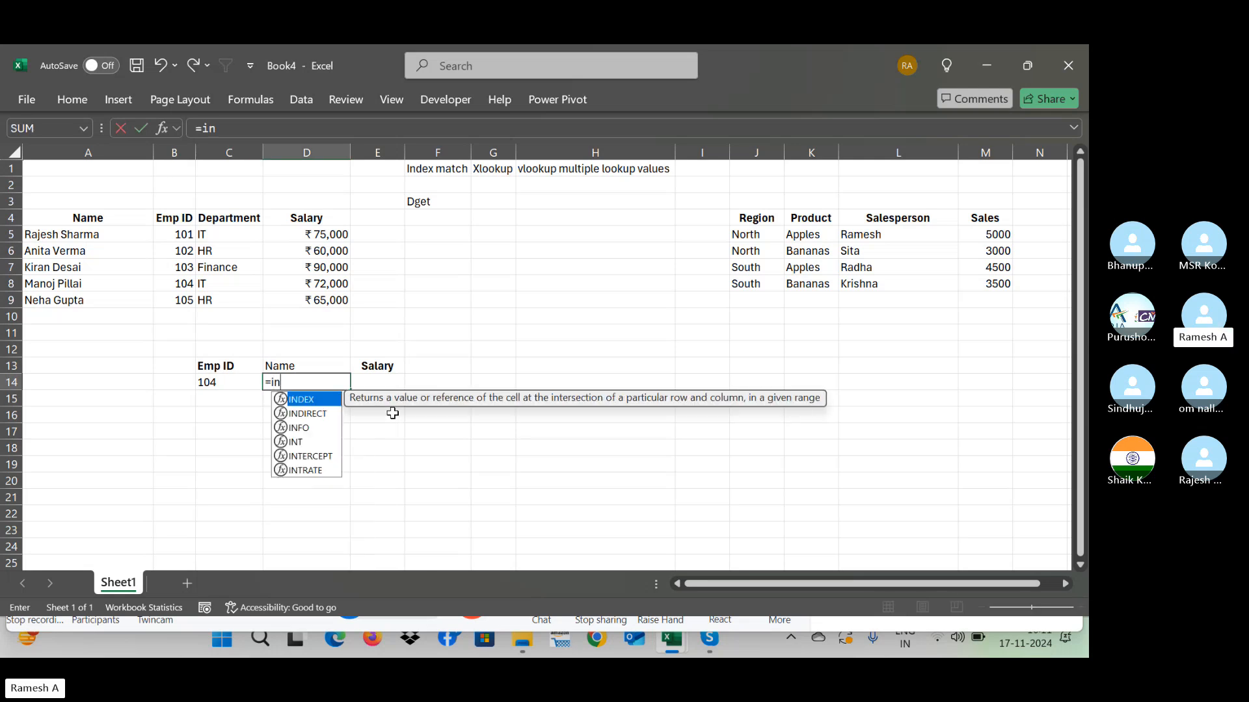
{"action": "type", "text": "dex("}
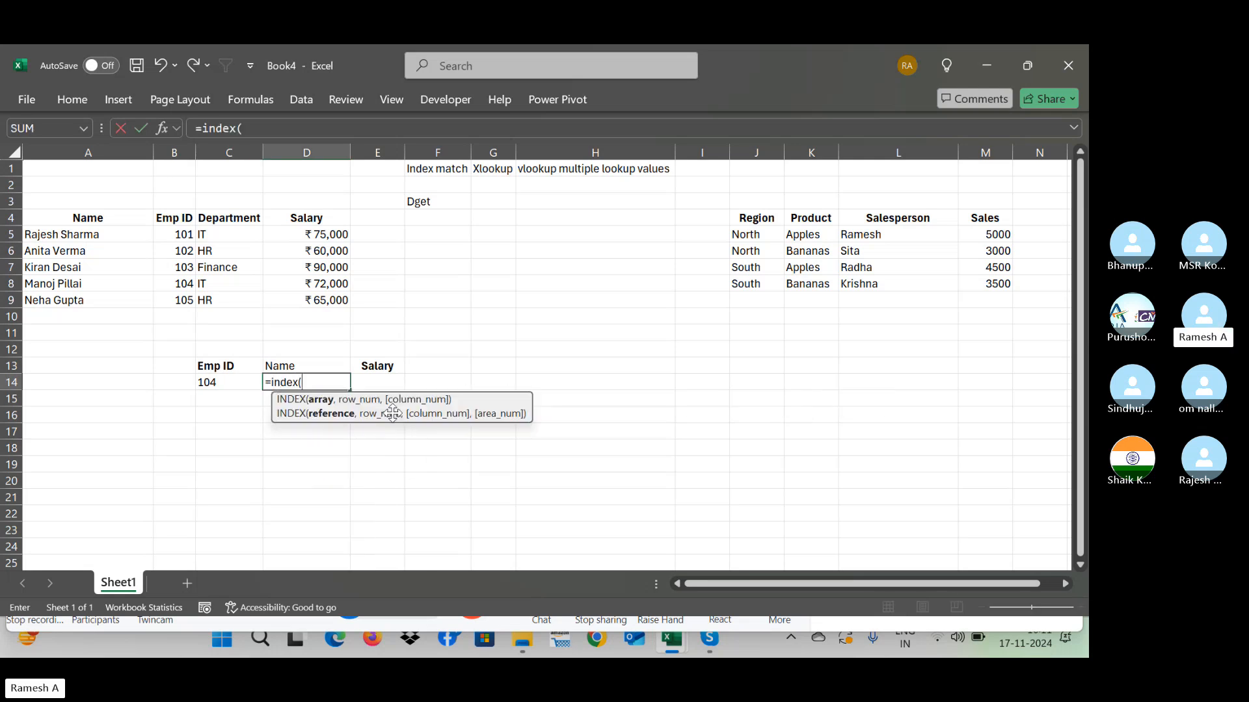
{"action": "left_click_drag", "start_coordinate": [89, 215], "coordinate": [318, 300]}
{"action": "key", "text": "F4"}
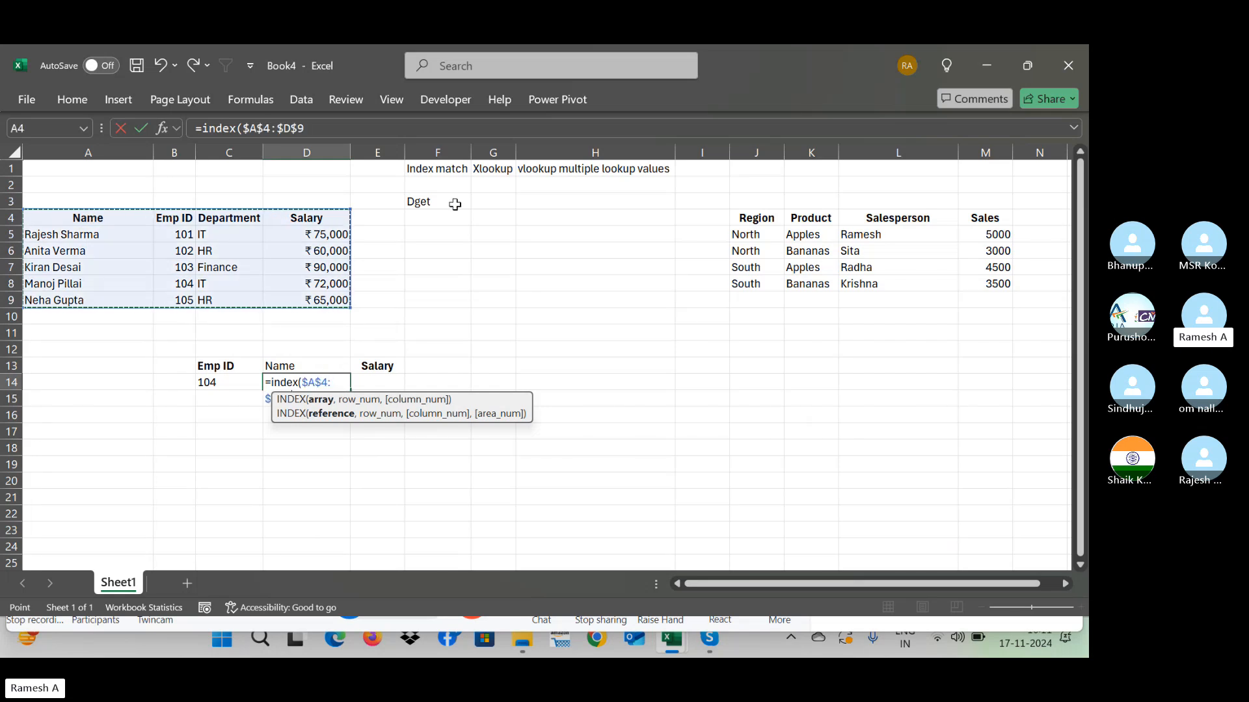
{"action": "key", "text": "Escape"}
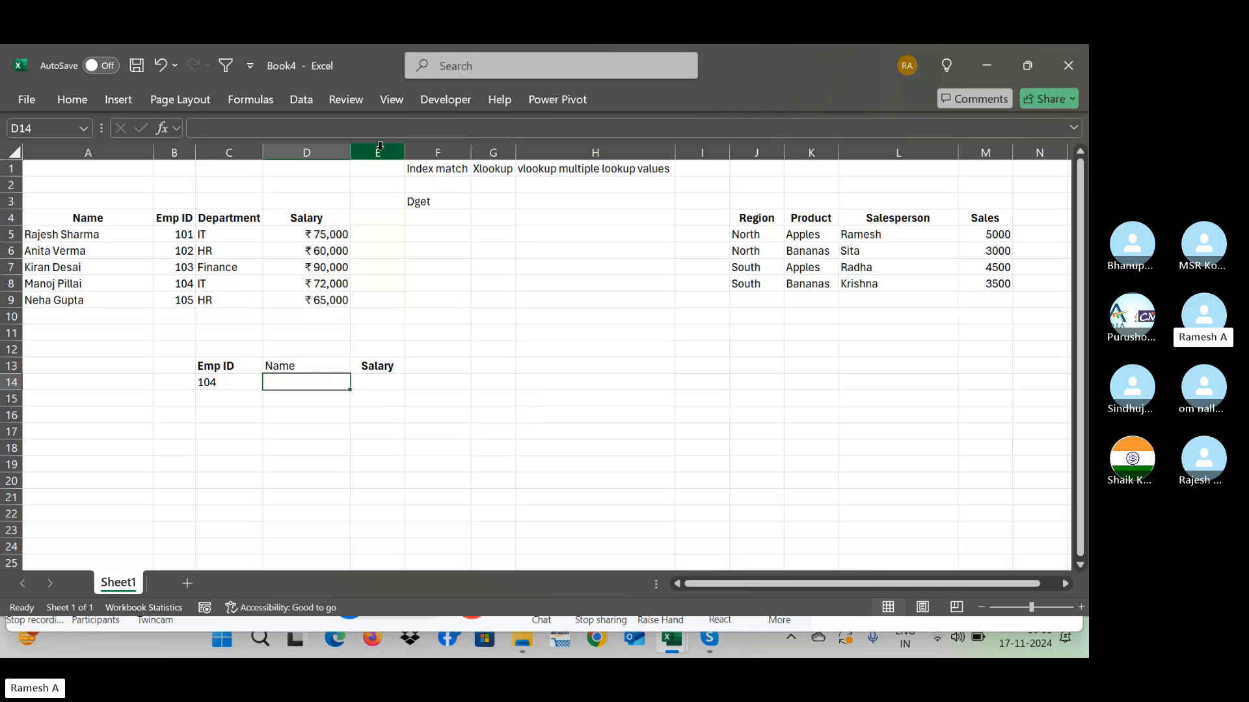
Step: Widen column D to about twice its width and start an INDEX formula in D14 with the absolute range $A$4:$D$9 as array
{"action": "left_click_drag", "start_coordinate": [351, 153], "coordinate": [530, 136]}
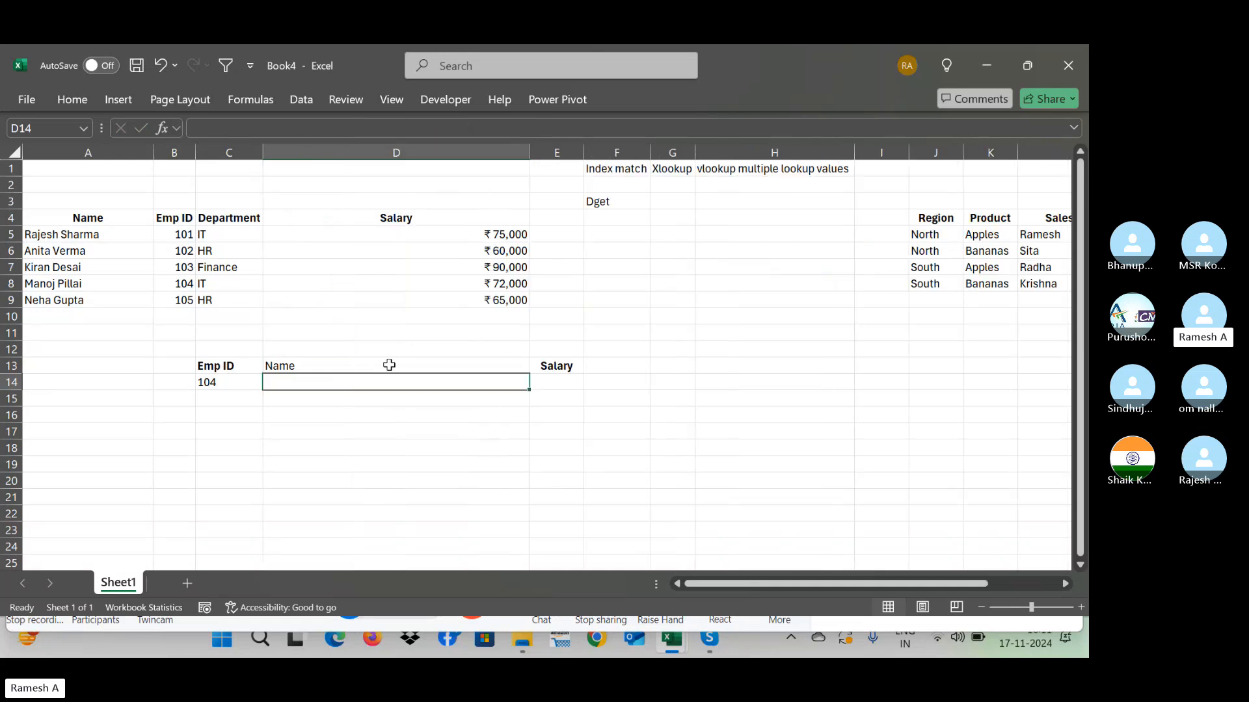
{"action": "type", "text": "=ind"}
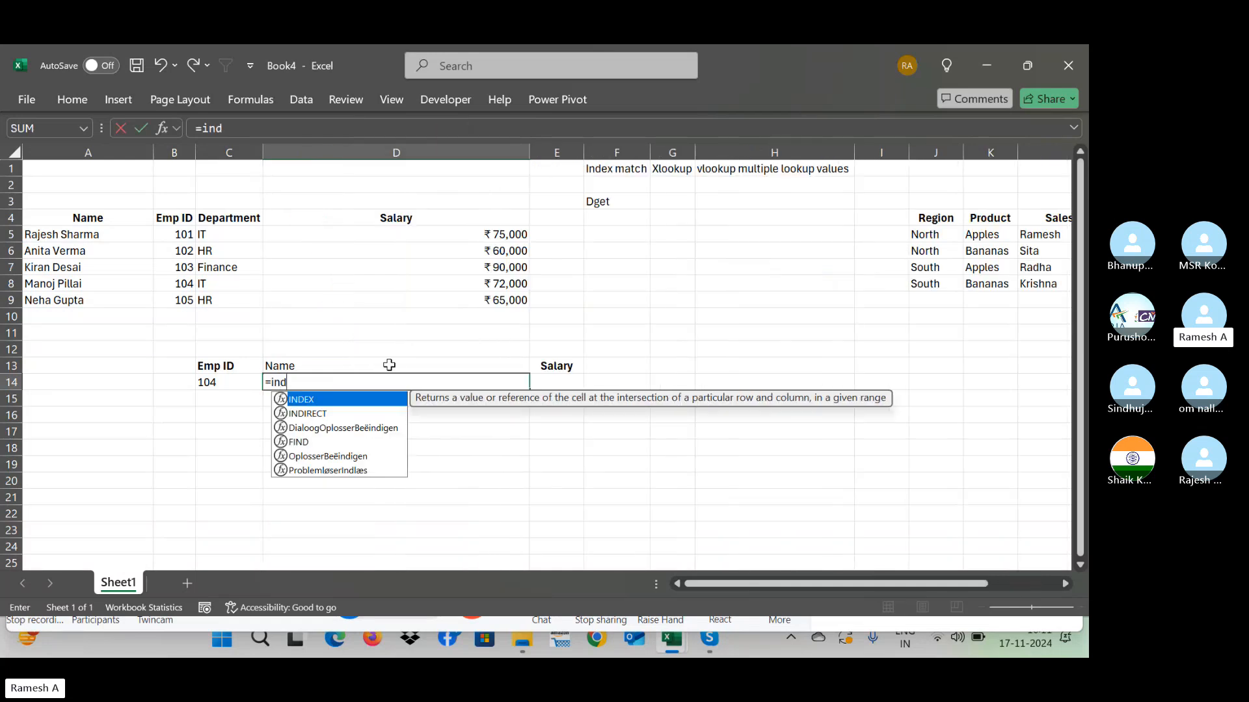
{"action": "type", "text": "ex("}
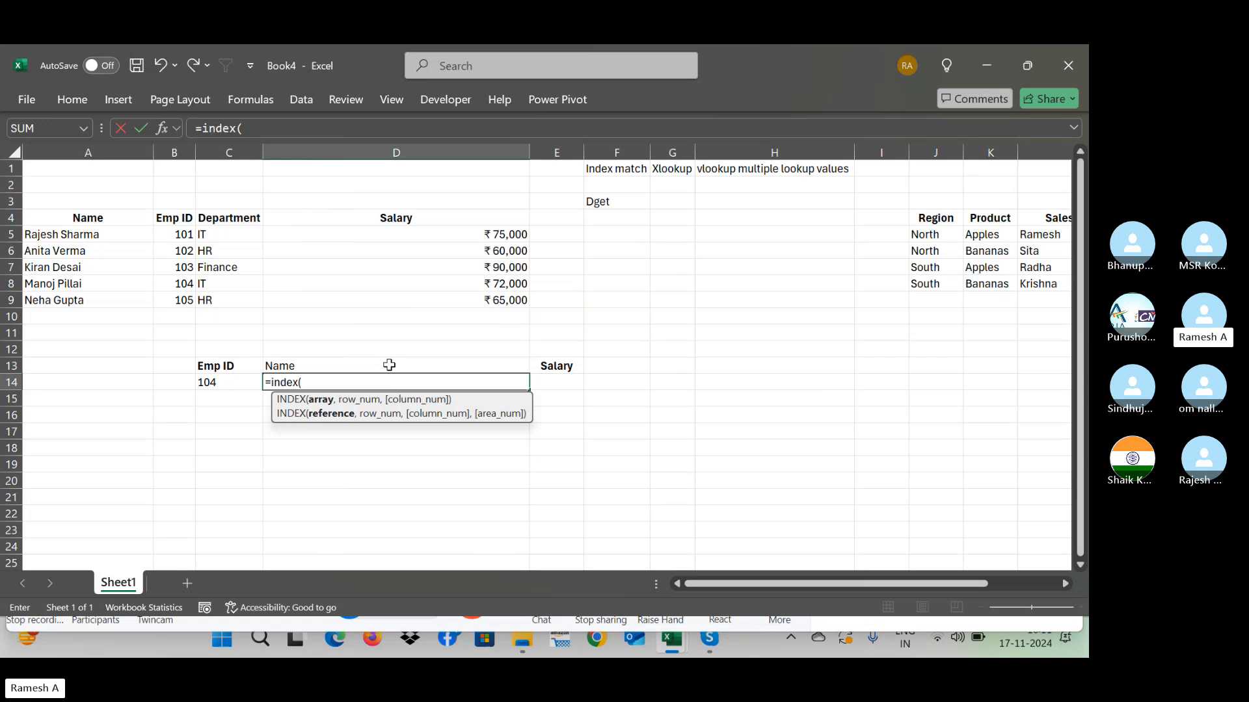
{"action": "left_click", "coordinate": [87, 223]}
{"action": "key", "text": "ctrl+shift+Right"}
{"action": "key", "text": "ctrl+shift+Down"}
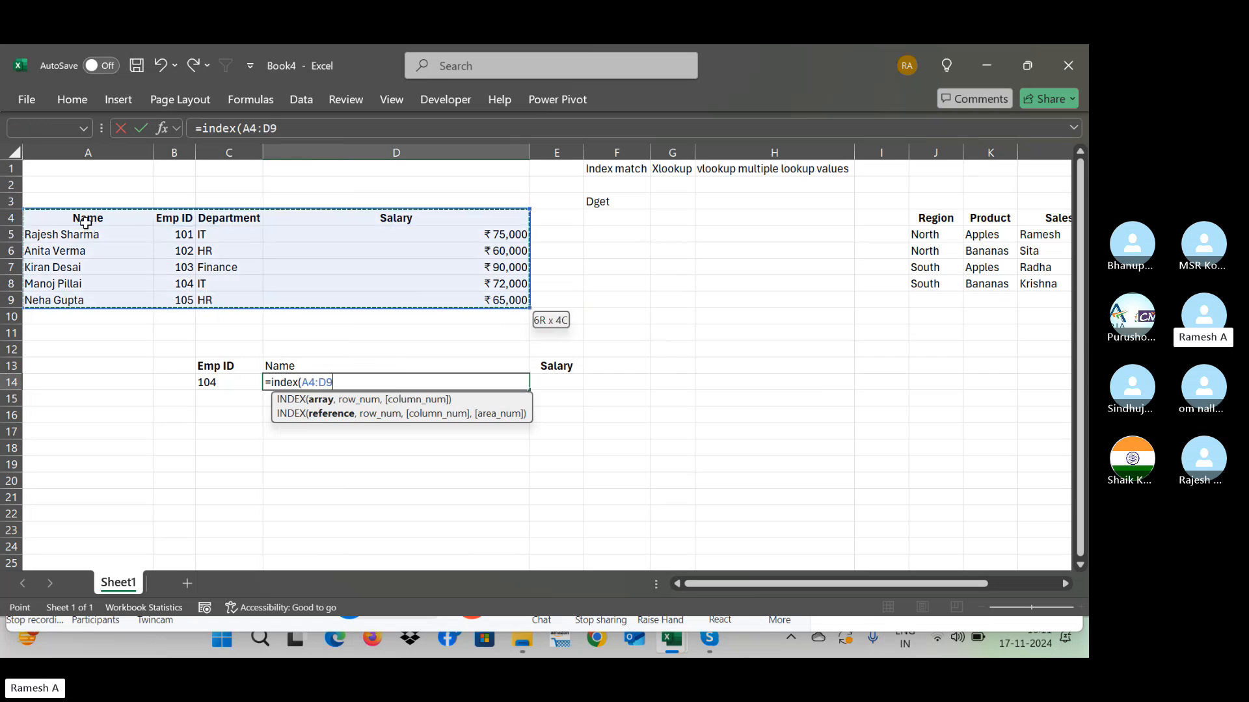
{"action": "key", "text": "F4"}
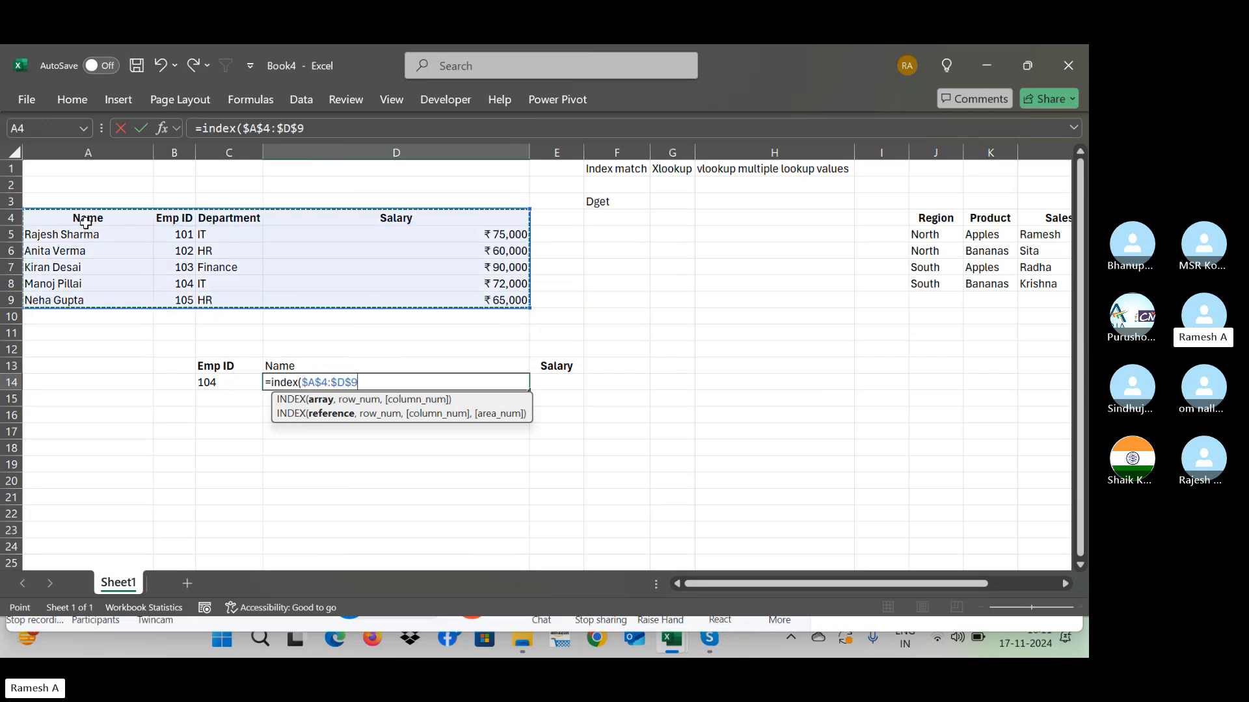
{"action": "type", "text": ","}
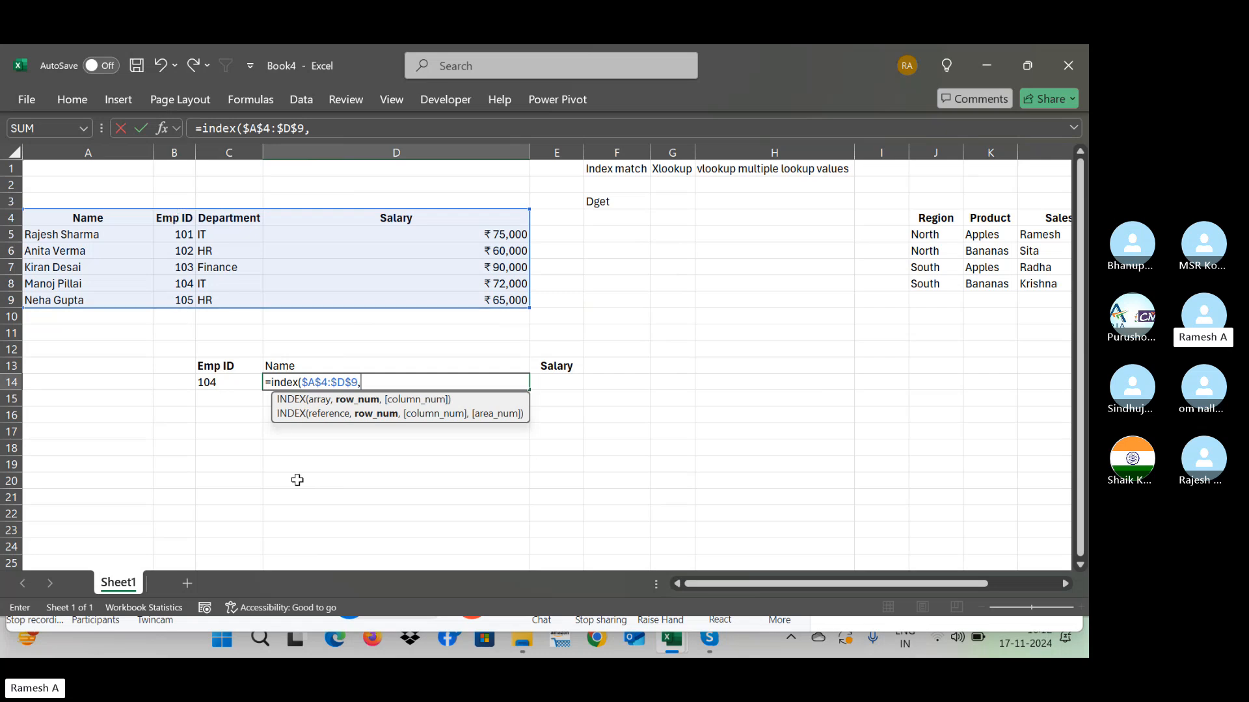
Step: Nest MATCH(C14,$B$4:$B$9,0) as the row number of the INDEX formula in D14
{"action": "type", "text": "mat"}
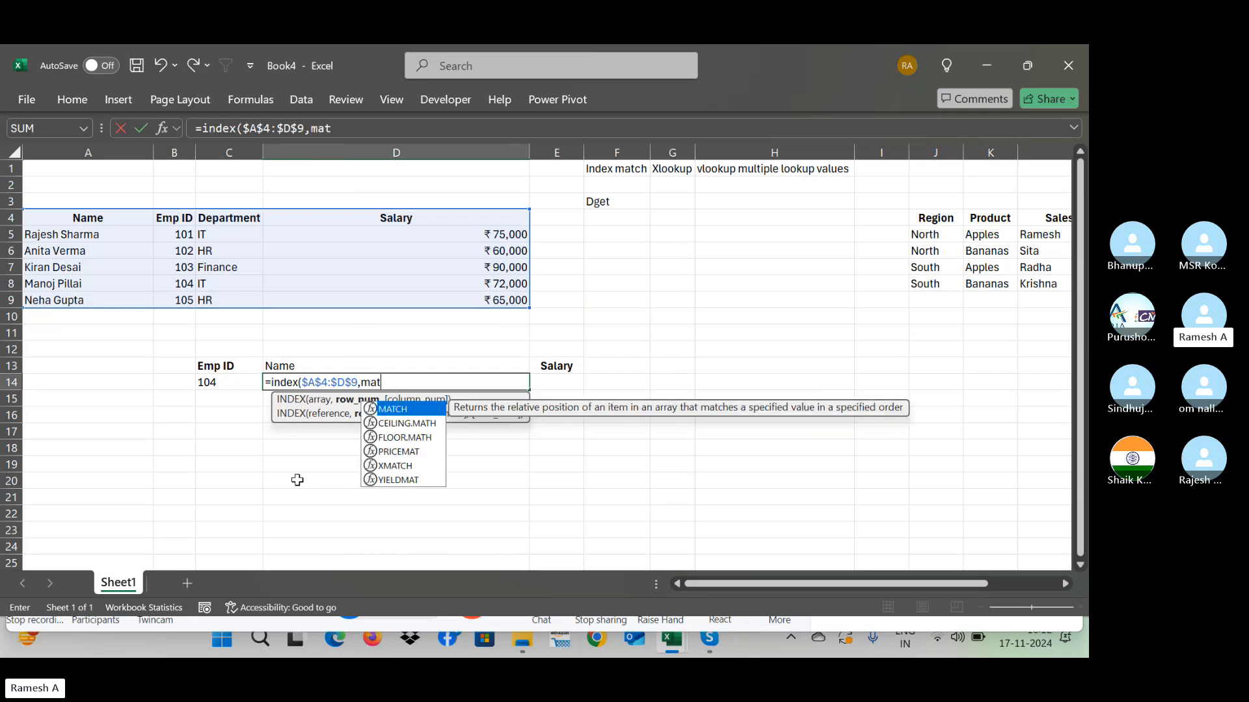
{"action": "type", "text": "ch("}
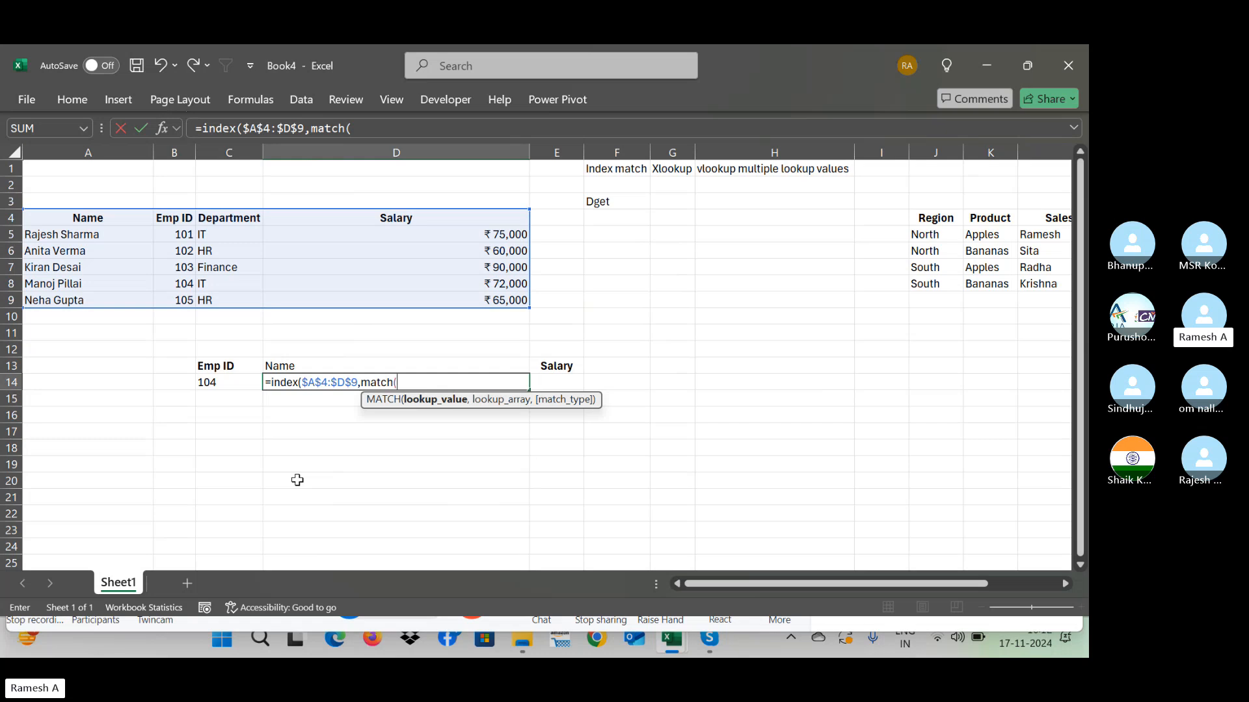
{"action": "left_click", "coordinate": [231, 383]}
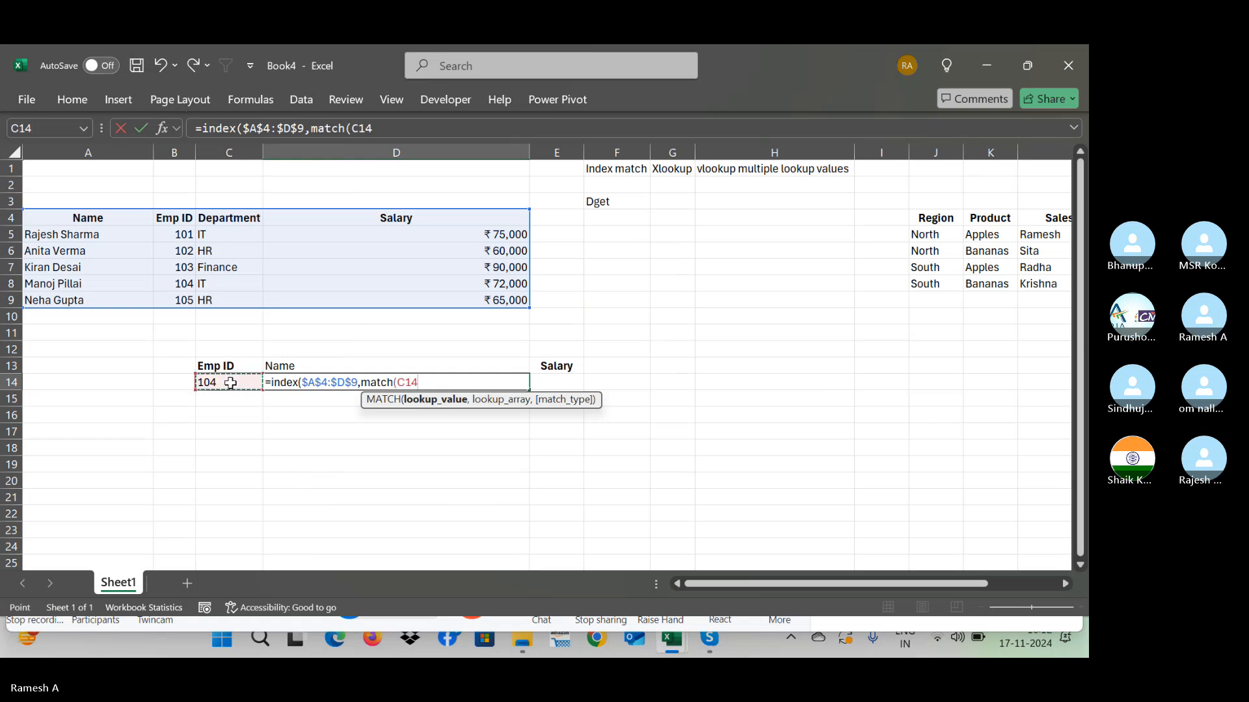
{"action": "type", "text": ","}
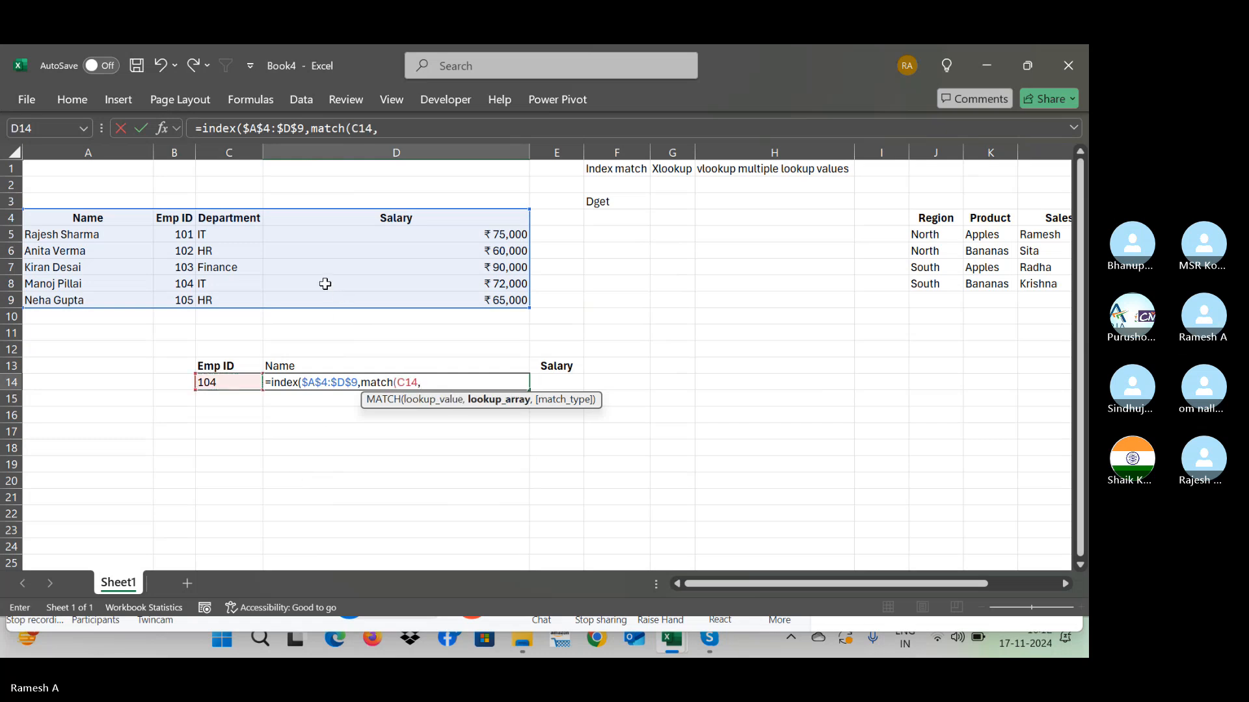
{"action": "left_click", "coordinate": [175, 218]}
{"action": "key", "text": "ctrl+shift+Down"}
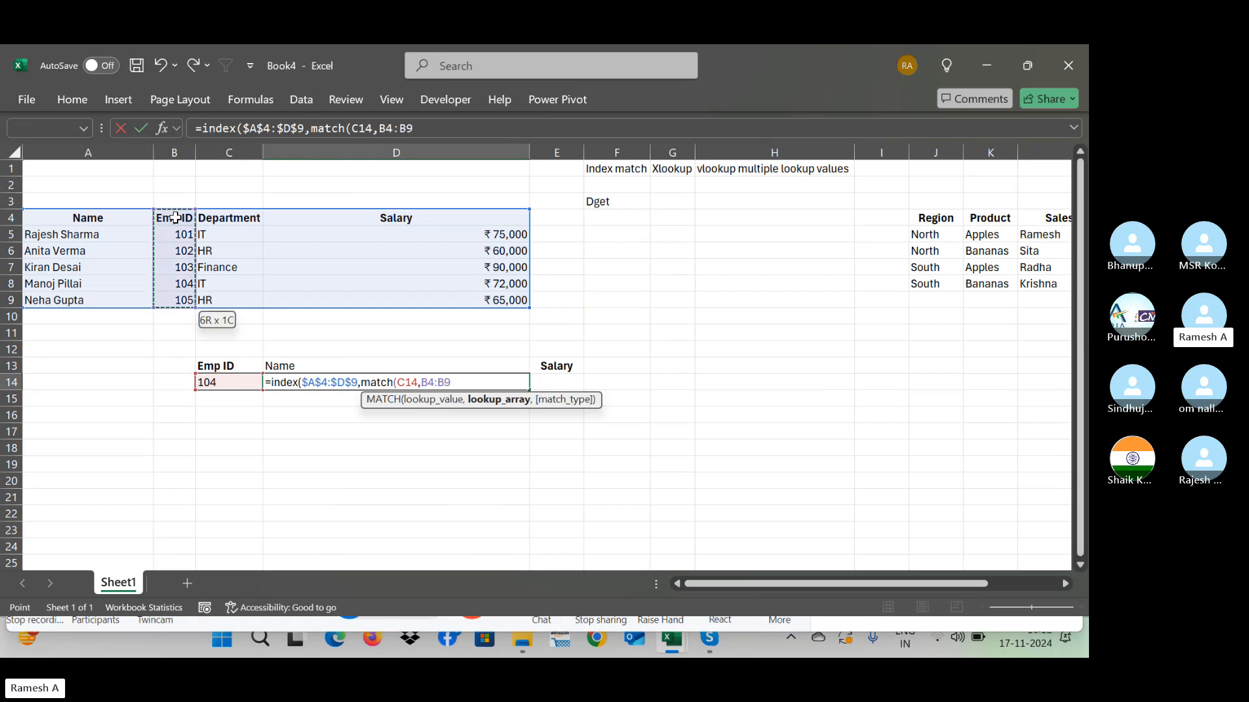
{"action": "key", "text": "F4"}
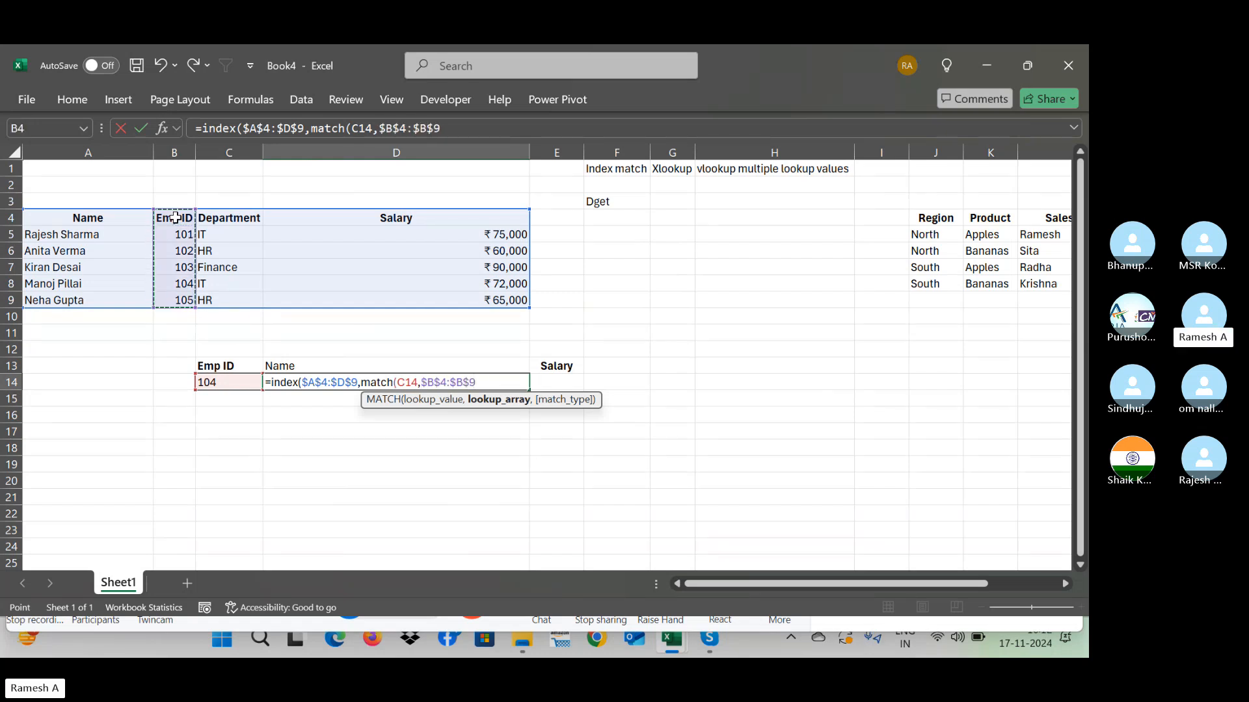
{"action": "type", "text": ",0)"}
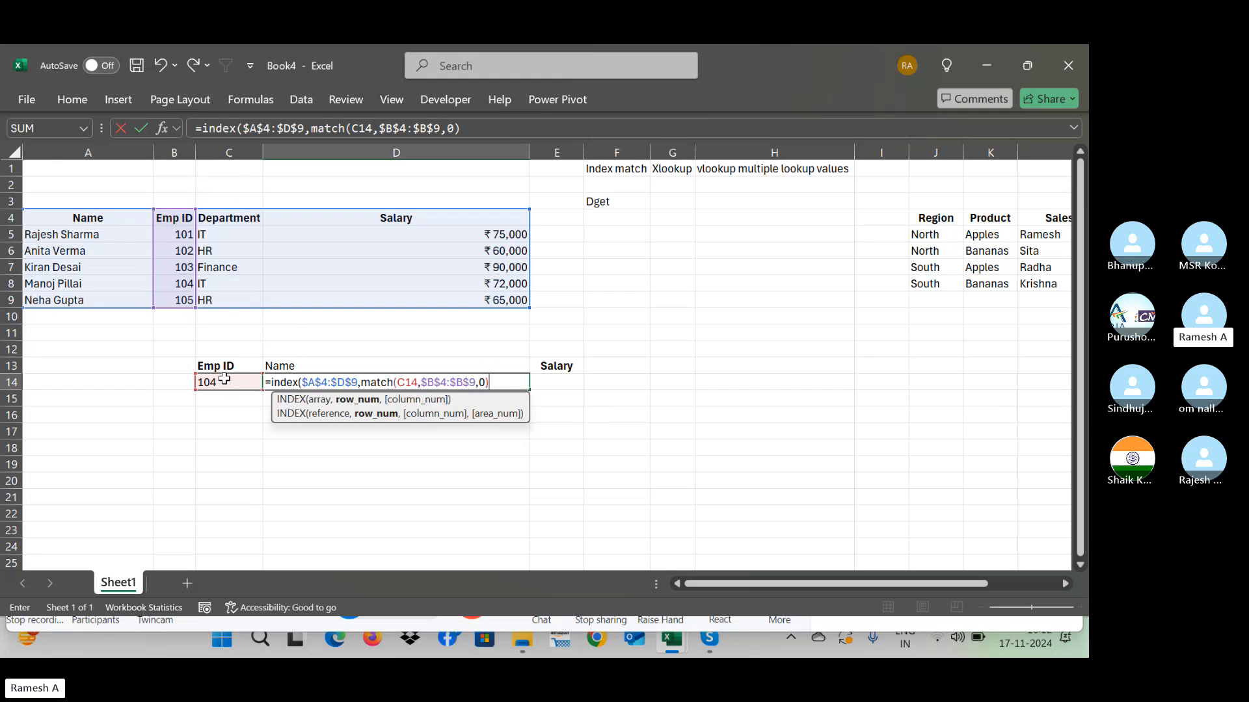
Step: Finish the D14 INDEX formula with column number 1 to return the employee's name
{"action": "type", "text": ","}
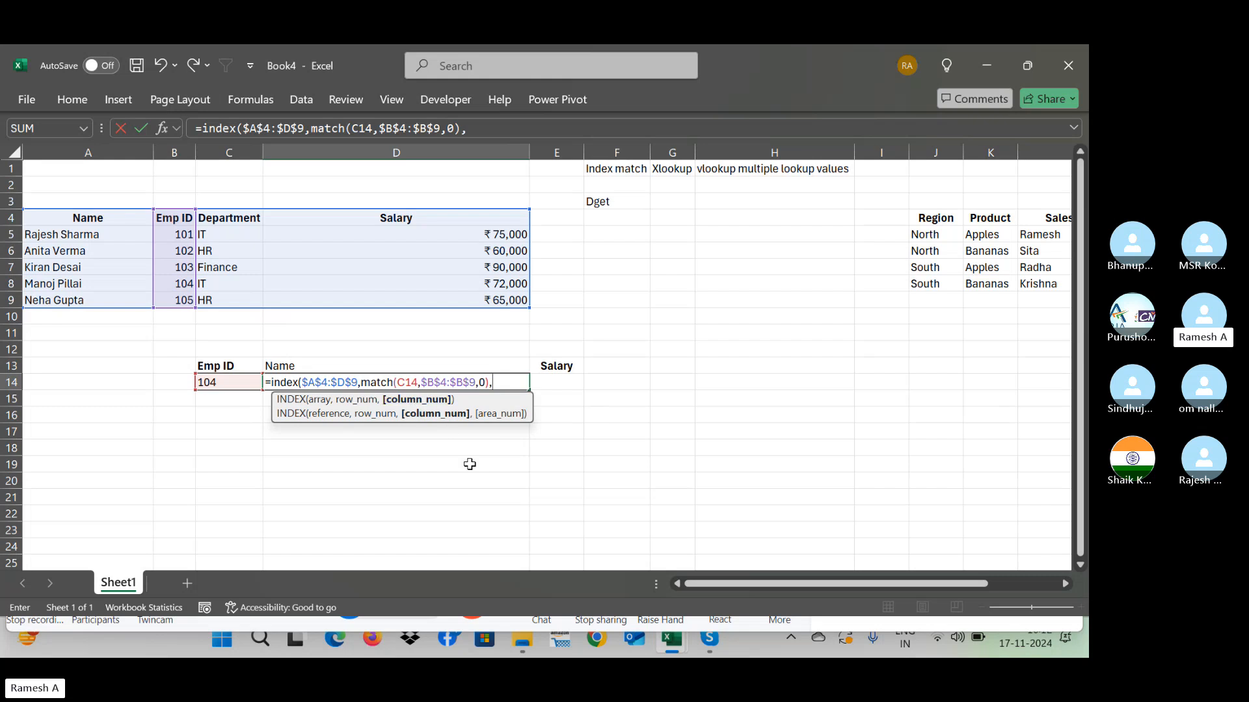
{"action": "type", "text": "1)"}
{"action": "key", "text": "Return"}
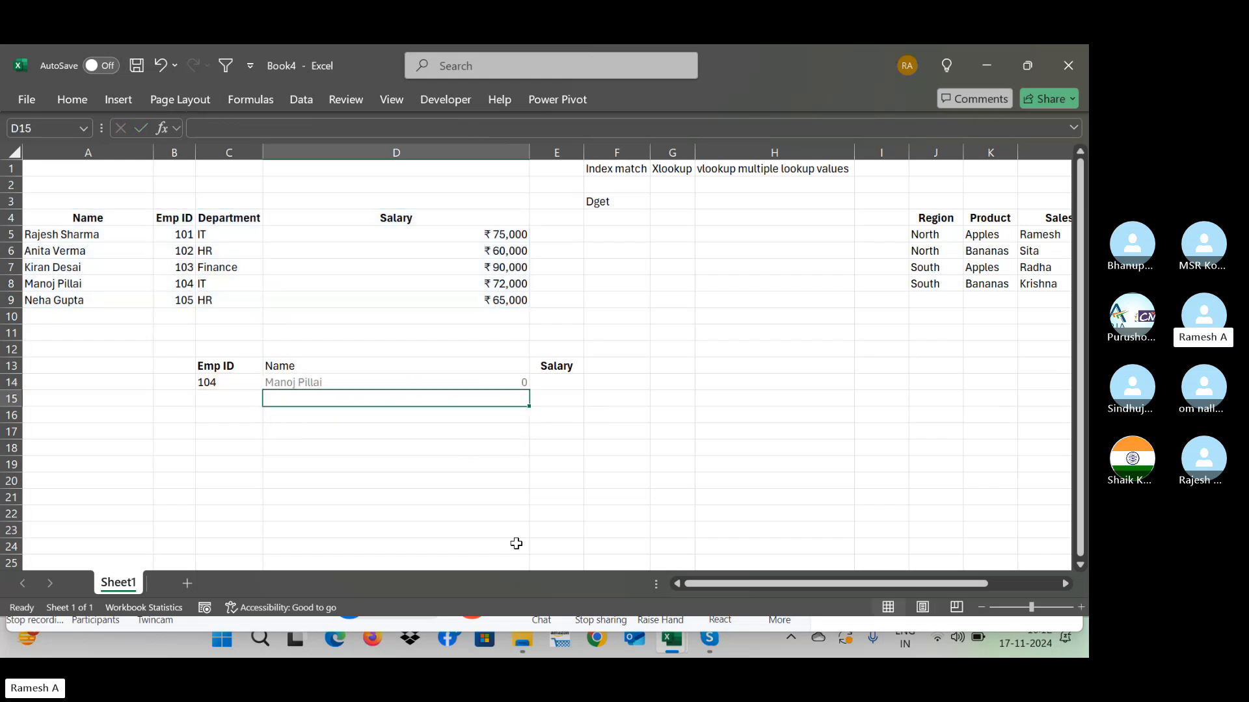
{"action": "key", "text": "Up"}
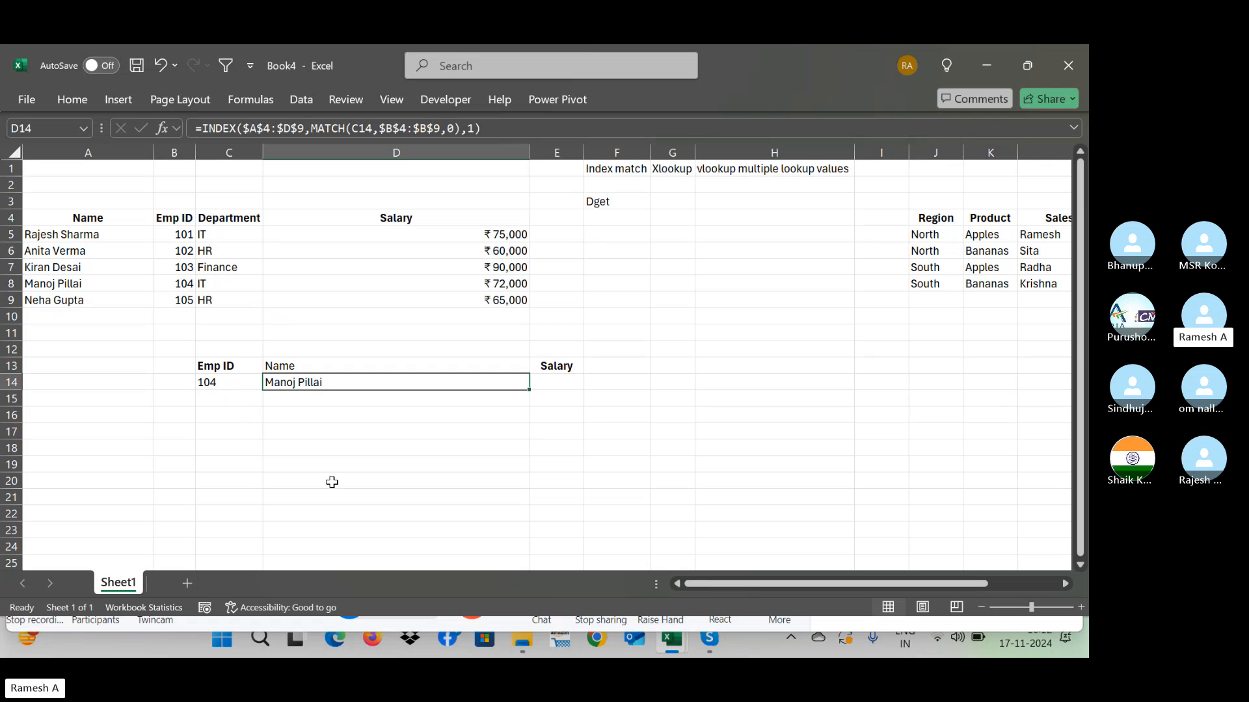
Step: Test the name lookup by entering Emp ID 101 and then 102 in C14
{"action": "key", "text": "Left"}
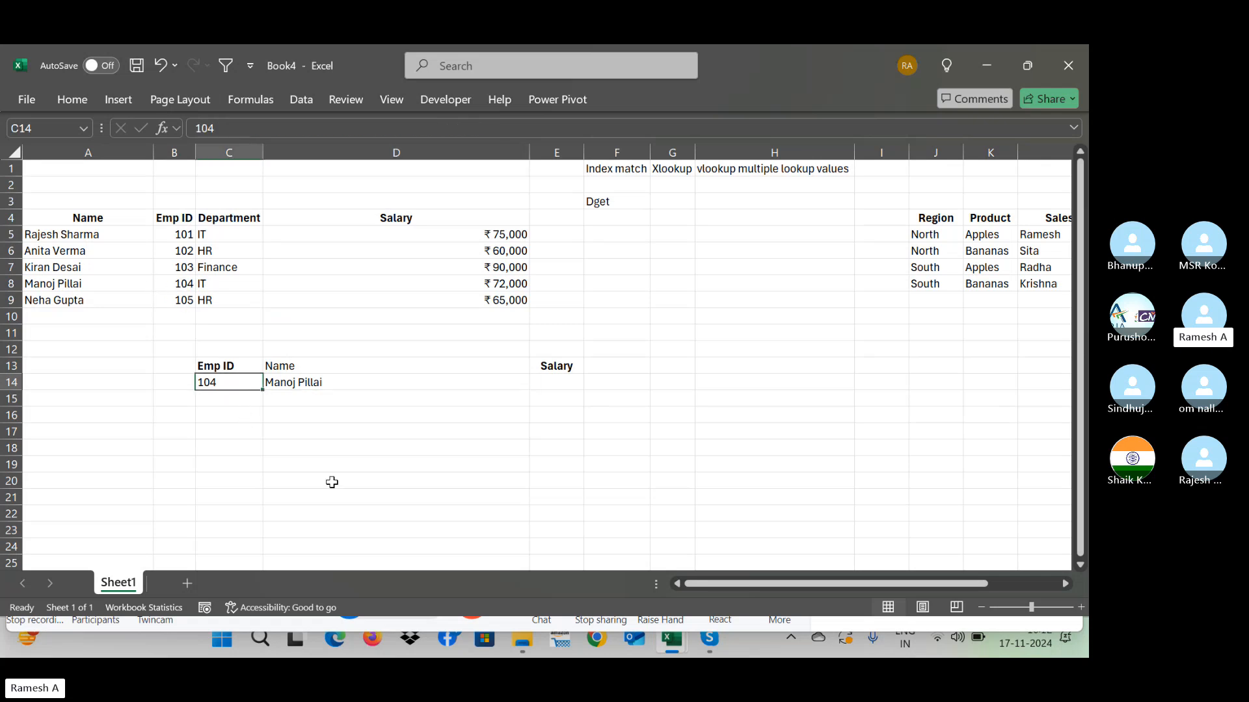
{"action": "type", "text": "1"}
{"action": "key", "text": "Return"}
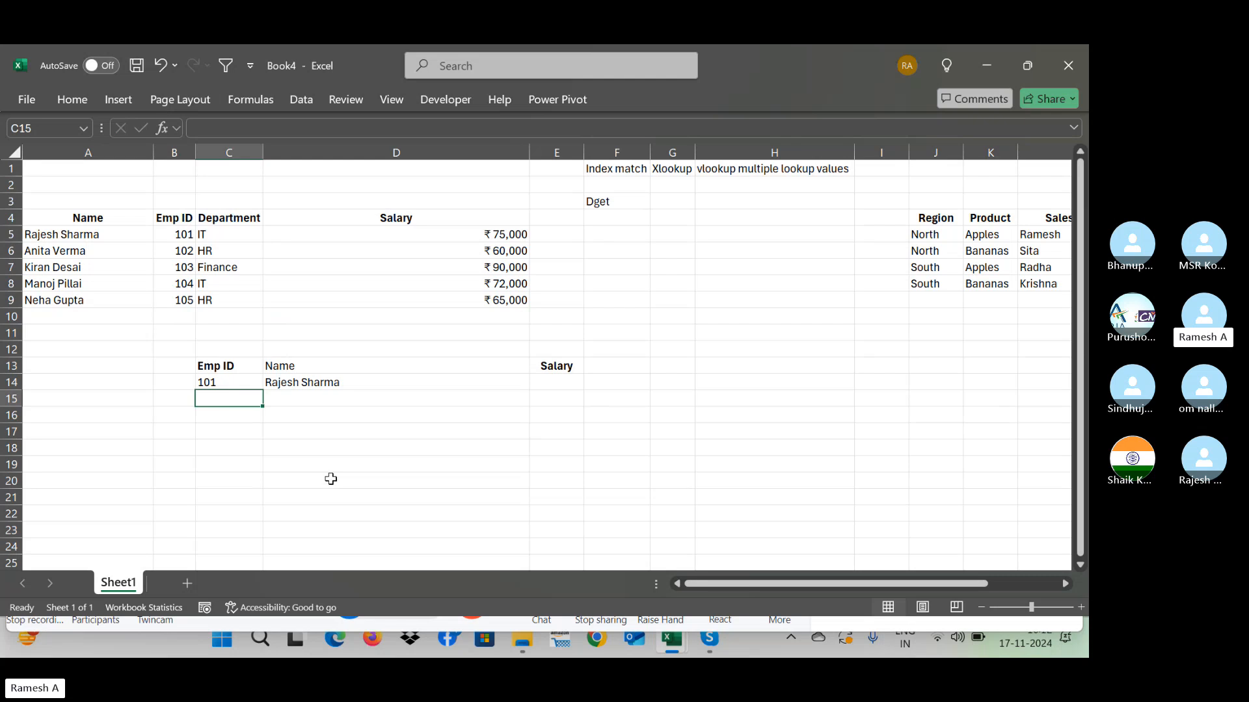
{"action": "left_click", "coordinate": [341, 388]}
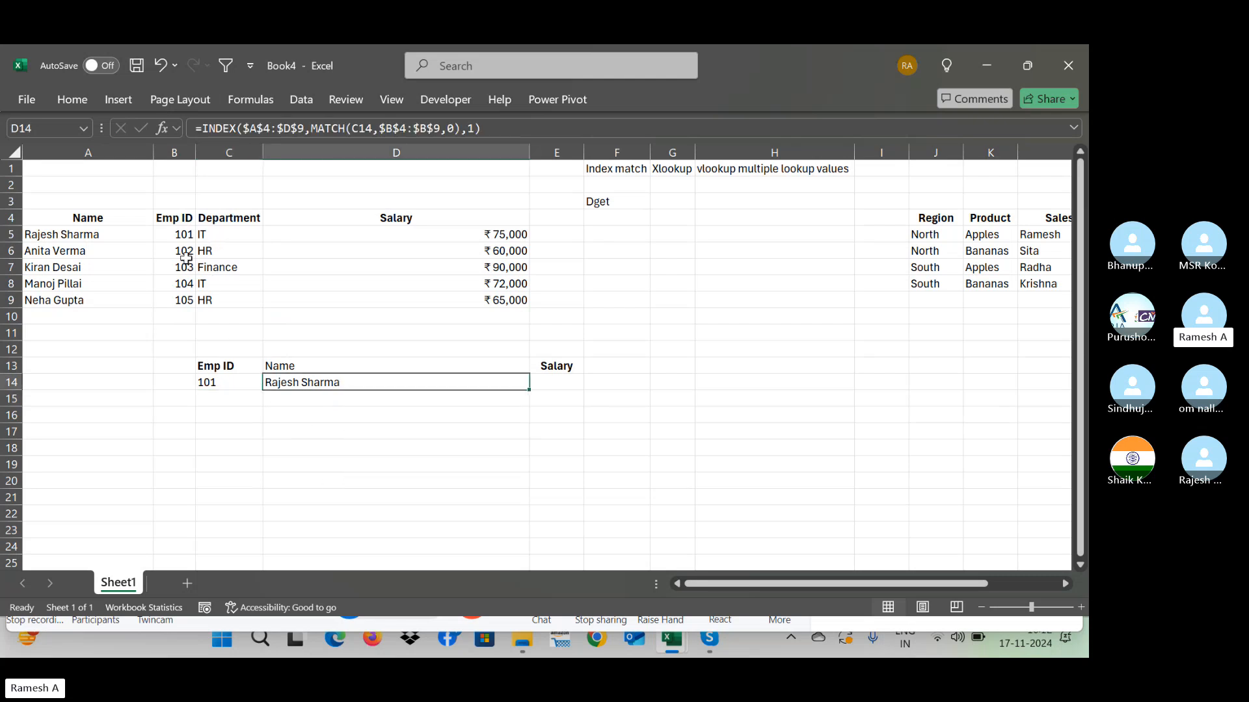
{"action": "left_click", "coordinate": [209, 382]}
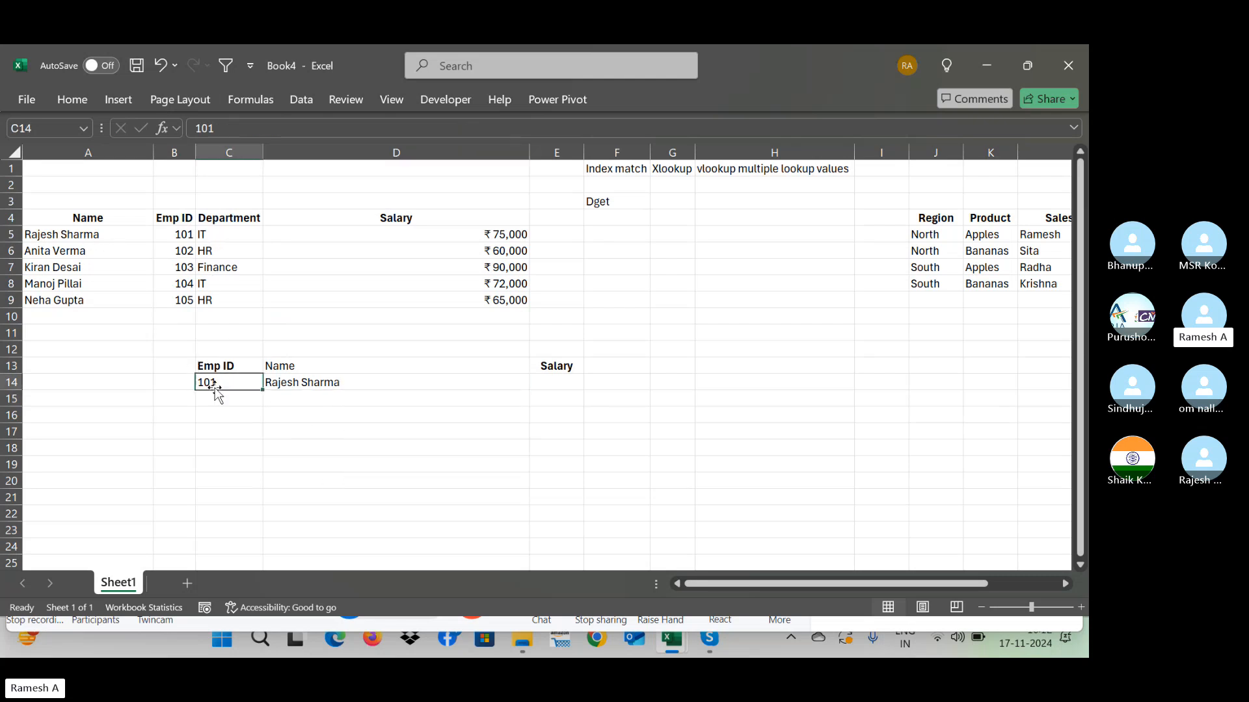
{"action": "type", "text": "102"}
{"action": "key", "text": "Return"}
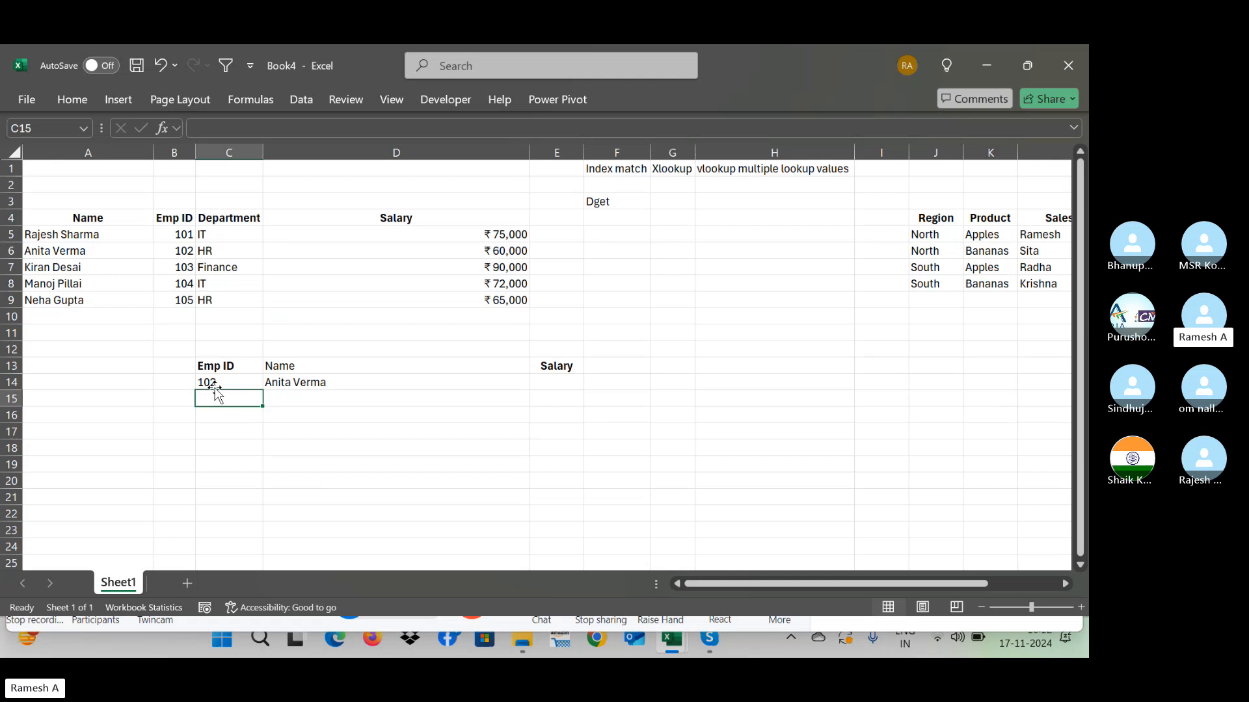
Step: Inspect the ranges referenced by the INDEX and MATCH formula in D14
{"action": "left_click", "coordinate": [298, 389]}
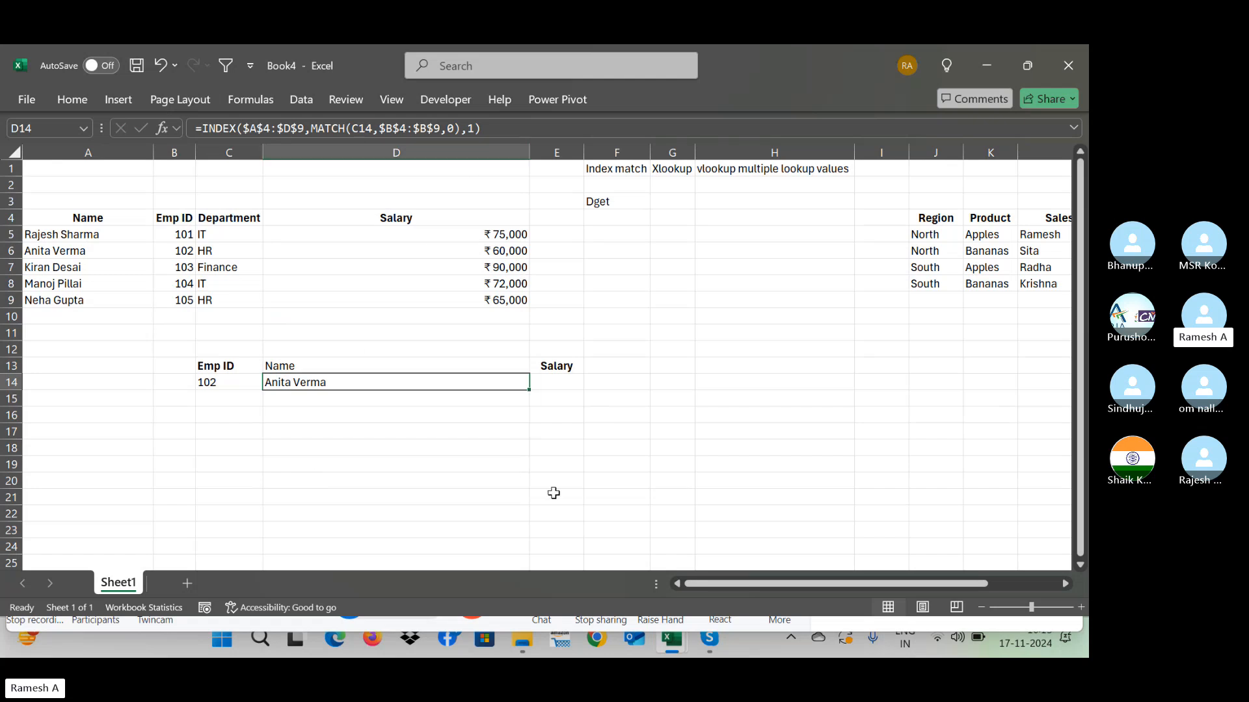
{"action": "left_click", "coordinate": [353, 129]}
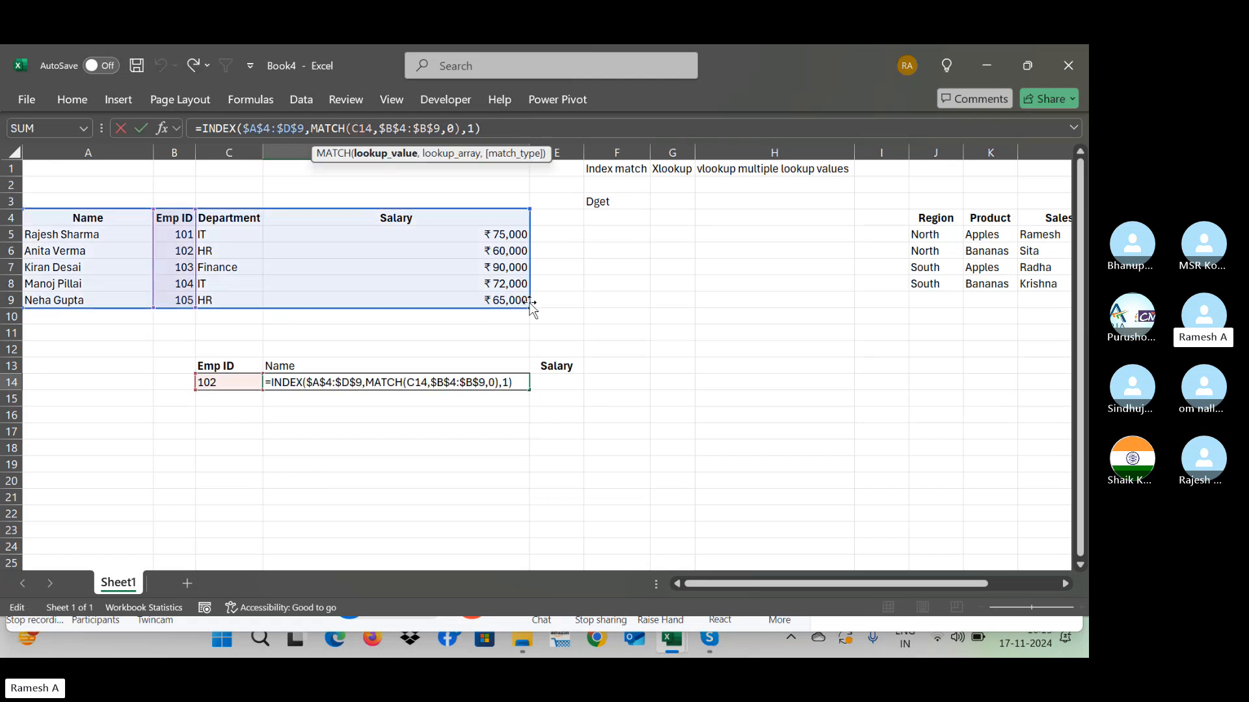
{"action": "key", "text": "Tab"}
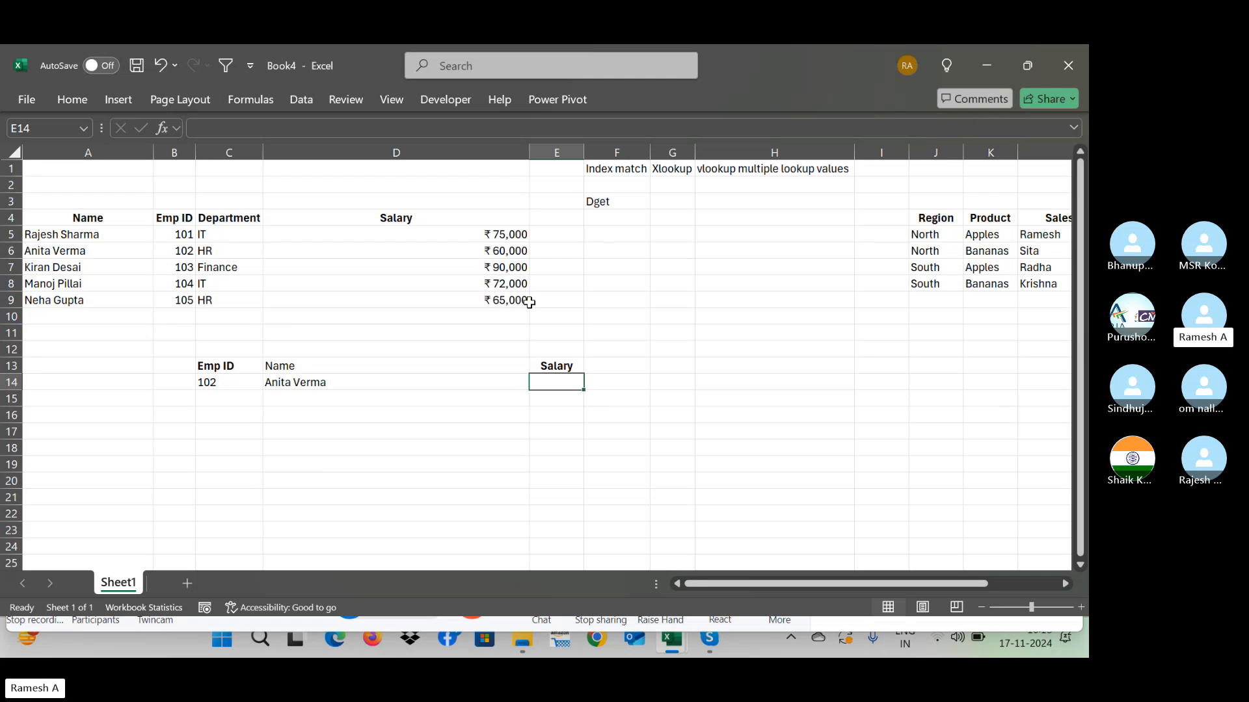
Step: Start an INDEX formula in E14 under Salary with the absolute range $A$4:$D$9 as array
{"action": "type", "text": "=in"}
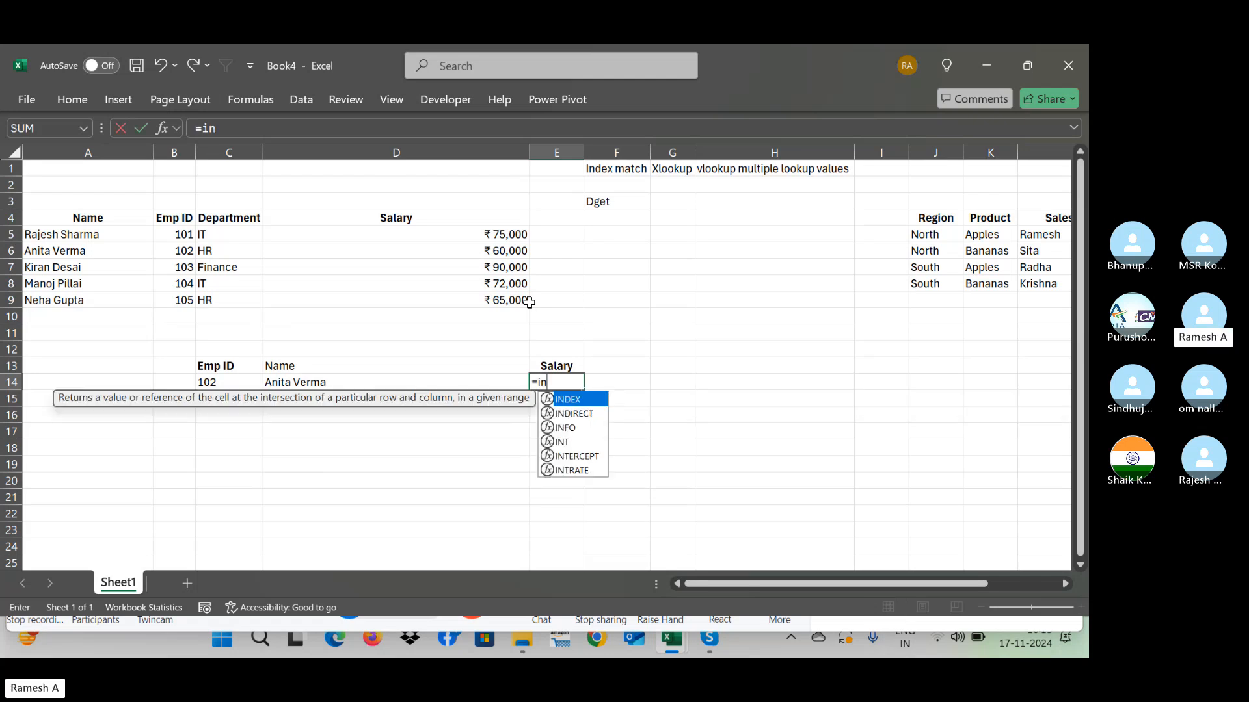
{"action": "type", "text": "dex("}
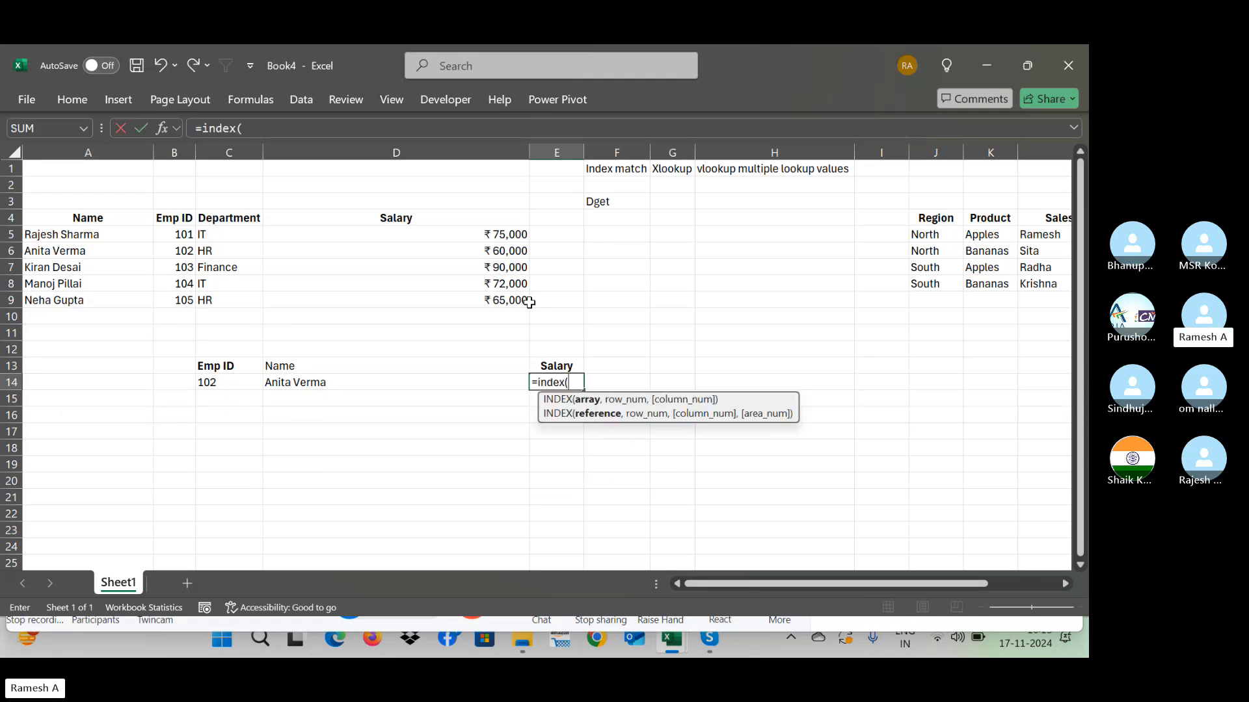
{"action": "left_click", "coordinate": [99, 219]}
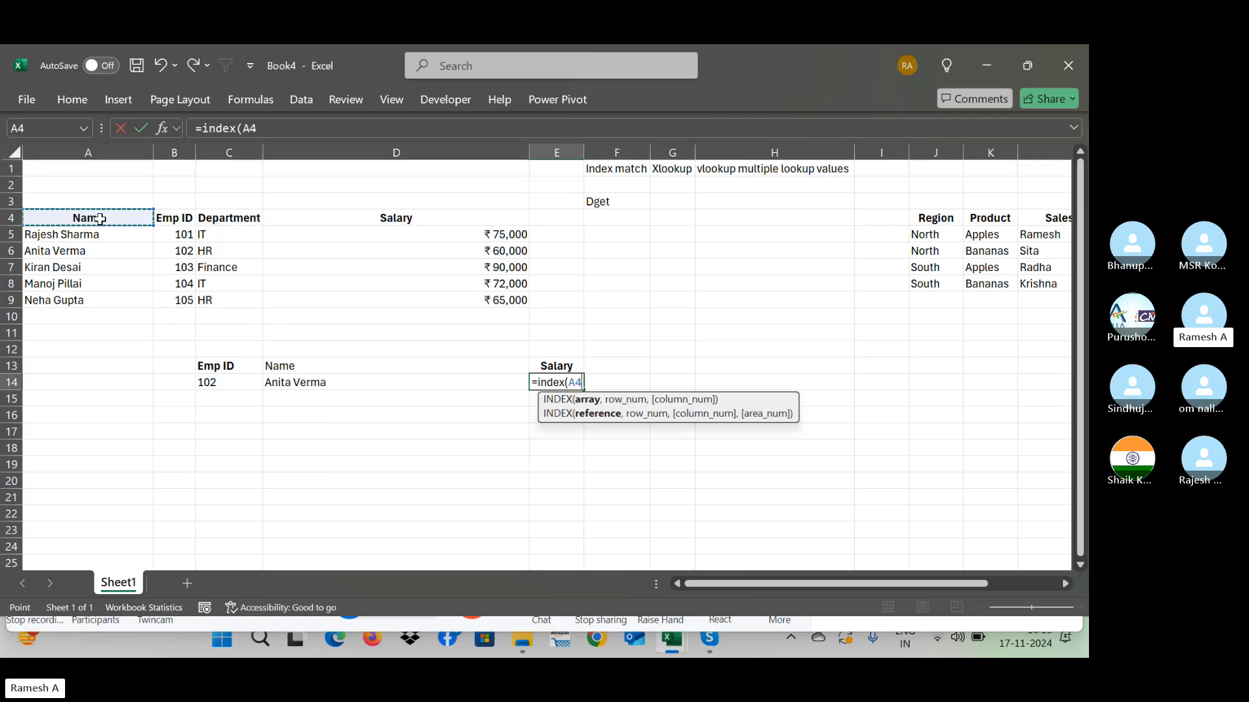
{"action": "key", "text": "ctrl+shift+Right"}
{"action": "key", "text": "ctrl+shift+Down"}
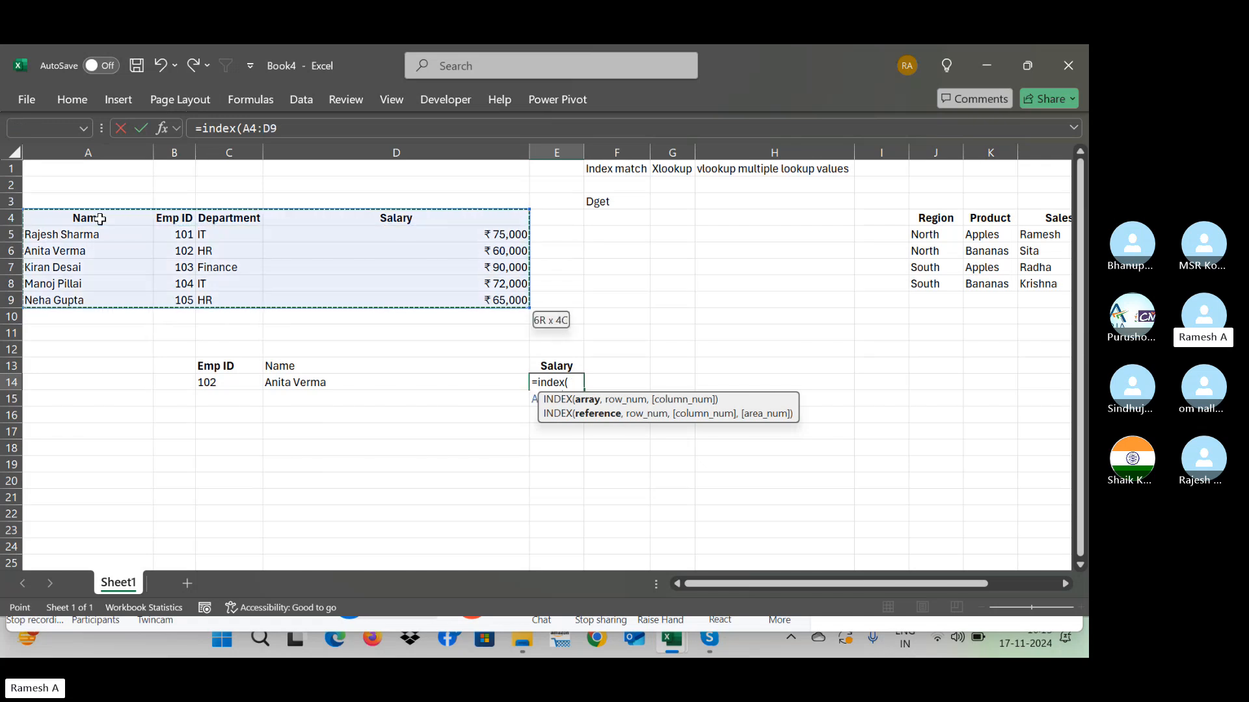
{"action": "key", "text": "F4"}
{"action": "type", "text": ","}
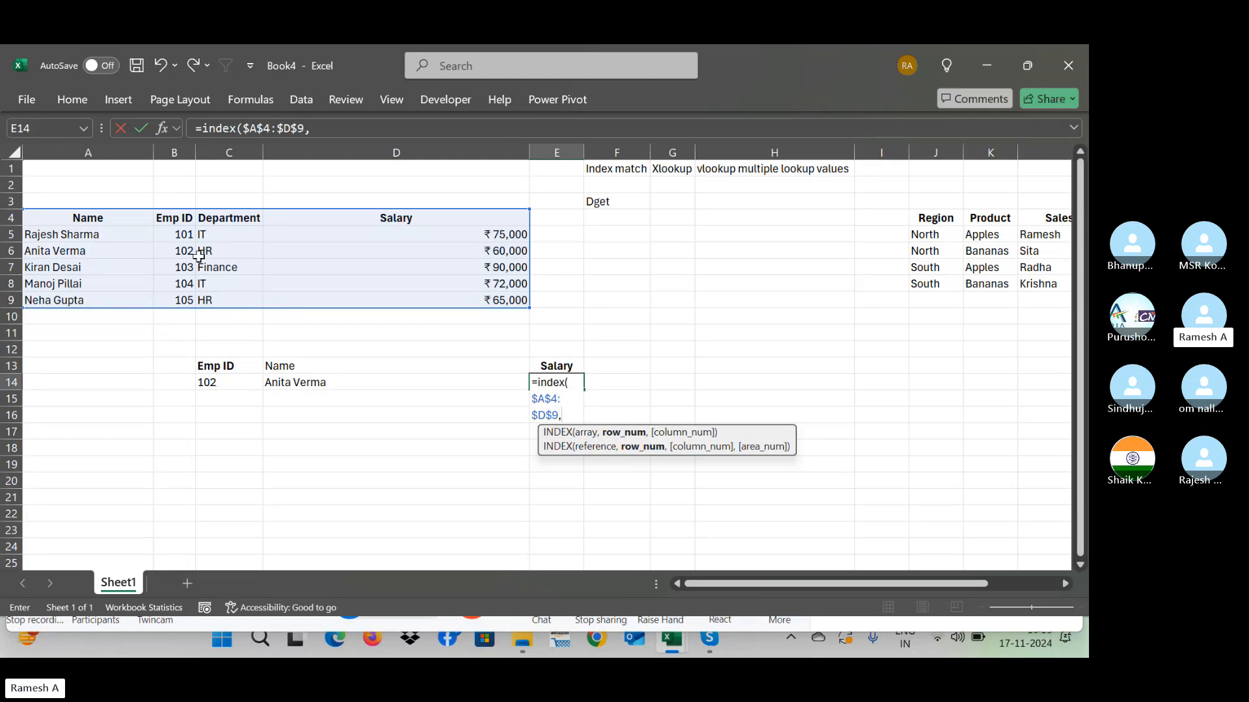
Step: Nest MATCH(C14,$B$4:$B$9,0) as the row number of the INDEX formula in E14
{"action": "type", "text": "m"}
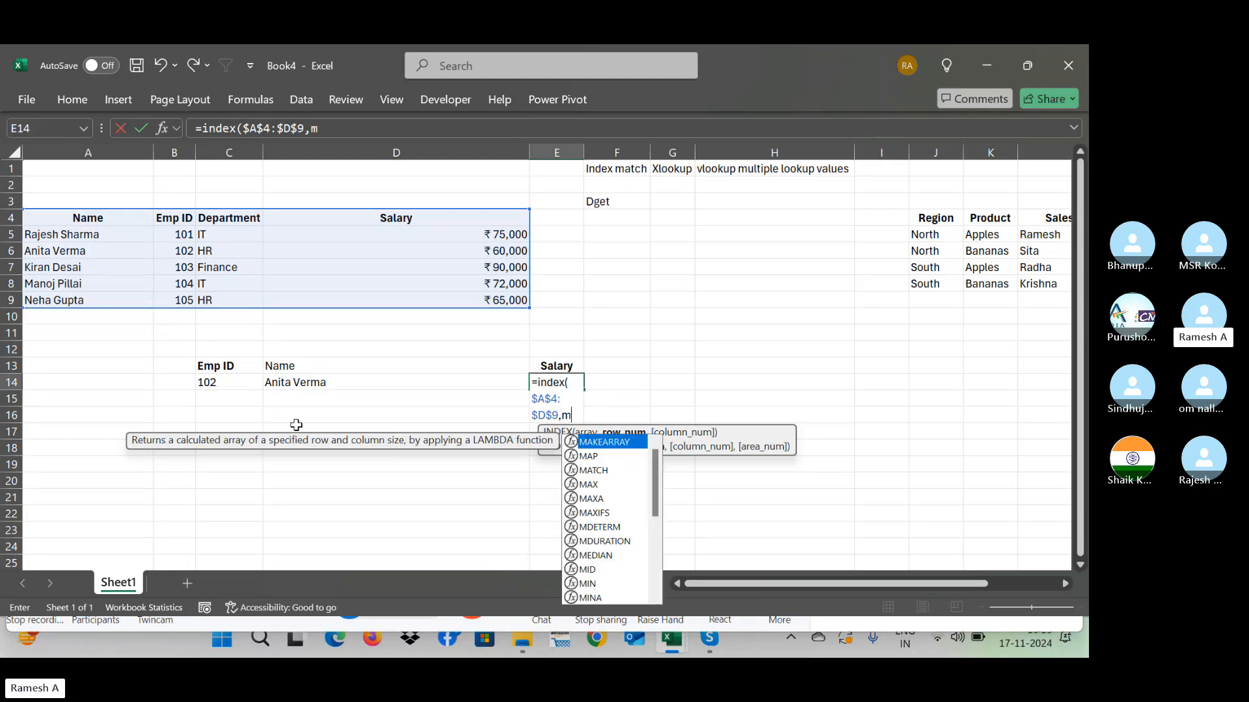
{"action": "type", "text": "atch("}
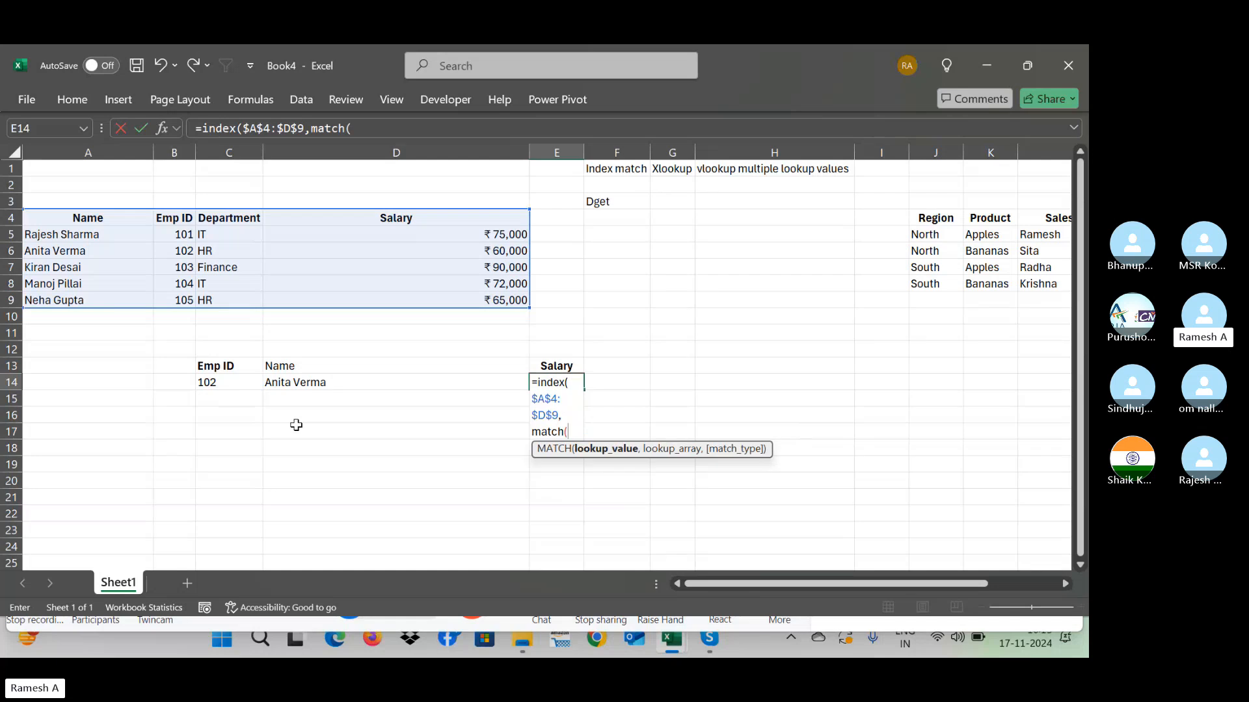
{"action": "left_click", "coordinate": [223, 385]}
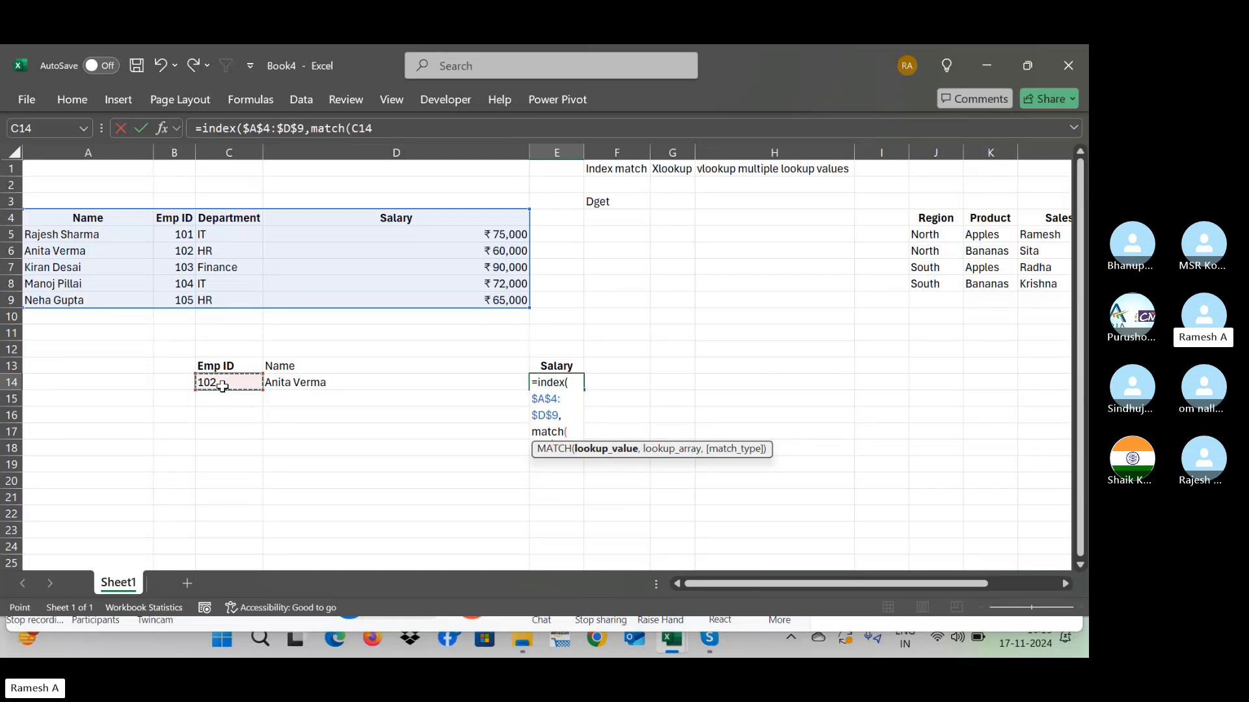
{"action": "type", "text": ","}
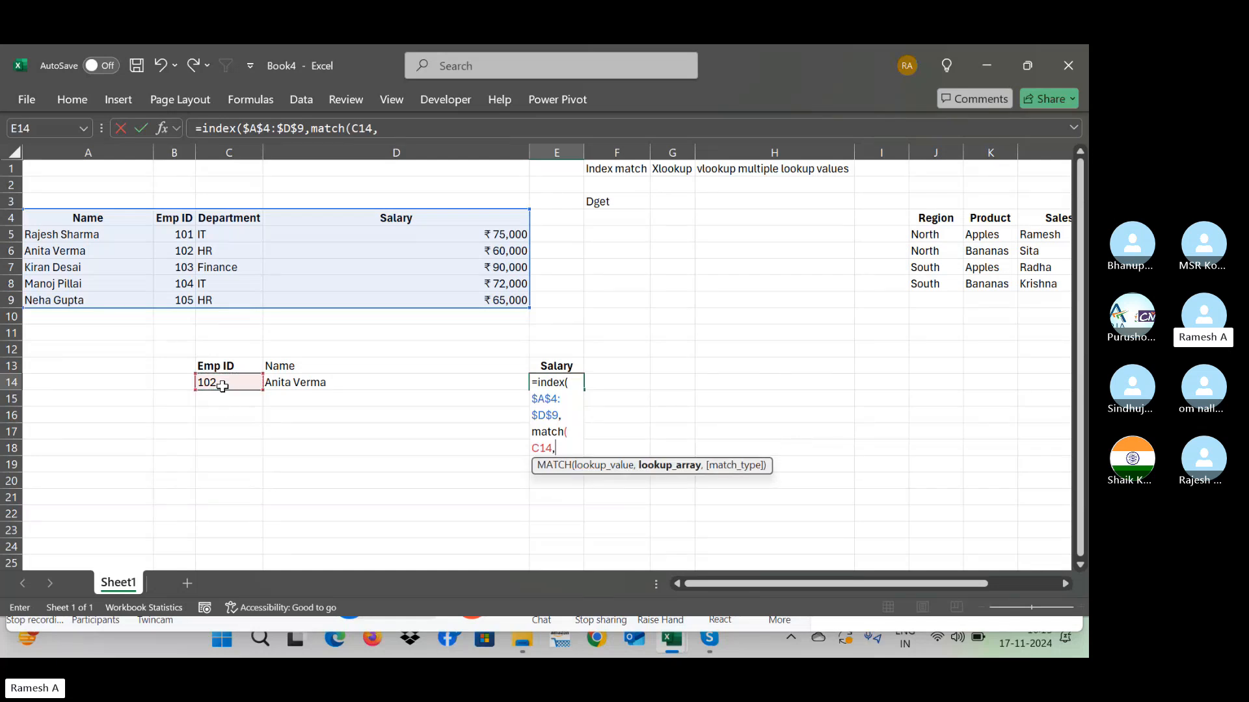
{"action": "left_click_drag", "start_coordinate": [189, 219], "coordinate": [192, 299]}
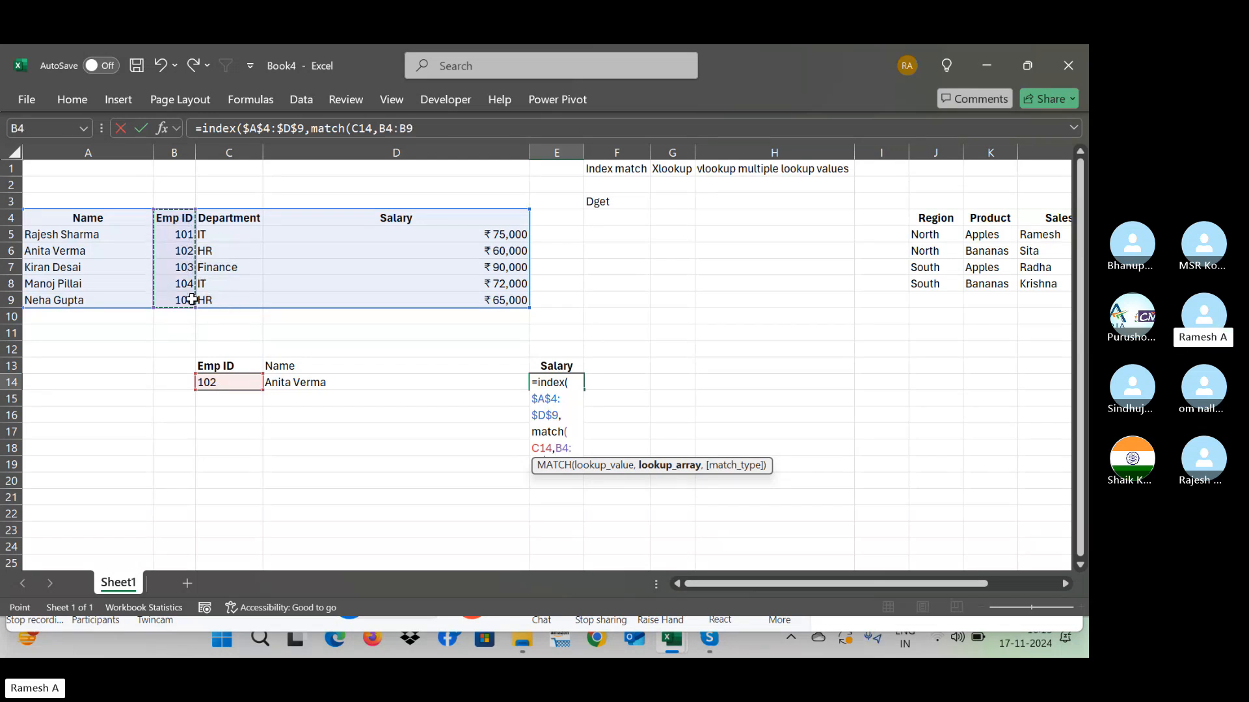
{"action": "key", "text": "F4"}
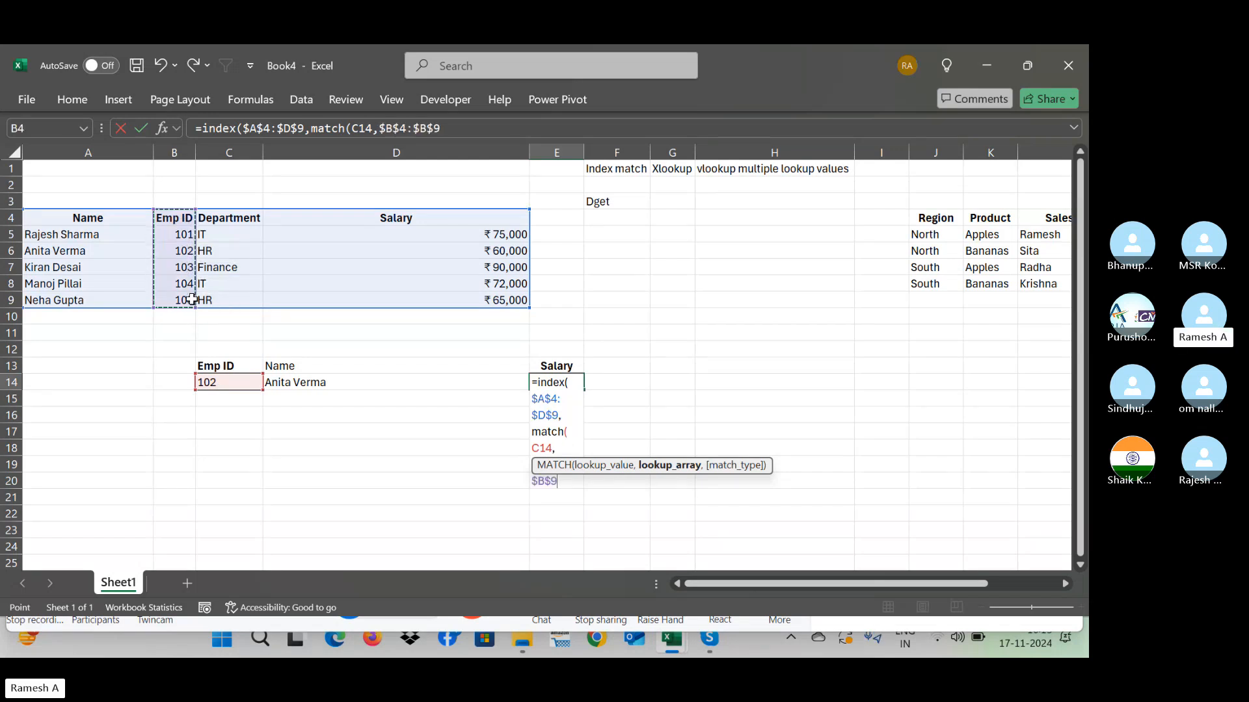
{"action": "type", "text": ",0)"}
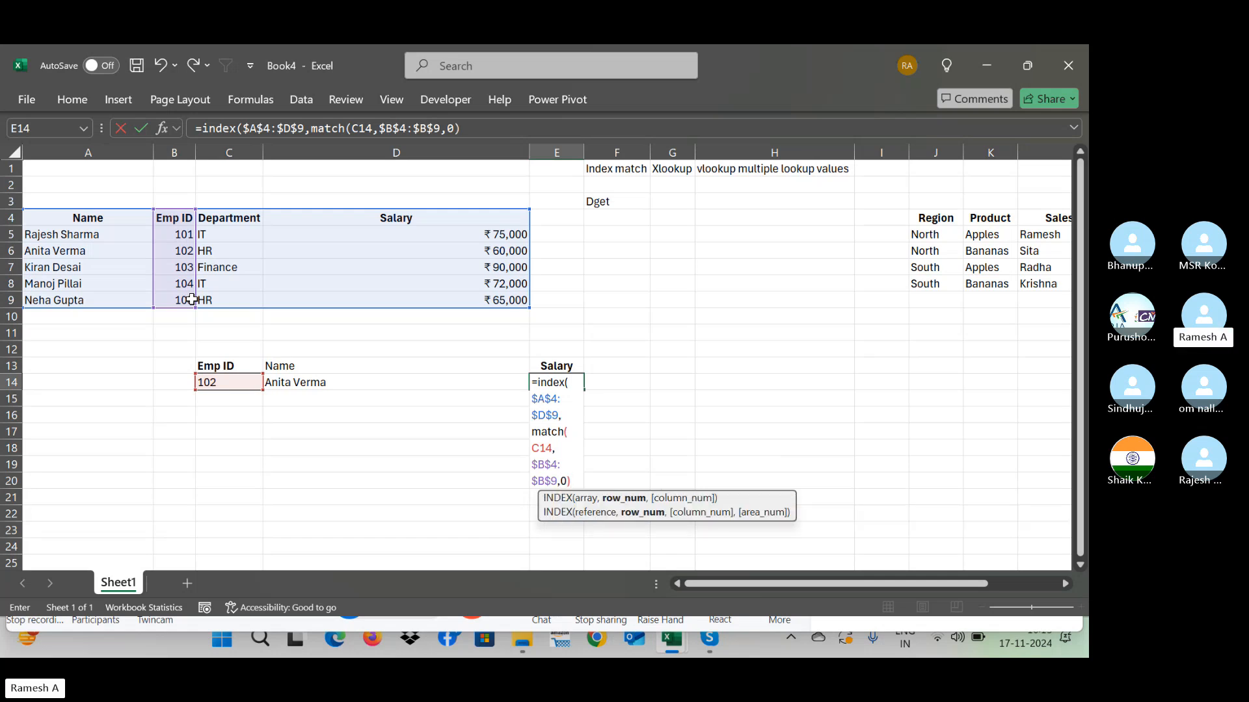
Step: Finish the E14 formula with column number 4 to return the salary, and compare it with the source row for Emp ID 102
{"action": "type", "text": ",4"}
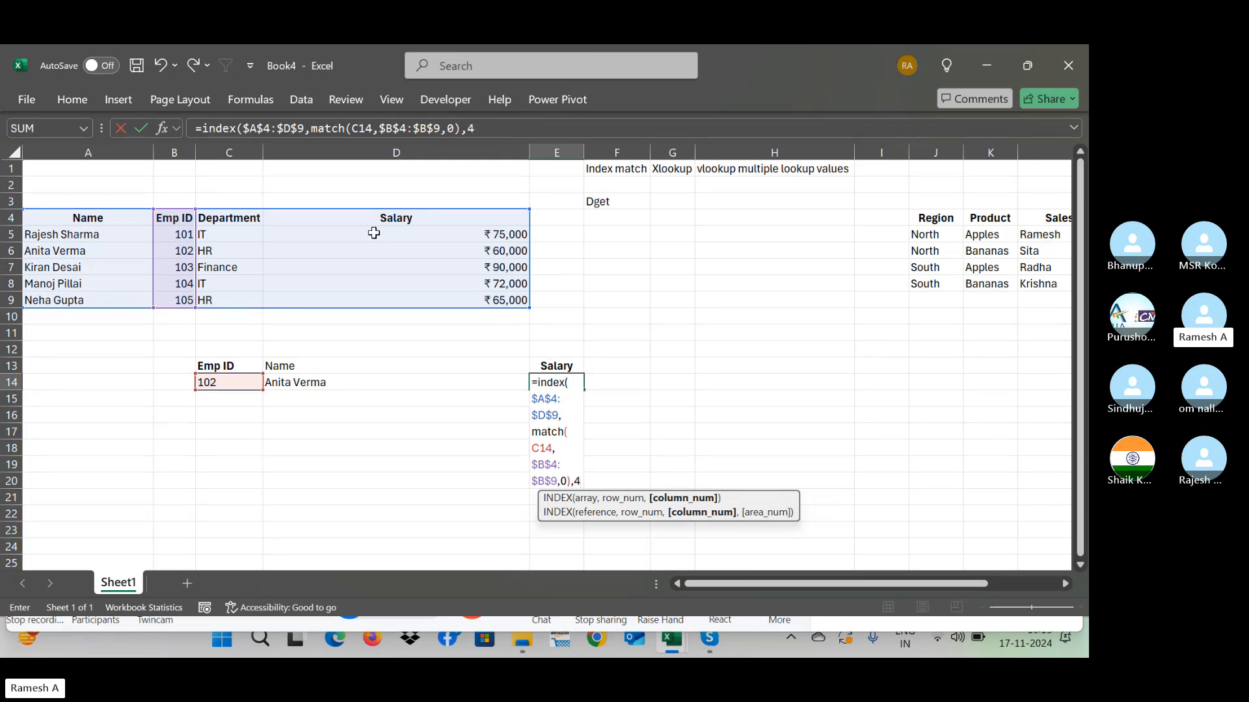
{"action": "type", "text": ")"}
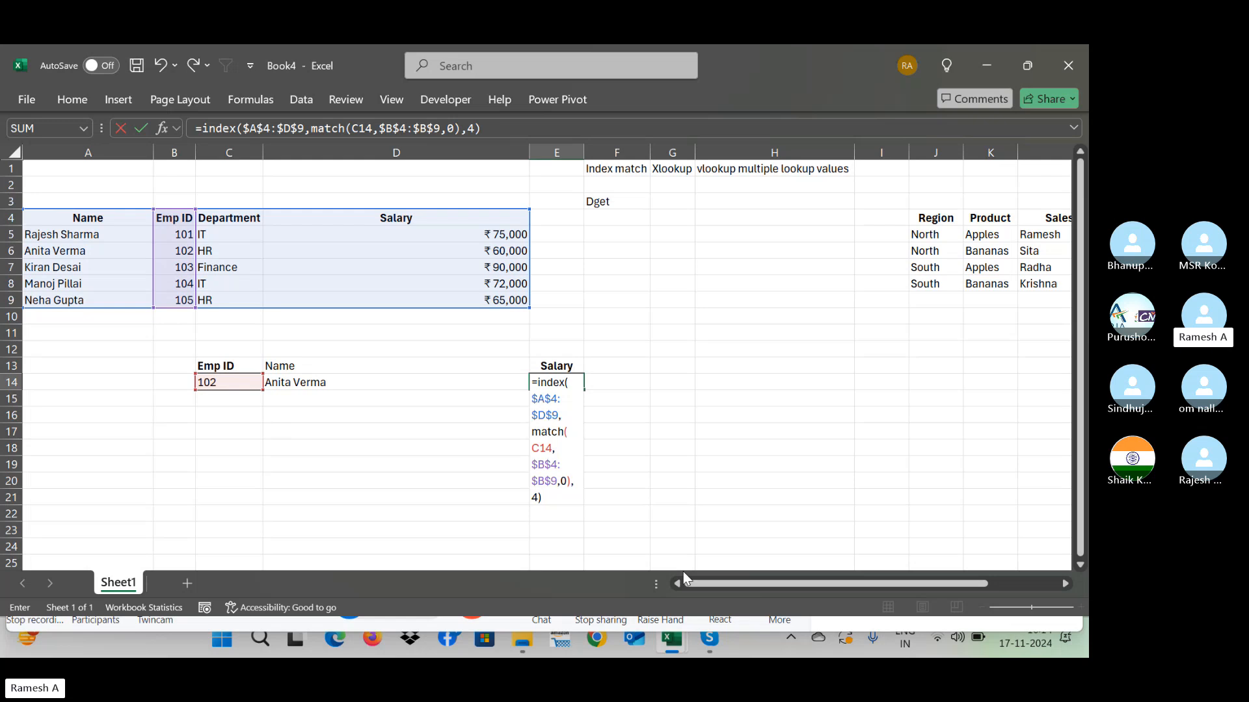
{"action": "key", "text": "Return"}
{"action": "key", "text": "Up"}
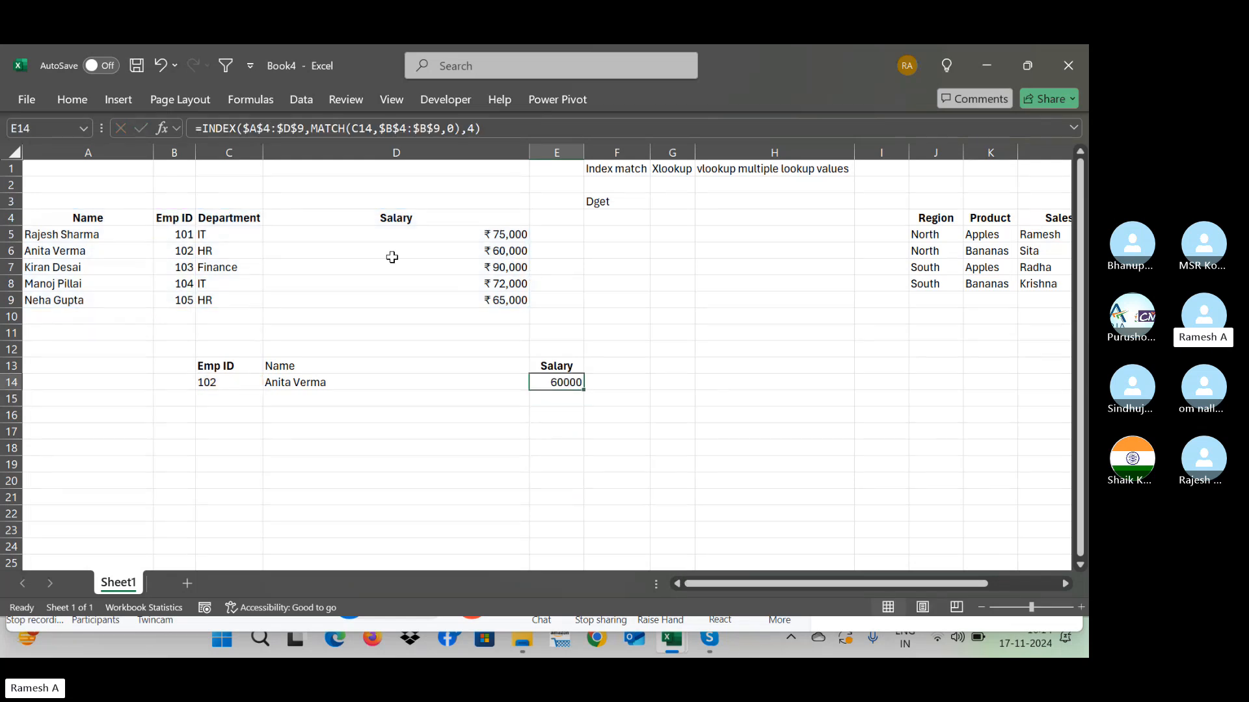
{"action": "left_click", "coordinate": [190, 250]}
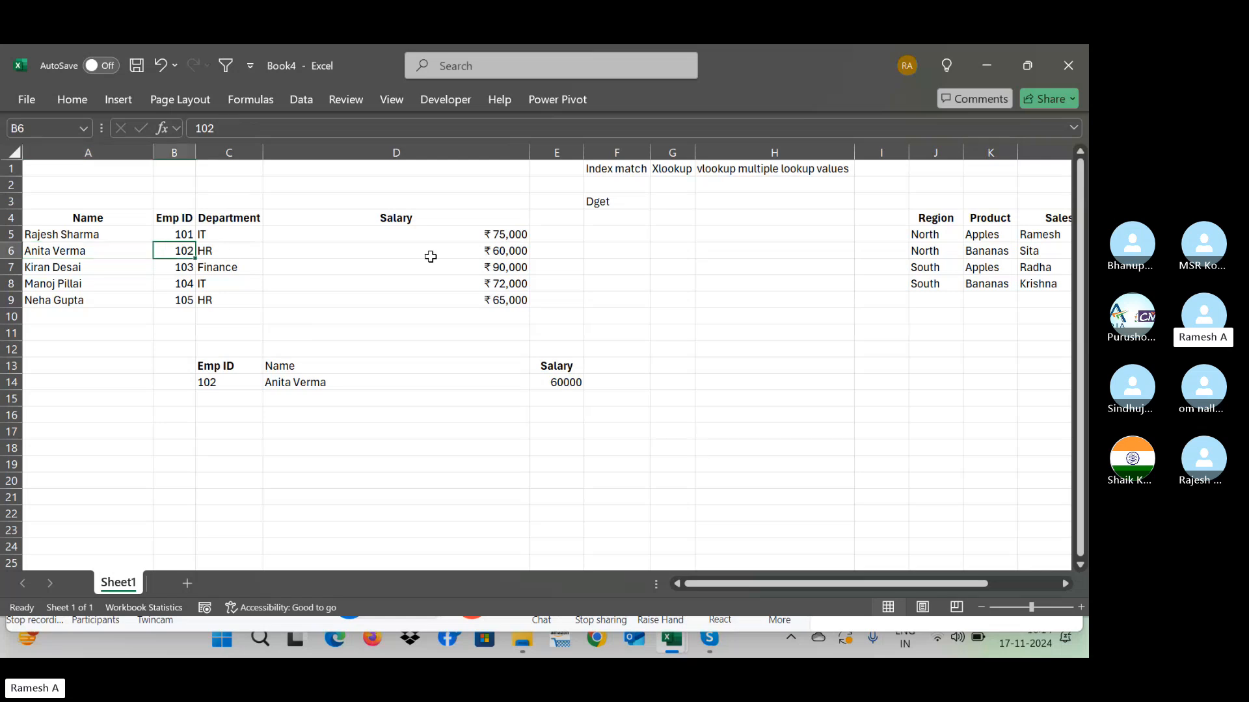
{"action": "left_click", "coordinate": [504, 251]}
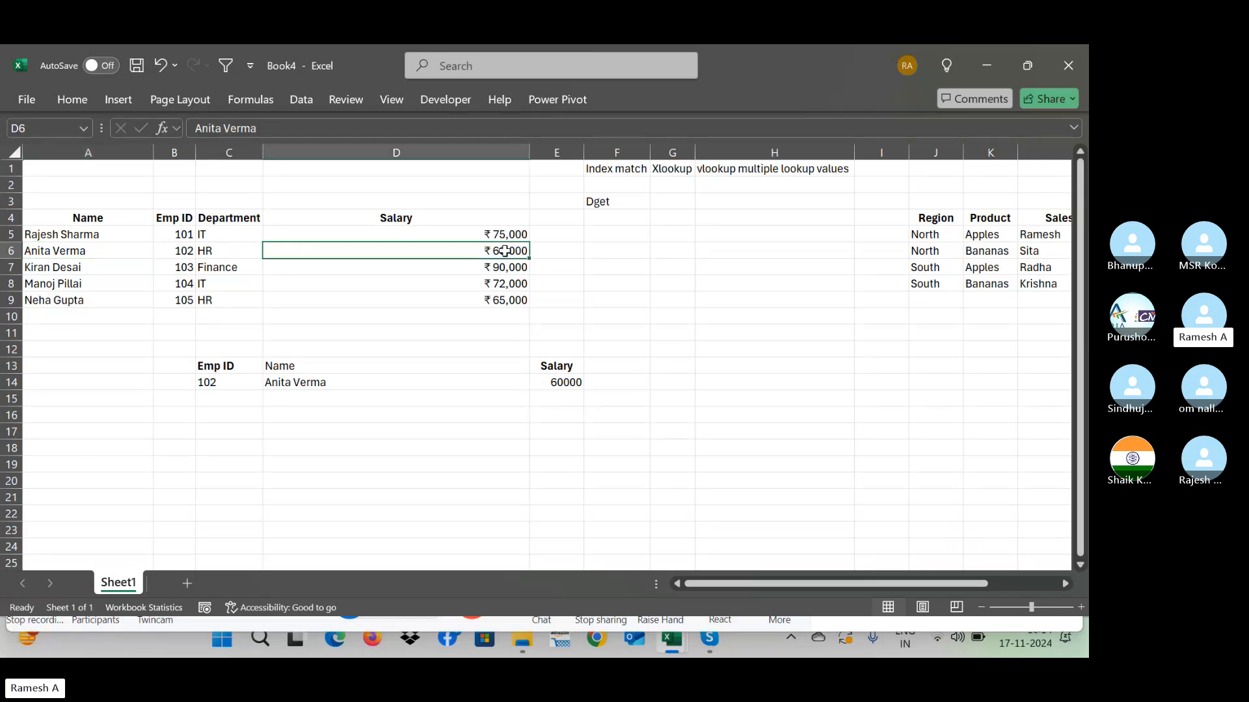
Step: Set the Emp ID lookup value in C14 to 101 and autofit the width of column D
{"action": "left_click", "coordinate": [211, 384]}
{"action": "type", "text": "101"}
{"action": "key", "text": "Return"}
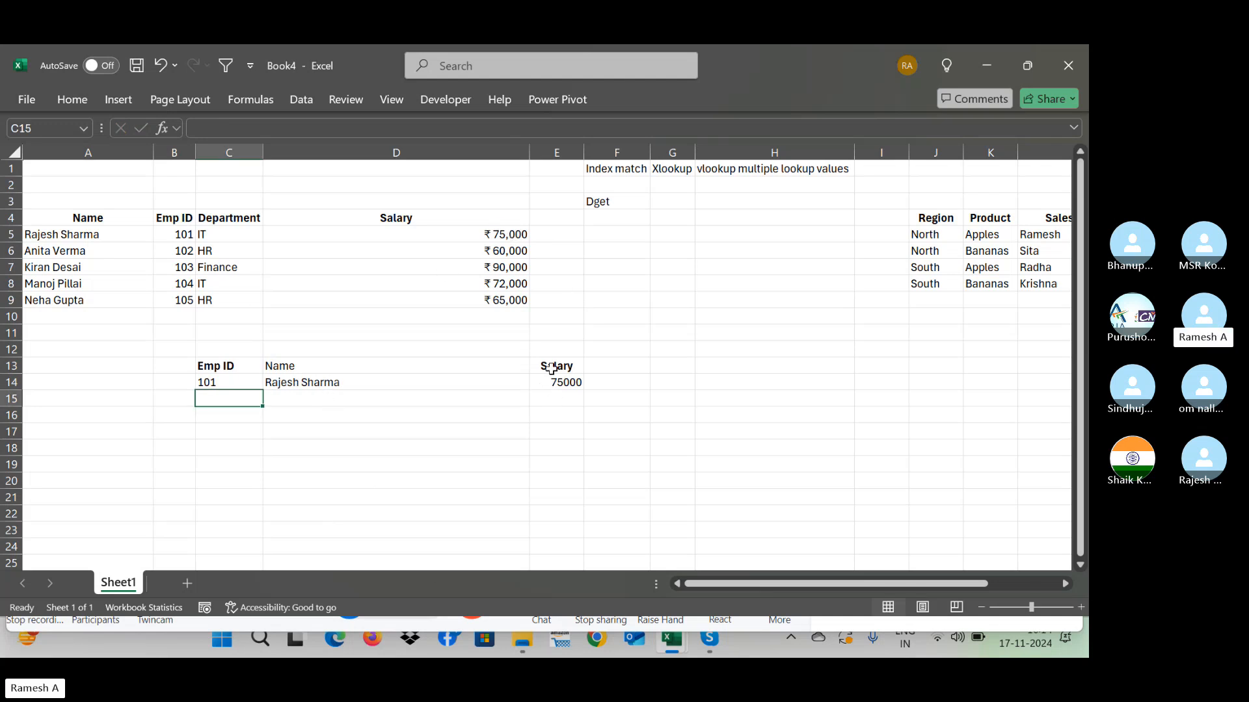
{"action": "double_click", "coordinate": [529, 151]}
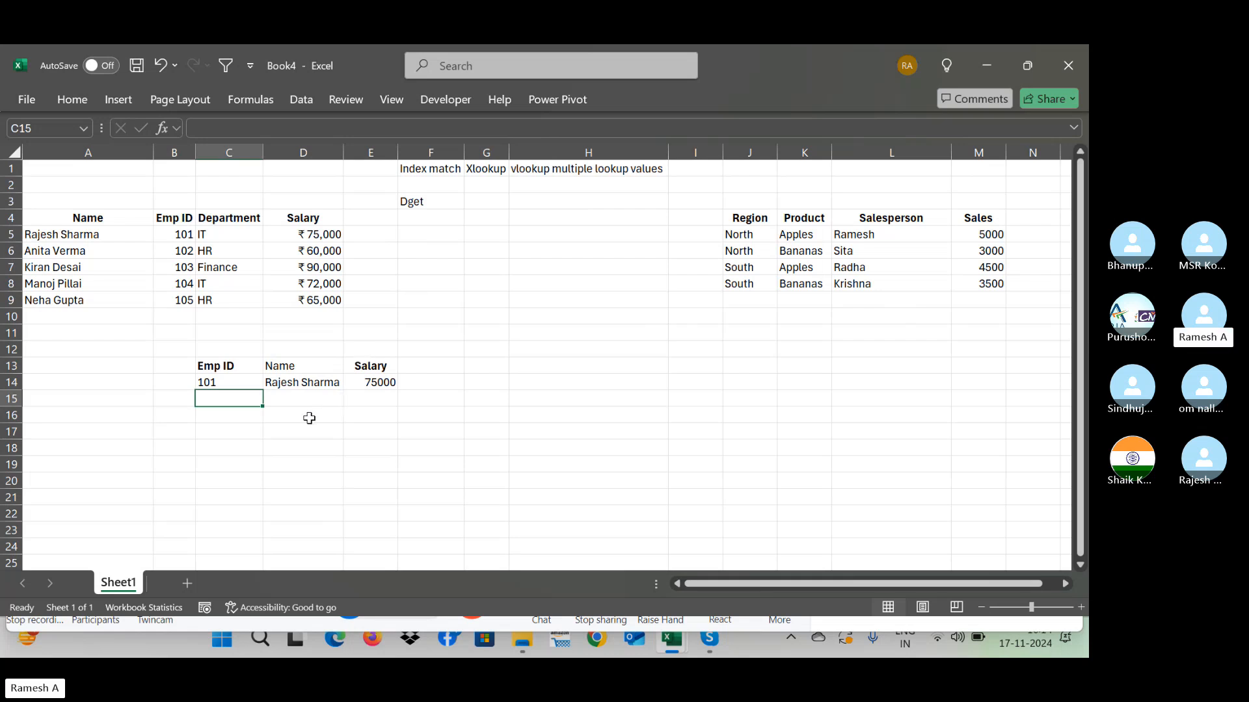
{"action": "key", "text": "alt+Tab"}
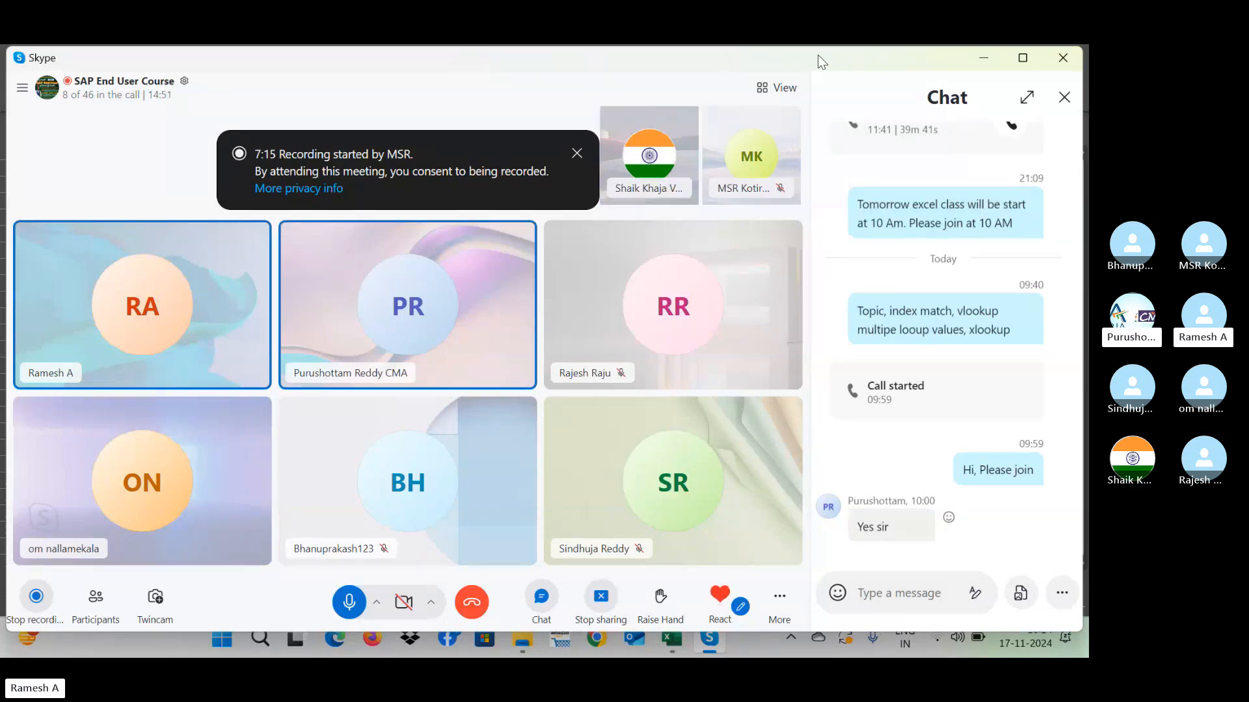
{"action": "key", "text": "alt+Tab"}
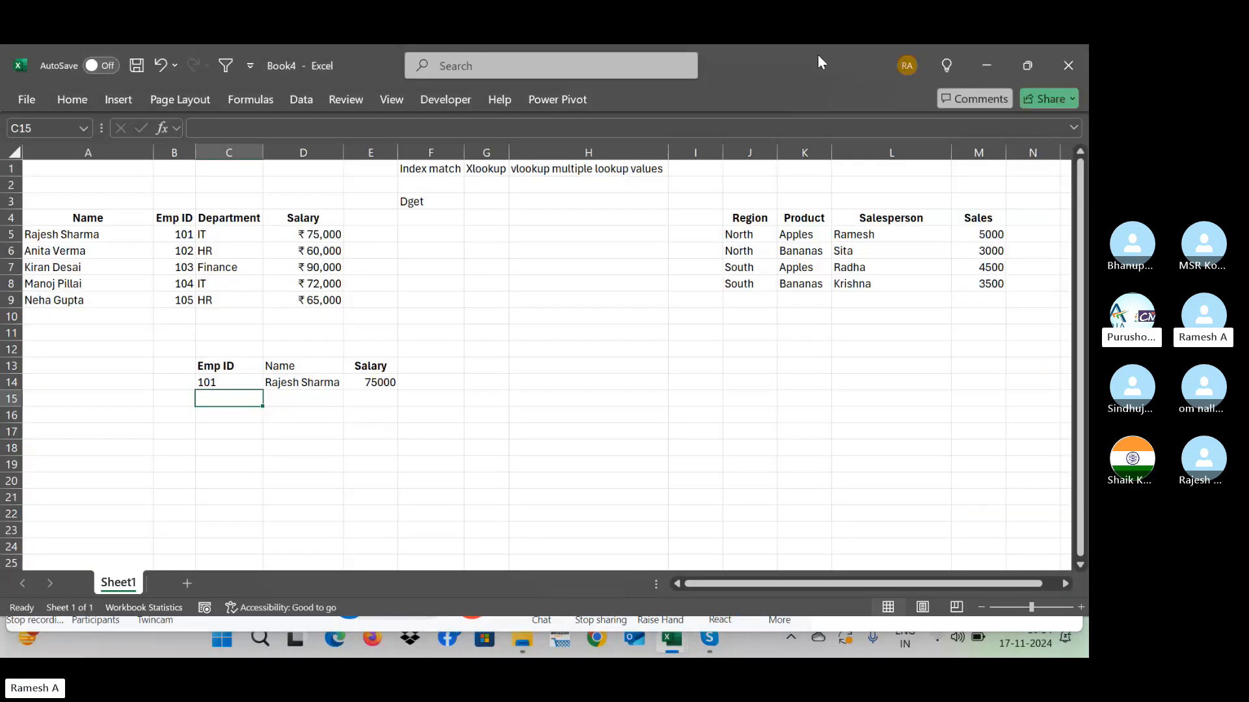
{"action": "left_click", "coordinate": [956, 172]}
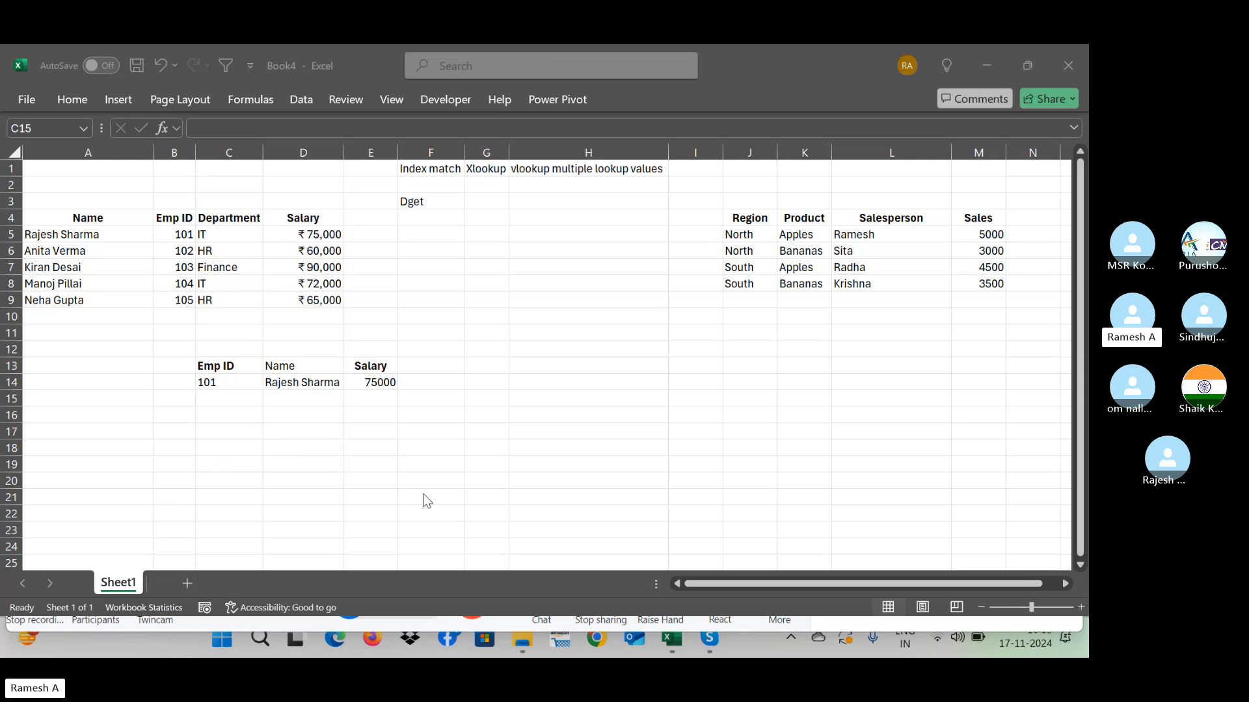
Step: Add the header Department in F13, beside the Salary header of the lookup table
{"action": "left_click", "coordinate": [307, 400]}
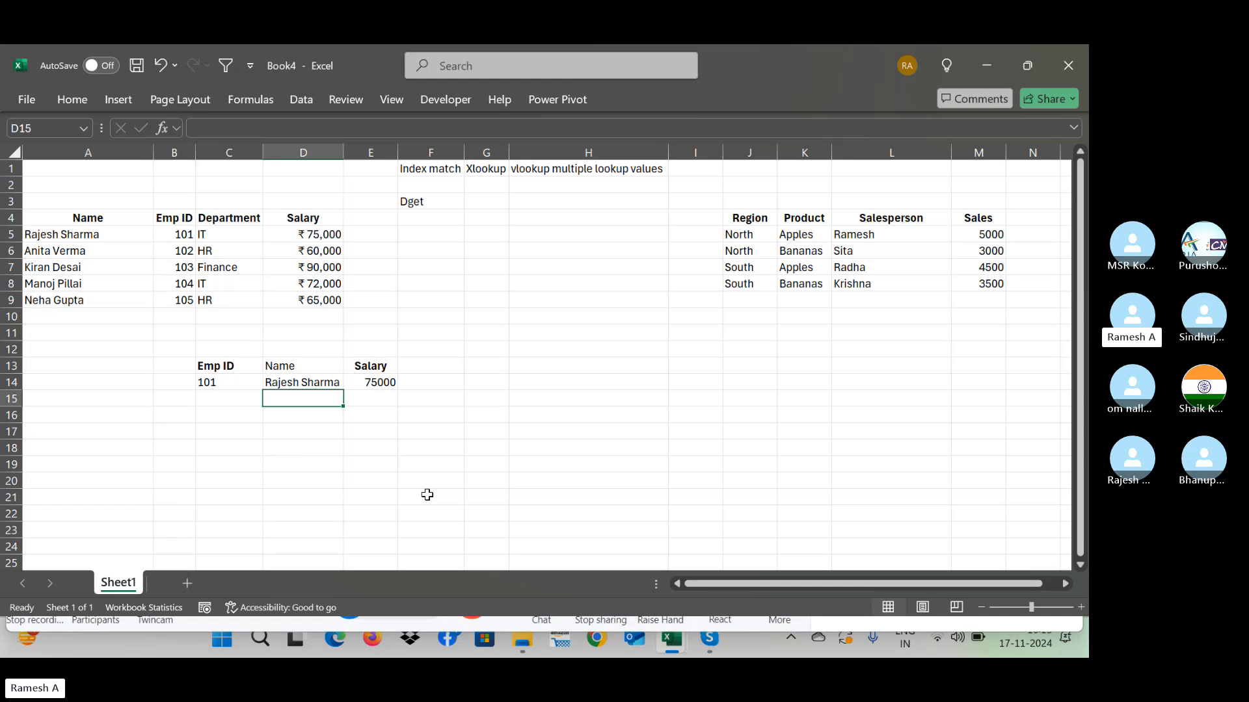
{"action": "key", "text": "Right"}
{"action": "key", "text": "Right"}
{"action": "key", "text": "Up"}
{"action": "key", "text": "Up"}
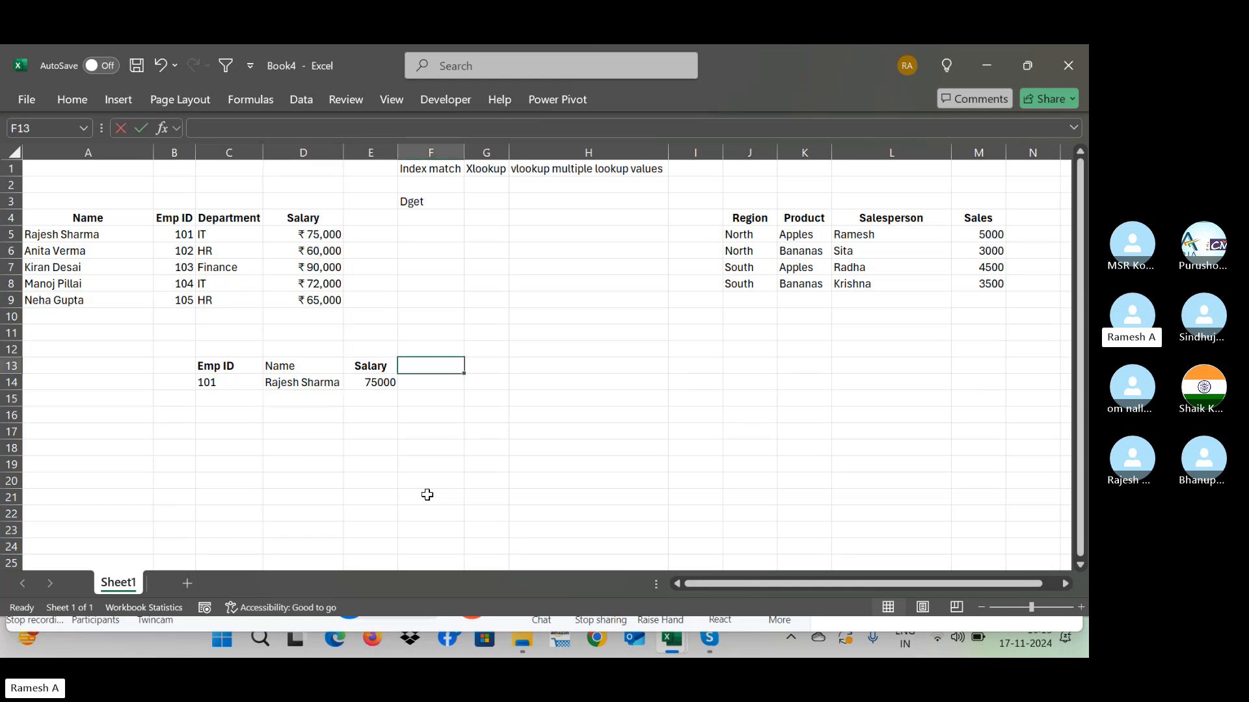
{"action": "type", "text": "Department"}
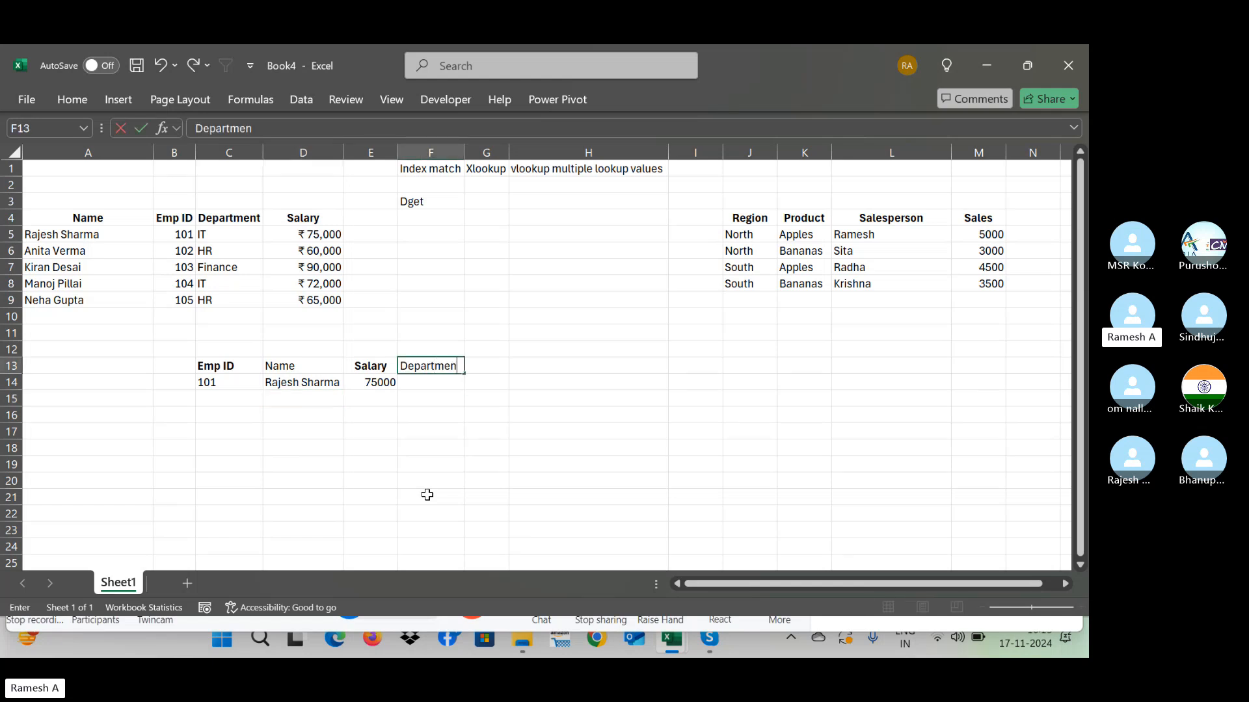
{"action": "key", "text": "Return"}
Step: Start an INDEX formula in F14 with array $A$4:$D$9 and a nested MATCH as its row number
{"action": "type", "text": "="}
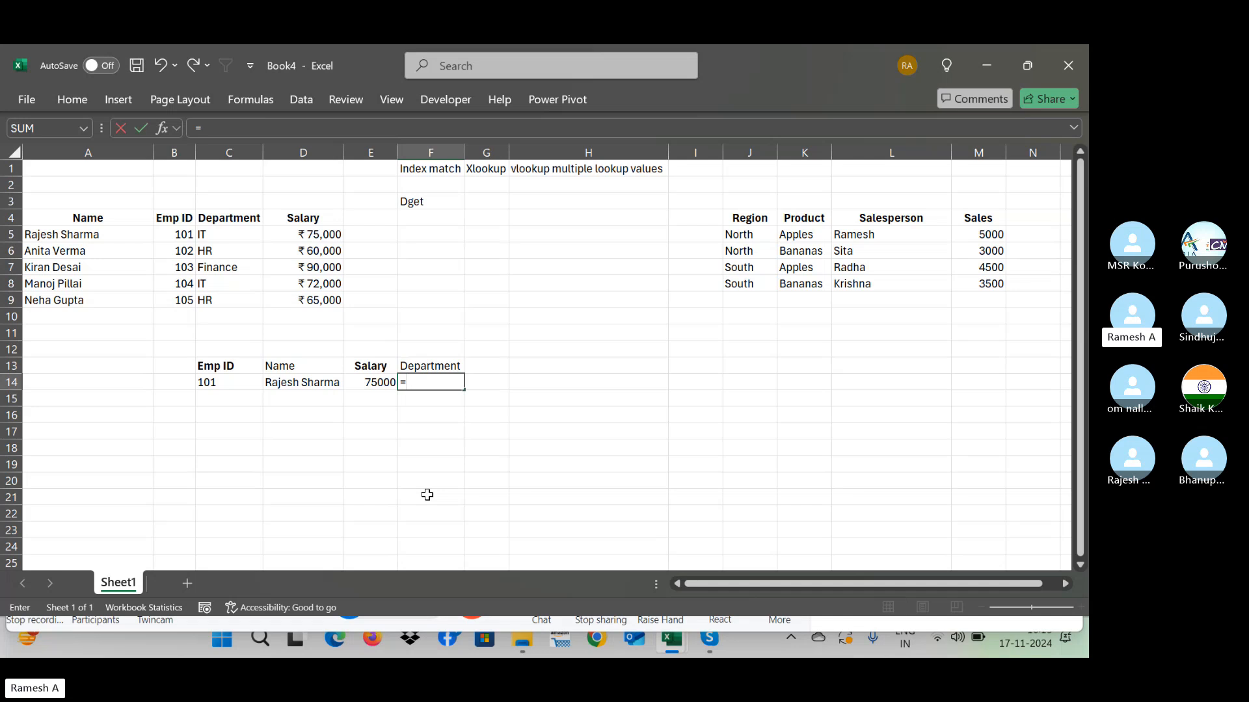
{"action": "type", "text": "index"}
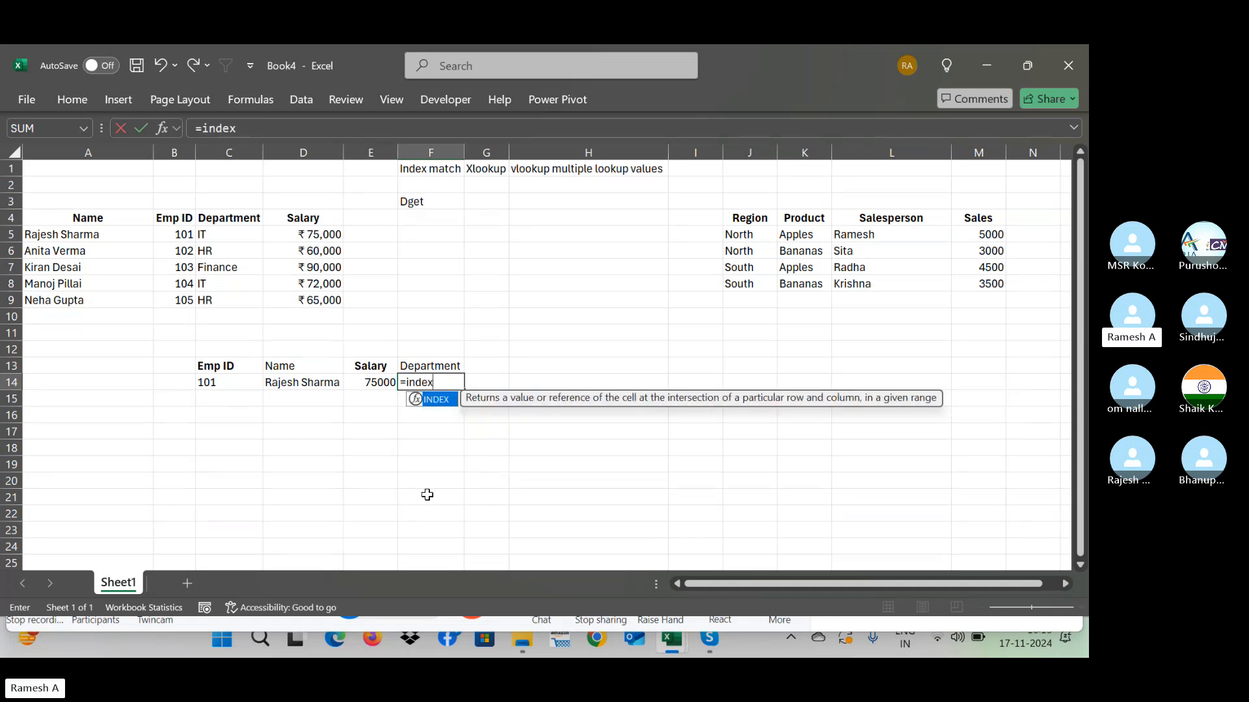
{"action": "type", "text": "("}
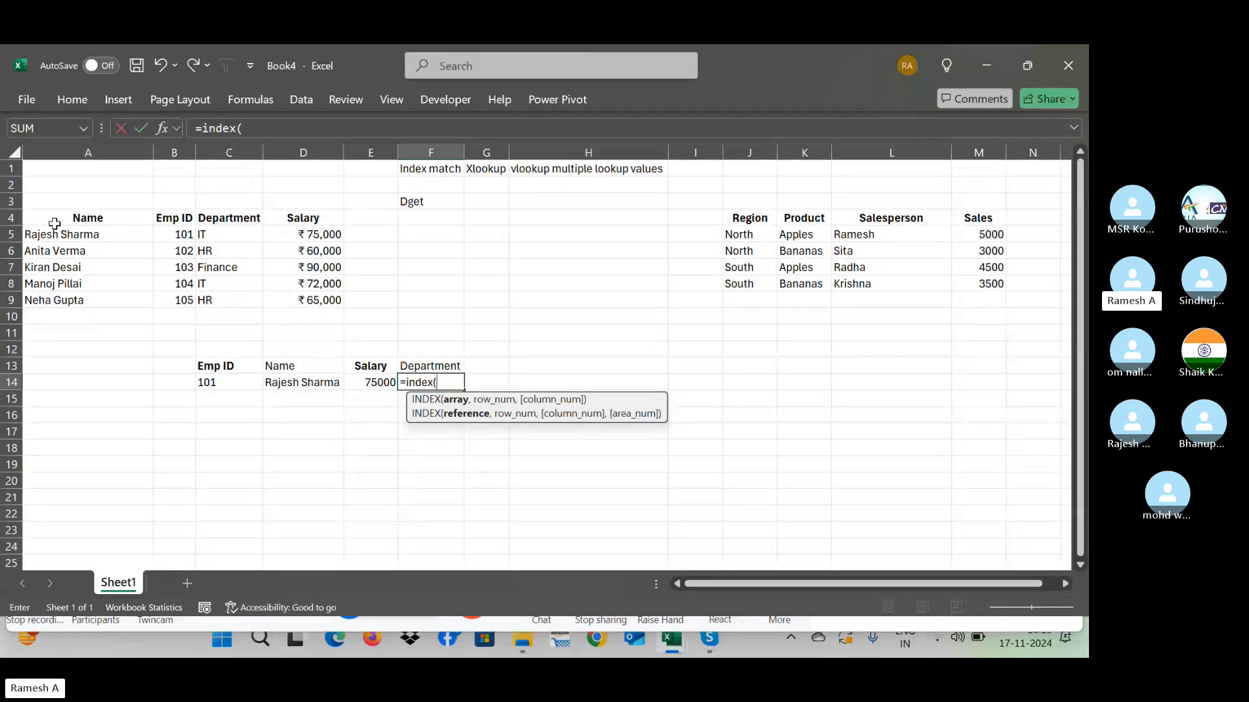
{"action": "left_click_drag", "start_coordinate": [55, 224], "coordinate": [338, 300]}
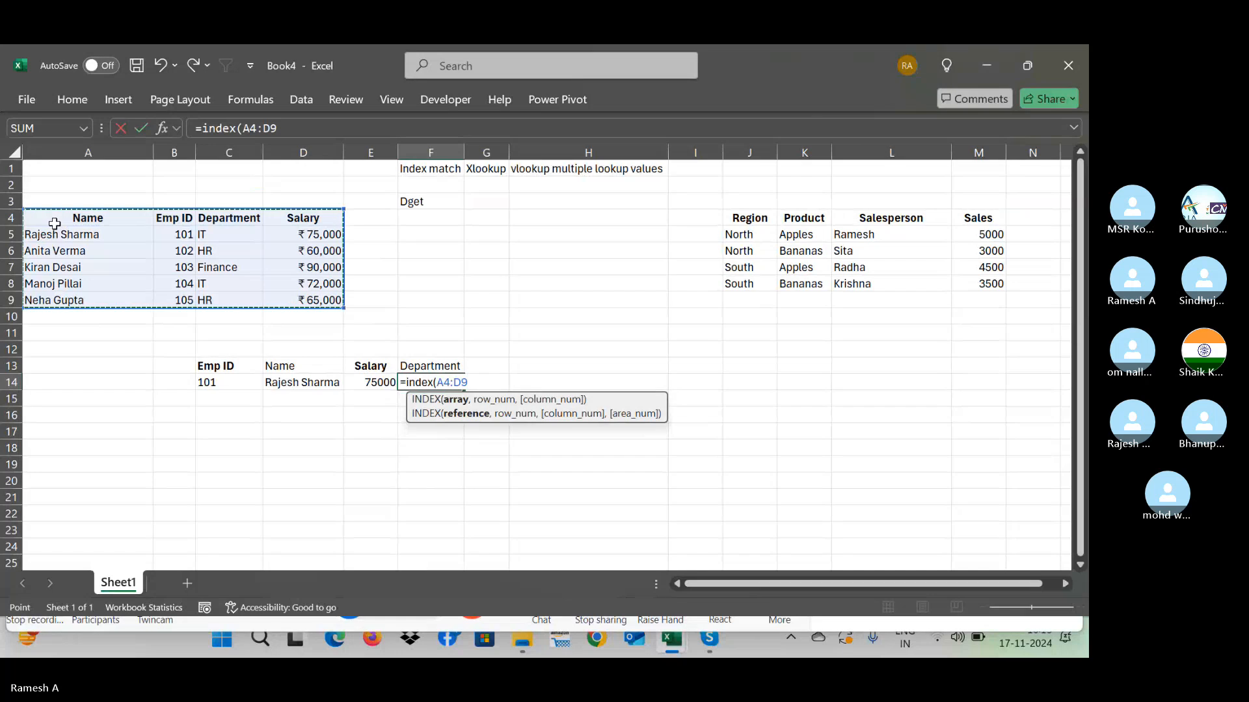
{"action": "key", "text": "F4"}
{"action": "type", "text": ","}
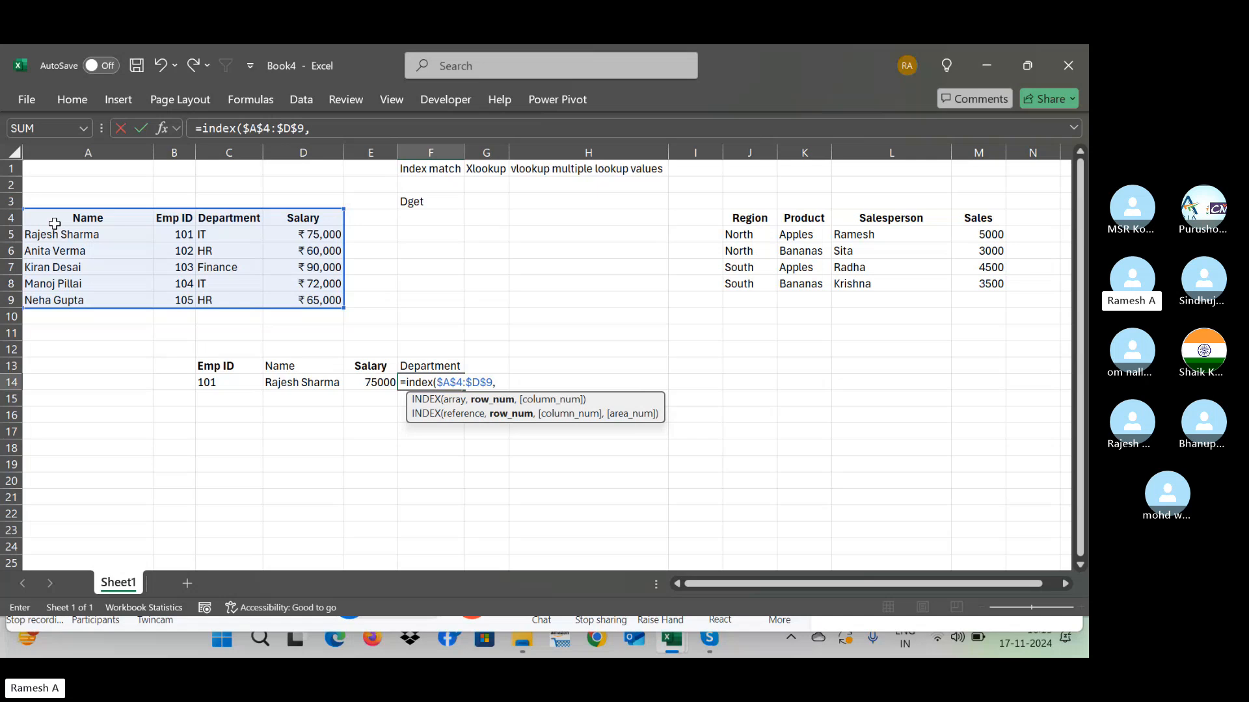
{"action": "type", "text": "match"}
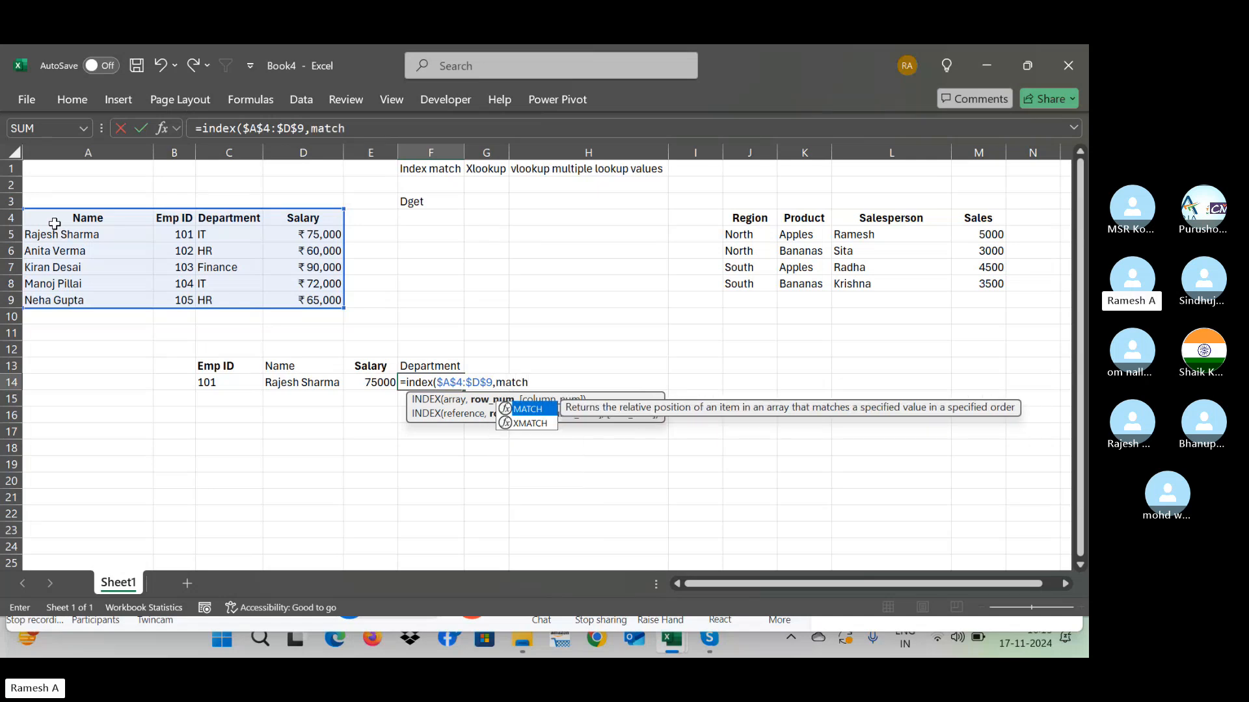
{"action": "type", "text": "("}
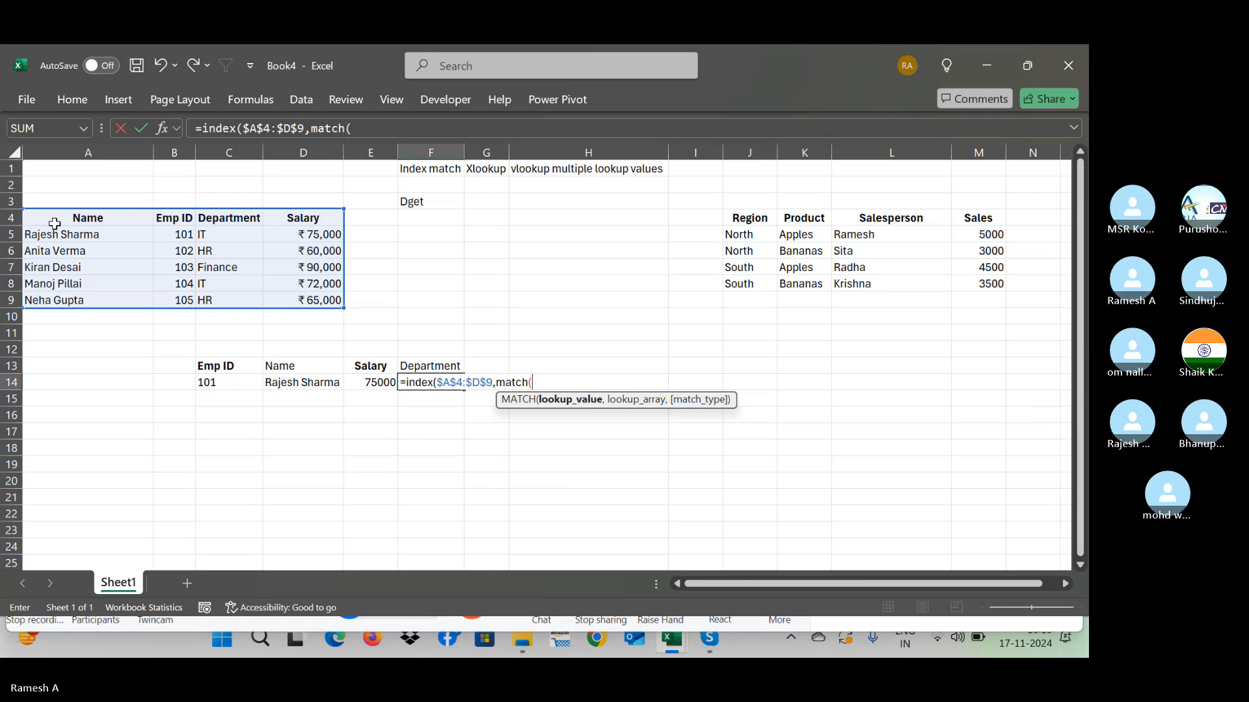
{"action": "key", "text": "alt+Tab"}
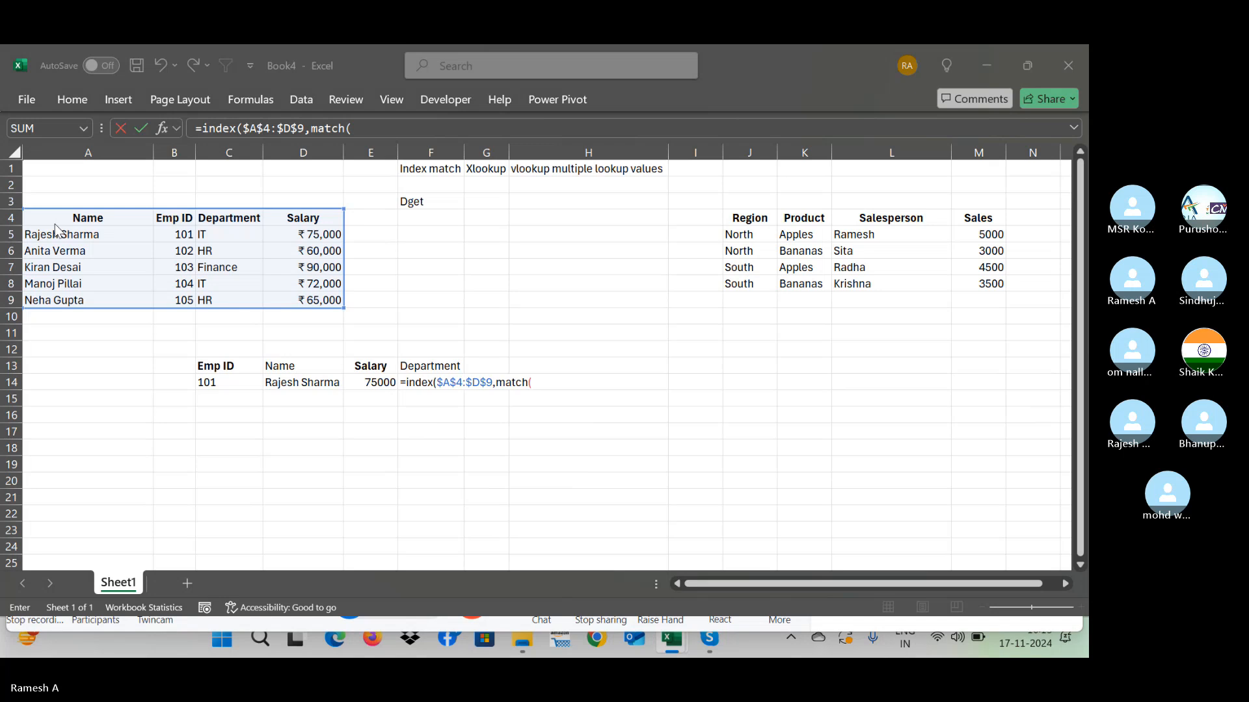
{"action": "key", "text": "alt+Tab"}
{"action": "key", "text": "alt+Tab"}
{"action": "key", "text": "alt+Tab"}
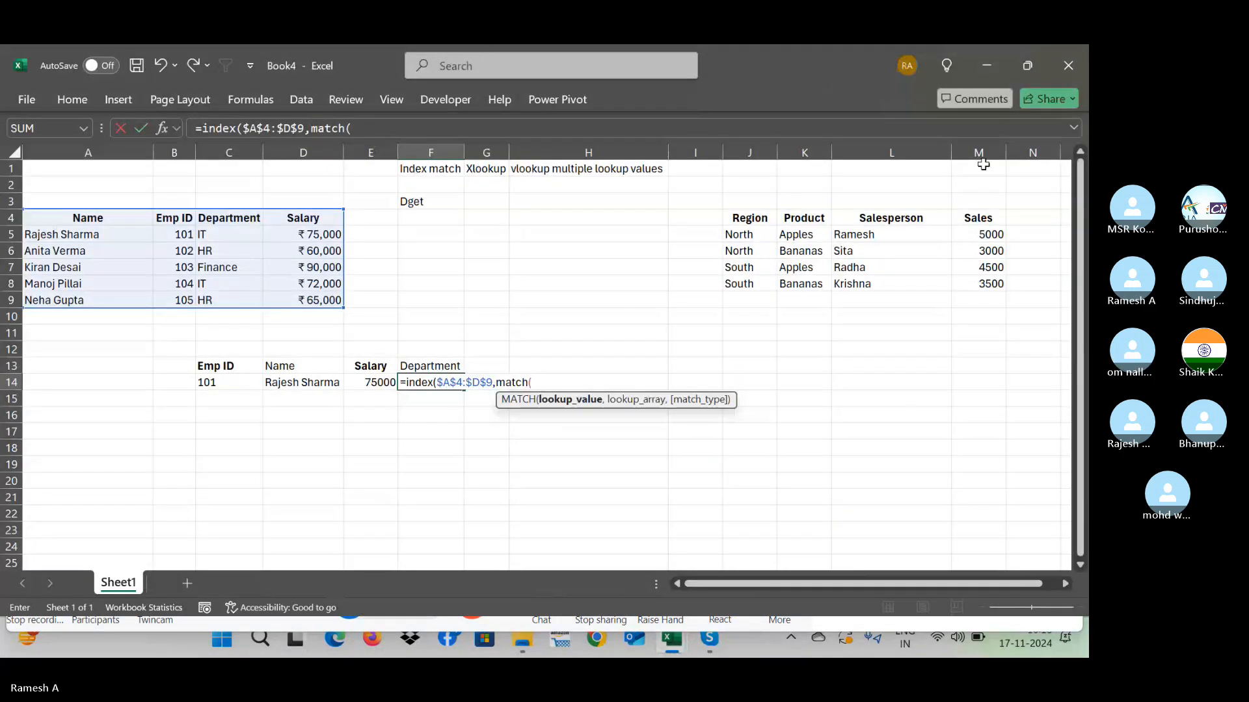
{"action": "key", "text": "alt+Tab"}
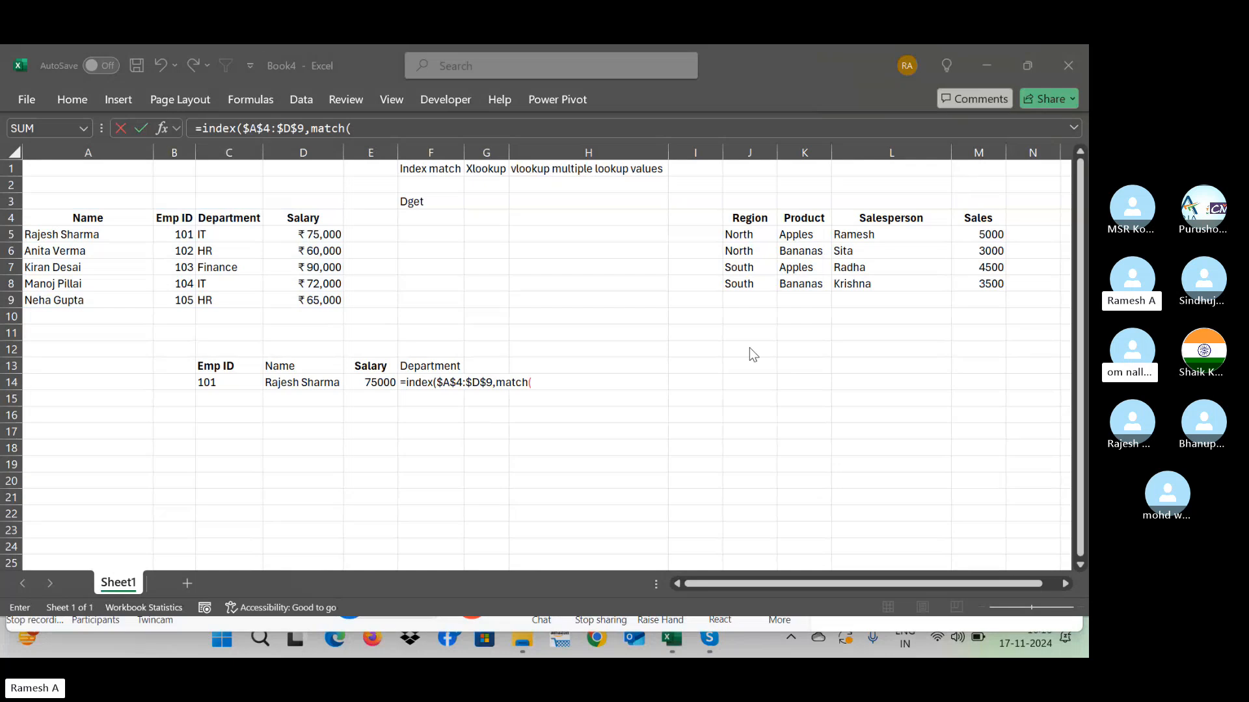
{"action": "key", "text": "alt+Tab"}
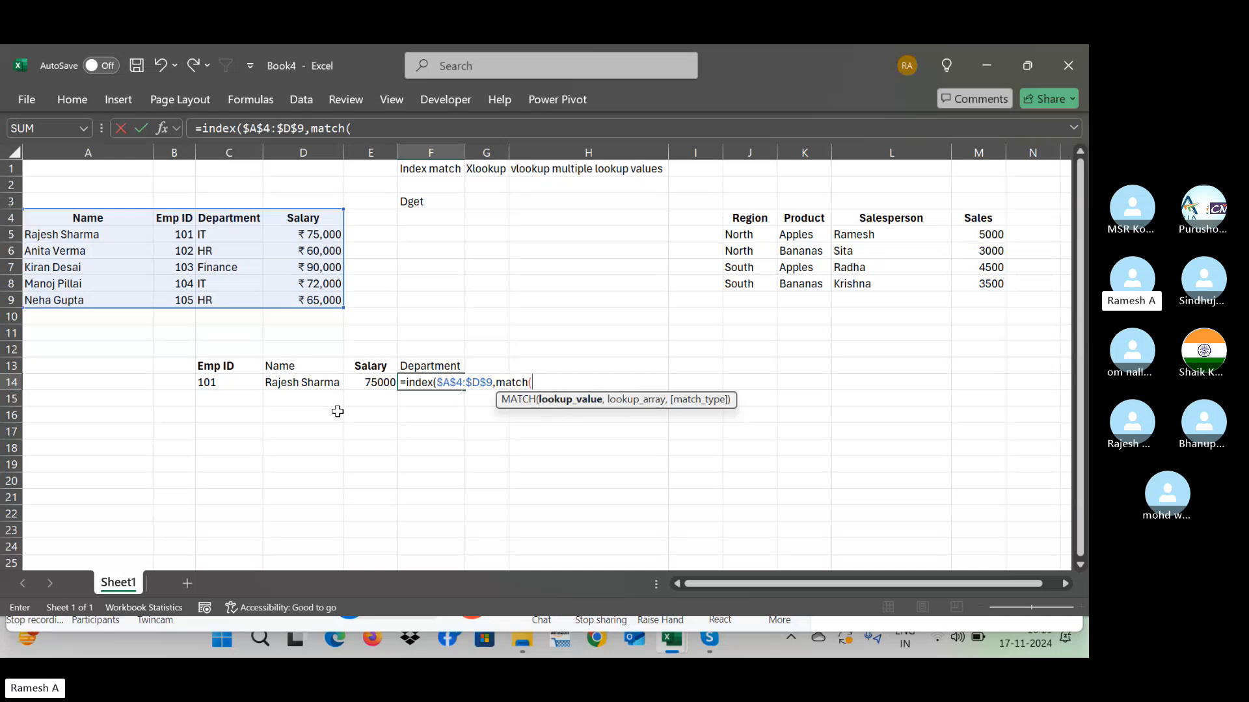
Step: Complete the nested MATCH in F14 with lookup value C14, lookup array $B$4:$B$9 and match type 0
{"action": "left_click", "coordinate": [207, 381]}
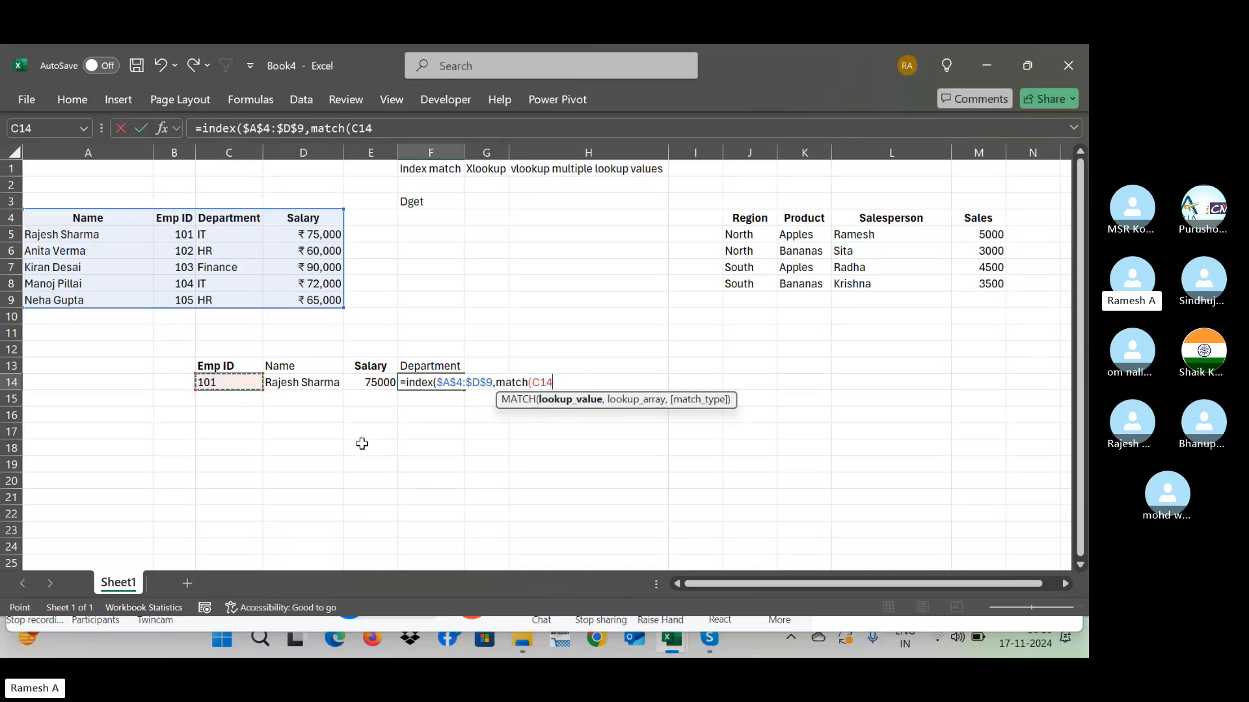
{"action": "type", "text": ","}
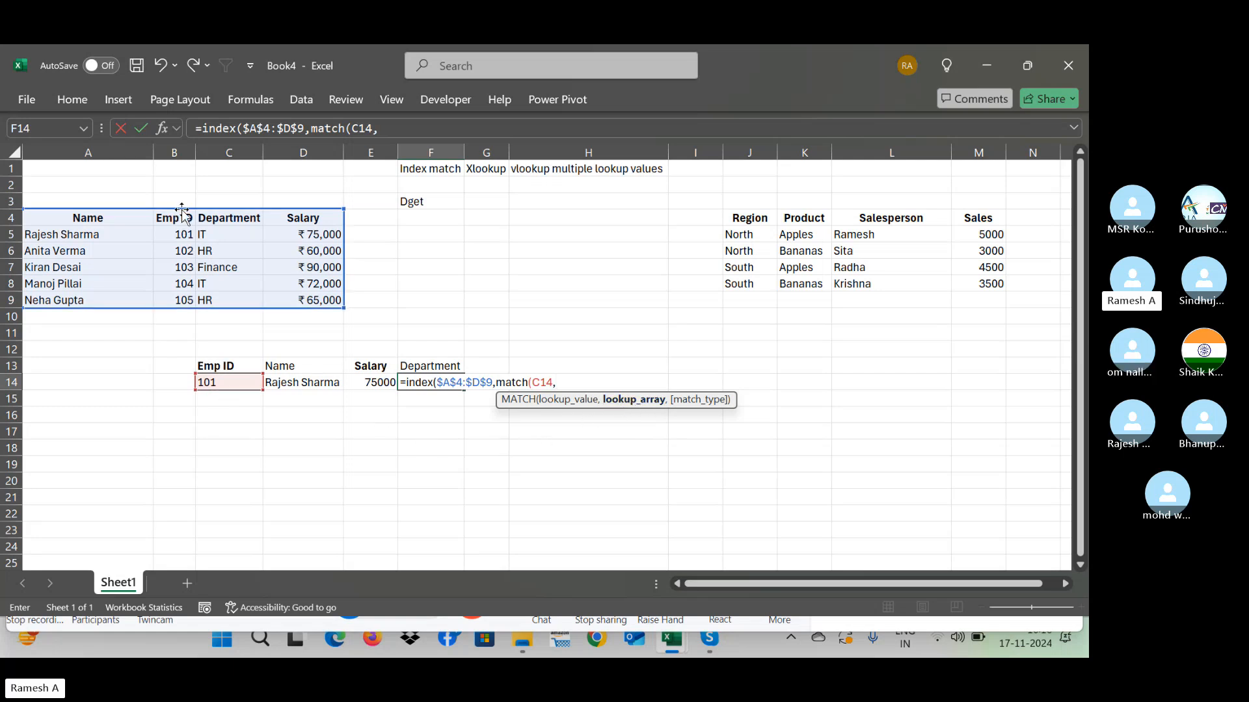
{"action": "left_click_drag", "start_coordinate": [174, 217], "coordinate": [189, 297]}
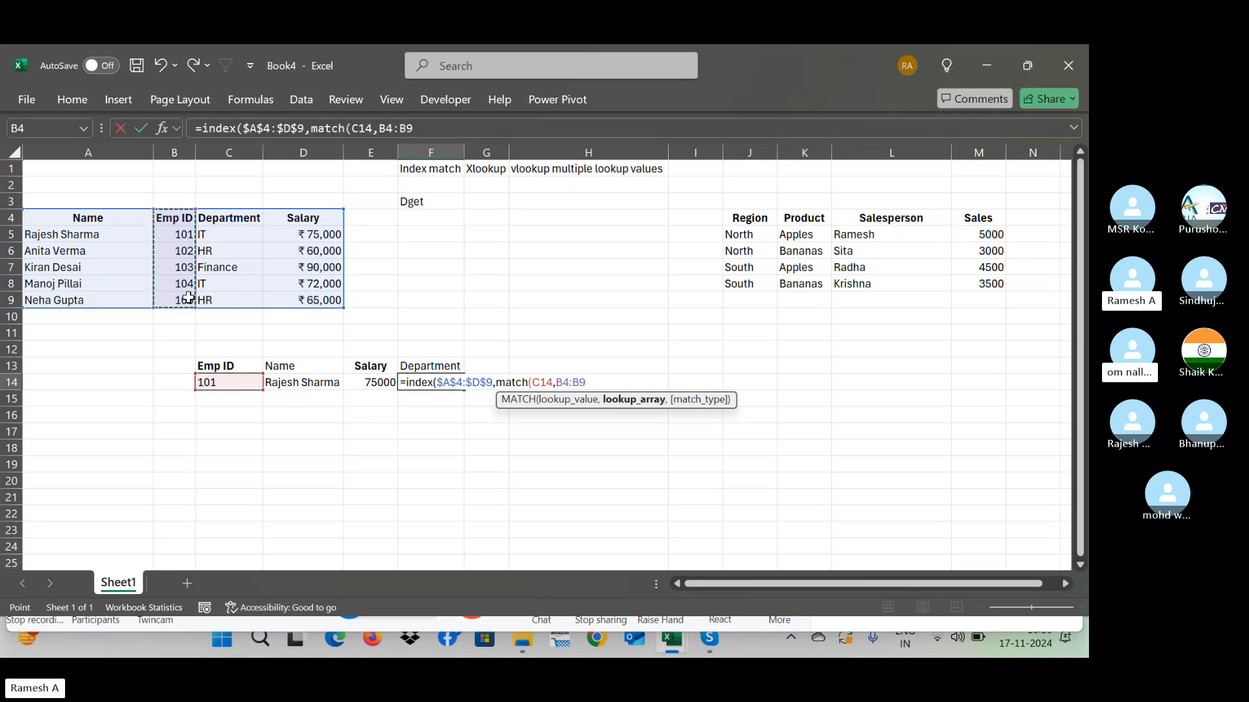
{"action": "key", "text": "F4"}
{"action": "type", "text": ","}
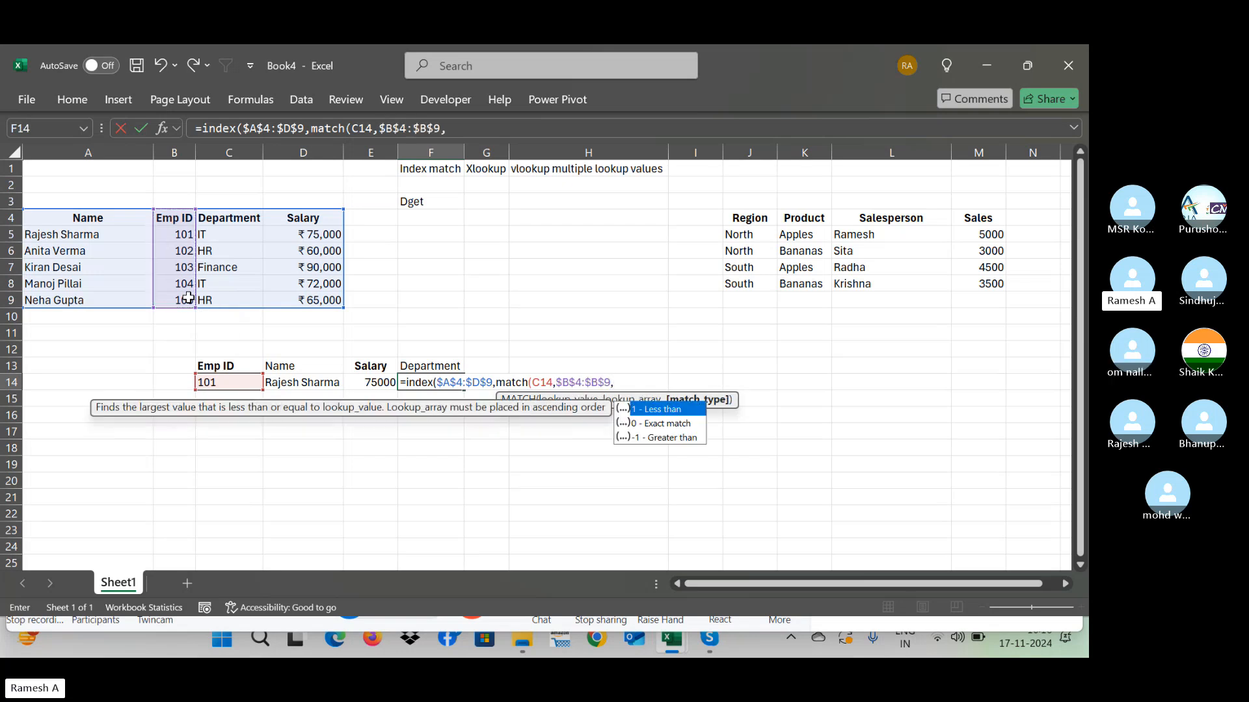
{"action": "type", "text": "0)"}
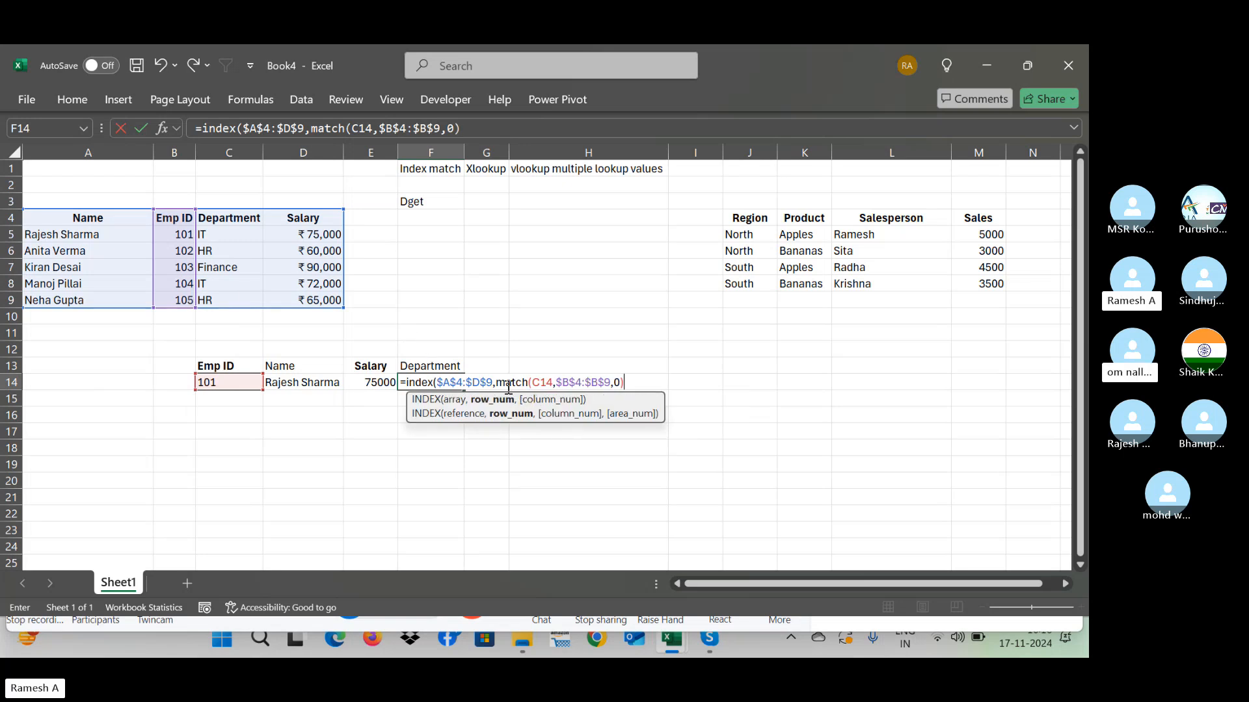
Step: Highlight the nested MATCH part of the F14 formula to preview the row number it returns
{"action": "left_click_drag", "start_coordinate": [496, 382], "coordinate": [622, 382]}
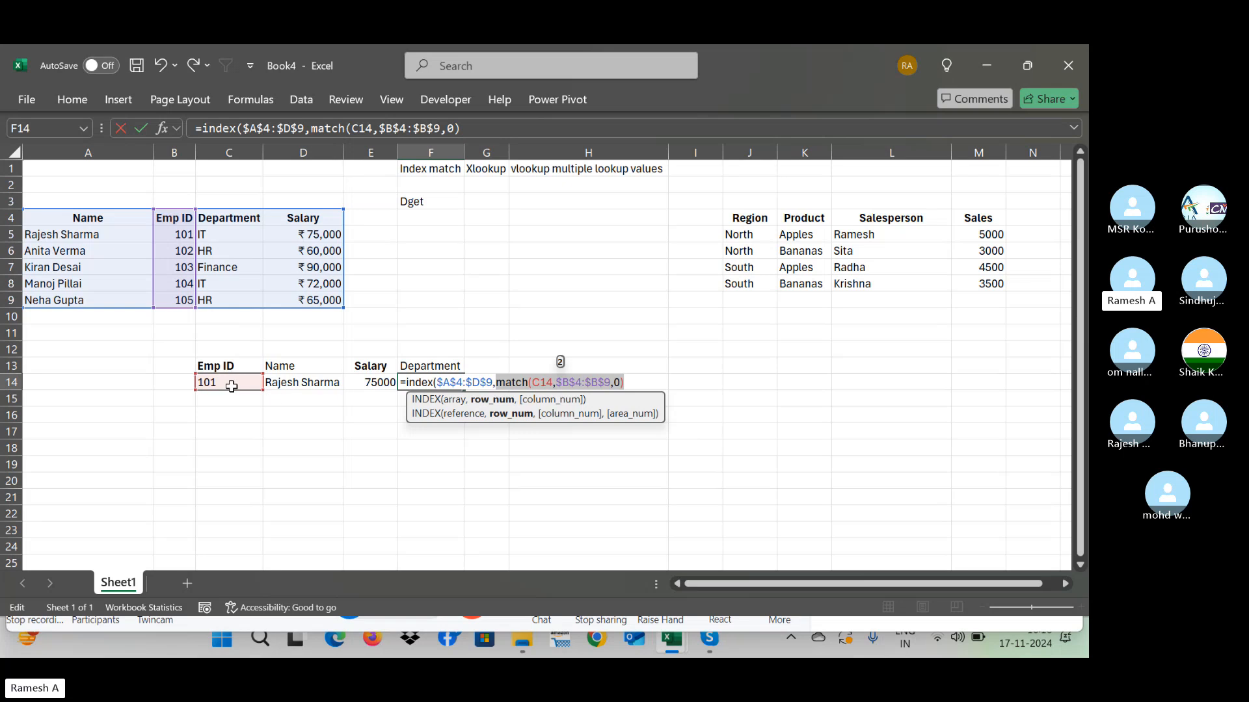
{"action": "left_click", "coordinate": [635, 382]}
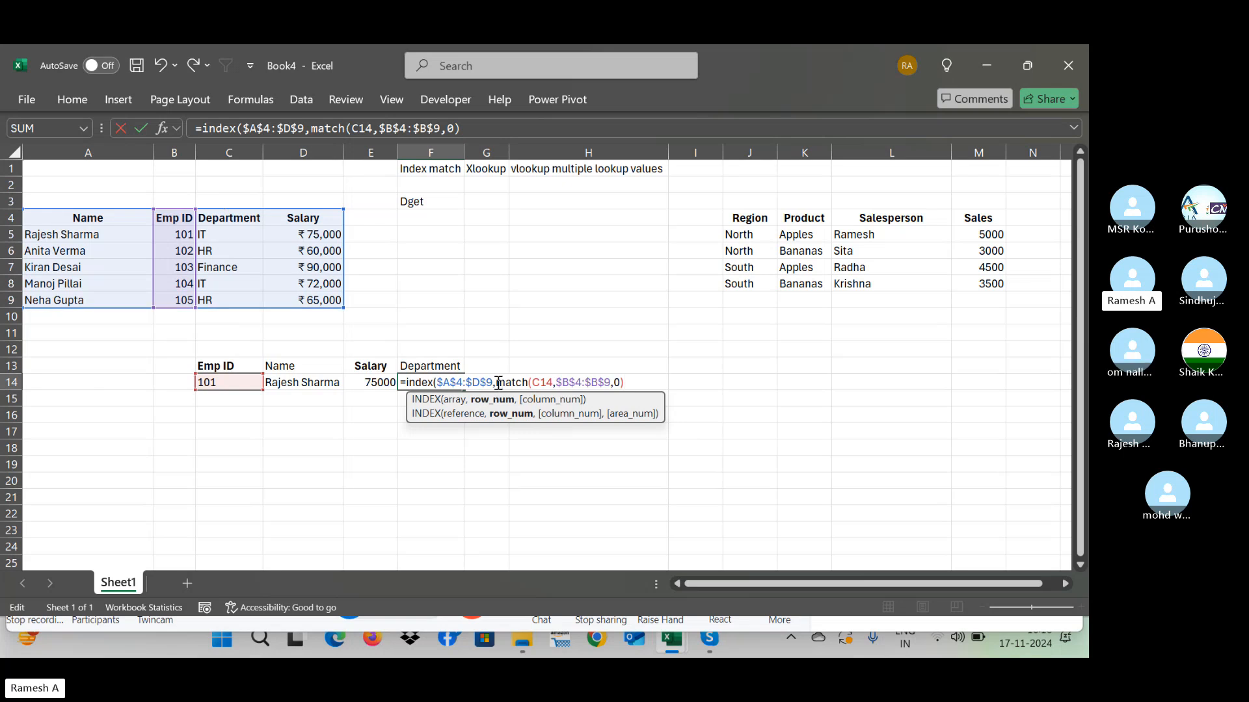
{"action": "left_click_drag", "start_coordinate": [498, 382], "coordinate": [626, 385]}
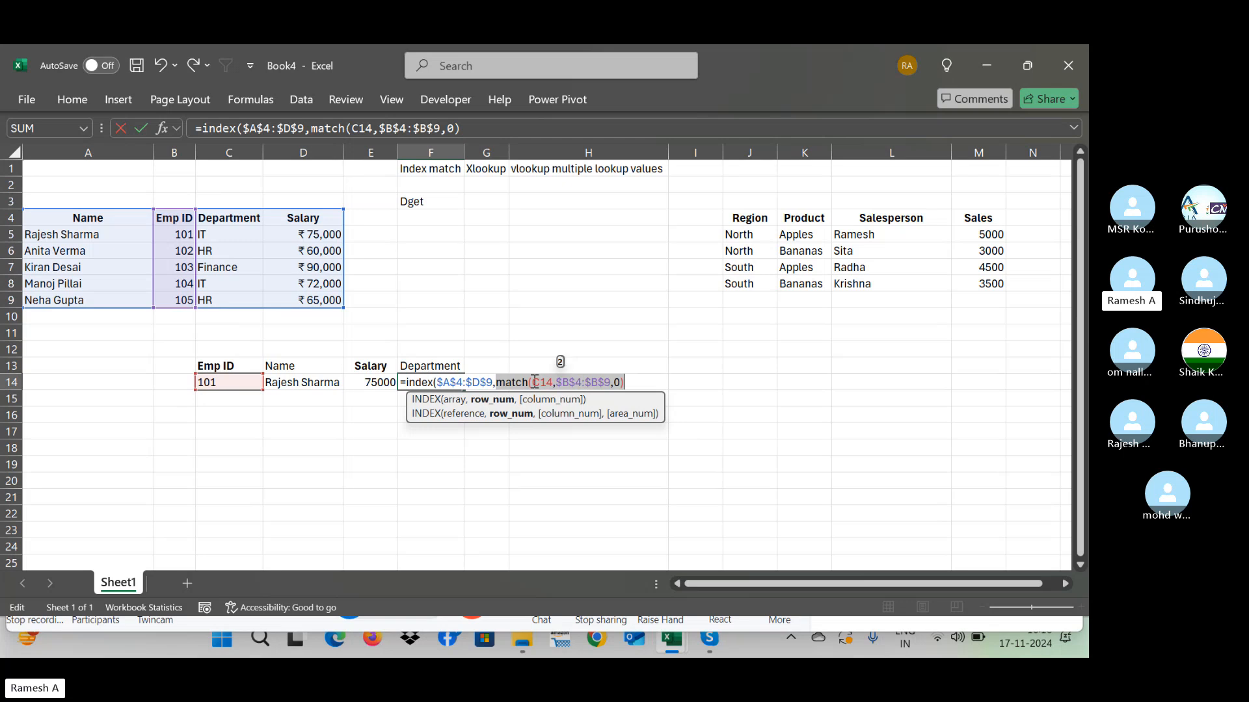
{"action": "left_click", "coordinate": [639, 384]}
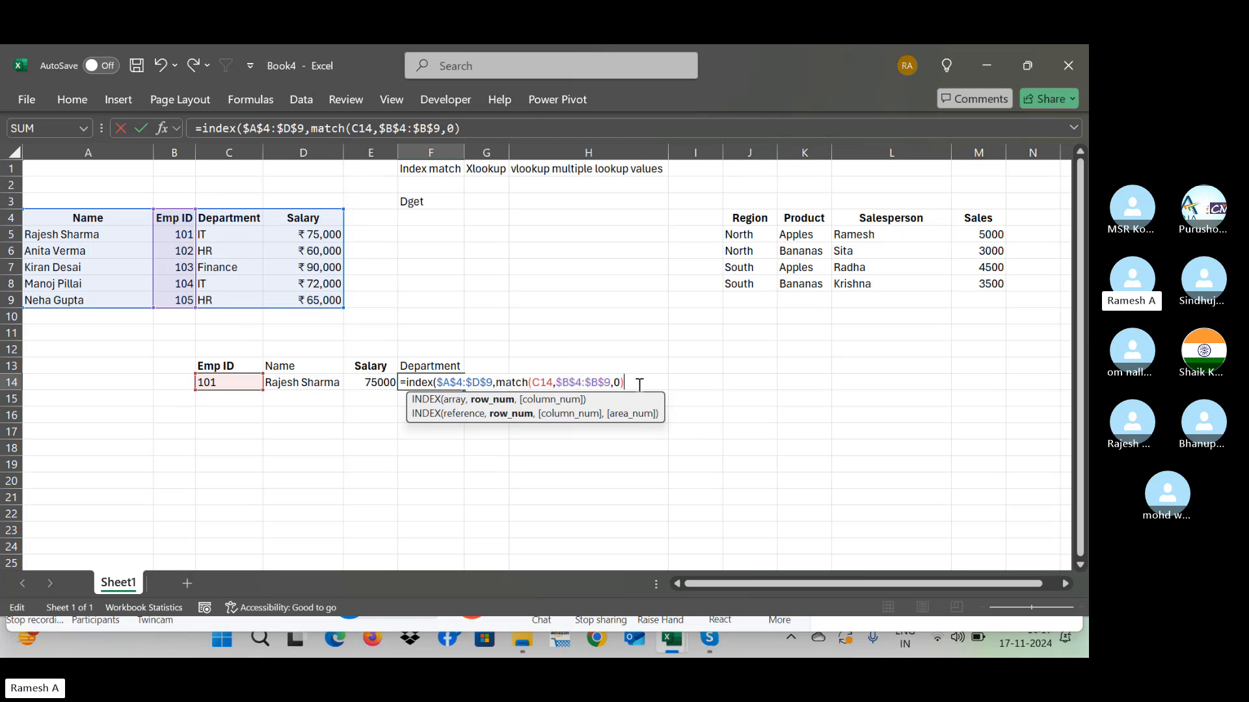
Step: Finish the F14 INDEX formula with column number 3 to return the department
{"action": "type", "text": ","}
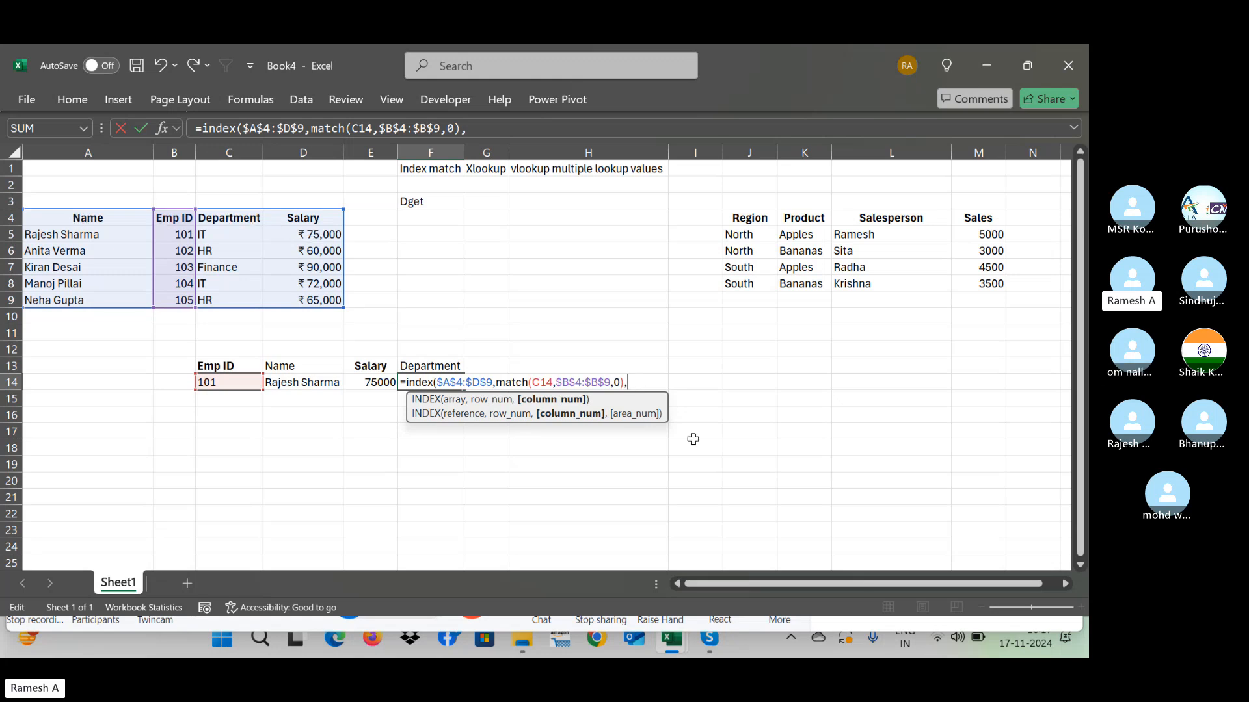
{"action": "type", "text": "3"}
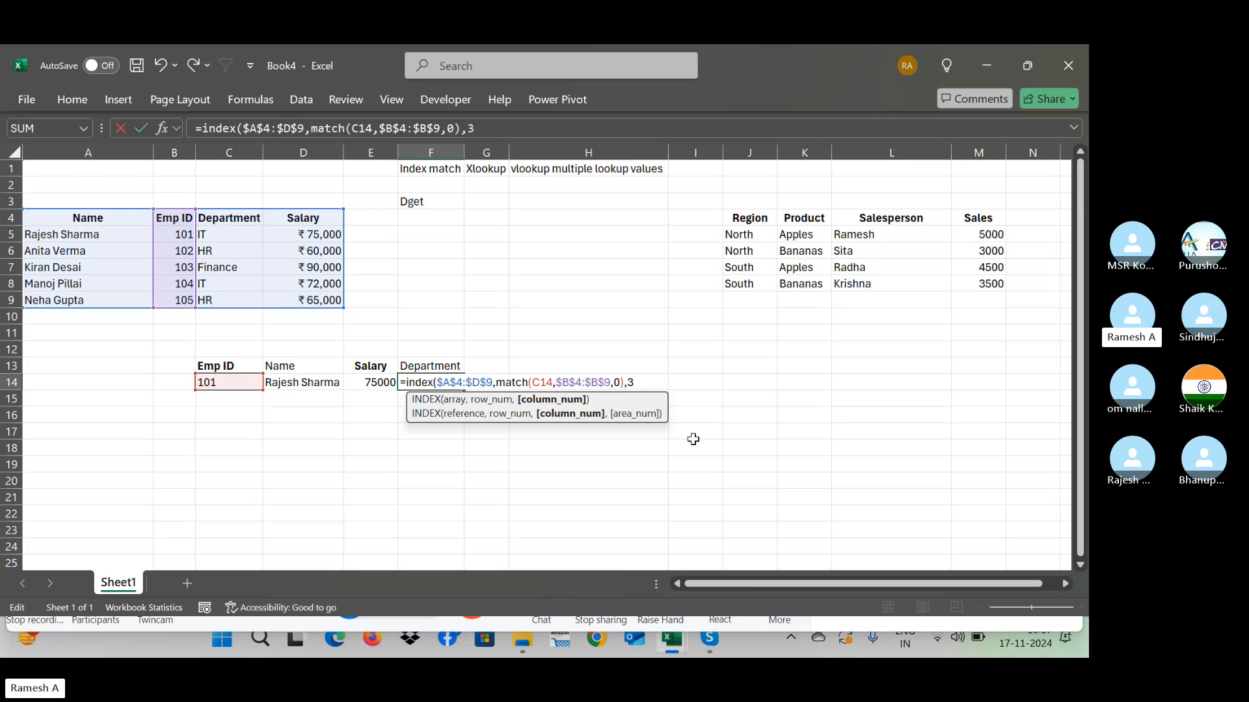
{"action": "key", "text": "Return"}
Step: Set the Emp ID lookup value in C14 to 105 to test the lookup formulas
{"action": "key", "text": "Up"}
{"action": "key", "text": "Left"}
{"action": "key", "text": "Left"}
{"action": "key", "text": "Left"}
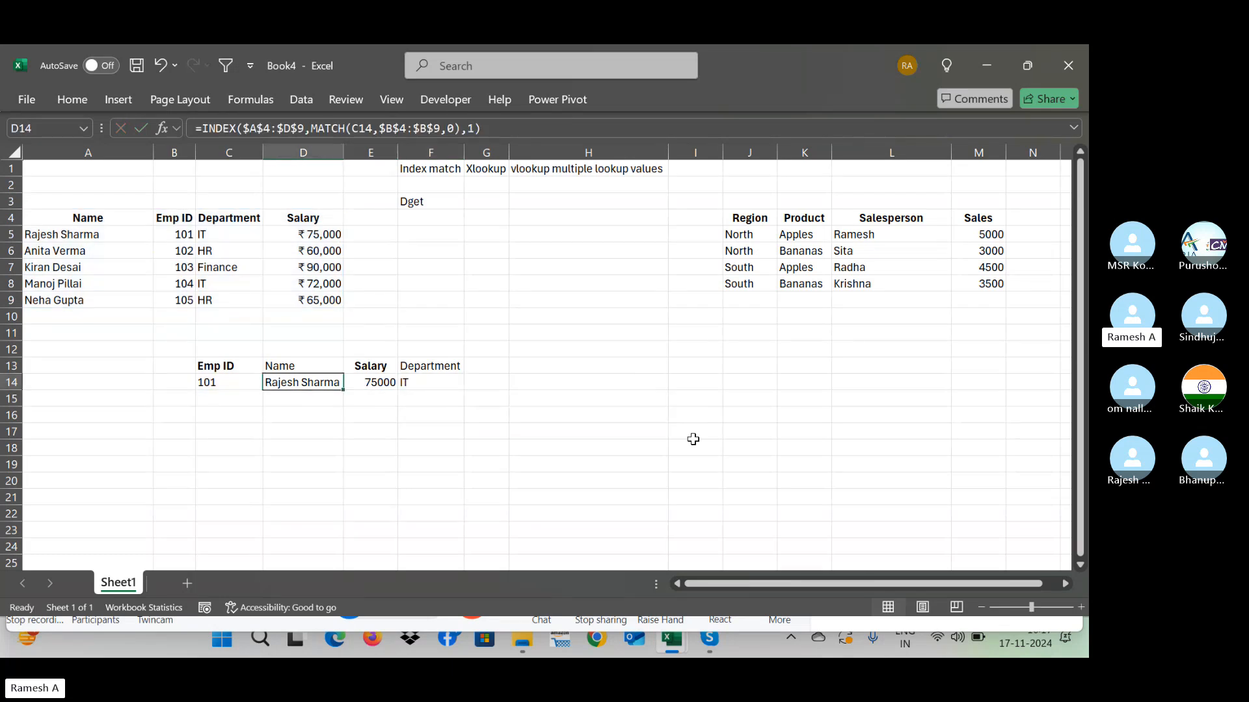
{"action": "type", "text": "10"}
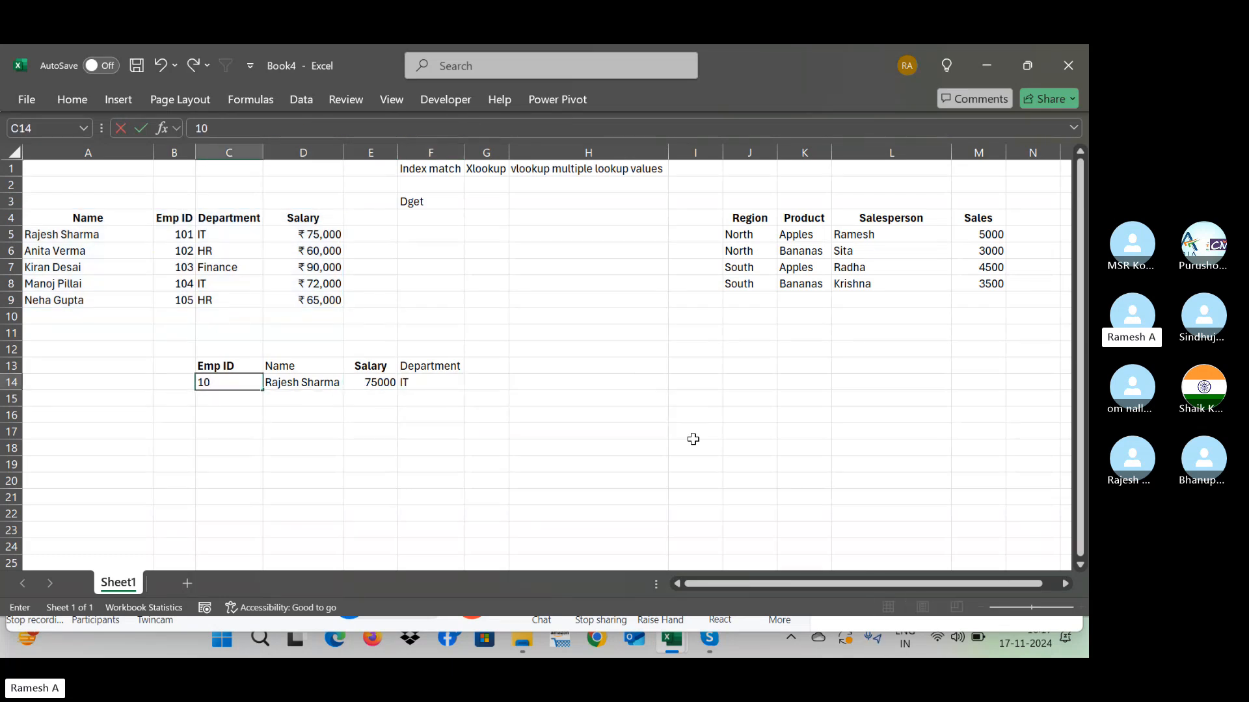
{"action": "type", "text": "5"}
{"action": "key", "text": "Return"}
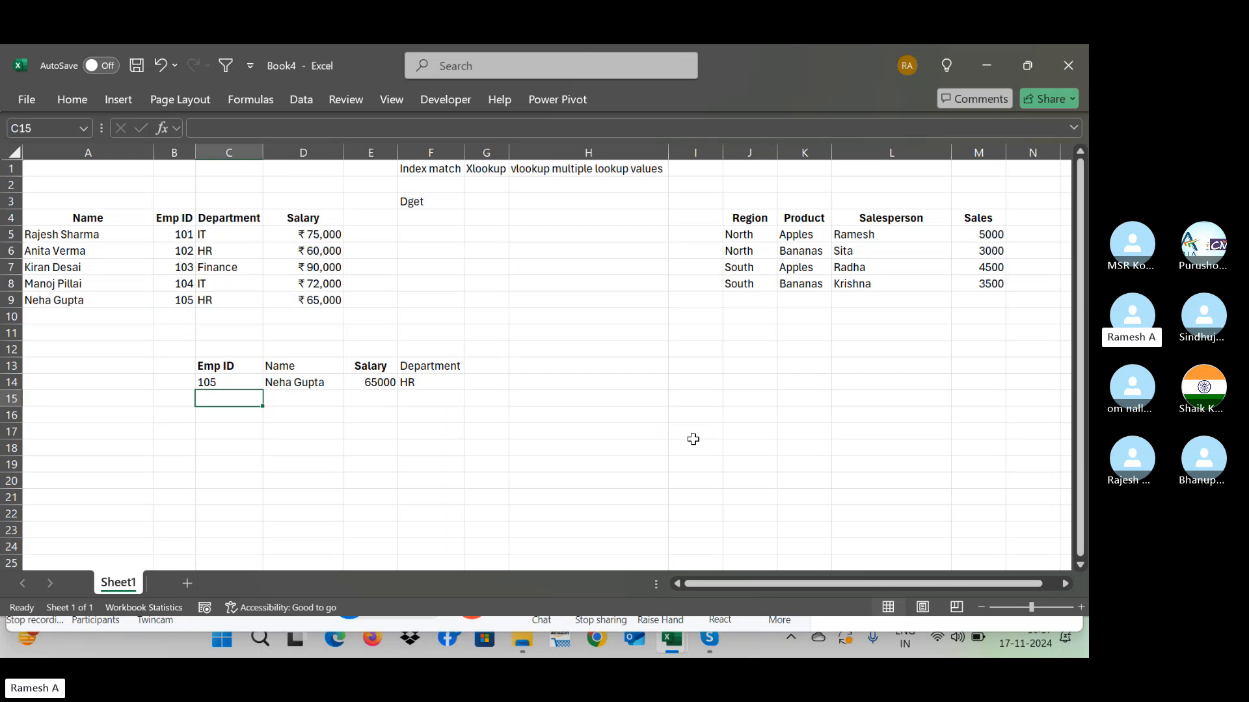
Step: Copy the lookup headers Emp ID, Name, Salary and Department from C13:F13 to the cells starting at H13
{"action": "key", "text": "Up"}
{"action": "key", "text": "Up"}
{"action": "key", "text": "shift+Right"}
{"action": "key", "text": "shift+Right"}
{"action": "key", "text": "shift+Right"}
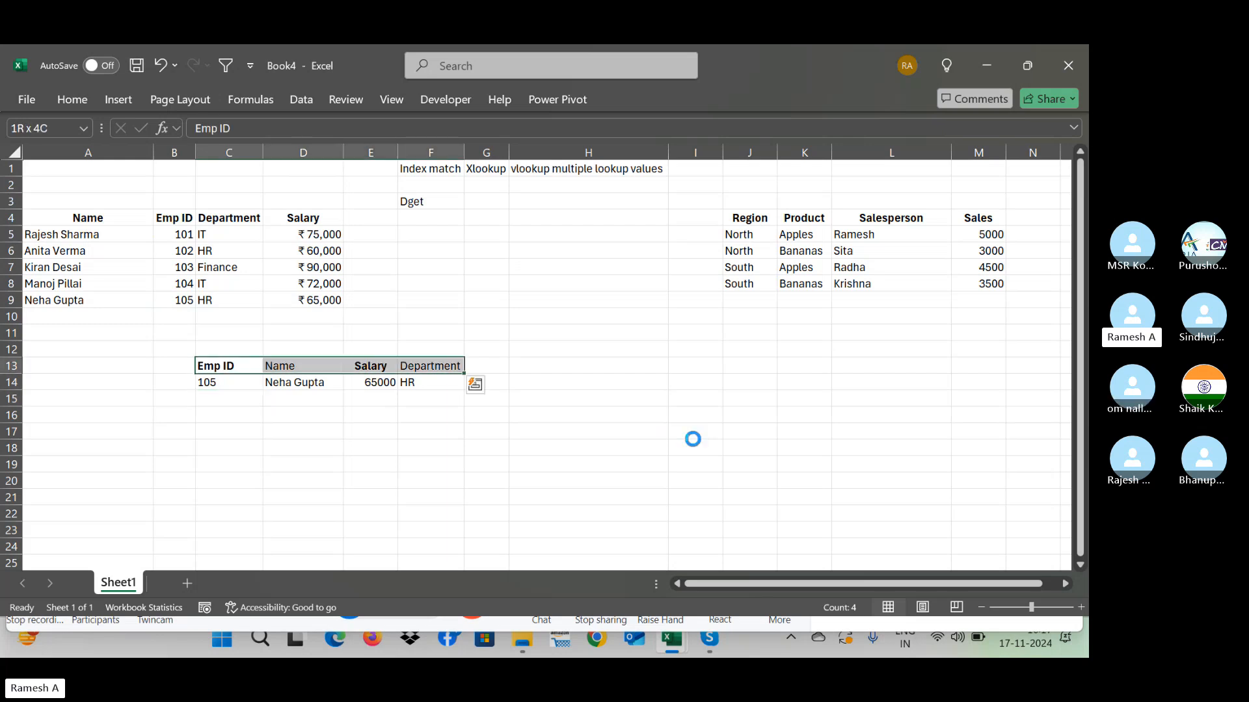
{"action": "key", "text": "ctrl+c"}
{"action": "key", "text": "Right"}
{"action": "key", "text": "Right"}
{"action": "key", "text": "Right"}
{"action": "key", "text": "Right"}
{"action": "key", "text": "Right"}
{"action": "key", "text": "Right"}
{"action": "key", "text": "Down"}
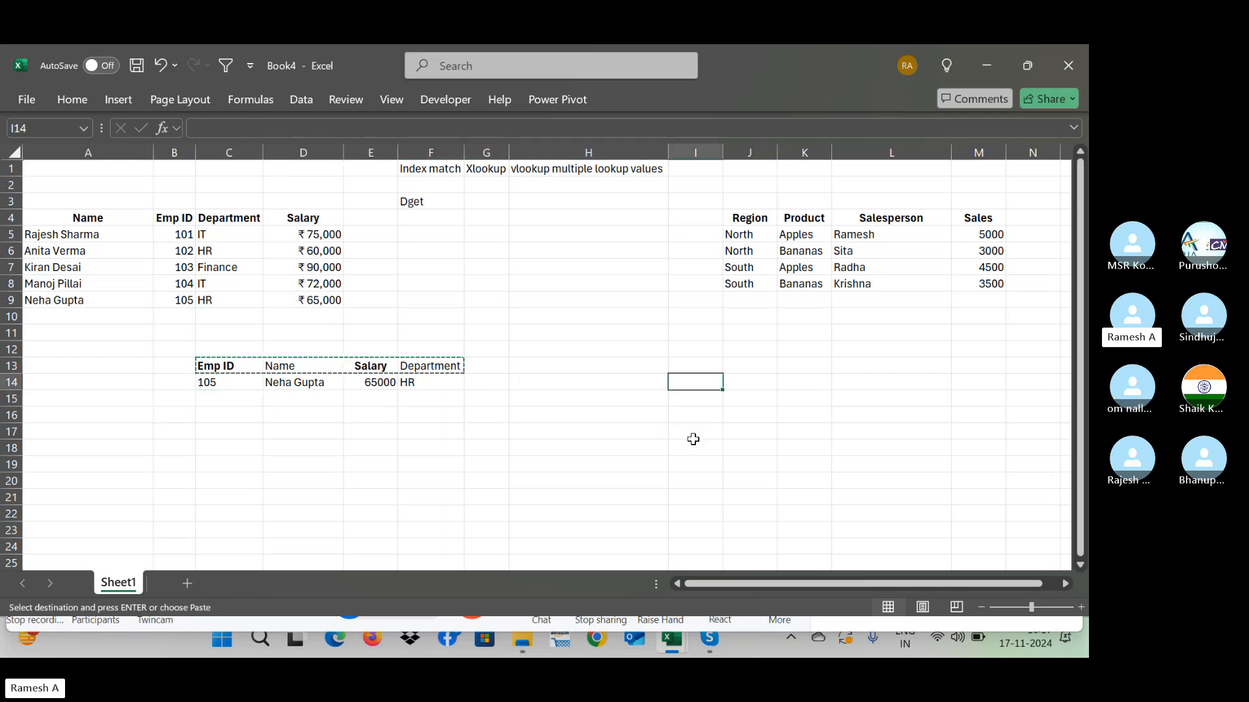
{"action": "key", "text": "Left"}
{"action": "key", "text": "Up"}
{"action": "key", "text": "ctrl+v"}
{"action": "key", "text": "Down"}
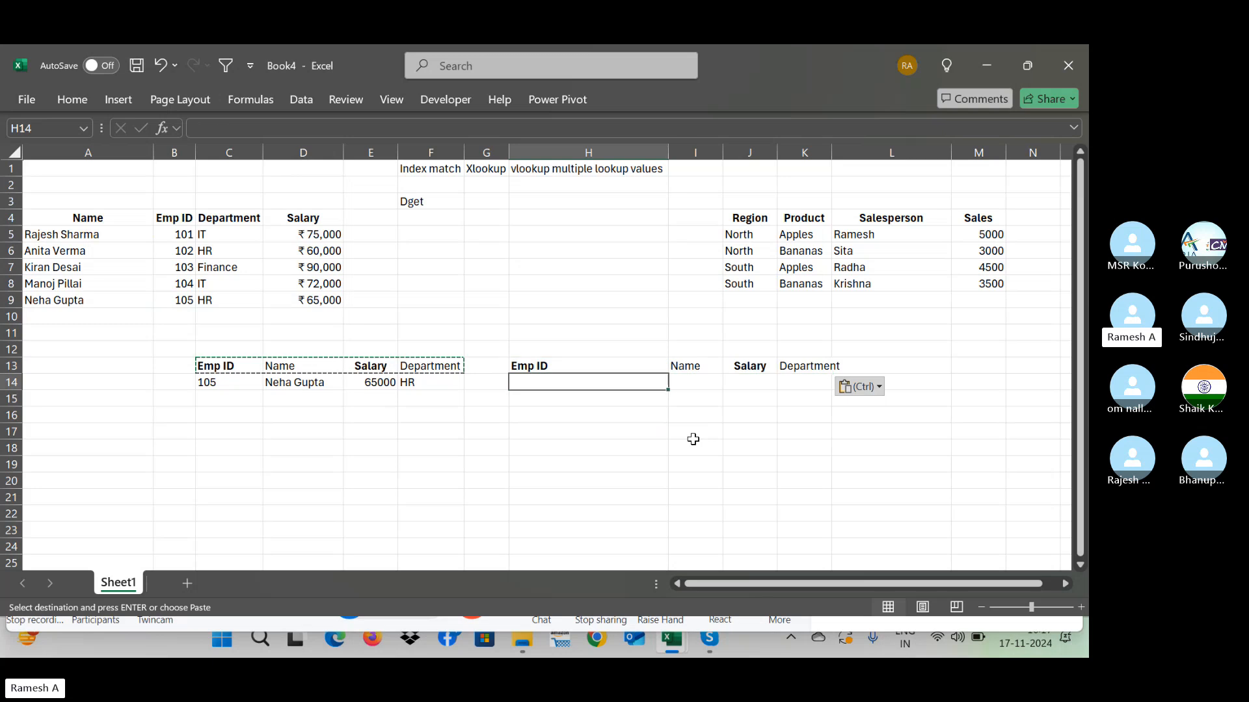
Step: Autofit columns H to K to the copied headers in row 13
{"action": "key", "text": "Up"}
{"action": "key", "text": "shift+Right"}
{"action": "key", "text": "shift+Right"}
{"action": "key", "text": "shift+Right"}
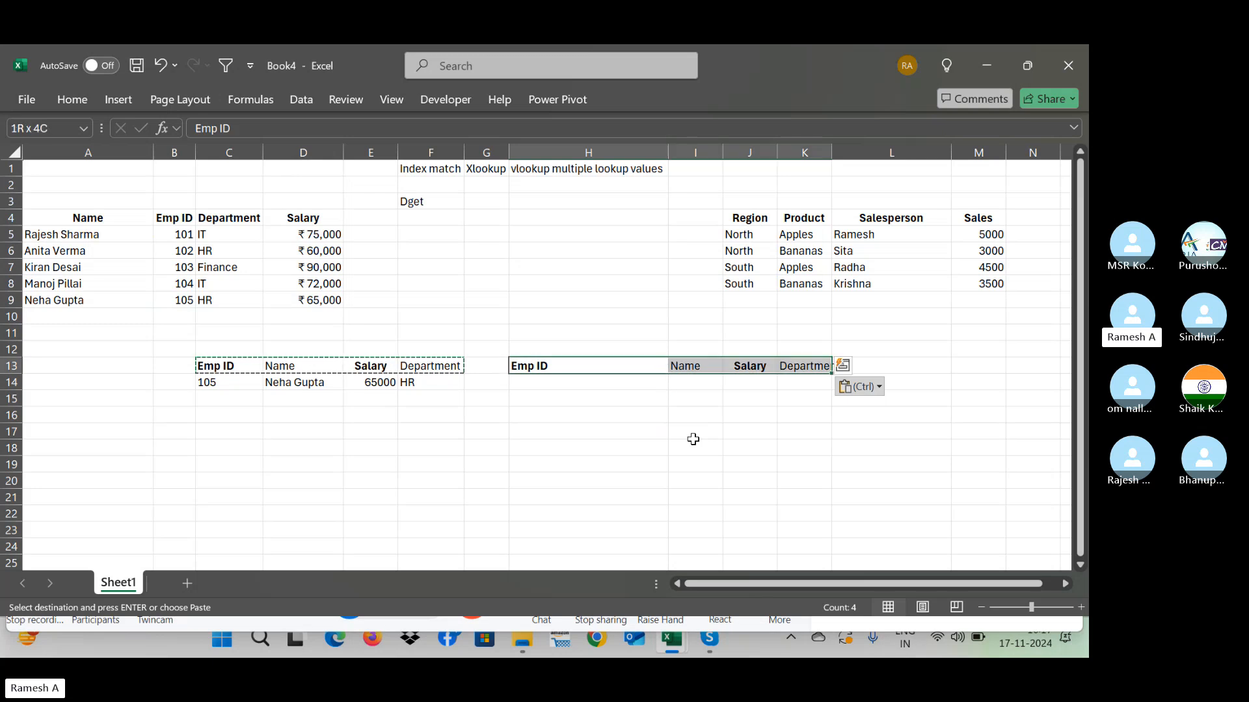
{"action": "key", "text": "alt+h"}
{"action": "key", "text": "o"}
{"action": "key", "text": "i"}
Step: Move the Region, Product, Salesperson and Sales table from J4:M8 to start at N4
{"action": "key", "text": "Right"}
{"action": "key", "text": "Right"}
{"action": "key", "text": "Up"}
{"action": "key", "text": "Up"}
{"action": "key", "text": "Up"}
{"action": "key", "text": "Up"}
{"action": "key", "text": "Up"}
{"action": "key", "text": "Up"}
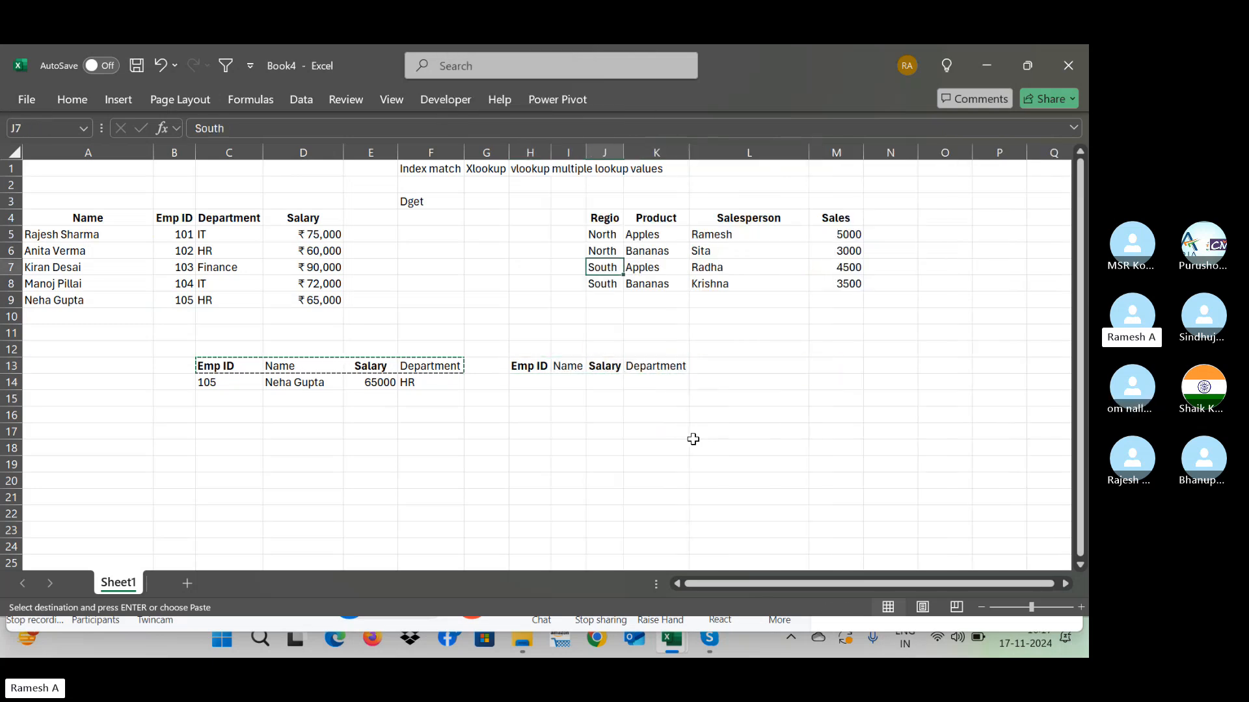
{"action": "key", "text": "Up"}
{"action": "key", "text": "Up"}
{"action": "key", "text": "Up"}
{"action": "key", "text": "ctrl+shift+Down"}
{"action": "key", "text": "ctrl+shift+Right"}
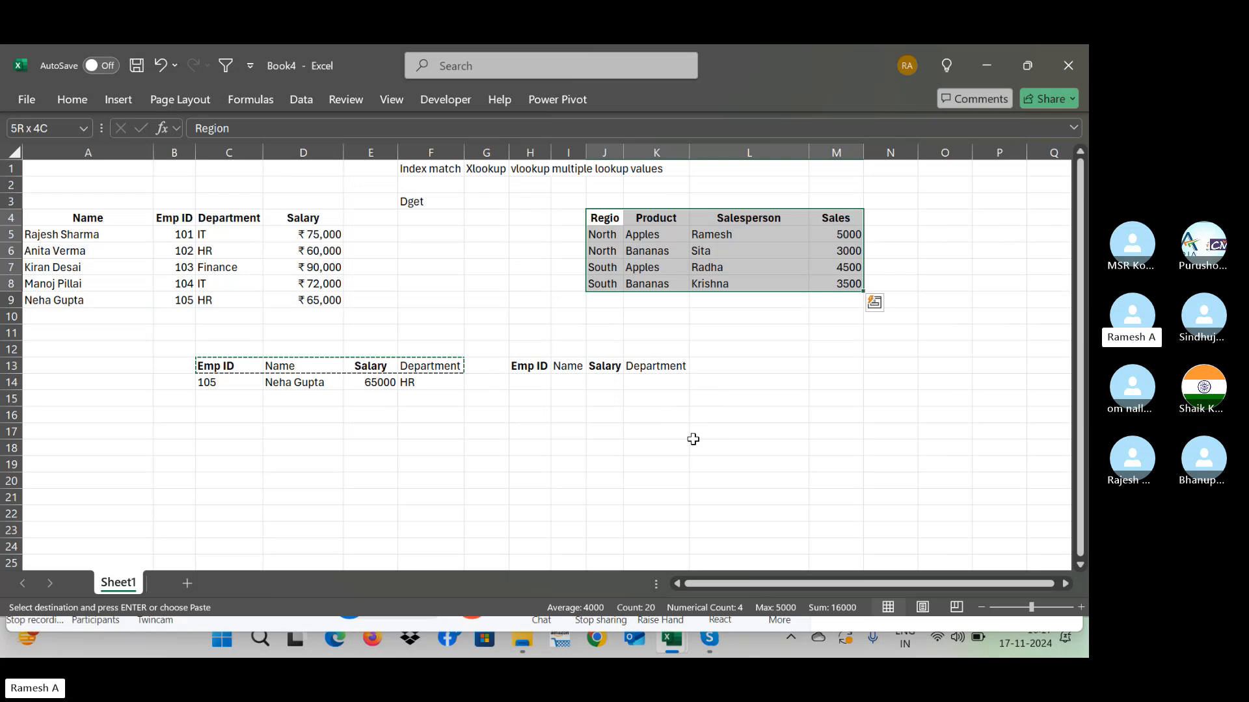
{"action": "key", "text": "ctrl+x"}
{"action": "key", "text": "Right"}
{"action": "key", "text": "Right"}
{"action": "key", "text": "Right"}
{"action": "key", "text": "Right"}
{"action": "key", "text": "ctrl+v"}
{"action": "key", "text": "Down"}
{"action": "key", "text": "Down"}
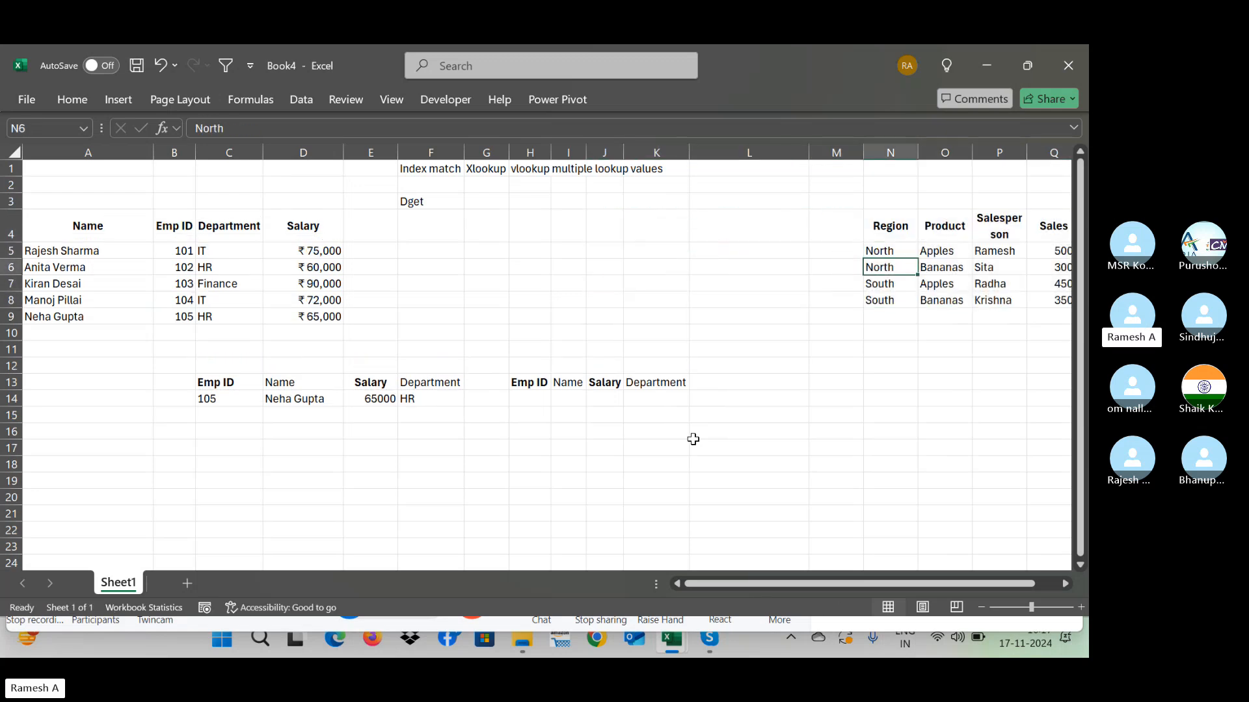
Step: Enter 105 as the Emp ID lookup value in H14 under the second set of lookup headers
{"action": "key", "text": "Down"}
{"action": "key", "text": "Left"}
{"action": "key", "text": "Left"}
{"action": "key", "text": "Left"}
{"action": "key", "text": "Left"}
{"action": "key", "text": "Left"}
{"action": "key", "text": "Left"}
{"action": "key", "text": "Left"}
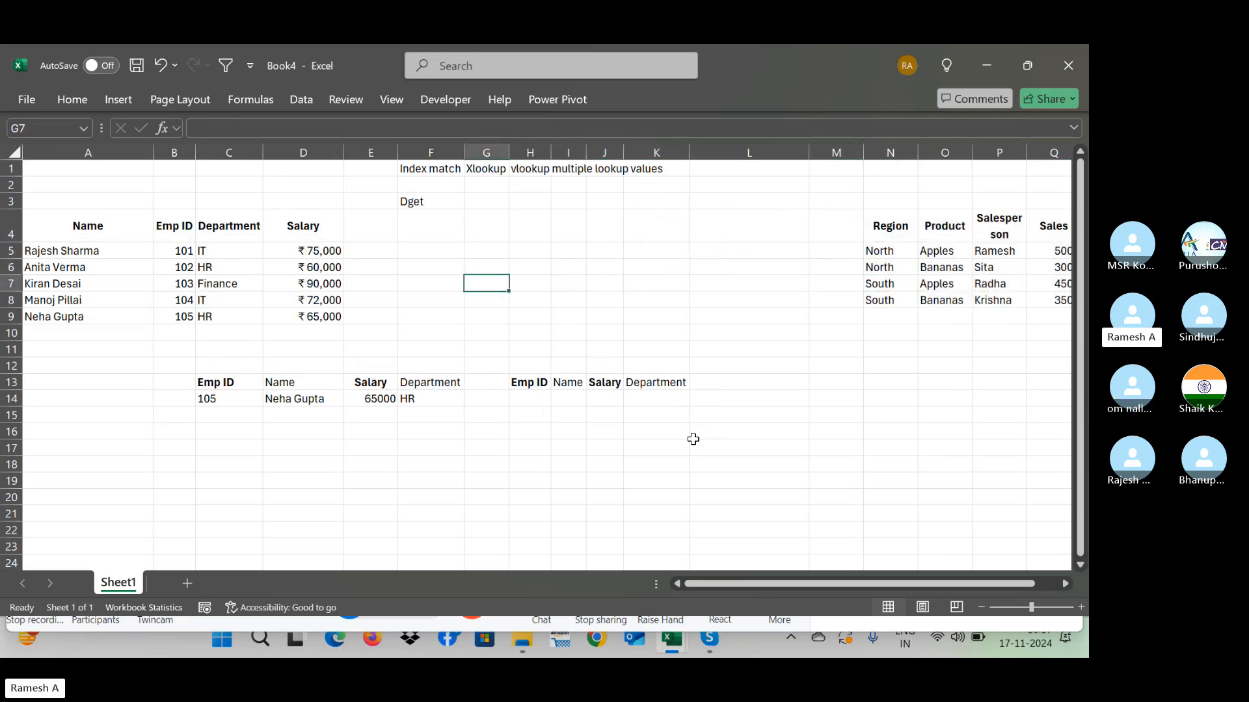
{"action": "key", "text": "Down"}
{"action": "key", "text": "Down"}
{"action": "key", "text": "Down"}
{"action": "key", "text": "Down"}
{"action": "key", "text": "Down"}
{"action": "key", "text": "Down"}
{"action": "key", "text": "Down"}
{"action": "key", "text": "Down"}
{"action": "key", "text": "Right"}
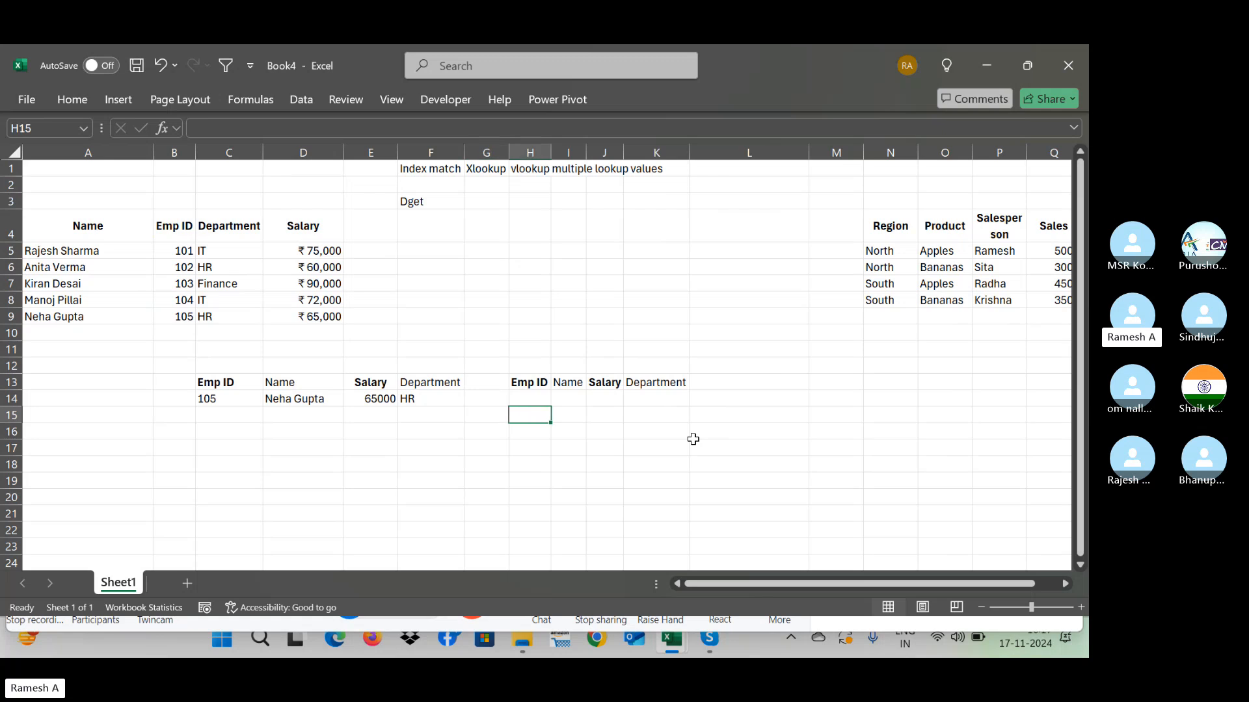
{"action": "key", "text": "Up"}
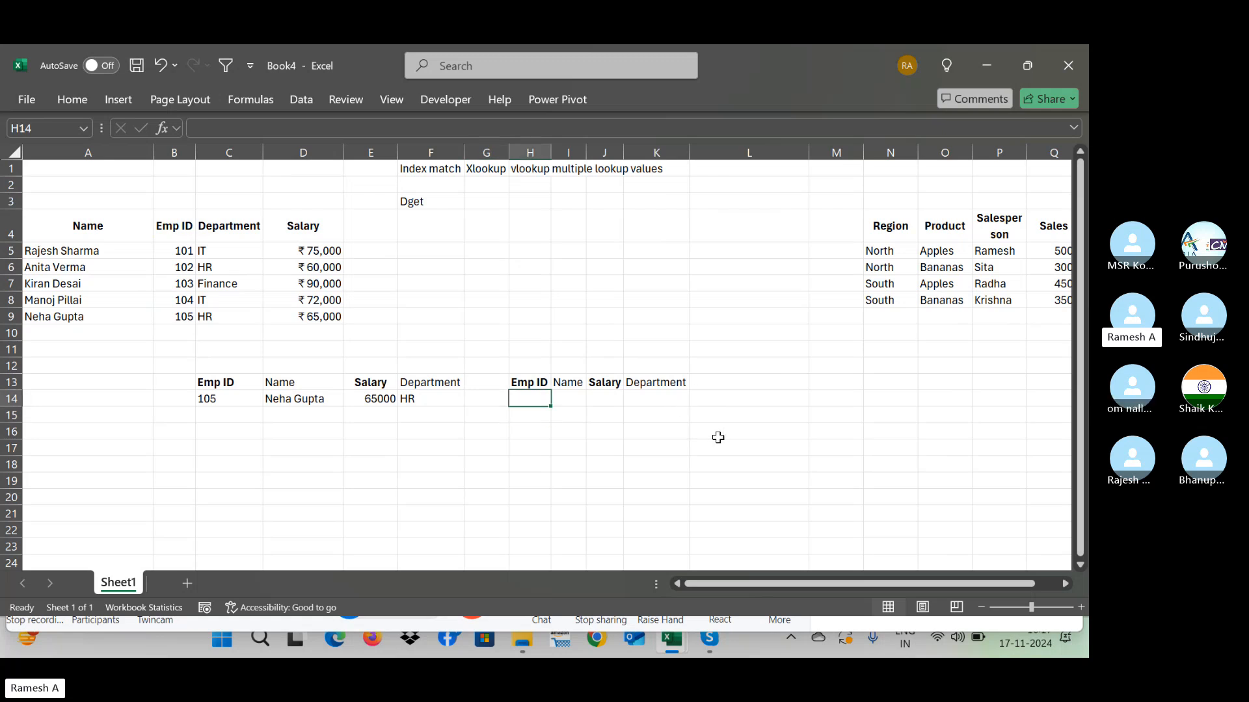
{"action": "left_click", "coordinate": [403, 398]}
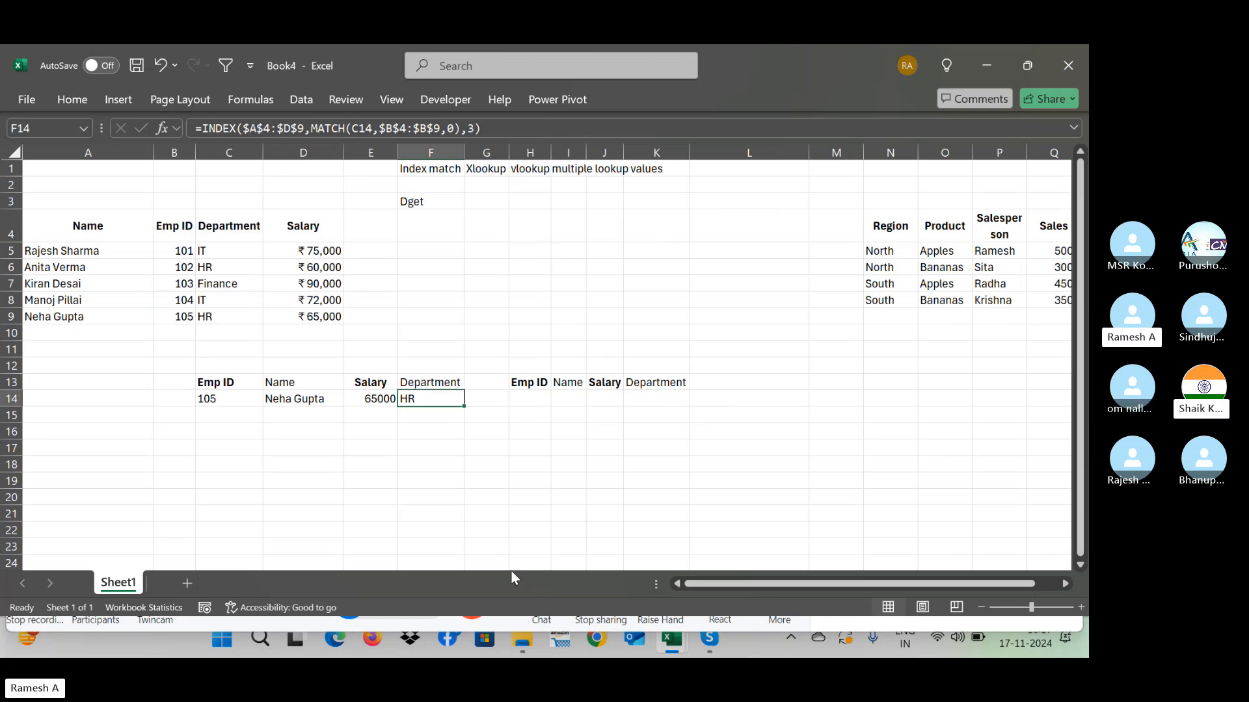
{"action": "key", "text": "Right"}
{"action": "key", "text": "Right"}
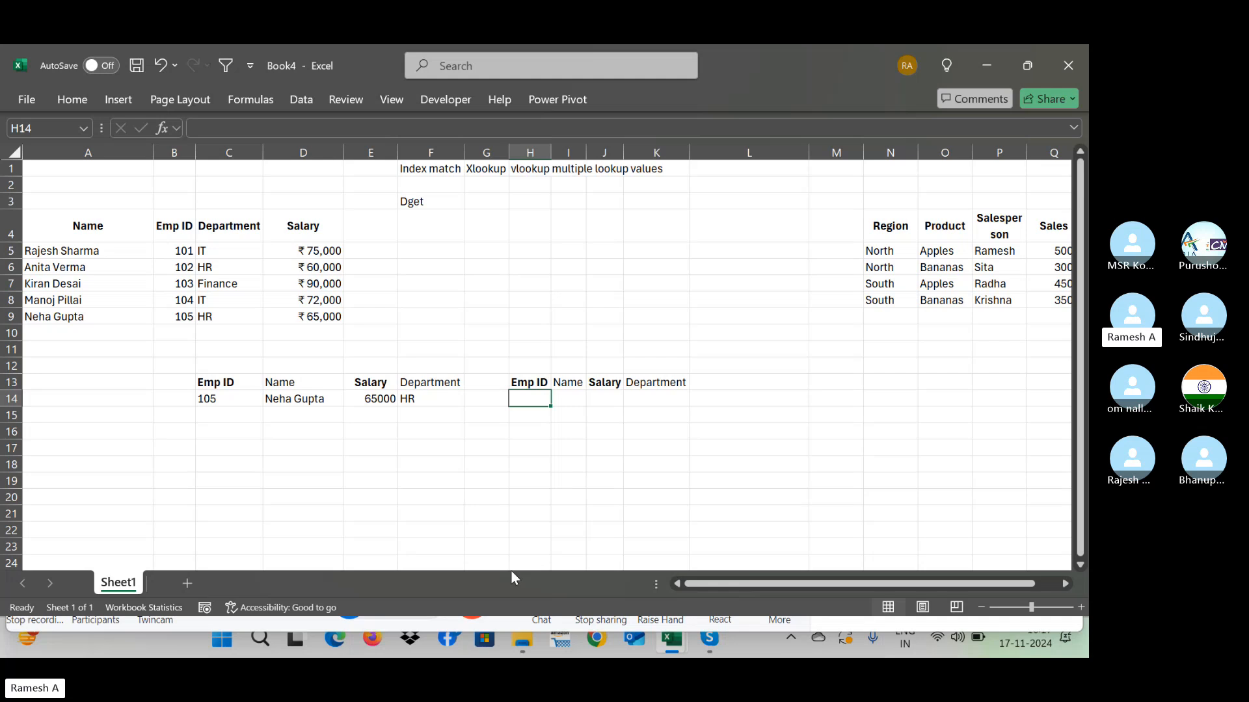
{"action": "type", "text": "10"}
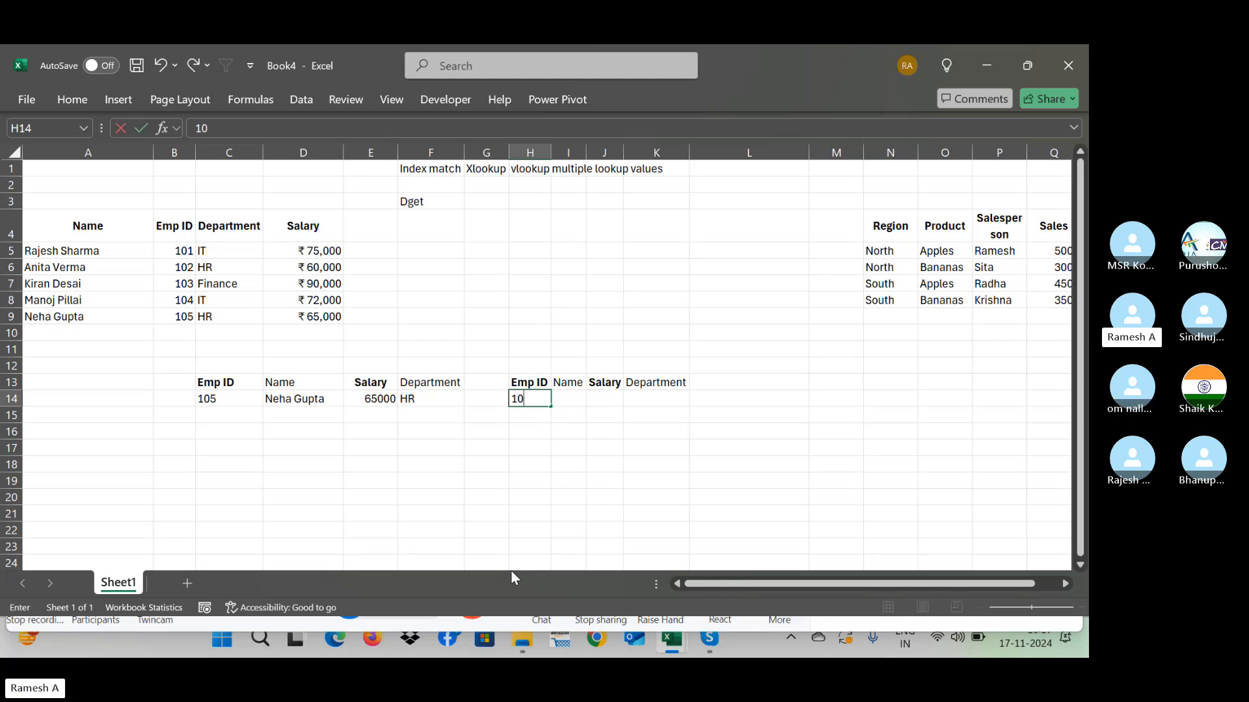
{"action": "type", "text": "4"}
{"action": "key", "text": "BackSpace"}
{"action": "type", "text": "5"}
{"action": "key", "text": "Return"}
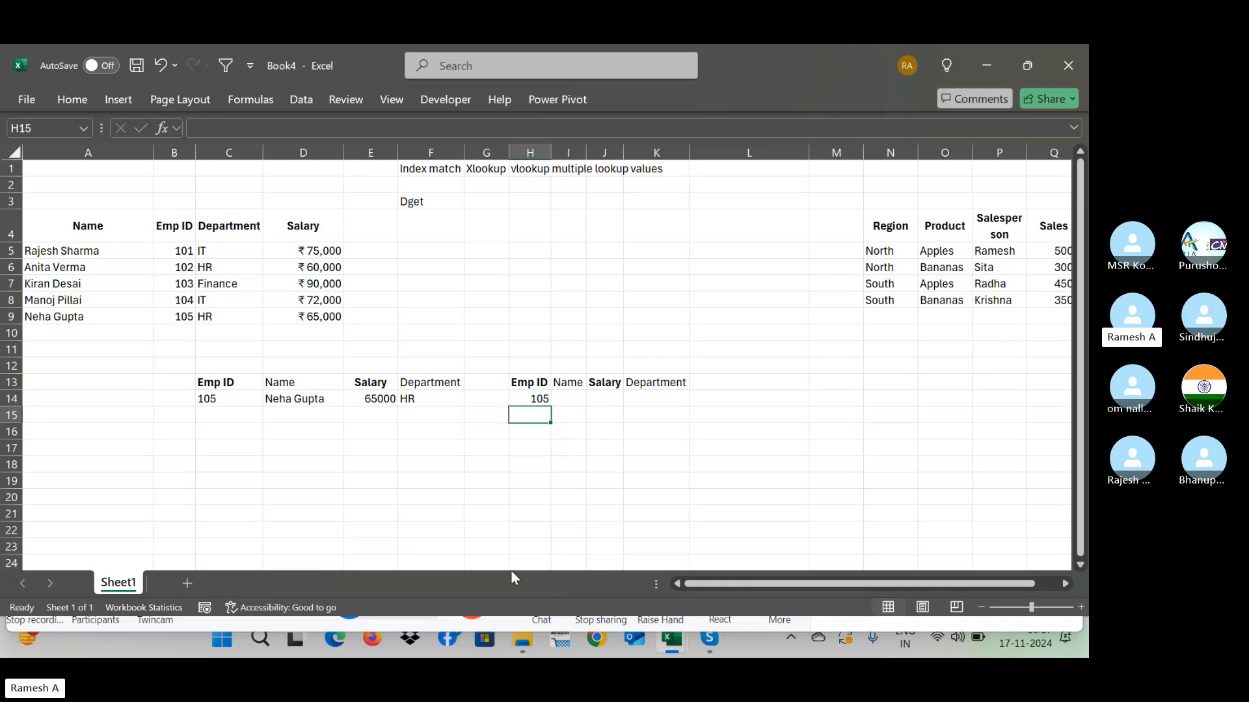
Step: Start a DGET formula in I14 with the absolute employee table range $A$4:$D$9 as the database
{"action": "key", "text": "Up"}
{"action": "key", "text": "Up"}
{"action": "key", "text": "Right"}
{"action": "key", "text": "Down"}
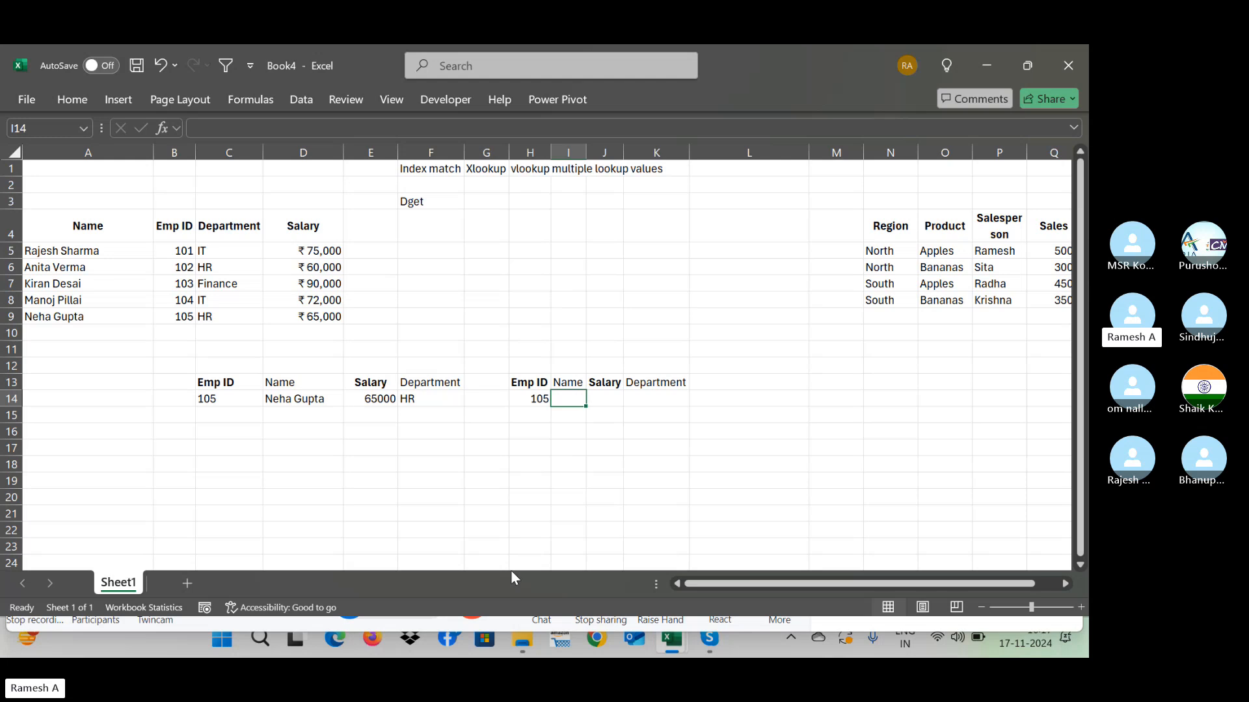
{"action": "type", "text": "=d"}
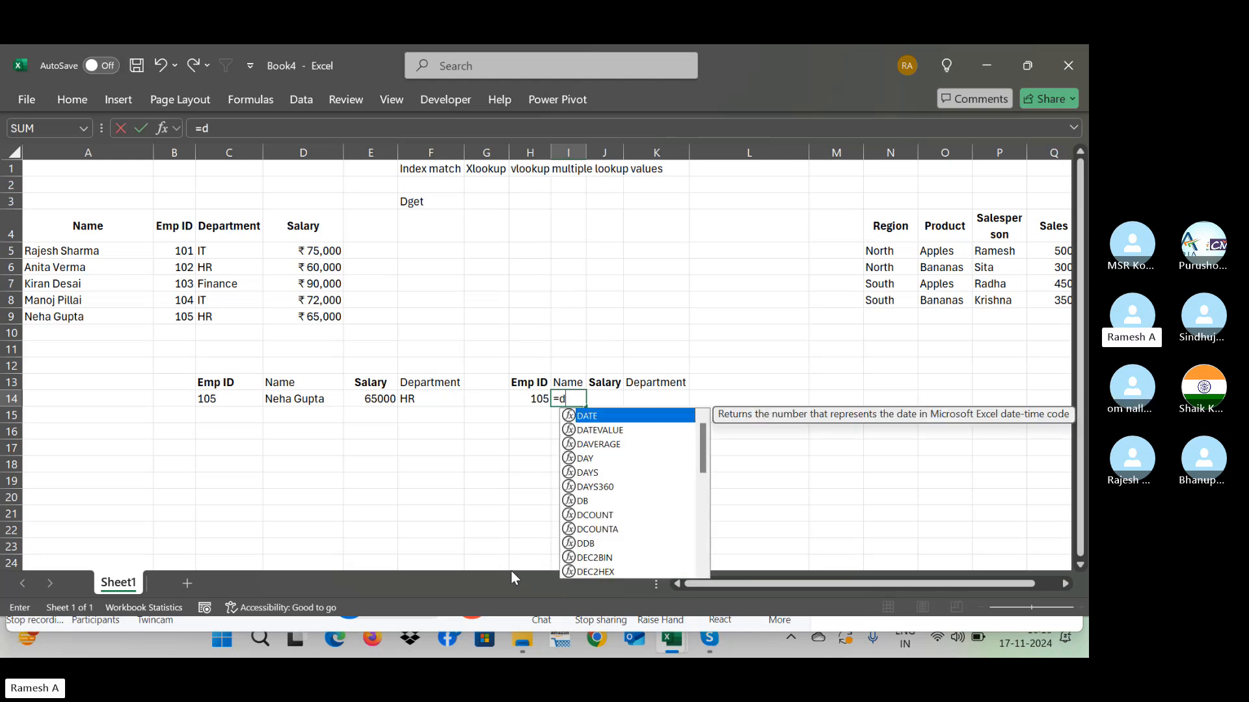
{"action": "type", "text": "get("}
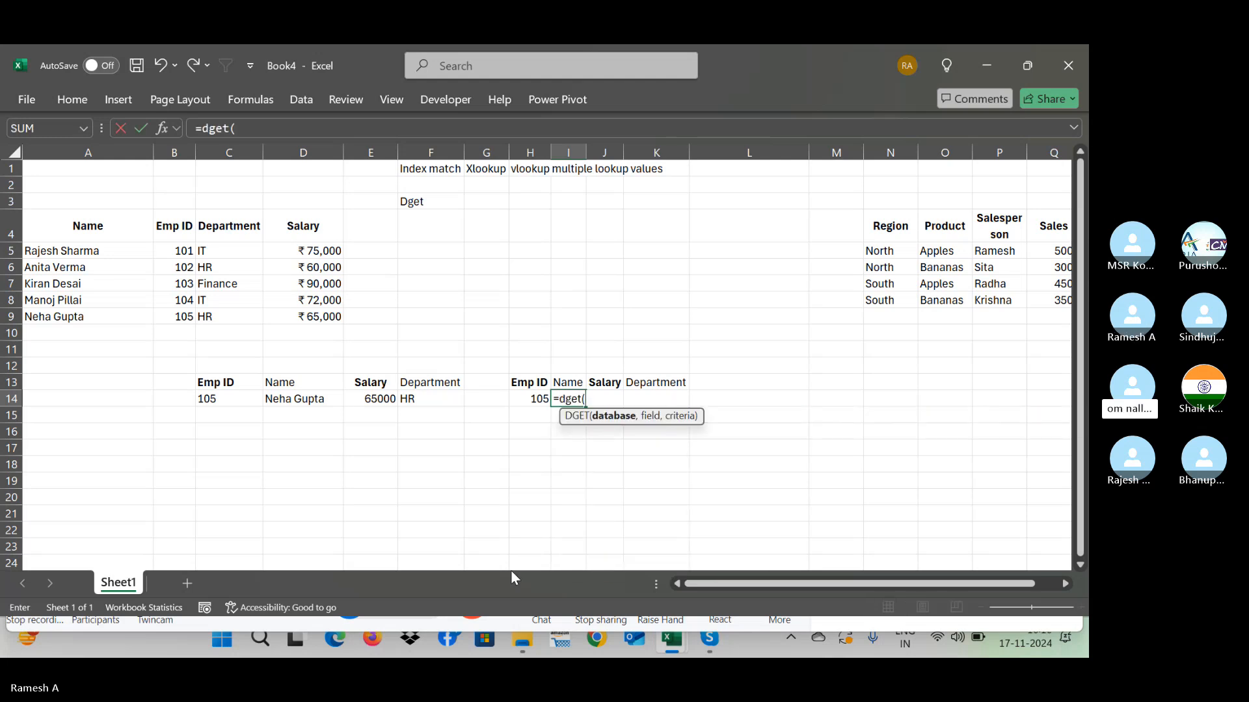
{"action": "left_click", "coordinate": [101, 231]}
{"action": "key", "text": "ctrl+shift+Right"}
{"action": "key", "text": "ctrl+shift+Down"}
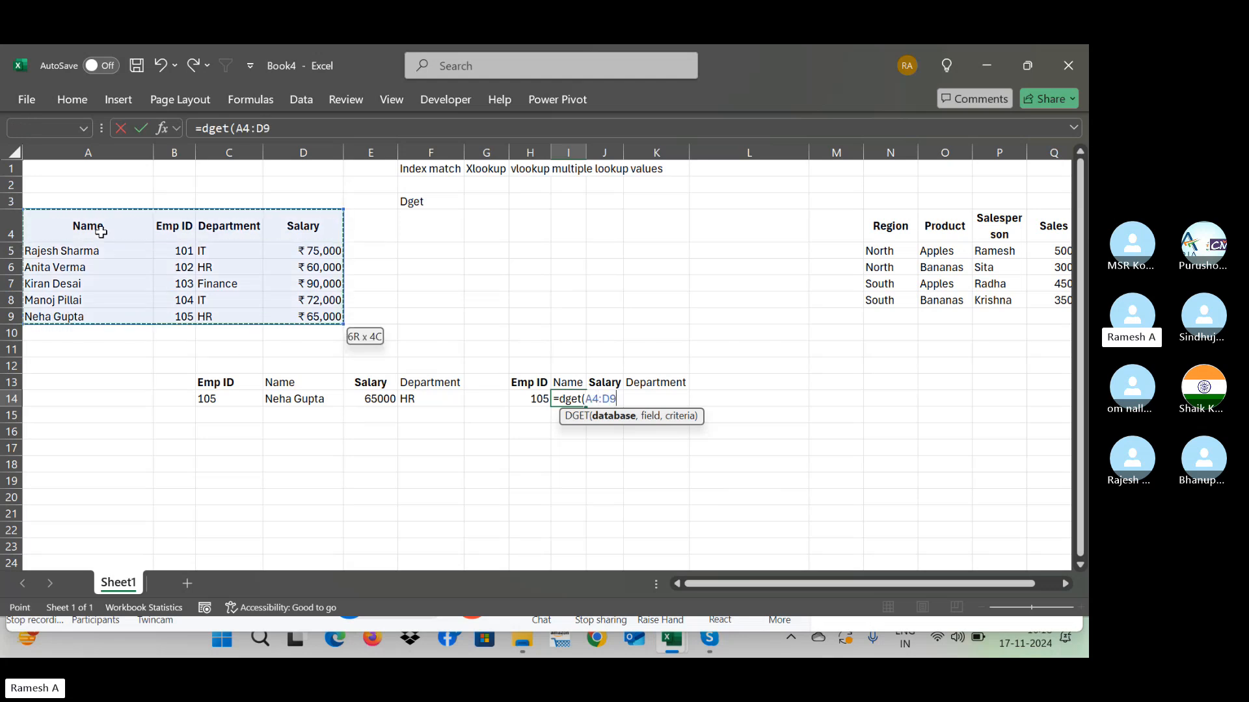
{"action": "key", "text": "F4"}
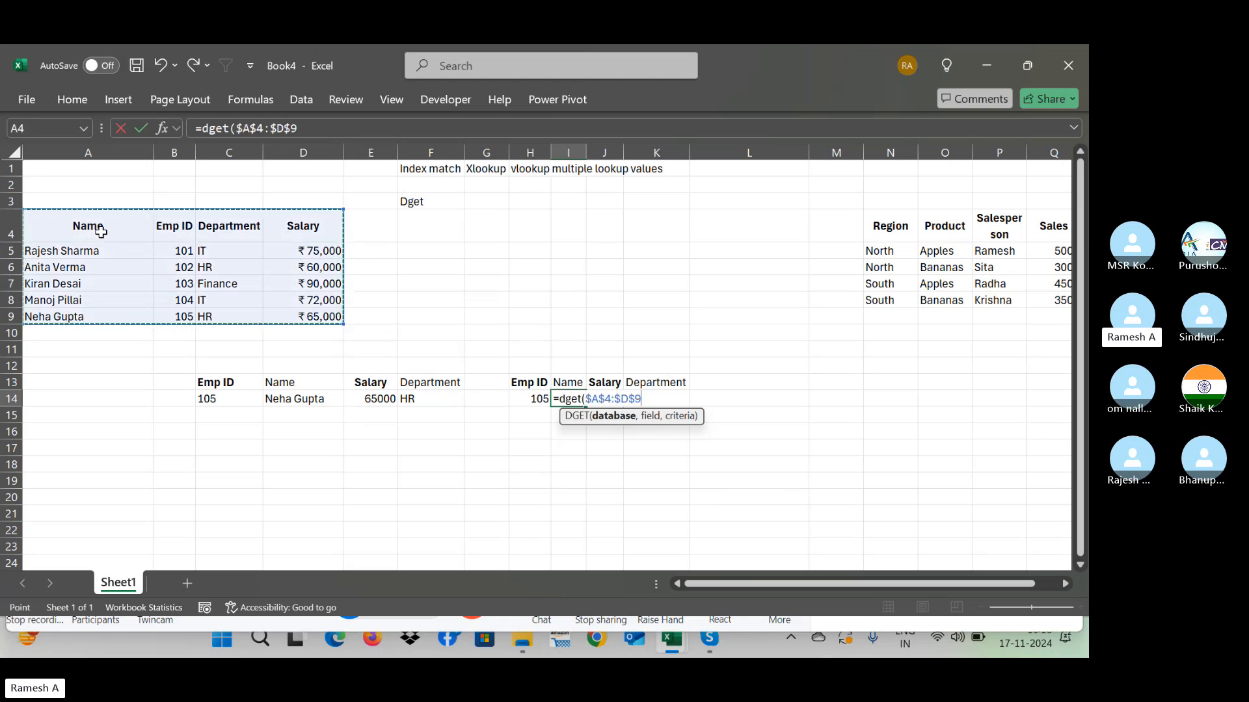
{"action": "type", "text": ","}
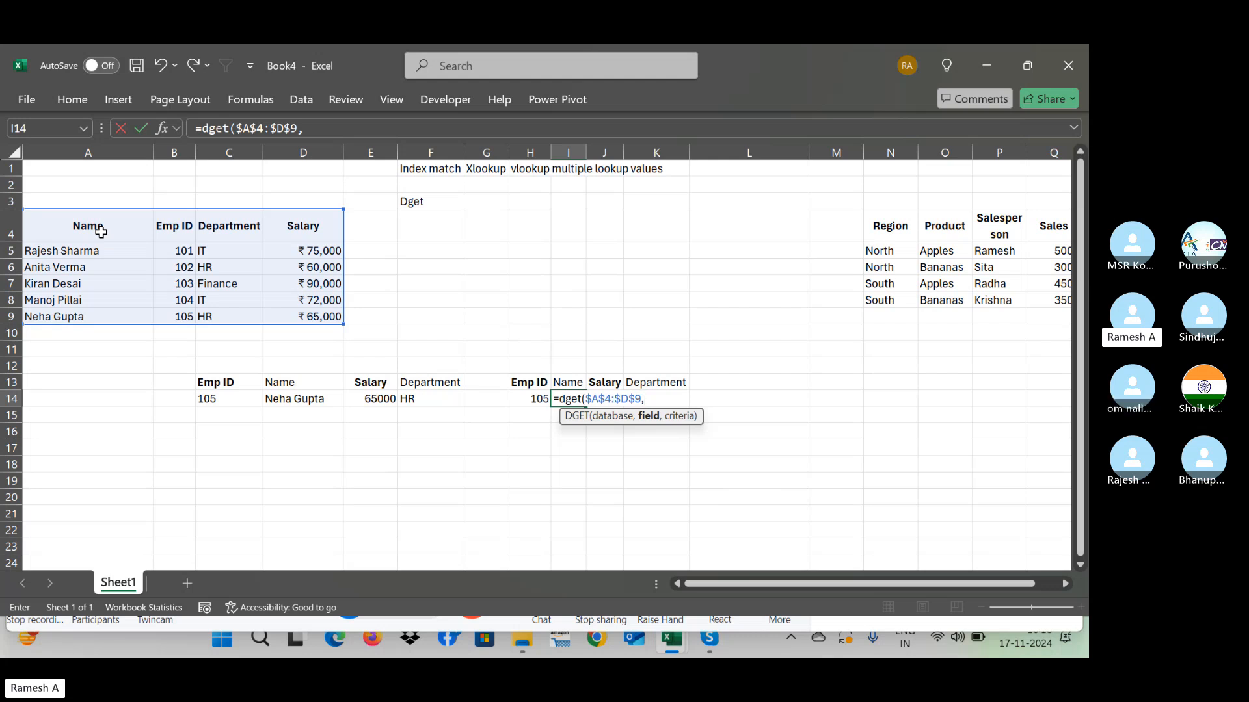
Step: Complete the I14 DGET formula with I13 as field and $H$13:$H$14 as criteria, and autofit column I
{"action": "left_click", "coordinate": [570, 385]}
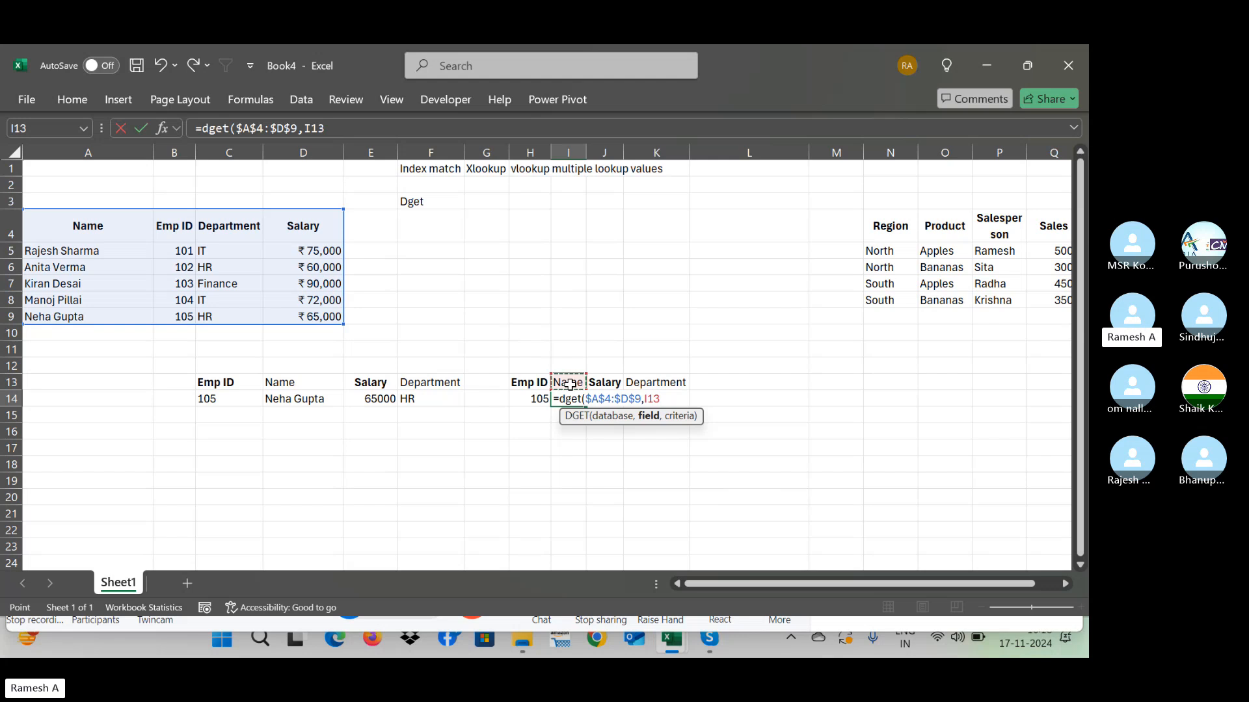
{"action": "type", "text": ","}
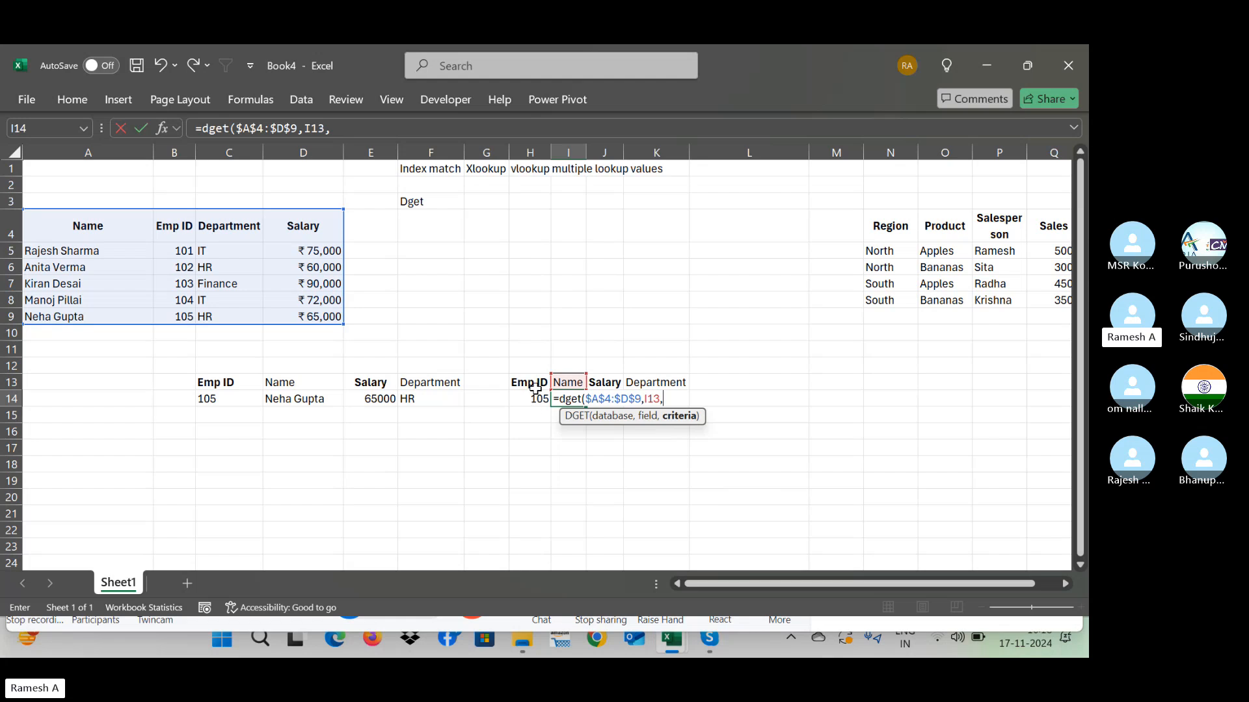
{"action": "left_click_drag", "start_coordinate": [532, 383], "coordinate": [535, 399]}
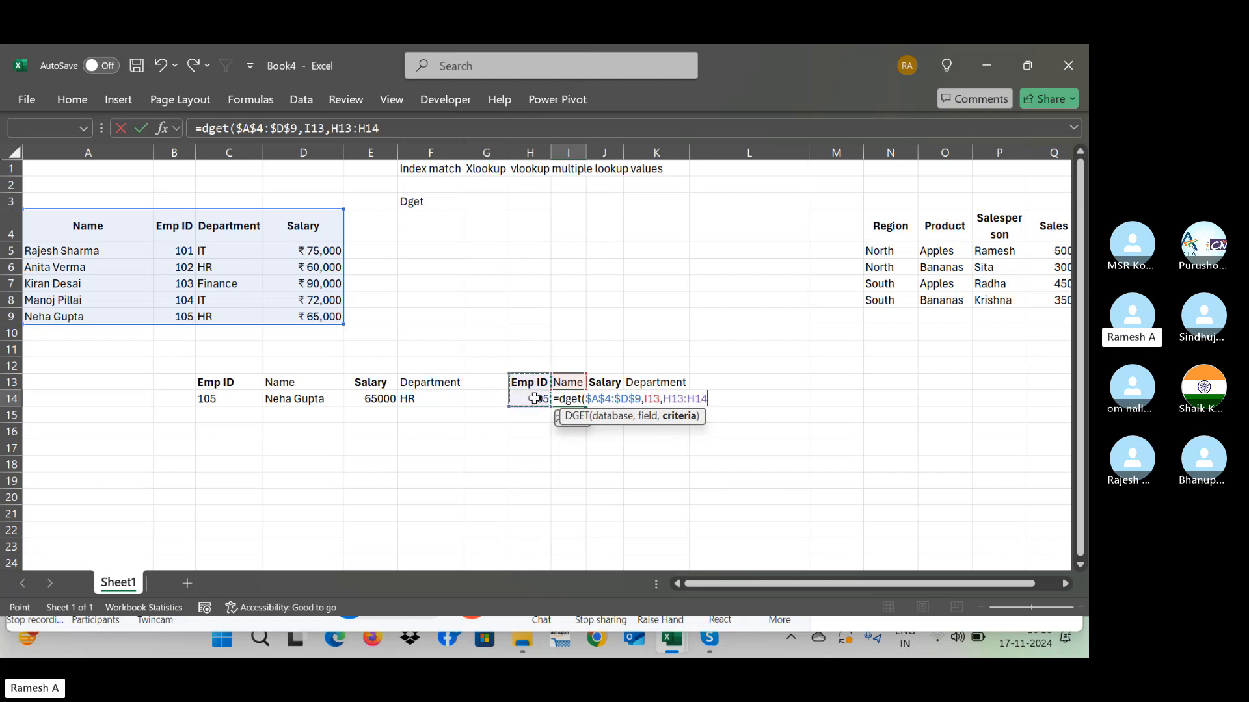
{"action": "key", "text": "F4"}
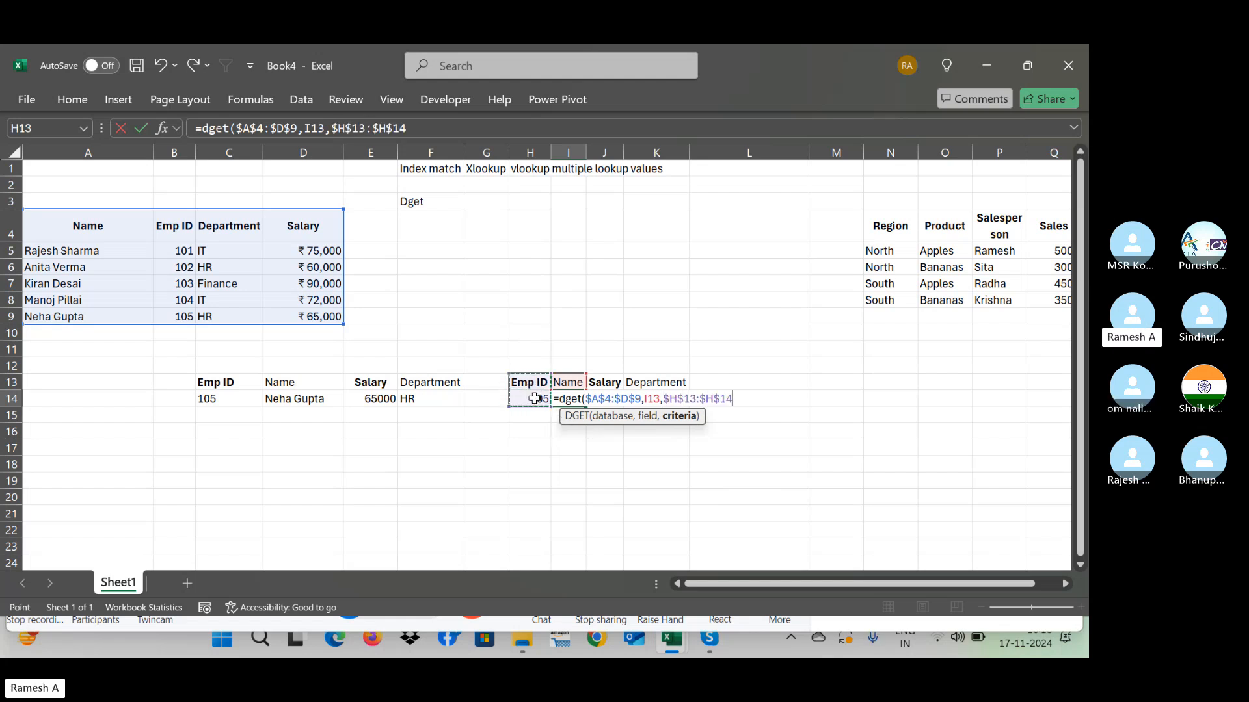
{"action": "key", "text": "ctrl+Return"}
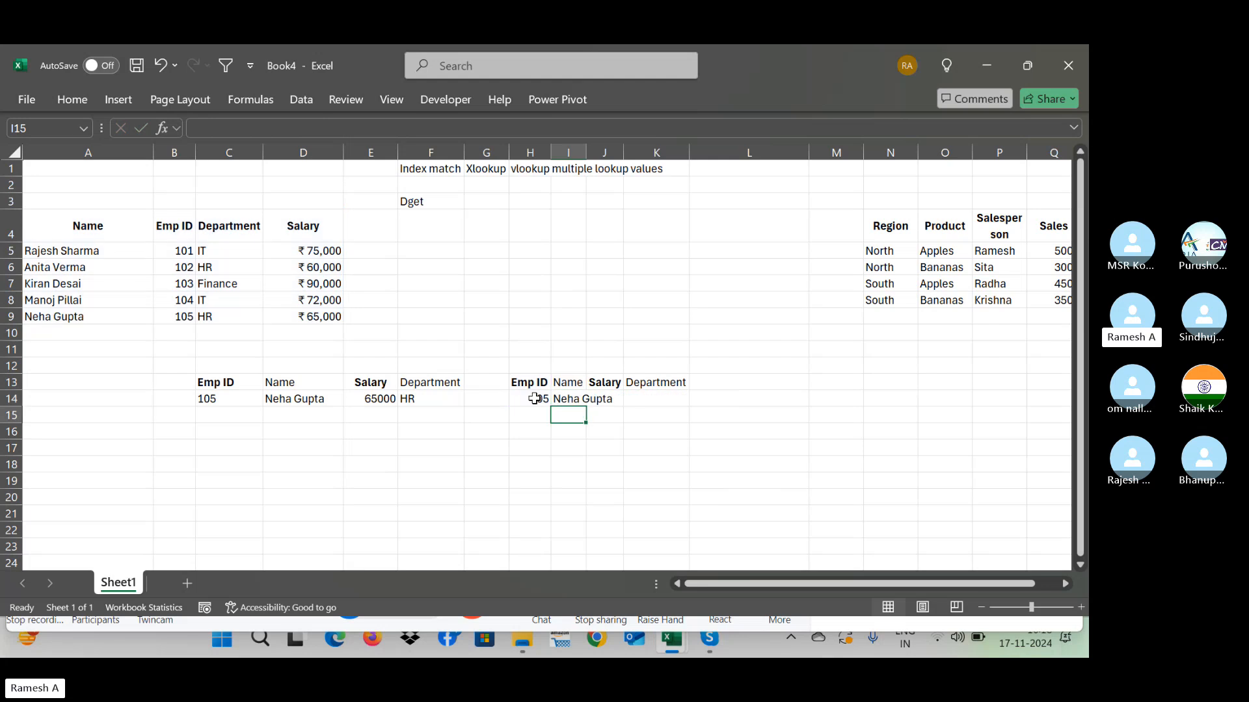
{"action": "double_click", "coordinate": [586, 152]}
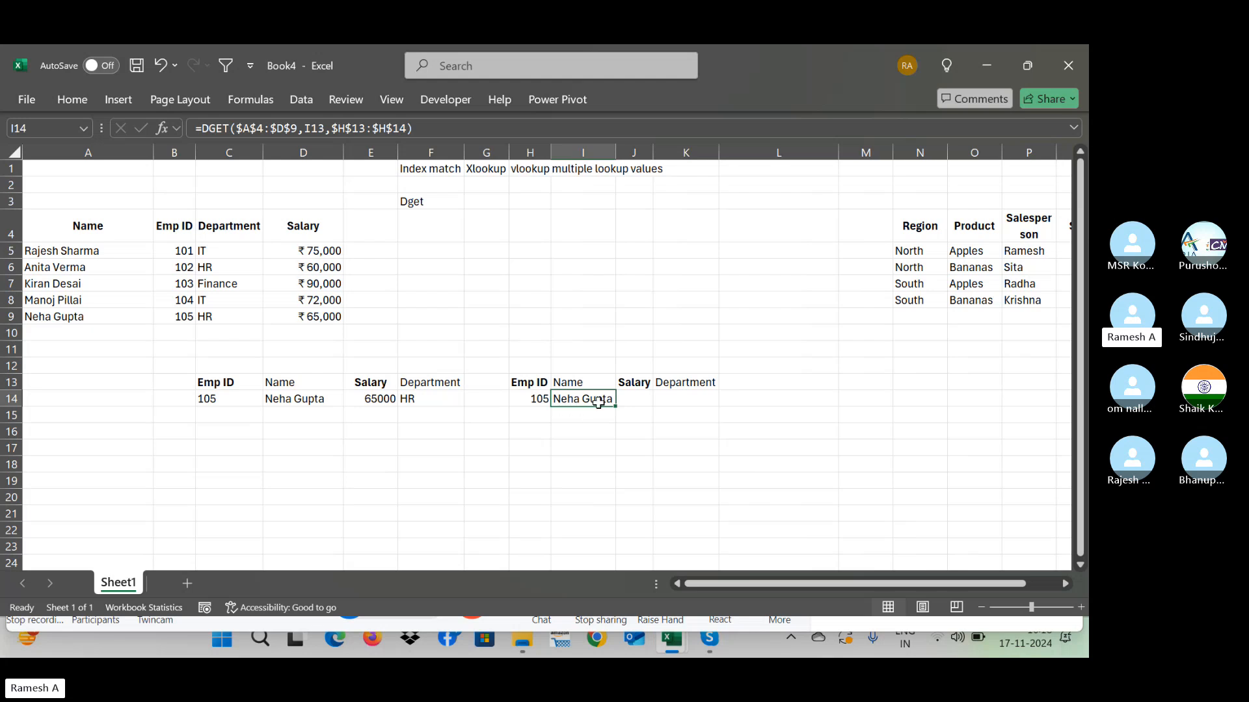
Step: Start a DGET formula in J14 with $A$4:$D$9 as the database and the Salary header J13 as the field
{"action": "left_click", "coordinate": [639, 398]}
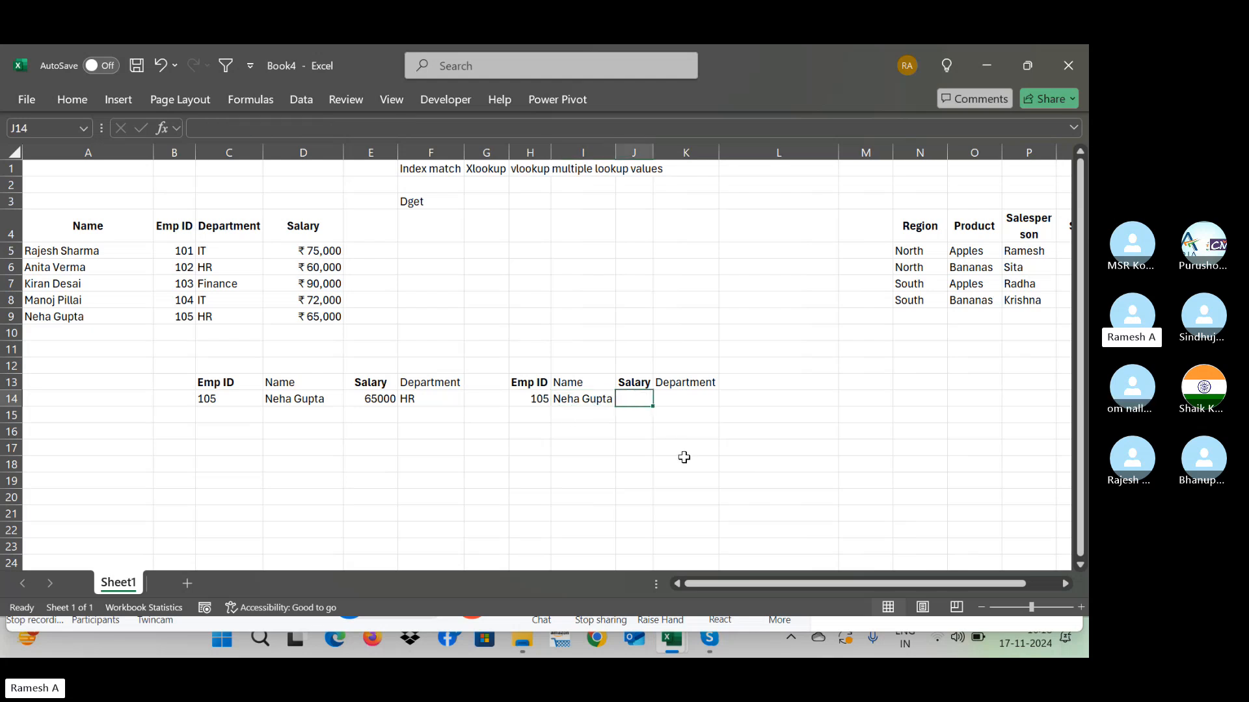
{"action": "type", "text": "=dget("}
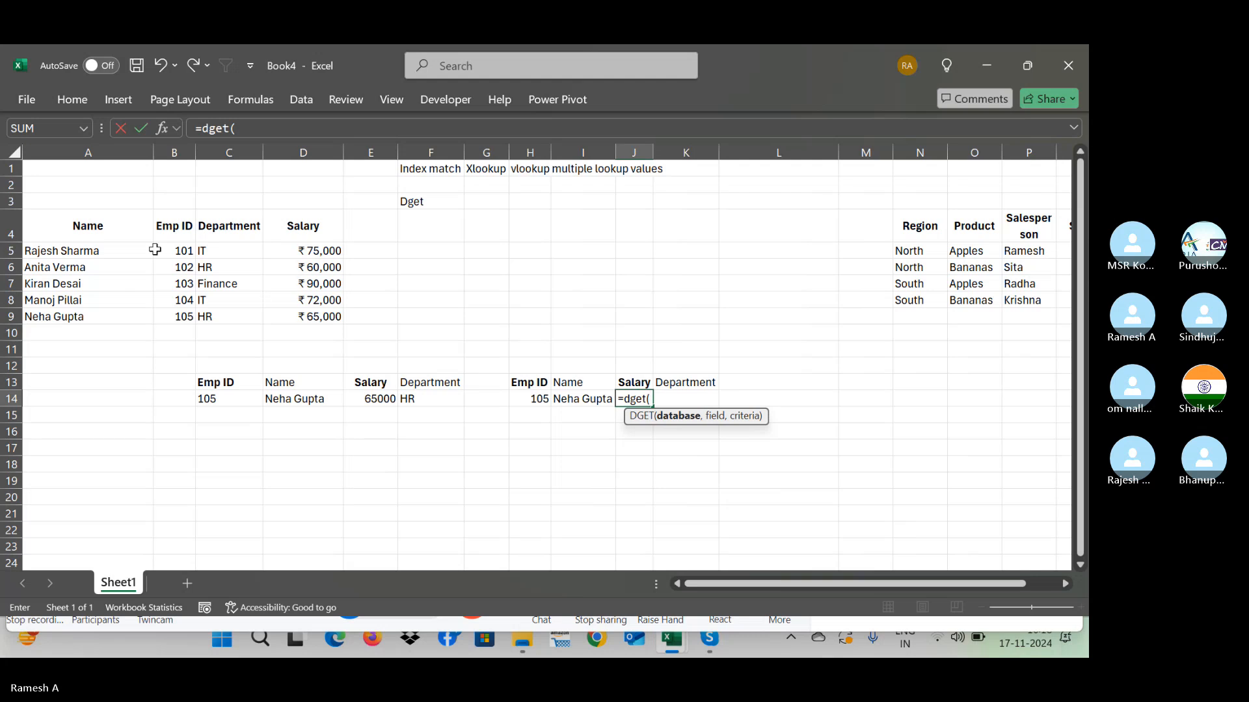
{"action": "left_click_drag", "start_coordinate": [92, 231], "coordinate": [335, 318]}
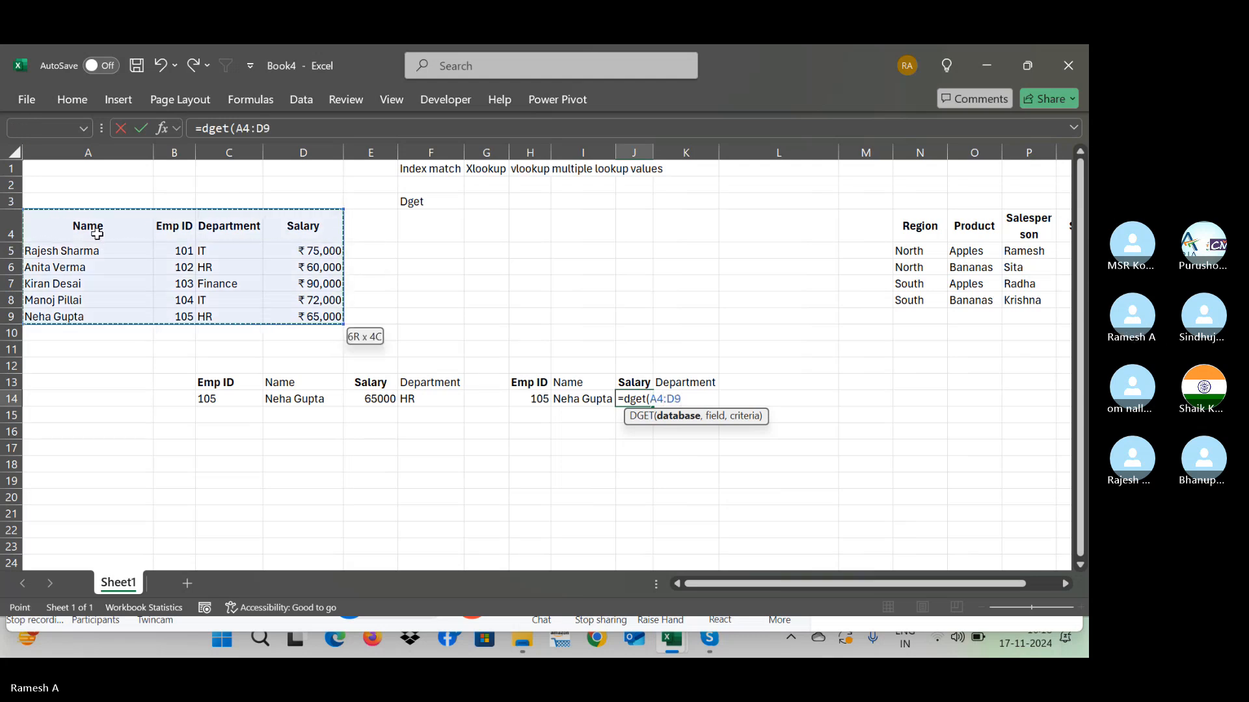
{"action": "key", "text": "F4"}
{"action": "type", "text": ",\"Sak"}
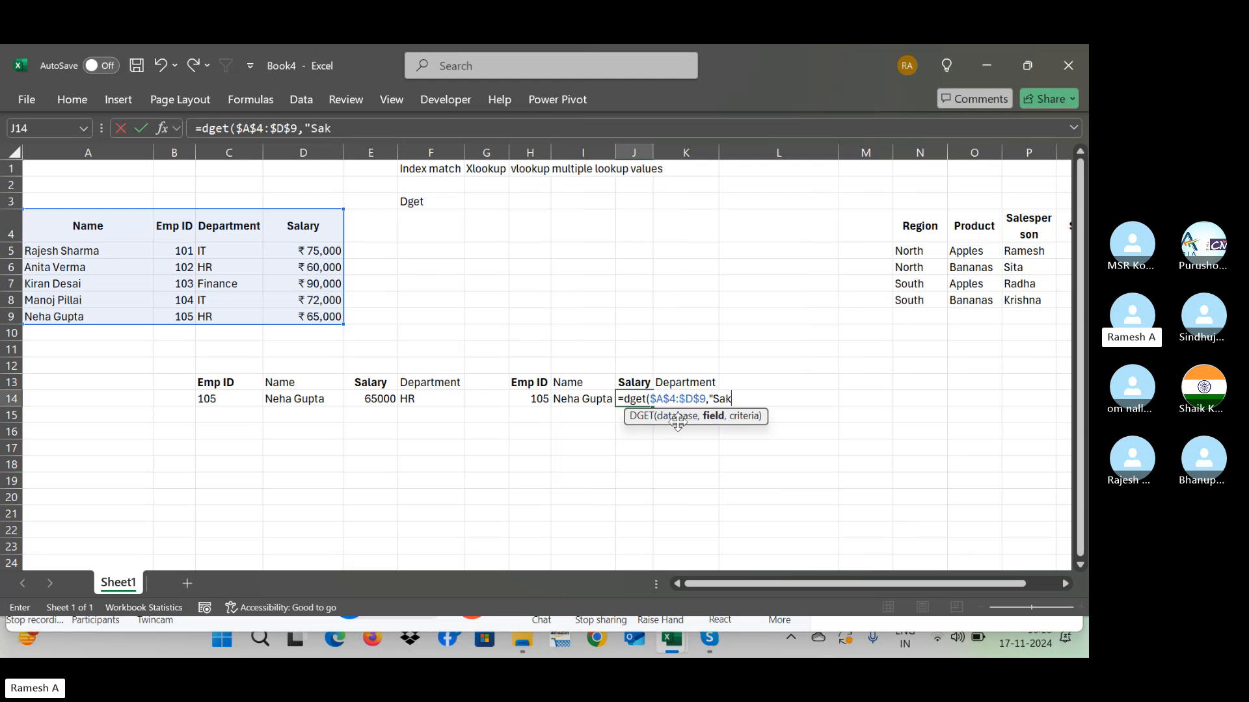
{"action": "key", "text": "BackSpace"}
{"action": "key", "text": "BackSpace"}
{"action": "key", "text": "BackSpace"}
{"action": "left_click", "coordinate": [638, 384]}
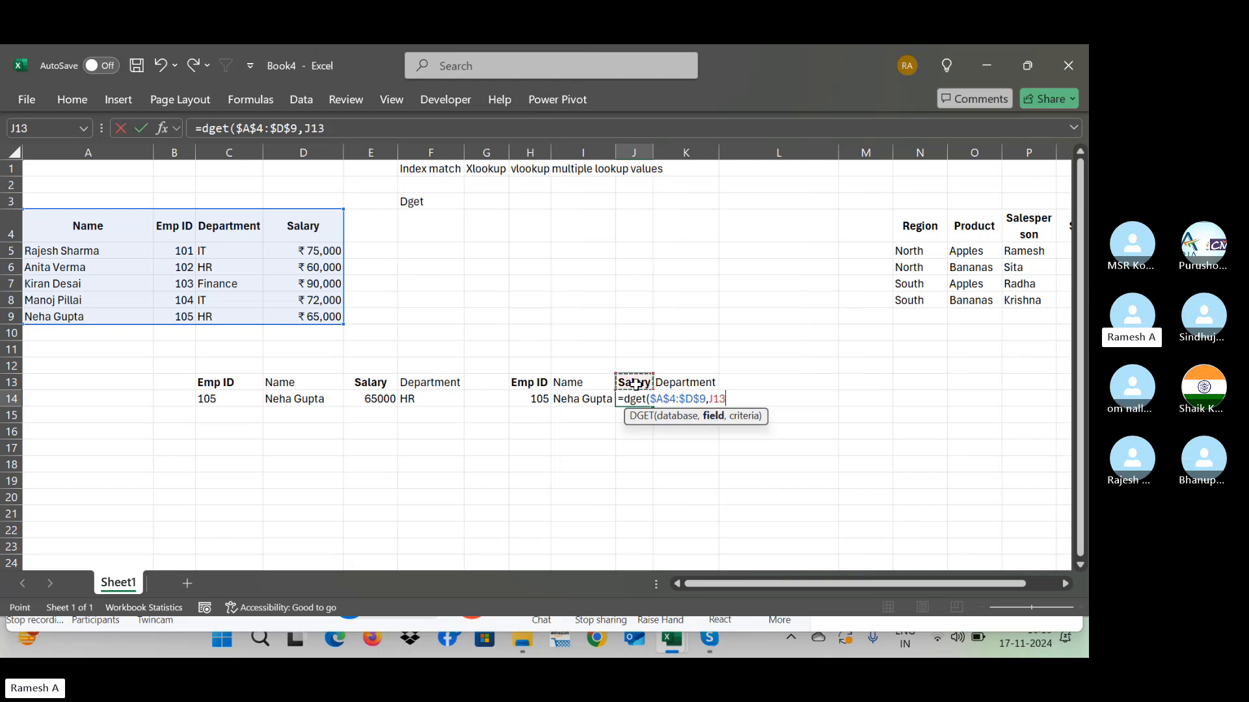
Step: Complete the J14 DGET formula with the absolute Name range $I$13:$I$14 as criteria and check it against the employee table
{"action": "type", "text": ","}
{"action": "left_click_drag", "start_coordinate": [563, 384], "coordinate": [565, 399]}
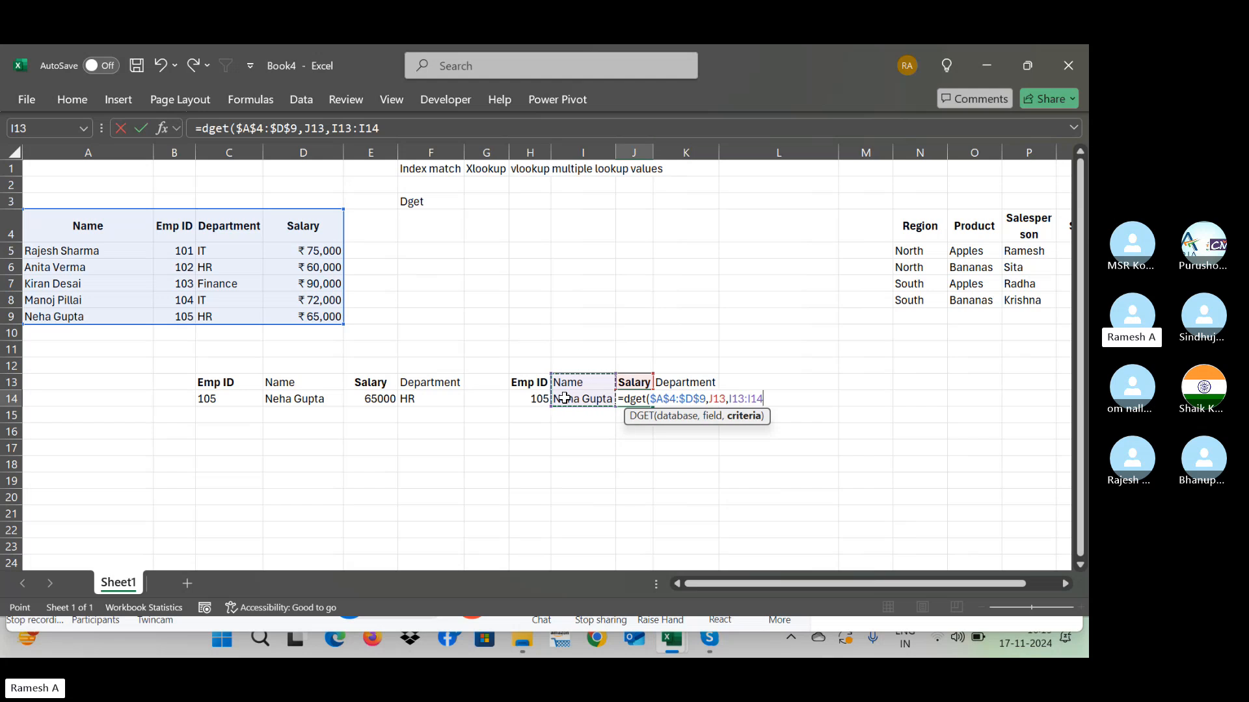
{"action": "left_click", "coordinate": [536, 383]}
{"action": "key", "text": "Right"}
{"action": "key", "text": "shift+Down"}
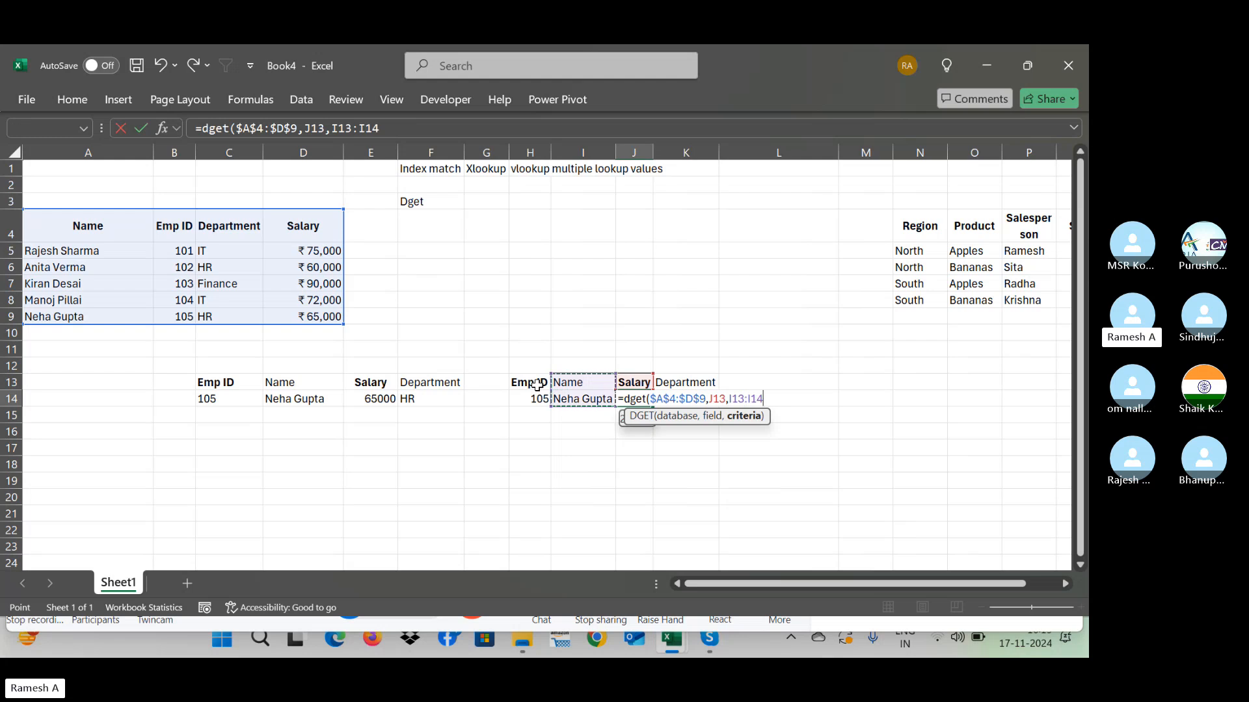
{"action": "key", "text": "F4"}
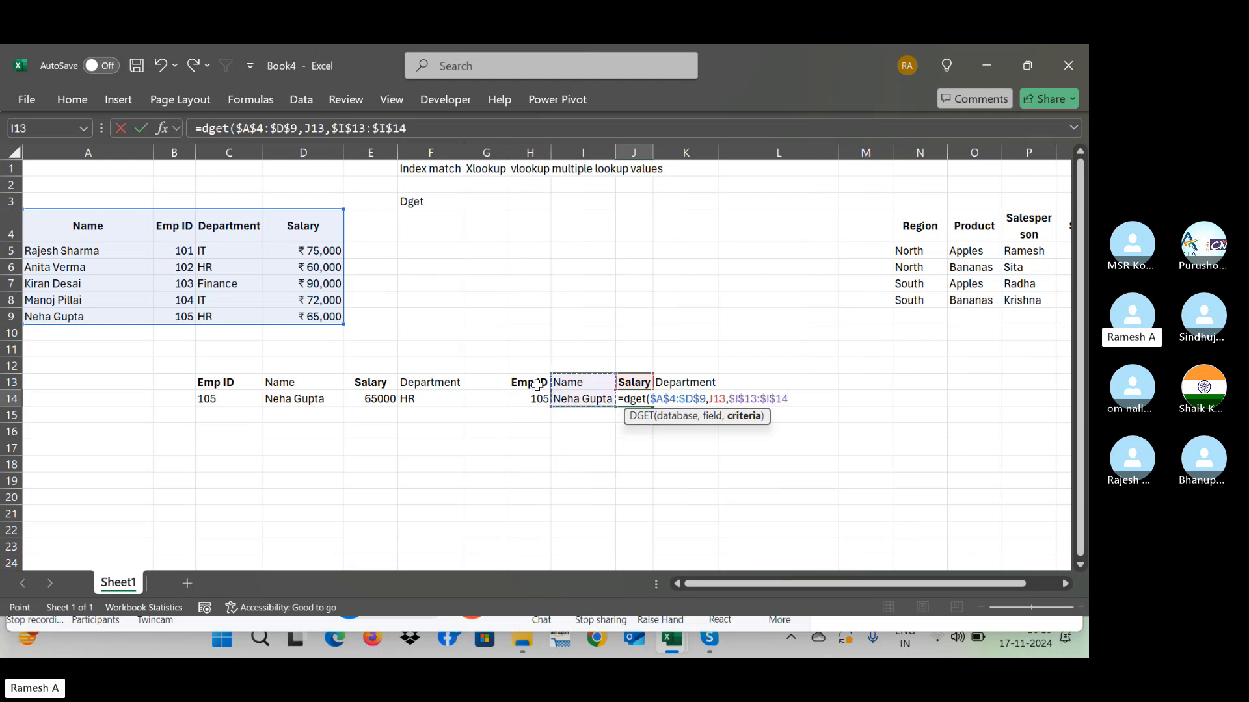
{"action": "type", "text": ")"}
{"action": "key", "text": "Return"}
{"action": "key", "text": "Up"}
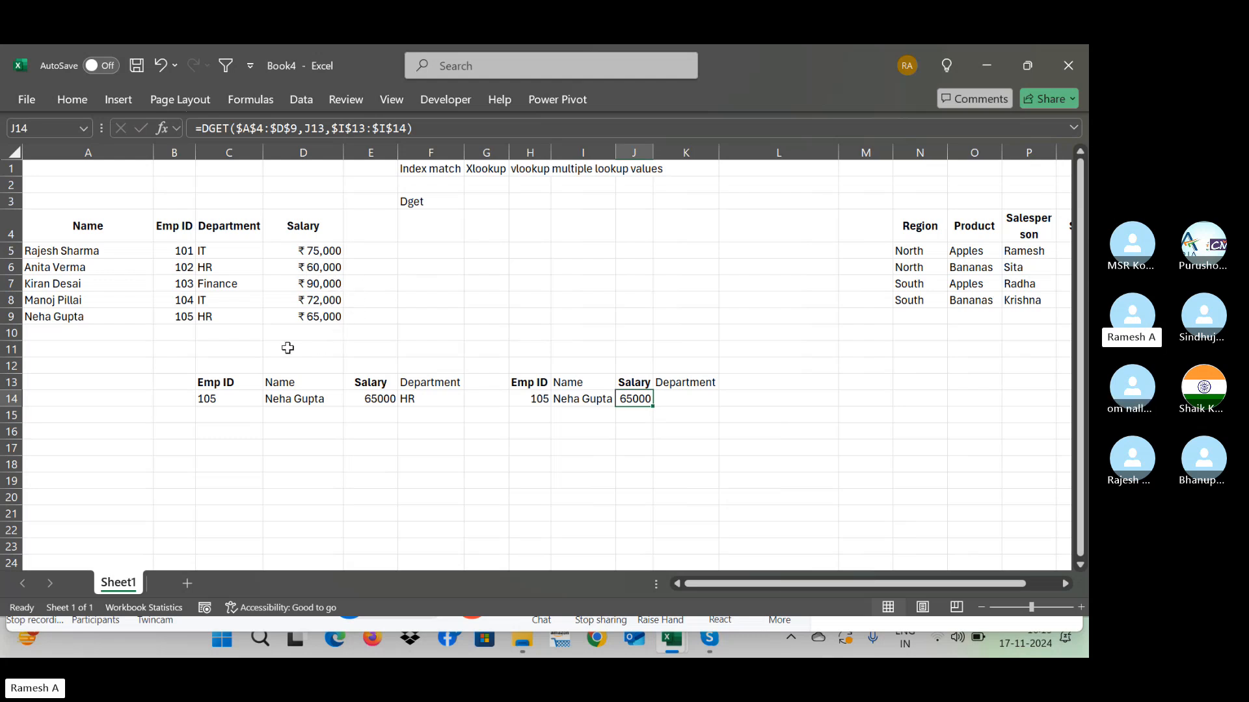
{"action": "left_click", "coordinate": [323, 316]}
Step: Start a DGET formula in K14 with the absolute employee table range $A$4:$D$9 as the database
{"action": "left_click", "coordinate": [689, 403]}
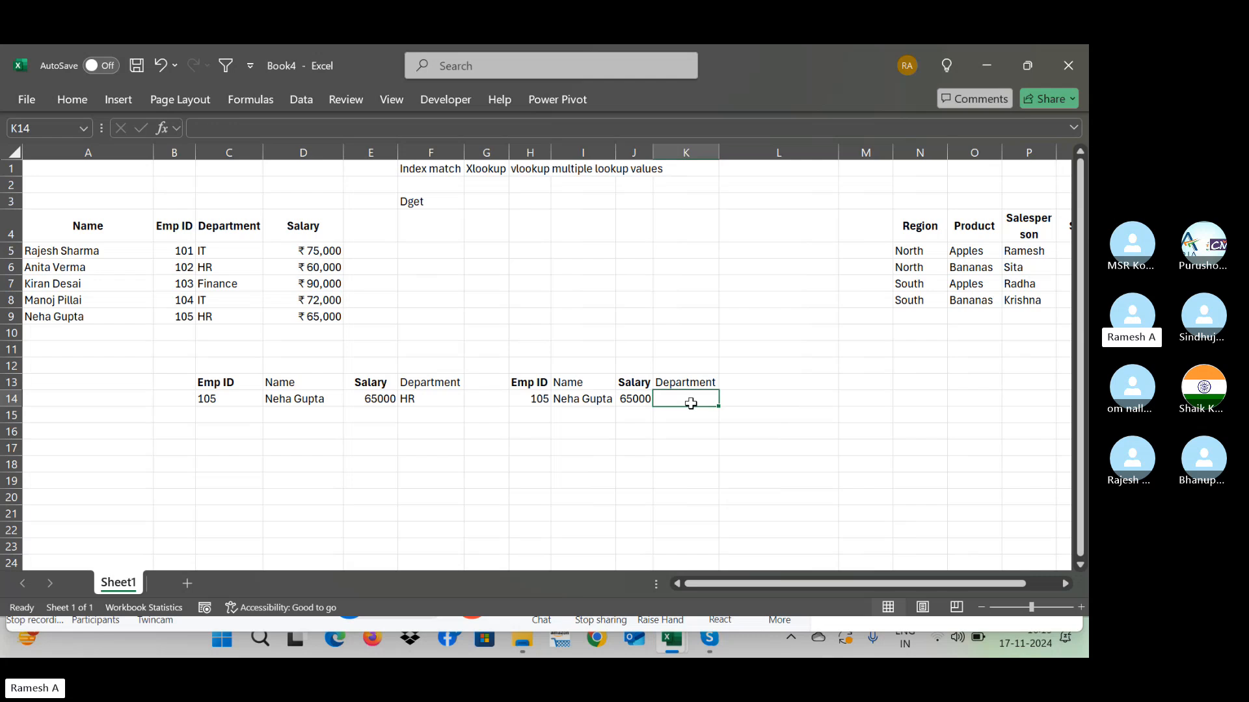
{"action": "type", "text": "=d"}
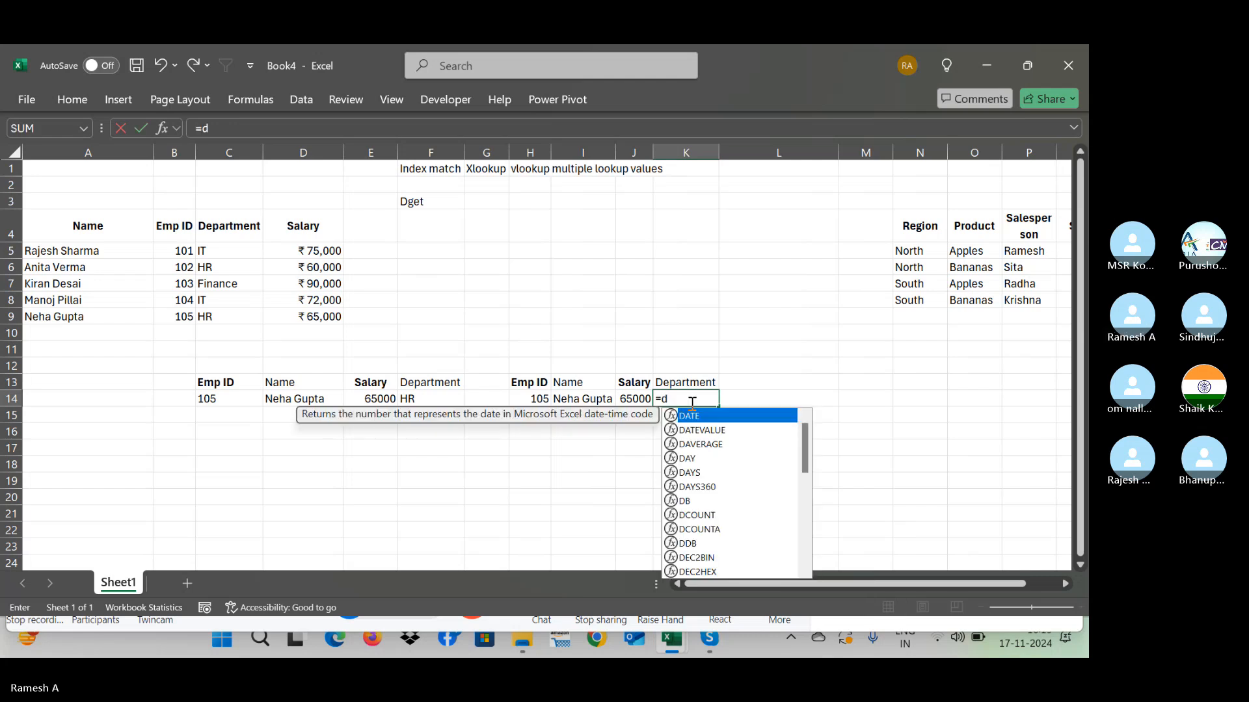
{"action": "type", "text": "get("}
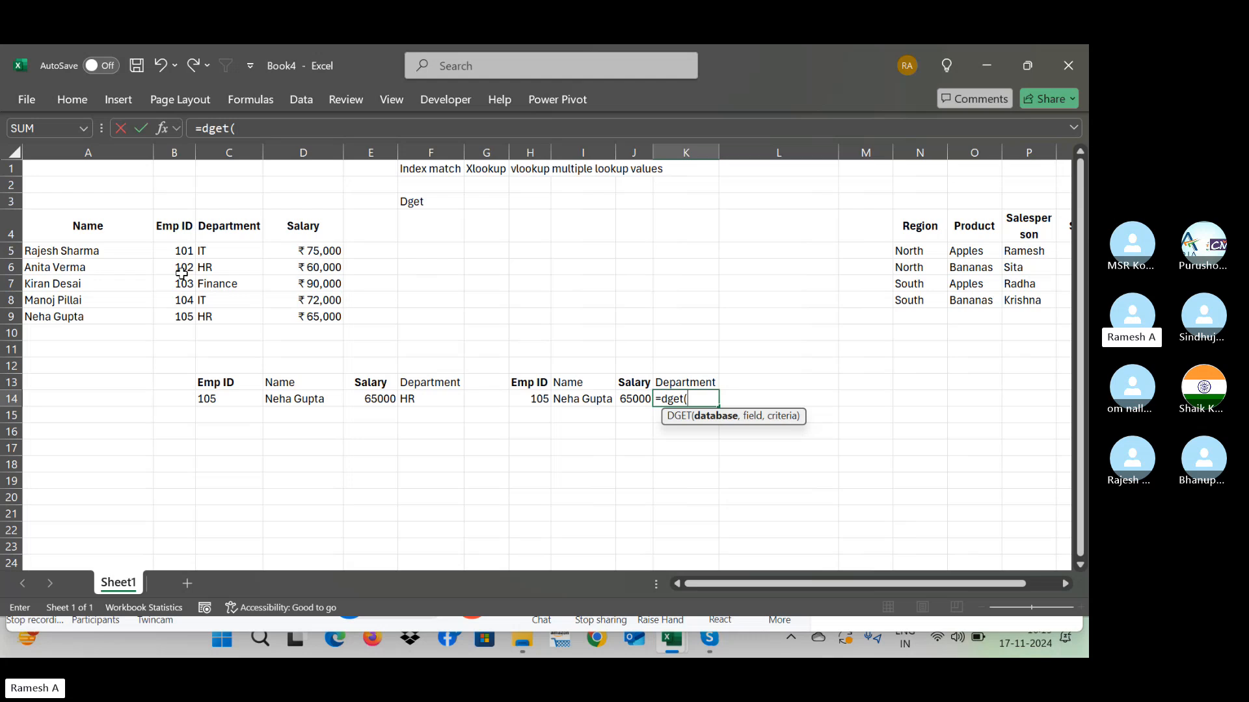
{"action": "left_click", "coordinate": [109, 233]}
{"action": "key", "text": "ctrl+shift+Right"}
{"action": "key", "text": "ctrl+shift+Down"}
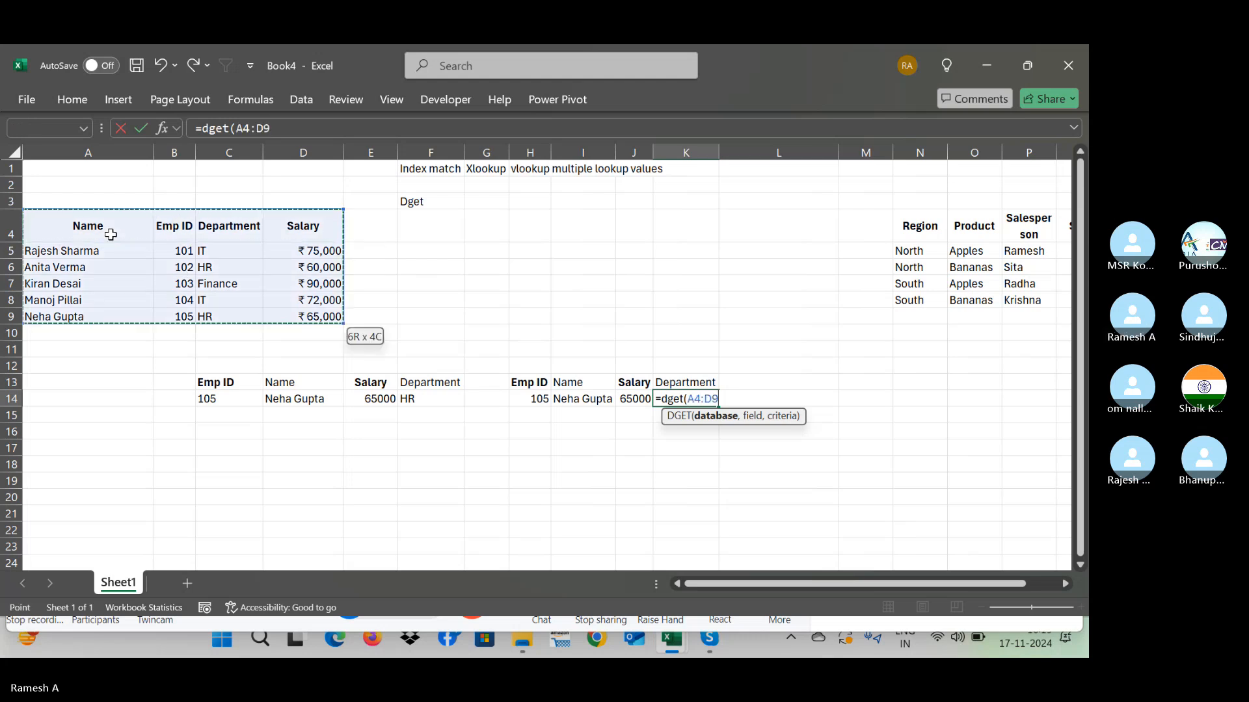
{"action": "key", "text": "F4"}
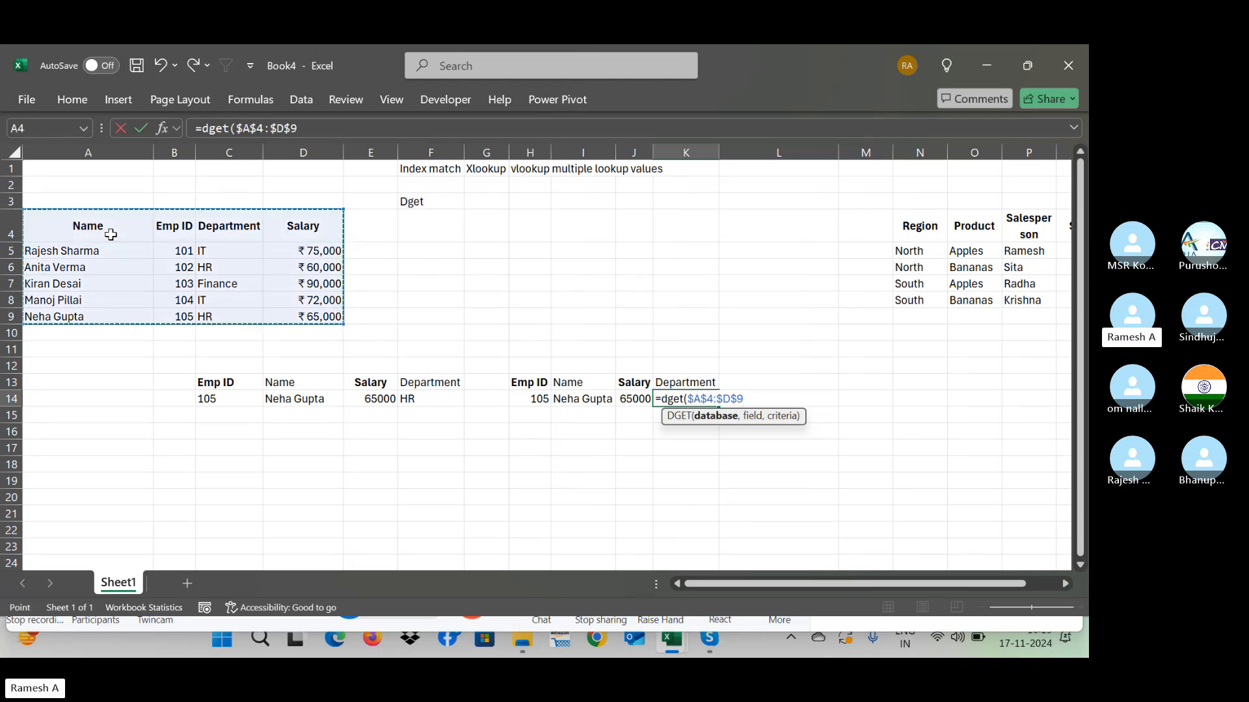
{"action": "type", "text": ","}
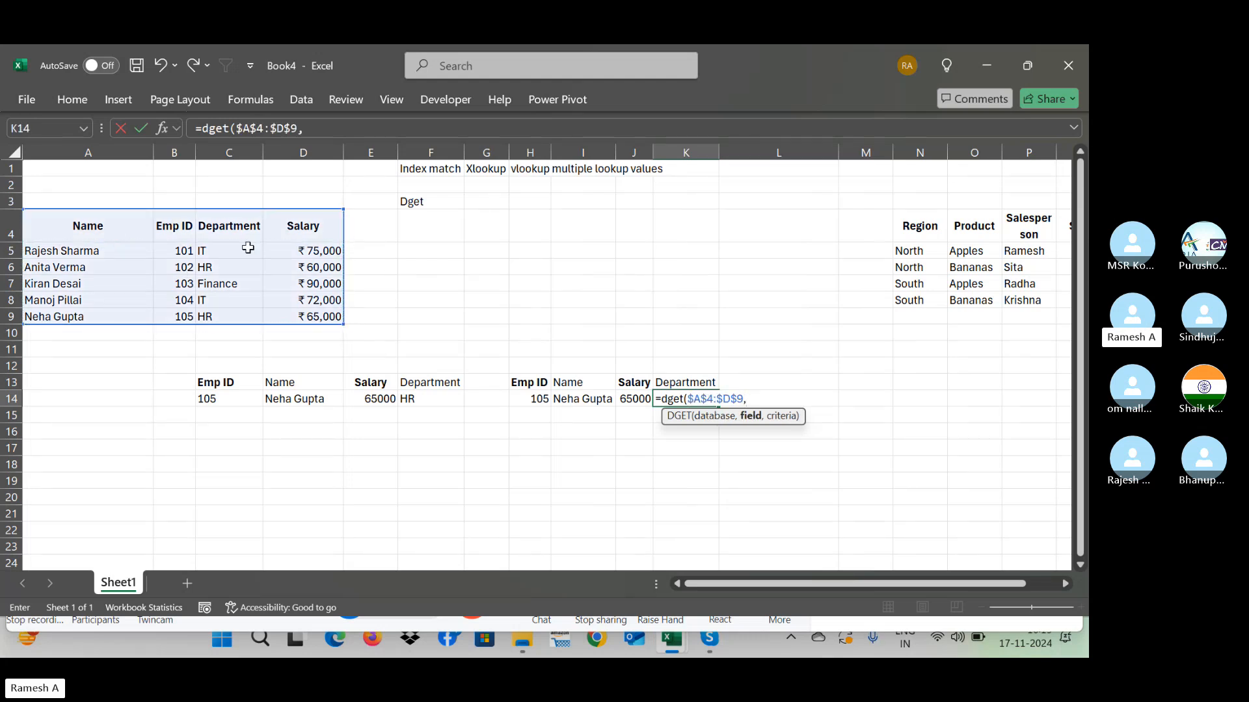
{"action": "left_click", "coordinate": [700, 380]}
{"action": "type", "text": ","}
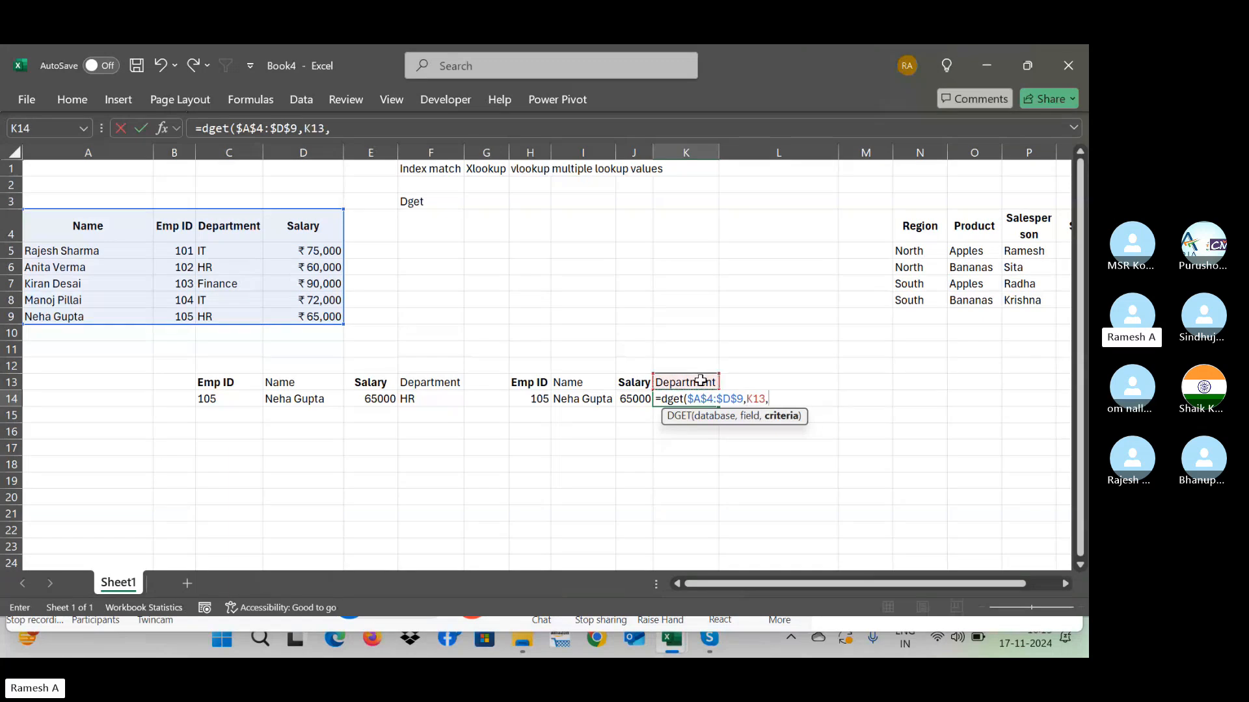
{"action": "key", "text": "BackSpace"}
{"action": "key", "text": "BackSpace"}
{"action": "key", "text": "BackSpace"}
{"action": "key", "text": "BackSpace"}
Step: Complete the K14 DGET formula with the text "Department" as the field and $H$13:$H$14 as the criteria
{"action": "type", "text": "\"Departm"}
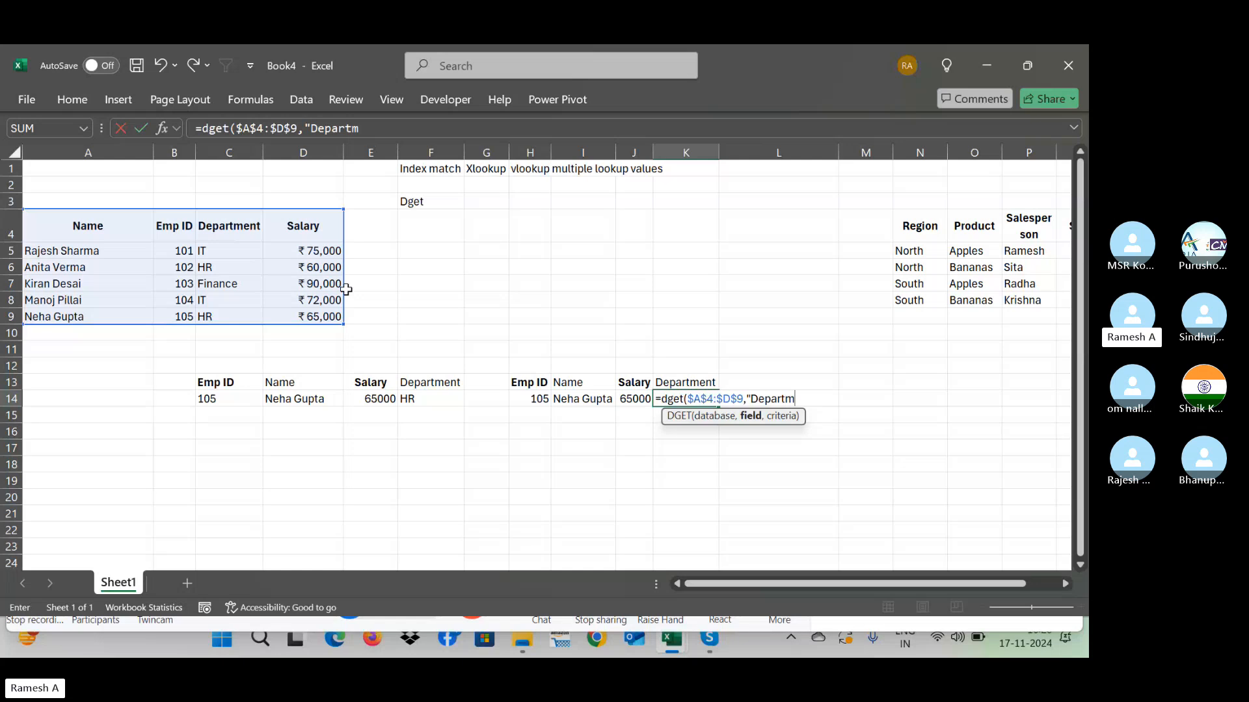
{"action": "type", "text": "ent\","}
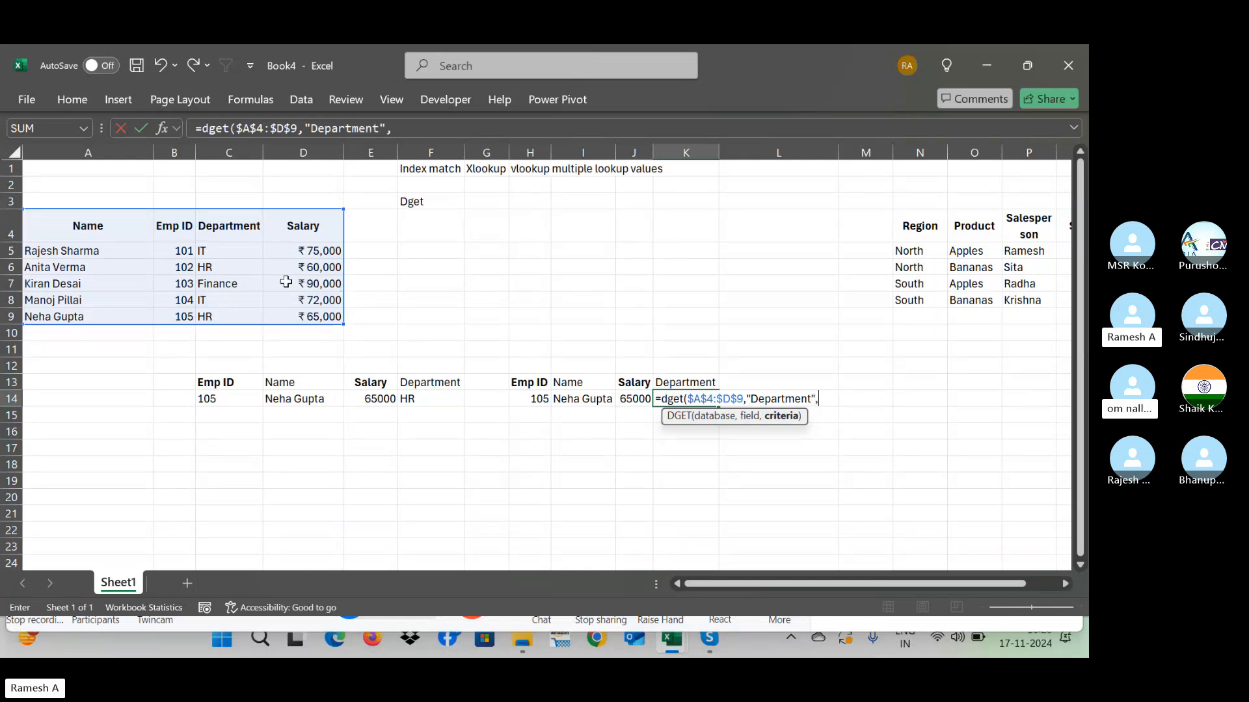
{"action": "left_click", "coordinate": [528, 383]}
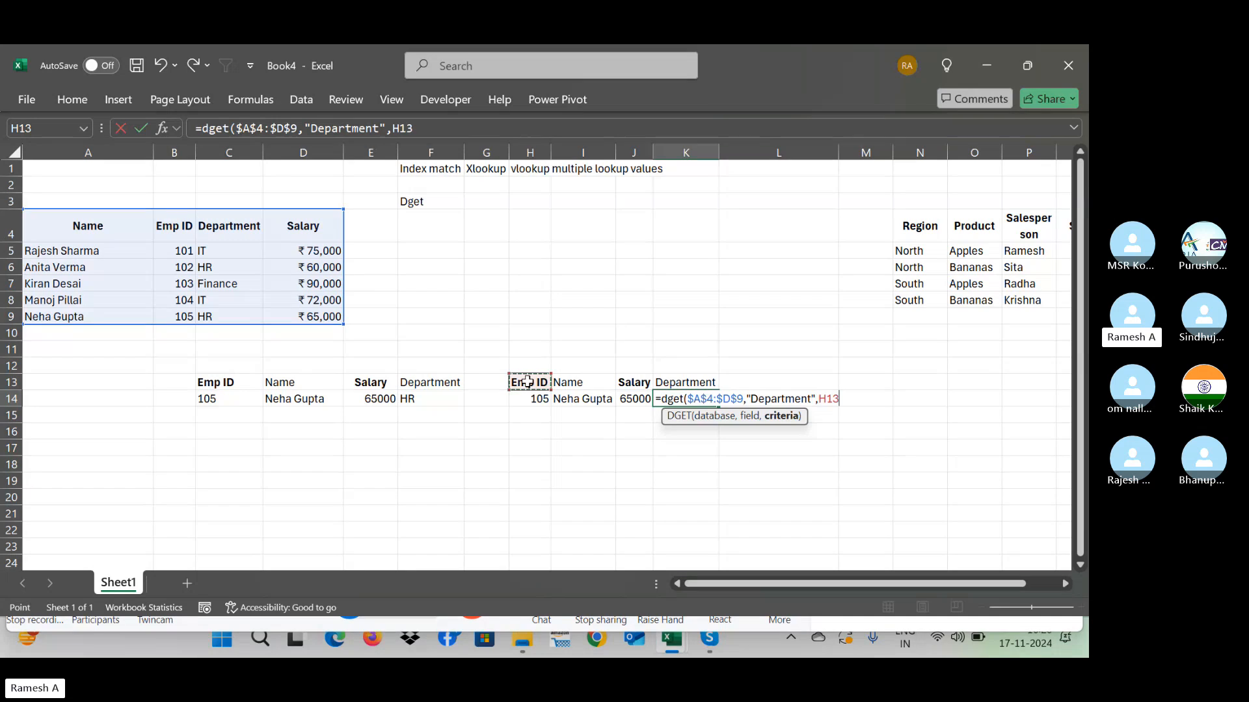
{"action": "key", "text": "shift+Down"}
{"action": "key", "text": "F4"}
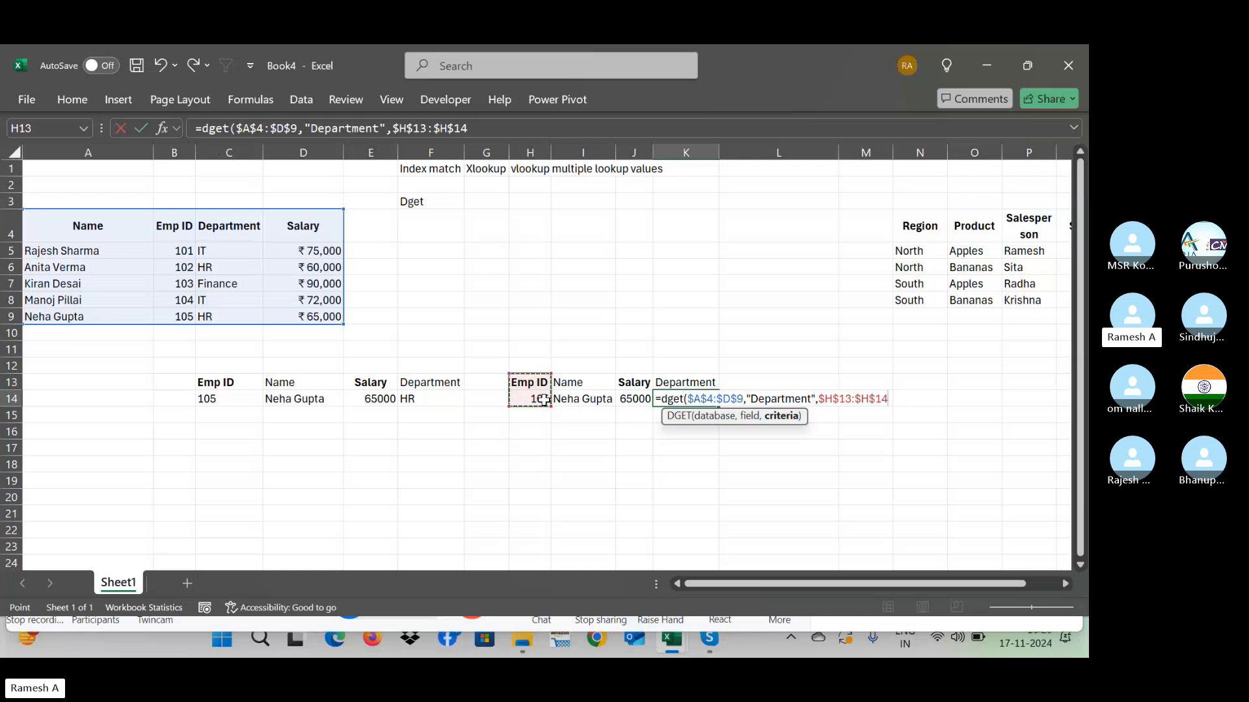
{"action": "key", "text": "ctrl+Return"}
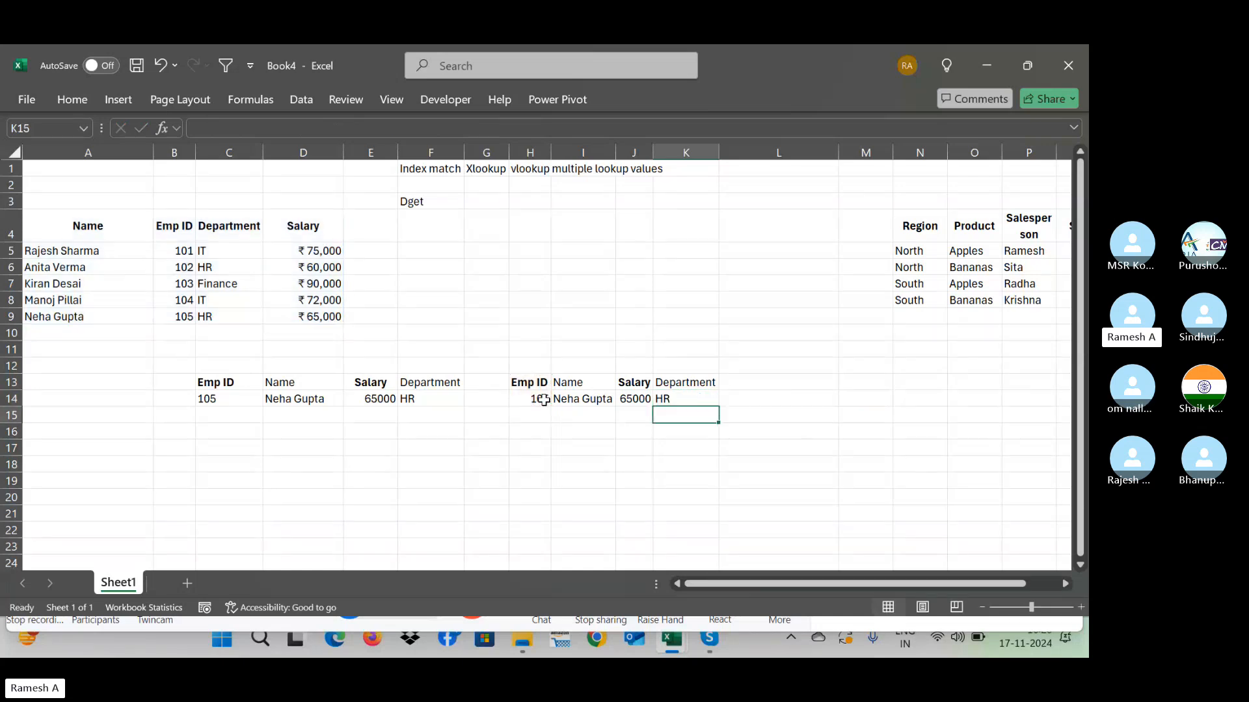
{"action": "key", "text": "Left"}
{"action": "key", "text": "Left"}
{"action": "key", "text": "Left"}
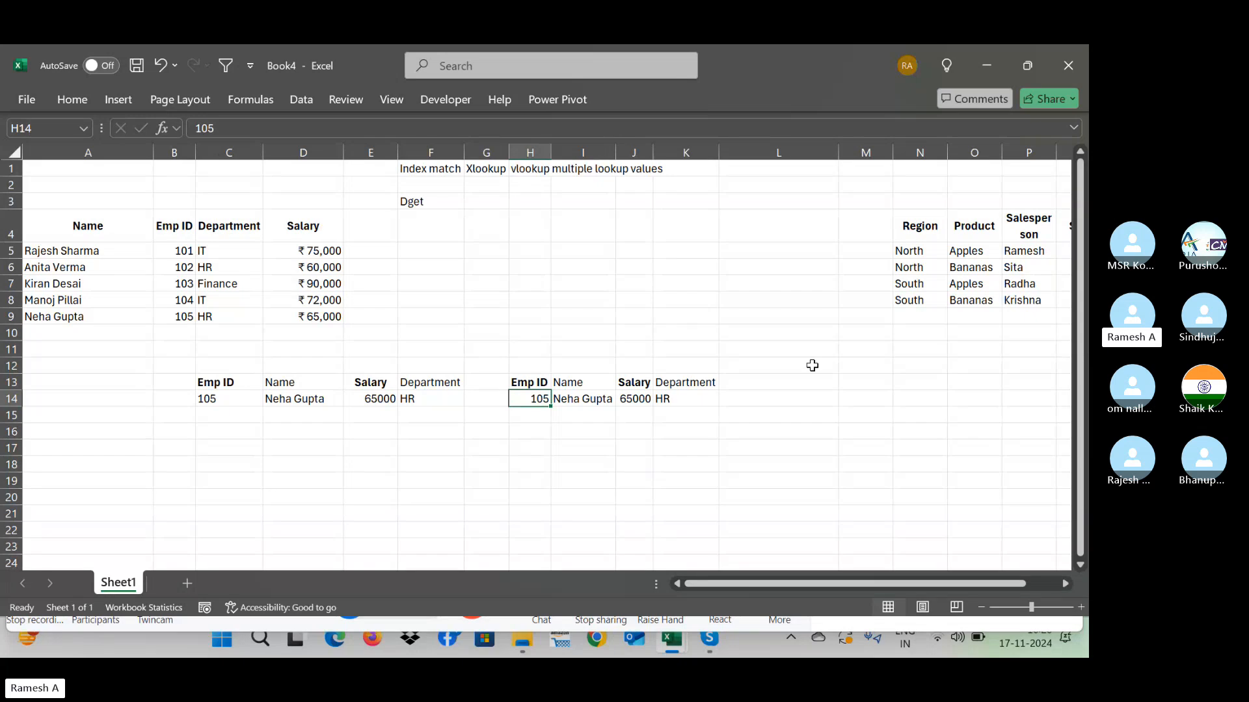
Step: Label the second lookup table with the heading Dget in I10
{"action": "left_click", "coordinate": [583, 333]}
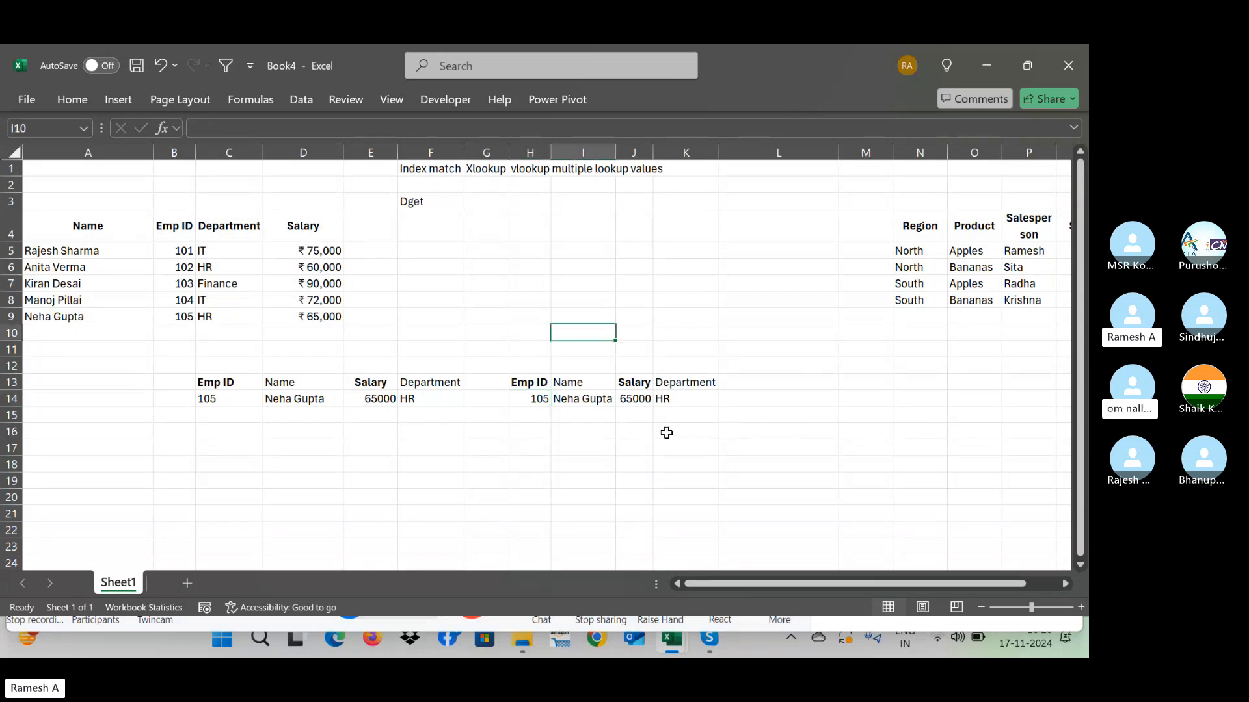
{"action": "type", "text": "Dget"}
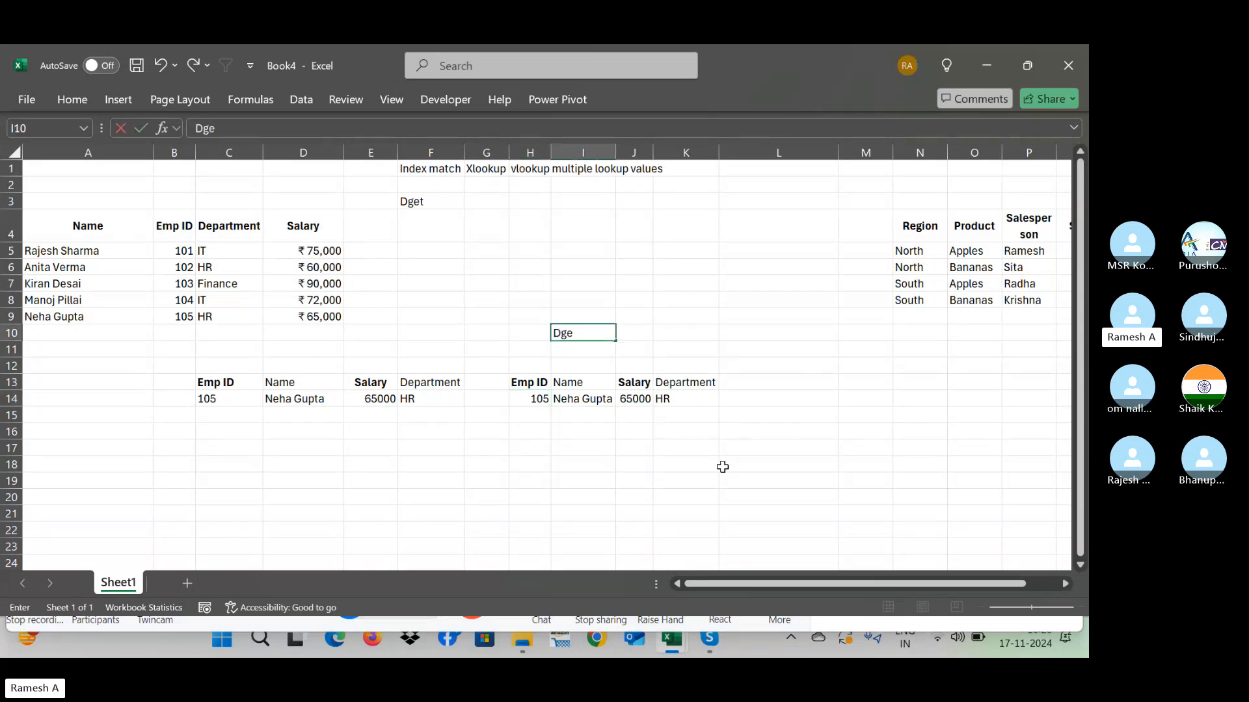
{"action": "key", "text": "Up"}
Step: Enter the note Vlookup in I3 and Left in I4
{"action": "key", "text": "Up"}
{"action": "key", "text": "Up"}
{"action": "key", "text": "Up"}
{"action": "key", "text": "Up"}
{"action": "key", "text": "Up"}
{"action": "key", "text": "Up"}
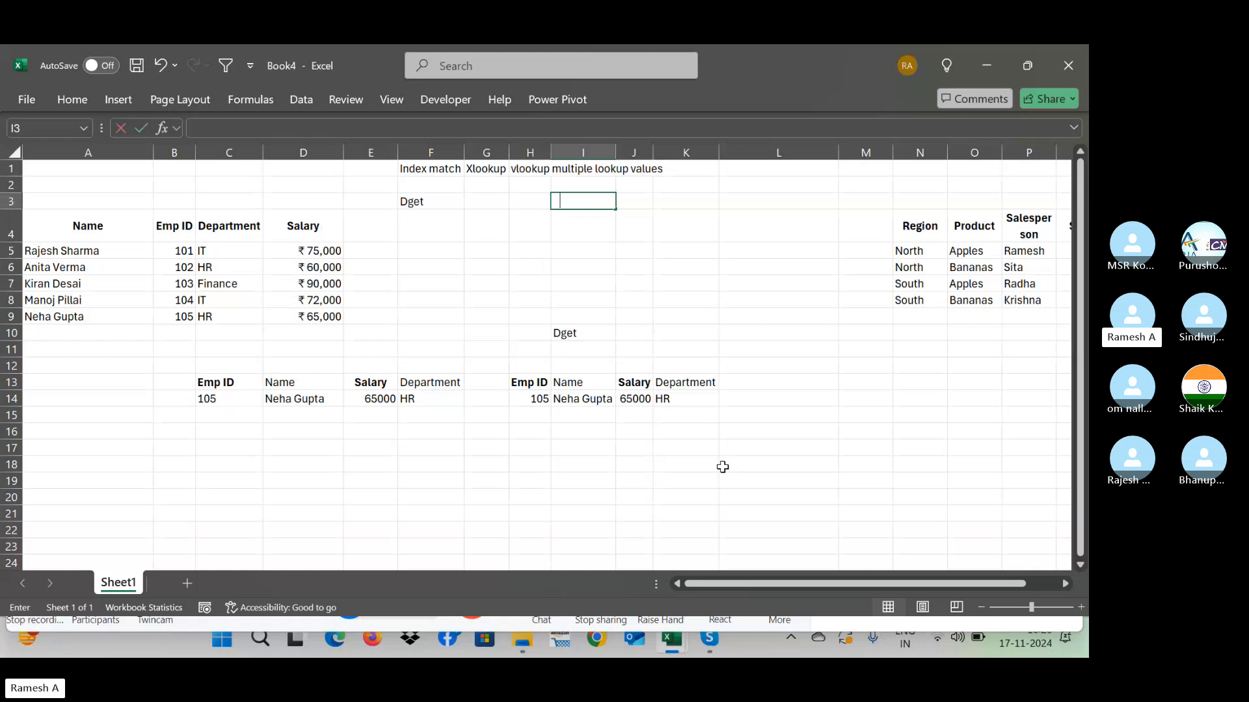
{"action": "type", "text": "Vlookup"}
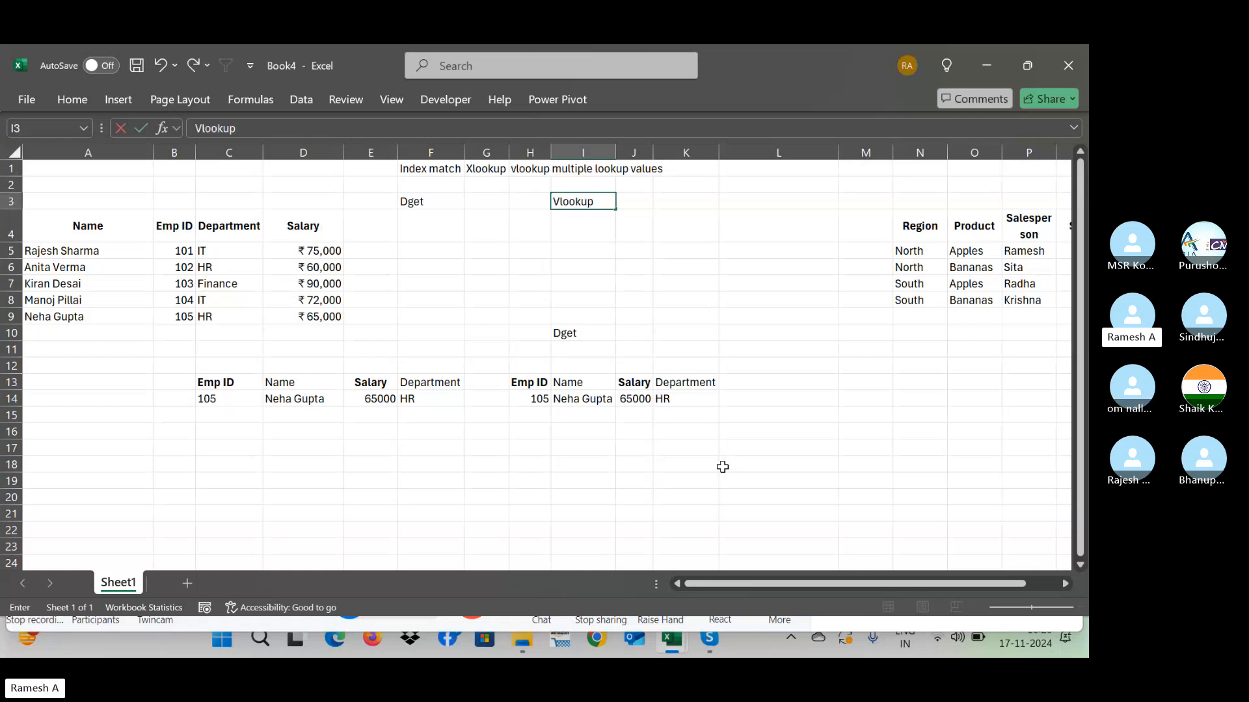
{"action": "key", "text": "Return"}
{"action": "type", "text": "Left"}
{"action": "key", "text": "ctrl+Return"}
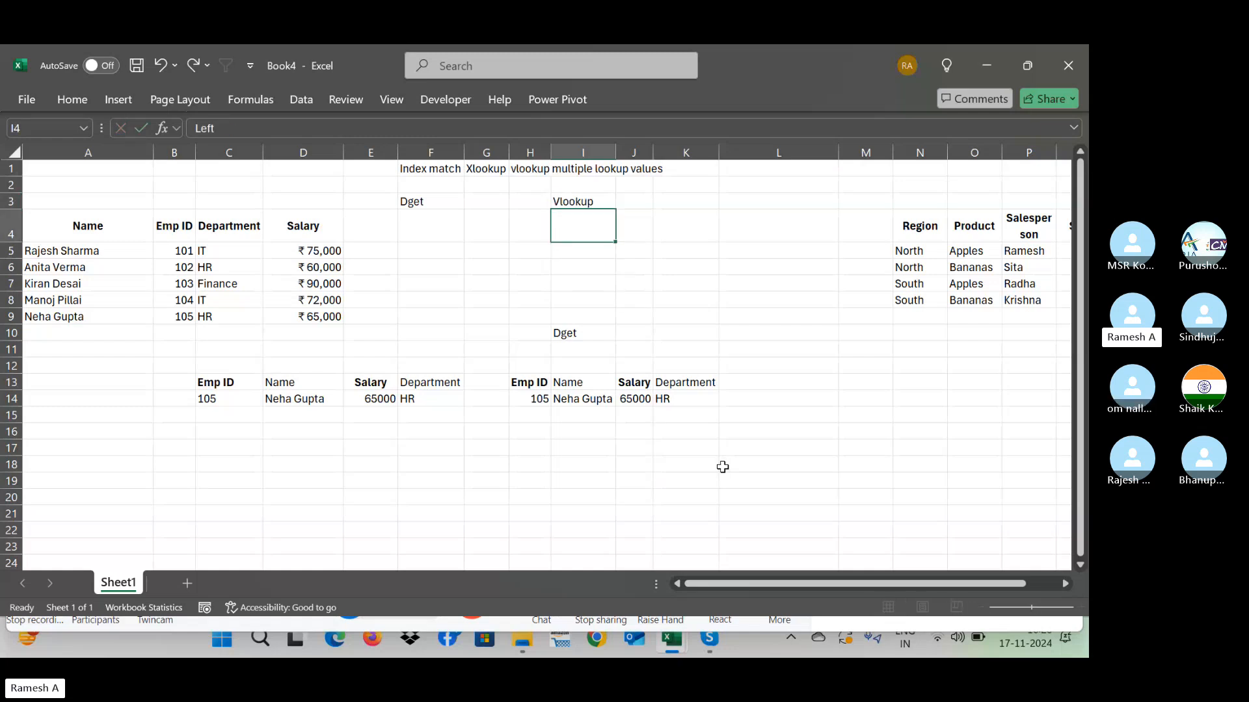
Step: Label the first lookup table with the heading Index match in D11
{"action": "key", "text": "Return"}
{"action": "key", "text": "Return"}
{"action": "key", "text": "Down"}
{"action": "key", "text": "Down"}
{"action": "key", "text": "Down"}
{"action": "key", "text": "Down"}
{"action": "key", "text": "Left"}
{"action": "key", "text": "Left"}
{"action": "key", "text": "Left"}
{"action": "key", "text": "Left"}
{"action": "key", "text": "Left"}
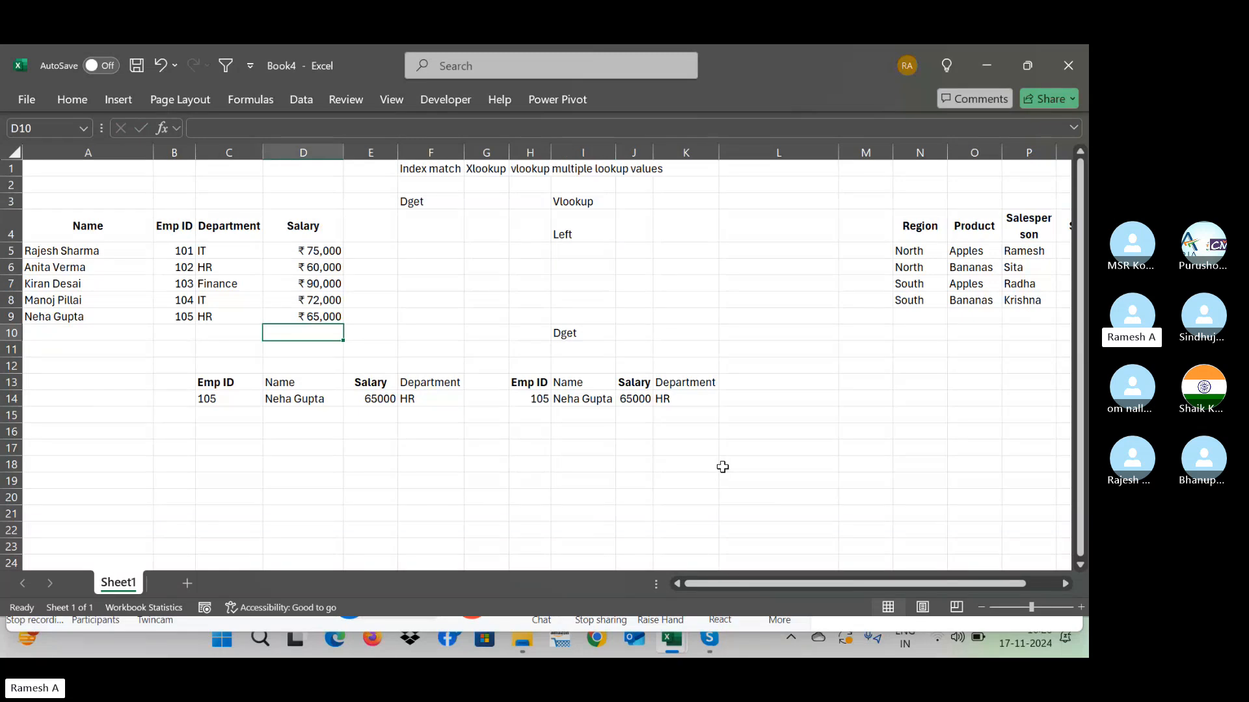
{"action": "key", "text": "Down"}
{"action": "type", "text": "Index"}
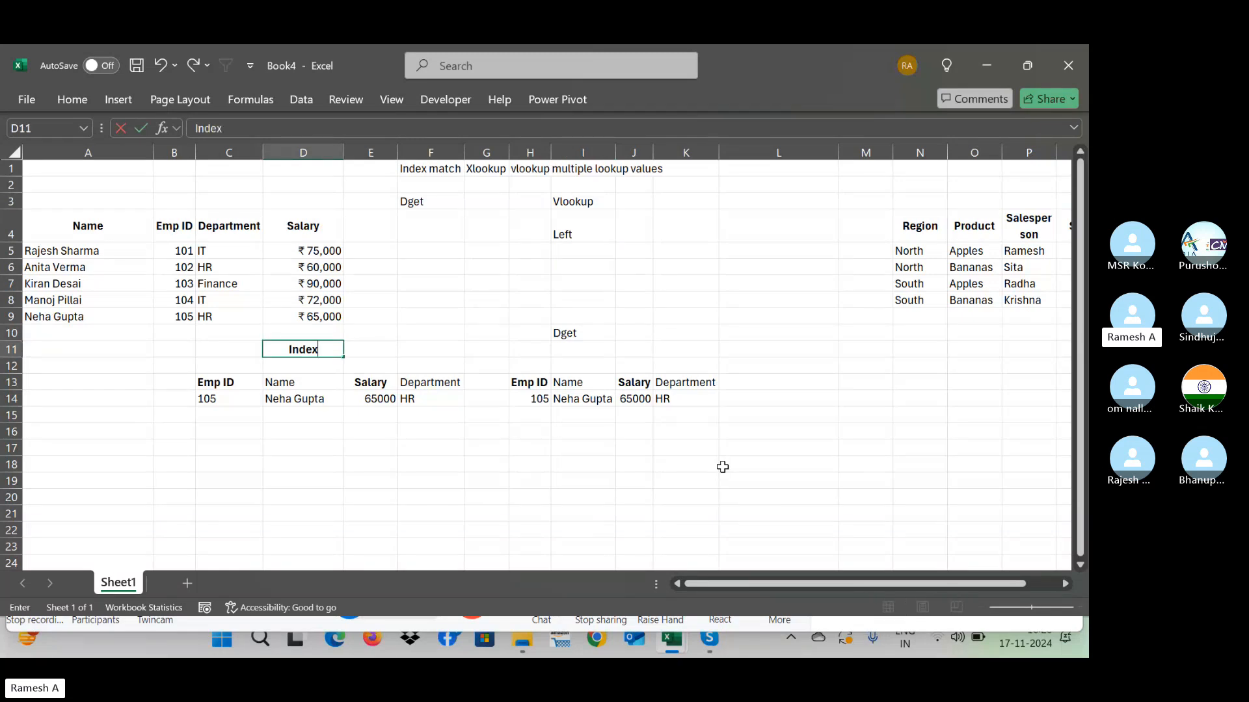
{"action": "type", "text": " match"}
{"action": "key", "text": "Return"}
{"action": "key", "text": "Left"}
Step: Compare the Index match row C14:F14 with the Dget row, inspecting the criteria in H14 and the formula in I14
{"action": "left_click_drag", "start_coordinate": [214, 398], "coordinate": [429, 398]}
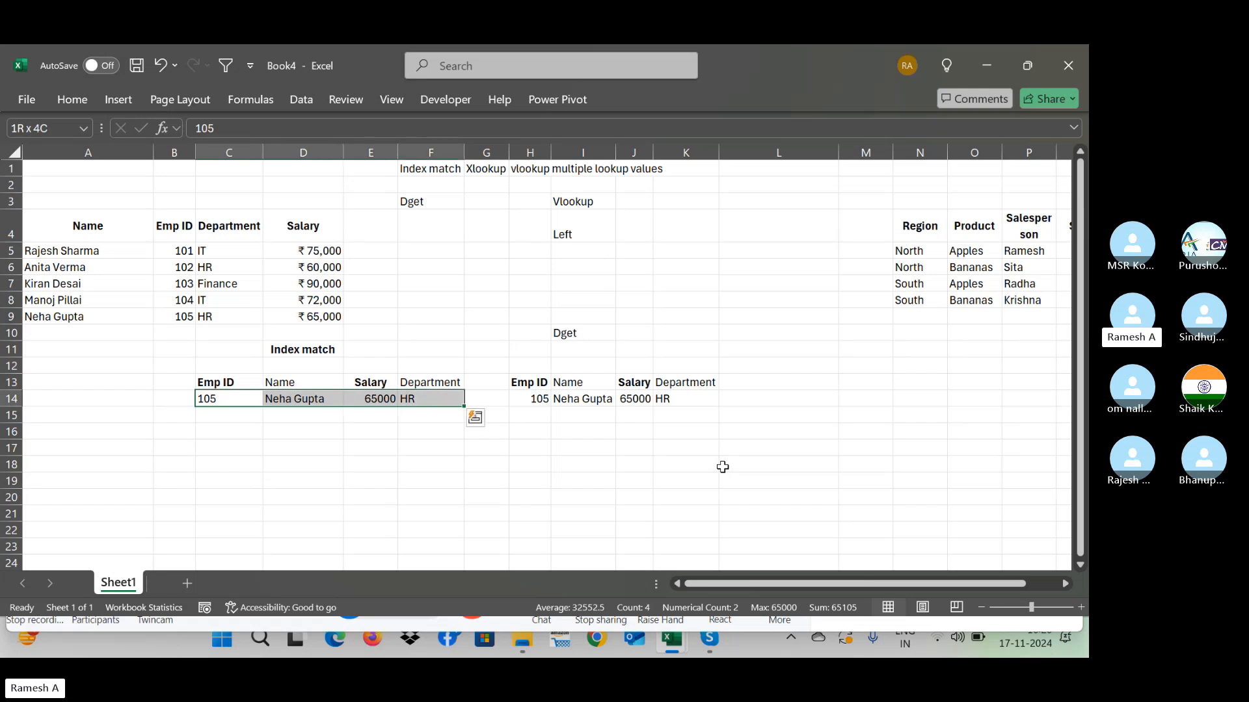
{"action": "left_click", "coordinate": [575, 350]}
{"action": "key", "text": "Down"}
{"action": "key", "text": "Down"}
{"action": "key", "text": "Down"}
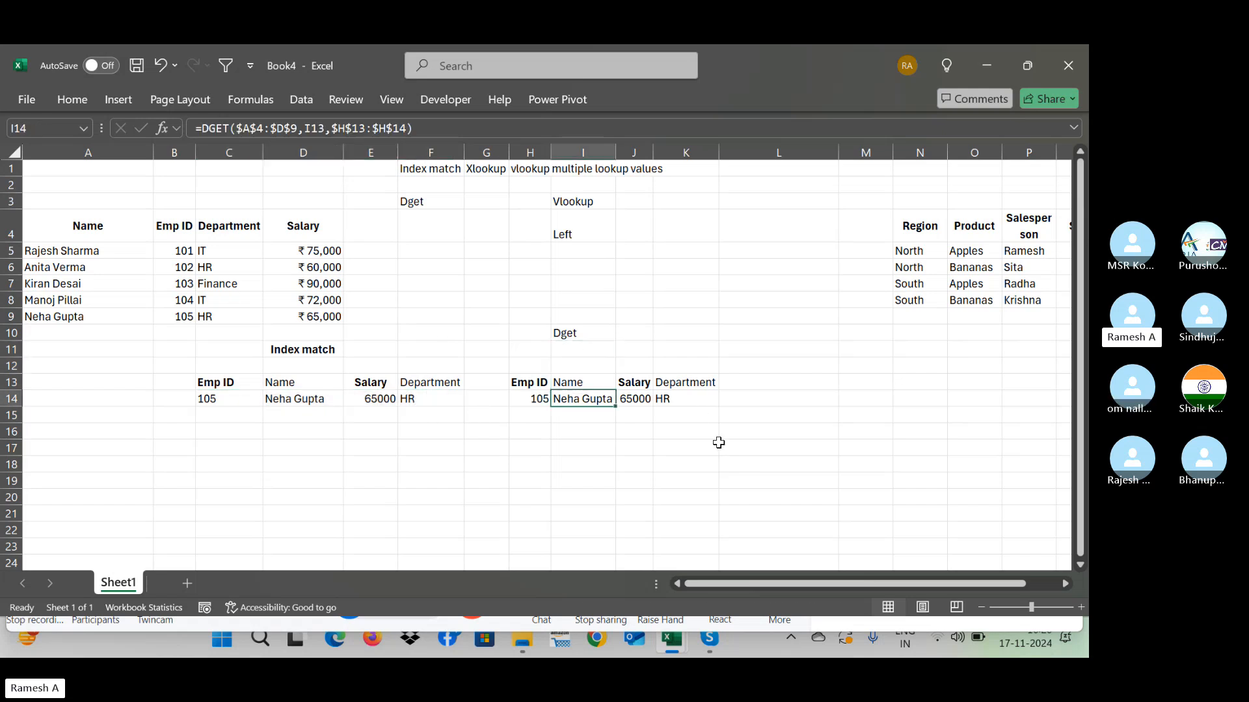
{"action": "key", "text": "Left"}
{"action": "key", "text": "Right"}
{"action": "key", "text": "Left"}
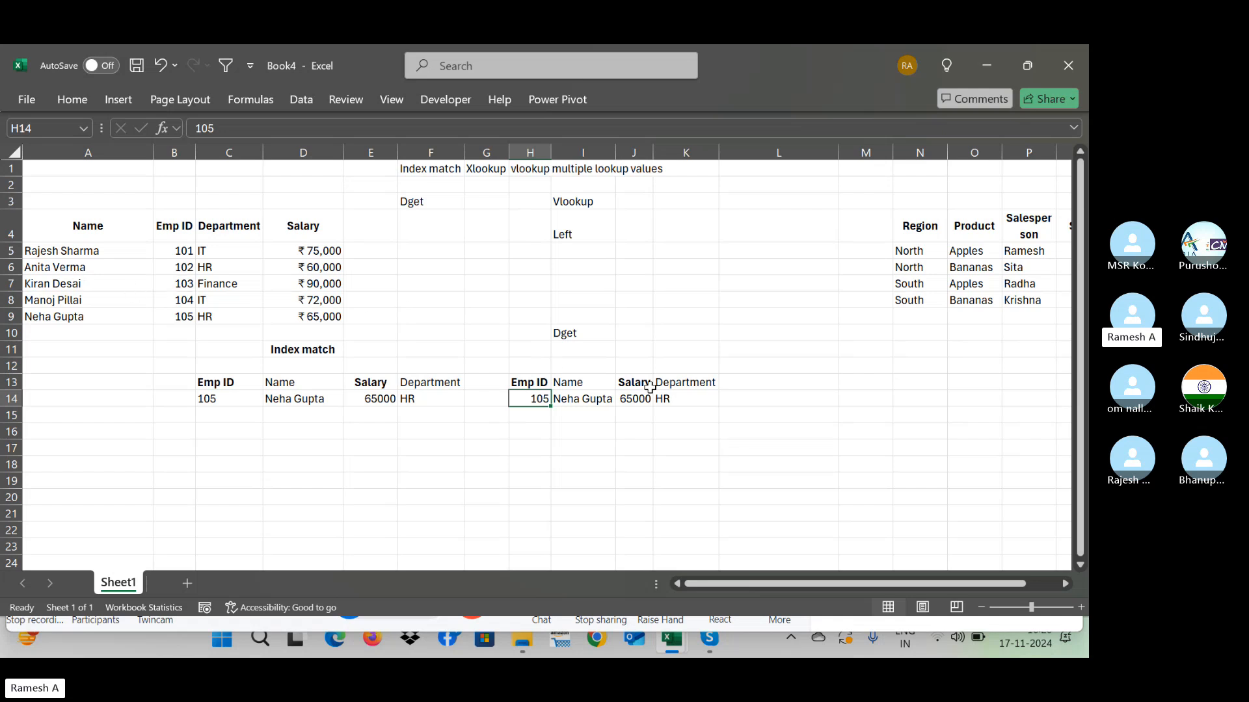
{"action": "left_click", "coordinate": [634, 352]}
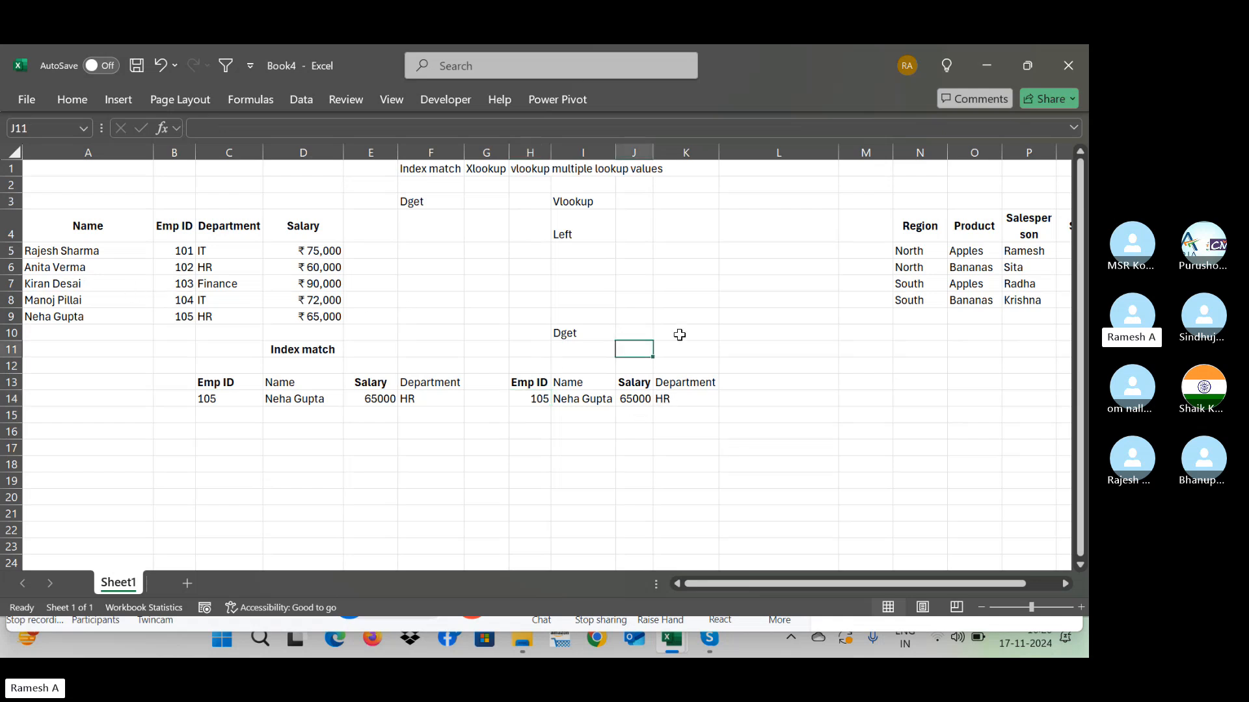
{"action": "left_click", "coordinate": [624, 464]}
{"action": "left_click", "coordinate": [277, 416]}
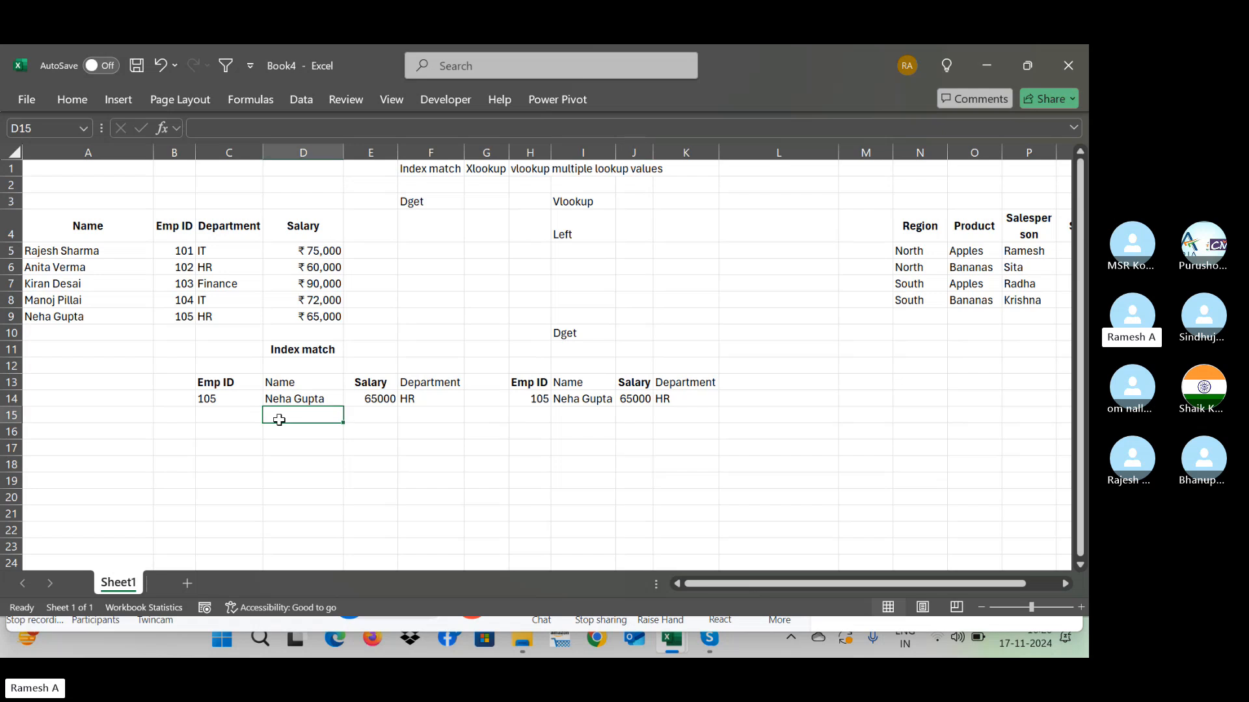
{"action": "left_click", "coordinate": [236, 414]}
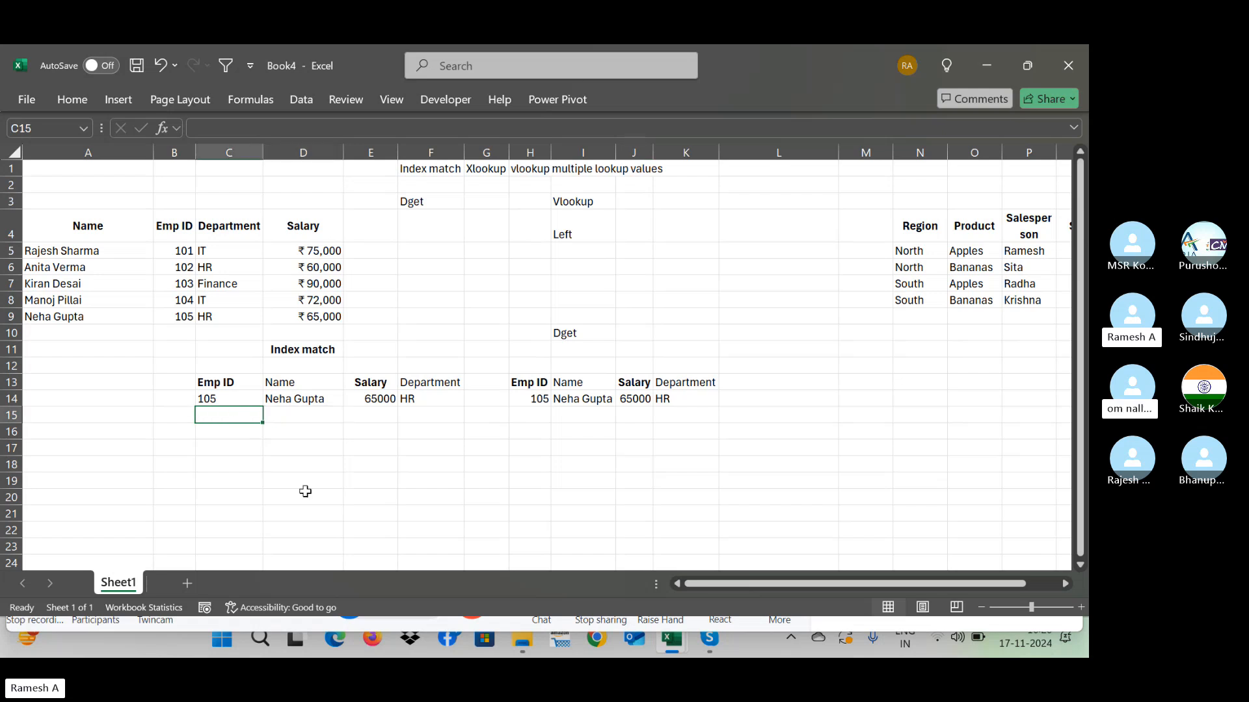
{"action": "type", "text": "12"}
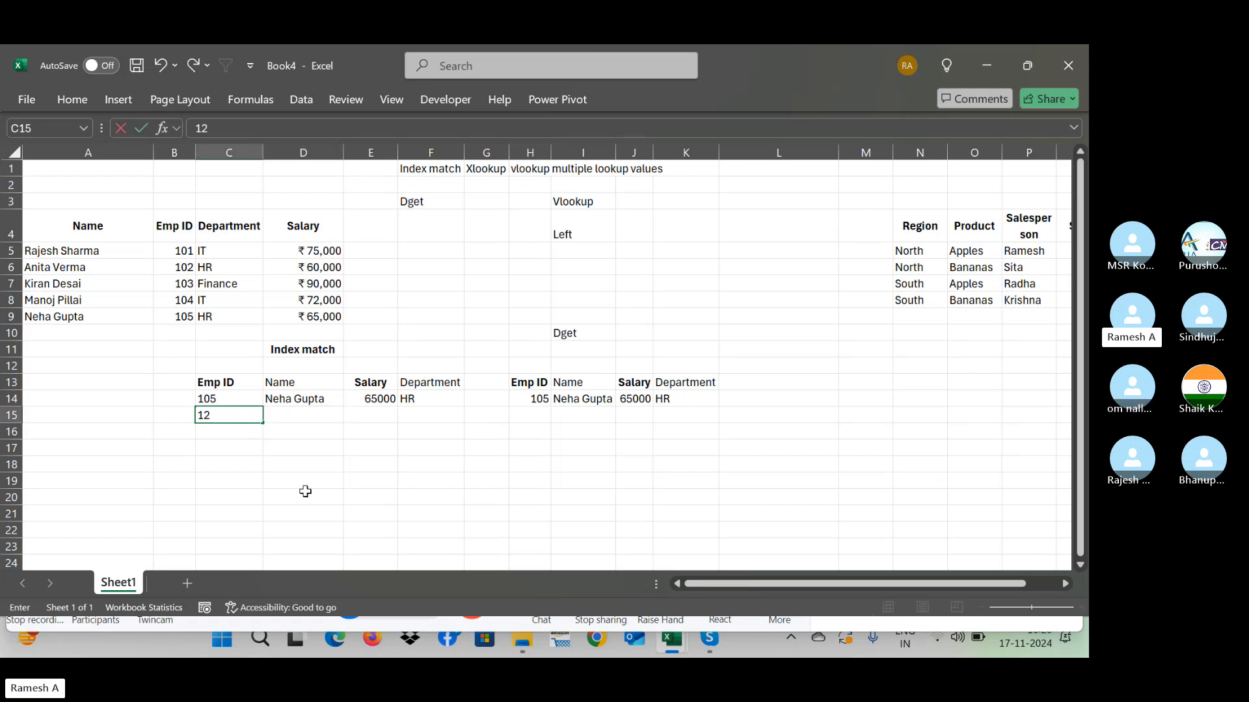
{"action": "key", "text": "Return"}
{"action": "key", "text": "Up"}
{"action": "key", "text": "Up"}
{"action": "key", "text": "Right"}
{"action": "key", "text": "Down"}
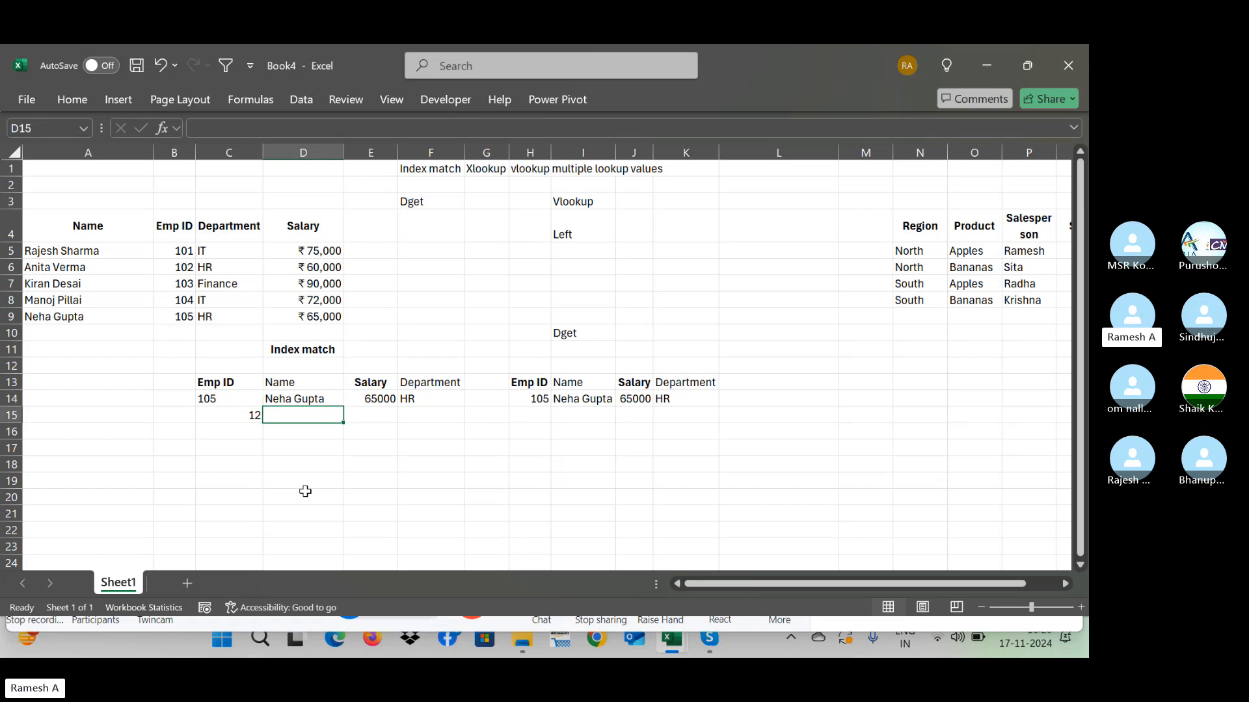
Step: Enter Emp ID 102 in C15 and fill the INDEX/MATCH formulas from D14:F14 down to row 15
{"action": "key", "text": "Left"}
{"action": "type", "text": "102"}
{"action": "key", "text": "Right"}
{"action": "key", "text": "Up"}
{"action": "key", "text": "shift+Down"}
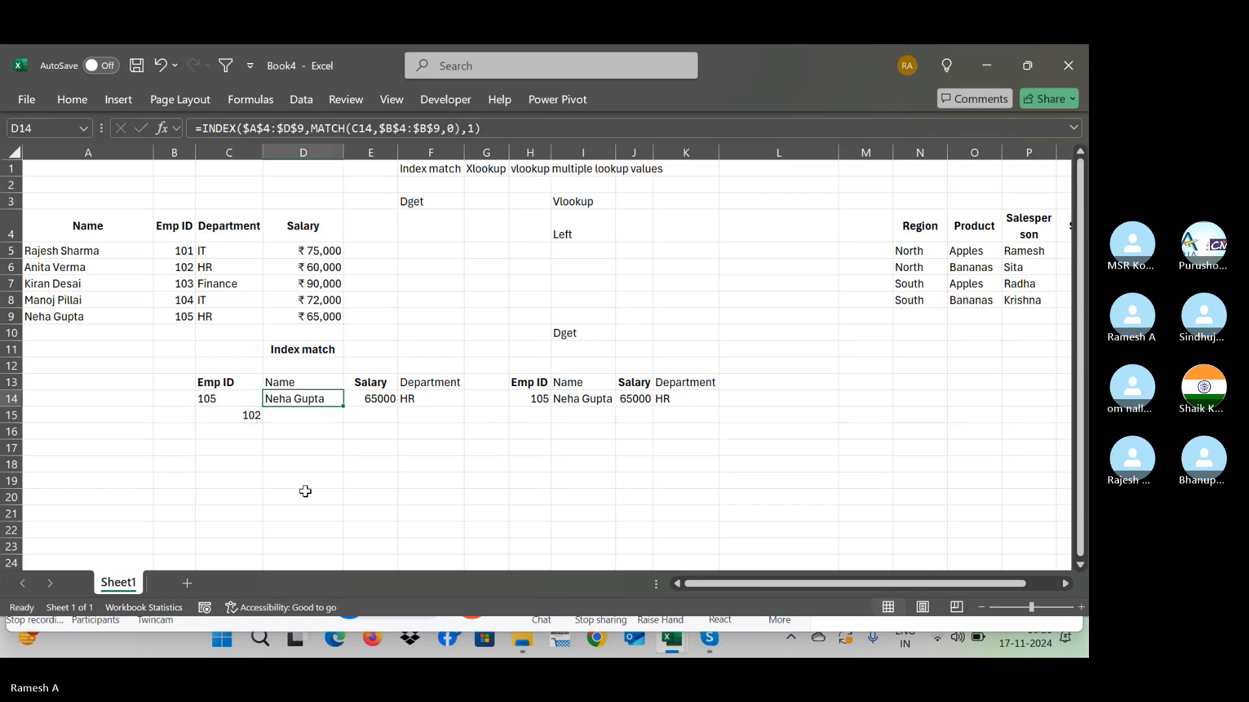
{"action": "key", "text": "shift+Right"}
{"action": "key", "text": "shift+Right"}
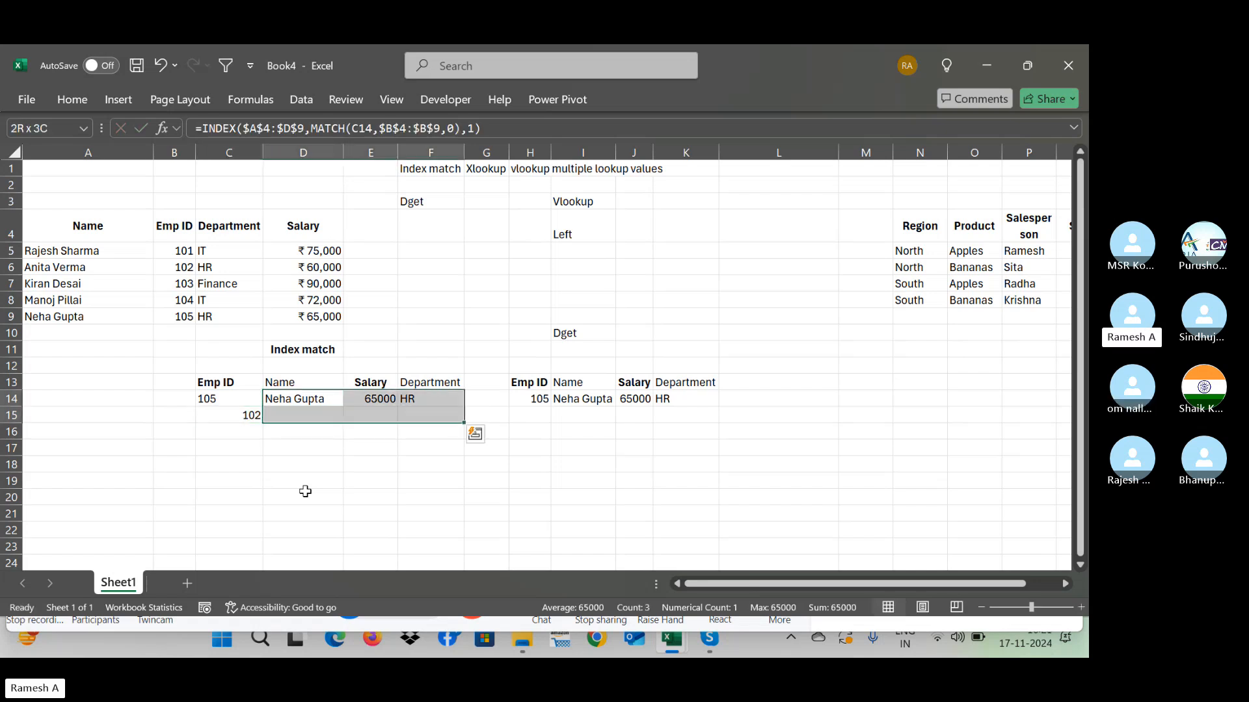
{"action": "type", "text": "d"}
{"action": "key", "text": "Escape"}
{"action": "key", "text": "ctrl+d"}
{"action": "key", "text": "Down"}
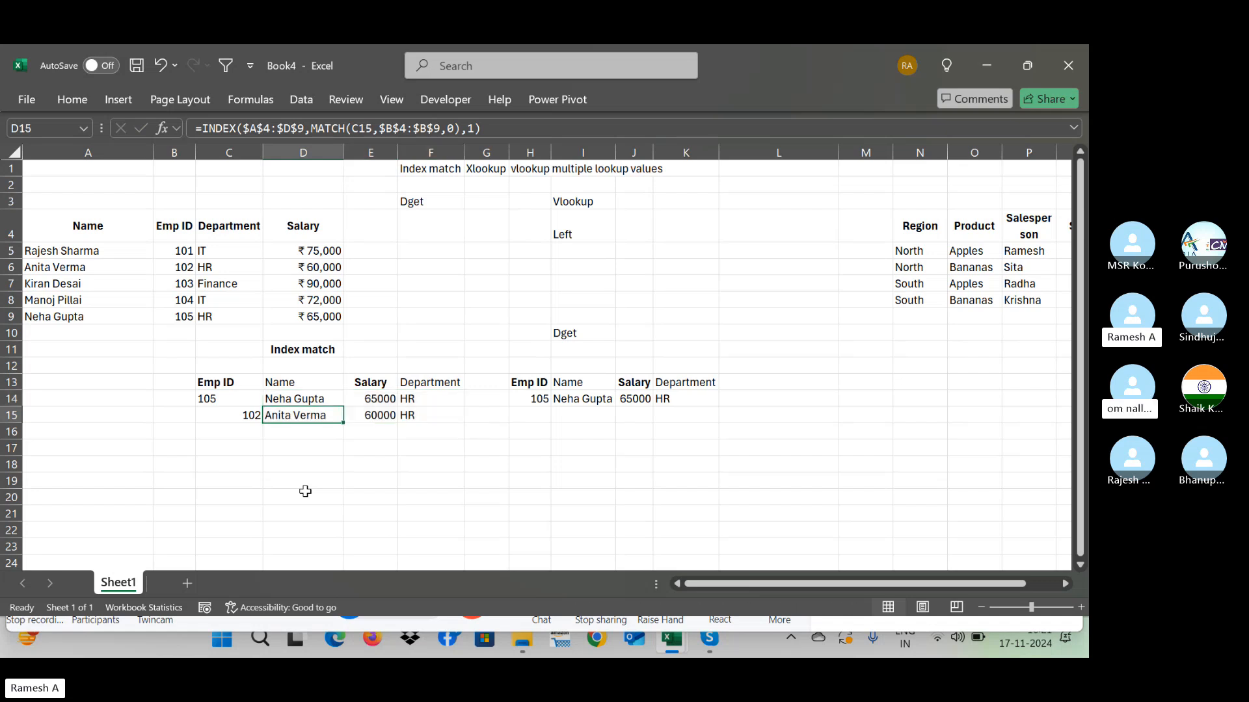
{"action": "key", "text": "Left"}
{"action": "key", "text": "Right"}
{"action": "key", "text": "Right"}
{"action": "key", "text": "Left"}
{"action": "key", "text": "Left"}
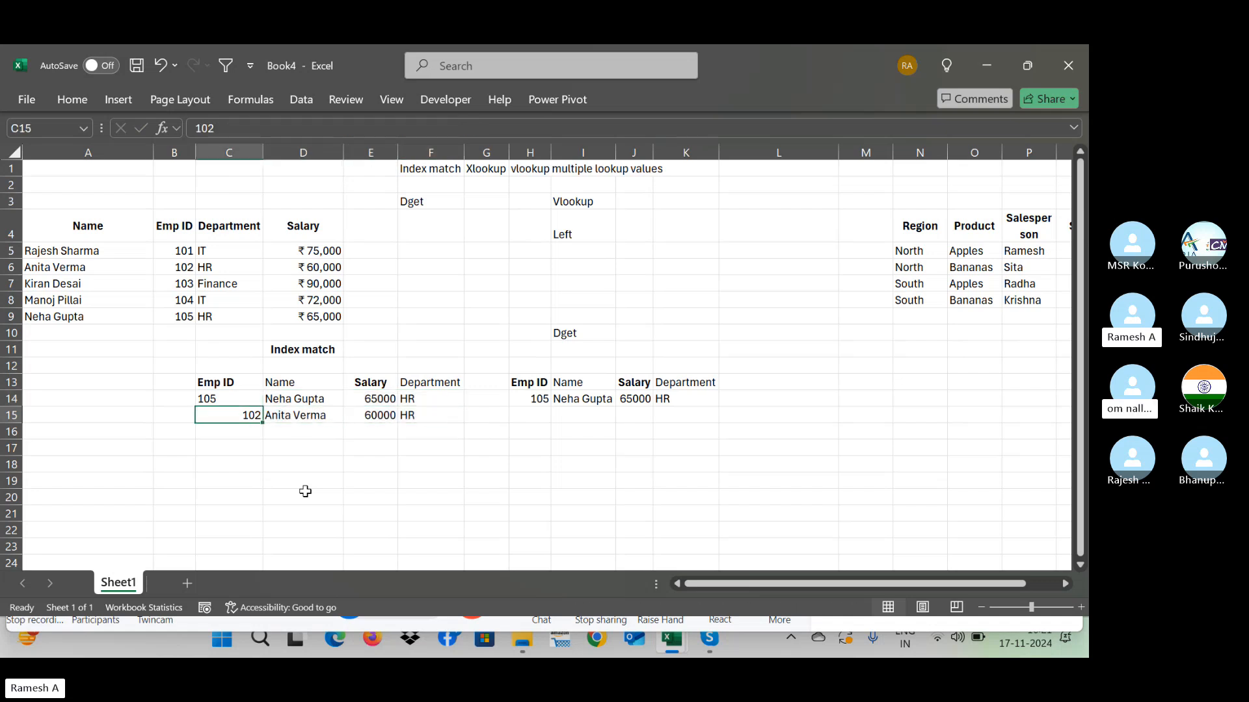
{"action": "key", "text": "Down"}
{"action": "key", "text": "Down"}
{"action": "key", "text": "Up"}
{"action": "key", "text": "Up"}
{"action": "key", "text": "shift+Down"}
{"action": "key", "text": "shift+Down"}
{"action": "key", "text": "shift+Down"}
{"action": "key", "text": "shift+Down"}
{"action": "key", "text": "shift+Down"}
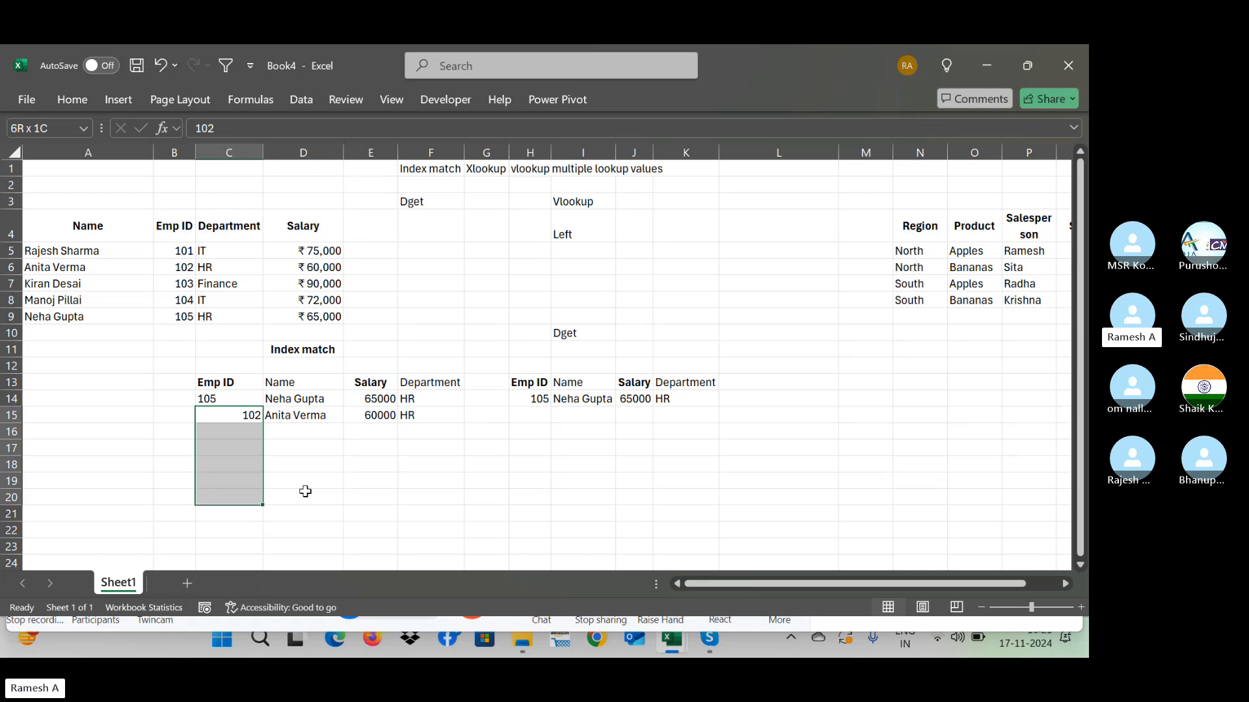
Step: Enter Emp ID 103 in C16
{"action": "key", "text": "Down"}
{"action": "type", "text": "3"}
{"action": "key", "text": "Right"}
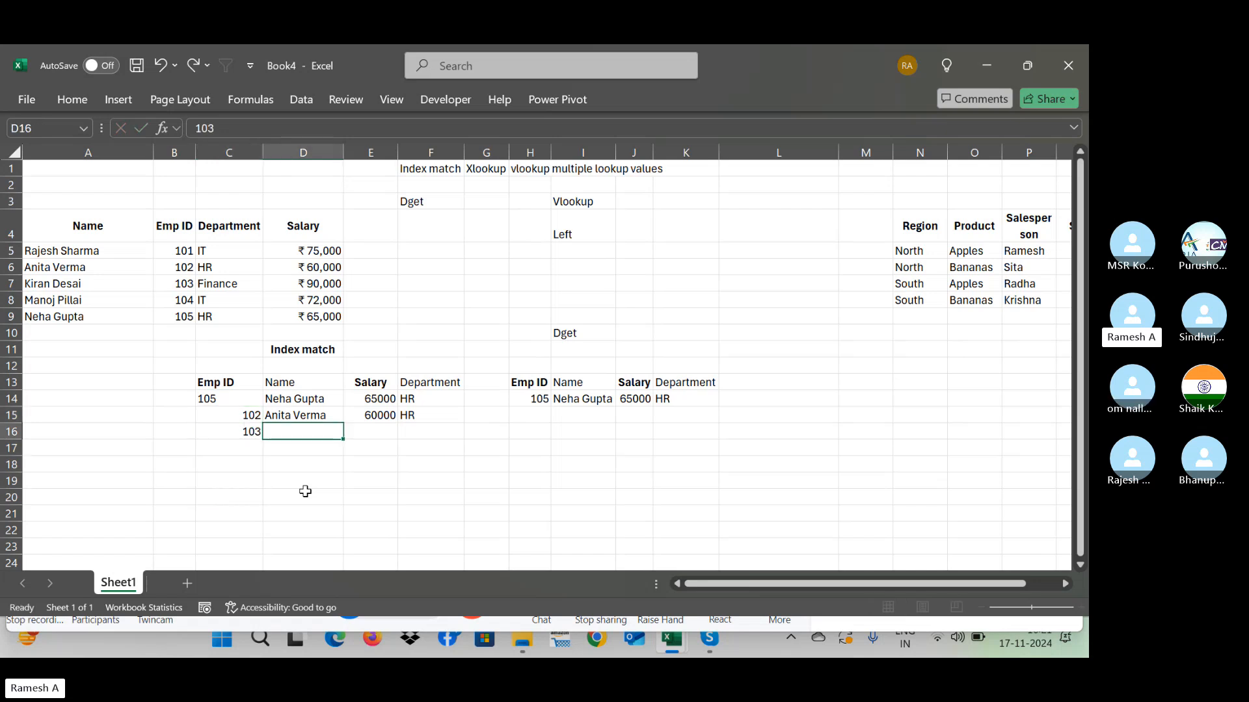
Step: Fill the INDEX/MATCH formulas from D15:F15 down to row 18
{"action": "key", "text": "Right"}
{"action": "key", "text": "Up"}
{"action": "key", "text": "Up"}
{"action": "key", "text": "Left"}
{"action": "key", "text": "Down"}
{"action": "key", "text": "shift+Right"}
{"action": "key", "text": "shift+Right"}
{"action": "key", "text": "shift+Down"}
{"action": "key", "text": "shift+Down"}
{"action": "key", "text": "shift+Down"}
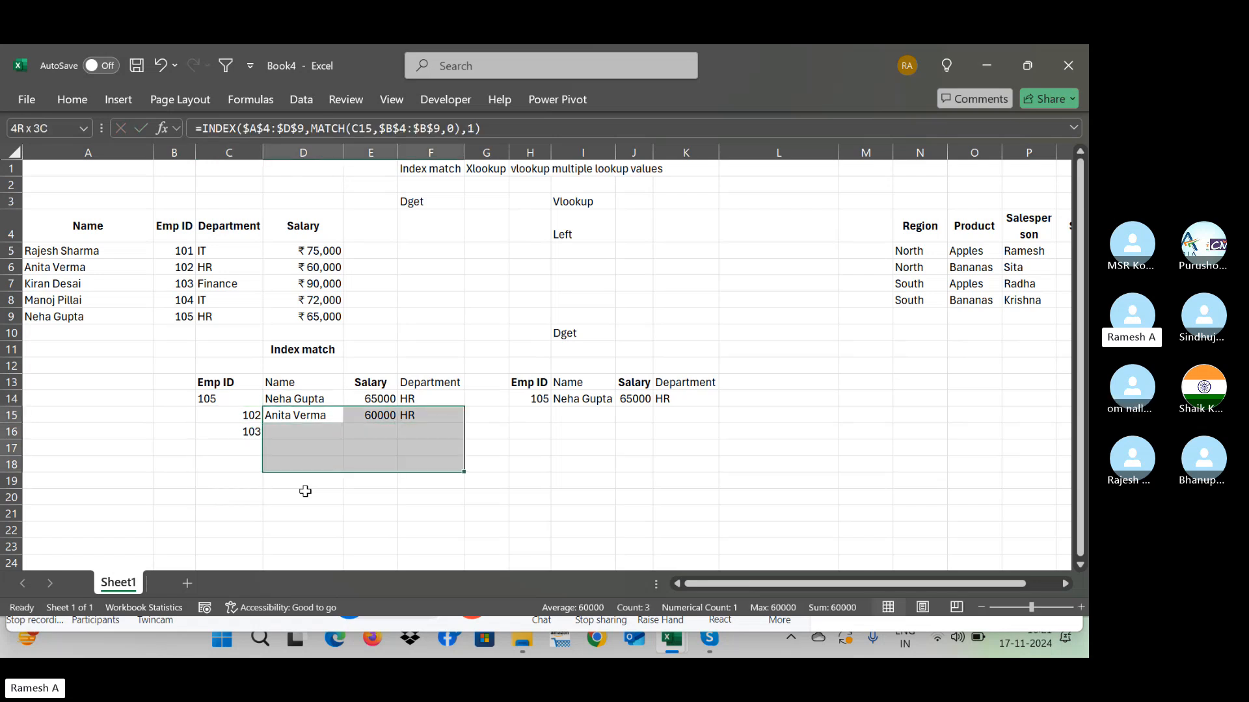
{"action": "key", "text": "ctrl+d"}
Step: Clear the surplus INDEX/MATCH formulas from D17:F18
{"action": "key", "text": "Down"}
{"action": "key", "text": "Down"}
{"action": "key", "text": "shift+Right"}
{"action": "key", "text": "shift+Right"}
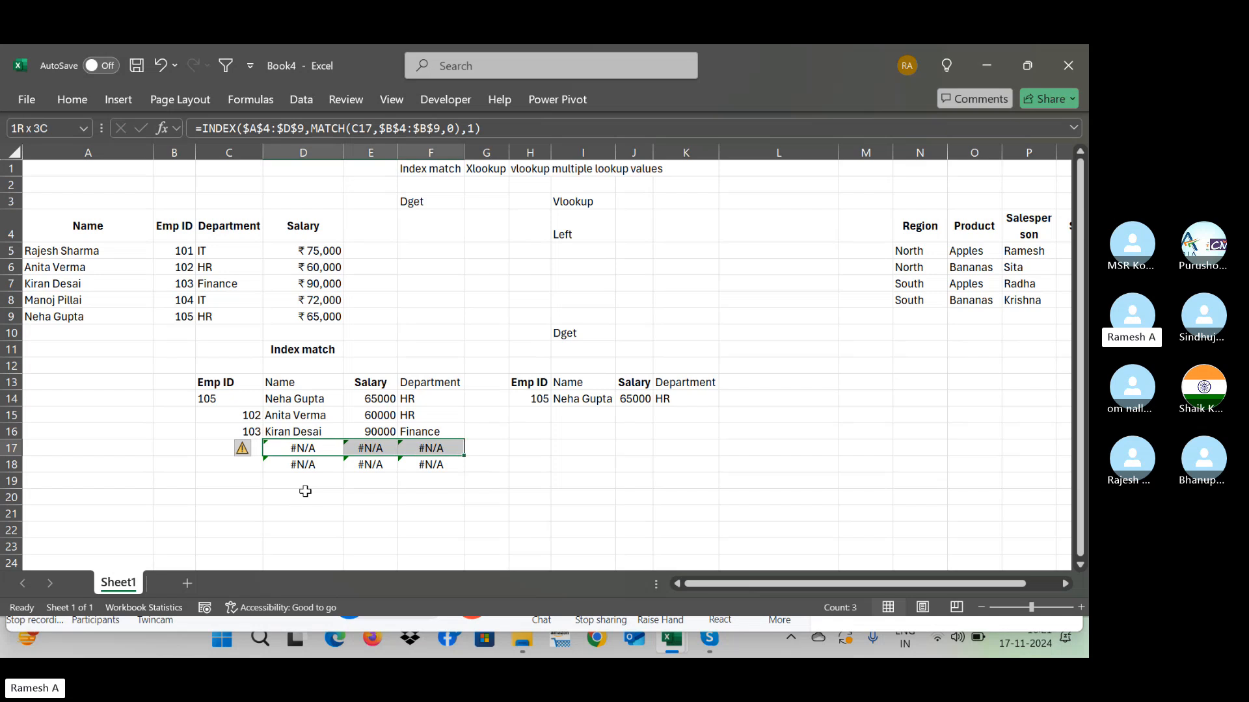
{"action": "key", "text": "shift+Down"}
{"action": "key", "text": "Delete"}
{"action": "key", "text": "Right"}
{"action": "key", "text": "Right"}
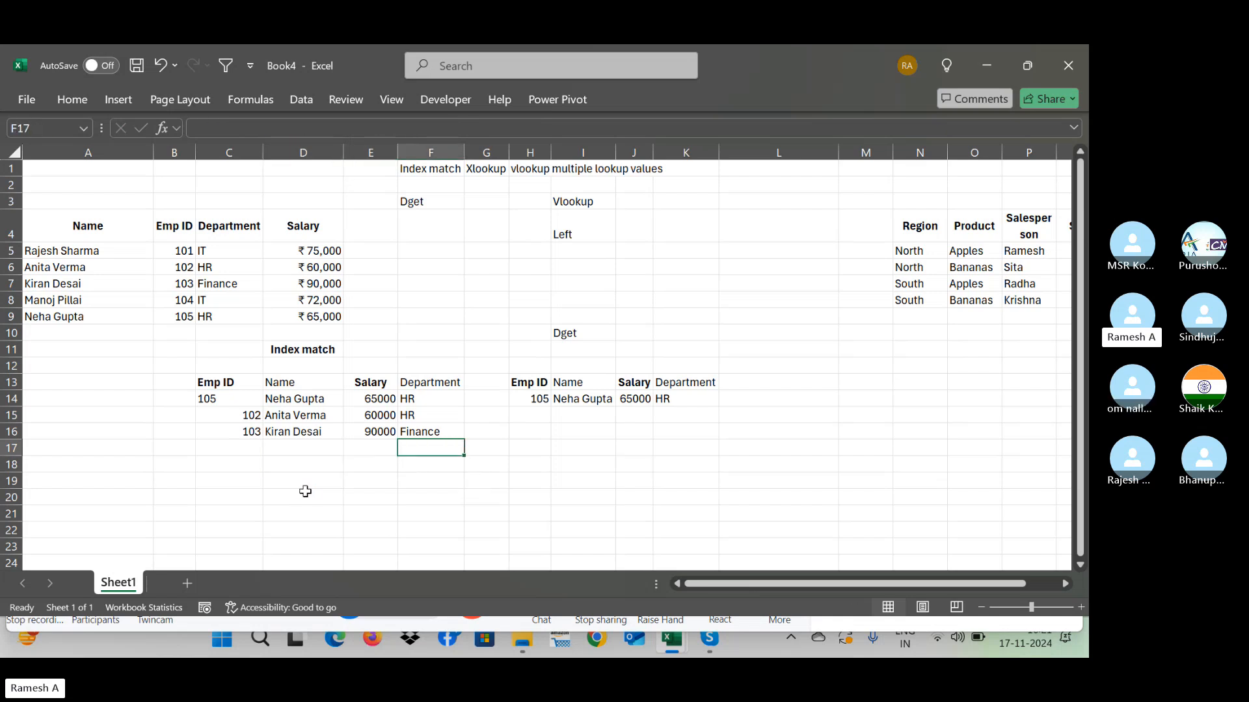
Step: Try to fill the DGET formulas from I14:K14 down to row 17
{"action": "key", "text": "Right"}
{"action": "key", "text": "Right"}
{"action": "key", "text": "Right"}
{"action": "key", "text": "Up"}
{"action": "key", "text": "Up"}
{"action": "key", "text": "Up"}
{"action": "key", "text": "Left"}
{"action": "key", "text": "ctrl+shift+Right"}
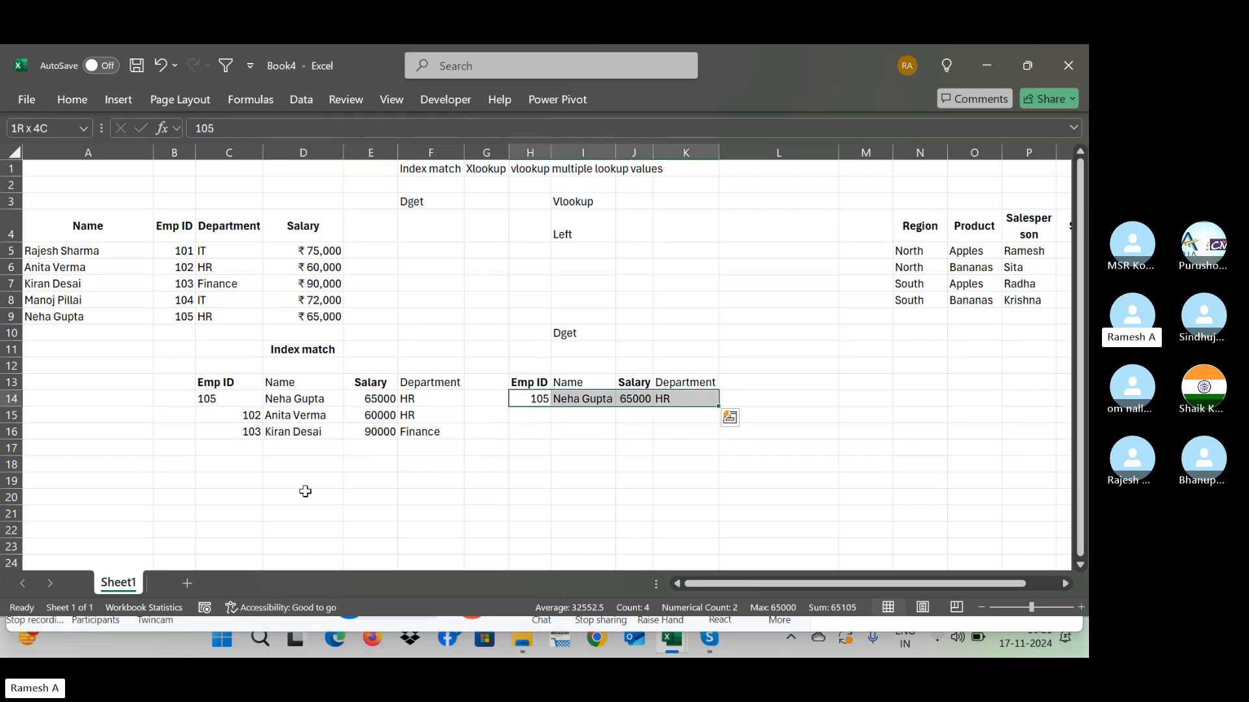
{"action": "key", "text": "Left"}
{"action": "key", "text": "Right"}
{"action": "key", "text": "Right"}
{"action": "key", "text": "ctrl+shift+Right"}
{"action": "key", "text": "shift+Down"}
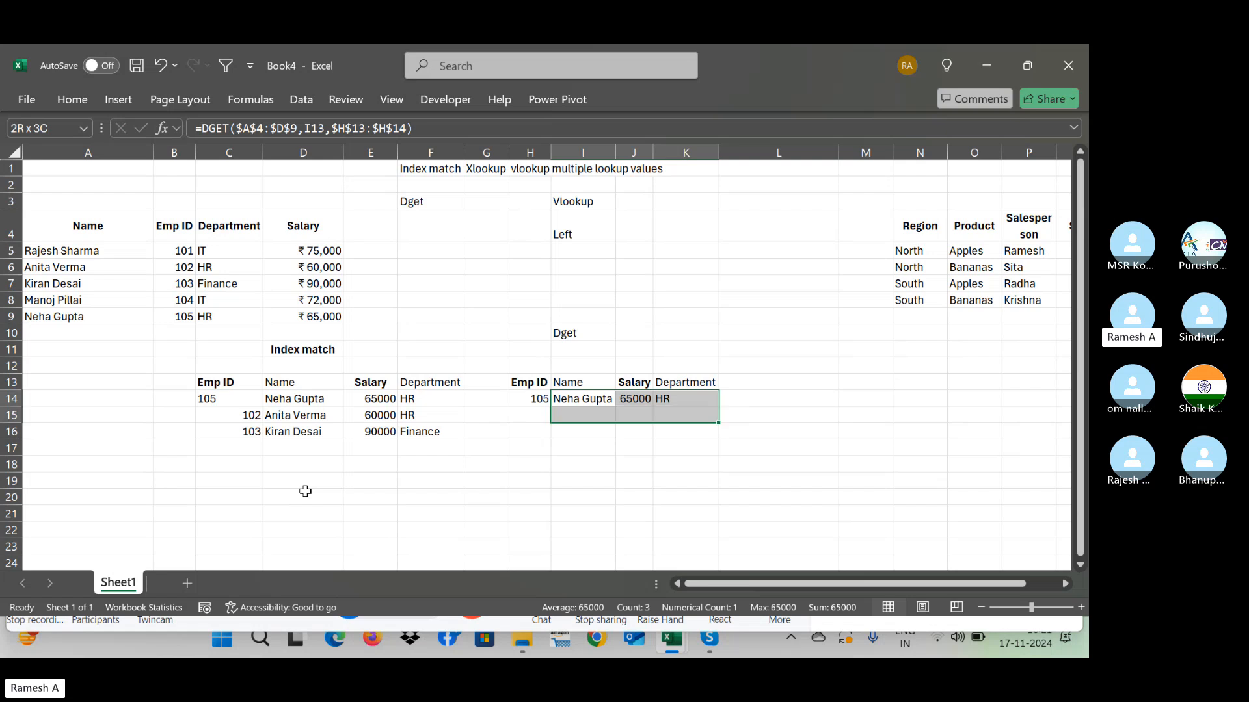
{"action": "key", "text": "shift+Down"}
{"action": "key", "text": "shift+Down"}
{"action": "key", "text": "ctrl+d"}
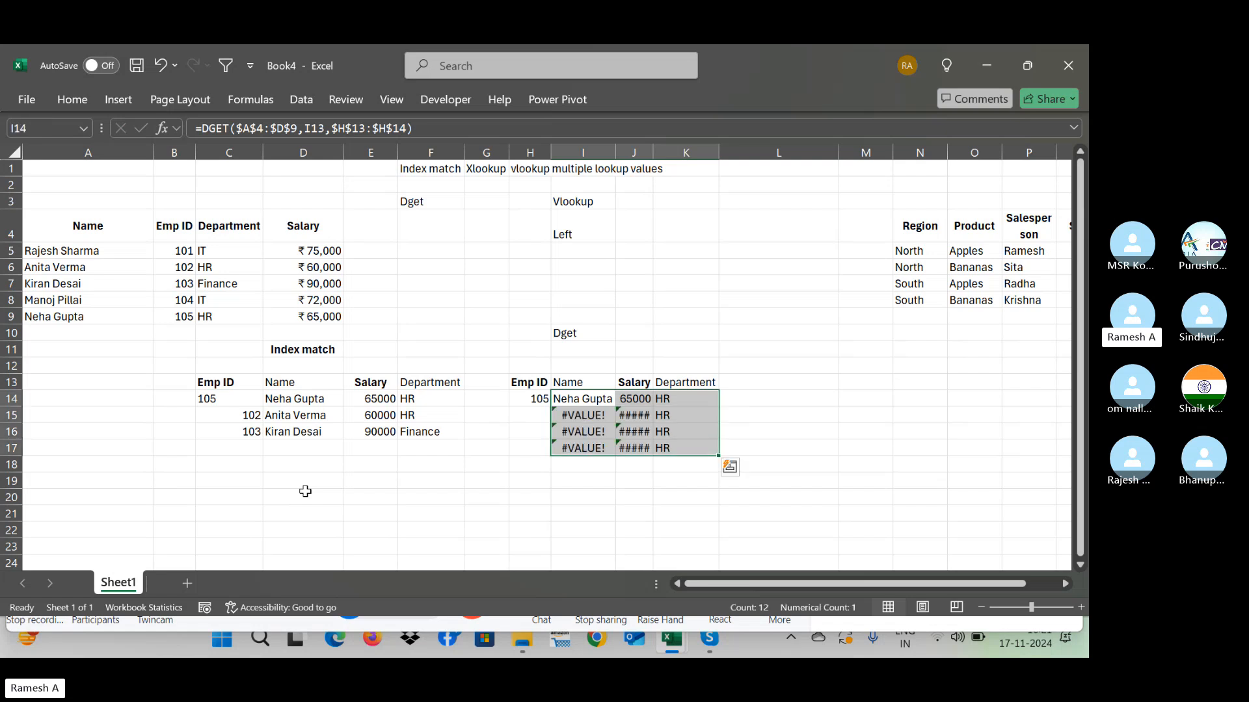
{"action": "key", "text": "ctrl+z"}
Step: Enter Emp ID 104 in H15 and fill the DGET formulas from I14:K14 down to row 16
{"action": "key", "text": "Left"}
{"action": "key", "text": "Down"}
{"action": "type", "text": "104"}
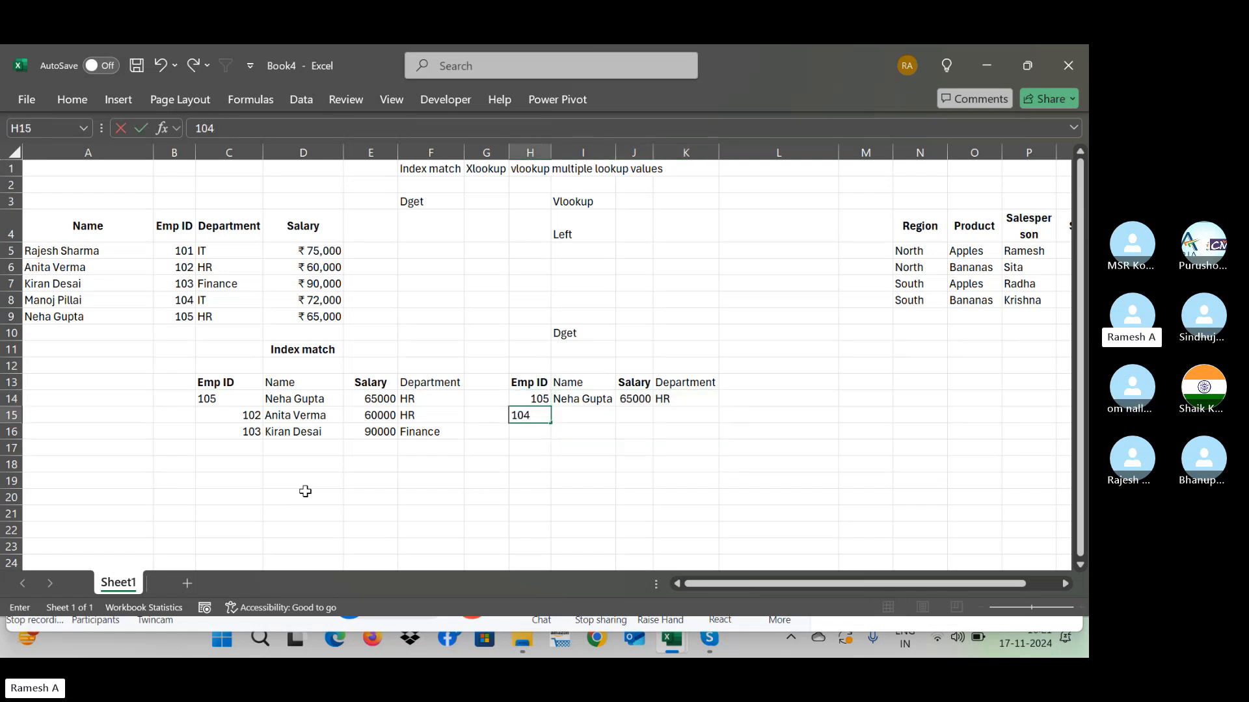
{"action": "key", "text": "Tab"}
{"action": "key", "text": "Up"}
{"action": "key", "text": "shift+Right"}
{"action": "key", "text": "shift+Down"}
{"action": "key", "text": "shift+Down"}
{"action": "key", "text": "shift+Right"}
{"action": "key", "text": "ctrl+d"}
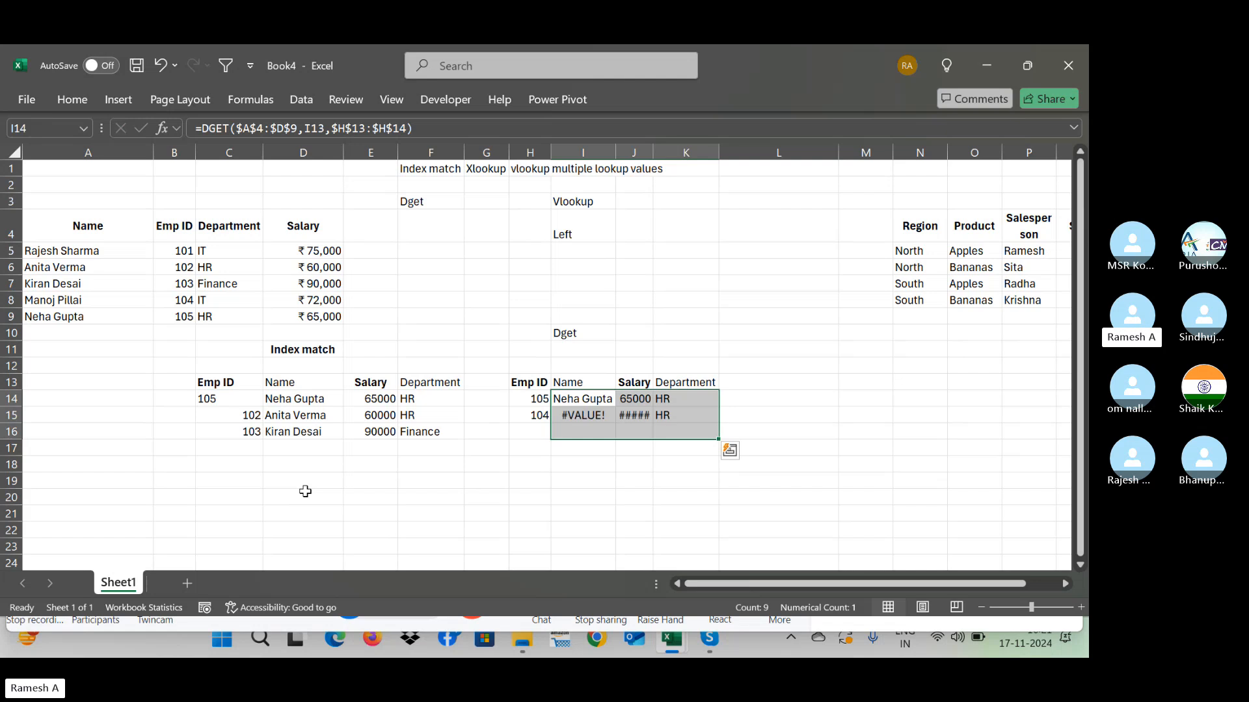
Step: Clear the copied DGET formulas from I16:K16
{"action": "key", "text": "Down"}
{"action": "key", "text": "Down"}
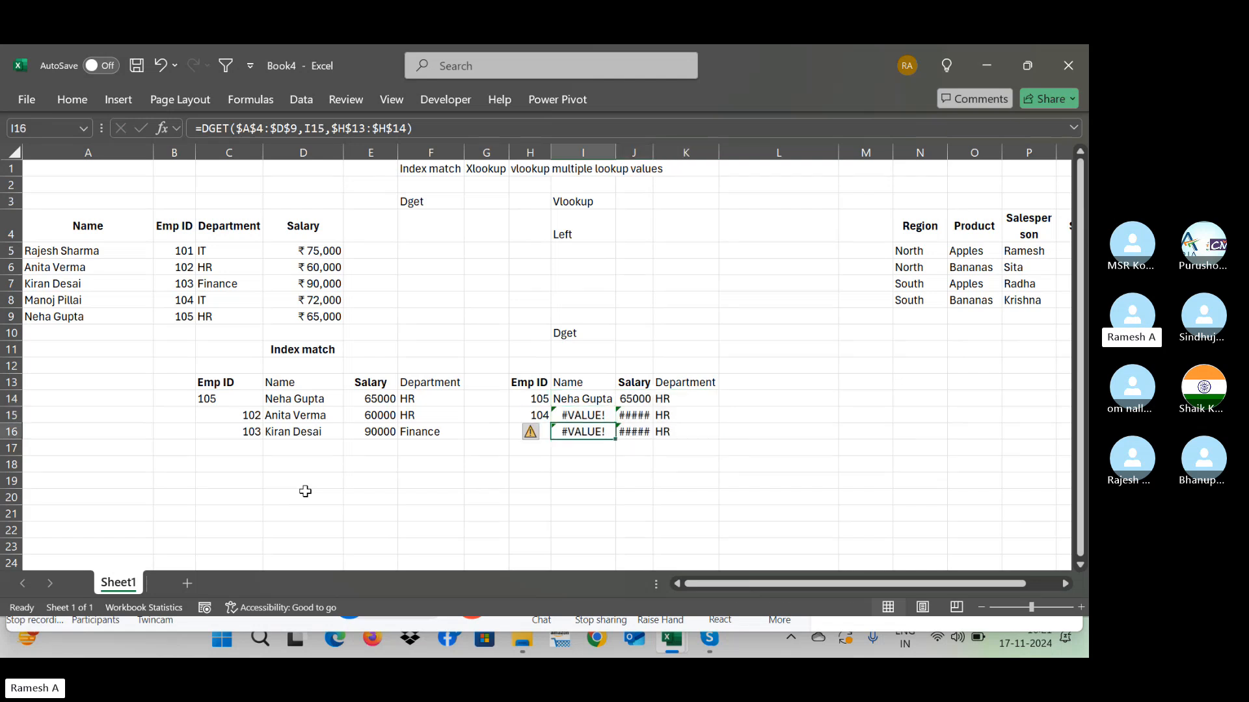
{"action": "key", "text": "shift+Right"}
{"action": "key", "text": "shift+Right"}
{"action": "key", "text": "Delete"}
{"action": "key", "text": "Up"}
{"action": "key", "text": "Up"}
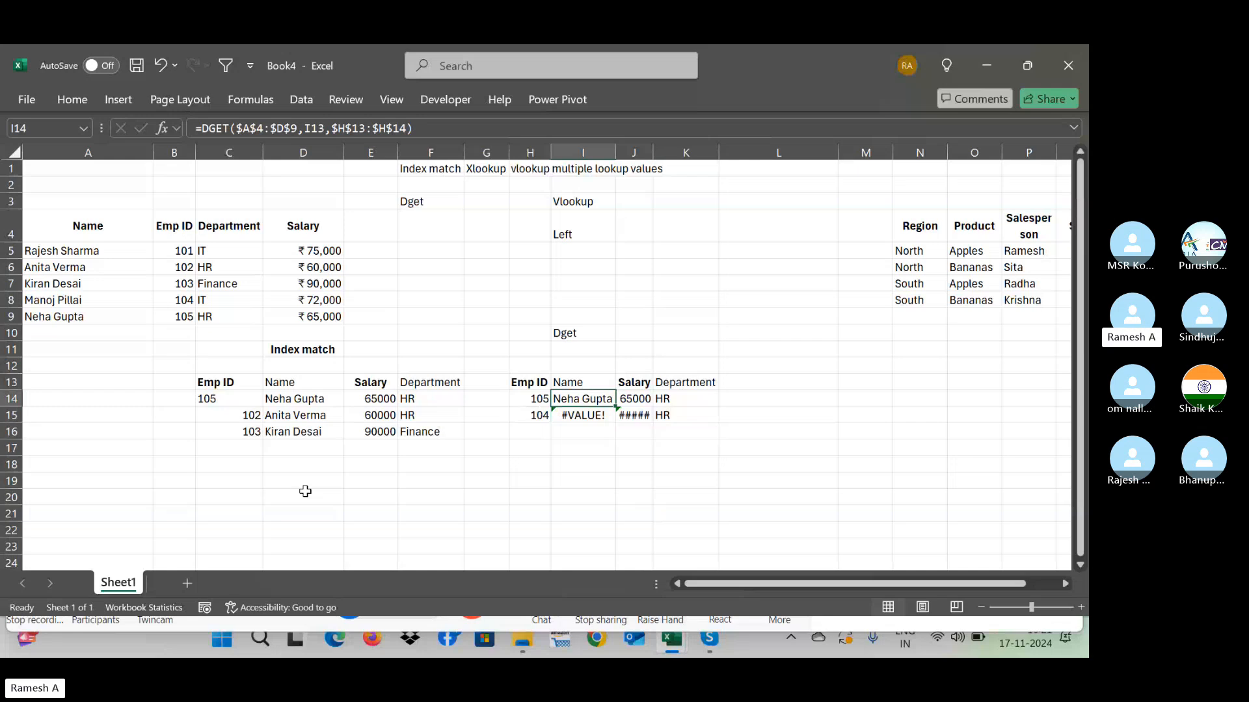
Step: Examine the DGET criteria range H13:H14 and the formula cells I14:K14 that use it
{"action": "key", "text": "Left"}
{"action": "key", "text": "Up"}
{"action": "key", "text": "Caps_Lock"}
{"action": "key", "text": "shift+Down"}
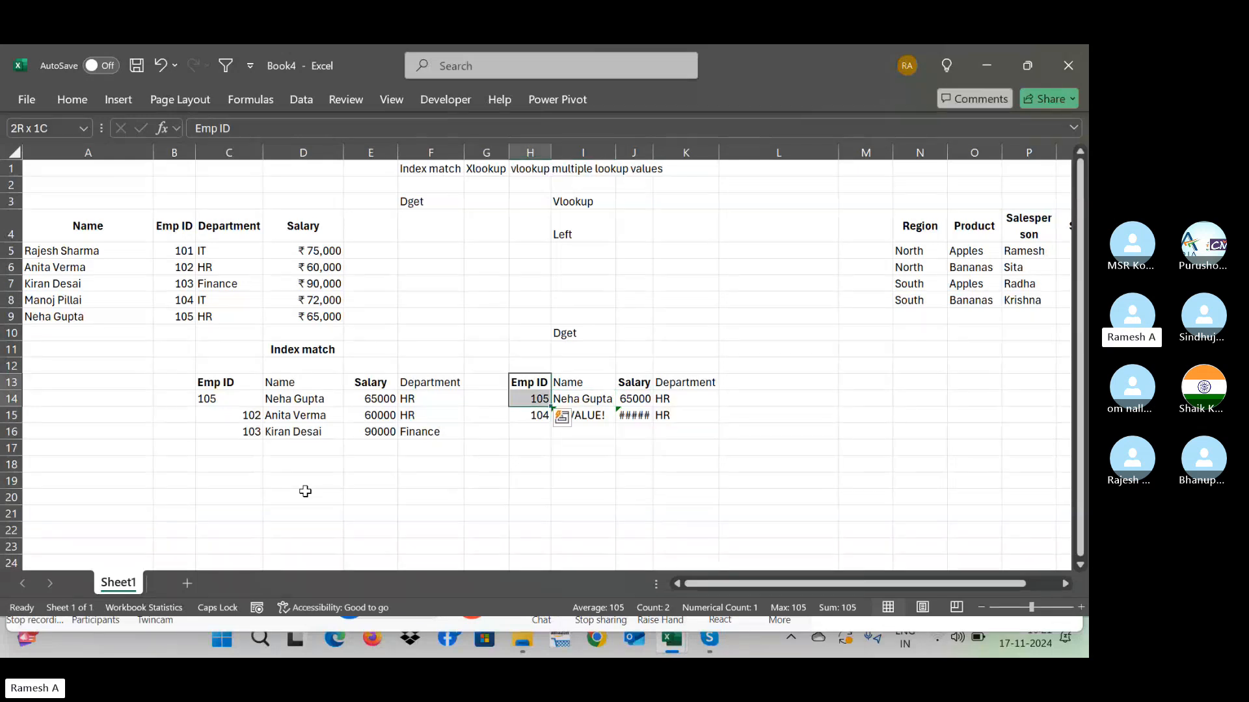
{"action": "key", "text": "shift+Down"}
{"action": "key", "text": "Right"}
{"action": "key", "text": "Down"}
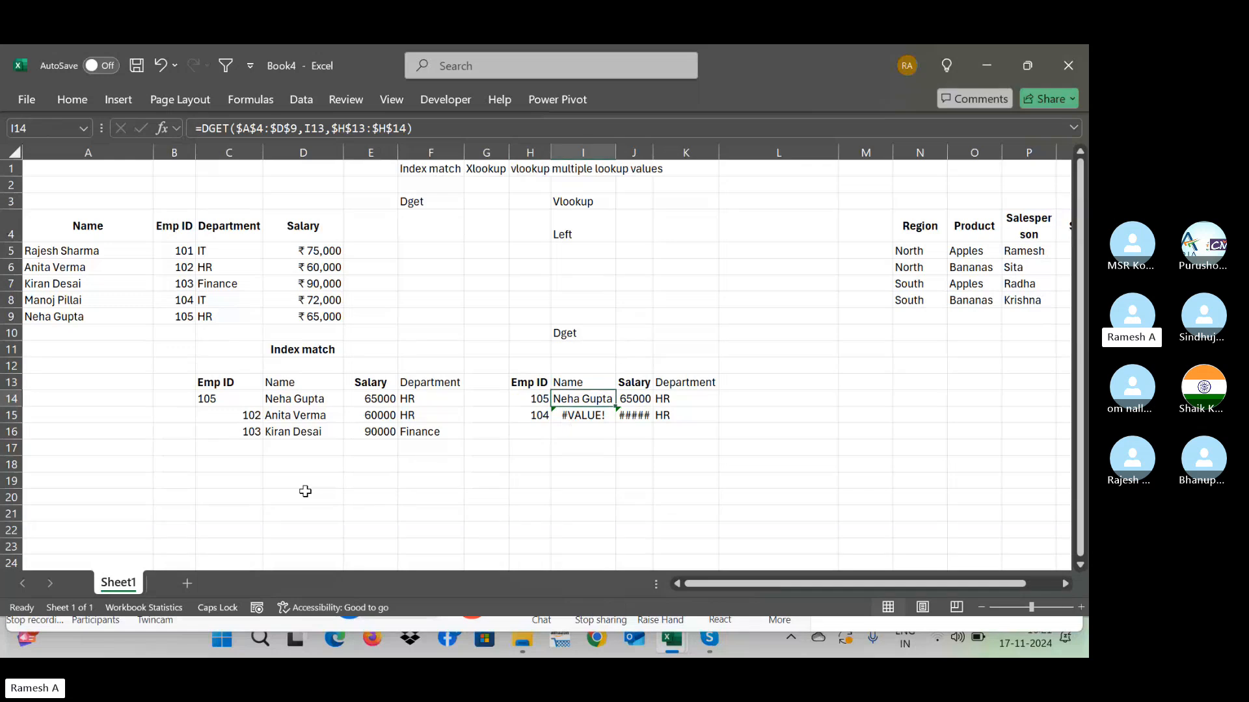
{"action": "key", "text": "shift+Right"}
{"action": "key", "text": "shift+Left"}
{"action": "key", "text": "shift+Right"}
{"action": "key", "text": "shift+Right"}
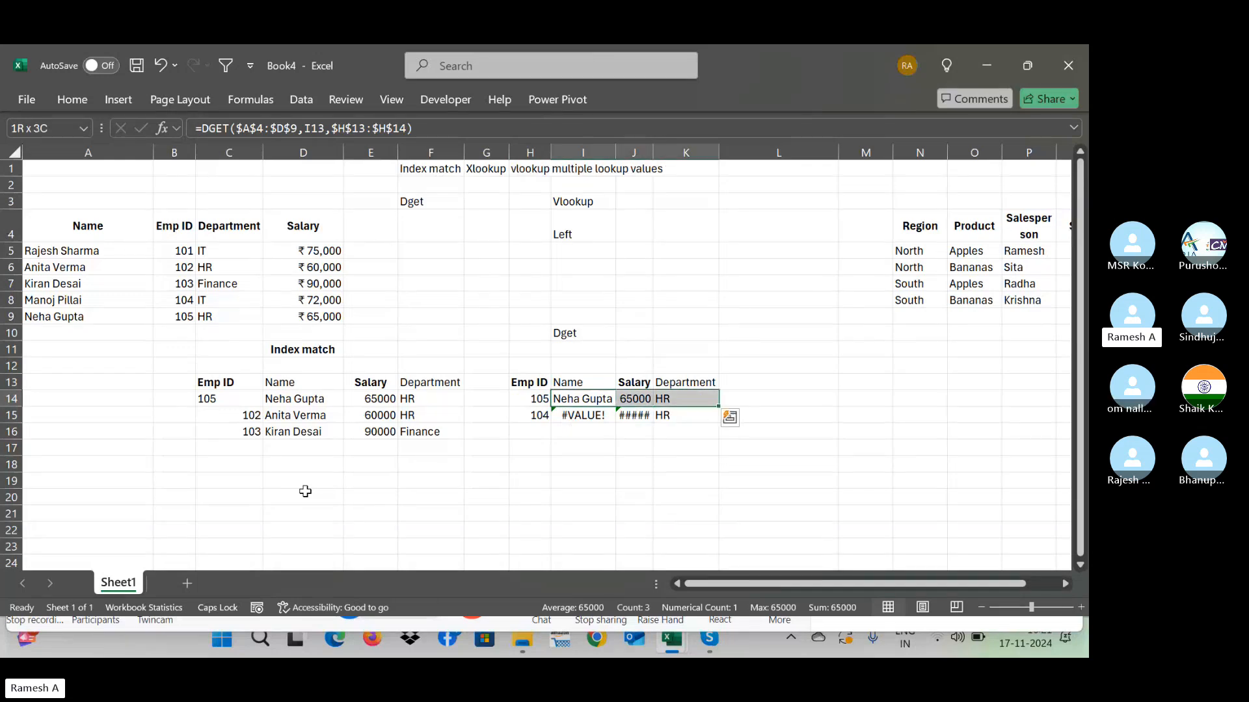
Step: Clear the second Emp ID and its DGET formulas from H15:K15
{"action": "key", "text": "Down"}
{"action": "key", "text": "Left"}
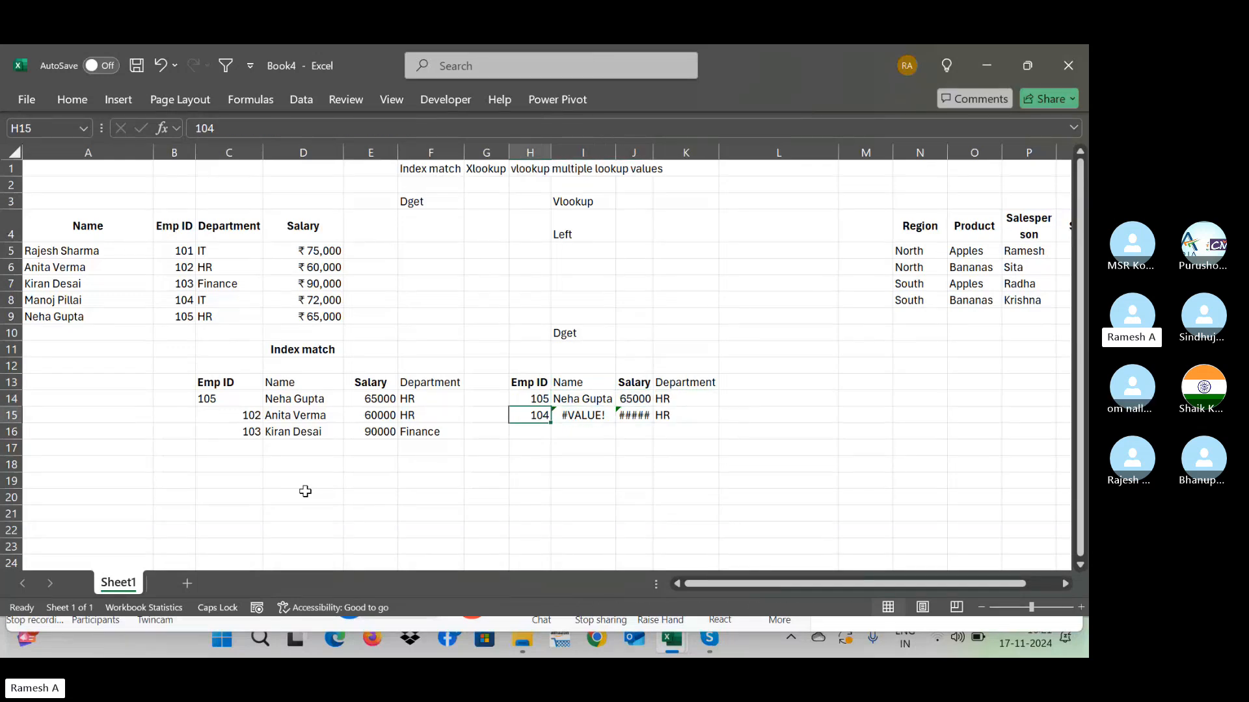
{"action": "key", "text": "shift+Right"}
{"action": "key", "text": "shift+Right"}
{"action": "key", "text": "shift+Right"}
{"action": "key", "text": "Delete"}
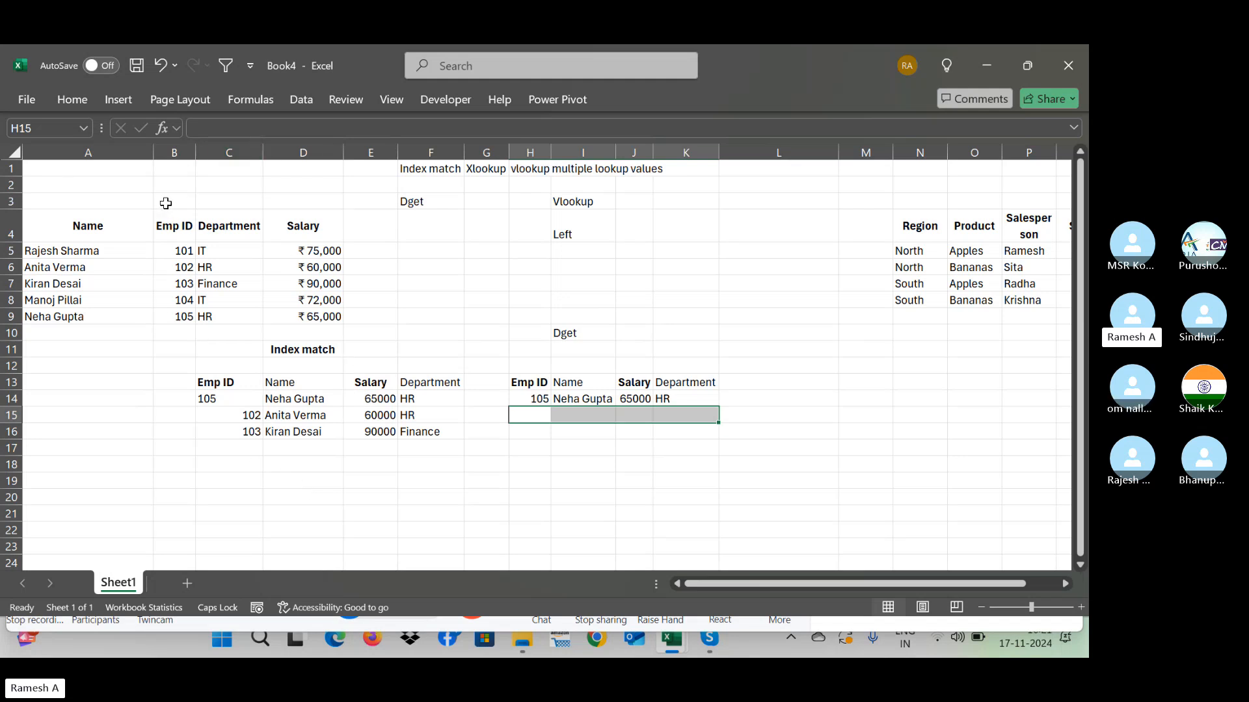
Step: Test the DGET row by entering Emp ID 106 and 101 in turn in H14
{"action": "left_click", "coordinate": [540, 399]}
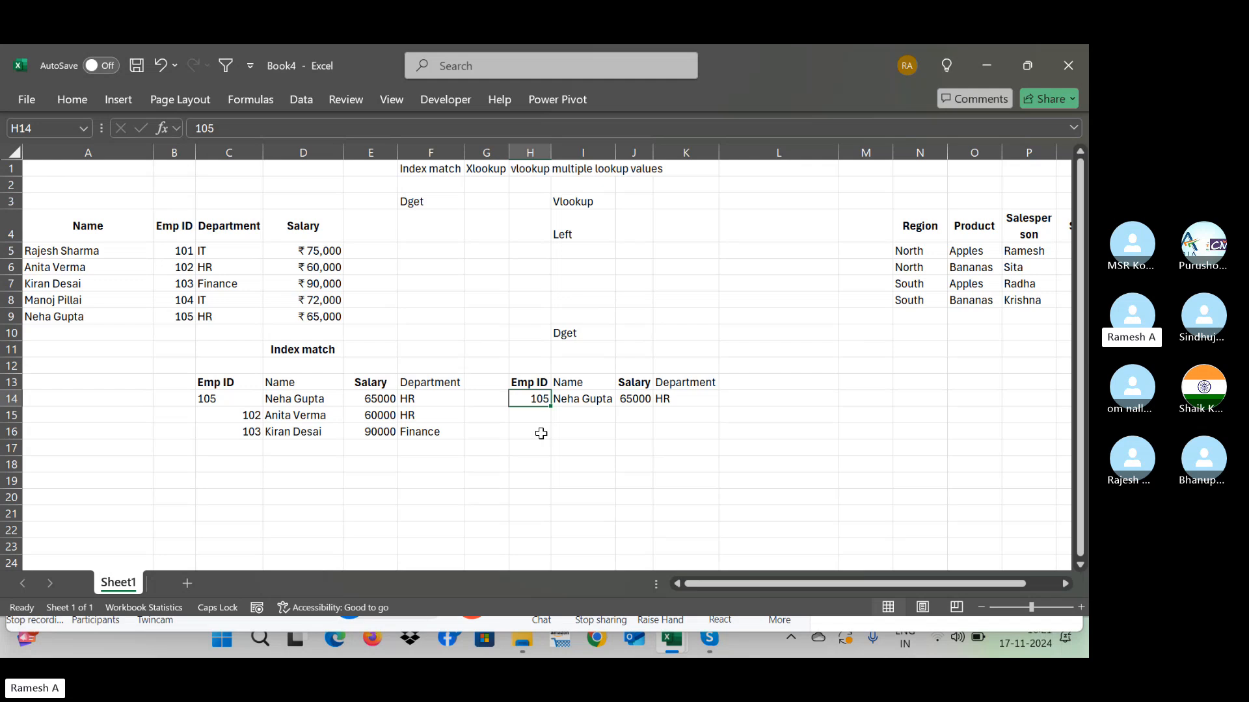
{"action": "type", "text": "10"}
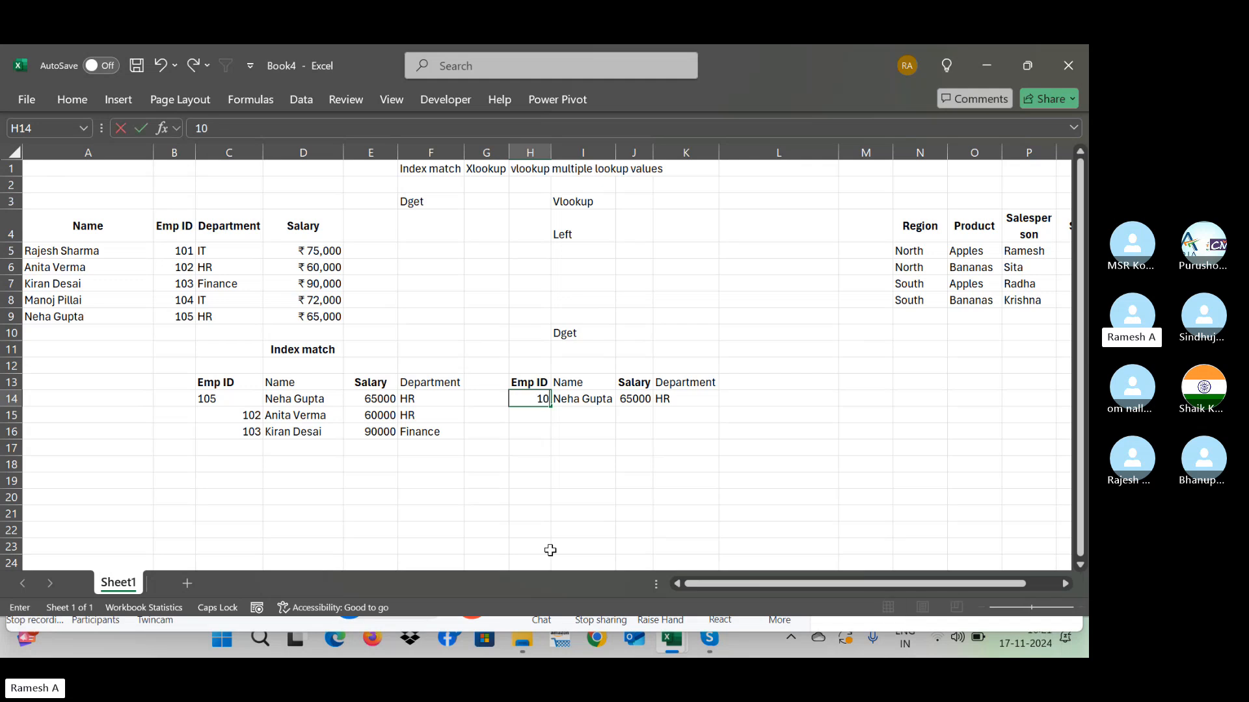
{"action": "type", "text": "6"}
{"action": "key", "text": "Return"}
{"action": "key", "text": "Up"}
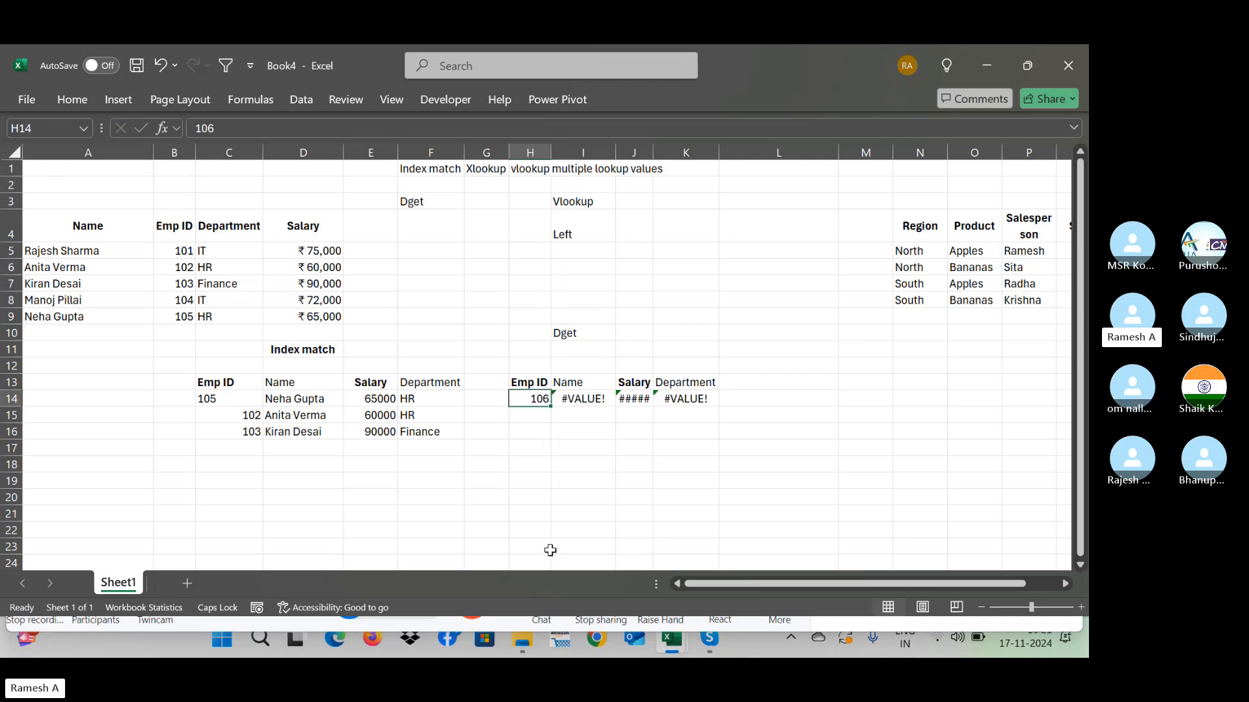
{"action": "type", "text": "1"}
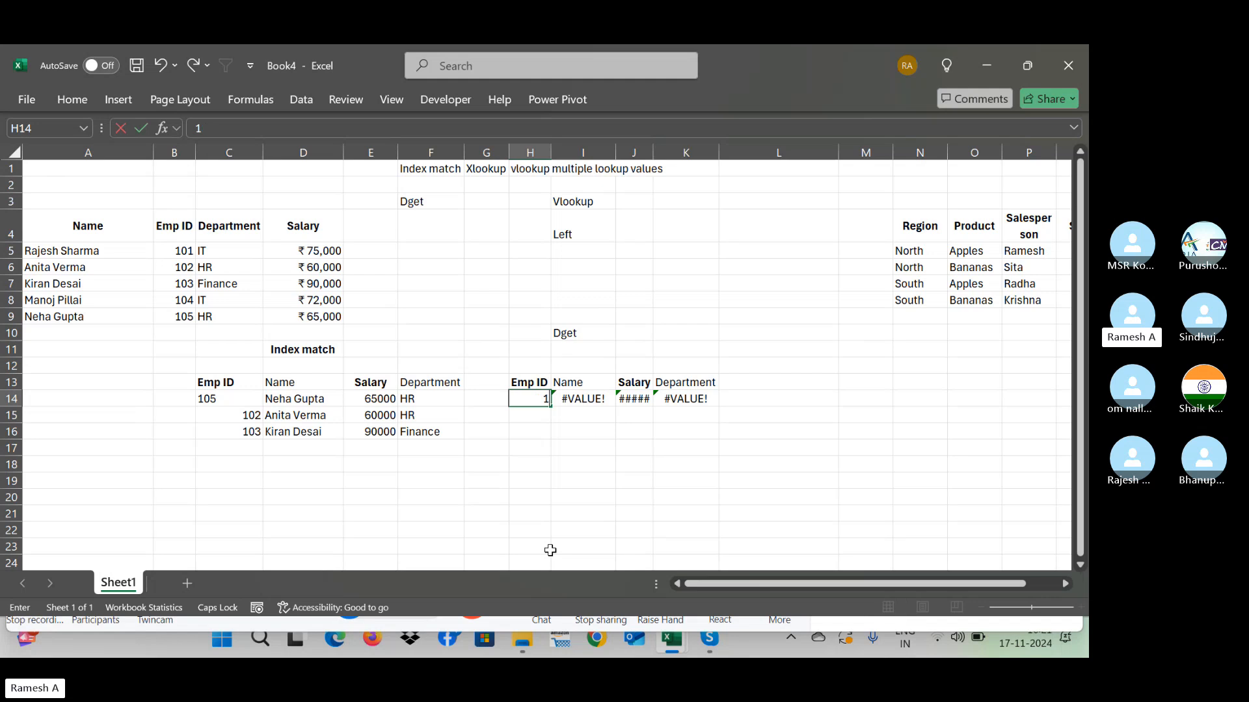
{"action": "key", "text": "Return"}
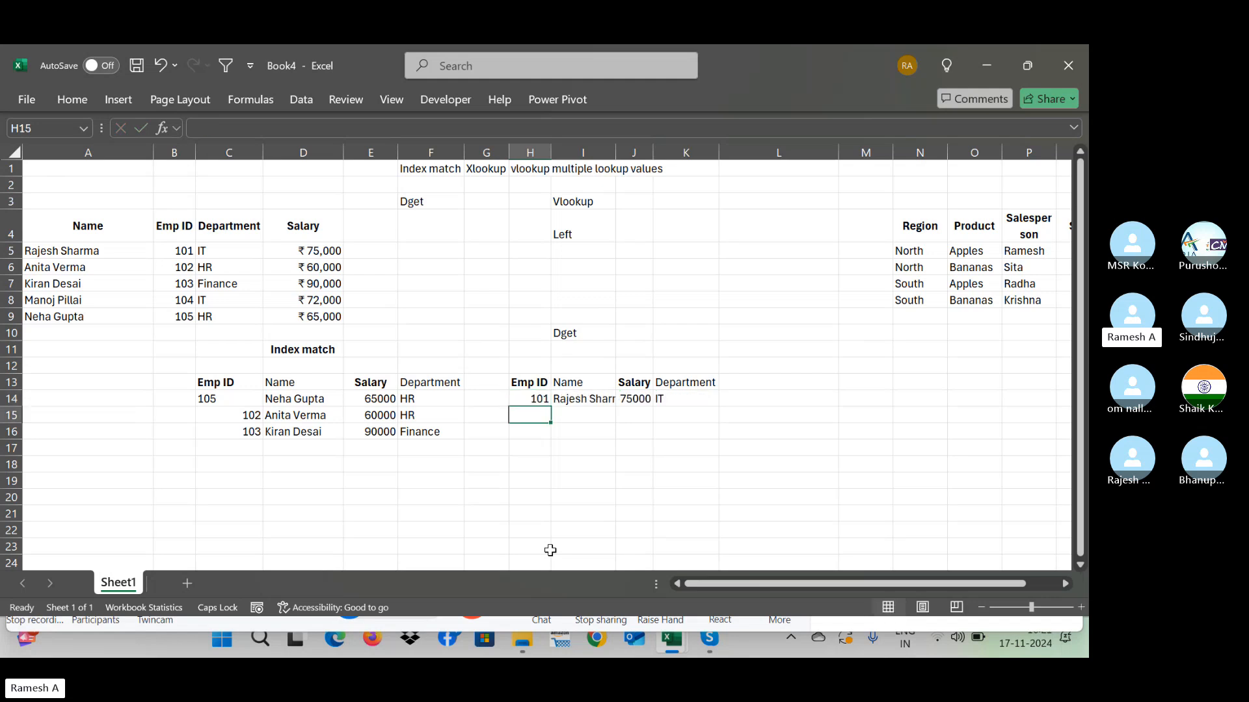
Step: Review the DGET table's headings in row 13 and the returned values in row 14
{"action": "key", "text": "Up"}
{"action": "key", "text": "Up"}
{"action": "key", "text": "Right"}
{"action": "key", "text": "Right"}
{"action": "key", "text": "Right"}
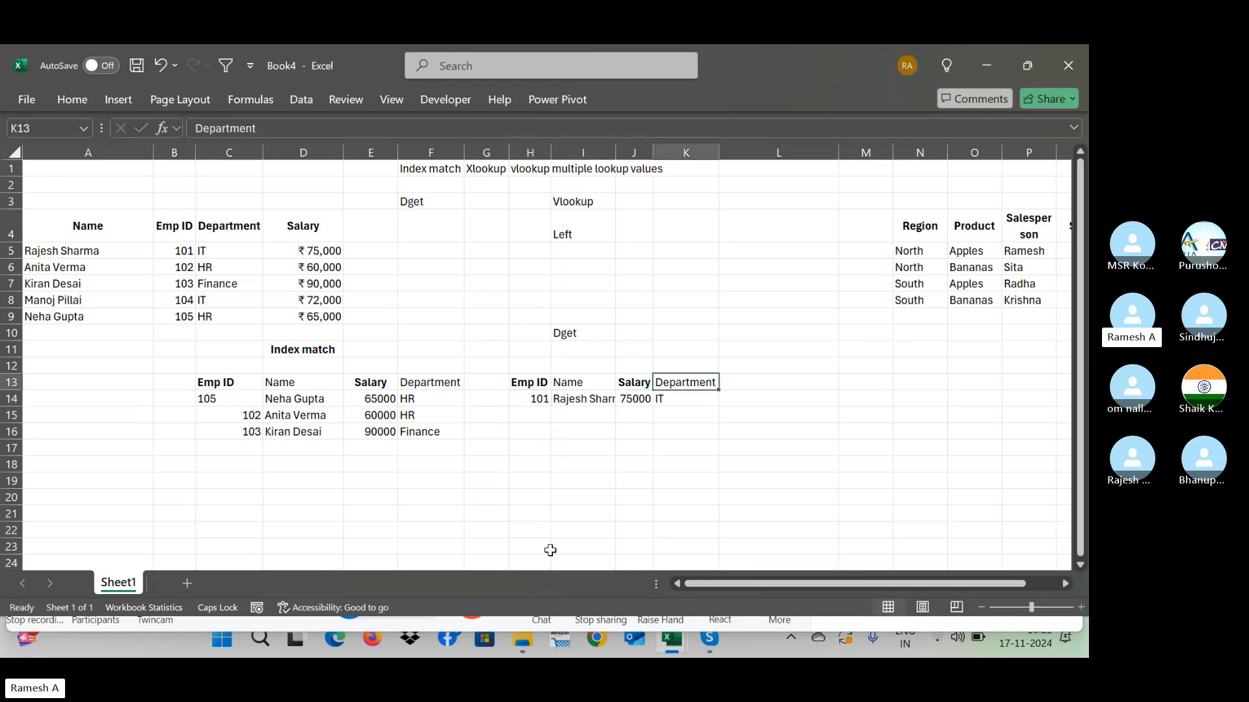
{"action": "key", "text": "Down"}
{"action": "key", "text": "Left"}
{"action": "key", "text": "Left"}
{"action": "key", "text": "Left"}
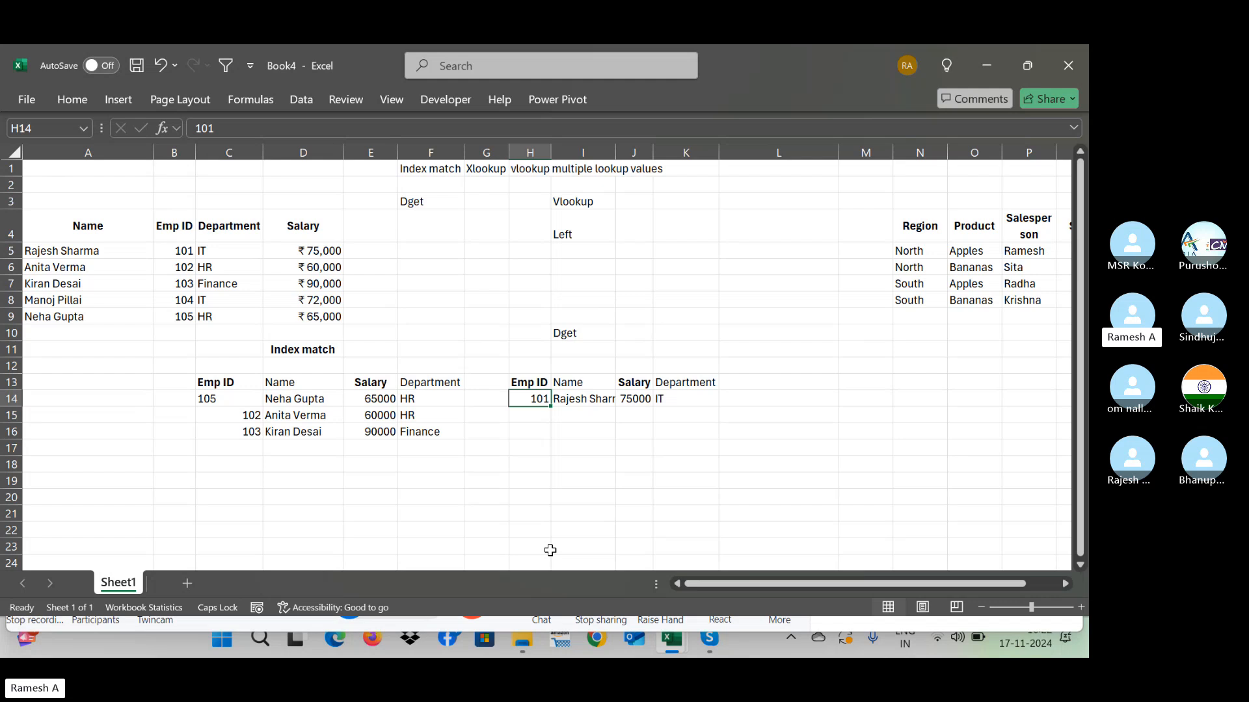
{"action": "key", "text": "Up"}
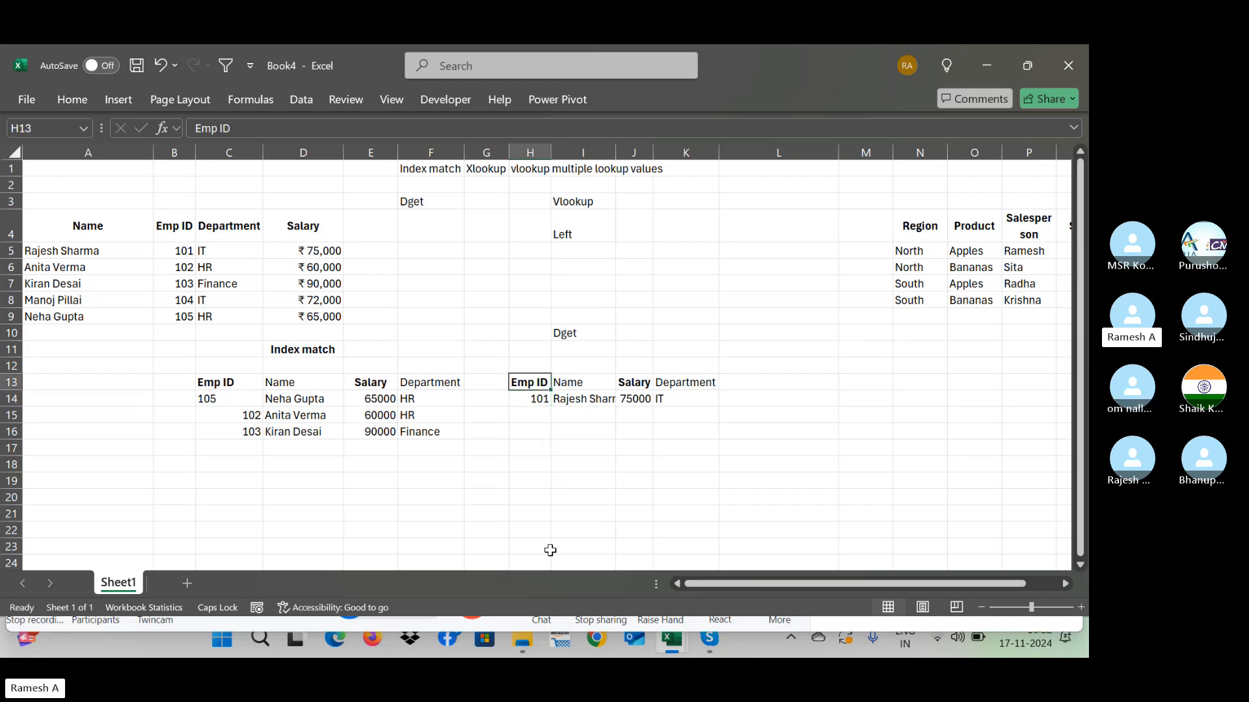
Step: Set the DGET lookup Emp ID in H14 to 102
{"action": "key", "text": "Down"}
{"action": "type", "text": "1"}
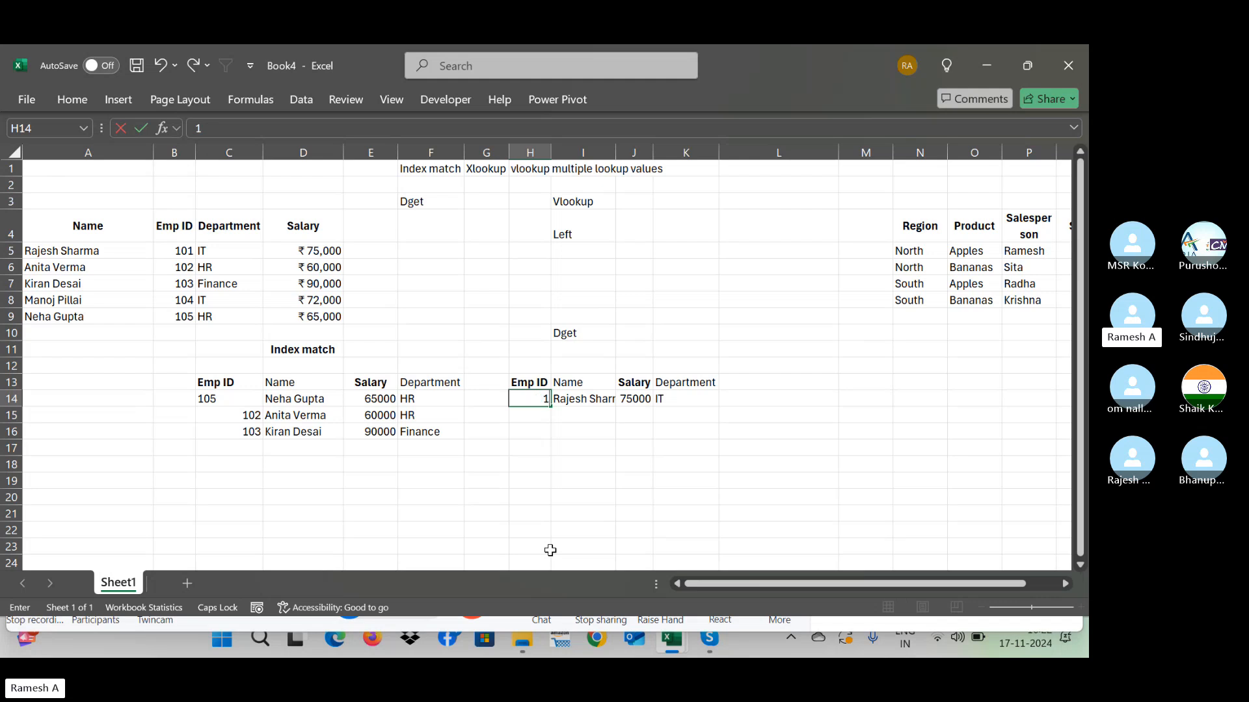
{"action": "type", "text": "02"}
{"action": "key", "text": "Return"}
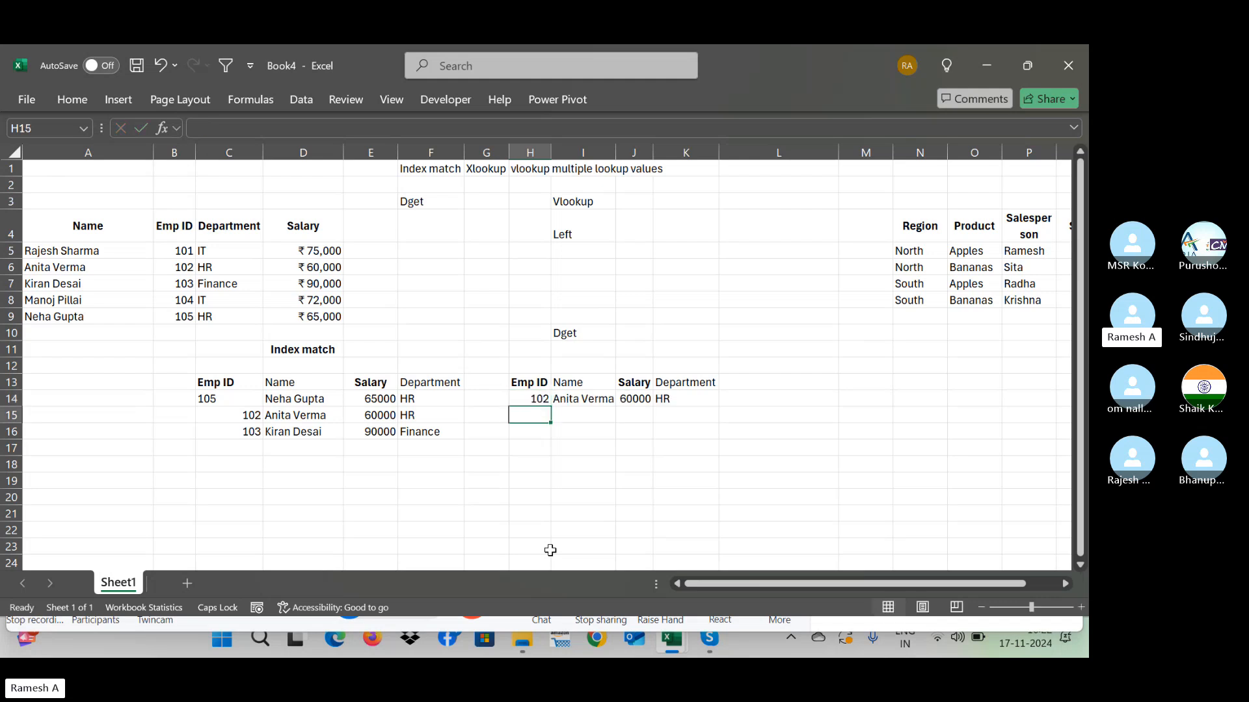
Step: Examine the DGET field headings from I13 to K13 and the Department formula in K14
{"action": "key", "text": "Up"}
{"action": "key", "text": "Right"}
{"action": "key", "text": "Up"}
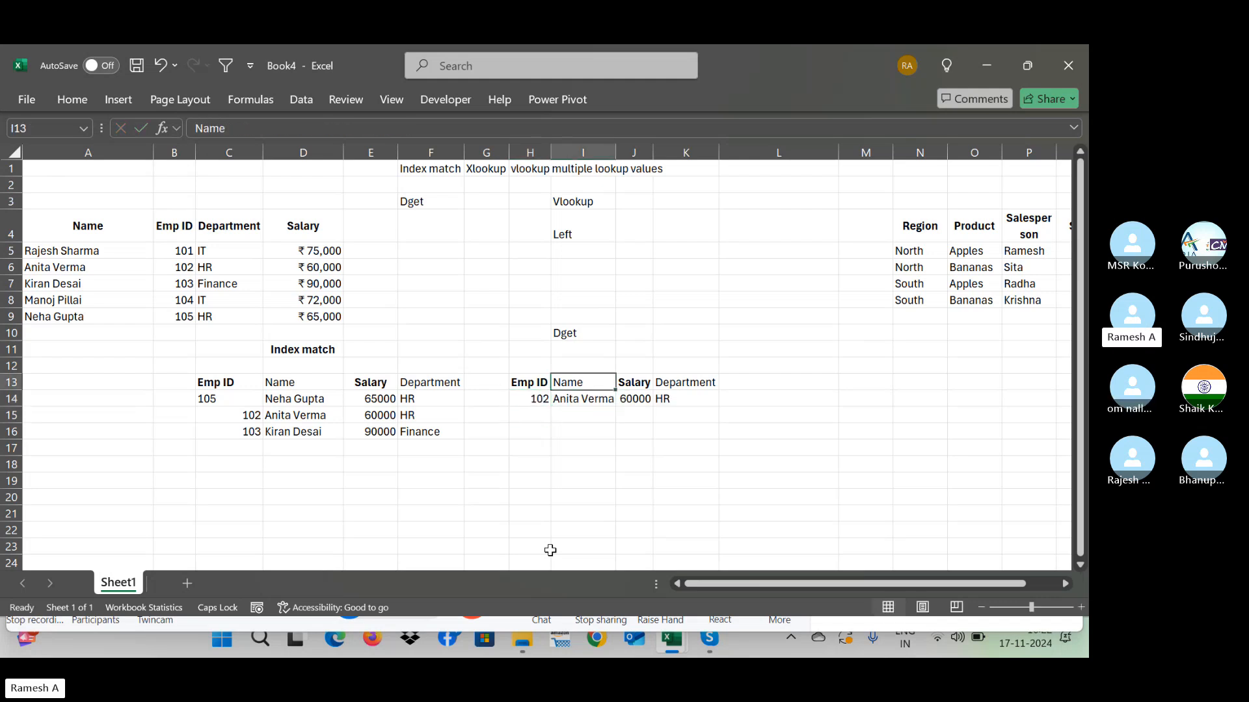
{"action": "key", "text": "Right"}
{"action": "key", "text": "shift+Right"}
{"action": "key", "text": "shift+Right"}
{"action": "key", "text": "shift+Right"}
{"action": "key", "text": "shift+Right"}
{"action": "key", "text": "shift+Right"}
{"action": "key", "text": "shift+Right"}
{"action": "key", "text": "shift+Right"}
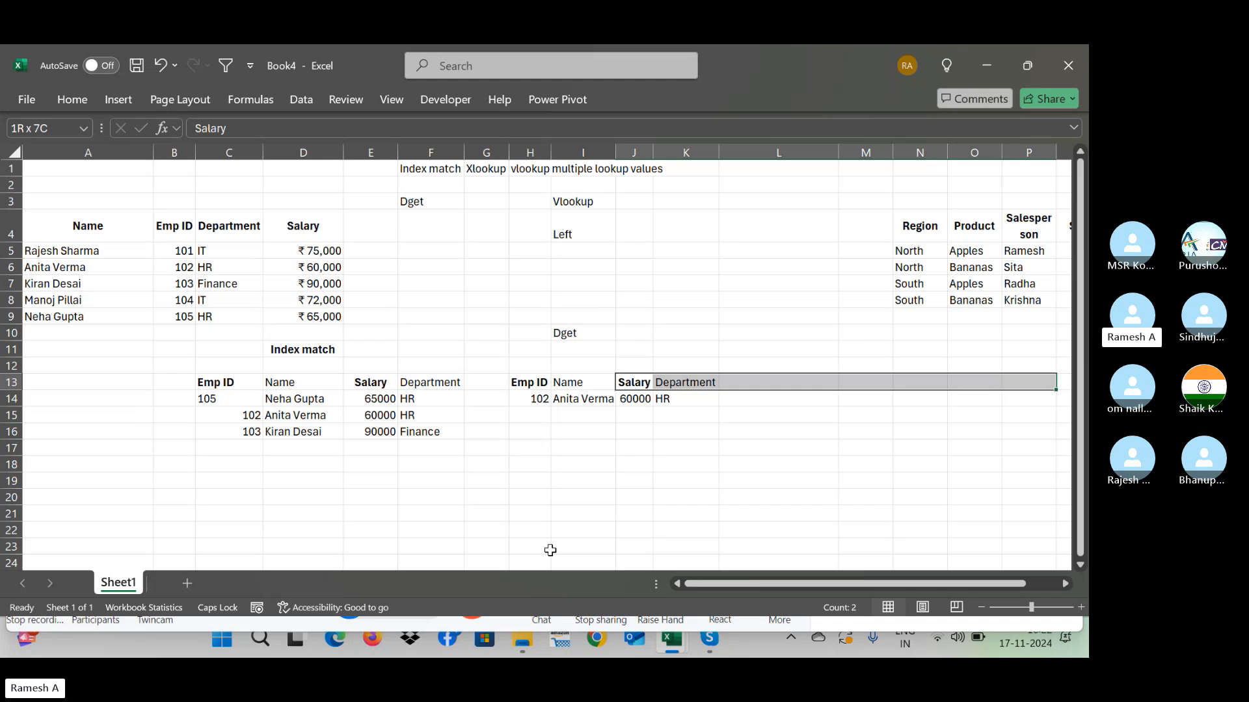
{"action": "key", "text": "Down"}
{"action": "key", "text": "Right"}
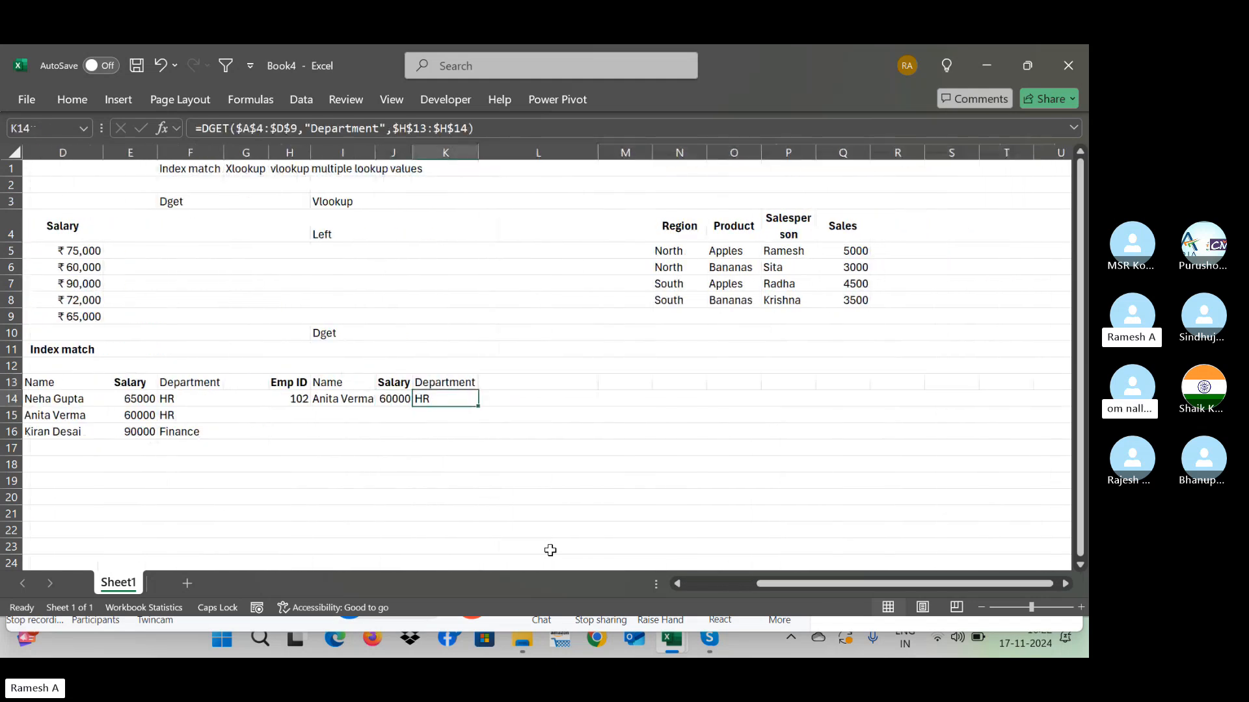
Step: Clear the DGET formulas from I14:K14
{"action": "key", "text": "Left"}
{"action": "key", "text": "Left"}
{"action": "key", "text": "shift+Right"}
{"action": "key", "text": "shift+Right"}
{"action": "key", "text": "Delete"}
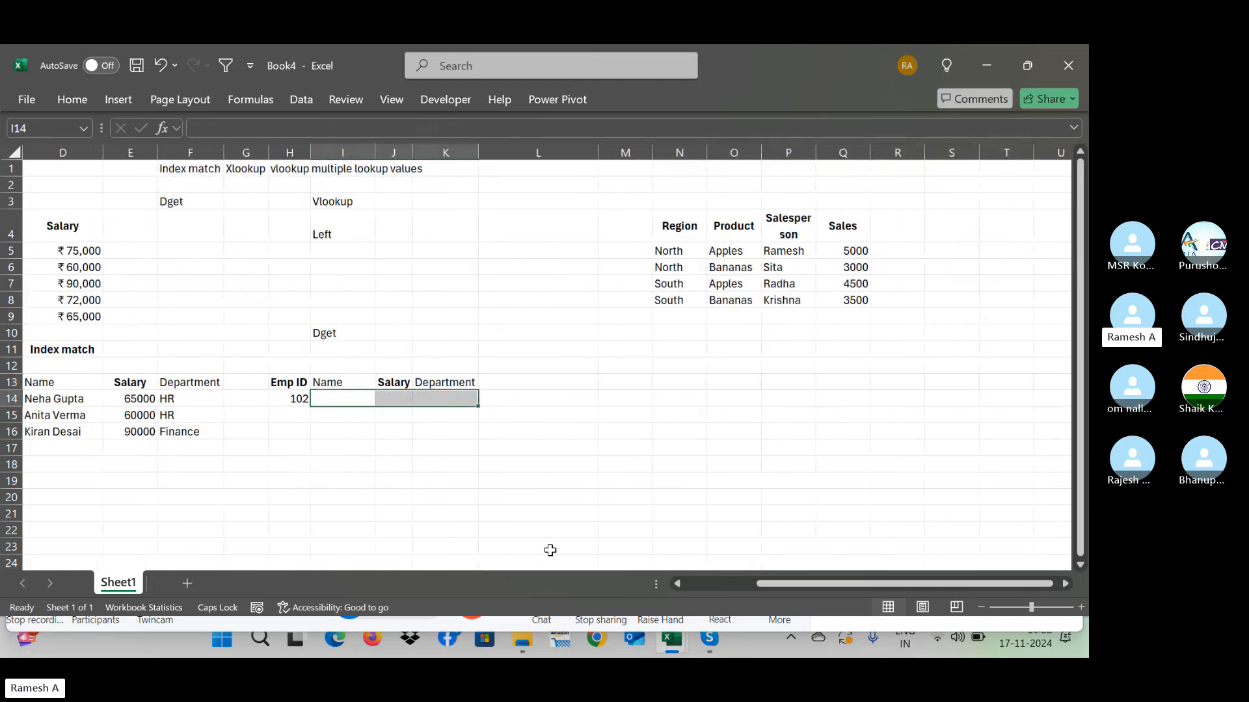
Step: Start a DGET formula in I14 with the employee table as the absolute database range $A$4:$D$9
{"action": "key", "text": "Up"}
{"action": "key", "text": "Down"}
{"action": "type", "text": "="}
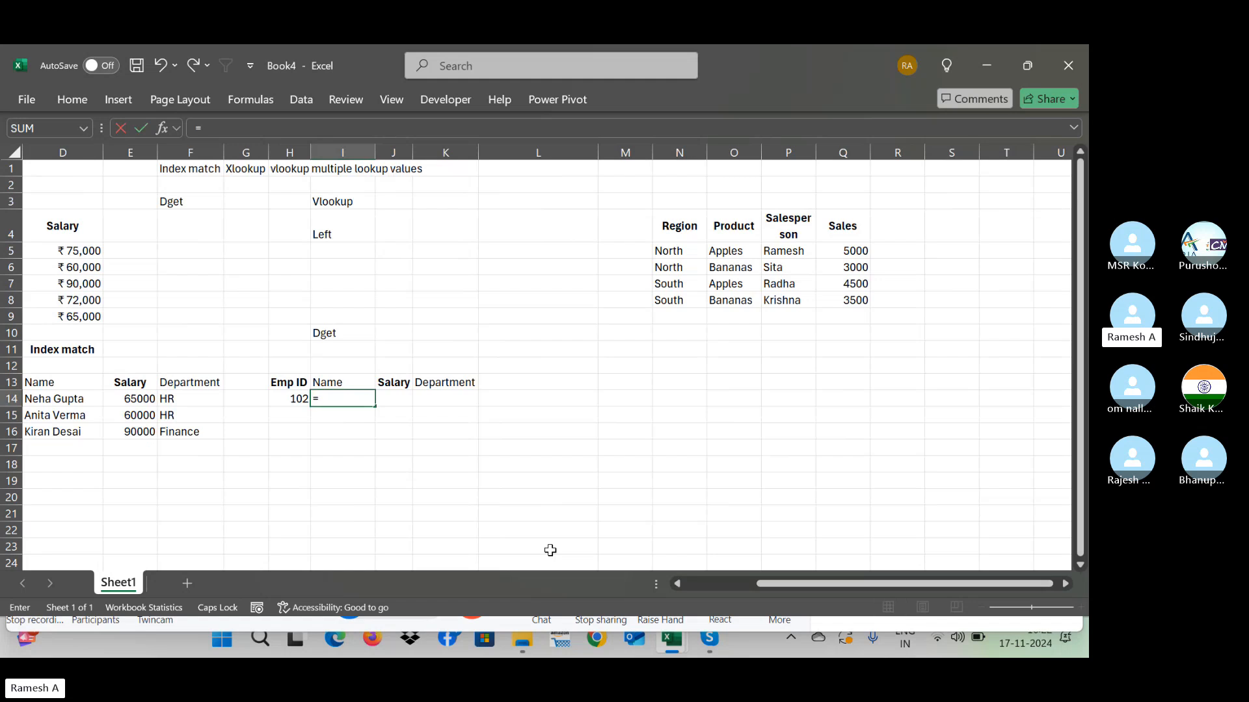
{"action": "type", "text": "DGET("}
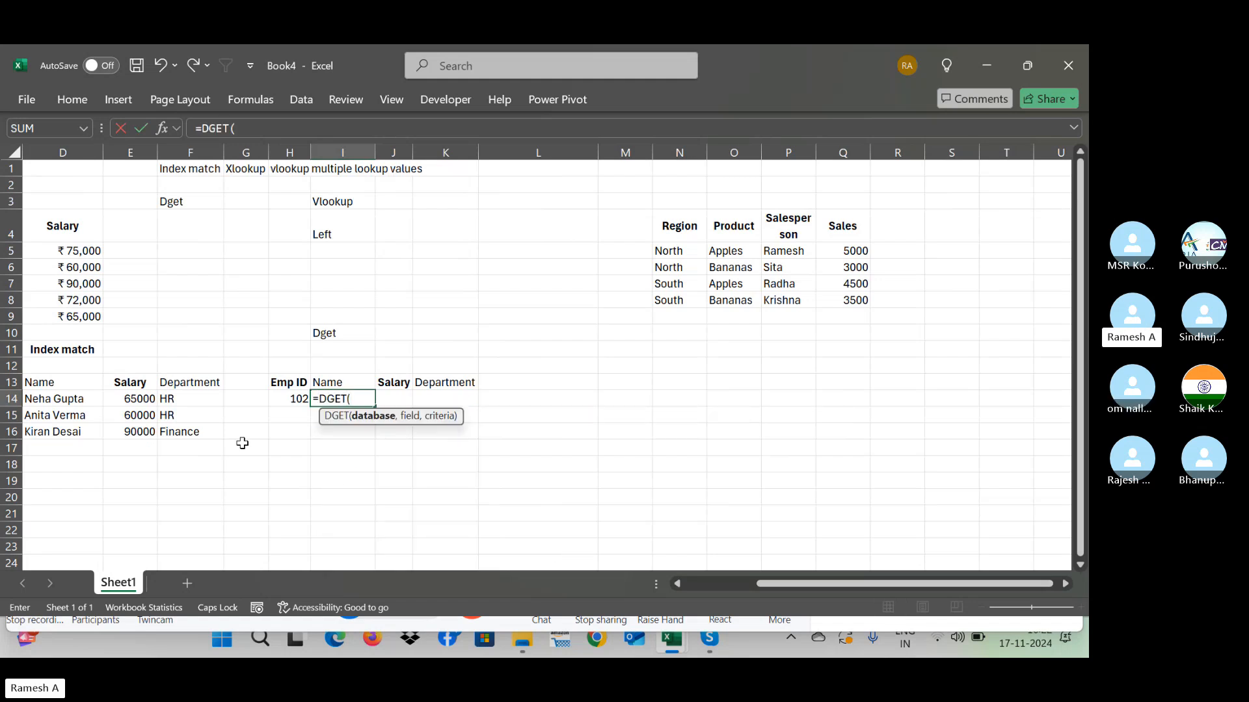
{"action": "left_click", "coordinate": [154, 286]}
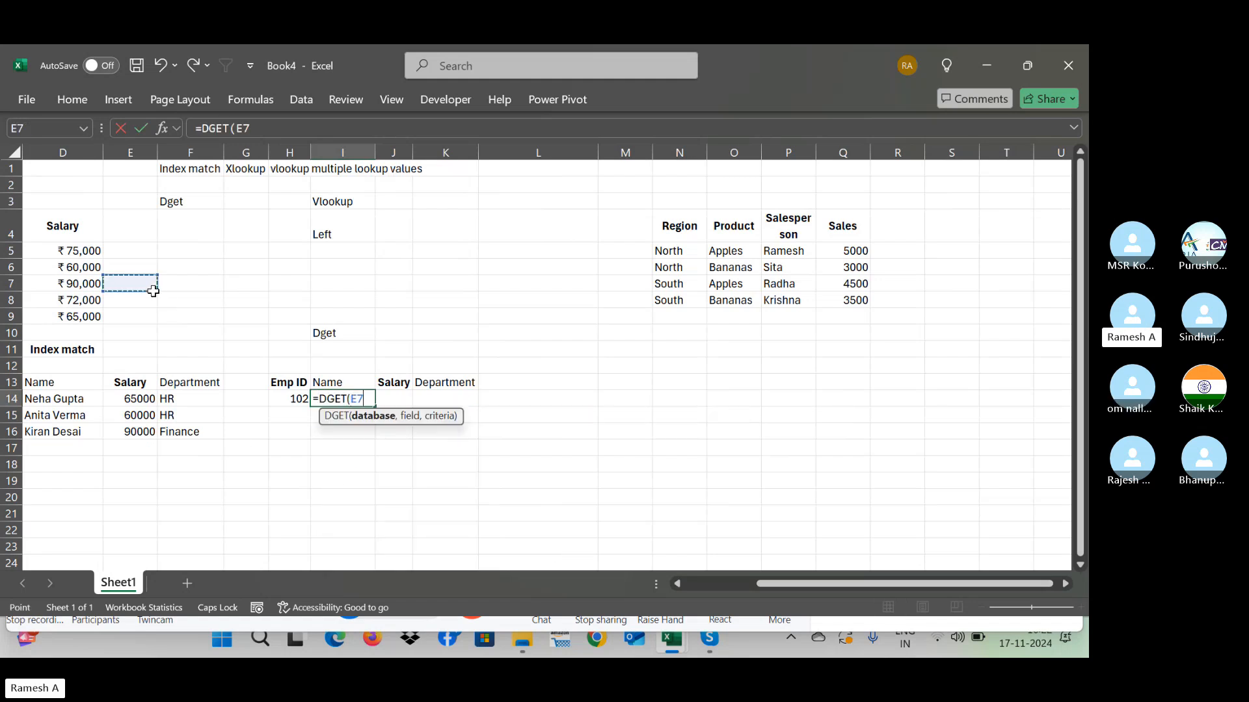
{"action": "key", "text": "ctrl+Up"}
{"action": "key", "text": "ctrl+Left"}
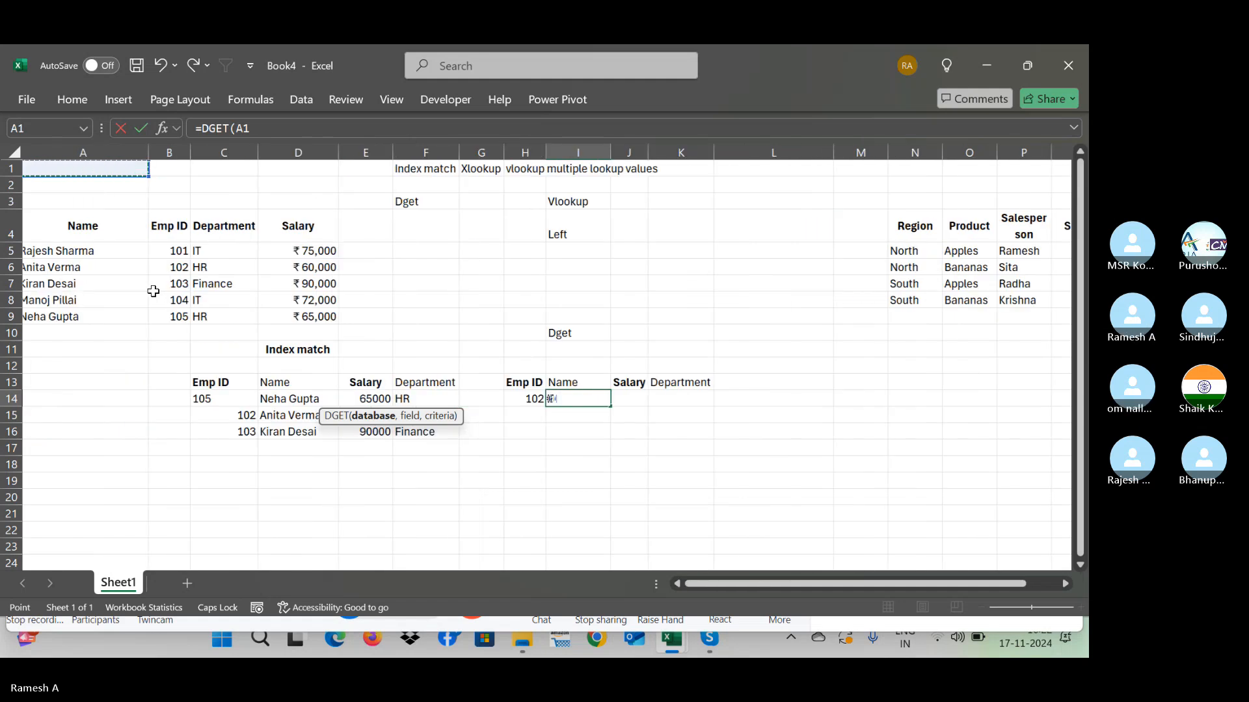
{"action": "key", "text": "ctrl+Down"}
{"action": "key", "text": "ctrl+shift+Right"}
{"action": "key", "text": "ctrl+shift+Down"}
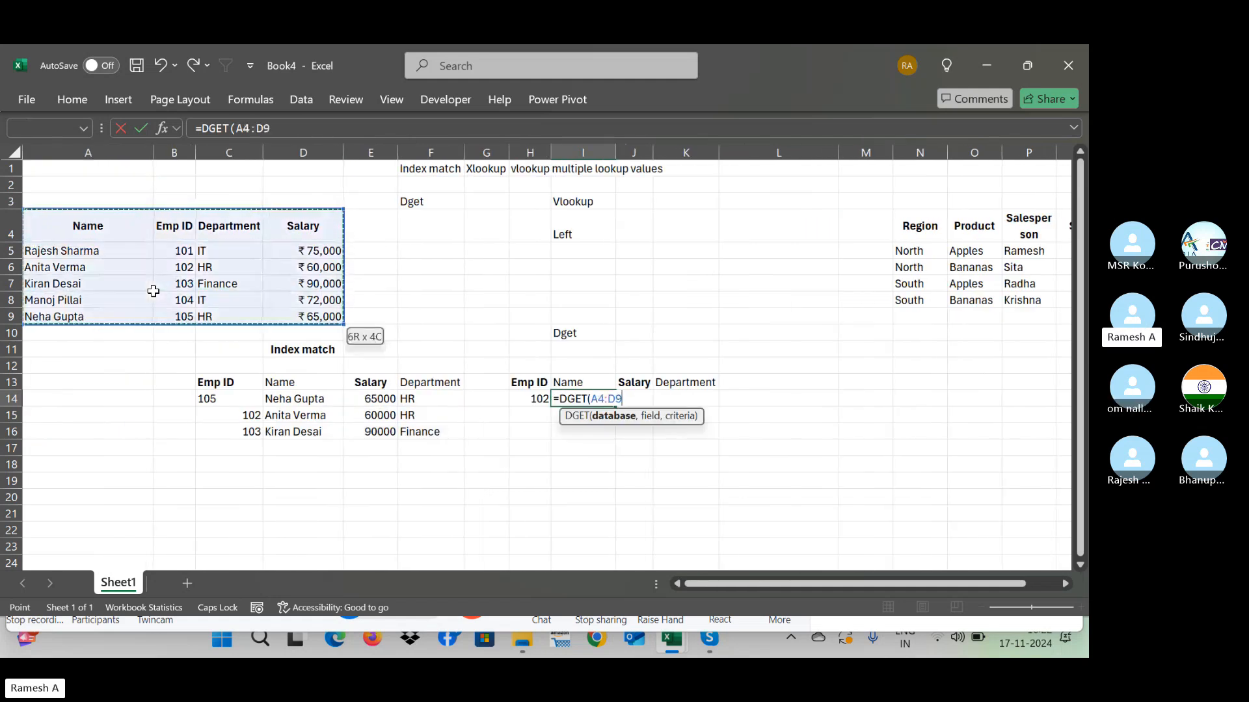
{"action": "key", "text": "F4"}
{"action": "type", "text": ","}
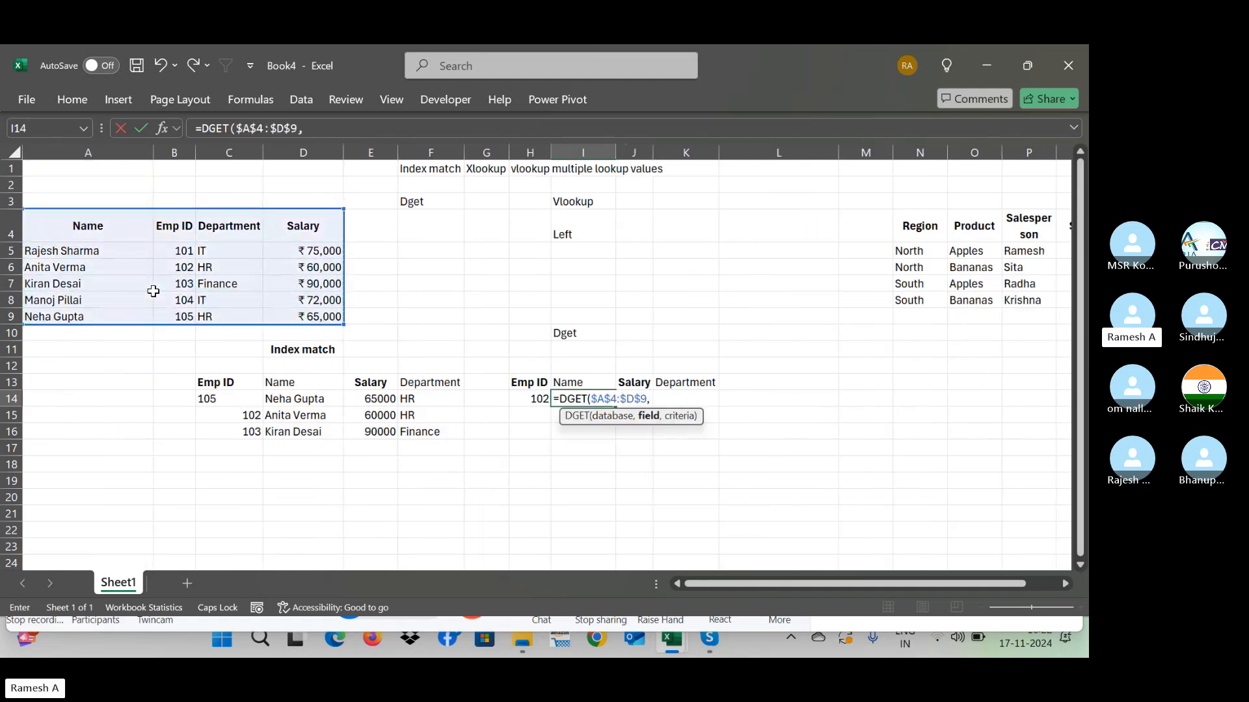
Step: Complete the DGET formula in I14 with field I13 and absolute criteria range $H$13:$H$14
{"action": "left_click", "coordinate": [581, 384]}
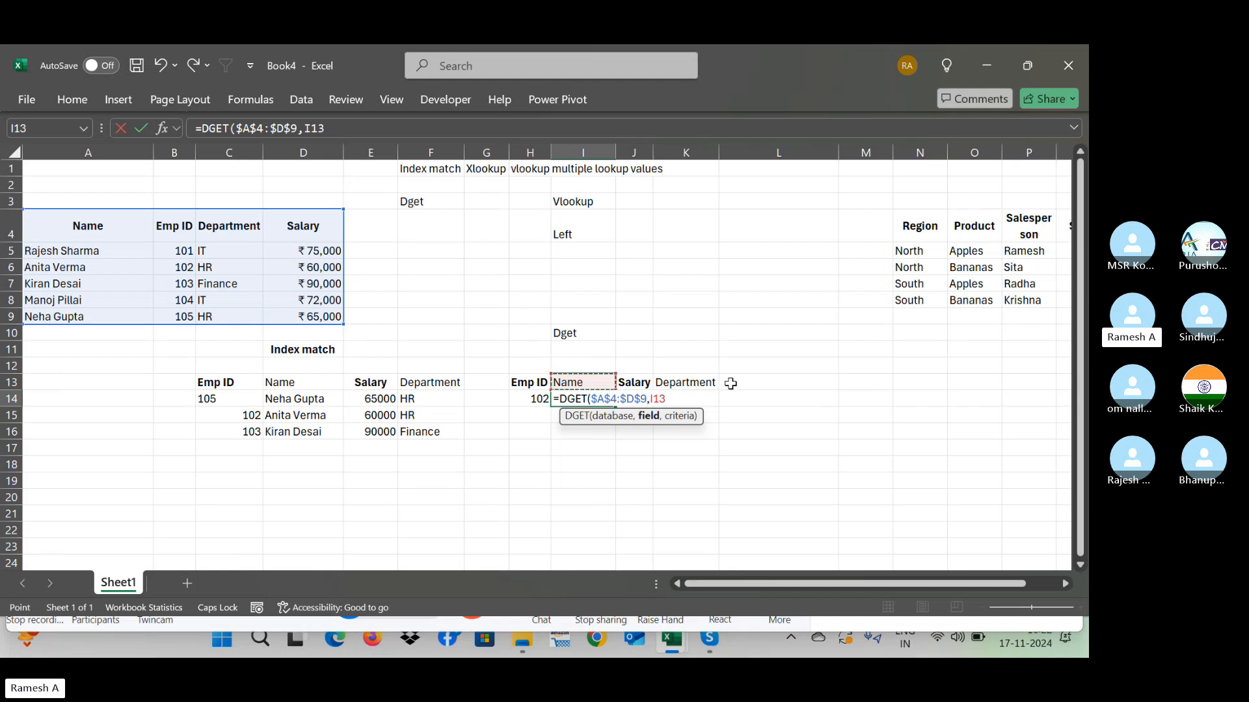
{"action": "type", "text": ","}
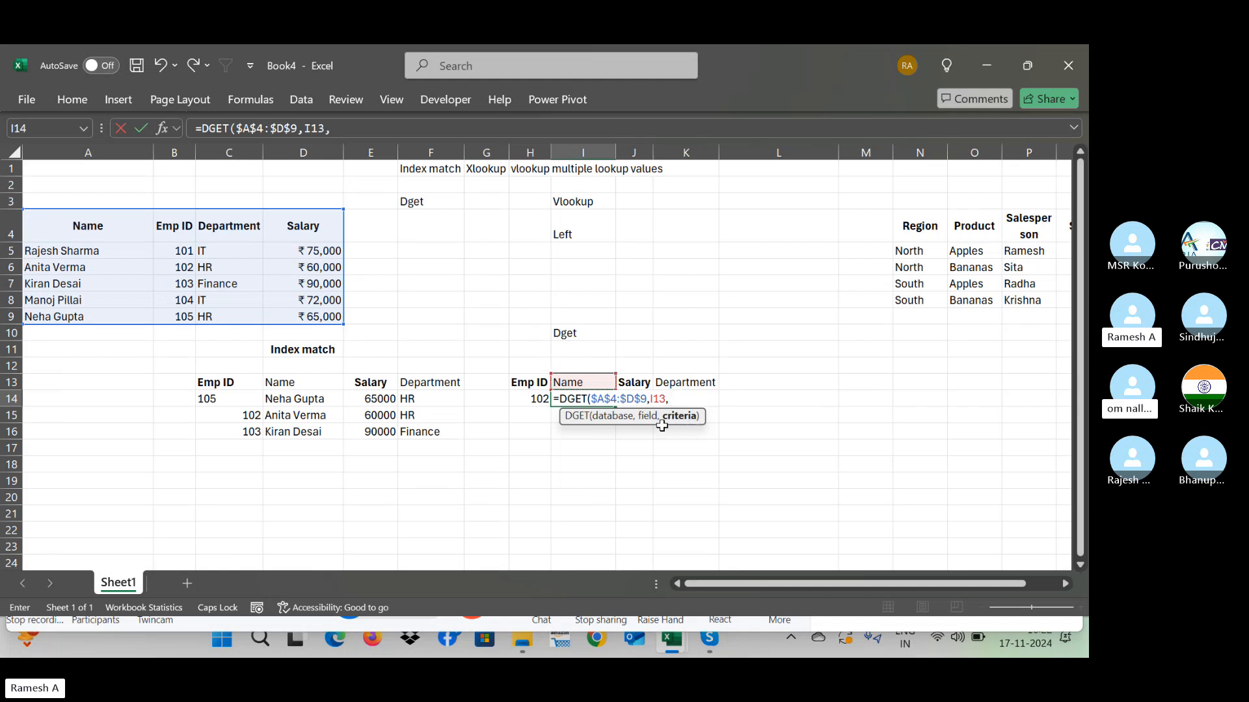
{"action": "left_click", "coordinate": [529, 384]}
{"action": "left_click_drag", "start_coordinate": [529, 384], "coordinate": [531, 397]}
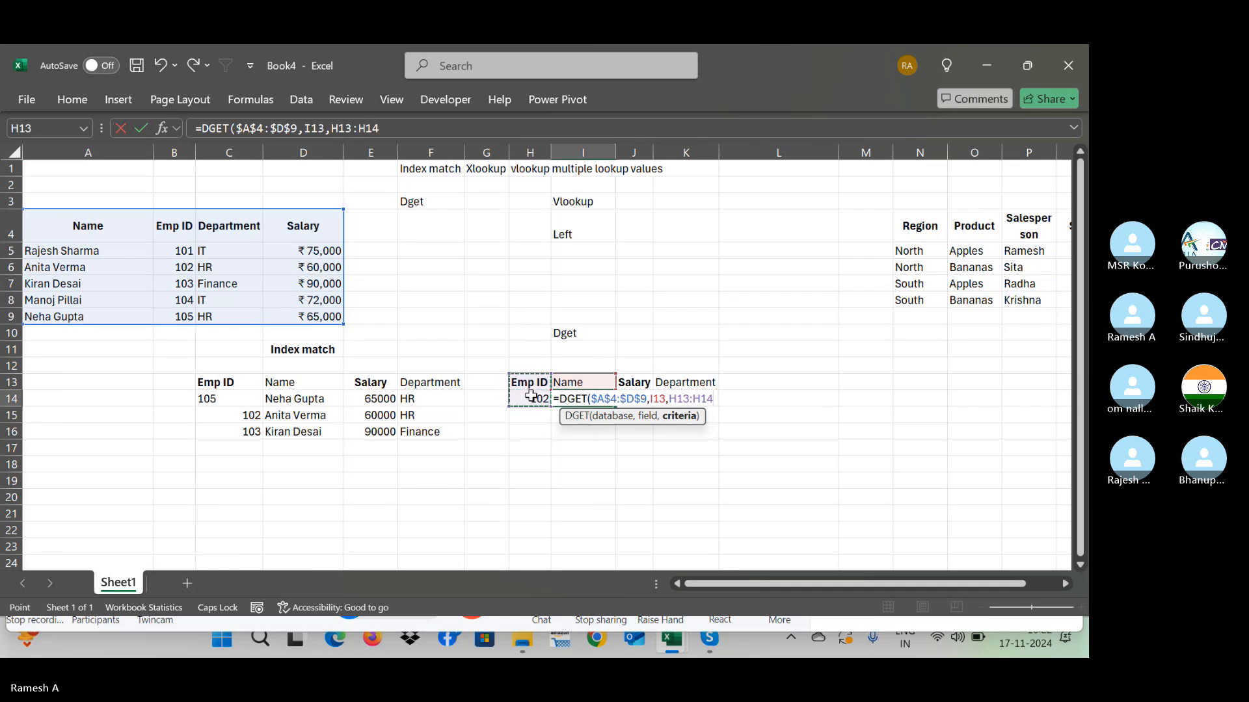
{"action": "key", "text": "F4"}
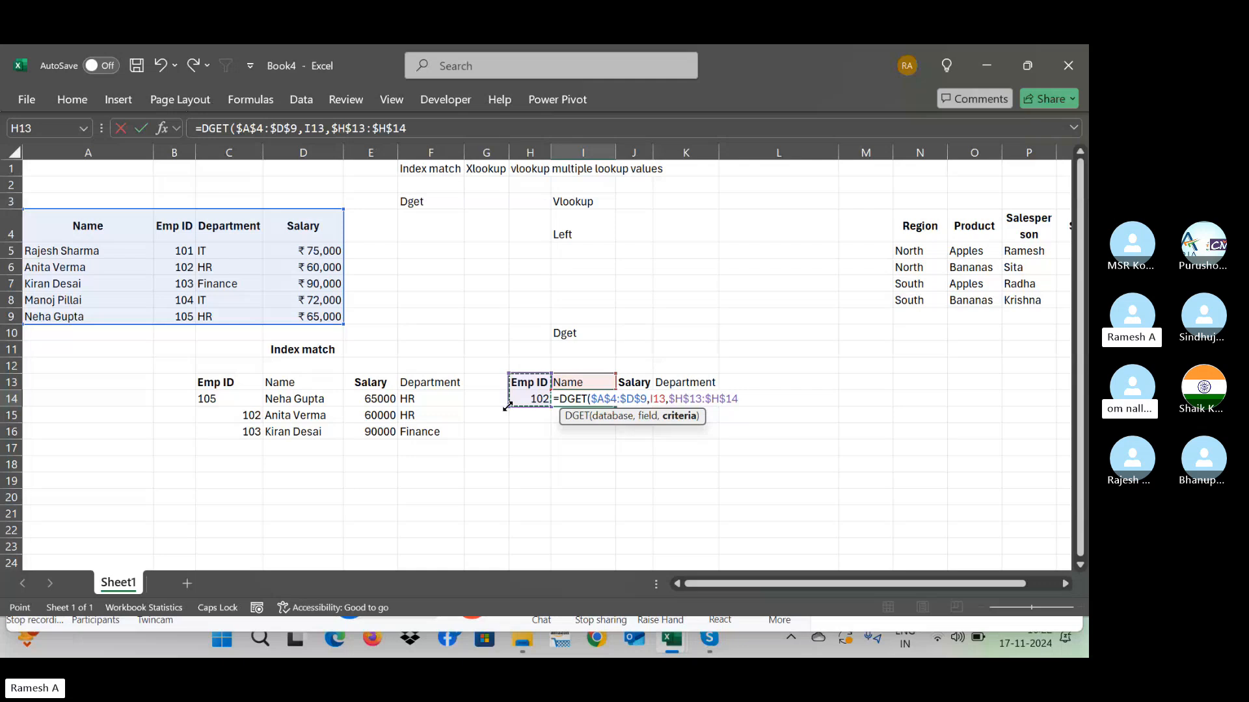
{"action": "key", "text": "Return"}
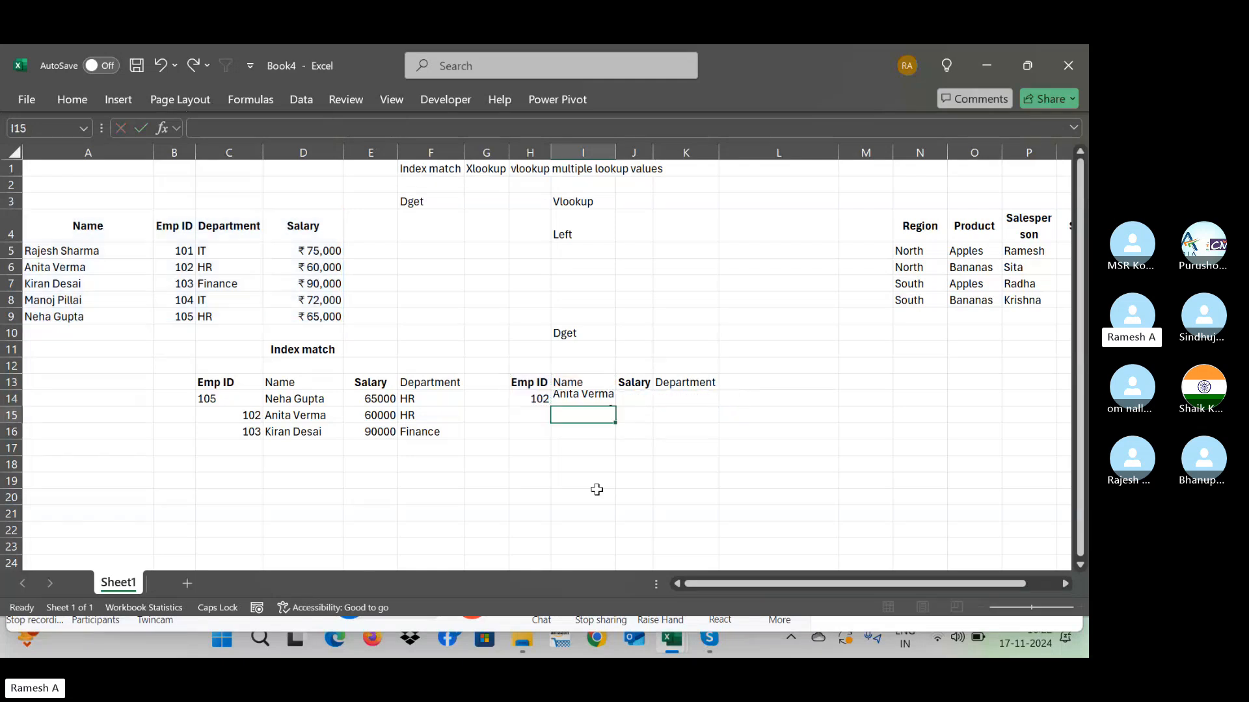
Step: Fill the DGET formula from I14 across the row through O14
{"action": "key", "text": "Up"}
{"action": "key", "text": "shift+Right"}
{"action": "key", "text": "shift+Right"}
{"action": "key", "text": "shift+Right"}
{"action": "key", "text": "shift+Right"}
{"action": "key", "text": "shift+Right"}
{"action": "key", "text": "shift+Right"}
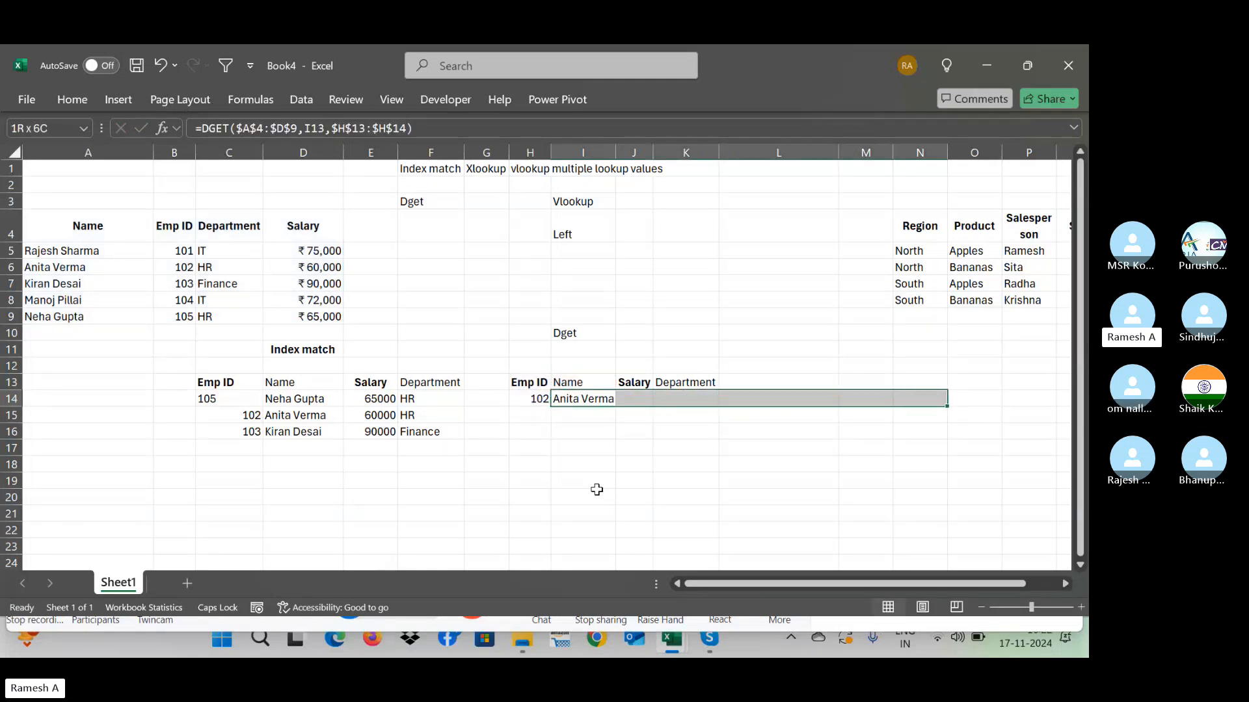
{"action": "key", "text": "ctrl+r"}
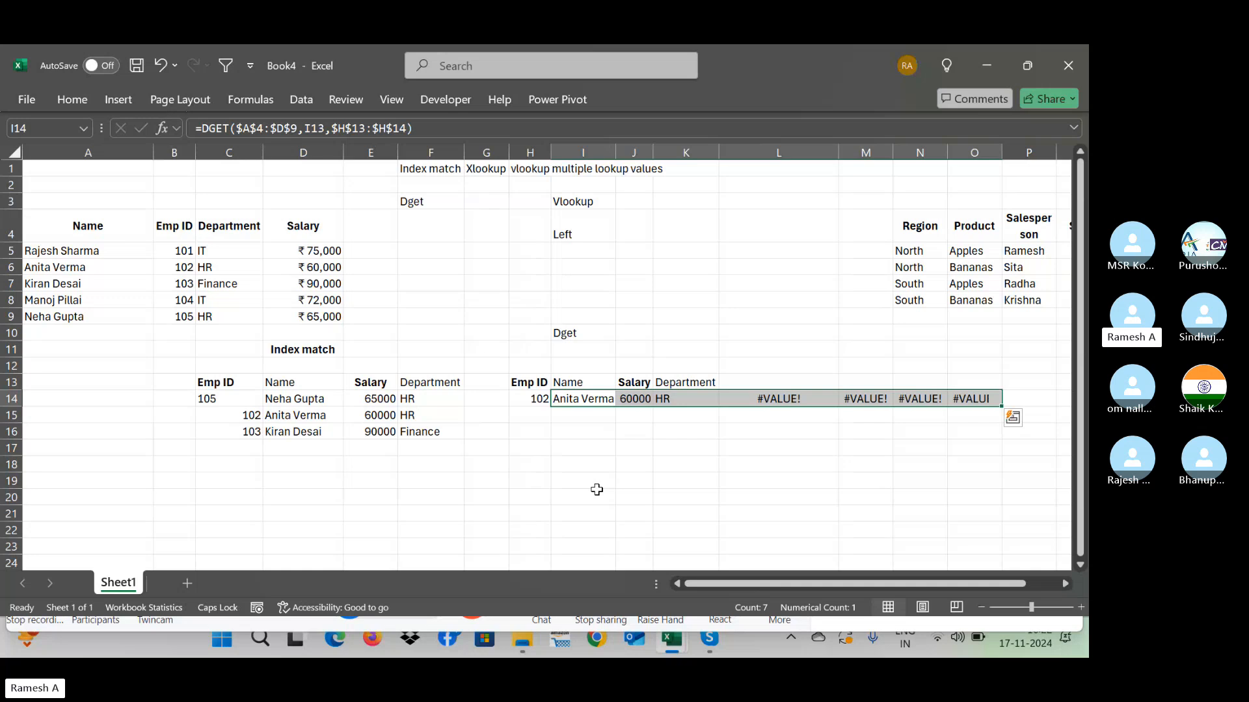
Step: Clear the surplus DGET formulas from L14:O14, beyond the Department column
{"action": "key", "text": "Right"}
{"action": "key", "text": "Right"}
{"action": "key", "text": "Right"}
{"action": "key", "text": "ctrl+shift+Right"}
{"action": "key", "text": "Delete"}
{"action": "key", "text": "Left"}
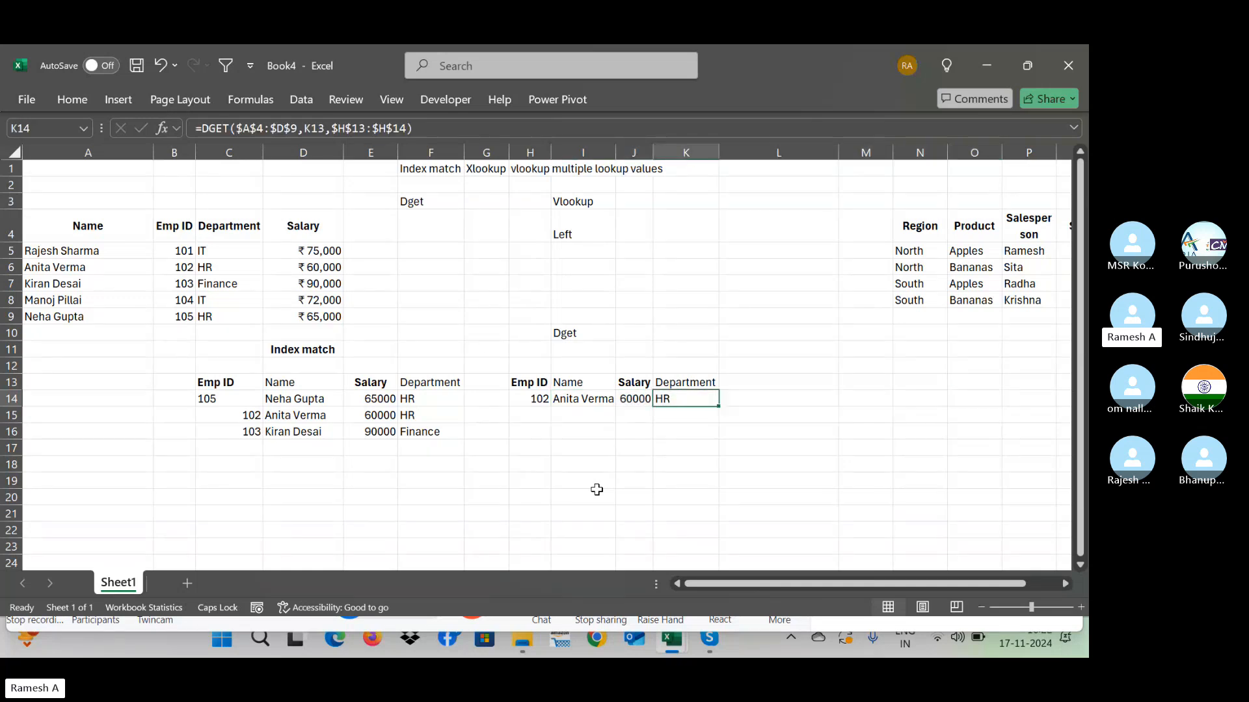
Step: Set the DGET lookup Emp ID in H14 to 105
{"action": "key", "text": "Left"}
{"action": "key", "text": "Left"}
{"action": "key", "text": "Left"}
{"action": "key", "text": "Left"}
{"action": "key", "text": "Right"}
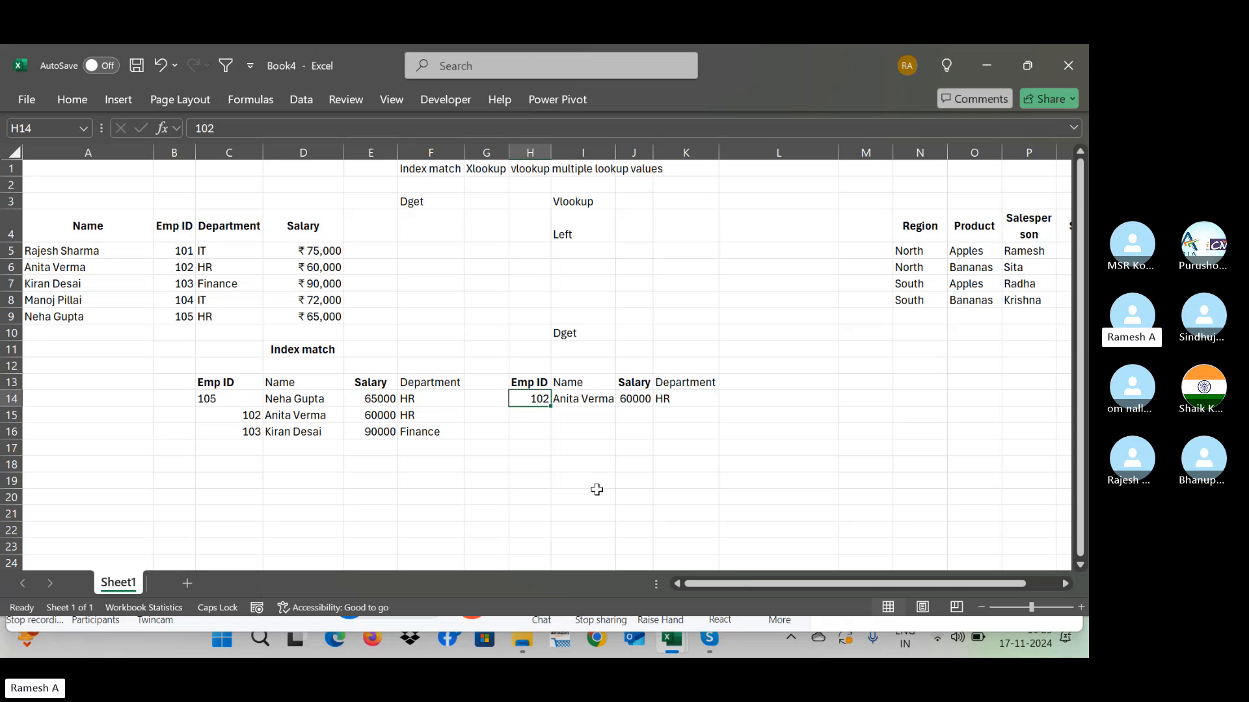
{"action": "type", "text": "105"}
{"action": "key", "text": "Return"}
Step: Set the DGET lookup Emp ID in H14 to 103
{"action": "key", "text": "Up"}
{"action": "type", "text": "103"}
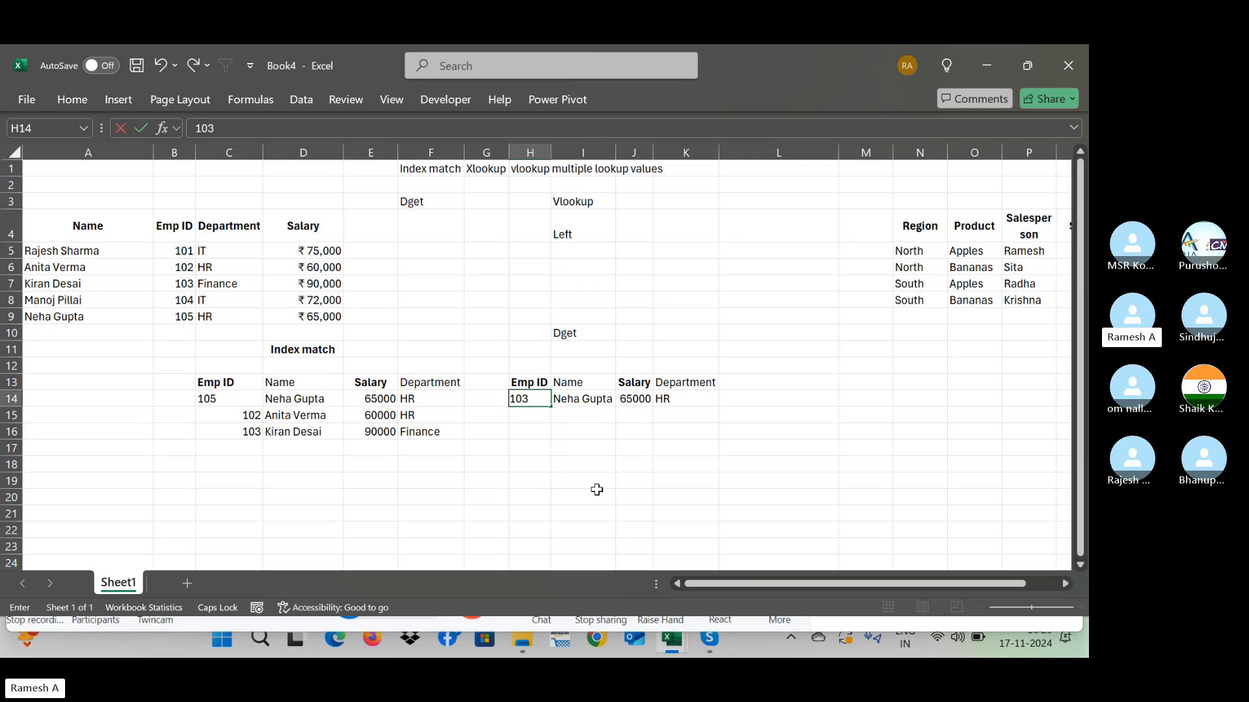
{"action": "key", "text": "Return"}
Step: Examine the DGET field headings in I13:K13 and the returned values beneath them
{"action": "key", "text": "Up"}
{"action": "key", "text": "Up"}
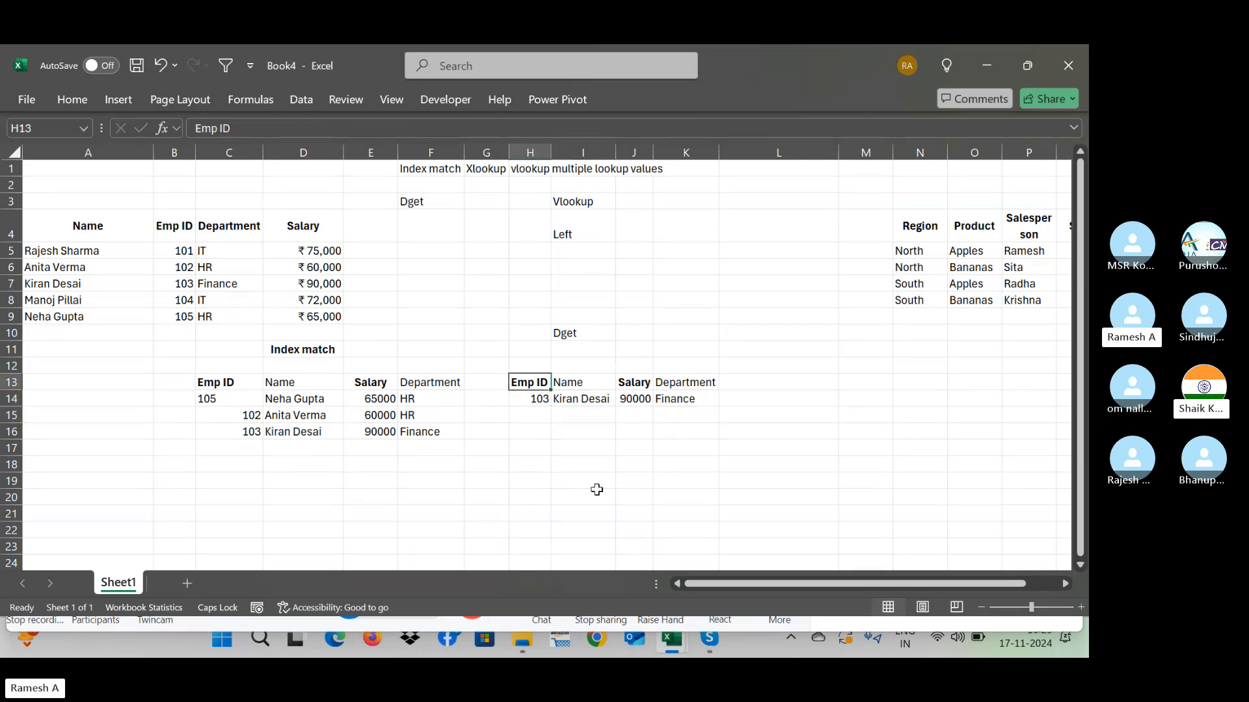
{"action": "key", "text": "Right"}
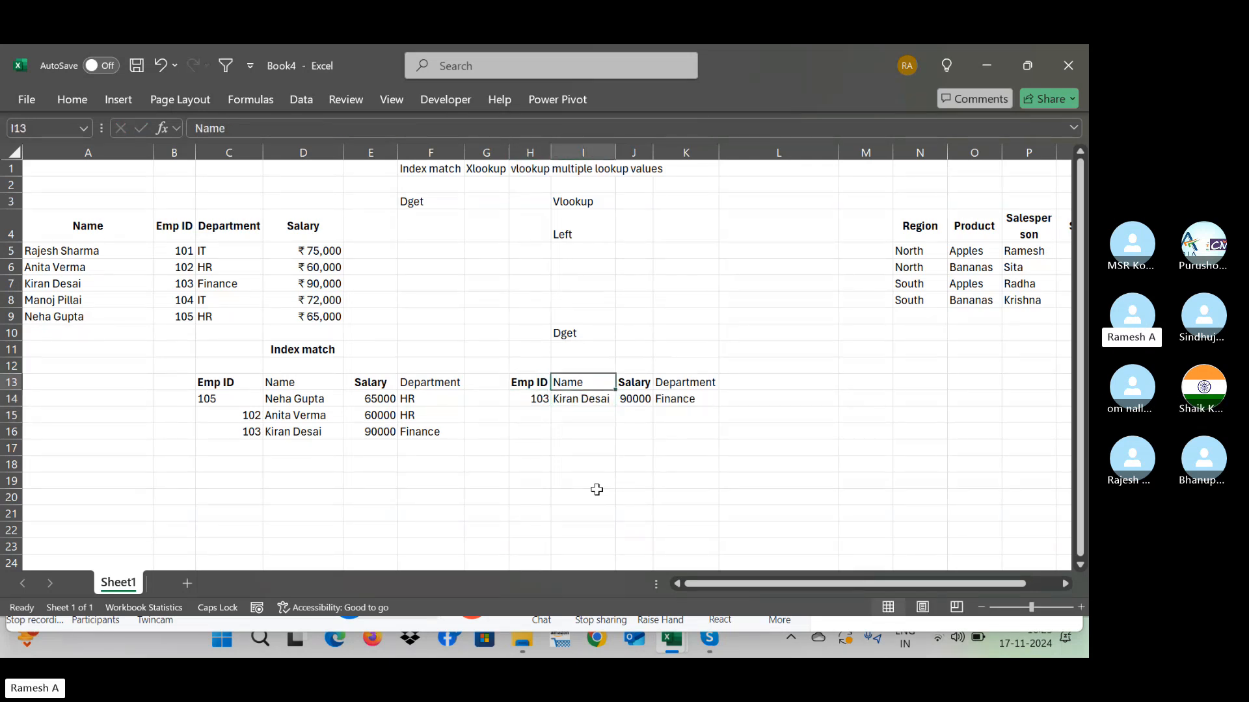
{"action": "key", "text": "shift+Right"}
{"action": "key", "text": "shift+Right"}
{"action": "key", "text": "shift+Down"}
{"action": "key", "text": "Down"}
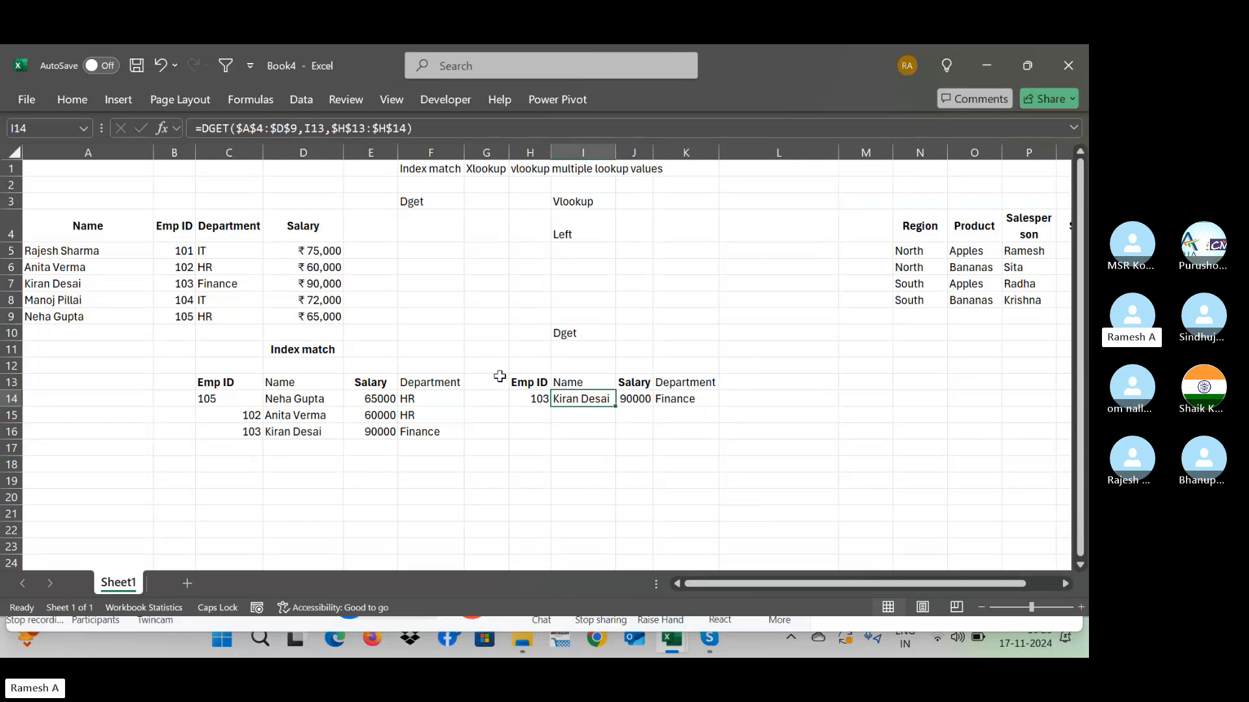
{"action": "key", "text": "Right"}
{"action": "key", "text": "Right"}
{"action": "key", "text": "Right"}
{"action": "key", "text": "Right"}
{"action": "key", "text": "Right"}
{"action": "key", "text": "Right"}
{"action": "key", "text": "Right"}
{"action": "key", "text": "Right"}
{"action": "key", "text": "Right"}
{"action": "key", "text": "Right"}
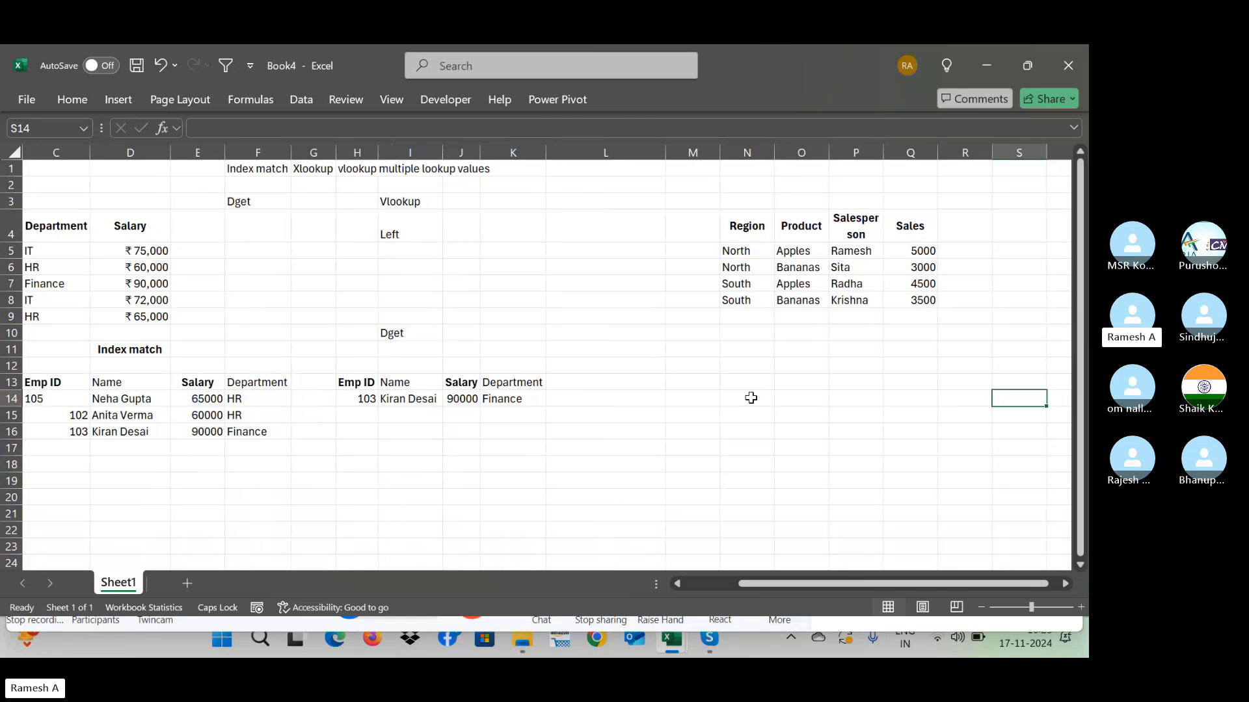
{"action": "key", "text": "Left"}
{"action": "key", "text": "Left"}
{"action": "key", "text": "Left"}
{"action": "key", "text": "Left"}
{"action": "key", "text": "Left"}
{"action": "key", "text": "Left"}
{"action": "key", "text": "Left"}
{"action": "key", "text": "Left"}
{"action": "key", "text": "Left"}
{"action": "key", "text": "Left"}
{"action": "key", "text": "Left"}
Step: Insert blank cells at C4:C9 of the employee table, shifting Department and Salary to the right
{"action": "key", "text": "ctrl+Up"}
{"action": "key", "text": "ctrl+Up"}
{"action": "key", "text": "Home"}
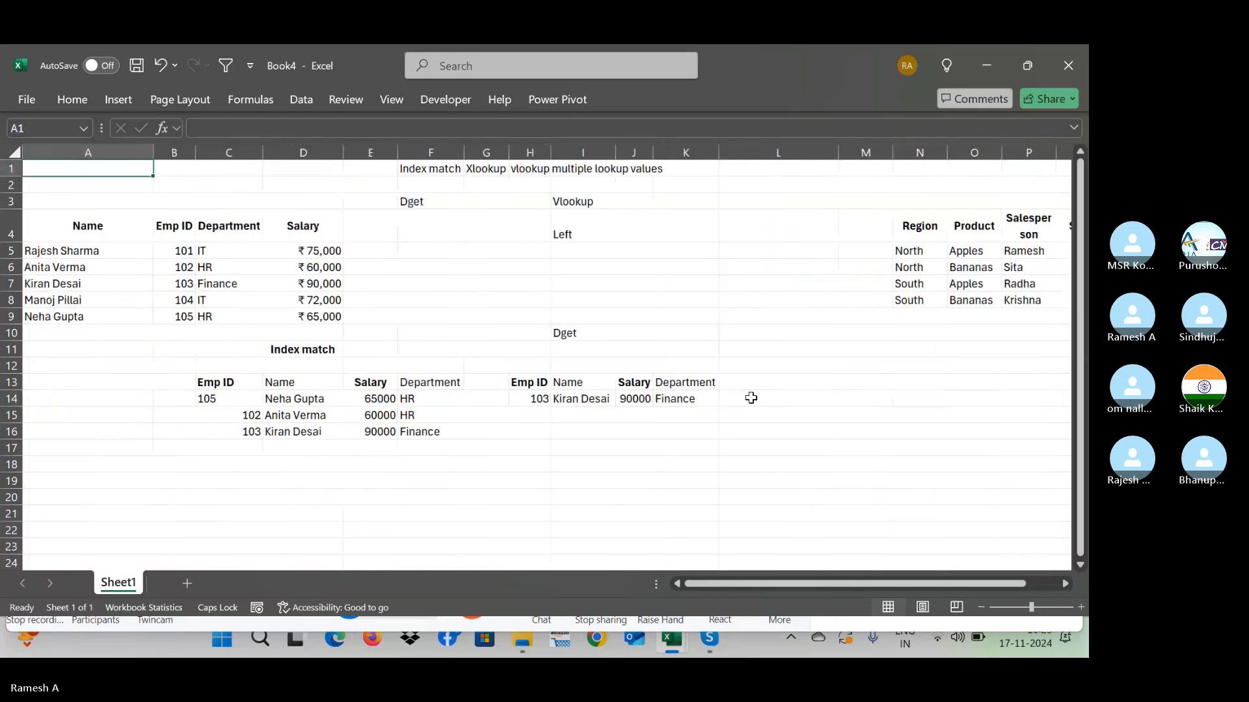
{"action": "key", "text": "Down"}
{"action": "key", "text": "Down"}
{"action": "key", "text": "Right"}
{"action": "key", "text": "Right"}
{"action": "key", "text": "Down"}
{"action": "key", "text": "ctrl+shift+Down"}
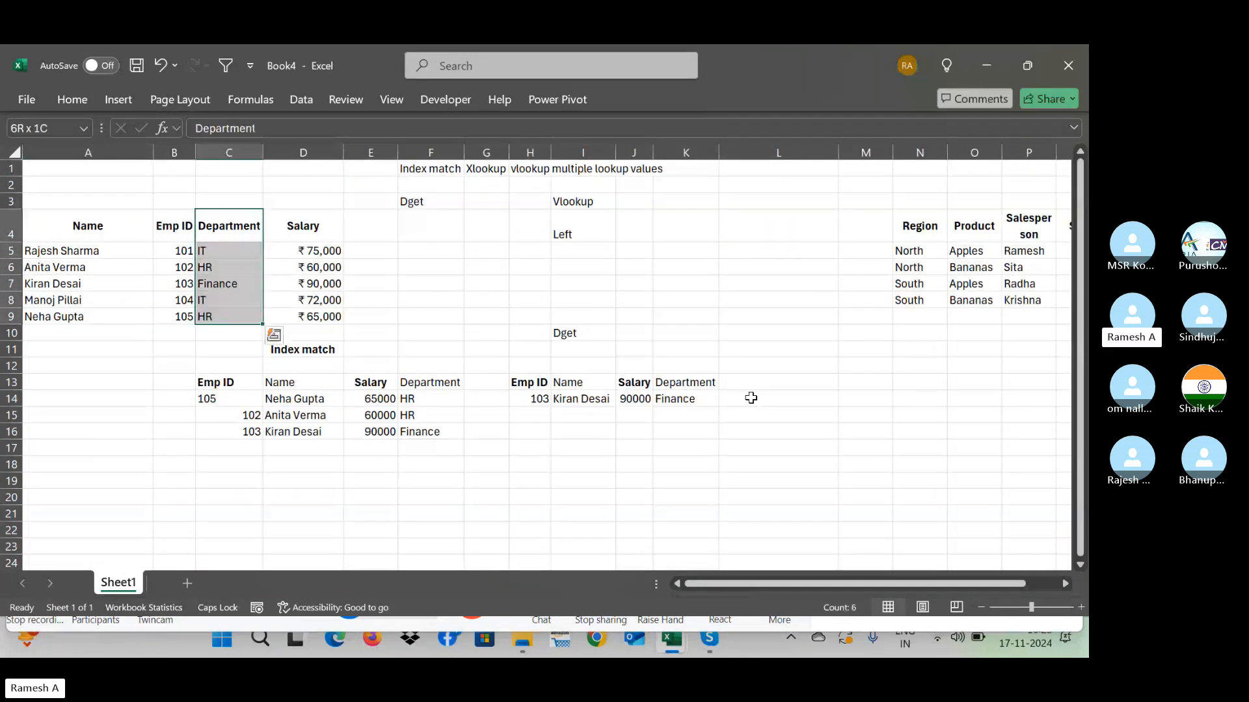
{"action": "key", "text": "ctrl+shift+plus"}
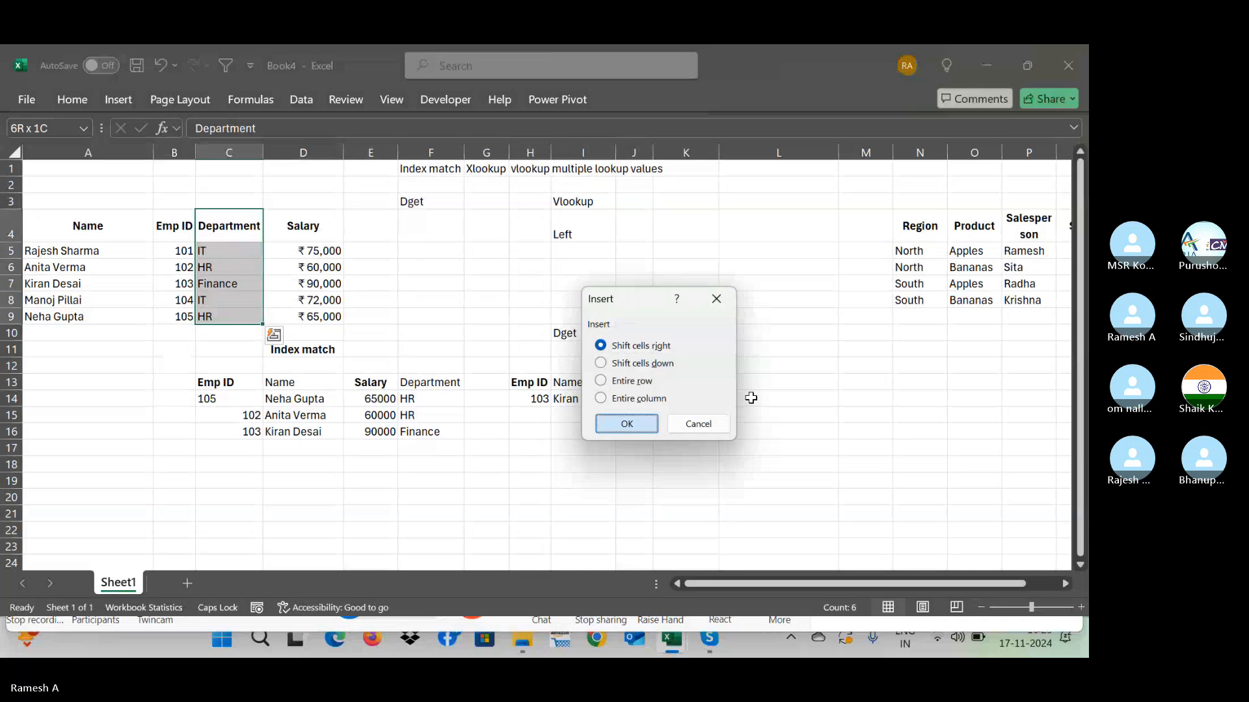
{"action": "key", "text": "Return"}
Step: Head the new column Add in C4 and enter 43, 43, 423, 4 and 324 in C5:C9
{"action": "key", "text": "Up"}
{"action": "key", "text": "Down"}
{"action": "type", "text": "aD"}
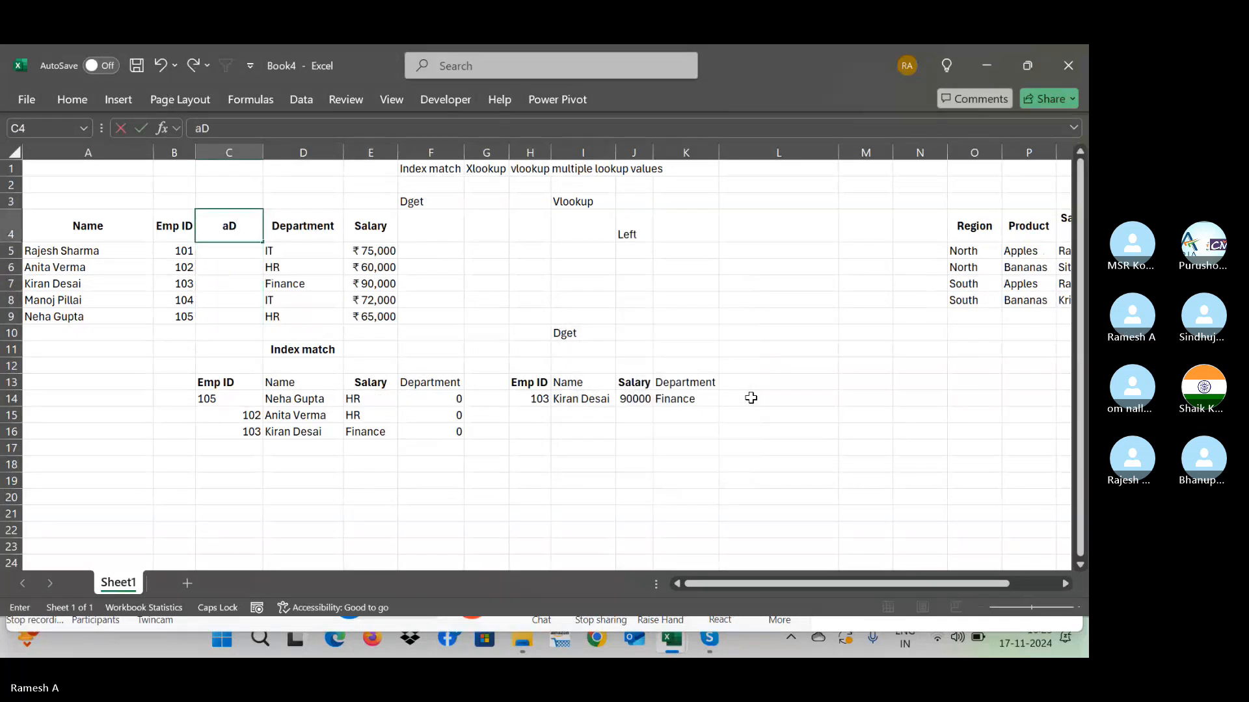
{"action": "key", "text": "Return"}
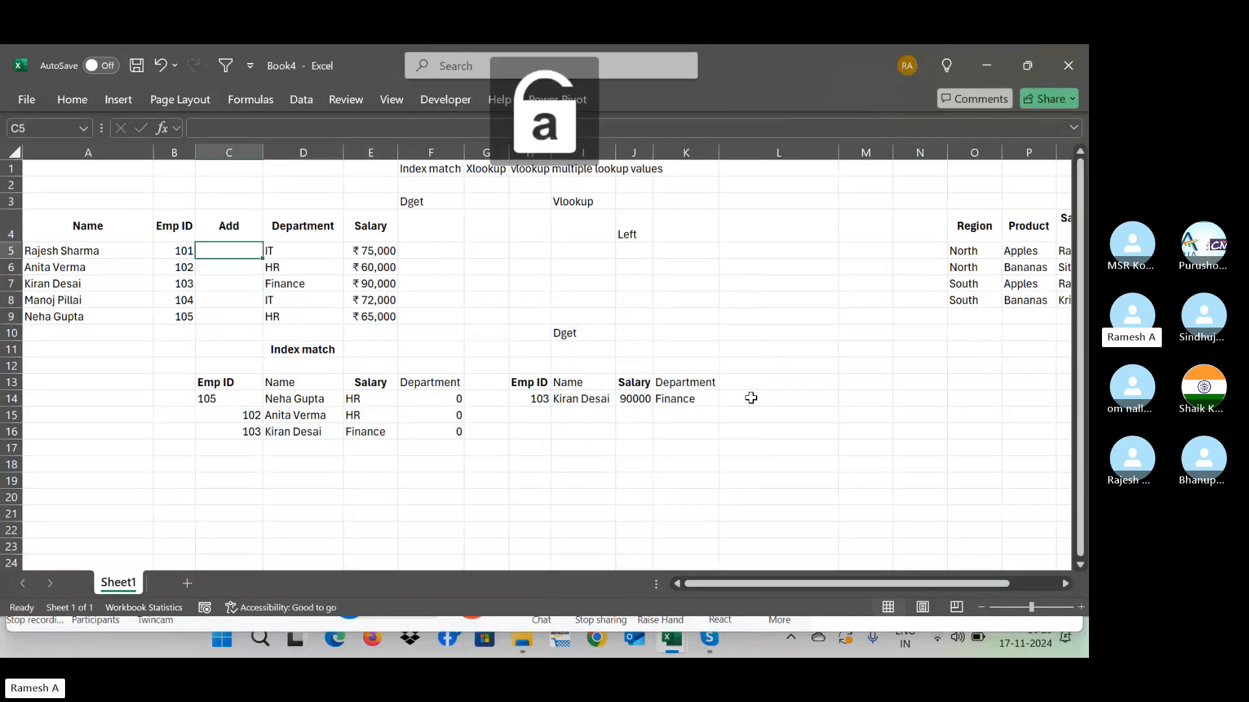
{"action": "type", "text": "43"}
{"action": "key", "text": "Return"}
{"action": "type", "text": "43"}
{"action": "key", "text": "Return"}
{"action": "type", "text": "423"}
{"action": "key", "text": "Return"}
{"action": "type", "text": "4"}
{"action": "key", "text": "Return"}
{"action": "type", "text": "324"}
{"action": "key", "text": "Return"}
Step: Enter the heading Add in L13, next to Department in the DGET table
{"action": "key", "text": "Right"}
{"action": "key", "text": "Right"}
{"action": "key", "text": "Right"}
{"action": "key", "text": "Right"}
{"action": "key", "text": "Right"}
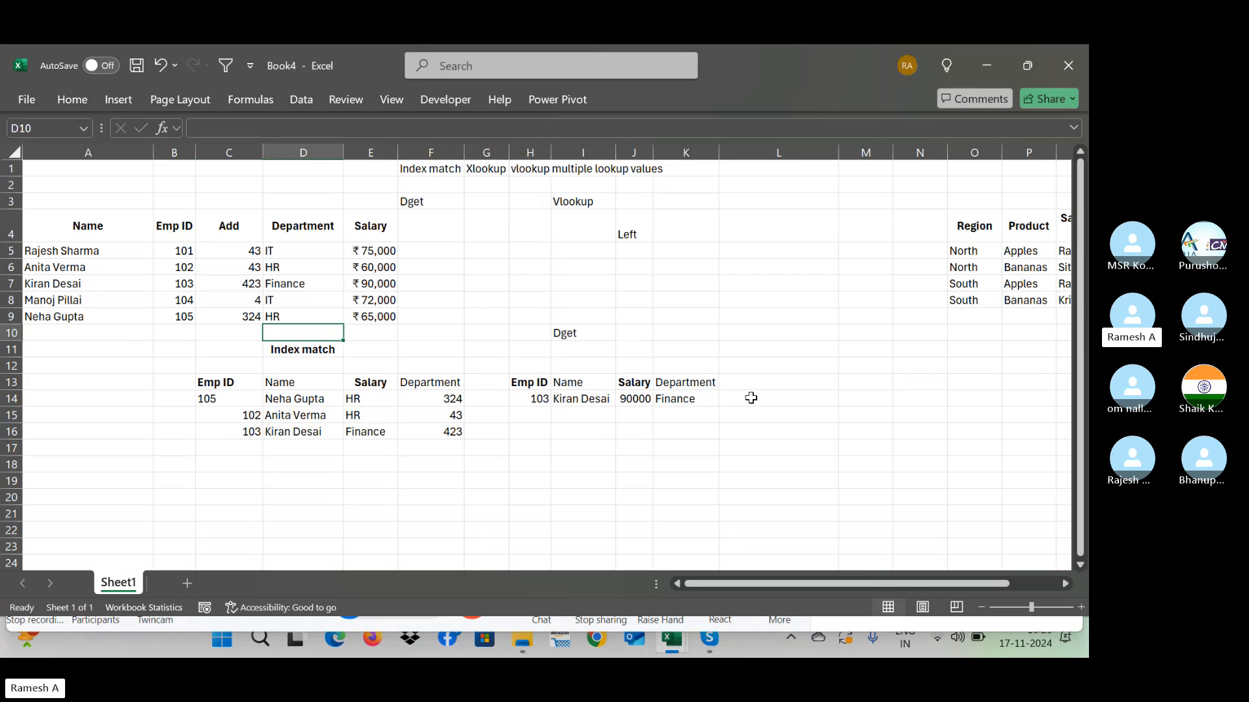
{"action": "key", "text": "Right"}
{"action": "key", "text": "Right"}
{"action": "key", "text": "Right"}
{"action": "key", "text": "Right"}
{"action": "key", "text": "Down"}
{"action": "key", "text": "Down"}
{"action": "key", "text": "Down"}
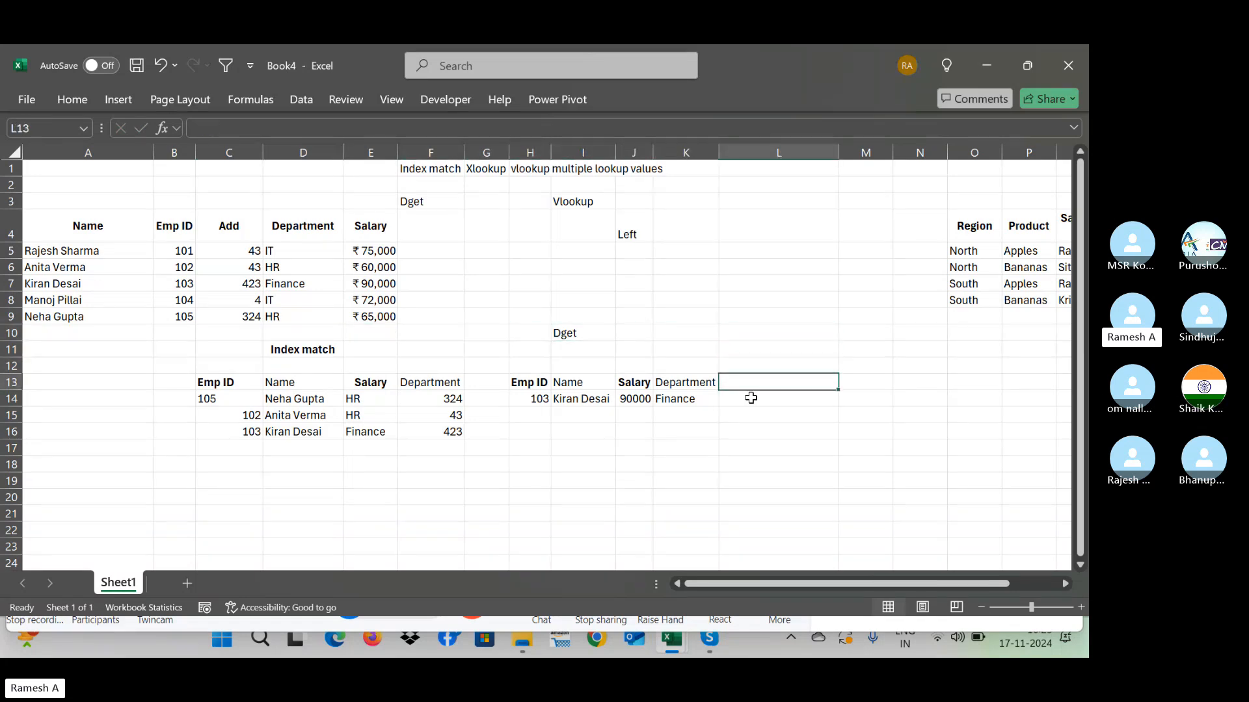
{"action": "type", "text": "Add"}
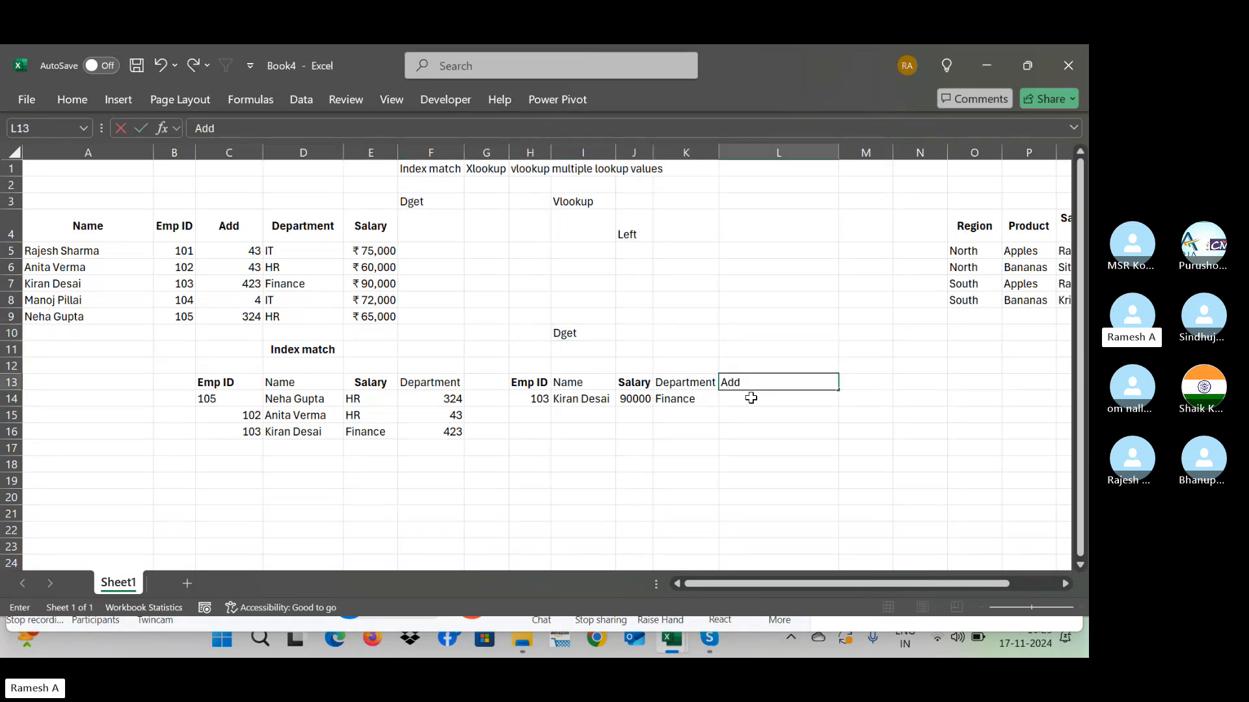
{"action": "key", "text": "Return"}
Step: Fill the DGET formula from K14 into L14 under the Add heading
{"action": "key", "text": "Left"}
{"action": "key", "text": "shift+Right"}
{"action": "key", "text": "ctrl+r"}
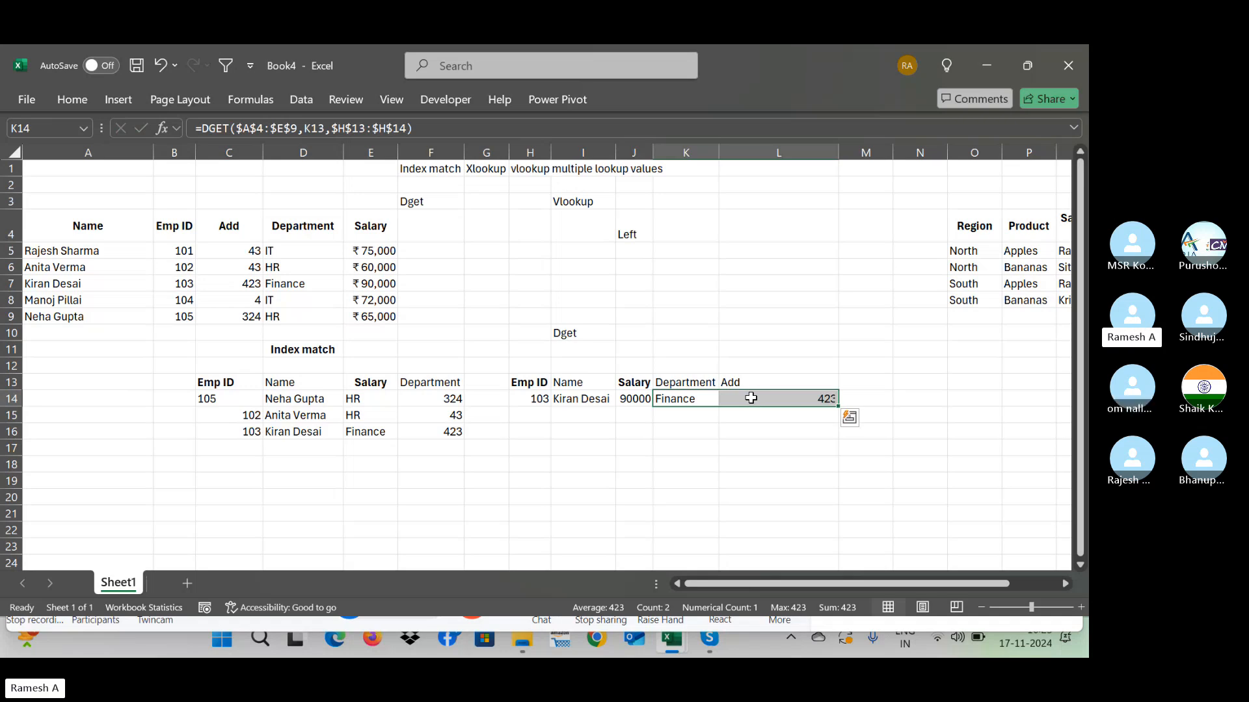
{"action": "key", "text": "Right"}
{"action": "key", "text": "Right"}
{"action": "key", "text": "Left"}
{"action": "key", "text": "Left"}
{"action": "key", "text": "Right"}
{"action": "key", "text": "Up"}
{"action": "key", "text": "Right"}
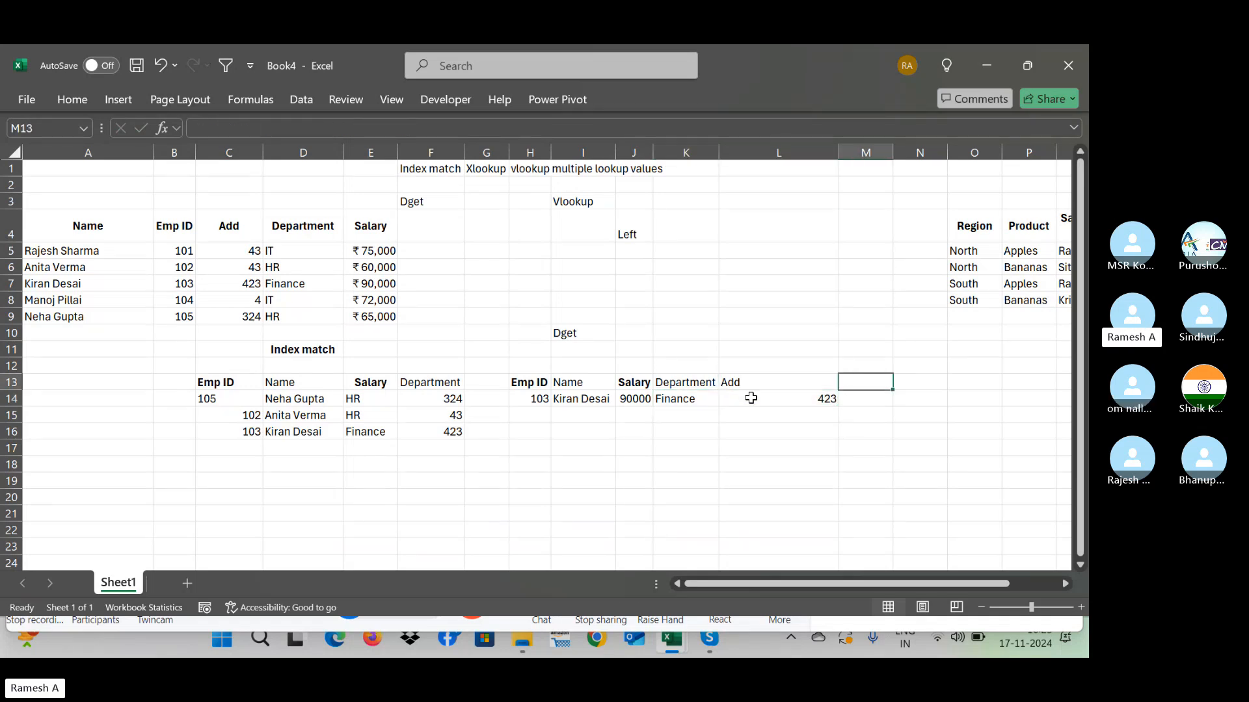
{"action": "key", "text": "Right"}
{"action": "key", "text": "Right"}
{"action": "key", "text": "Right"}
{"action": "key", "text": "Right"}
{"action": "key", "text": "Left"}
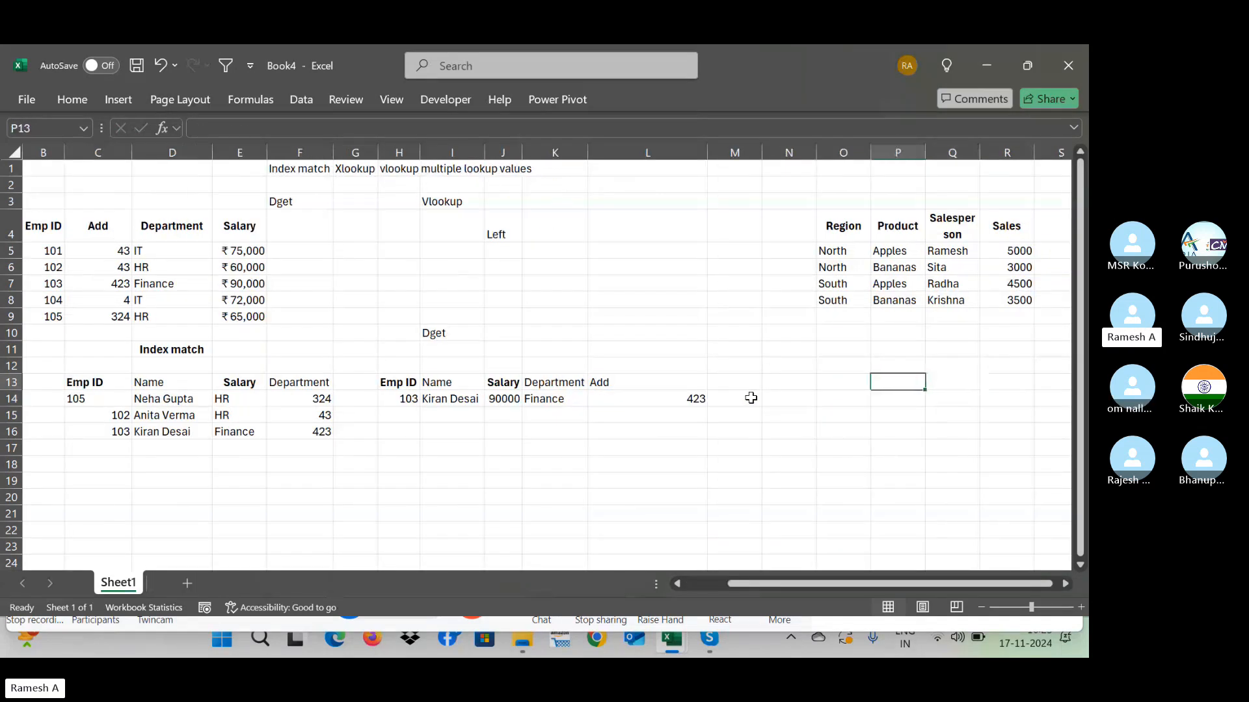
Step: Review the DGET lookup Emp ID and the values returned beside it in H14:K14
{"action": "key", "text": "Home"}
{"action": "key", "text": "Right"}
{"action": "key", "text": "Right"}
{"action": "key", "text": "Right"}
{"action": "key", "text": "Right"}
{"action": "key", "text": "Right"}
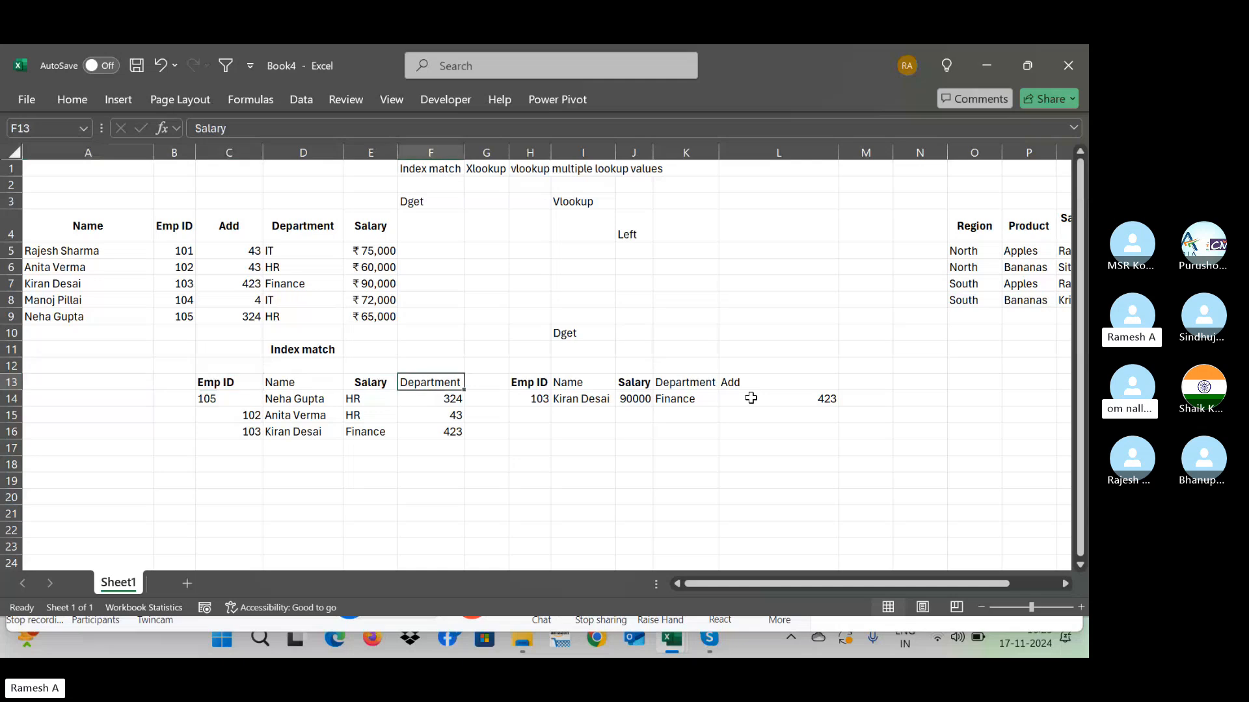
{"action": "key", "text": "Right"}
{"action": "key", "text": "Right"}
{"action": "key", "text": "Down"}
{"action": "key", "text": "shift+Right"}
{"action": "key", "text": "shift+Right"}
{"action": "key", "text": "shift+Right"}
{"action": "key", "text": "shift+Right"}
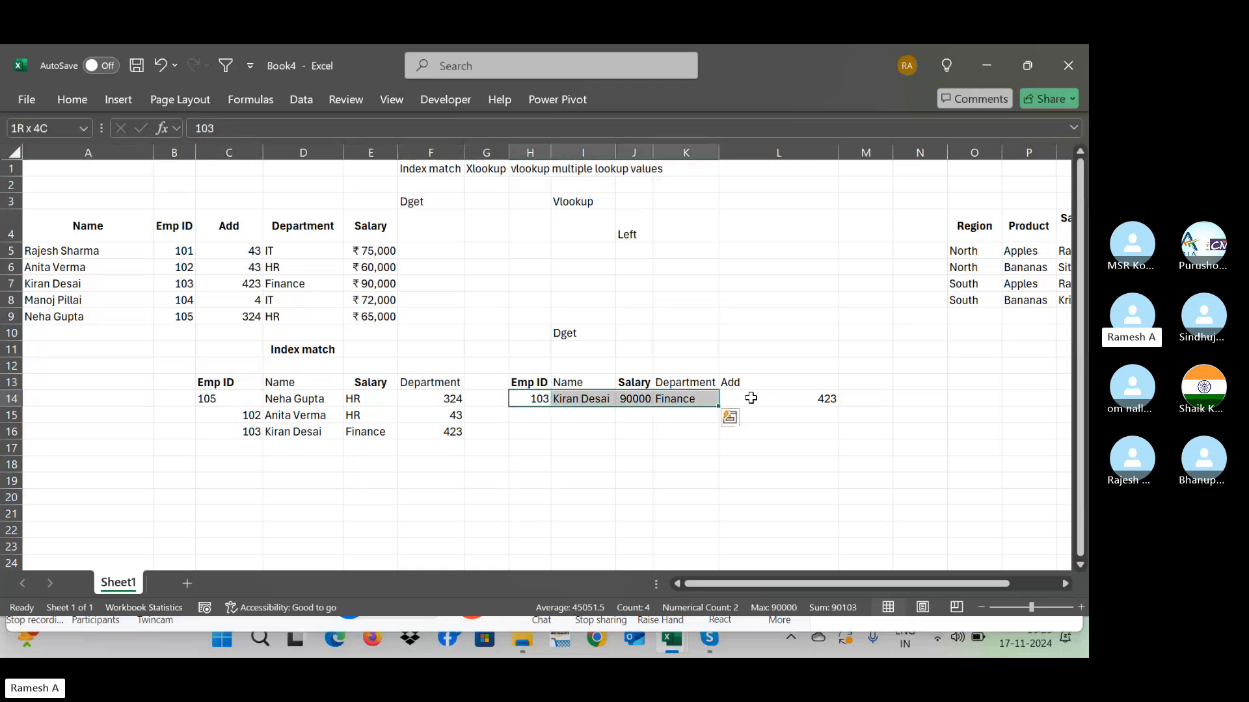
{"action": "key", "text": "Down"}
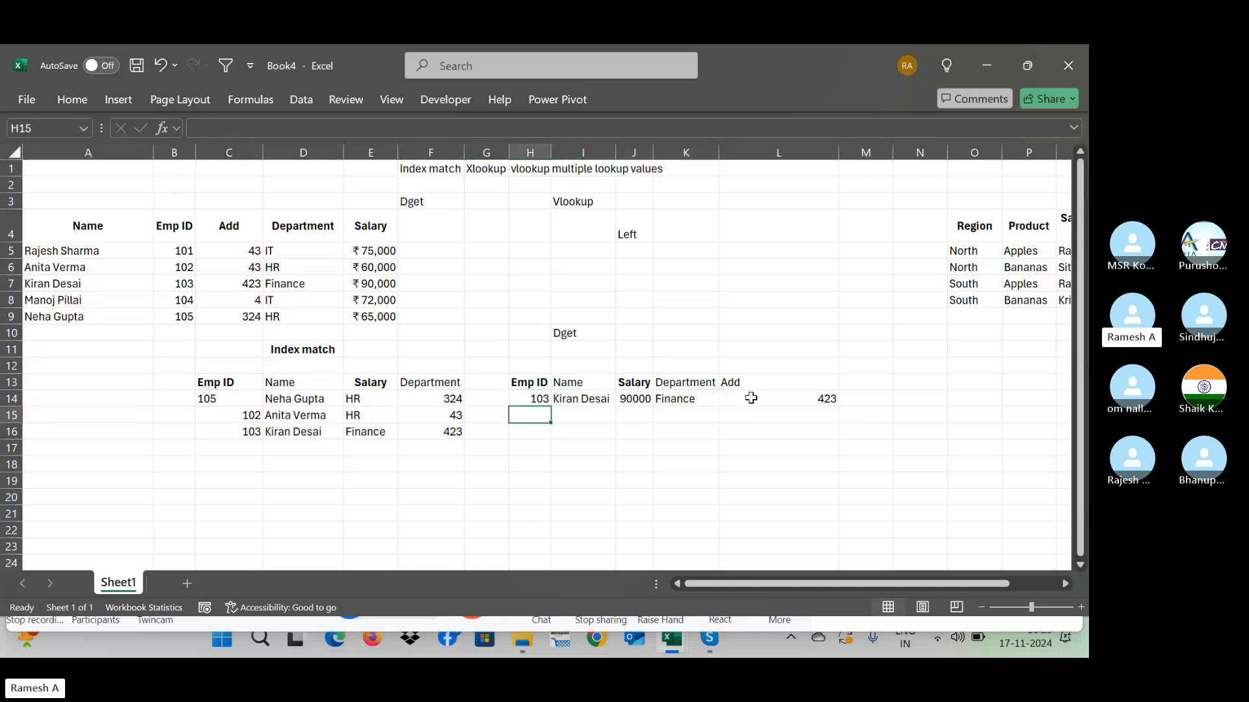
{"action": "key", "text": "Up"}
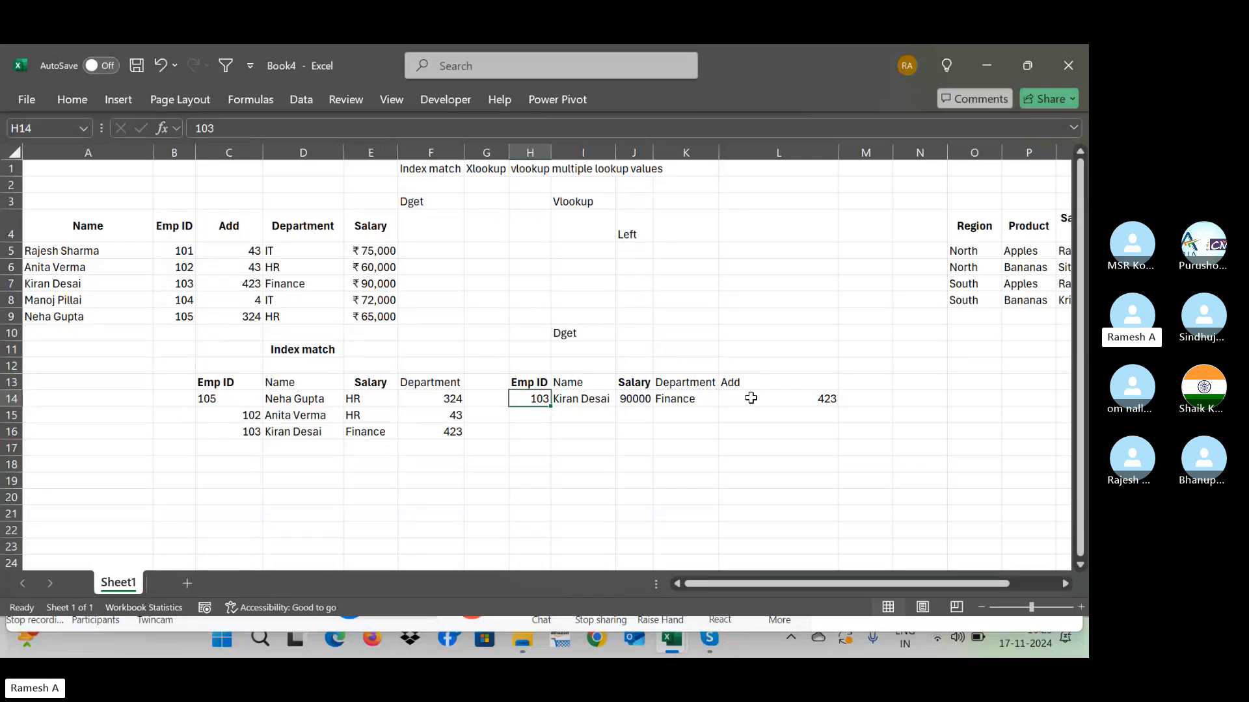
Step: Replace the DGET lookup value in H14 with 107 and enter 101 below it in H15
{"action": "key", "text": "Delete"}
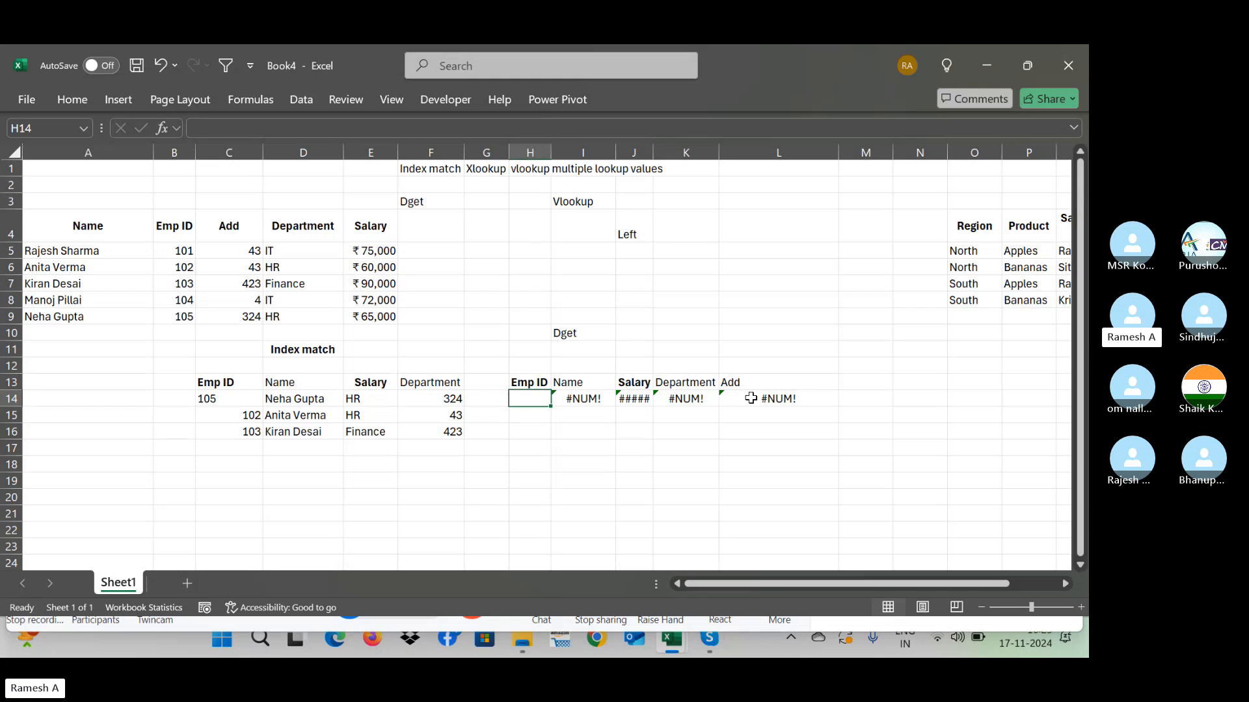
{"action": "key", "text": "Down"}
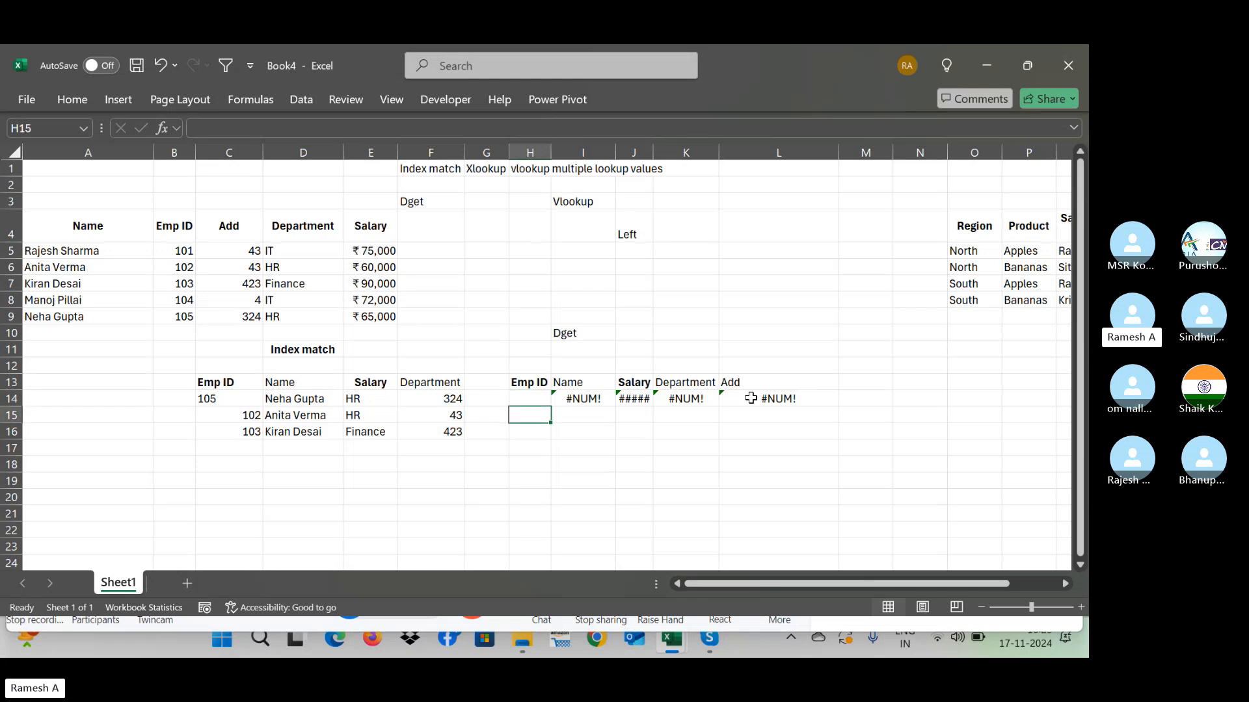
{"action": "type", "text": "106"}
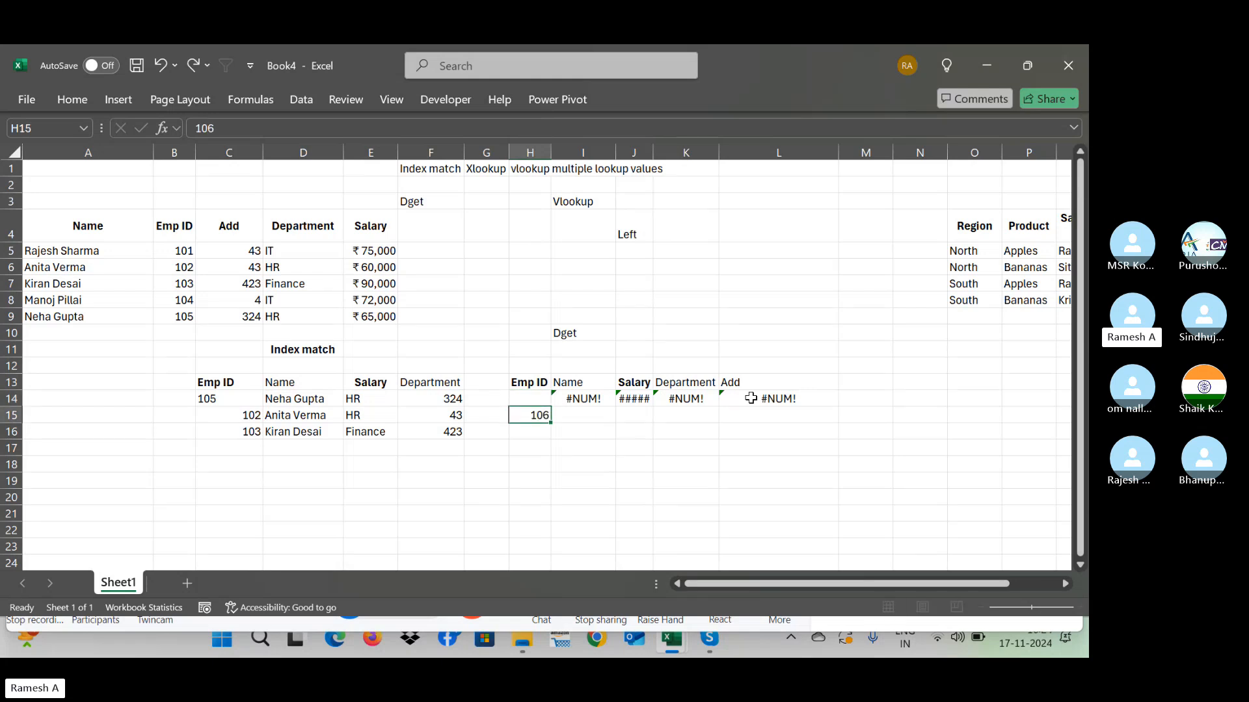
{"action": "key", "text": "Up"}
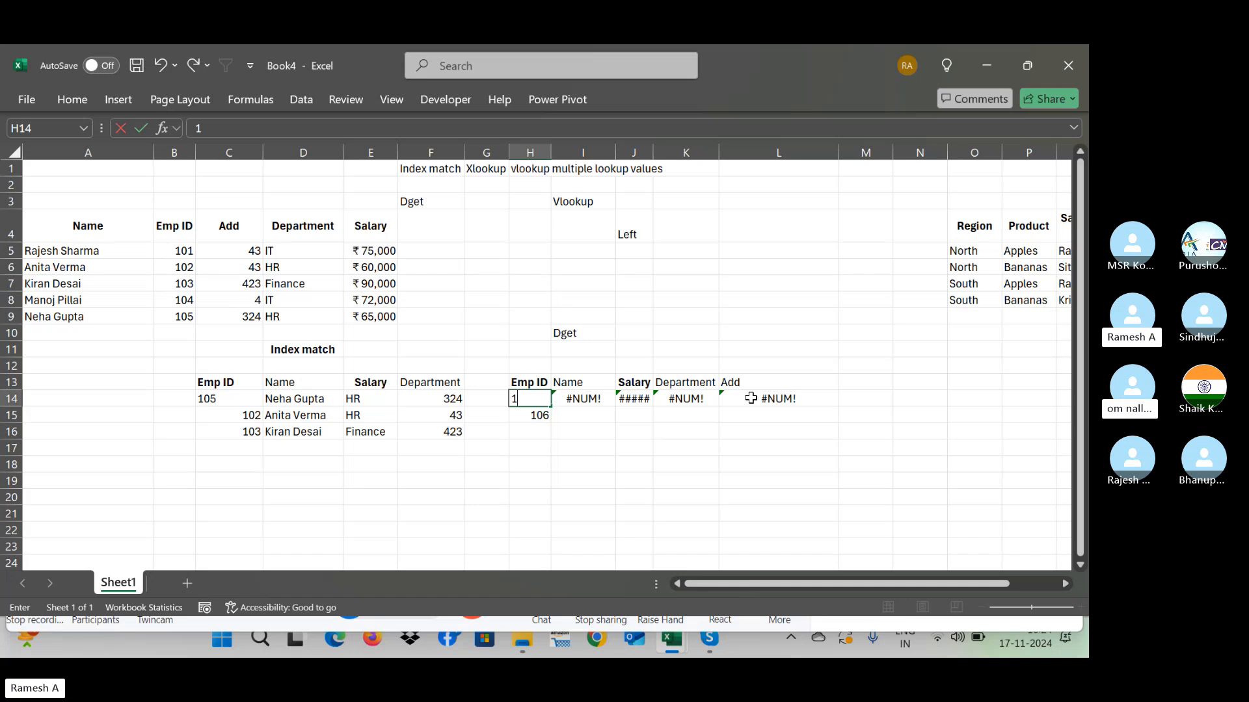
{"action": "type", "text": "107"}
{"action": "key", "text": "Return"}
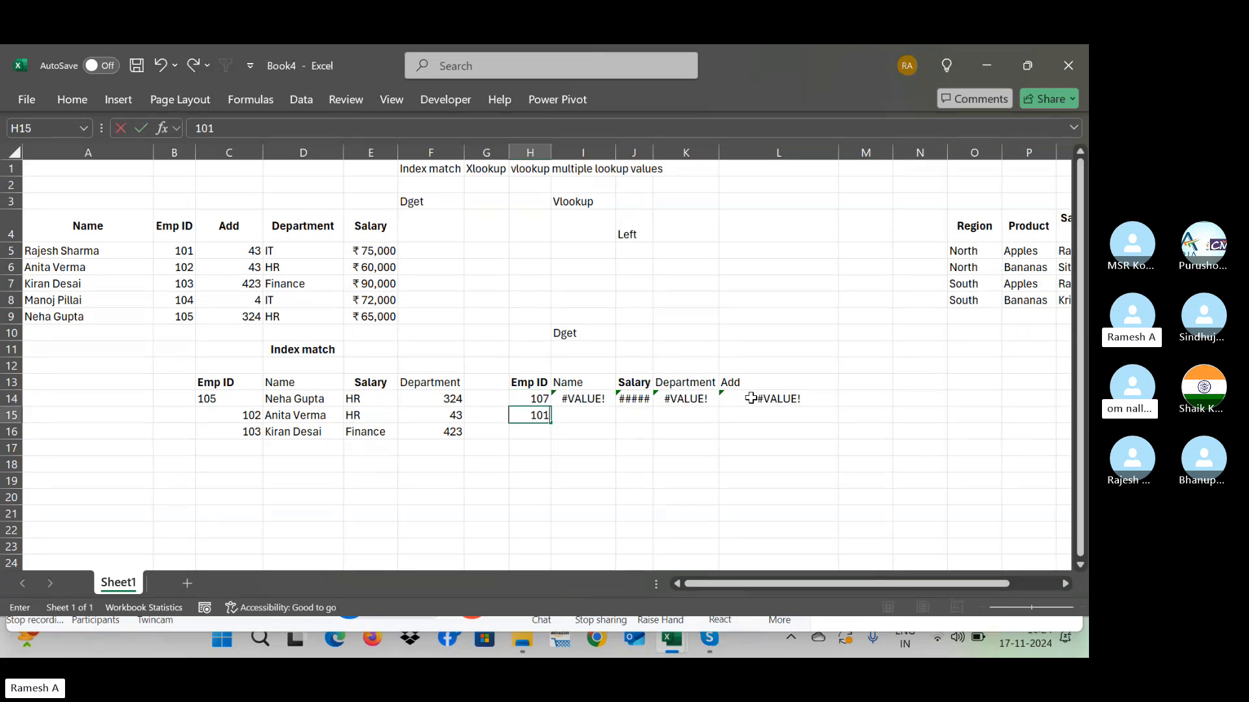
{"action": "type", "text": "101"}
{"action": "key", "text": "Up"}
{"action": "key", "text": "Up"}
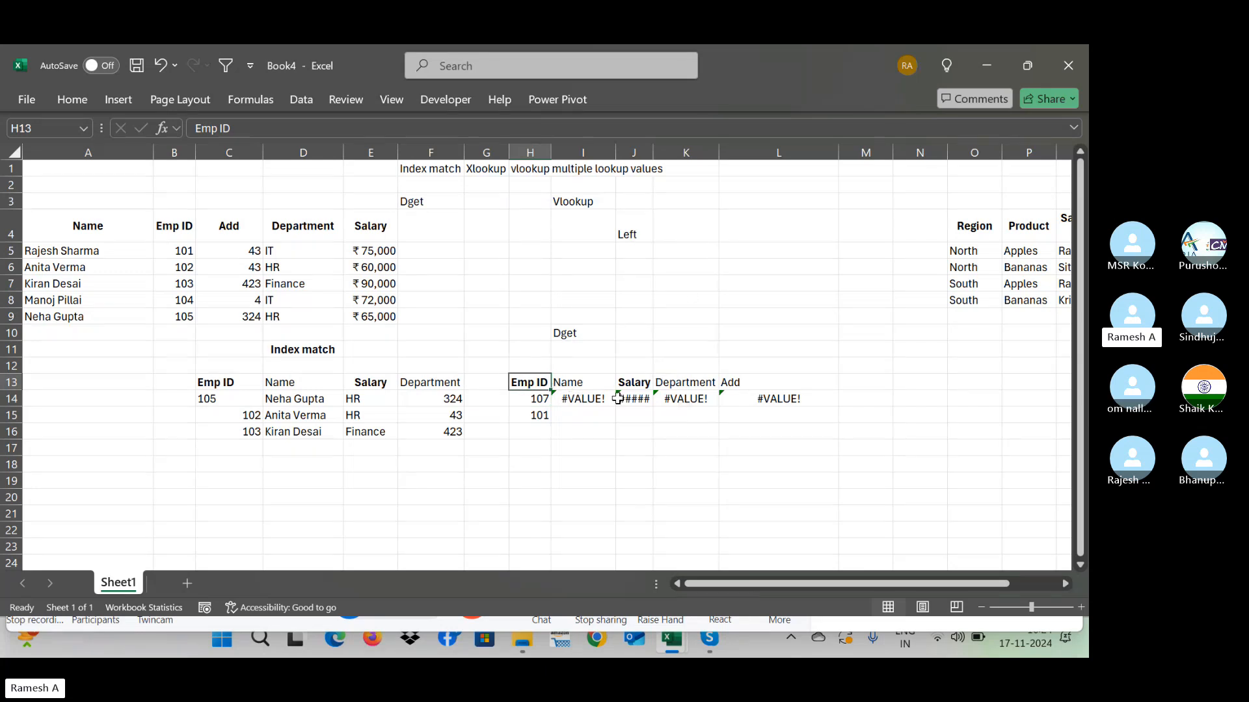
Step: Change the criteria range of the DGET formula in I14 to the absolute range $H$13:$H$15
{"action": "left_click", "coordinate": [598, 399]}
{"action": "left_click", "coordinate": [406, 128]}
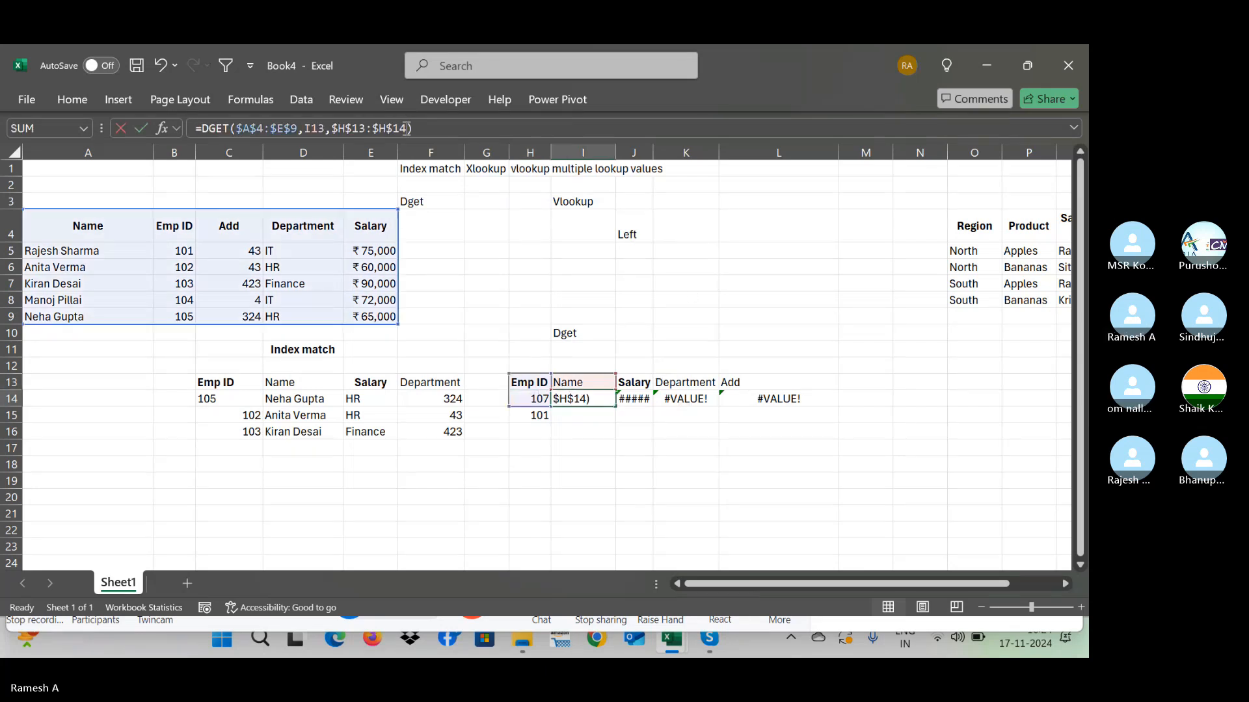
{"action": "key", "text": "BackSpace"}
{"action": "key", "text": "BackSpace"}
{"action": "key", "text": "BackSpace"}
{"action": "key", "text": "BackSpace"}
{"action": "key", "text": "BackSpace"}
{"action": "key", "text": "BackSpace"}
{"action": "key", "text": "BackSpace"}
{"action": "key", "text": "BackSpace"}
{"action": "key", "text": "BackSpace"}
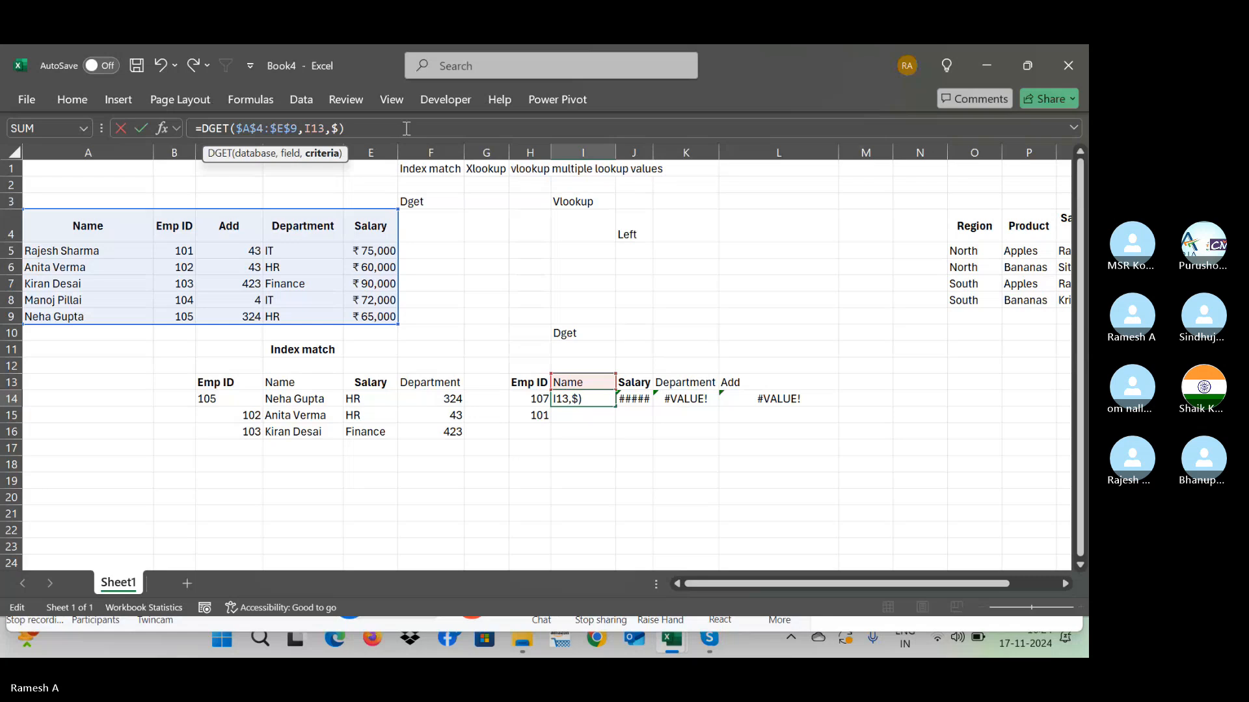
{"action": "key", "text": "BackSpace"}
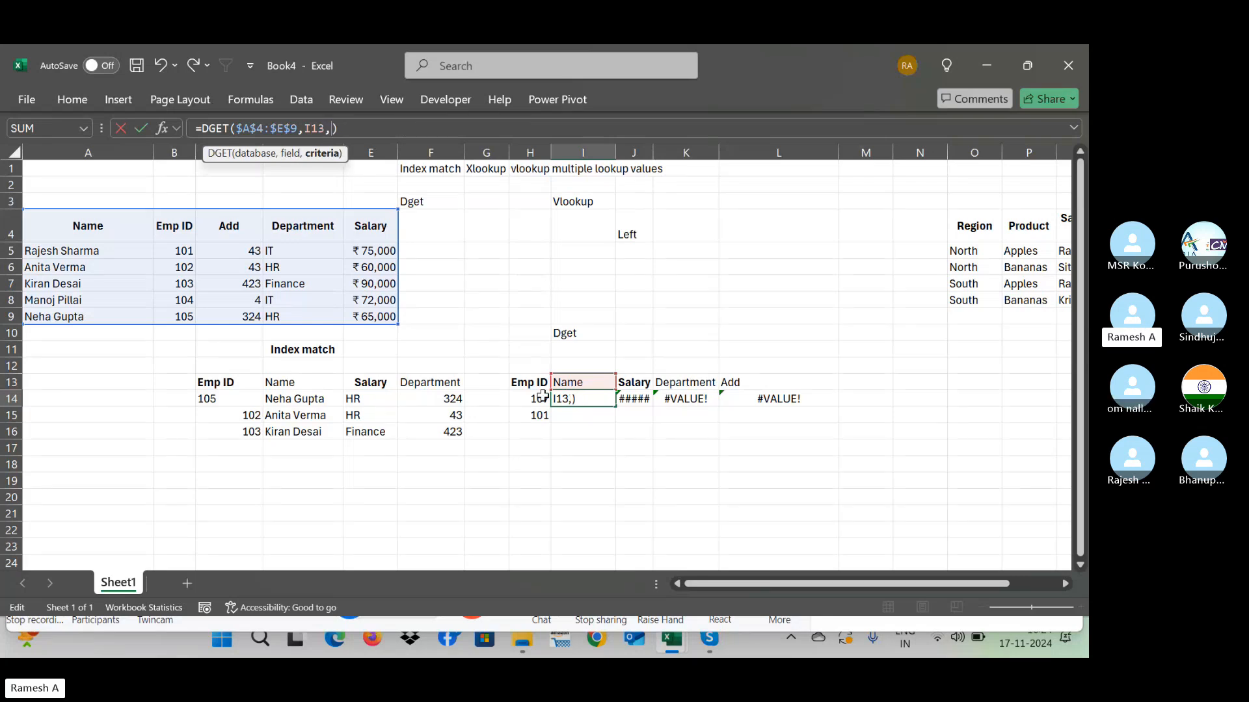
{"action": "left_click_drag", "start_coordinate": [536, 415], "coordinate": [531, 383]}
{"action": "key", "text": "F4"}
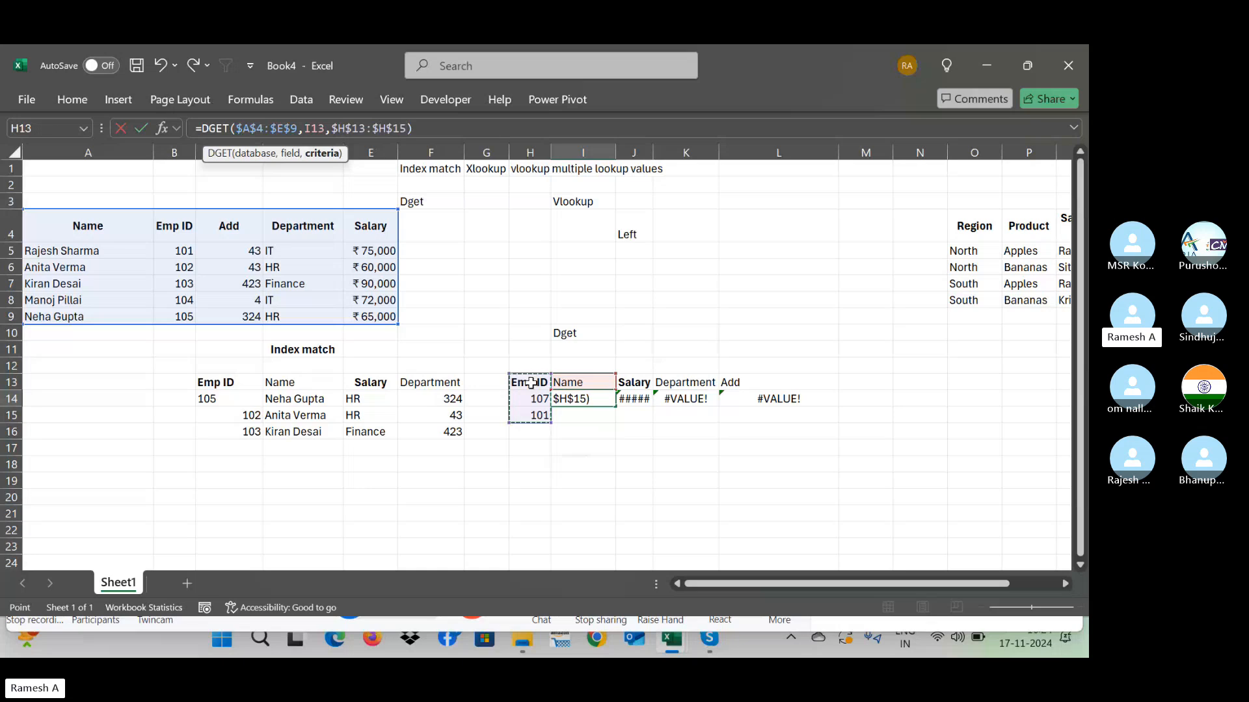
{"action": "key", "text": "Return"}
Step: Fill the revised DGET formula from I14 across to L14
{"action": "key", "text": "Up"}
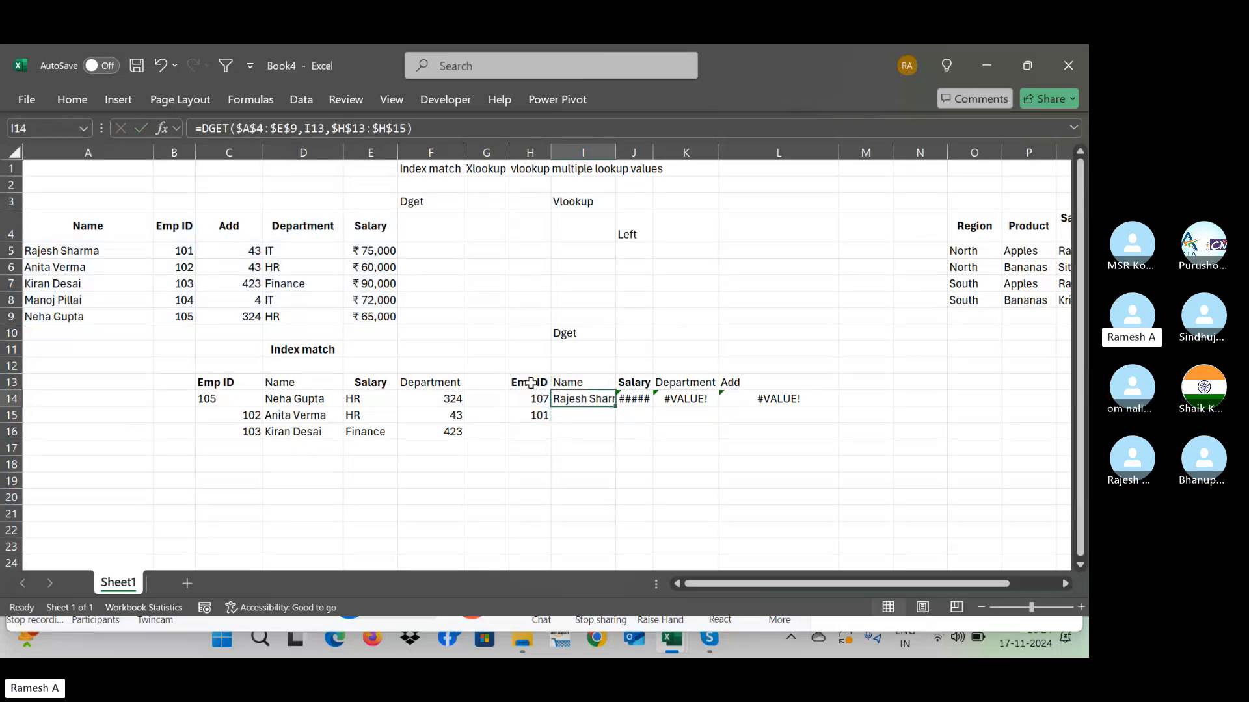
{"action": "key", "text": "shift+Right"}
{"action": "key", "text": "shift+Right"}
{"action": "key", "text": "shift+Right"}
{"action": "key", "text": "ctrl+r"}
{"action": "key", "text": "Down"}
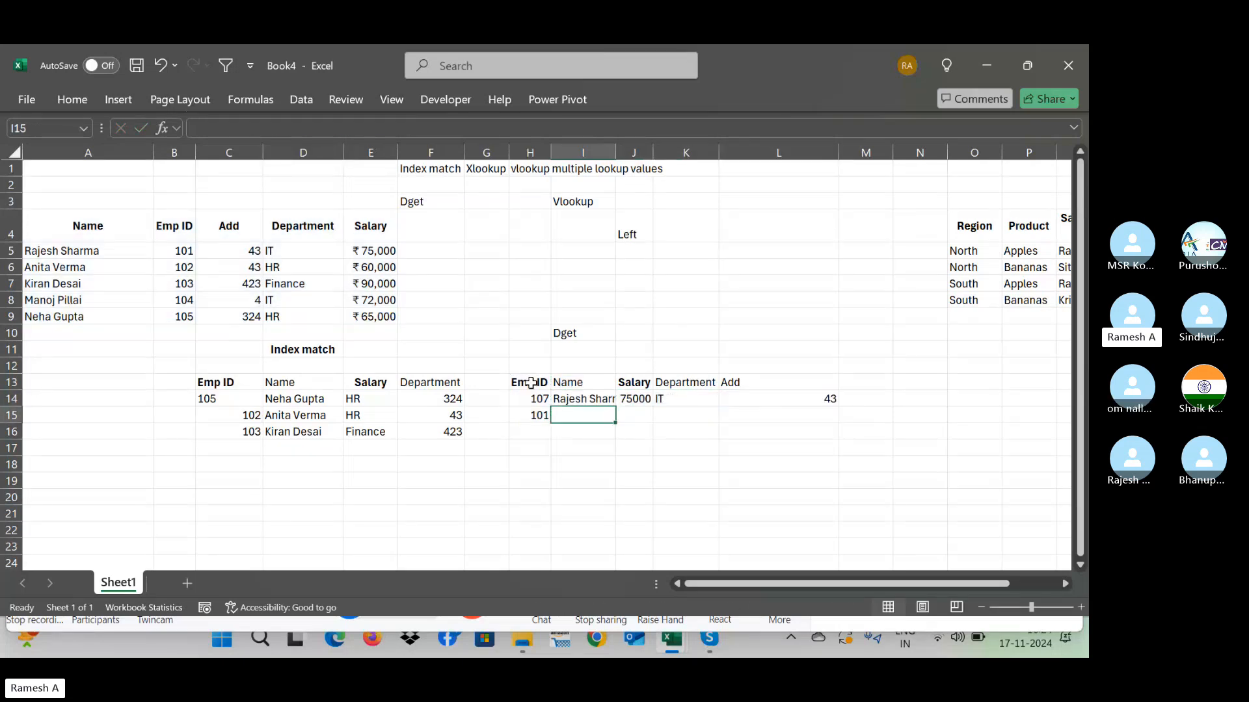
Step: Try 102 as the DGET lookup value in H14 while keeping 101 in H15
{"action": "key", "text": "Up"}
{"action": "key", "text": "Down"}
{"action": "key", "text": "Left"}
{"action": "key", "text": "Up"}
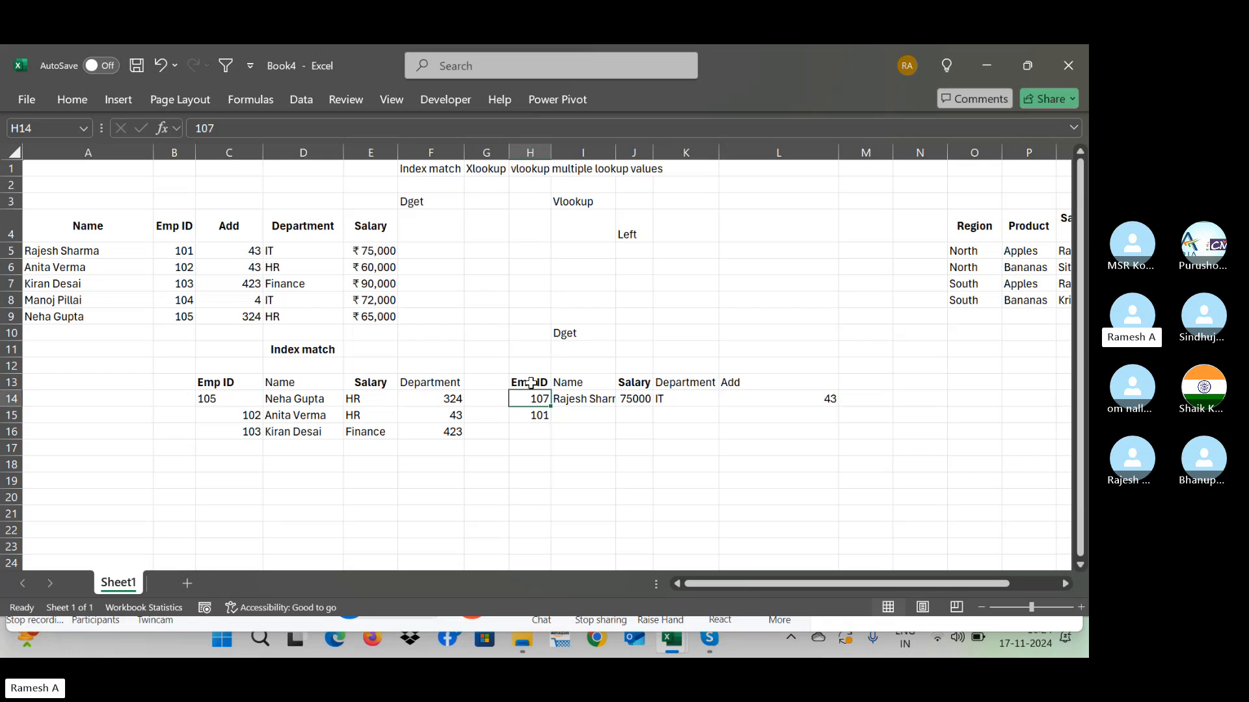
{"action": "key", "text": "Down"}
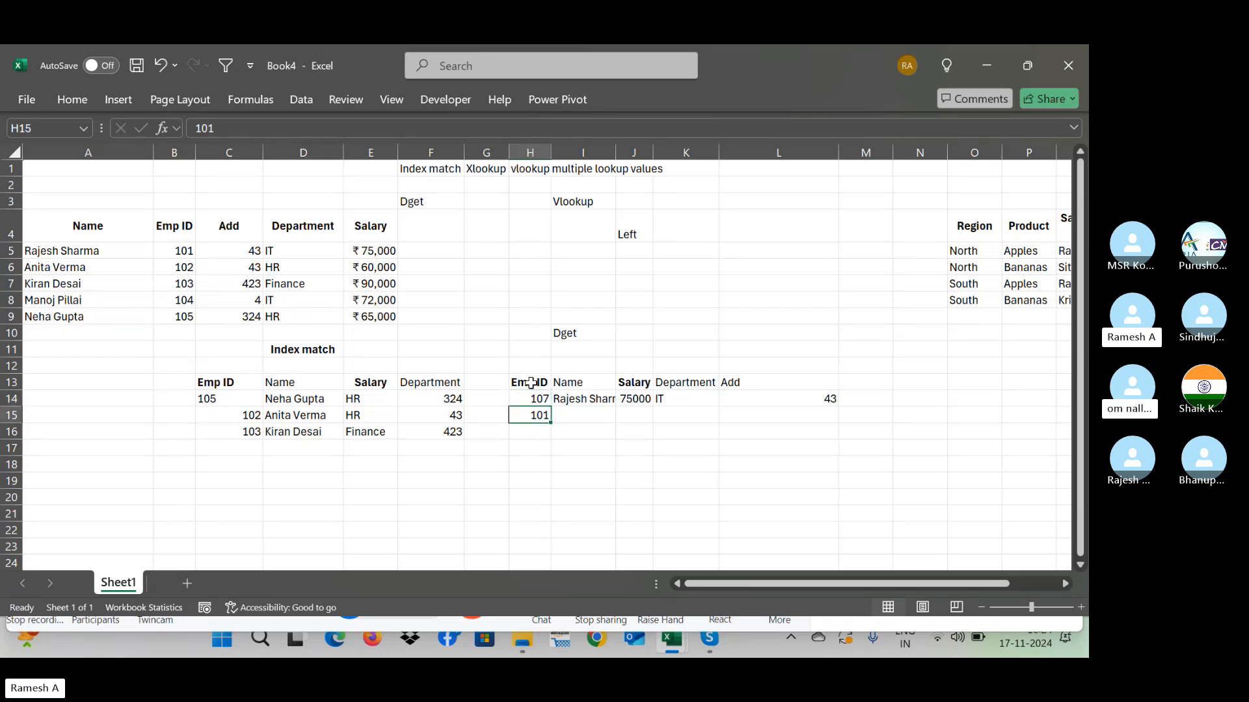
{"action": "key", "text": "Down"}
{"action": "type", "text": "1"}
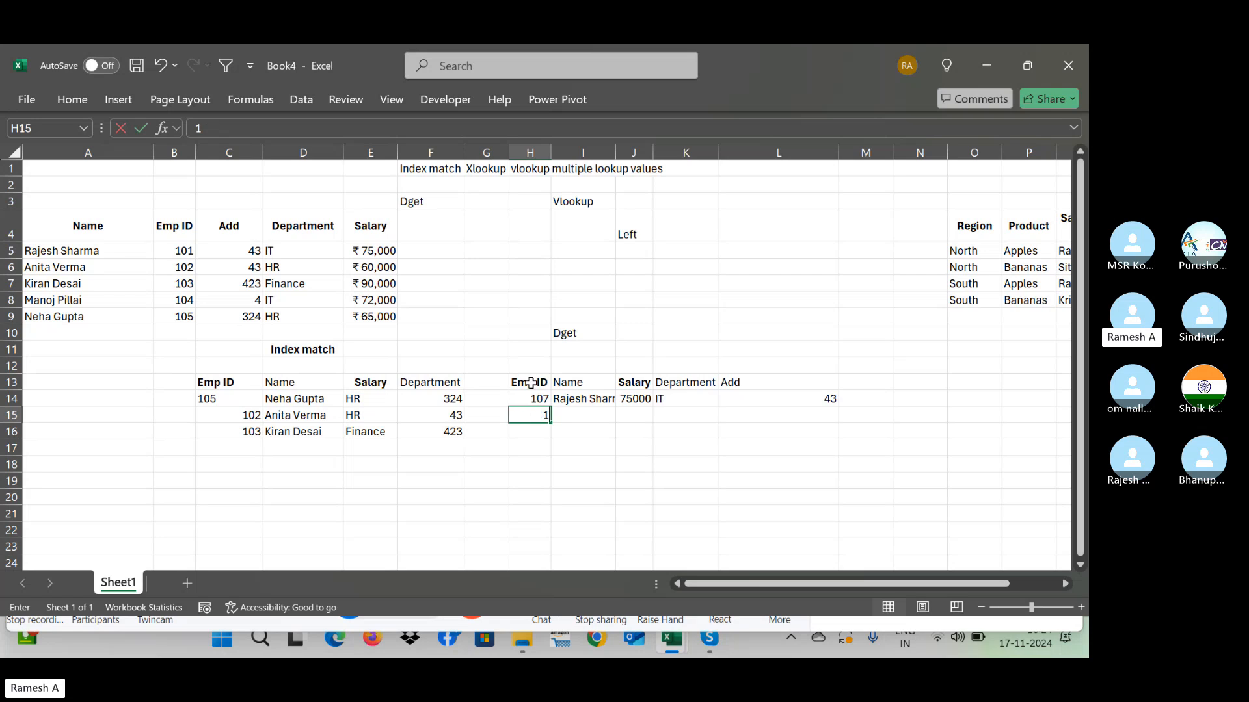
{"action": "key", "text": "Escape"}
{"action": "key", "text": "Up"}
{"action": "type", "text": "102"}
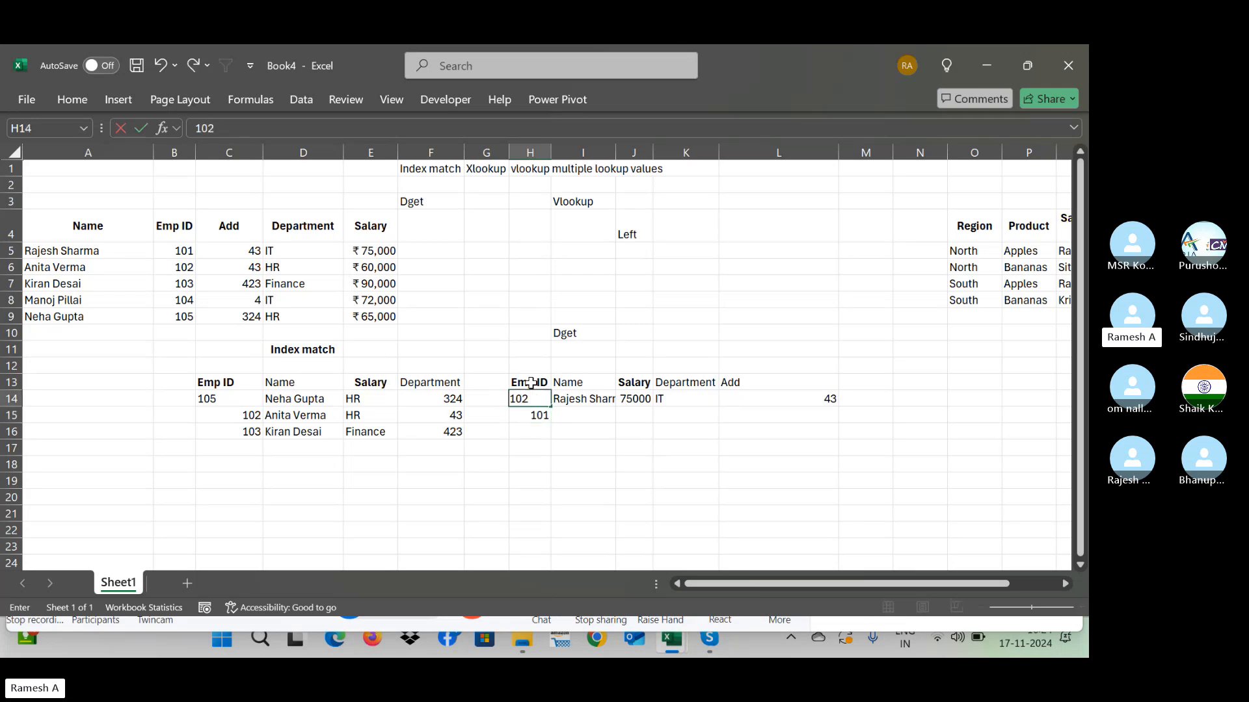
{"action": "key", "text": "Return"}
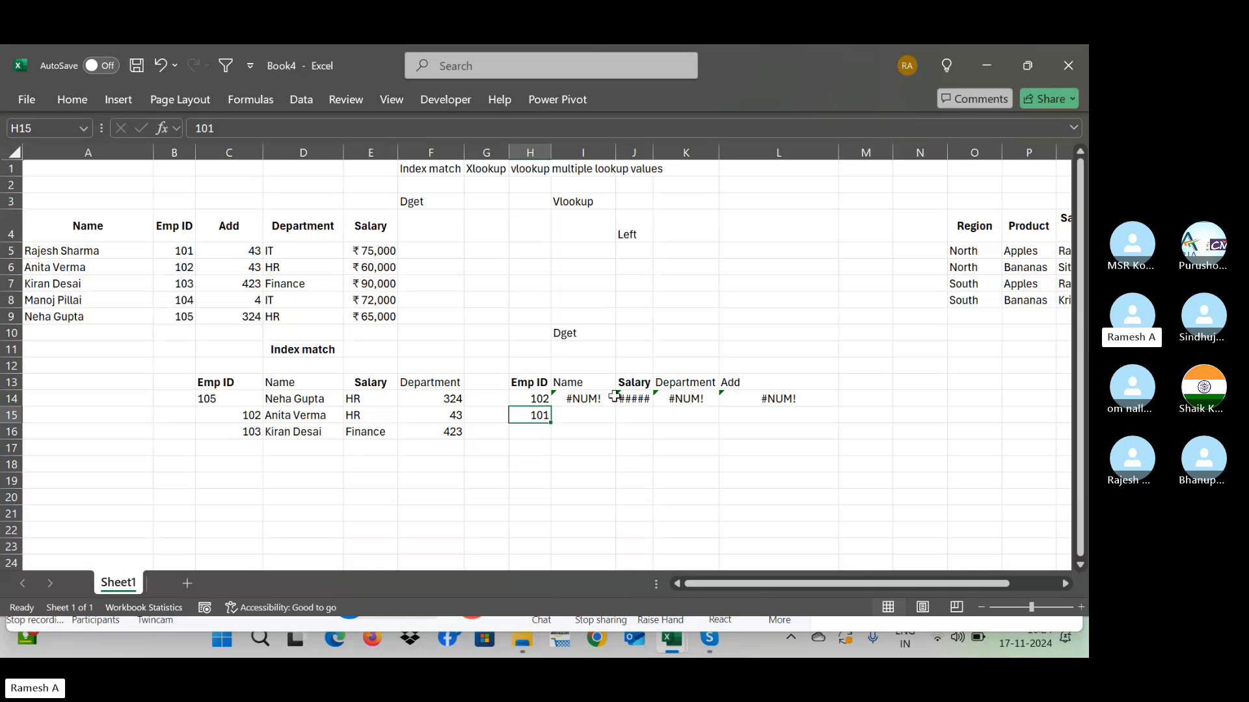
Step: Set the DGET lookup values to 107 in H14 and 102 in H15
{"action": "left_click", "coordinate": [537, 401]}
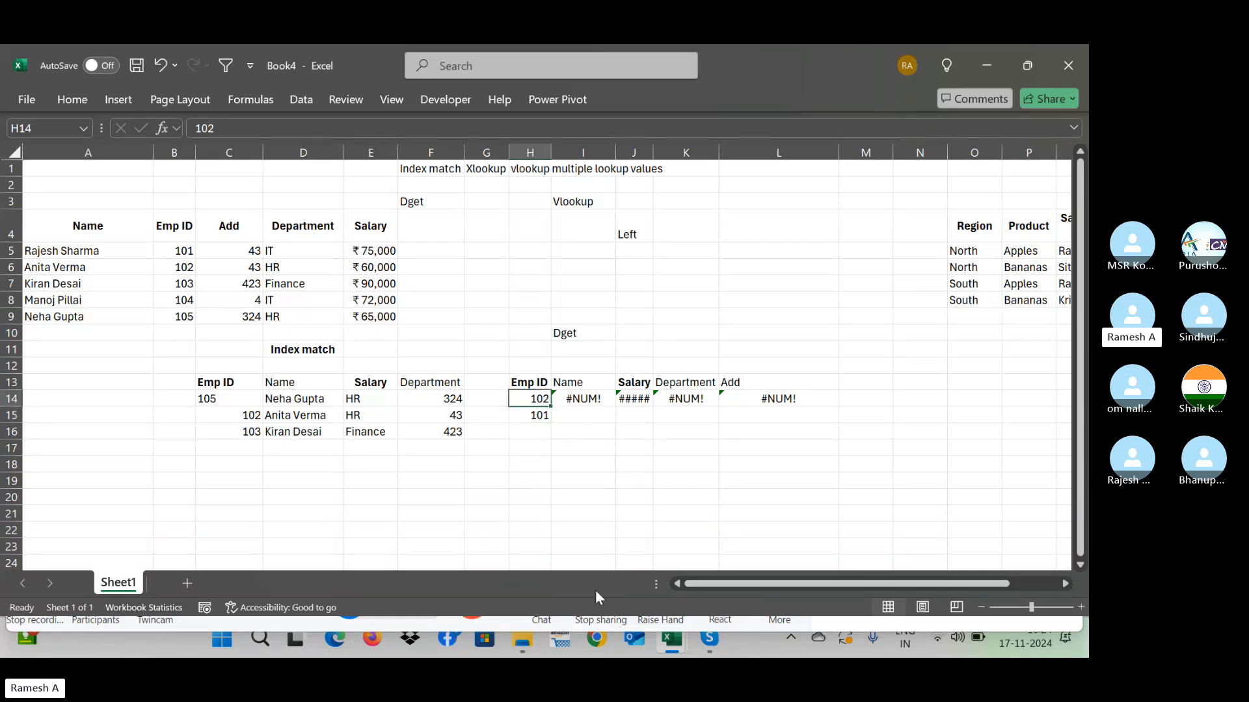
{"action": "type", "text": "10"}
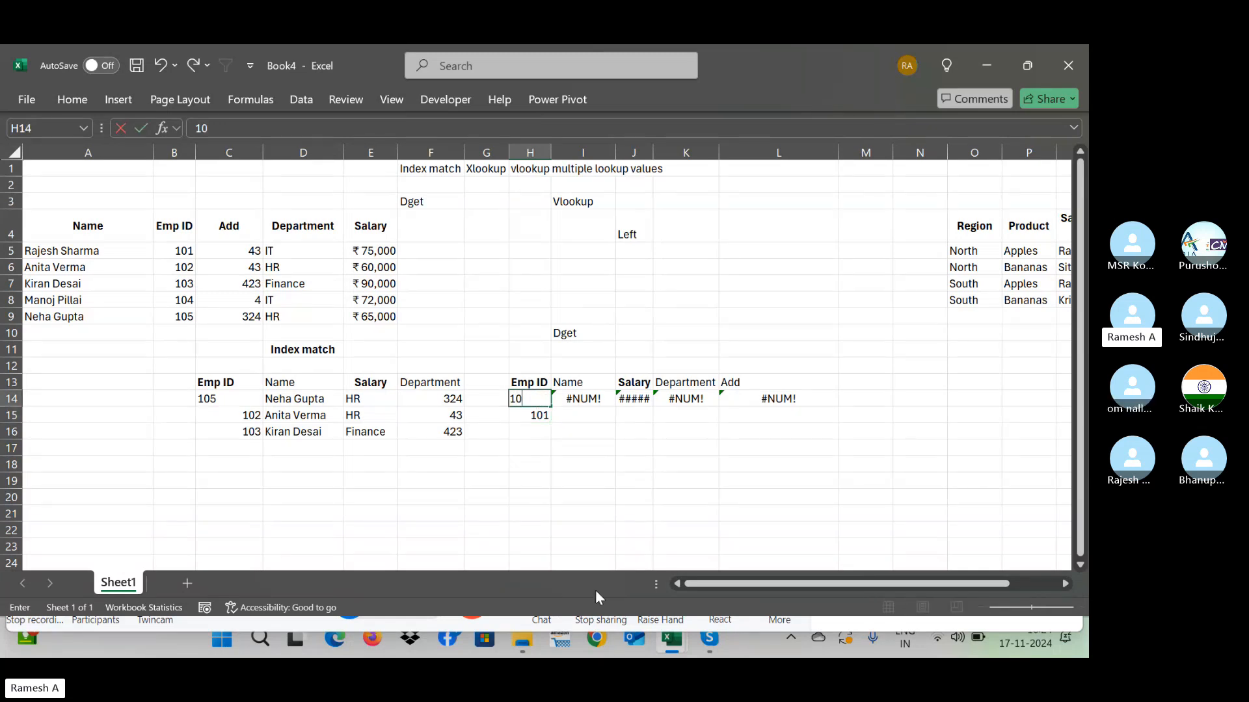
{"action": "type", "text": "7"}
{"action": "key", "text": "Return"}
{"action": "type", "text": "10"}
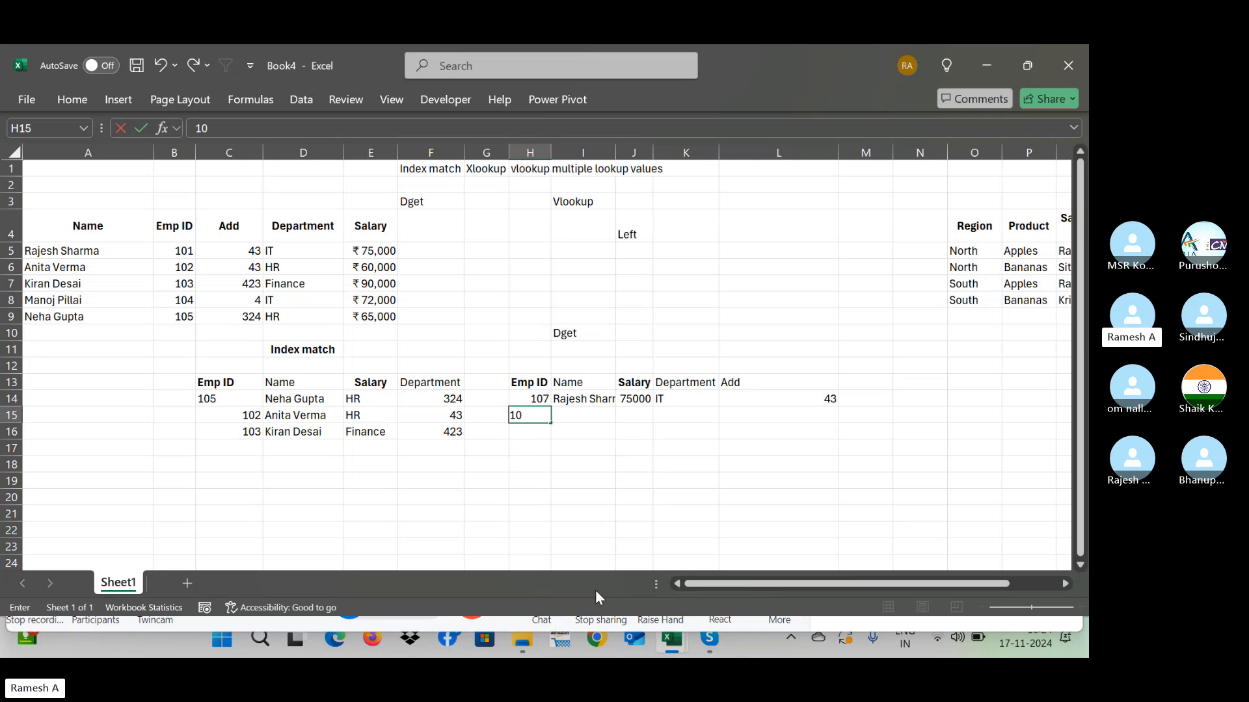
{"action": "type", "text": "2"}
{"action": "key", "text": "Return"}
{"action": "key", "text": "Up"}
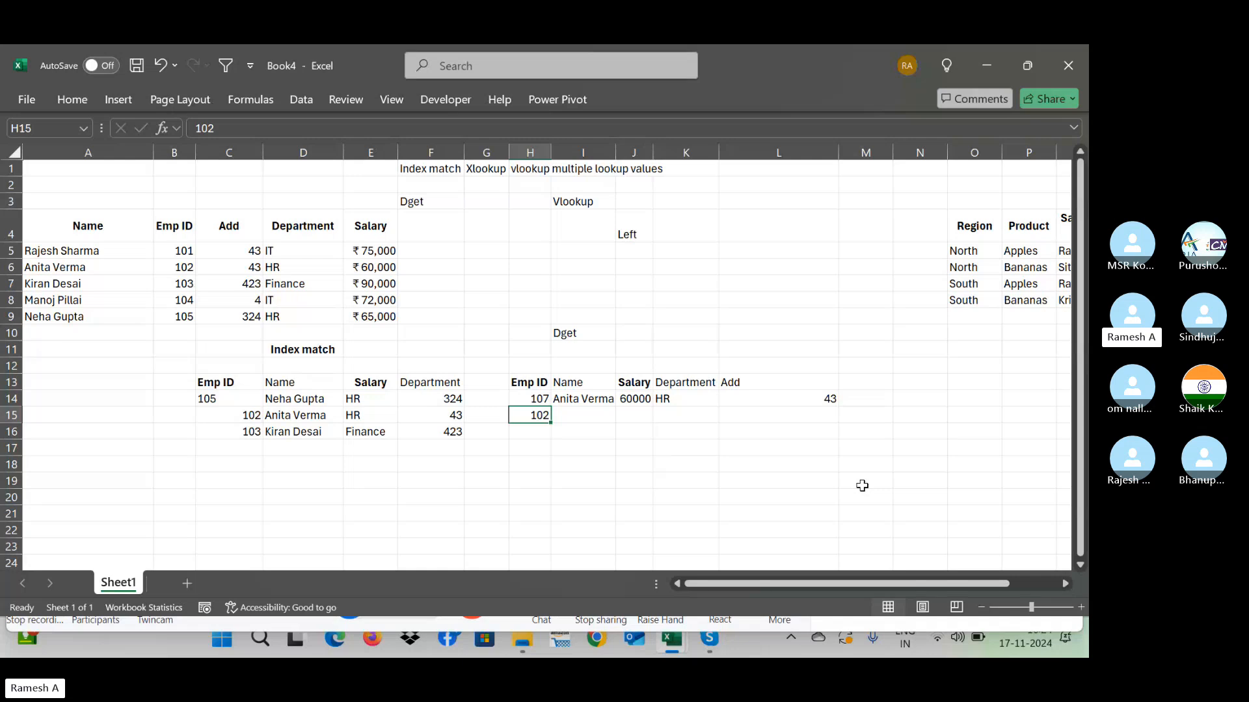
Step: Compare the DGET lookup values with the source table's Emp ID column and examine the result row H14:L14
{"action": "key", "text": "Up"}
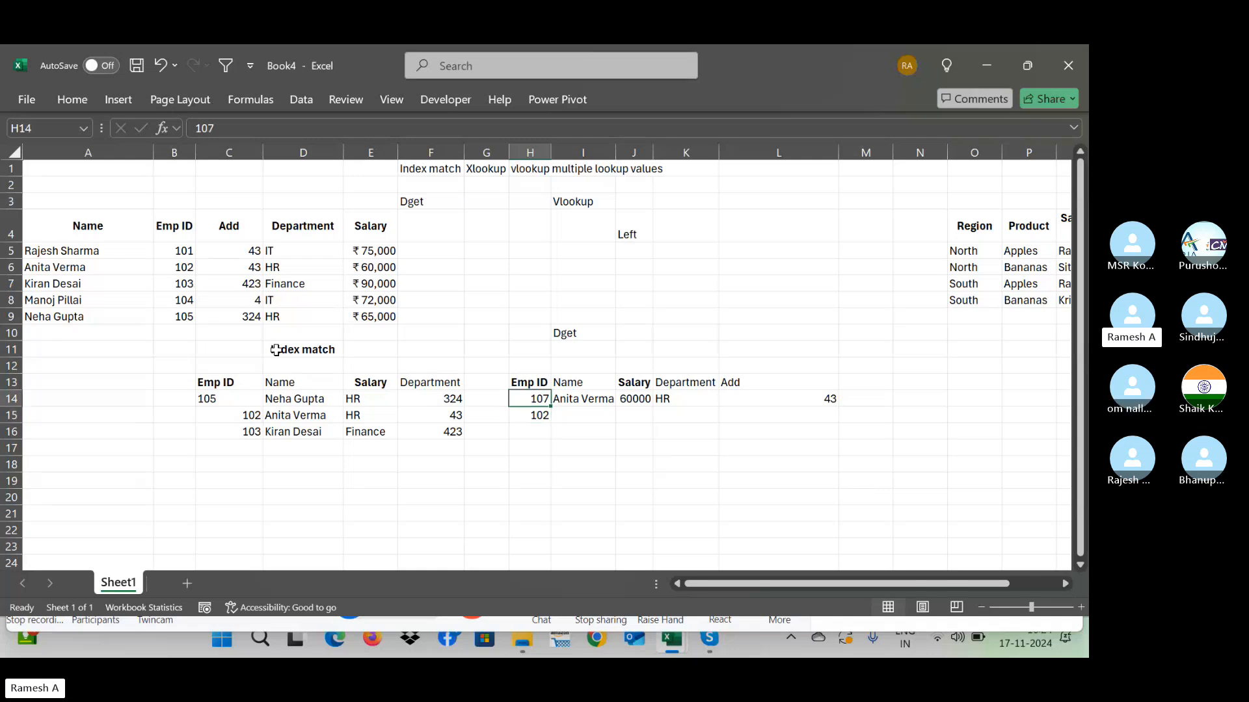
{"action": "left_click", "coordinate": [174, 300]}
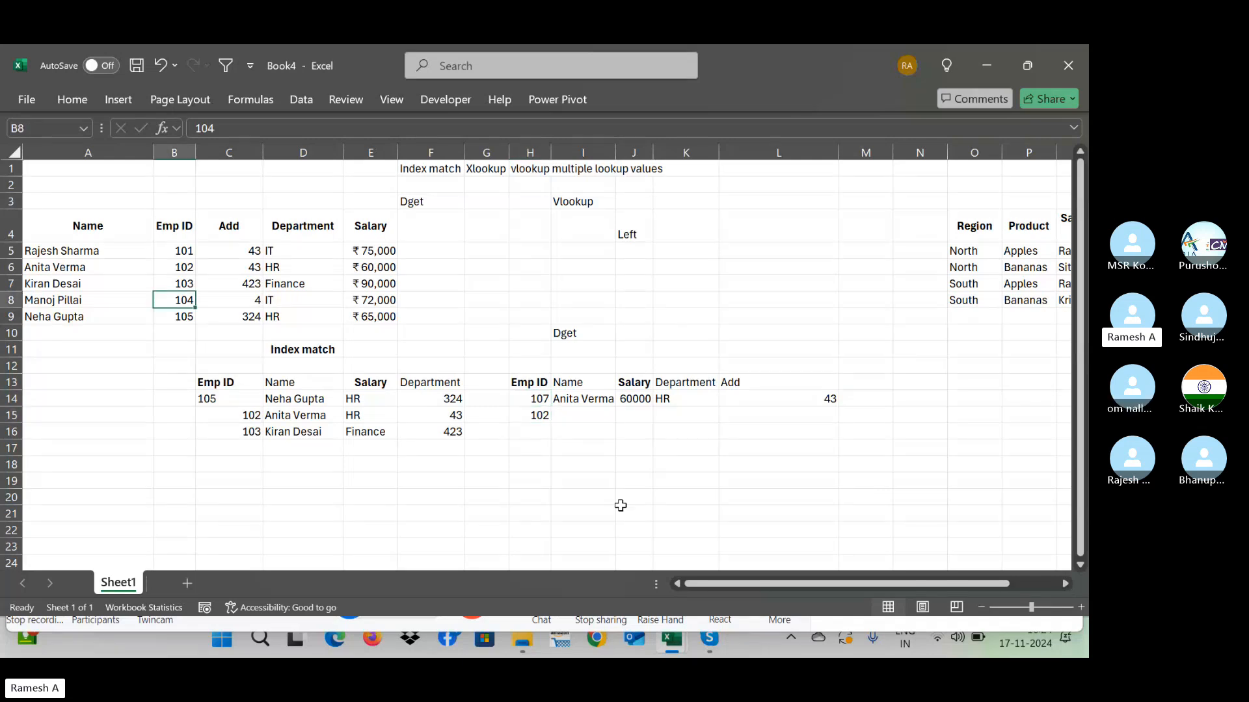
{"action": "left_click", "coordinate": [623, 366]}
{"action": "left_click", "coordinate": [541, 399]}
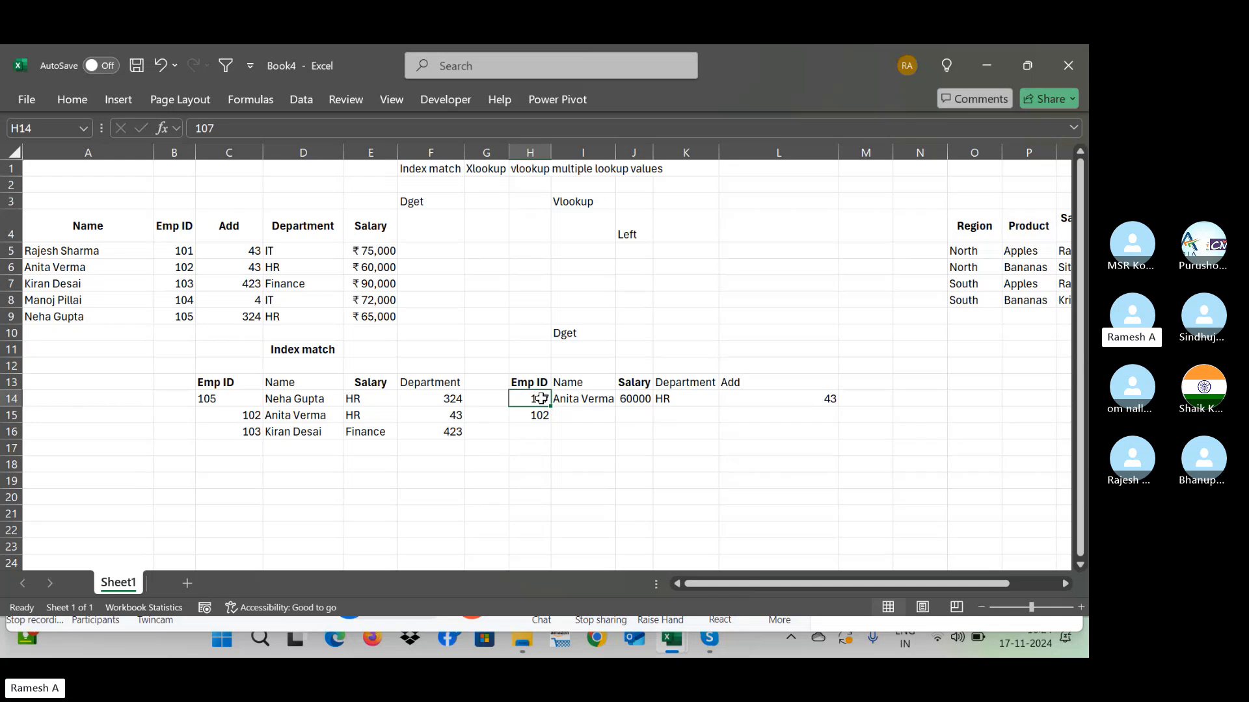
{"action": "key", "text": "shift+Right"}
{"action": "key", "text": "shift+Right"}
{"action": "key", "text": "shift+Right"}
{"action": "key", "text": "shift+Right"}
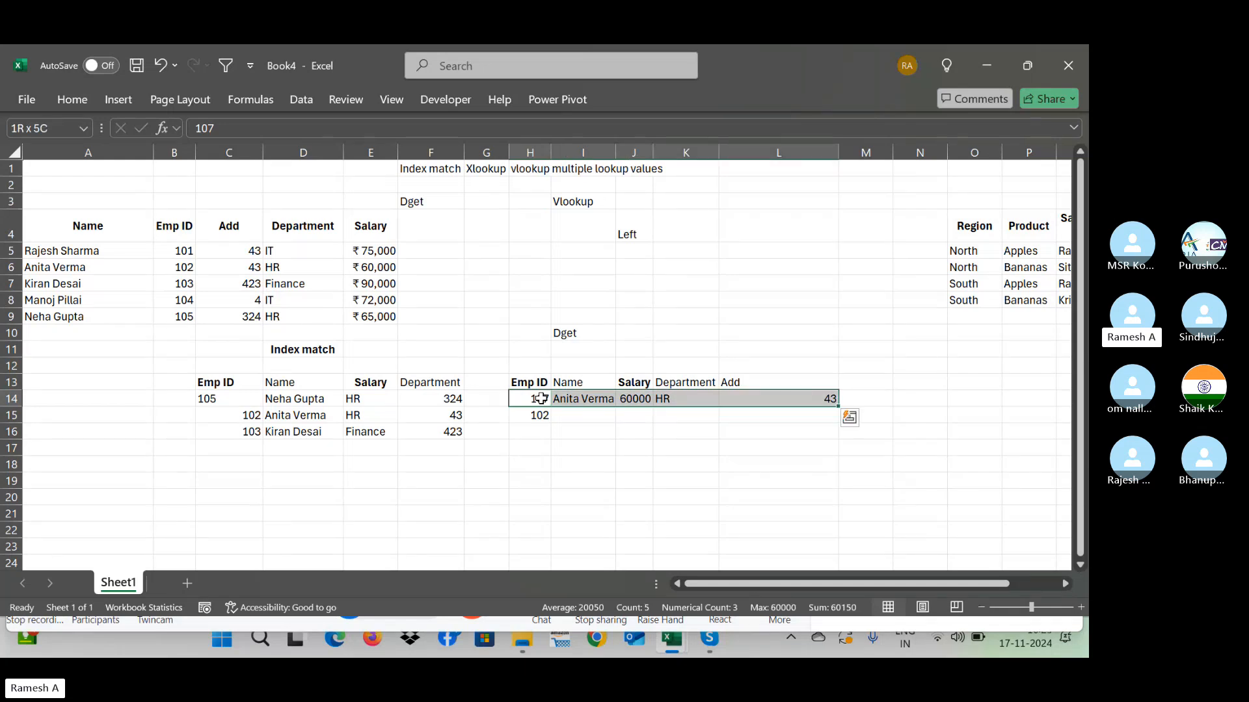
Step: Fill the INDEX/MATCH formulas from D16:F16 down through row 21
{"action": "left_click", "coordinate": [289, 427]}
{"action": "key", "text": "Down"}
{"action": "key", "text": "Left"}
{"action": "key", "text": "Down"}
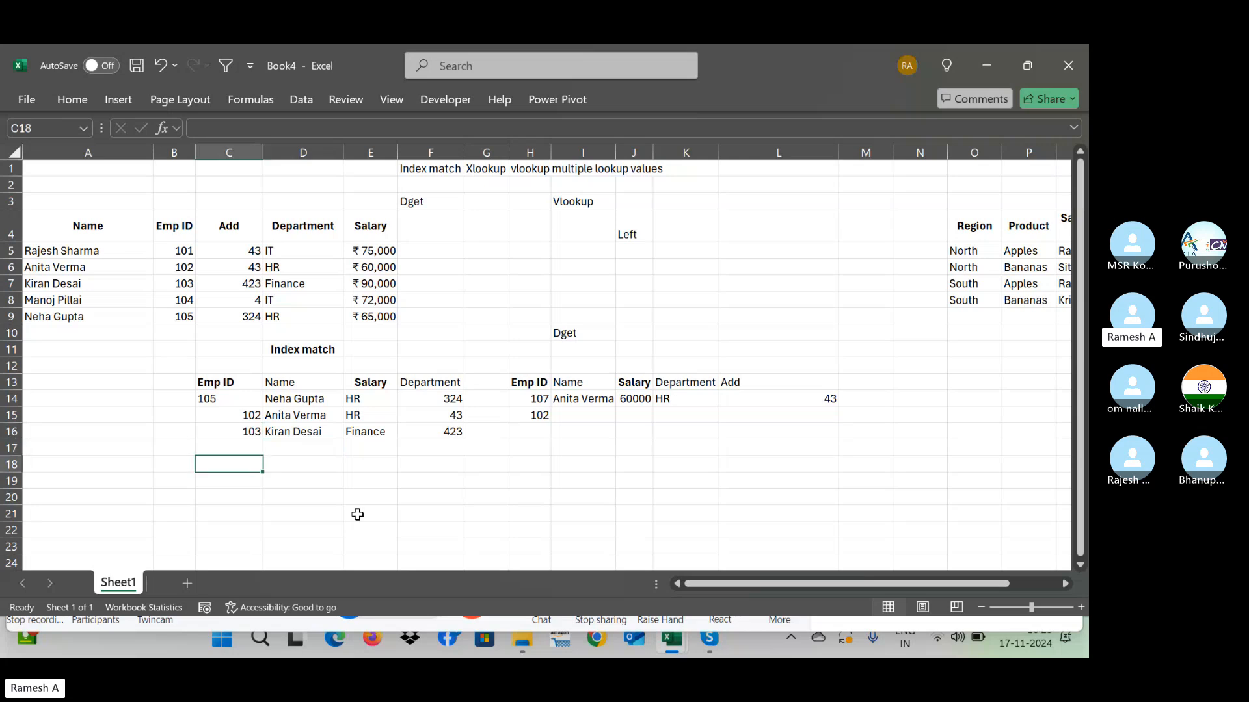
{"action": "key", "text": "Up"}
{"action": "key", "text": "Up"}
{"action": "key", "text": "Right"}
{"action": "key", "text": "shift+Right"}
{"action": "key", "text": "shift+Right"}
{"action": "key", "text": "shift+Down"}
{"action": "key", "text": "shift+Down"}
{"action": "key", "text": "shift+Down"}
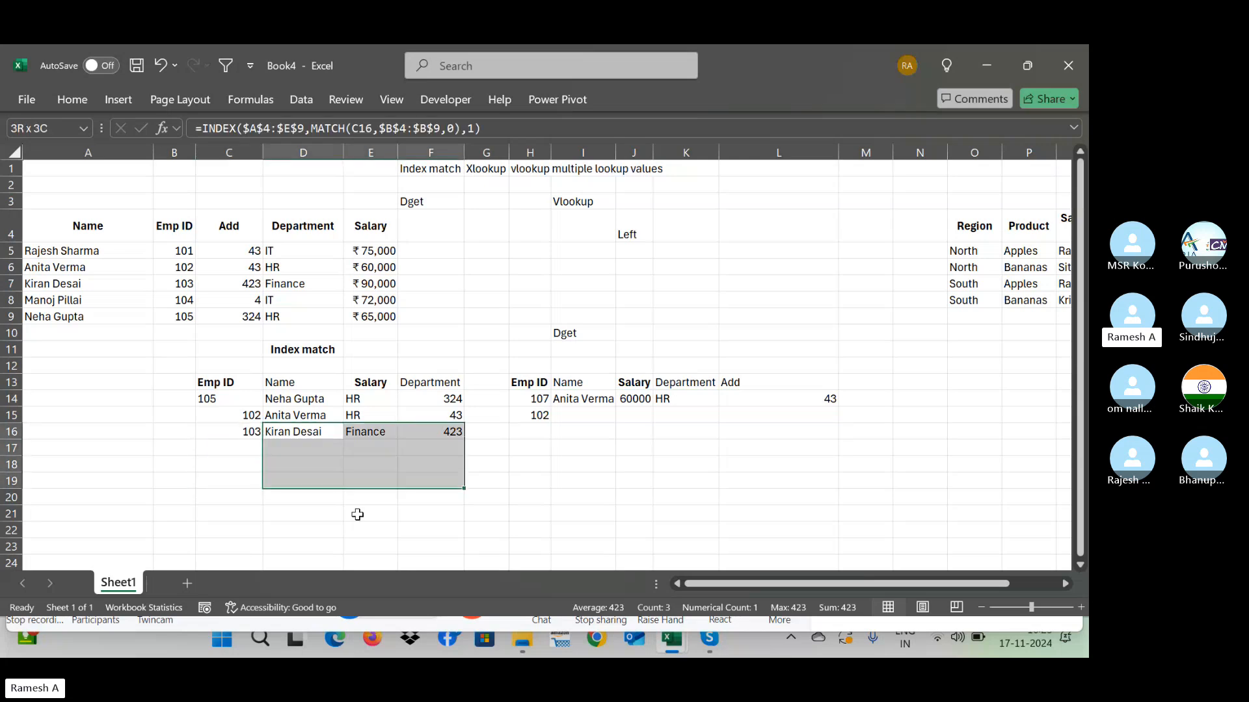
{"action": "key", "text": "shift+Down"}
{"action": "key", "text": "shift+Down"}
{"action": "key", "text": "ctrl+d"}
Step: Enter the lookup value 105 in C17 of the Index match table
{"action": "key", "text": "Down"}
{"action": "key", "text": "Left"}
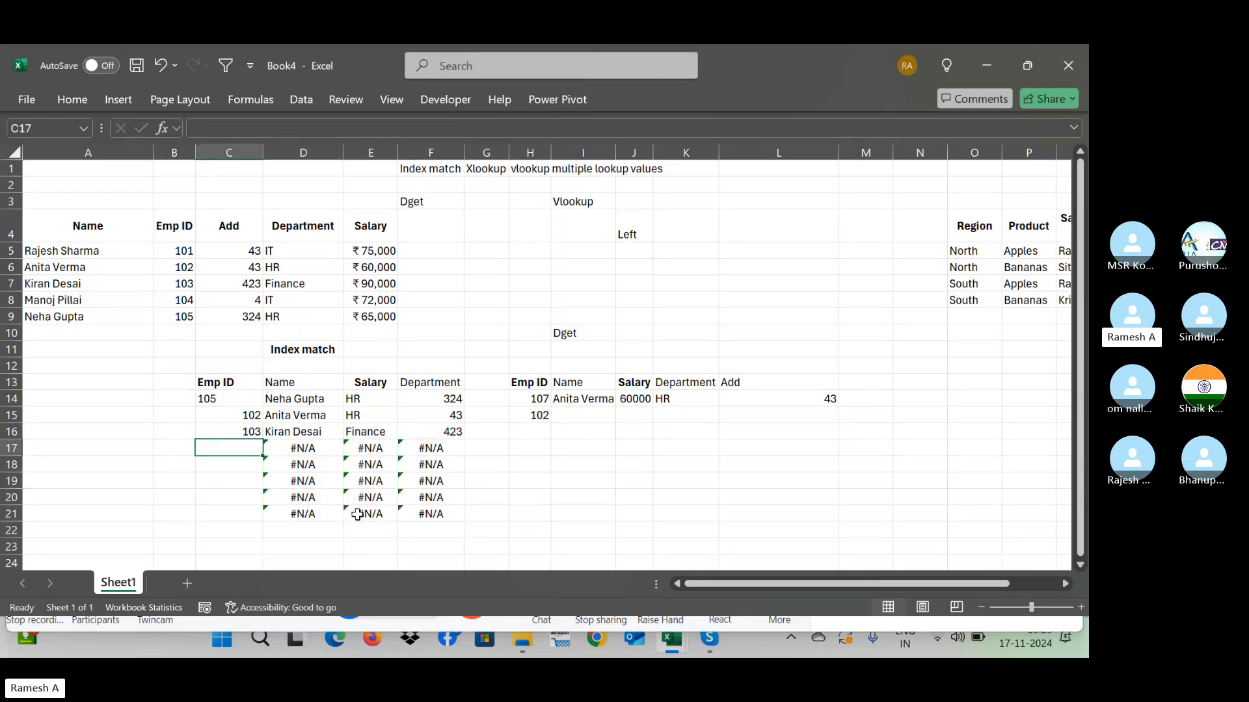
{"action": "type", "text": "105"}
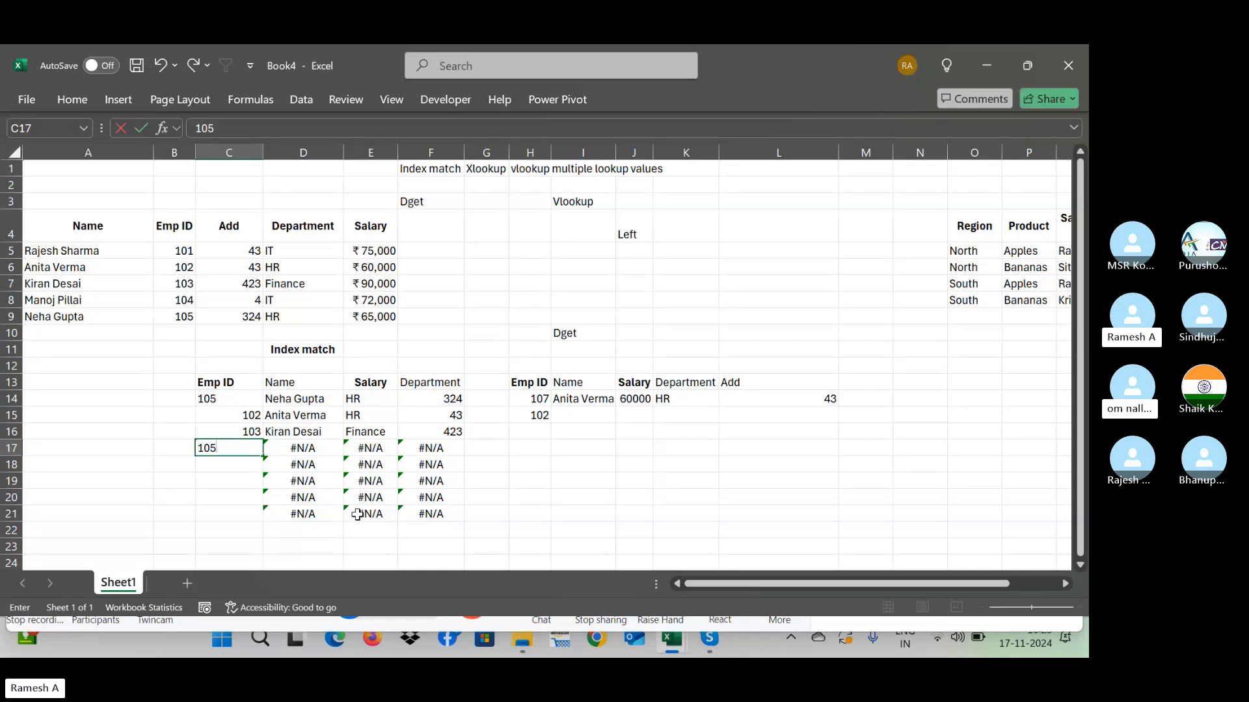
{"action": "key", "text": "Return"}
Step: Clear the surplus INDEX/MATCH formulas in D18:F21
{"action": "key", "text": "Right"}
{"action": "key", "text": "shift+Right"}
{"action": "key", "text": "shift+Right"}
{"action": "key", "text": "shift+Down"}
{"action": "key", "text": "shift+Down"}
{"action": "key", "text": "shift+Down"}
{"action": "key", "text": "Delete"}
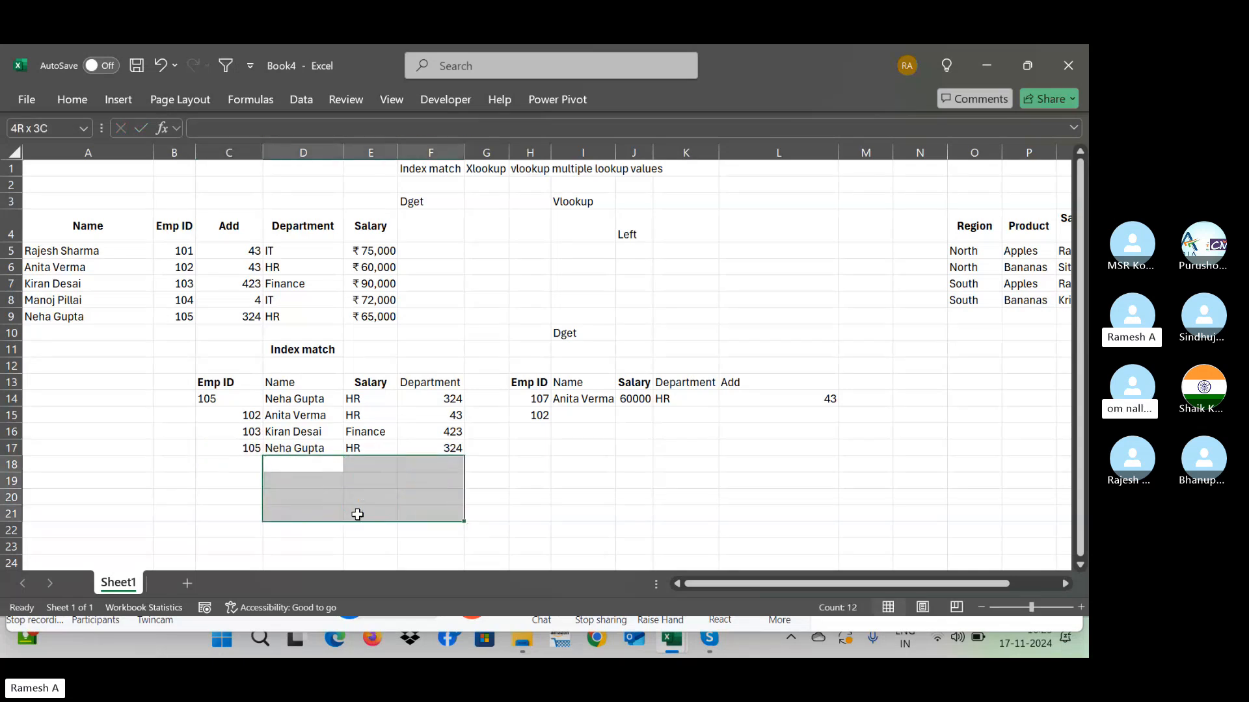
Step: Enter the label Right in E11 beside the Index match heading, and select the Emp ID heading in B4
{"action": "key", "text": "Up"}
{"action": "key", "text": "Up"}
{"action": "key", "text": "Up"}
{"action": "key", "text": "Up"}
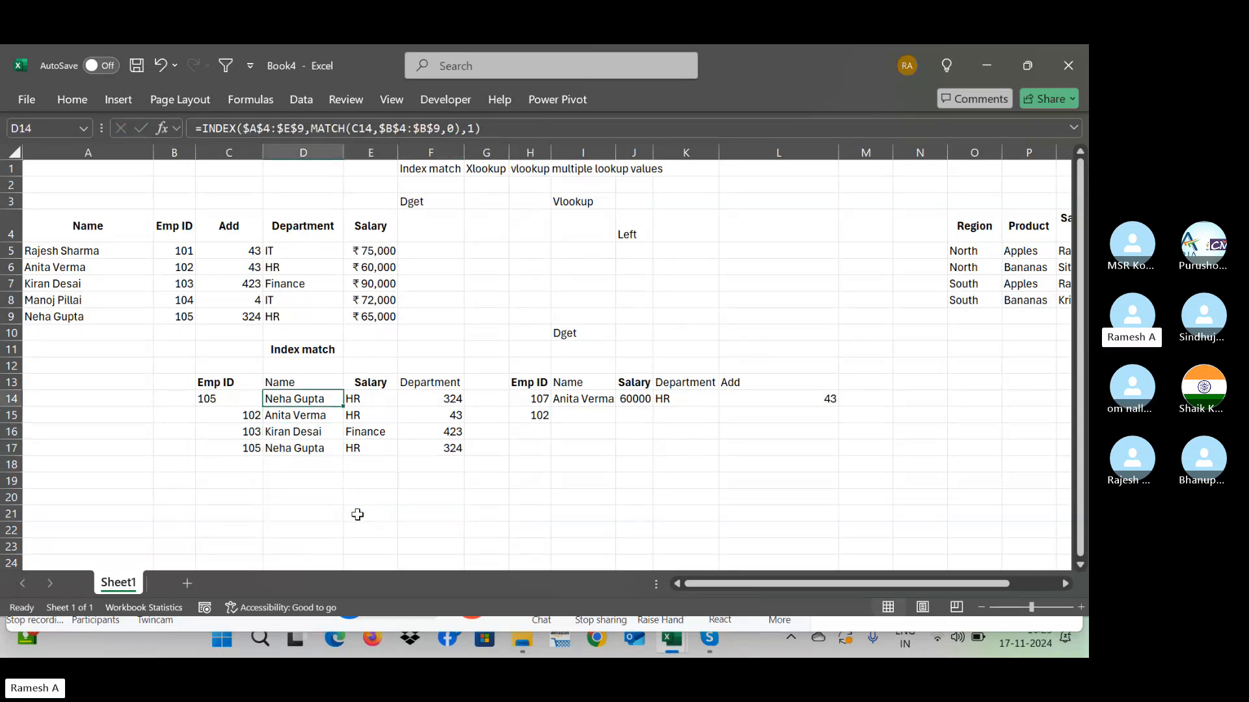
{"action": "key", "text": "Up"}
{"action": "key", "text": "Up"}
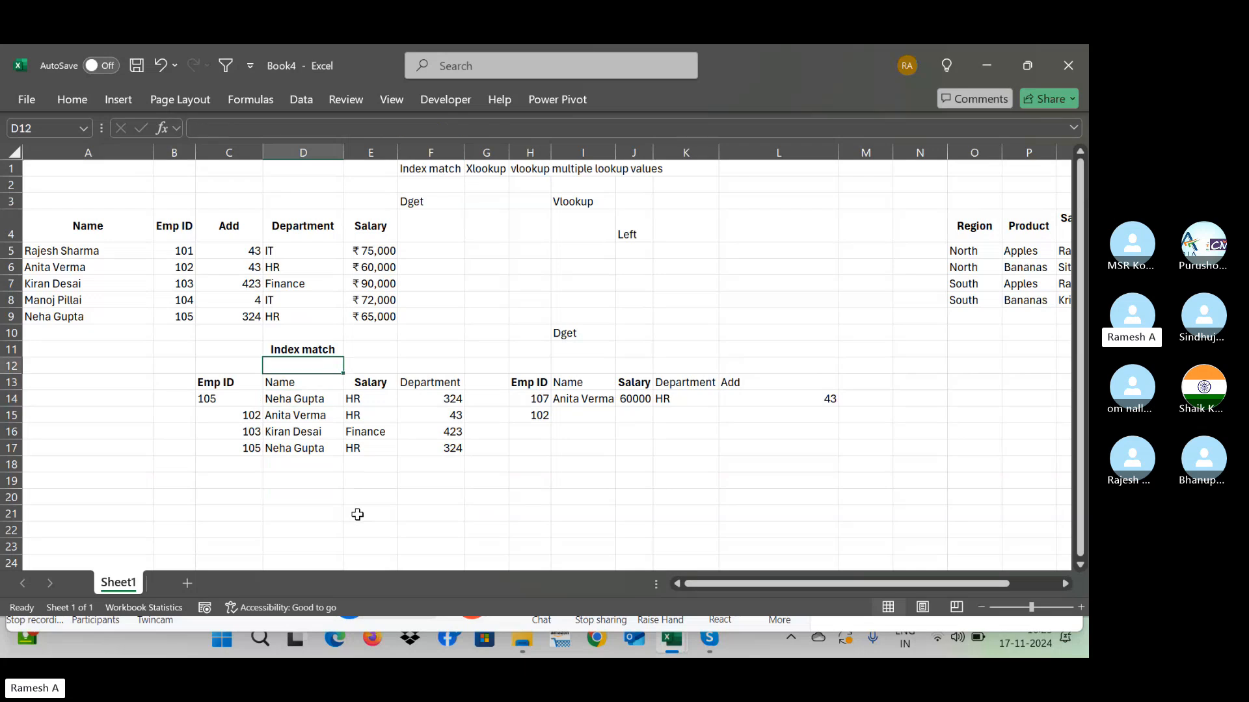
{"action": "key", "text": "Up"}
{"action": "key", "text": "Right"}
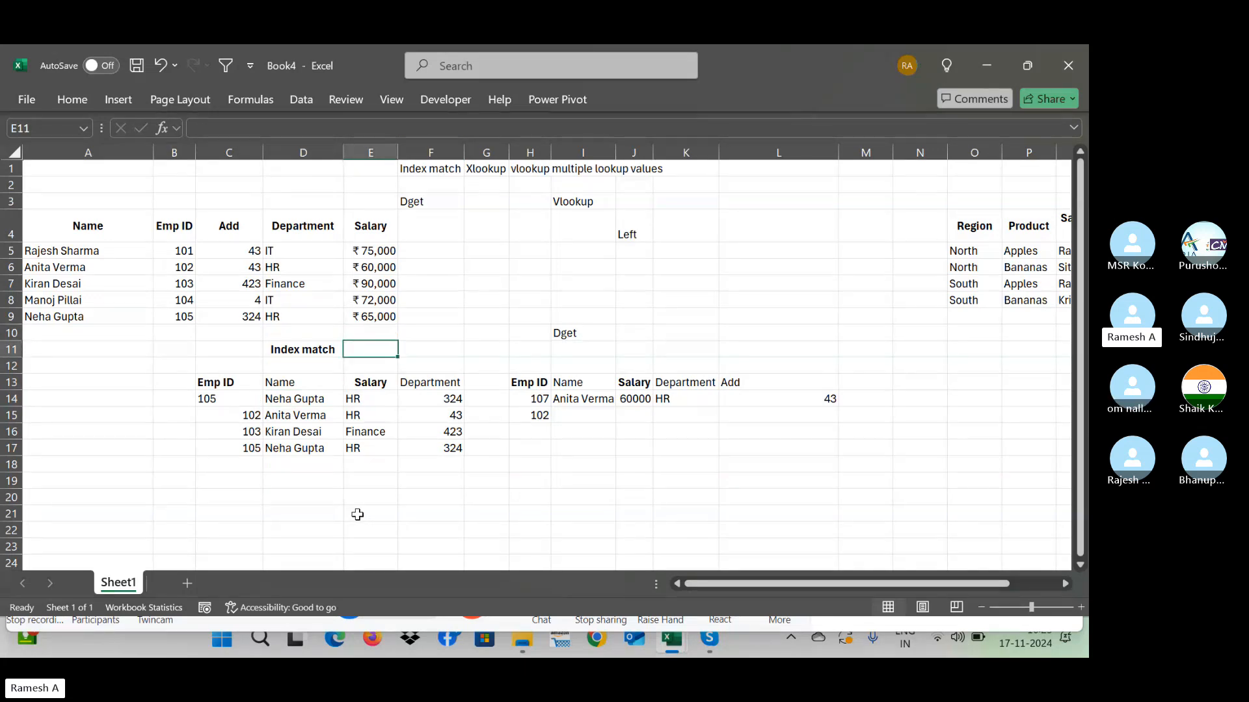
{"action": "type", "text": "Righ"}
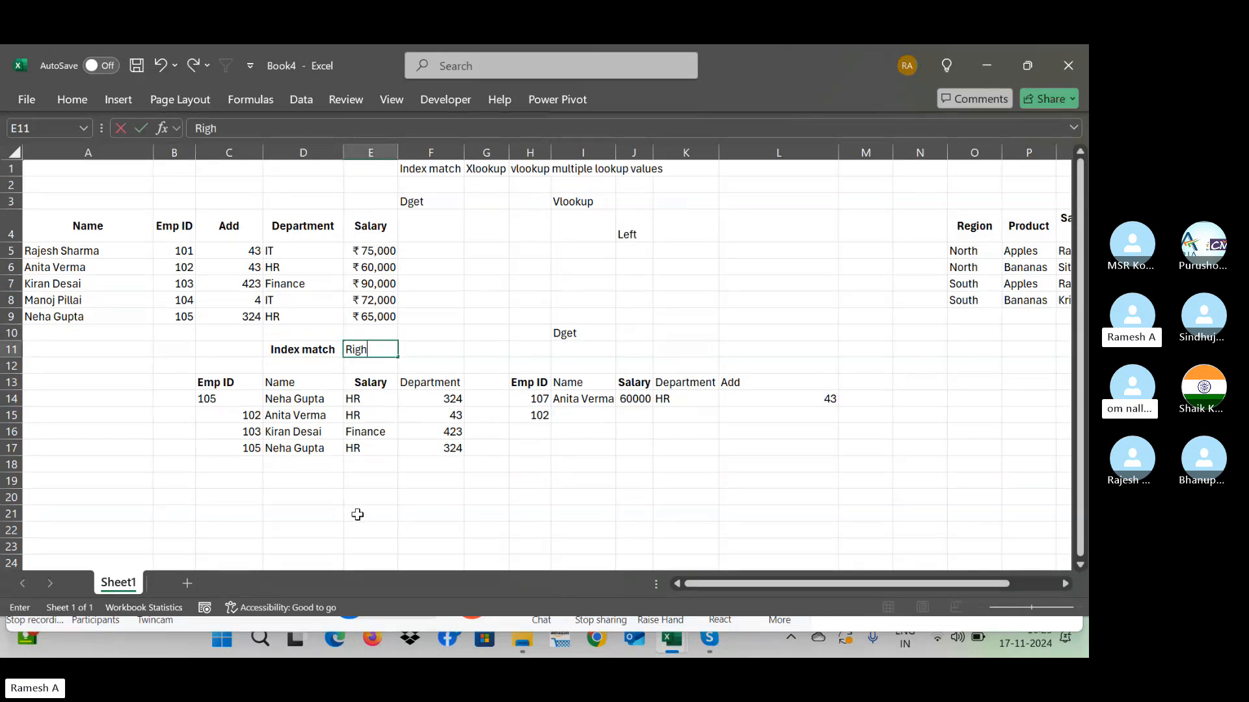
{"action": "type", "text": "t"}
{"action": "key", "text": "Return"}
{"action": "left_click", "coordinate": [174, 229]}
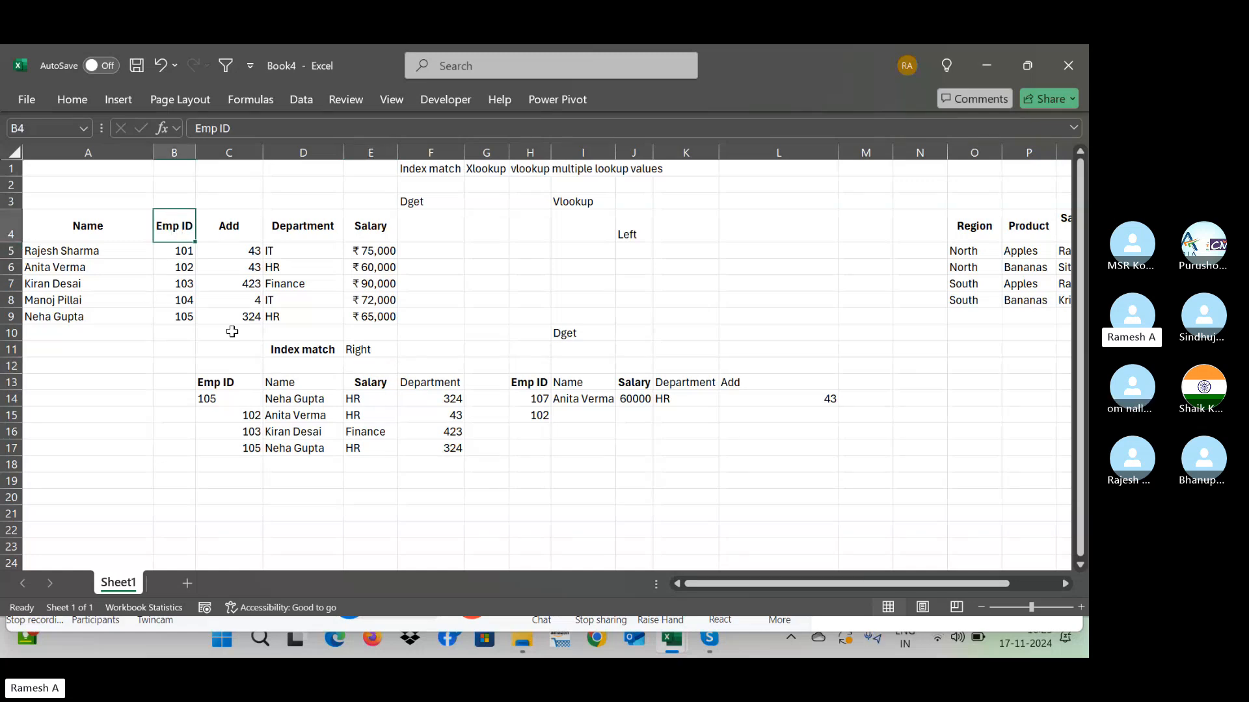
Step: Try to move the Emp ID cells B4:B9 in front of the Name column, and undo the move
{"action": "left_click", "coordinate": [320, 359]}
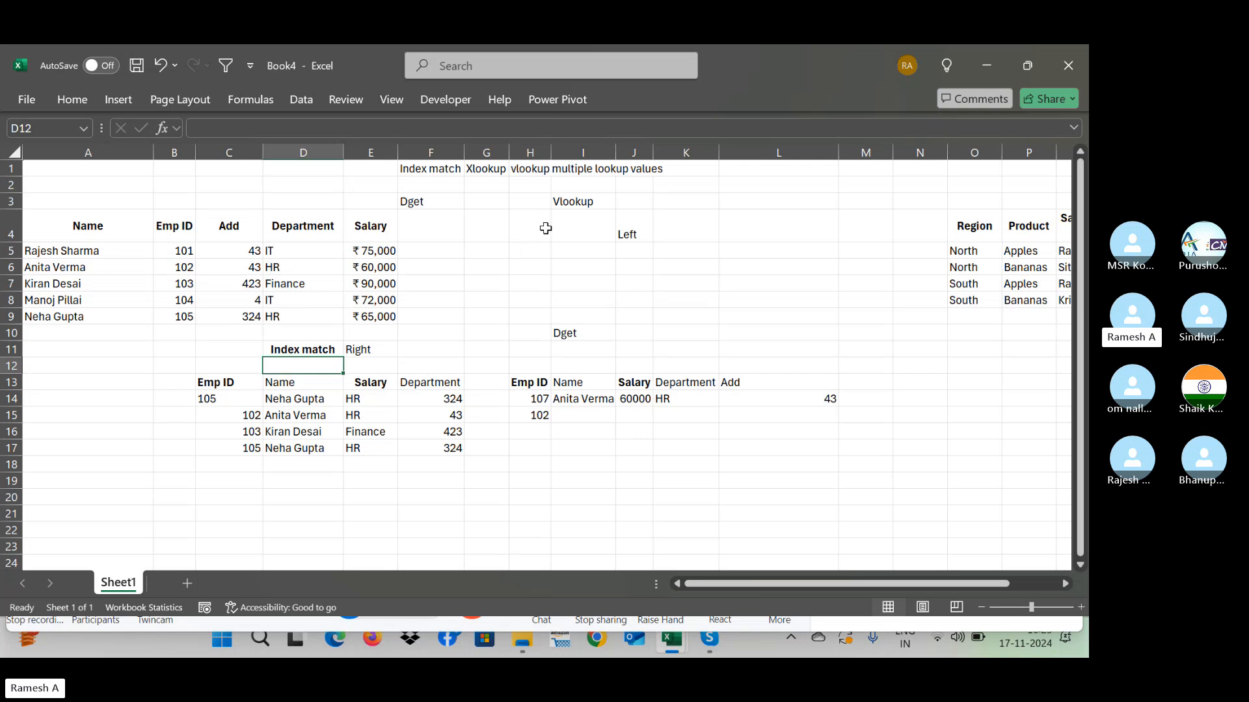
{"action": "left_click", "coordinate": [565, 203]}
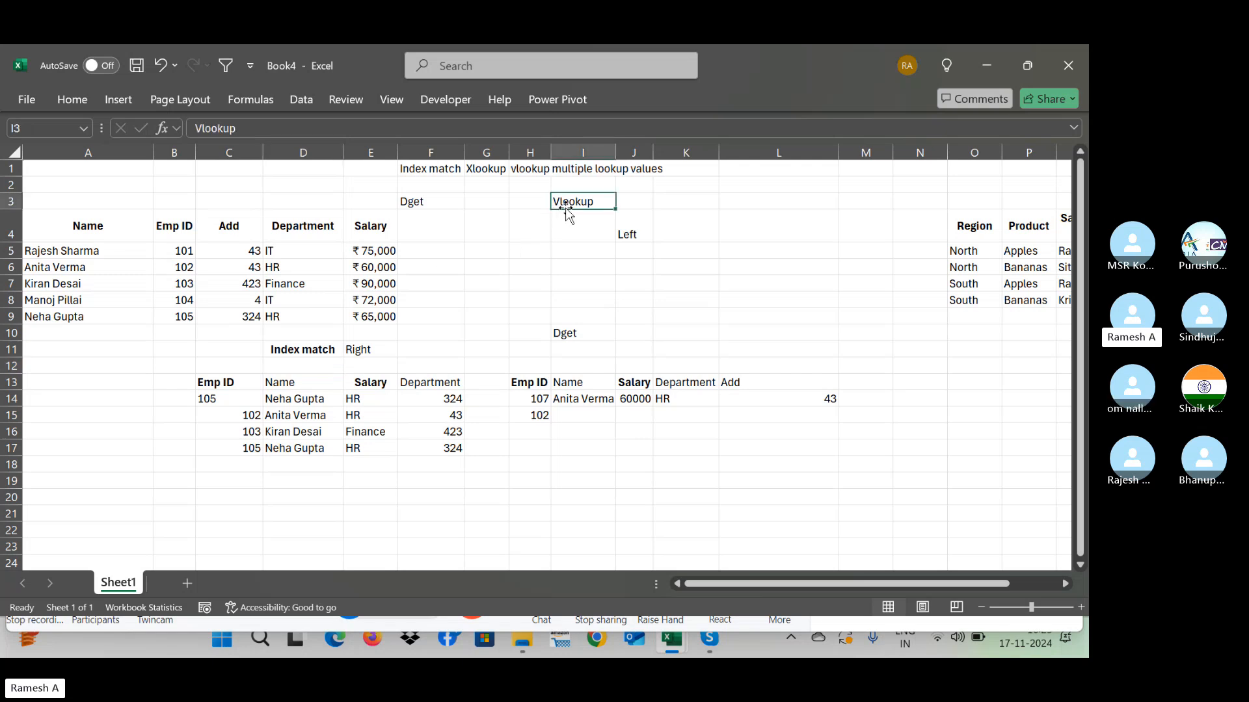
{"action": "left_click", "coordinate": [179, 227]}
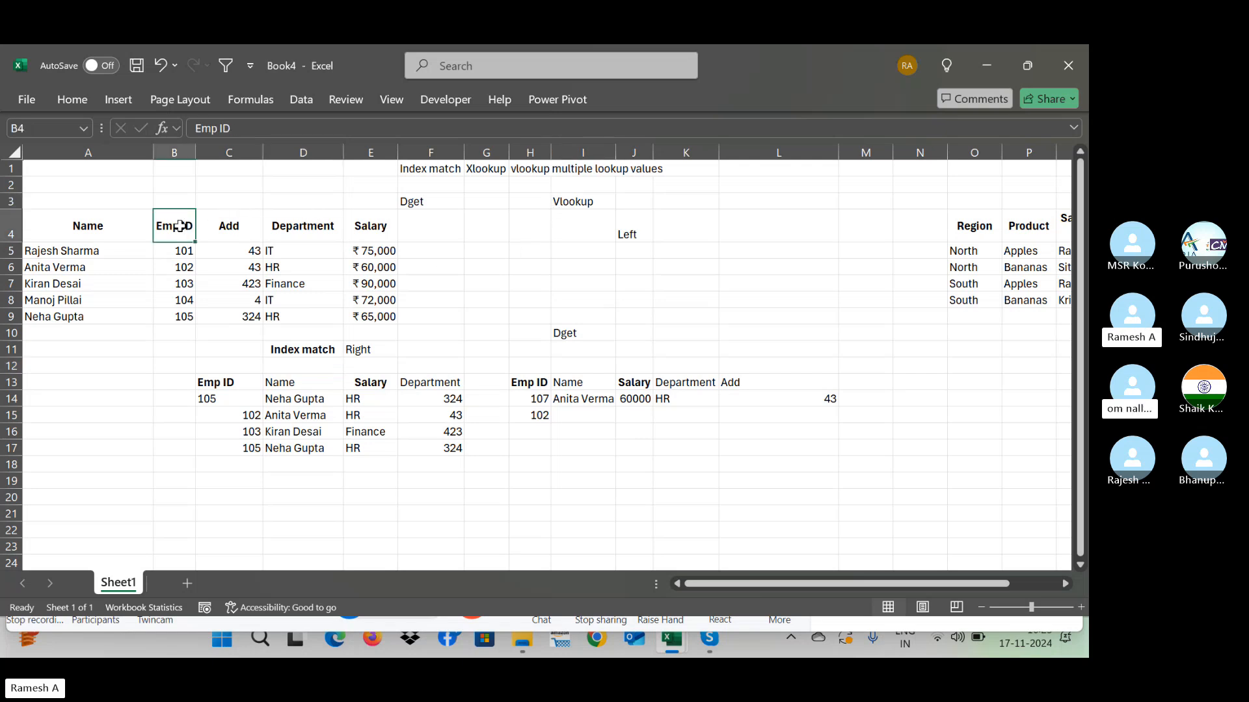
{"action": "key", "text": "ctrl+shift+Down"}
{"action": "key", "text": "ctrl+c"}
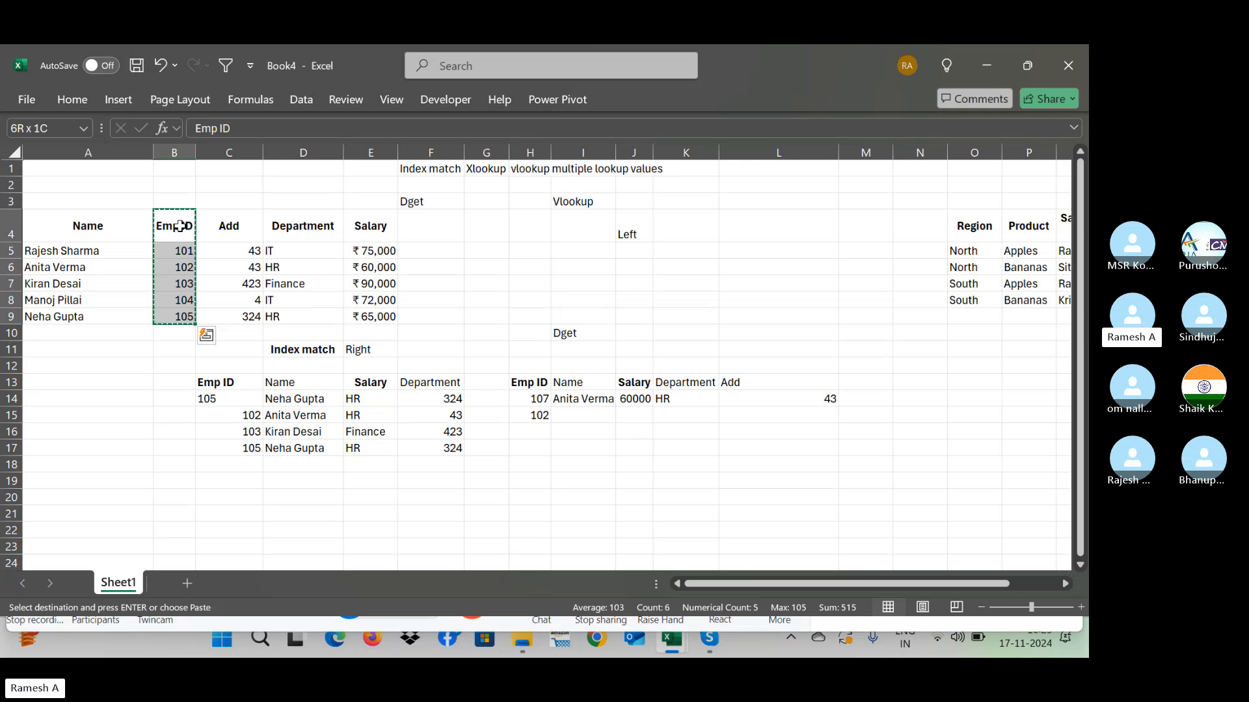
{"action": "key", "text": "Left"}
{"action": "key", "text": "ctrl+shift+plus"}
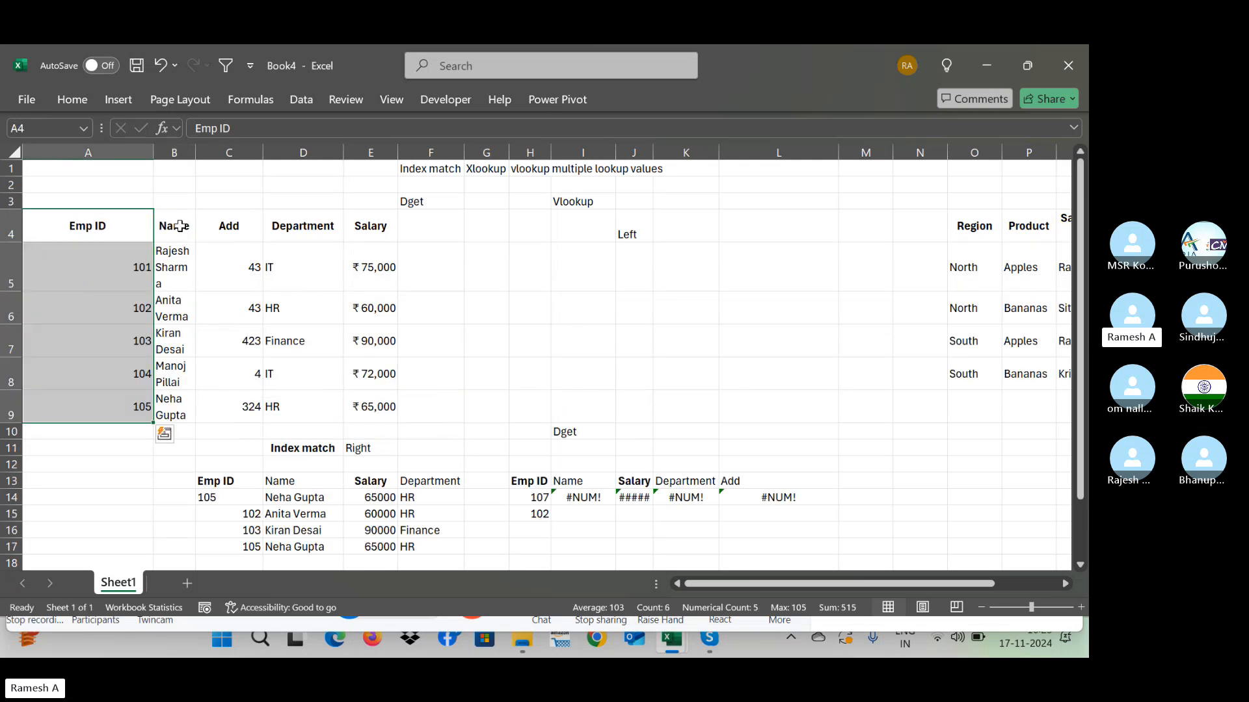
{"action": "key", "text": "ctrl+z"}
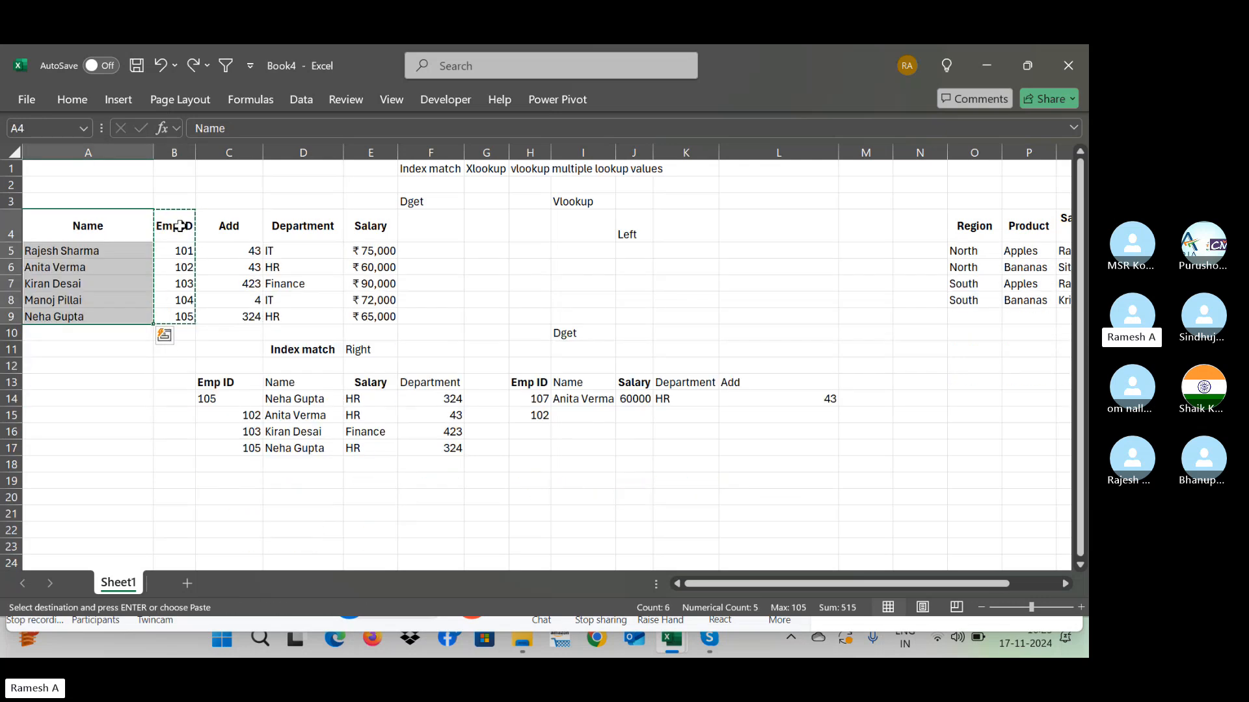
{"action": "key", "text": "Down"}
{"action": "key", "text": "Down"}
{"action": "key", "text": "Down"}
{"action": "key", "text": "Down"}
{"action": "key", "text": "Down"}
{"action": "key", "text": "Down"}
{"action": "key", "text": "Down"}
{"action": "key", "text": "Escape"}
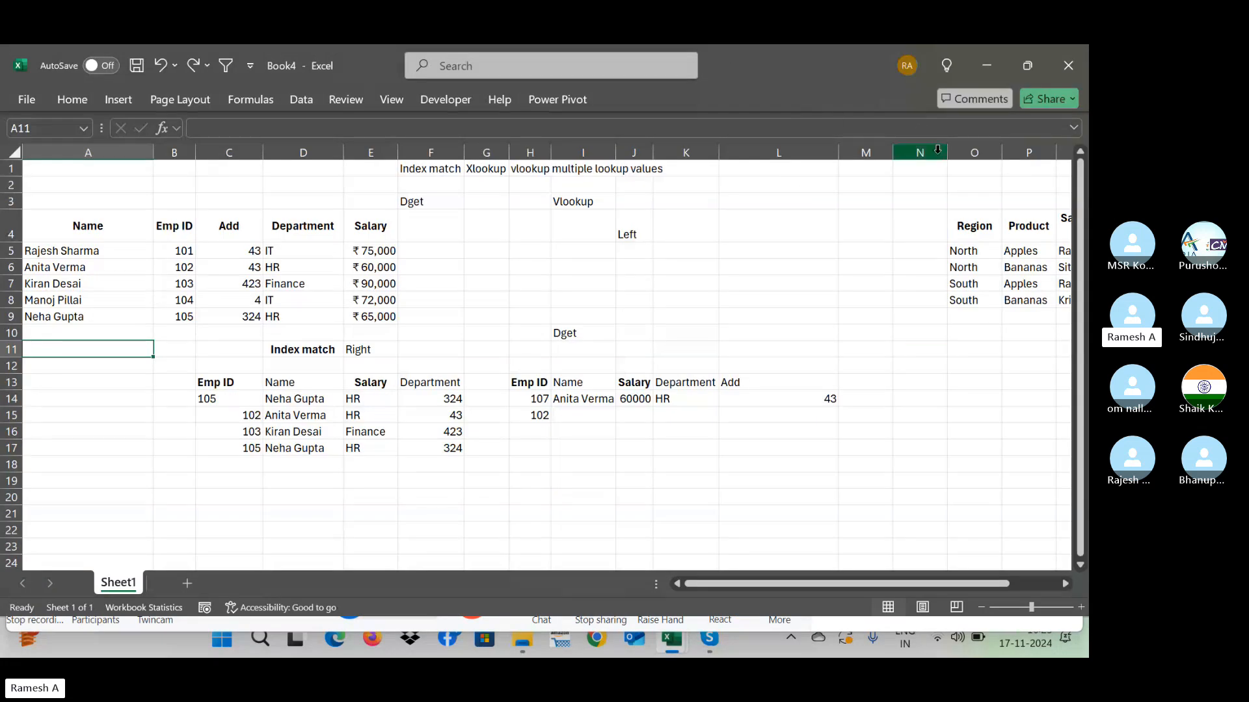
Step: Add a new blank worksheet to the workbook, and return to Sheet1
{"action": "left_click", "coordinate": [192, 578]}
{"action": "left_click", "coordinate": [190, 584]}
{"action": "left_click", "coordinate": [139, 269]}
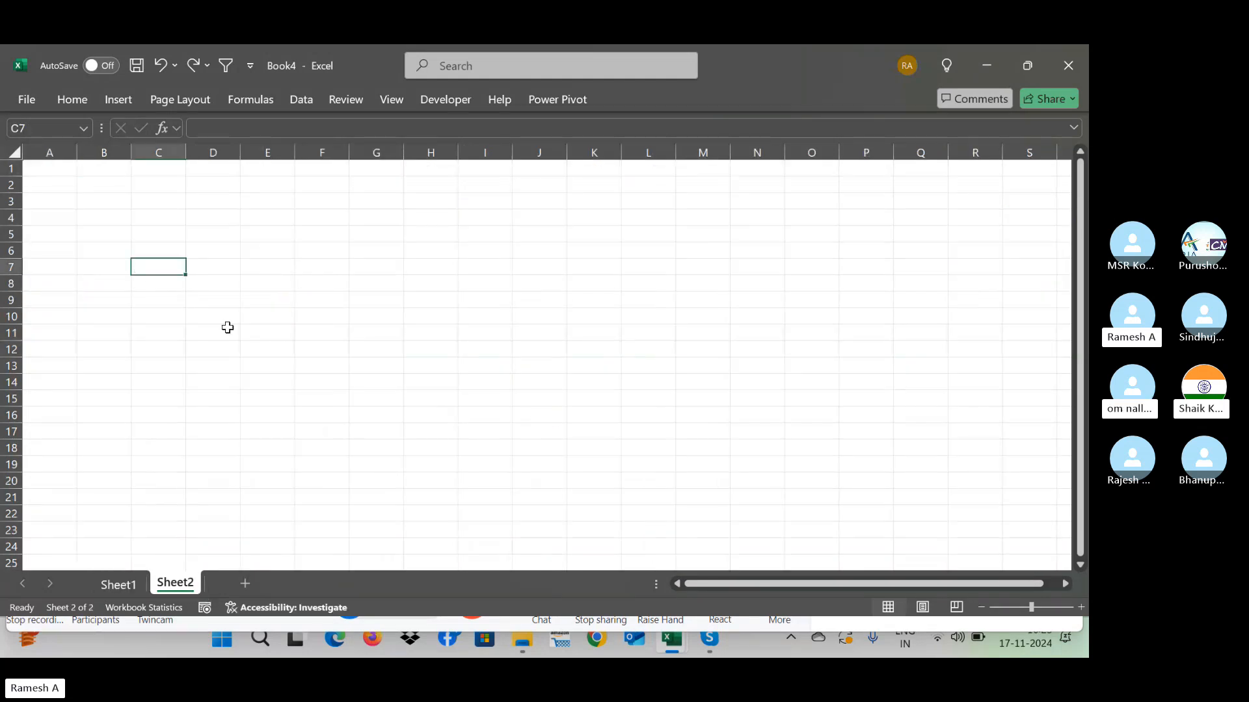
{"action": "left_click", "coordinate": [123, 583]}
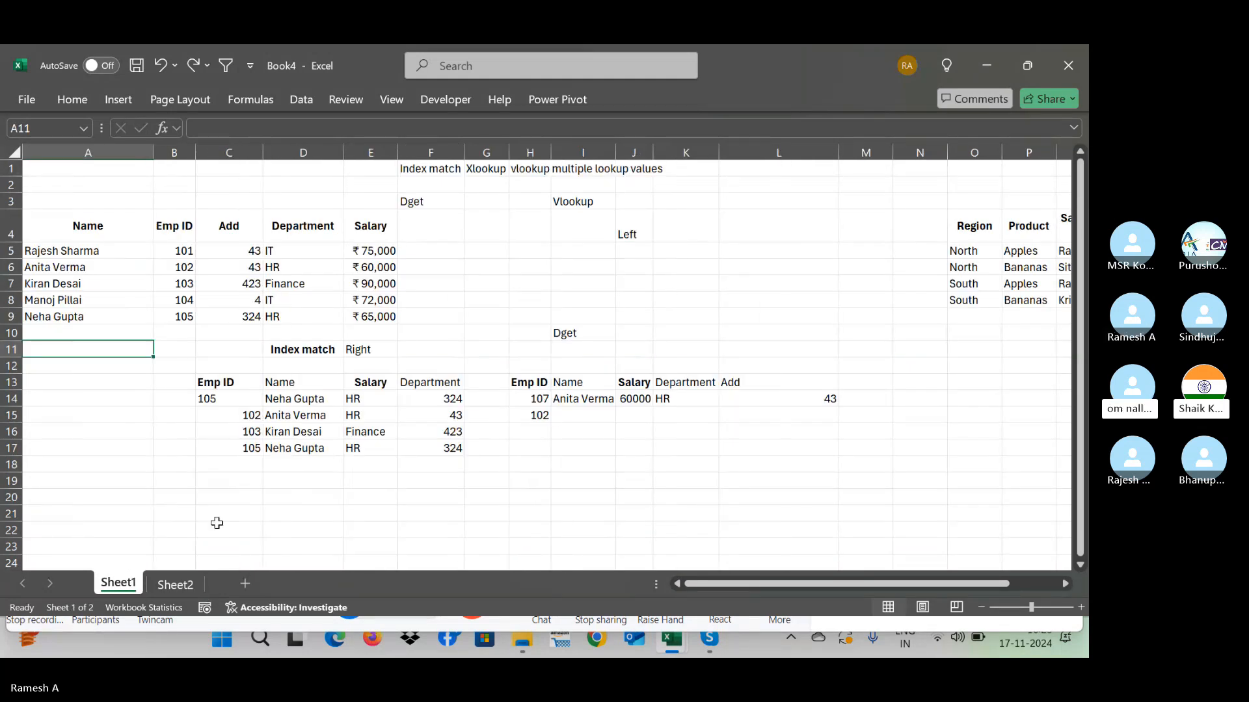
{"action": "left_click", "coordinate": [498, 510]}
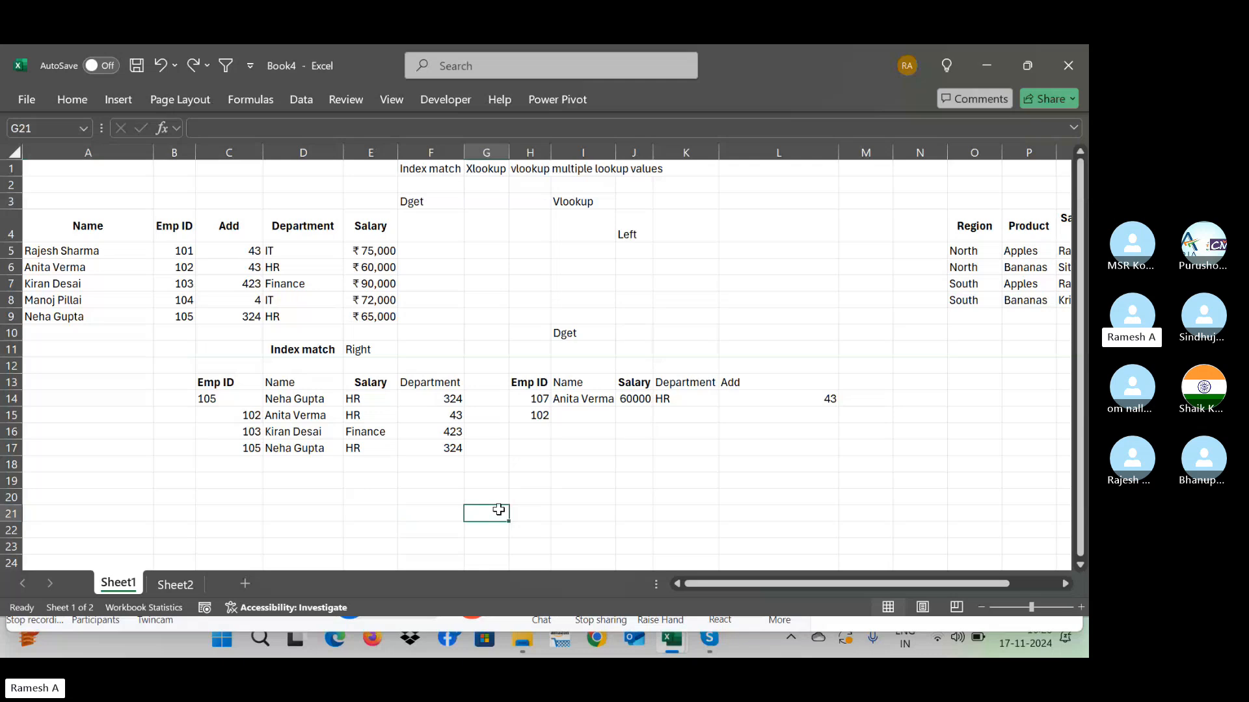
Step: Clear the DGET formulas in I14:L14
{"action": "left_click", "coordinate": [548, 404]}
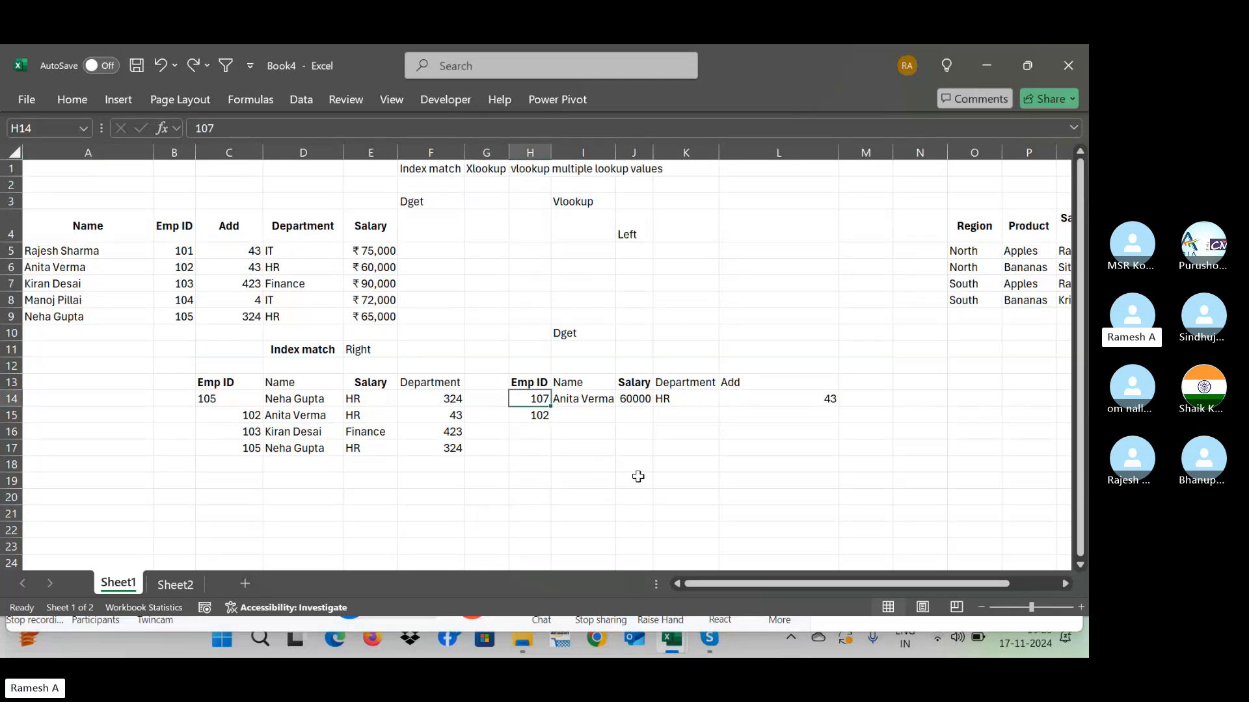
{"action": "key", "text": "Right"}
{"action": "key", "text": "ctrl+shift+Right"}
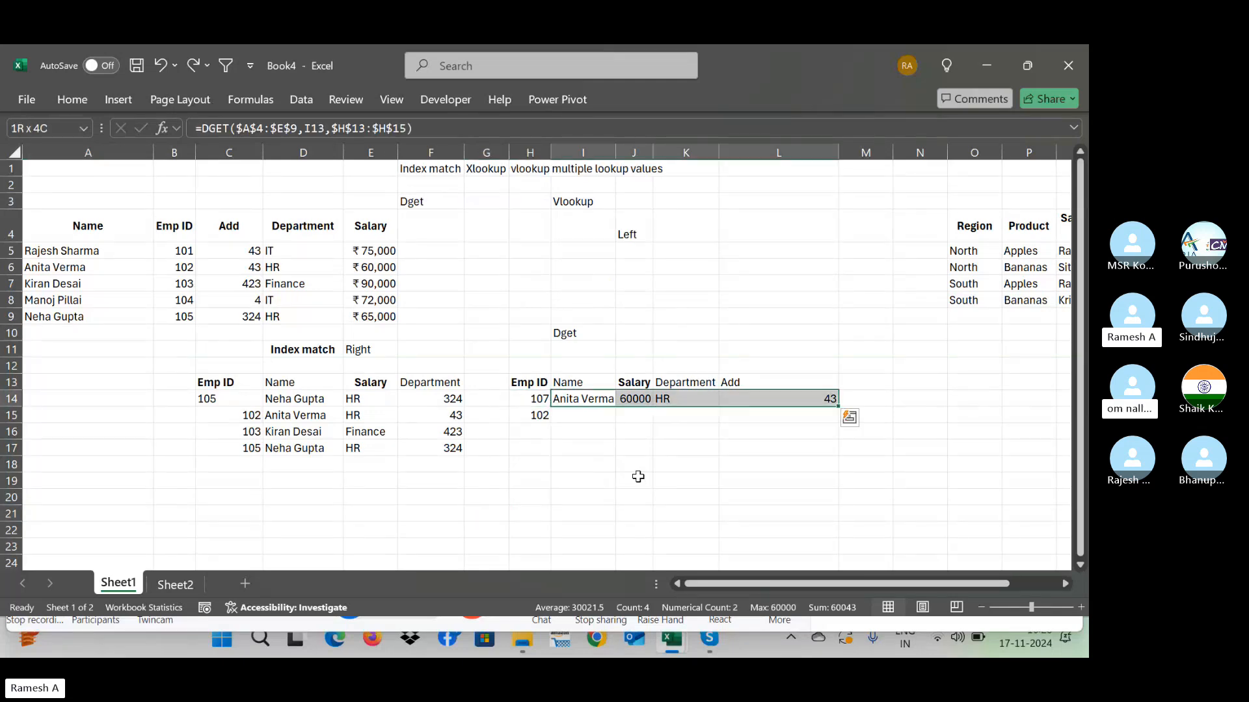
{"action": "key", "text": "Delete"}
Step: Clear the lookup values and INDEX/MATCH formulas in C14:F17
{"action": "key", "text": "Left"}
{"action": "key", "text": "Left"}
{"action": "key", "text": "Left"}
{"action": "key", "text": "Left"}
{"action": "key", "text": "Left"}
{"action": "key", "text": "Left"}
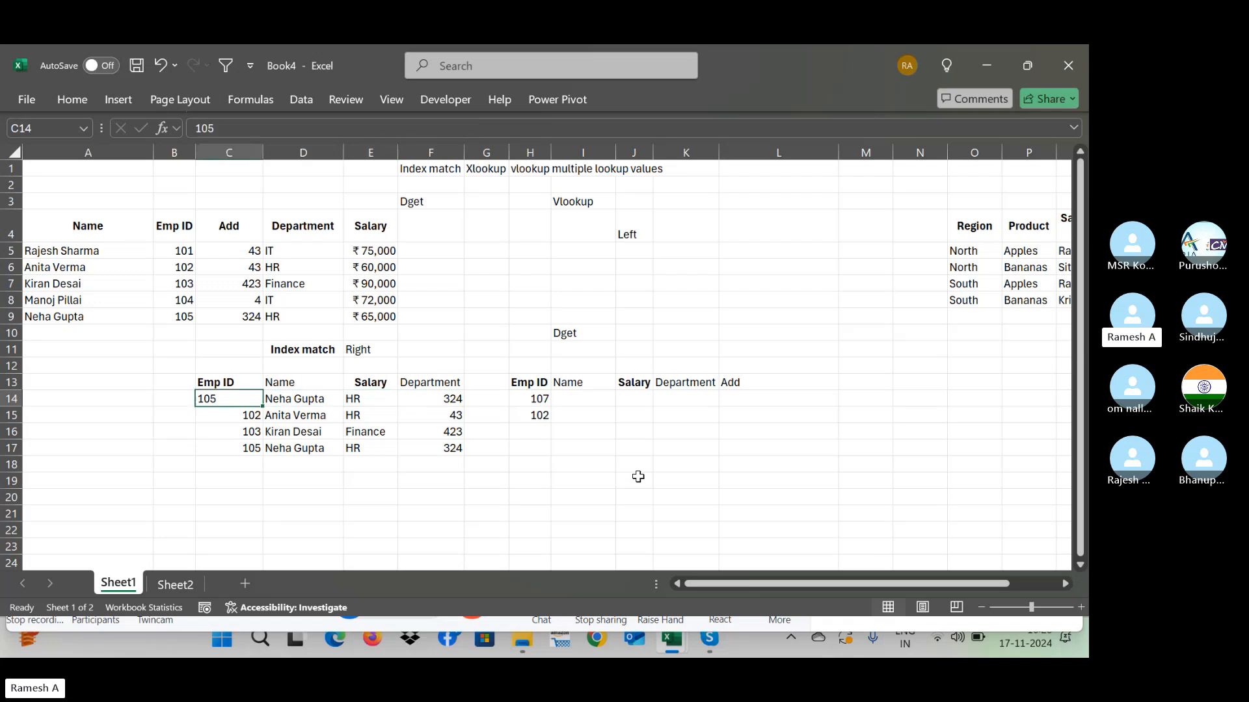
{"action": "key", "text": "ctrl+shift+Right"}
{"action": "key", "text": "ctrl+shift+Down"}
{"action": "key", "text": "Delete"}
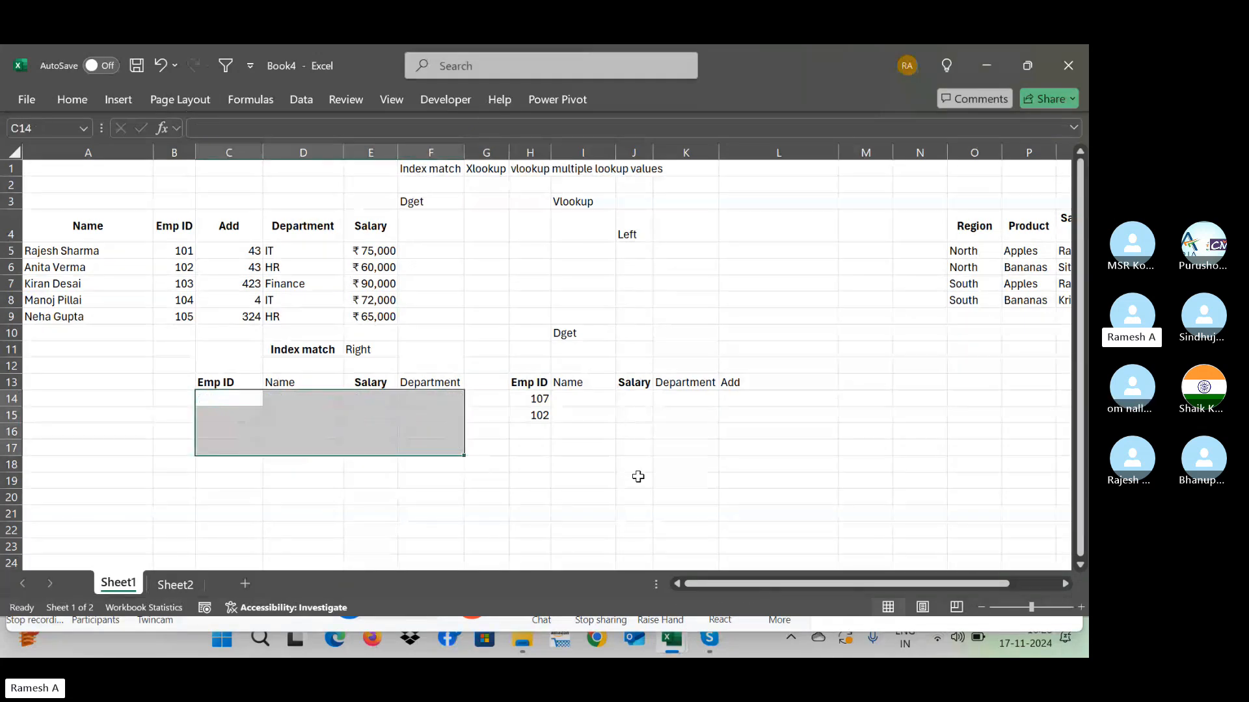
Step: Clear the Emp ID criteria in H14:H15 of the Dget table
{"action": "key", "text": "Right"}
{"action": "key", "text": "Right"}
{"action": "key", "text": "Right"}
{"action": "key", "text": "Right"}
{"action": "key", "text": "Right"}
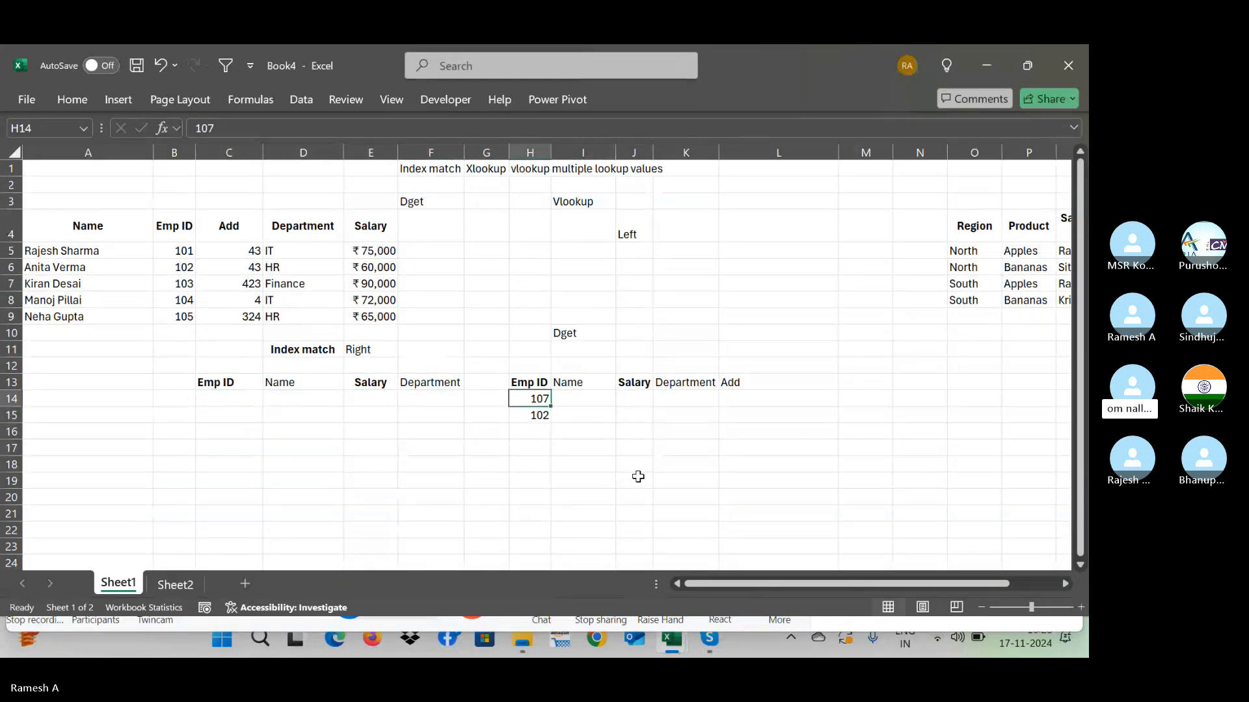
{"action": "key", "text": "shift+Down"}
{"action": "key", "text": "Delete"}
Step: Enter the lookup value 101 in C14 under the Emp ID heading
{"action": "key", "text": "Left"}
{"action": "key", "text": "Left"}
{"action": "key", "text": "Left"}
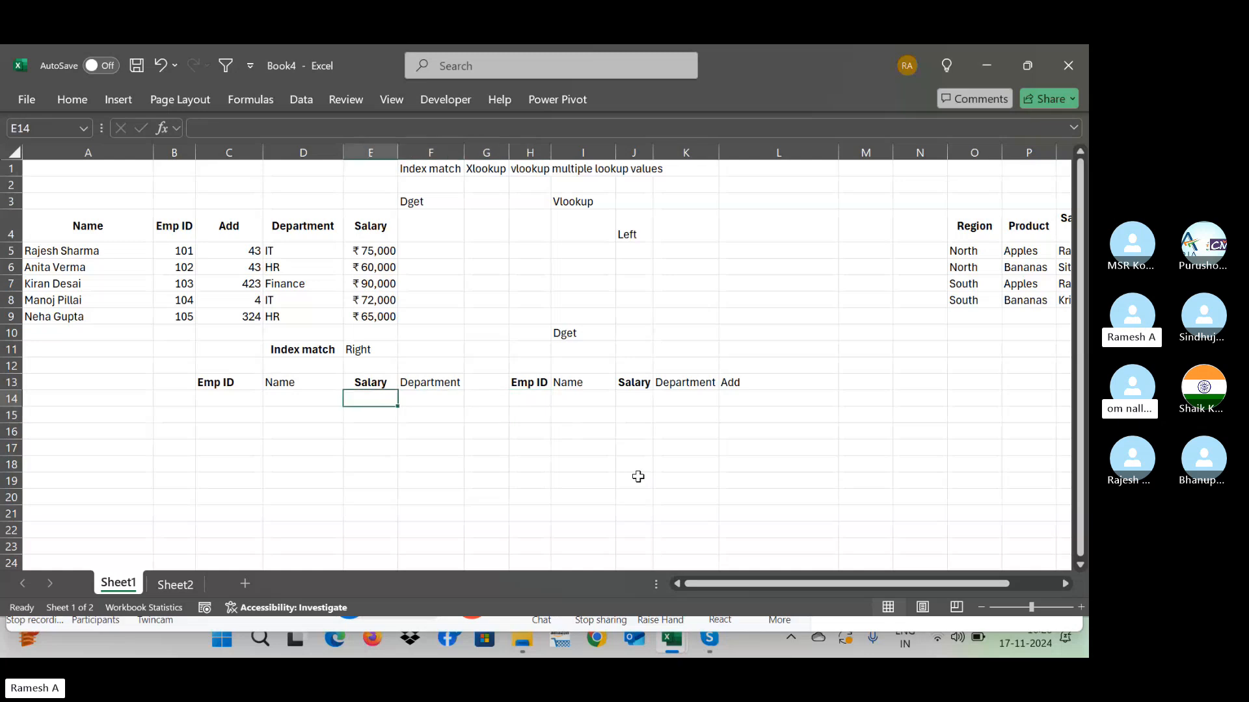
{"action": "key", "text": "Left"}
{"action": "key", "text": "Left"}
{"action": "key", "text": "Left"}
{"action": "key", "text": "Right"}
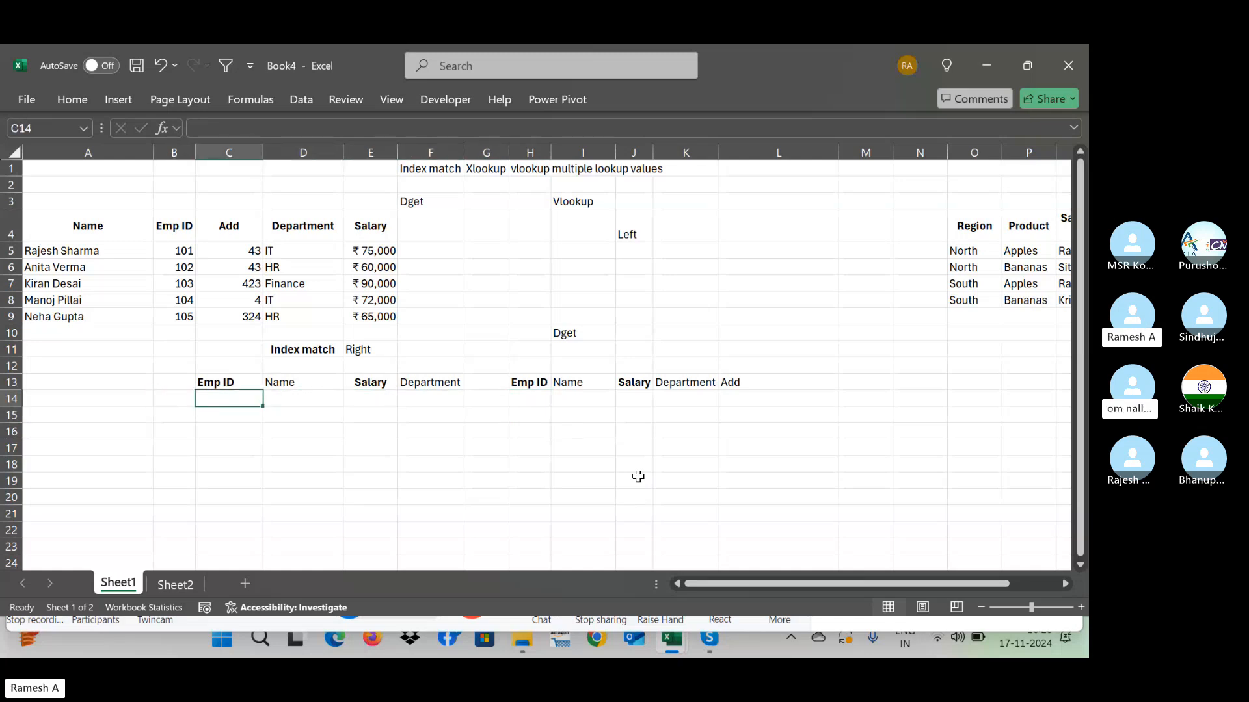
{"action": "type", "text": "101"}
{"action": "key", "text": "Right"}
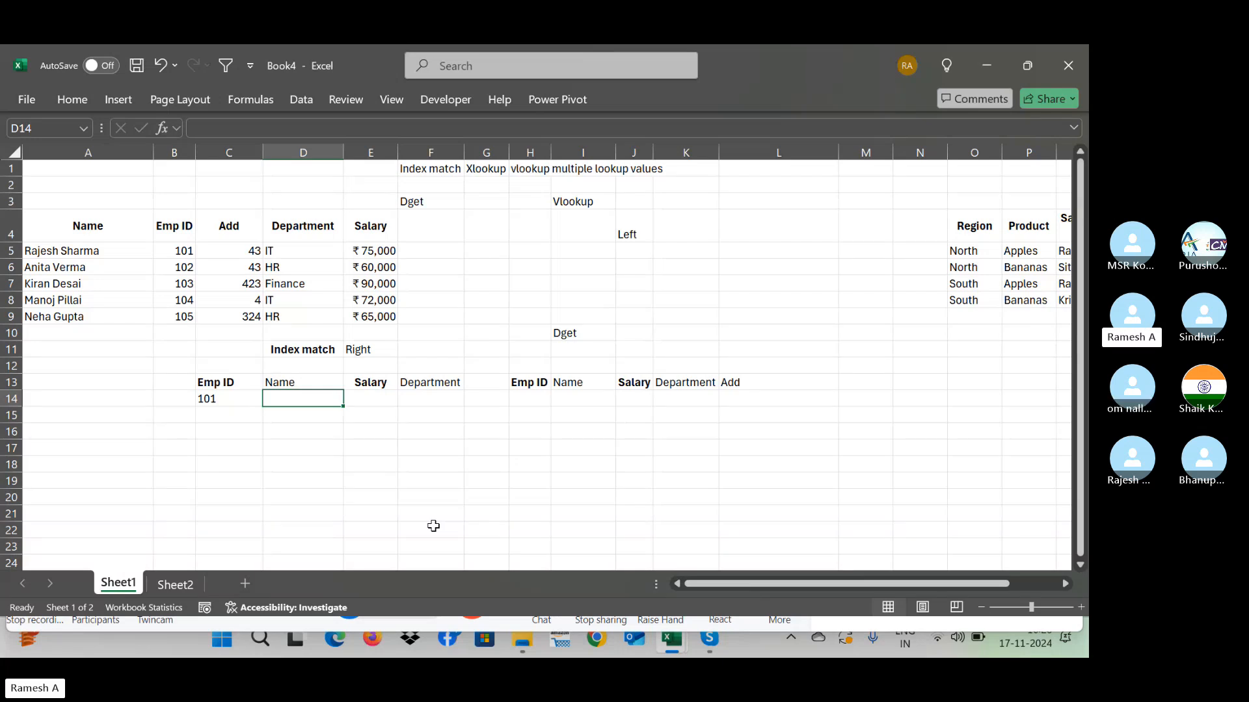
Step: Clear the Index match heading and the Right label in D11:E11
{"action": "type", "text": "="}
{"action": "key", "text": "Escape"}
{"action": "key", "text": "Up"}
{"action": "key", "text": "Up"}
{"action": "key", "text": "Up"}
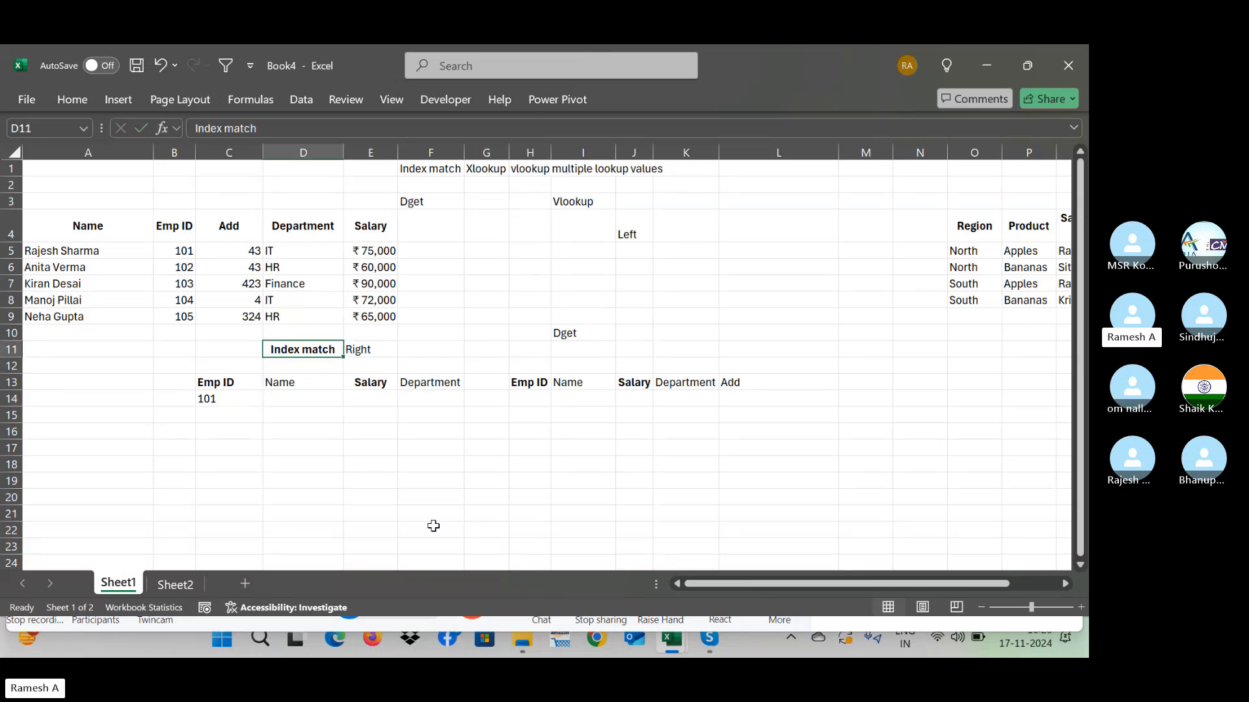
{"action": "key", "text": "shift+Right"}
{"action": "key", "text": "Delete"}
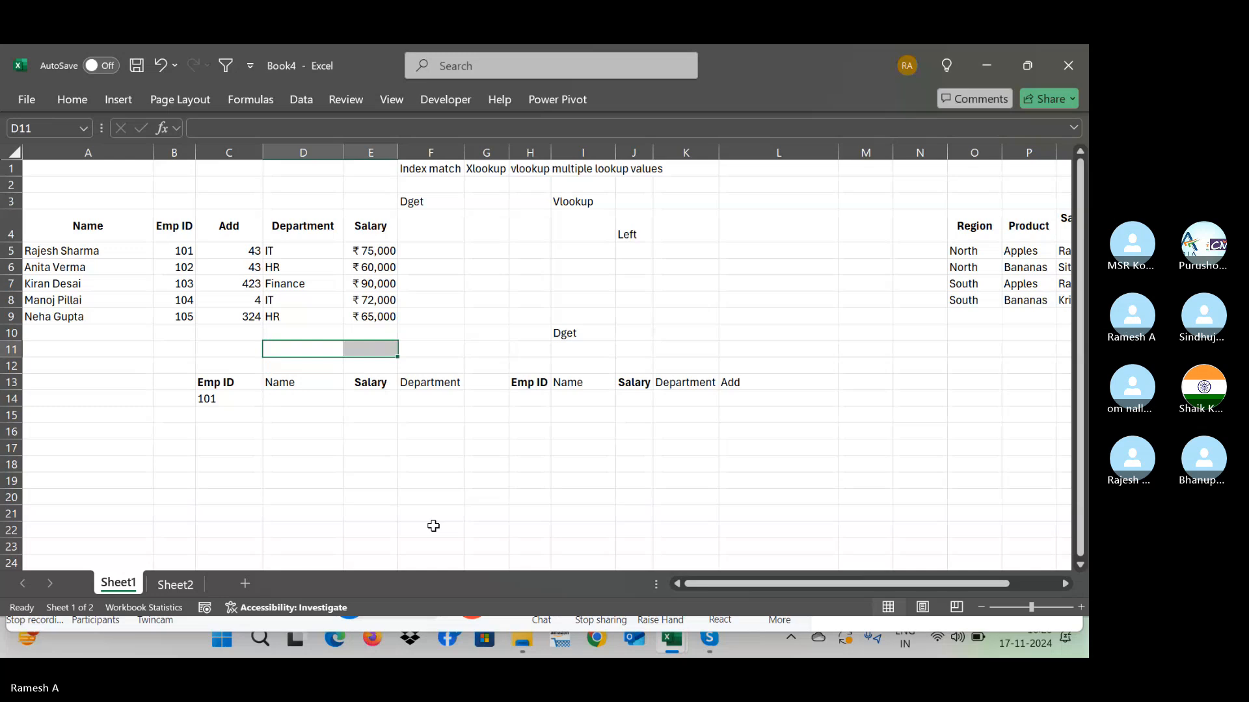
{"action": "key", "text": "Down"}
{"action": "key", "text": "Down"}
{"action": "key", "text": "Down"}
{"action": "type", "text": "="}
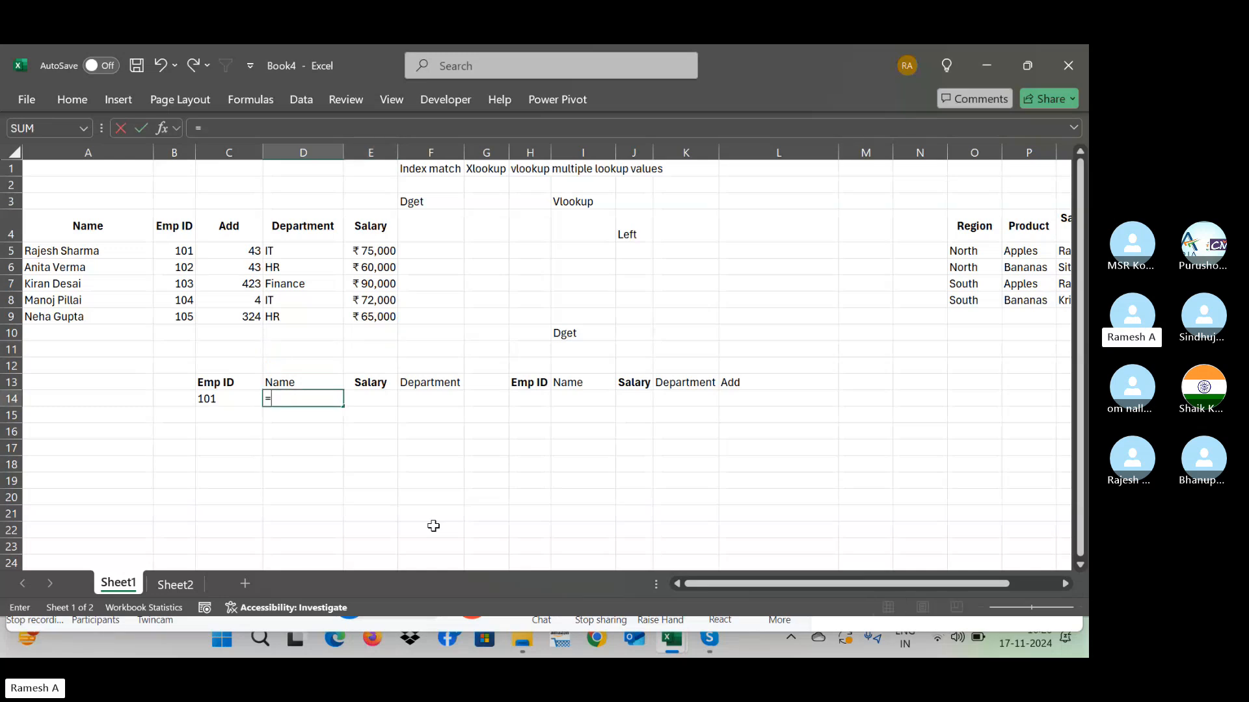
{"action": "type", "text": "vloo"}
{"action": "key", "text": "Escape"}
{"action": "key", "text": "Escape"}
Step: Move the Emp ID cells B4:B9 in front of the Name column so that Emp ID is the employee table's first column
{"action": "key", "text": "Up"}
{"action": "key", "text": "Up"}
{"action": "key", "text": "Up"}
{"action": "key", "text": "Up"}
{"action": "key", "text": "Up"}
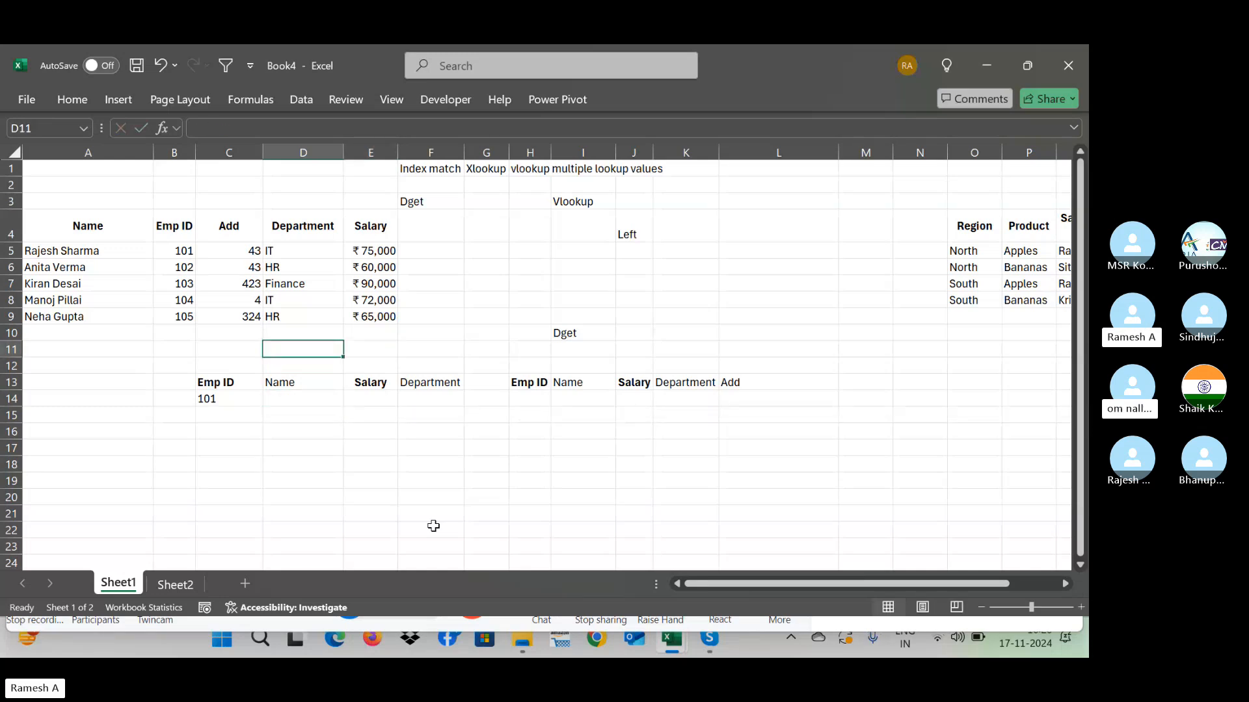
{"action": "key", "text": "Left"}
{"action": "key", "text": "Left"}
{"action": "key", "text": "Up"}
{"action": "key", "text": "Up"}
{"action": "key", "text": "Up"}
{"action": "key", "text": "Up"}
{"action": "key", "text": "Up"}
{"action": "key", "text": "ctrl+shift+Down"}
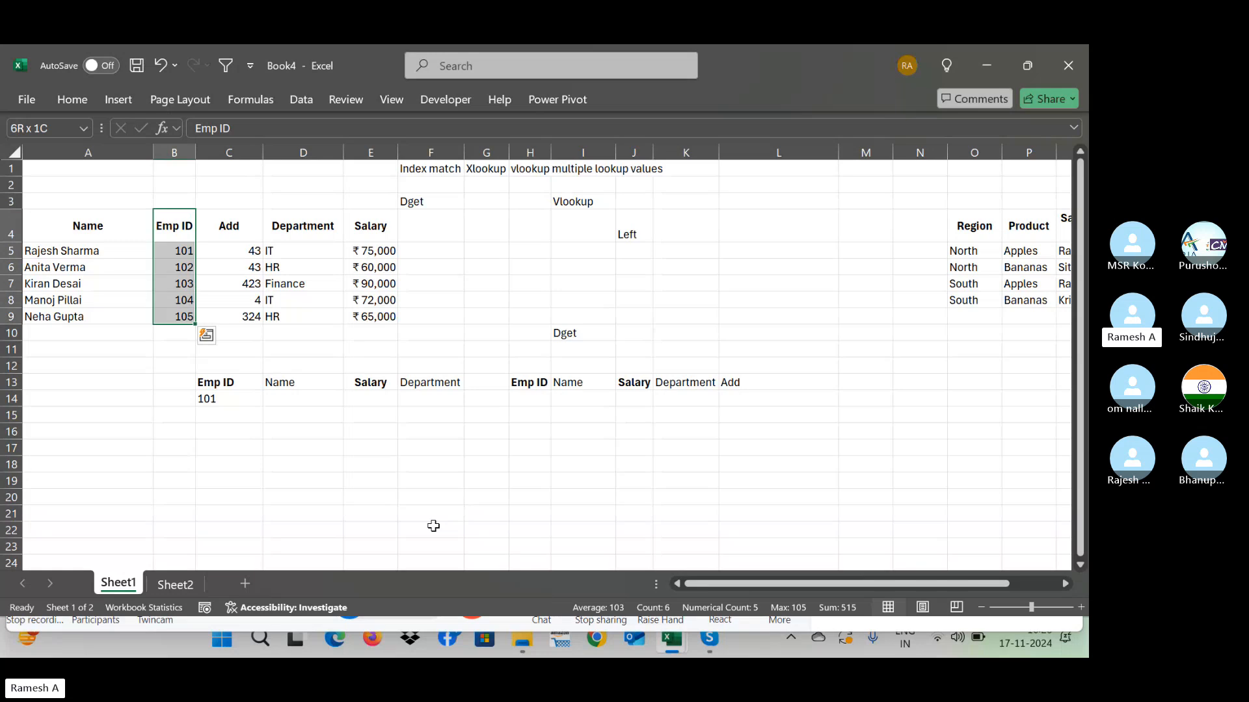
{"action": "key", "text": "ctrl+c"}
{"action": "key", "text": "Left"}
{"action": "key", "text": "ctrl+shift+plus"}
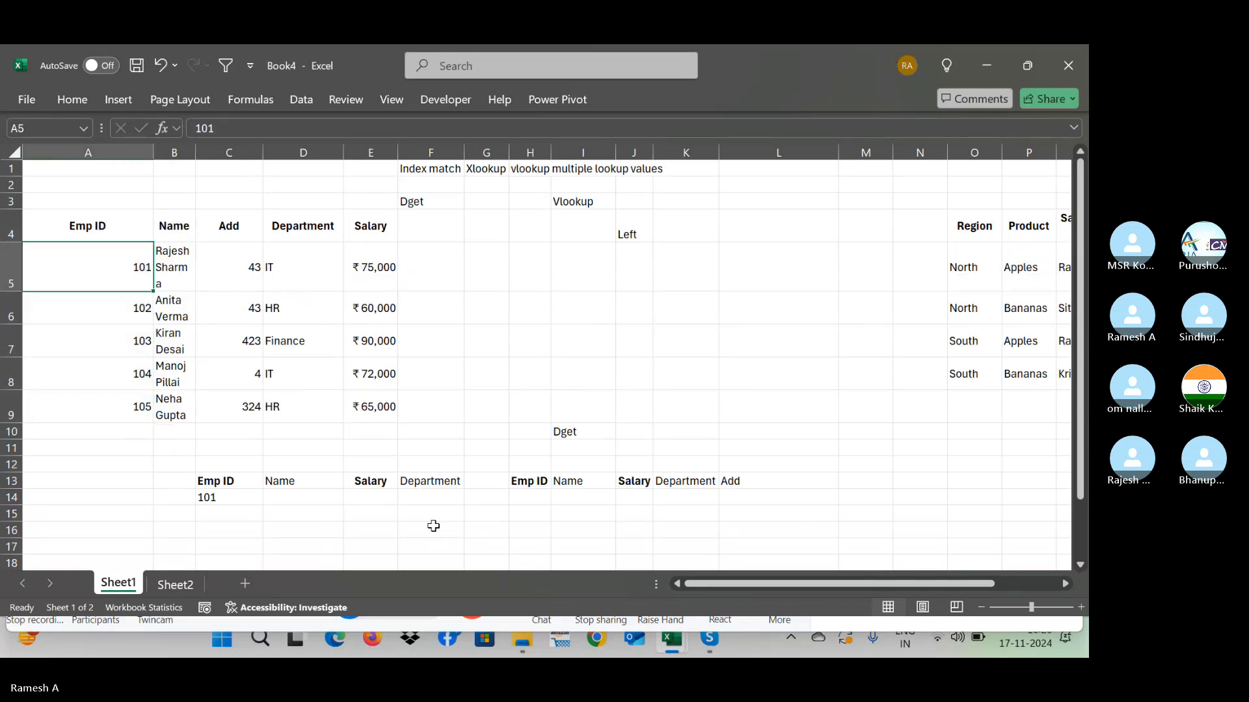
Step: Widen column B so each name fits on one line, and autofit the row heights of the whole sheet
{"action": "left_click_drag", "start_coordinate": [196, 152], "coordinate": [345, 134]}
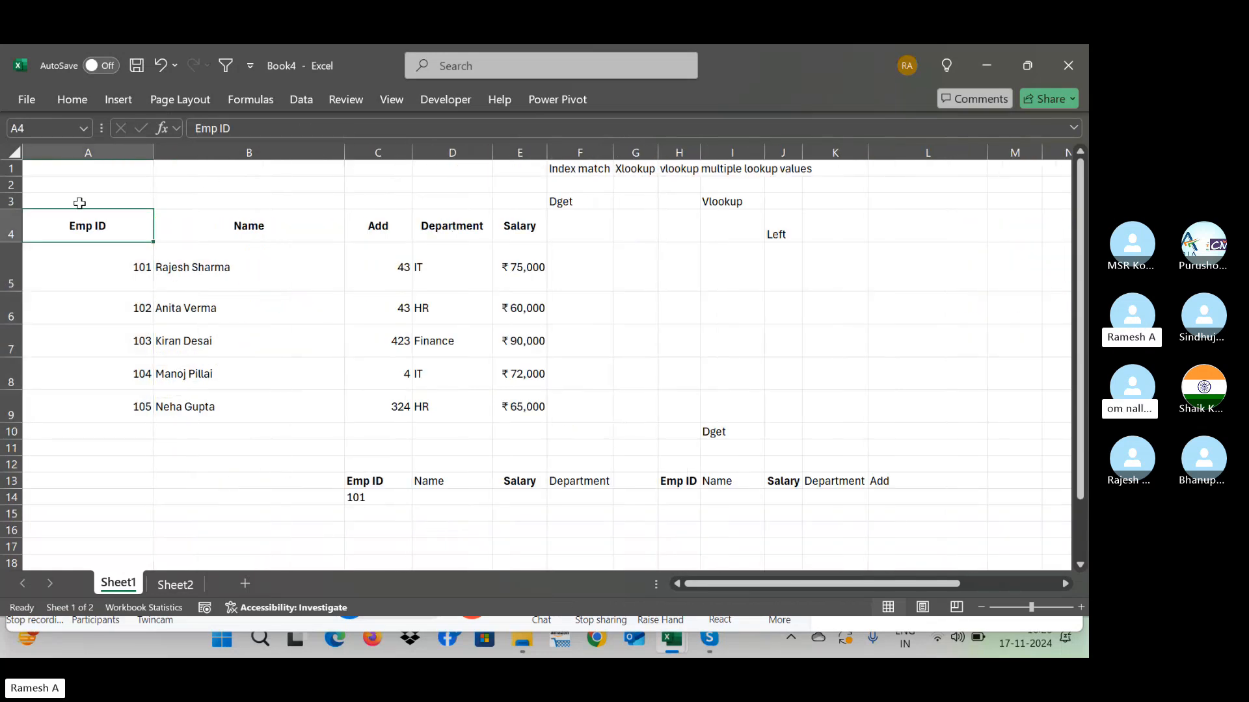
{"action": "left_click", "coordinate": [26, 155]}
{"action": "left_click", "coordinate": [13, 155]}
{"action": "double_click", "coordinate": [12, 176]}
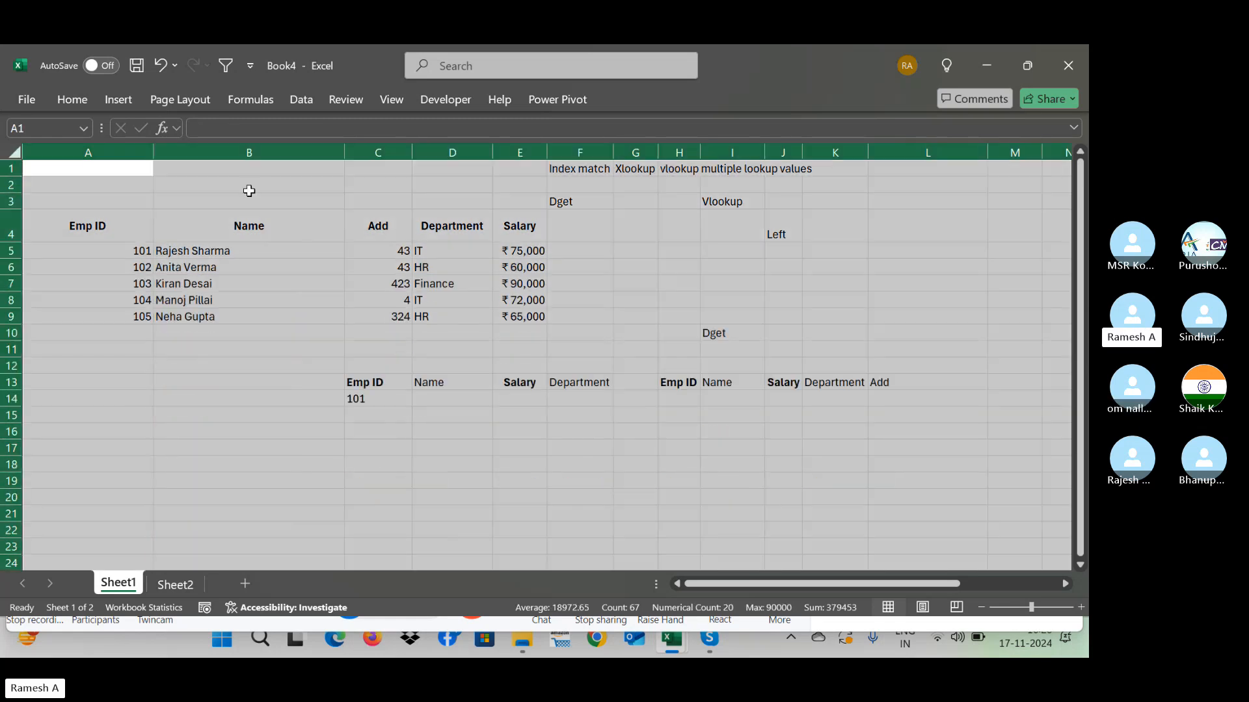
Step: Auto-fit the width of column B to its contents
{"action": "left_click", "coordinate": [346, 187]}
{"action": "double_click", "coordinate": [344, 151]}
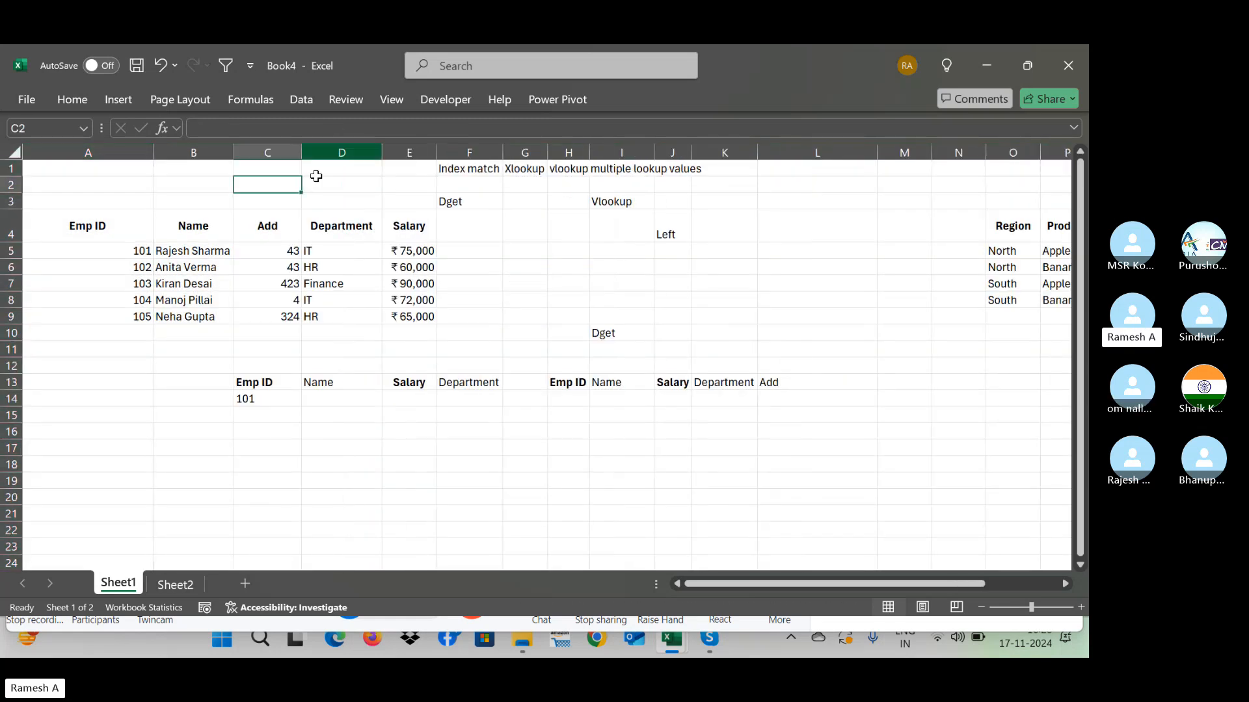
Step: Begin a VLOOKUP formula in D14 with C14, the Emp ID, as the lookup value
{"action": "left_click", "coordinate": [262, 400]}
{"action": "left_click", "coordinate": [325, 395]}
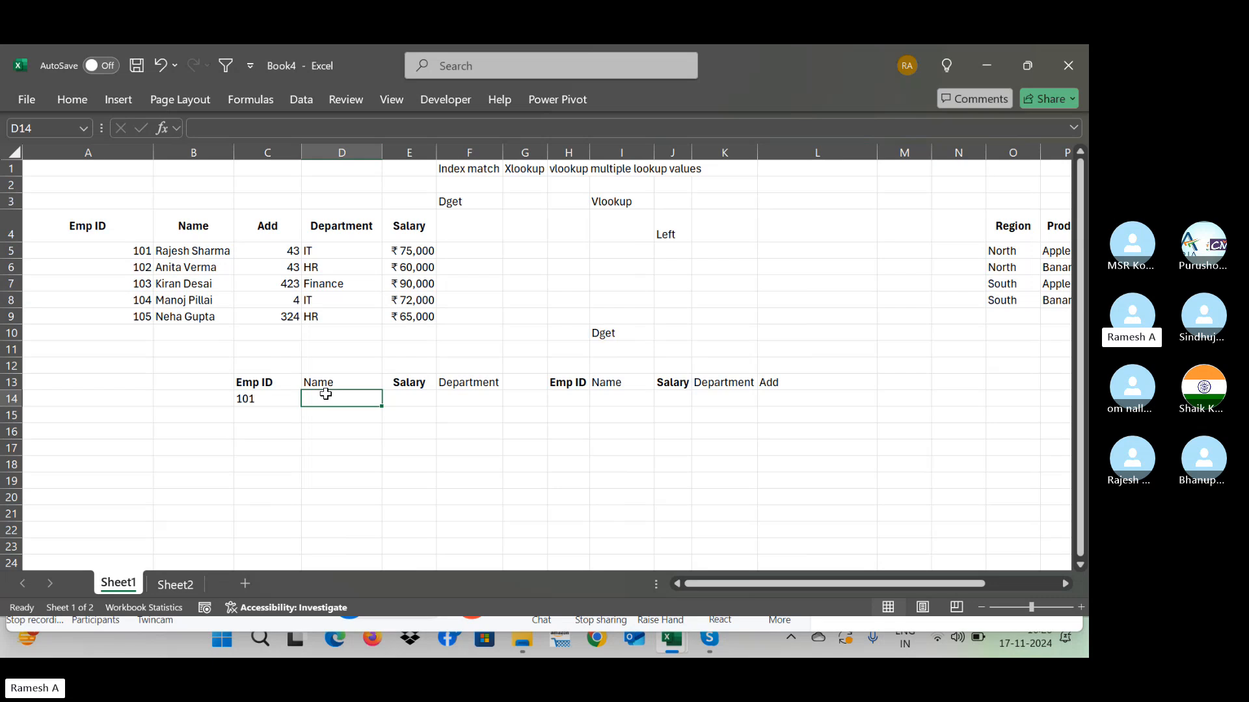
{"action": "type", "text": "=vl"}
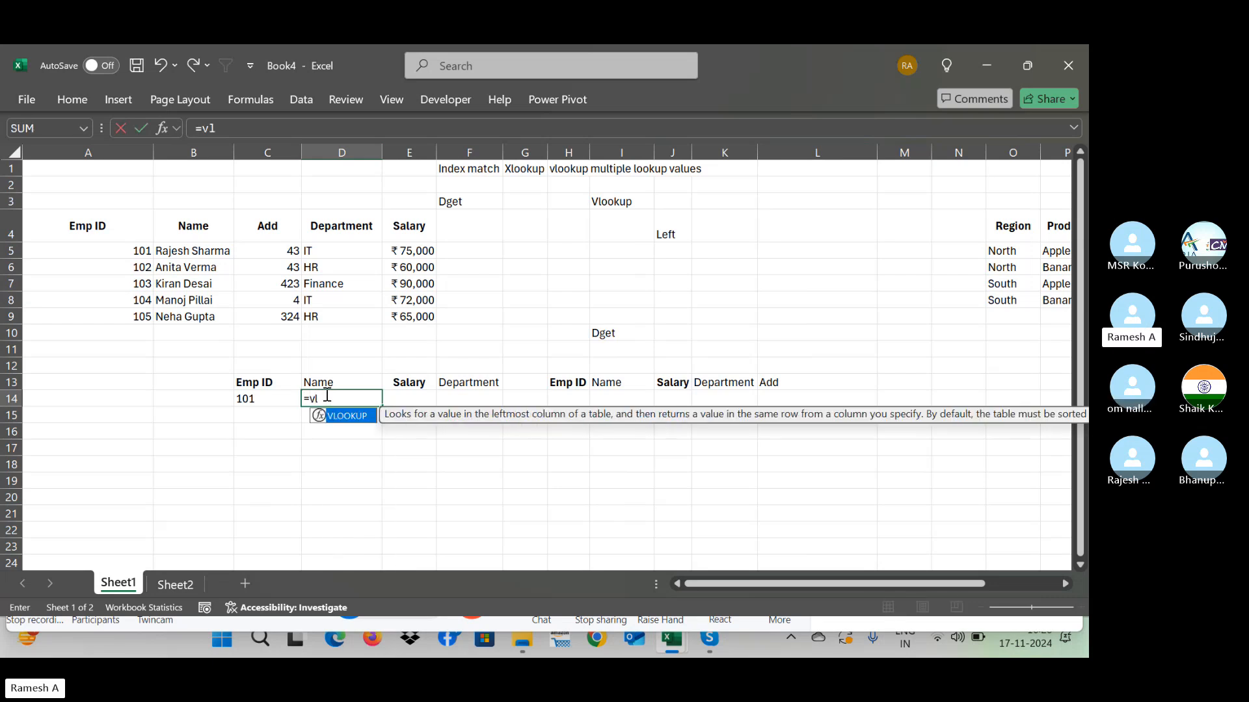
{"action": "type", "text": "ookup("}
{"action": "left_click", "coordinate": [273, 397]}
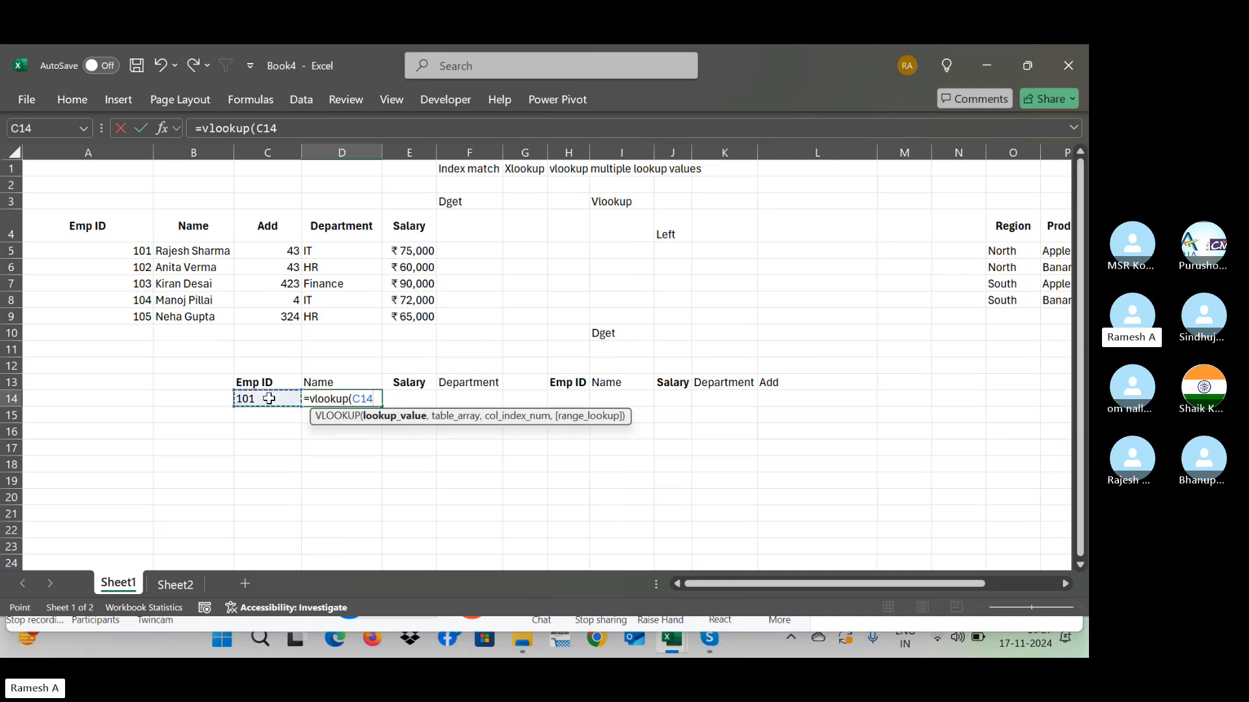
{"action": "type", "text": ","}
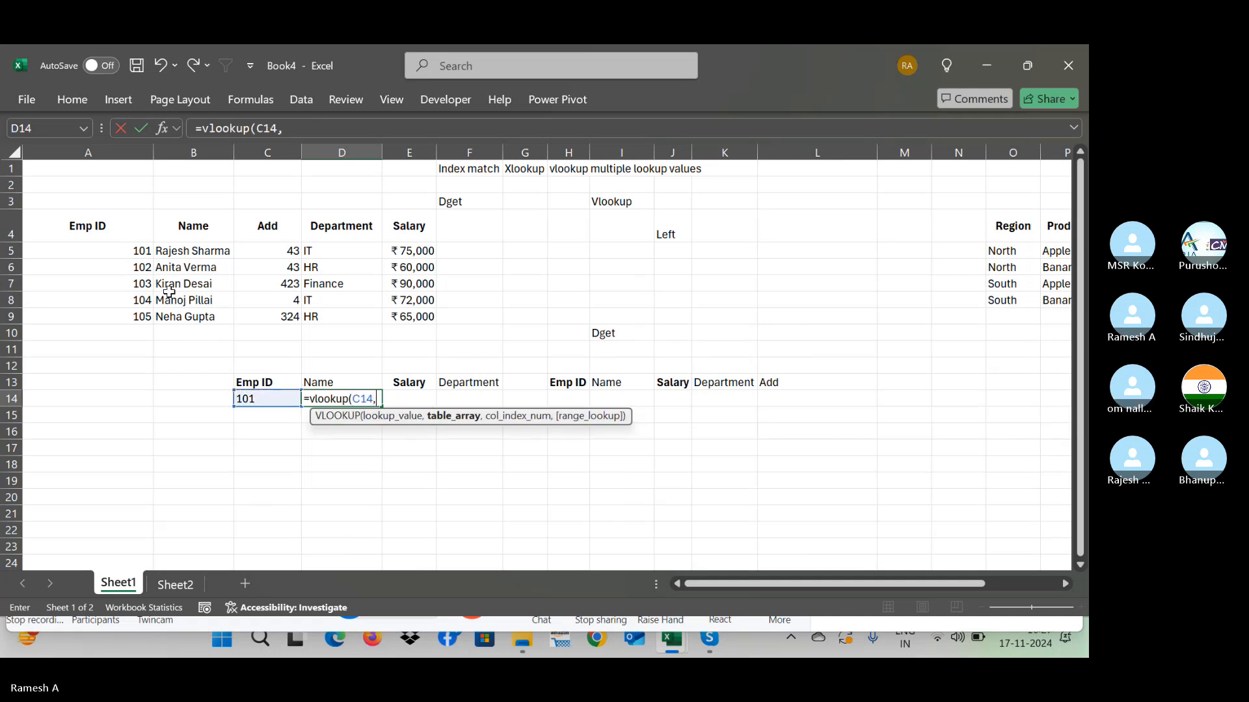
{"action": "left_click", "coordinate": [118, 231]}
{"action": "key", "text": "ctrl+shift+Right"}
{"action": "key", "text": "ctrl+shift+Down"}
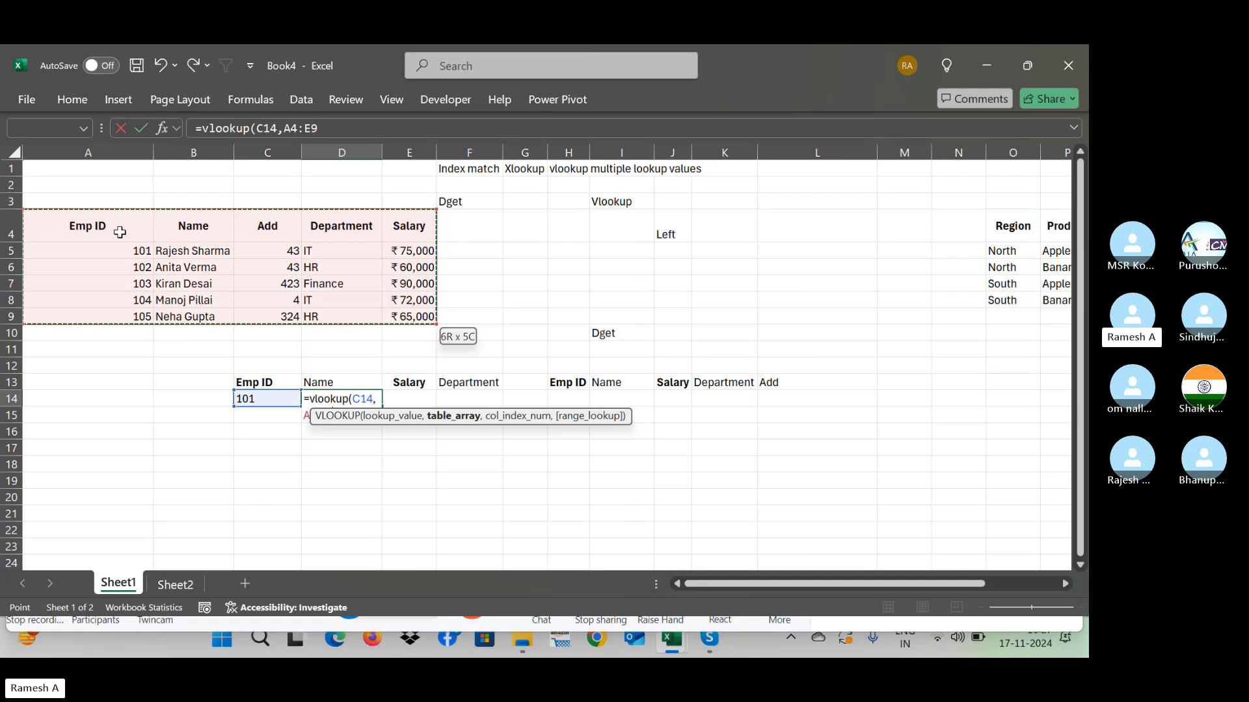
{"action": "key", "text": "F4"}
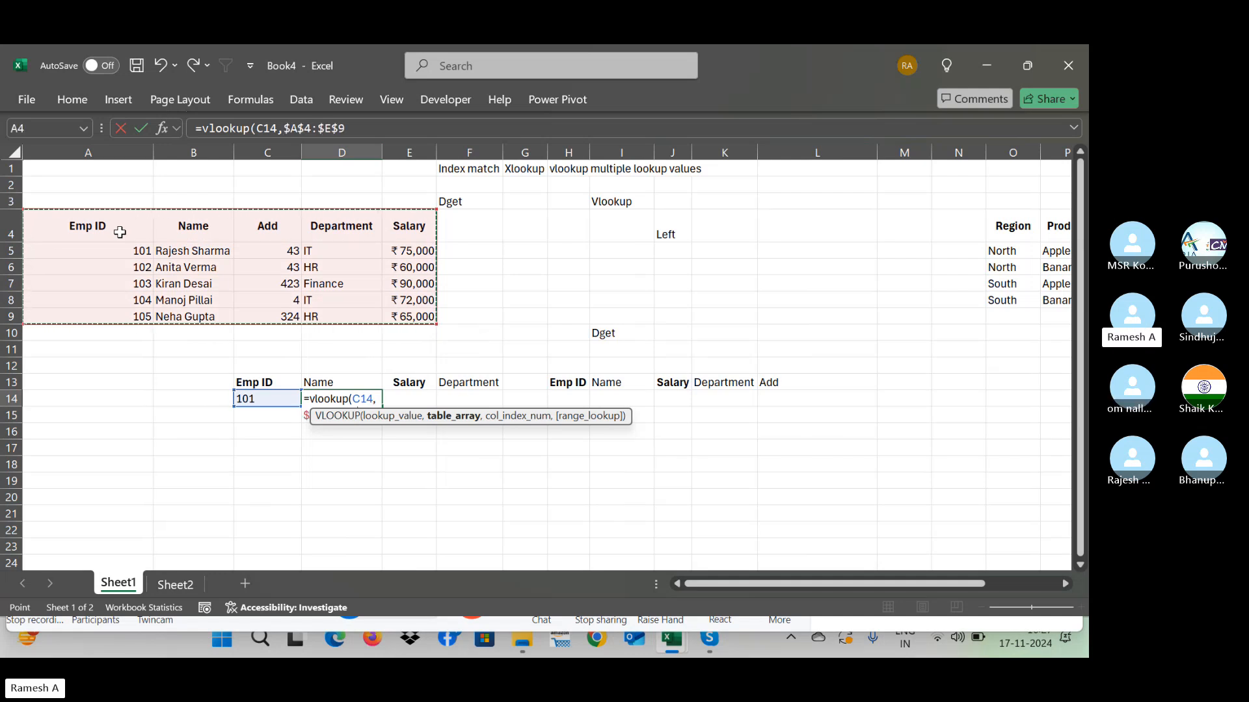
{"action": "type", "text": ","}
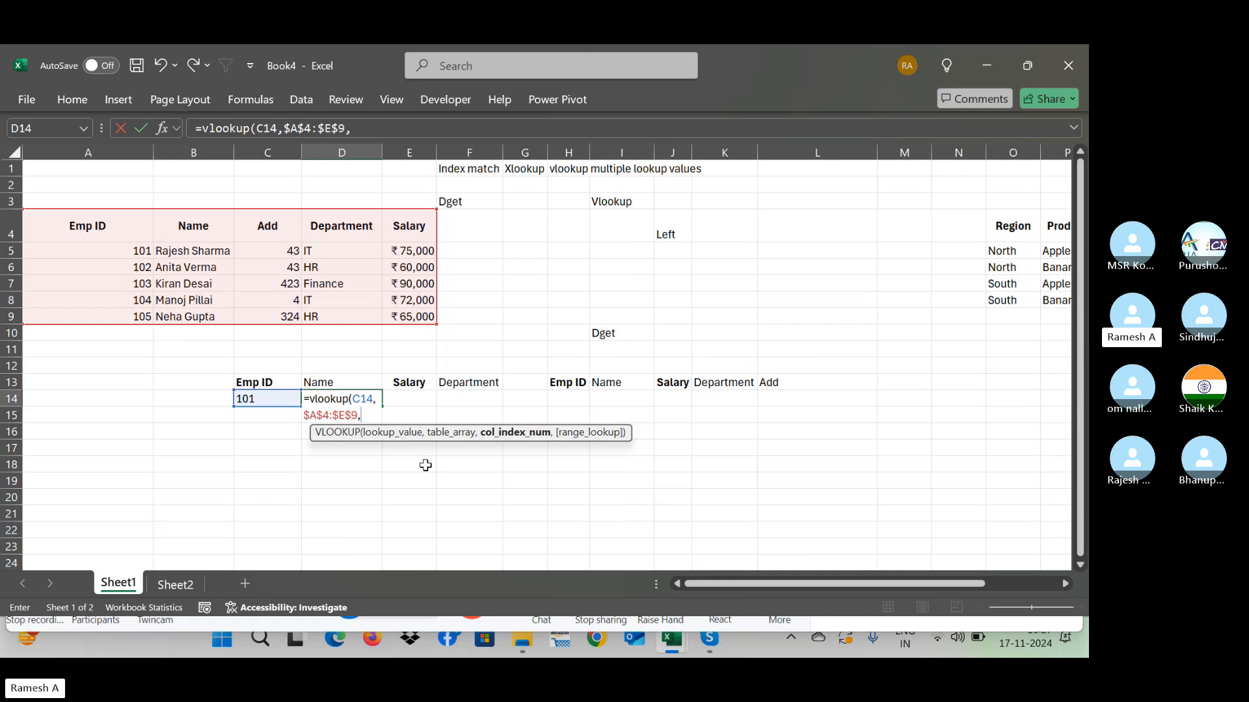
{"action": "key", "text": "BackSpace"}
{"action": "key", "text": "BackSpace"}
{"action": "key", "text": "BackSpace"}
{"action": "key", "text": "BackSpace"}
{"action": "key", "text": "BackSpace"}
{"action": "key", "text": "BackSpace"}
{"action": "key", "text": "BackSpace"}
{"action": "key", "text": "BackSpace"}
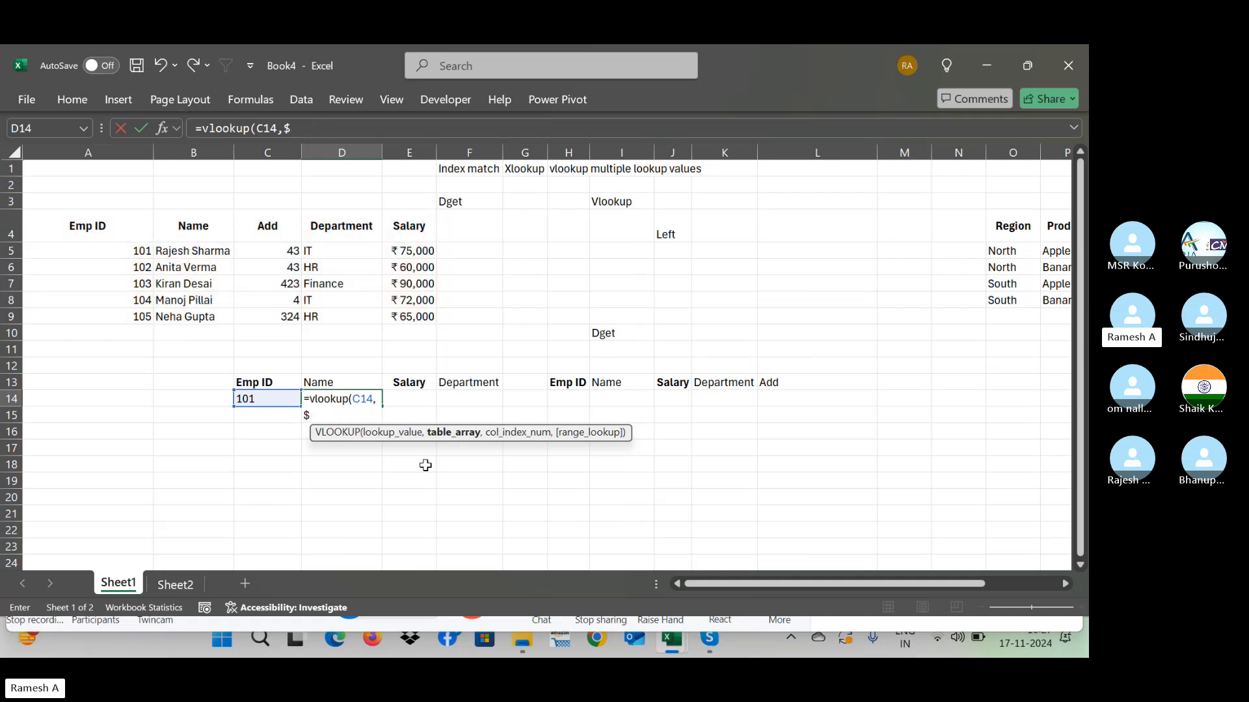
{"action": "key", "text": "BackSpace"}
Step: Complete the D14 VLOOKUP with the relative table array A4:E9, column index 2 and range lookup 0
{"action": "left_click", "coordinate": [102, 231]}
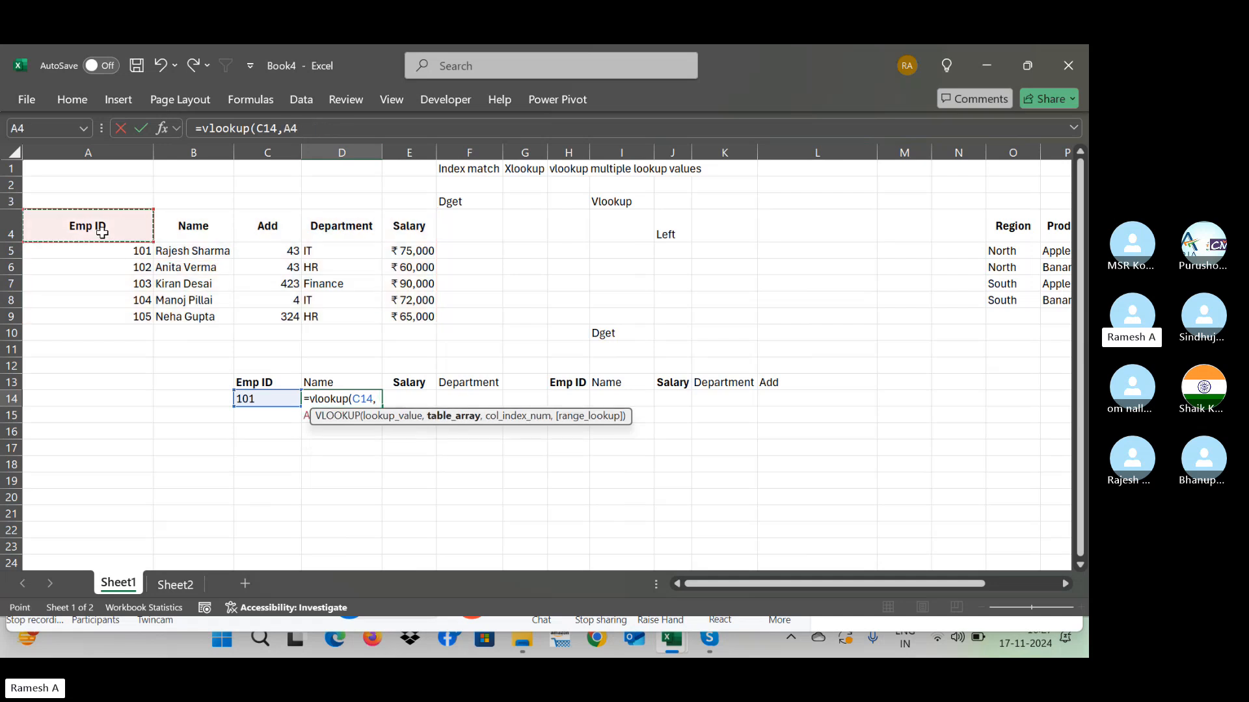
{"action": "key", "text": "ctrl+shift+Right"}
{"action": "key", "text": "ctrl+shift+Down"}
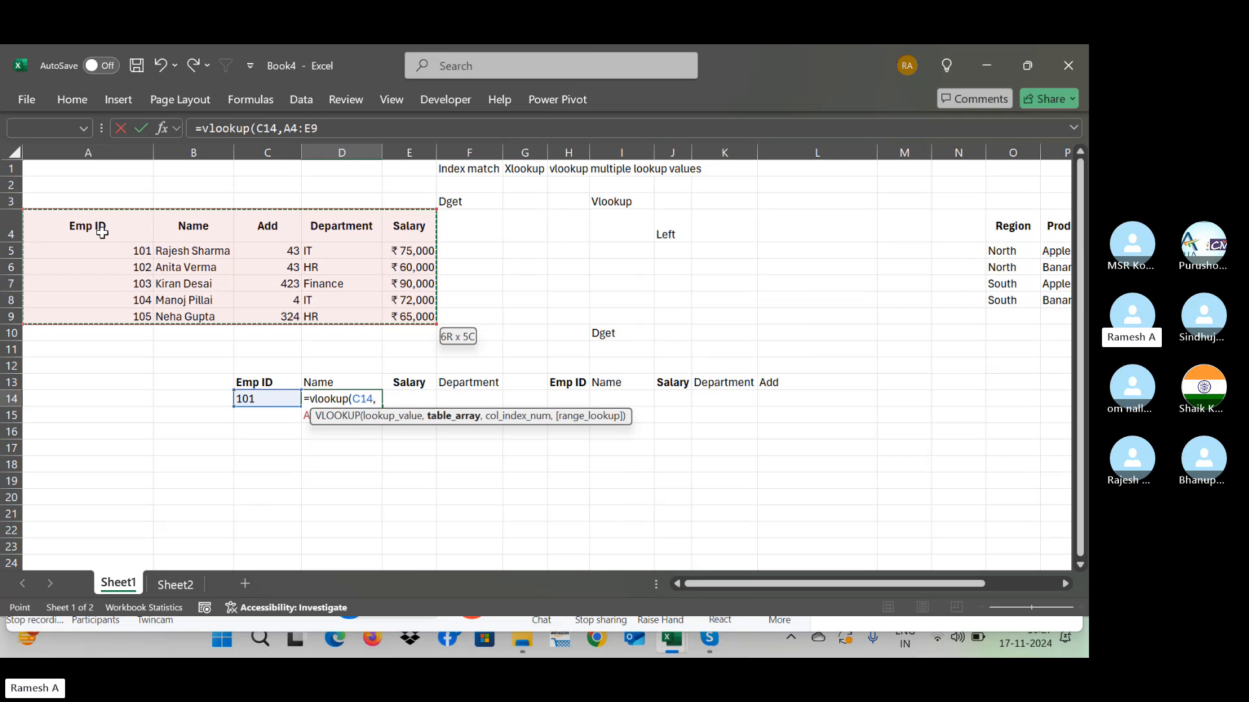
{"action": "type", "text": ","}
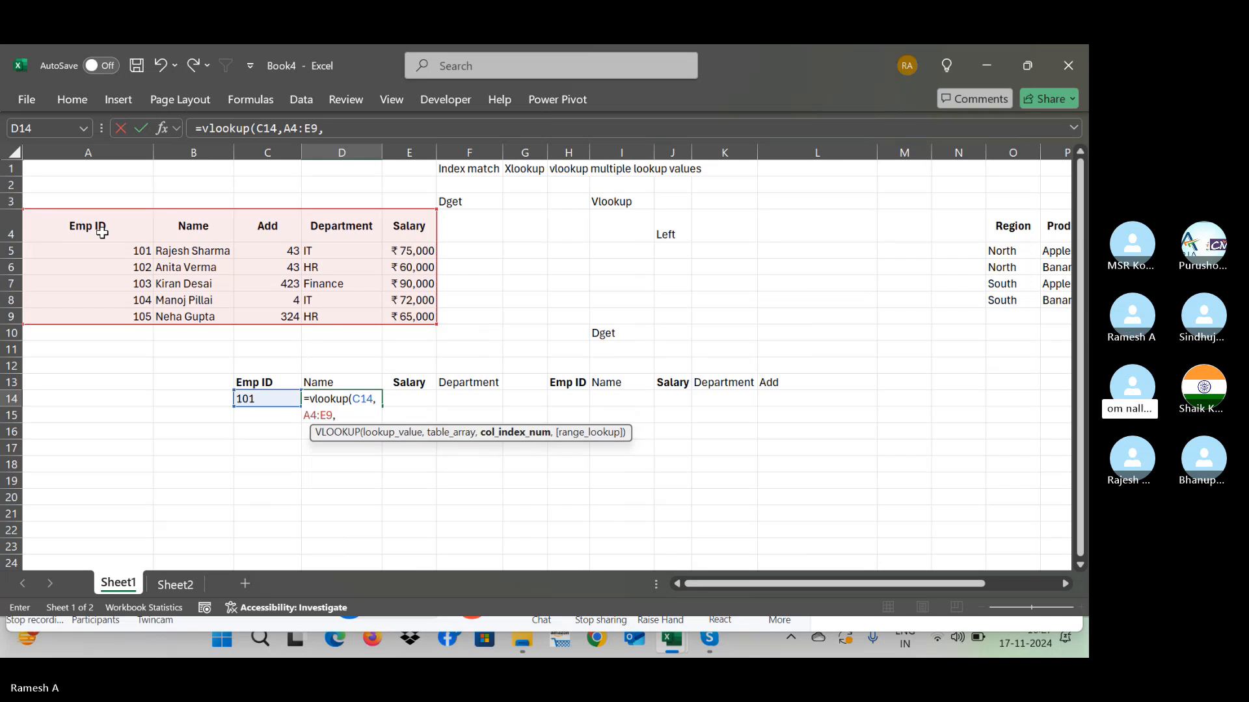
{"action": "type", "text": "2,0"}
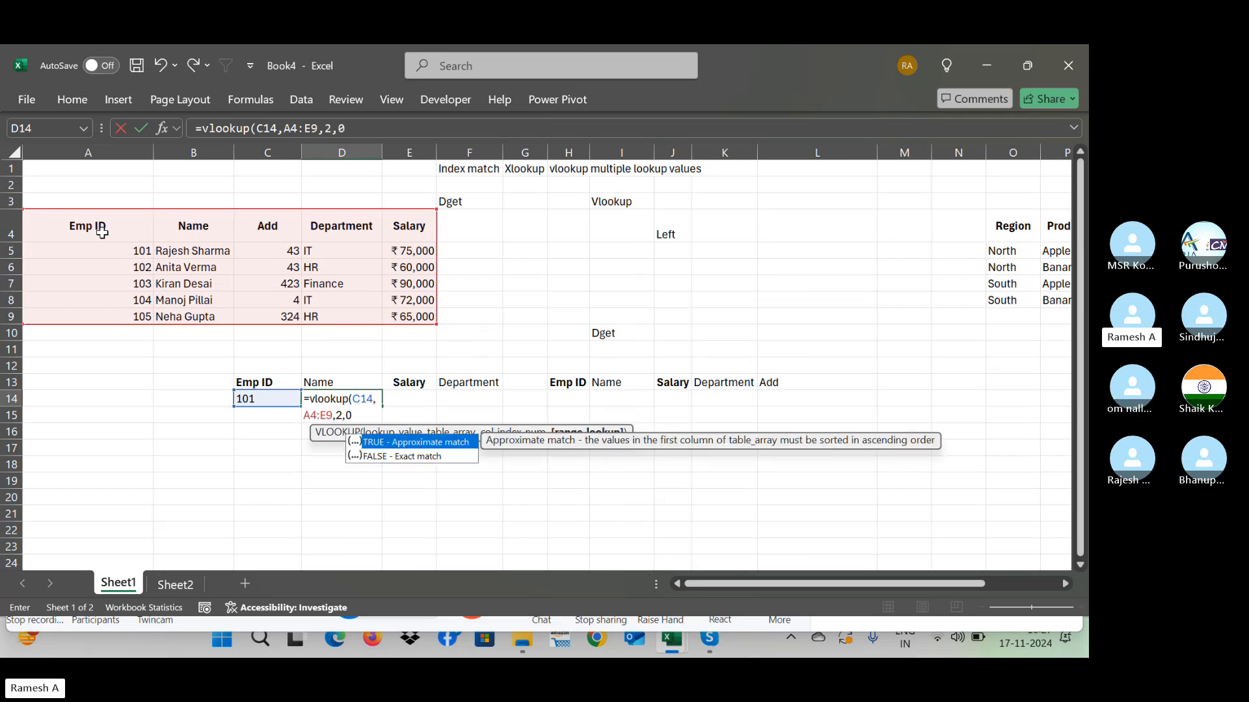
{"action": "type", "text": ")"}
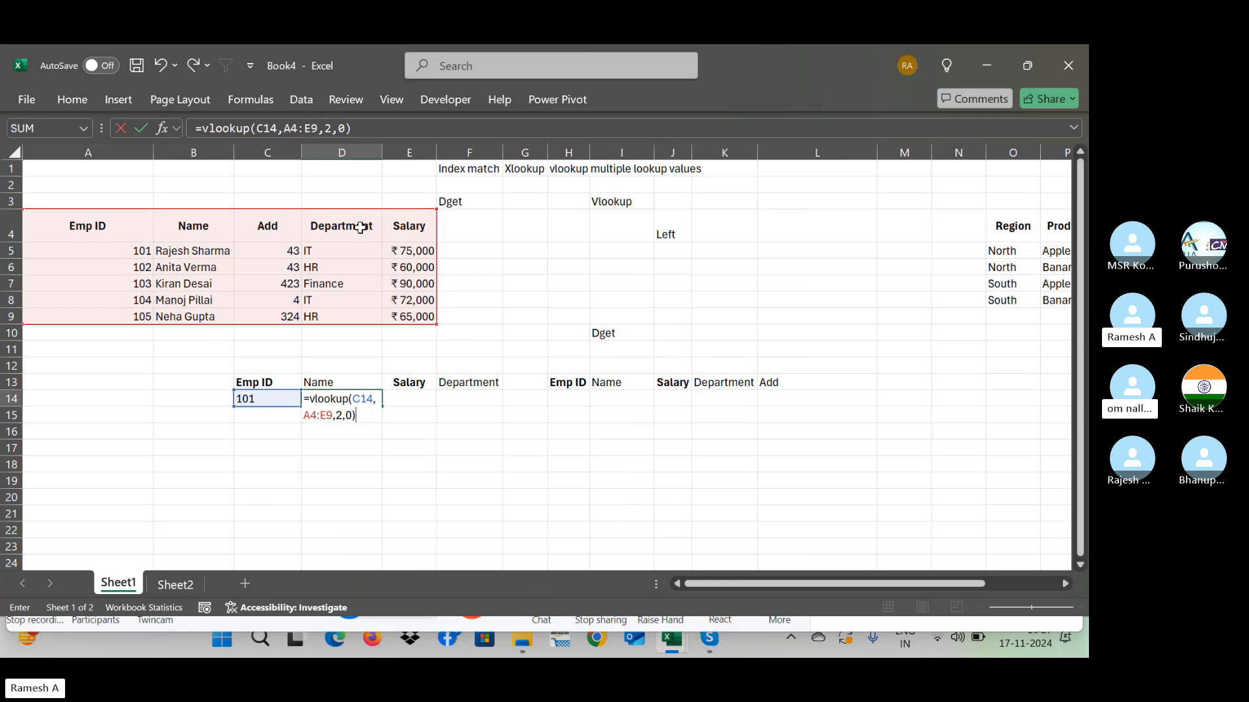
{"action": "key", "text": "ctrl+Return"}
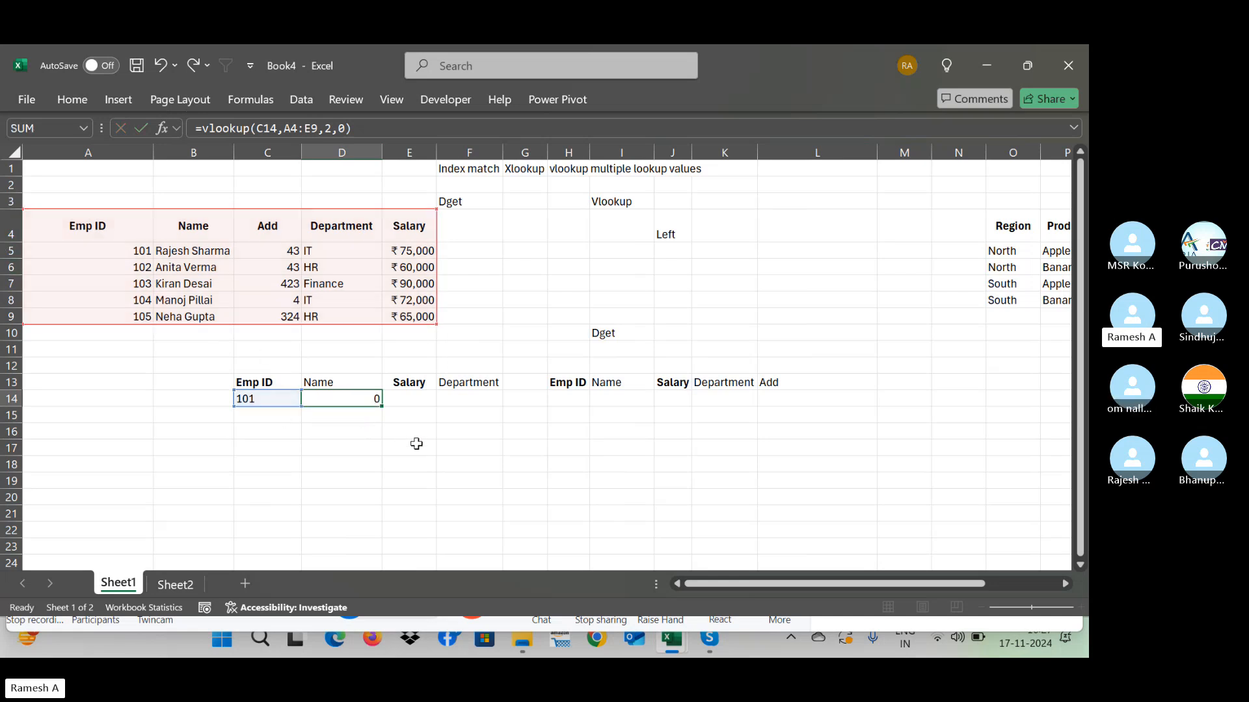
{"action": "key", "text": "Return"}
{"action": "key", "text": "Up"}
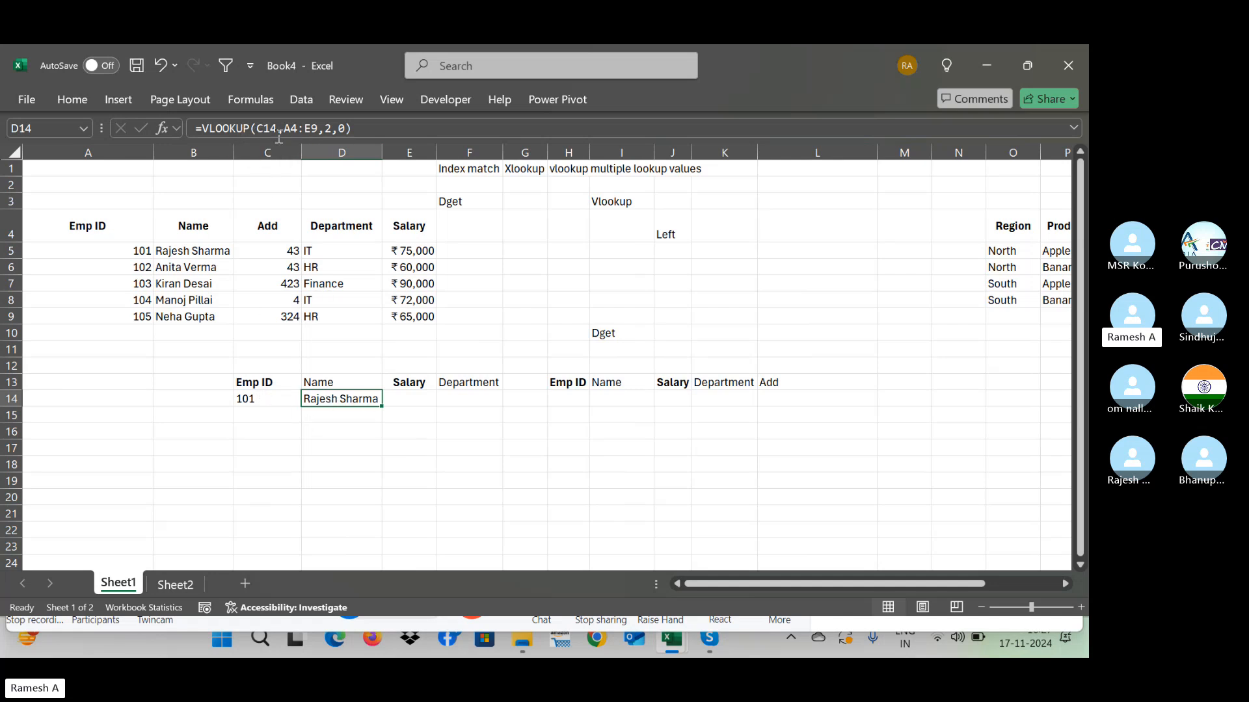
{"action": "left_click", "coordinate": [277, 397]}
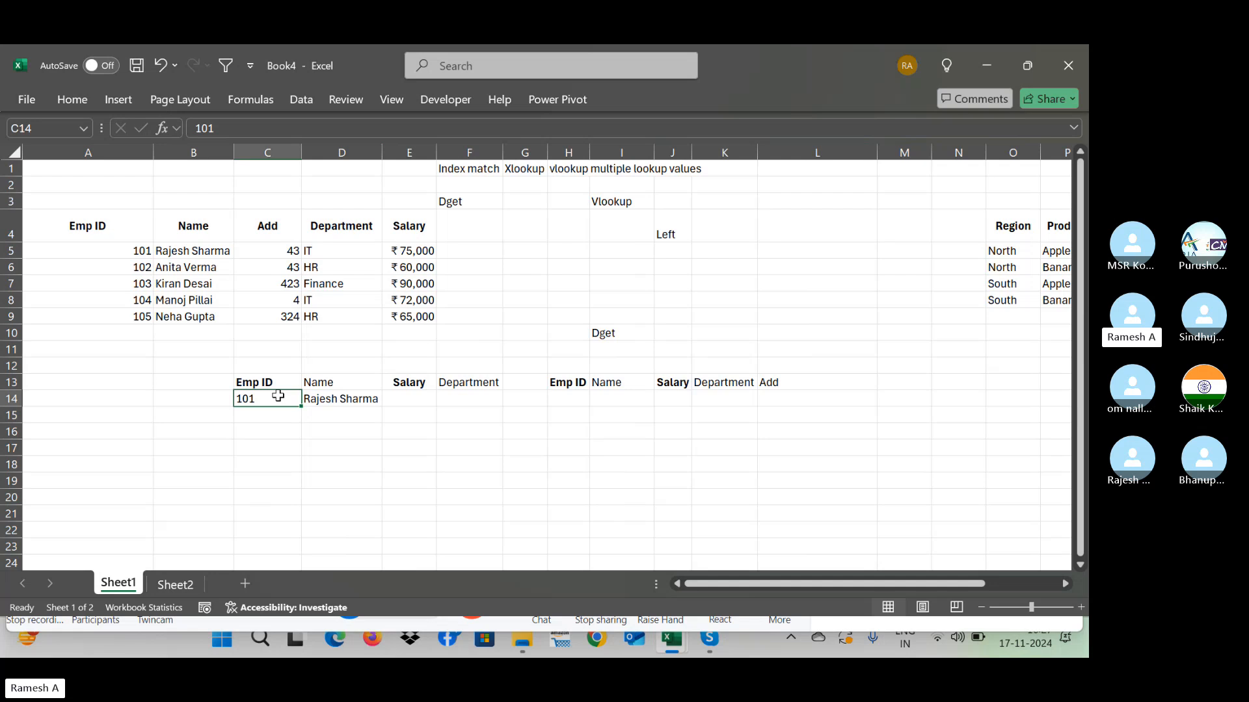
{"action": "left_click", "coordinate": [317, 399]}
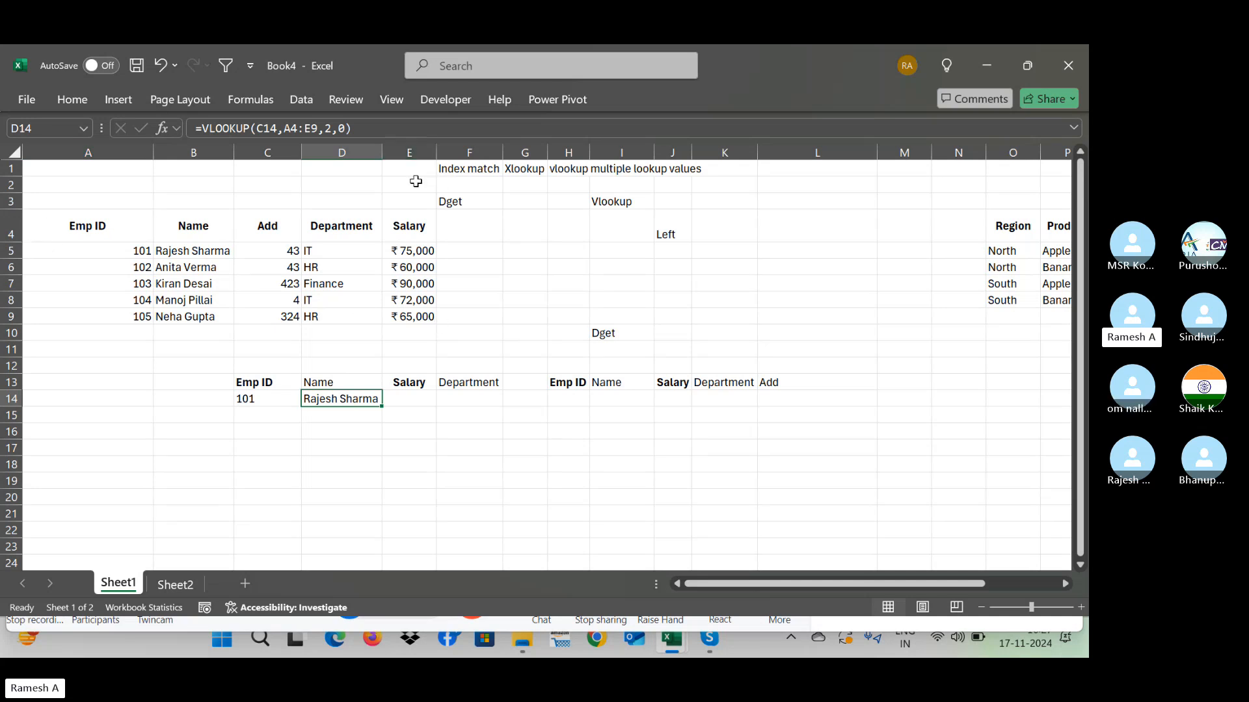
{"action": "left_click", "coordinate": [414, 321]}
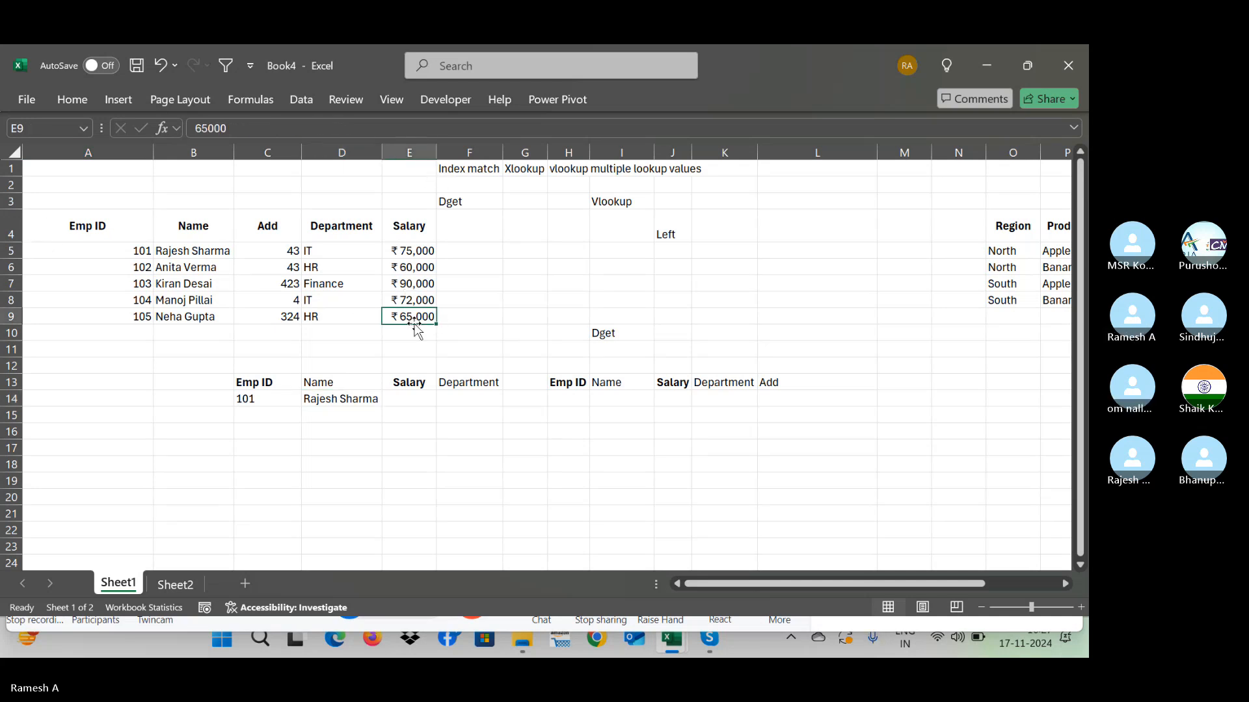
{"action": "left_click", "coordinate": [360, 412]}
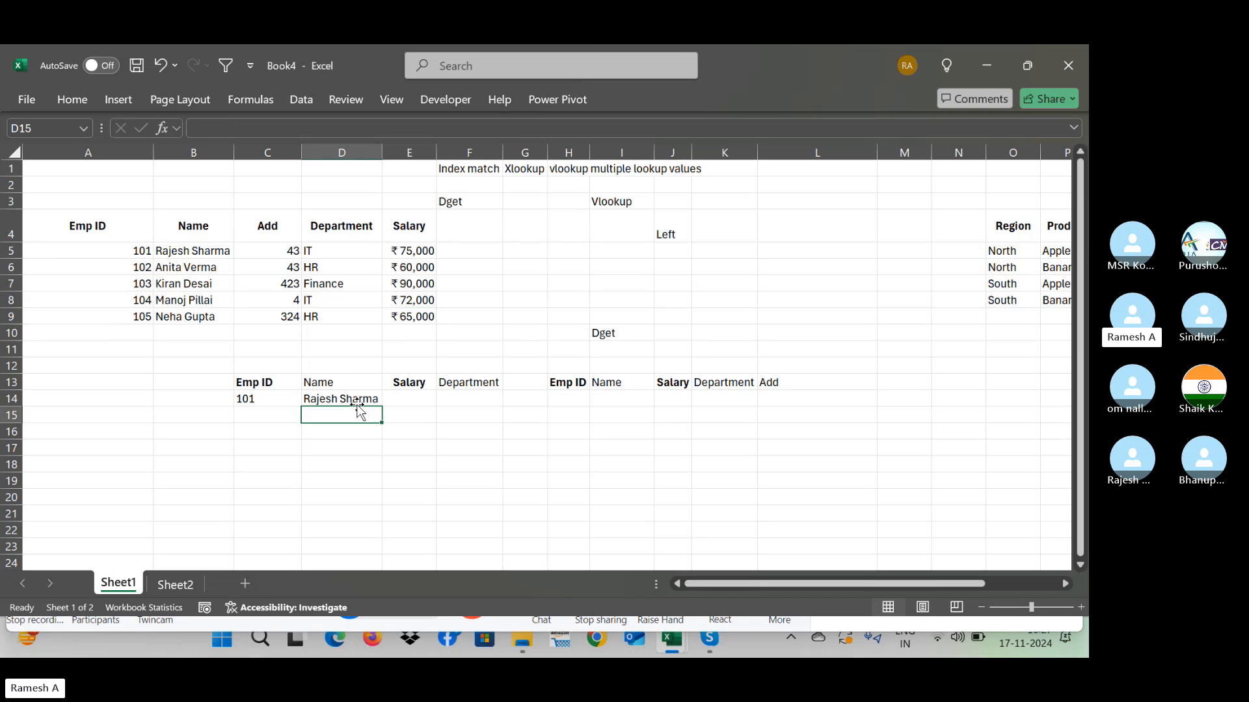
{"action": "left_click", "coordinate": [353, 395]}
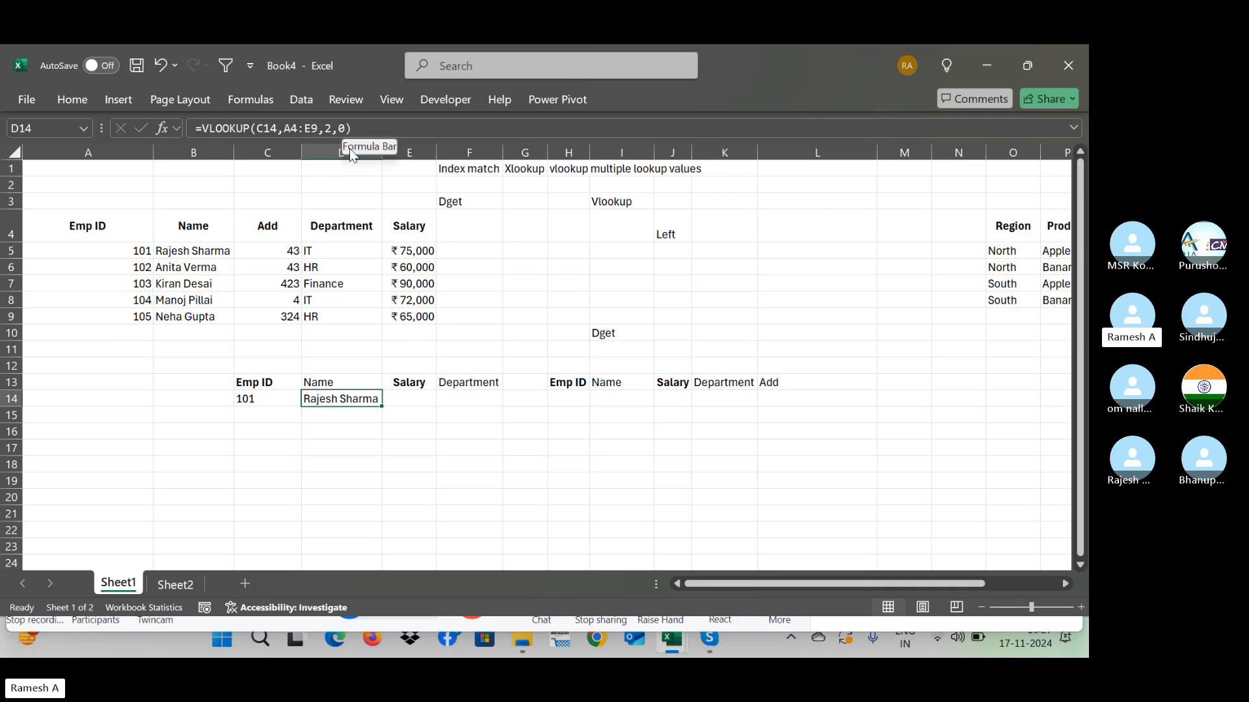
Step: Enter Emp ID 102 in C15 and left-align it
{"action": "left_click", "coordinate": [269, 418]}
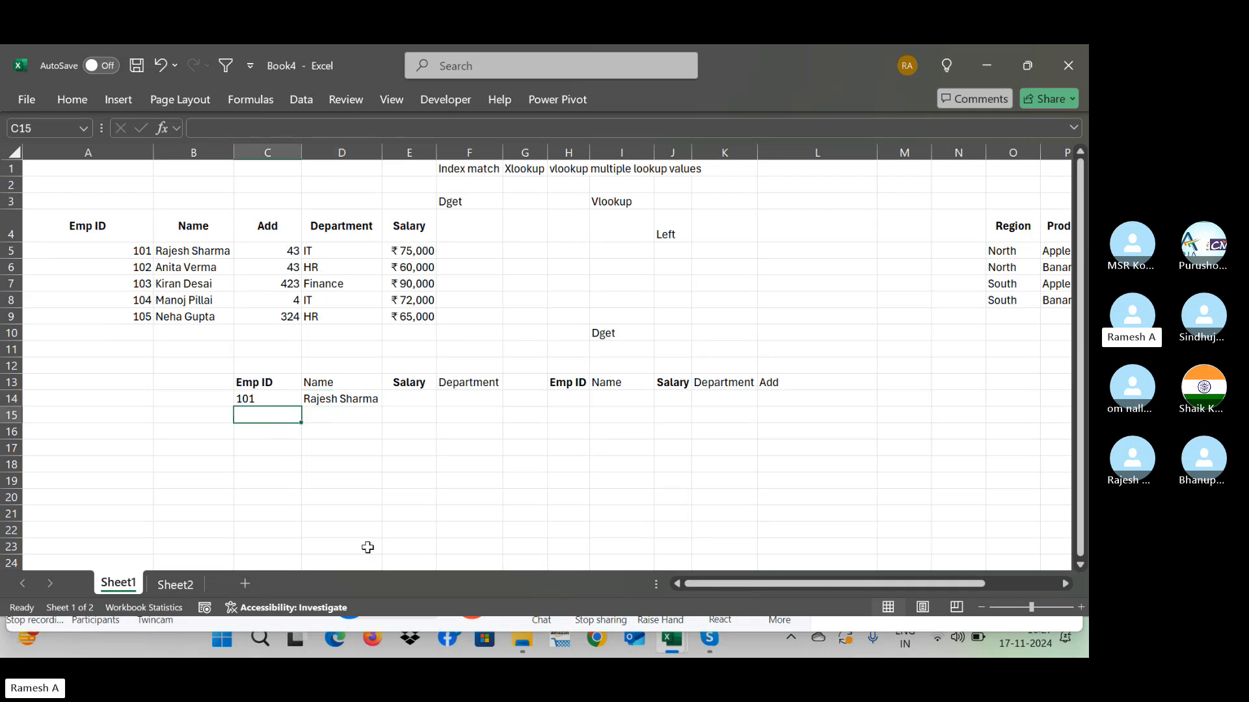
{"action": "type", "text": "102"}
{"action": "key", "text": "Return"}
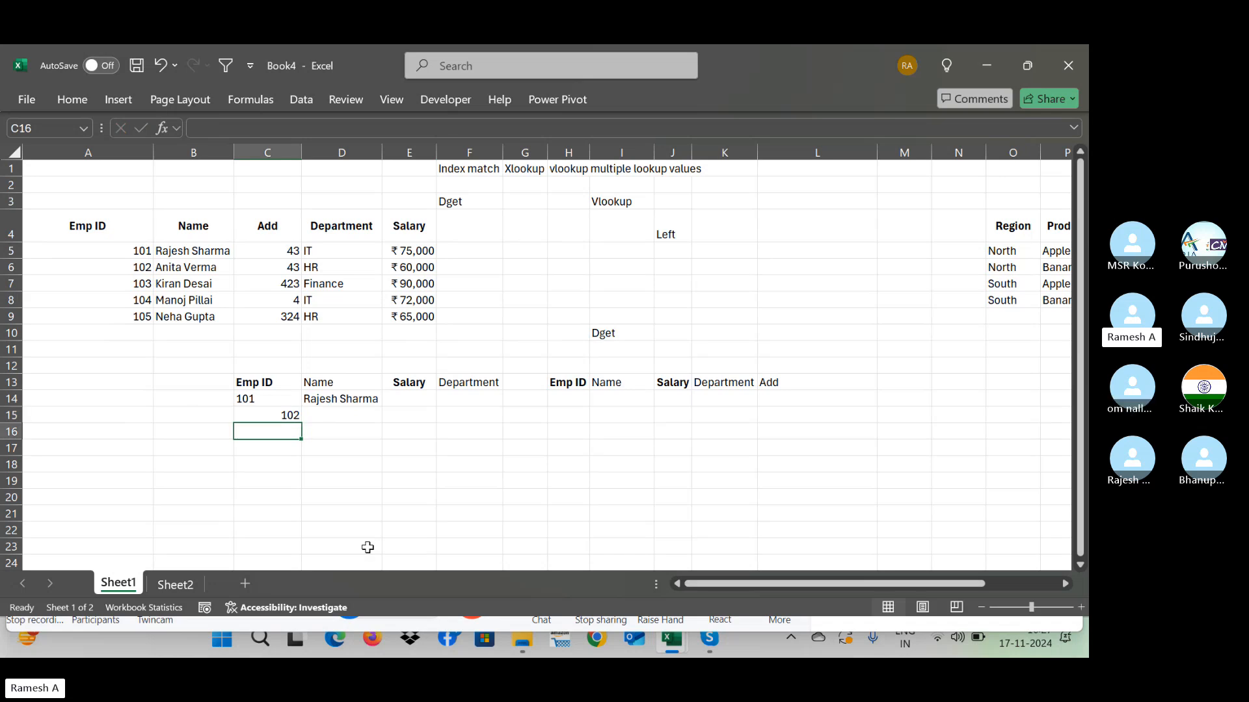
{"action": "key", "text": "Up"}
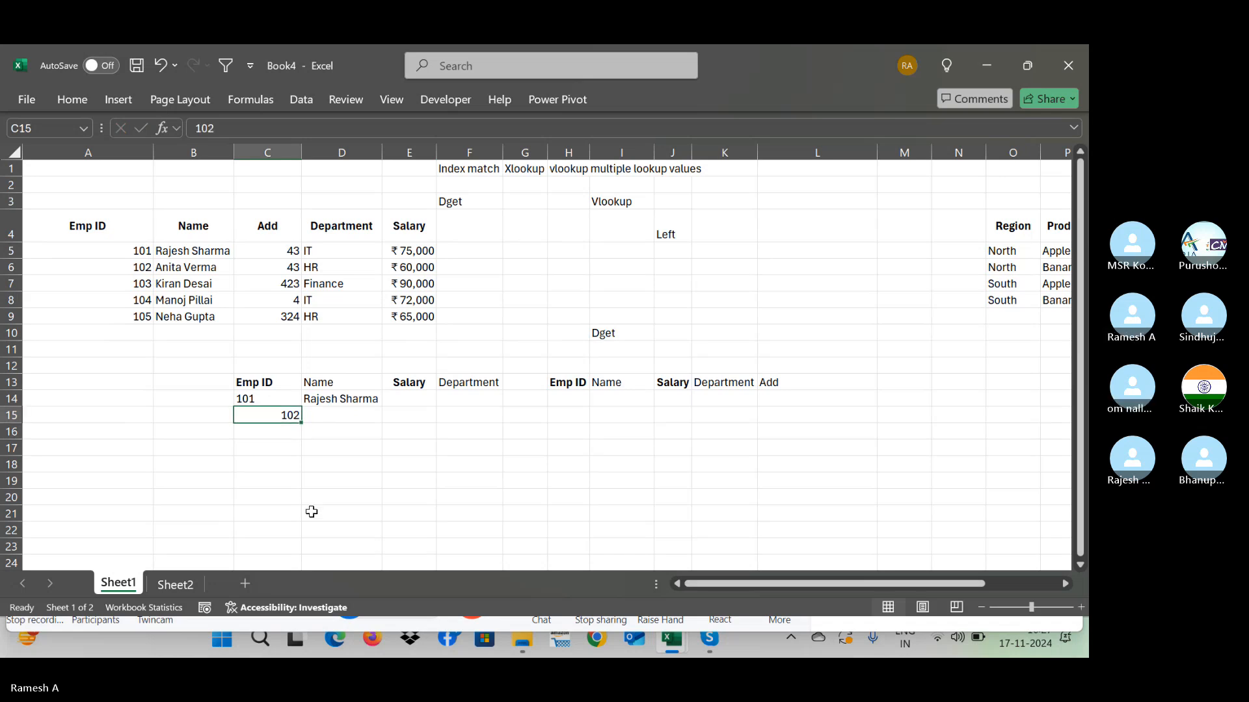
{"action": "left_click", "coordinate": [87, 98]}
{"action": "left_click", "coordinate": [311, 158]}
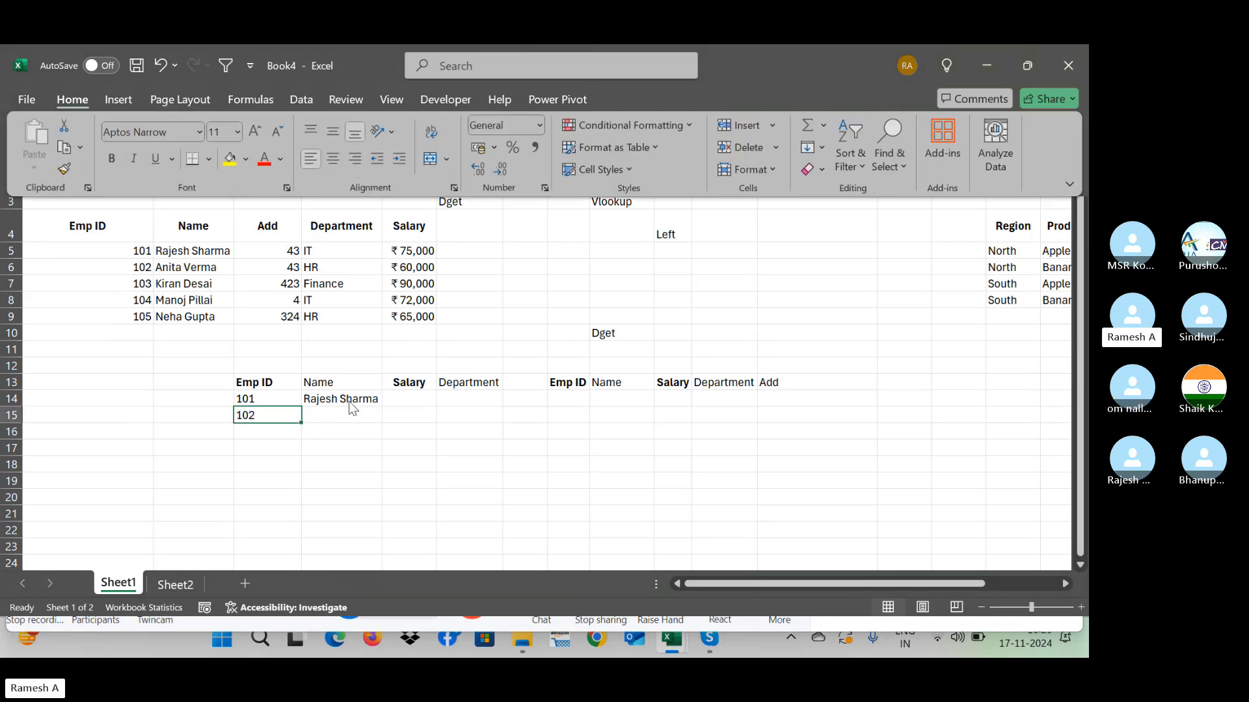
{"action": "left_click", "coordinate": [274, 424]}
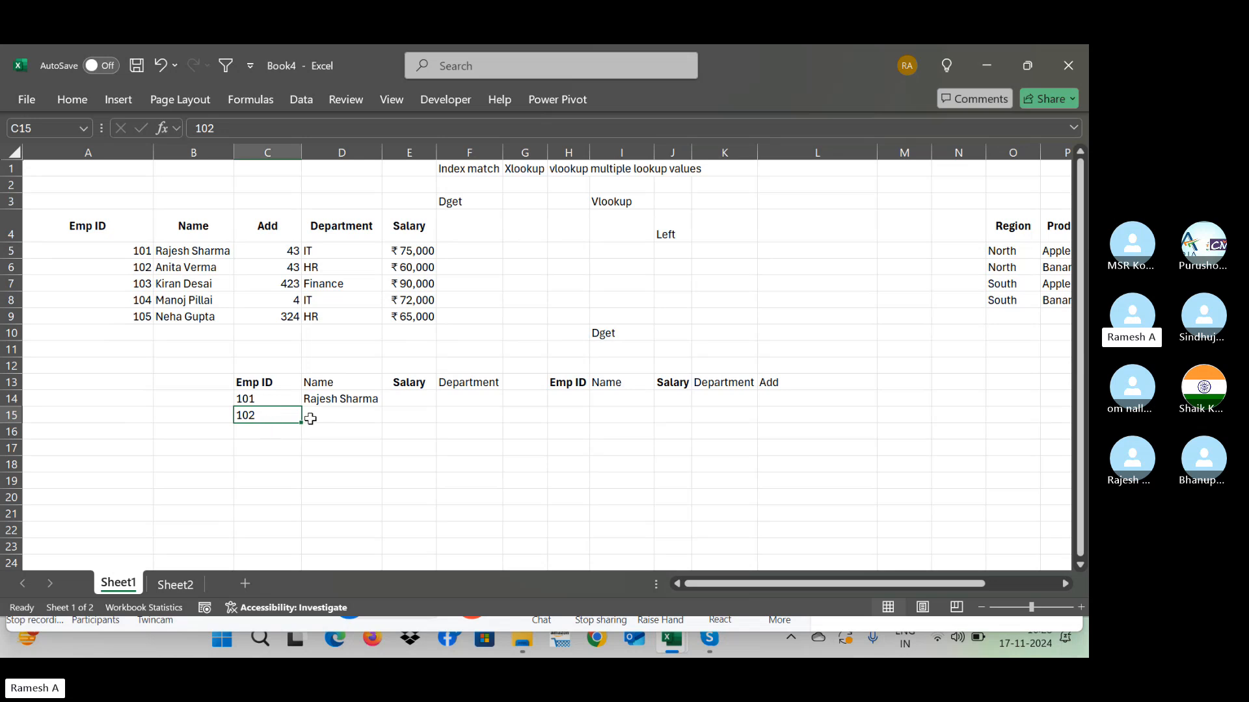
Step: Fill the VLOOKUP formula from D14 down into D15
{"action": "left_click", "coordinate": [370, 414]}
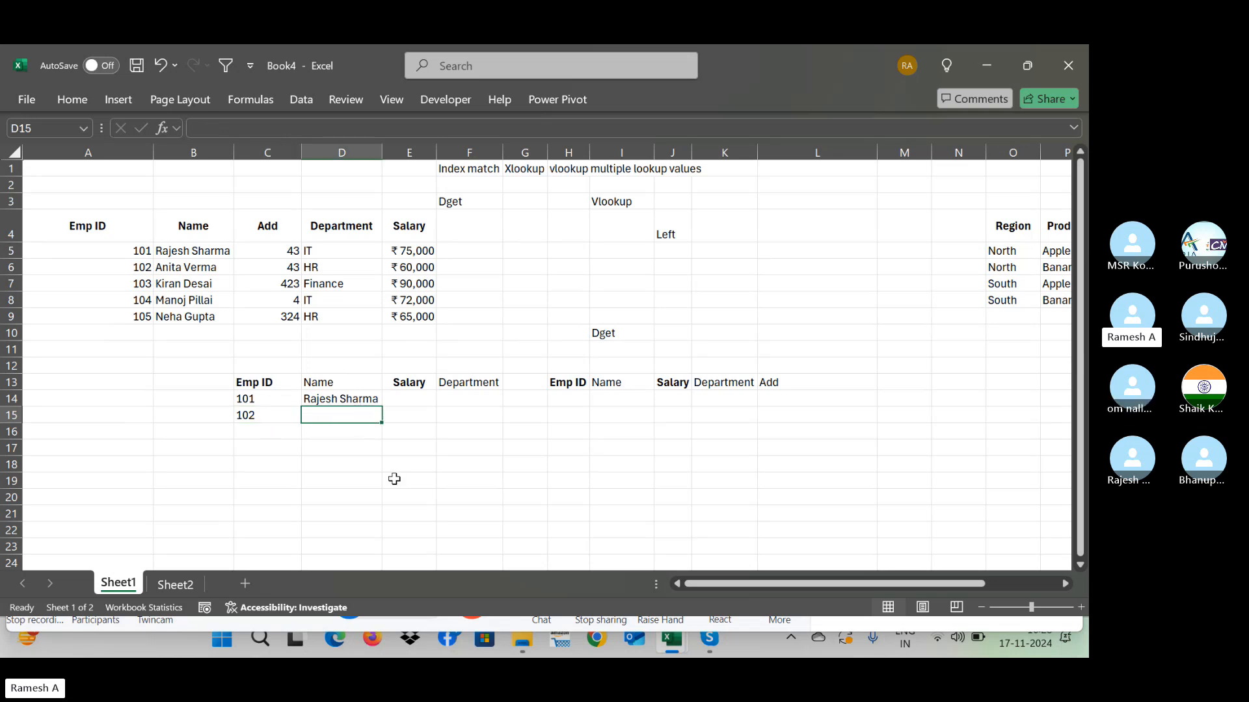
{"action": "key", "text": "Up"}
{"action": "key", "text": "shift+Down"}
{"action": "key", "text": "ctrl+d"}
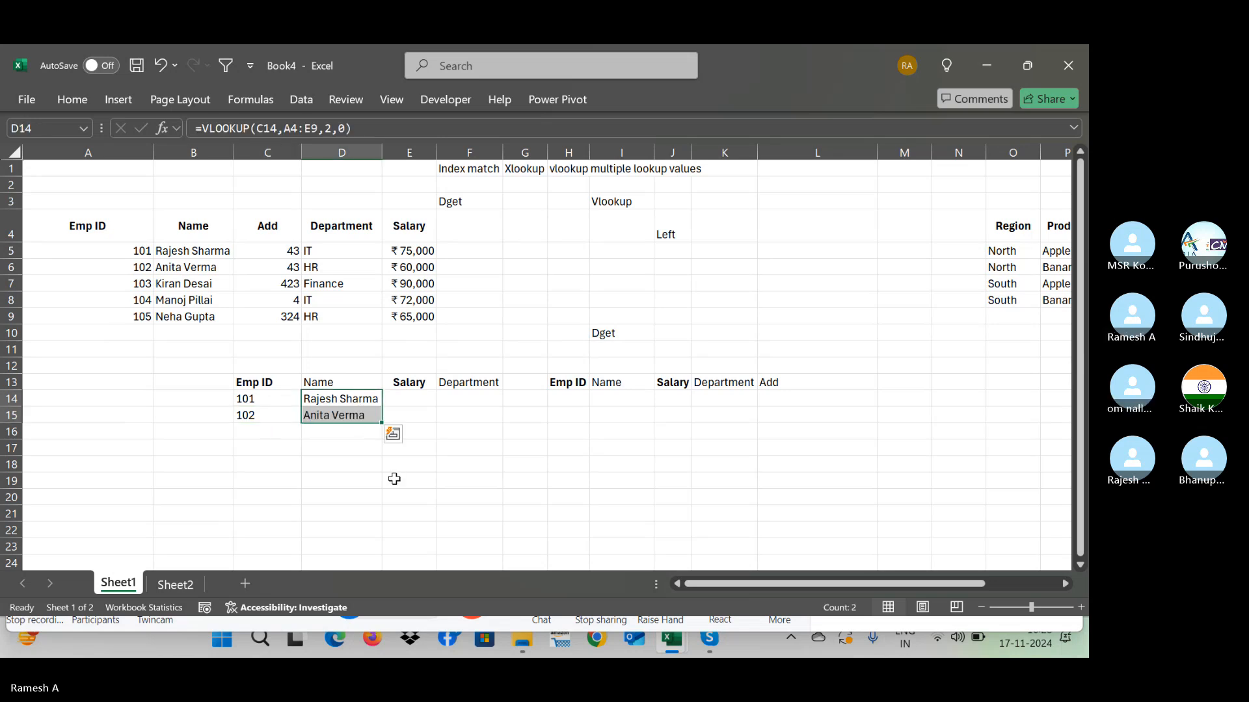
{"action": "key", "text": "Down"}
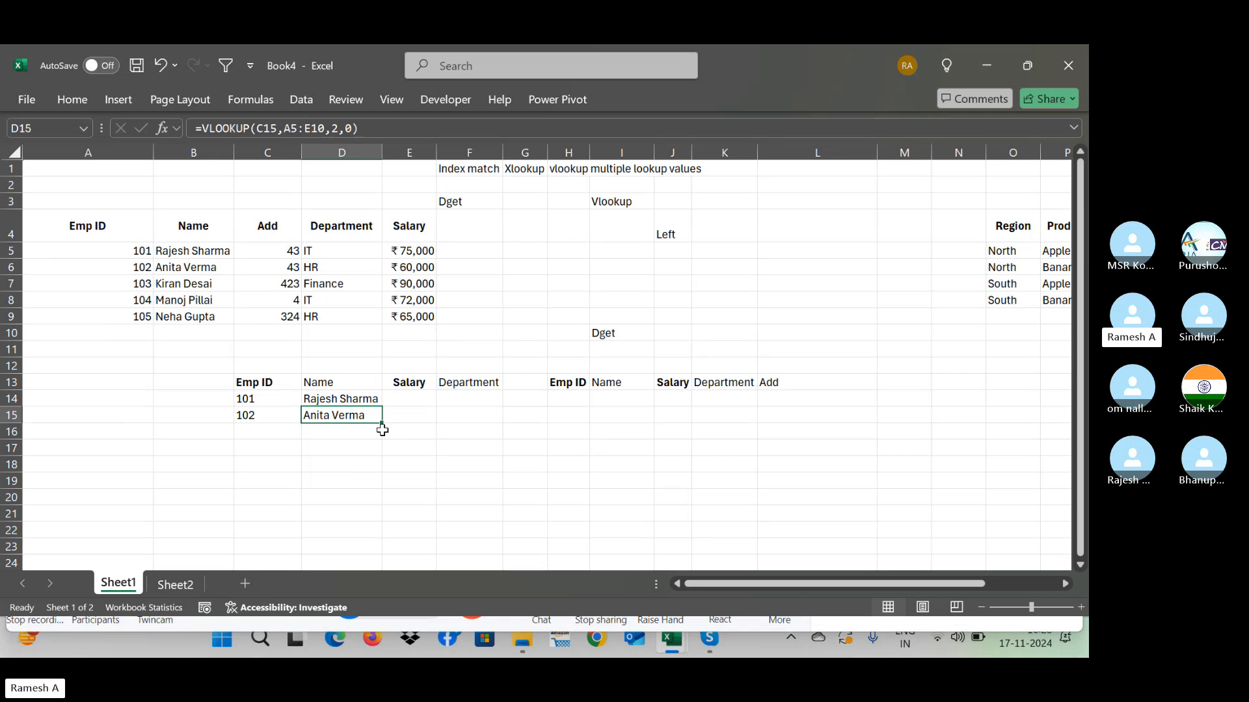
Step: Try filling the VLOOKUP formula from D15 across into E15, and undo the fill
{"action": "left_click_drag", "start_coordinate": [383, 424], "coordinate": [434, 416]}
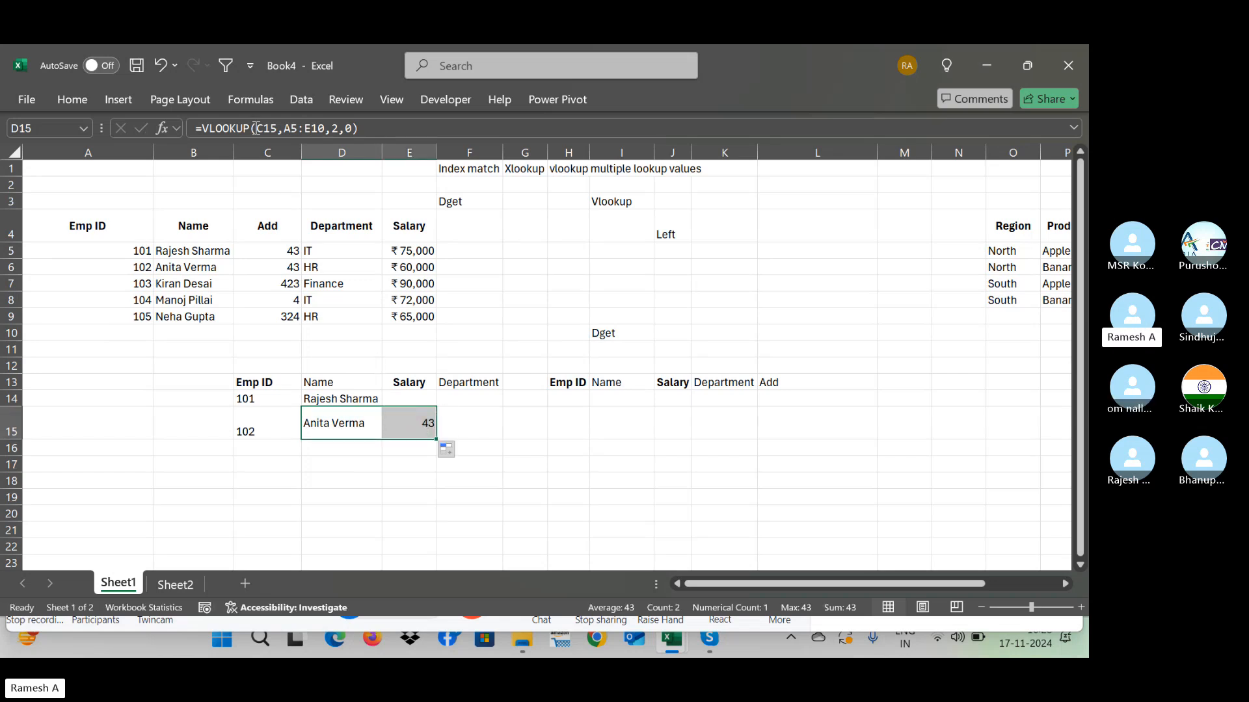
{"action": "left_click", "coordinate": [417, 429]}
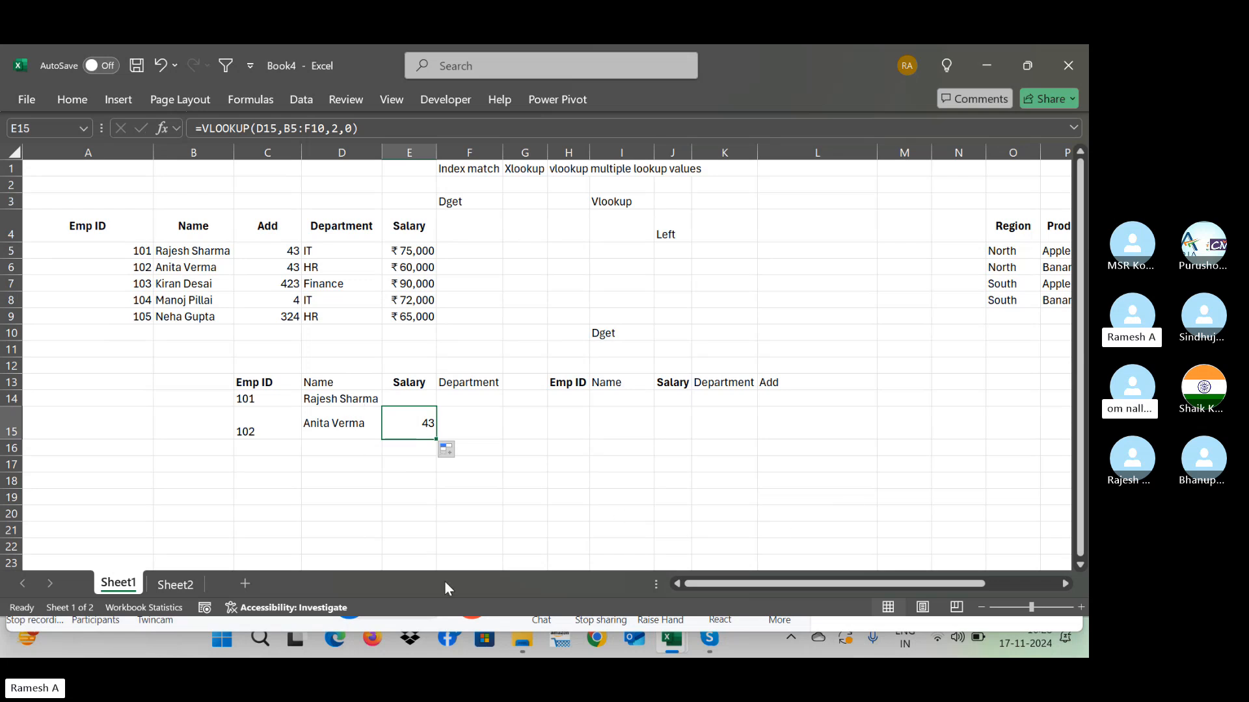
{"action": "key", "text": "ctrl+z"}
{"action": "key", "text": "Left"}
{"action": "key", "text": "Right"}
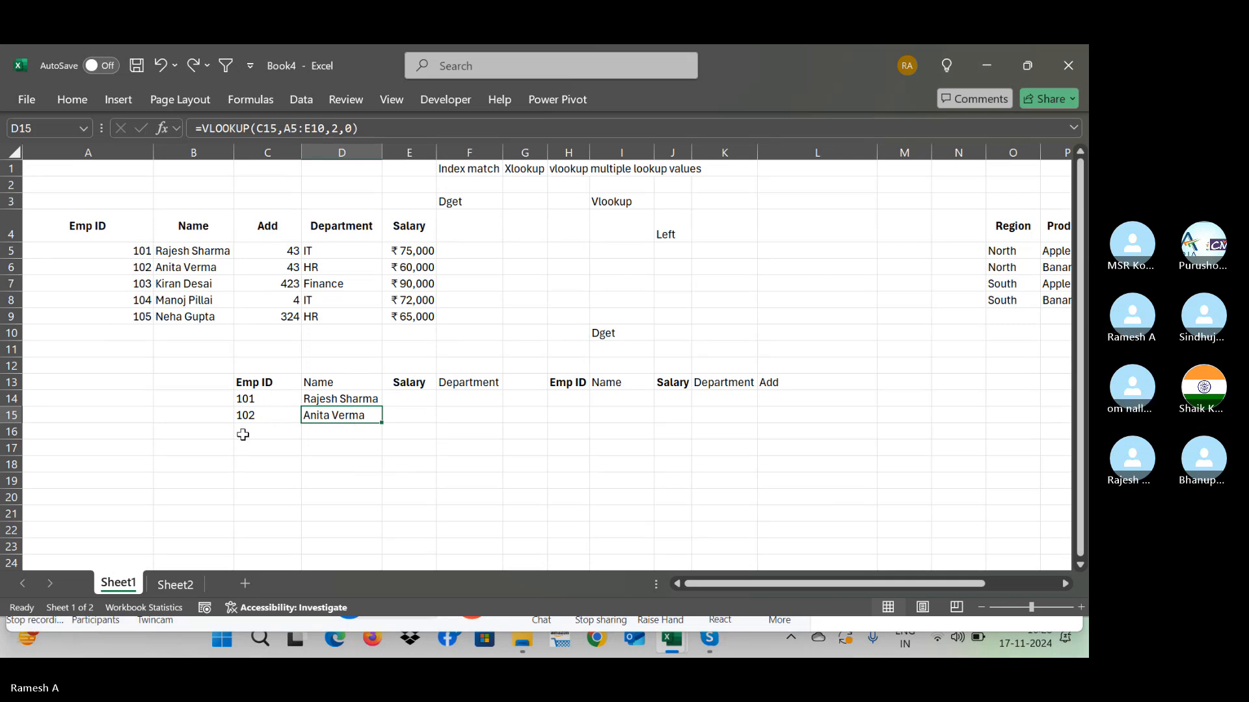
Step: Examine the table array reference in the copied VLOOKUP formula in D15
{"action": "left_click", "coordinate": [255, 418]}
{"action": "left_click", "coordinate": [333, 420]}
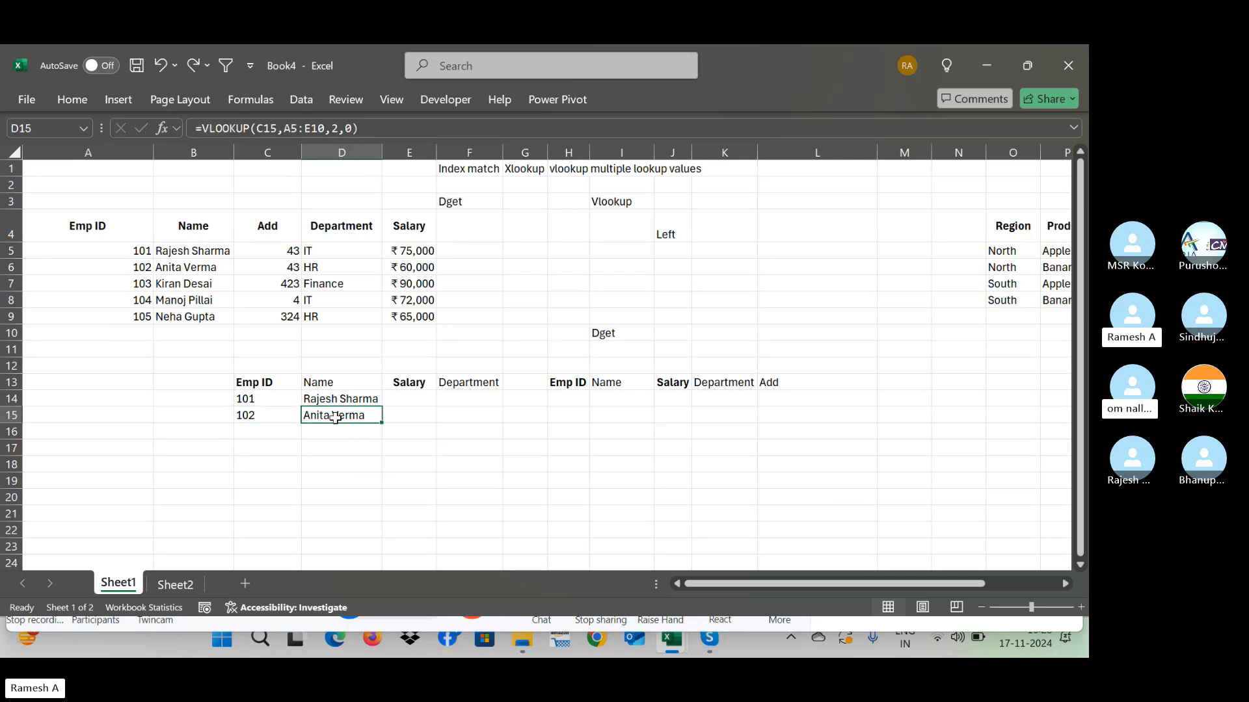
{"action": "left_click", "coordinate": [327, 130]}
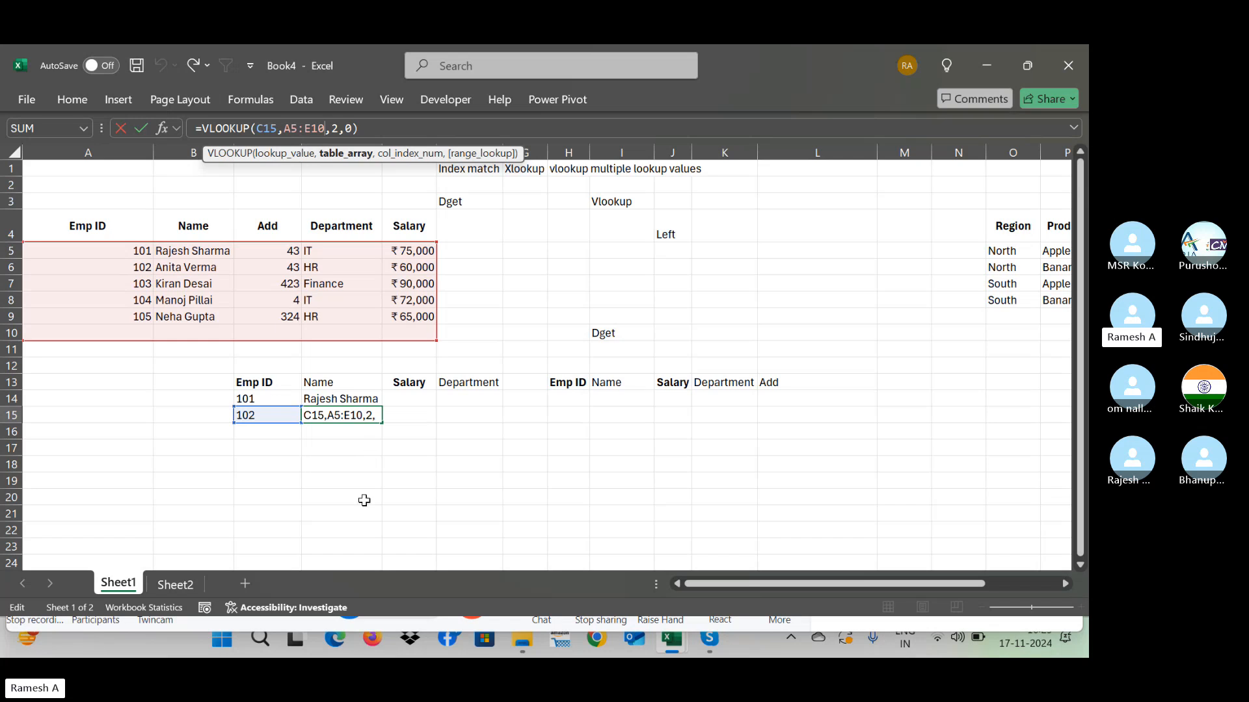
{"action": "key", "text": "Return"}
{"action": "key", "text": "Up"}
{"action": "key", "text": "Left"}
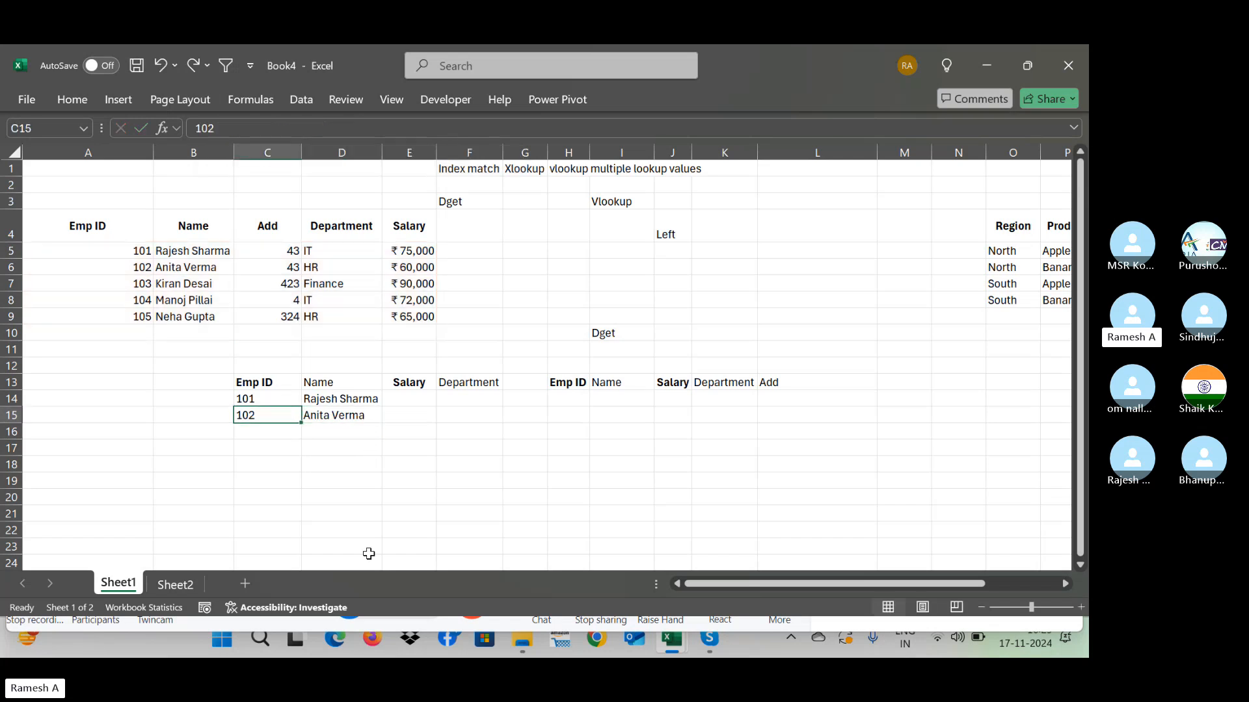
Step: Enter Emp ID 101 in C16, directly below the Emp ID 102 entry
{"action": "key", "text": "Down"}
{"action": "type", "text": "1"}
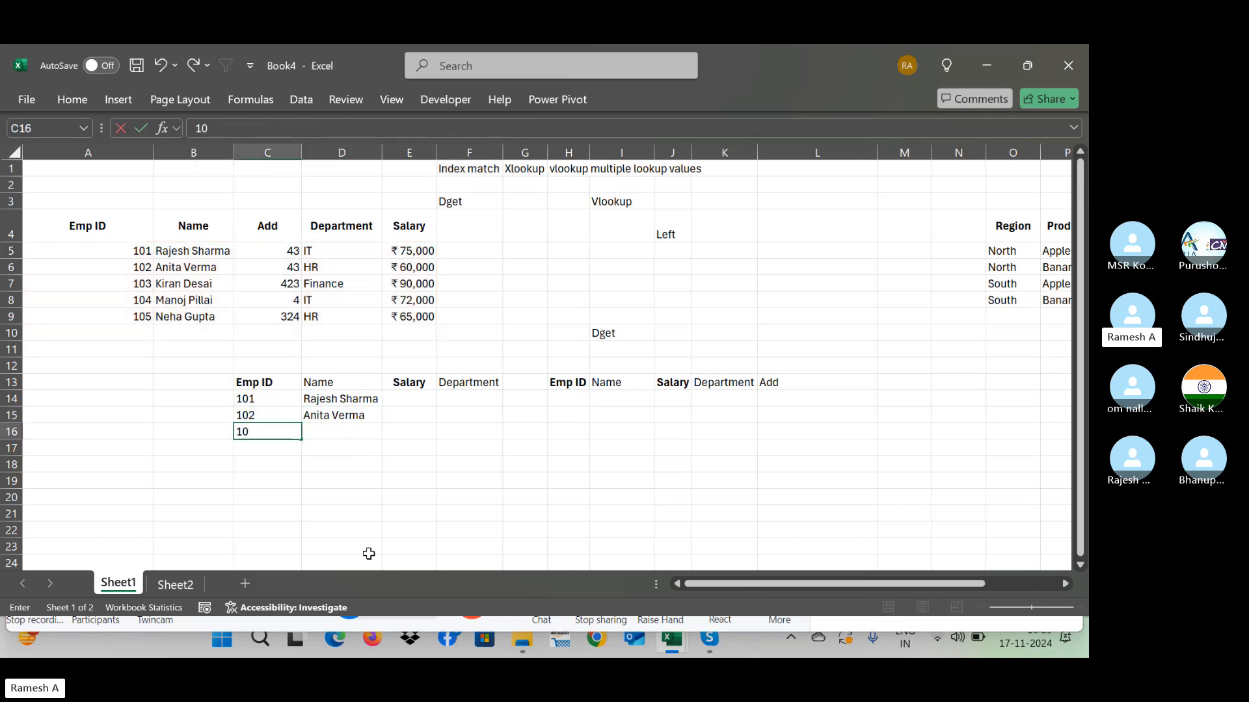
{"action": "key", "text": "Return"}
Step: Fill the VLOOKUP formula from D15 down into D16, and left-align the Emp ID in C16
{"action": "key", "text": "Up"}
{"action": "key", "text": "Up"}
{"action": "key", "text": "Right"}
{"action": "key", "text": "shift+Down"}
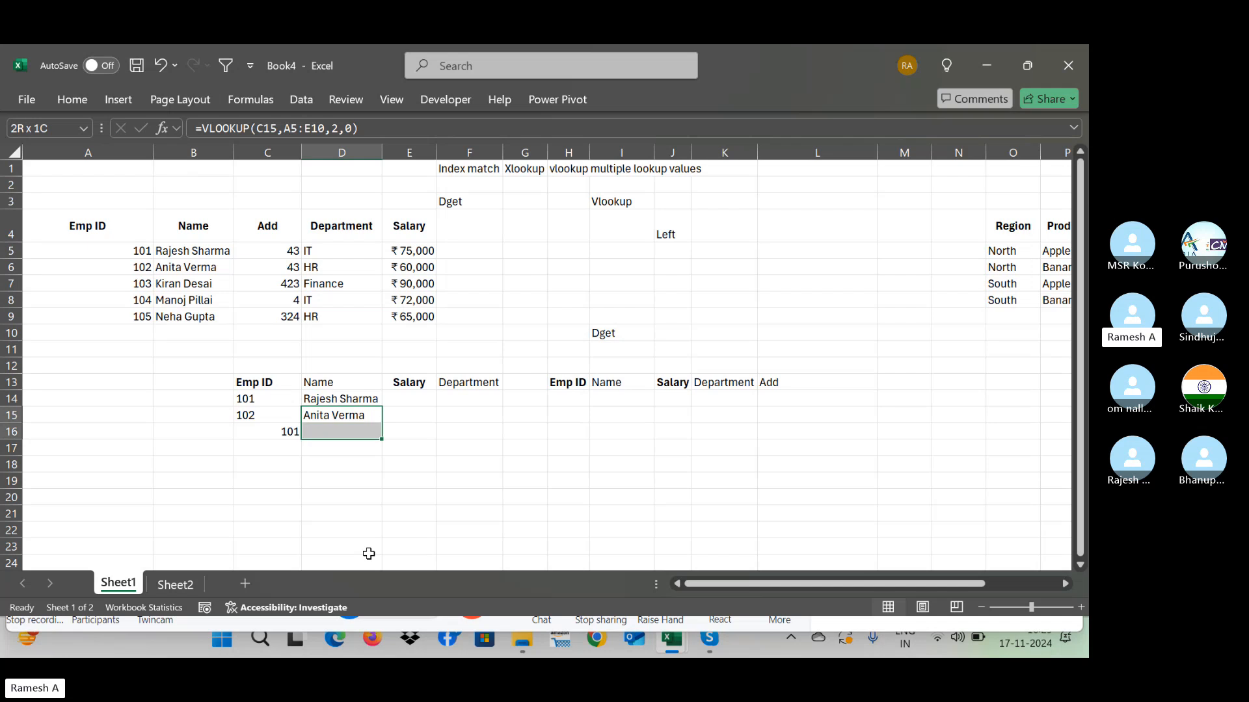
{"action": "key", "text": "ctrl+d"}
{"action": "key", "text": "Down"}
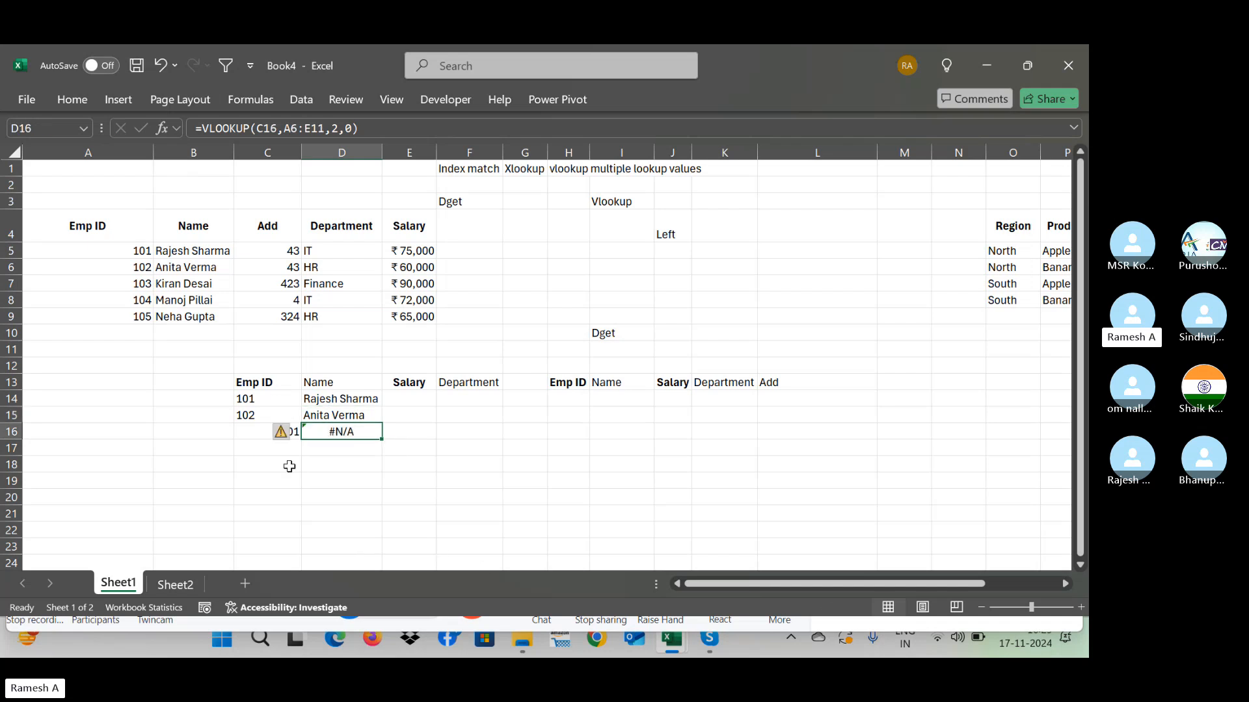
{"action": "left_click", "coordinate": [253, 431]}
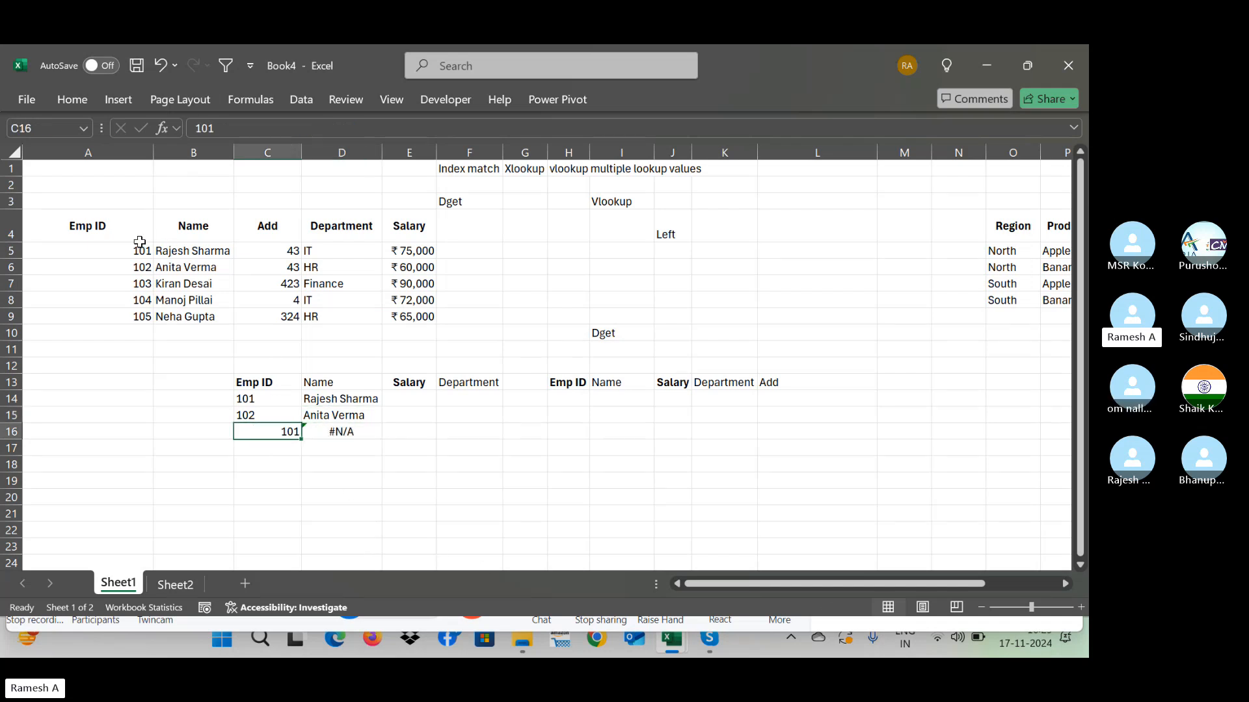
{"action": "left_click", "coordinate": [72, 102]}
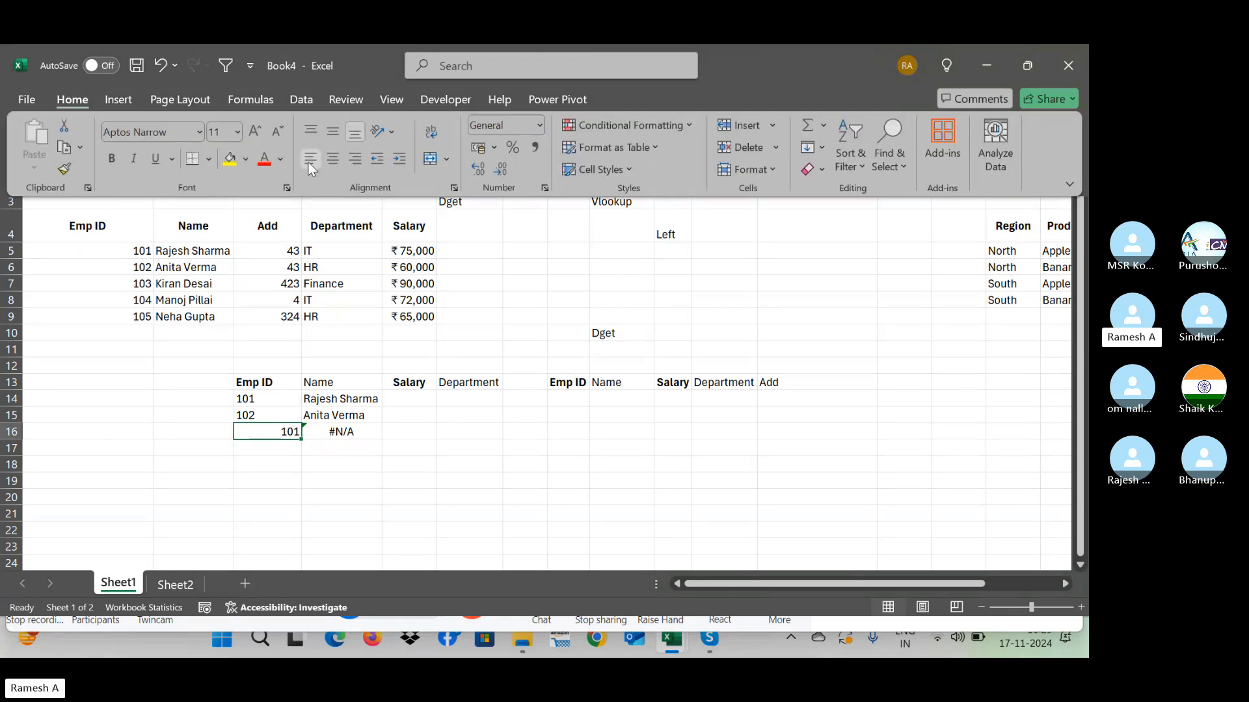
Step: Examine the table array reference in the copied VLOOKUP formula in D16
{"action": "left_click", "coordinate": [343, 431]}
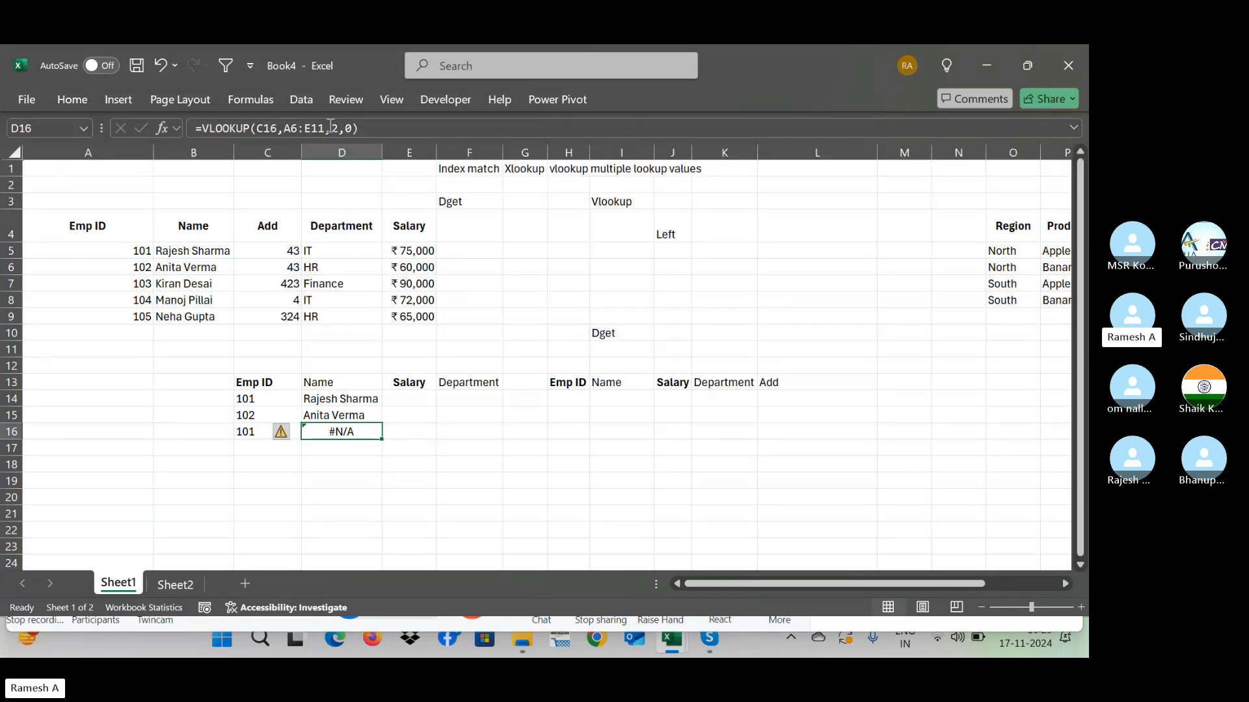
{"action": "left_click", "coordinate": [328, 127]}
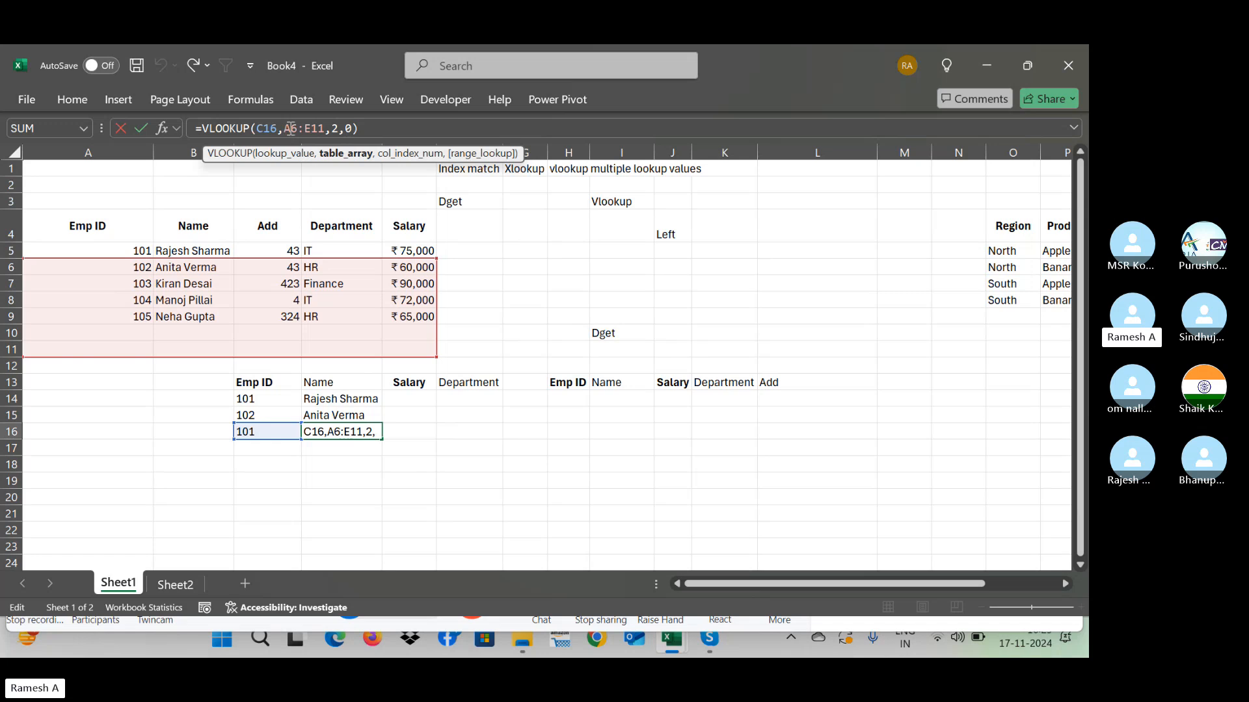
{"action": "left_click_drag", "start_coordinate": [285, 128], "coordinate": [327, 128]}
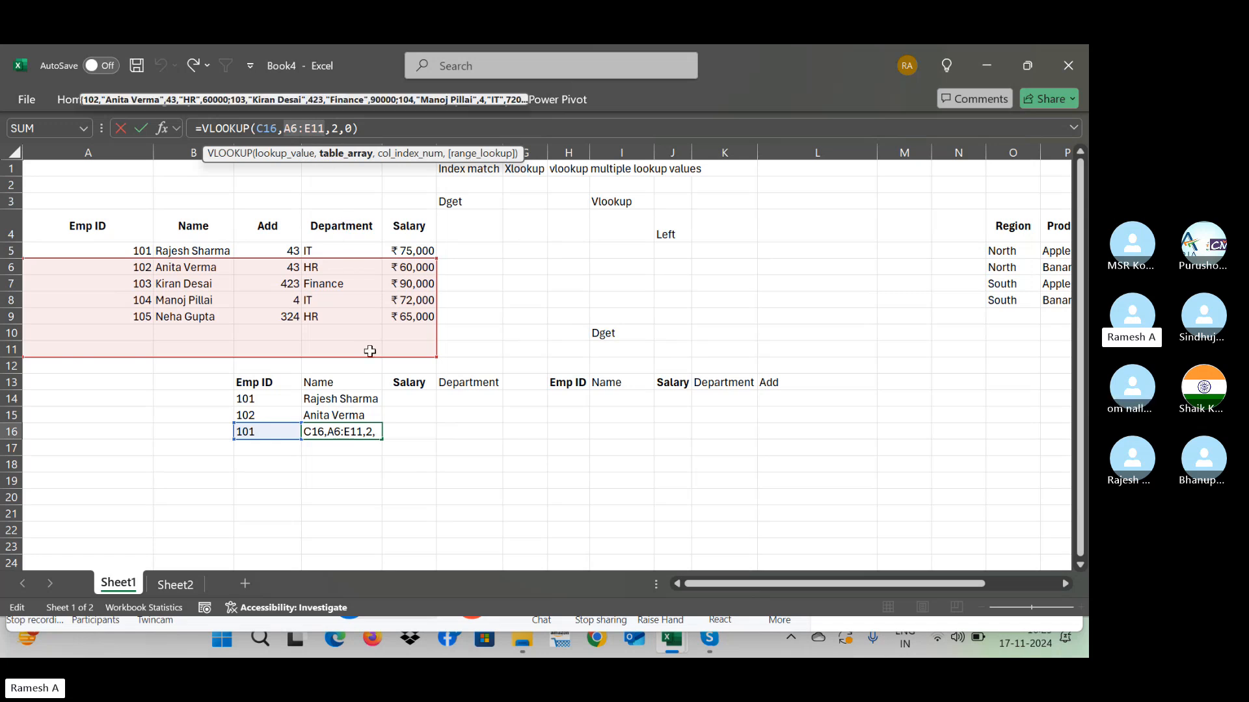
{"action": "key", "text": "ctrl+Return"}
Step: Make the table array in D14's VLOOKUP formula absolute as $A$4:$E$9
{"action": "left_click", "coordinate": [342, 399]}
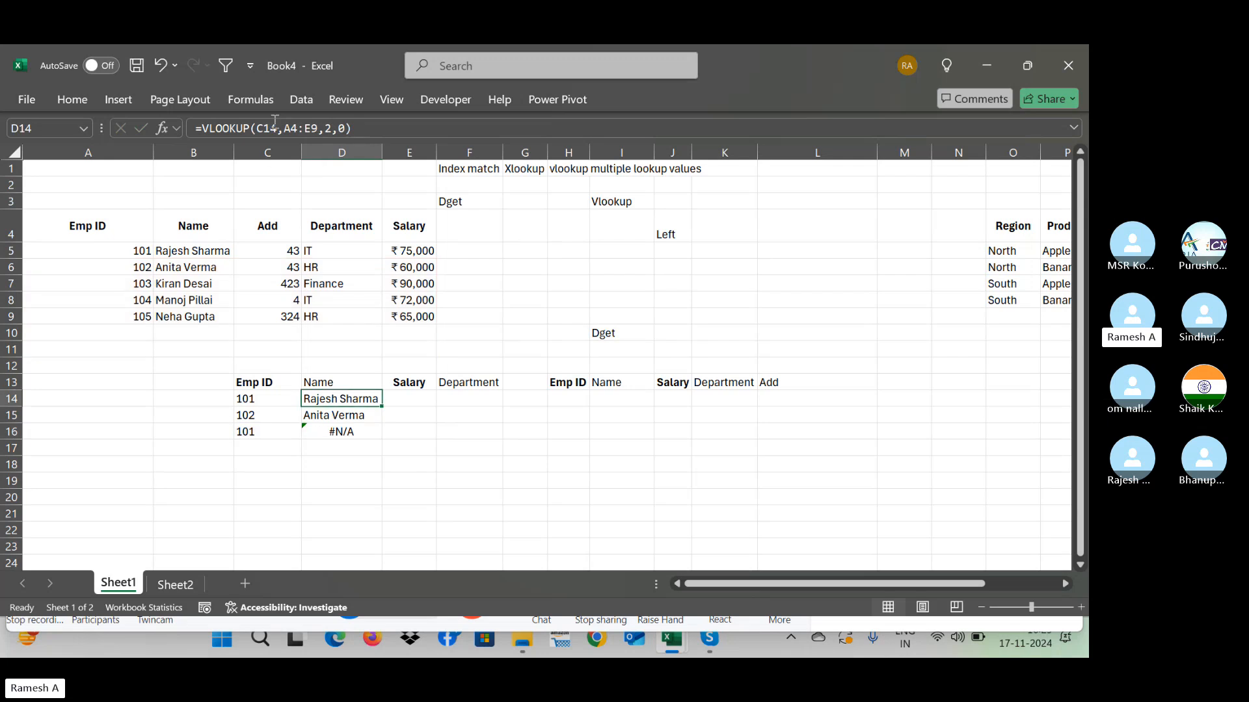
{"action": "left_click", "coordinate": [287, 128]}
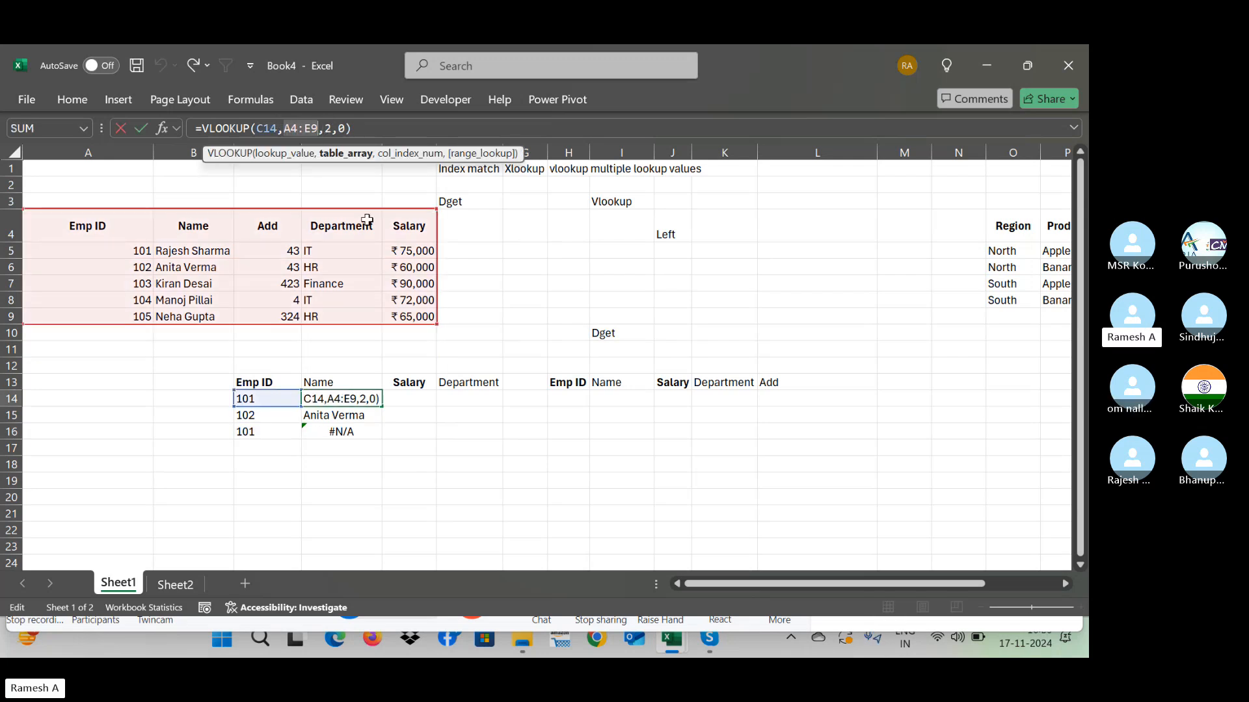
{"action": "key", "text": "F4"}
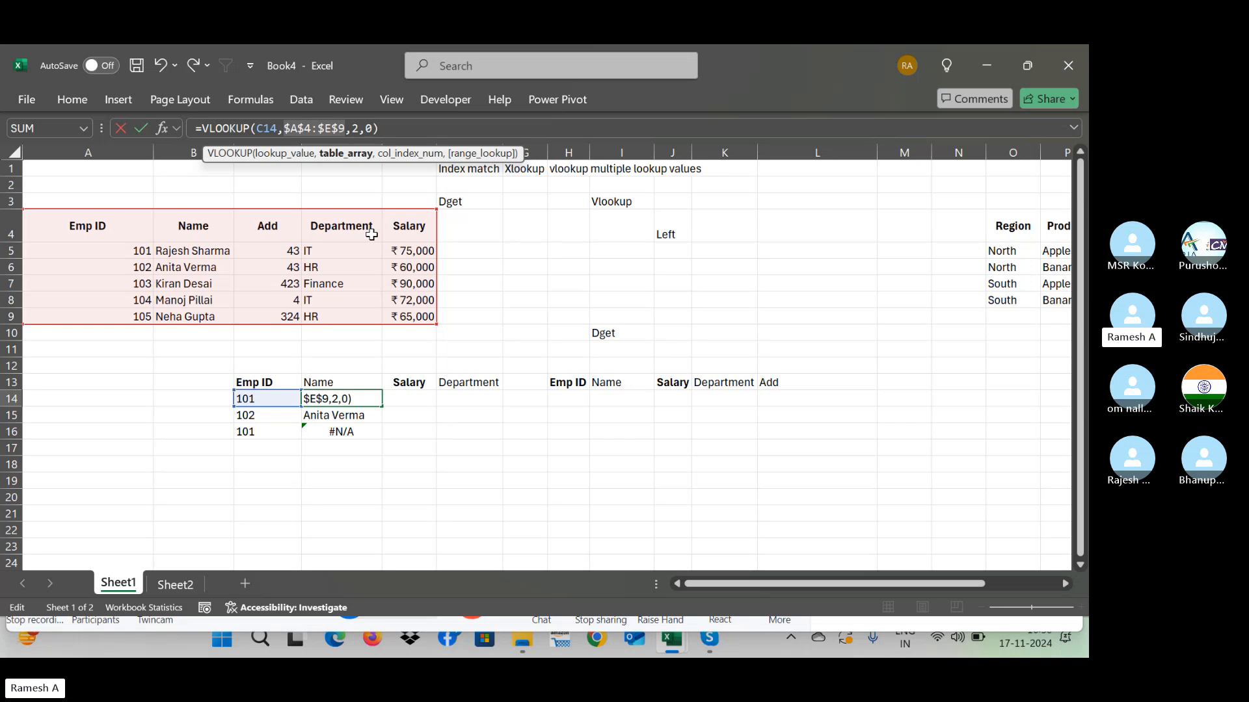
{"action": "key", "text": "Return"}
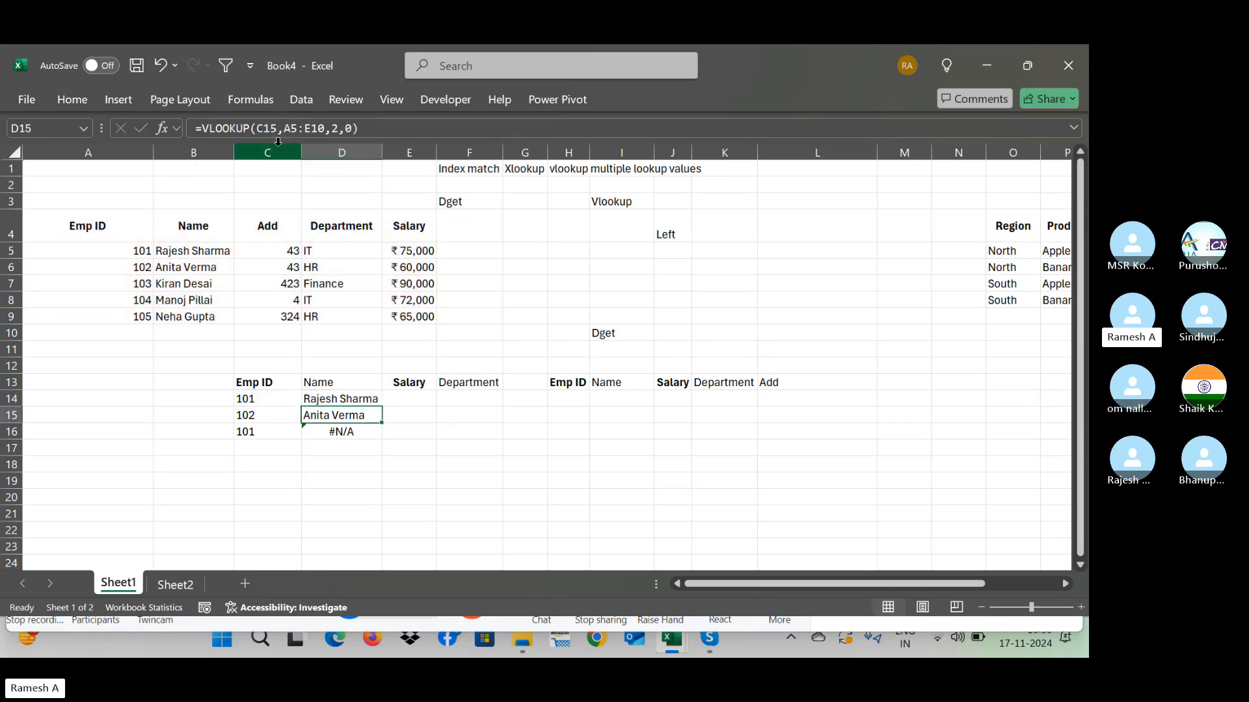
Step: Fill the VLOOKUP formula with the absolute table array from D14 down into D15
{"action": "key", "text": "Up"}
{"action": "key", "text": "shift+Down"}
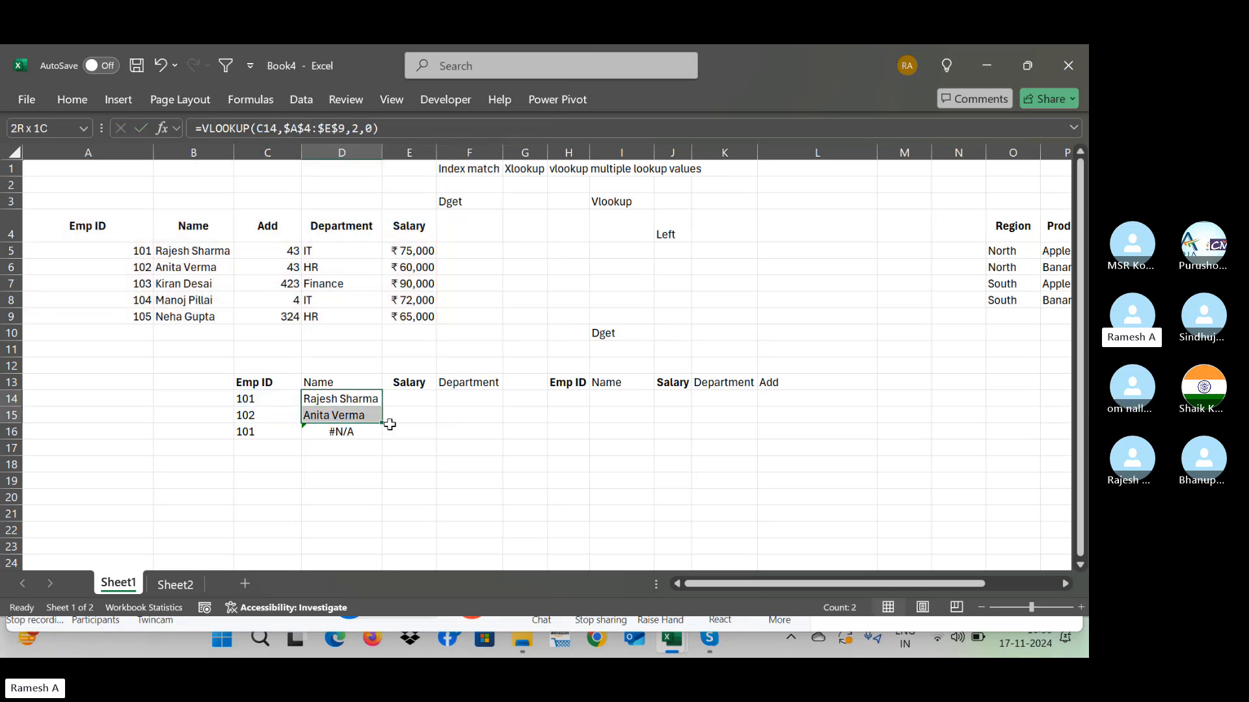
{"action": "key", "text": "Down"}
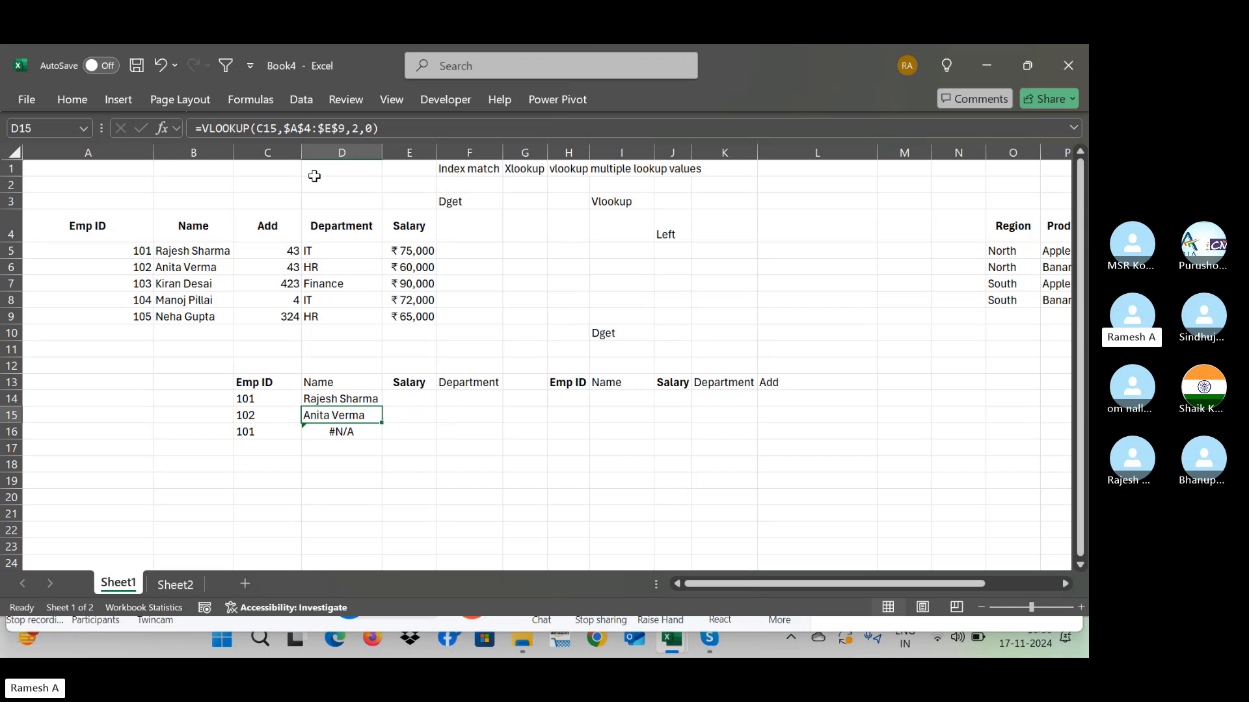
Step: Fill the VLOOKUP formula from D15 down through D20
{"action": "key", "text": "shift+Down"}
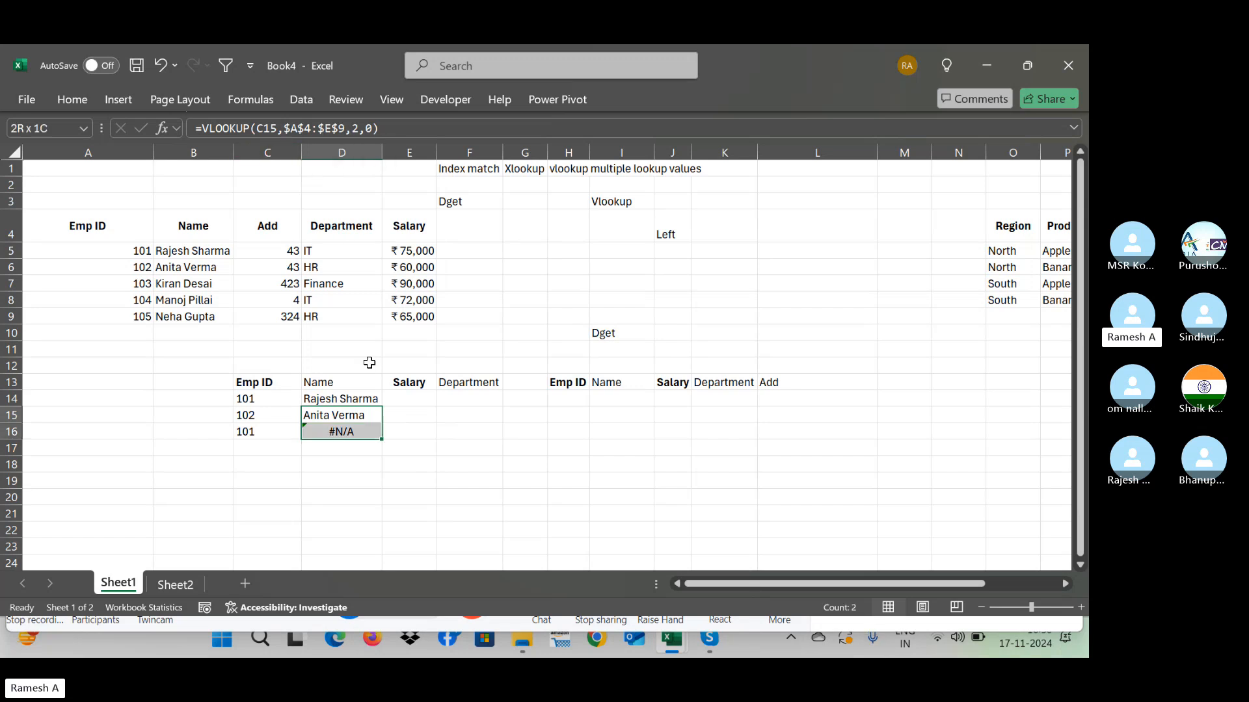
{"action": "key", "text": "shift+Down"}
{"action": "key", "text": "shift+Down"}
{"action": "key", "text": "shift+Down"}
{"action": "key", "text": "shift+Down"}
{"action": "key", "text": "ctrl+d"}
{"action": "key", "text": "Down"}
{"action": "key", "text": "Down"}
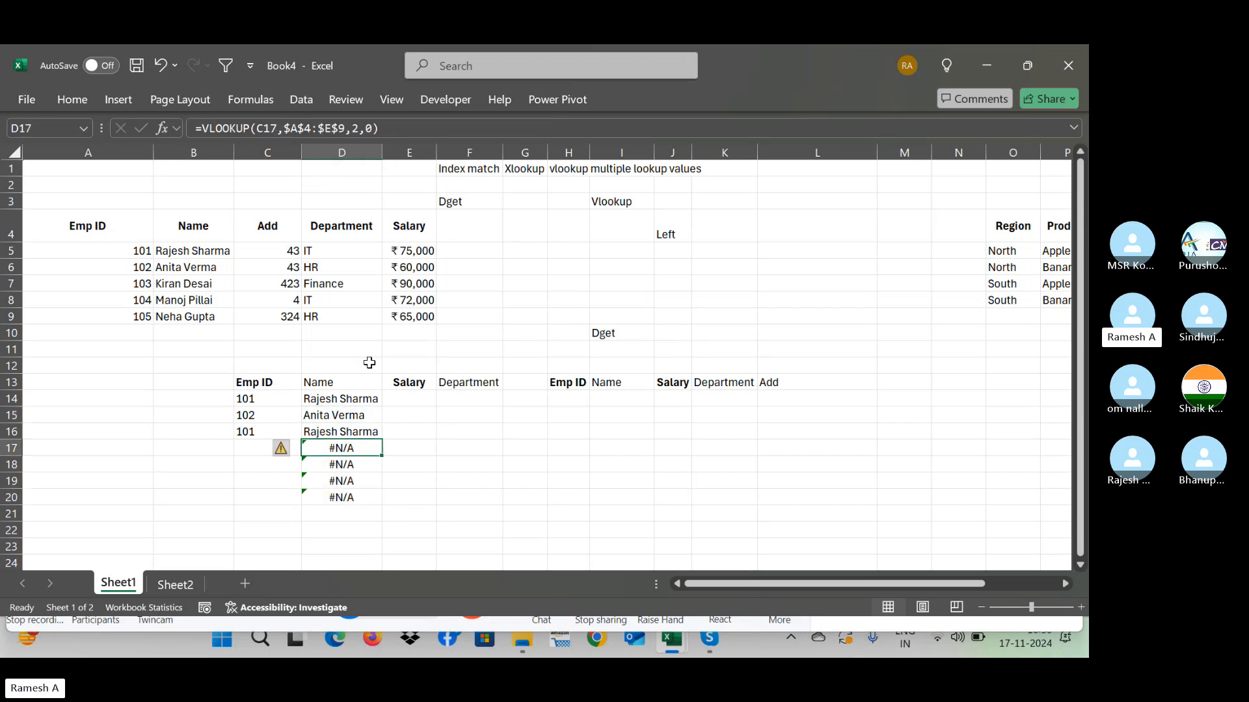
Step: Examine the absolute table array reference in the copied VLOOKUP formula in D18
{"action": "key", "text": "Down"}
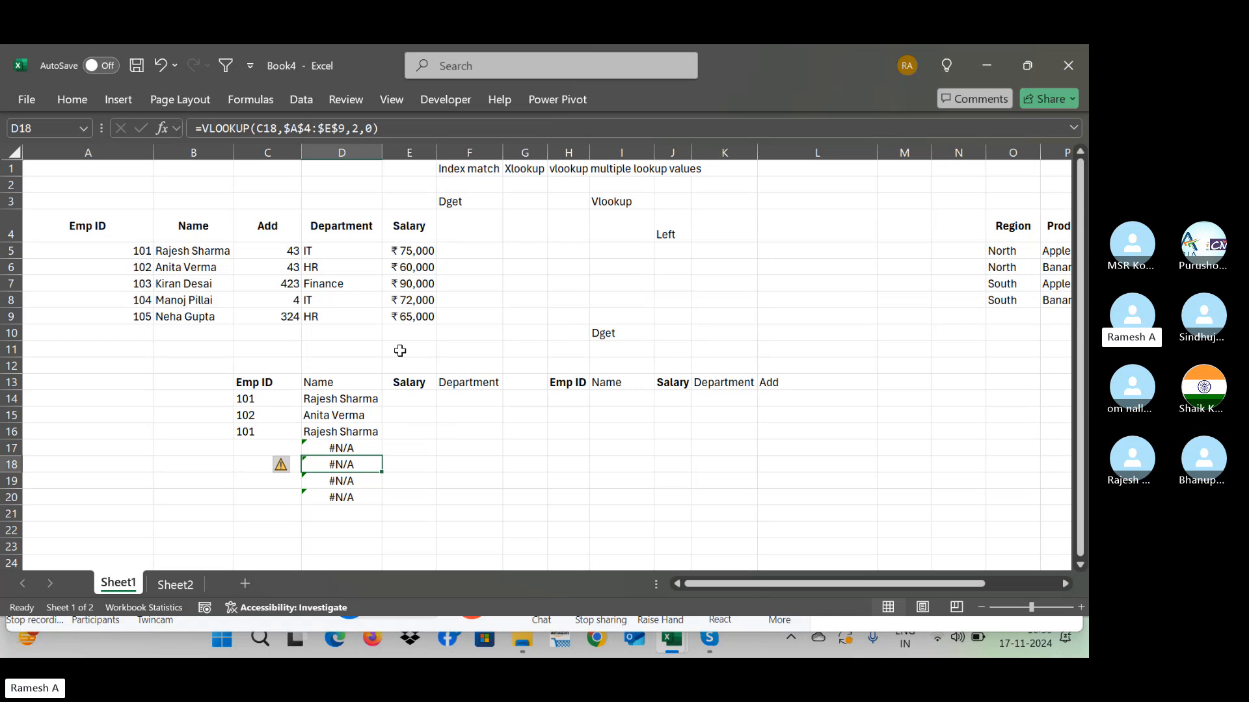
{"action": "double_click", "coordinate": [345, 462]}
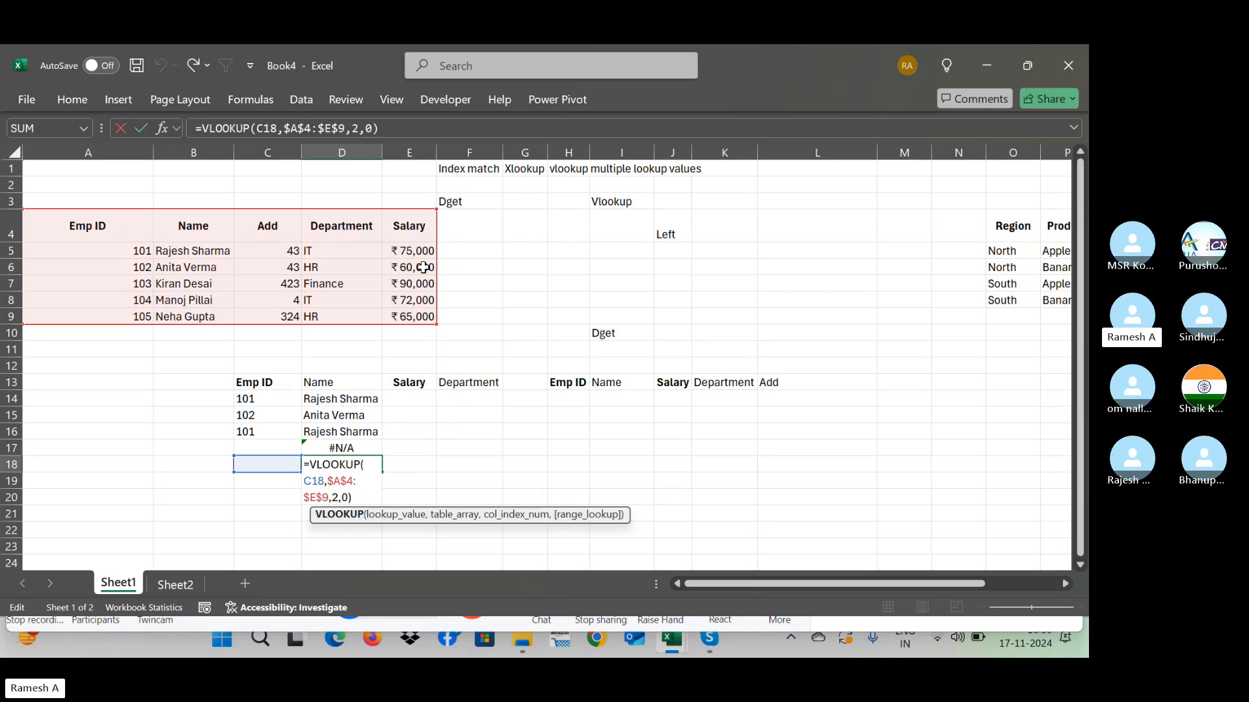
{"action": "key", "text": "ctrl+Return"}
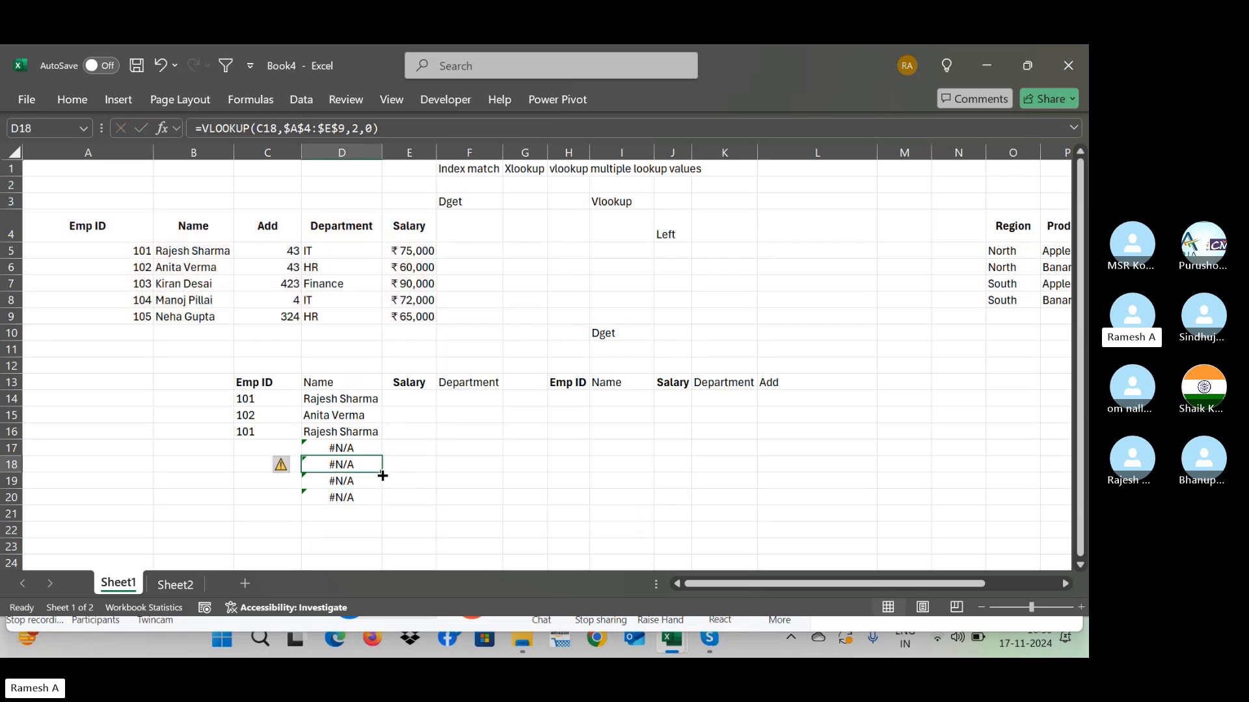
Step: Try filling the VLOOKUP formula from D18 across through G18, and clear the copied formulas in E18:G18
{"action": "left_click_drag", "start_coordinate": [382, 476], "coordinate": [549, 479]}
{"action": "left_click", "coordinate": [422, 462]}
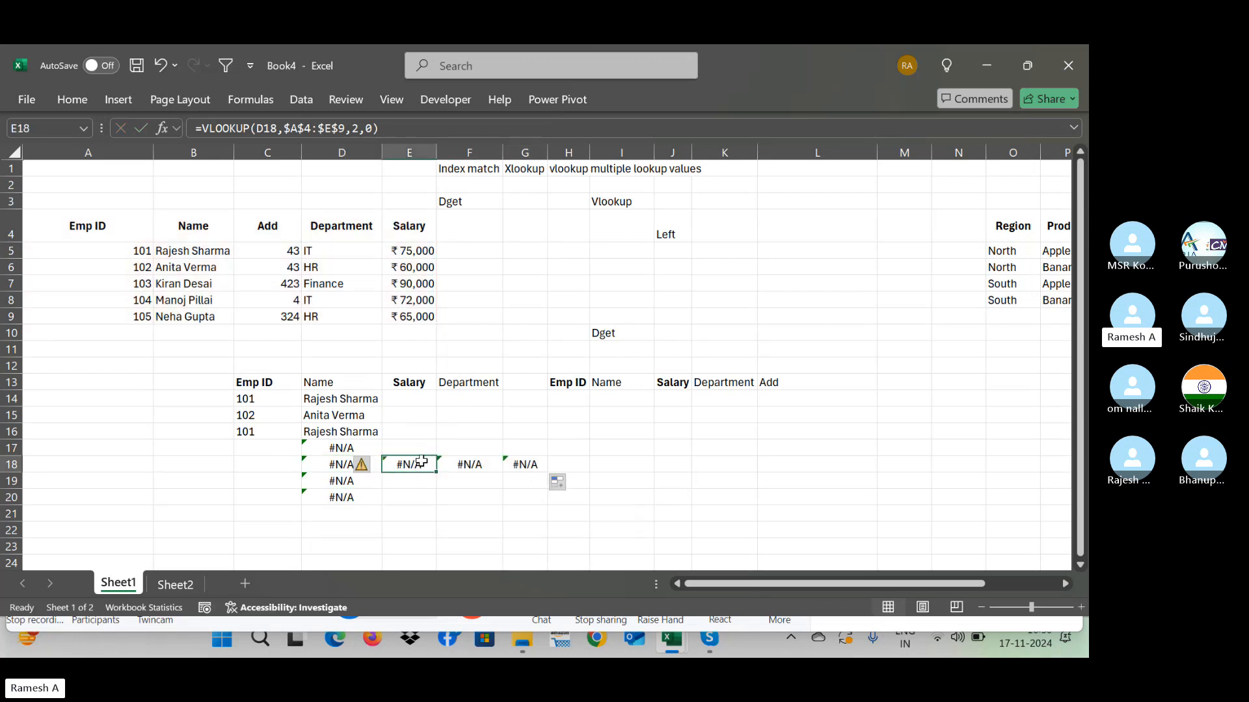
{"action": "double_click", "coordinate": [422, 462]}
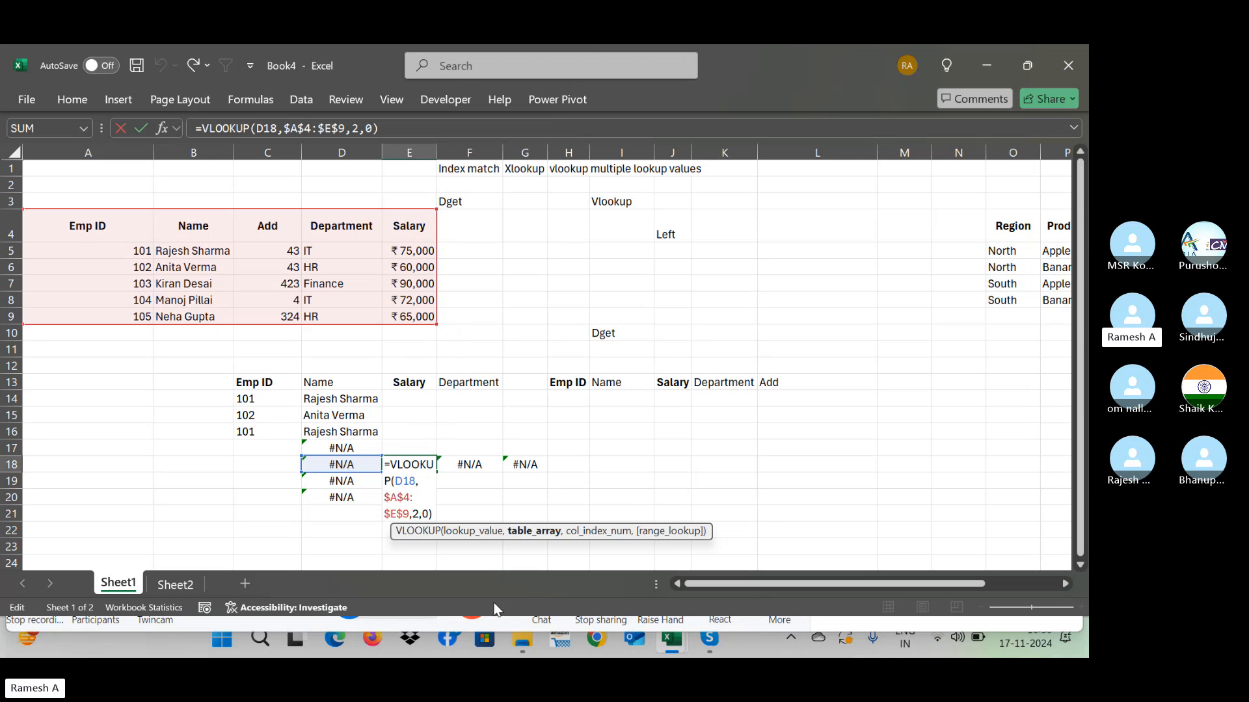
{"action": "key", "text": "Escape"}
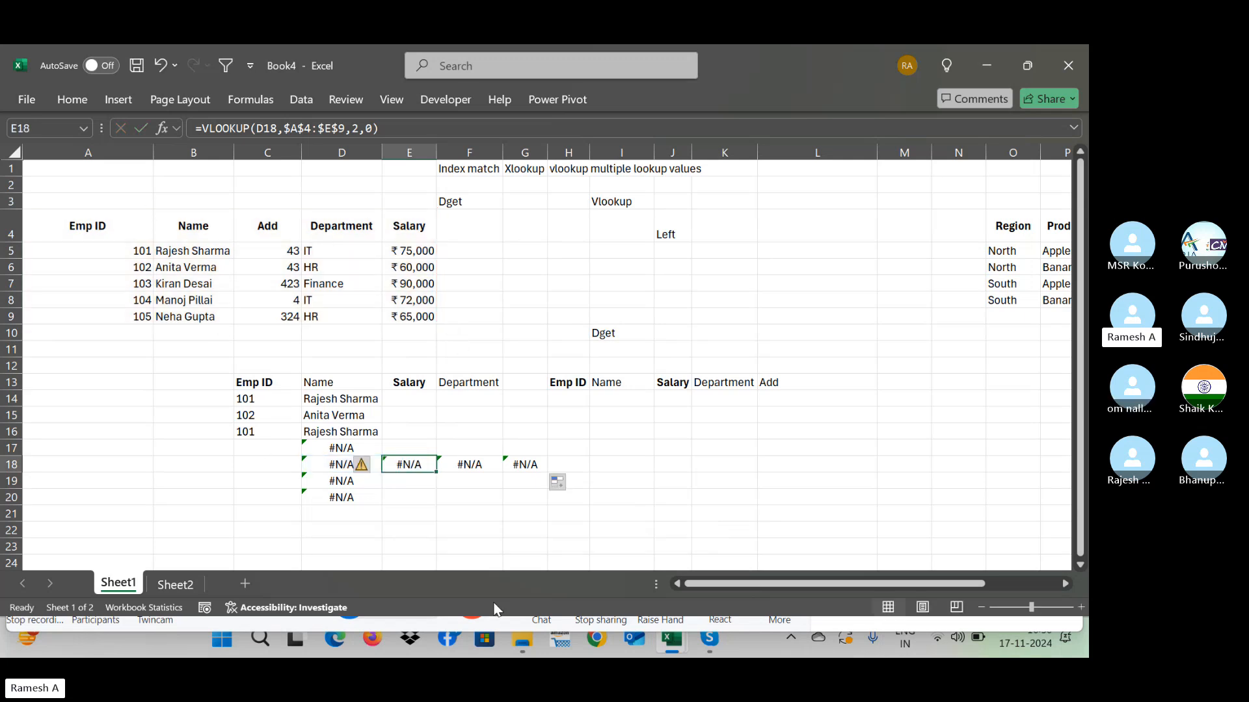
{"action": "key", "text": "shift+Right"}
{"action": "key", "text": "shift+Right"}
{"action": "key", "text": "Delete"}
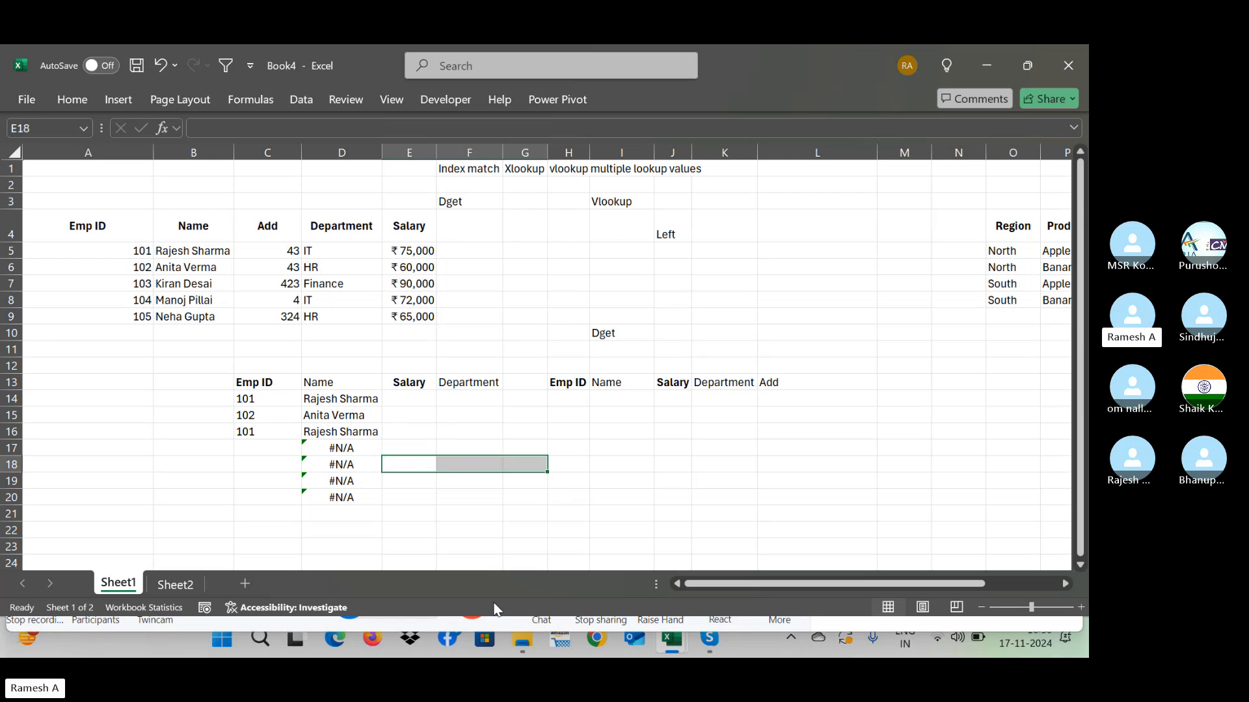
{"action": "key", "text": "Right"}
{"action": "key", "text": "Right"}
{"action": "key", "text": "Right"}
{"action": "key", "text": "Right"}
{"action": "key", "text": "Right"}
{"action": "key", "text": "Right"}
{"action": "key", "text": "Right"}
{"action": "key", "text": "Right"}
{"action": "key", "text": "Right"}
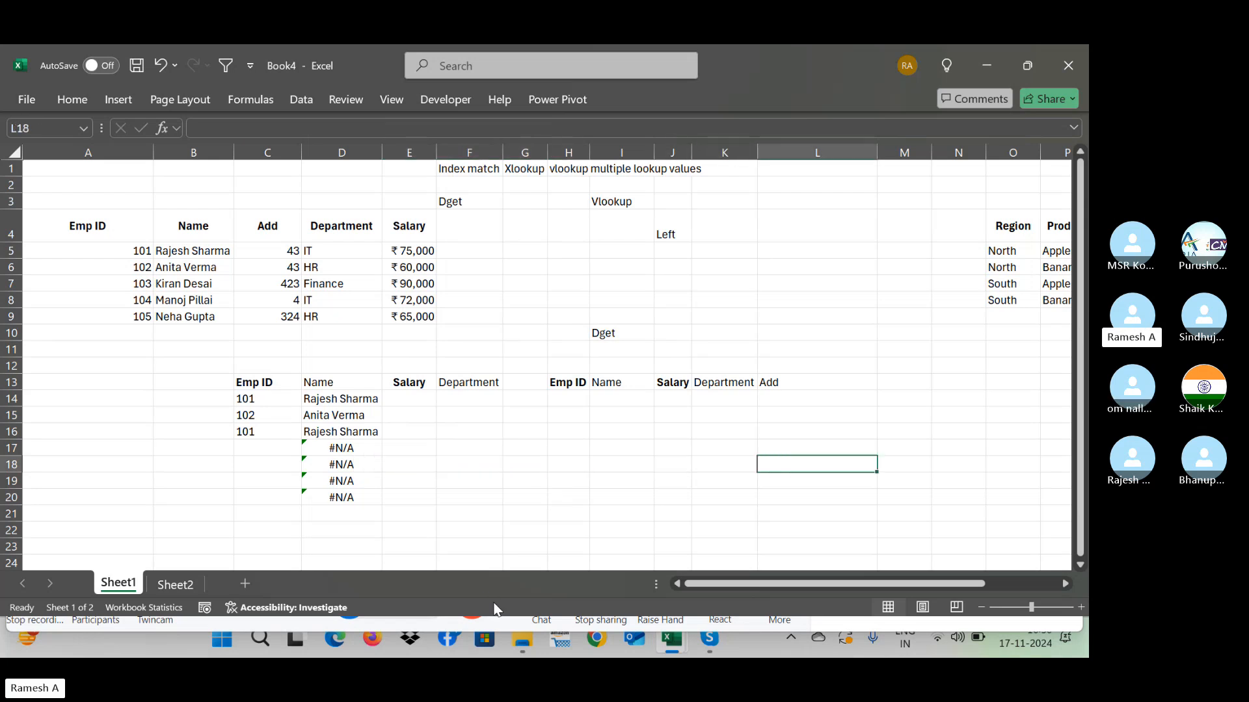
{"action": "key", "text": "Right"}
{"action": "key", "text": "Right"}
{"action": "key", "text": "Right"}
{"action": "key", "text": "Right"}
{"action": "key", "text": "Right"}
{"action": "key", "text": "Right"}
{"action": "key", "text": "Right"}
{"action": "key", "text": "Right"}
{"action": "key", "text": "Right"}
{"action": "key", "text": "Right"}
{"action": "key", "text": "Right"}
{"action": "key", "text": "Right"}
{"action": "key", "text": "Right"}
{"action": "key", "text": "Right"}
{"action": "key", "text": "Right"}
{"action": "key", "text": "Right"}
{"action": "key", "text": "Right"}
{"action": "key", "text": "Right"}
{"action": "key", "text": "Right"}
{"action": "key", "text": "Right"}
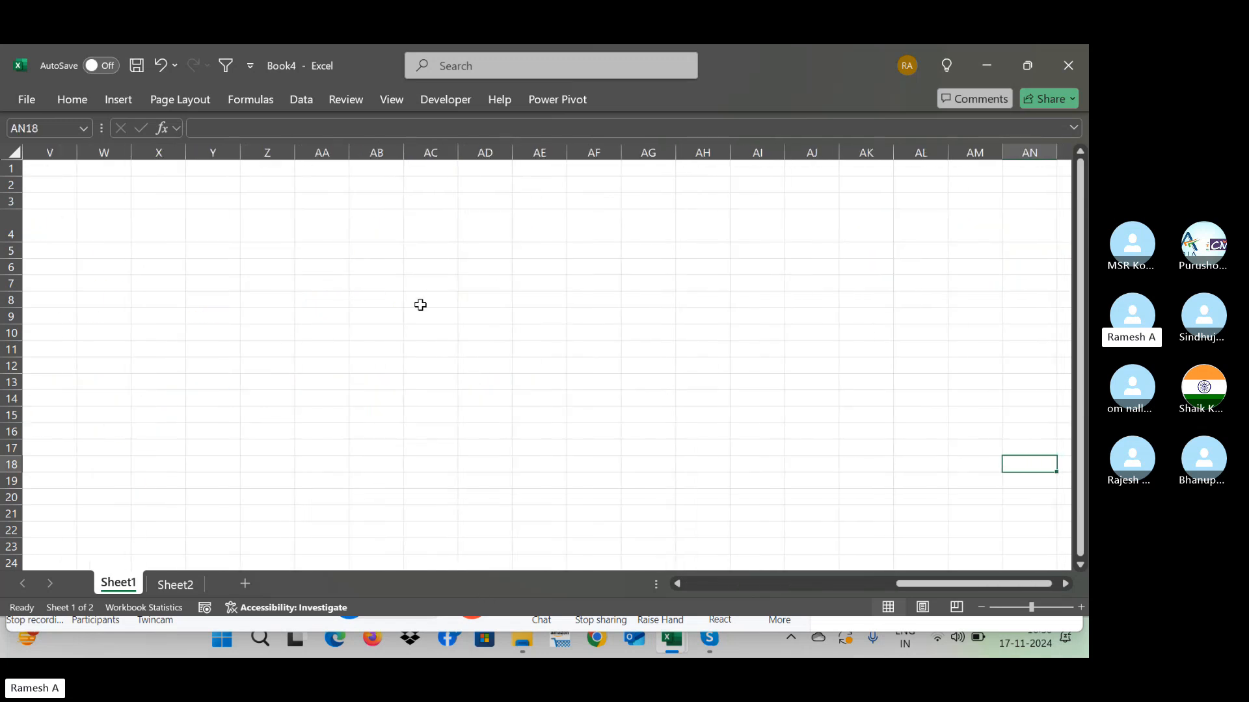
{"action": "left_click", "coordinate": [363, 282]}
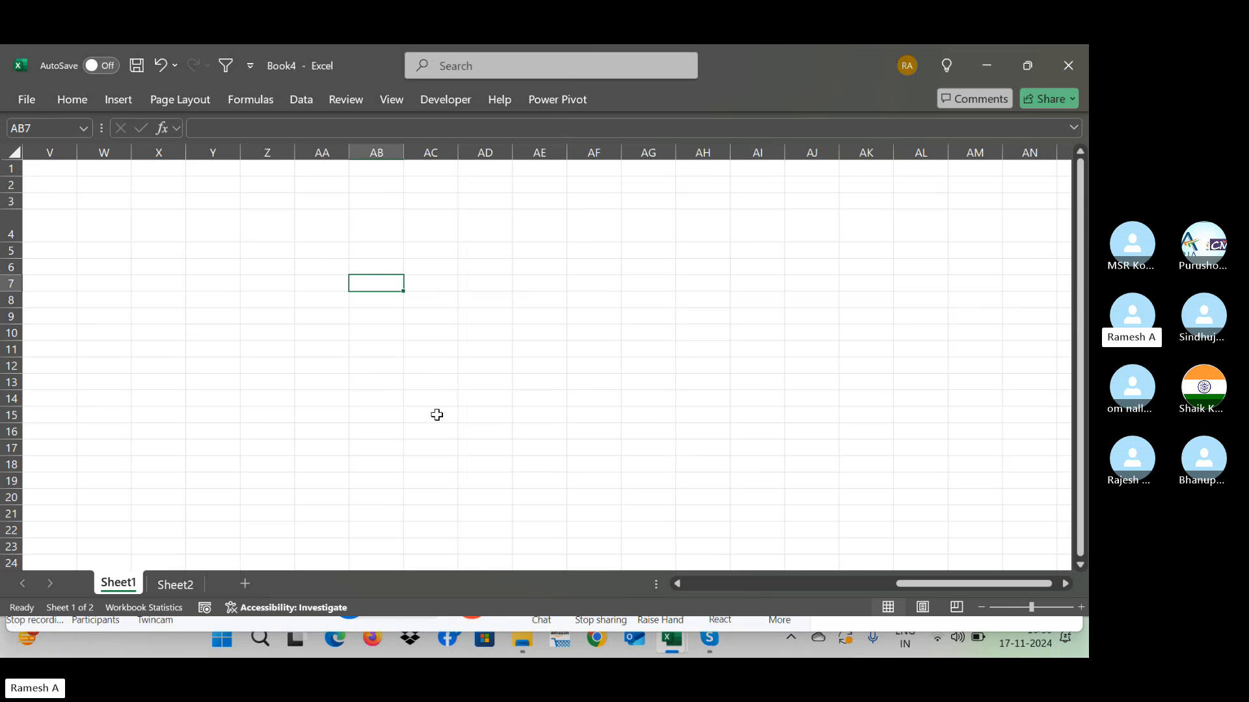
{"action": "type", "text": "T"}
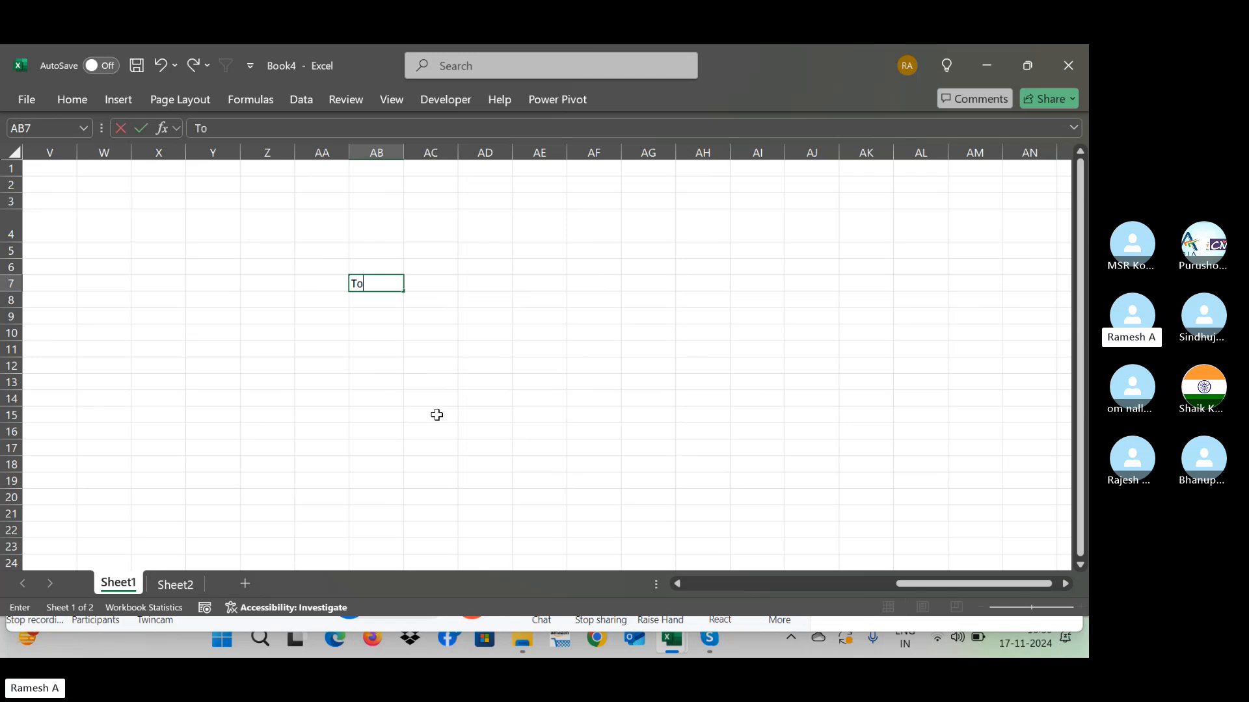
{"action": "type", "text": "o"}
{"action": "key", "text": "Escape"}
Step: Try copying the Salesperson and Sales rows in Q5:R8 without their headers
{"action": "key", "text": "Left"}
{"action": "key", "text": "Left"}
{"action": "key", "text": "Left"}
{"action": "key", "text": "Left"}
{"action": "key", "text": "Left"}
{"action": "key", "text": "Left"}
{"action": "key", "text": "Left"}
{"action": "key", "text": "Left"}
{"action": "key", "text": "Left"}
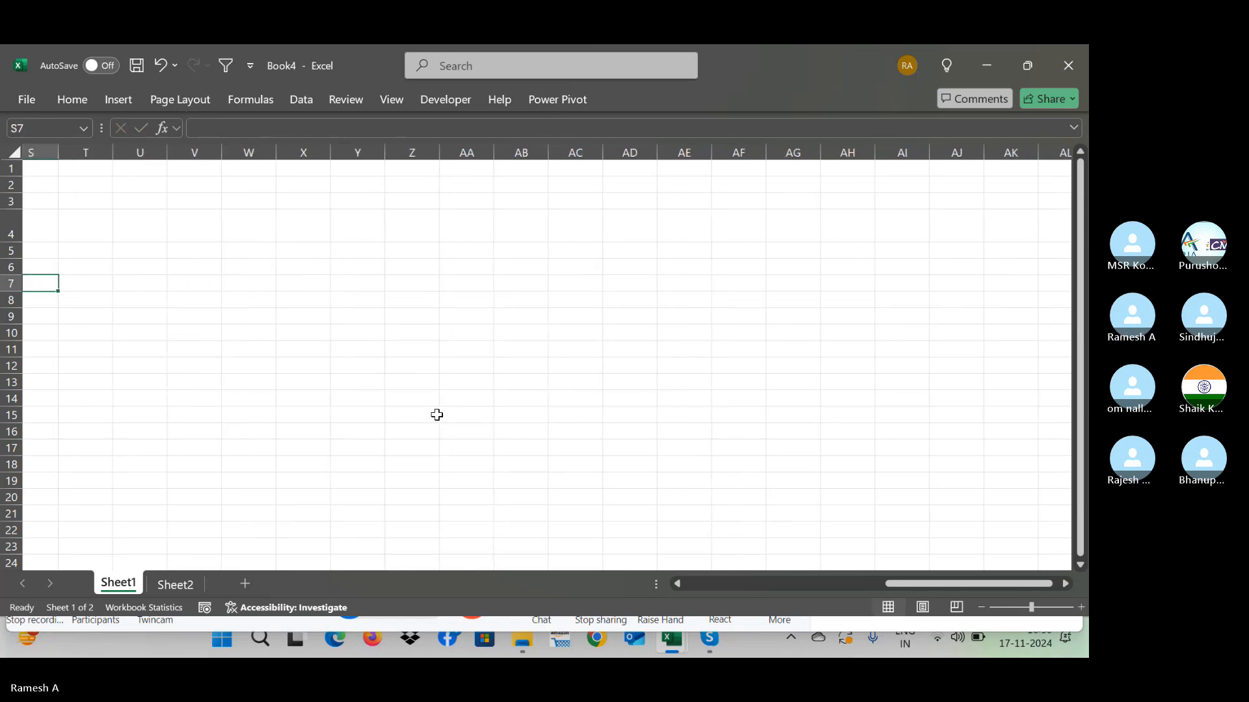
{"action": "key", "text": "Left"}
{"action": "key", "text": "Left"}
{"action": "key", "text": "Left"}
{"action": "key", "text": "Left"}
{"action": "key", "text": "Left"}
{"action": "key", "text": "Right"}
{"action": "key", "text": "Right"}
{"action": "key", "text": "Up"}
{"action": "key", "text": "Up"}
{"action": "key", "text": "Up"}
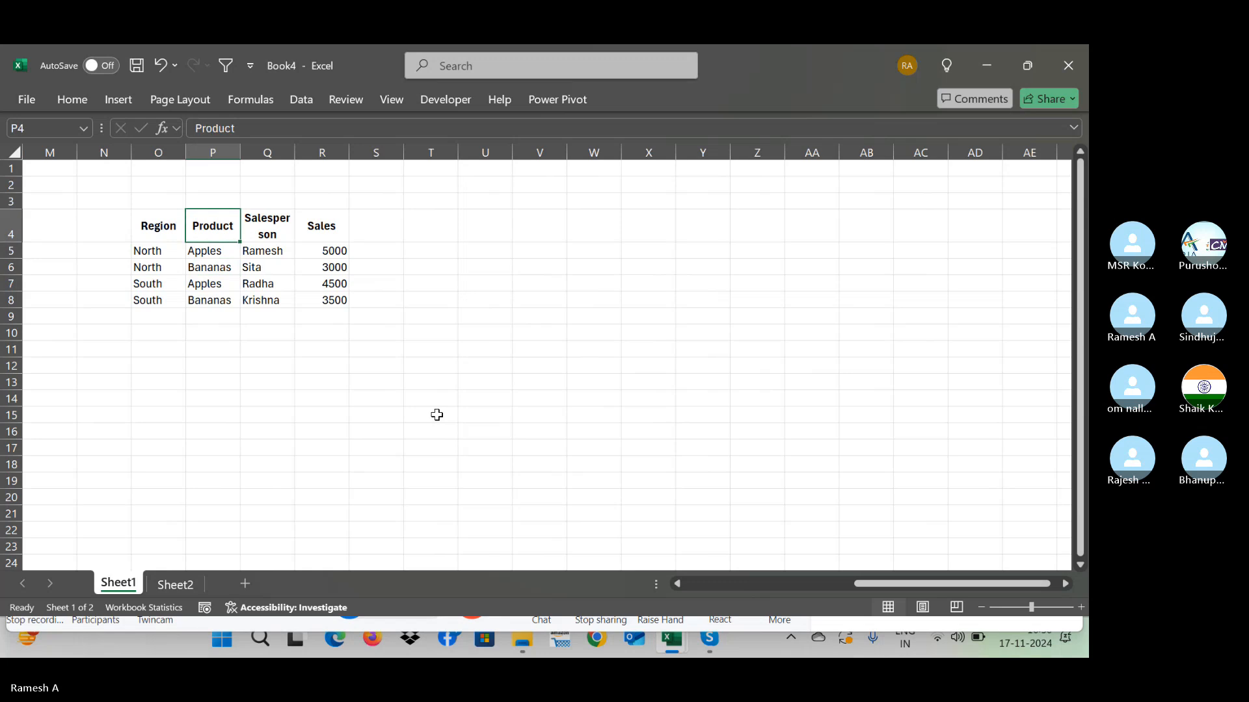
{"action": "key", "text": "Down"}
{"action": "key", "text": "Right"}
{"action": "key", "text": "shift+Down"}
{"action": "key", "text": "shift+Down"}
{"action": "key", "text": "shift+Right"}
{"action": "key", "text": "shift+Down"}
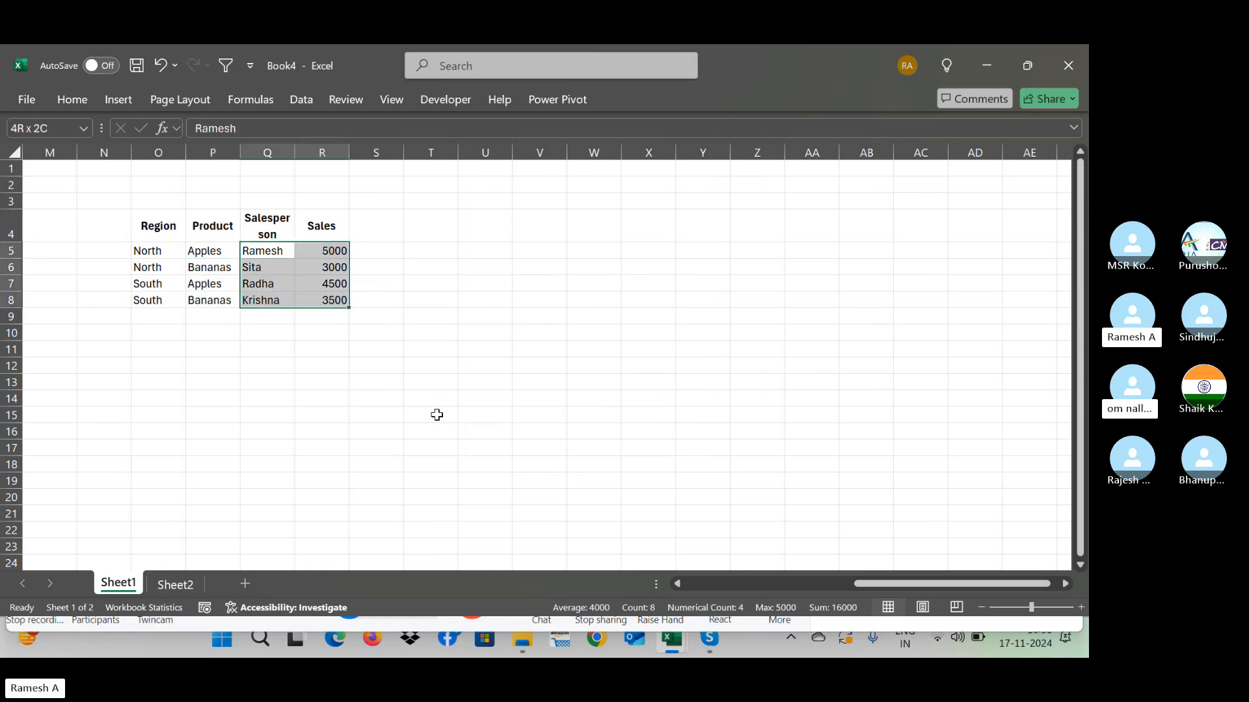
{"action": "key", "text": "ctrl+c"}
{"action": "key", "text": "Right"}
{"action": "key", "text": "Right"}
{"action": "key", "text": "Right"}
{"action": "key", "text": "Right"}
{"action": "key", "text": "Right"}
{"action": "key", "text": "Right"}
{"action": "key", "text": "Right"}
{"action": "key", "text": "Right"}
{"action": "key", "text": "Right"}
{"action": "key", "text": "Right"}
{"action": "key", "text": "Right"}
{"action": "key", "text": "Right"}
{"action": "key", "text": "Right"}
{"action": "key", "text": "Right"}
{"action": "key", "text": "Left"}
{"action": "key", "text": "Left"}
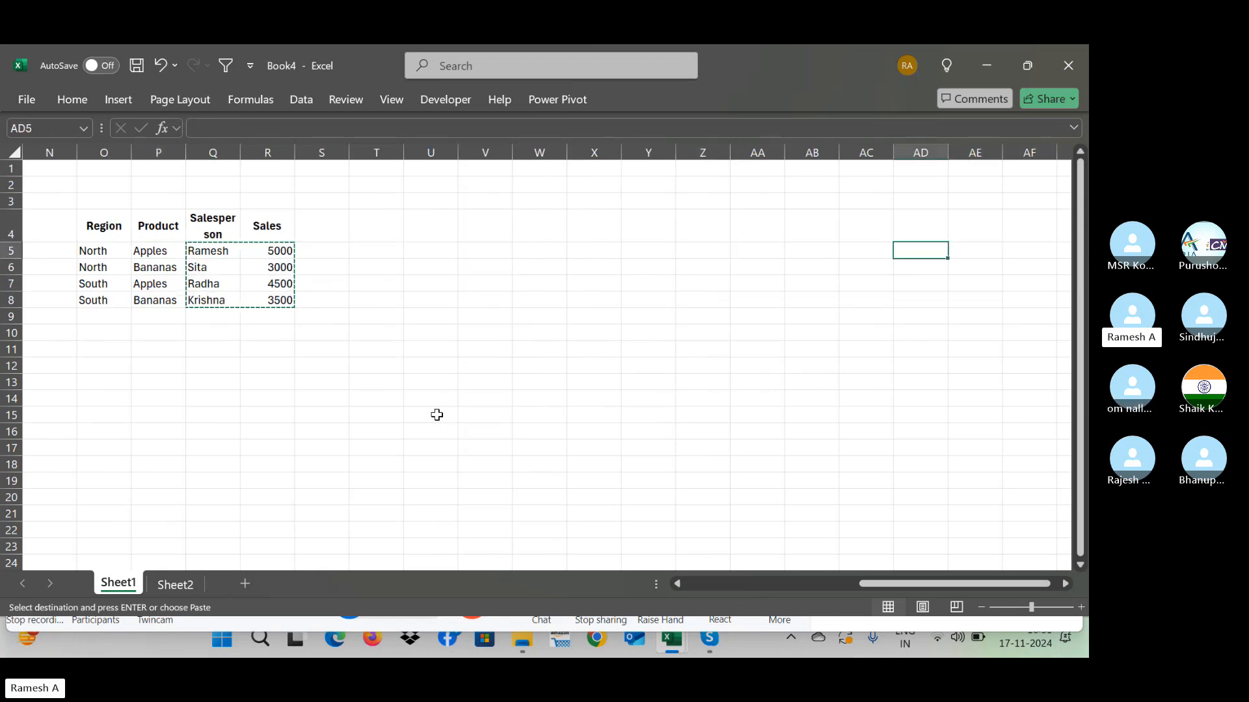
Step: Copy the Salesperson and Sales columns including their headers, range Q4:R8
{"action": "key", "text": "ctrl+Left"}
{"action": "key", "text": "ctrl+Left"}
{"action": "key", "text": "Up"}
{"action": "key", "text": "Right"}
{"action": "key", "text": "Right"}
{"action": "key", "text": "shift+Right"}
{"action": "key", "text": "shift+Down"}
{"action": "key", "text": "shift+Down"}
{"action": "key", "text": "shift+Down"}
{"action": "key", "text": "shift+Down"}
{"action": "key", "text": "ctrl+c"}
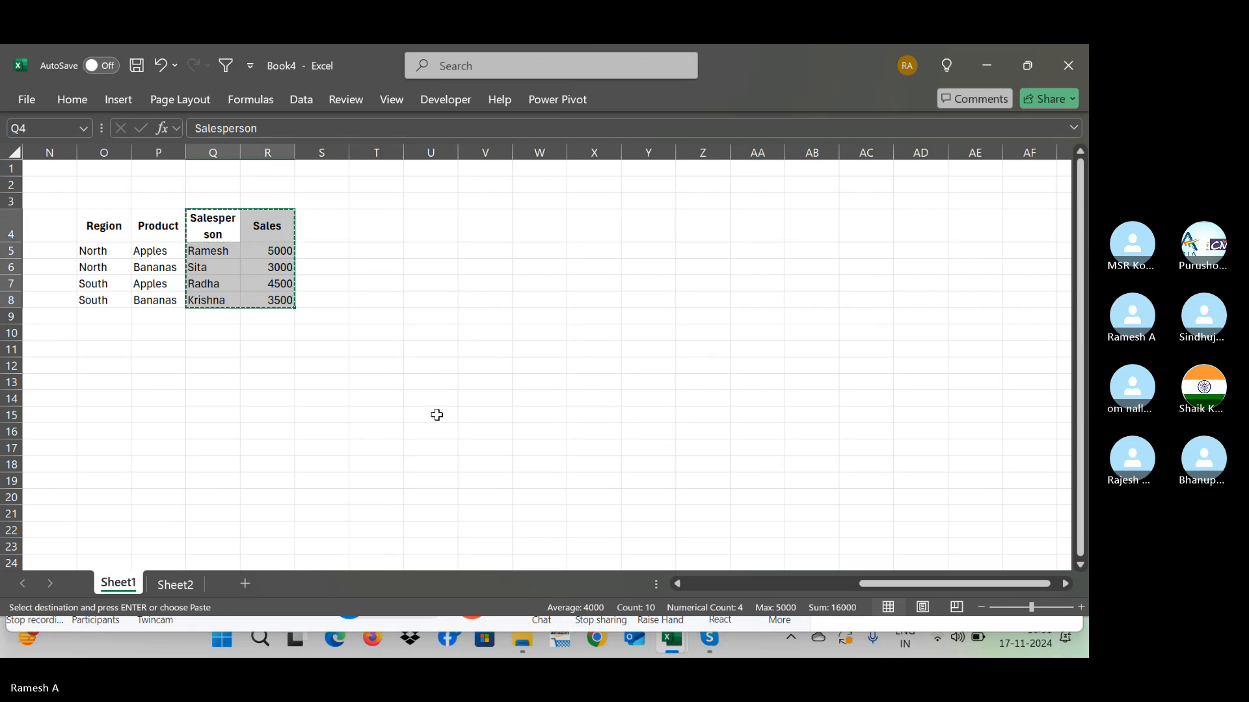
Step: Paste the copied Salesperson and Sales data into the blank area starting at AG4
{"action": "key", "text": "Right"}
{"action": "key", "text": "Right"}
{"action": "key", "text": "Right"}
{"action": "key", "text": "Right"}
{"action": "key", "text": "Right"}
{"action": "key", "text": "Right"}
{"action": "key", "text": "Right"}
{"action": "key", "text": "Right"}
{"action": "key", "text": "Right"}
{"action": "key", "text": "Right"}
{"action": "key", "text": "Right"}
{"action": "key", "text": "Right"}
{"action": "key", "text": "Right"}
{"action": "key", "text": "Right"}
{"action": "key", "text": "Right"}
{"action": "key", "text": "Right"}
{"action": "key", "text": "Right"}
{"action": "key", "text": "Right"}
{"action": "key", "text": "Right"}
{"action": "key", "text": "Right"}
{"action": "key", "text": "Left"}
{"action": "key", "text": "Left"}
{"action": "key", "text": "Left"}
{"action": "key", "text": "Left"}
{"action": "key", "text": "Left"}
{"action": "key", "text": "Left"}
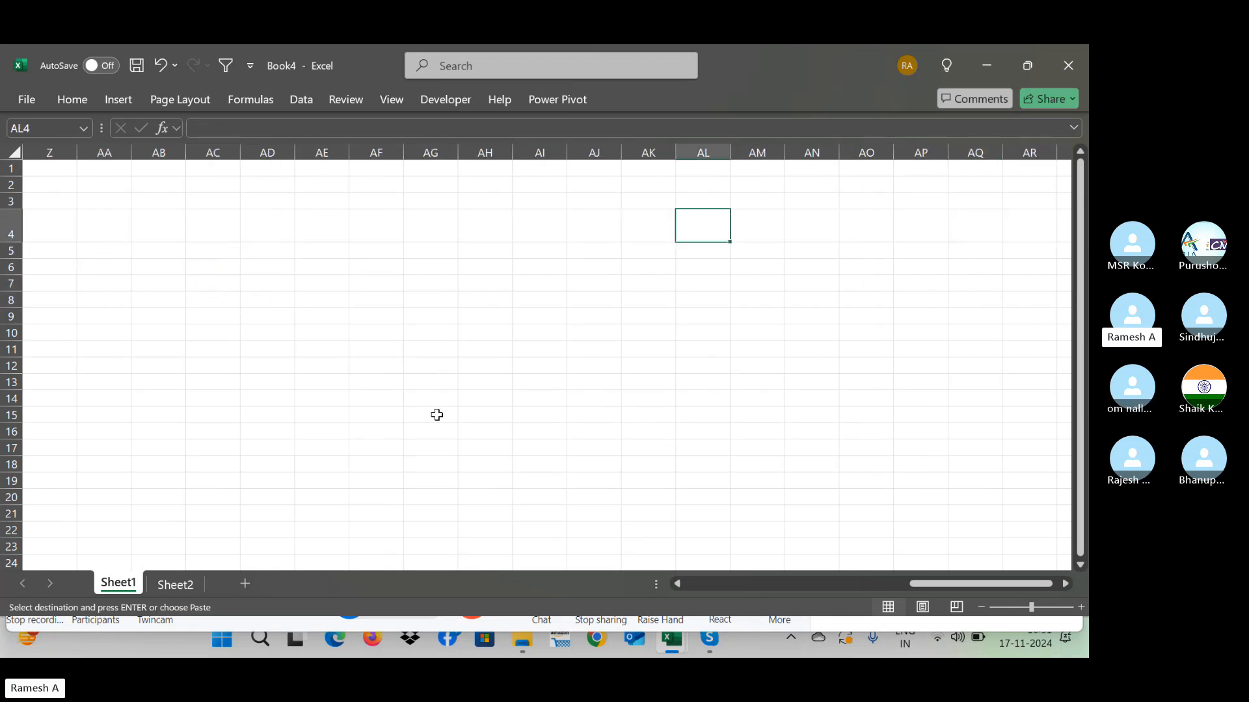
{"action": "key", "text": "Left"}
{"action": "key", "text": "Left"}
{"action": "key", "text": "Left"}
{"action": "key", "text": "Left"}
{"action": "key", "text": "Left"}
{"action": "key", "text": "ctrl+v"}
Step: Total the pasted Sales values in AH9 with =SUM(AH5:AH8)
{"action": "key", "text": "Right"}
{"action": "key", "text": "Right"}
{"action": "key", "text": "Down"}
{"action": "key", "text": "Down"}
{"action": "key", "text": "Down"}
{"action": "key", "text": "Down"}
{"action": "key", "text": "Down"}
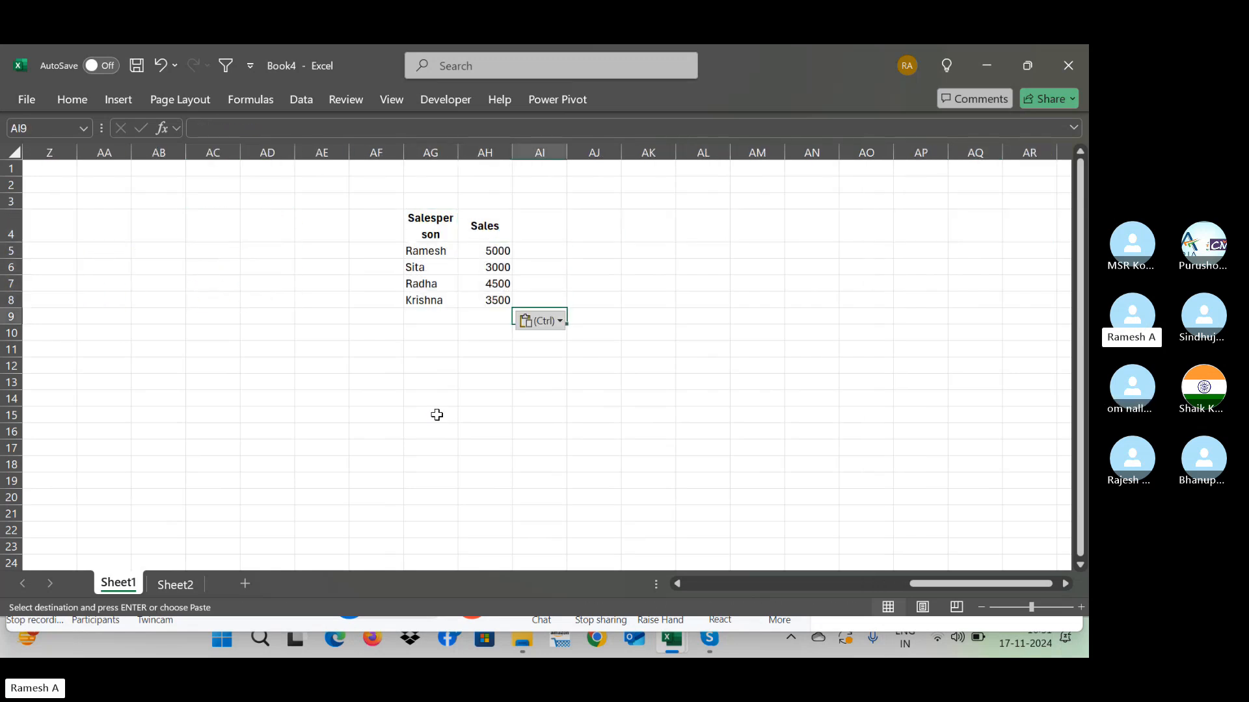
{"action": "key", "text": "Left"}
{"action": "key", "text": "Escape"}
{"action": "key", "text": "alt+="}
{"action": "key", "text": "Return"}
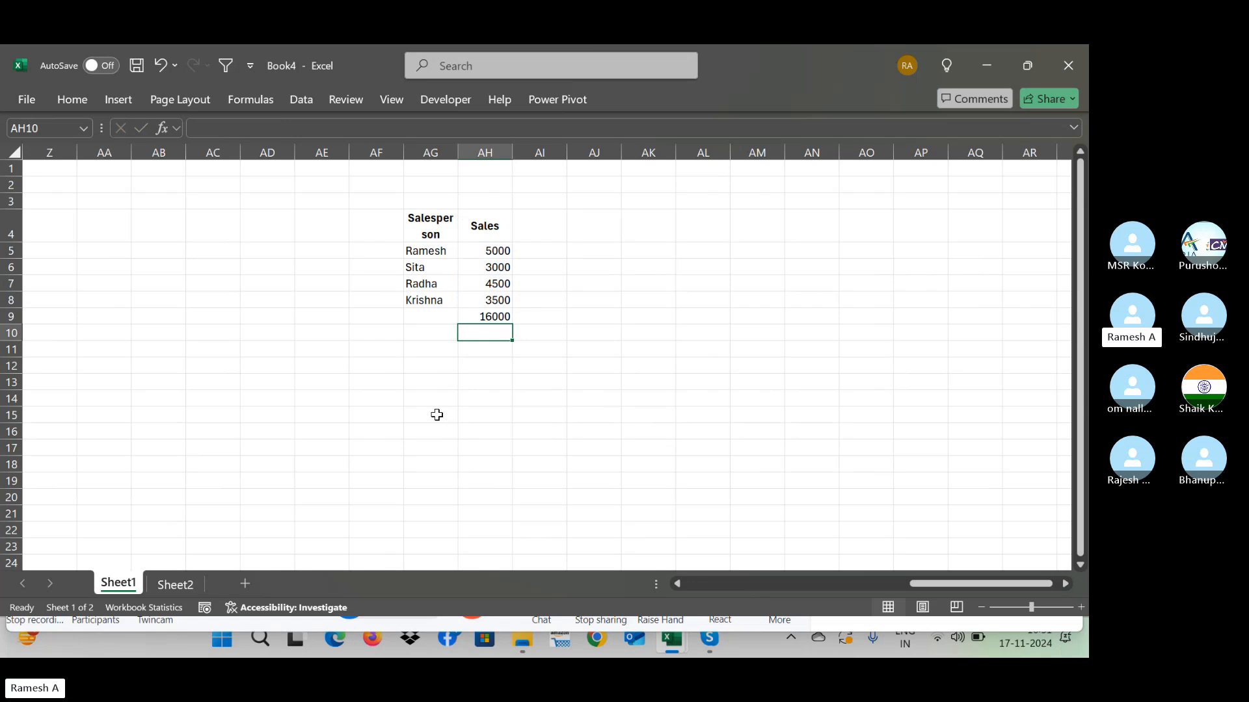
Step: Enter =AH5/AH9 in AI5 to calculate the first salesperson's share of total sales
{"action": "key", "text": "Up"}
{"action": "key", "text": "Up"}
{"action": "key", "text": "Up"}
{"action": "key", "text": "Up"}
{"action": "key", "text": "Up"}
{"action": "key", "text": "Up"}
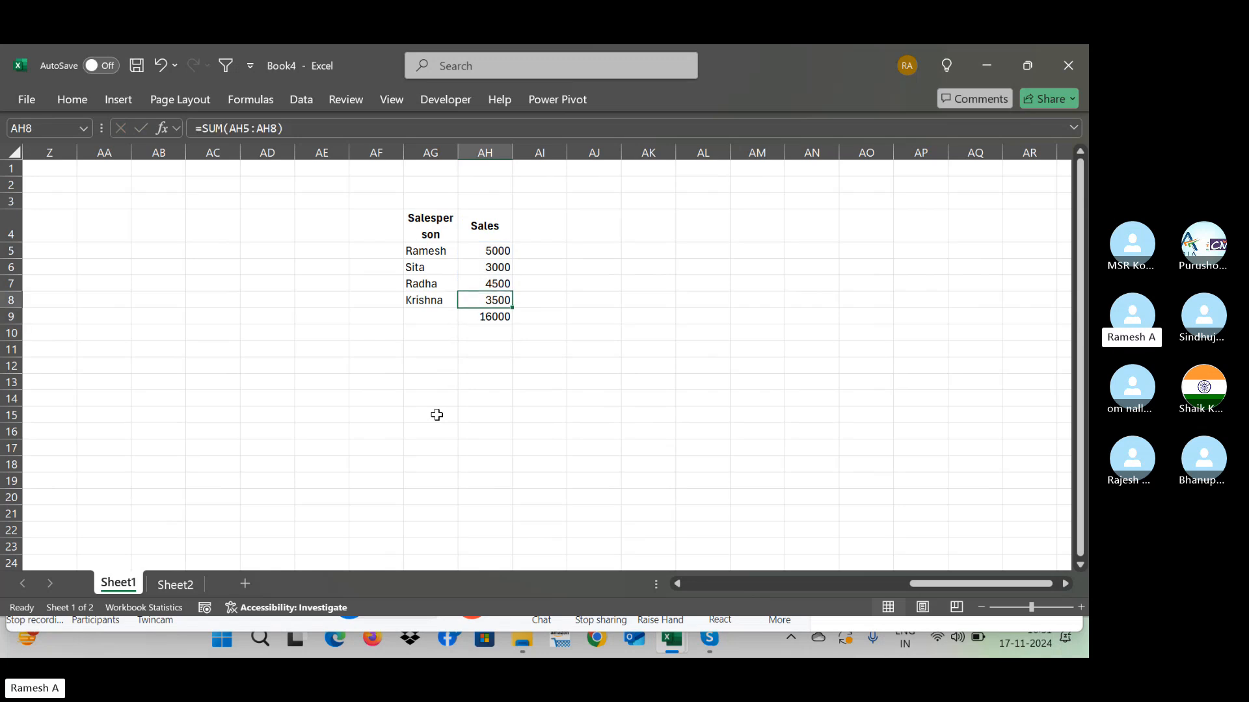
{"action": "key", "text": "Right"}
{"action": "key", "text": "Down"}
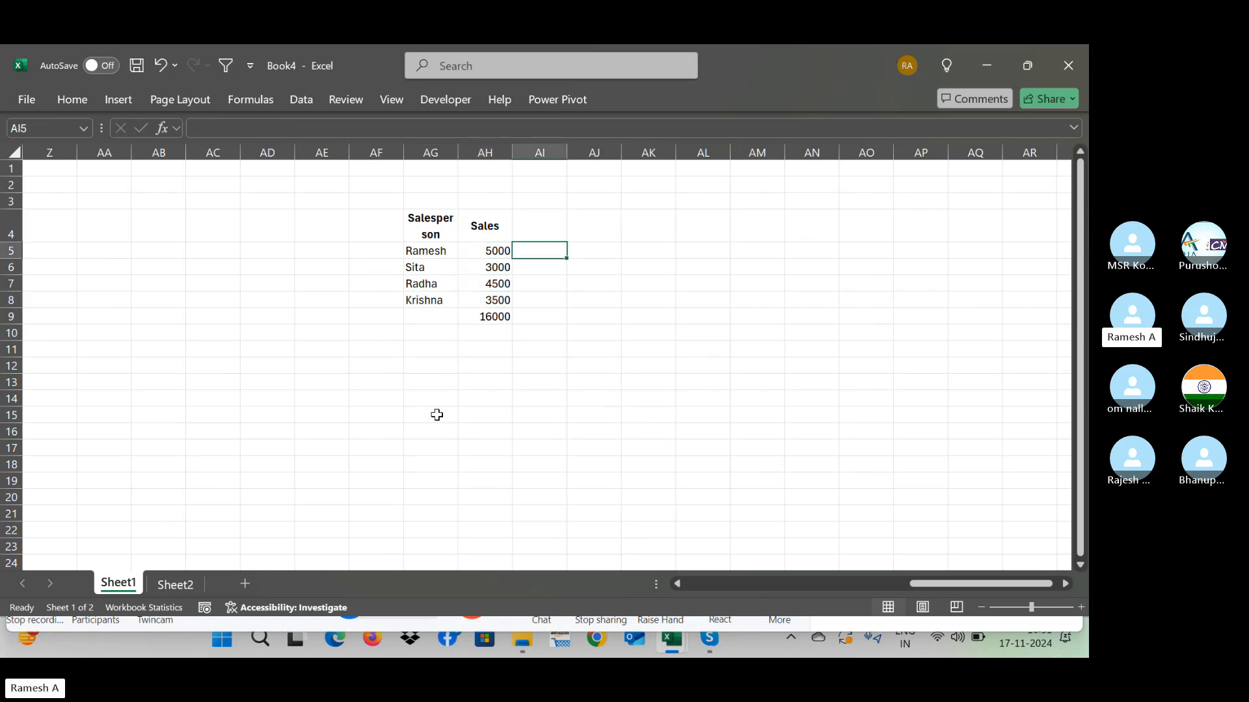
{"action": "type", "text": "="}
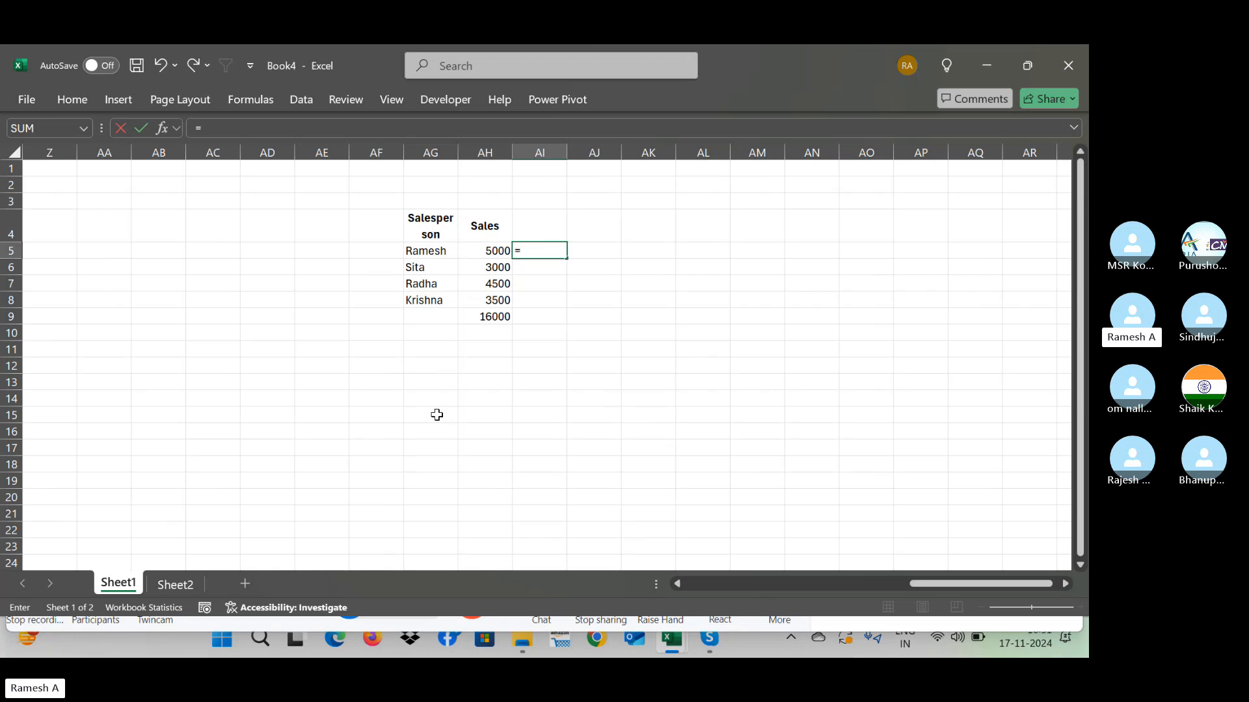
{"action": "key", "text": "Left"}
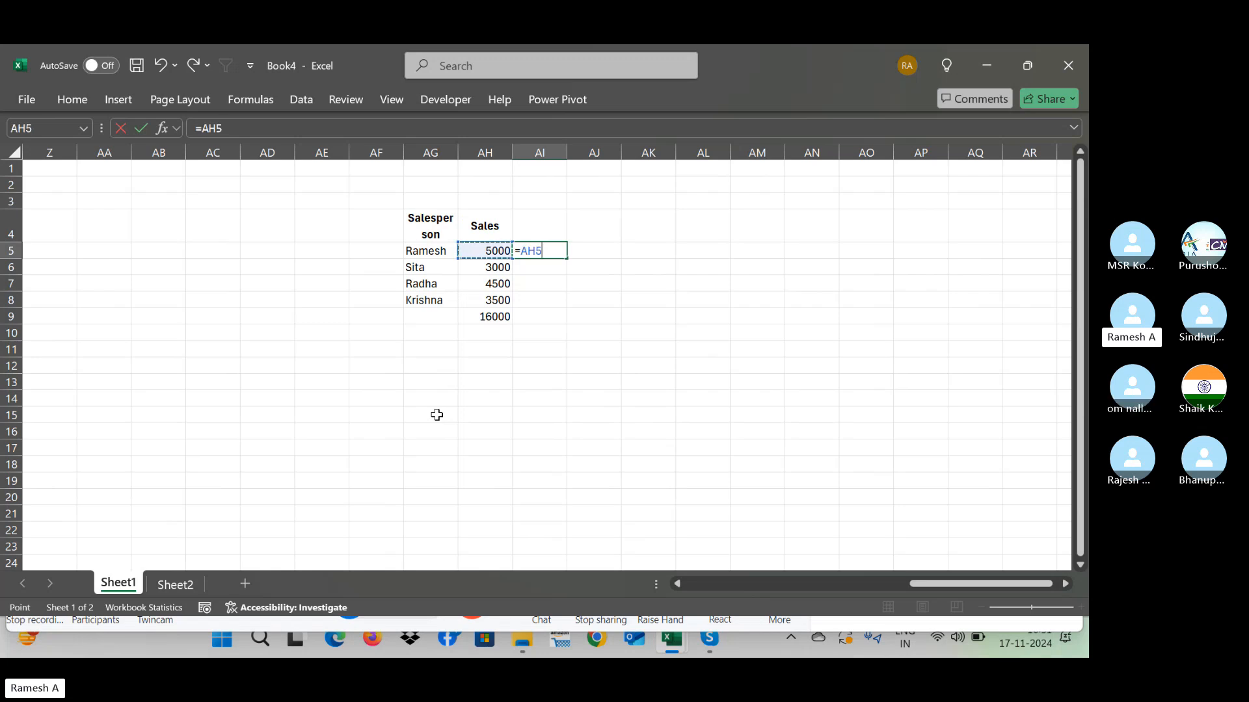
{"action": "type", "text": "/"}
{"action": "left_click", "coordinate": [495, 317]}
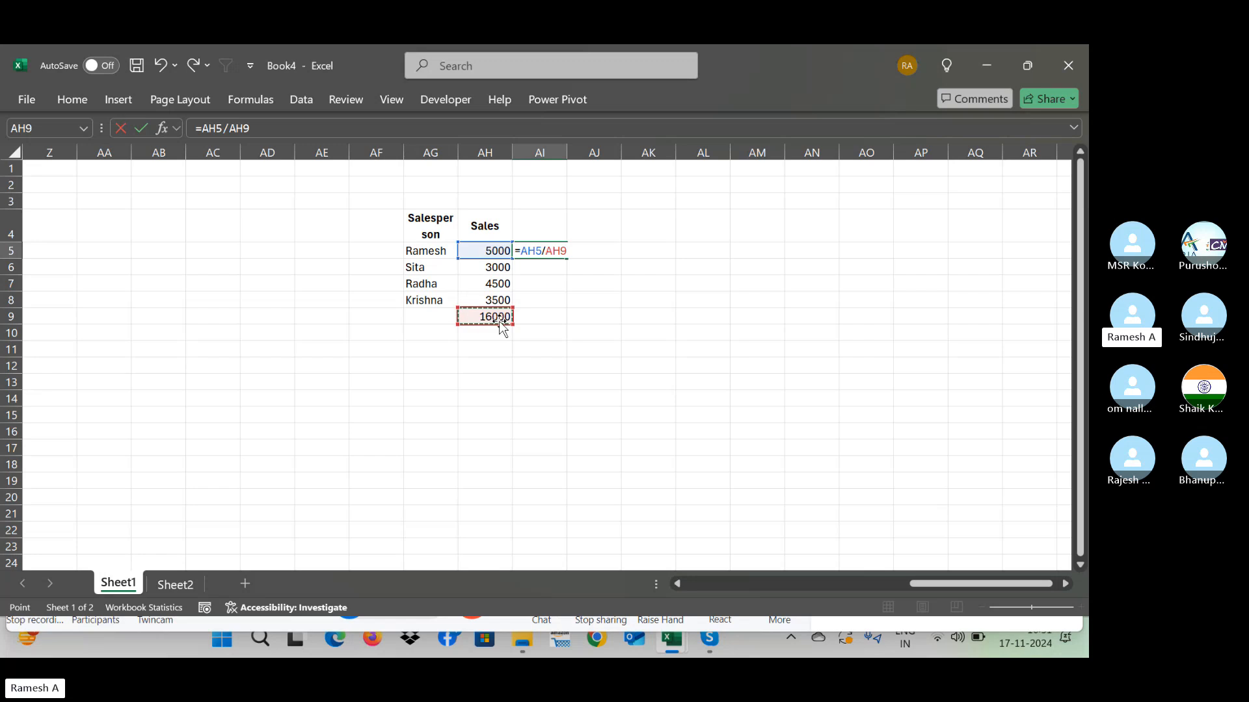
{"action": "key", "text": "Return"}
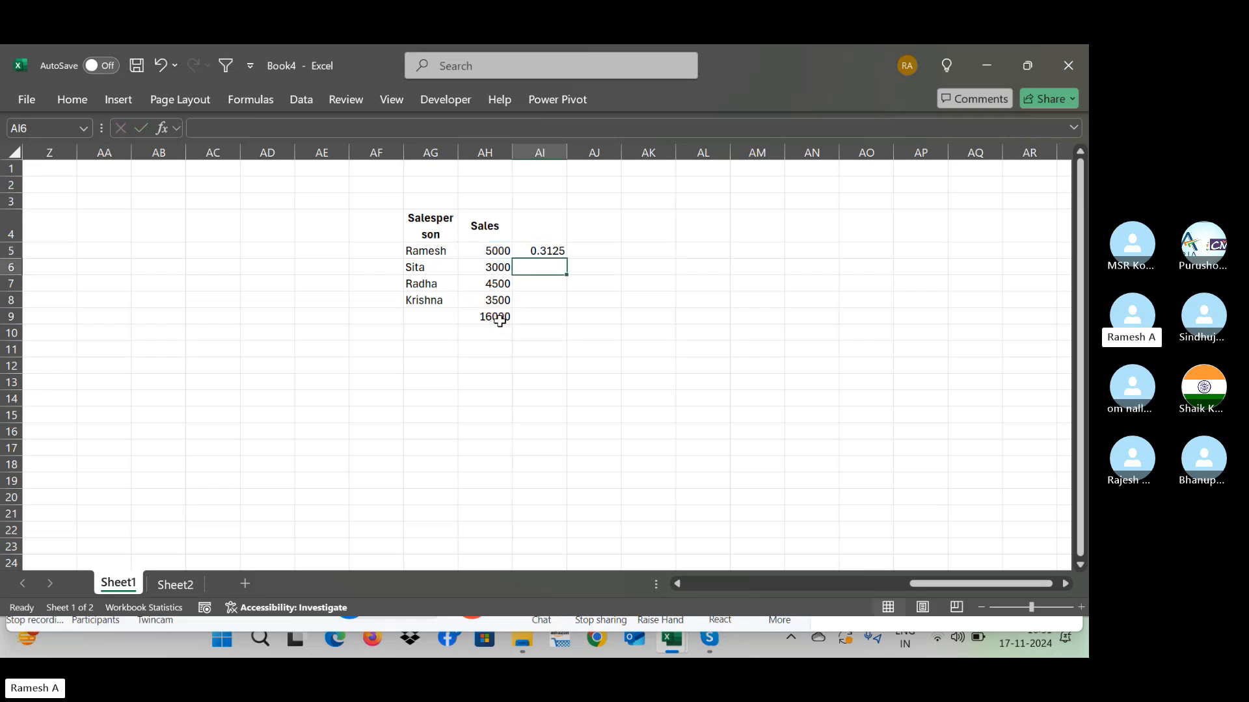
Step: Format the sales share in AI5 as a percentage
{"action": "key", "text": "Up"}
{"action": "left_click", "coordinate": [73, 99]}
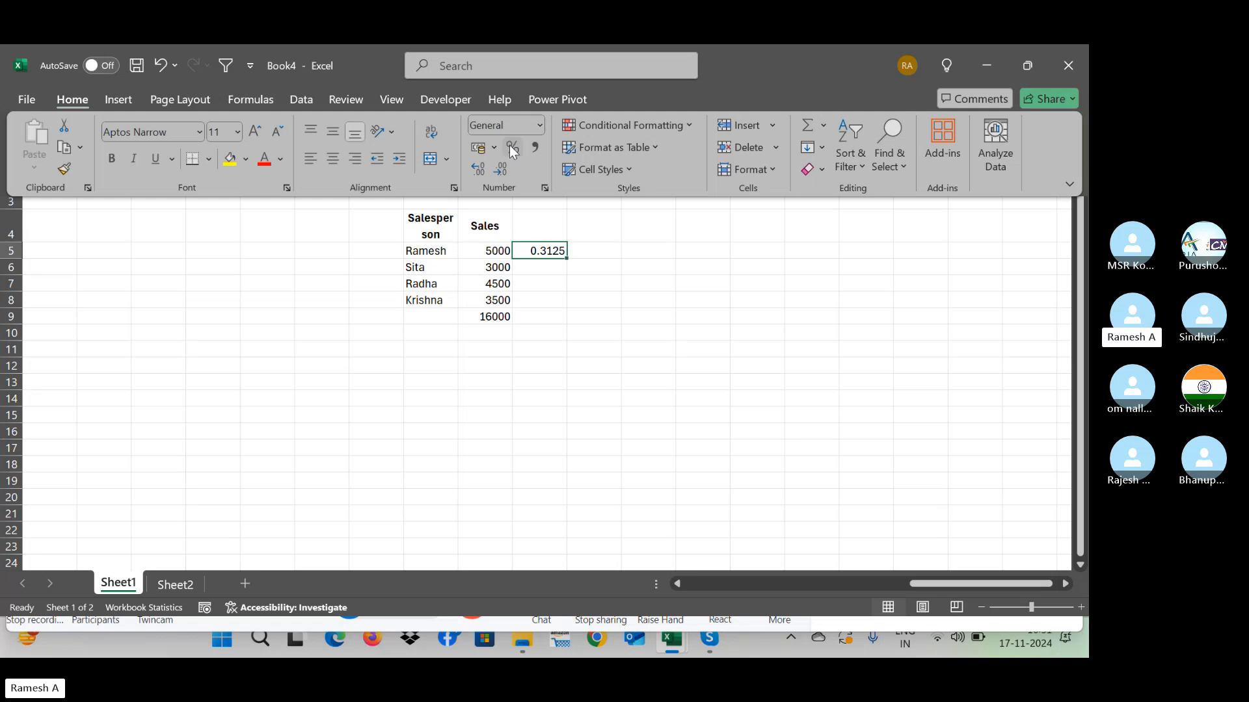
{"action": "left_click", "coordinate": [512, 147]}
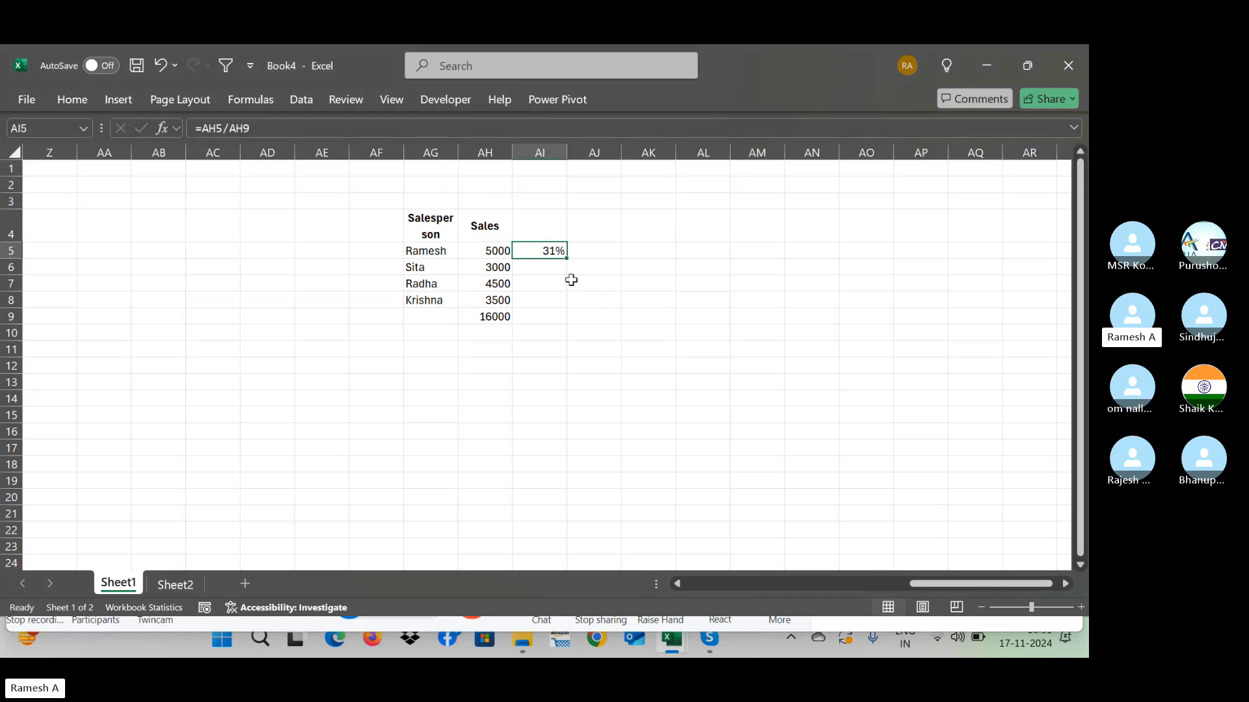
Step: Try entering =AH6/AH9 manually in AI6, and discard the formula
{"action": "left_click", "coordinate": [550, 272]}
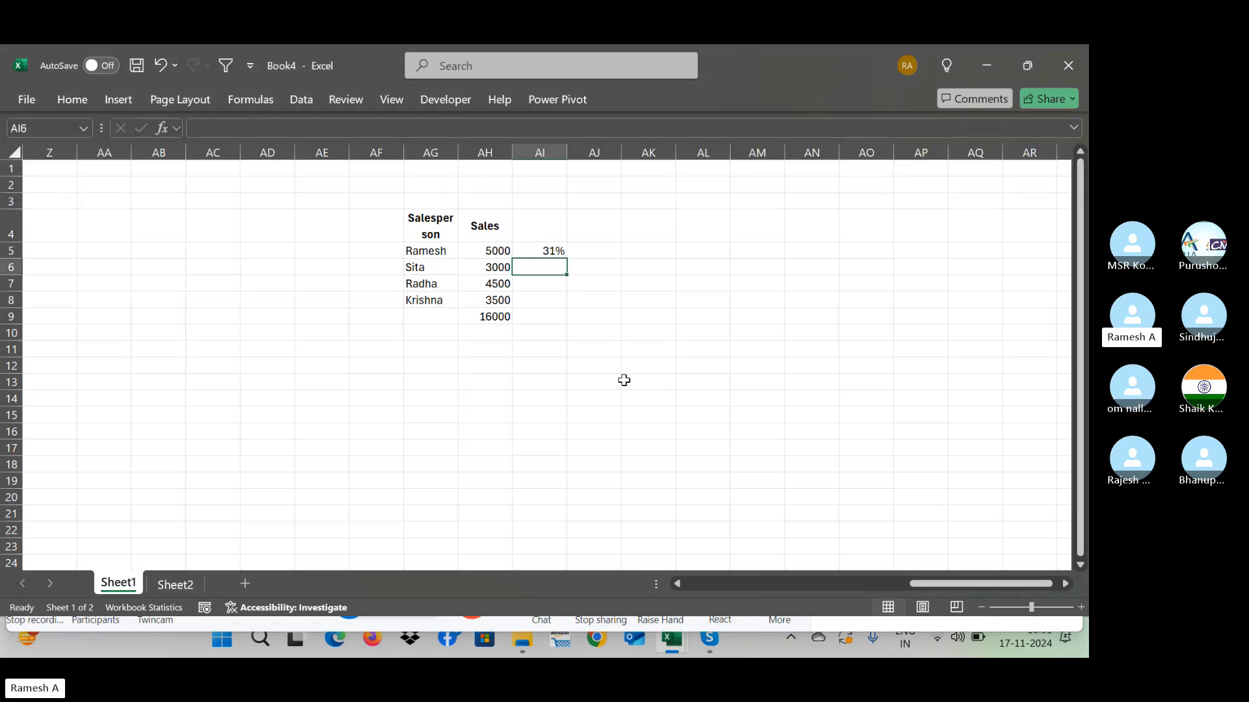
{"action": "key", "text": "Left"}
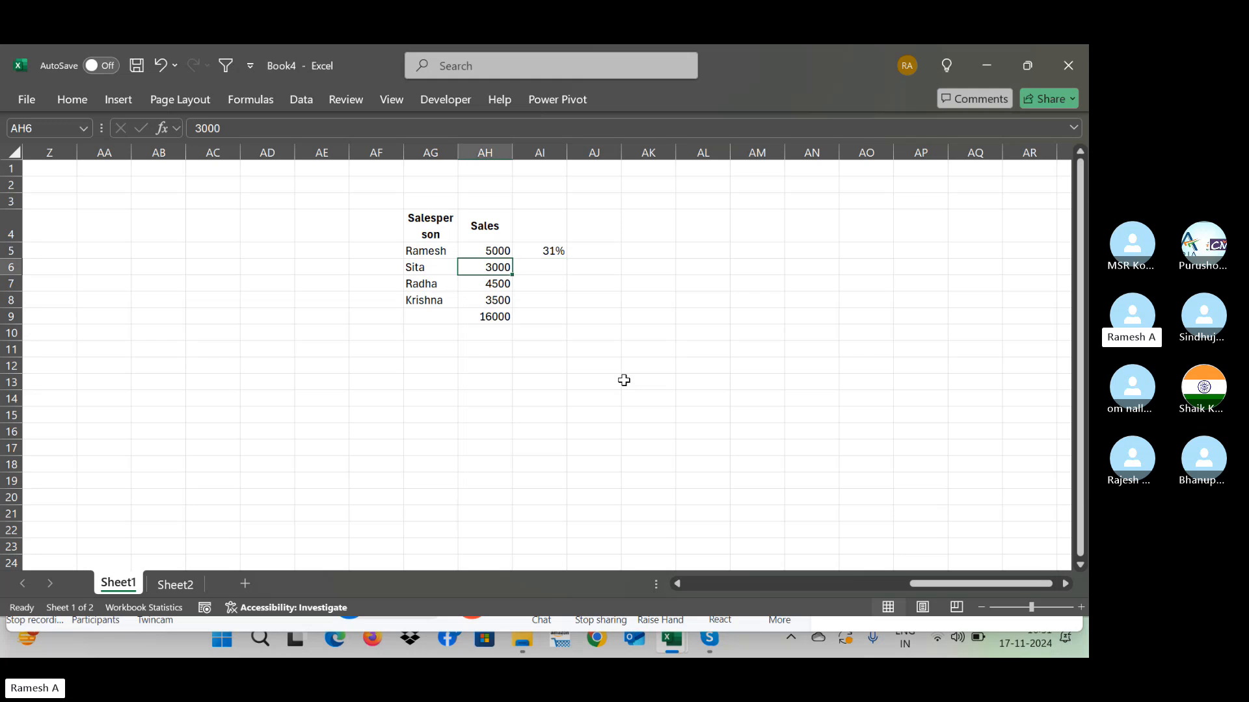
{"action": "key", "text": "Right"}
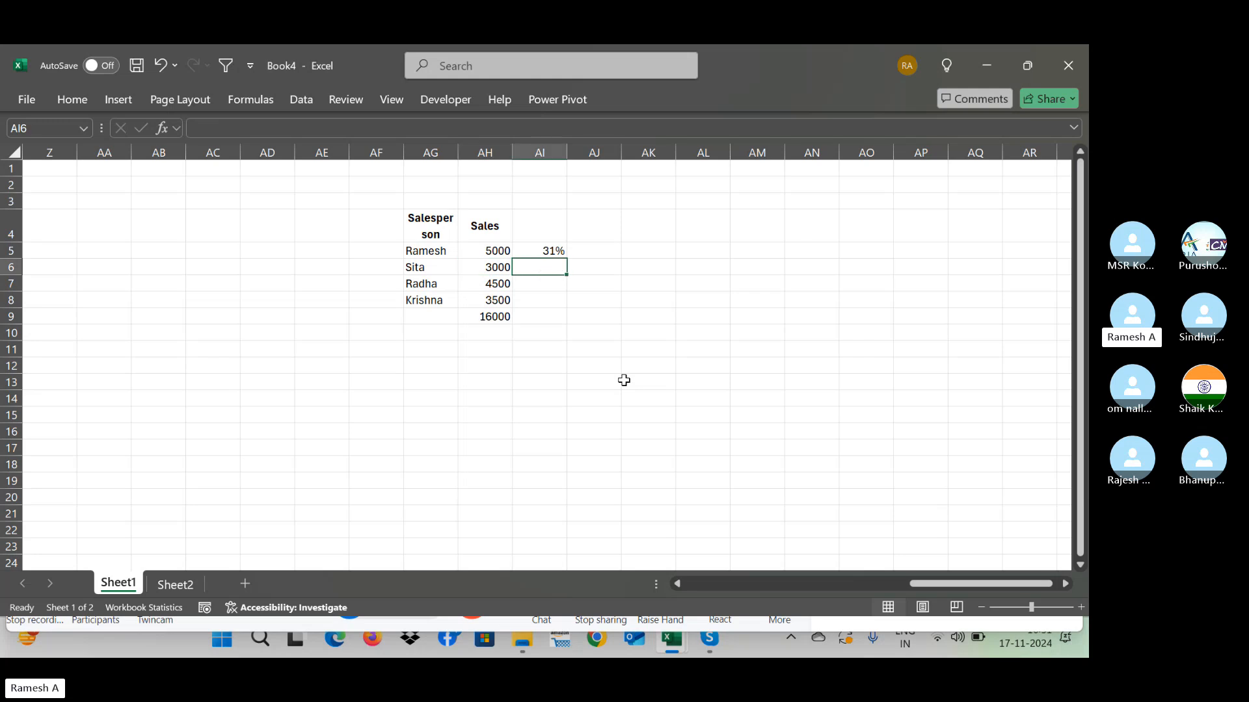
{"action": "type", "text": "="}
{"action": "key", "text": "Left"}
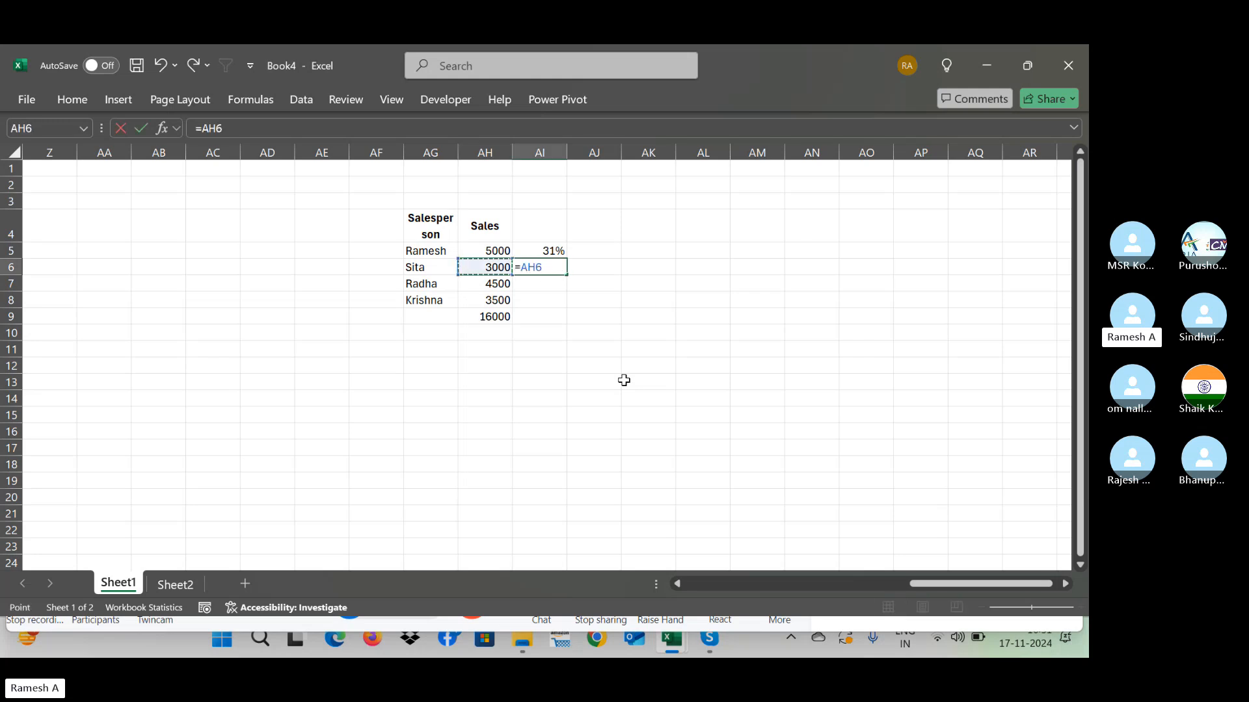
{"action": "type", "text": "/"}
{"action": "left_click", "coordinate": [498, 317]}
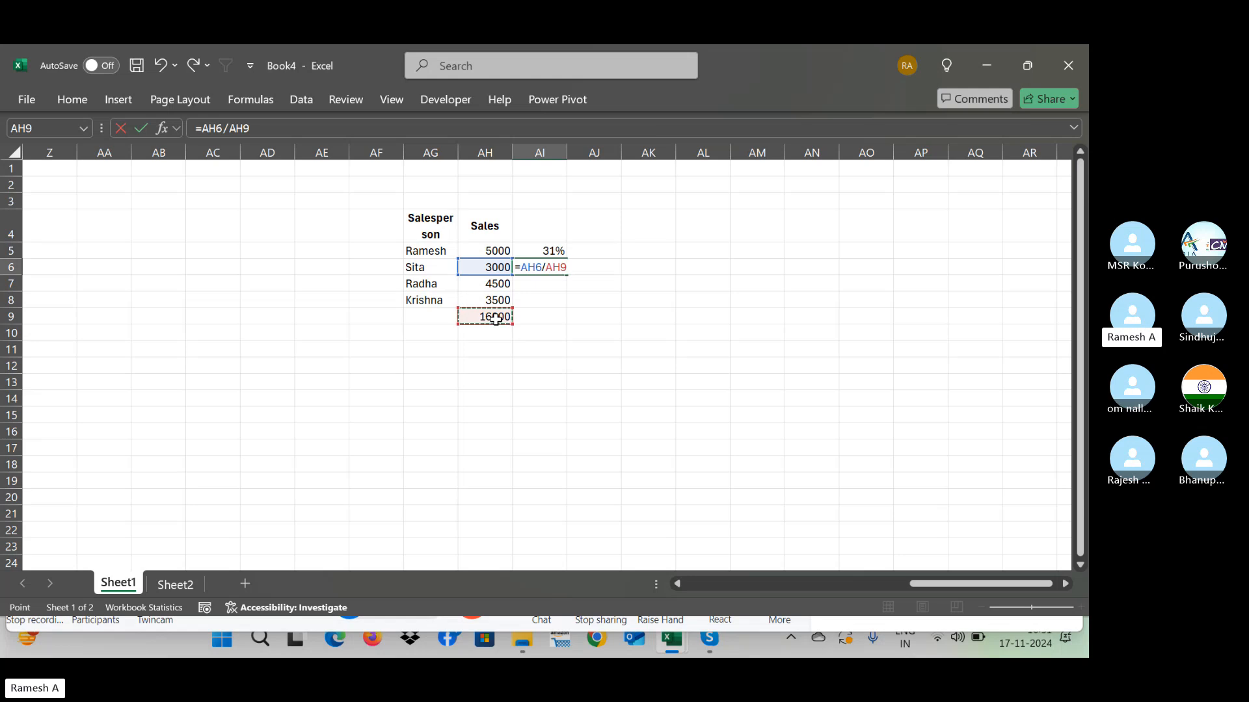
{"action": "key", "text": "Escape"}
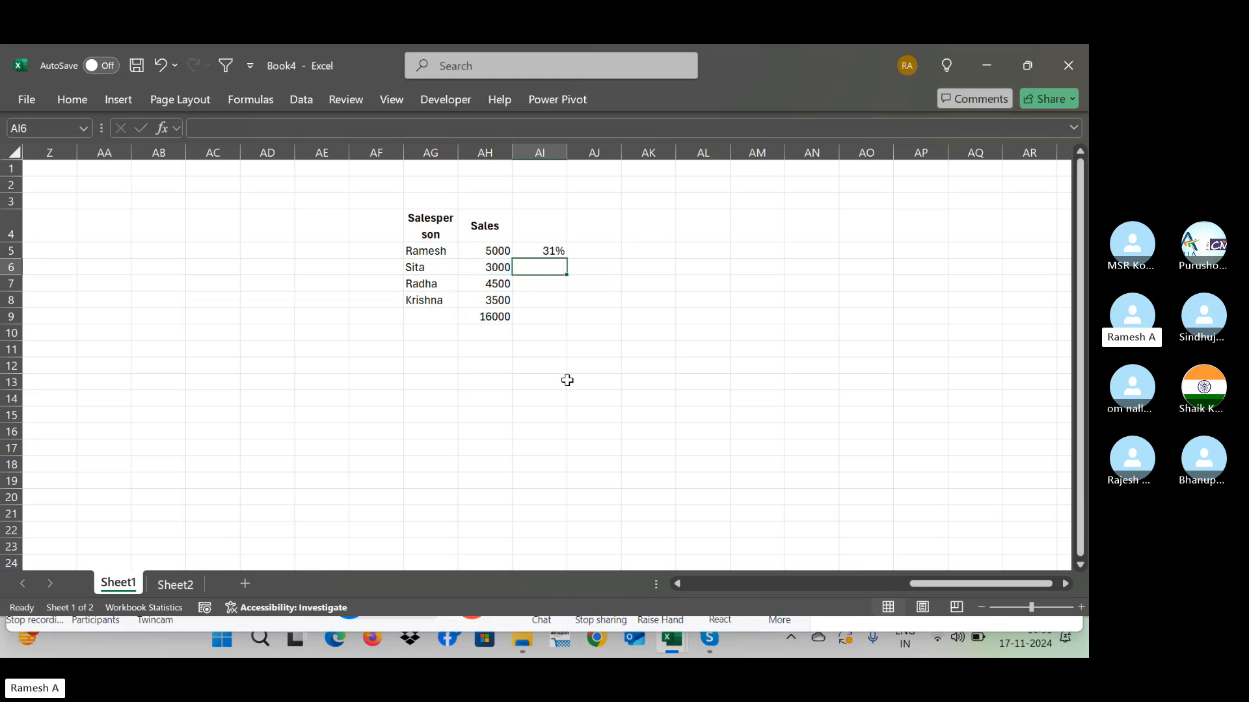
Step: Examine the share formula in AI5, the total in AH9 and the cells AI6 and AH6 in the second row
{"action": "key", "text": "Up"}
{"action": "key", "text": "shift+Down"}
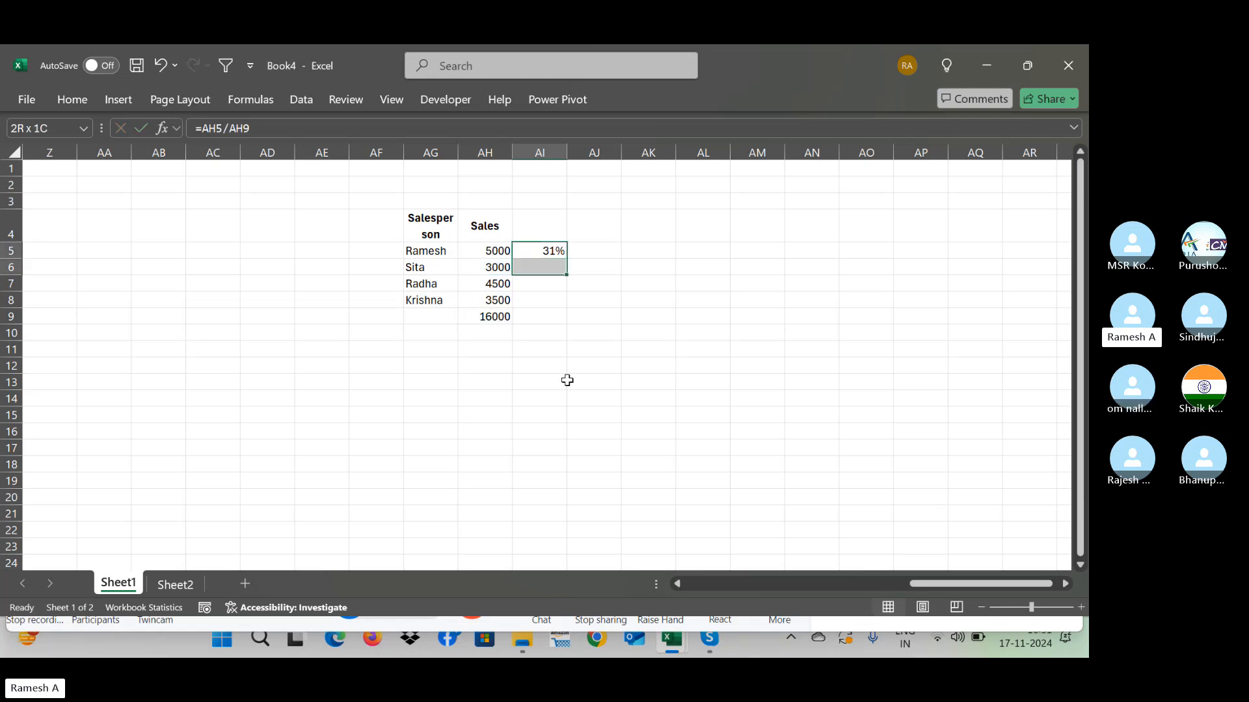
{"action": "key", "text": "Down"}
{"action": "key", "text": "Up"}
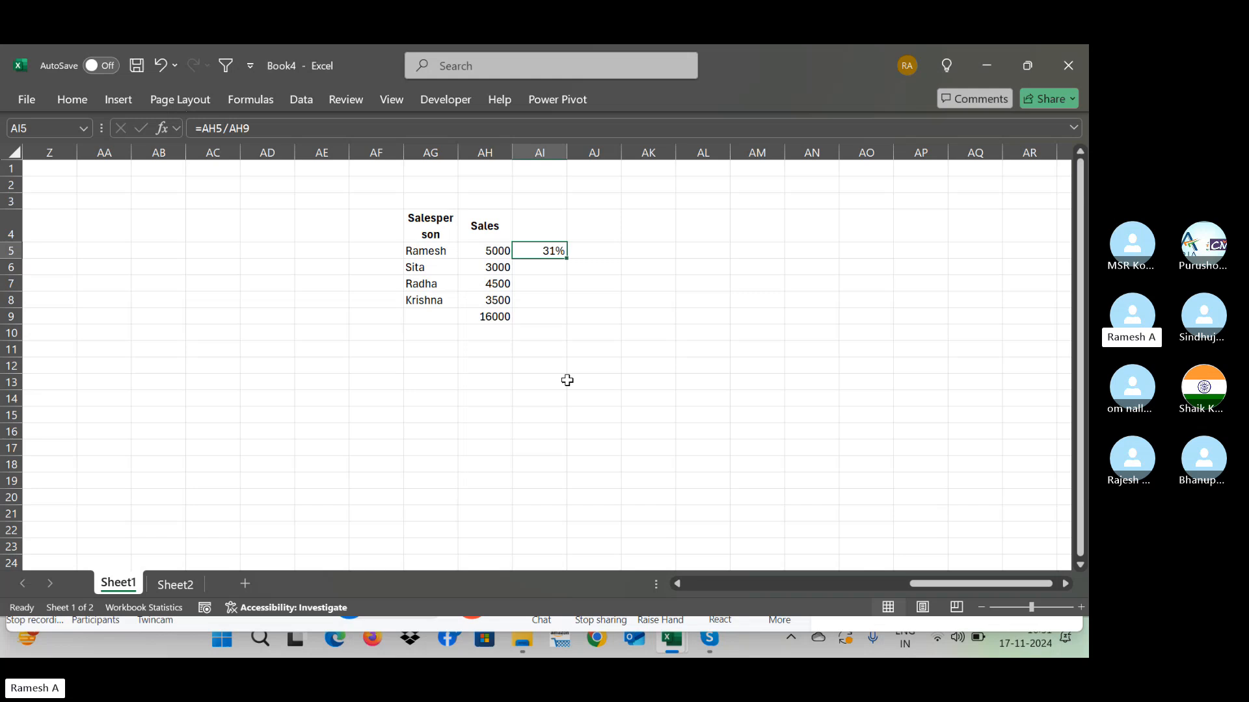
{"action": "left_click", "coordinate": [506, 320]}
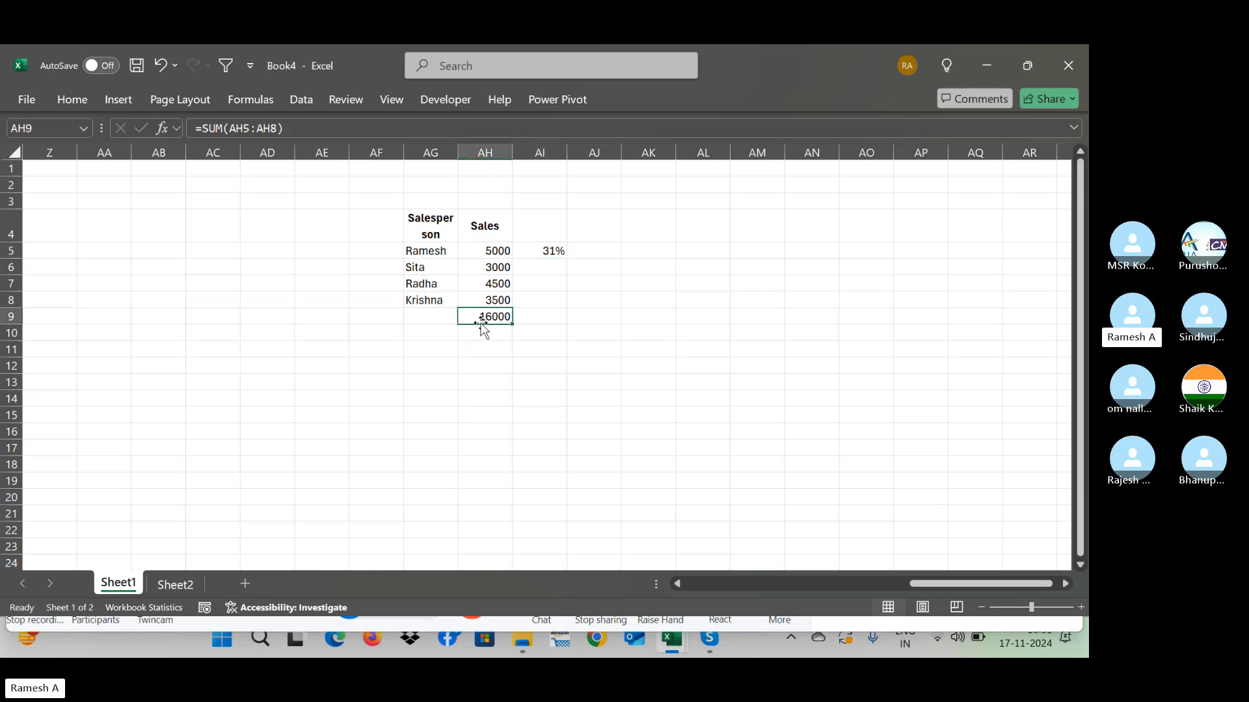
{"action": "left_click", "coordinate": [557, 266]}
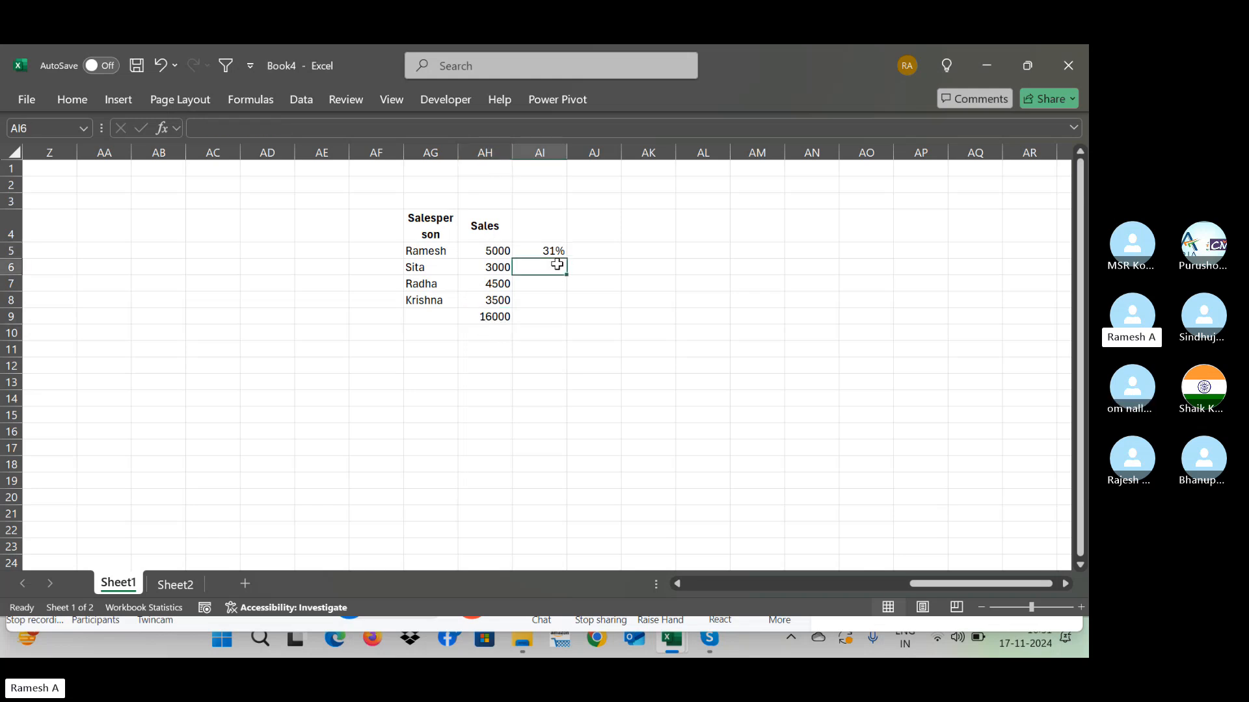
{"action": "left_click", "coordinate": [491, 271]}
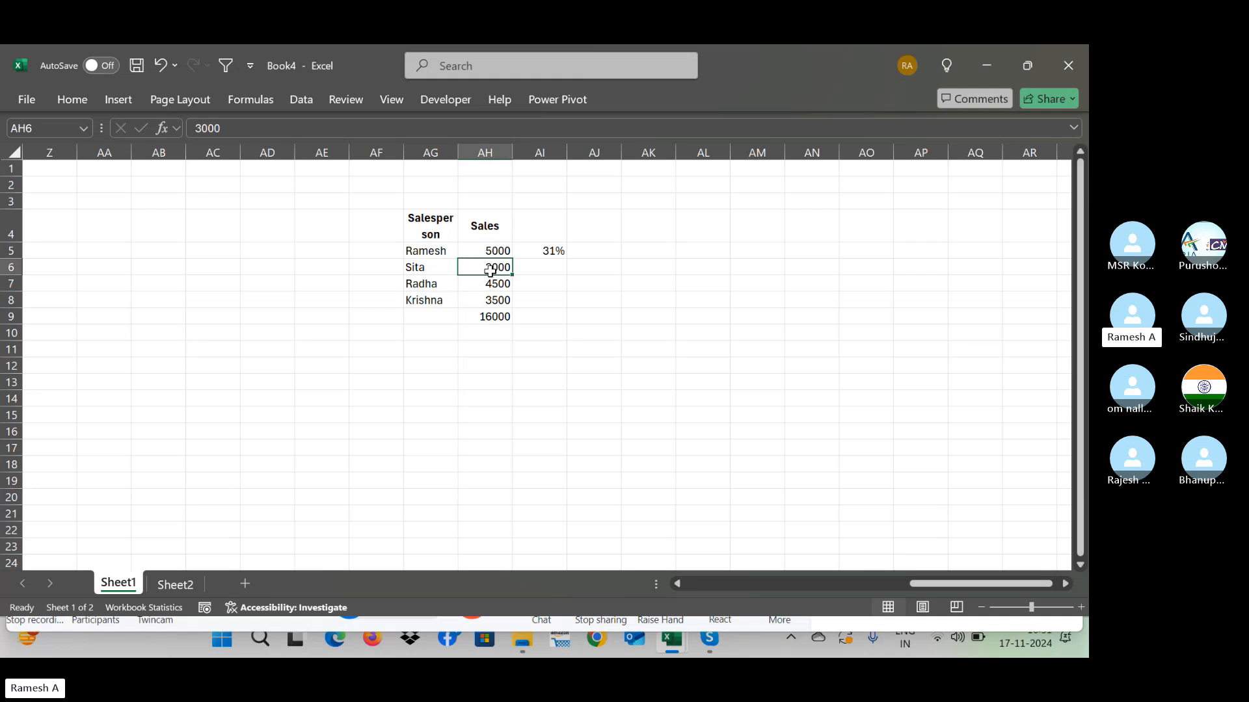
{"action": "left_click", "coordinate": [496, 319]}
Step: Try filling the relative share formula from AI5 down to AI6
{"action": "left_click", "coordinate": [547, 251]}
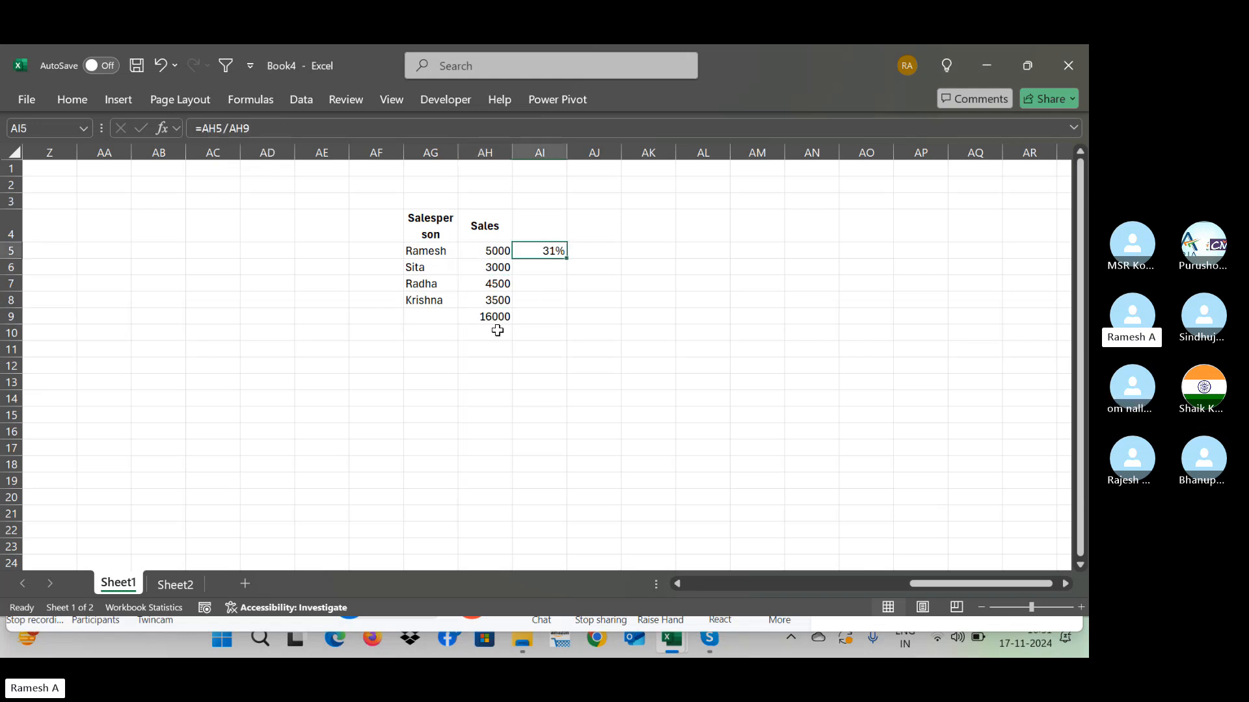
{"action": "key", "text": "shift+Down"}
{"action": "key", "text": "ctrl+d"}
{"action": "key", "text": "Down"}
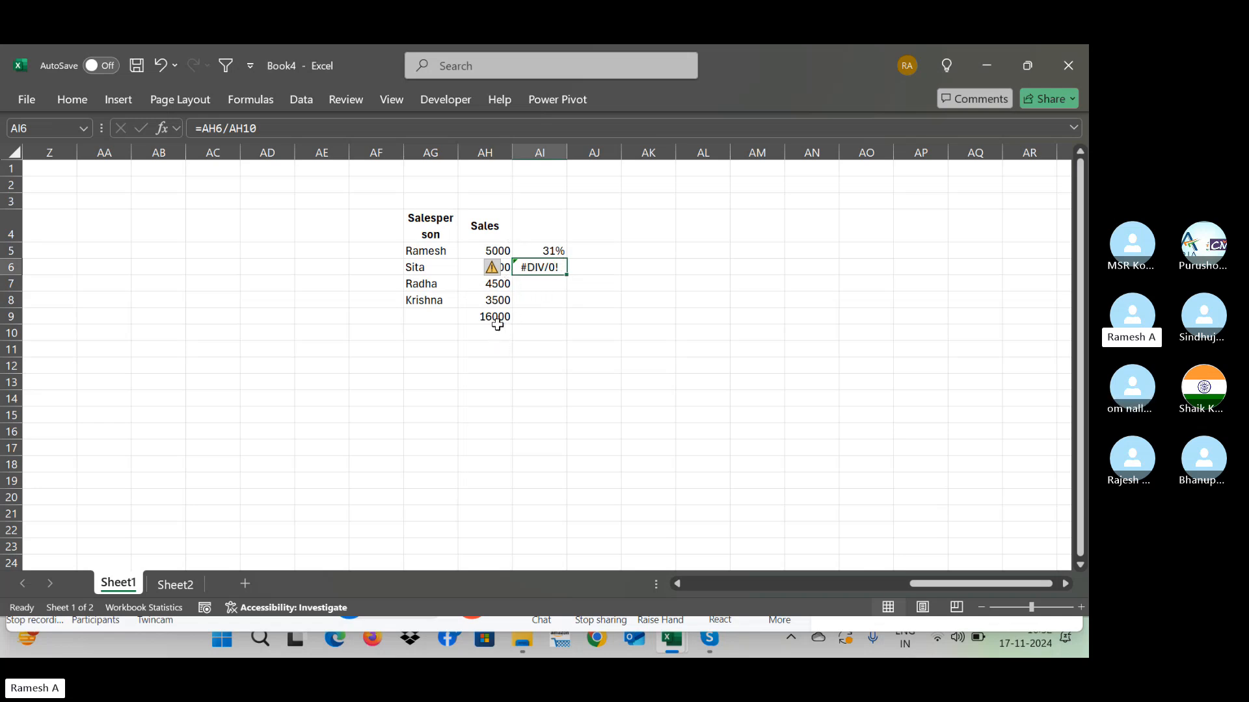
Step: Correct the divisor reference in AI6 so that the formula reads =AH6/AH9
{"action": "key", "text": "F2"}
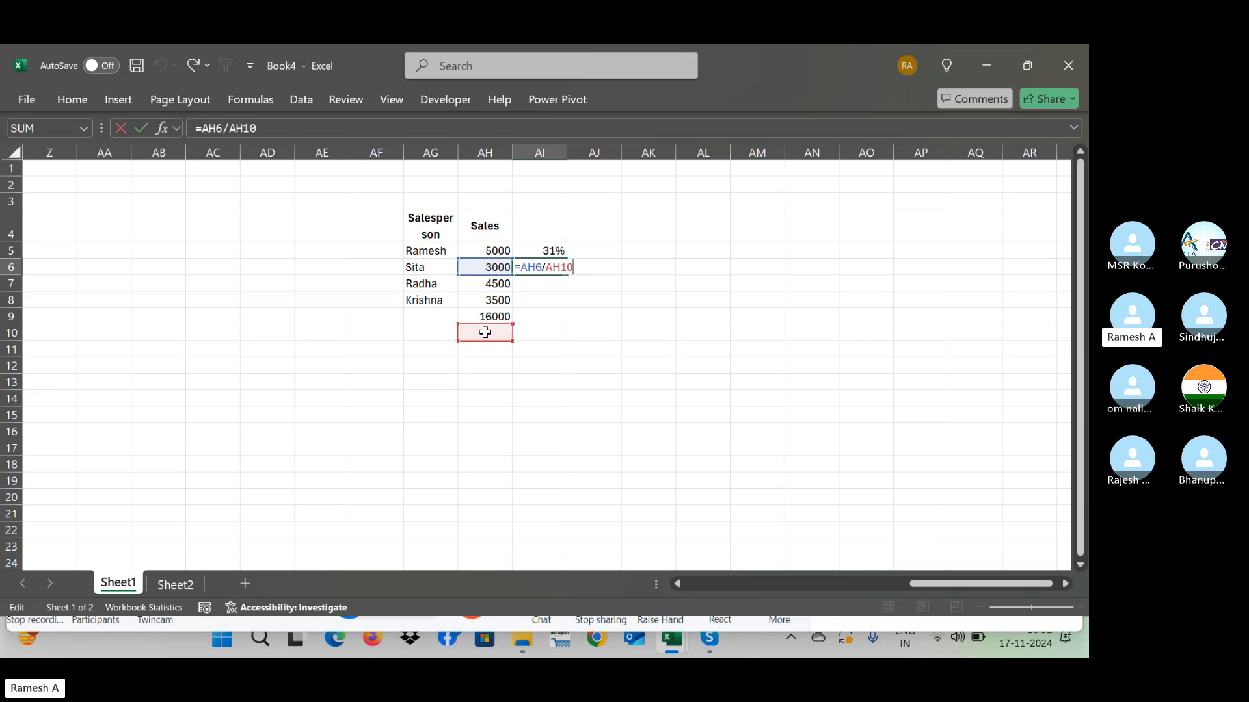
{"action": "left_click_drag", "start_coordinate": [488, 326], "coordinate": [488, 310]}
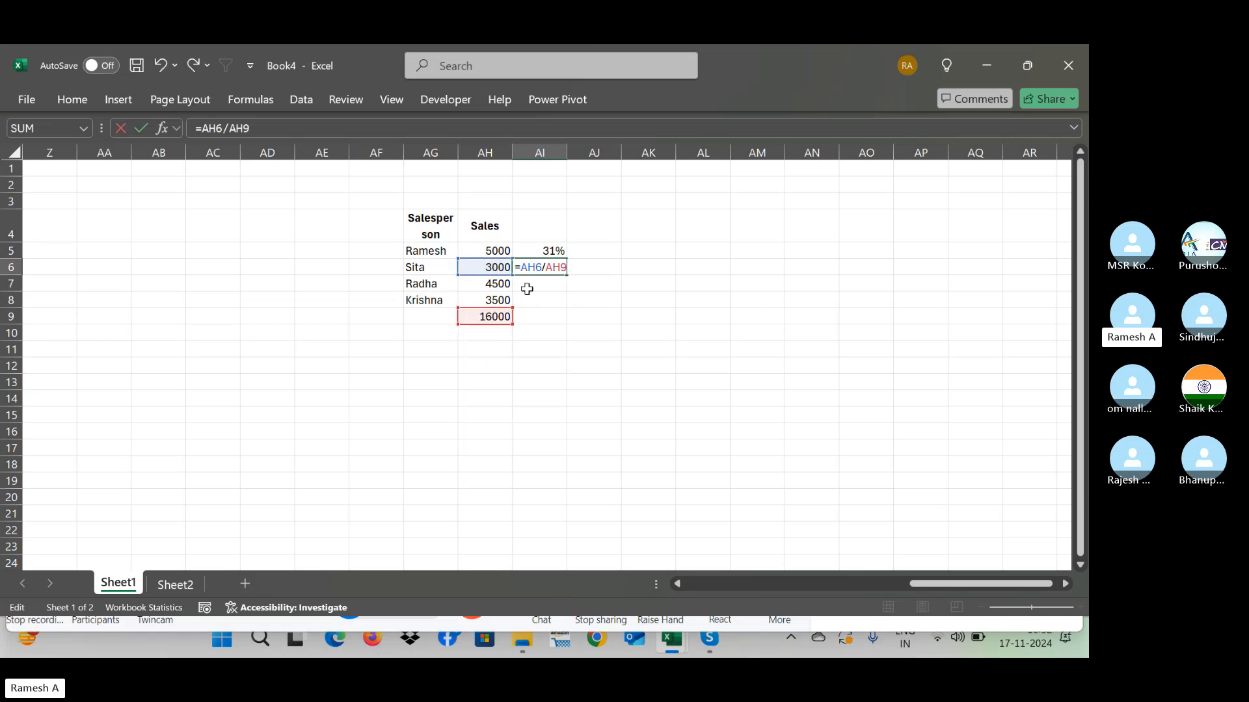
{"action": "key", "text": "Return"}
{"action": "key", "text": "Up"}
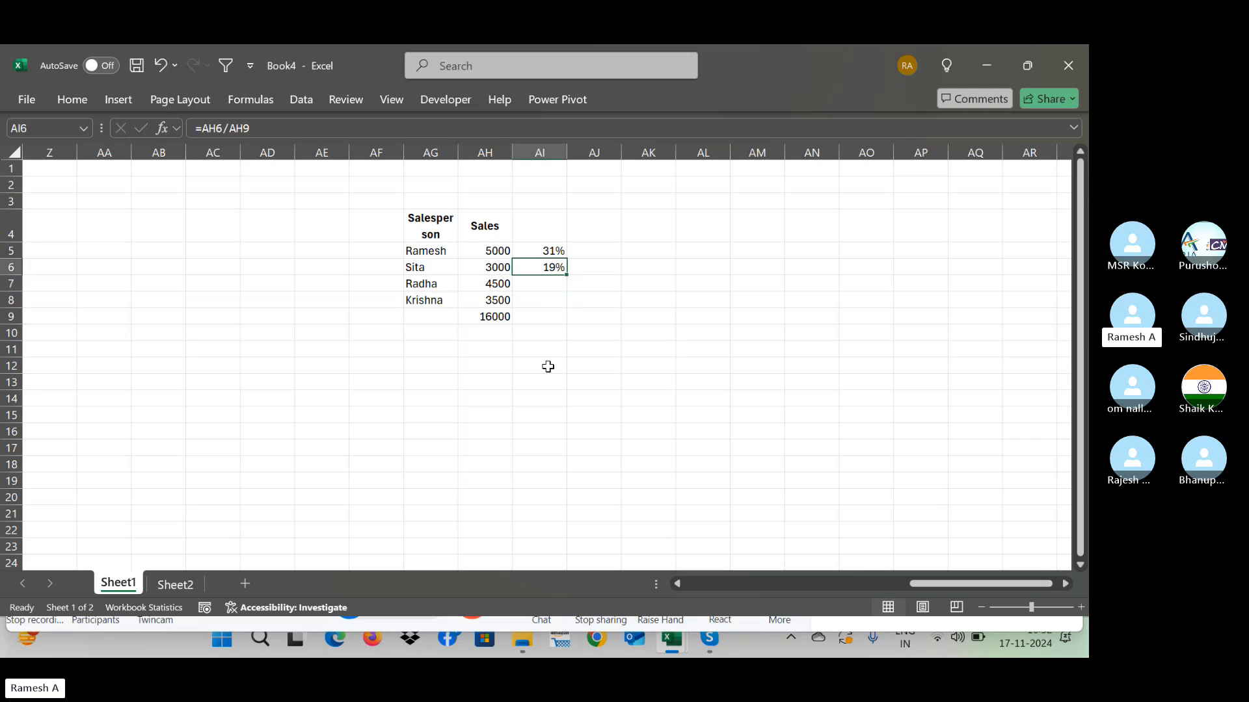
Step: Try filling the formula from AI6 down through AI8, and inspect the cell references in AI7 and the total in AH9
{"action": "key", "text": "shift+Down"}
{"action": "key", "text": "shift+Down"}
{"action": "key", "text": "ctrl+d"}
{"action": "key", "text": "Down"}
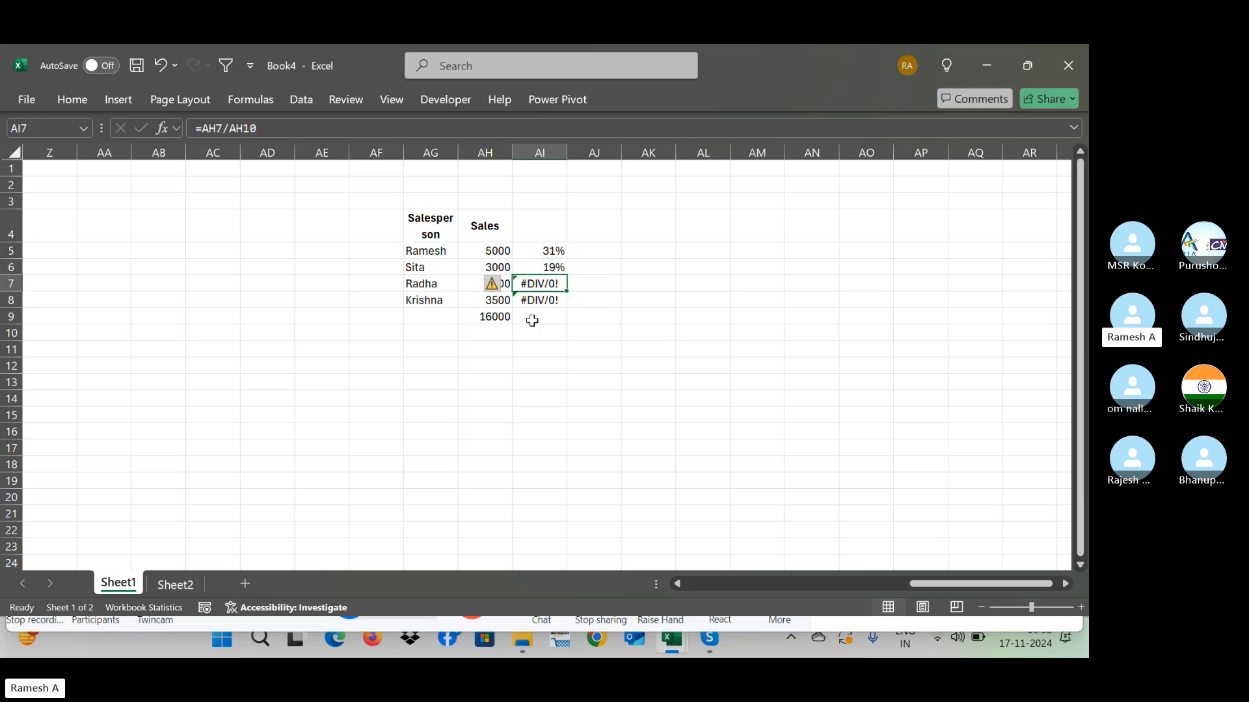
{"action": "key", "text": "F2"}
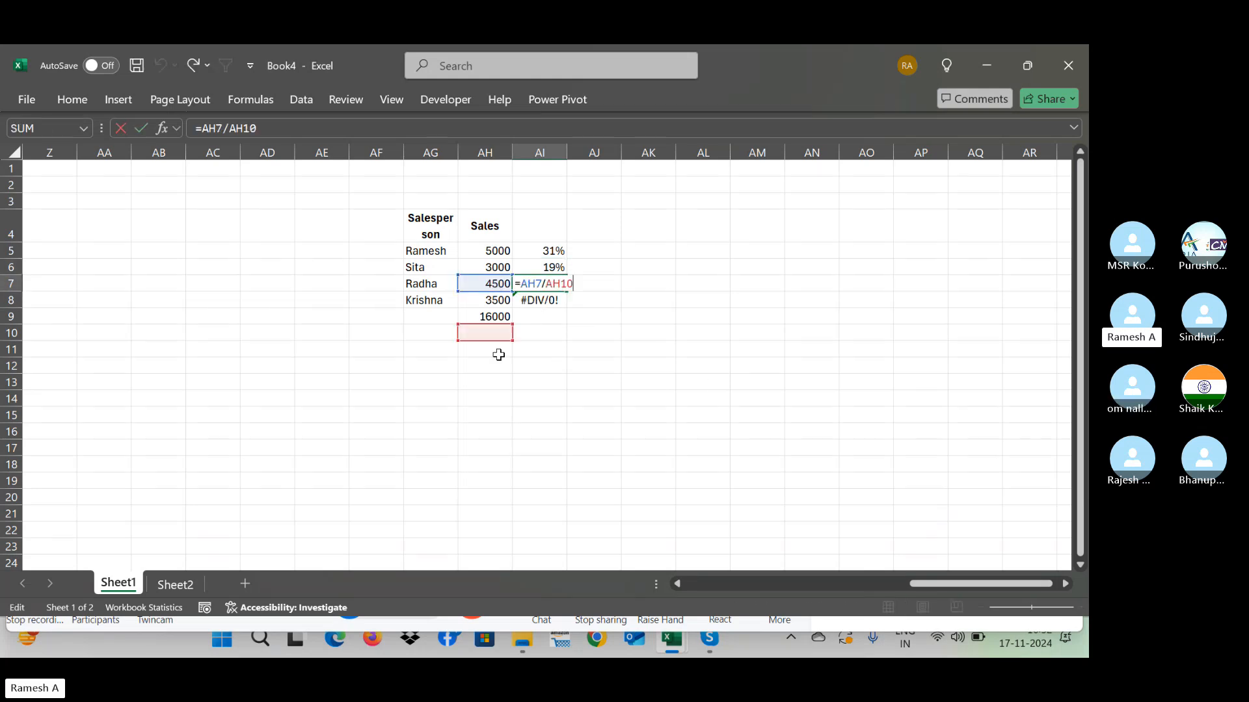
{"action": "left_click", "coordinate": [499, 316]}
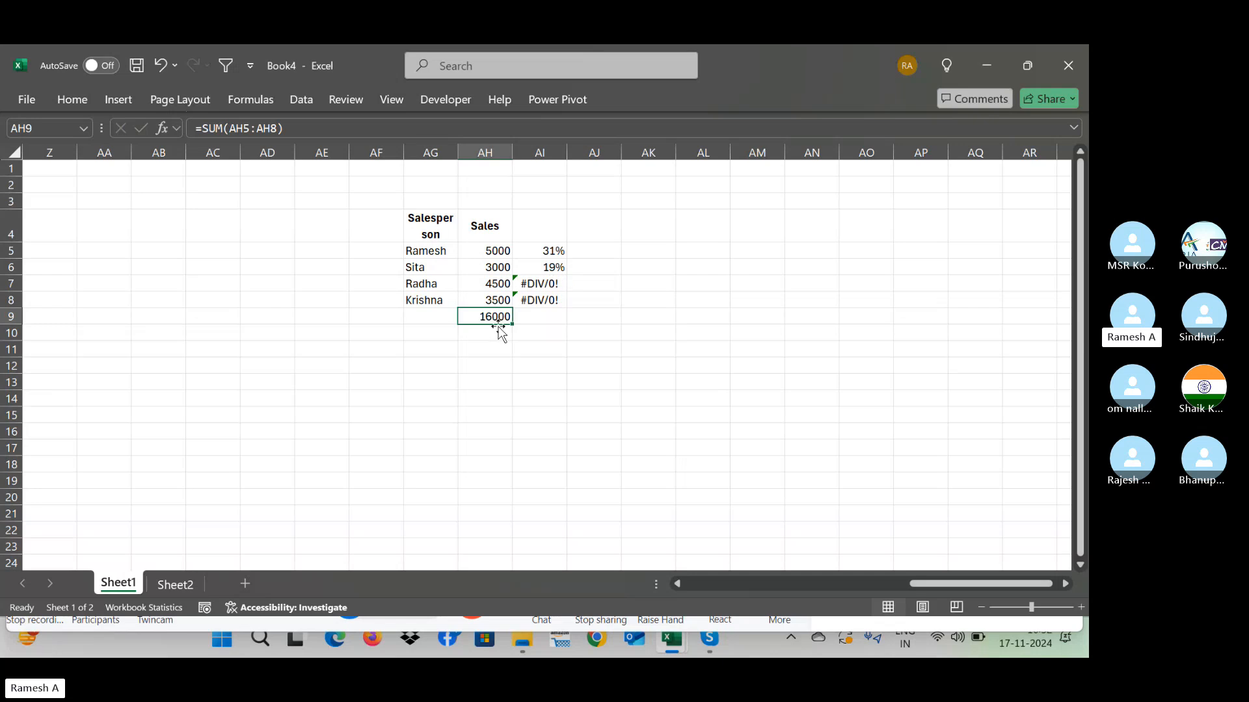
Step: Clear the copied share formulas in AI6:AI8
{"action": "left_click", "coordinate": [551, 270]}
{"action": "key", "text": "shift+Down"}
{"action": "key", "text": "shift+Down"}
{"action": "key", "text": "Delete"}
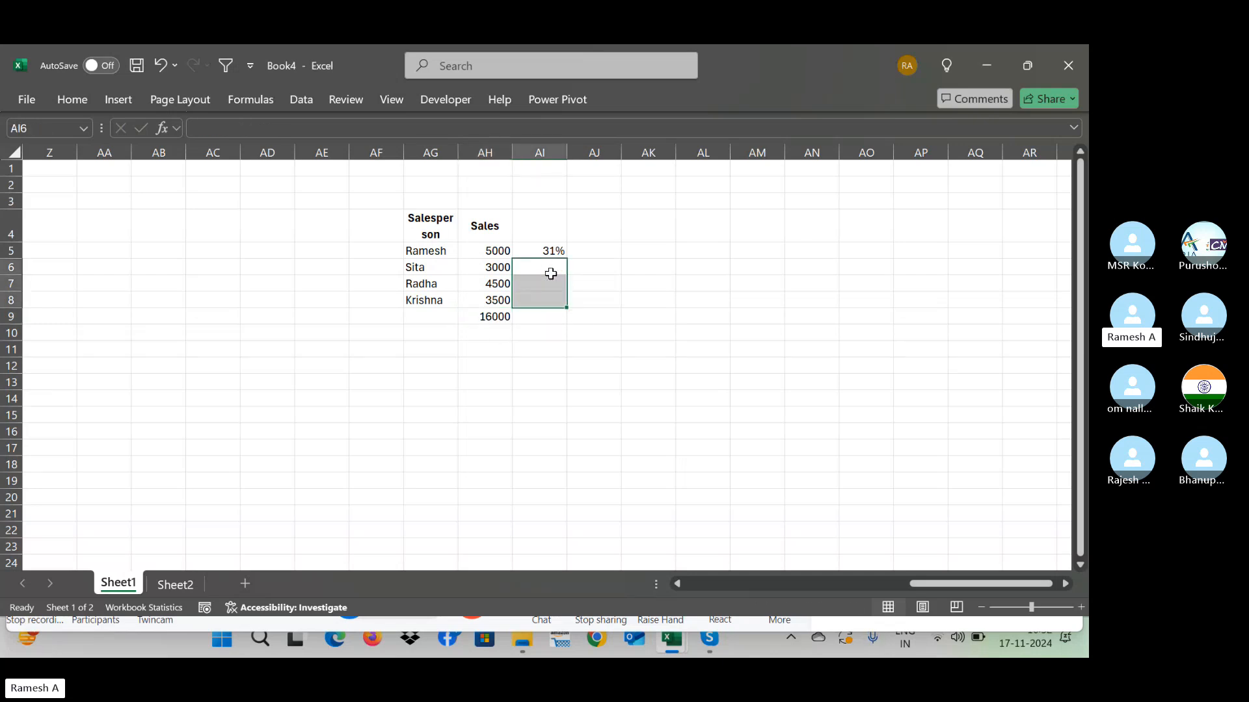
Step: Make the divisor in the AI5 share formula an absolute reference, so that it reads =AH5/$AH$9
{"action": "key", "text": "Up"}
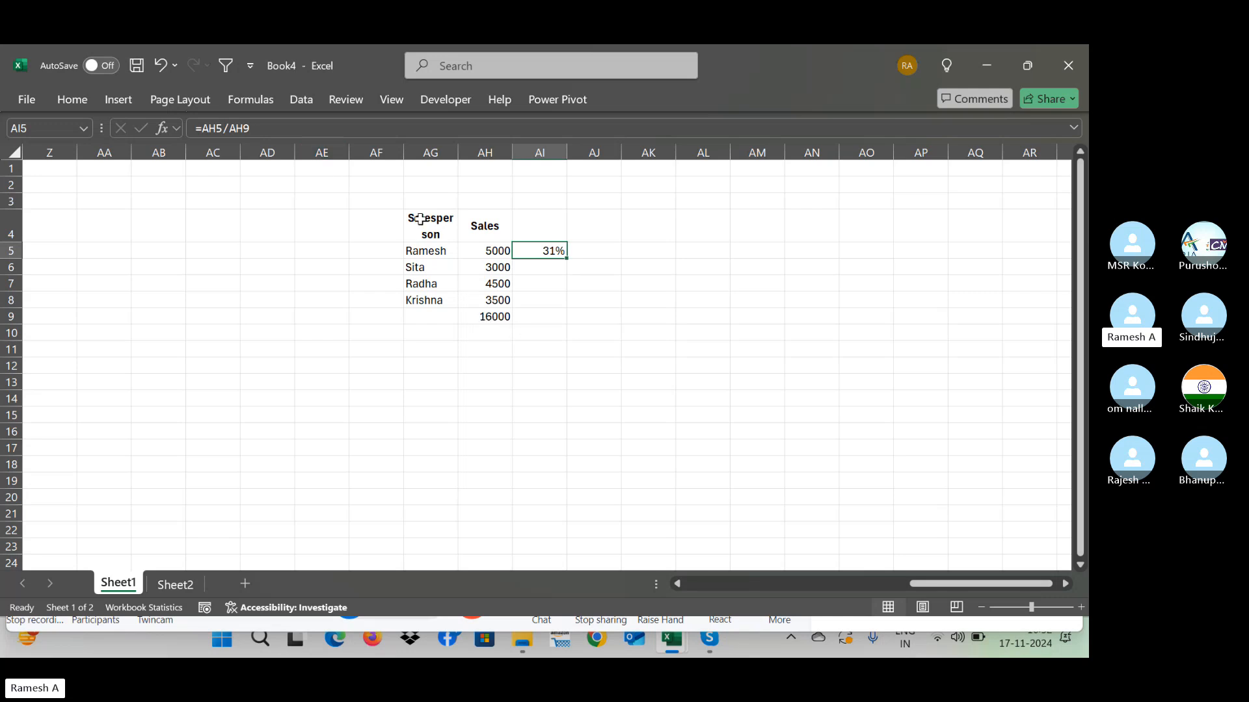
{"action": "left_click", "coordinate": [256, 130]}
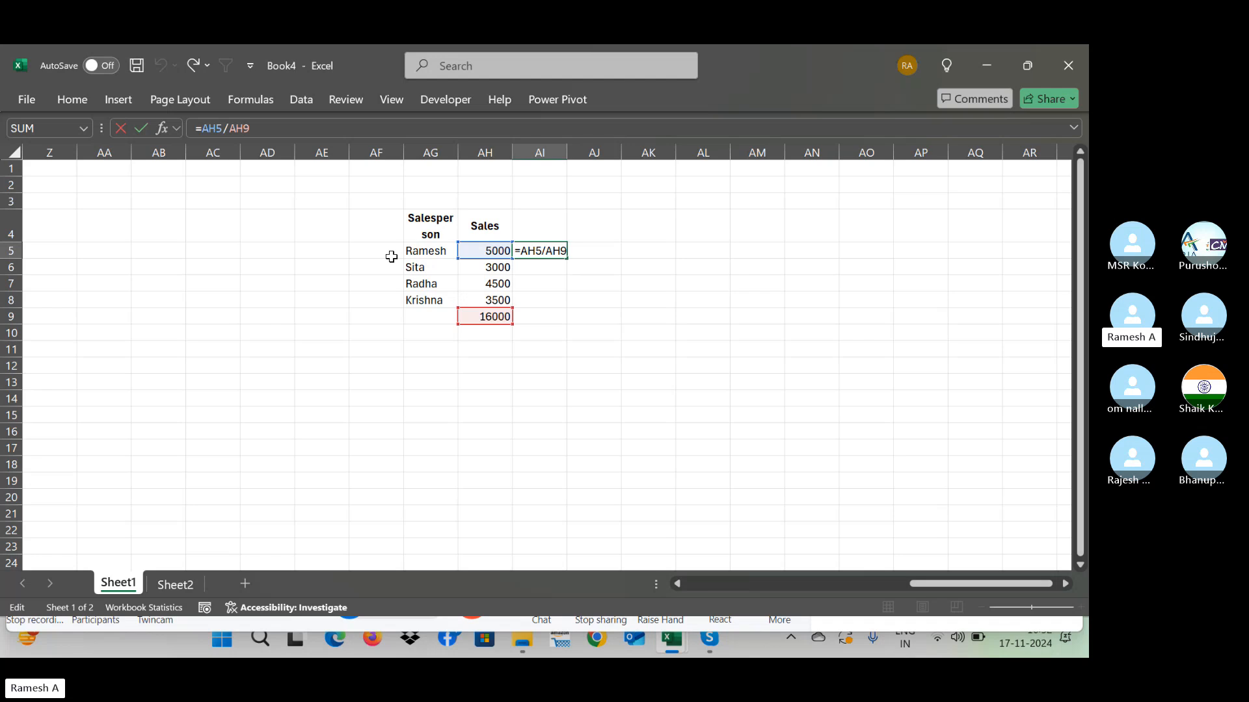
{"action": "key", "text": "F4"}
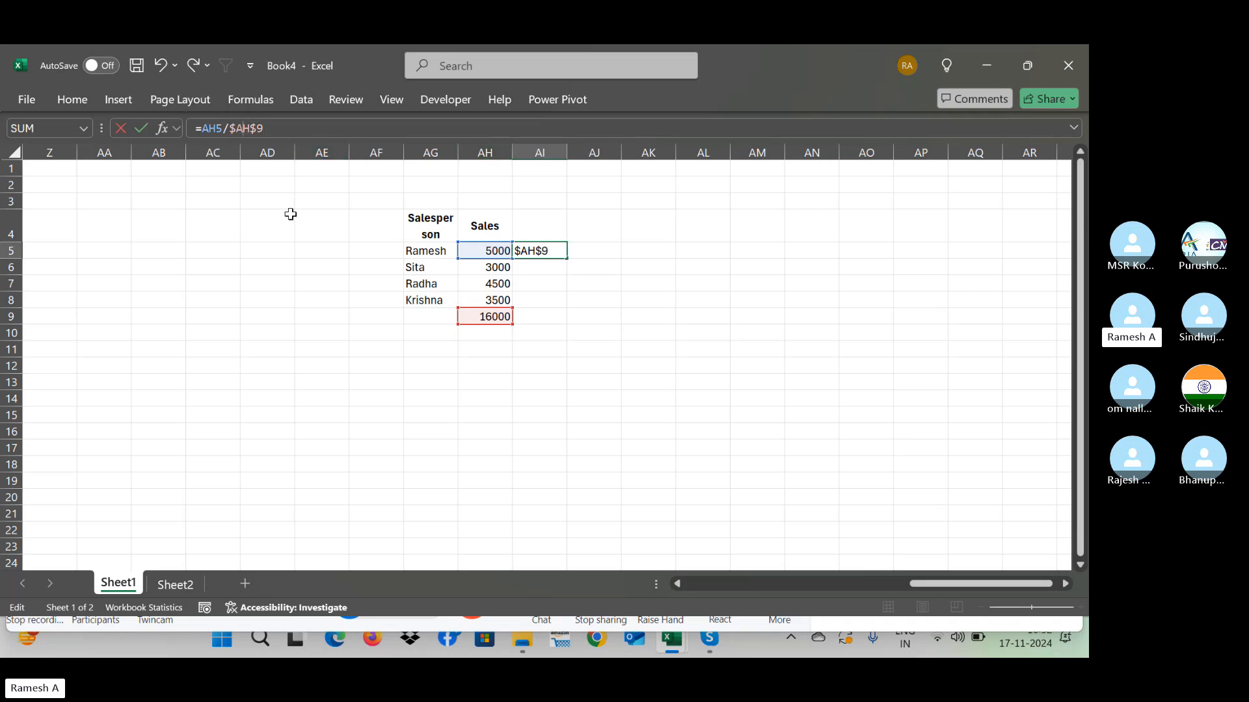
{"action": "key", "text": "BackSpace"}
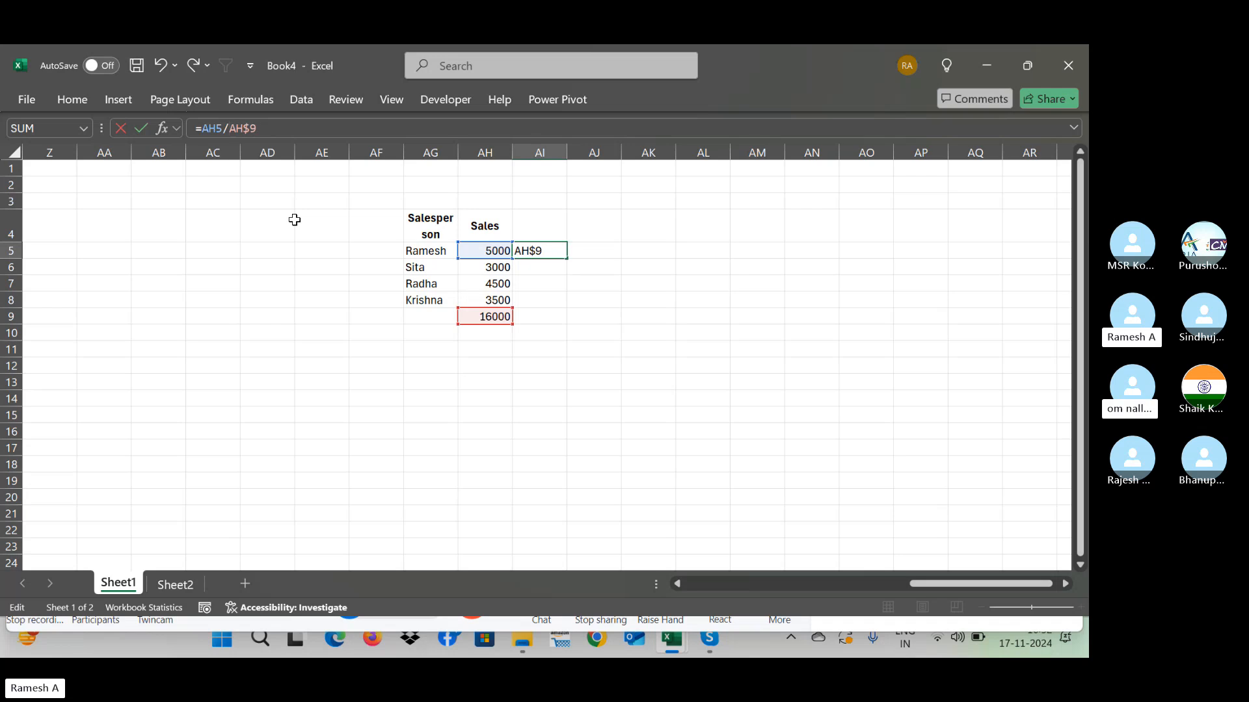
{"action": "type", "text": "$"}
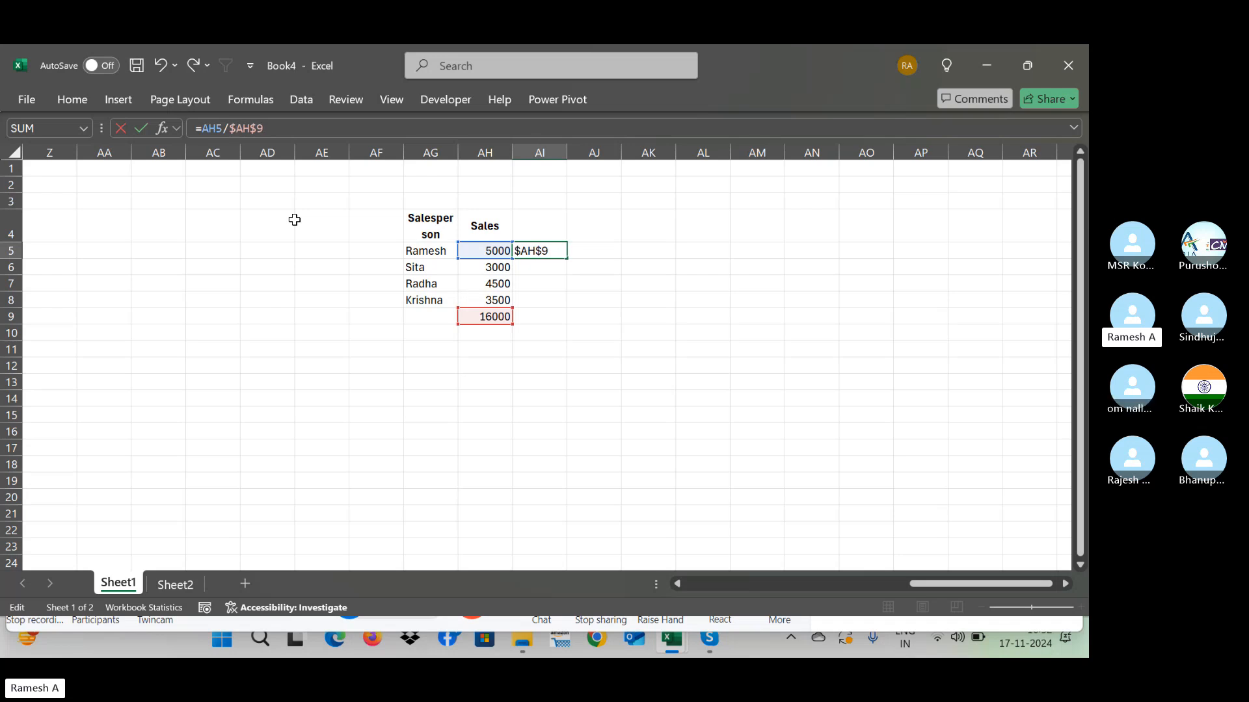
{"action": "key", "text": "Return"}
Step: Fill the absolute-reference share formula from AI5 down through AI8
{"action": "key", "text": "Up"}
{"action": "key", "text": "shift+Down"}
{"action": "key", "text": "shift+Down"}
{"action": "key", "text": "shift+Down"}
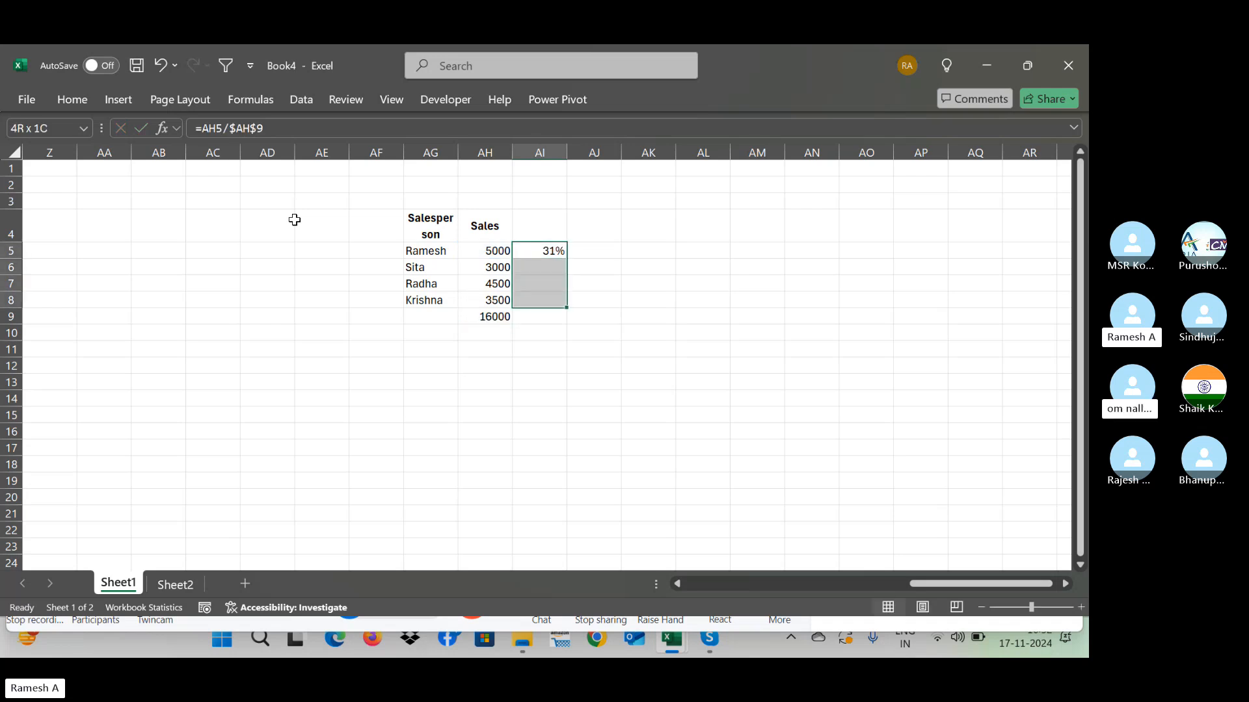
{"action": "key", "text": "ctrl+d"}
Step: Examine the share formulas in AI5:AI8 against the individual sales in column AH and the total in AH9
{"action": "key", "text": "shift+Up"}
{"action": "key", "text": "shift+Up"}
{"action": "key", "text": "shift+Up"}
{"action": "key", "text": "Down"}
{"action": "key", "text": "Down"}
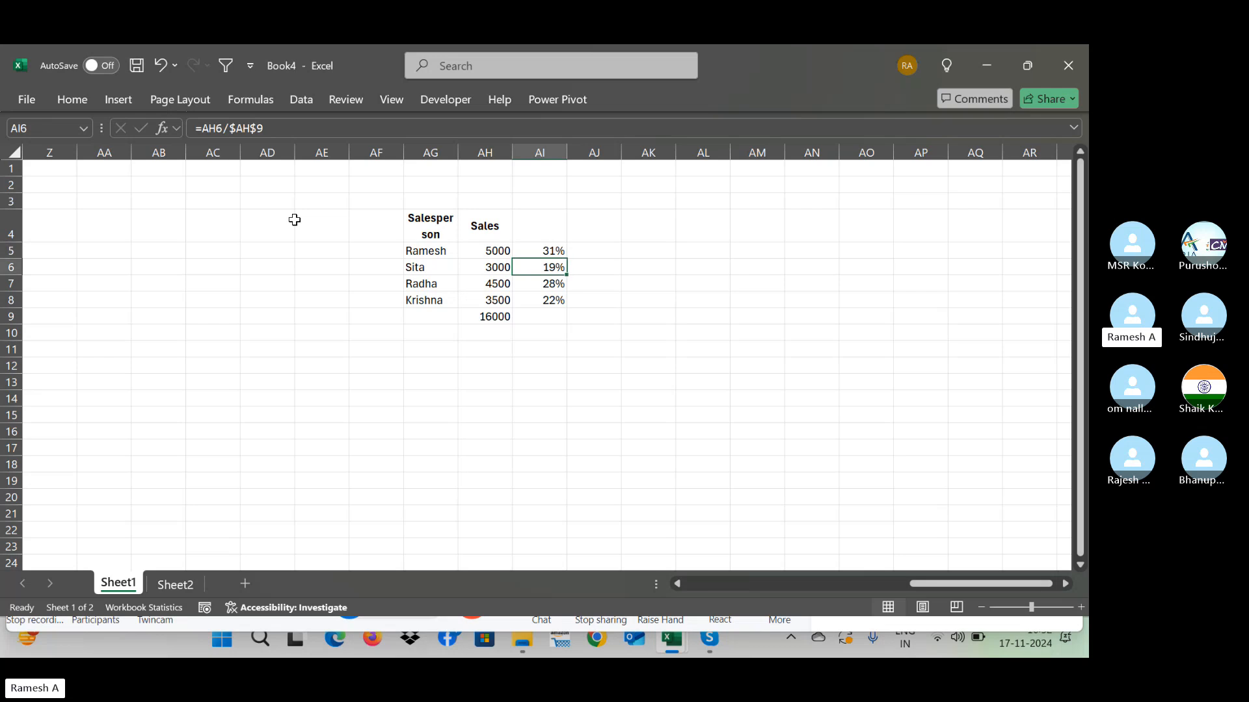
{"action": "key", "text": "Up"}
{"action": "key", "text": "Up"}
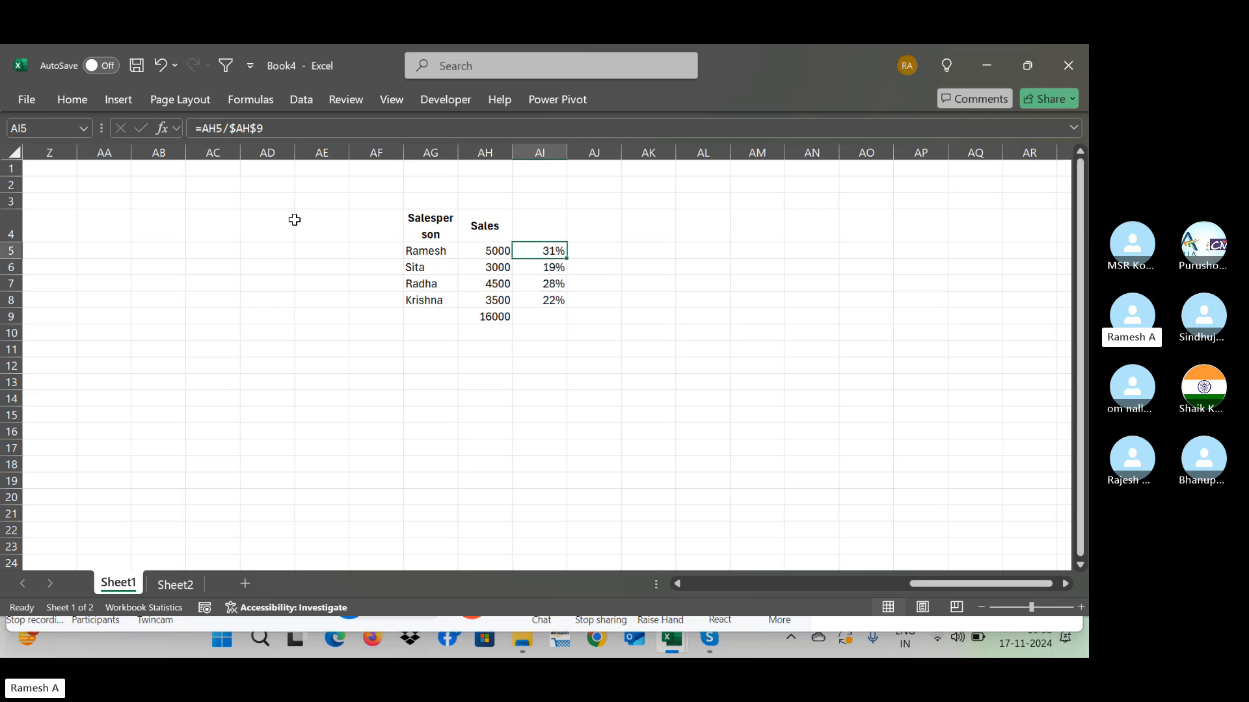
{"action": "left_click", "coordinate": [496, 251]}
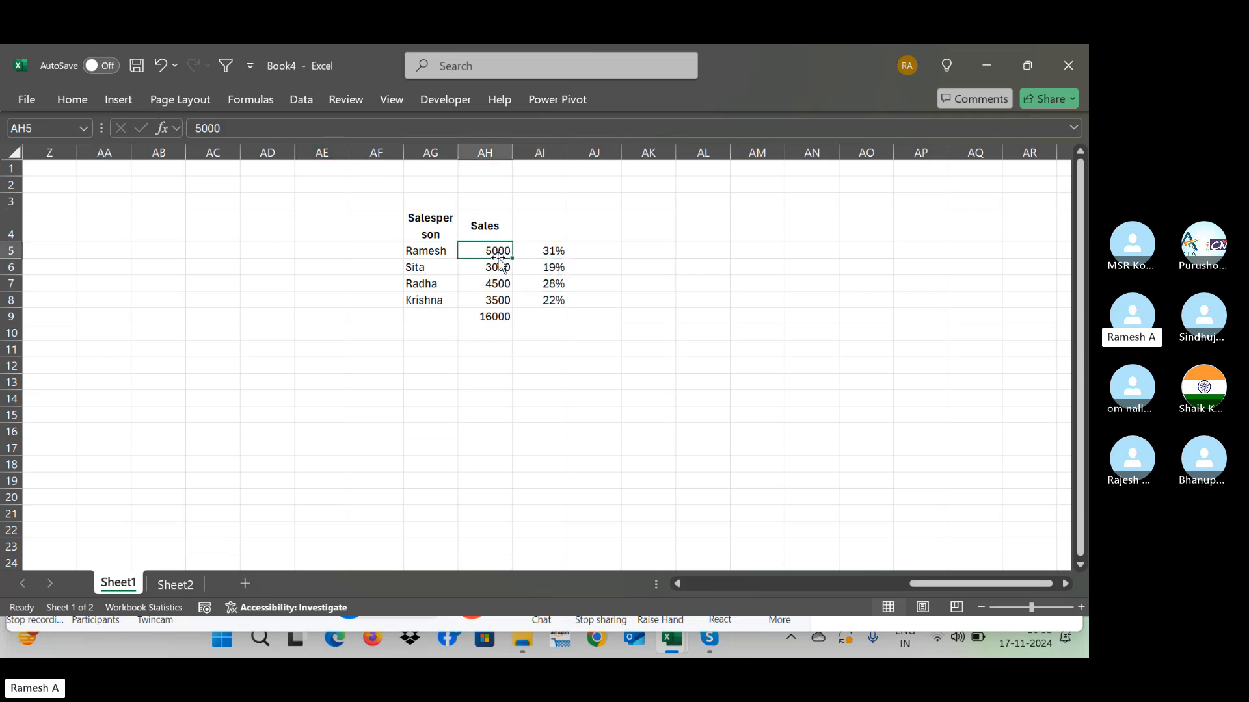
{"action": "left_click", "coordinate": [497, 267]}
{"action": "left_click", "coordinate": [497, 285]}
{"action": "left_click", "coordinate": [544, 252]}
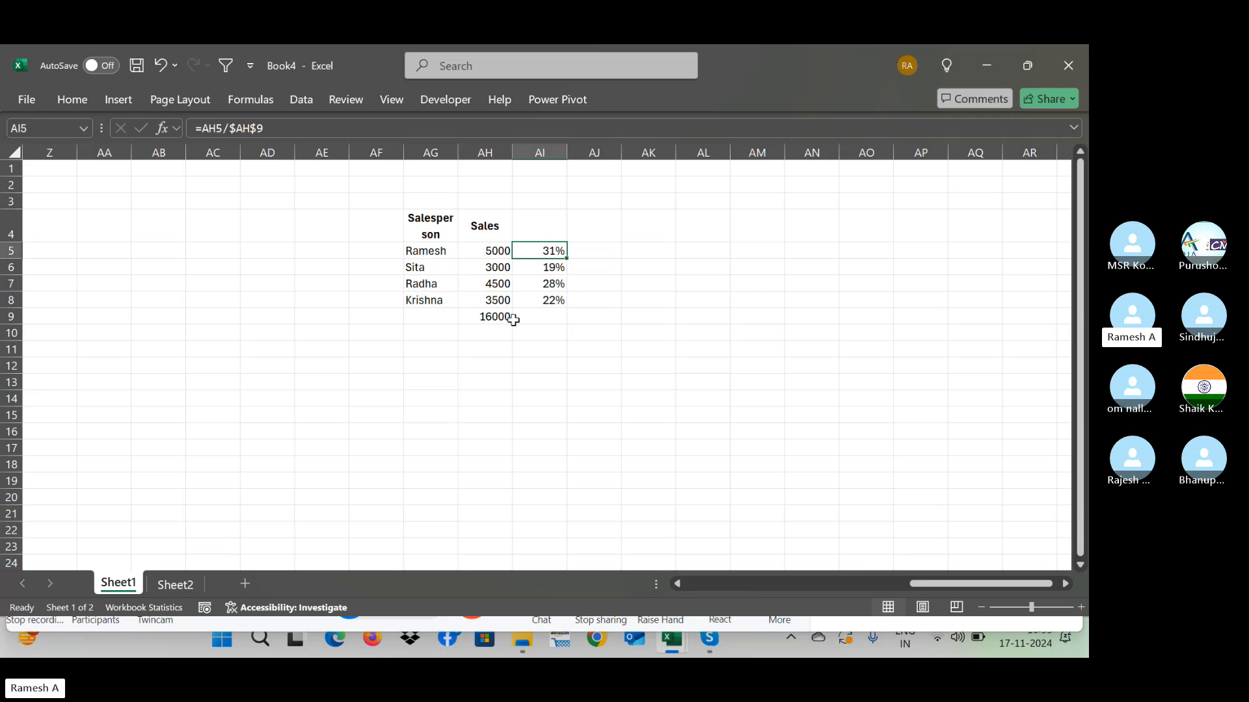
{"action": "left_click", "coordinate": [494, 318]}
{"action": "left_click", "coordinate": [555, 251]}
{"action": "key", "text": "Down"}
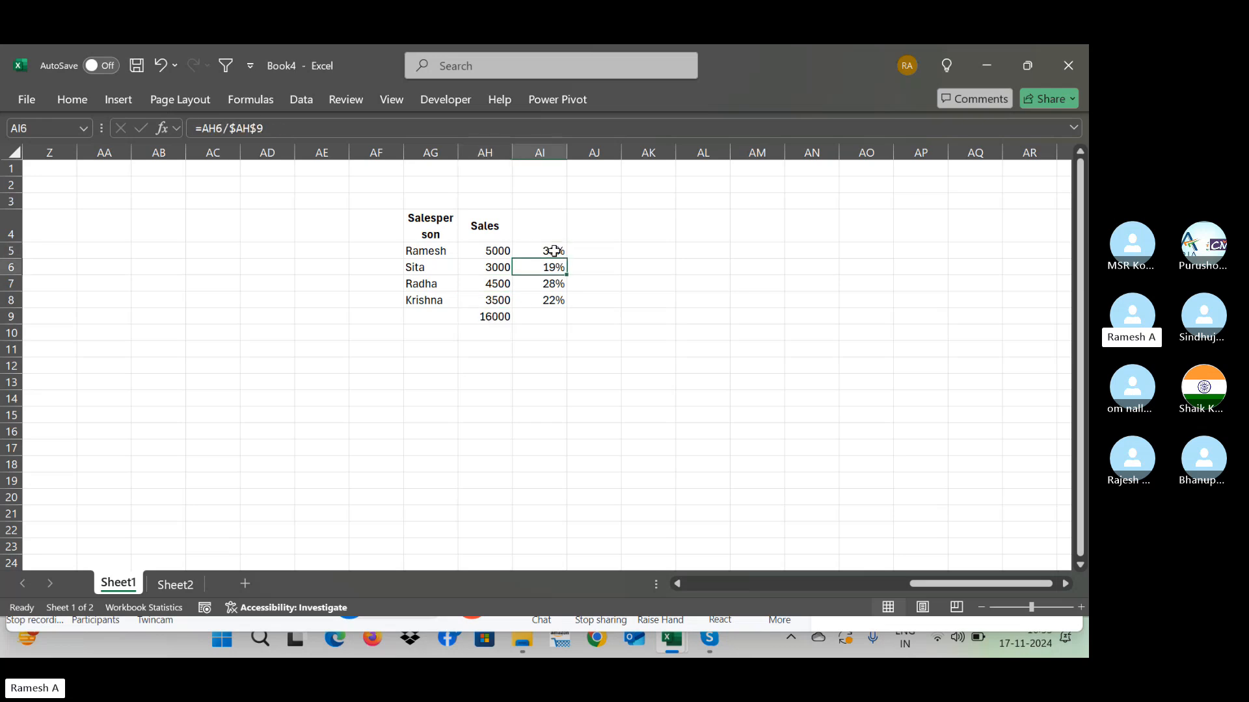
{"action": "key", "text": "Down"}
{"action": "left_click", "coordinate": [554, 251]}
{"action": "key", "text": "Down"}
{"action": "key", "text": "Down"}
{"action": "key", "text": "Down"}
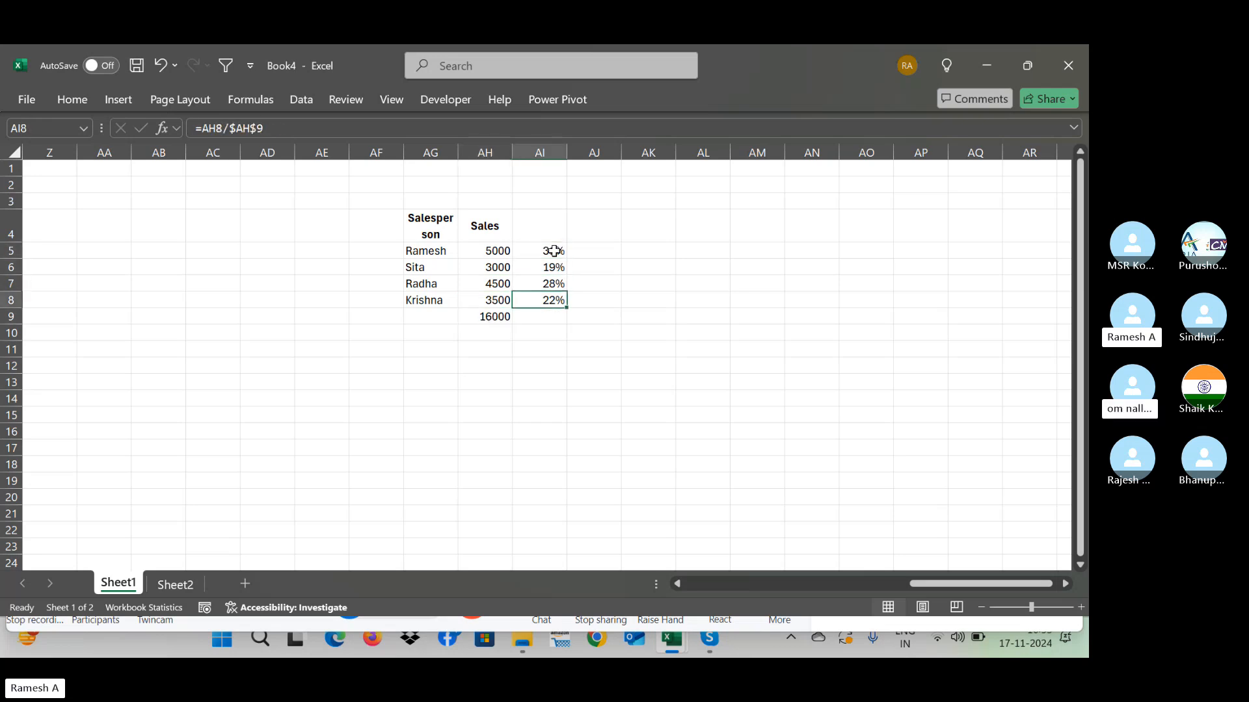
{"action": "key", "text": "Down"}
{"action": "key", "text": "Up"}
{"action": "key", "text": "Up"}
{"action": "left_click", "coordinate": [554, 251]}
{"action": "key", "text": "Down"}
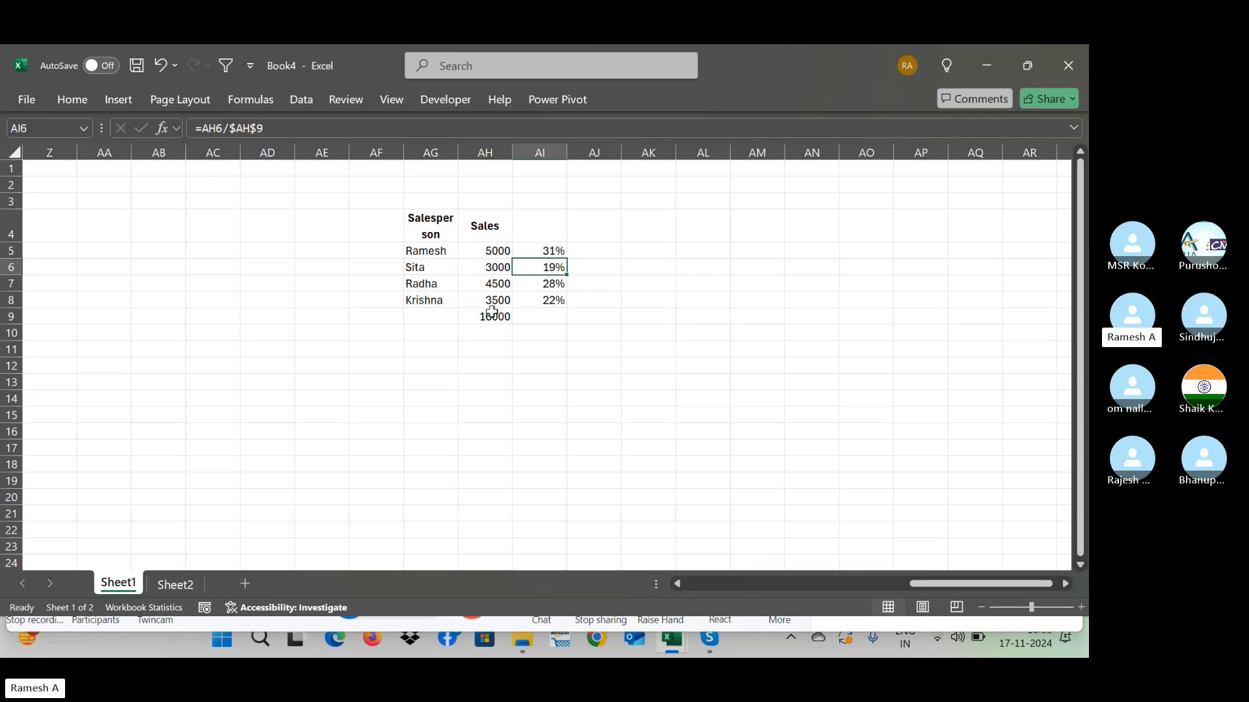
{"action": "left_click", "coordinate": [554, 251]}
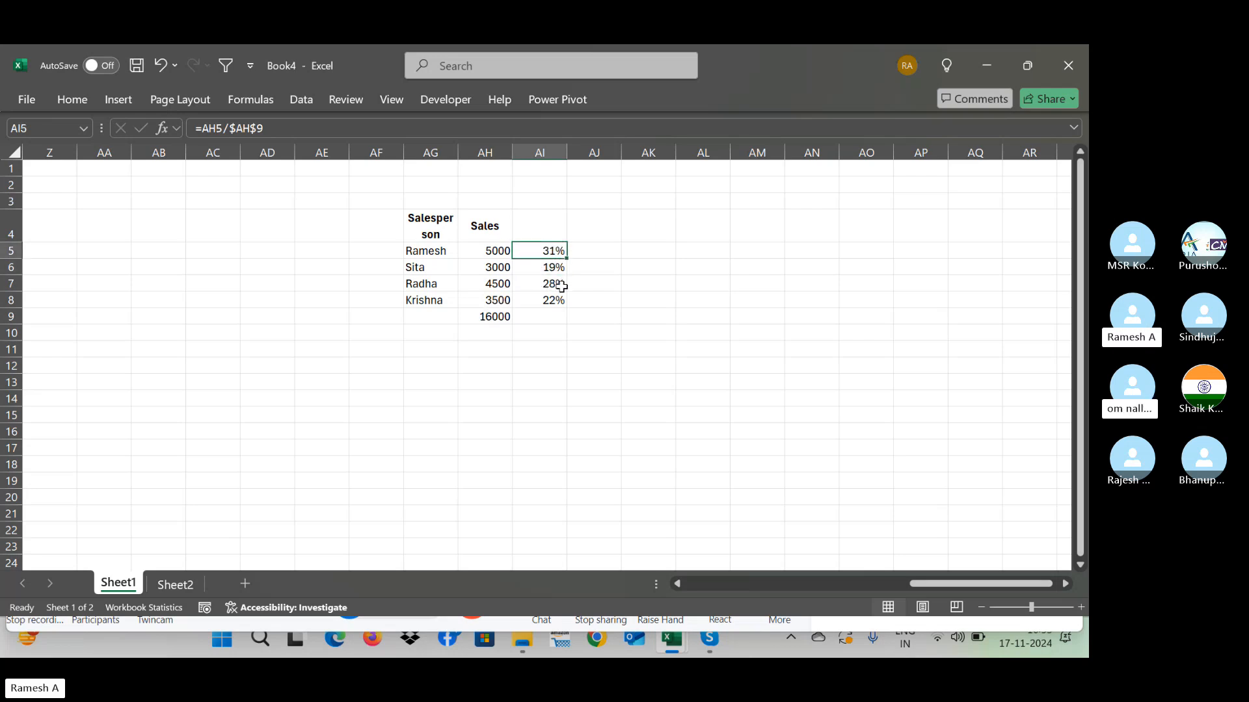
{"action": "key", "text": "Down"}
{"action": "key", "text": "Down"}
{"action": "key", "text": "Up"}
{"action": "key", "text": "Up"}
Step: Remove and restore the dollar sign before the column letter of AI5's divisor, ending with =AH5/$AH$9
{"action": "left_click", "coordinate": [238, 127]}
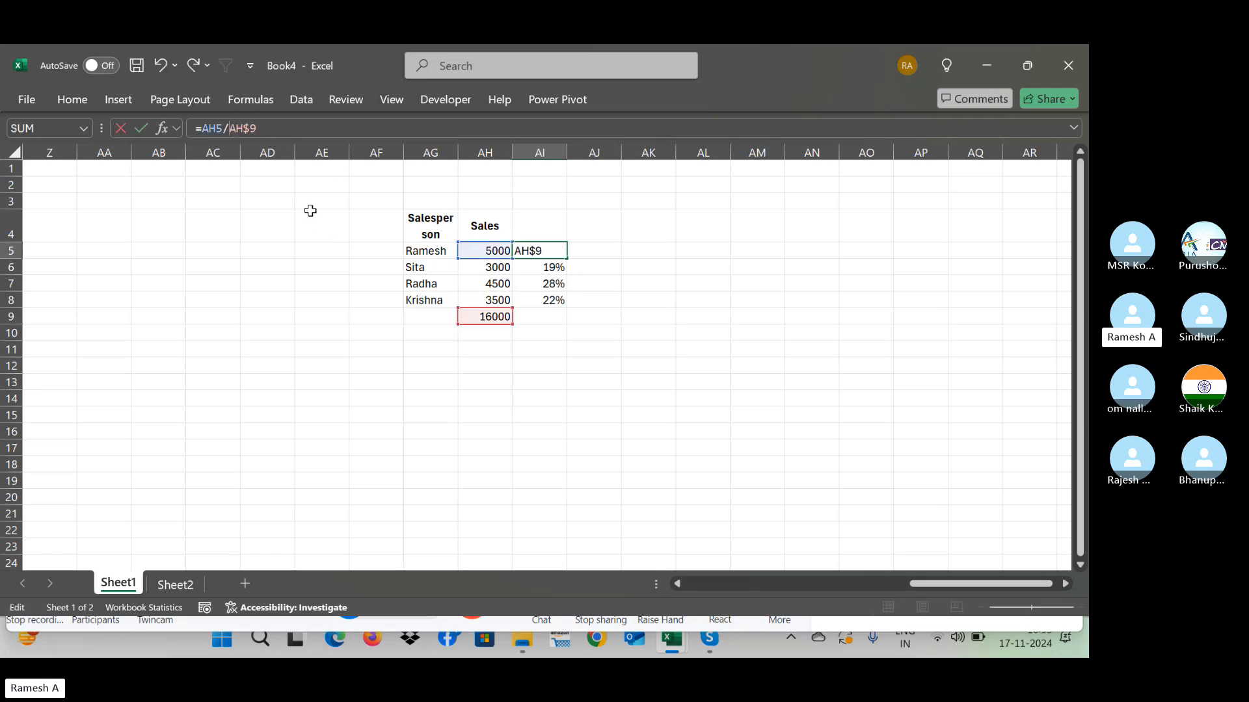
{"action": "key", "text": "ctrl+Return"}
{"action": "key", "text": "shift+Down"}
{"action": "key", "text": "shift+Down"}
{"action": "key", "text": "shift+Down"}
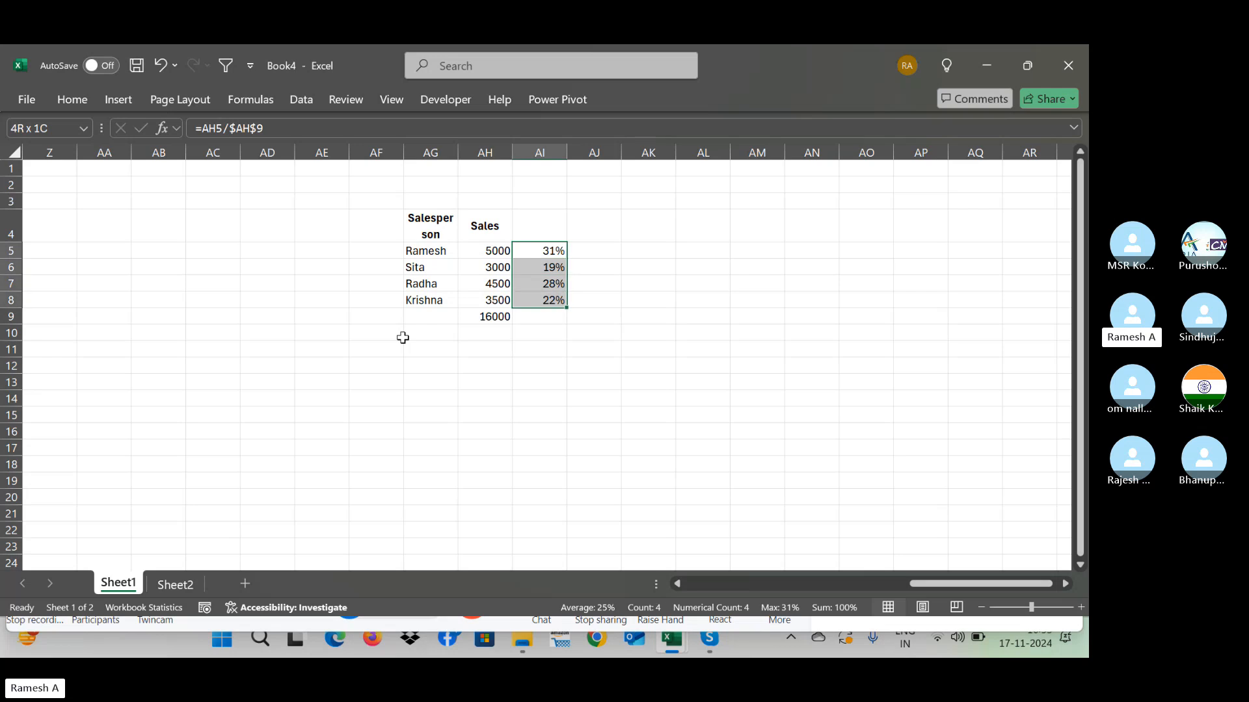
{"action": "key", "text": "shift+Right"}
{"action": "key", "text": "shift+Right"}
{"action": "key", "text": "shift+Left"}
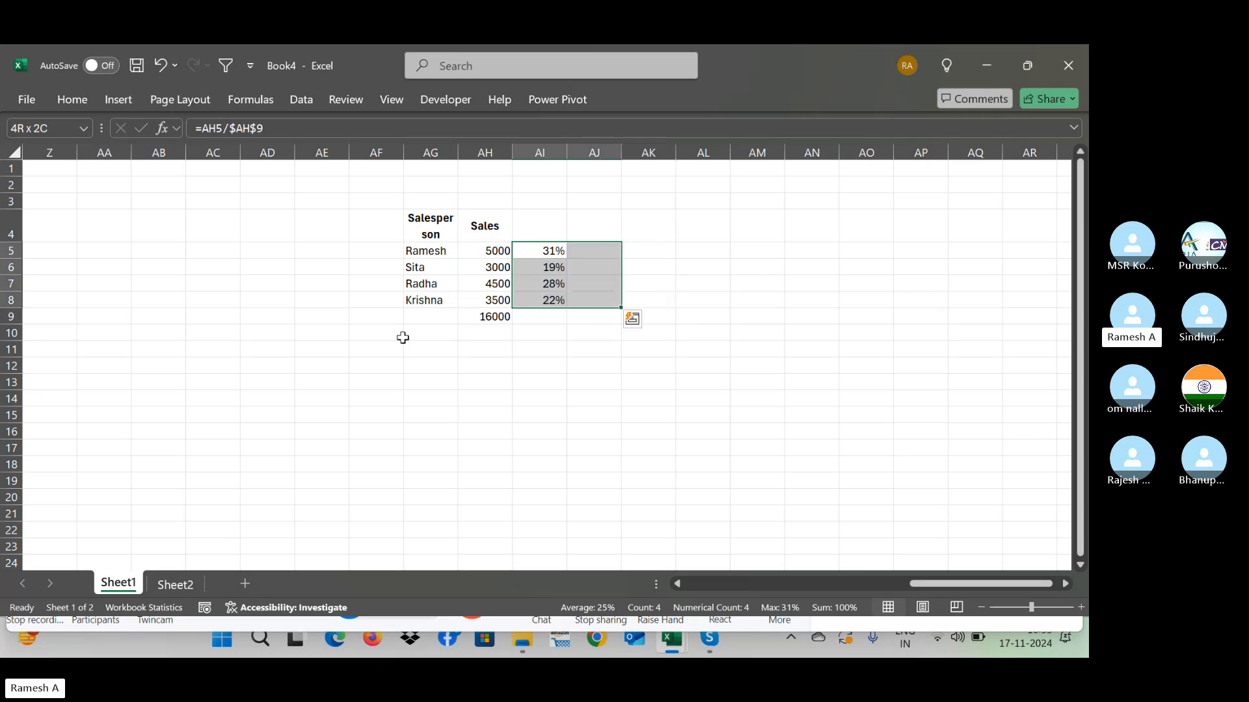
Step: Clear the share formulas from AI5:AI8
{"action": "key", "text": "Left"}
{"action": "key", "text": "Left"}
{"action": "key", "text": "Right"}
{"action": "key", "text": "Right"}
{"action": "key", "text": "shift+Down"}
{"action": "key", "text": "shift+Down"}
{"action": "key", "text": "shift+Down"}
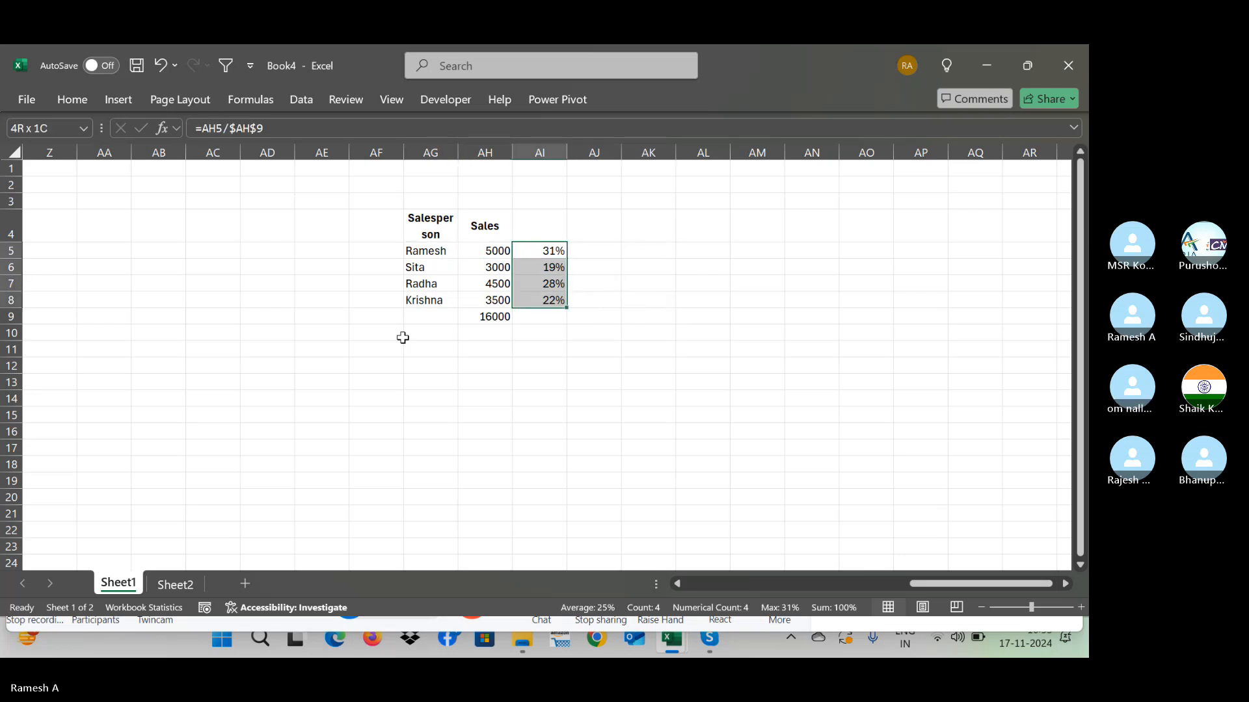
{"action": "key", "text": "Delete"}
Step: Enter the column header Cont% in AI4, beside the Sales header
{"action": "key", "text": "Up"}
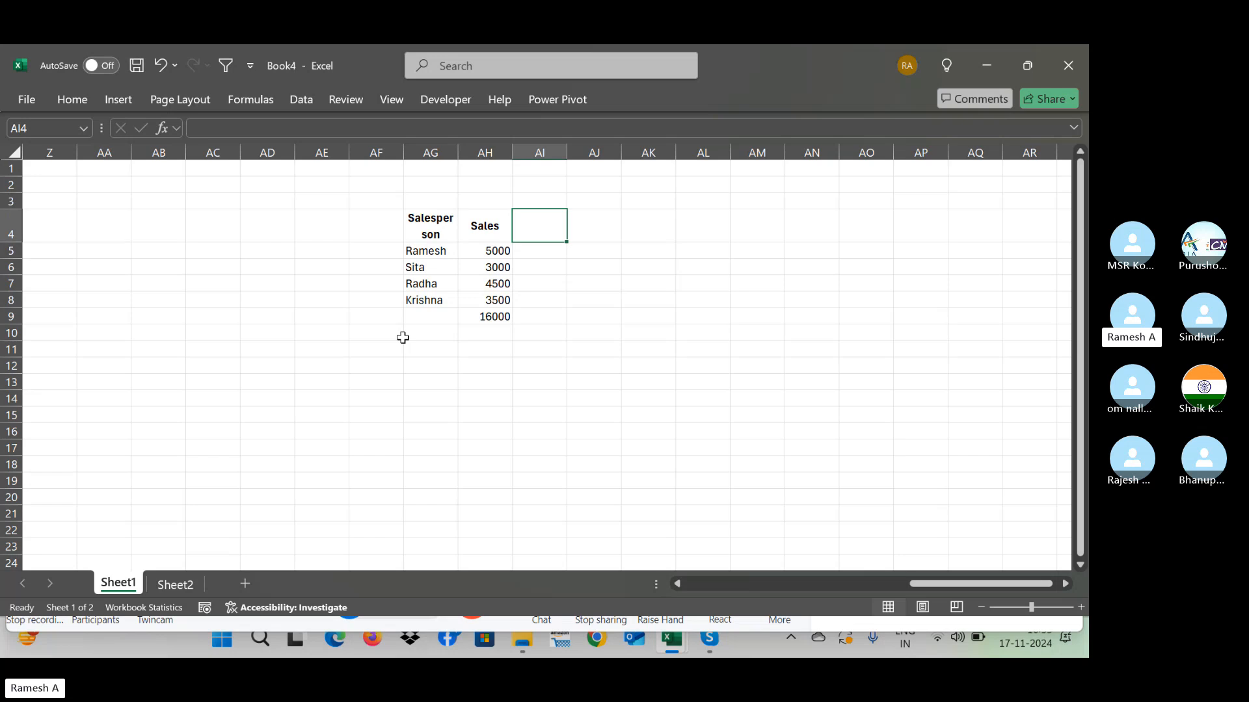
{"action": "type", "text": "Con"}
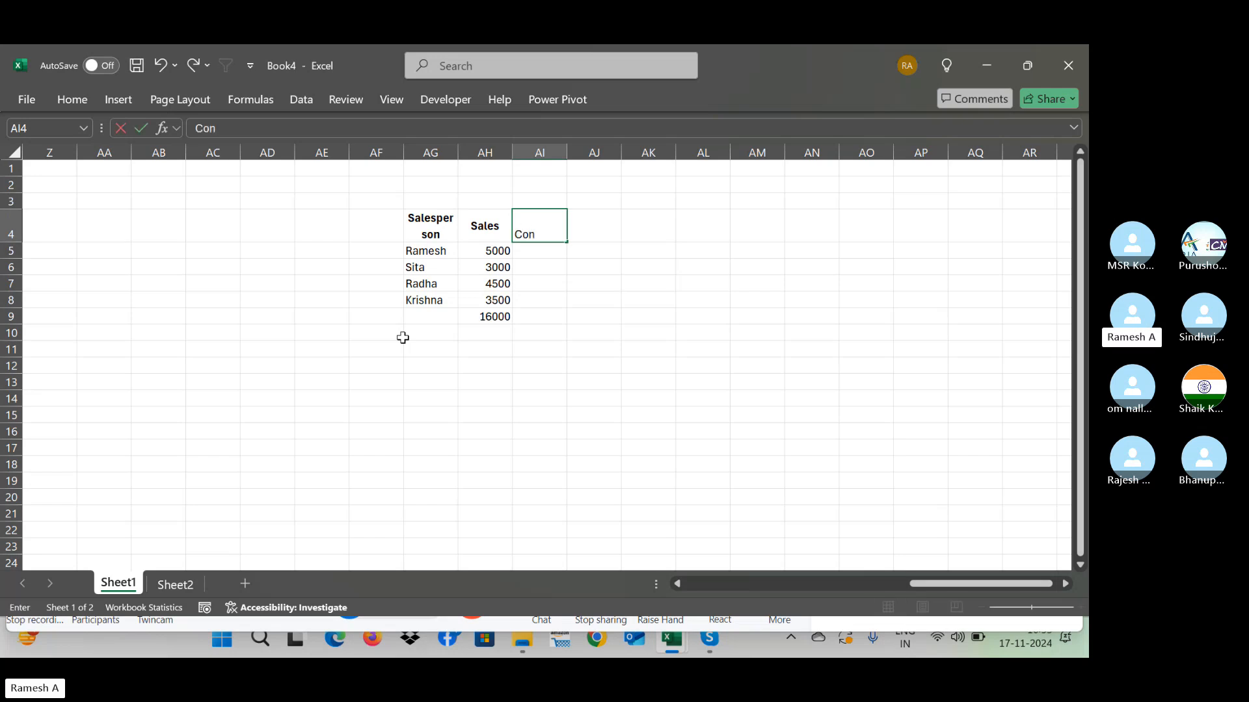
{"action": "type", "text": "t%"}
{"action": "key", "text": "Tab"}
{"action": "key", "text": "Left"}
{"action": "key", "text": "ctrl+space"}
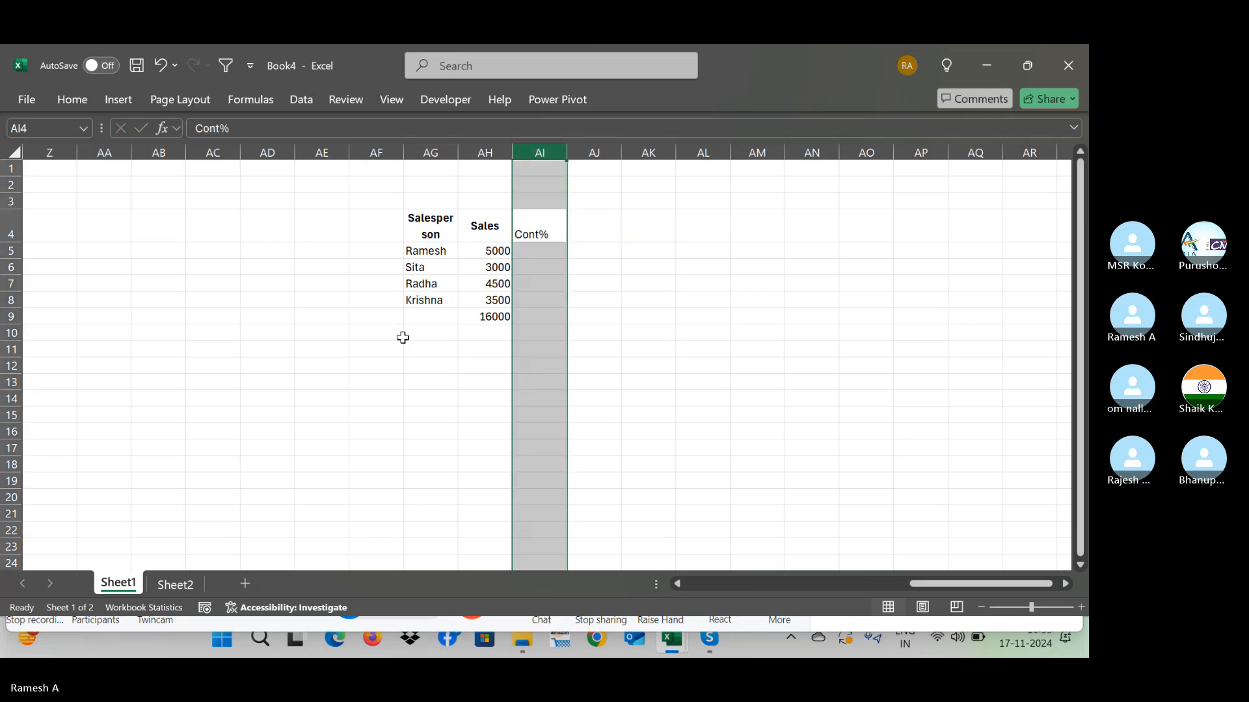
{"action": "key", "text": "ctrl+shift+plus"}
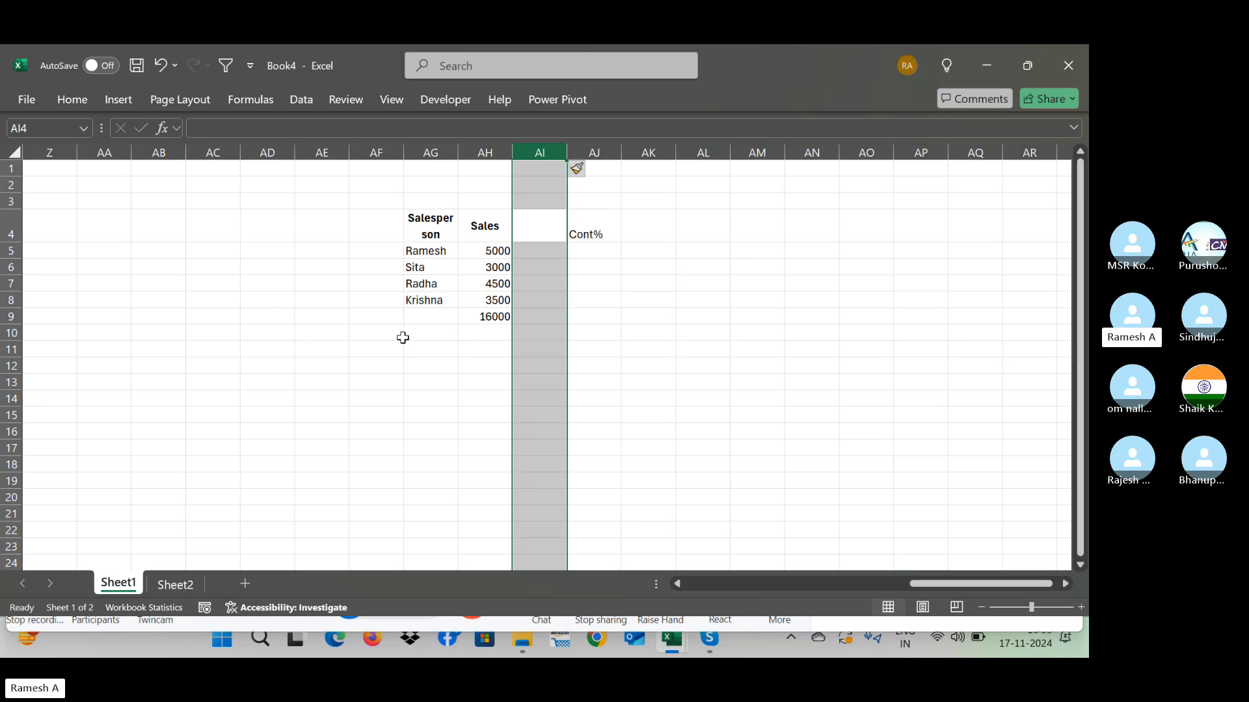
{"action": "key", "text": "shift+BackSpace"}
{"action": "key", "text": "ctrl+z"}
{"action": "key", "text": "Down"}
{"action": "key", "text": "Down"}
{"action": "key", "text": "Down"}
{"action": "key", "text": "Up"}
{"action": "key", "text": "Up"}
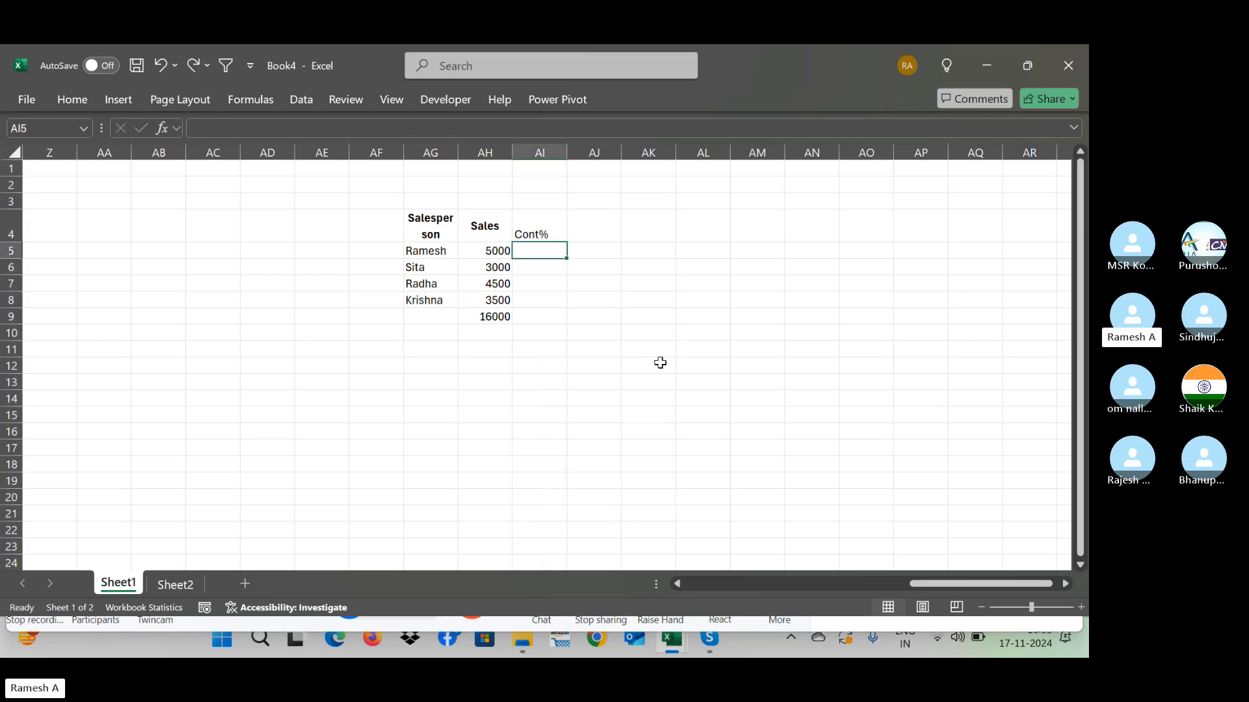
Step: Enter the sample values 3 in AK6 and 4 in AL6, and move down to AL14
{"action": "left_click", "coordinate": [671, 273]}
{"action": "type", "text": "3"}
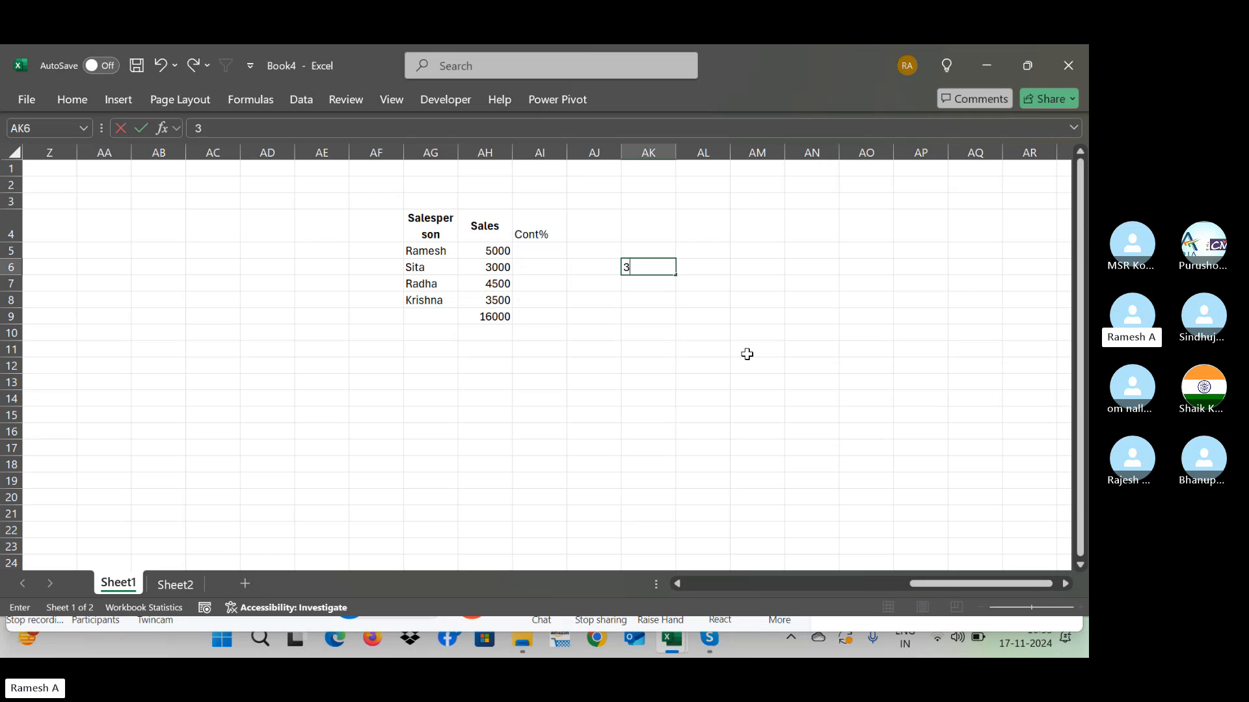
{"action": "key", "text": "Return"}
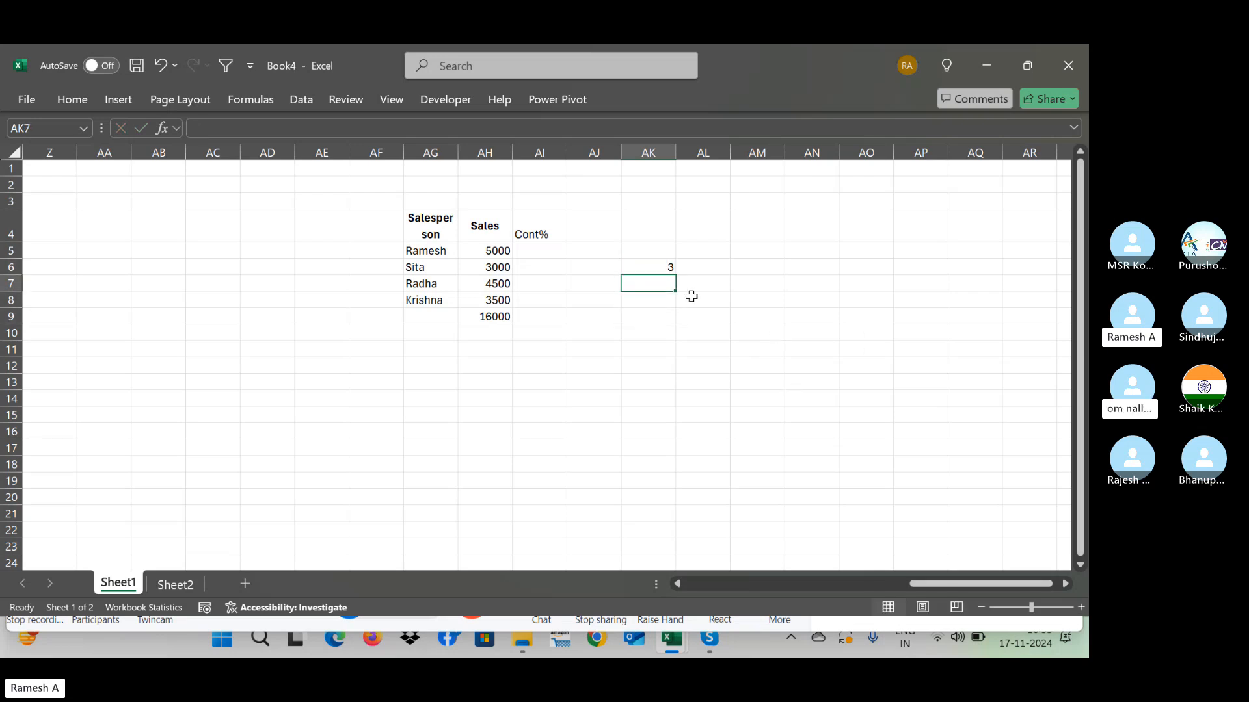
{"action": "left_click", "coordinate": [706, 266]}
{"action": "type", "text": "4"}
{"action": "key", "text": "Down"}
{"action": "key", "text": "Down"}
{"action": "key", "text": "Down"}
{"action": "key", "text": "Down"}
{"action": "key", "text": "Down"}
{"action": "key", "text": "Down"}
{"action": "key", "text": "Down"}
{"action": "key", "text": "Down"}
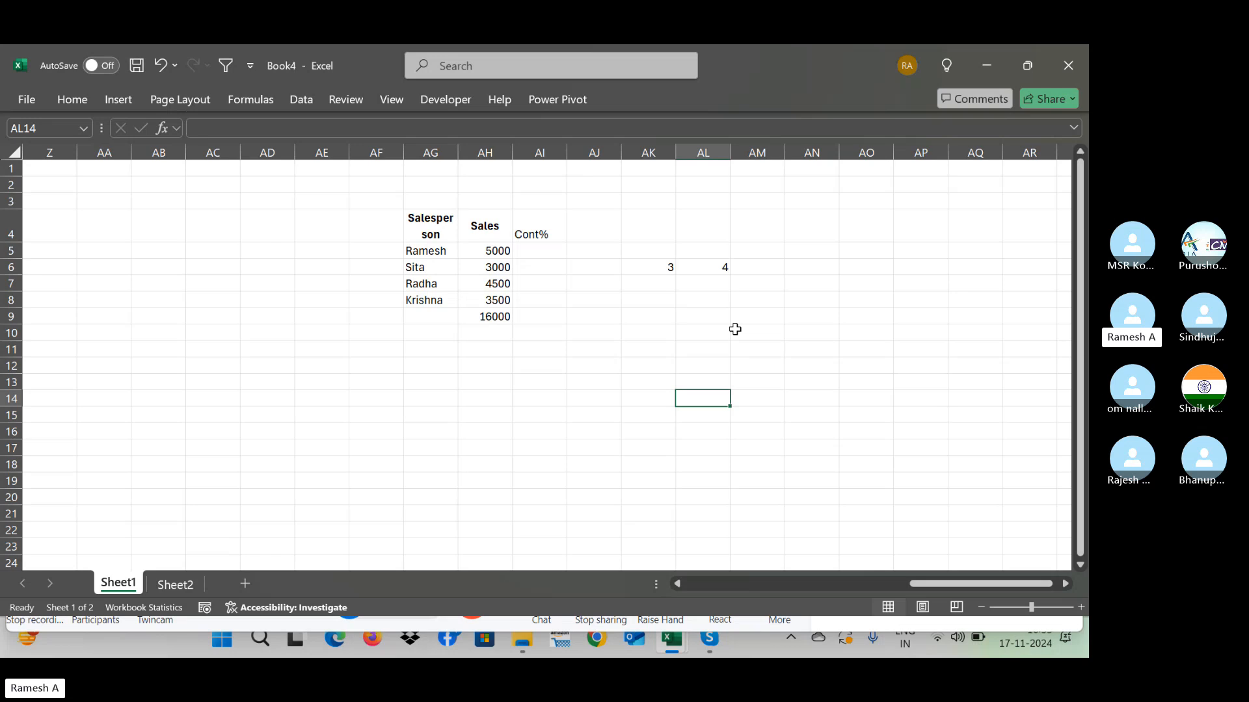
{"action": "key", "text": "shift+Down"}
{"action": "key", "text": "shift+Down"}
{"action": "key", "text": "shift+Down"}
{"action": "key", "text": "shift+Down"}
{"action": "key", "text": "shift+Down"}
{"action": "key", "text": "shift+Down"}
{"action": "key", "text": "shift+Down"}
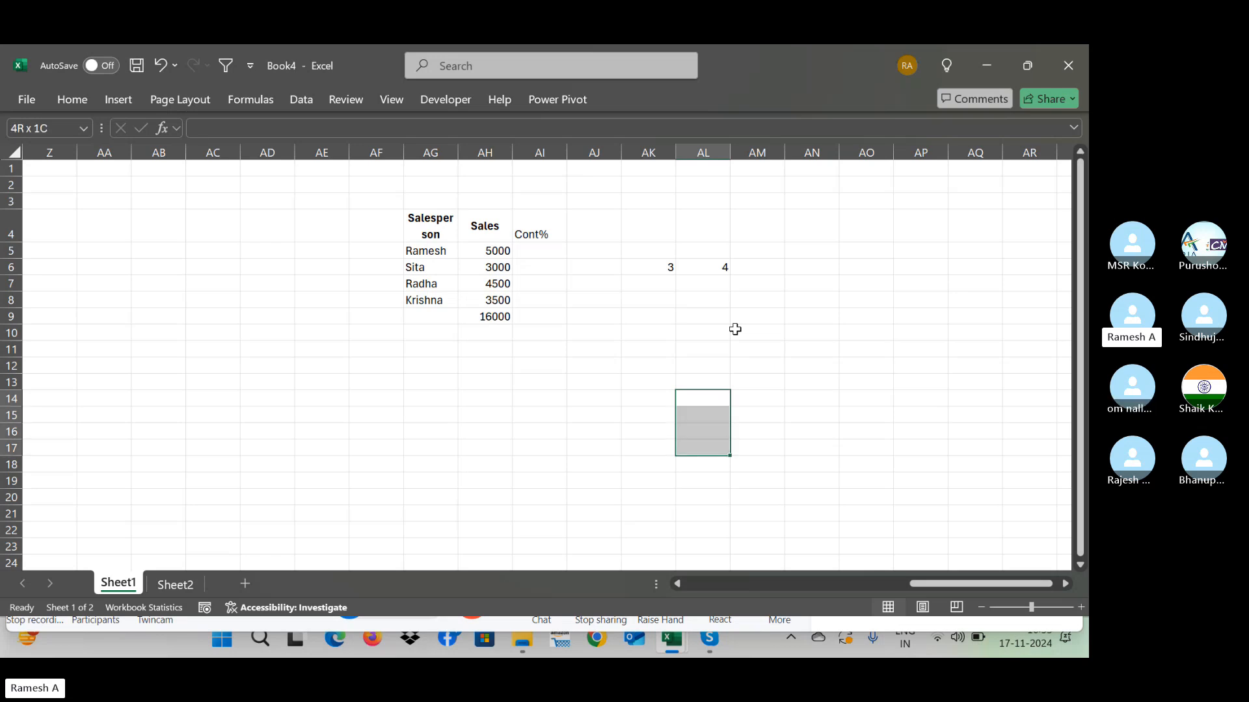
{"action": "key", "text": "Left"}
{"action": "key", "text": "Right"}
{"action": "key", "text": "shift+Down"}
{"action": "key", "text": "shift+Down"}
{"action": "key", "text": "shift+Down"}
{"action": "key", "text": "shift+Down"}
{"action": "key", "text": "shift+Down"}
{"action": "key", "text": "shift+Down"}
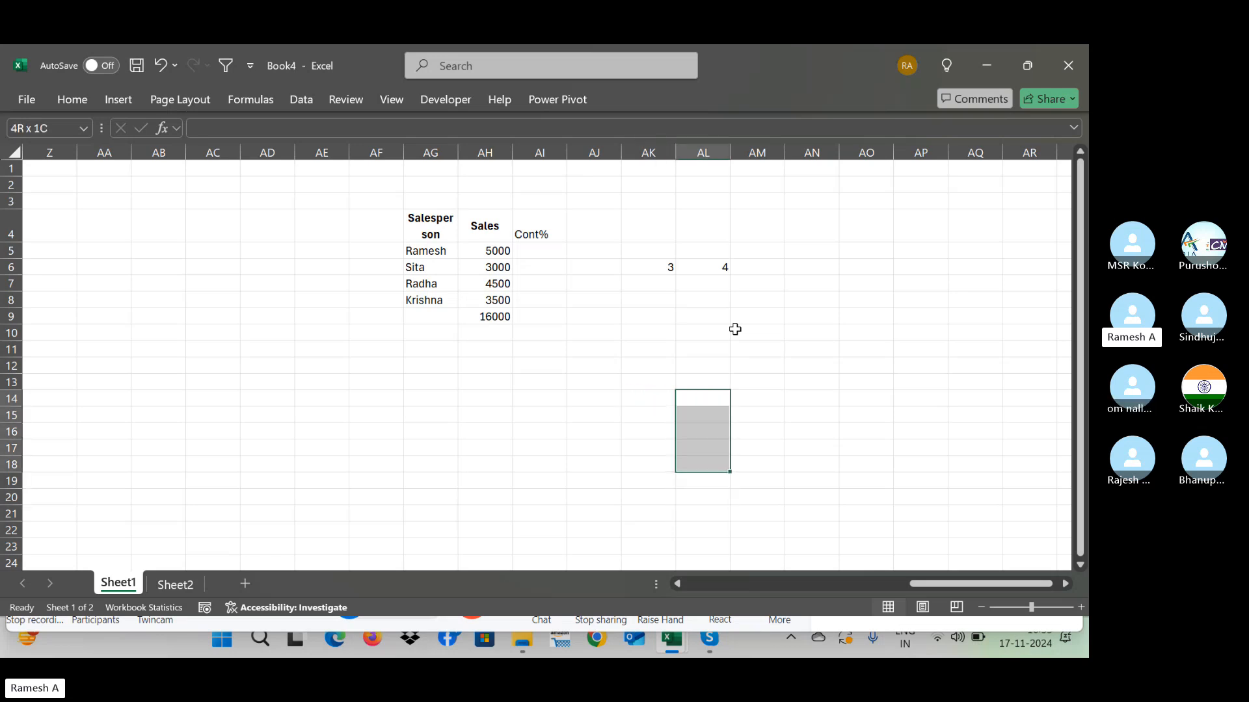
{"action": "key", "text": "shift+Up"}
{"action": "key", "text": "shift+Up"}
{"action": "key", "text": "shift+Up"}
{"action": "key", "text": "shift+Up"}
{"action": "key", "text": "shift+Up"}
{"action": "key", "text": "shift+Up"}
Step: Enter the relative reference formula =AK6 in AL14
{"action": "type", "text": "="}
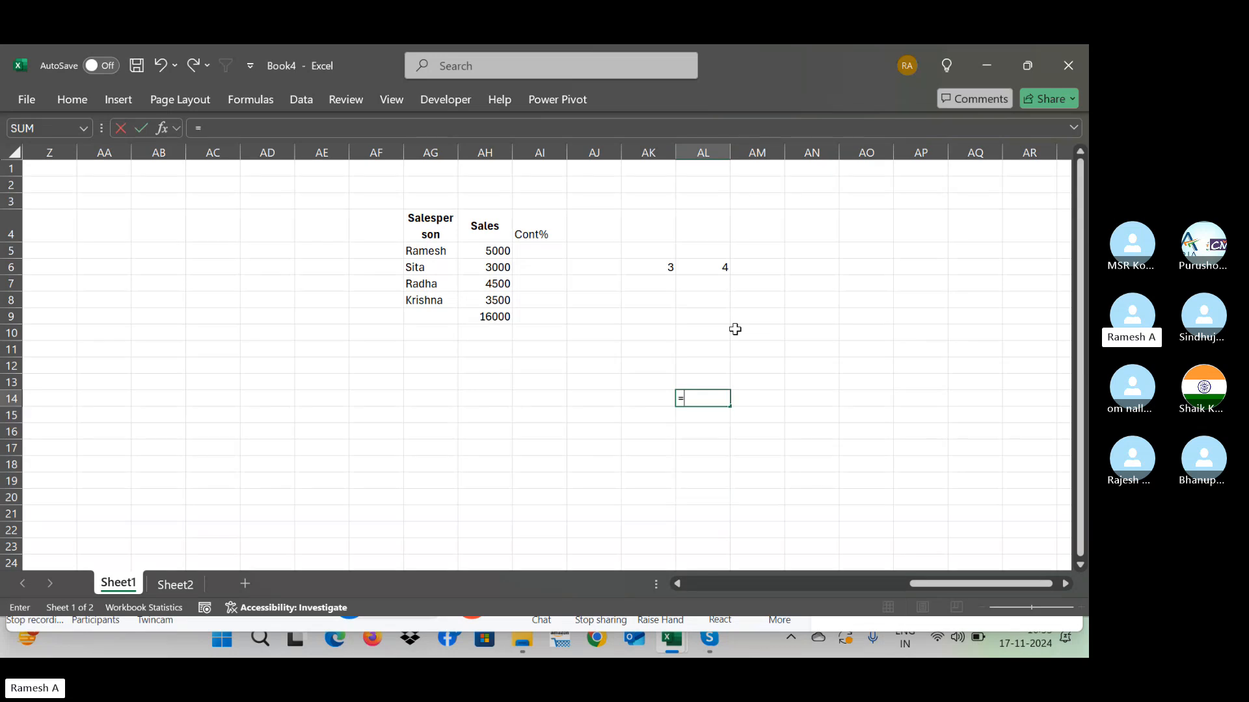
{"action": "left_click", "coordinate": [662, 269]}
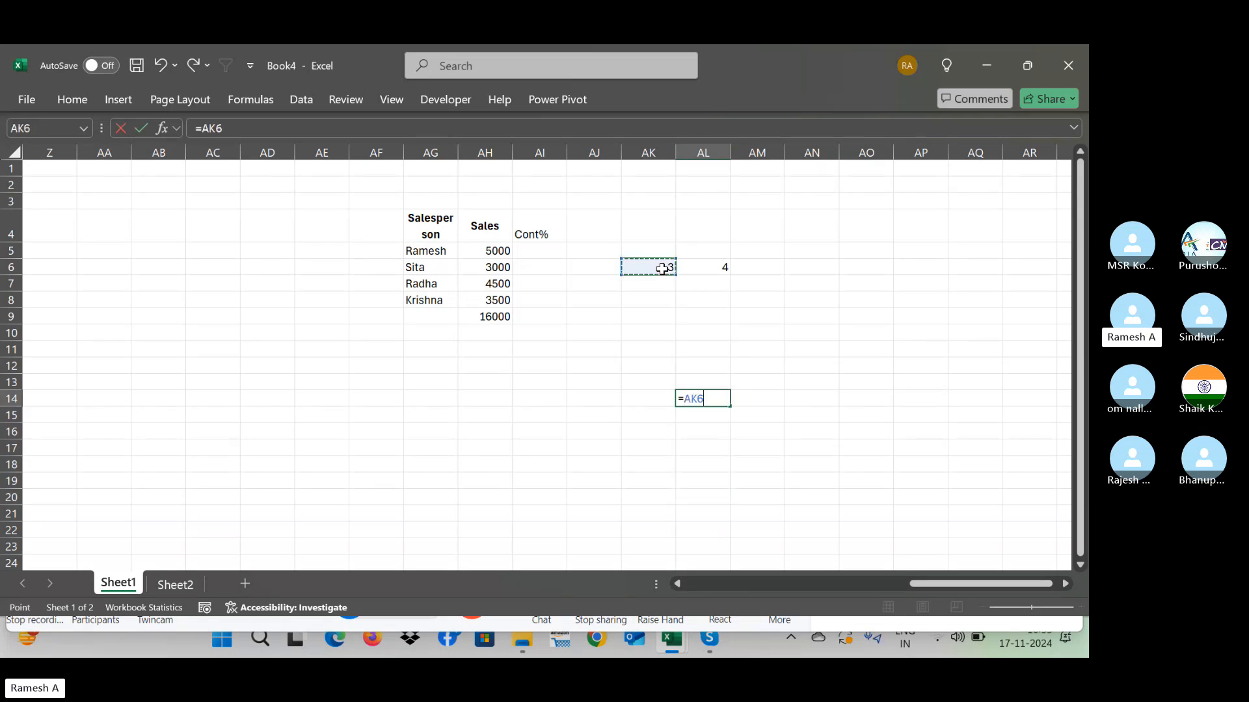
{"action": "key", "text": "Return"}
{"action": "key", "text": "Up"}
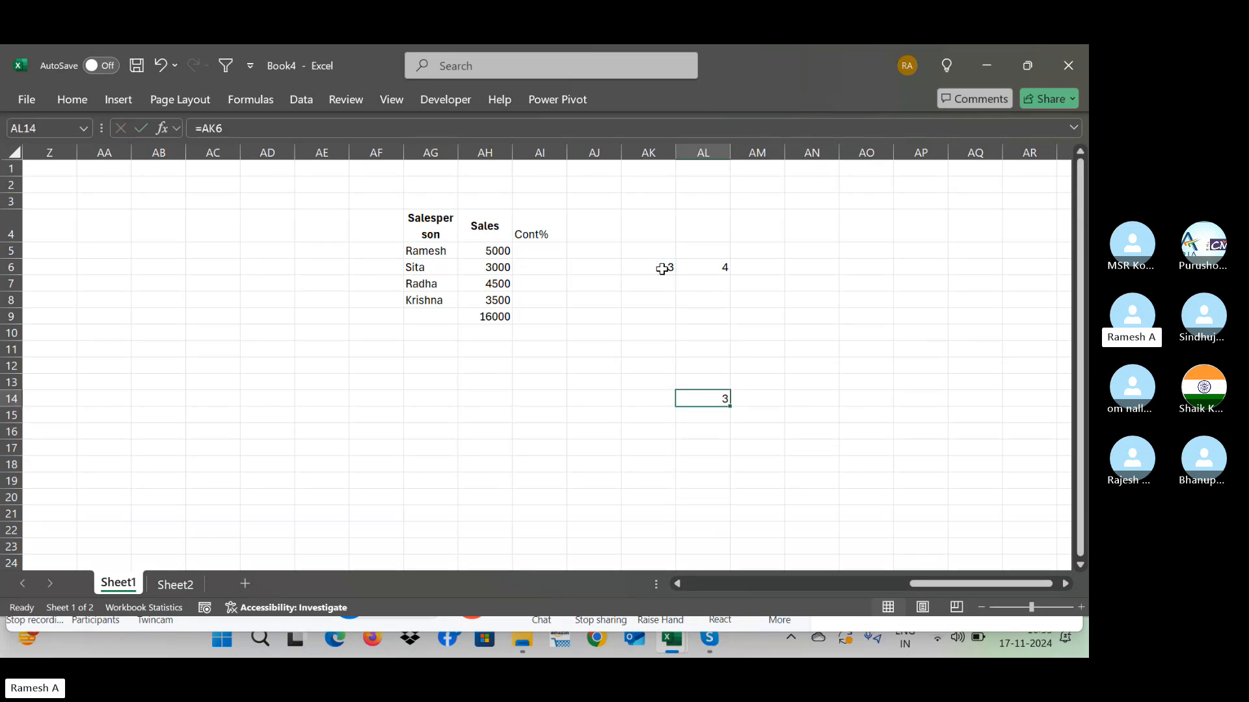
Step: Fill the AL14 formula down through AL20, and check the cell reference in AL15
{"action": "key", "text": "shift+Down"}
{"action": "key", "text": "shift+Down"}
{"action": "key", "text": "shift+Down"}
{"action": "key", "text": "shift+Down"}
{"action": "key", "text": "shift+Down"}
{"action": "key", "text": "shift+Down"}
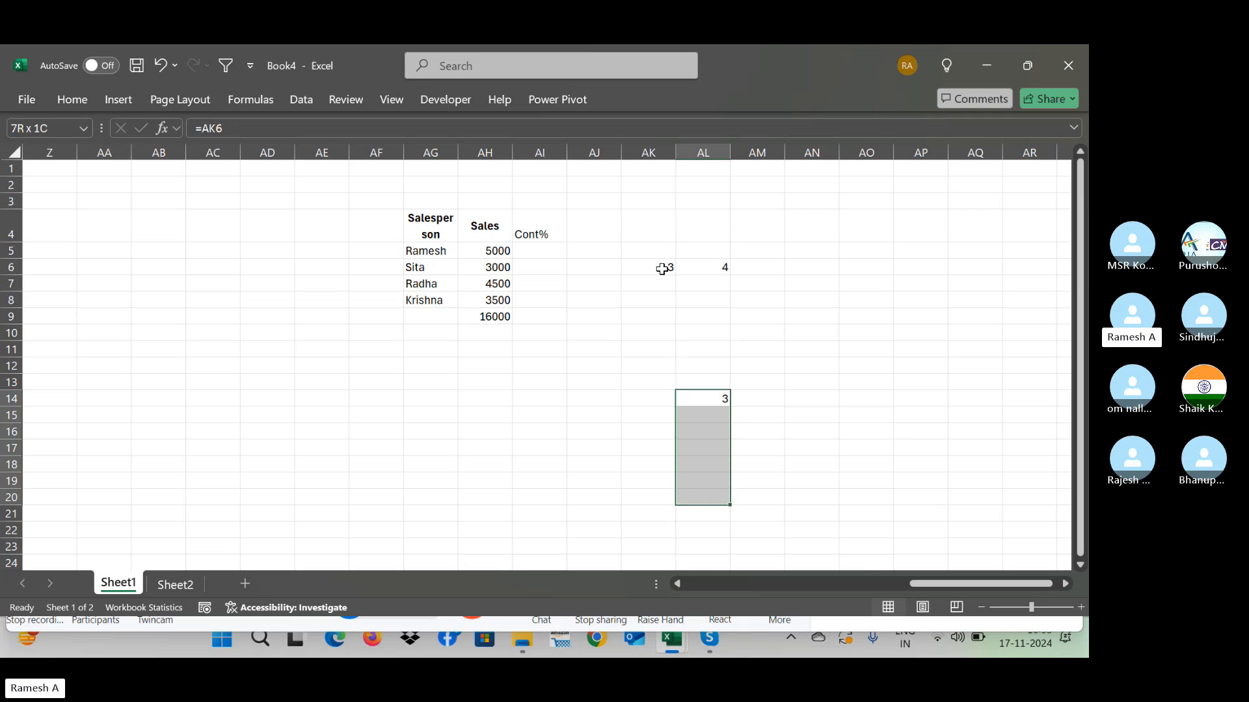
{"action": "key", "text": "ctrl+d"}
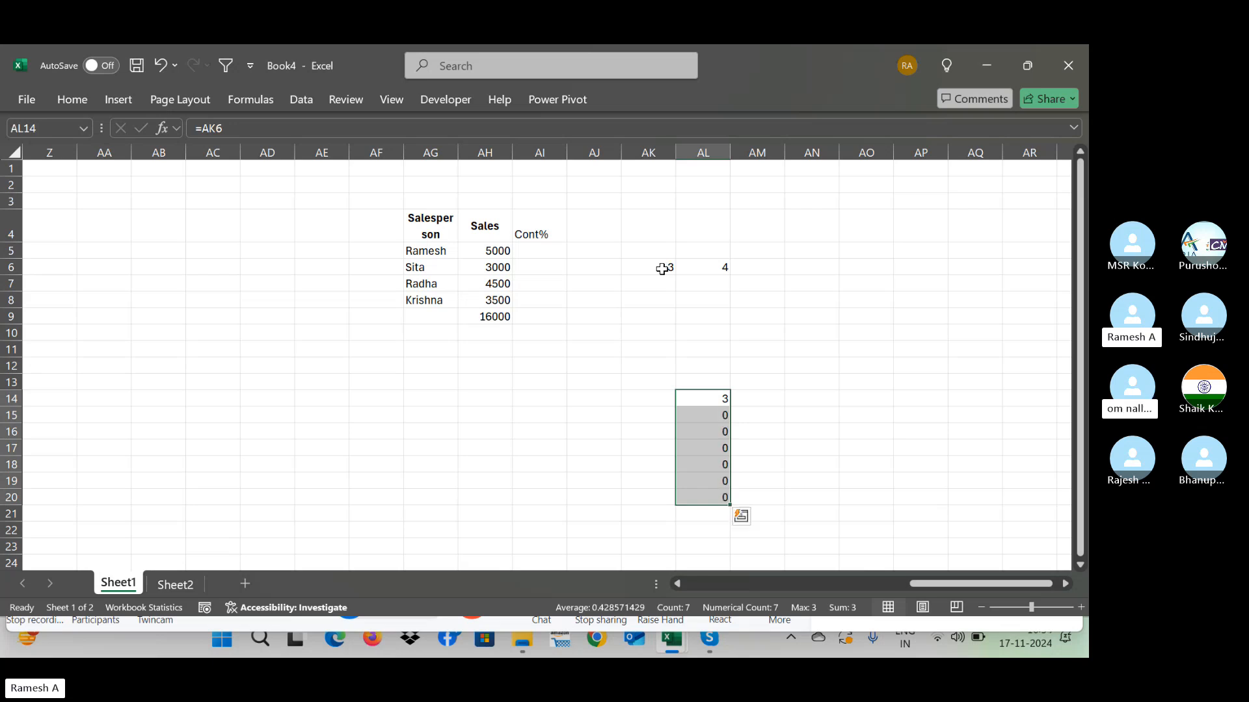
{"action": "key", "text": "Down"}
{"action": "key", "text": "Down"}
{"action": "key", "text": "Up"}
{"action": "key", "text": "Up"}
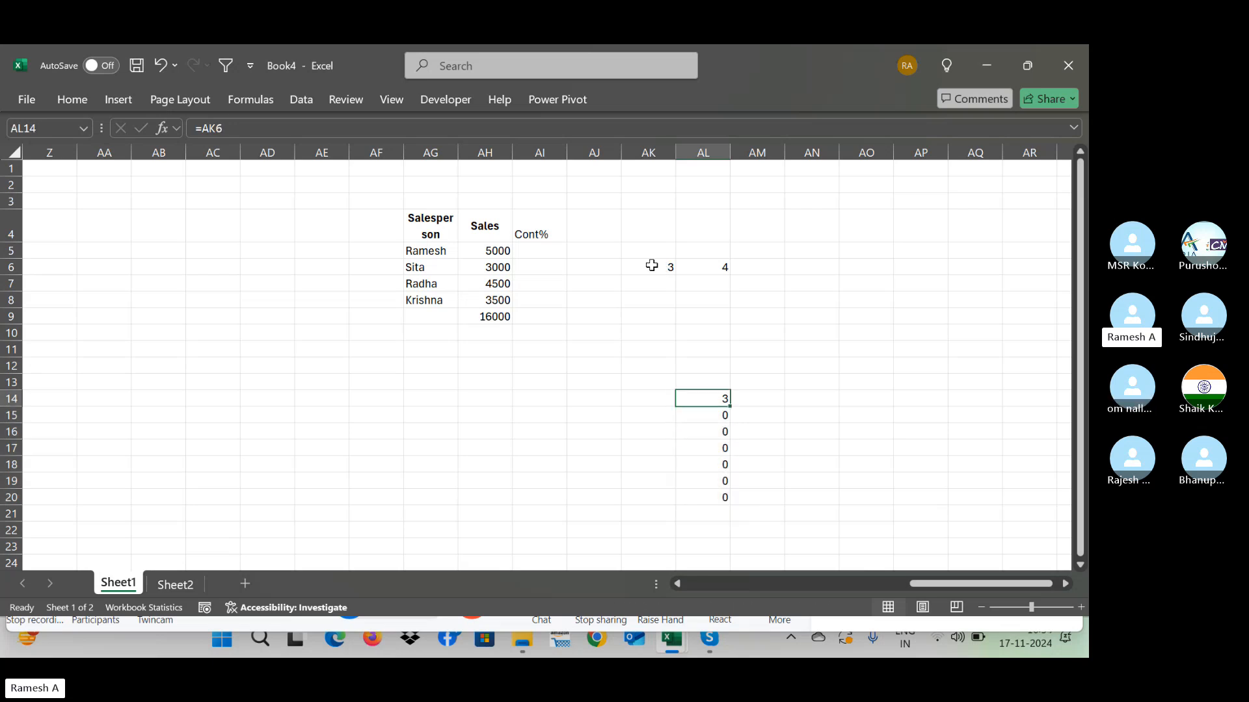
{"action": "key", "text": "Down"}
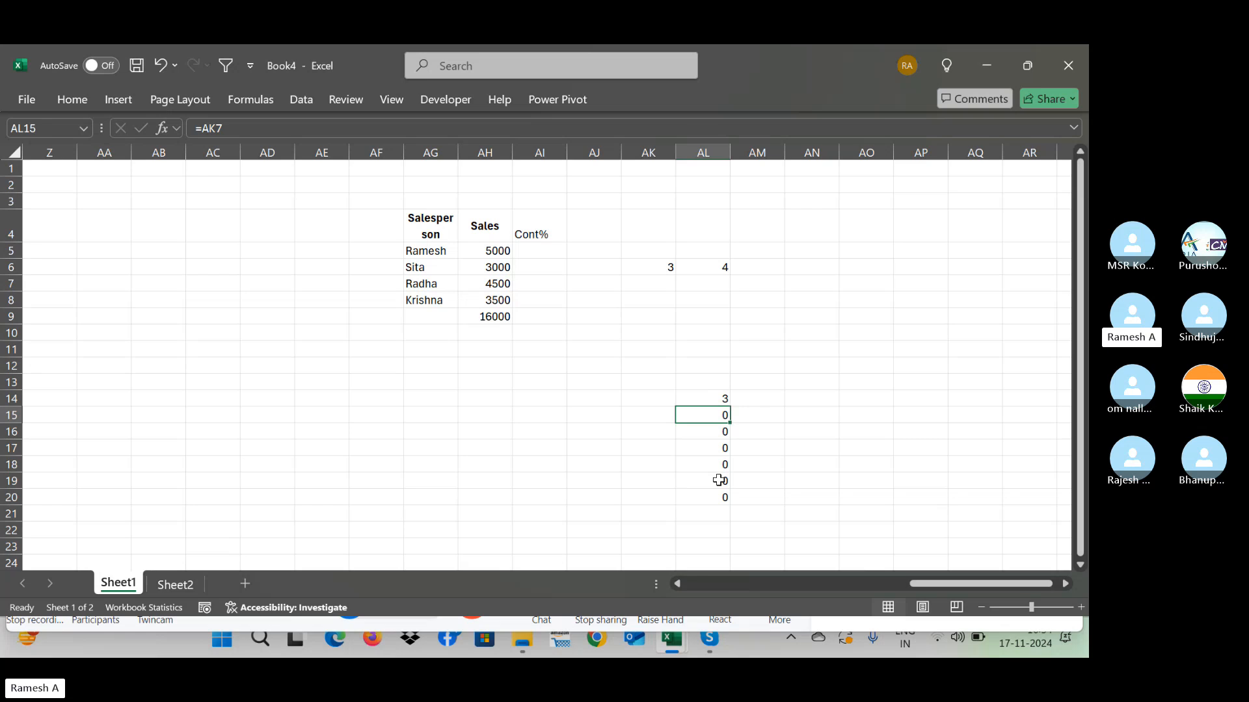
Step: Examine how the row reference changes in the copied formulas in AL16 through AL19
{"action": "key", "text": "Down"}
{"action": "key", "text": "Down"}
{"action": "key", "text": "Down"}
{"action": "key", "text": "Down"}
{"action": "key", "text": "Up"}
{"action": "key", "text": "Up"}
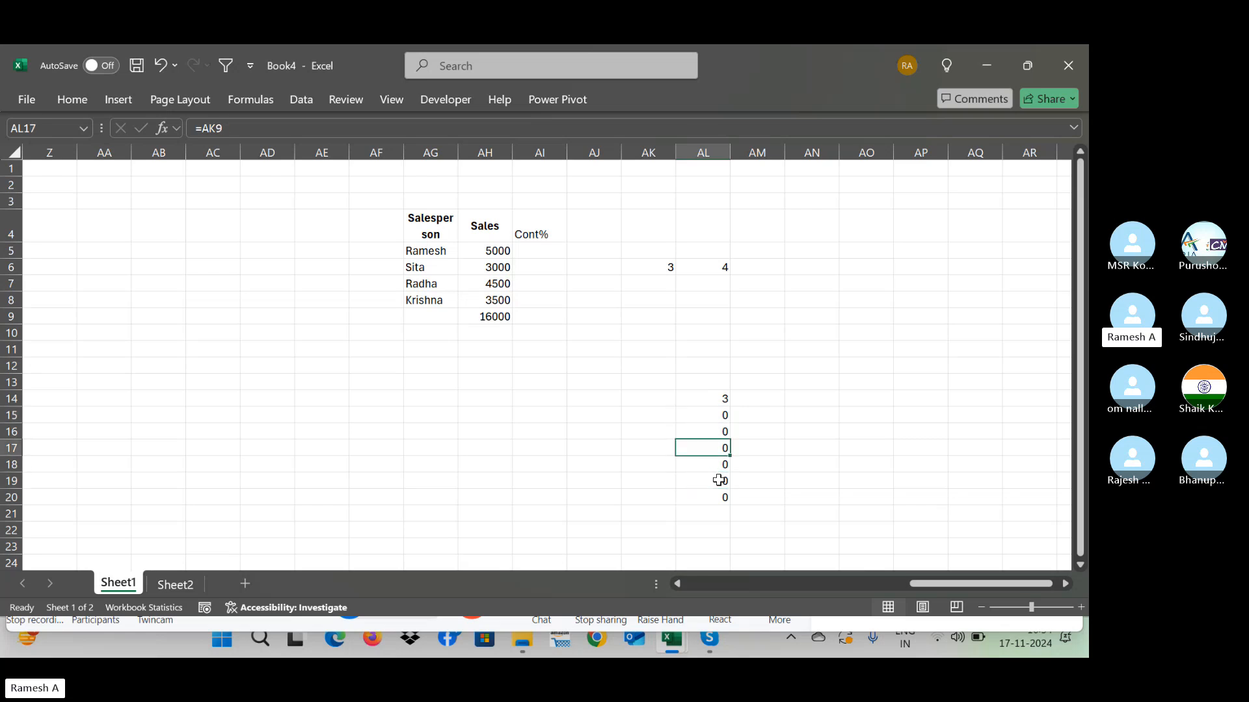
{"action": "key", "text": "Up"}
{"action": "key", "text": "Up"}
Step: Undo the fill-down of the AL14 formula and return to AL14
{"action": "key", "text": "ctrl+z"}
{"action": "key", "text": "Up"}
{"action": "key", "text": "Down"}
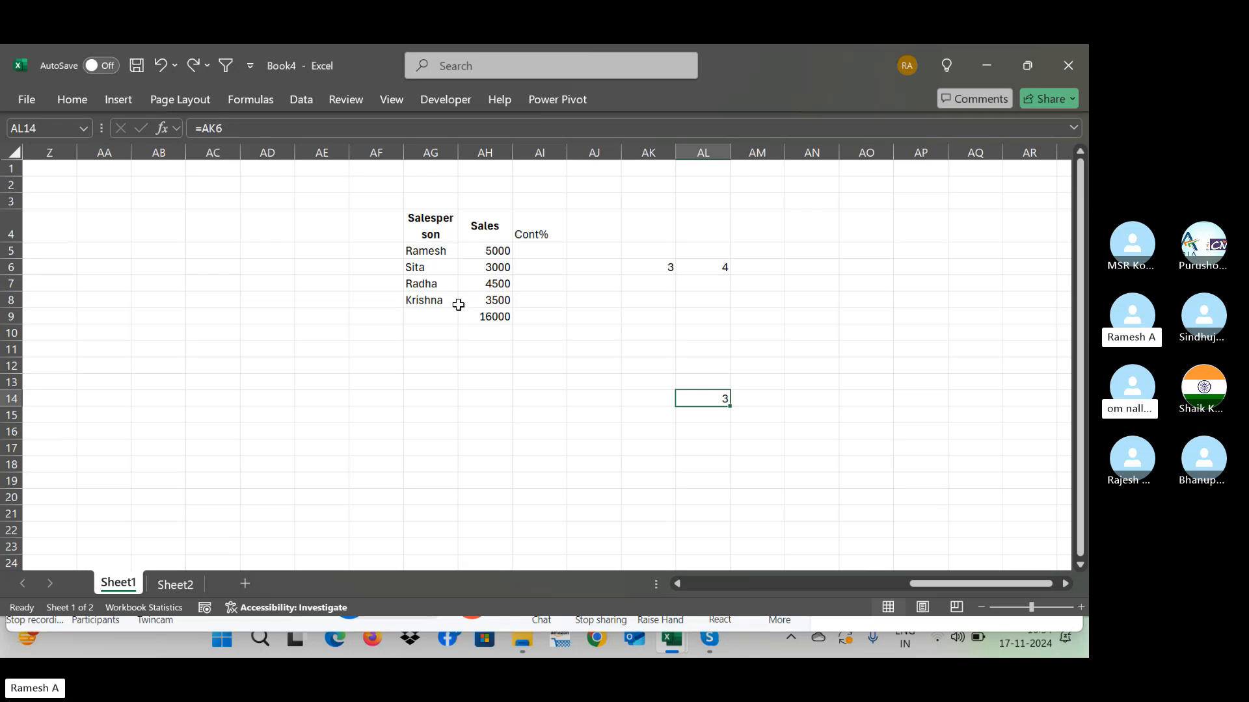
Step: Lock the row in the AL14 formula, making it =AK$6
{"action": "left_click", "coordinate": [216, 128]}
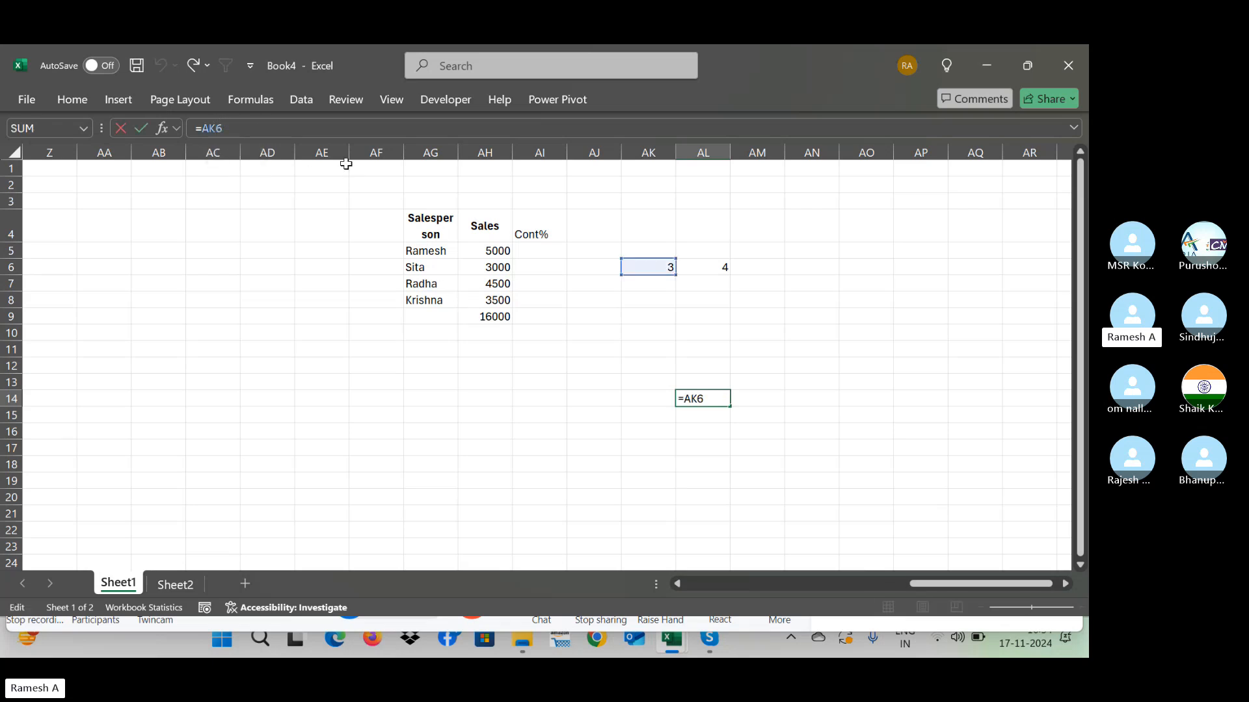
{"action": "type", "text": "$"}
{"action": "key", "text": "Return"}
{"action": "key", "text": "Up"}
Step: Fill the row-locked AL14 formula down through AL20
{"action": "key", "text": "shift+Down"}
{"action": "key", "text": "shift+Down"}
{"action": "key", "text": "shift+Down"}
{"action": "key", "text": "shift+Down"}
{"action": "key", "text": "shift+Down"}
{"action": "key", "text": "shift+Down"}
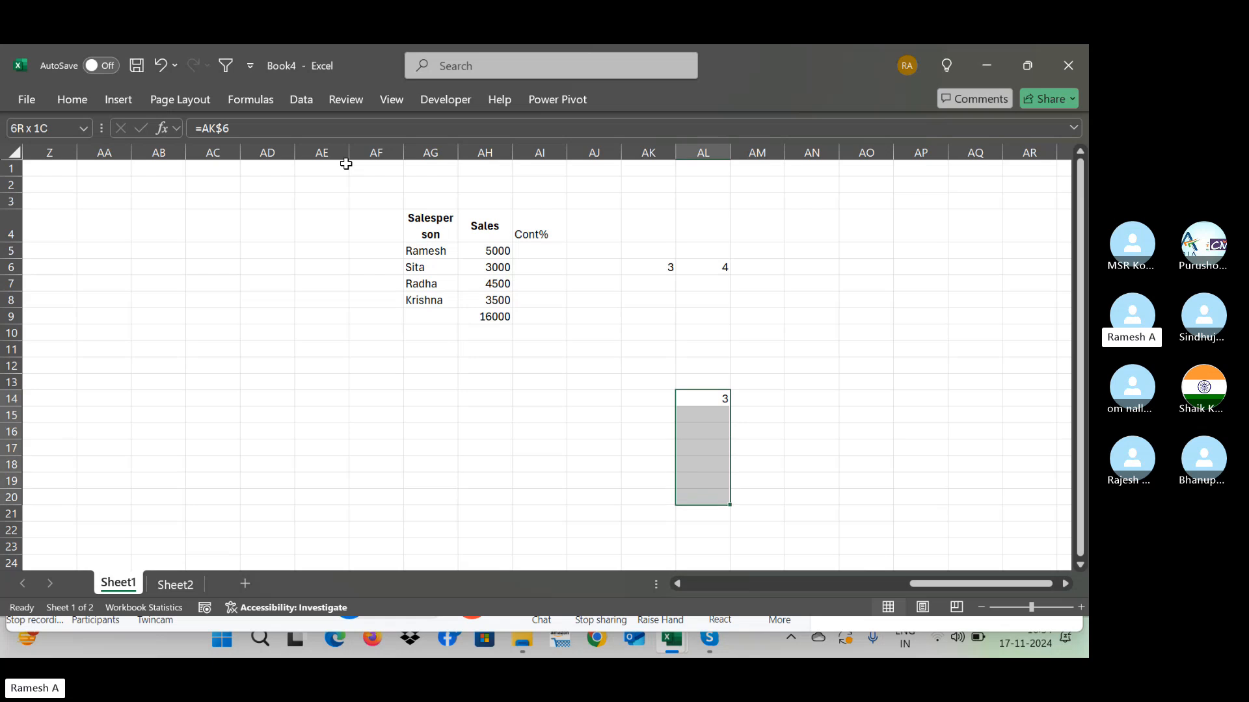
{"action": "key", "text": "ctrl+d"}
Step: Compare the cell references in the copied formulas from AL14 through AL20
{"action": "key", "text": "Down"}
{"action": "key", "text": "Down"}
{"action": "key", "text": "Down"}
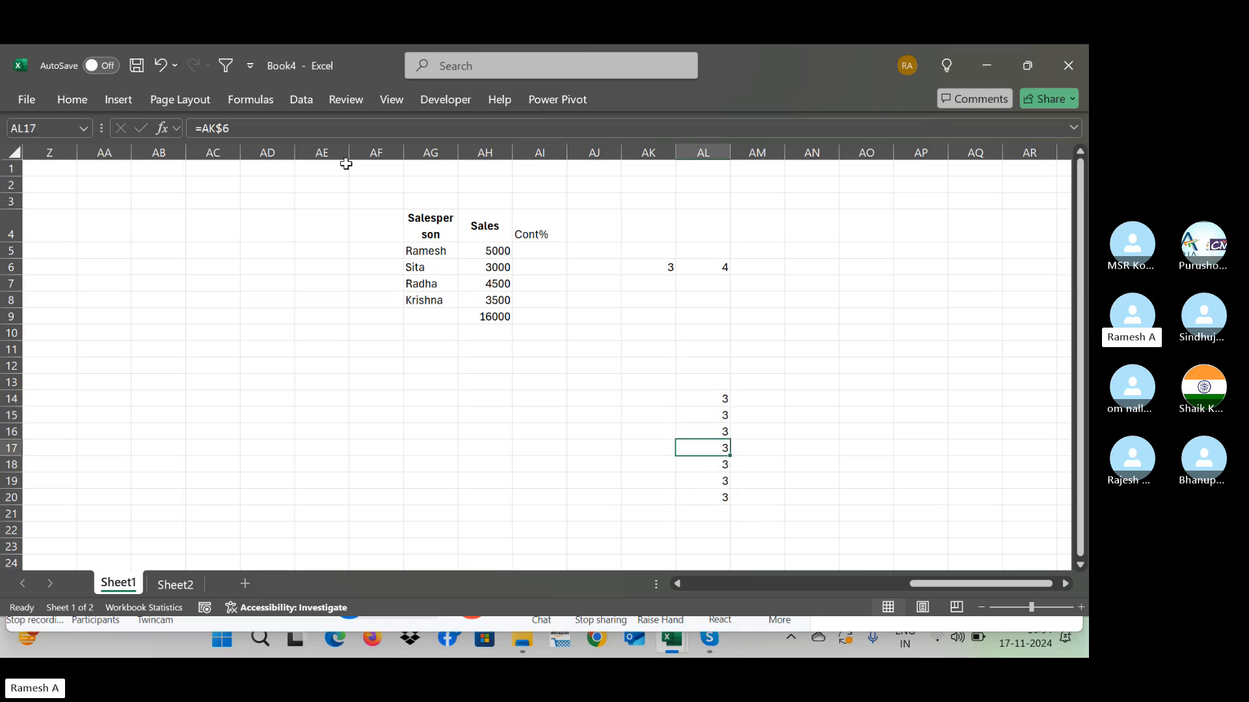
{"action": "key", "text": "Down"}
{"action": "key", "text": "Down"}
{"action": "key", "text": "Up"}
{"action": "key", "text": "Up"}
{"action": "key", "text": "Down"}
{"action": "key", "text": "Down"}
{"action": "key", "text": "Down"}
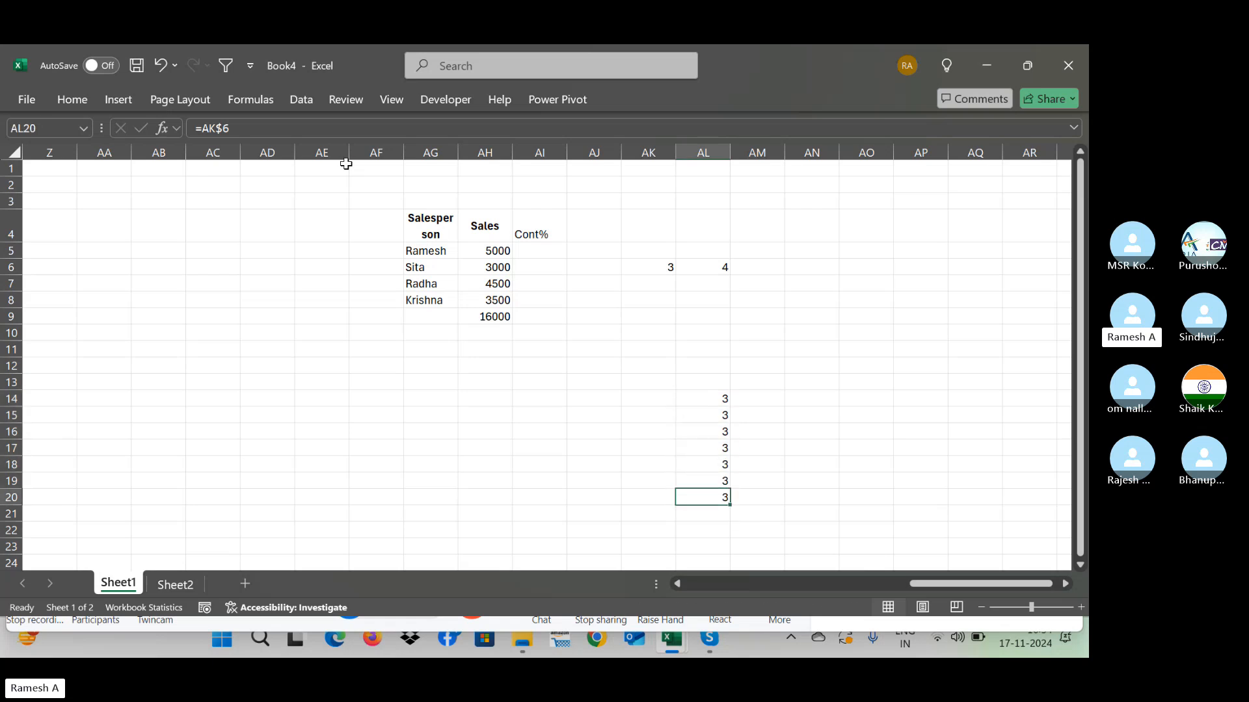
{"action": "key", "text": "Up"}
{"action": "key", "text": "Up"}
{"action": "key", "text": "Up"}
{"action": "key", "text": "Up"}
{"action": "key", "text": "Up"}
{"action": "key", "text": "Up"}
{"action": "key", "text": "Down"}
{"action": "key", "text": "Down"}
{"action": "key", "text": "Down"}
{"action": "key", "text": "Down"}
{"action": "key", "text": "Down"}
{"action": "key", "text": "Down"}
{"action": "key", "text": "Down"}
{"action": "key", "text": "Up"}
{"action": "key", "text": "Up"}
{"action": "key", "text": "Up"}
{"action": "key", "text": "Up"}
{"action": "key", "text": "Up"}
{"action": "key", "text": "Up"}
{"action": "key", "text": "Up"}
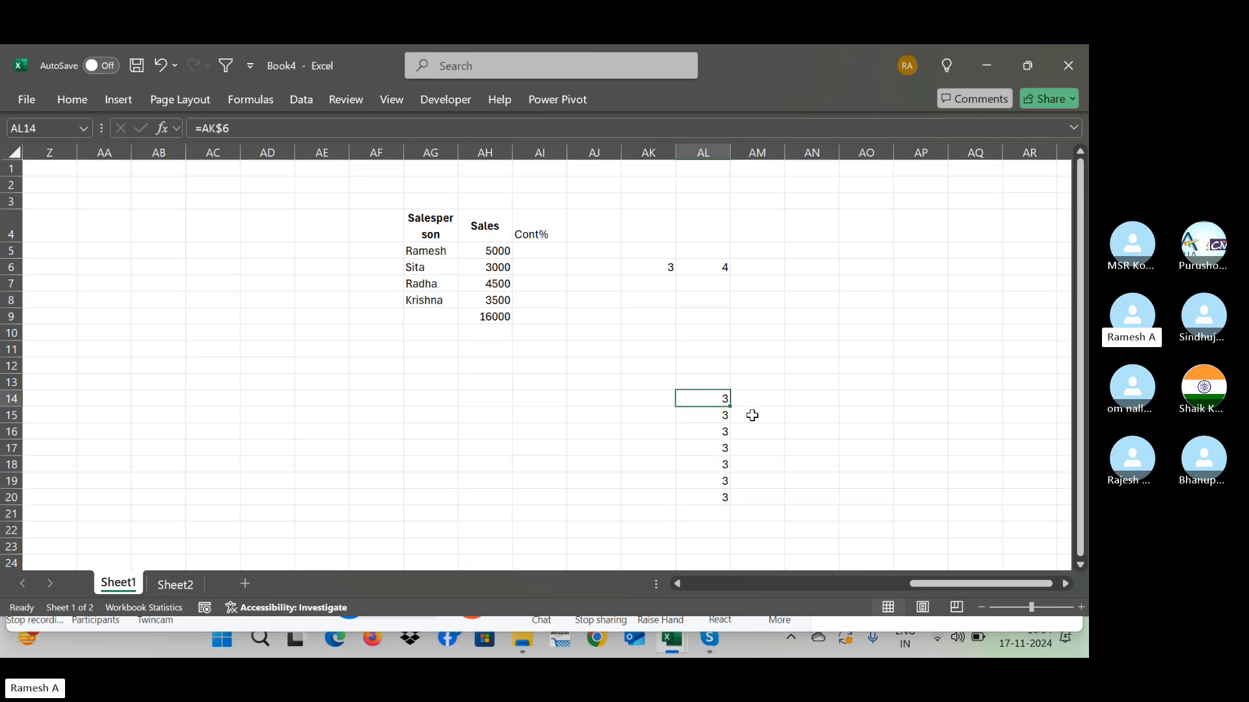
Step: Copy the row-locked AL14 formula across to AO14, checking the reference in AM14 along the way
{"action": "left_click_drag", "start_coordinate": [730, 409], "coordinate": [783, 412]}
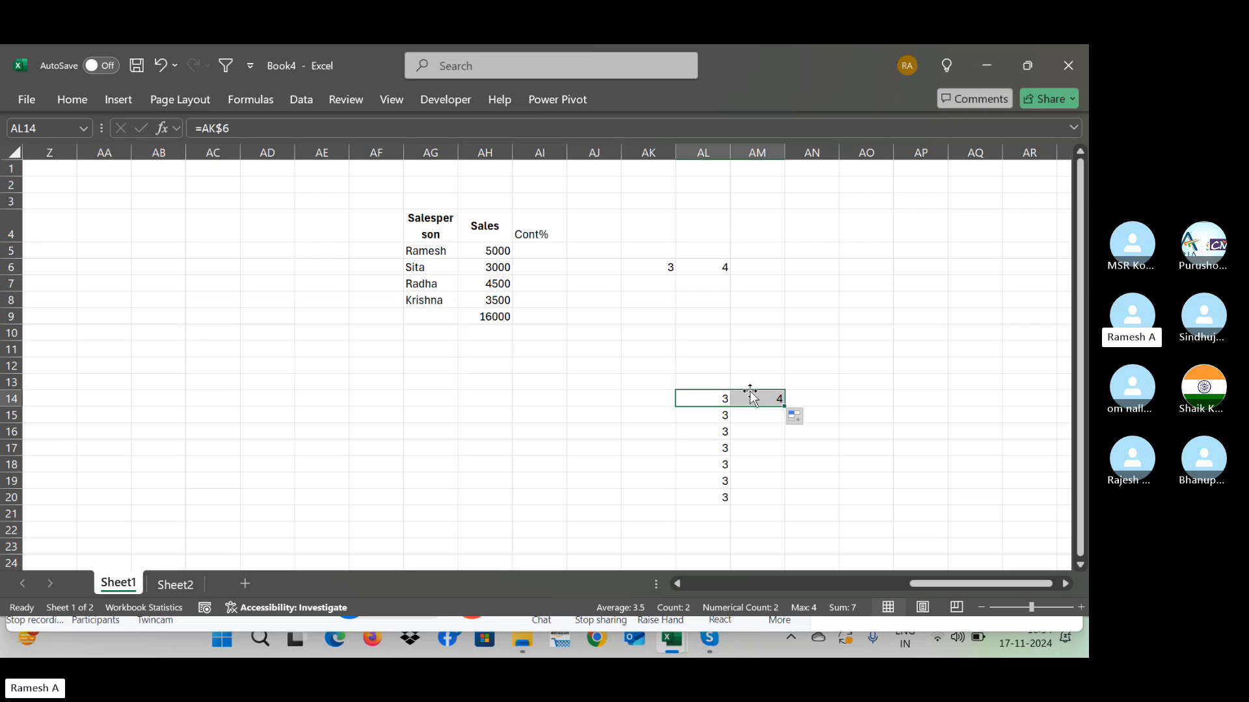
{"action": "left_click", "coordinate": [755, 399]}
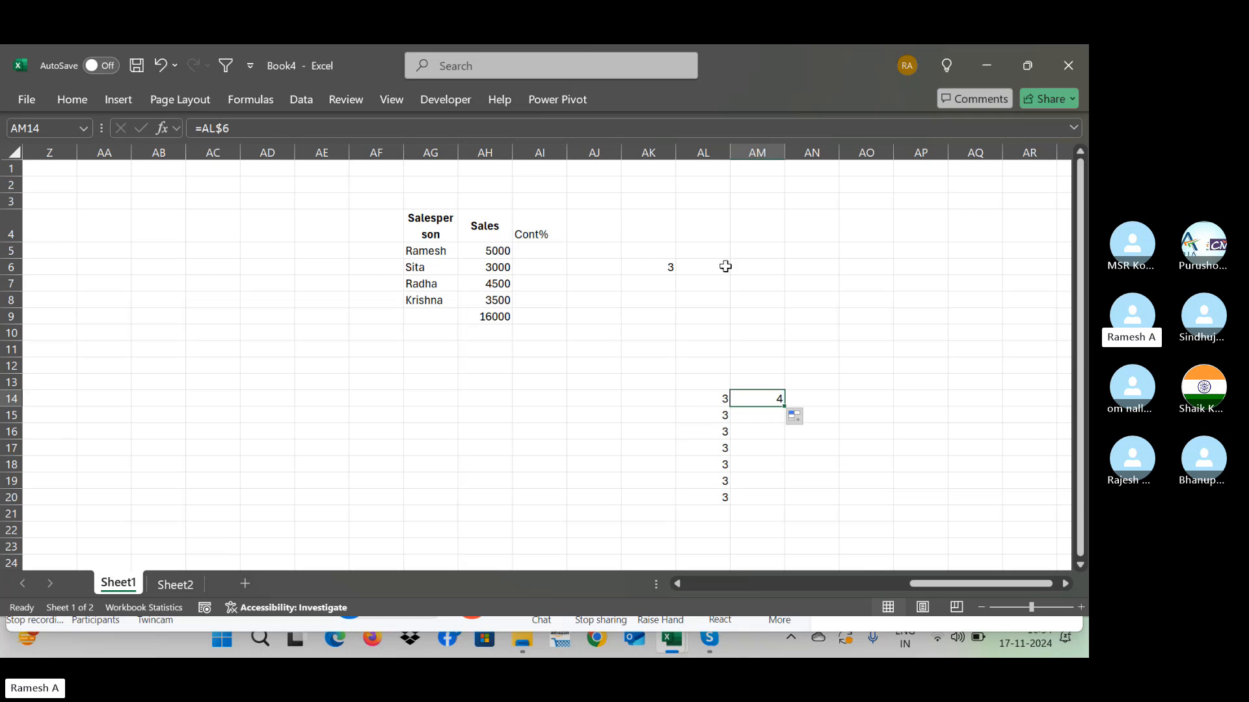
{"action": "left_click_drag", "start_coordinate": [786, 404], "coordinate": [872, 404]}
{"action": "left_click", "coordinate": [783, 404]}
Step: Change the AL14 formula to the fully absolute reference =$AK$6
{"action": "left_click", "coordinate": [719, 403]}
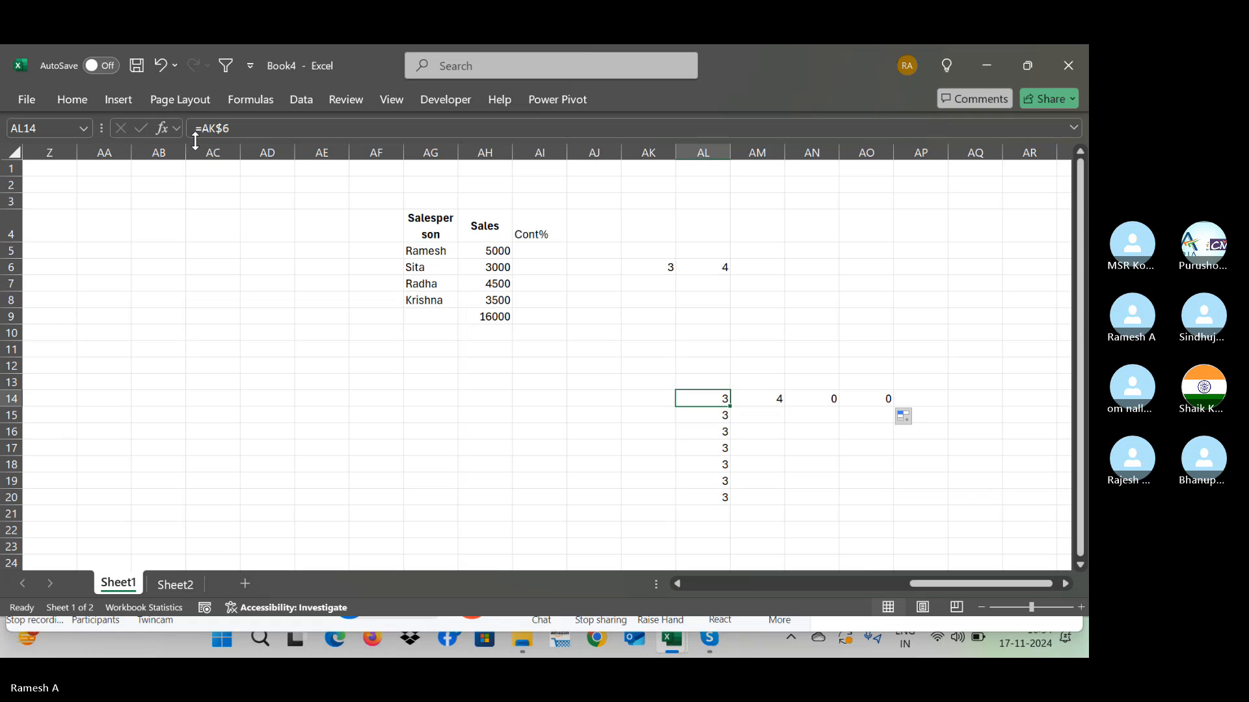
{"action": "key", "text": "F2"}
{"action": "key", "text": "F4"}
{"action": "key", "text": "Return"}
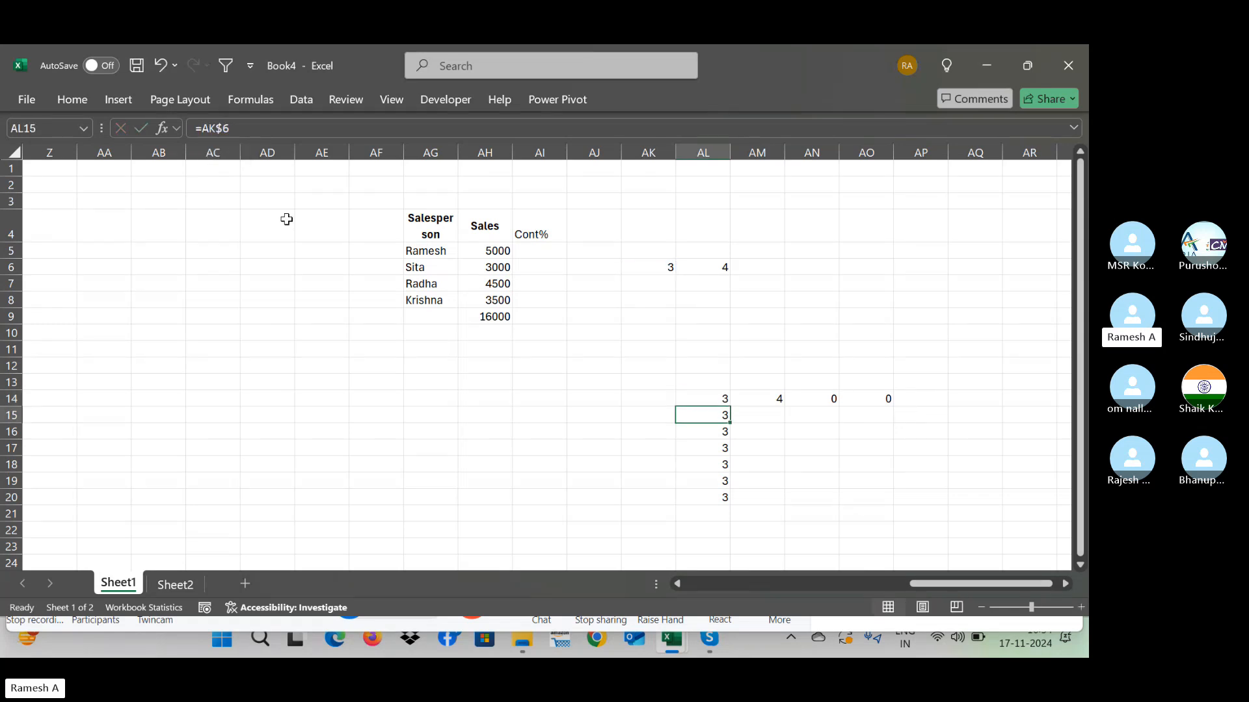
Step: Fill the absolute AL14 formula right through AP14
{"action": "key", "text": "Up"}
{"action": "key", "text": "shift+Right"}
{"action": "key", "text": "shift+Right"}
{"action": "key", "text": "shift+Right"}
{"action": "key", "text": "shift+Right"}
{"action": "key", "text": "ctrl+r"}
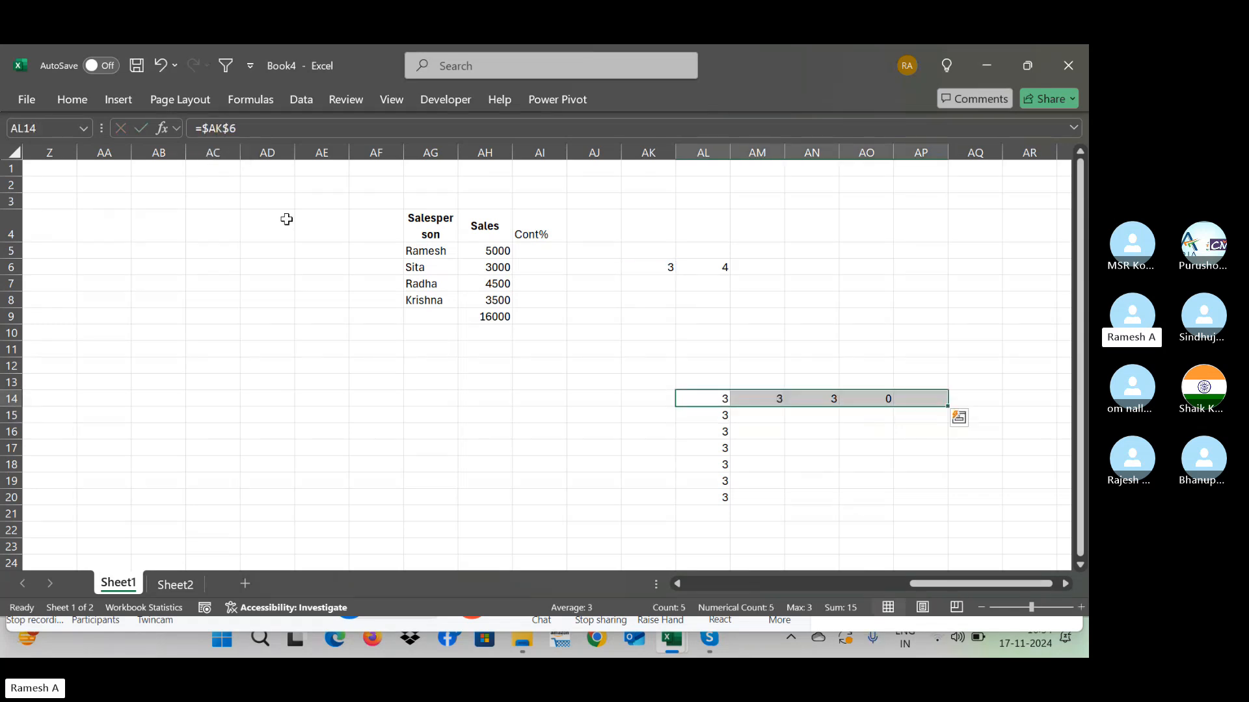
{"action": "key", "text": "Right"}
{"action": "key", "text": "Left"}
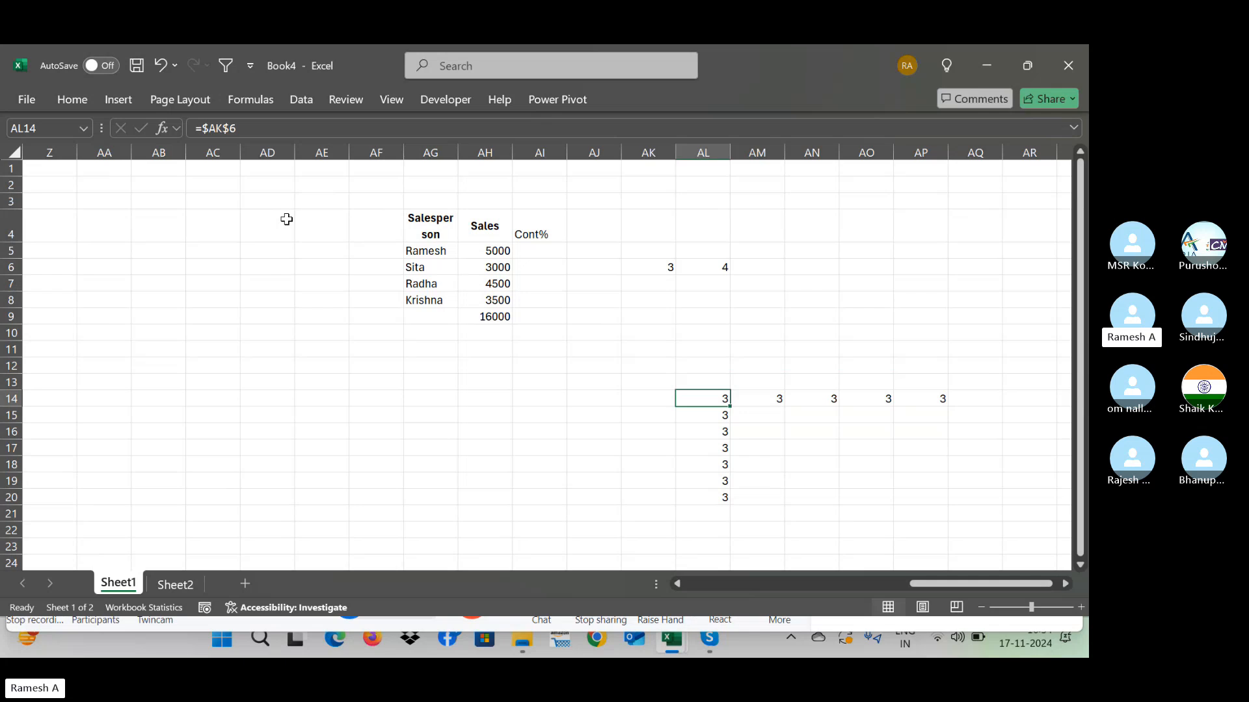
Step: Clear the range AL14:AP20 and return to AL14
{"action": "key", "text": "shift+Right"}
{"action": "key", "text": "shift+Right"}
{"action": "key", "text": "shift+Right"}
{"action": "key", "text": "shift+Right"}
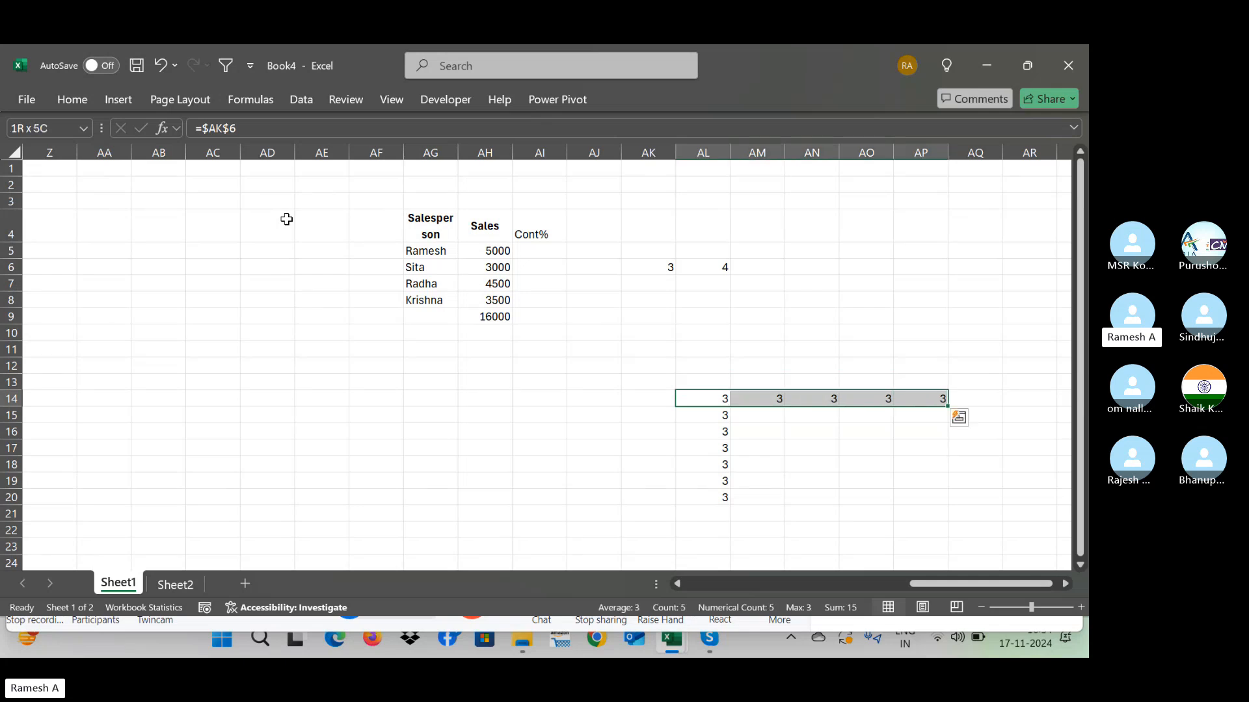
{"action": "key", "text": "shift+Down"}
{"action": "key", "text": "shift+Down"}
{"action": "key", "text": "shift+Down"}
{"action": "key", "text": "shift+Down"}
{"action": "key", "text": "shift+Down"}
{"action": "key", "text": "shift+Down"}
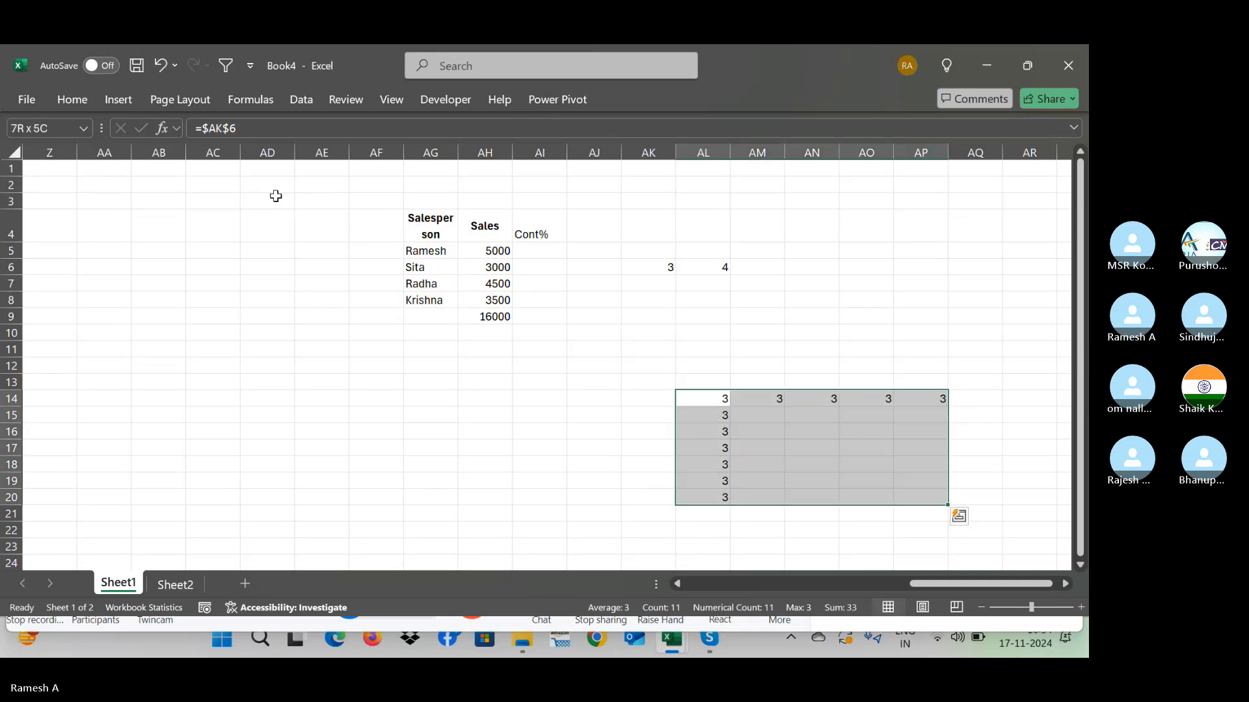
{"action": "key", "text": "Delete"}
{"action": "key", "text": "Right"}
{"action": "key", "text": "Left"}
Step: Enter the absolute reference formula =$AK$6 in AL14
{"action": "type", "text": "="}
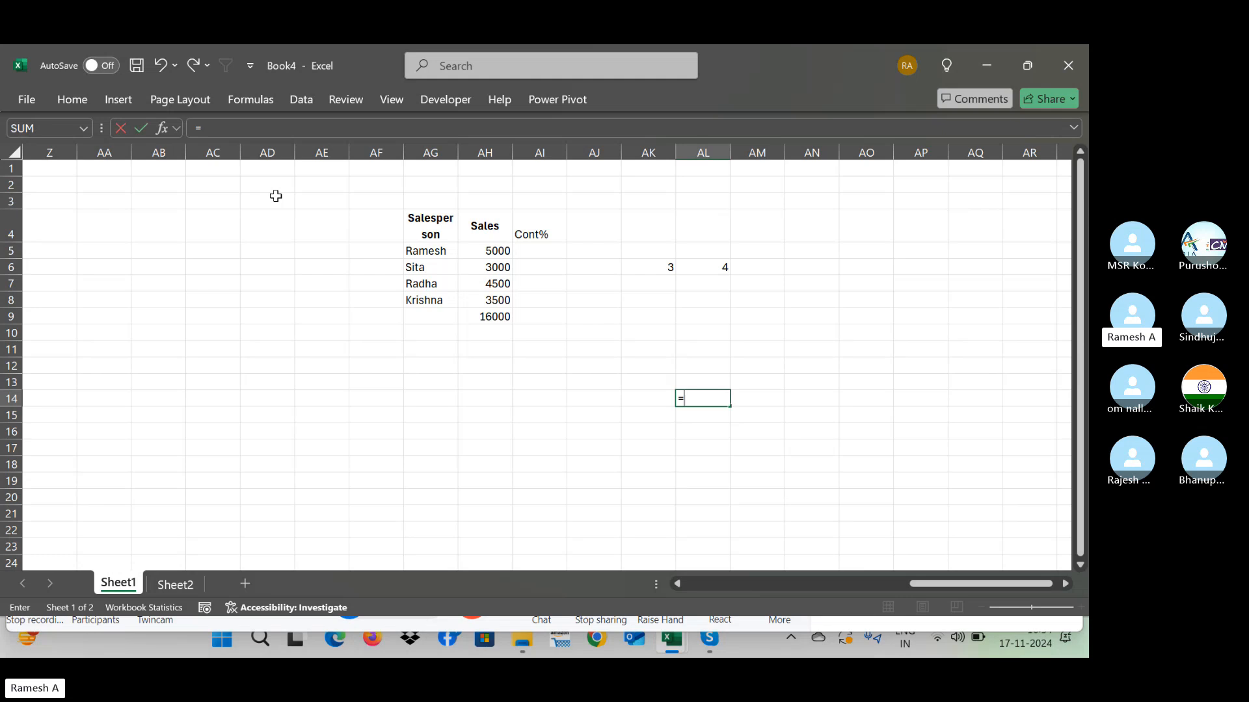
{"action": "left_click", "coordinate": [646, 266]}
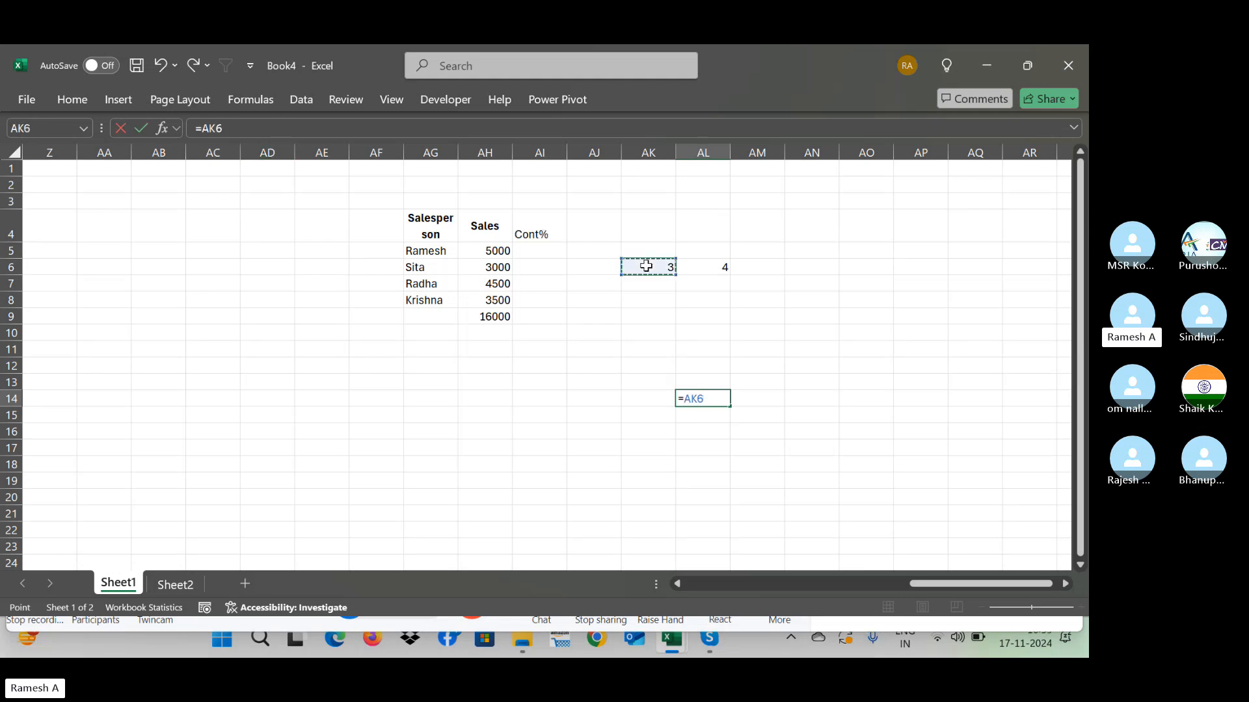
{"action": "key", "text": "F4"}
{"action": "key", "text": "Return"}
Step: Fill the =$AK$6 formula from AL14 right through AR14
{"action": "key", "text": "shift+Right"}
{"action": "key", "text": "shift+Right"}
{"action": "key", "text": "shift+Right"}
{"action": "key", "text": "shift+Right"}
{"action": "key", "text": "shift+Right"}
{"action": "key", "text": "shift+Right"}
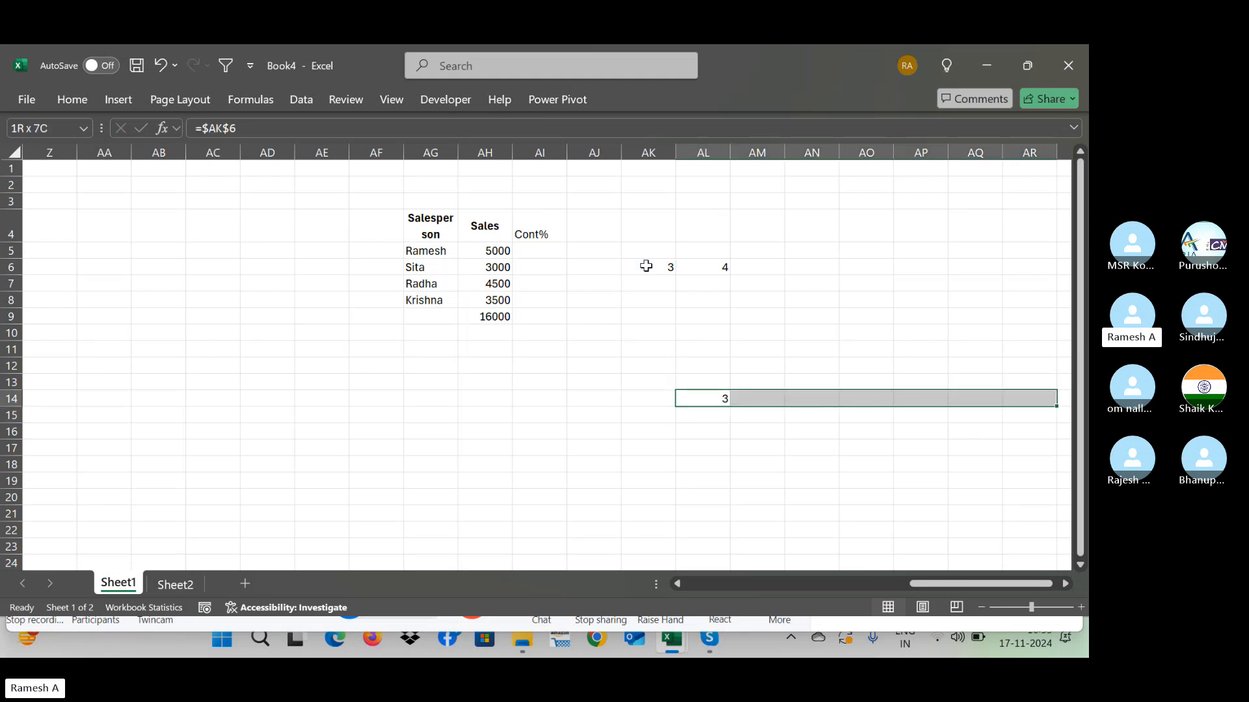
{"action": "key", "text": "ctrl+r"}
Step: Fill the formulas in AL14:AR14 down through row 19, and undo that fill
{"action": "key", "text": "shift+Down"}
{"action": "key", "text": "shift+Down"}
{"action": "key", "text": "shift+Down"}
{"action": "key", "text": "shift+Down"}
{"action": "key", "text": "shift+Down"}
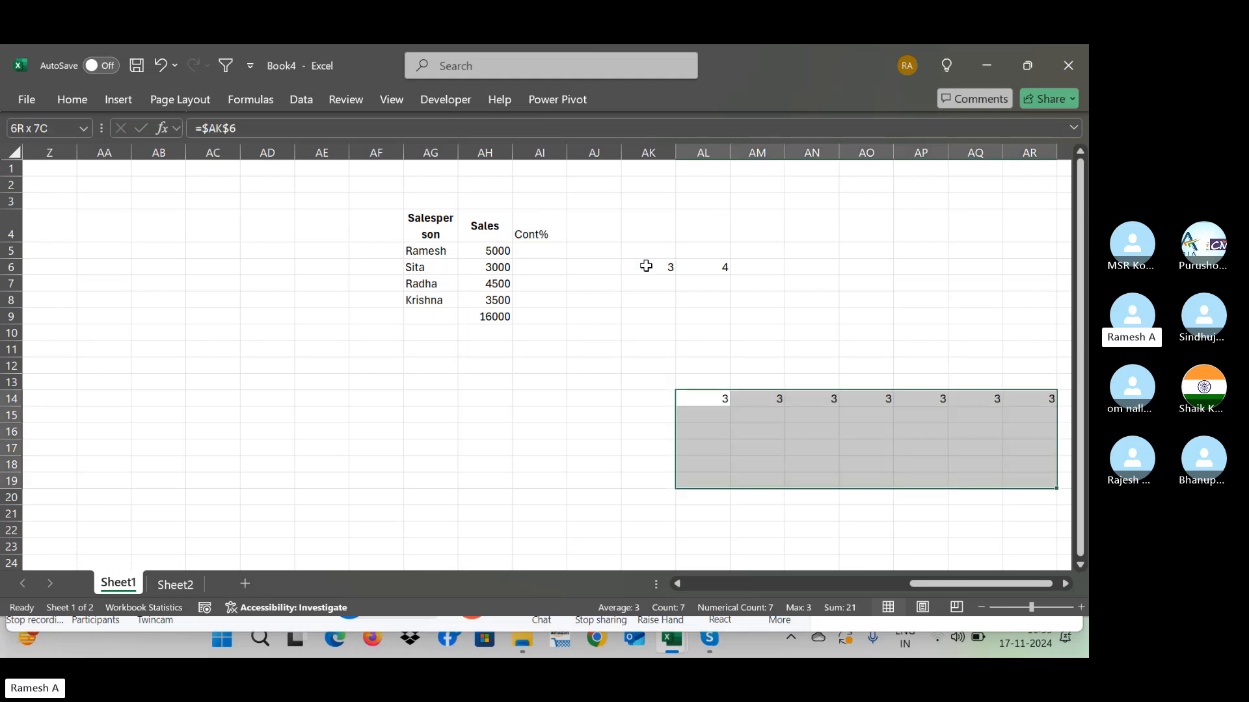
{"action": "key", "text": "ctrl+d"}
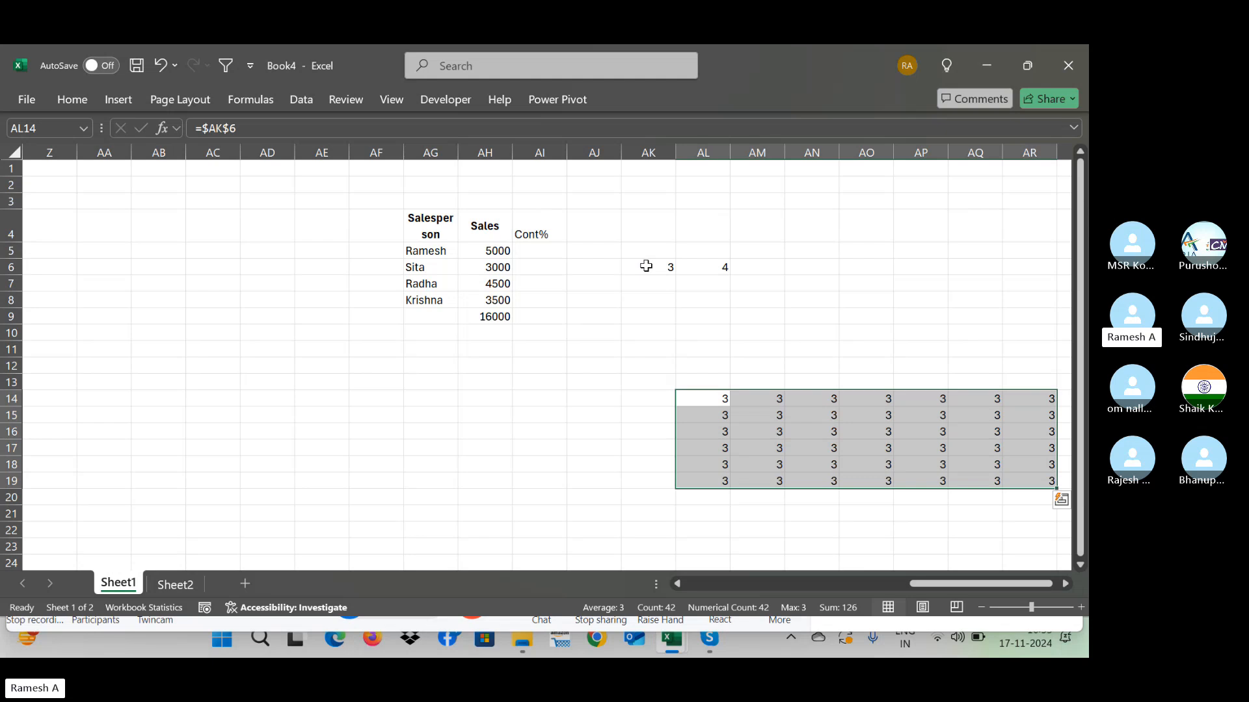
{"action": "key", "text": "ctrl+z"}
Step: Clear the copied formulas in AM14:AR14, keeping AL14
{"action": "key", "text": "Right"}
{"action": "key", "text": "ctrl+shift+Right"}
{"action": "key", "text": "Delete"}
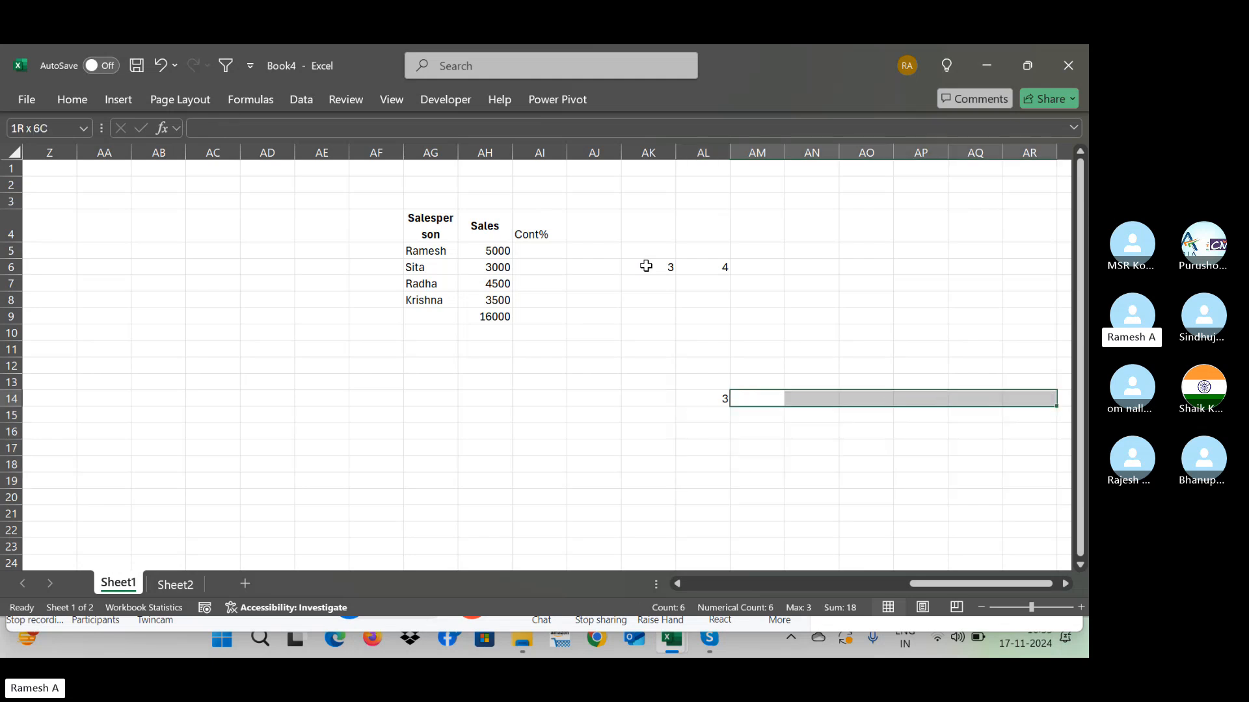
Step: Remove the column lock from the AL14 formula, making it =AK$6
{"action": "key", "text": "Left"}
{"action": "left_click", "coordinate": [207, 128]}
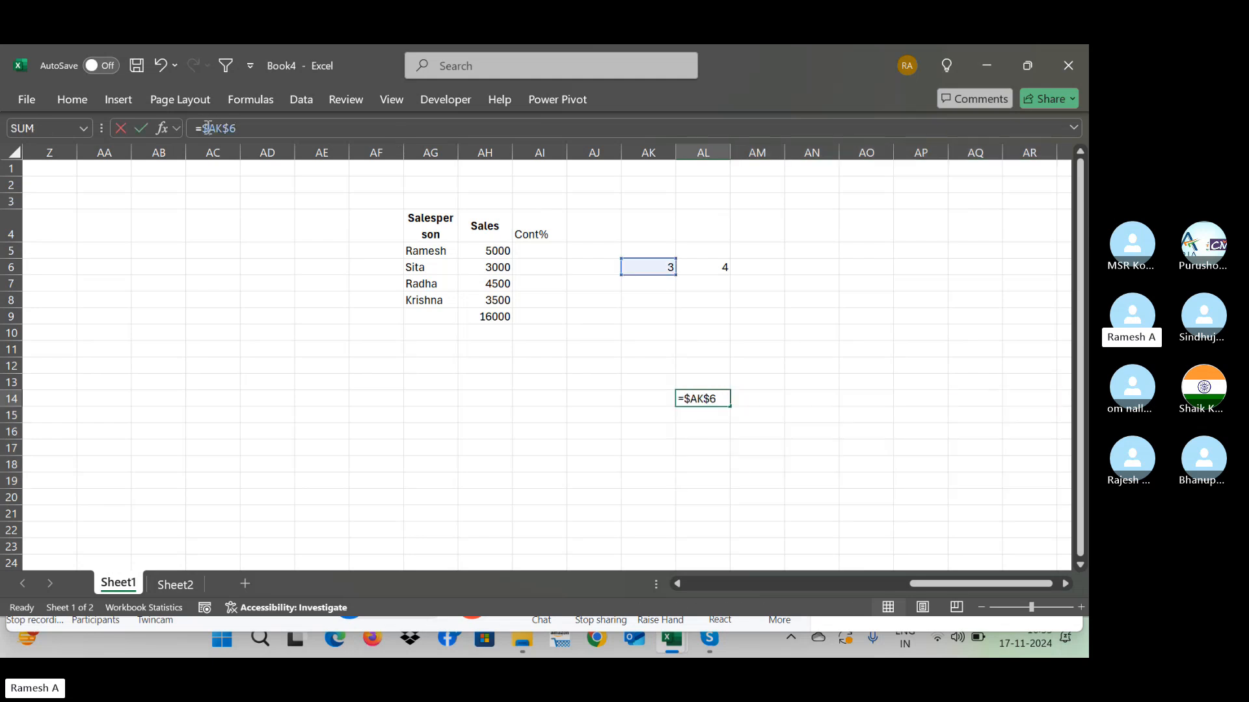
{"action": "key", "text": "BackSpace"}
{"action": "key", "text": "Return"}
{"action": "key", "text": "Up"}
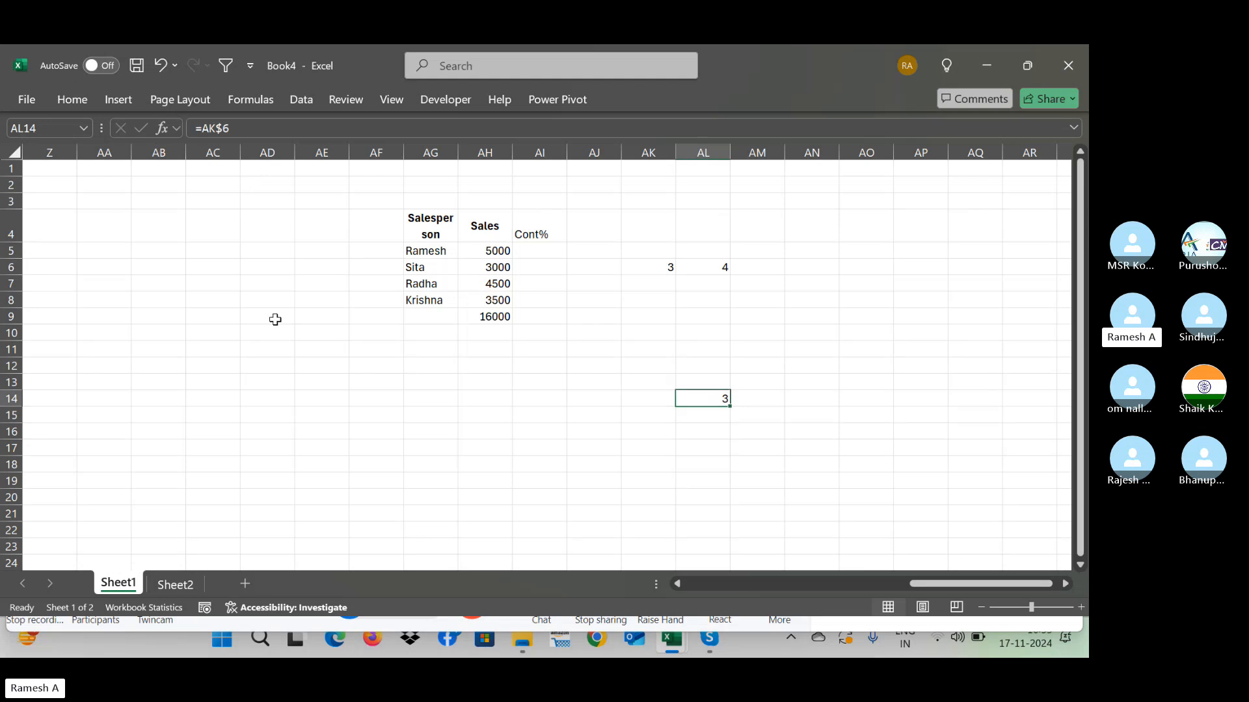
Step: Fill the =AK$6 formula from AL14 down through AL19
{"action": "key", "text": "shift+Down"}
{"action": "key", "text": "shift+Down"}
{"action": "key", "text": "shift+Down"}
{"action": "key", "text": "shift+Down"}
{"action": "key", "text": "shift+Down"}
{"action": "key", "text": "ctrl+d"}
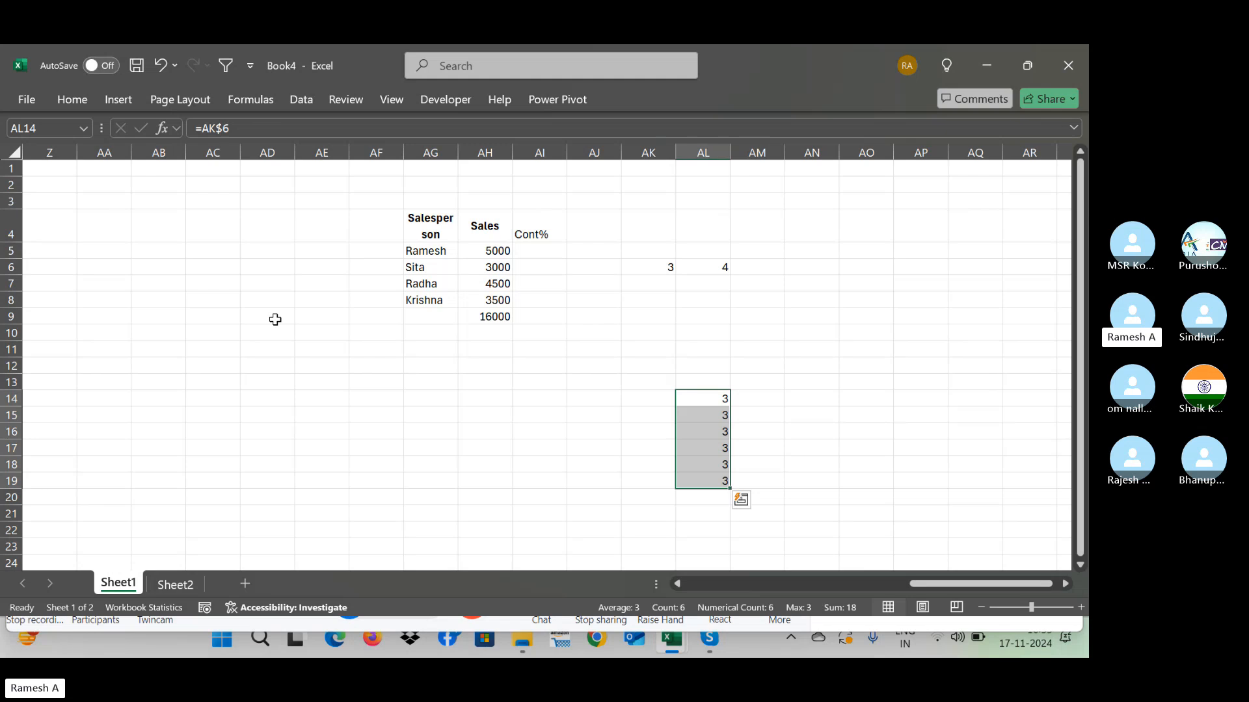
Step: Fill the formulas in AL14:AL19 right through column AP
{"action": "key", "text": "shift+Right"}
{"action": "key", "text": "shift+Right"}
{"action": "key", "text": "shift+Right"}
{"action": "key", "text": "shift+Right"}
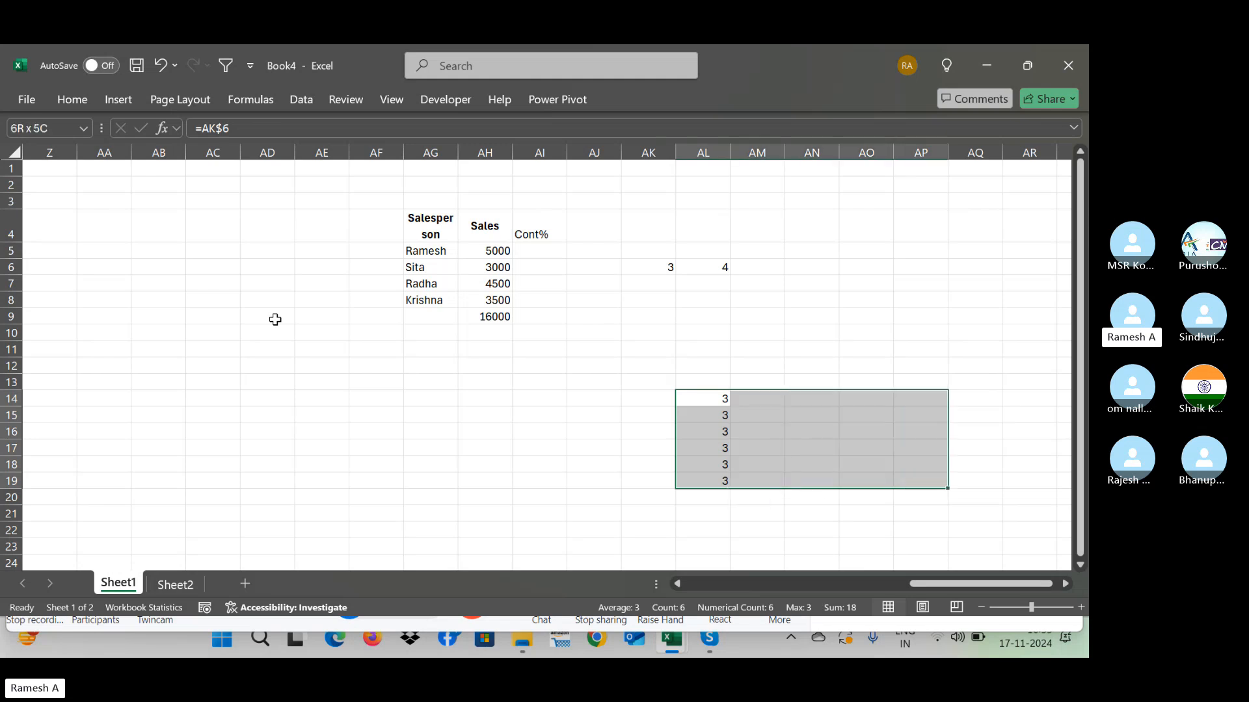
{"action": "key", "text": "ctrl+q"}
{"action": "key", "text": "Escape"}
{"action": "key", "text": "ctrl+r"}
Step: Compare the column references across AL14:AO14 and in AO15 with the source value in AK6
{"action": "key", "text": "Right"}
{"action": "key", "text": "Left"}
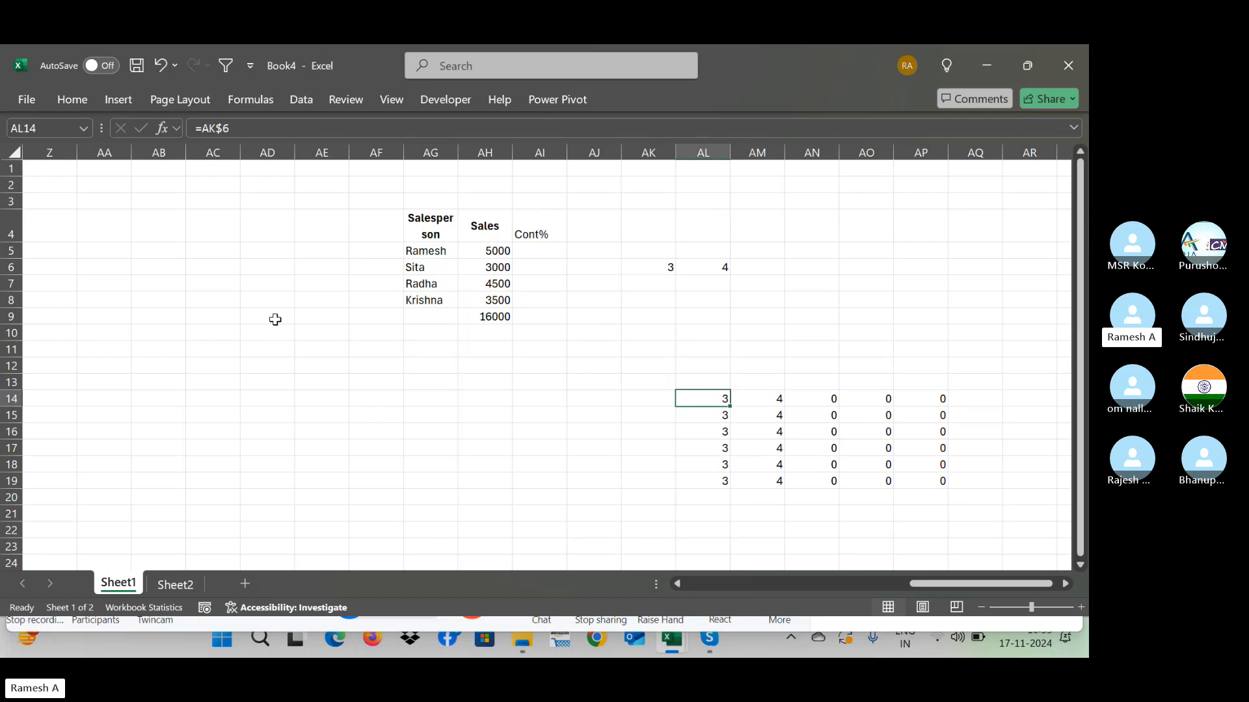
{"action": "key", "text": "Right"}
{"action": "key", "text": "Right"}
{"action": "key", "text": "Right"}
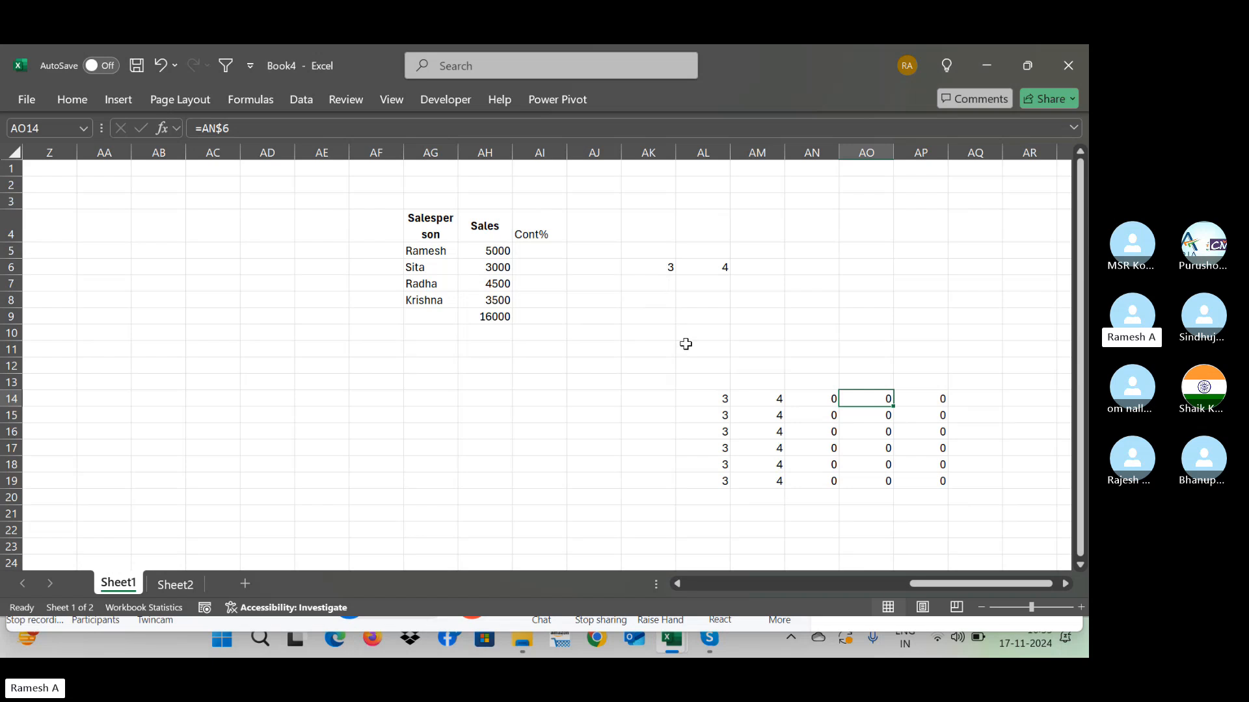
{"action": "left_click", "coordinate": [655, 265]}
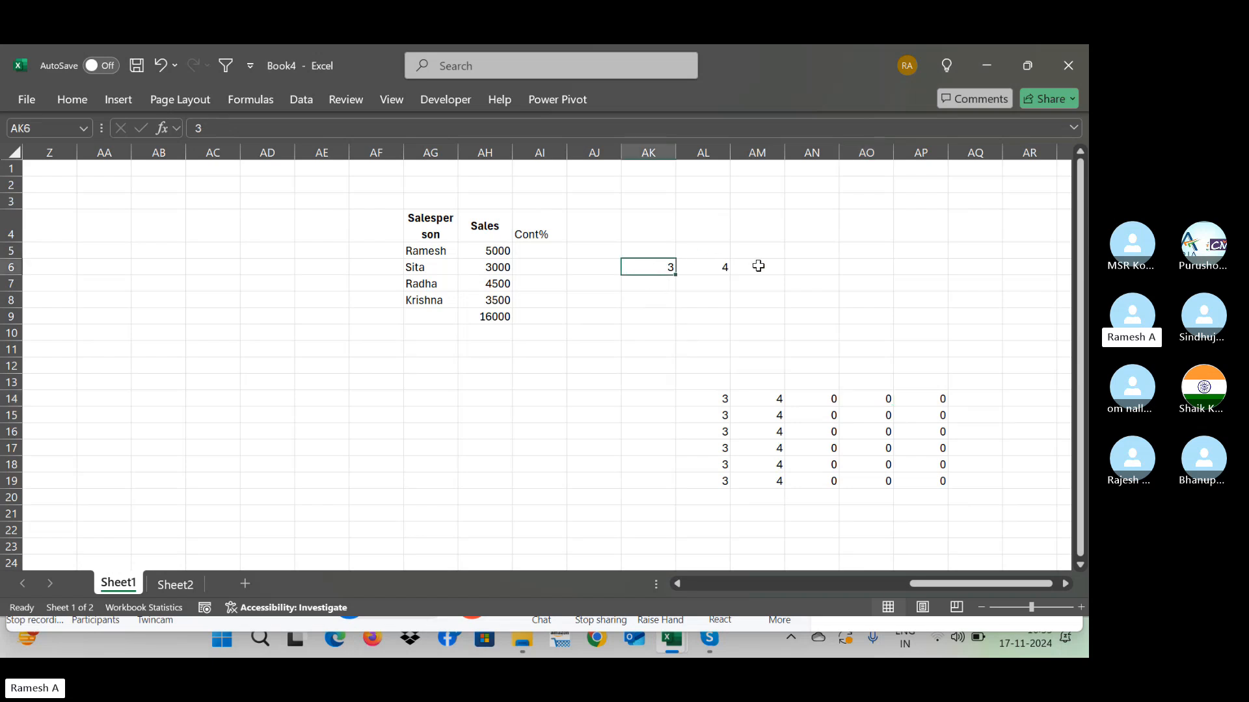
{"action": "left_click", "coordinate": [780, 394]}
{"action": "left_click", "coordinate": [875, 410]}
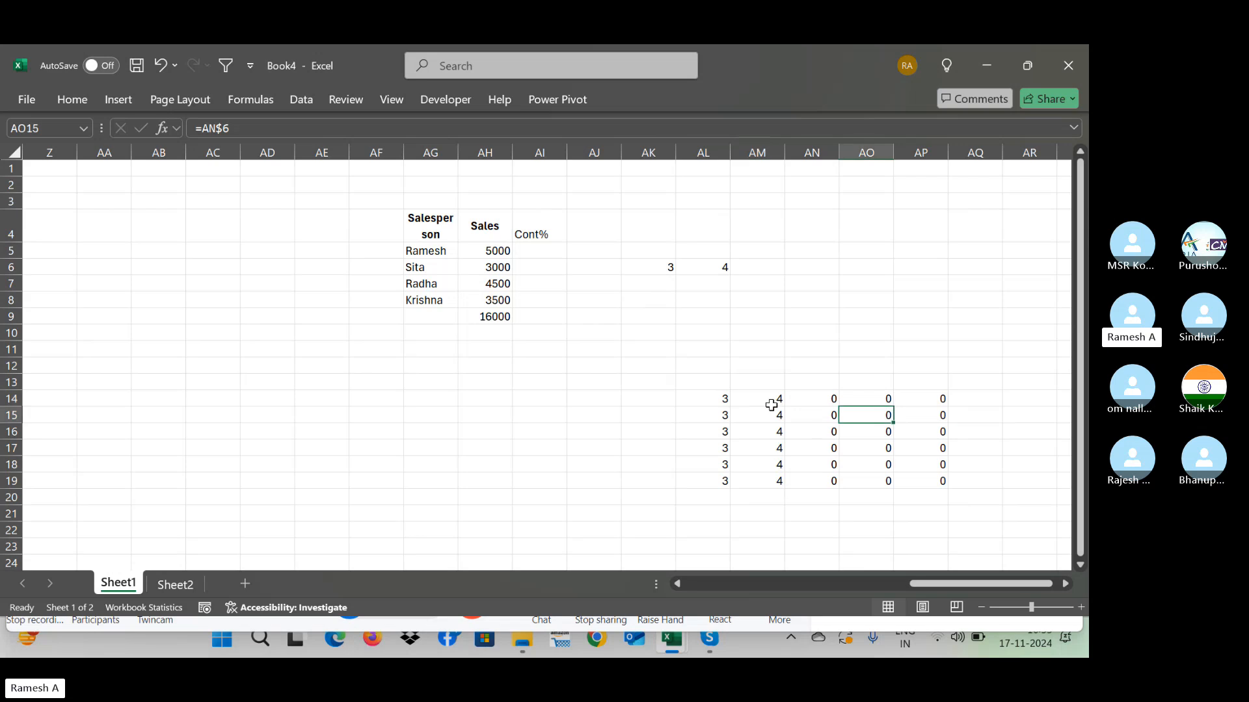
Step: Clear the copied formulas in AM14:AP19
{"action": "left_click", "coordinate": [769, 402]}
{"action": "key", "text": "ctrl+shift+Right"}
{"action": "key", "text": "ctrl+shift+Down"}
{"action": "key", "text": "Delete"}
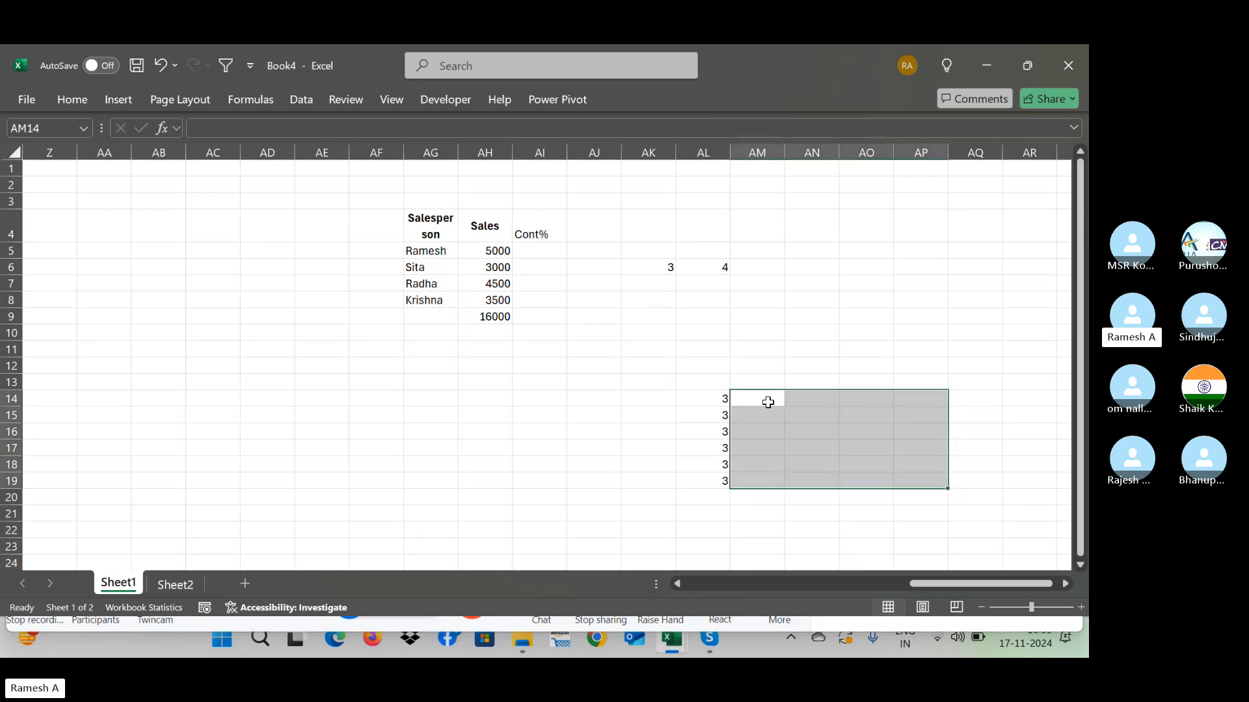
Step: Lock both the column and row in the AL14 formula, making it =$AK$6
{"action": "key", "text": "Left"}
{"action": "key", "text": "F2"}
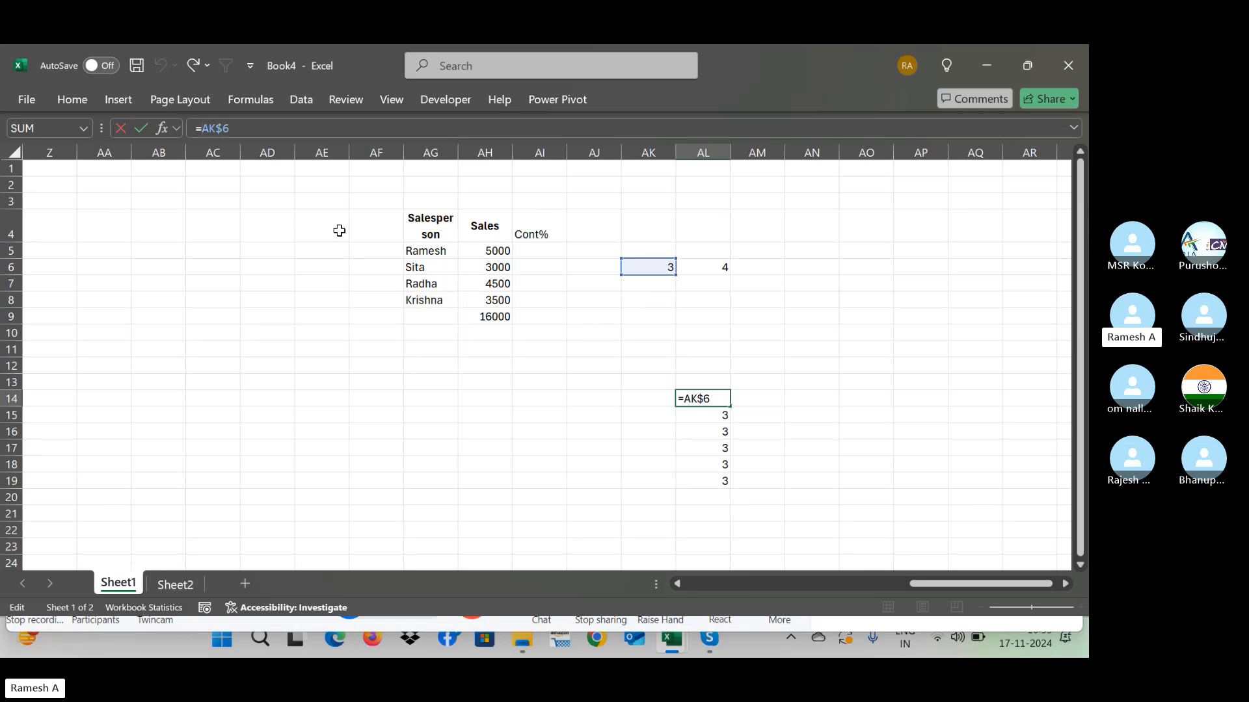
{"action": "key", "text": "F4"}
{"action": "key", "text": "F4"}
{"action": "key", "text": "F4"}
{"action": "key", "text": "Return"}
Step: Fill the fully locked AL14 formula right through AQ14
{"action": "key", "text": "Up"}
{"action": "key", "text": "shift+Right"}
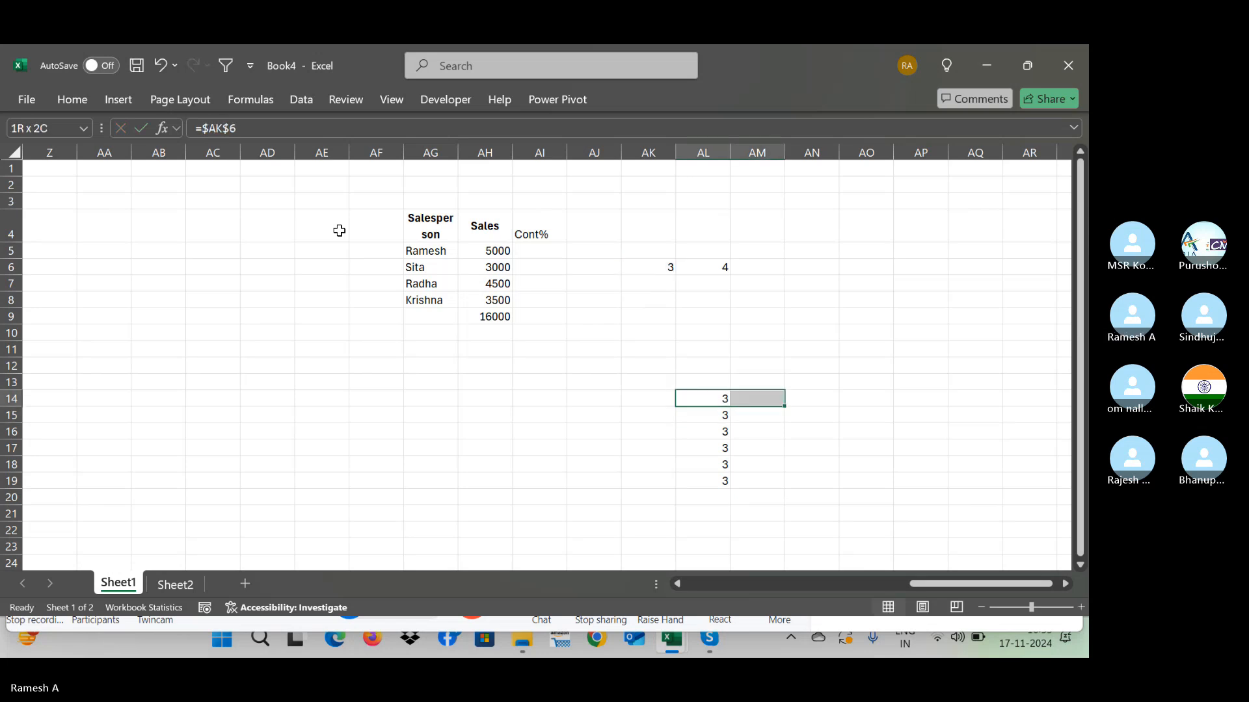
{"action": "key", "text": "shift+Right"}
{"action": "key", "text": "shift+Right"}
{"action": "key", "text": "shift+Right"}
{"action": "key", "text": "ctrl+r"}
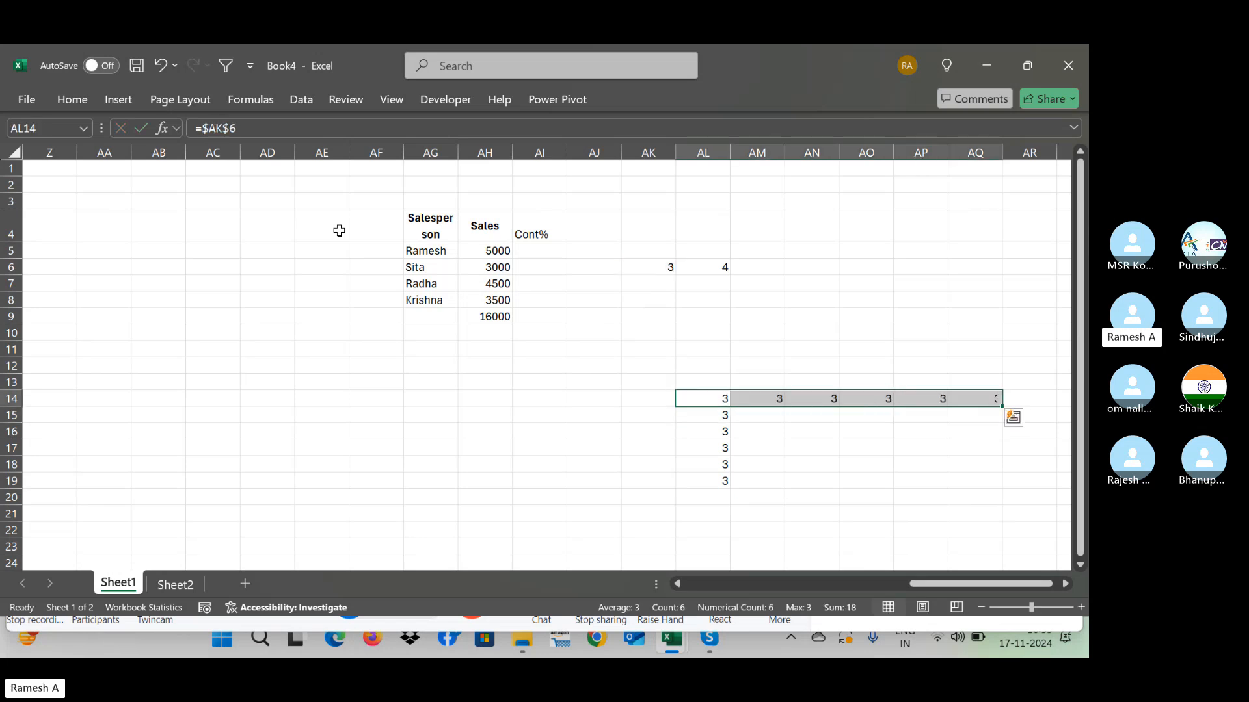
Step: Fill the formulas in AL14:AQ14 down through row 20
{"action": "key", "text": "shift+Down"}
{"action": "key", "text": "shift+Down"}
{"action": "key", "text": "shift+Down"}
{"action": "key", "text": "shift+Down"}
{"action": "key", "text": "shift+Down"}
{"action": "key", "text": "shift+Down"}
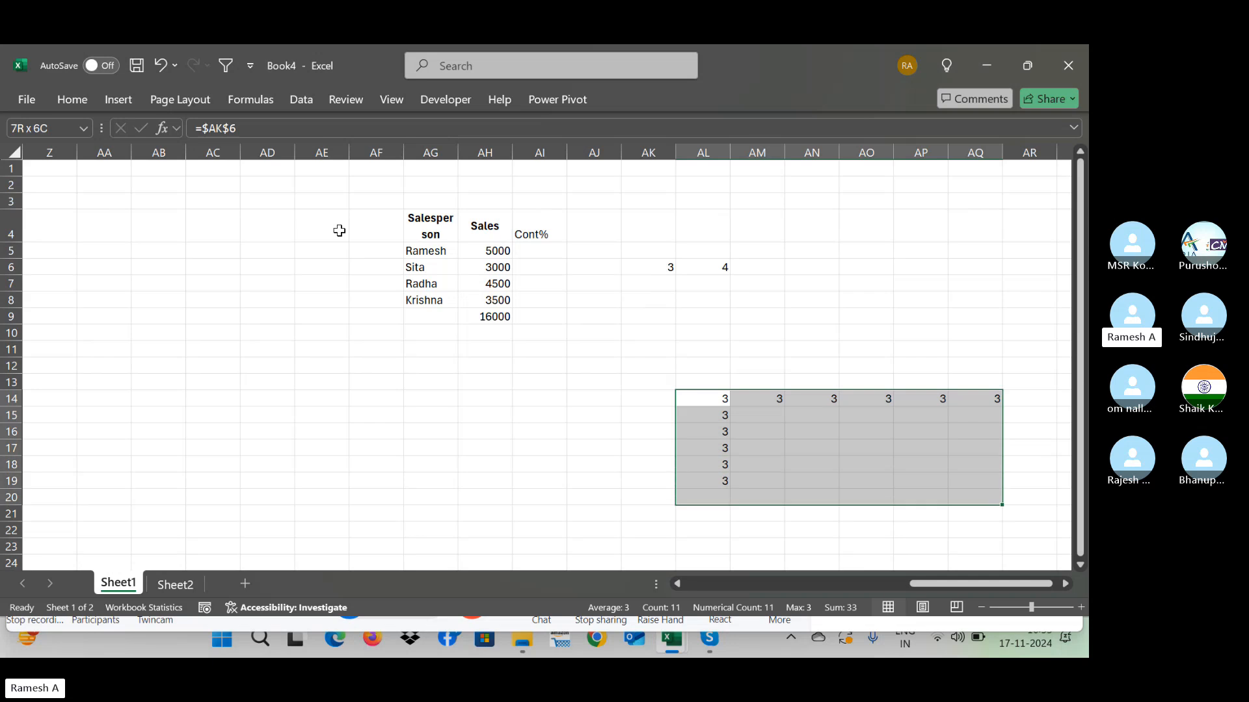
{"action": "key", "text": "ctrl+d"}
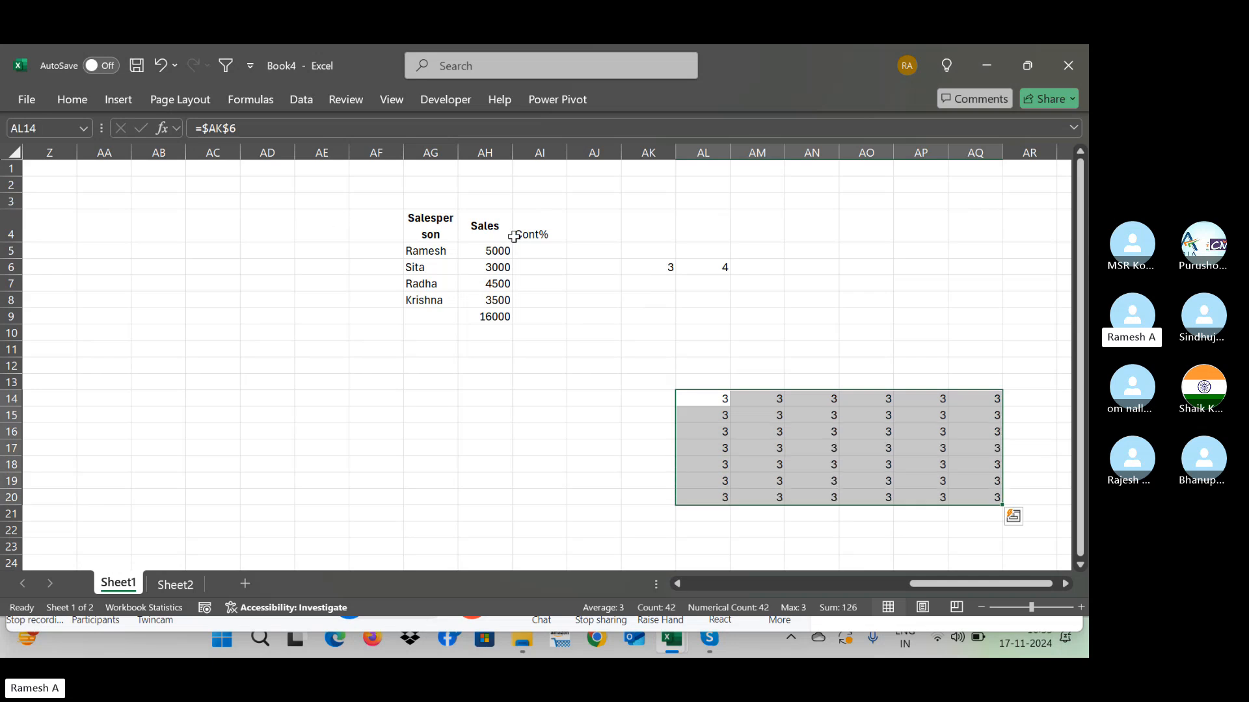
Step: Enter the contribution formula =AH5/$AH$9 in AI5, locking the total sales cell absolutely
{"action": "left_click", "coordinate": [490, 316]}
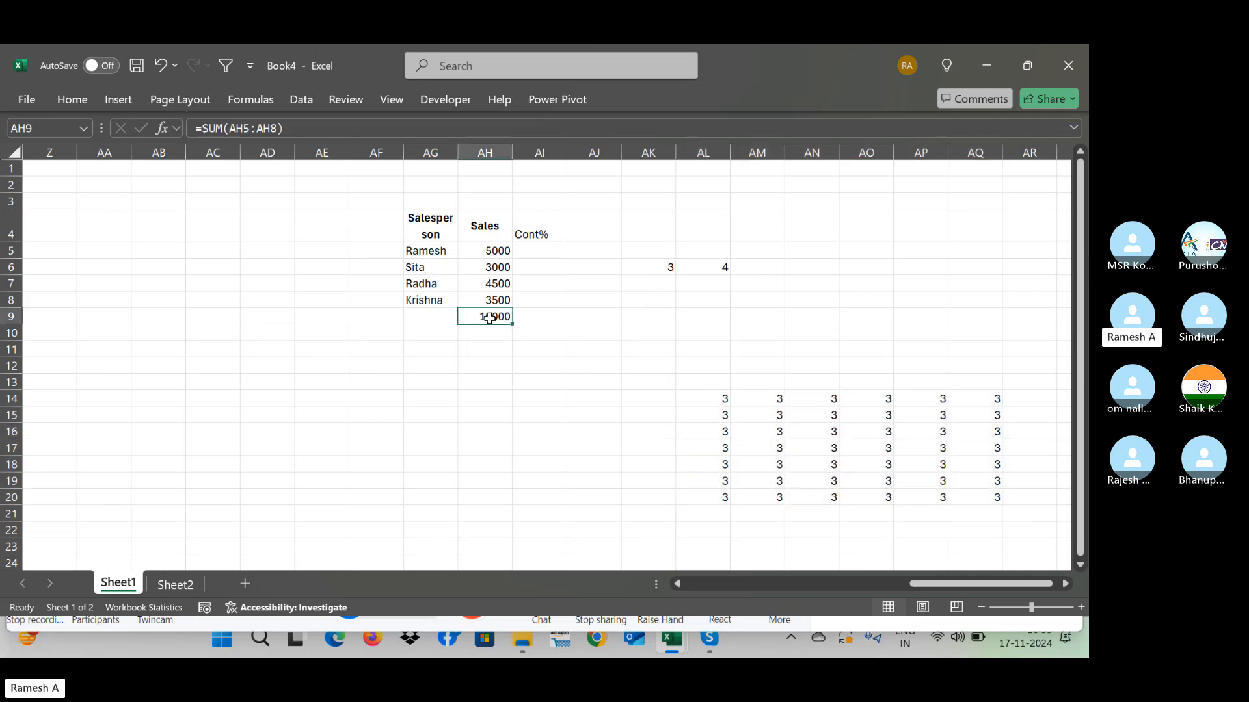
{"action": "left_click", "coordinate": [540, 252]}
{"action": "type", "text": "="}
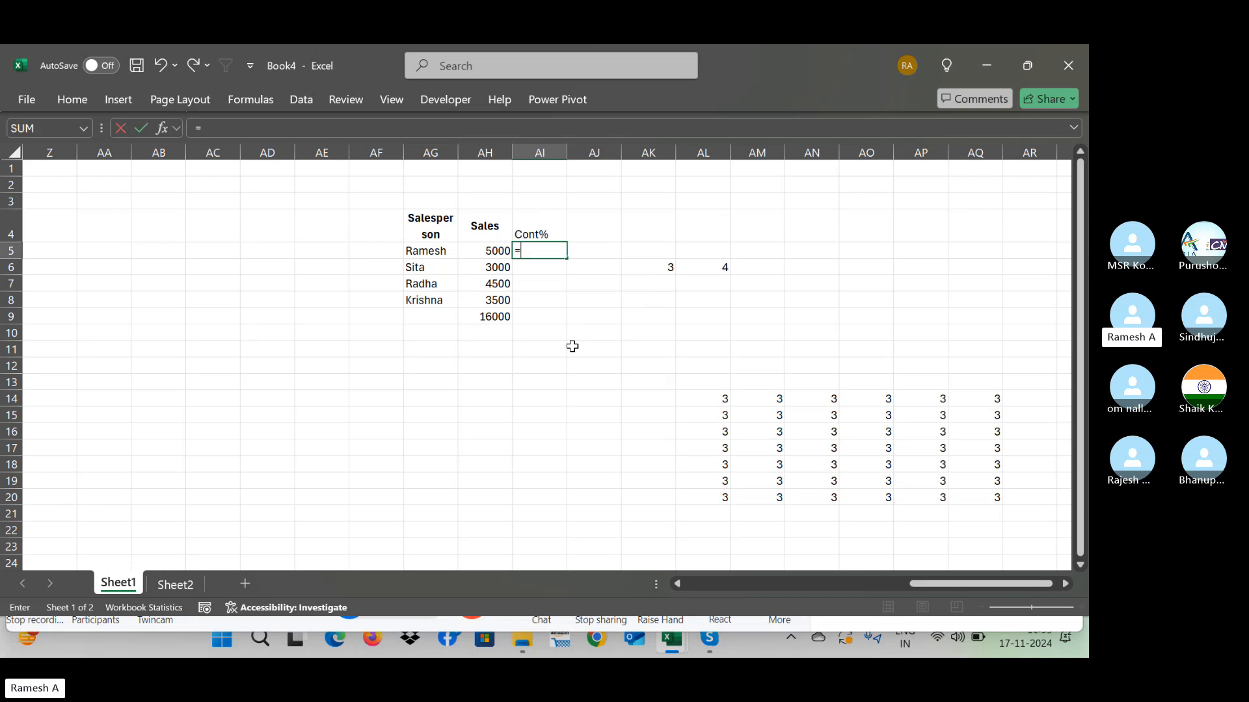
{"action": "key", "text": "Left"}
{"action": "type", "text": "/"}
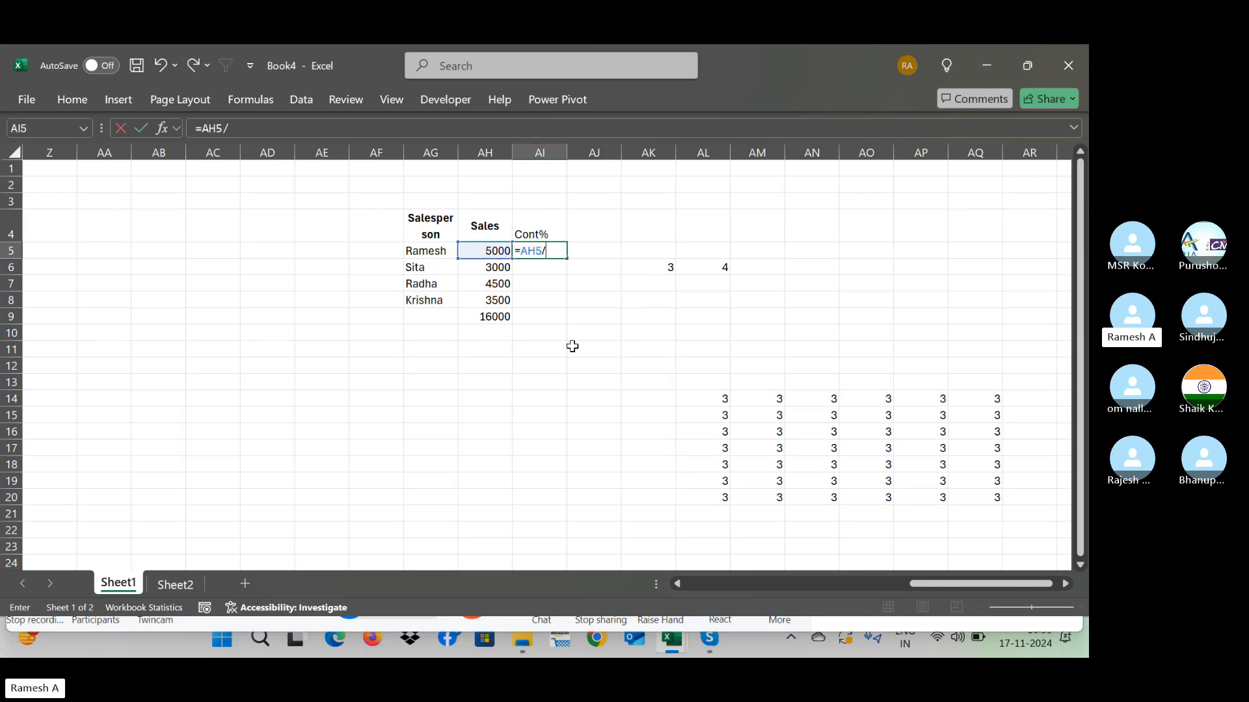
{"action": "left_click", "coordinate": [499, 319]}
{"action": "key", "text": "F4"}
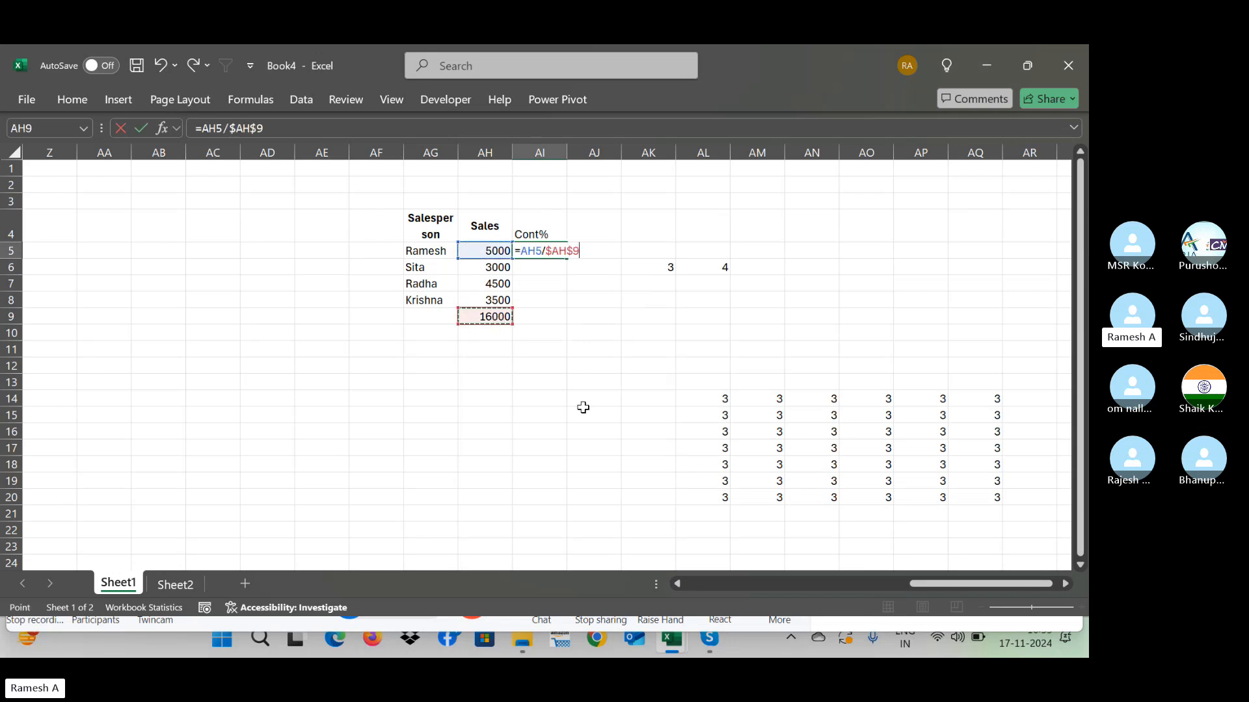
{"action": "key", "text": "Return"}
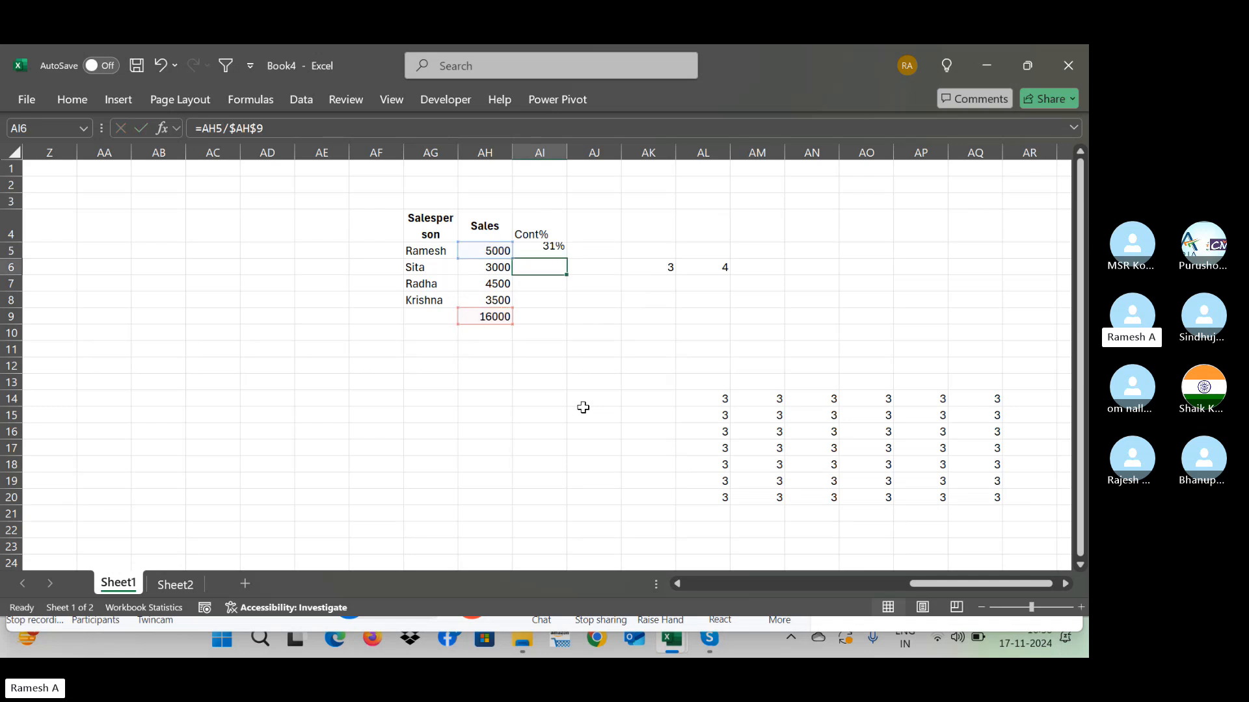
Step: Fill the contribution formula from AI5 down through AI8
{"action": "key", "text": "Up"}
{"action": "key", "text": "shift+Down"}
{"action": "key", "text": "shift+Down"}
{"action": "key", "text": "shift+Down"}
{"action": "key", "text": "ctrl+d"}
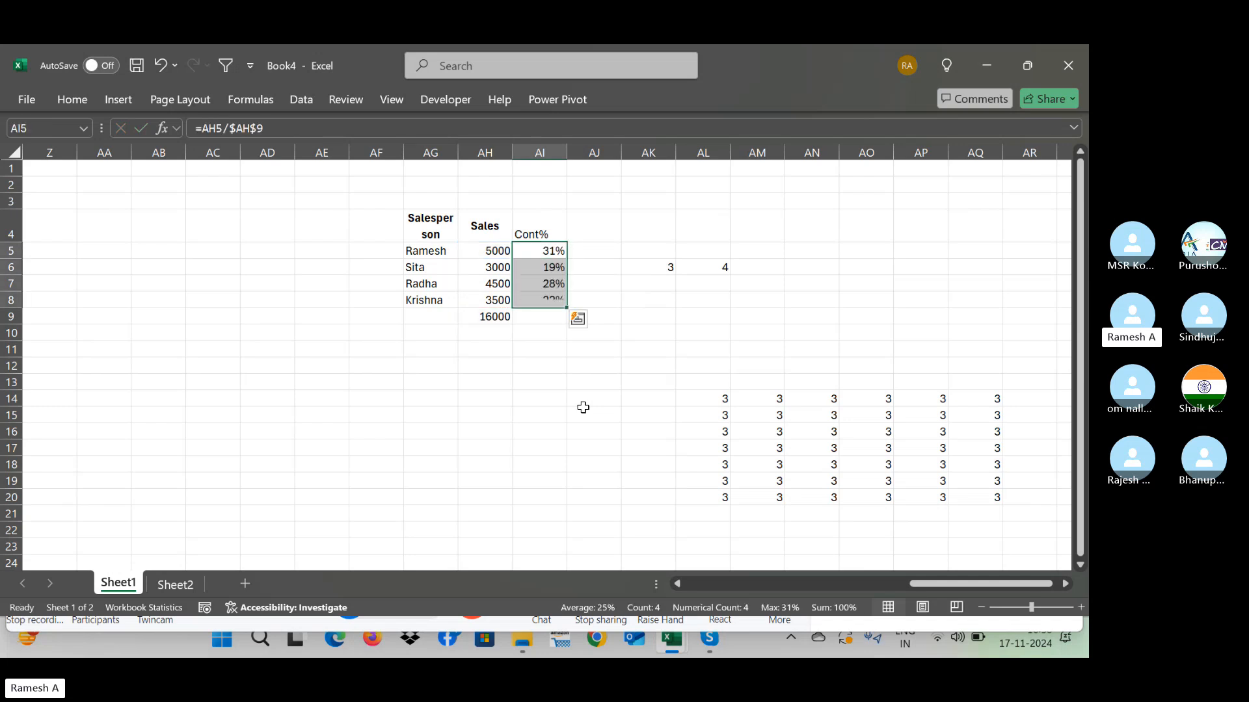
Step: Examine the individual sales cells in column AH against the total in AH9
{"action": "key", "text": "Down"}
{"action": "left_click", "coordinate": [502, 268]}
{"action": "left_click", "coordinate": [504, 320]}
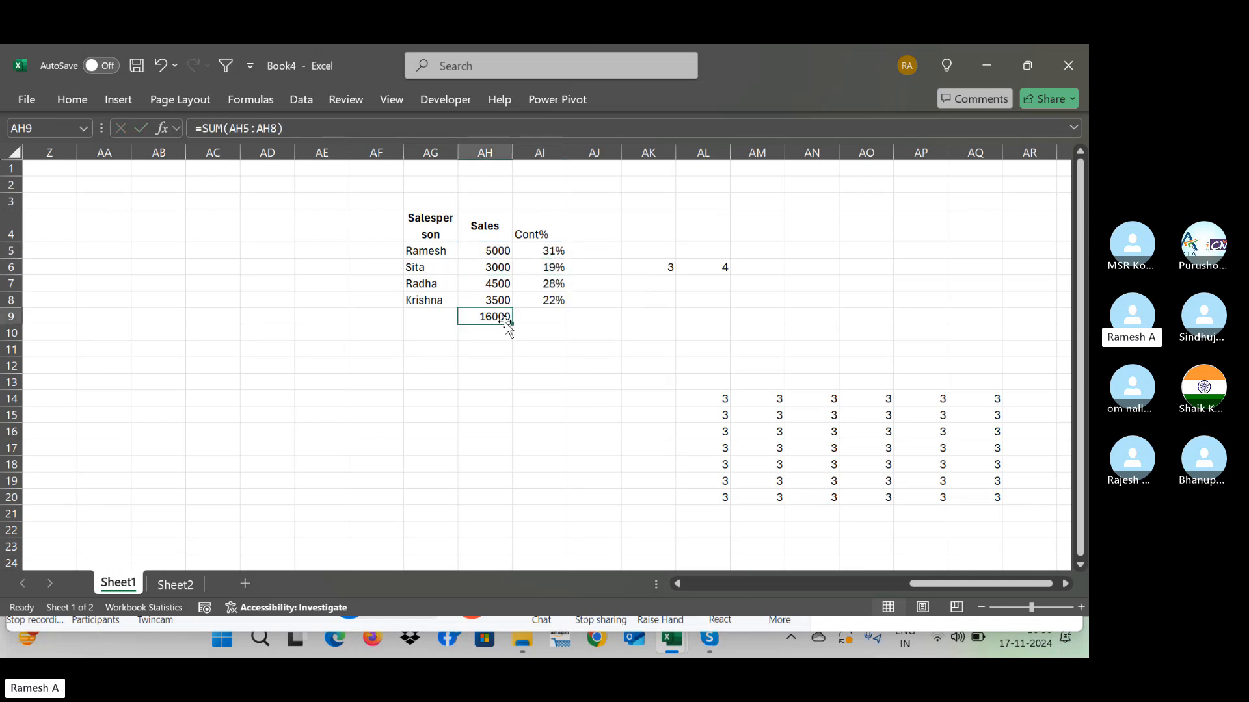
{"action": "left_click", "coordinate": [505, 285]}
{"action": "left_click", "coordinate": [497, 300]}
{"action": "left_click", "coordinate": [498, 316]}
{"action": "left_click", "coordinate": [497, 301]}
{"action": "left_click", "coordinate": [498, 317]}
Step: Clear the #N/A lookup formulas in D17:D20 below the Name column of the lower table
{"action": "key", "text": "Left"}
{"action": "key", "text": "Left"}
{"action": "key", "text": "Left"}
{"action": "key", "text": "Left"}
{"action": "key", "text": "Left"}
{"action": "key", "text": "Left"}
{"action": "key", "text": "Left"}
{"action": "key", "text": "Left"}
{"action": "key", "text": "Left"}
{"action": "key", "text": "Left"}
{"action": "key", "text": "Left"}
{"action": "key", "text": "Left"}
{"action": "key", "text": "Left"}
{"action": "key", "text": "Left"}
{"action": "key", "text": "Left"}
{"action": "key", "text": "Left"}
{"action": "key", "text": "Left"}
{"action": "key", "text": "Left"}
{"action": "key", "text": "Left"}
{"action": "key", "text": "Left"}
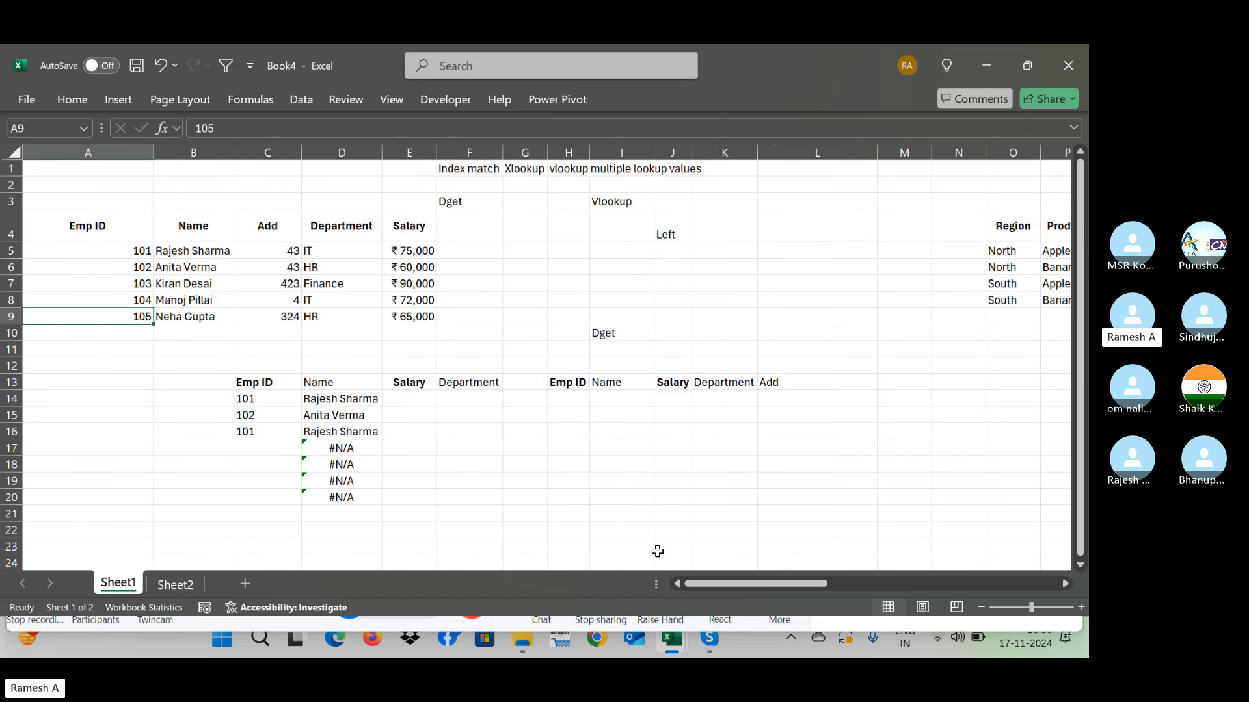
{"action": "key", "text": "Down"}
{"action": "key", "text": "Down"}
{"action": "key", "text": "Right"}
{"action": "key", "text": "Right"}
{"action": "key", "text": "Right"}
{"action": "key", "text": "Right"}
{"action": "key", "text": "Down"}
{"action": "key", "text": "Down"}
{"action": "key", "text": "Down"}
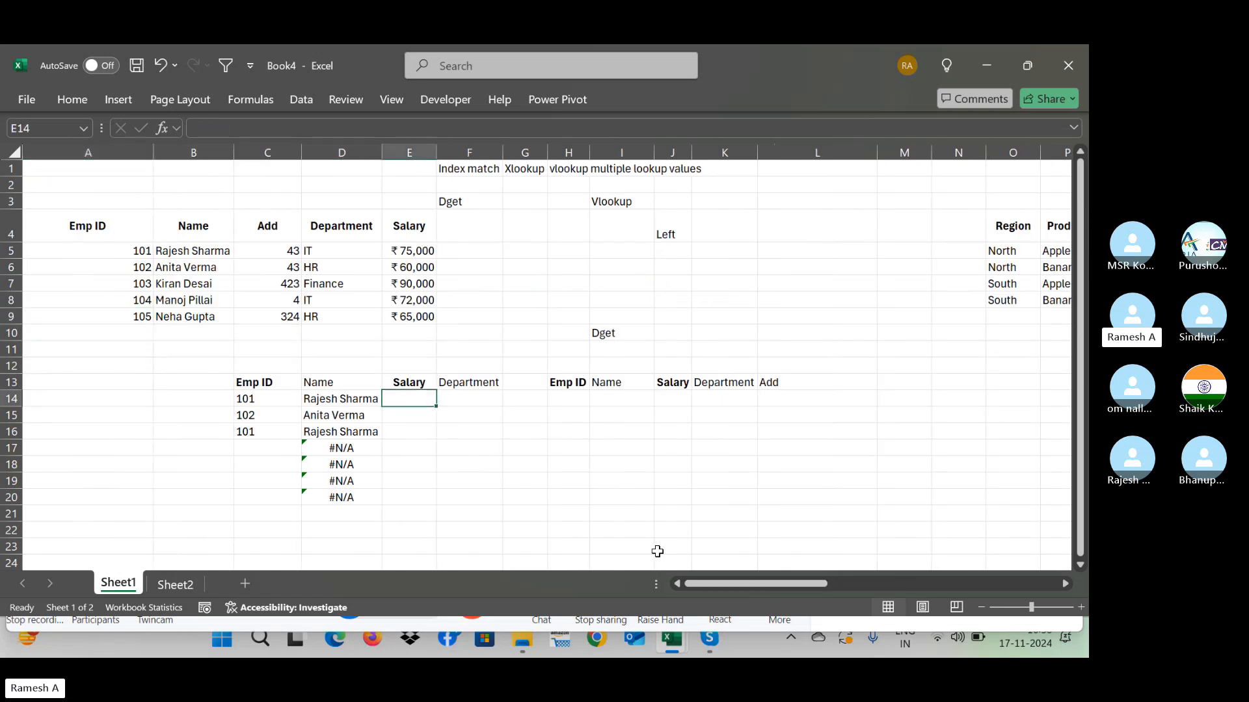
{"action": "key", "text": "Left"}
{"action": "key", "text": "Down"}
{"action": "key", "text": "Down"}
{"action": "key", "text": "Down"}
{"action": "key", "text": "shift+Down"}
{"action": "key", "text": "shift+Down"}
{"action": "key", "text": "shift+Down"}
{"action": "key", "text": "Delete"}
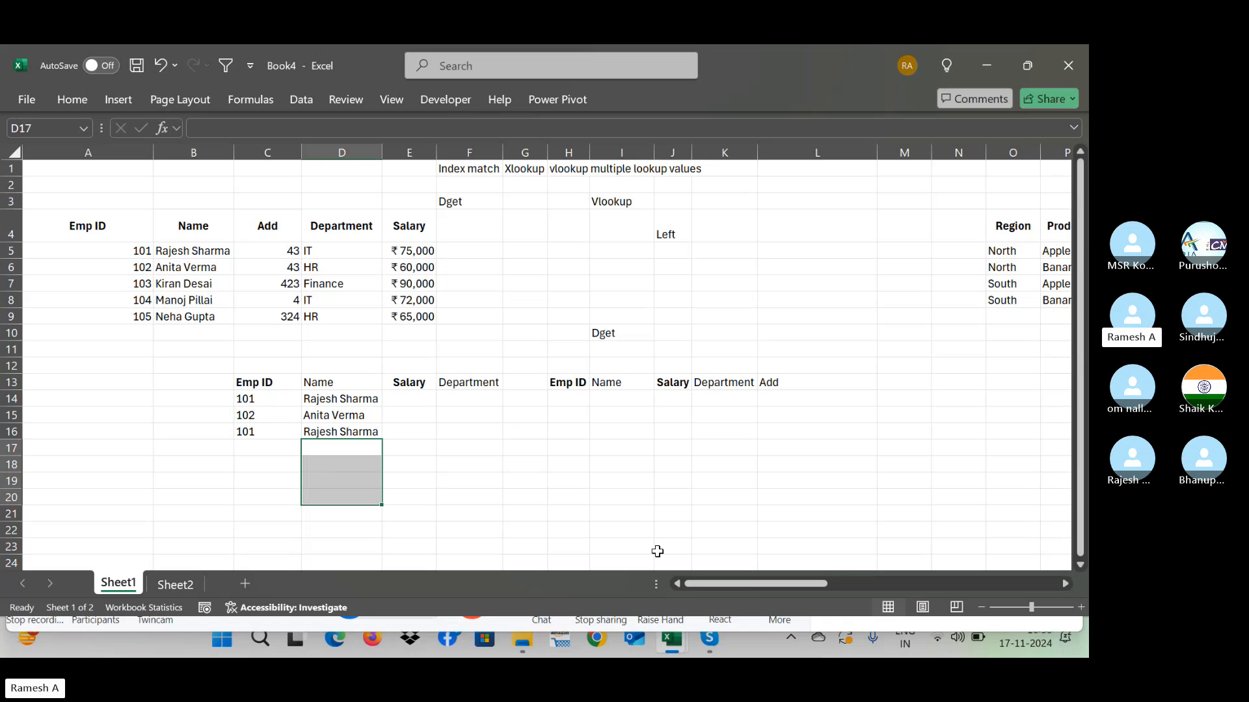
Step: Clear the remaining Name lookup formulas in D14:D16
{"action": "key", "text": "Up"}
{"action": "key", "text": "Up"}
{"action": "key", "text": "Up"}
{"action": "key", "text": "shift+Down"}
{"action": "key", "text": "shift+Down"}
{"action": "key", "text": "Delete"}
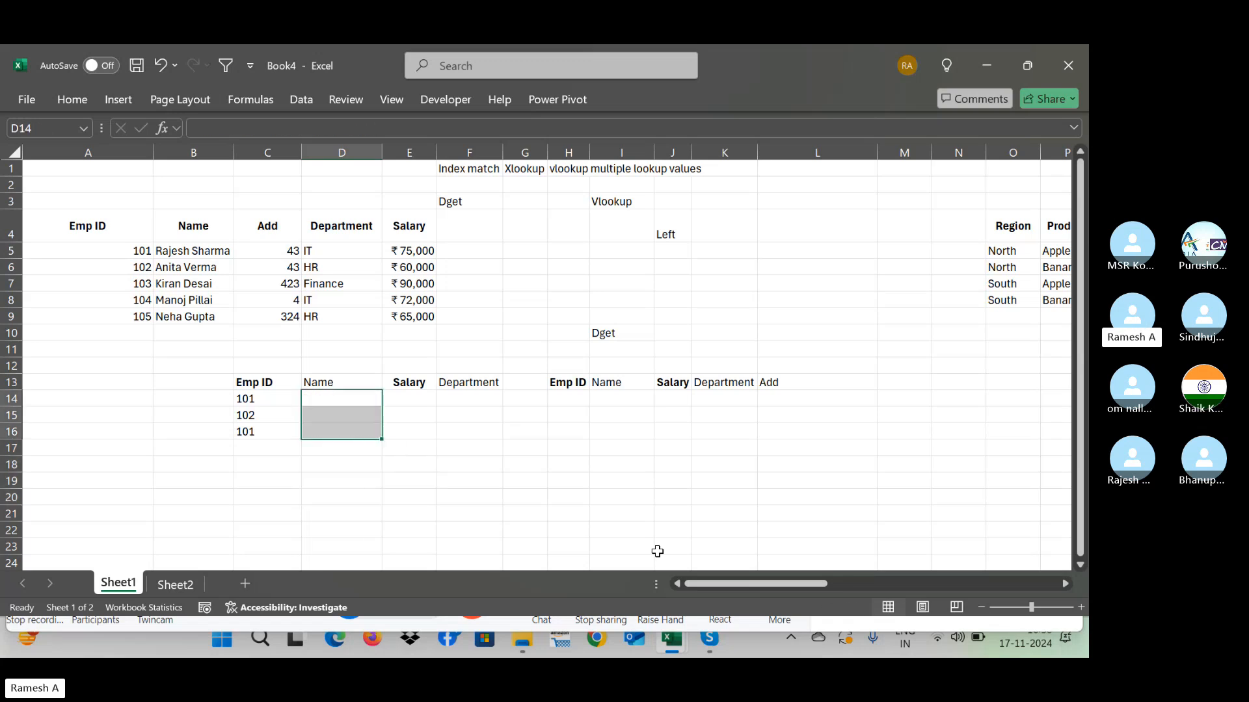
Step: Begin a VLOOKUP formula in D14 with $C14 as the lookup value, locking only its column
{"action": "key", "text": "Up"}
{"action": "key", "text": "Down"}
{"action": "type", "text": "=vl"}
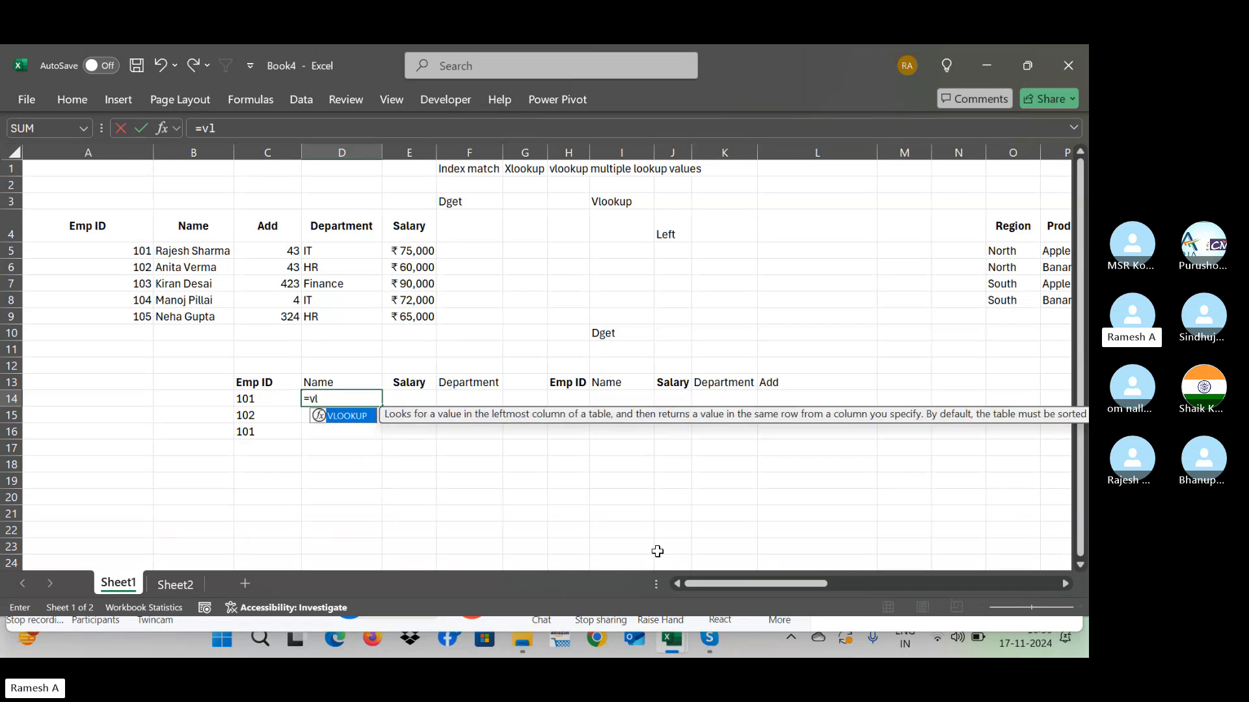
{"action": "type", "text": "ookup("}
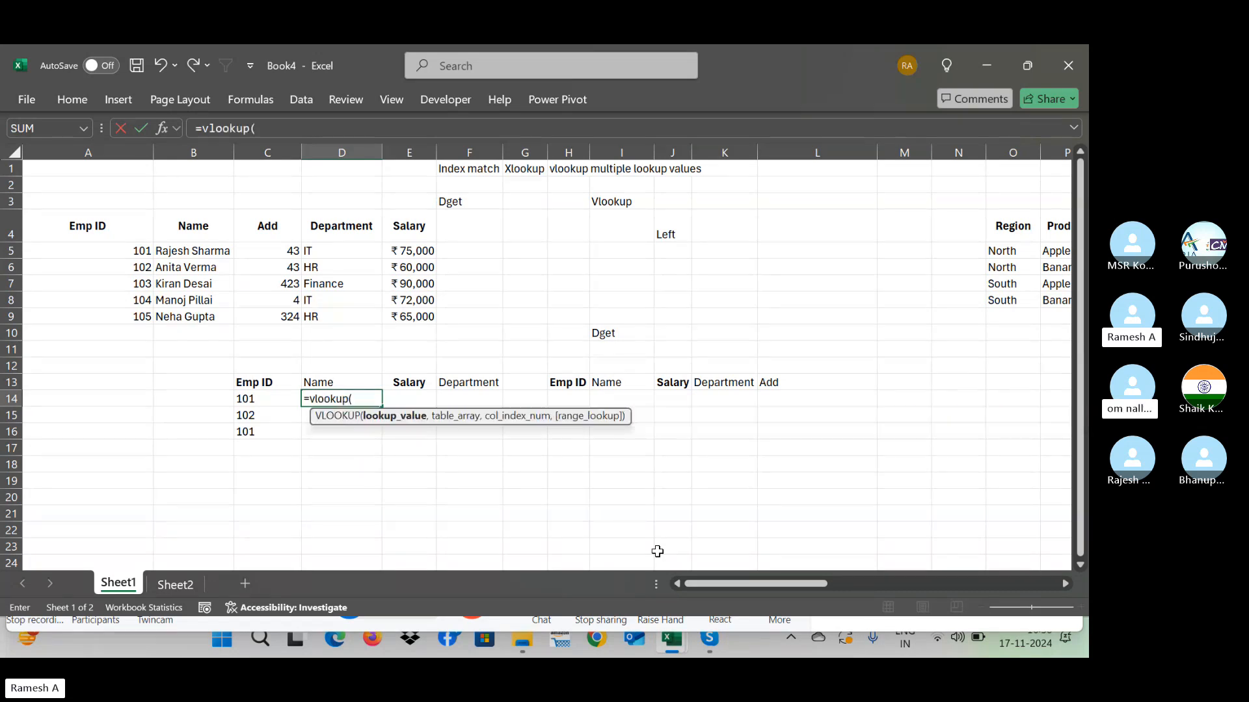
{"action": "key", "text": "Left"}
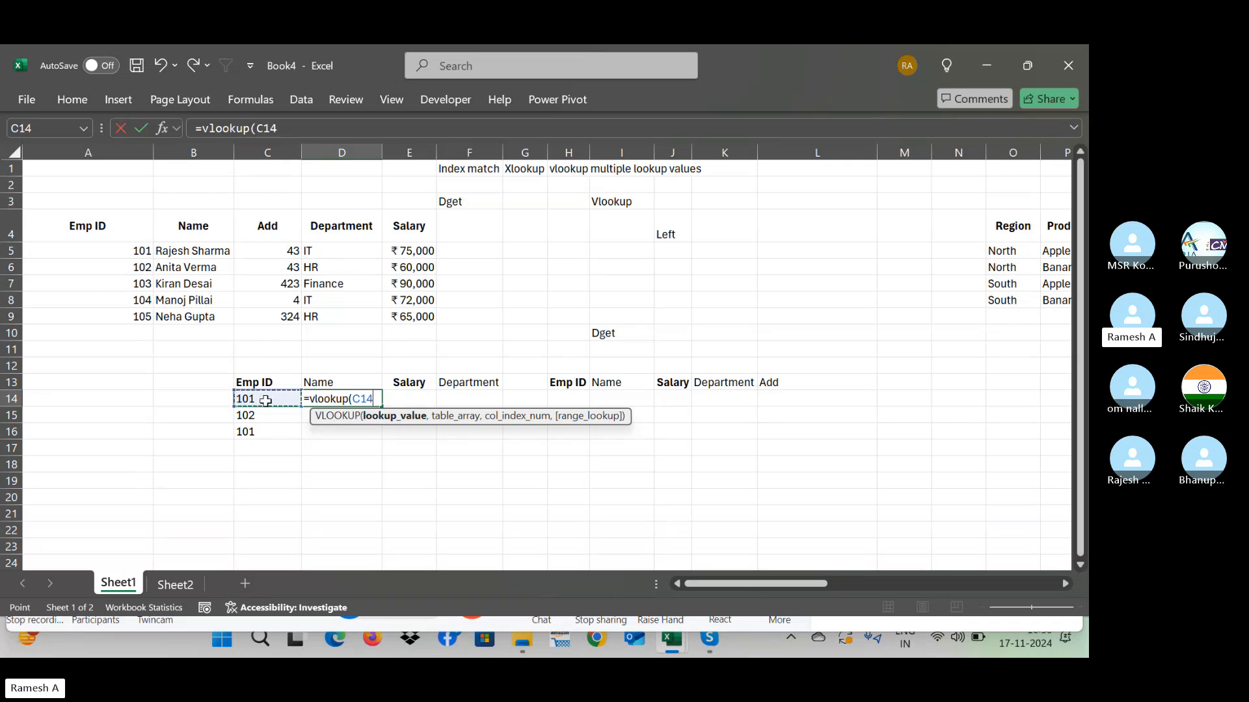
{"action": "left_click", "coordinate": [351, 398]}
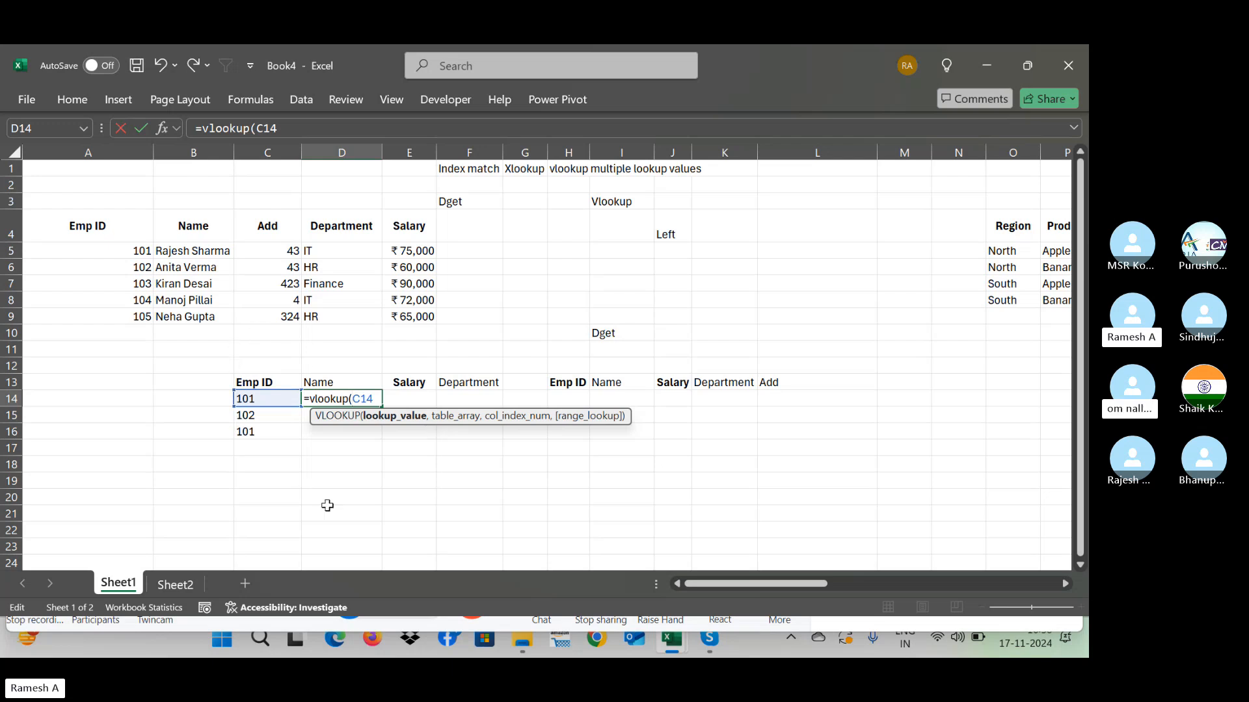
{"action": "type", "text": "$"}
{"action": "key", "text": "Return"}
{"action": "key", "text": "Return"}
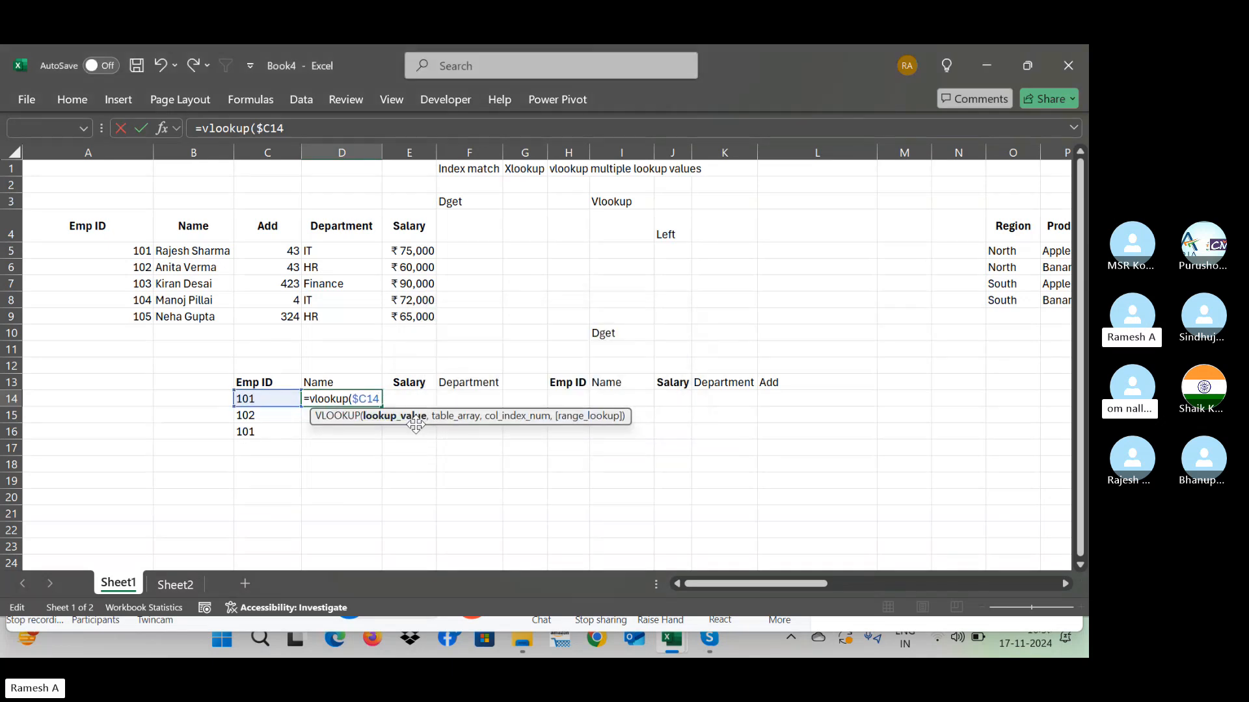
Step: Complete the D14 VLOOKUP with the absolute table range $A$4:$E$9, column index 2 and exact match 0
{"action": "type", "text": ","}
{"action": "left_click", "coordinate": [143, 229]}
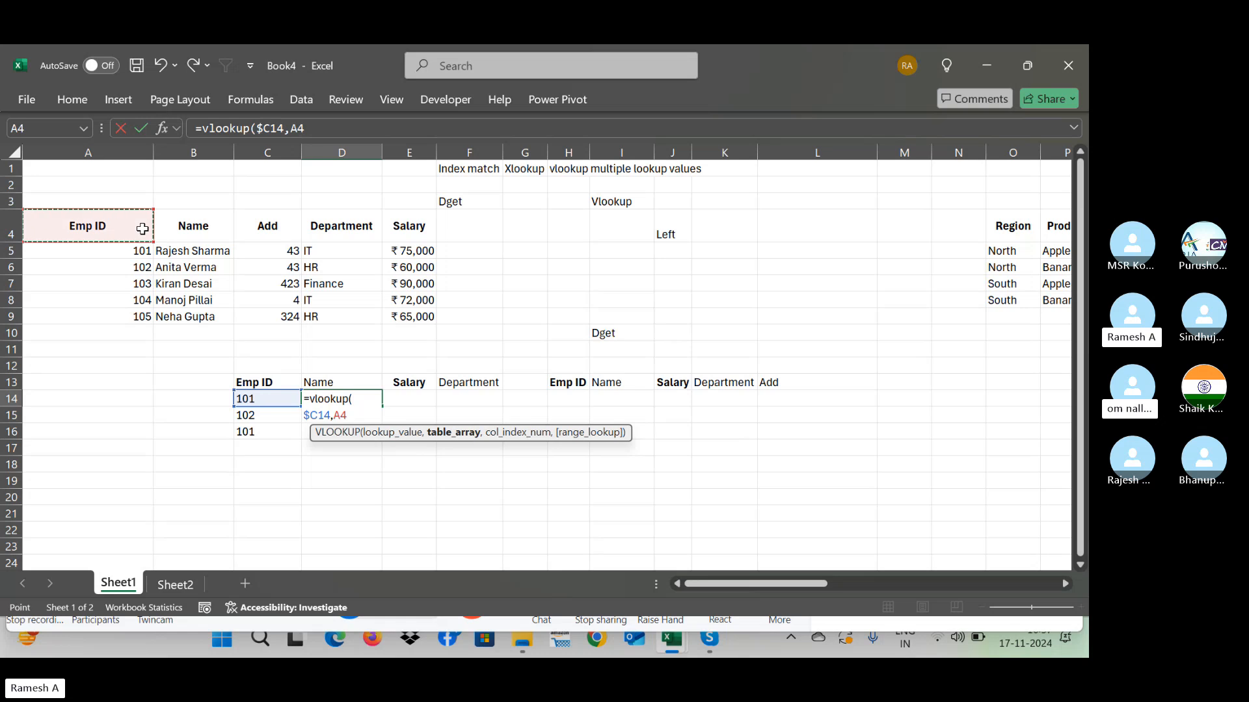
{"action": "key", "text": "ctrl+shift+Right"}
{"action": "key", "text": "ctrl+shift+Down"}
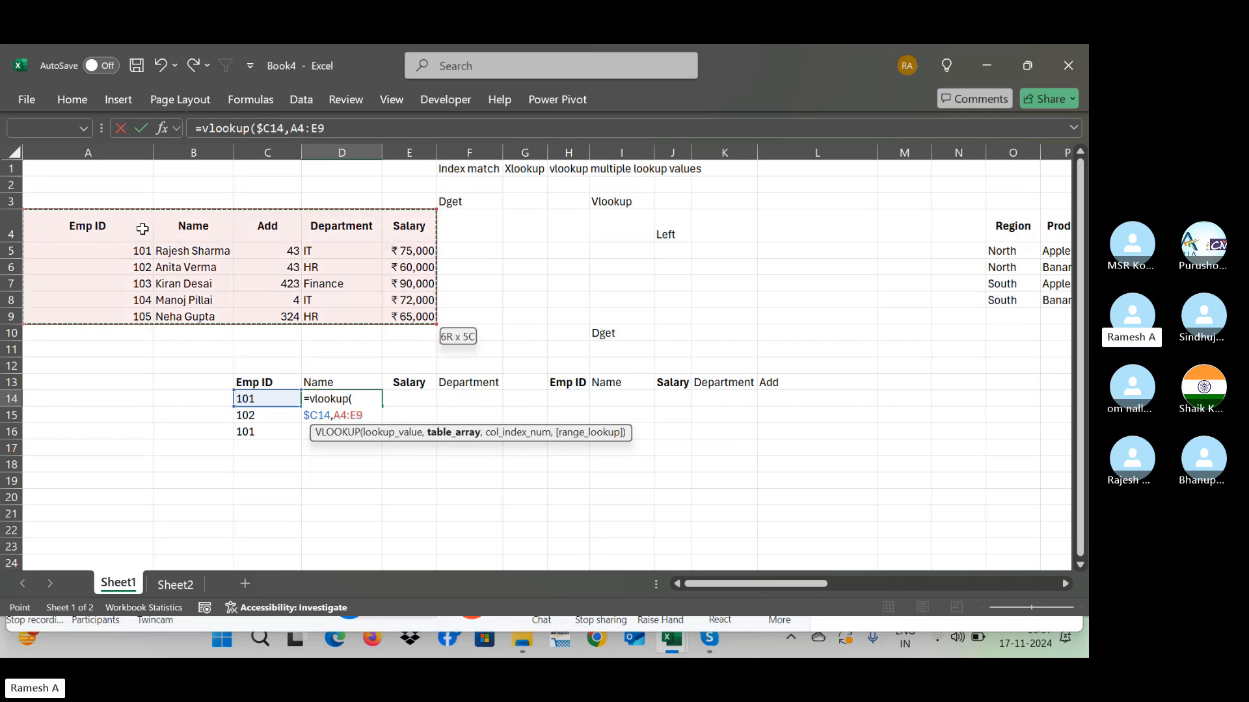
{"action": "key", "text": "F4"}
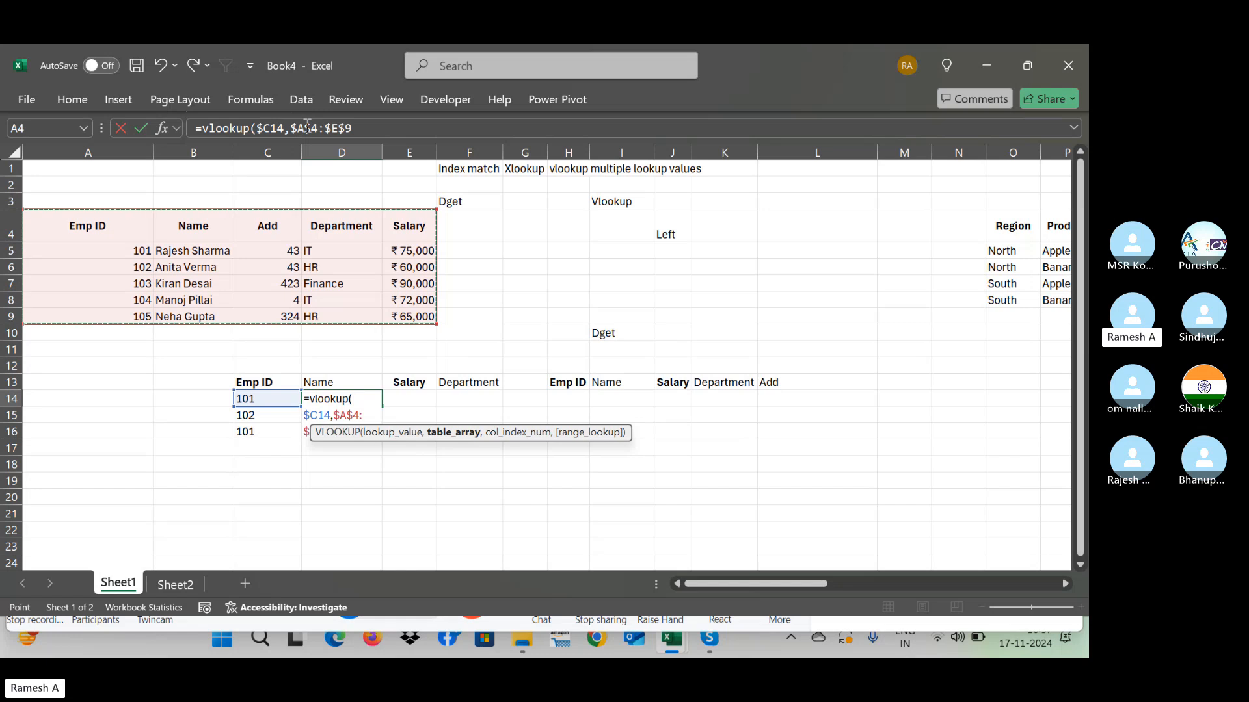
{"action": "type", "text": ","}
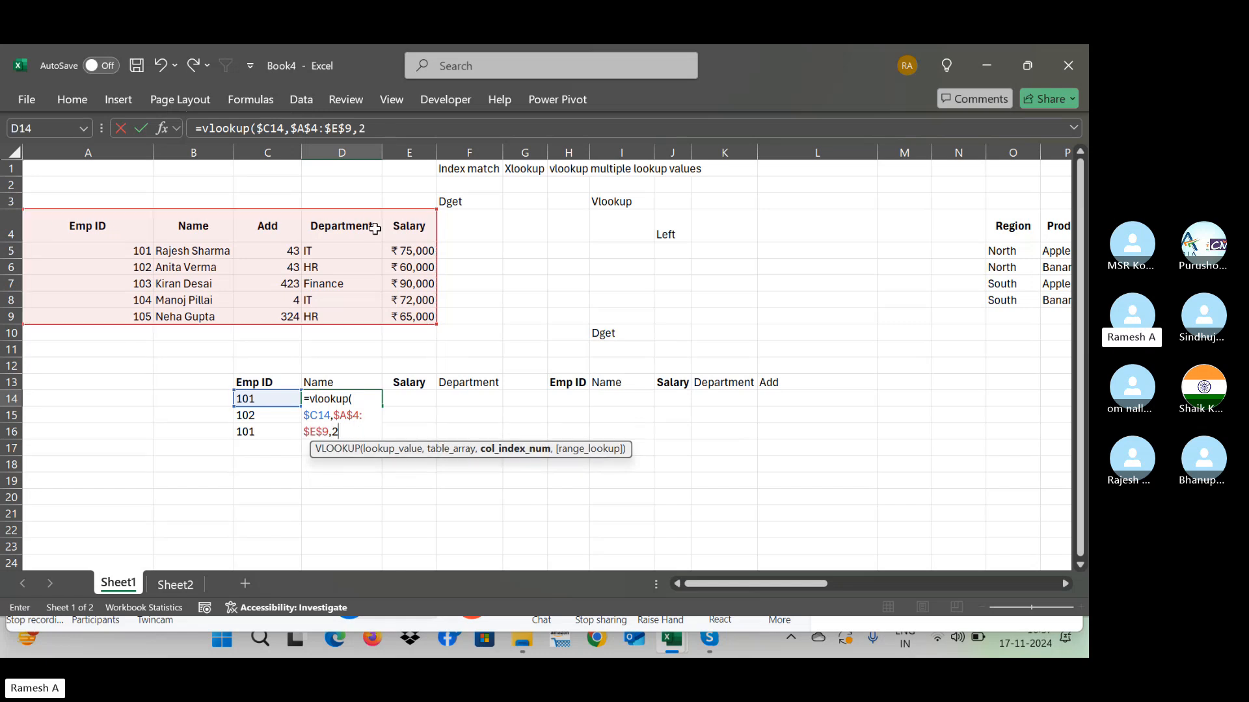
{"action": "type", "text": "2,0)"}
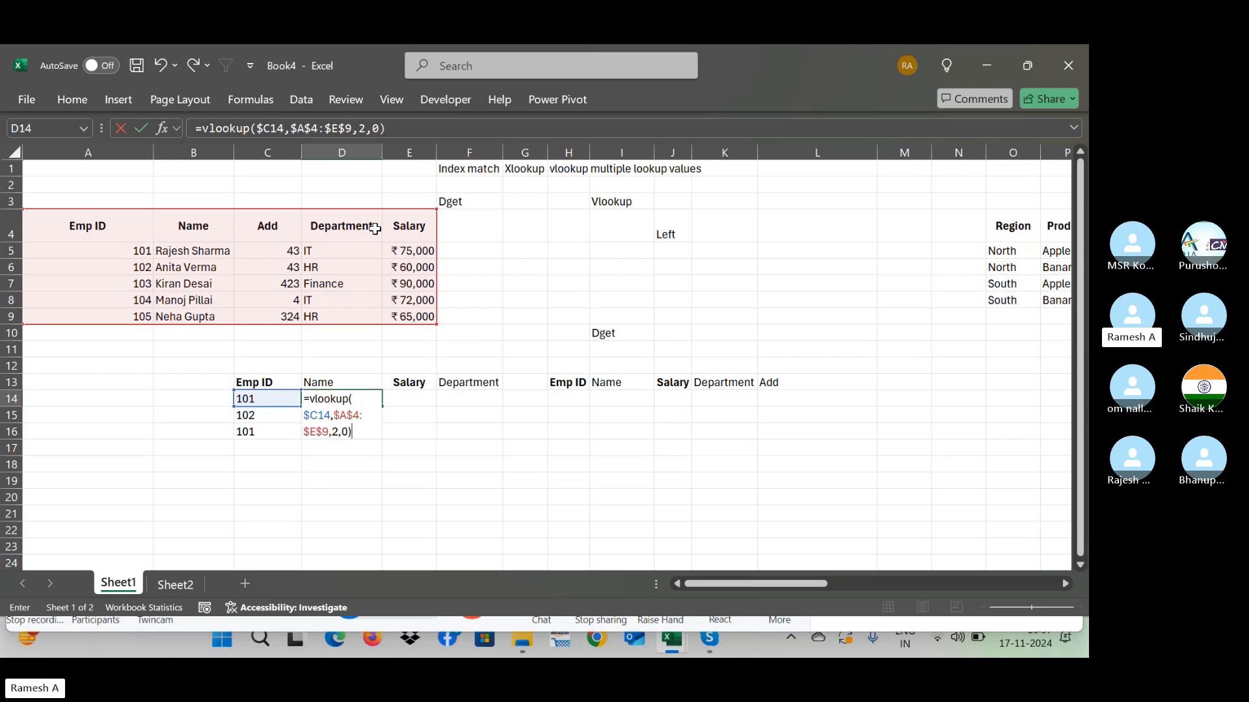
{"action": "key", "text": "Return"}
{"action": "key", "text": "Up"}
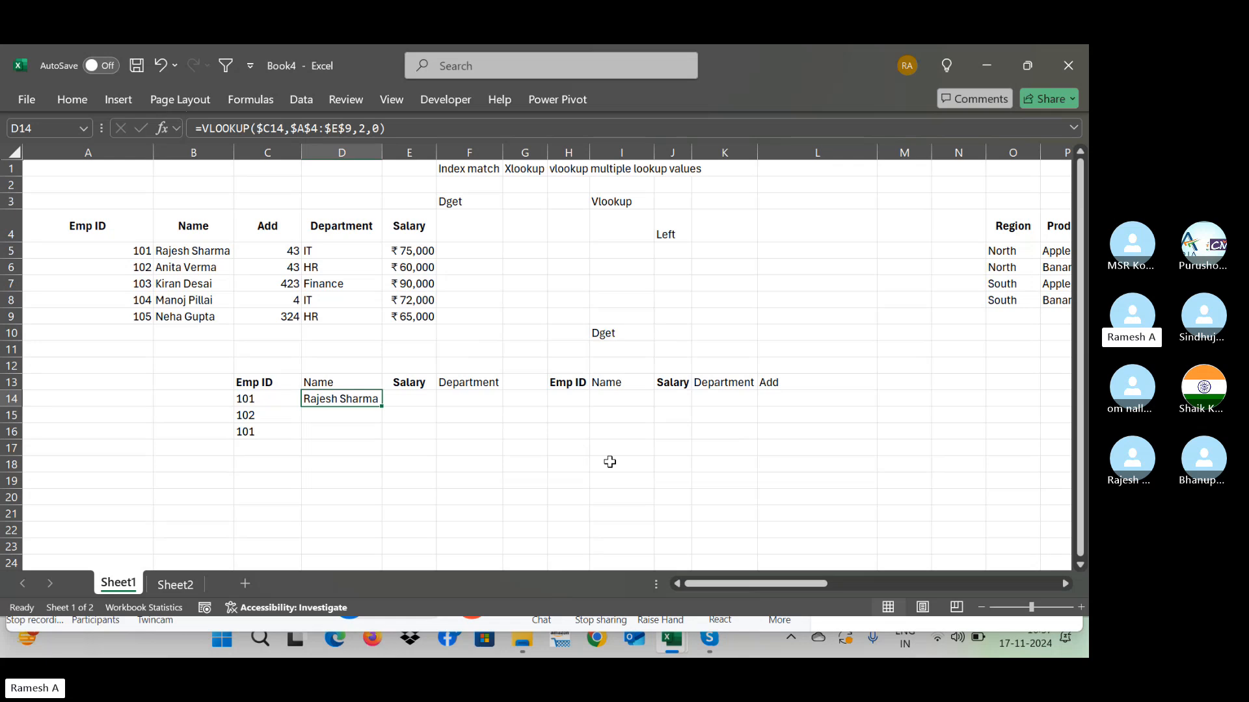
Step: Fill the D14 VLOOKUP right into E14 and autofit the width of column E
{"action": "key", "text": "shift+Right"}
{"action": "key", "text": "ctrl+r"}
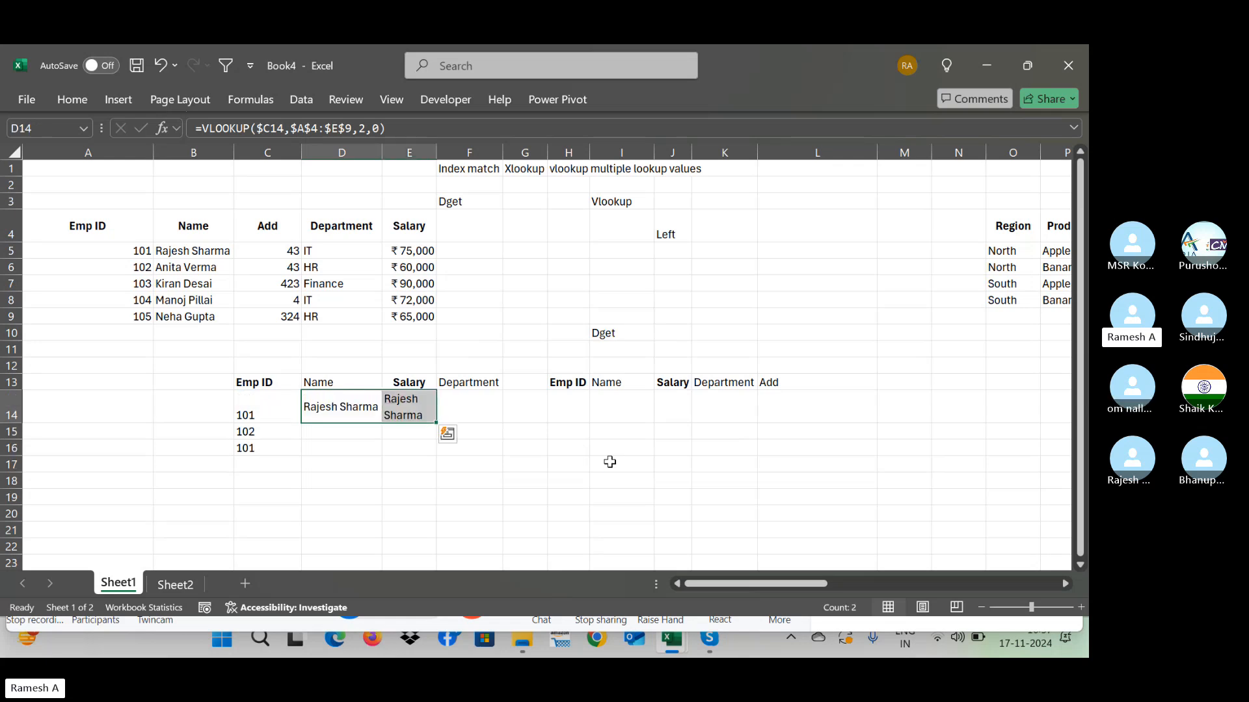
{"action": "key", "text": "Right"}
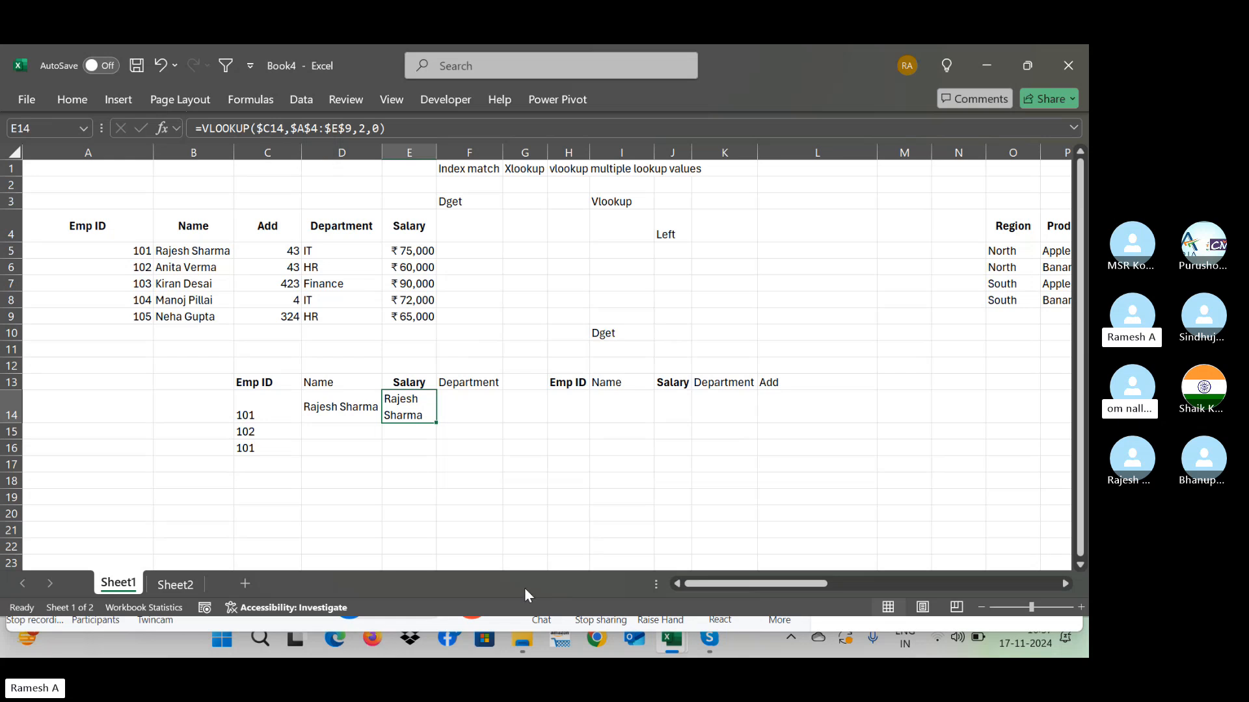
{"action": "double_click", "coordinate": [436, 152]}
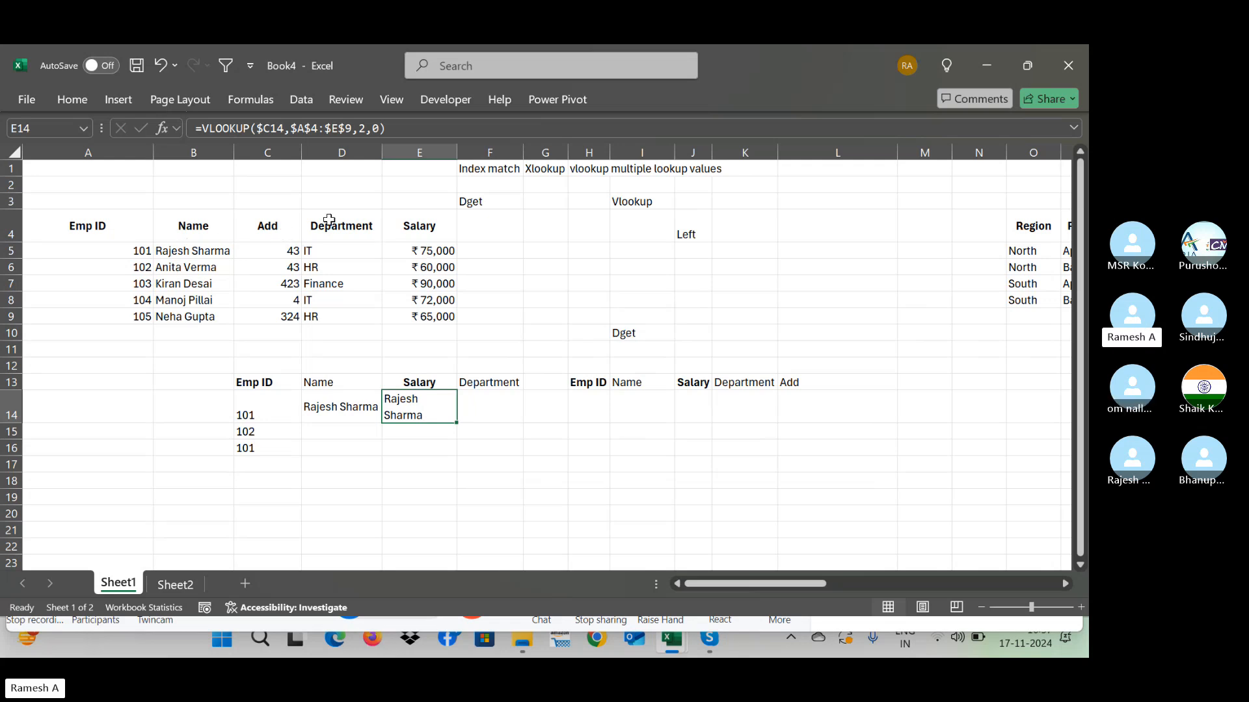
Step: Set the column index in the E14 VLOOKUP to 5 to return the salary
{"action": "left_click", "coordinate": [365, 128]}
{"action": "key", "text": "BackSpace"}
{"action": "type", "text": "2"}
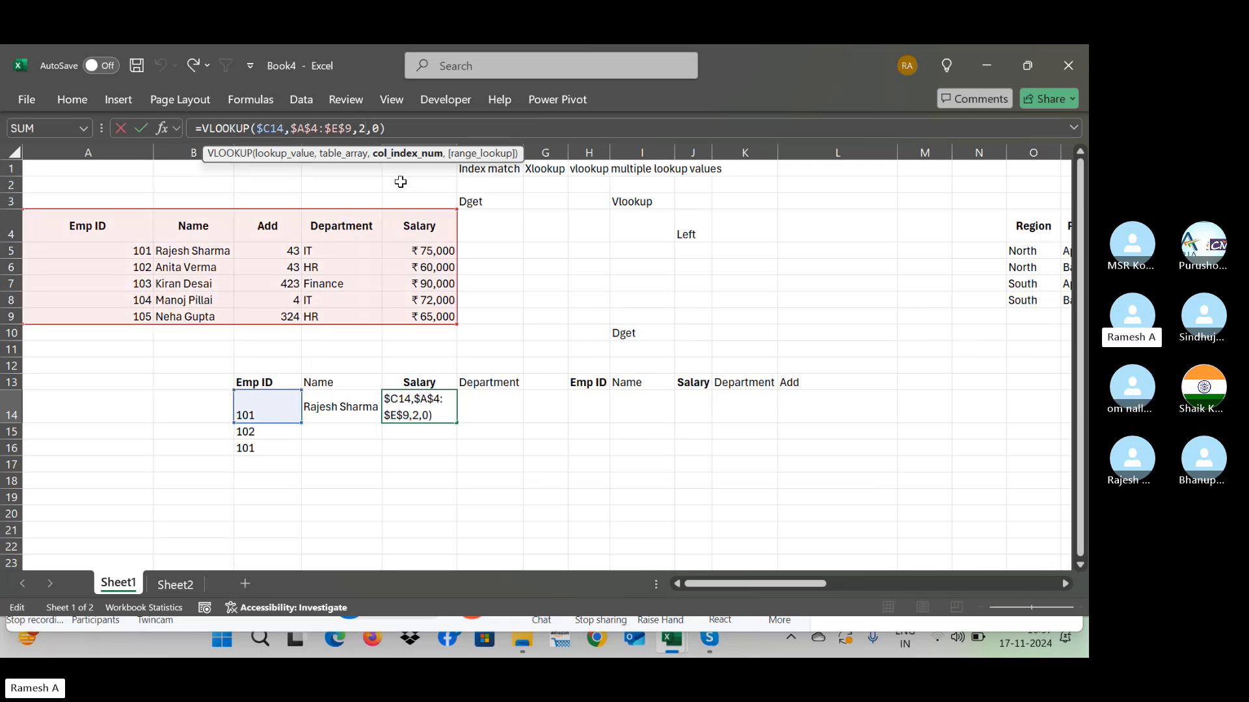
{"action": "key", "text": "BackSpace"}
{"action": "type", "text": "5"}
{"action": "key", "text": "Return"}
{"action": "key", "text": "Up"}
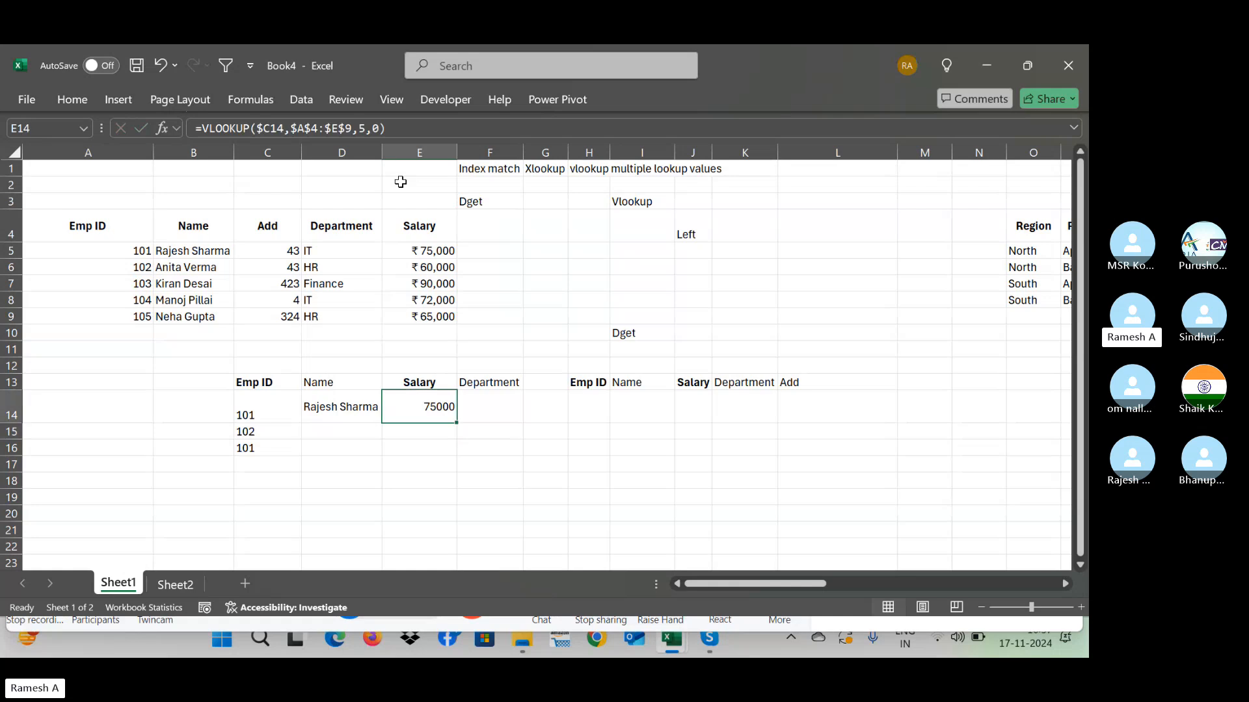
Step: Fill the E14 VLOOKUP right into F14 and change its column index to return the department
{"action": "key", "text": "shift+Right"}
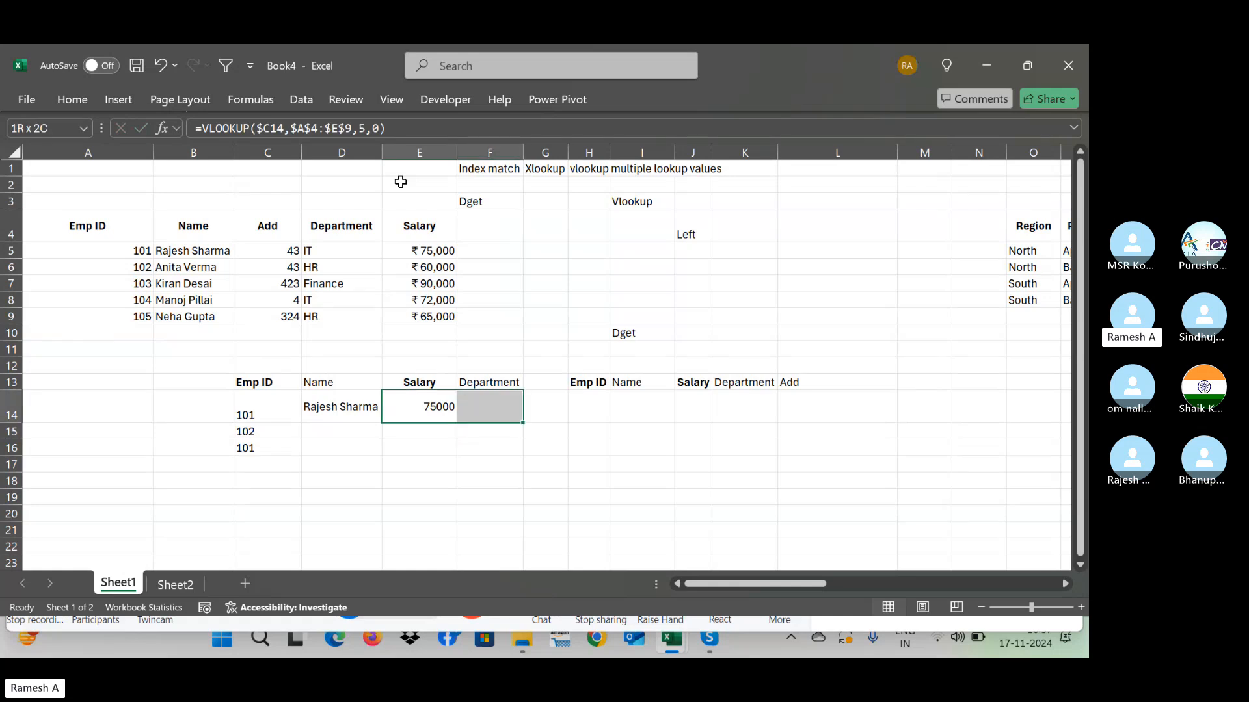
{"action": "key", "text": "ctrl+c"}
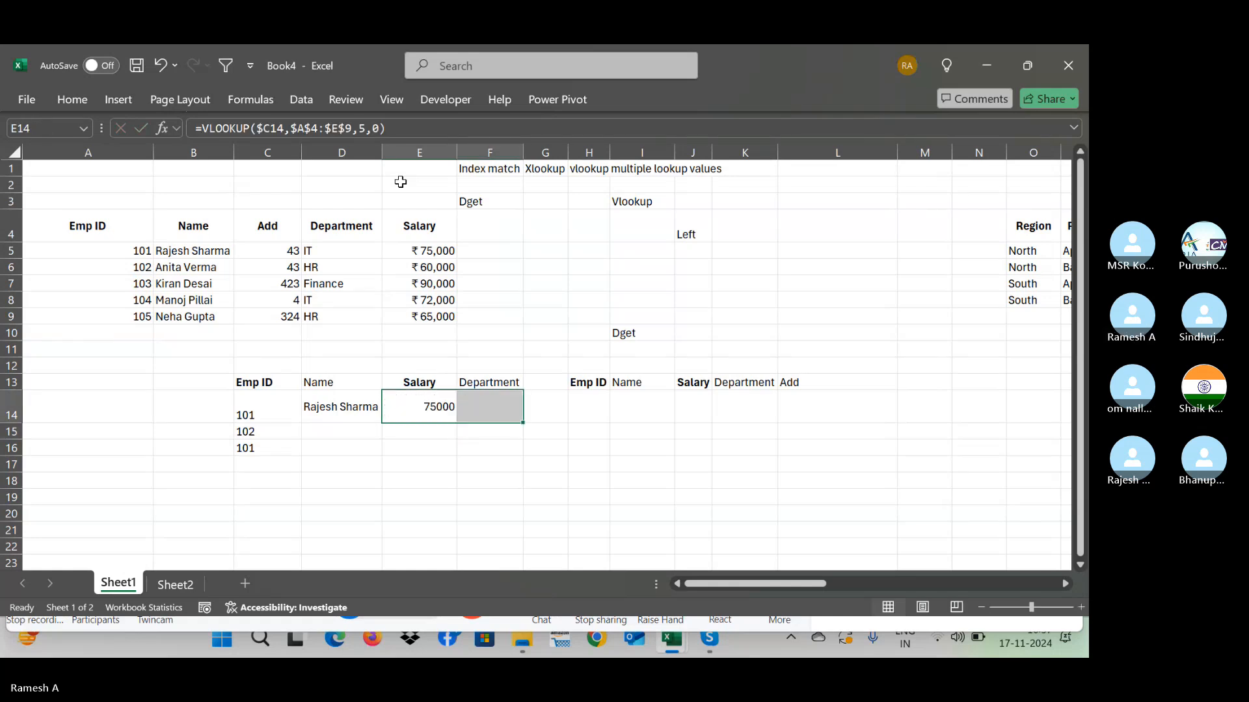
{"action": "key", "text": "ctrl+r"}
{"action": "key", "text": "Right"}
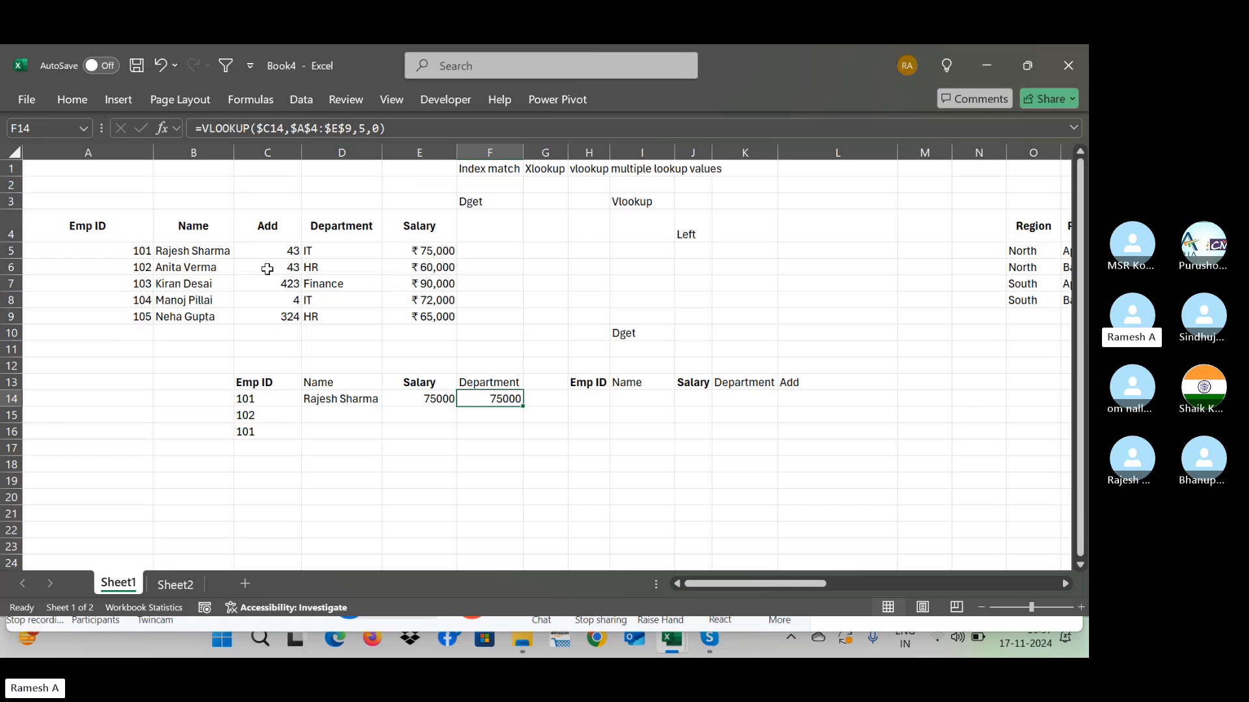
{"action": "left_click", "coordinate": [367, 131]}
{"action": "key", "text": "BackSpace"}
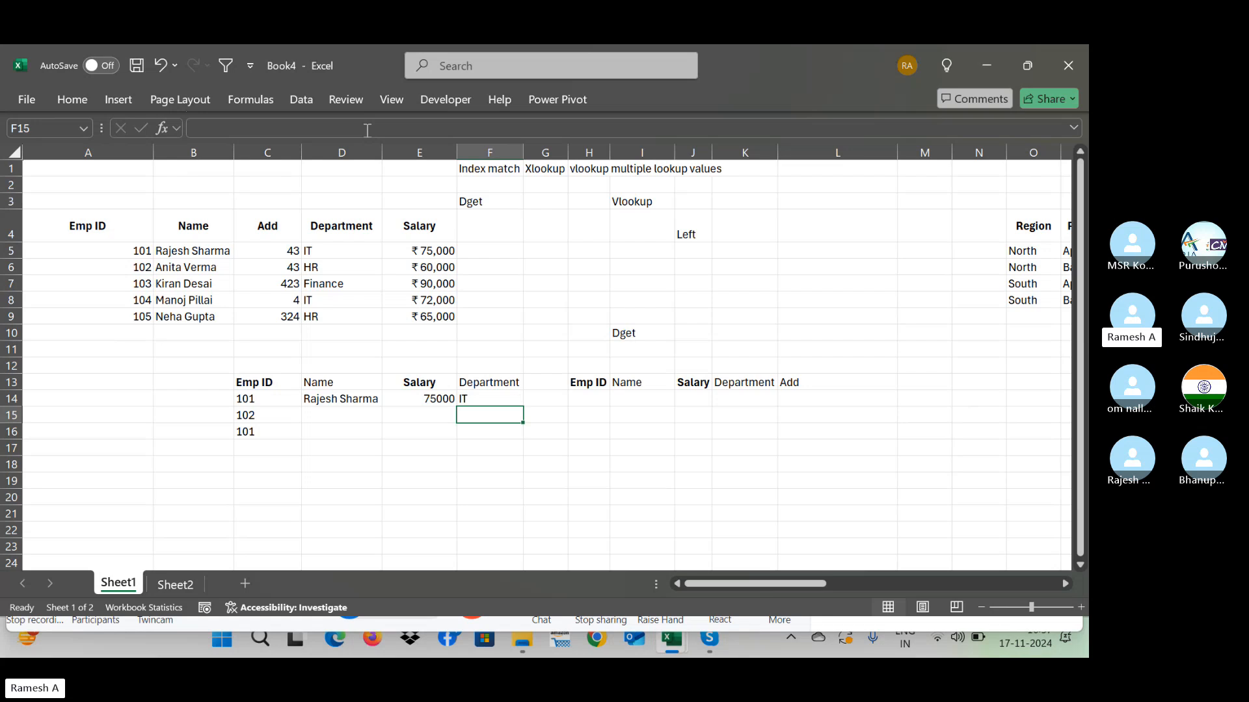
Step: Fill the VLOOKUP formulas in D14:F14 down through row 16
{"action": "key", "text": "Left"}
{"action": "key", "text": "Left"}
{"action": "key", "text": "Left"}
{"action": "key", "text": "Right"}
{"action": "key", "text": "Up"}
{"action": "key", "text": "shift+Right"}
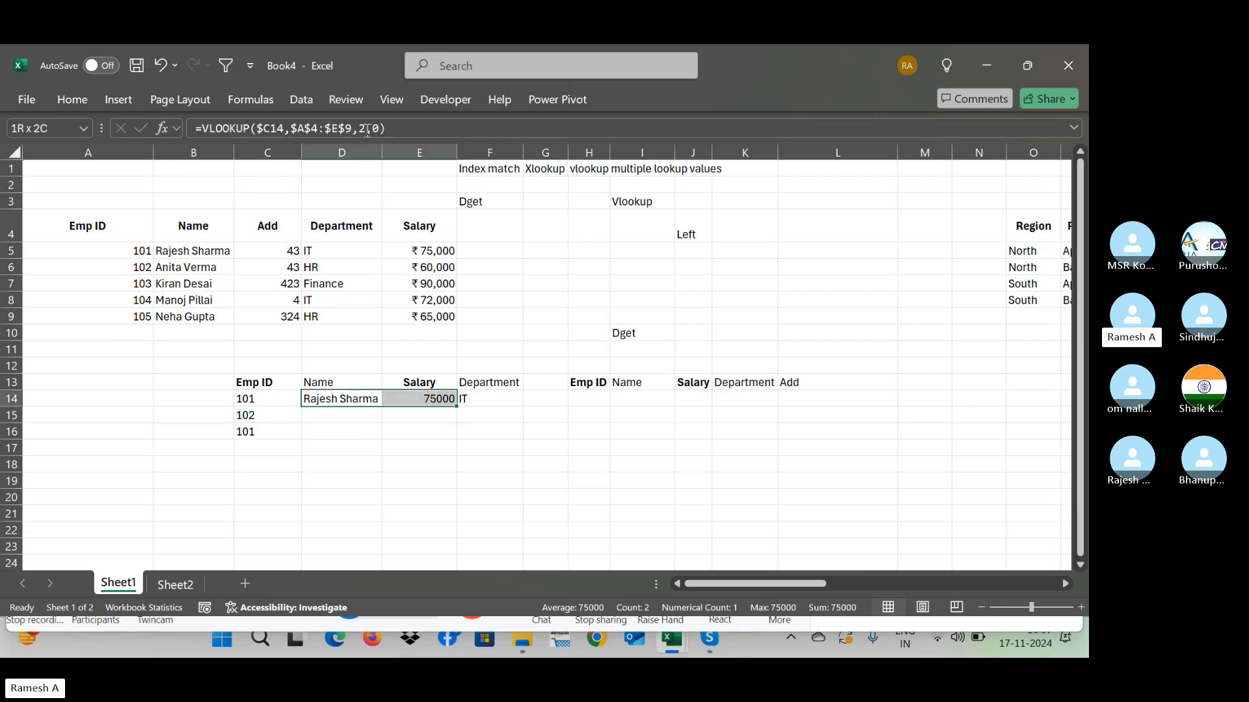
{"action": "key", "text": "shift+Right"}
{"action": "key", "text": "shift+Down"}
{"action": "key", "text": "shift+Down"}
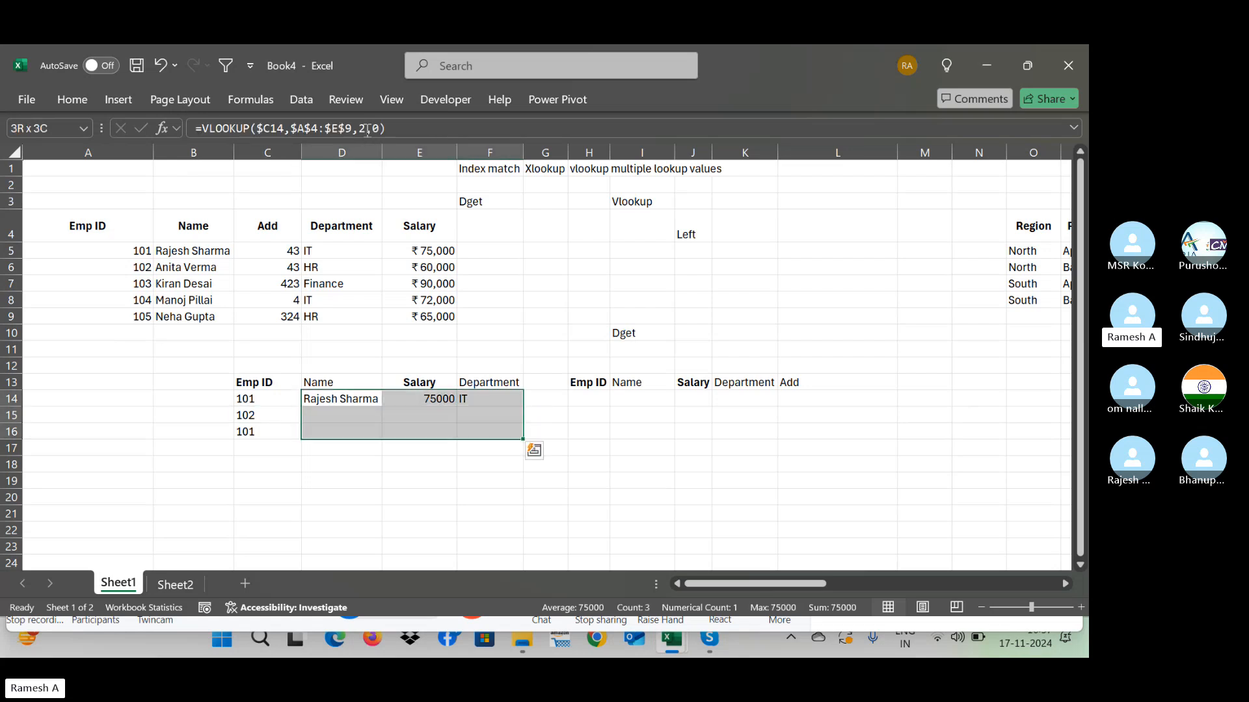
{"action": "key", "text": "ctrl+d"}
{"action": "key", "text": "Down"}
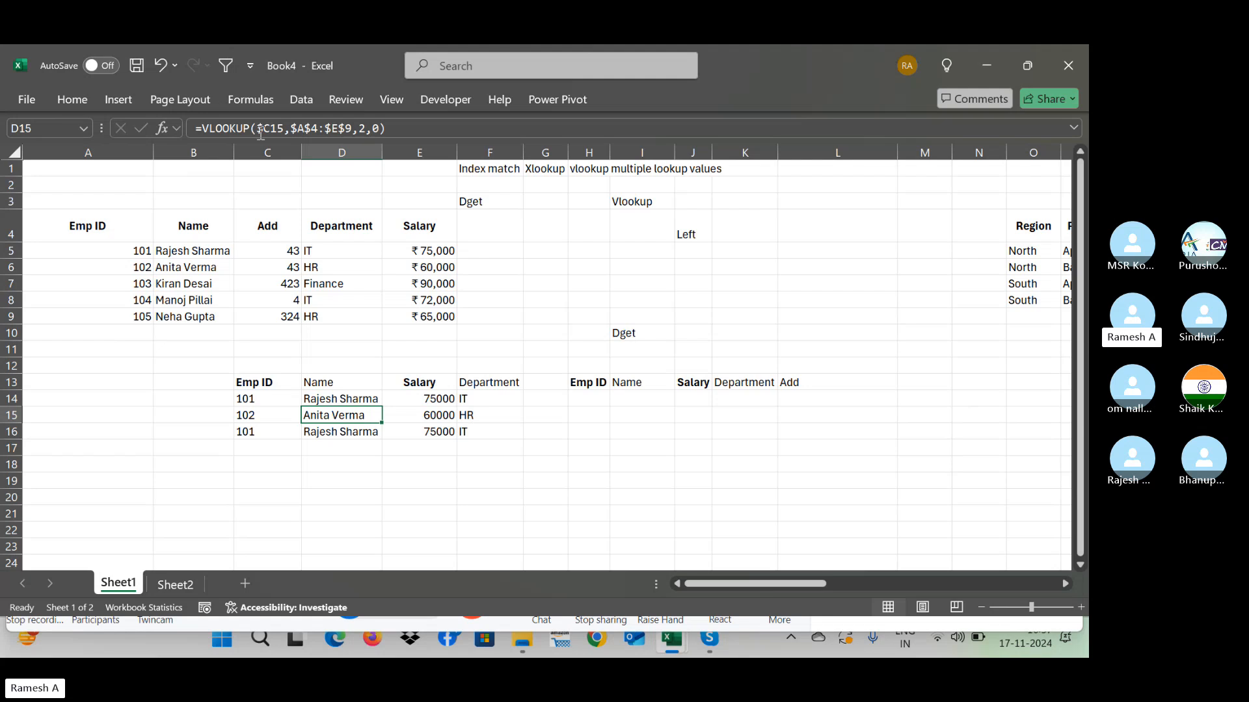
{"action": "left_click", "coordinate": [272, 394]}
{"action": "left_click", "coordinate": [273, 430]}
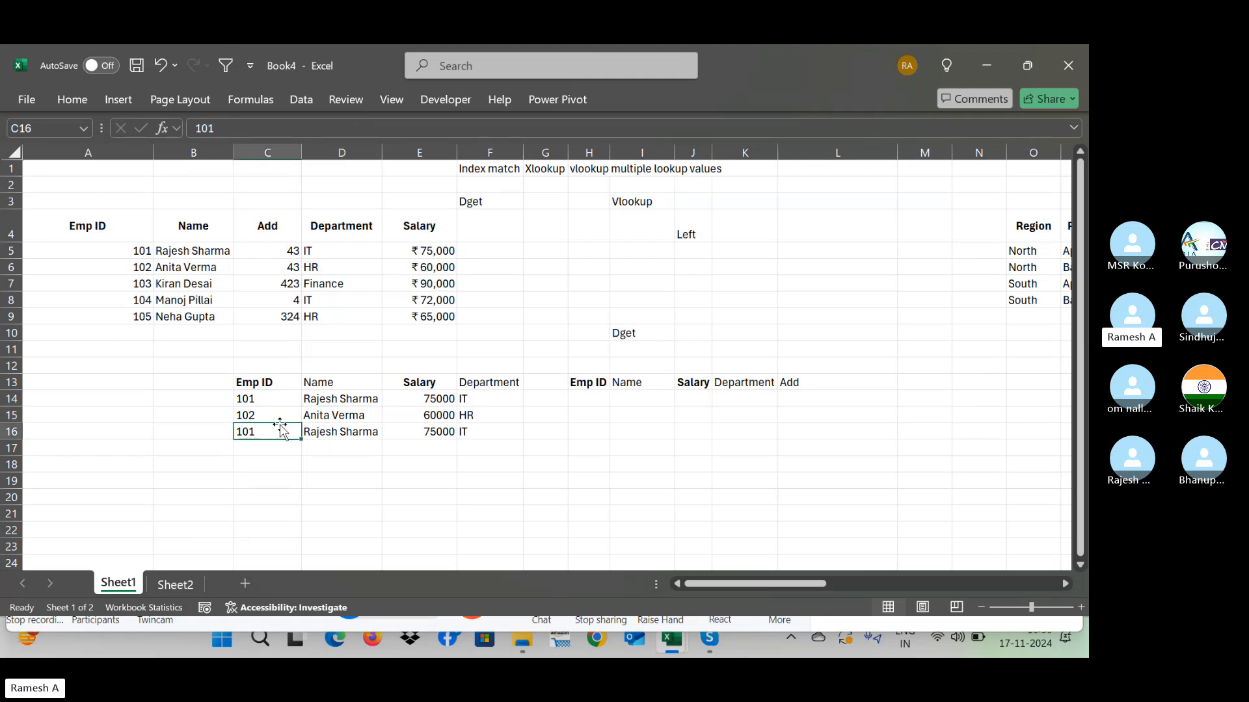
Step: Compare how the lookup cell reference changes in the VLOOKUP formulas down the Name column, D14:D16
{"action": "left_click", "coordinate": [280, 414]}
{"action": "left_click", "coordinate": [345, 417]}
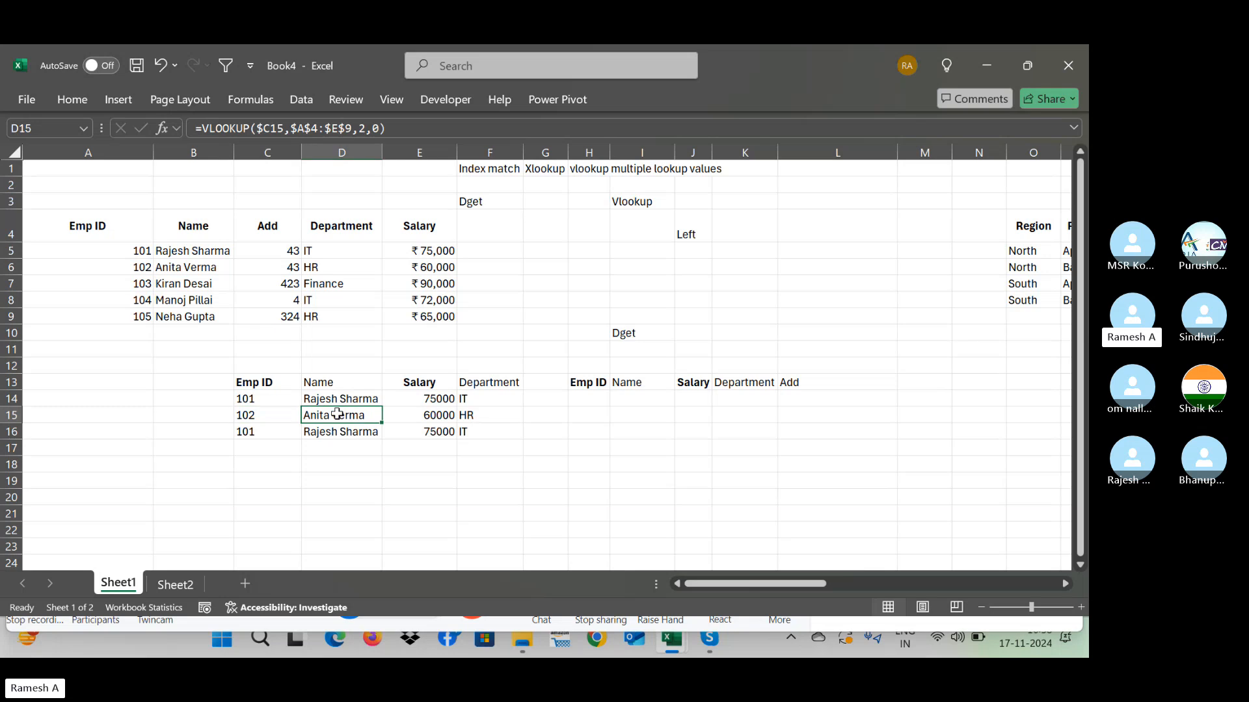
{"action": "key", "text": "Up"}
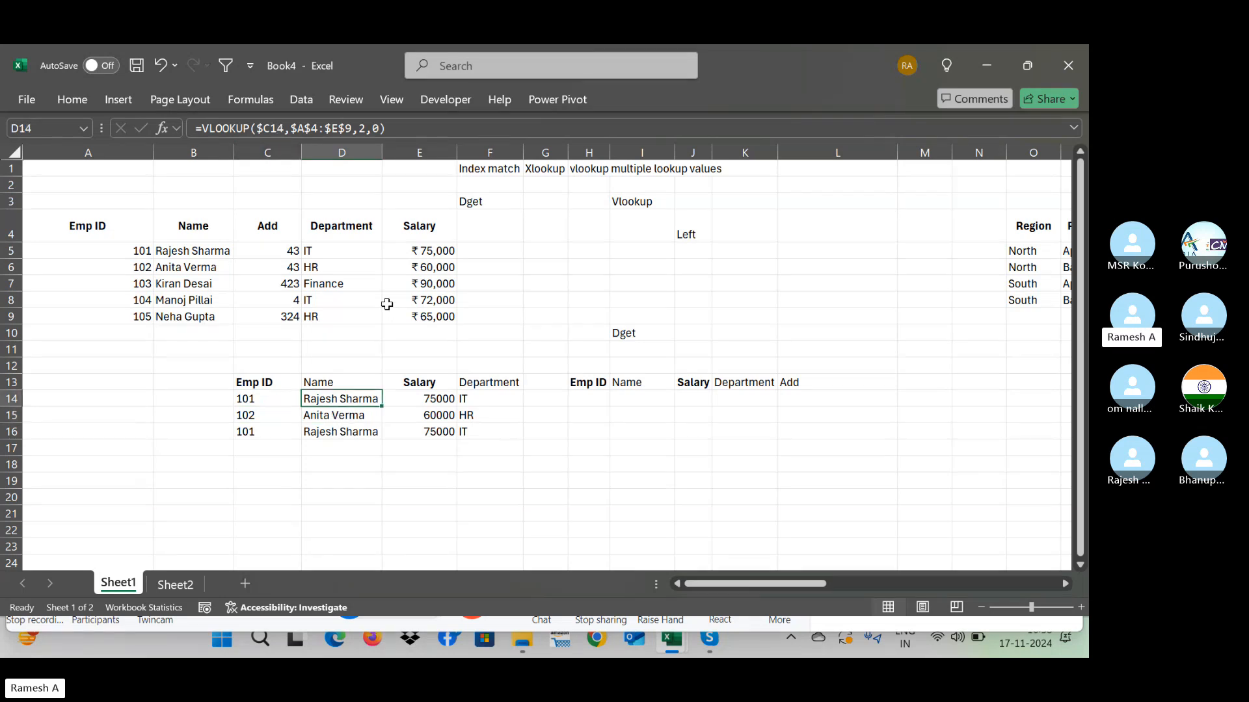
{"action": "key", "text": "Down"}
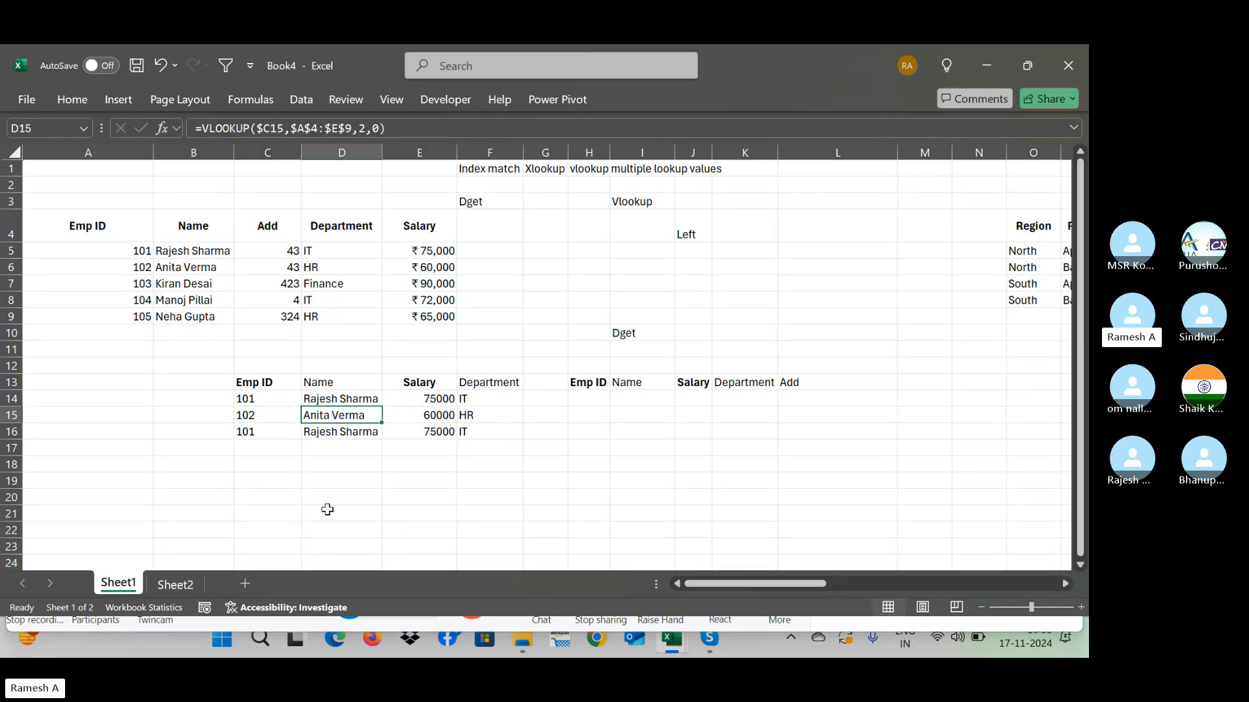
{"action": "key", "text": "Down"}
{"action": "key", "text": "Up"}
{"action": "key", "text": "Down"}
{"action": "key", "text": "Down"}
{"action": "key", "text": "Up"}
{"action": "key", "text": "Up"}
{"action": "key", "text": "Up"}
{"action": "key", "text": "Down"}
{"action": "key", "text": "Down"}
{"action": "key", "text": "Down"}
{"action": "key", "text": "Down"}
{"action": "key", "text": "Down"}
{"action": "key", "text": "Down"}
{"action": "key", "text": "Down"}
{"action": "key", "text": "Down"}
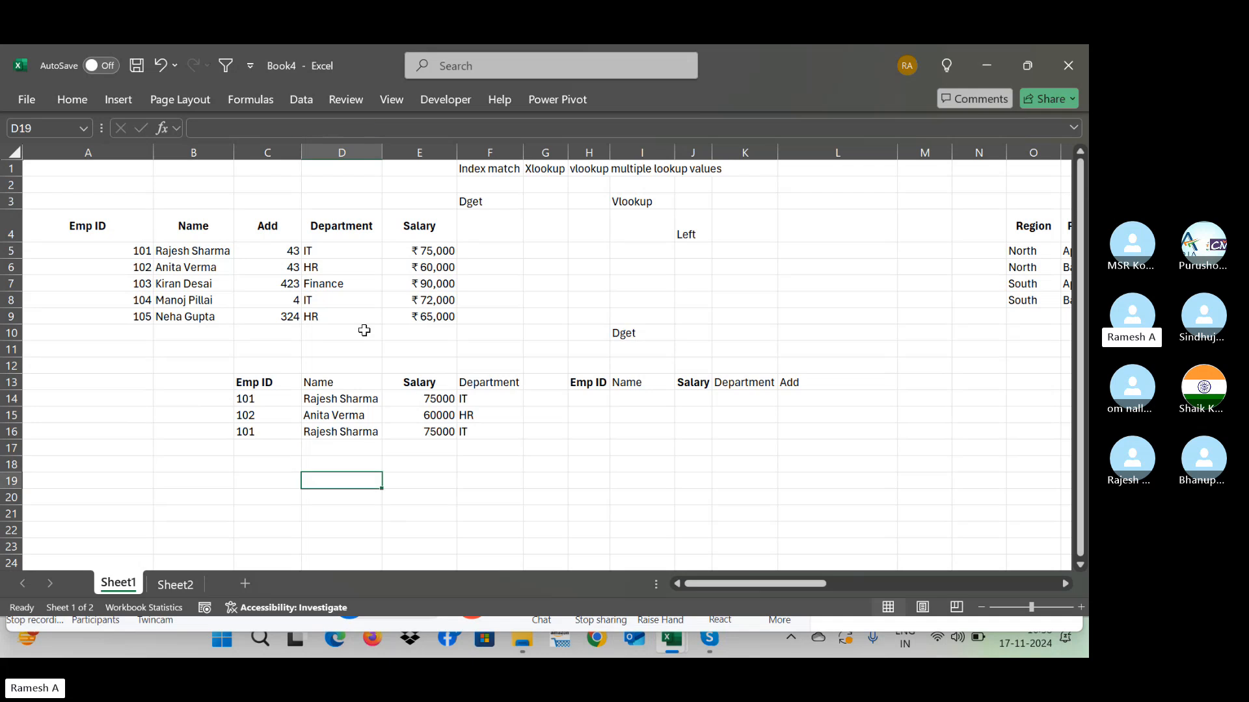
{"action": "key", "text": "Up"}
{"action": "key", "text": "Up"}
{"action": "key", "text": "Up"}
{"action": "key", "text": "Up"}
{"action": "key", "text": "Up"}
{"action": "key", "text": "Up"}
{"action": "key", "text": "Up"}
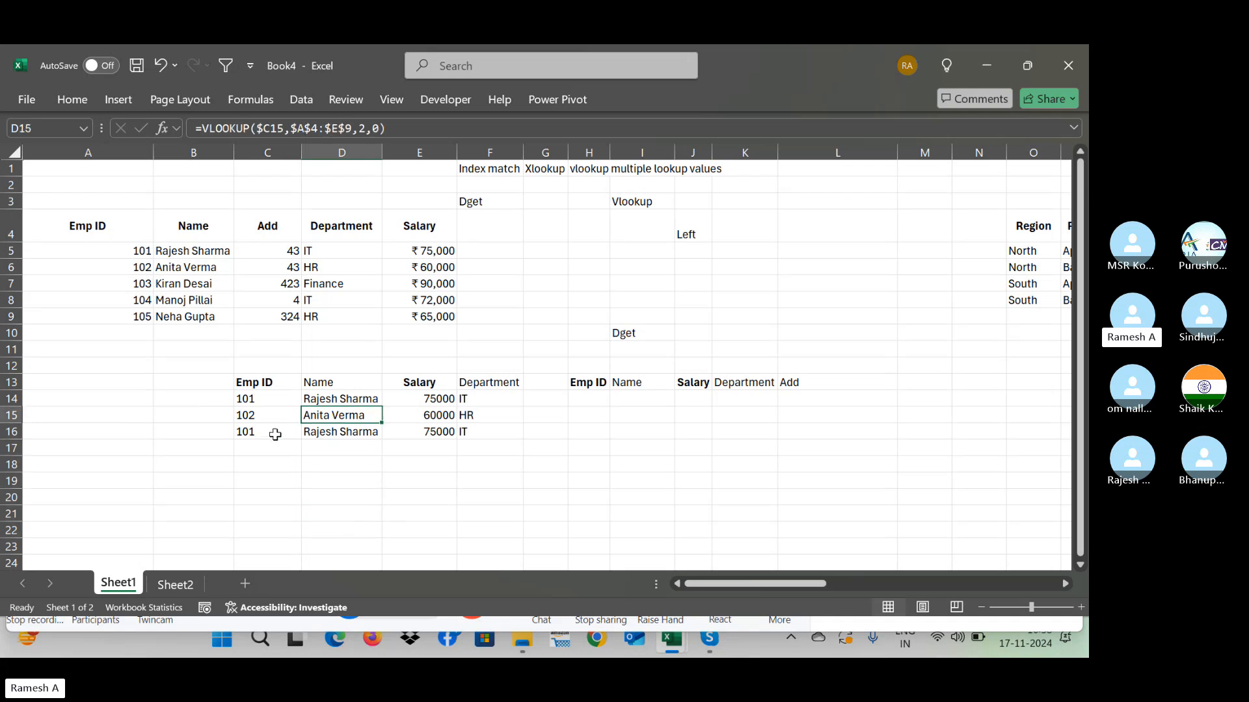
Step: Compare the locked lookup column and table range in the VLOOKUP formulas across D15:F15
{"action": "key", "text": "Right"}
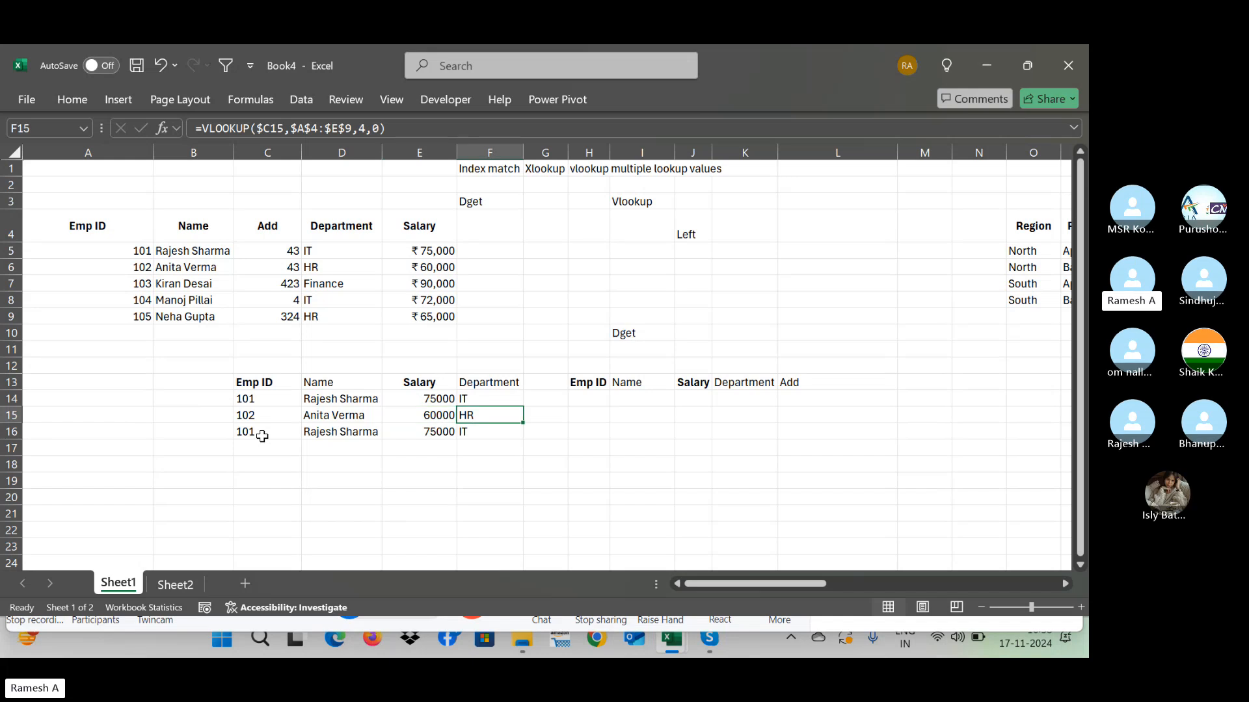
{"action": "key", "text": "Left"}
{"action": "key", "text": "Right"}
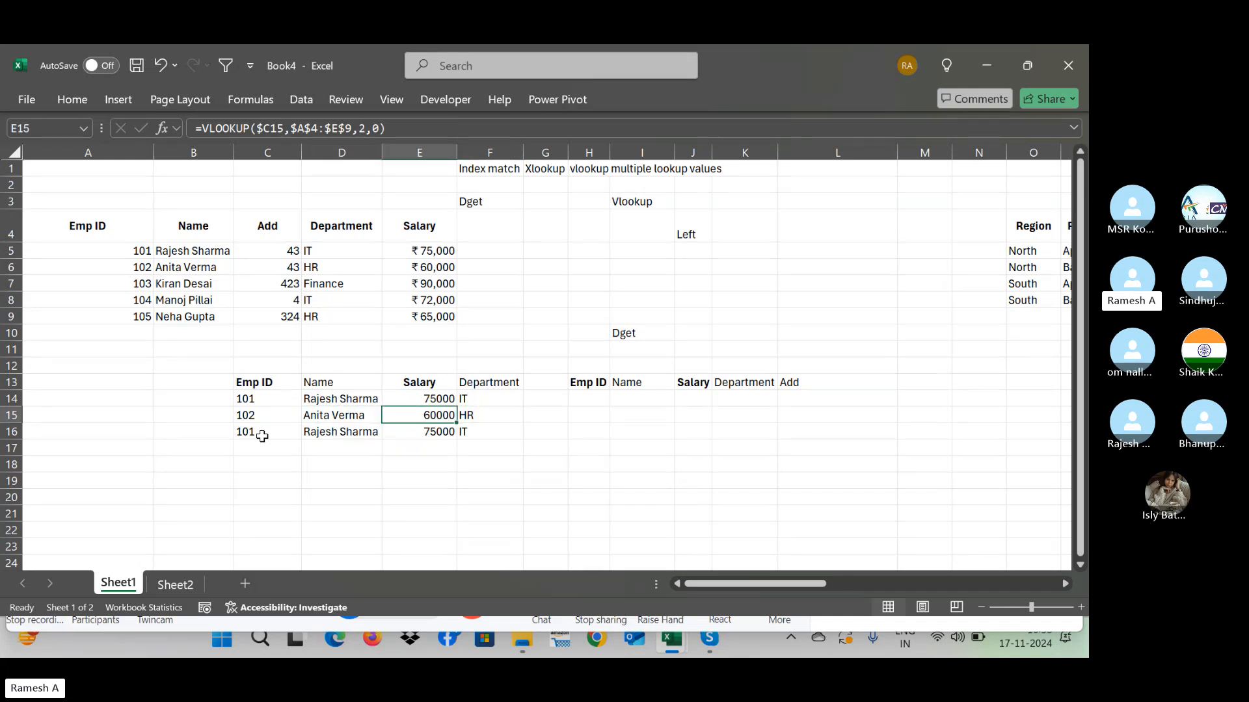
{"action": "key", "text": "Right"}
{"action": "key", "text": "Left"}
{"action": "key", "text": "Left"}
{"action": "key", "text": "Right"}
{"action": "key", "text": "Right"}
{"action": "key", "text": "Right"}
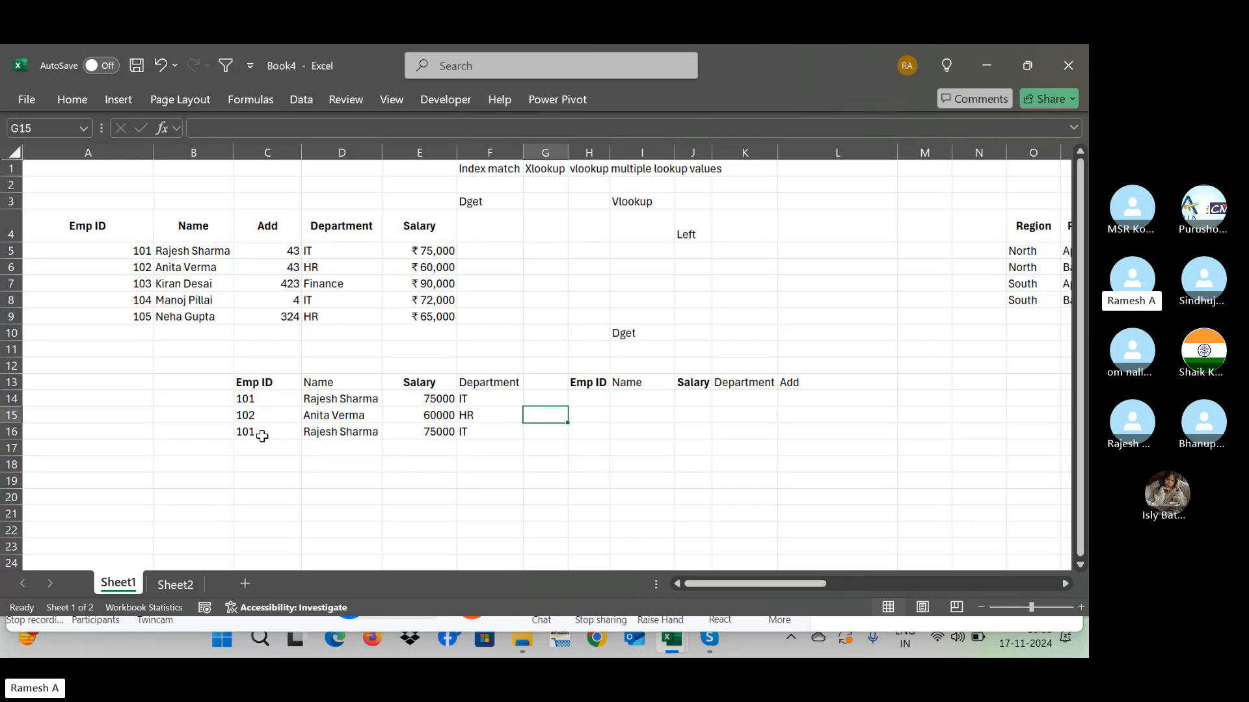
Step: Enter 105 as the Emp ID in H14 of the second lookup table
{"action": "key", "text": "Up"}
{"action": "key", "text": "Right"}
{"action": "key", "text": "Right"}
{"action": "key", "text": "Left"}
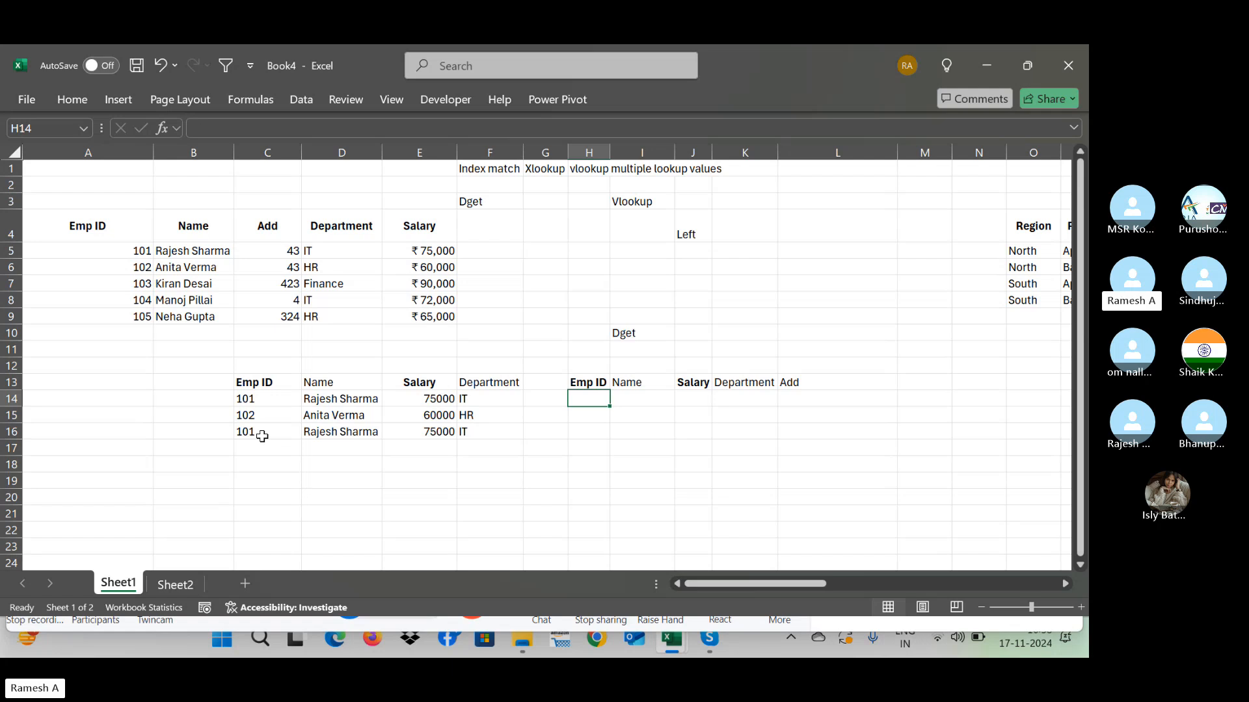
{"action": "type", "text": "105"}
{"action": "key", "text": "Tab"}
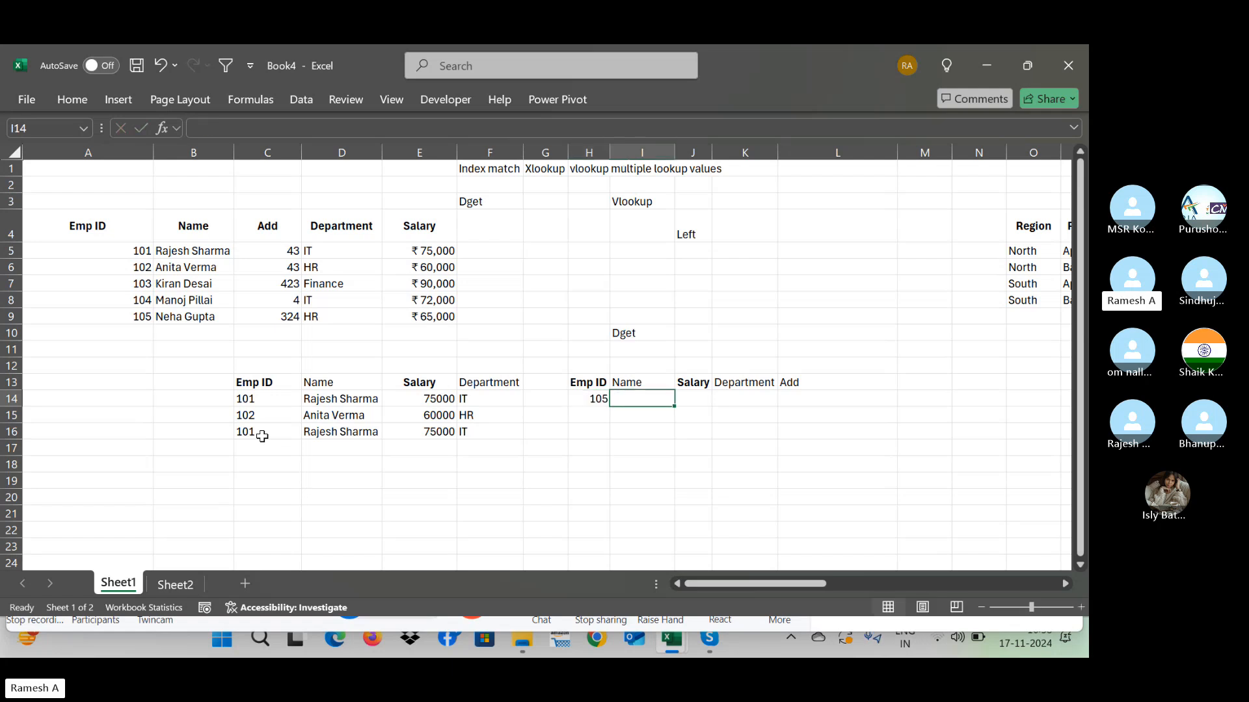
Step: Start a DGET formula in I14 with the absolute range $A$4:$E$9 as its database
{"action": "key", "text": "Up"}
{"action": "key", "text": "Up"}
{"action": "key", "text": "Up"}
{"action": "key", "text": "Up"}
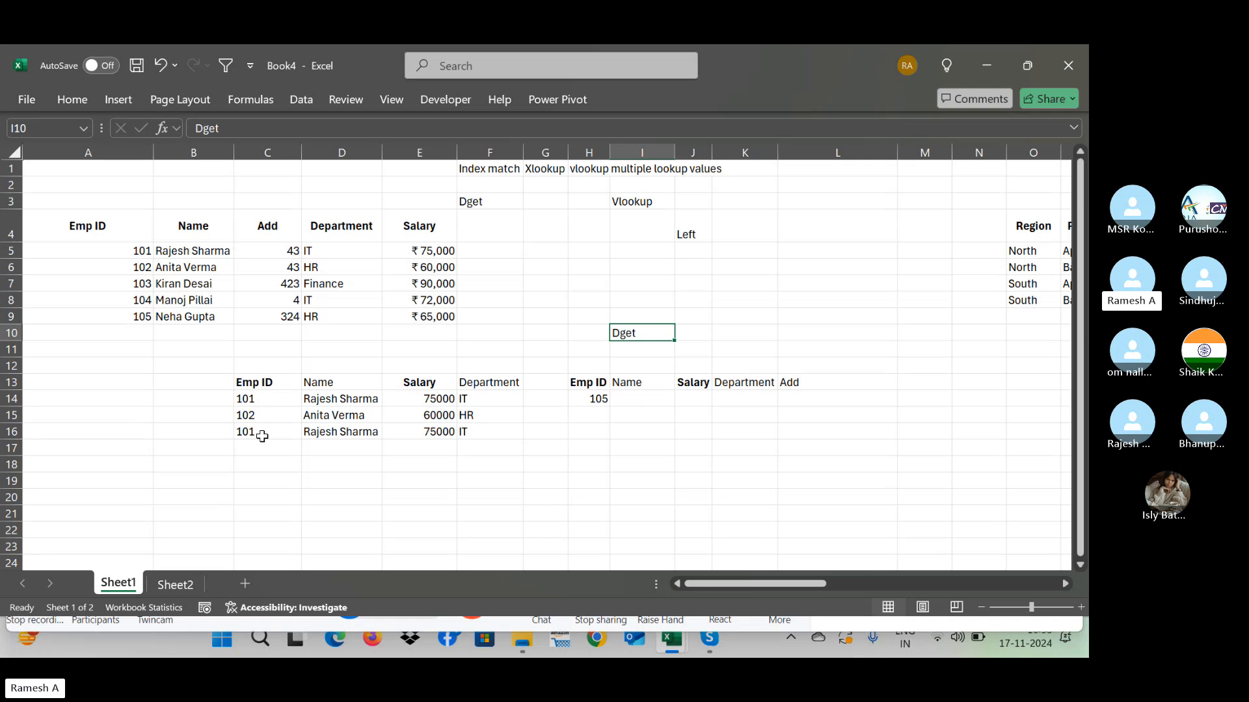
{"action": "key", "text": "Down"}
{"action": "key", "text": "Down"}
{"action": "key", "text": "Down"}
{"action": "key", "text": "Down"}
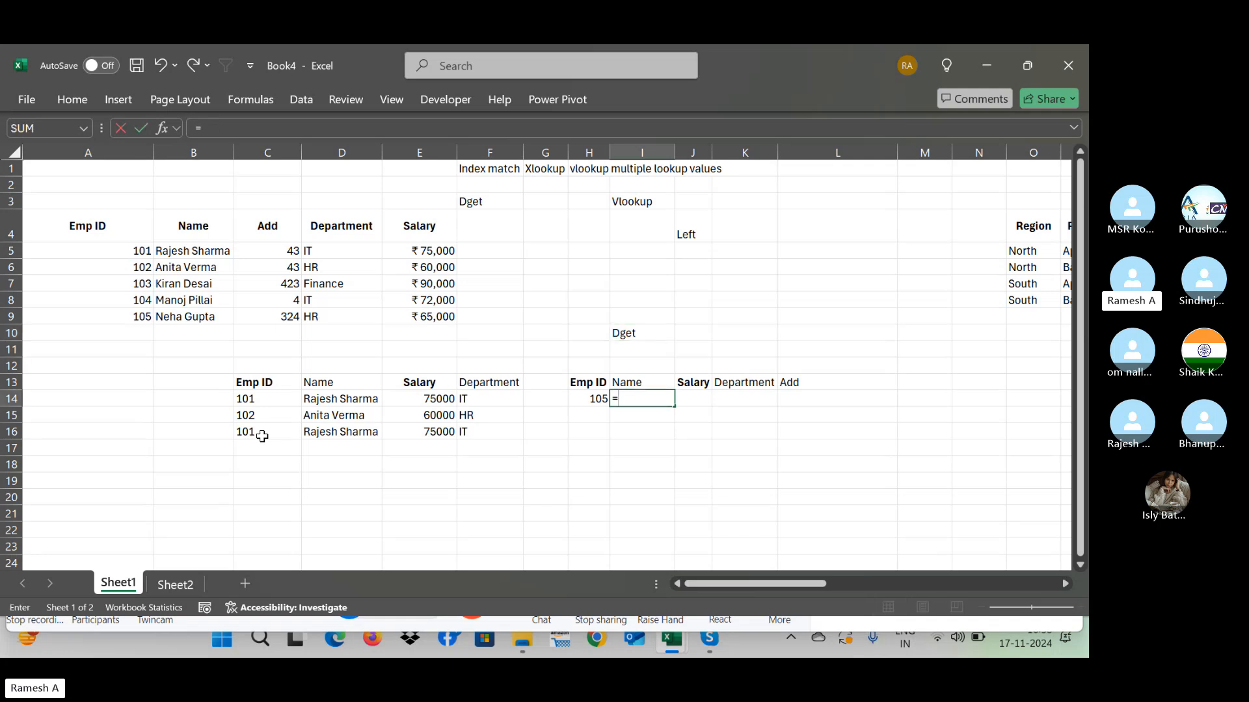
{"action": "type", "text": "=dget("}
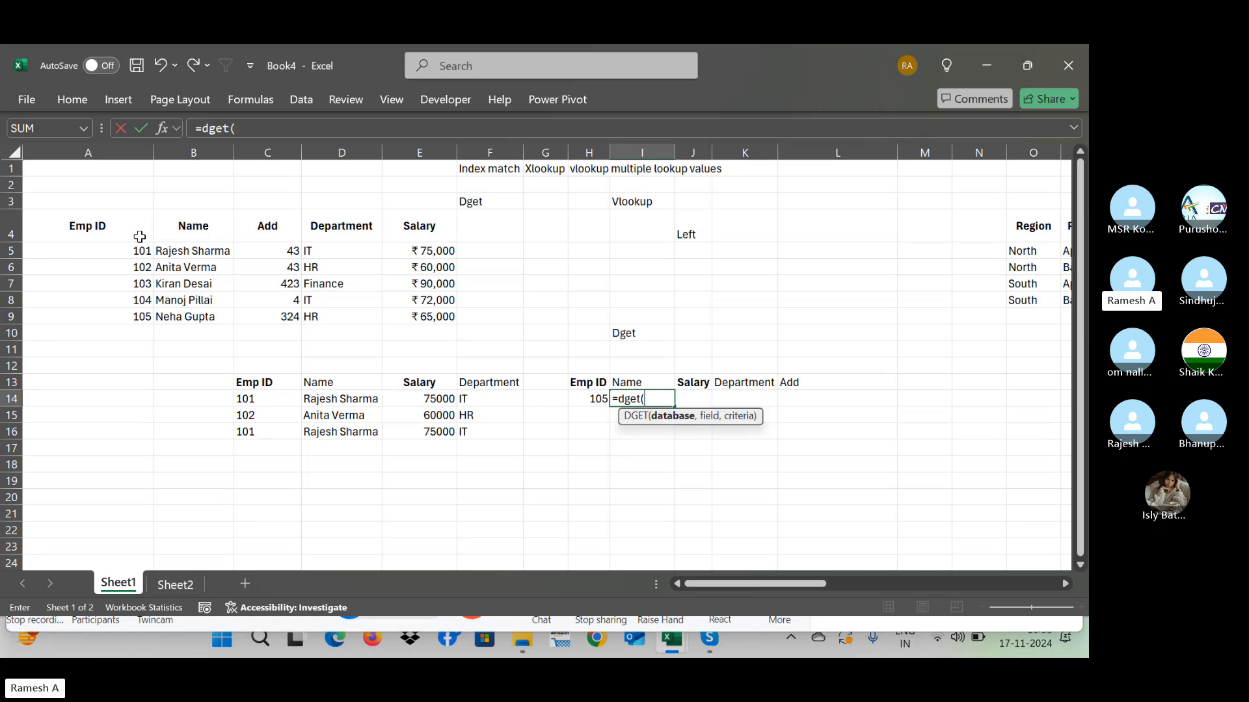
{"action": "left_click_drag", "start_coordinate": [136, 234], "coordinate": [449, 319]}
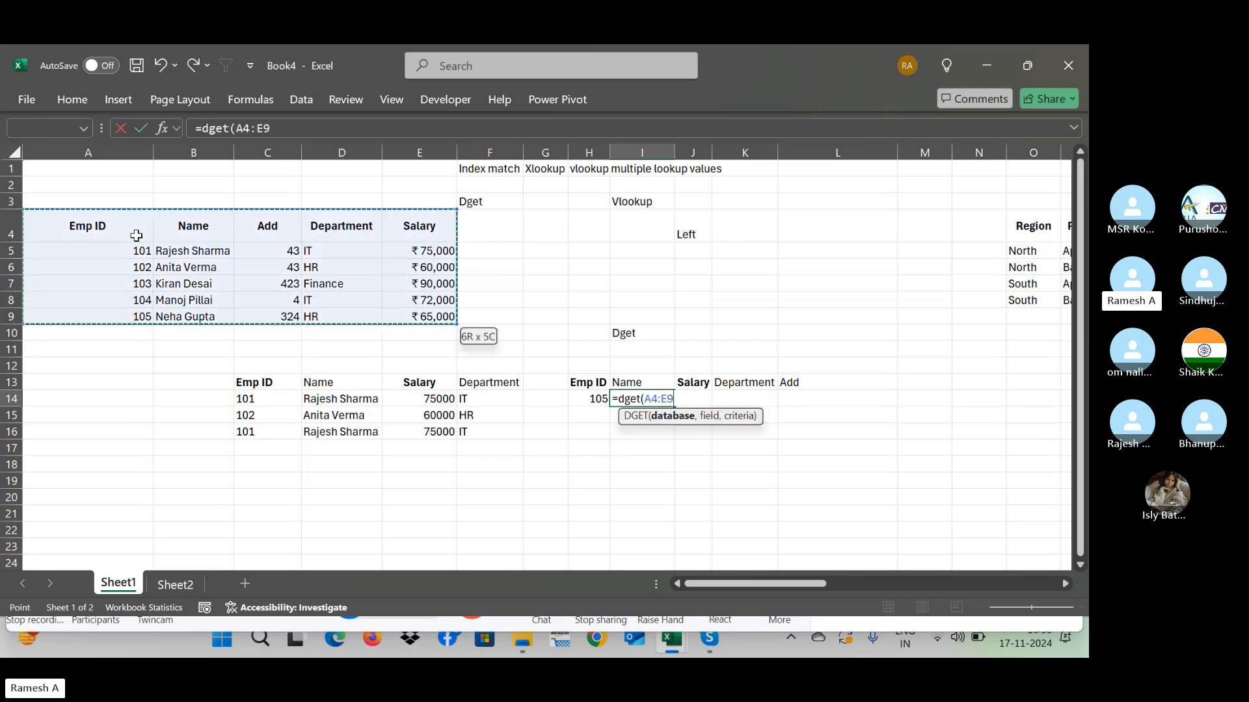
{"action": "key", "text": "F4"}
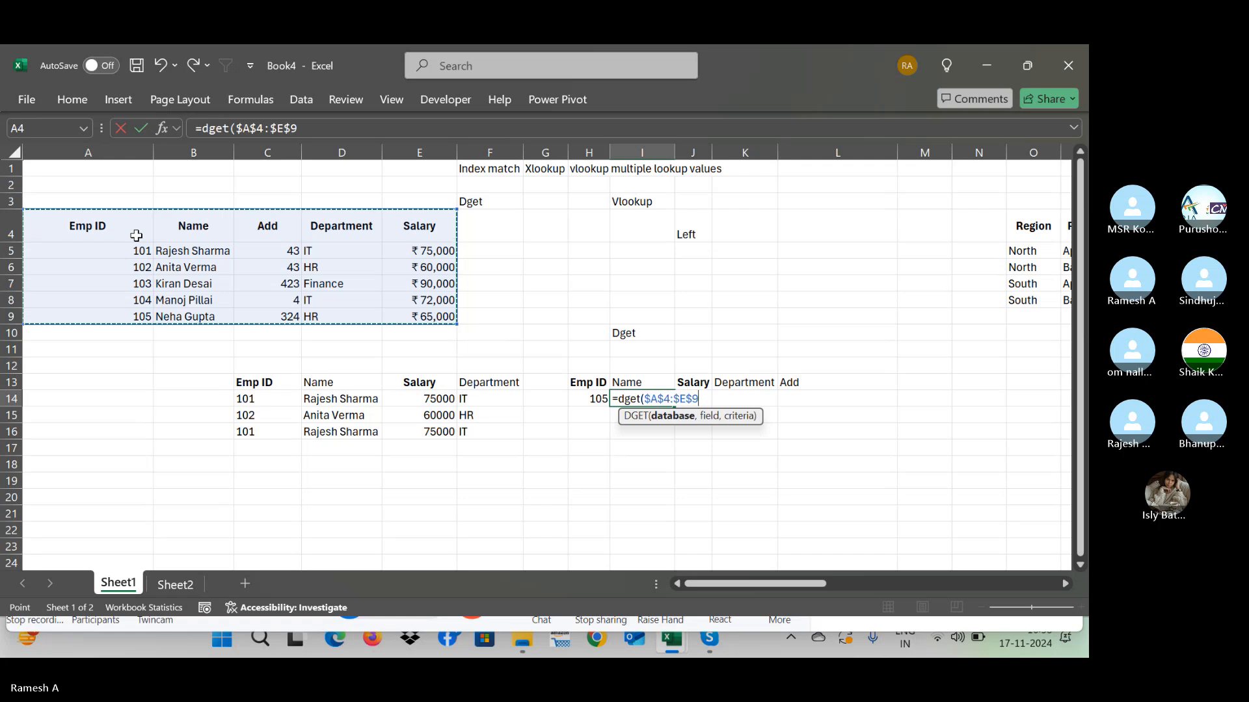
{"action": "type", "text": ","}
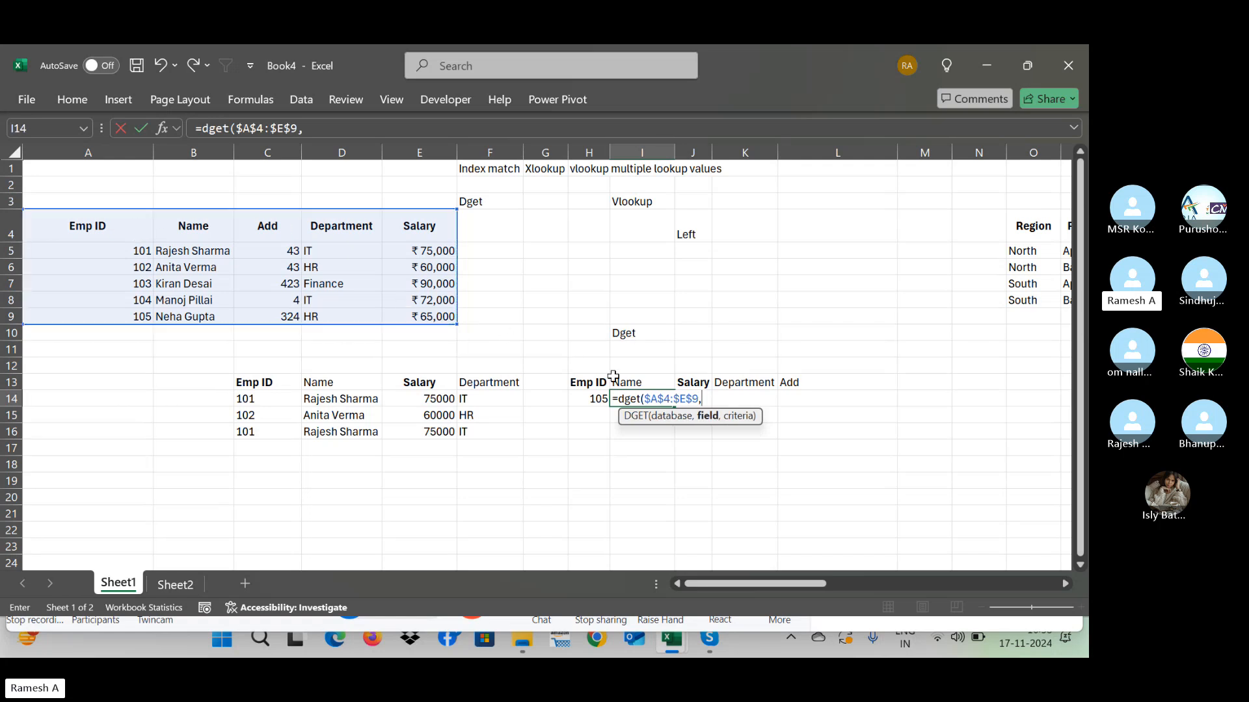
Step: Complete the I14 DGET formula with I13 as the field and the absolute range $H$13:$H$14 as the criteria
{"action": "left_click", "coordinate": [633, 383]}
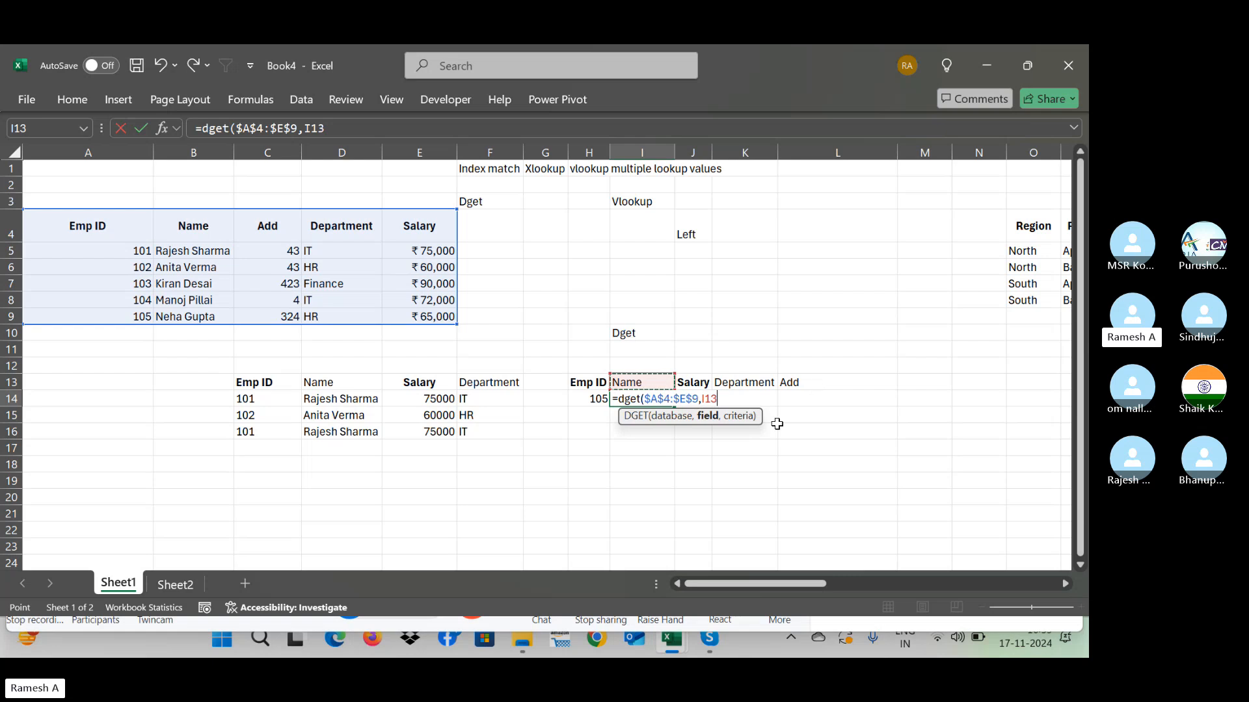
{"action": "type", "text": ","}
{"action": "left_click_drag", "start_coordinate": [599, 380], "coordinate": [597, 397]}
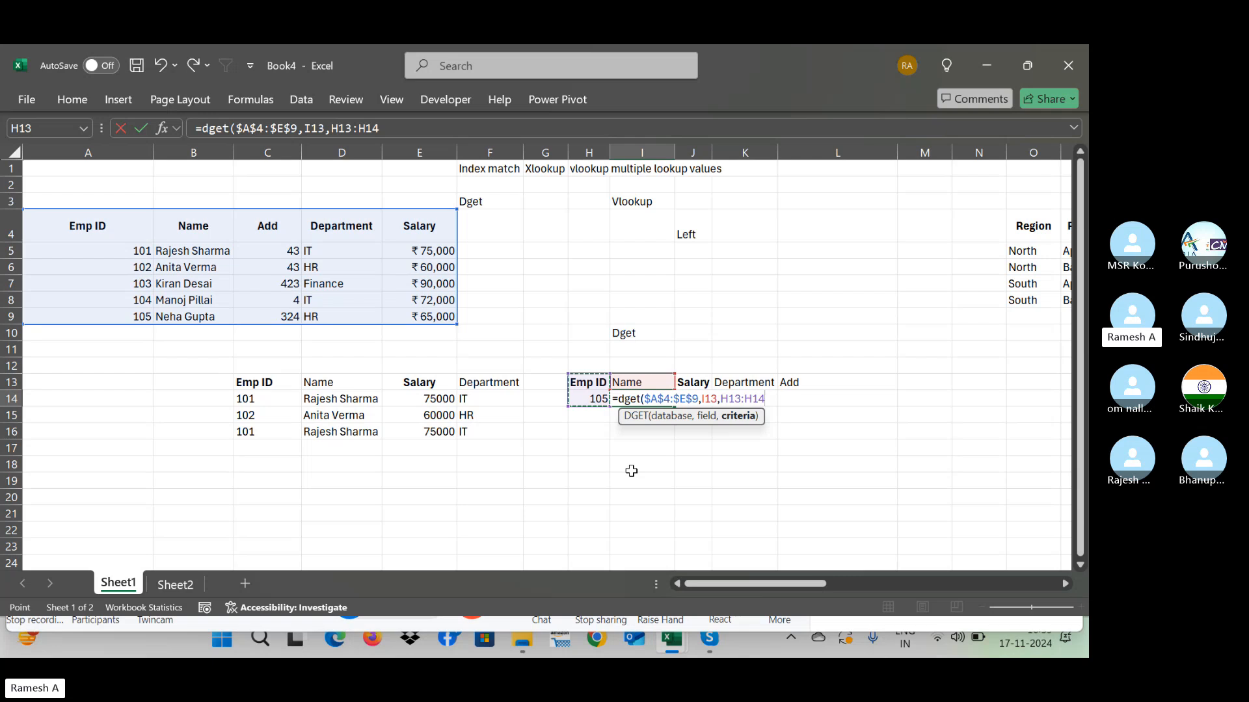
{"action": "key", "text": "F4"}
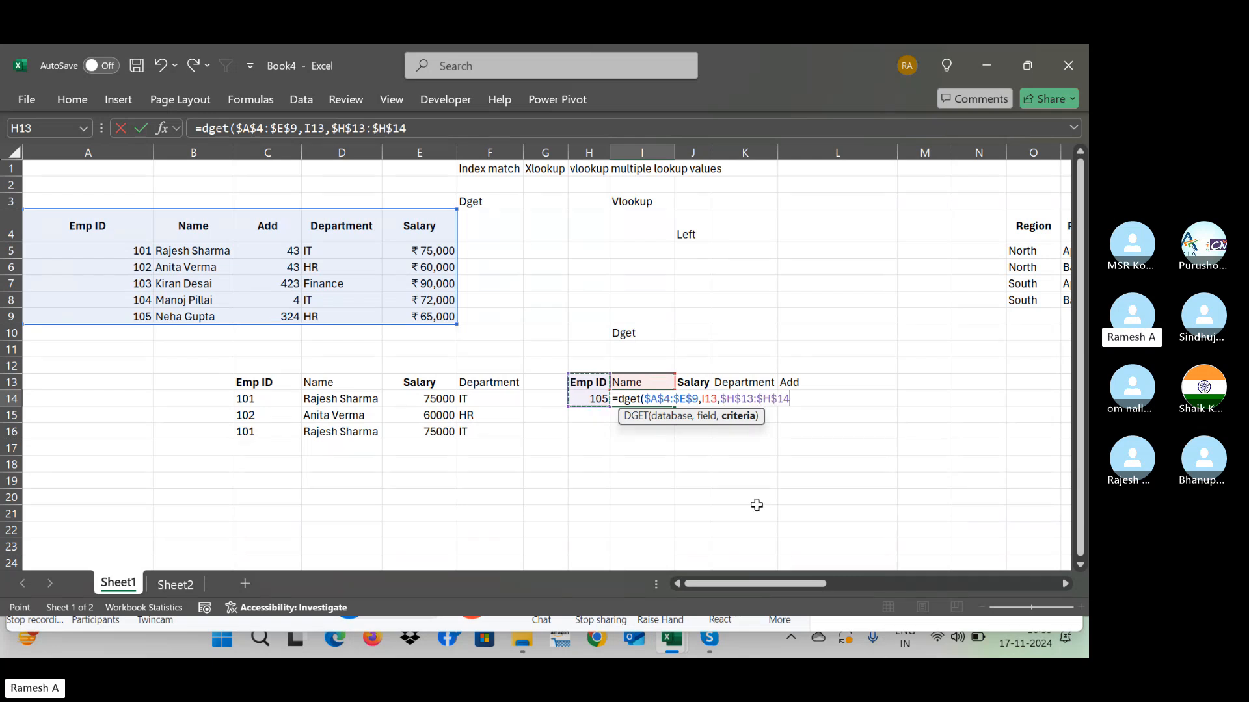
{"action": "type", "text": ")"}
{"action": "key", "text": "ctrl+Return"}
Step: Fill the I14 DGET formula right through L14 to return the salary, department and Add values
{"action": "key", "text": "shift+Right"}
{"action": "key", "text": "shift+Right"}
{"action": "key", "text": "shift+Right"}
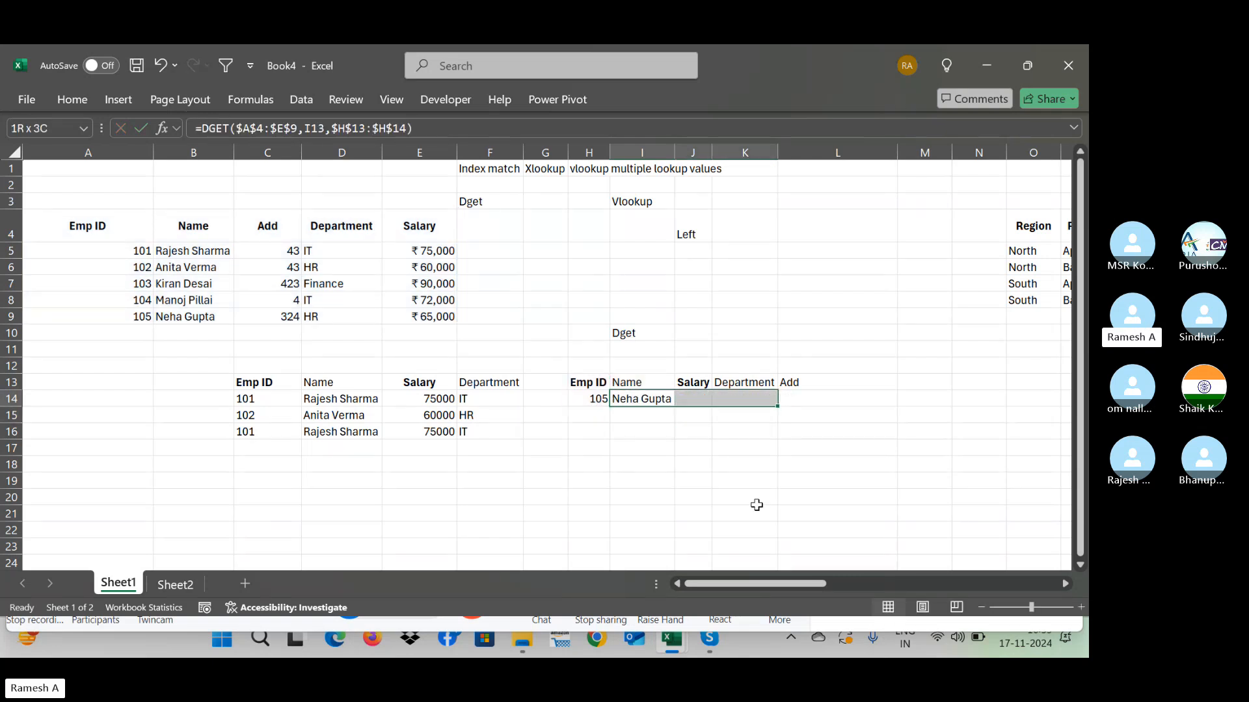
{"action": "key", "text": "ctrl+r"}
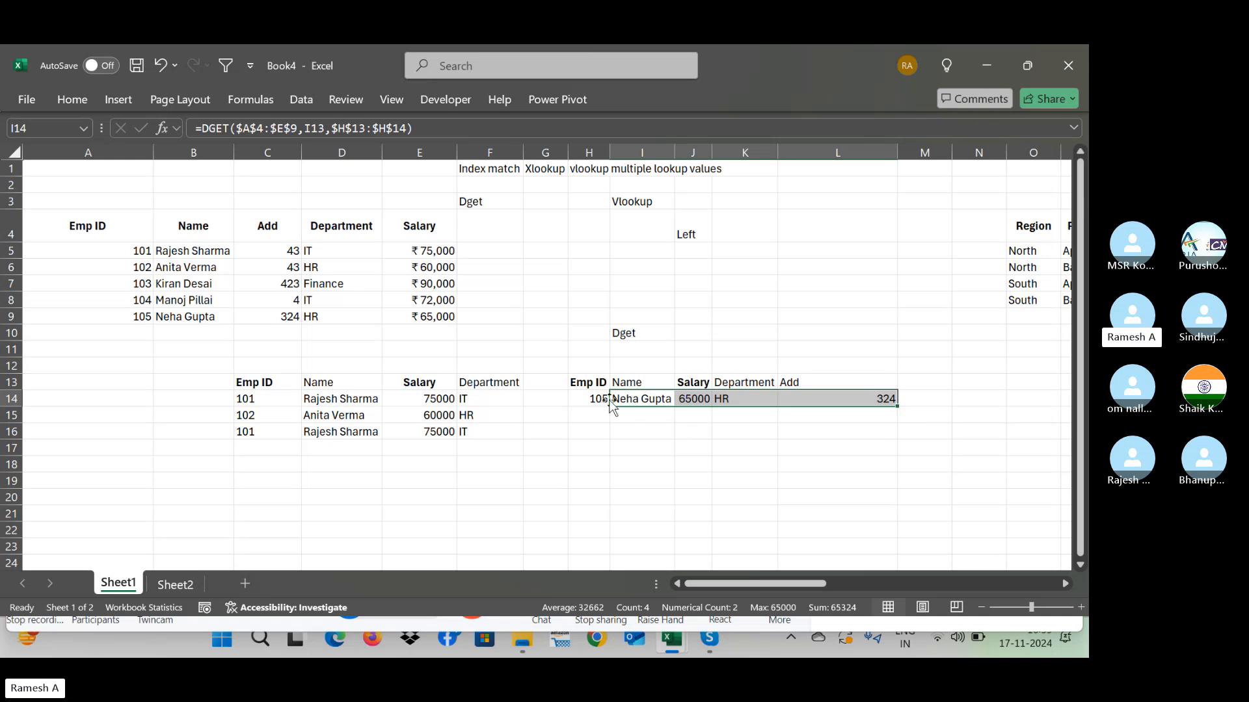
{"action": "left_click", "coordinate": [589, 398]}
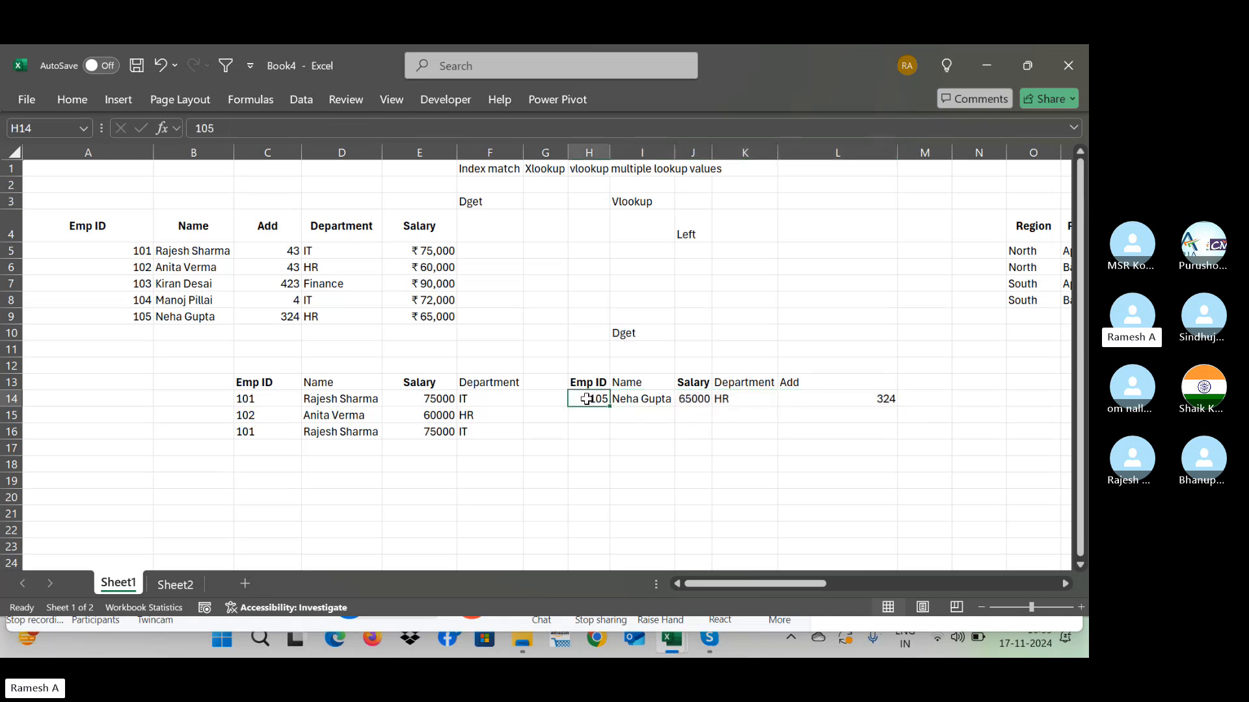
{"action": "left_click_drag", "start_coordinate": [589, 399], "coordinate": [811, 421]}
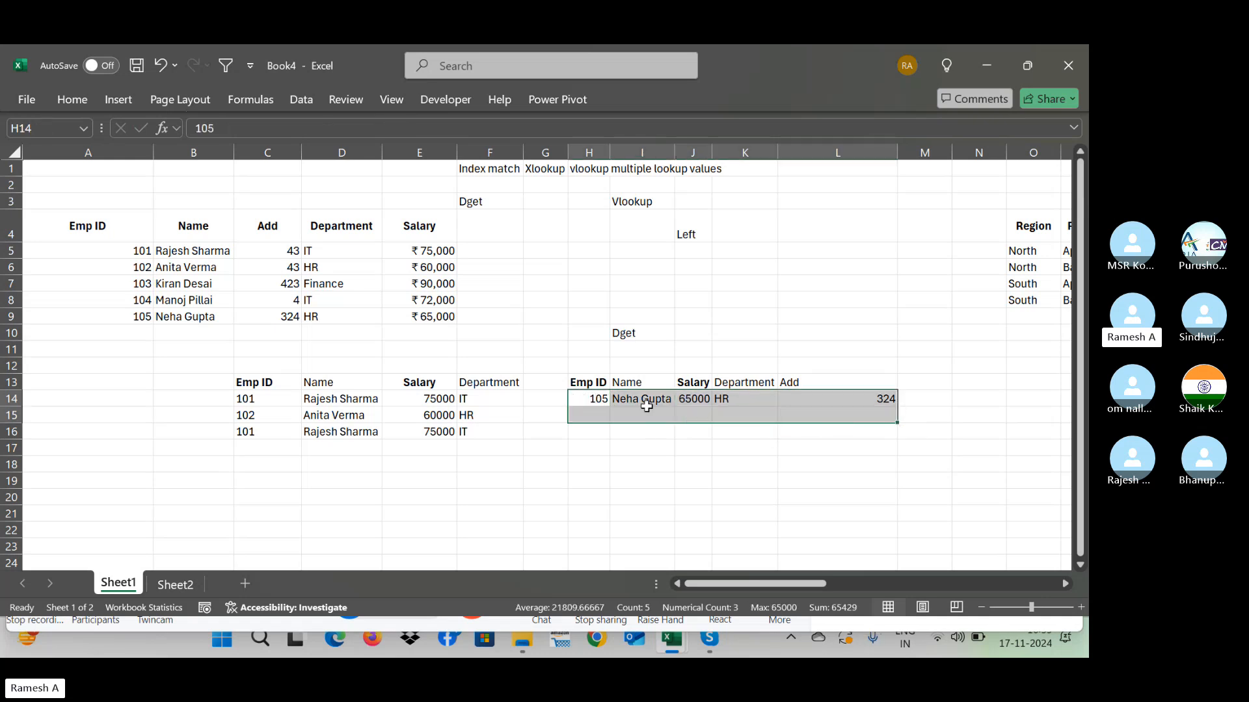
{"action": "left_click_drag", "start_coordinate": [644, 400], "coordinate": [858, 463]}
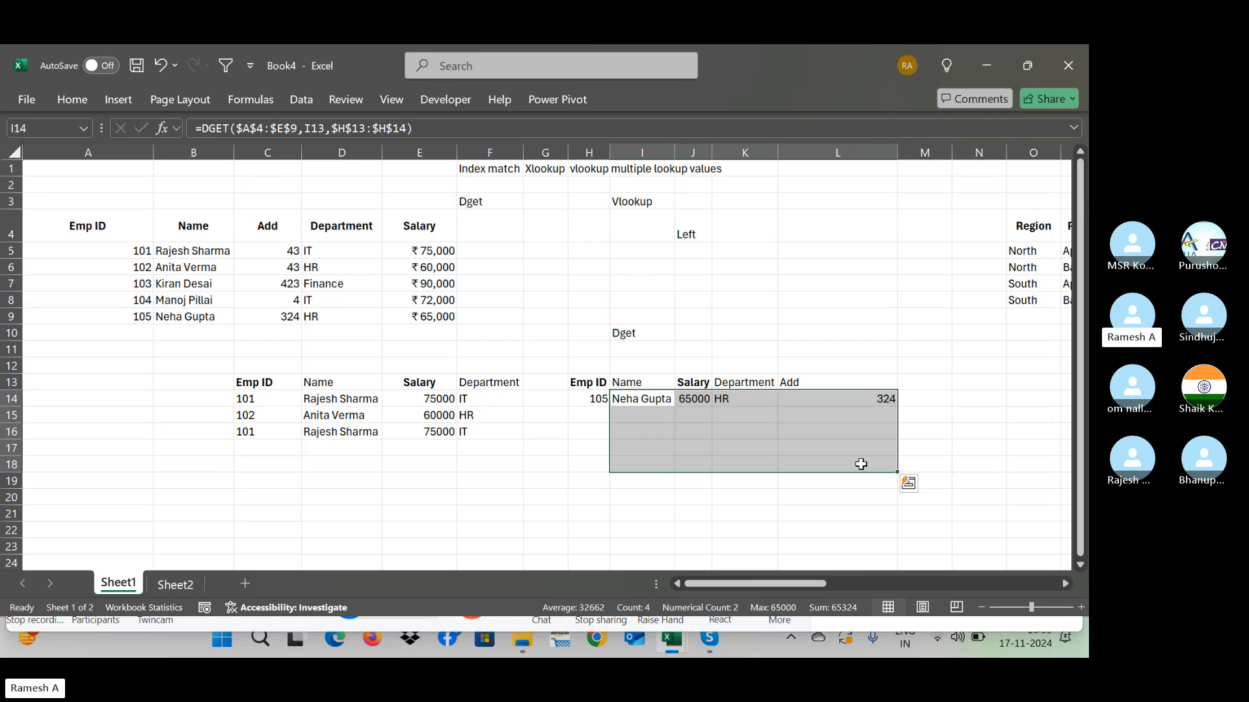
Step: Examine the sales tables in columns O:R and from column AG onward
{"action": "key", "text": "Right"}
{"action": "key", "text": "Right"}
{"action": "key", "text": "Right"}
{"action": "key", "text": "Right"}
{"action": "key", "text": "Right"}
{"action": "key", "text": "Right"}
{"action": "key", "text": "Right"}
{"action": "key", "text": "Right"}
{"action": "key", "text": "Right"}
{"action": "key", "text": "Right"}
{"action": "key", "text": "Right"}
{"action": "key", "text": "Right"}
{"action": "key", "text": "Right"}
{"action": "key", "text": "Right"}
{"action": "key", "text": "Right"}
{"action": "key", "text": "Right"}
{"action": "key", "text": "Right"}
{"action": "key", "text": "Right"}
{"action": "key", "text": "Right"}
{"action": "key", "text": "Right"}
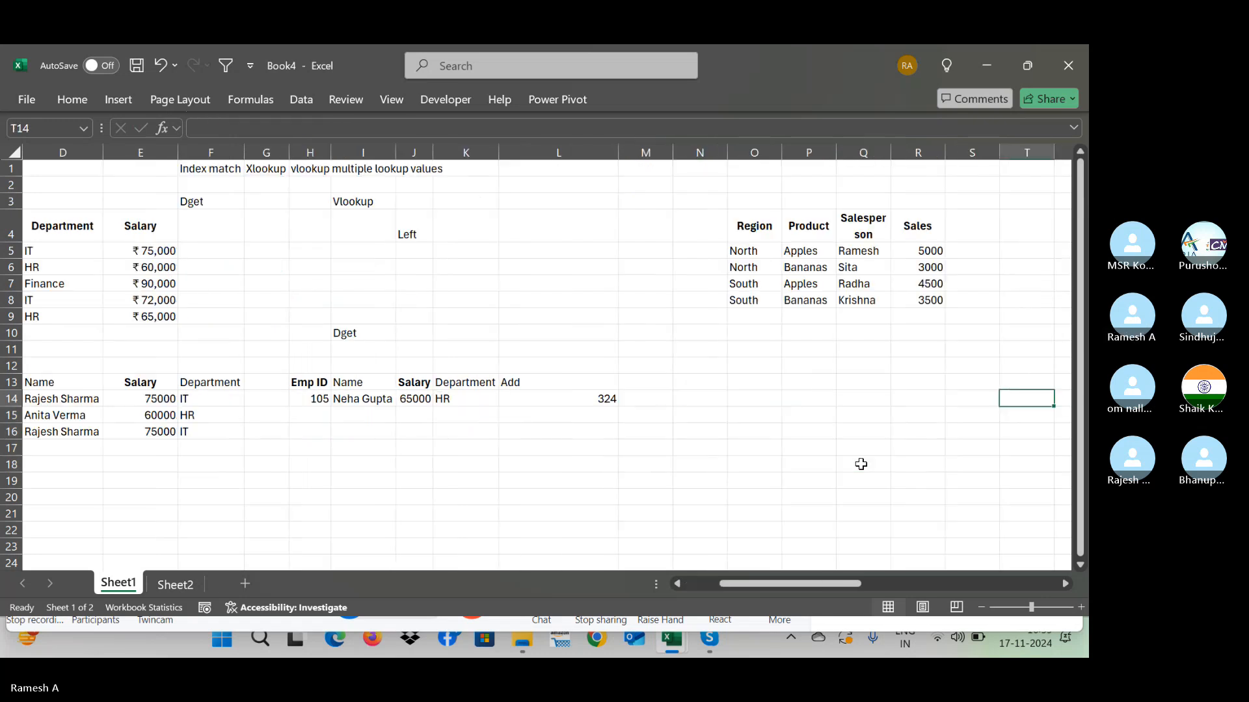
{"action": "key", "text": "Right"}
{"action": "key", "text": "Right"}
{"action": "key", "text": "Right"}
{"action": "key", "text": "Right"}
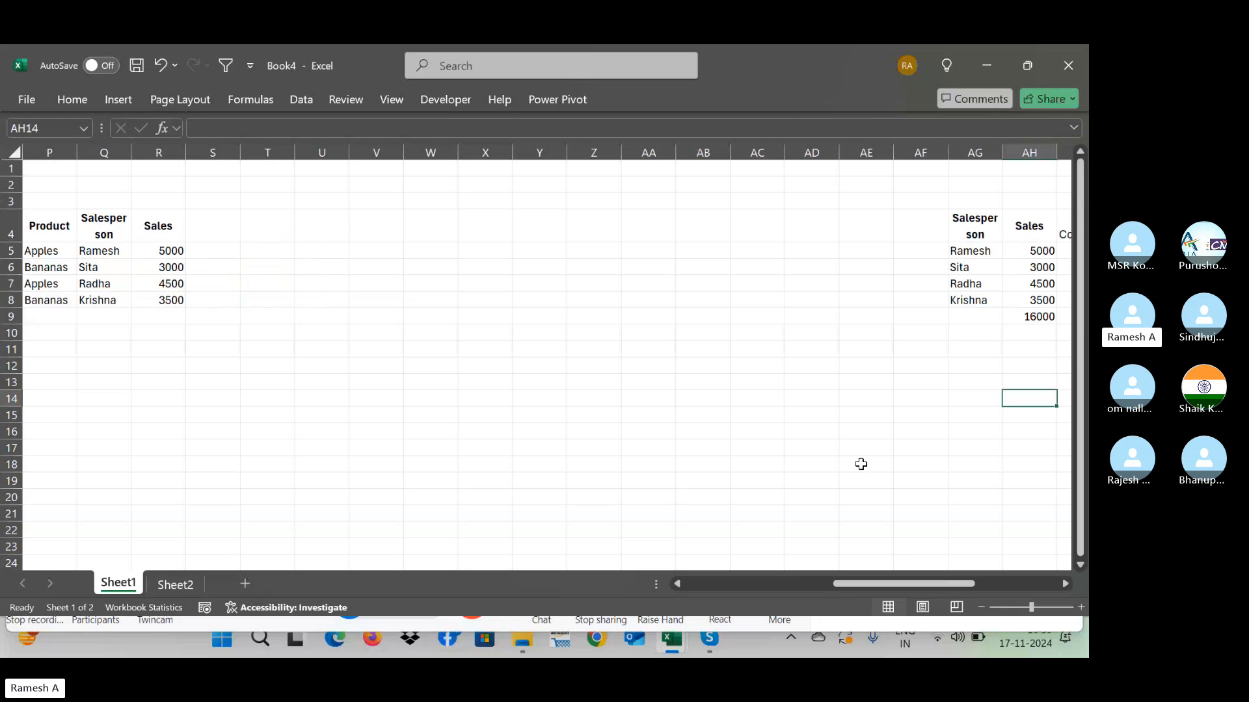
{"action": "left_click", "coordinate": [422, 315]}
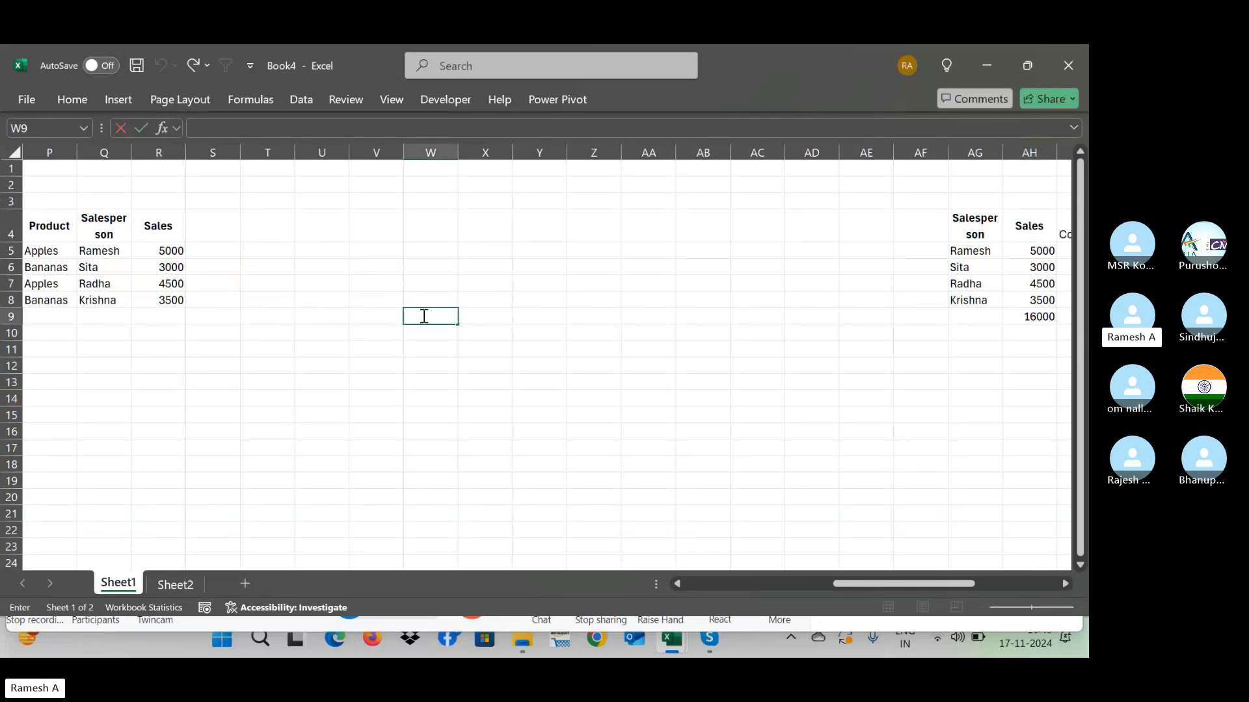
{"action": "key", "text": "Right"}
{"action": "key", "text": "Left"}
{"action": "key", "text": "Left"}
{"action": "key", "text": "Up"}
{"action": "key", "text": "Up"}
{"action": "key", "text": "Left"}
{"action": "key", "text": "Left"}
{"action": "key", "text": "Left"}
{"action": "key", "text": "Left"}
{"action": "key", "text": "Left"}
{"action": "key", "text": "Left"}
{"action": "key", "text": "Left"}
{"action": "key", "text": "Left"}
{"action": "key", "text": "Left"}
{"action": "key", "text": "Left"}
{"action": "key", "text": "Left"}
{"action": "key", "text": "Left"}
{"action": "key", "text": "Left"}
{"action": "key", "text": "Left"}
{"action": "key", "text": "Left"}
{"action": "key", "text": "Left"}
{"action": "key", "text": "Left"}
{"action": "key", "text": "Left"}
{"action": "key", "text": "Left"}
{"action": "key", "text": "Left"}
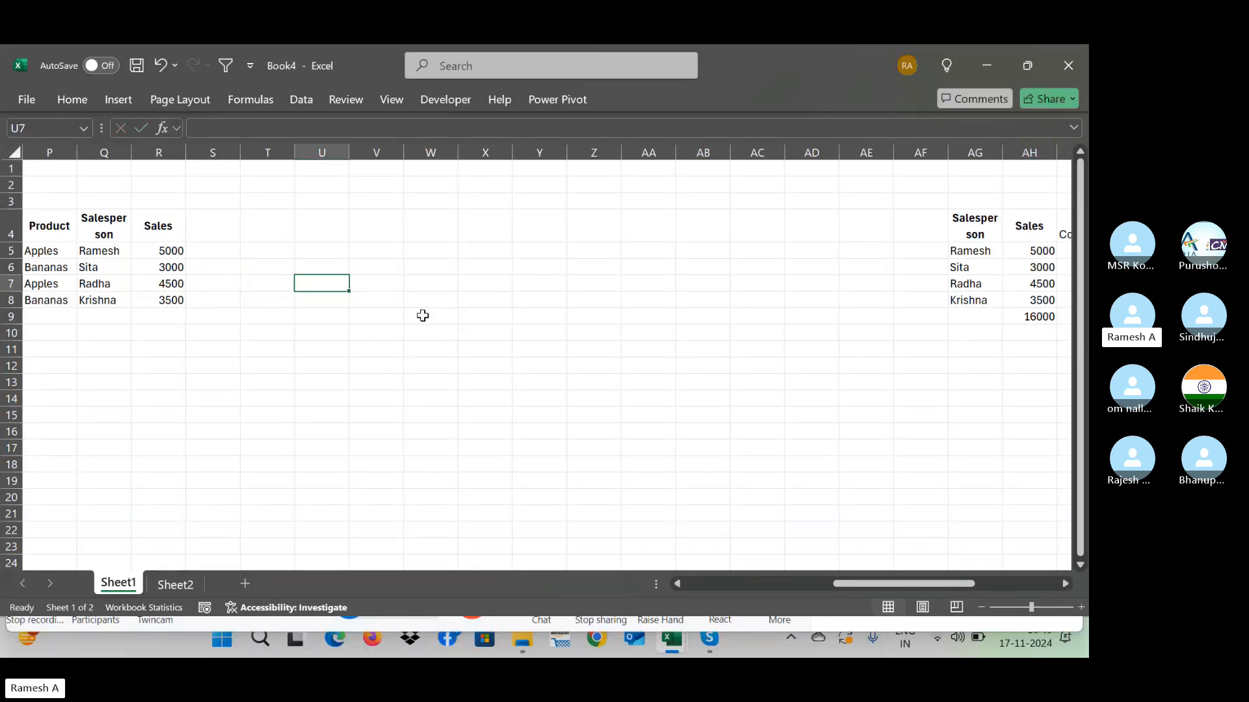
{"action": "key", "text": "Down"}
{"action": "key", "text": "Down"}
{"action": "key", "text": "Down"}
{"action": "key", "text": "Down"}
{"action": "key", "text": "Down"}
{"action": "key", "text": "Down"}
{"action": "key", "text": "Down"}
{"action": "key", "text": "Down"}
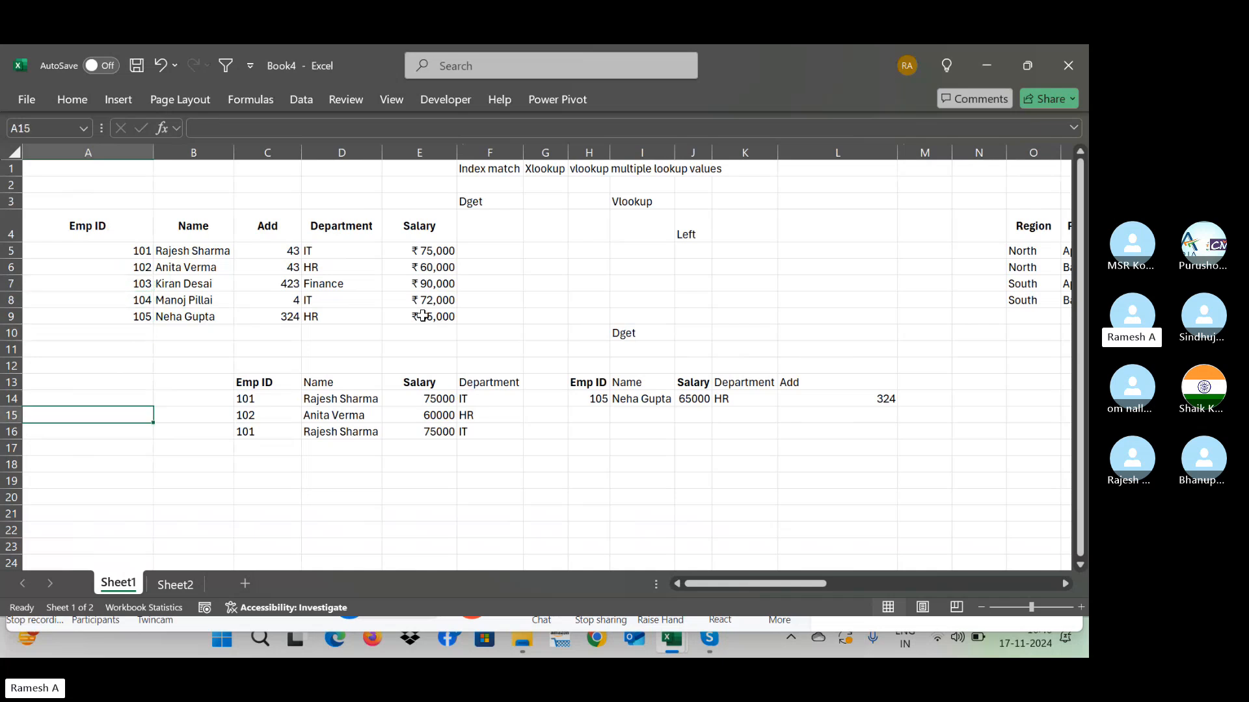
{"action": "key", "text": "Down"}
{"action": "key", "text": "Right"}
{"action": "key", "text": "Right"}
{"action": "key", "text": "Right"}
{"action": "key", "text": "Up"}
{"action": "key", "text": "Up"}
{"action": "key", "text": "Right"}
{"action": "key", "text": "Right"}
{"action": "key", "text": "Right"}
{"action": "key", "text": "Right"}
{"action": "key", "text": "Right"}
{"action": "key", "text": "Right"}
{"action": "key", "text": "Right"}
{"action": "key", "text": "Right"}
{"action": "key", "text": "Right"}
{"action": "key", "text": "Right"}
{"action": "key", "text": "Right"}
{"action": "key", "text": "Right"}
{"action": "key", "text": "Right"}
{"action": "key", "text": "Right"}
{"action": "key", "text": "Right"}
{"action": "key", "text": "Right"}
{"action": "key", "text": "Right"}
{"action": "key", "text": "Right"}
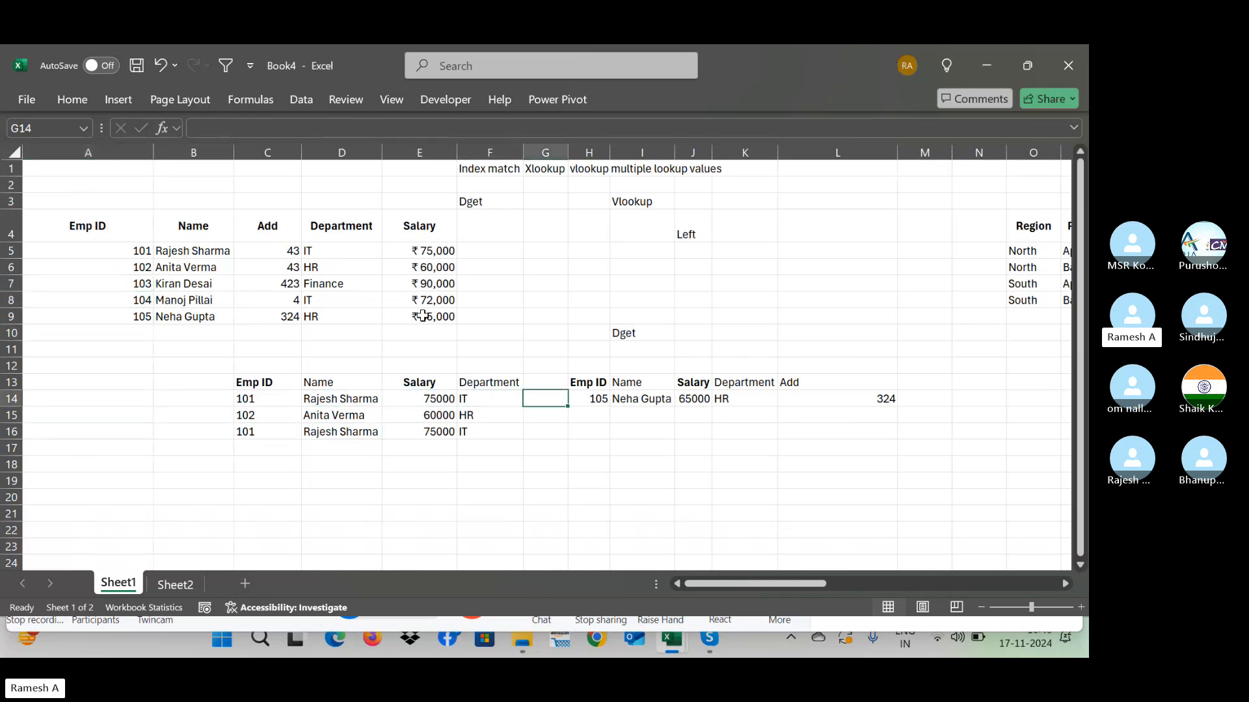
Step: Clear the employee IDs, names, salaries and departments from C14:F16, keeping the headers in row 13
{"action": "key", "text": "Left"}
{"action": "key", "text": "Left"}
{"action": "key", "text": "Left"}
{"action": "key", "text": "Left"}
{"action": "key", "text": "Left"}
{"action": "key", "text": "Left"}
{"action": "key", "text": "Left"}
{"action": "key", "text": "Left"}
{"action": "key", "text": "Left"}
{"action": "key", "text": "Left"}
{"action": "key", "text": "Left"}
{"action": "key", "text": "Left"}
{"action": "key", "text": "Left"}
{"action": "key", "text": "Left"}
{"action": "key", "text": "Left"}
{"action": "key", "text": "Left"}
{"action": "key", "text": "Left"}
{"action": "key", "text": "Left"}
{"action": "key", "text": "Left"}
{"action": "key", "text": "Left"}
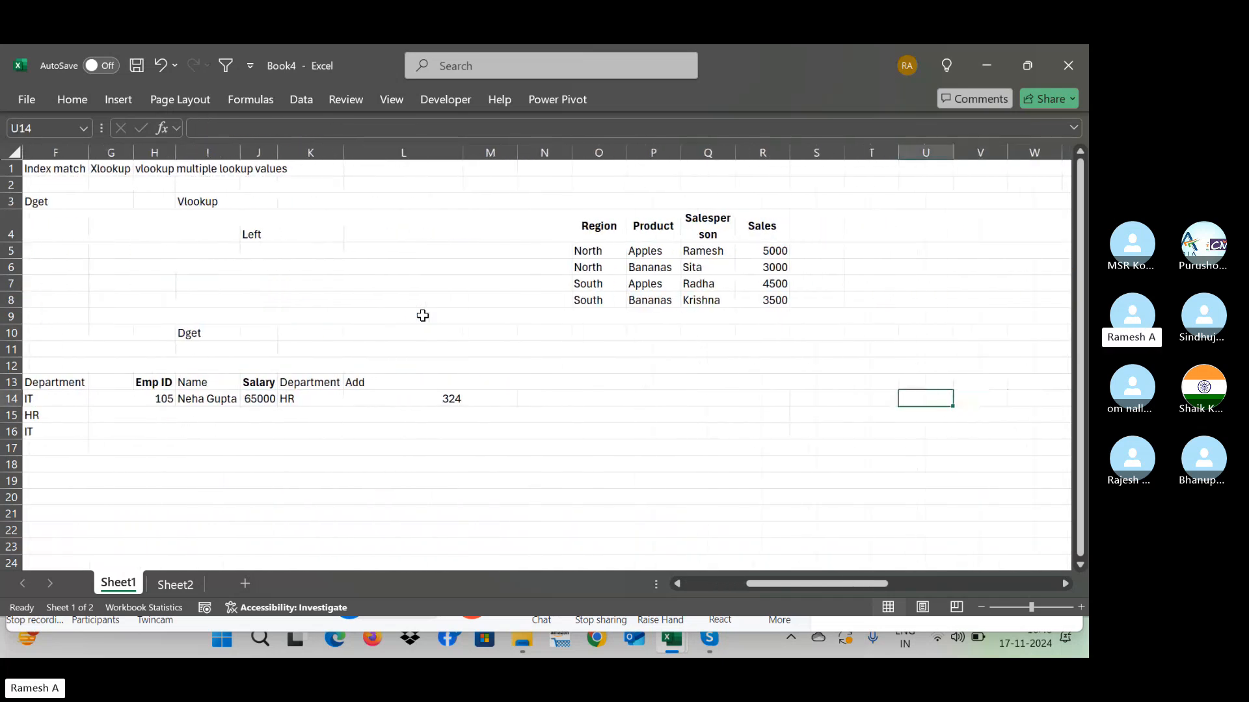
{"action": "key", "text": "Right"}
{"action": "key", "text": "Right"}
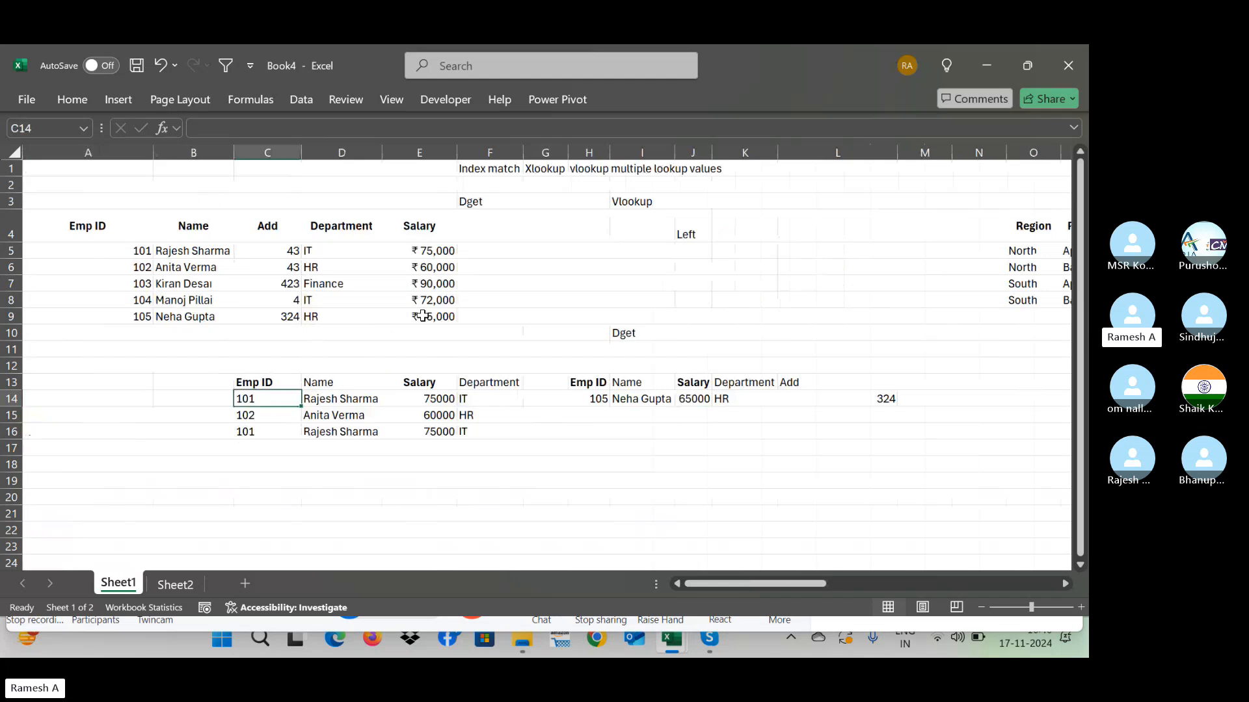
{"action": "key", "text": "ctrl+shift+Right"}
{"action": "key", "text": "ctrl+shift+Down"}
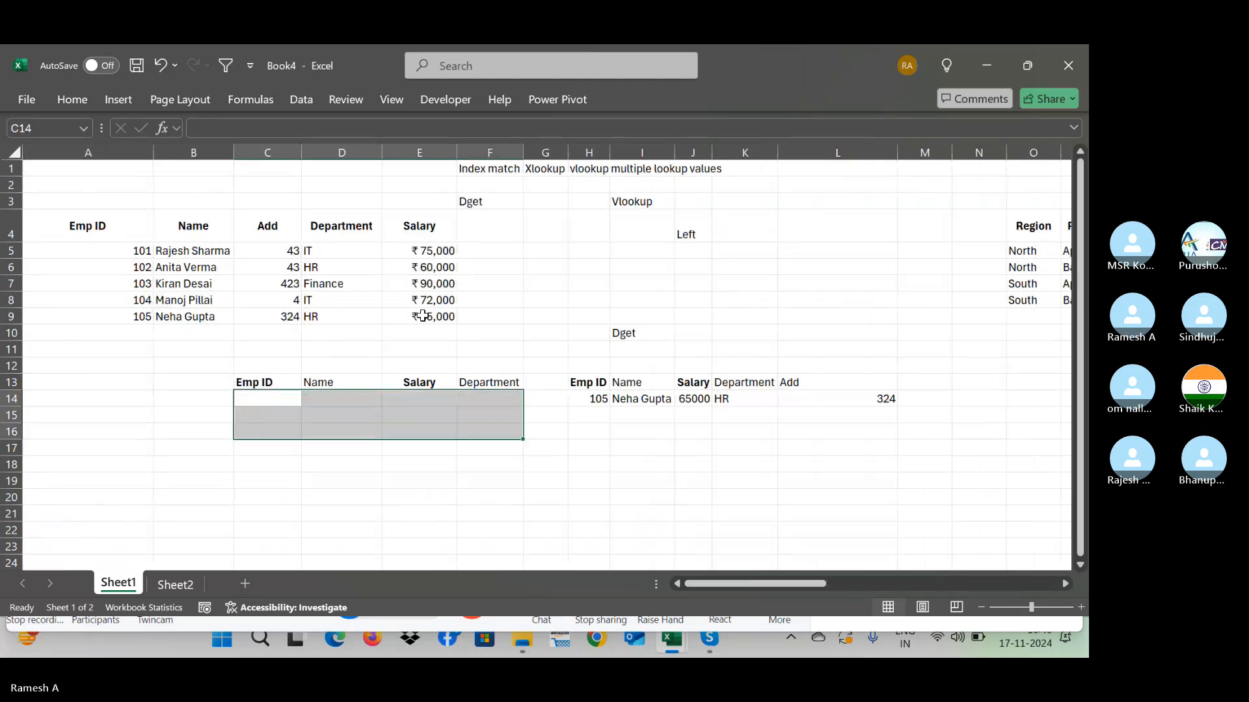
{"action": "key", "text": "Delete"}
{"action": "key", "text": "Down"}
{"action": "key", "text": "Up"}
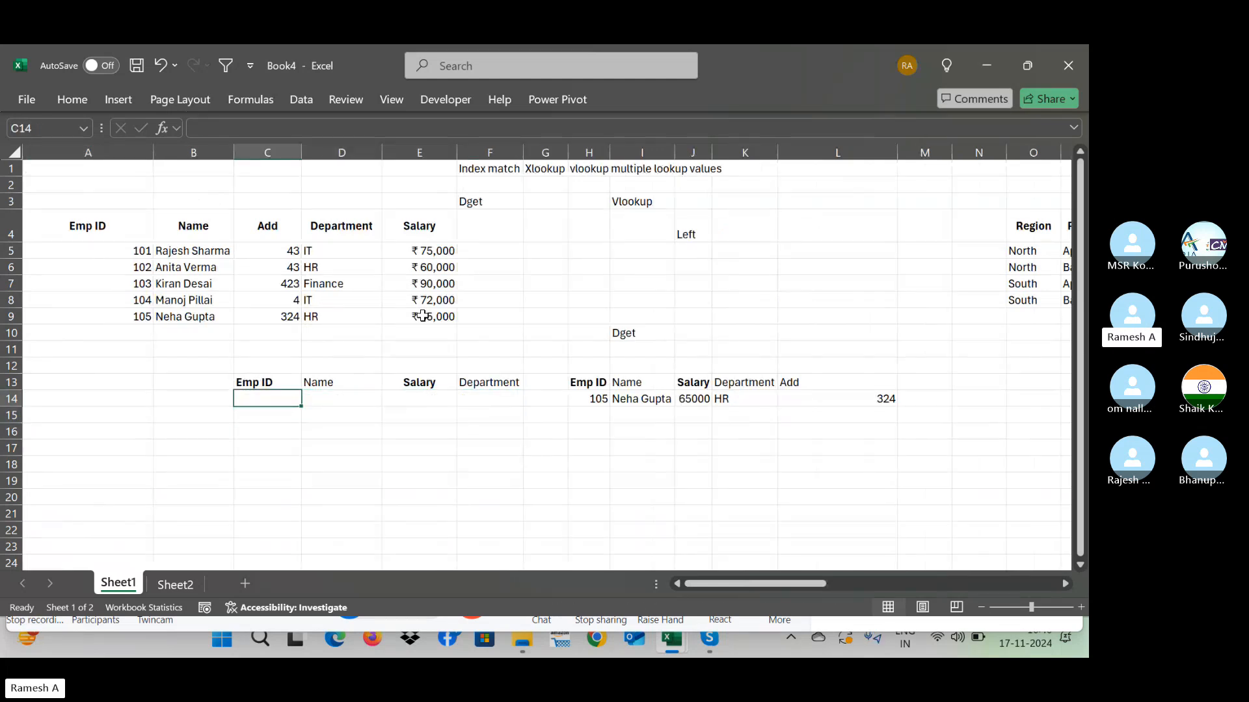
{"action": "type", "text": "=in"}
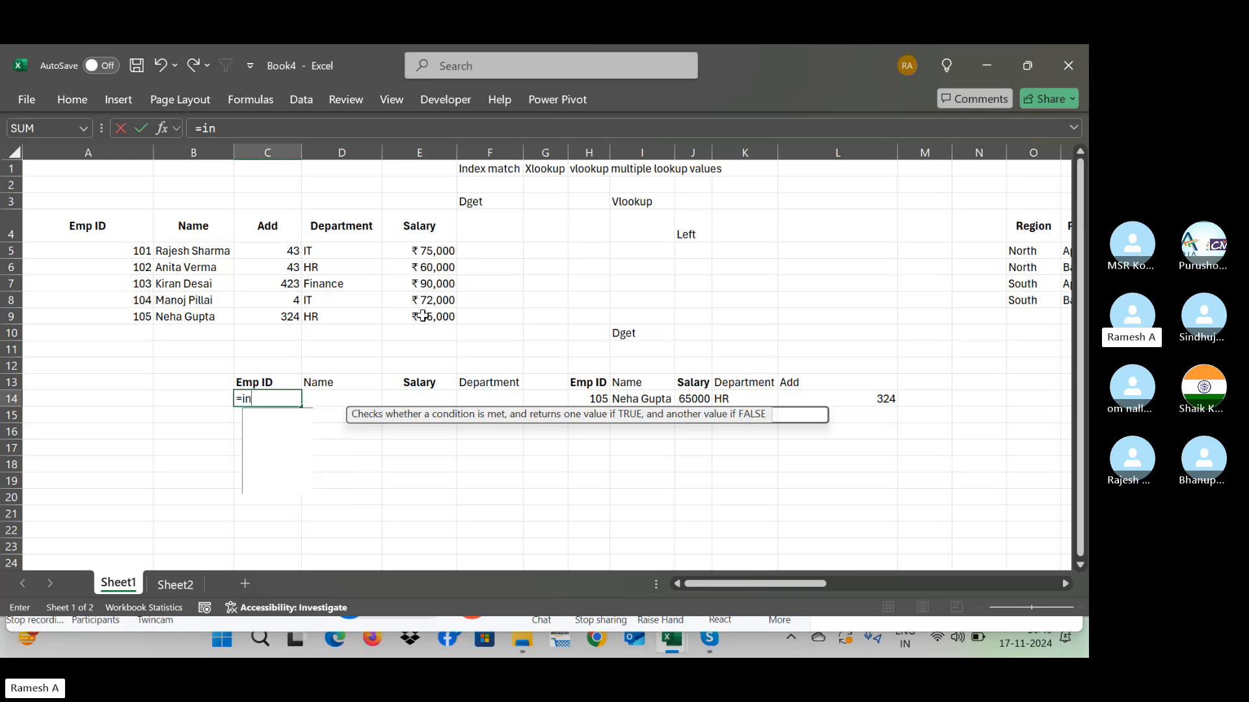
{"action": "type", "text": "dex("}
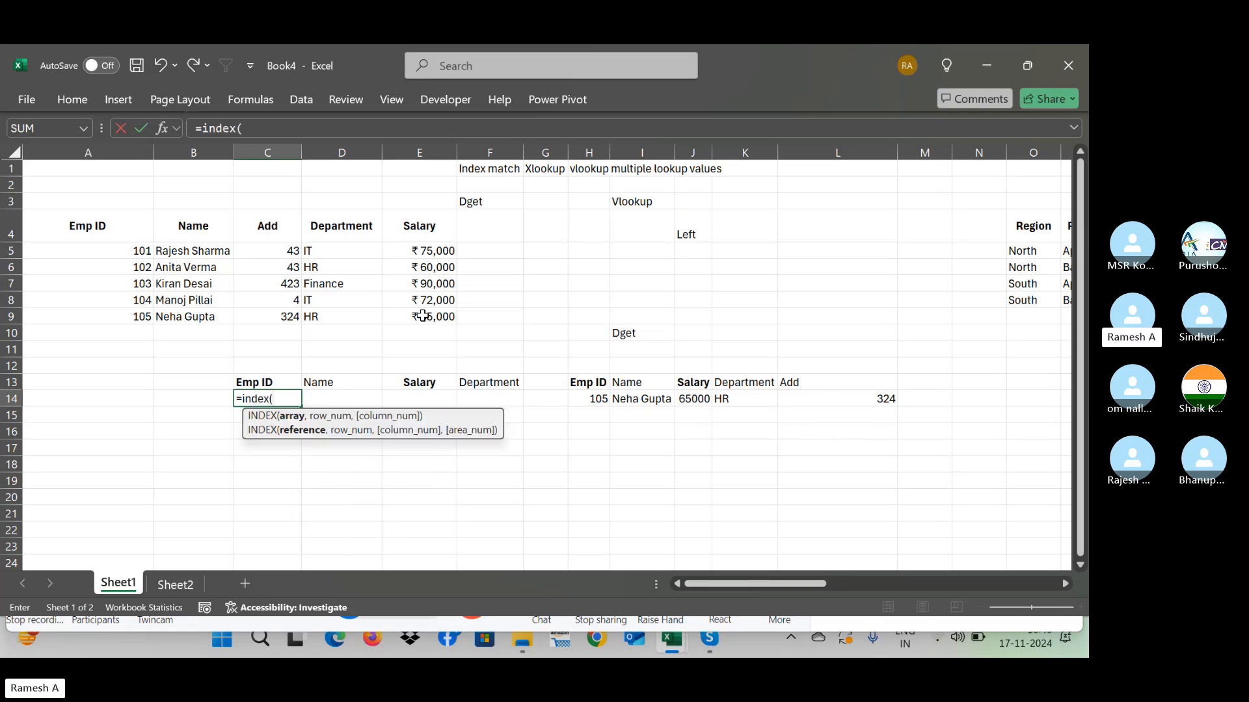
{"action": "left_click_drag", "start_coordinate": [112, 223], "coordinate": [712, 323]}
{"action": "key", "text": "ctrl+shift+Left"}
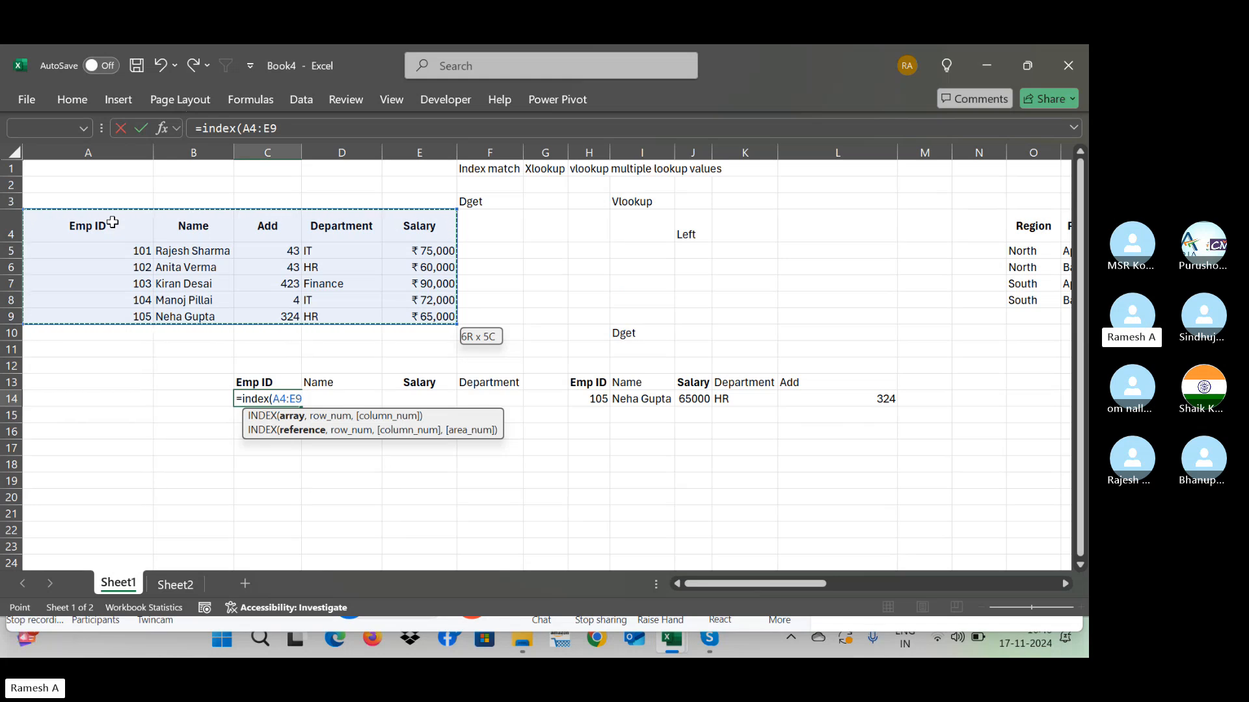
{"action": "key", "text": "F4"}
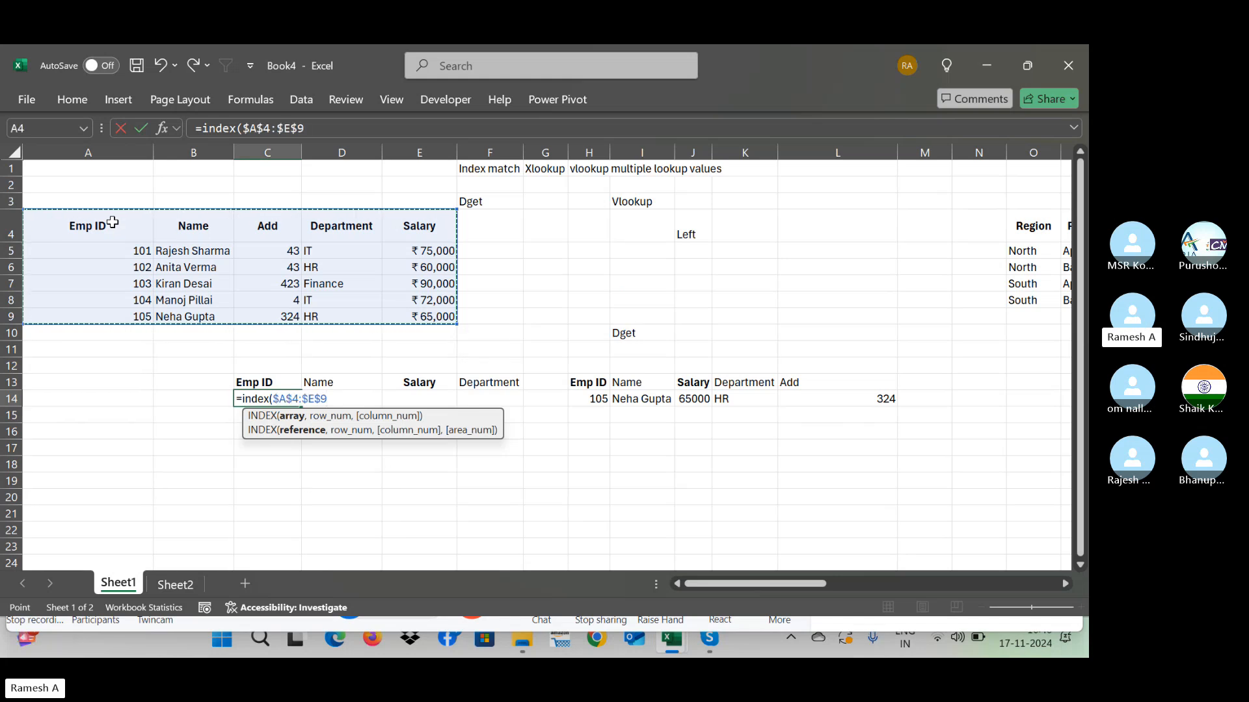
{"action": "type", "text": ","}
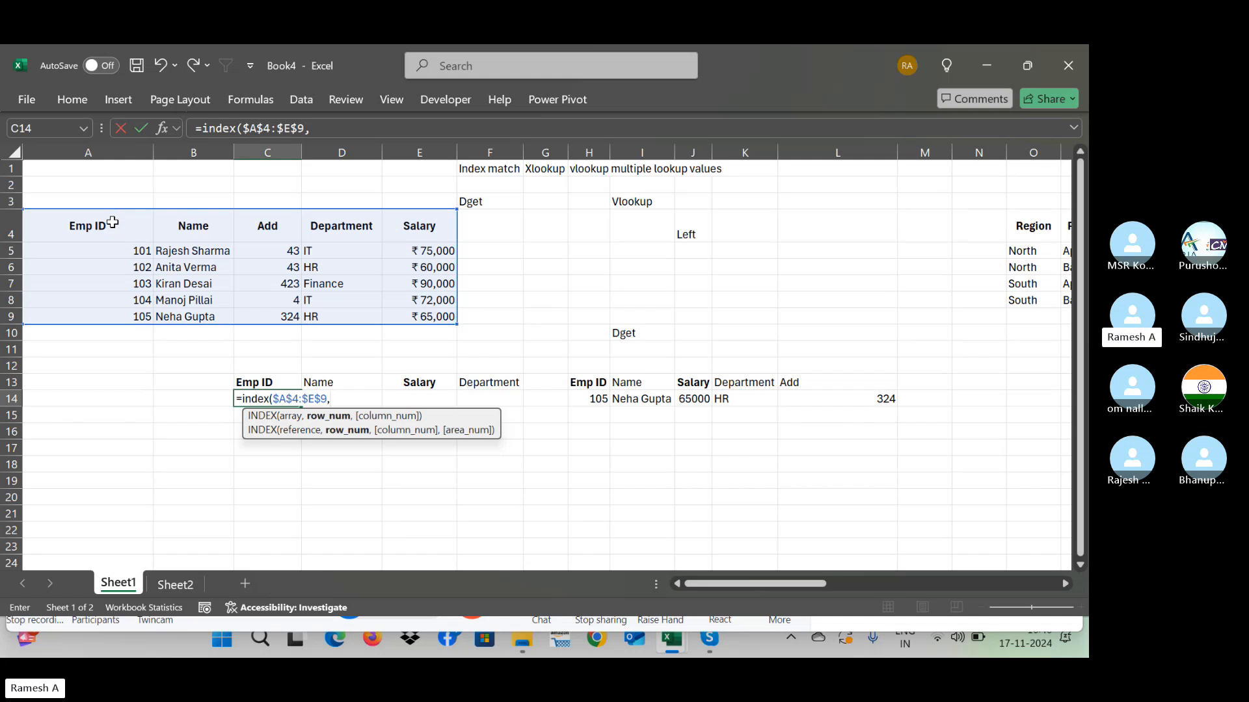
{"action": "key", "text": "Escape"}
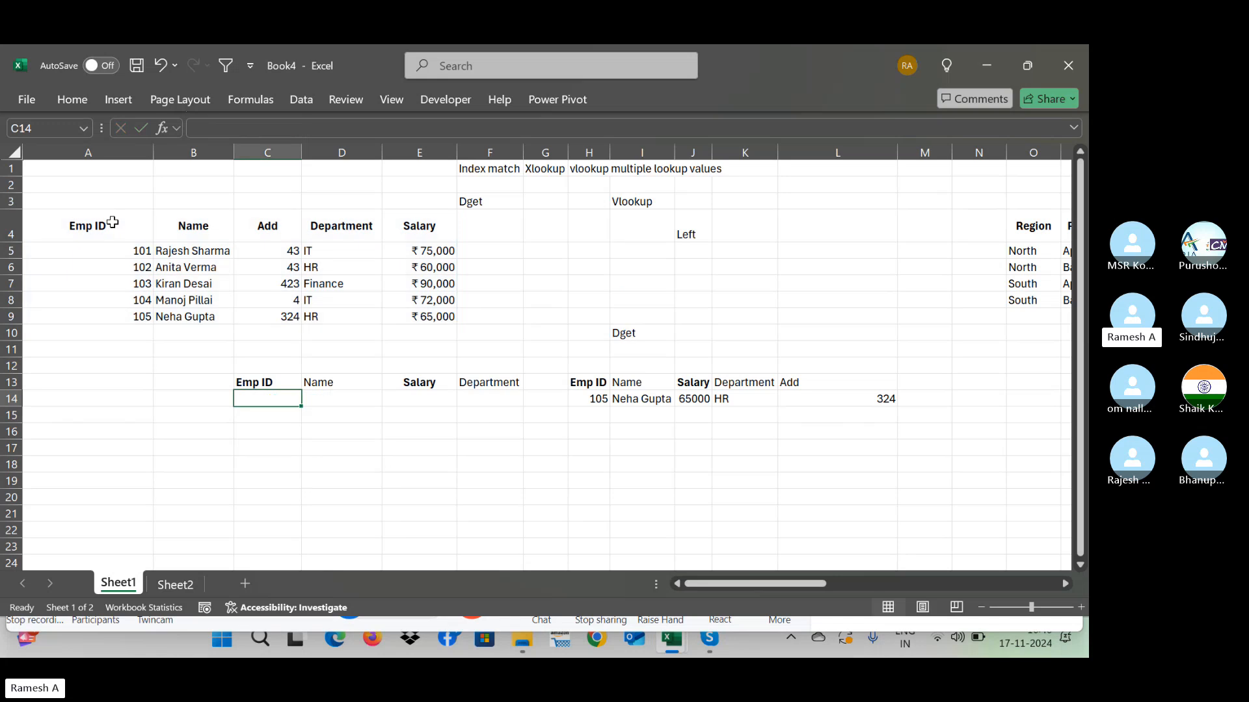
Step: Enter the row 9 employee's ID in C14, and start an INDEX formula in D14 with the absolute range $A$4:$E$9 as its array
{"action": "type", "text": "105"}
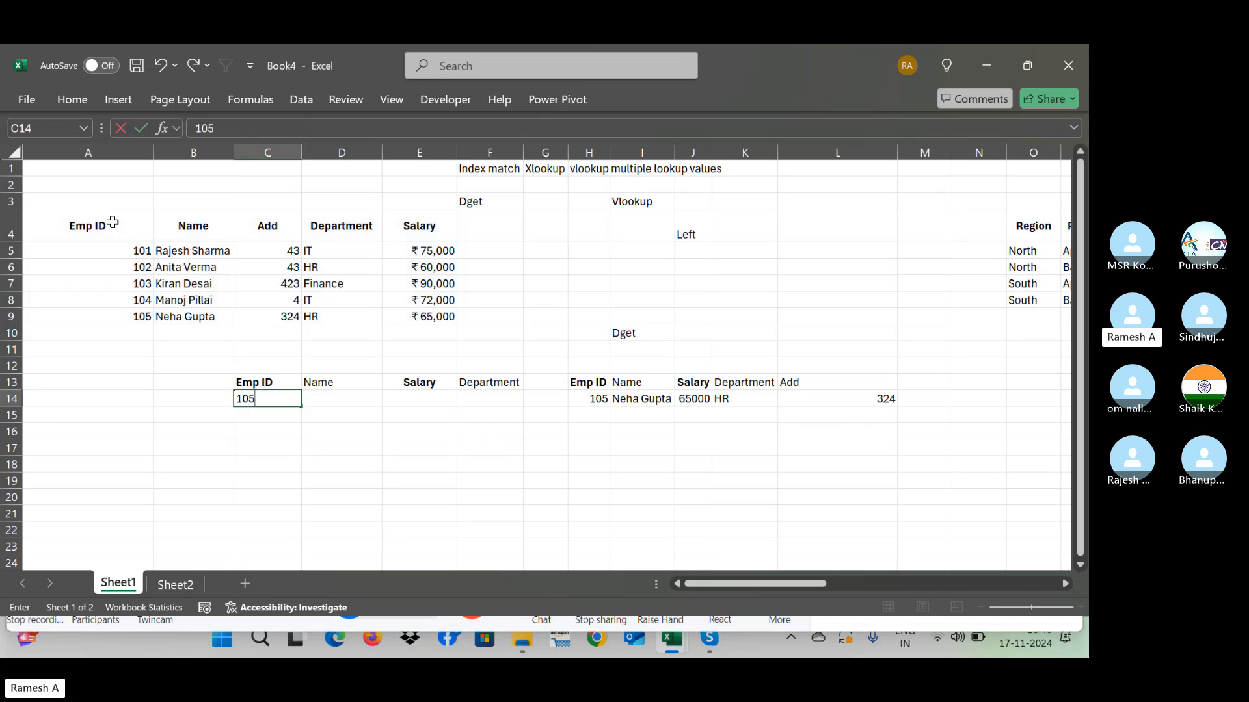
{"action": "key", "text": "Tab"}
{"action": "type", "text": "="}
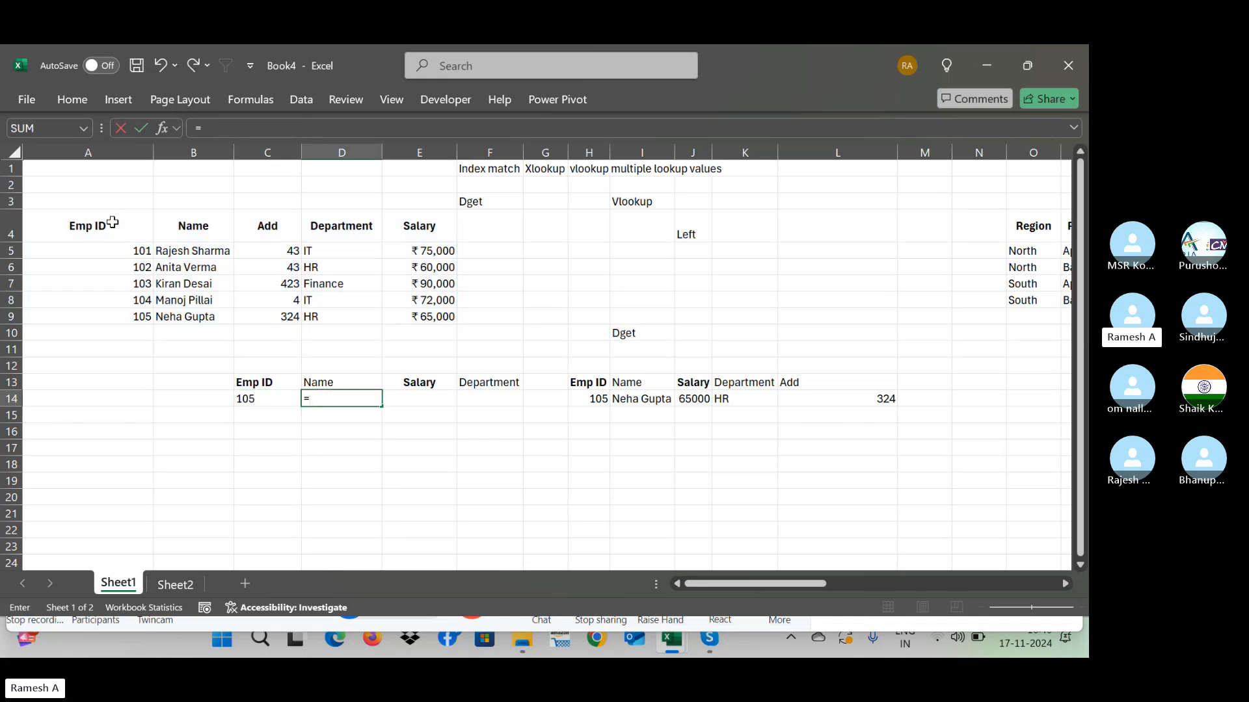
{"action": "type", "text": "index"}
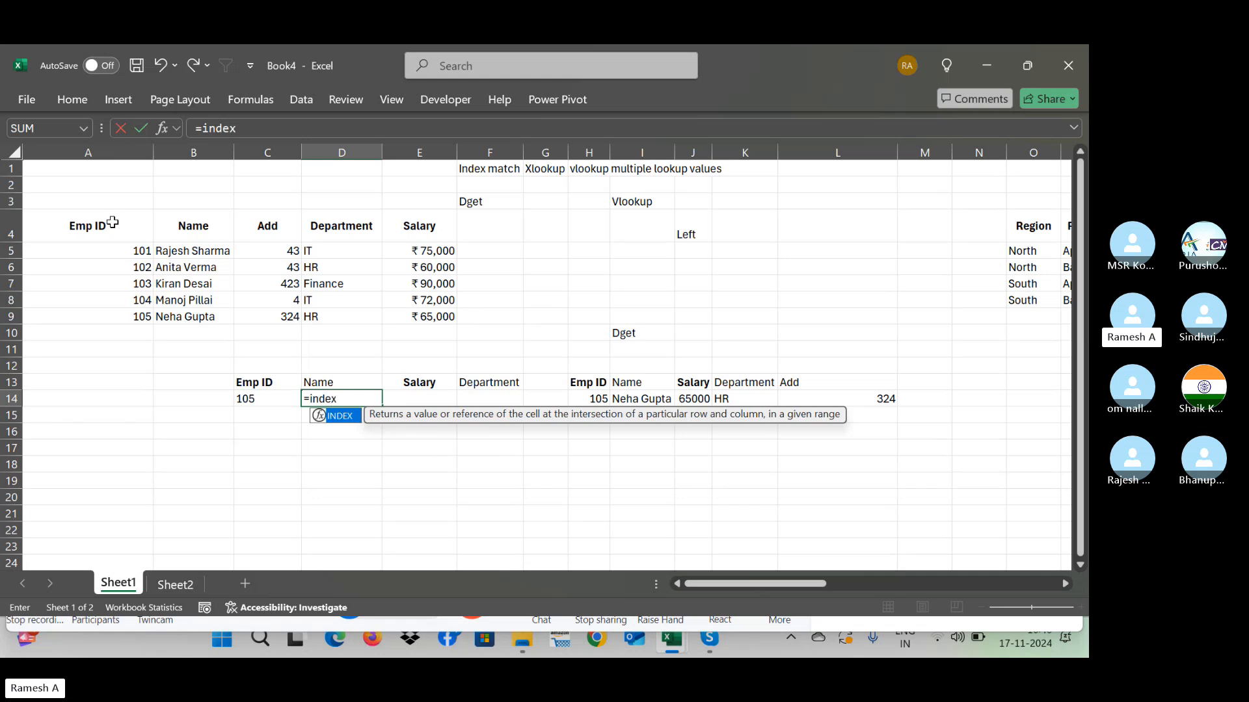
{"action": "type", "text": "("}
{"action": "left_click", "coordinate": [98, 216]}
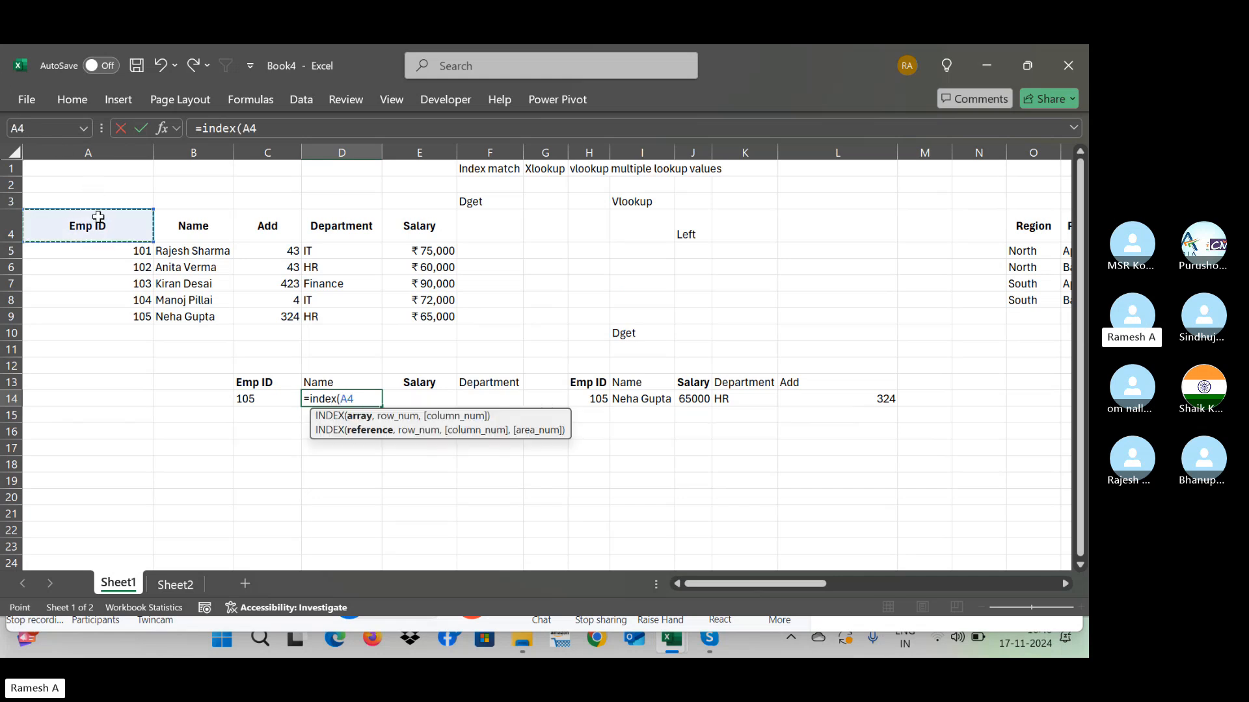
{"action": "key", "text": "shift+Right"}
{"action": "key", "text": "shift+Right"}
{"action": "key", "text": "shift+Right"}
{"action": "key", "text": "shift+Right"}
{"action": "key", "text": "shift+Down"}
{"action": "key", "text": "shift+Down"}
{"action": "key", "text": "shift+Down"}
{"action": "key", "text": "shift+Down"}
{"action": "key", "text": "shift+Down"}
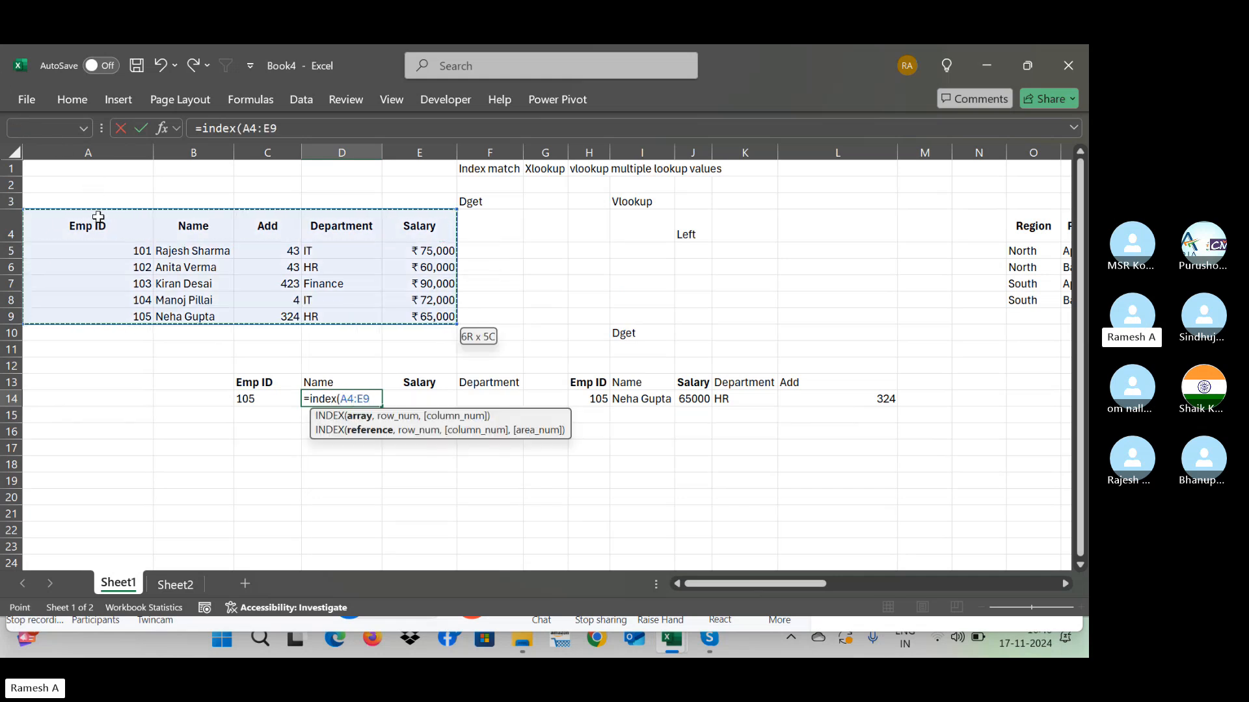
{"action": "key", "text": "F4"}
{"action": "type", "text": ","}
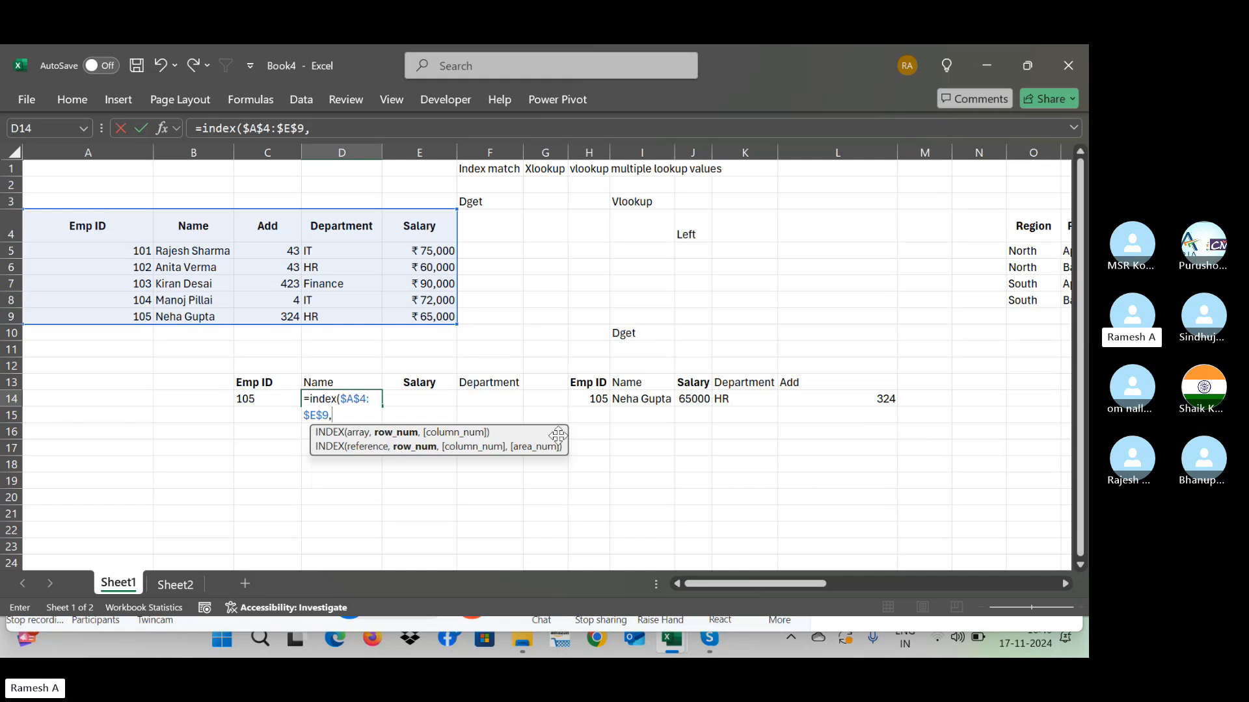
Step: Nest a MATCH function as the INDEX row number, with the mixed reference $C14 as its lookup value
{"action": "type", "text": "match"}
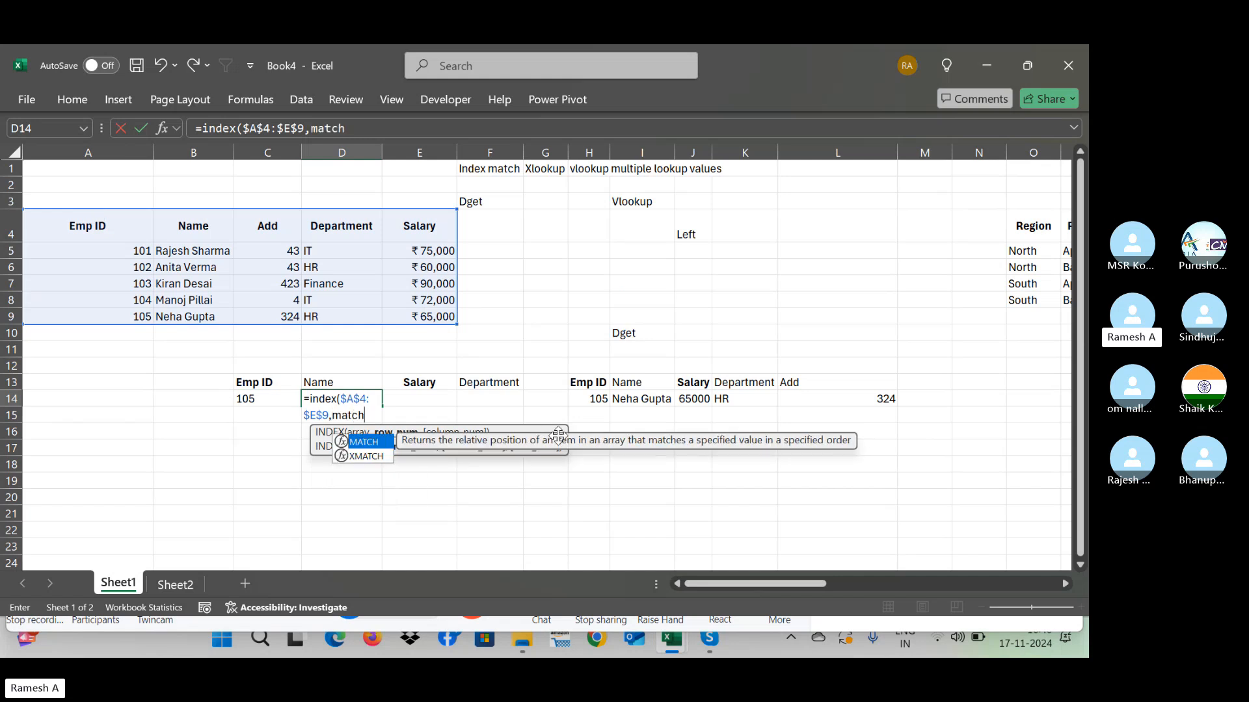
{"action": "type", "text": "("}
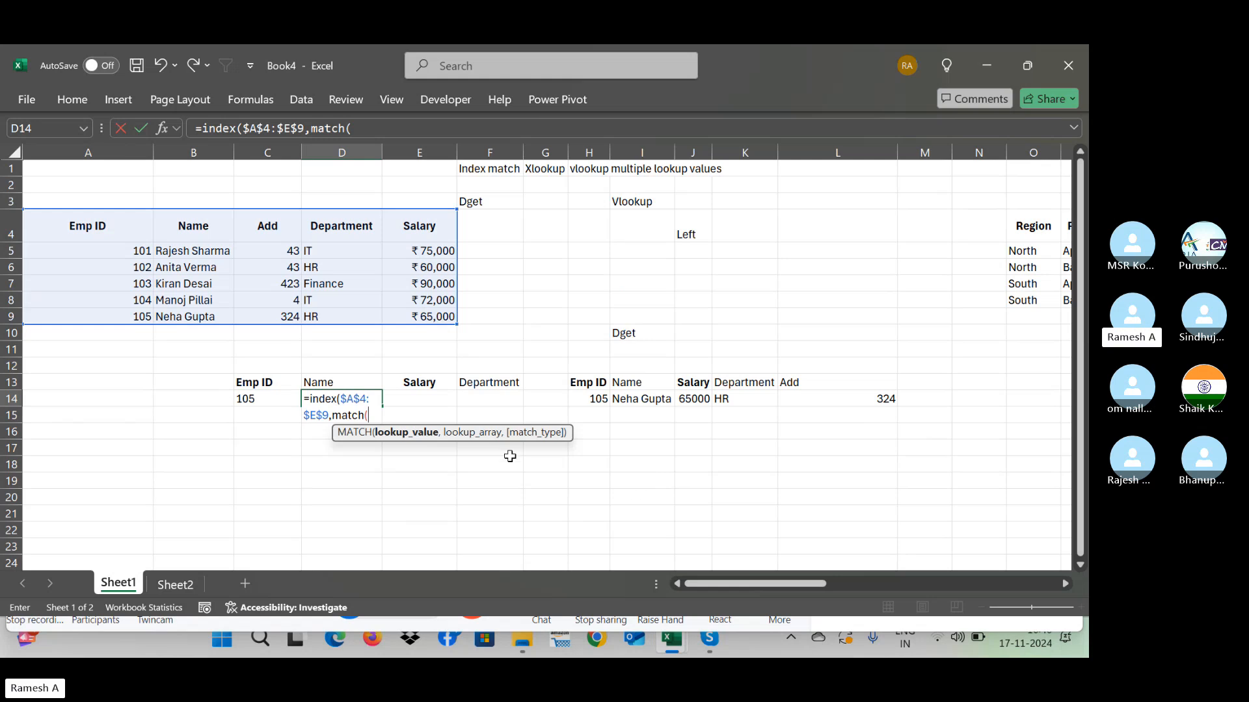
{"action": "left_click", "coordinate": [273, 403]}
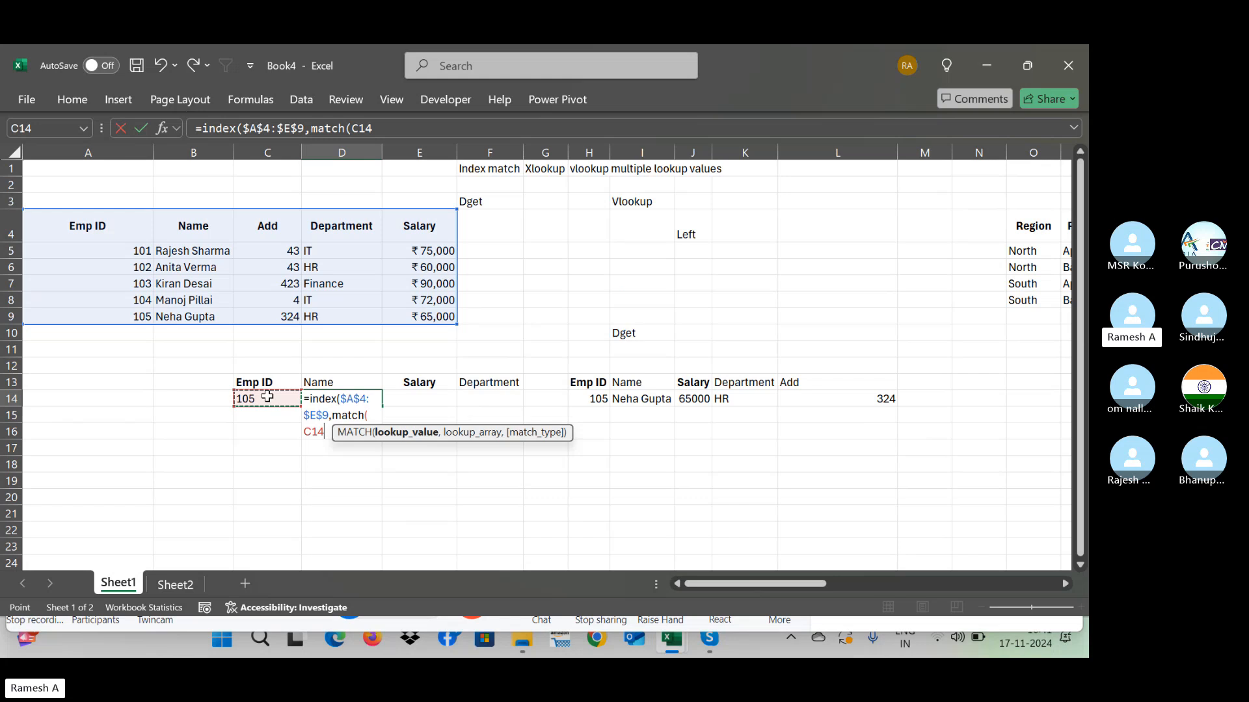
{"action": "left_click", "coordinate": [308, 432]}
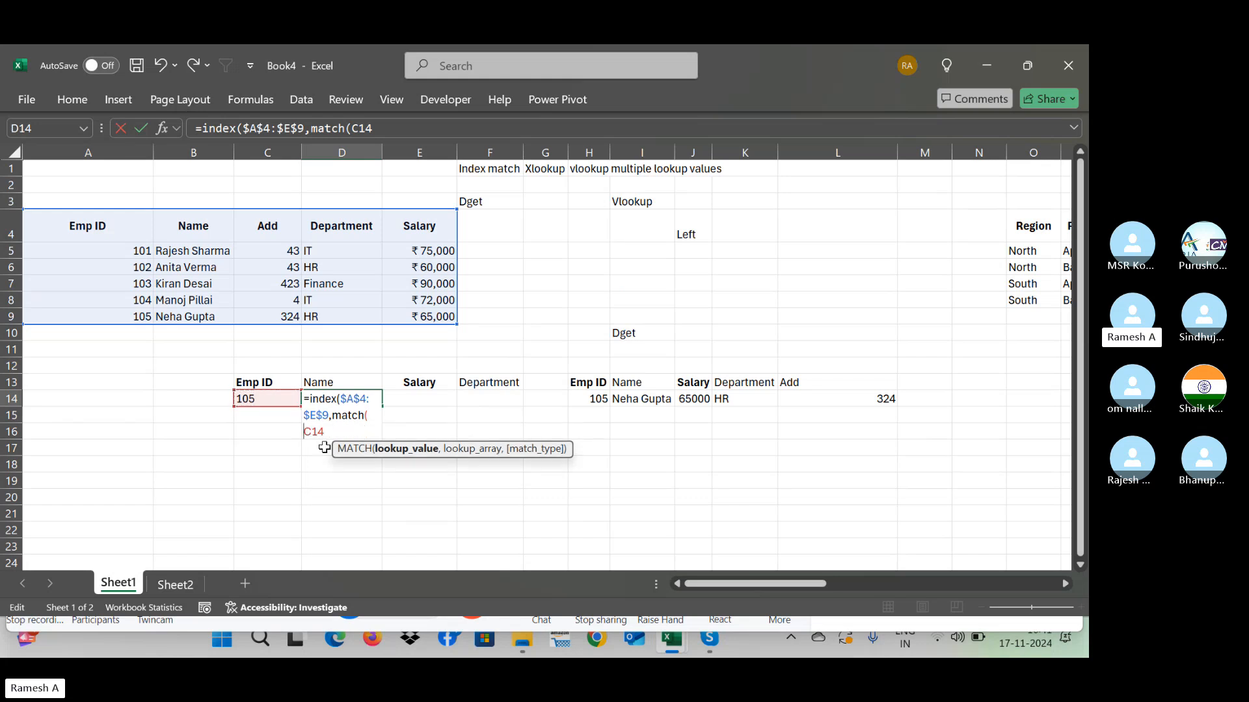
{"action": "type", "text": "$"}
{"action": "left_click", "coordinate": [339, 433]}
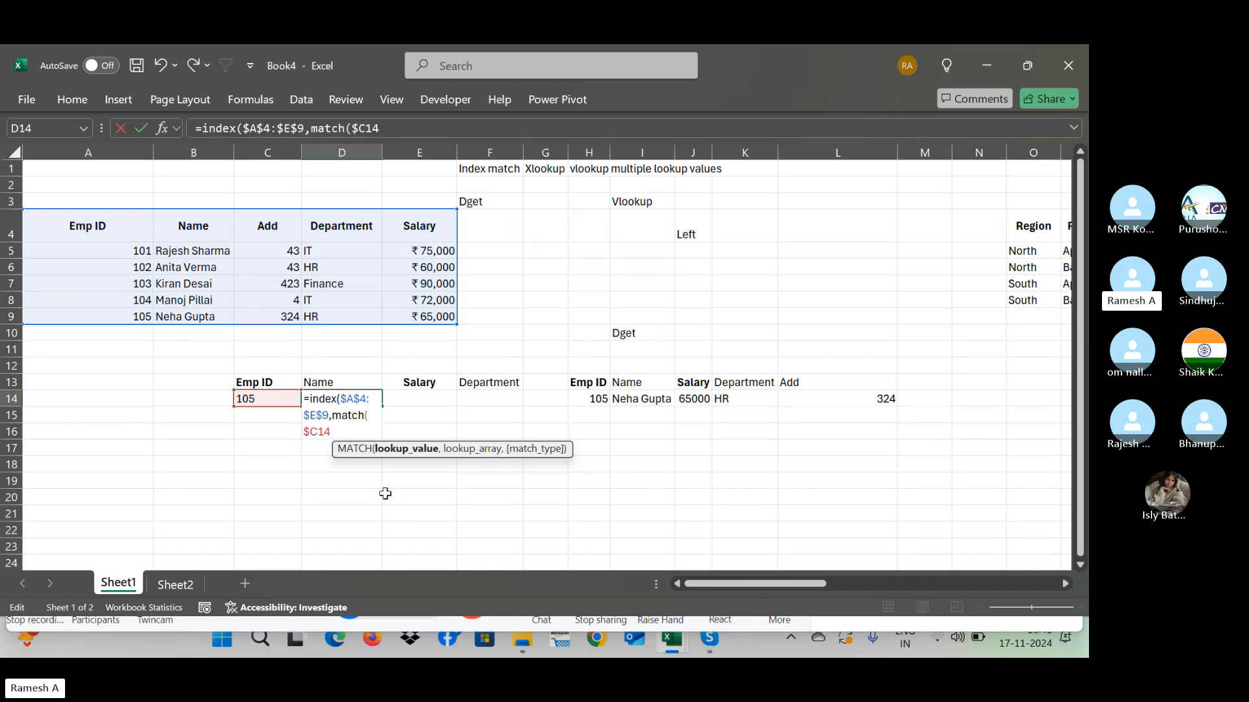
{"action": "type", "text": ","}
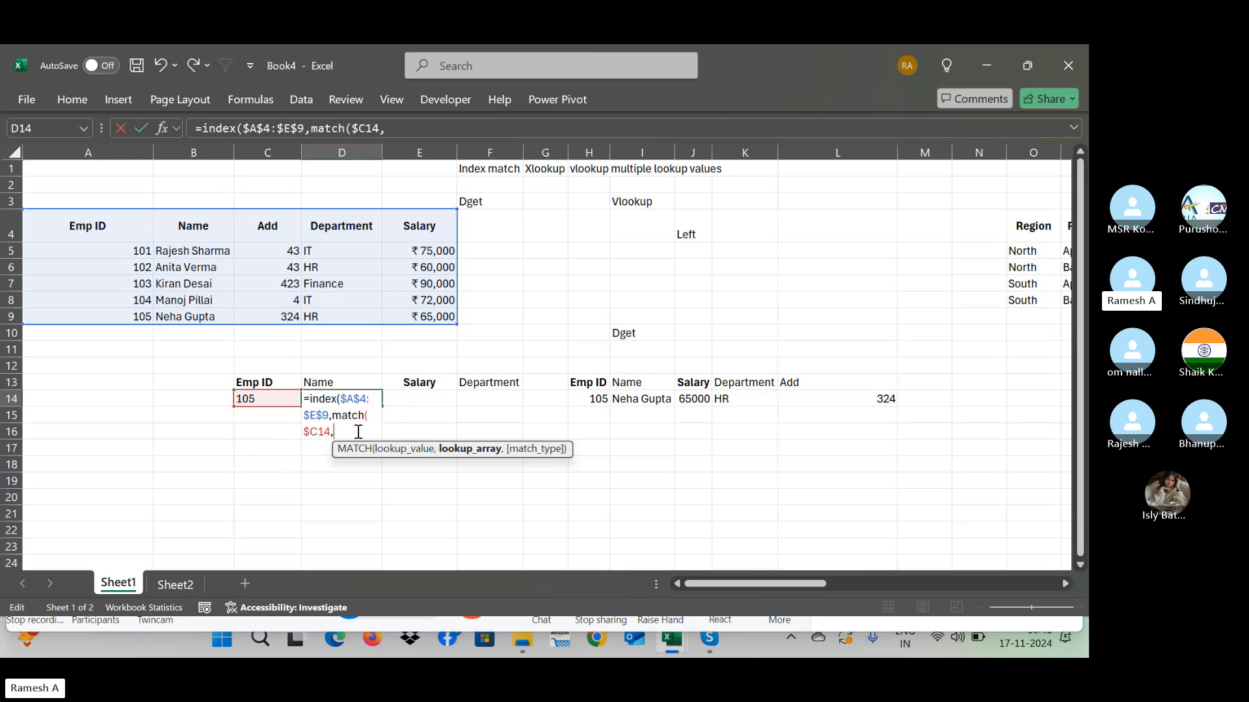
Step: Complete the D14 formula with $A$4:$A$9 as the MATCH lookup array, match type 0 and INDEX column number 2
{"action": "left_click_drag", "start_coordinate": [121, 223], "coordinate": [128, 316]}
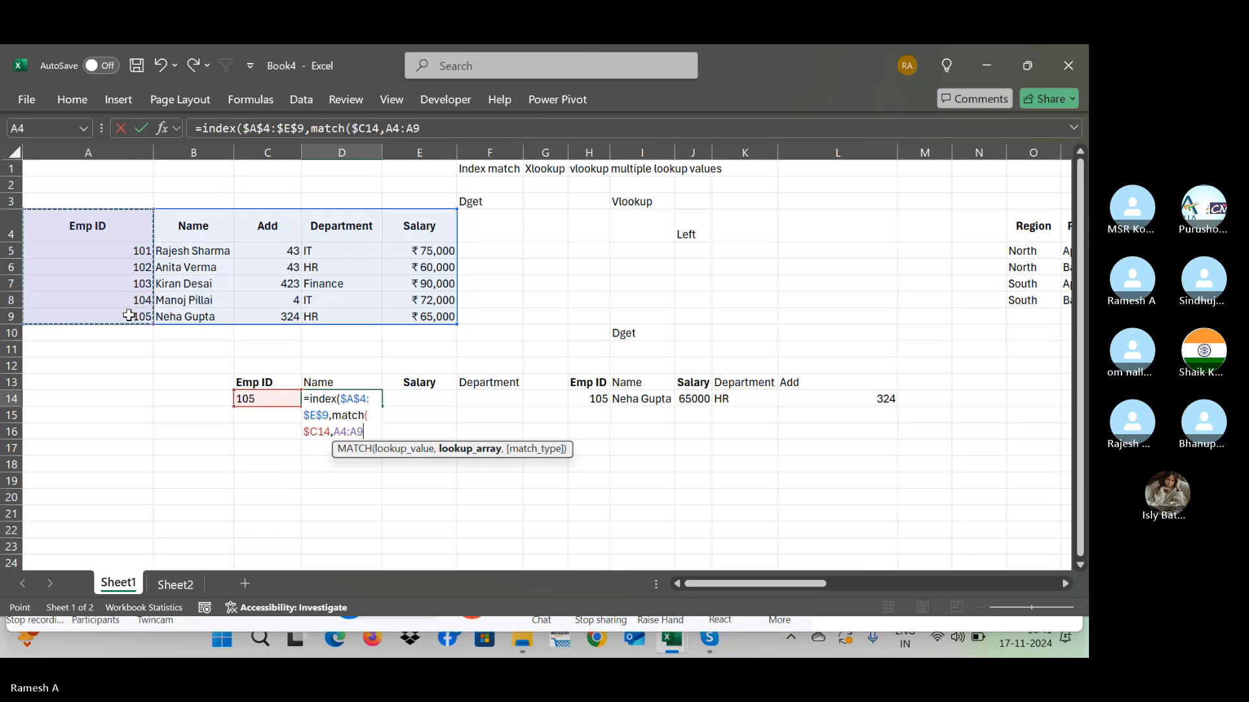
{"action": "key", "text": "F4"}
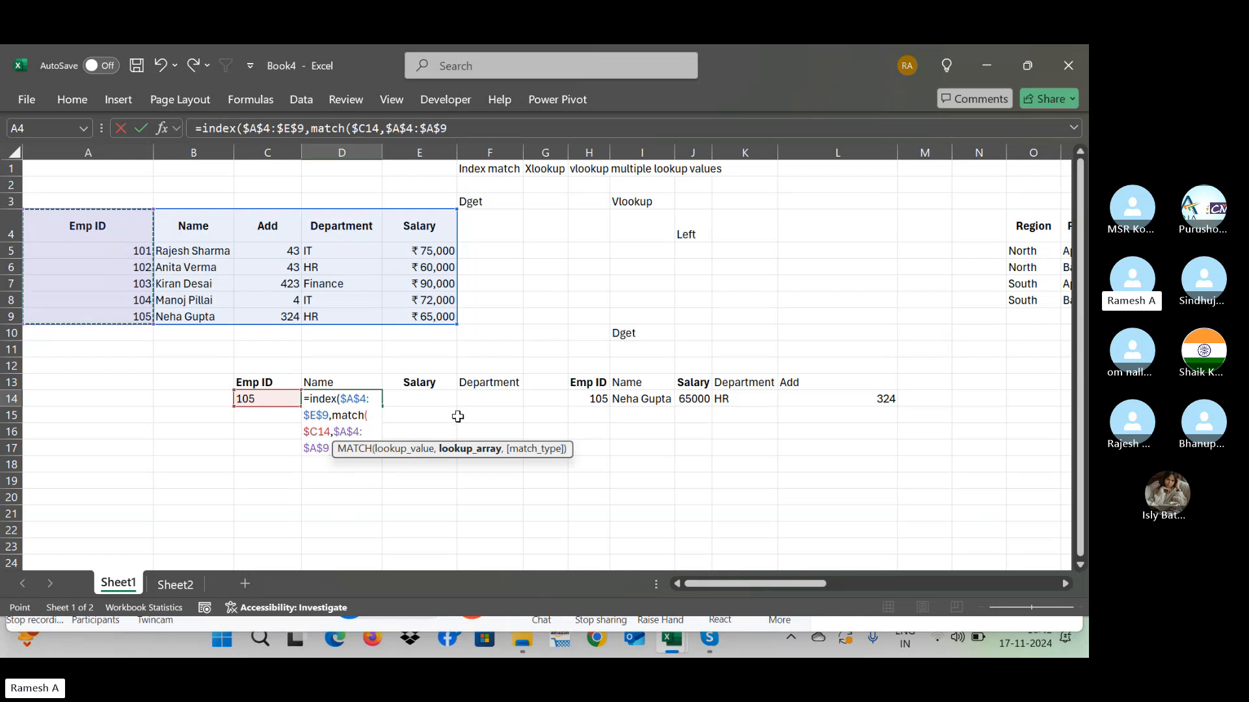
{"action": "type", "text": ","}
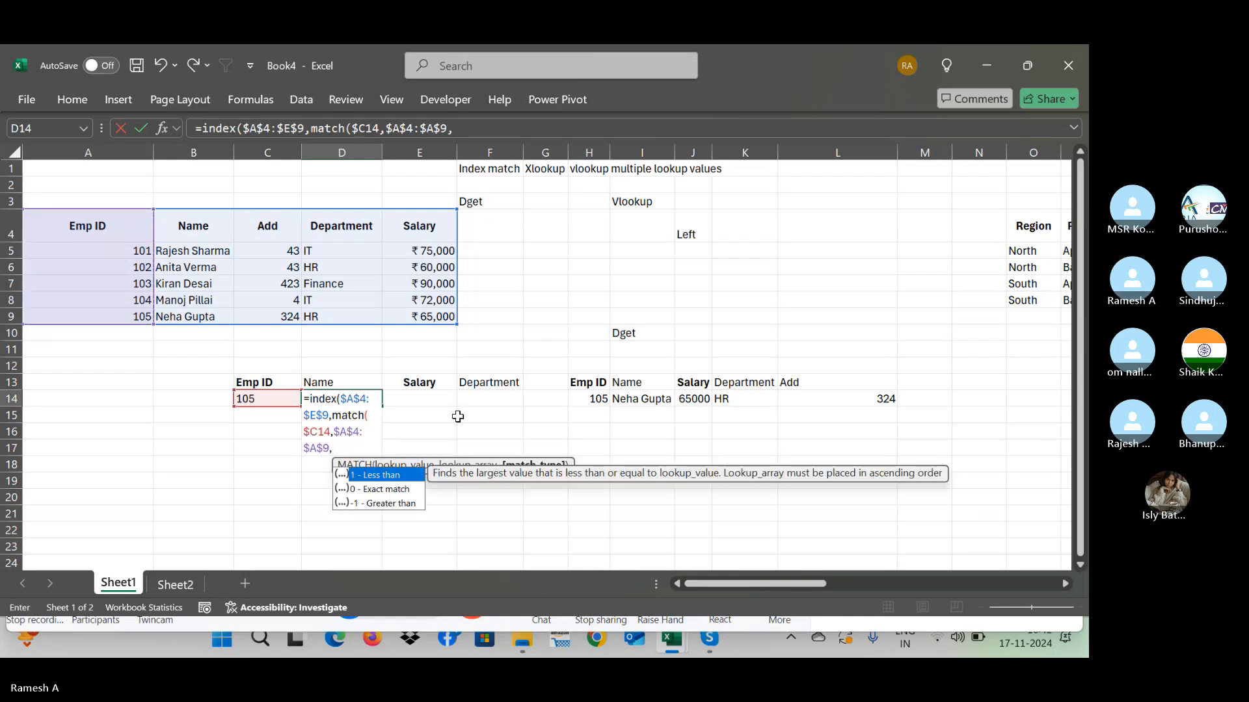
{"action": "type", "text": "0)"}
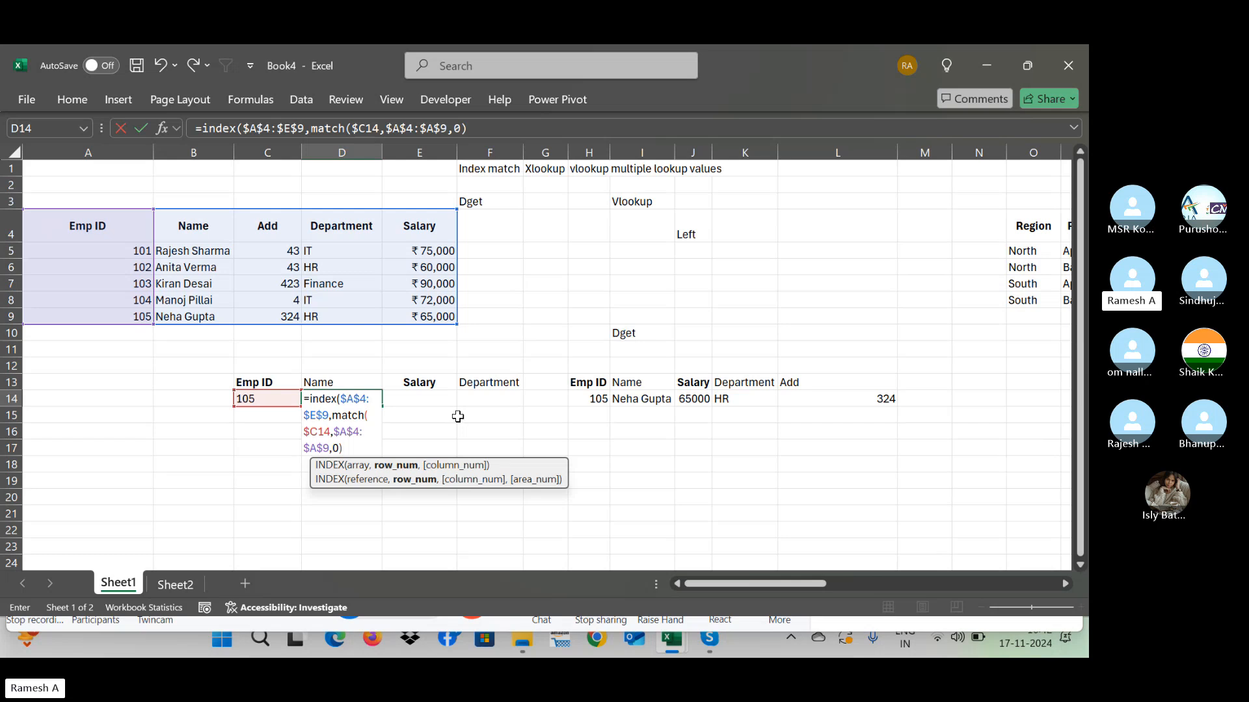
{"action": "type", "text": ","}
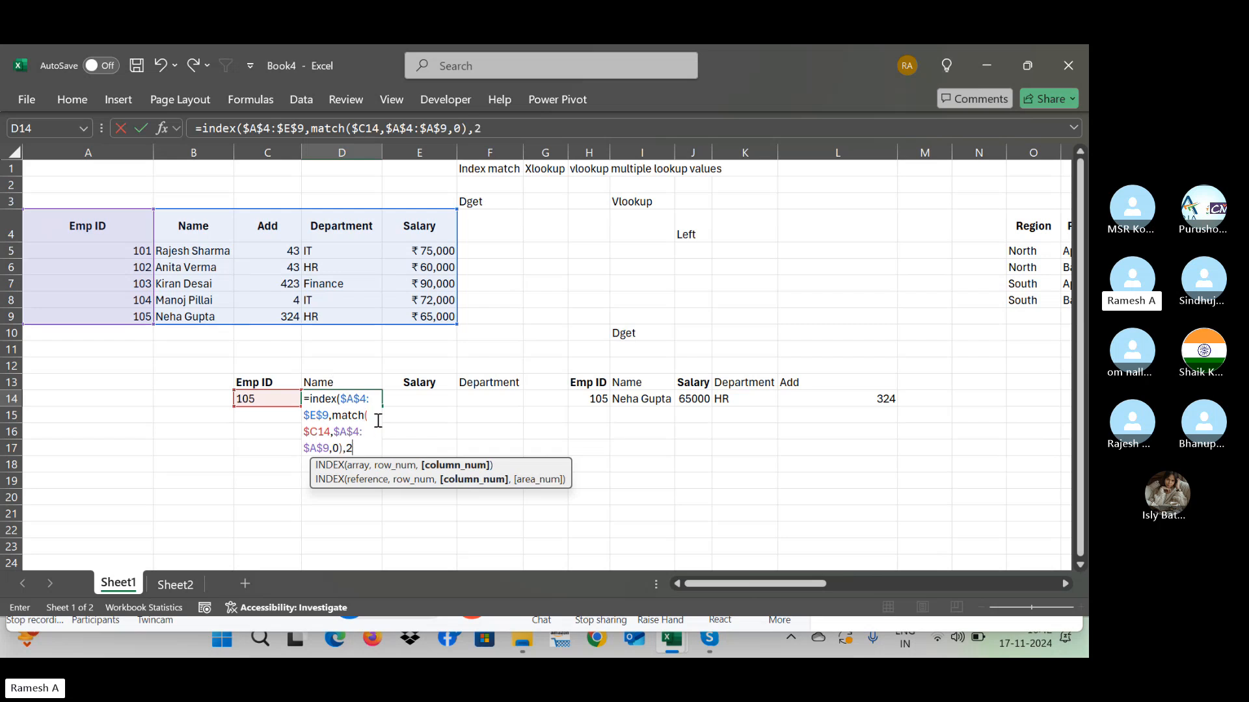
{"action": "type", "text": "2)"}
{"action": "key", "text": "Return"}
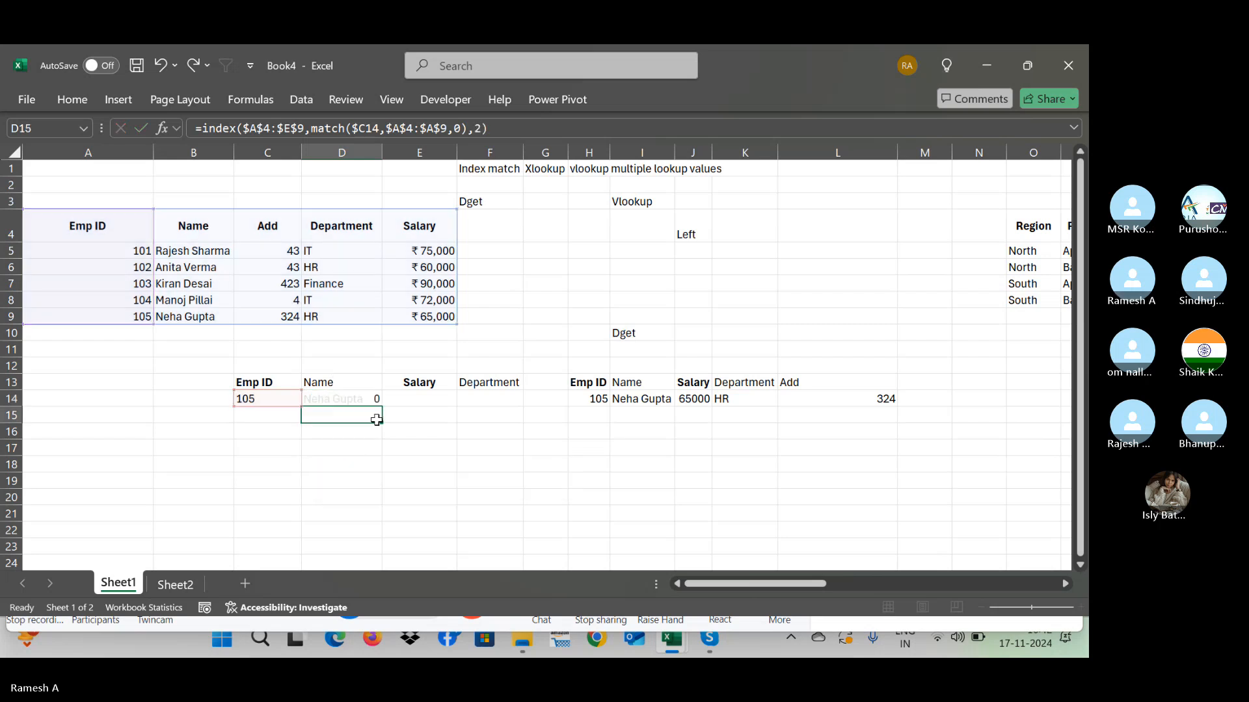
Step: Fill the D14 INDEX-MATCH formula right through F14
{"action": "key", "text": "Up"}
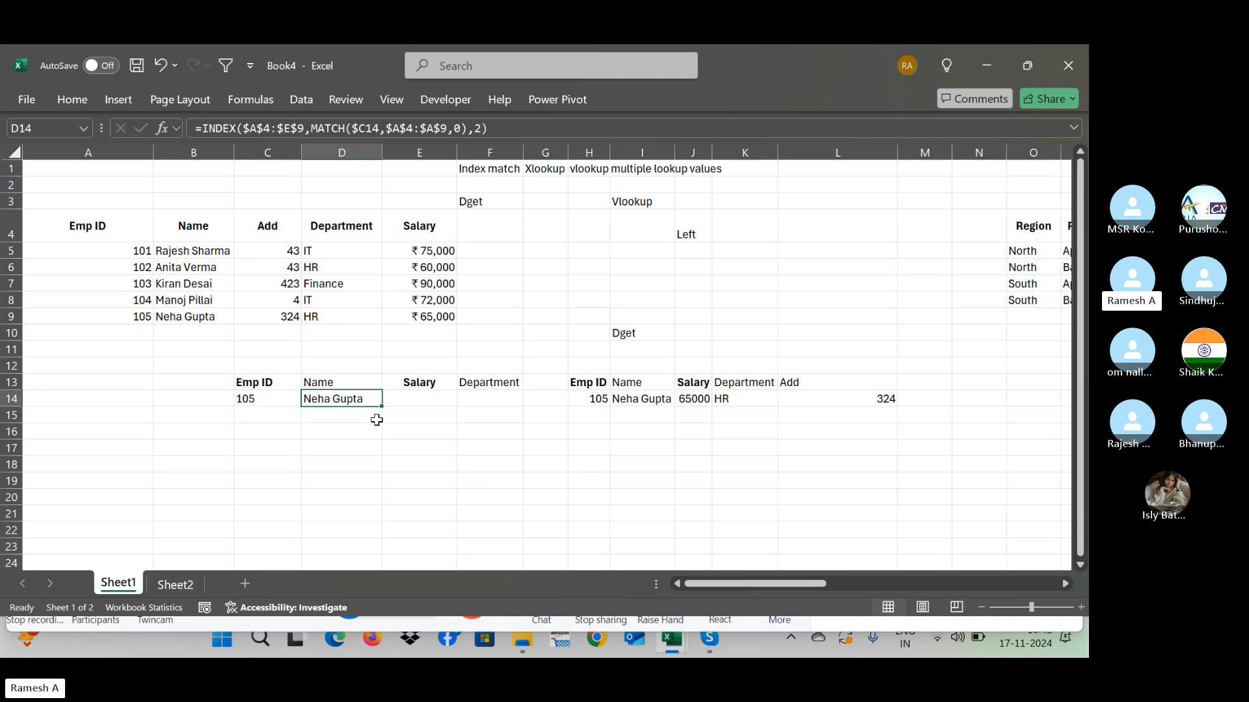
{"action": "key", "text": "shift+Right"}
{"action": "key", "text": "shift+Right"}
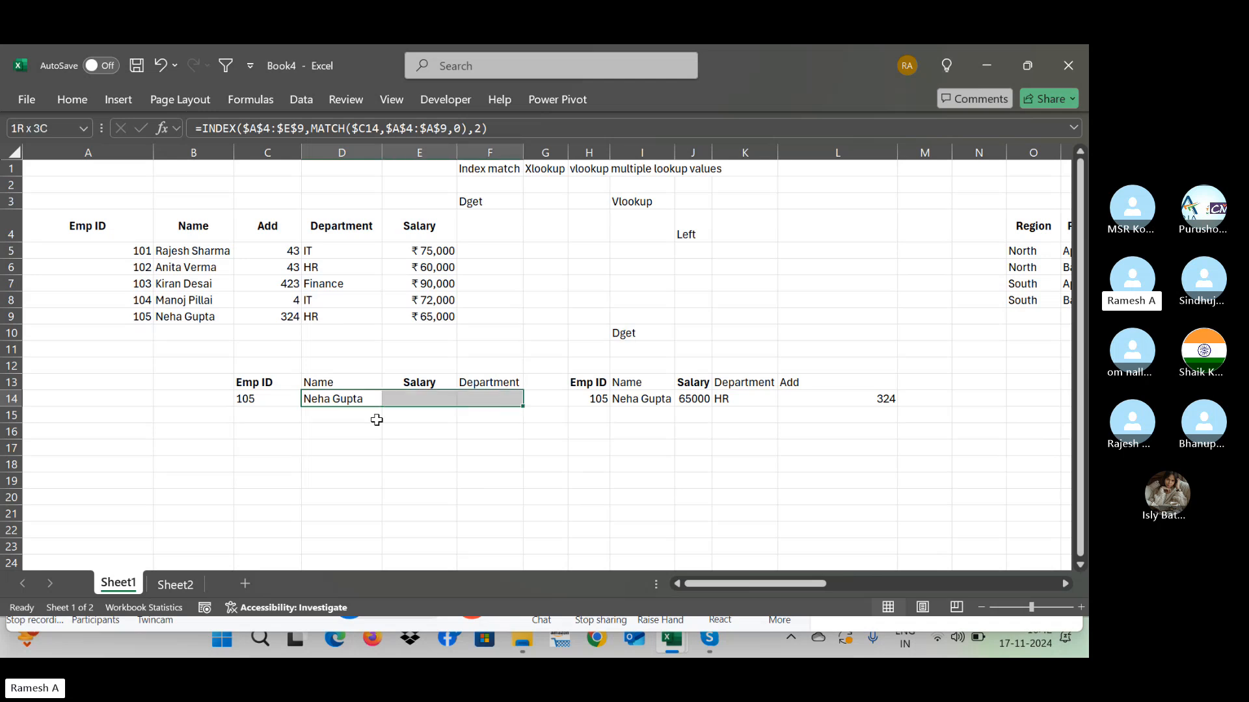
{"action": "key", "text": "ctrl+r"}
{"action": "key", "text": "Down"}
{"action": "key", "text": "Up"}
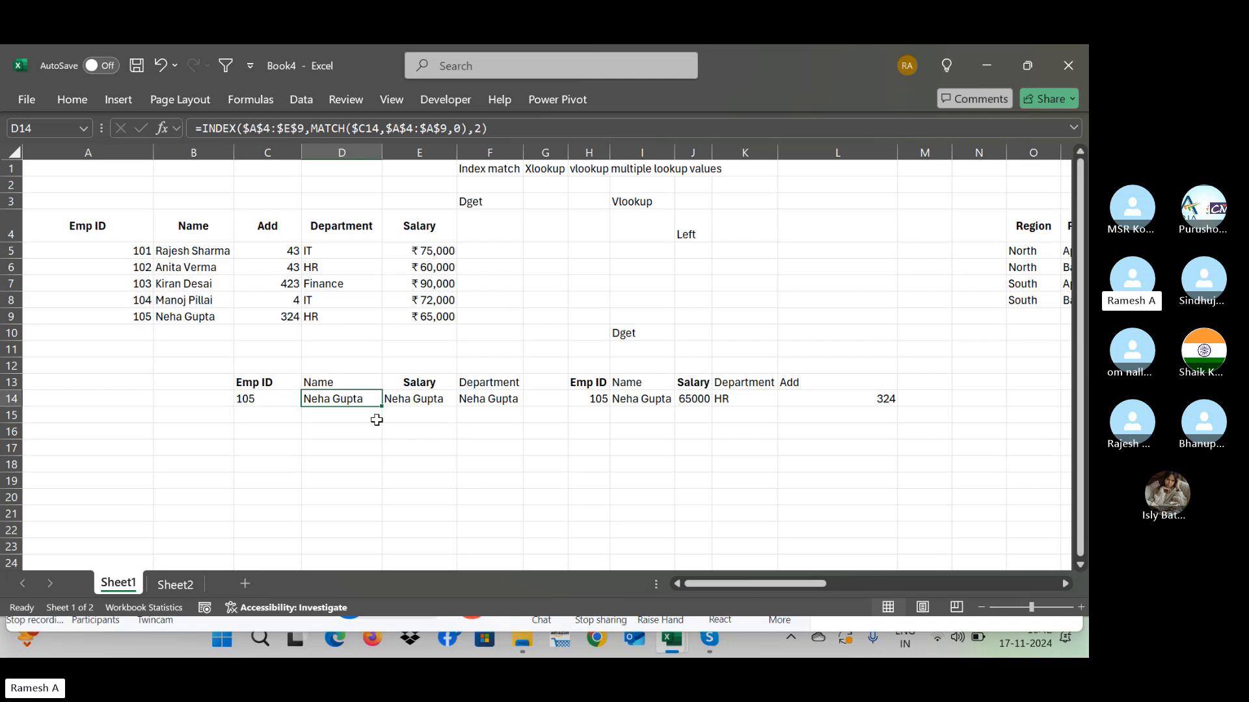
Step: Change the column number in the E14 INDEX formula so that it returns the salary
{"action": "key", "text": "Right"}
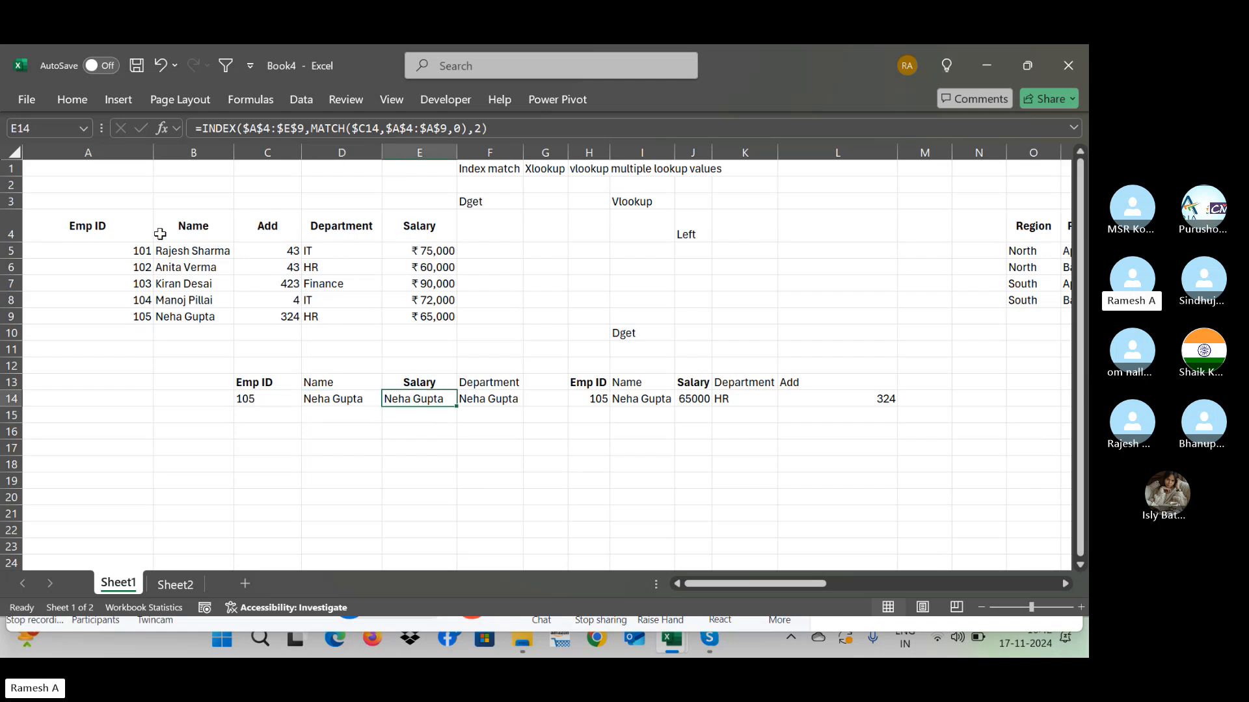
{"action": "left_click", "coordinate": [487, 132]}
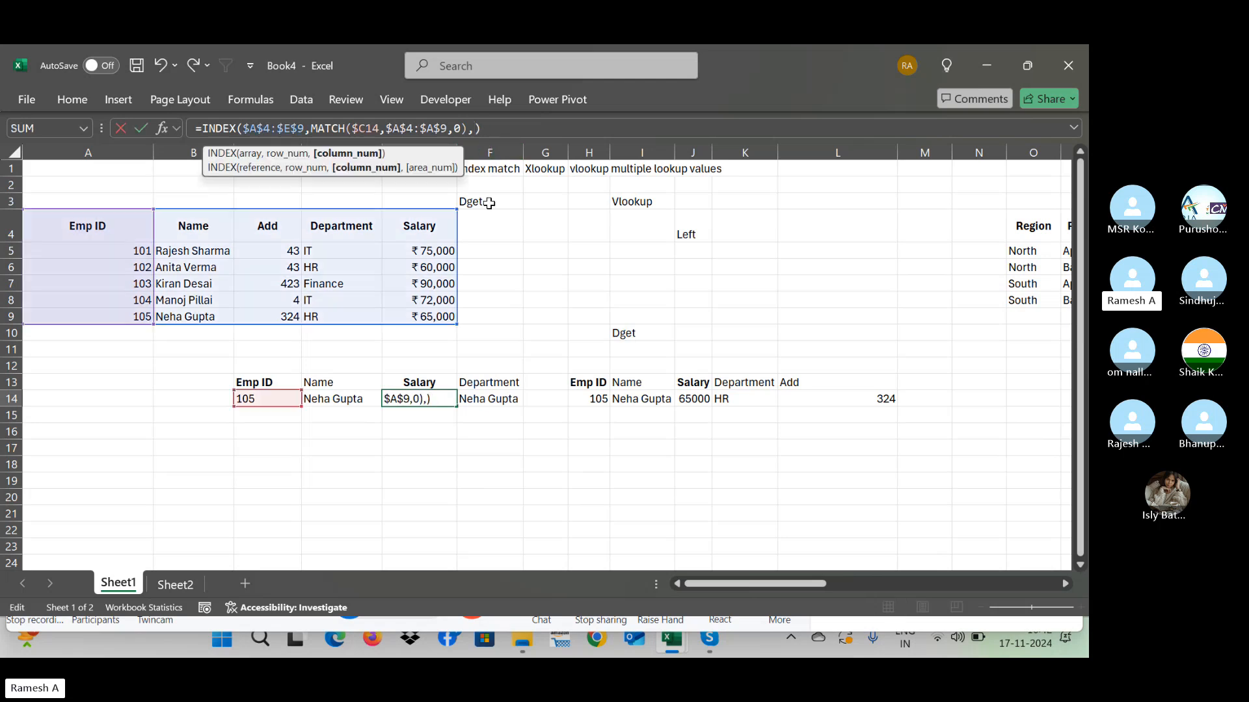
{"action": "key", "text": "Return"}
{"action": "key", "text": "Up"}
Step: Change the column number in the F14 INDEX formula so that it returns the employee's Add value
{"action": "key", "text": "Right"}
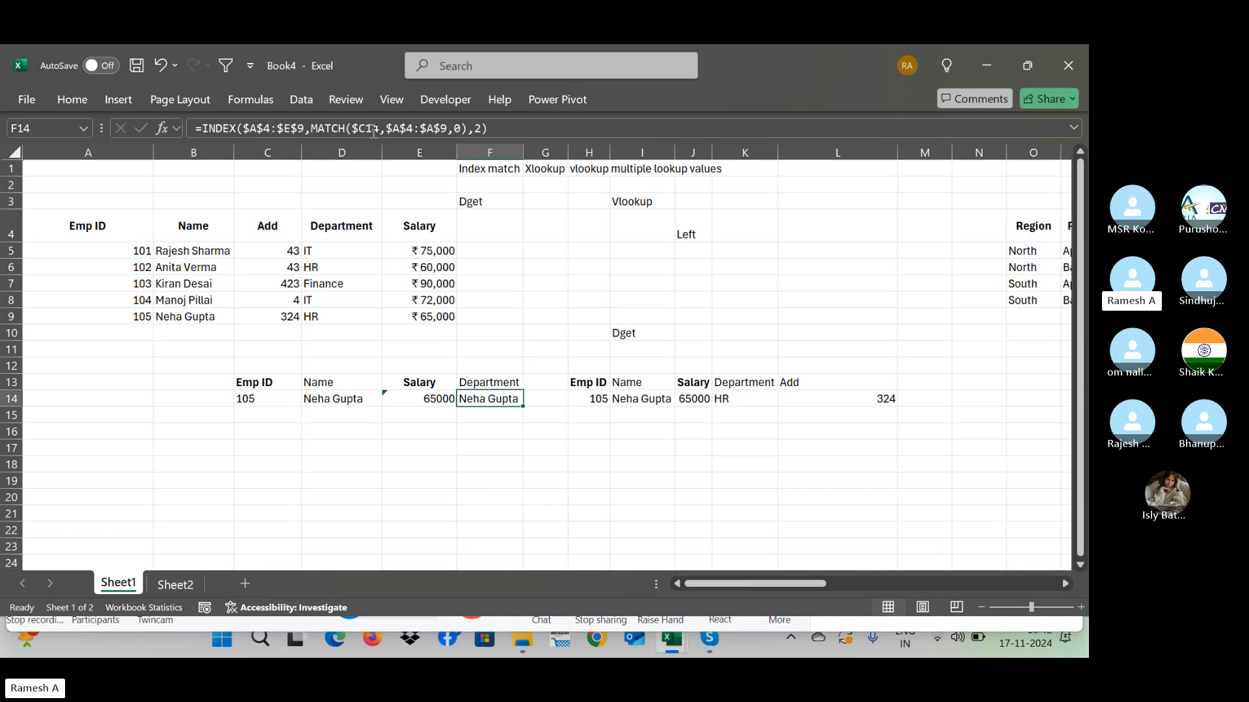
{"action": "left_click", "coordinate": [484, 130]}
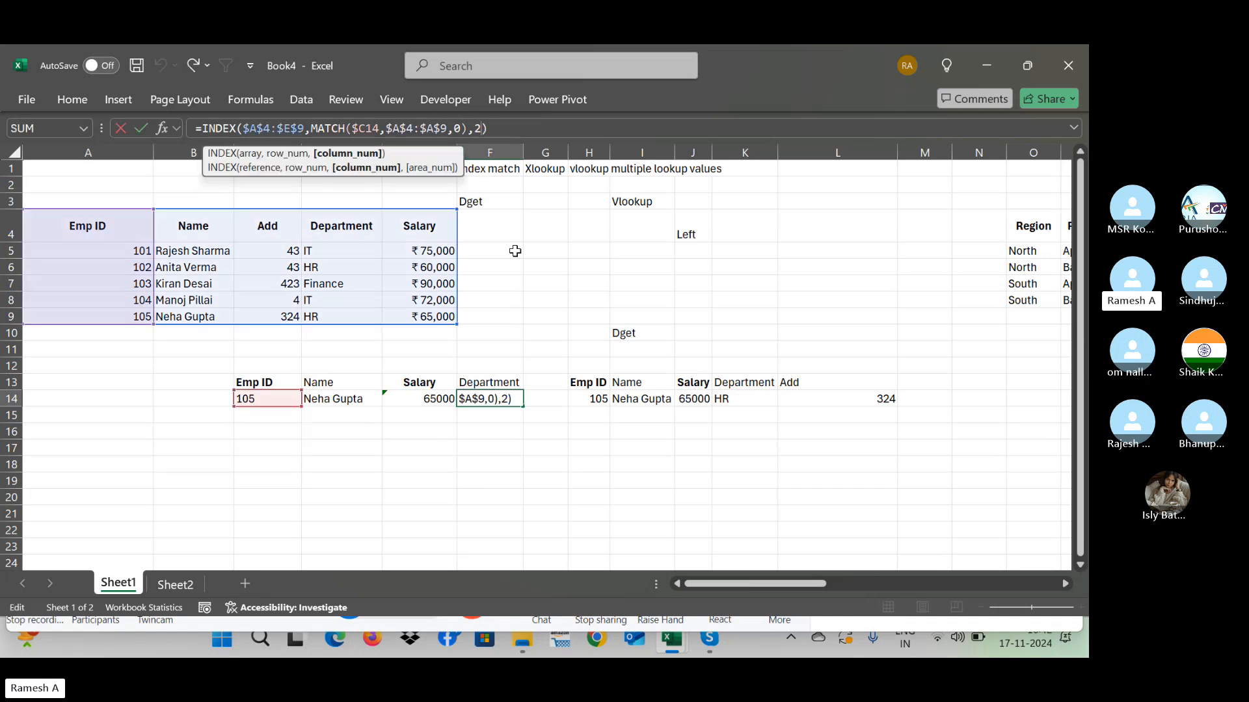
{"action": "key", "text": "BackSpace"}
{"action": "key", "text": "Return"}
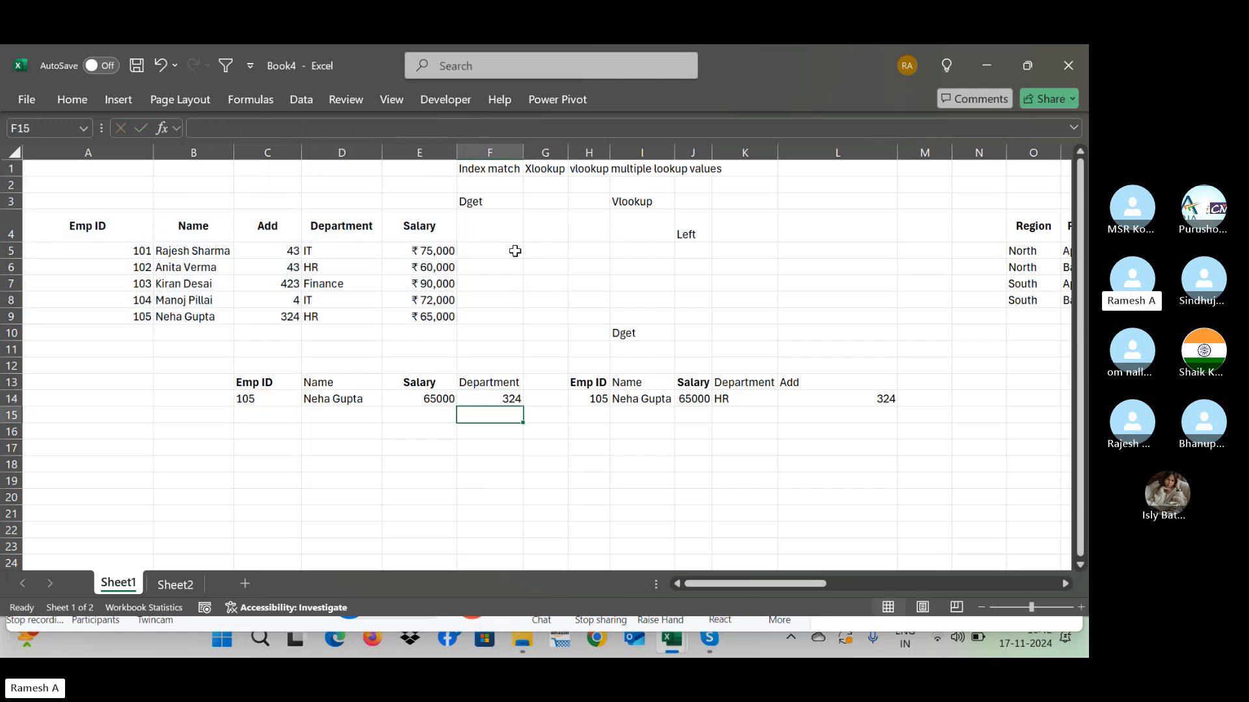
Step: Enter 101 as a second Emp ID in C15
{"action": "key", "text": "Left"}
{"action": "key", "text": "Left"}
{"action": "key", "text": "Left"}
{"action": "type", "text": "10"}
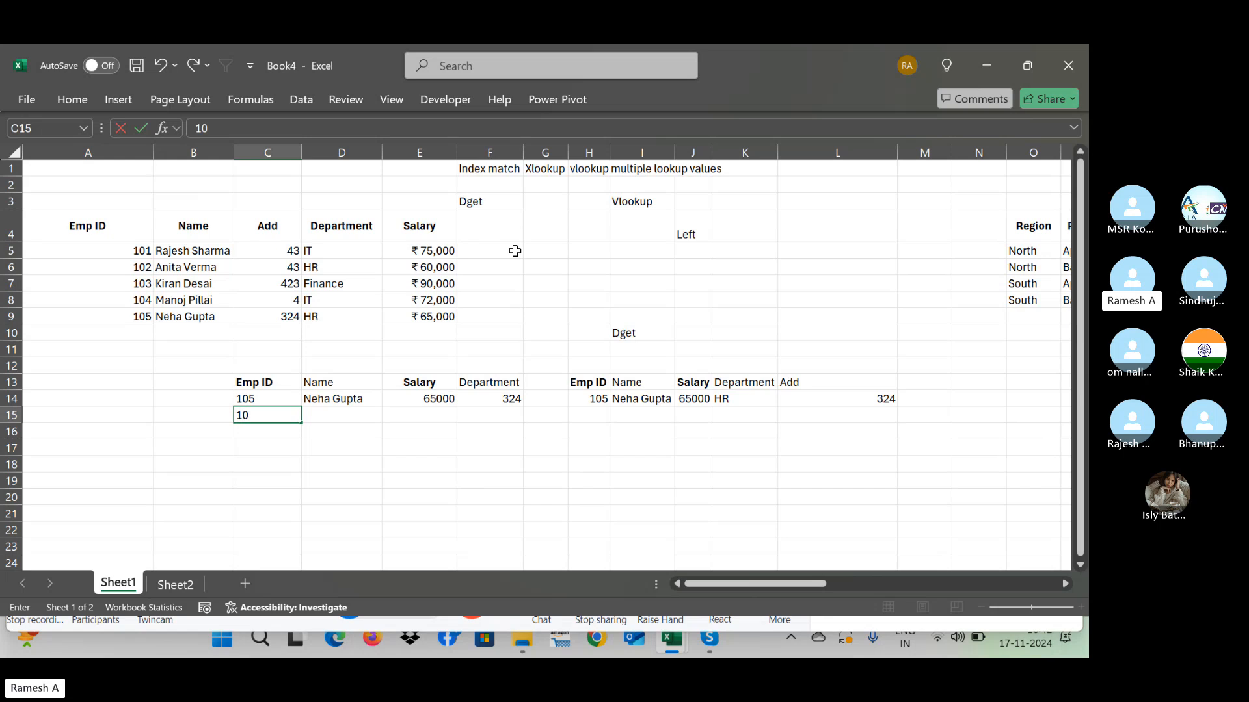
{"action": "type", "text": "1"}
{"action": "key", "text": "Return"}
Step: Fill the INDEX-MATCH formulas from D14:F14 down into row 15
{"action": "key", "text": "Up"}
{"action": "key", "text": "Up"}
{"action": "key", "text": "Right"}
{"action": "key", "text": "shift+Right"}
{"action": "key", "text": "shift+Right"}
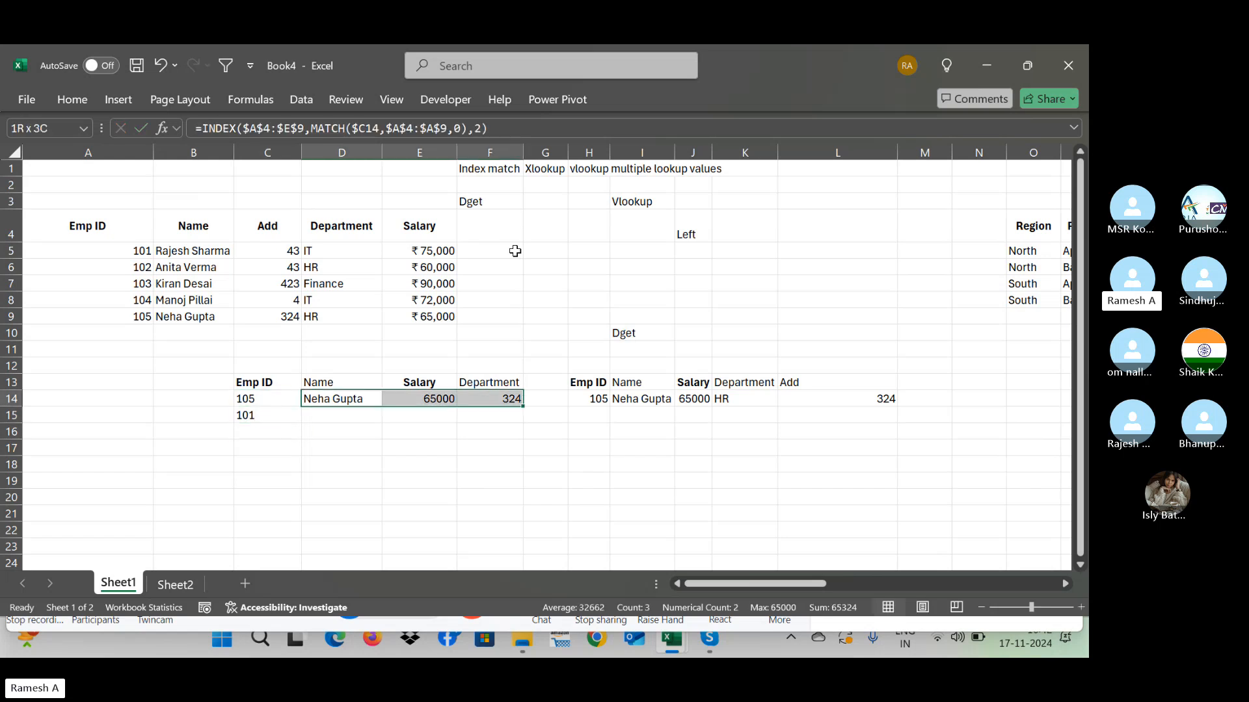
{"action": "key", "text": "shift+Down"}
{"action": "key", "text": "ctrl+d"}
{"action": "key", "text": "Down"}
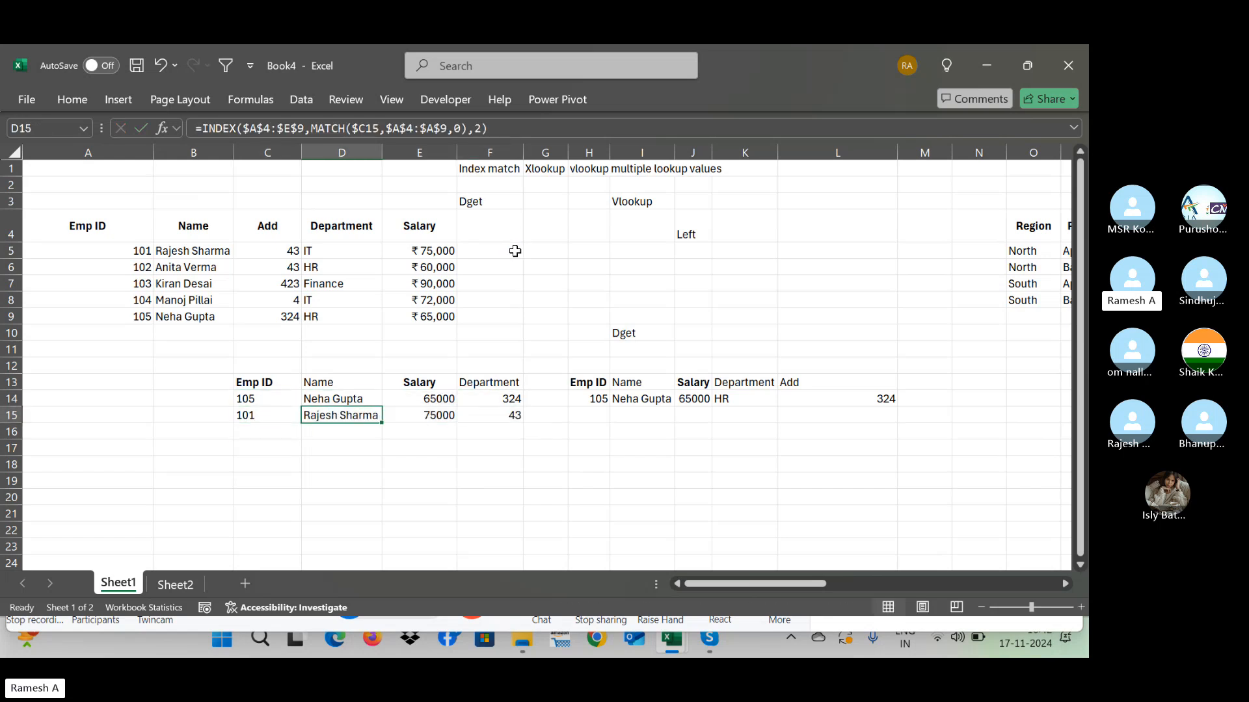
{"action": "key", "text": "Down"}
{"action": "key", "text": "Up"}
{"action": "key", "text": "Up"}
{"action": "key", "text": "Down"}
{"action": "key", "text": "Down"}
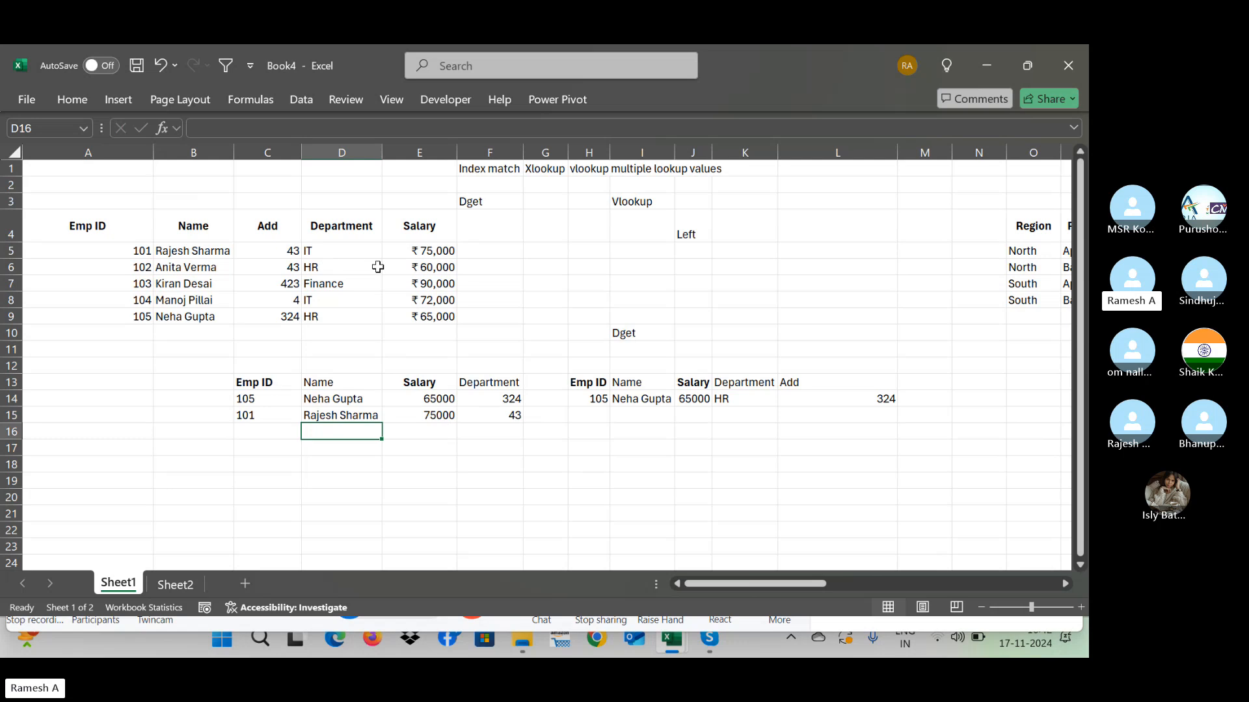
Step: Enter the label Xlookup in cell L4
{"action": "left_click", "coordinate": [634, 203]}
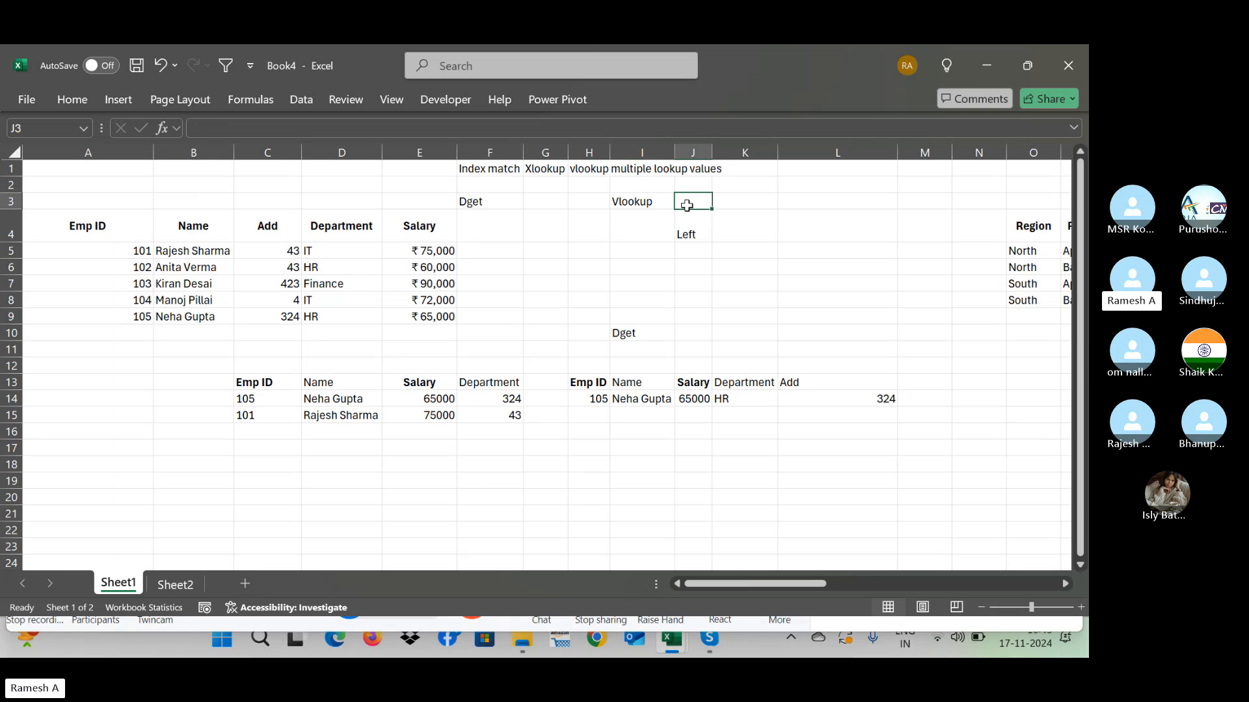
{"action": "left_click", "coordinate": [824, 228]}
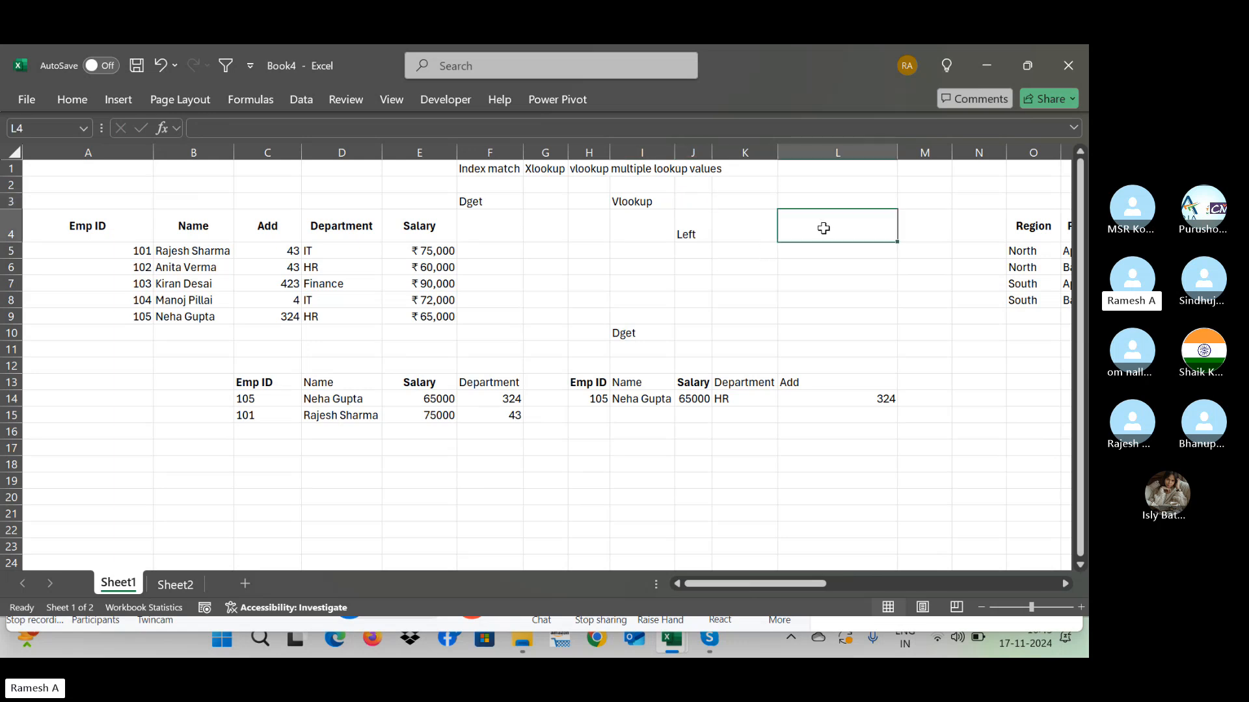
{"action": "type", "text": "Xlookup"}
{"action": "key", "text": "Return"}
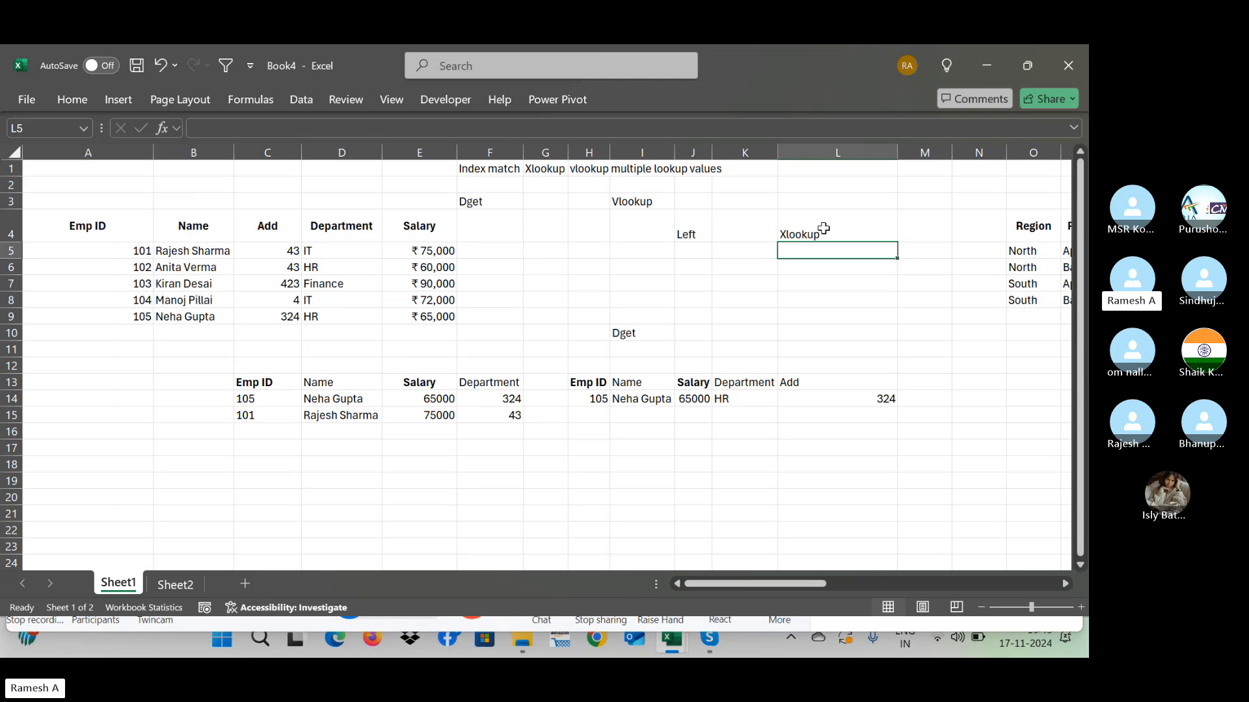
{"action": "key", "text": "ctrl+n"}
{"action": "key", "text": "alt+Tab"}
{"action": "key", "text": "alt+Tab"}
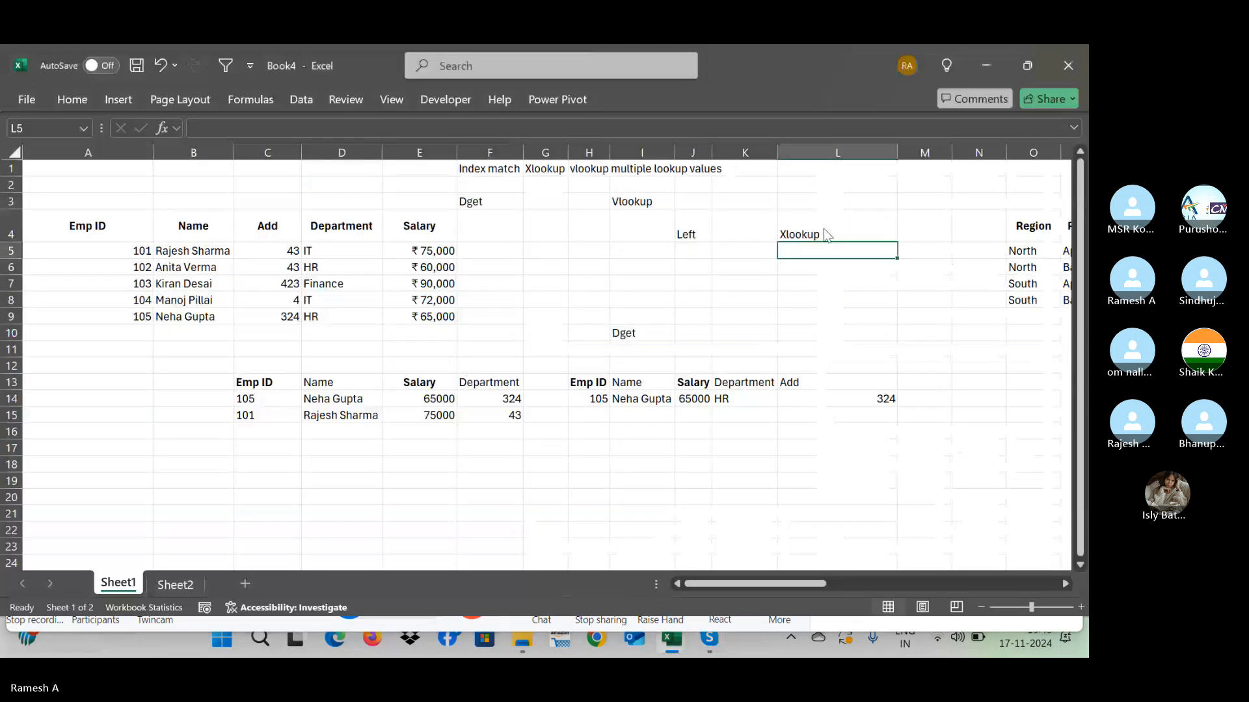
{"action": "key", "text": "alt+Tab"}
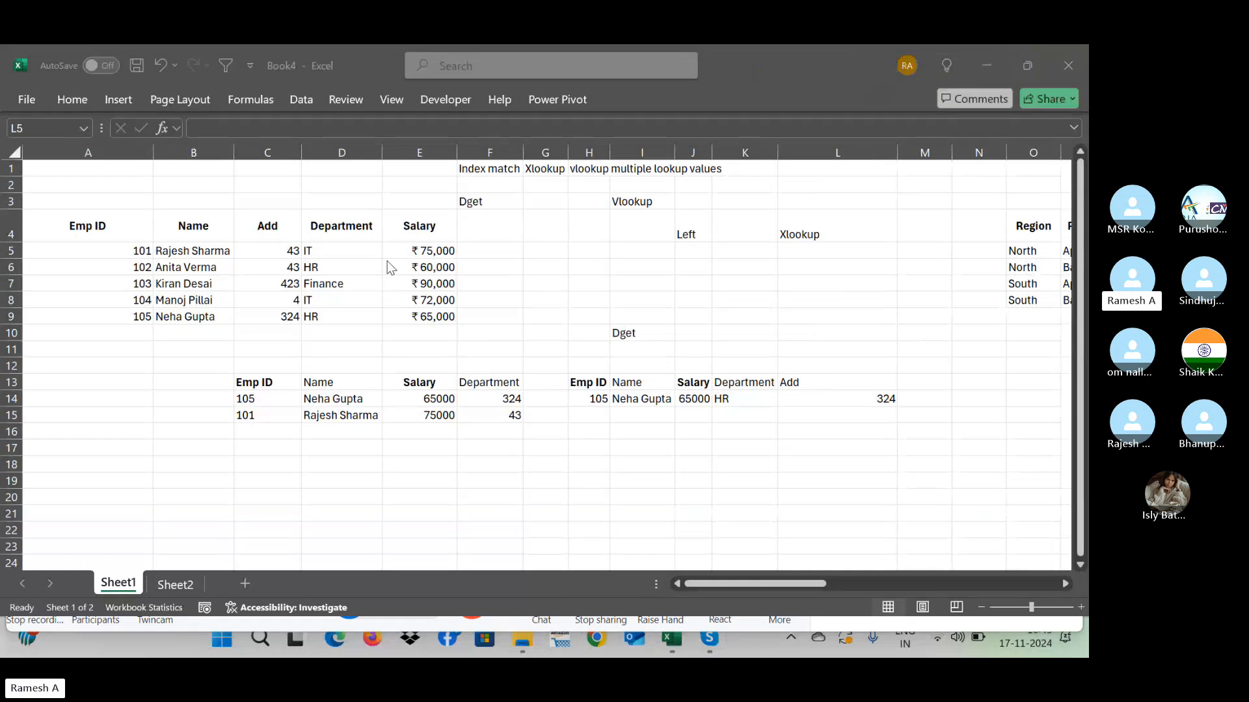
{"action": "key", "text": "alt+Tab"}
Step: Copy the employee table A4:E9 and add a new blank worksheet to the workbook
{"action": "left_click", "coordinate": [547, 279]}
{"action": "key", "text": "Left"}
{"action": "key", "text": "Left"}
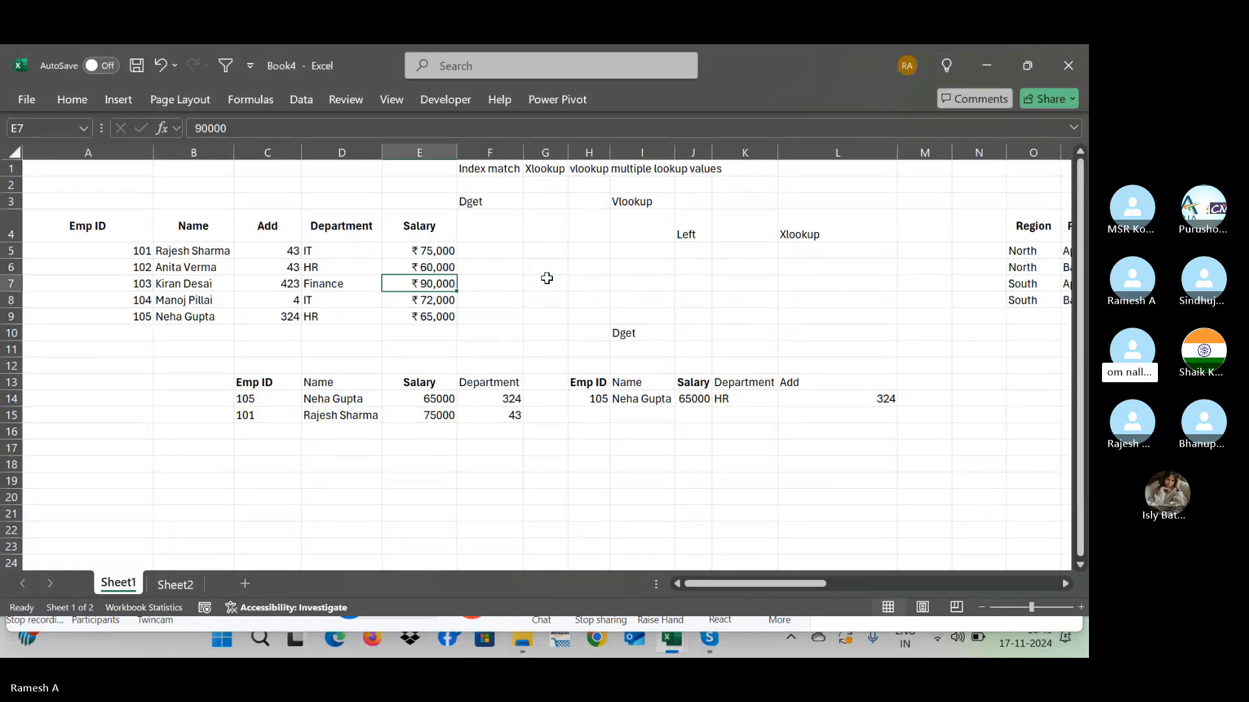
{"action": "key", "text": "Home"}
{"action": "key", "text": "ctrl+a"}
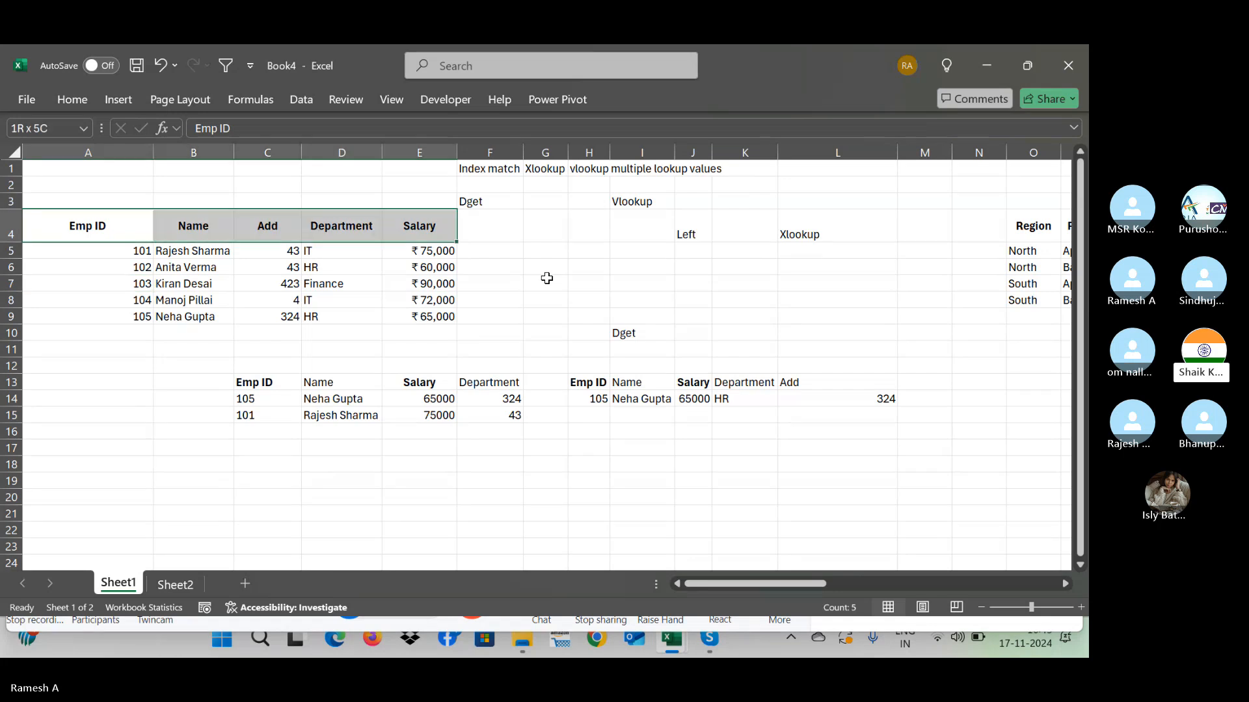
{"action": "key", "text": "ctrl+c"}
{"action": "left_click", "coordinate": [244, 583]}
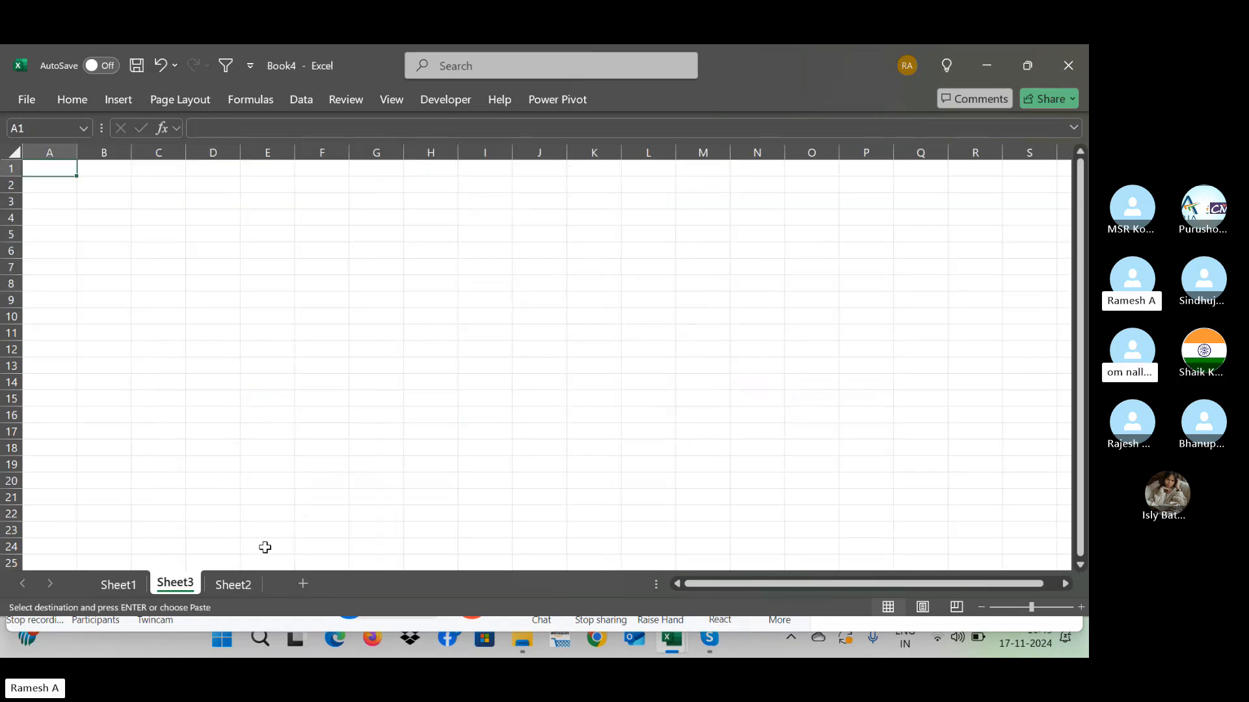
Step: Return to Sheet1 and cancel the pending copy of the employee table
{"action": "left_click", "coordinate": [142, 588]}
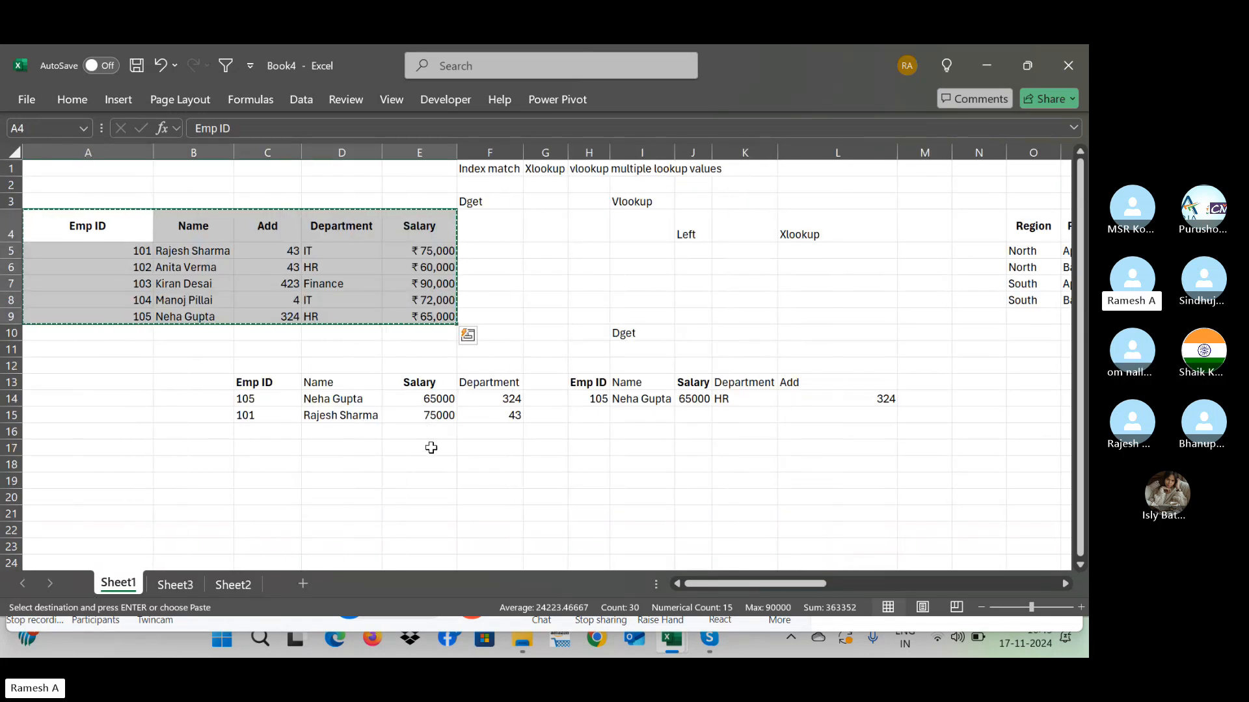
{"action": "left_click", "coordinate": [429, 447]}
{"action": "key", "text": "Right"}
{"action": "key", "text": "Right"}
{"action": "key", "text": "Right"}
{"action": "key", "text": "Right"}
{"action": "key", "text": "Right"}
{"action": "key", "text": "Right"}
{"action": "key", "text": "Escape"}
{"action": "key", "text": "Right"}
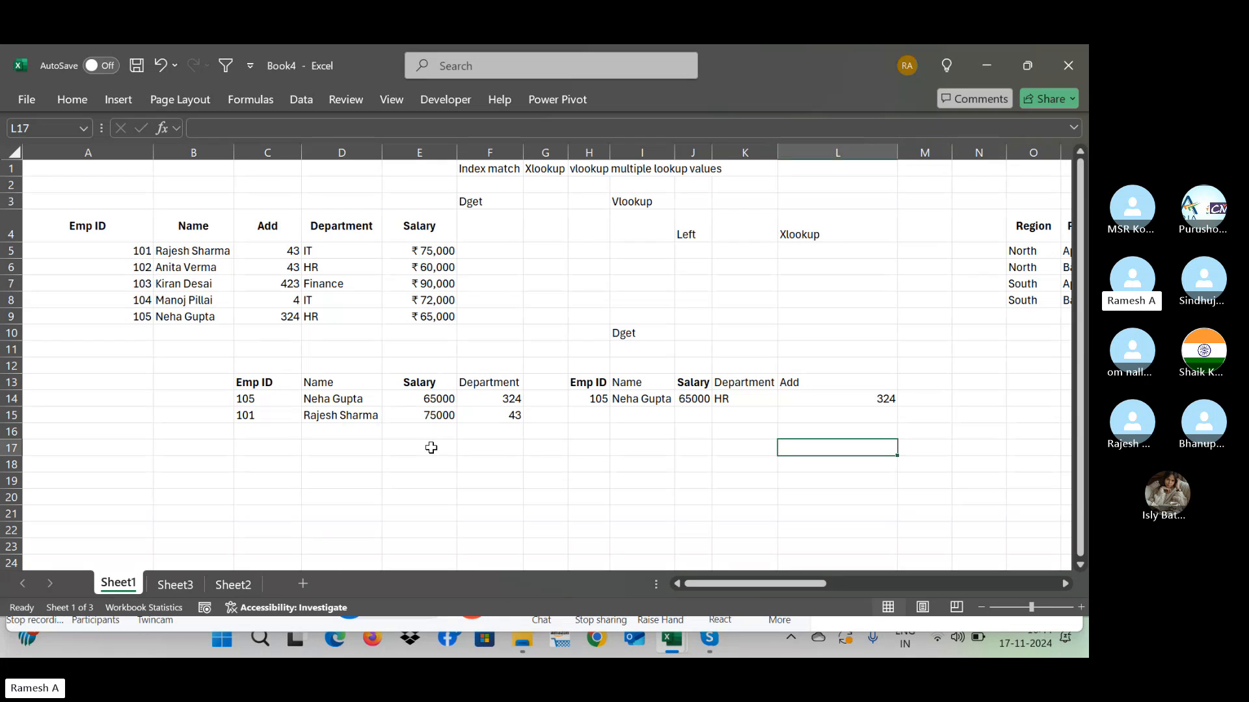
Step: Review the lookup row H14:L14 and the DGET formulas it contains
{"action": "left_click_drag", "start_coordinate": [588, 398], "coordinate": [850, 399]}
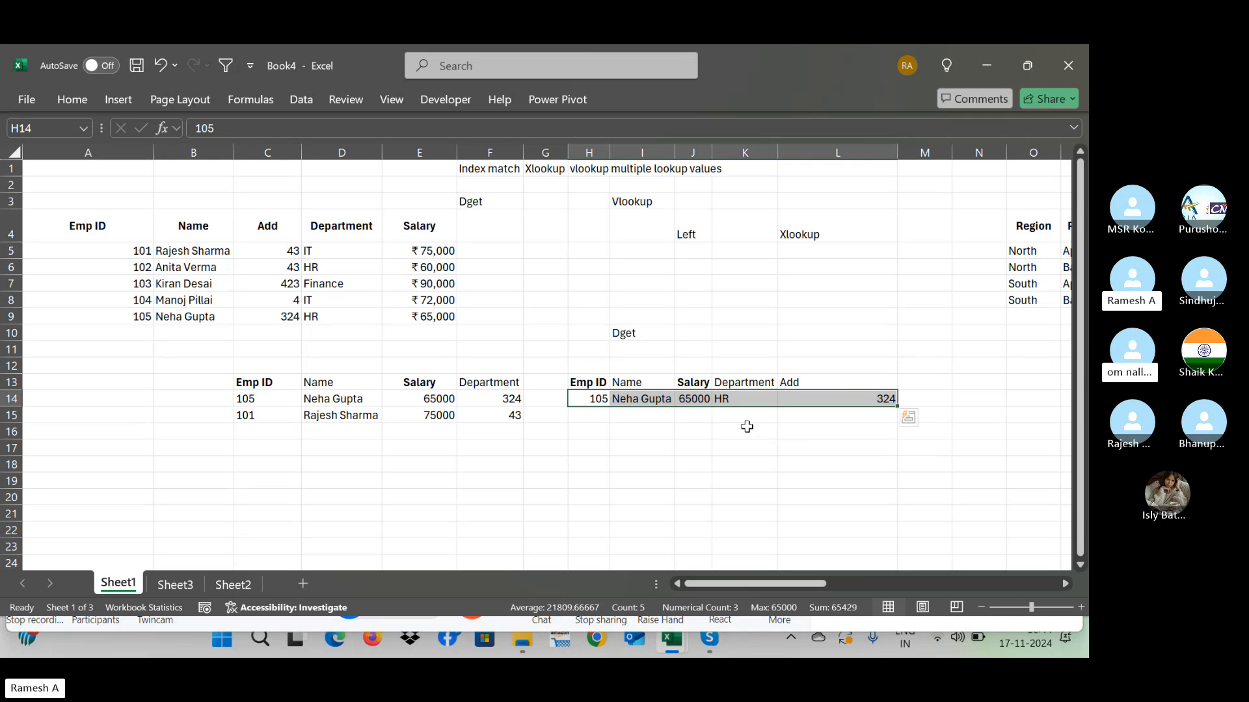
{"action": "key", "text": "Down"}
{"action": "key", "text": "Up"}
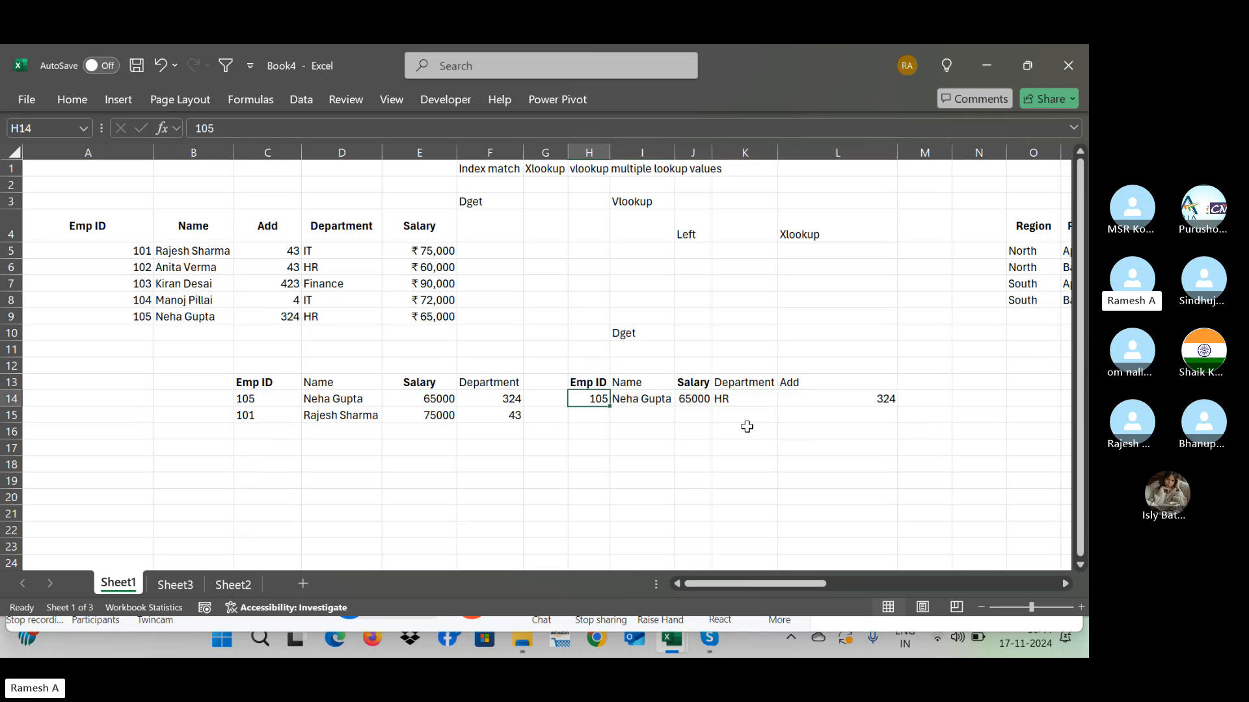
{"action": "key", "text": "Down"}
{"action": "key", "text": "Up"}
{"action": "key", "text": "Right"}
{"action": "key", "text": "Right"}
{"action": "key", "text": "Right"}
{"action": "key", "text": "Right"}
{"action": "key", "text": "Right"}
{"action": "key", "text": "Right"}
{"action": "key", "text": "Right"}
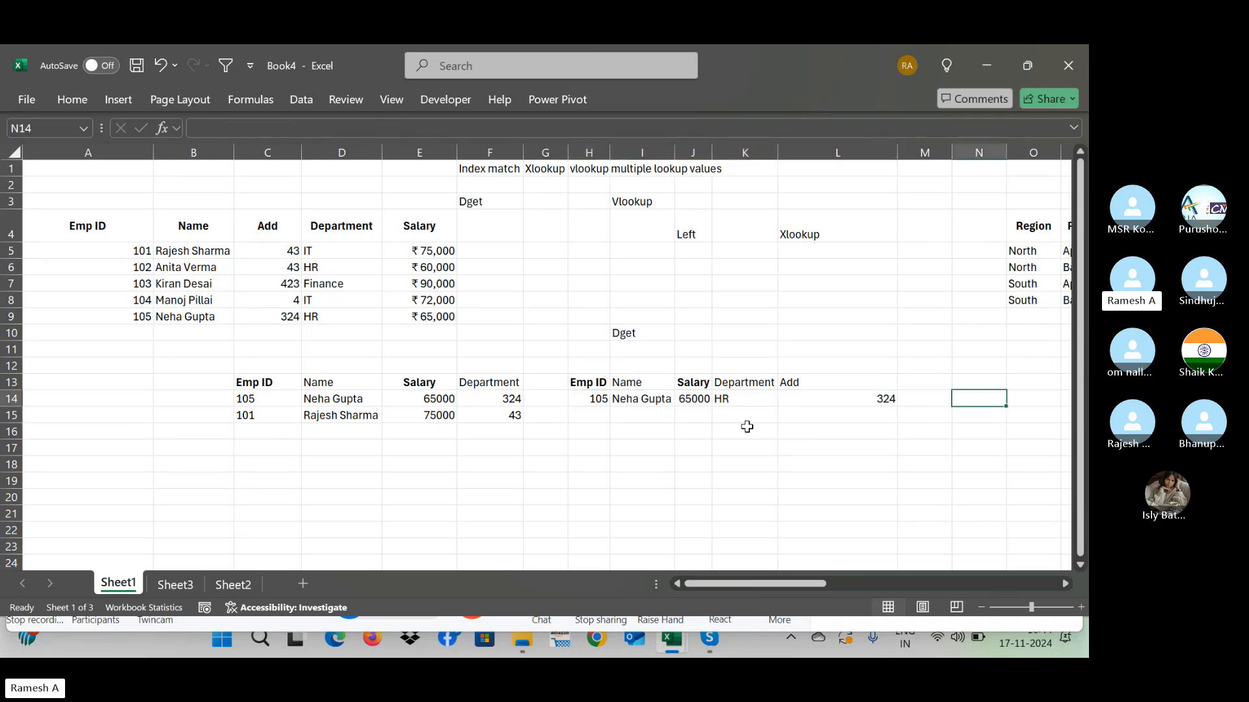
{"action": "key", "text": "Left"}
{"action": "key", "text": "Left"}
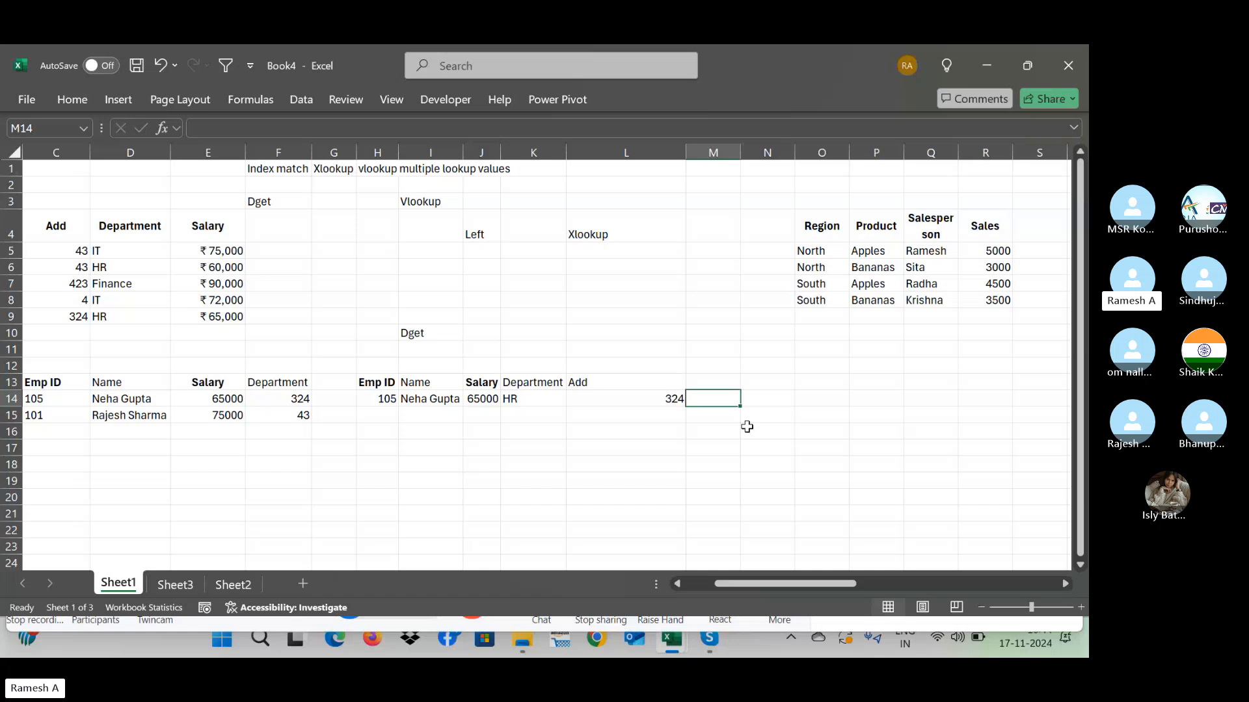
{"action": "key", "text": "Left"}
{"action": "key", "text": "Left"}
{"action": "key", "text": "Left"}
{"action": "key", "text": "Left"}
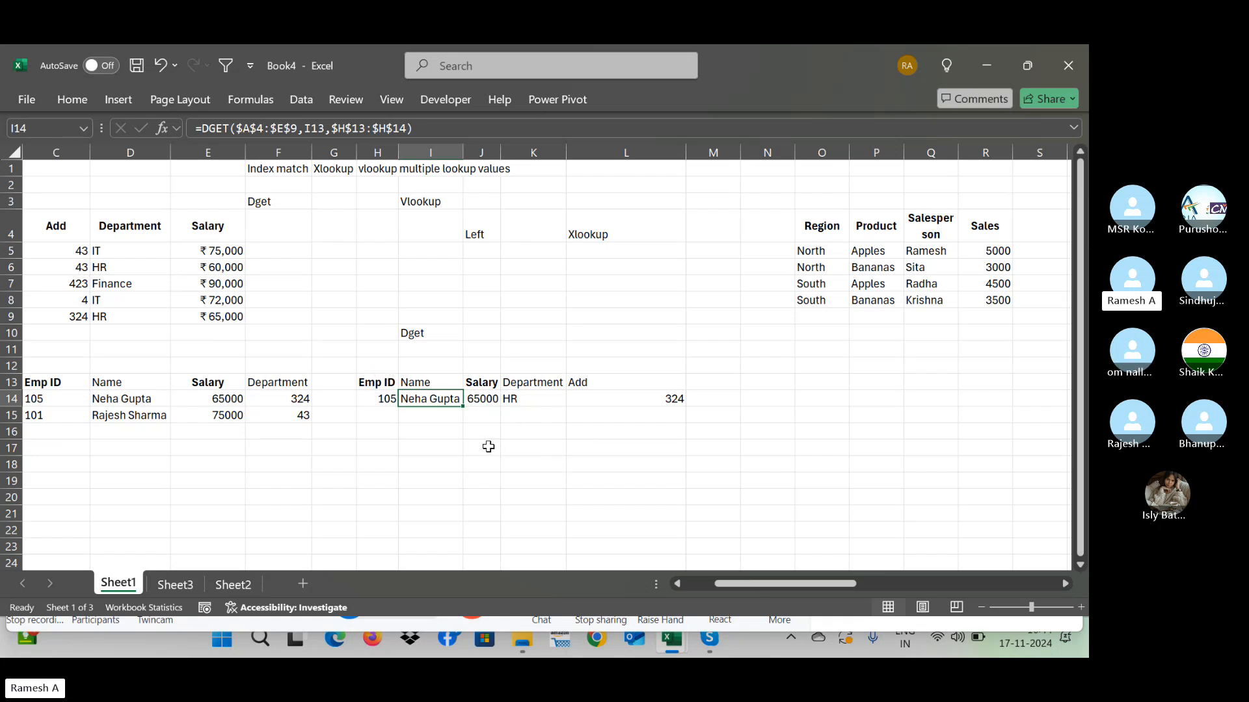
Step: Look over the sales contribution table and the reference-copying examples in columns AG to AQ
{"action": "left_click", "coordinate": [699, 380]}
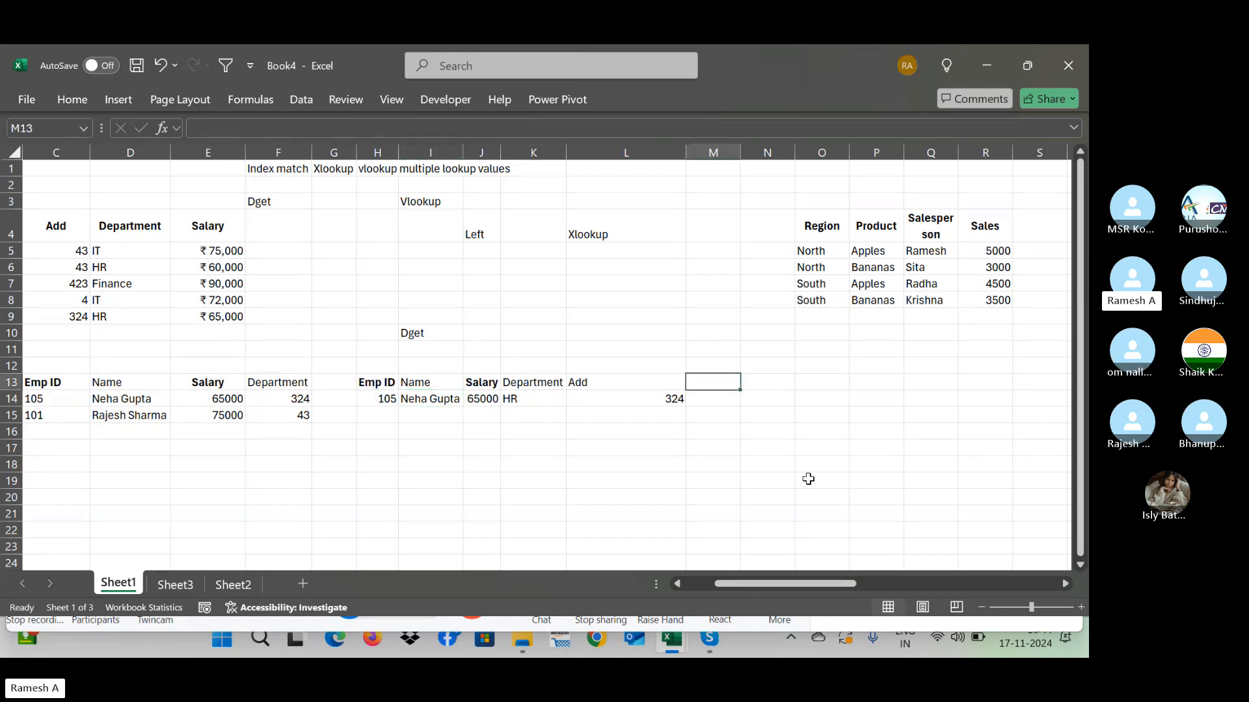
{"action": "key", "text": "Right"}
{"action": "key", "text": "Right"}
{"action": "key", "text": "Right"}
{"action": "key", "text": "Right"}
{"action": "key", "text": "Right"}
{"action": "key", "text": "Right"}
{"action": "key", "text": "Right"}
{"action": "key", "text": "Right"}
{"action": "key", "text": "Right"}
{"action": "key", "text": "Right"}
{"action": "key", "text": "Right"}
{"action": "key", "text": "Right"}
{"action": "key", "text": "Right"}
{"action": "key", "text": "Right"}
{"action": "key", "text": "Right"}
{"action": "key", "text": "Right"}
{"action": "key", "text": "Right"}
{"action": "key", "text": "Right"}
{"action": "key", "text": "Right"}
{"action": "key", "text": "Right"}
{"action": "key", "text": "Right"}
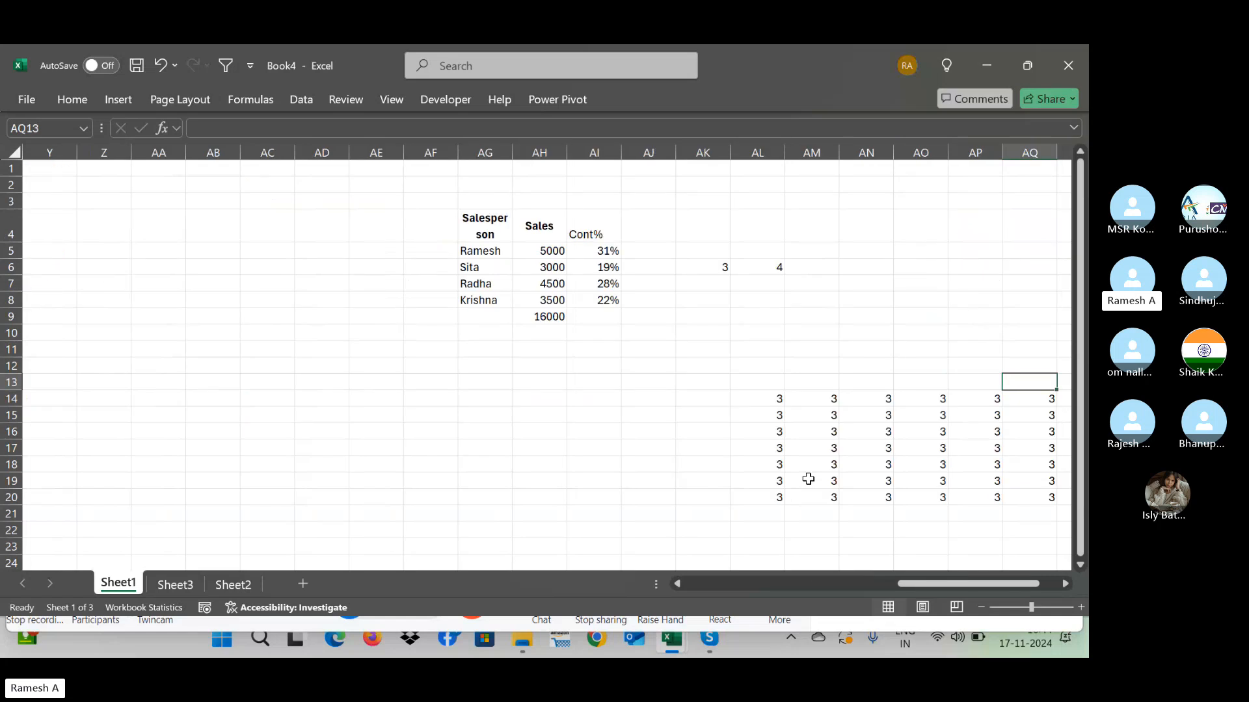
{"action": "key", "text": "Left"}
{"action": "key", "text": "Left"}
{"action": "key", "text": "Left"}
{"action": "key", "text": "Left"}
{"action": "key", "text": "Left"}
{"action": "key", "text": "Left"}
{"action": "key", "text": "Left"}
{"action": "key", "text": "Left"}
{"action": "key", "text": "Left"}
{"action": "key", "text": "Left"}
{"action": "key", "text": "Left"}
{"action": "key", "text": "Left"}
{"action": "key", "text": "Left"}
{"action": "key", "text": "Left"}
{"action": "key", "text": "Left"}
{"action": "key", "text": "Left"}
{"action": "key", "text": "Left"}
{"action": "key", "text": "Left"}
{"action": "key", "text": "Left"}
{"action": "key", "text": "Left"}
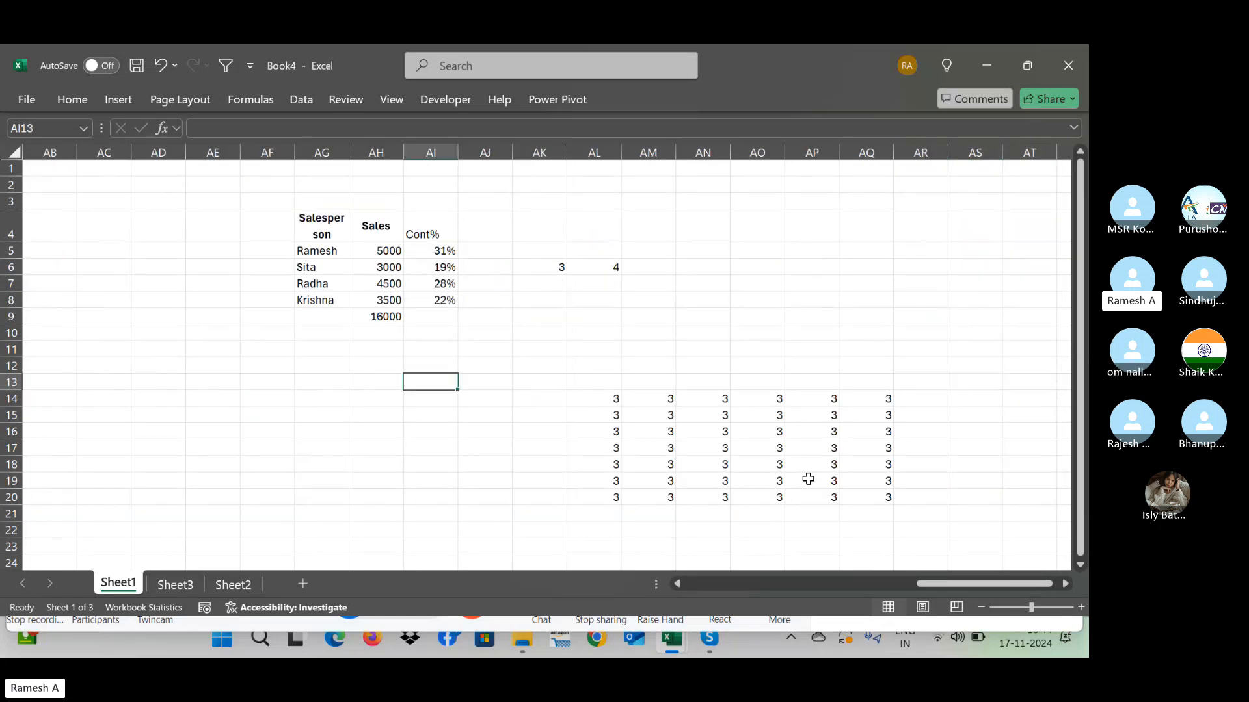
{"action": "key", "text": "Right"}
{"action": "key", "text": "Right"}
{"action": "key", "text": "Right"}
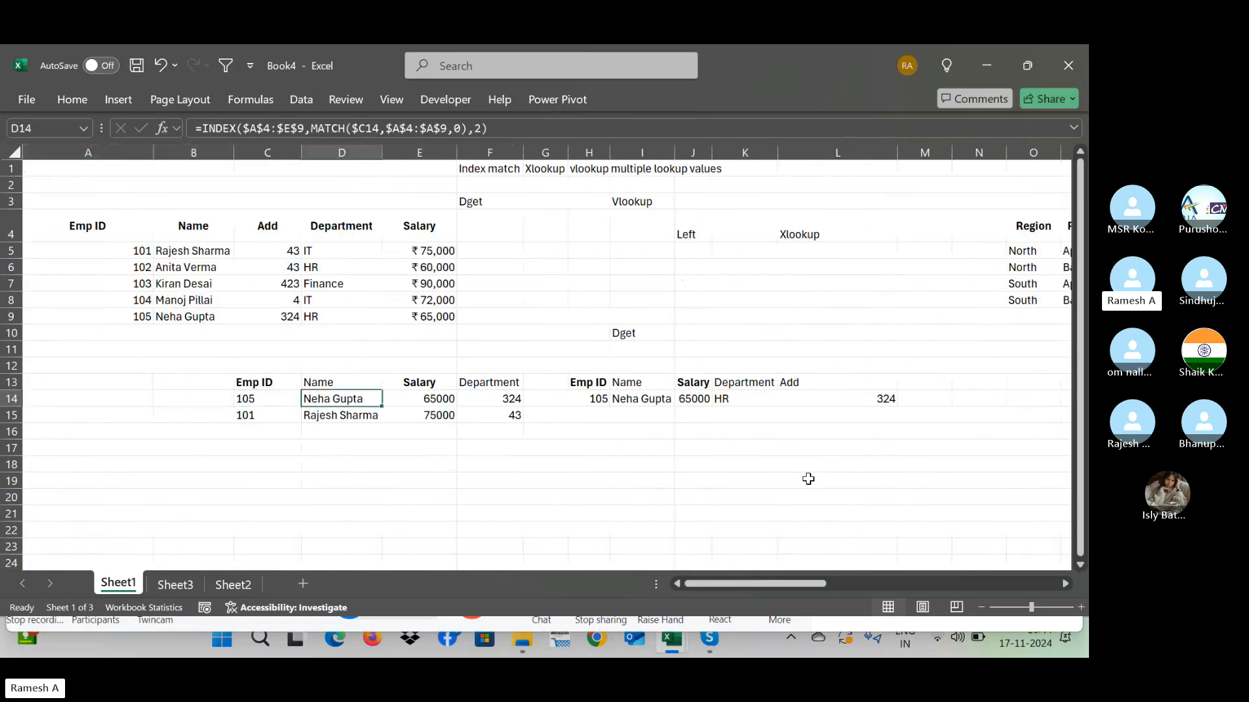
Step: Review the INDEX-MATCH results in rows 14 and 15 and the DGET criteria in H13:H14
{"action": "key", "text": "Right"}
{"action": "key", "text": "Down"}
{"action": "key", "text": "Right"}
{"action": "key", "text": "Up"}
{"action": "key", "text": "Right"}
{"action": "key", "text": "Right"}
{"action": "key", "text": "Right"}
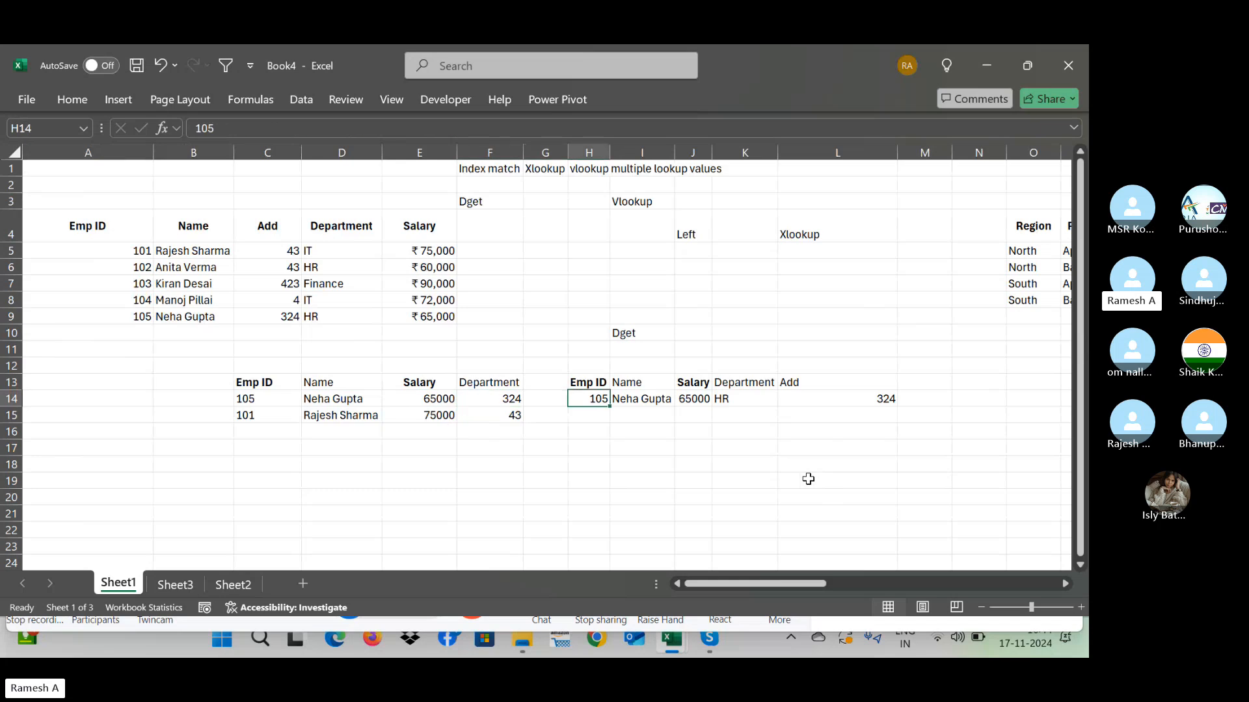
{"action": "key", "text": "Up"}
{"action": "key", "text": "Down"}
{"action": "key", "text": "Left"}
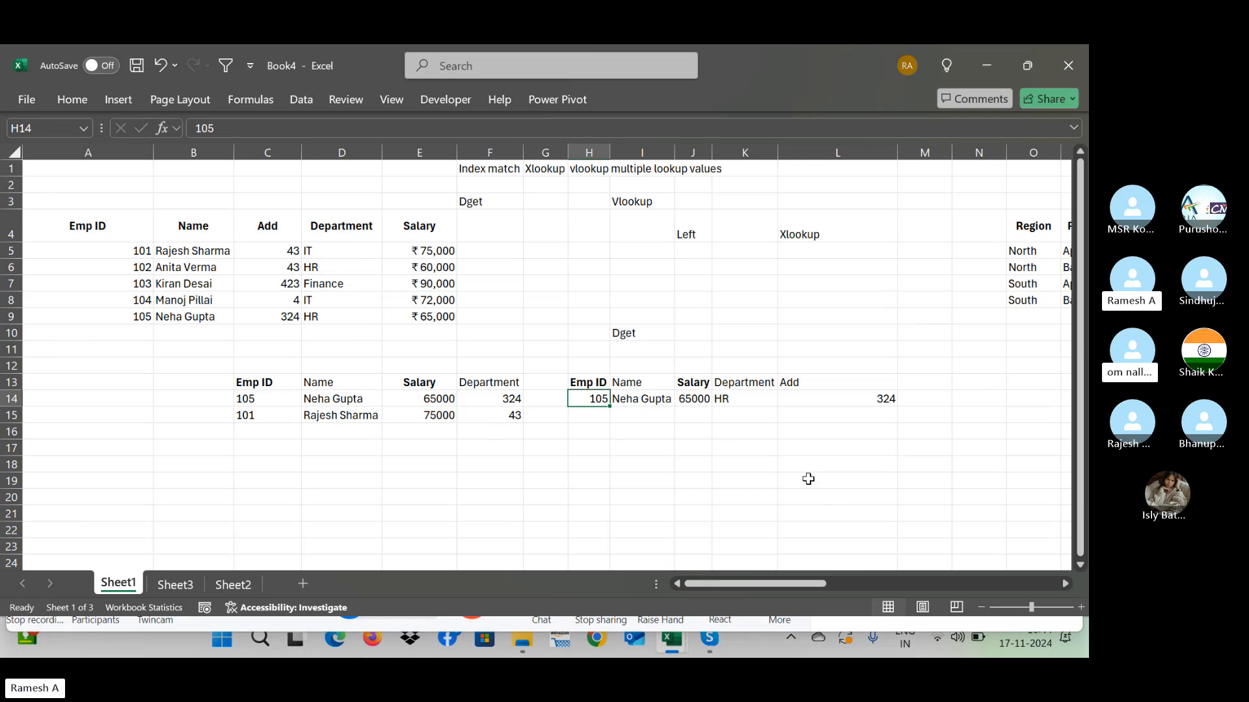
Step: Review the Xlookup, Vlookup and Dget labels and the INDEX-MATCH formula in D15
{"action": "left_click", "coordinate": [865, 237]}
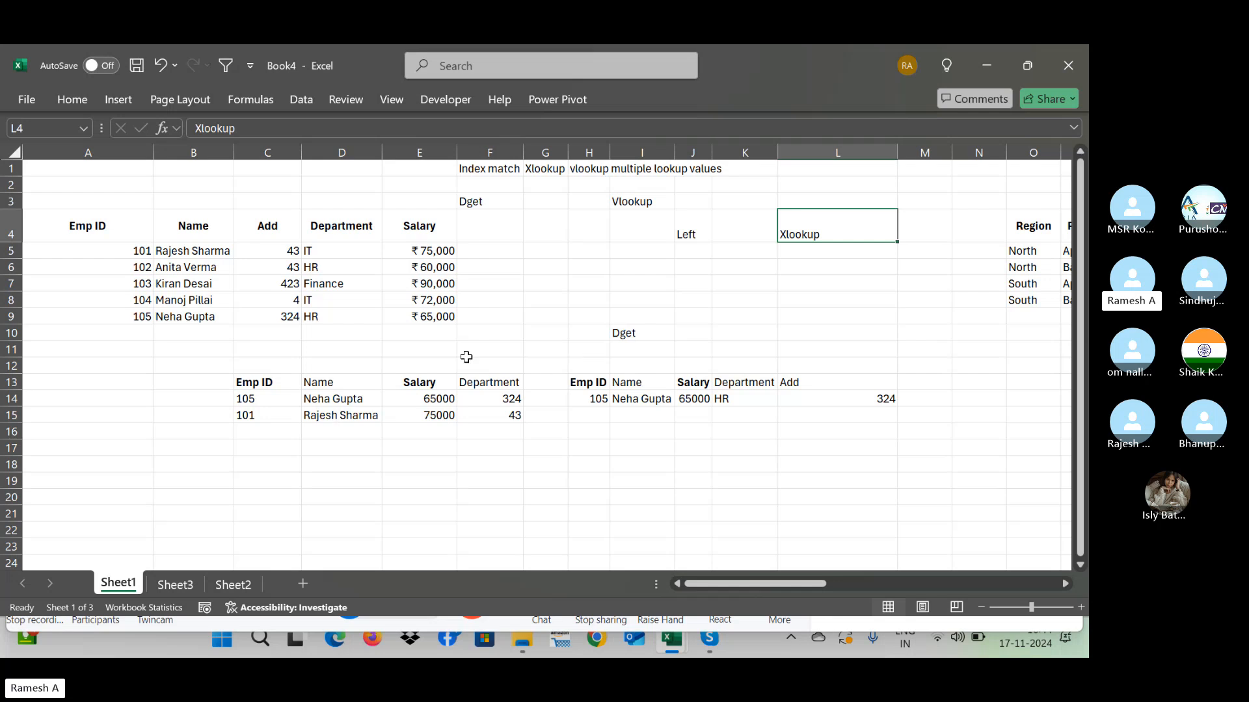
{"action": "left_click", "coordinate": [631, 211]}
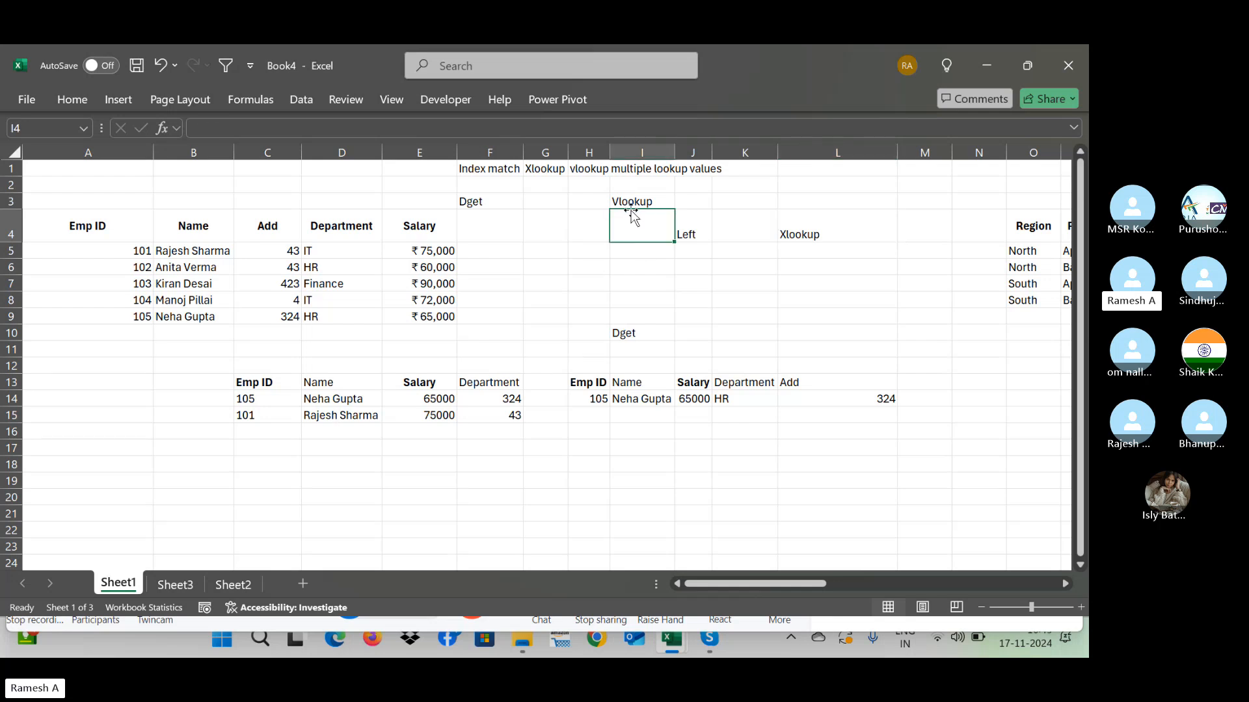
{"action": "key", "text": "Down"}
{"action": "key", "text": "Down"}
{"action": "key", "text": "Down"}
{"action": "key", "text": "Down"}
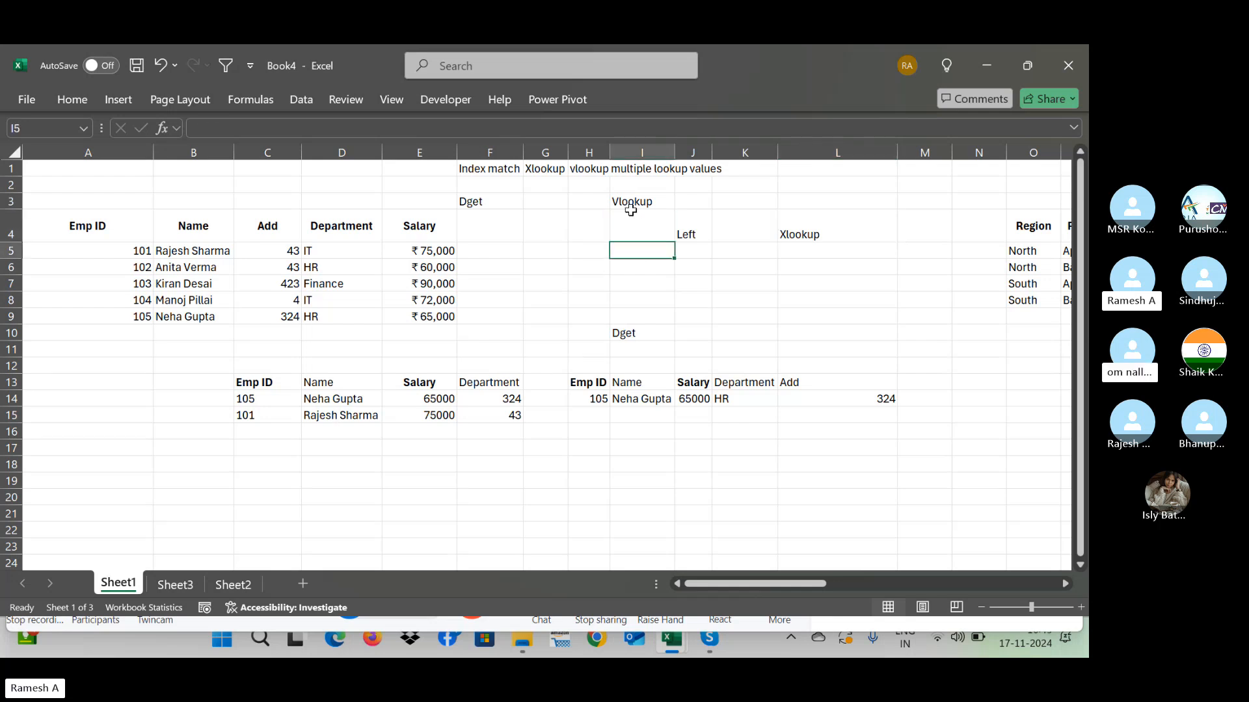
{"action": "key", "text": "Down"}
{"action": "key", "text": "Down"}
{"action": "key", "text": "Down"}
{"action": "key", "text": "Down"}
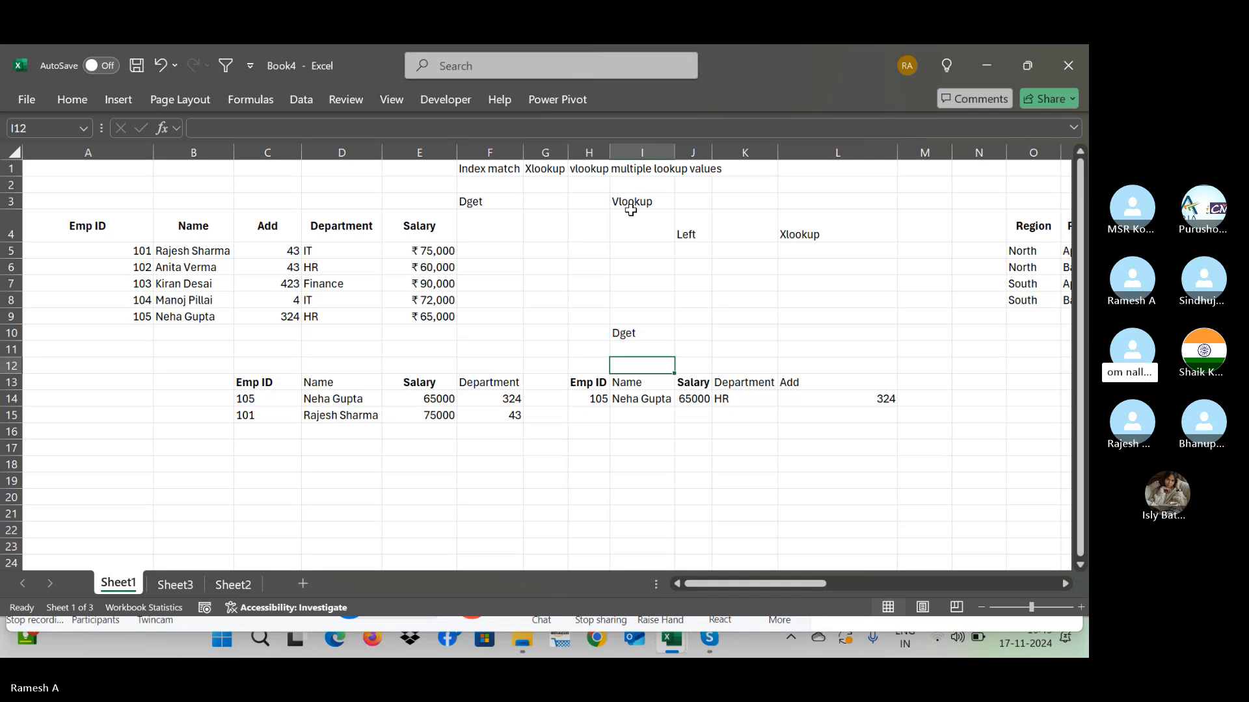
{"action": "left_click", "coordinate": [838, 225]}
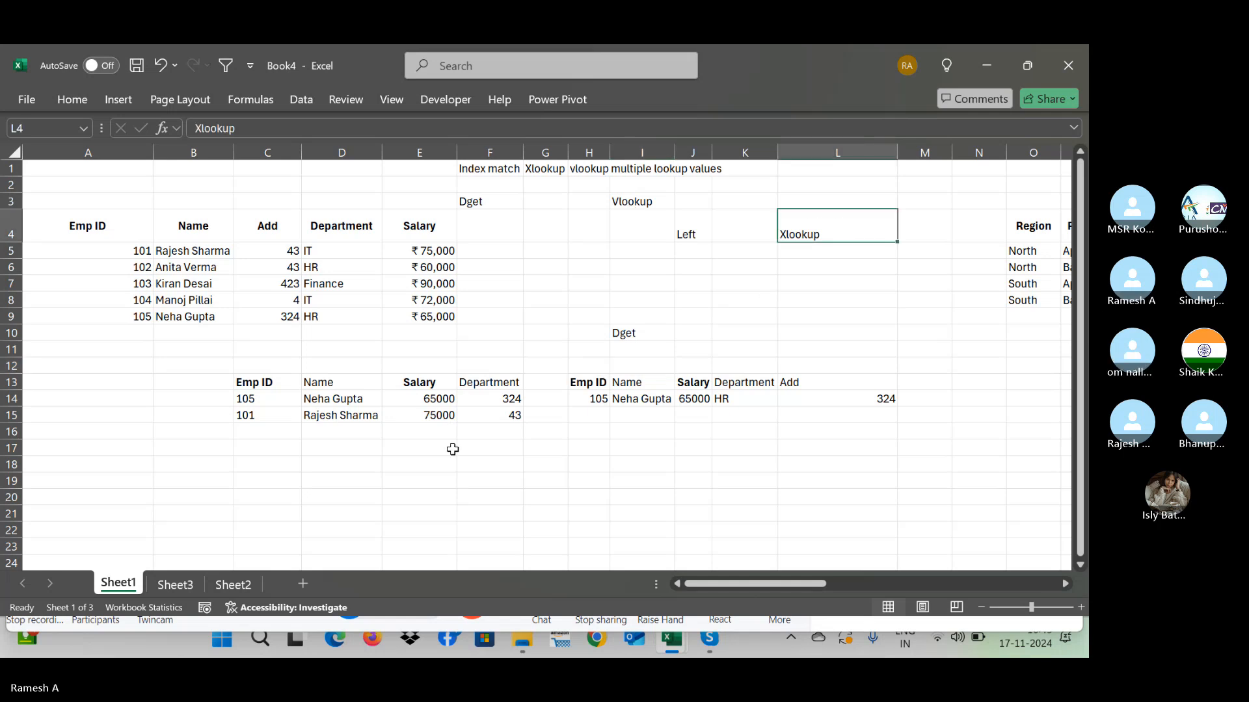
{"action": "left_click", "coordinate": [306, 412]}
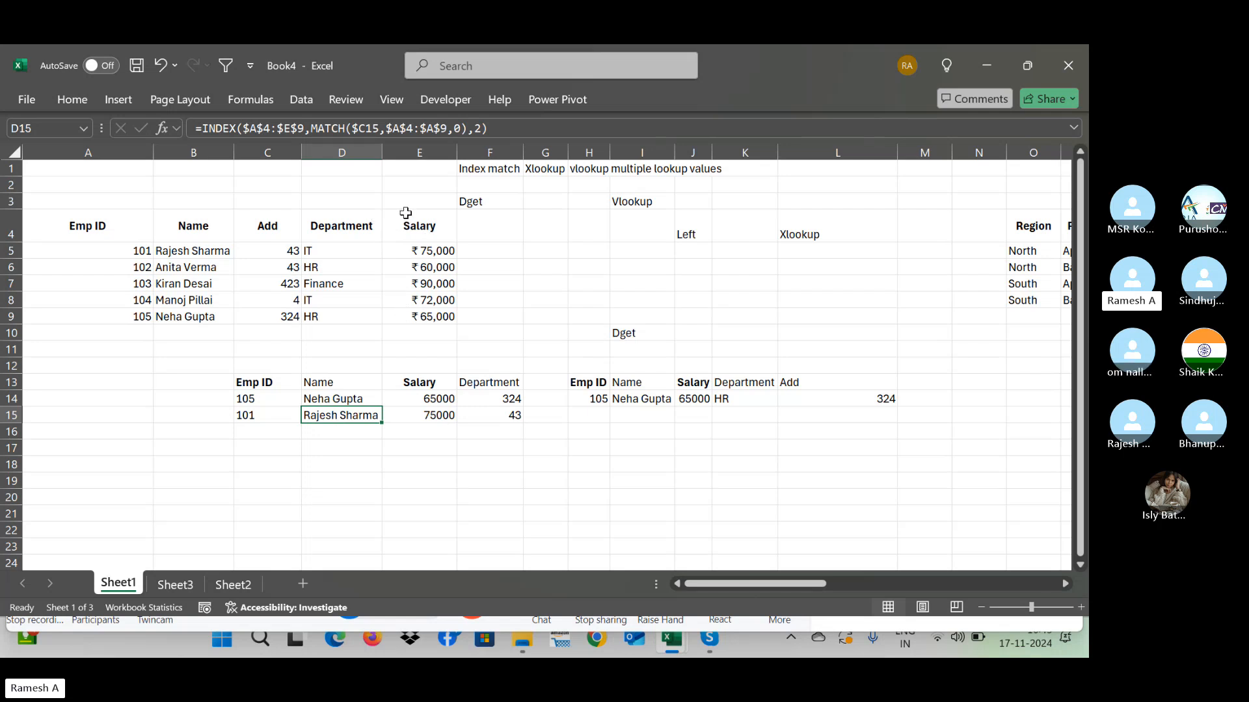
Step: Select the employee table A4:E9 on Sheet1, including its headers, and copy it
{"action": "left_click", "coordinate": [150, 221]}
{"action": "key", "text": "ctrl+shift+Right"}
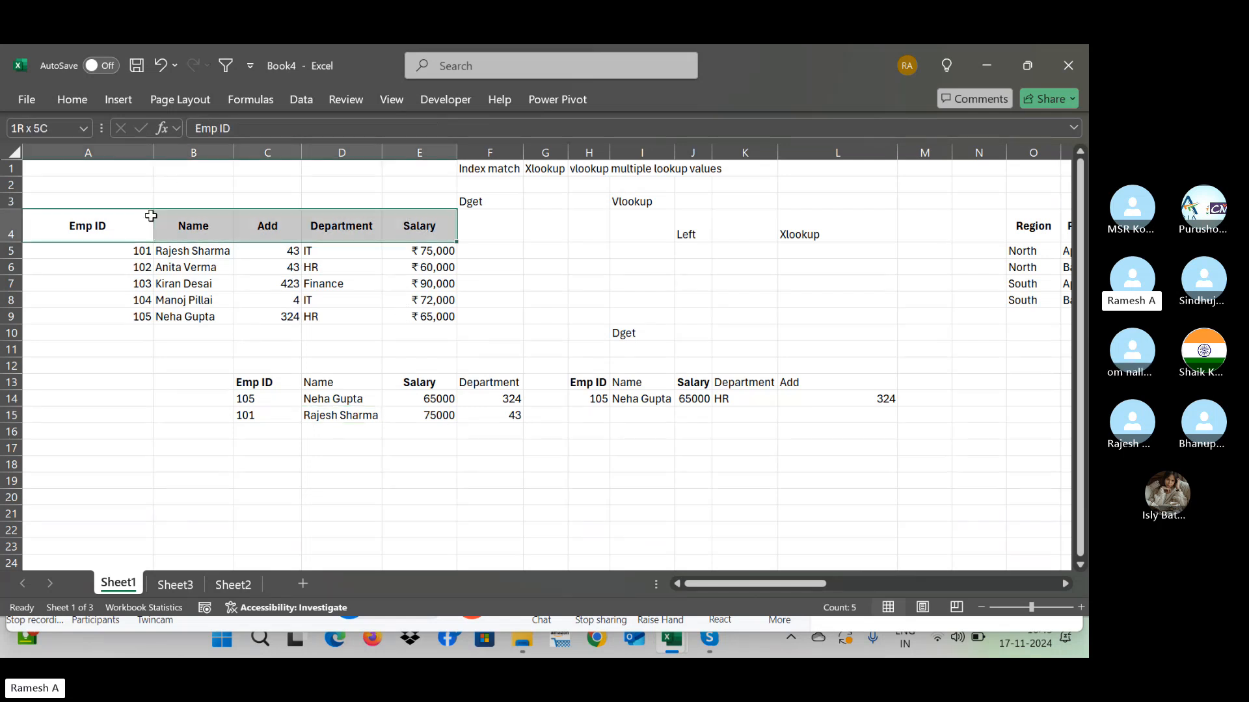
{"action": "key", "text": "ctrl+shift+Down"}
{"action": "key", "text": "ctrl+c"}
{"action": "key", "text": "XF86AudioRaiseVolume"}
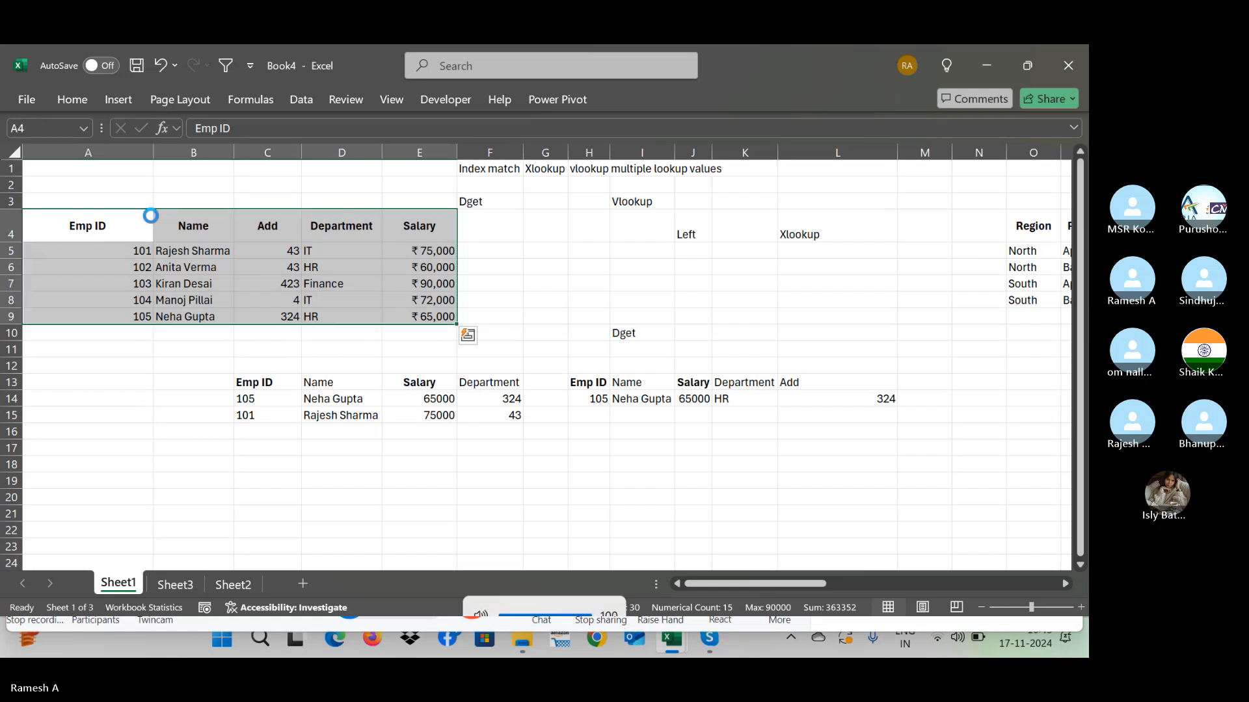
{"action": "key", "text": "F11"}
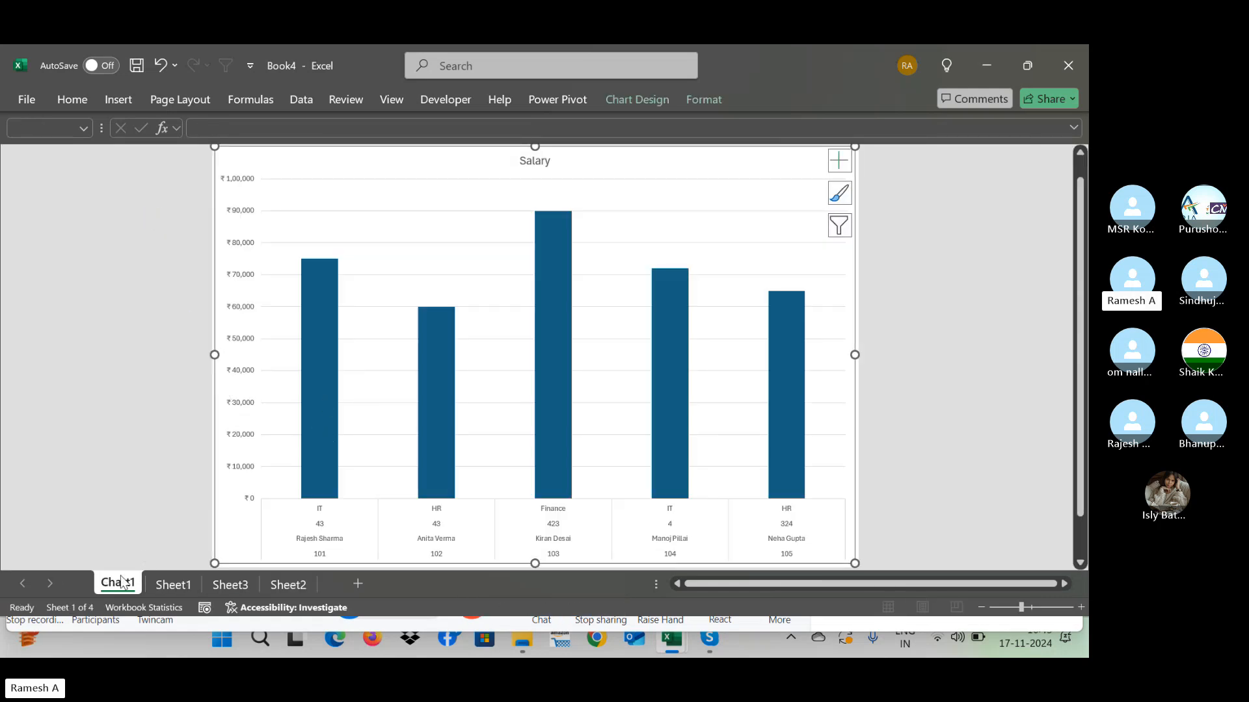
{"action": "right_click", "coordinate": [121, 580]}
{"action": "left_click", "coordinate": [171, 364]}
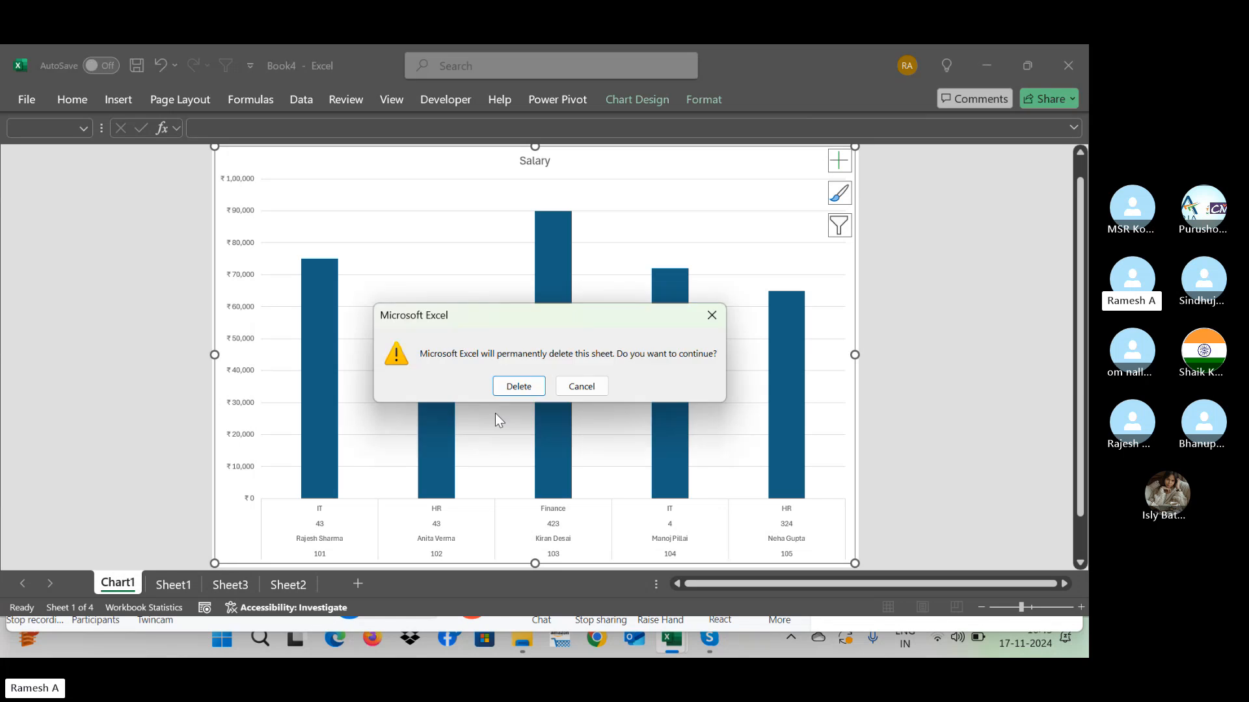
{"action": "left_click", "coordinate": [518, 386]}
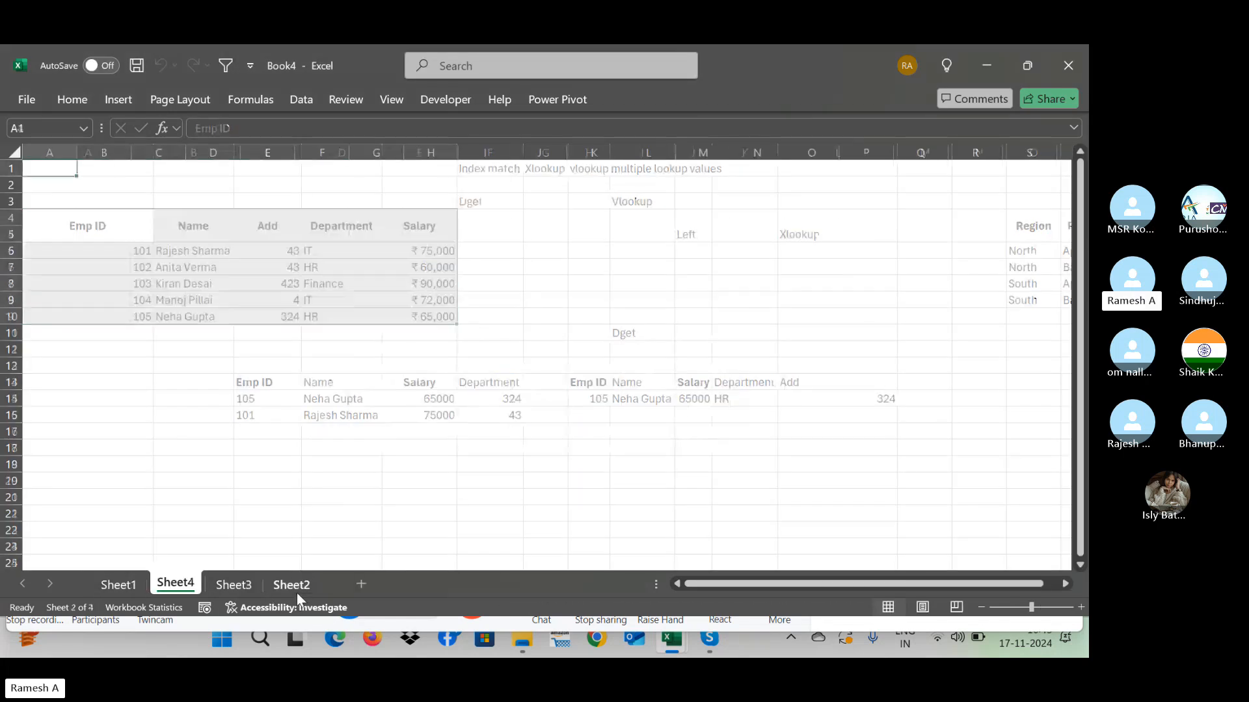
Step: Copy the employee table A4:E9 from Sheet1 into the new blank Sheet4, starting at cell B3
{"action": "left_click", "coordinate": [206, 209]}
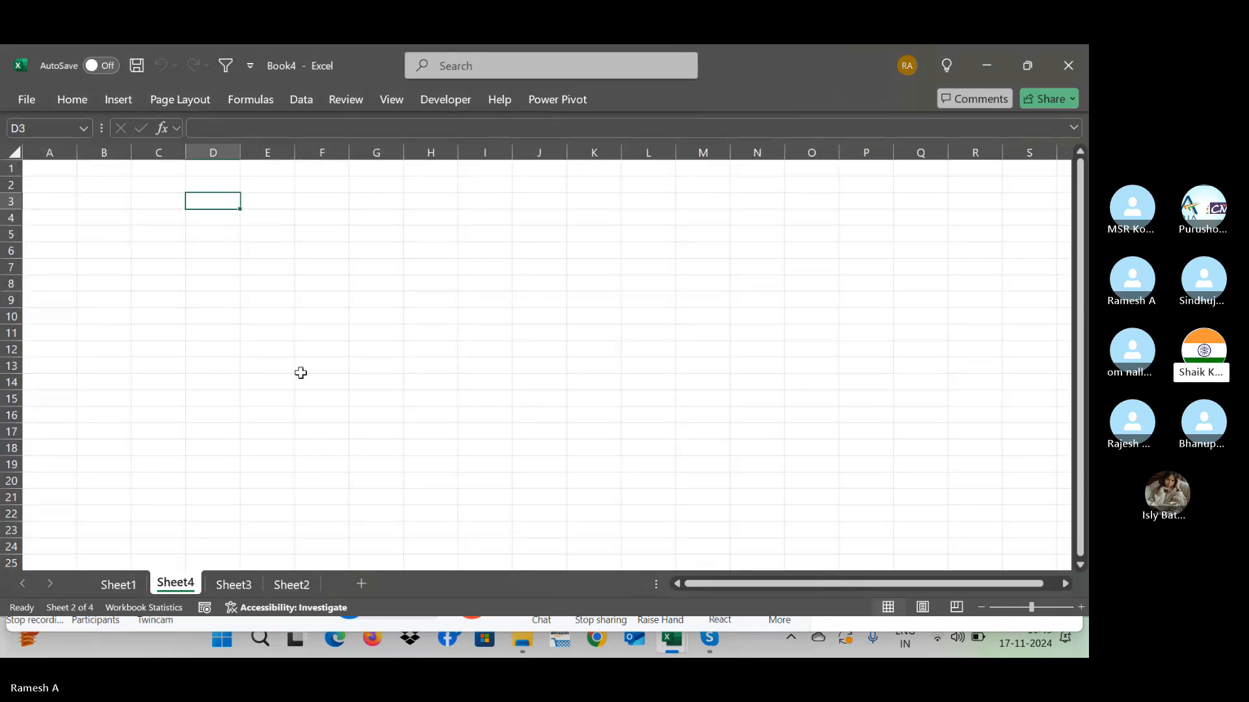
{"action": "left_click", "coordinate": [118, 589]}
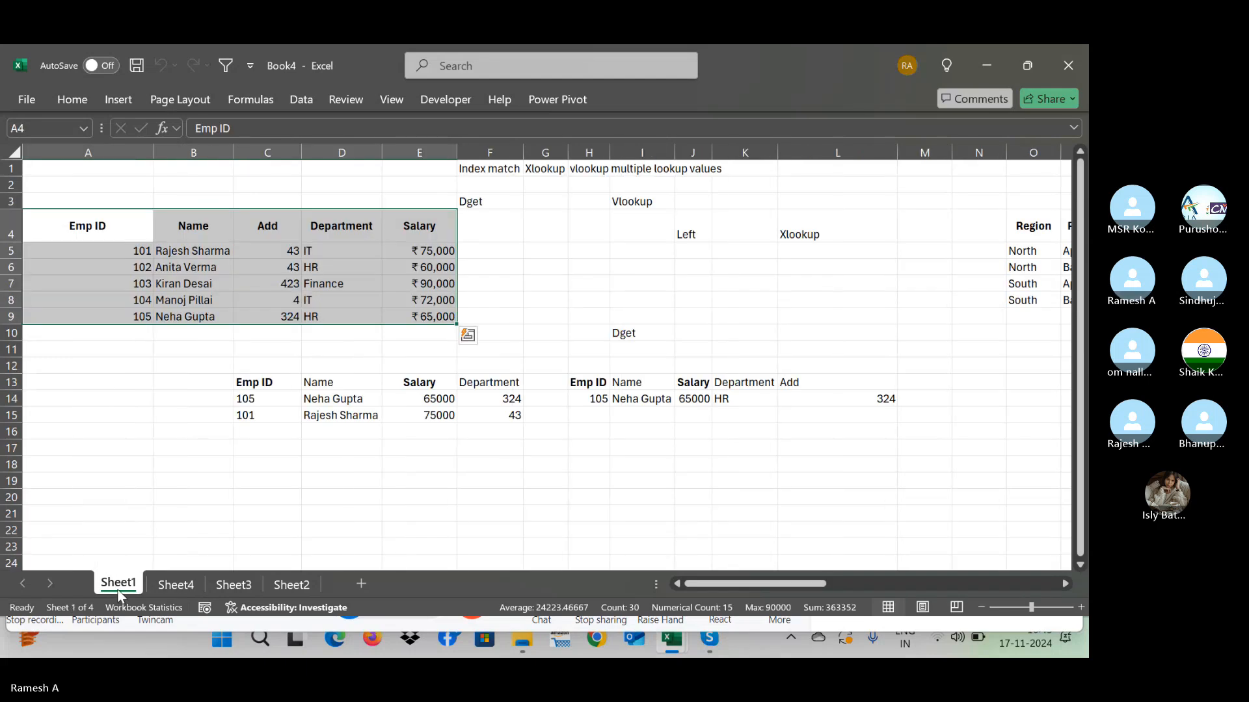
{"action": "key", "text": "ctrl+c"}
{"action": "left_click", "coordinate": [176, 584]}
{"action": "key", "text": "ctrl+v"}
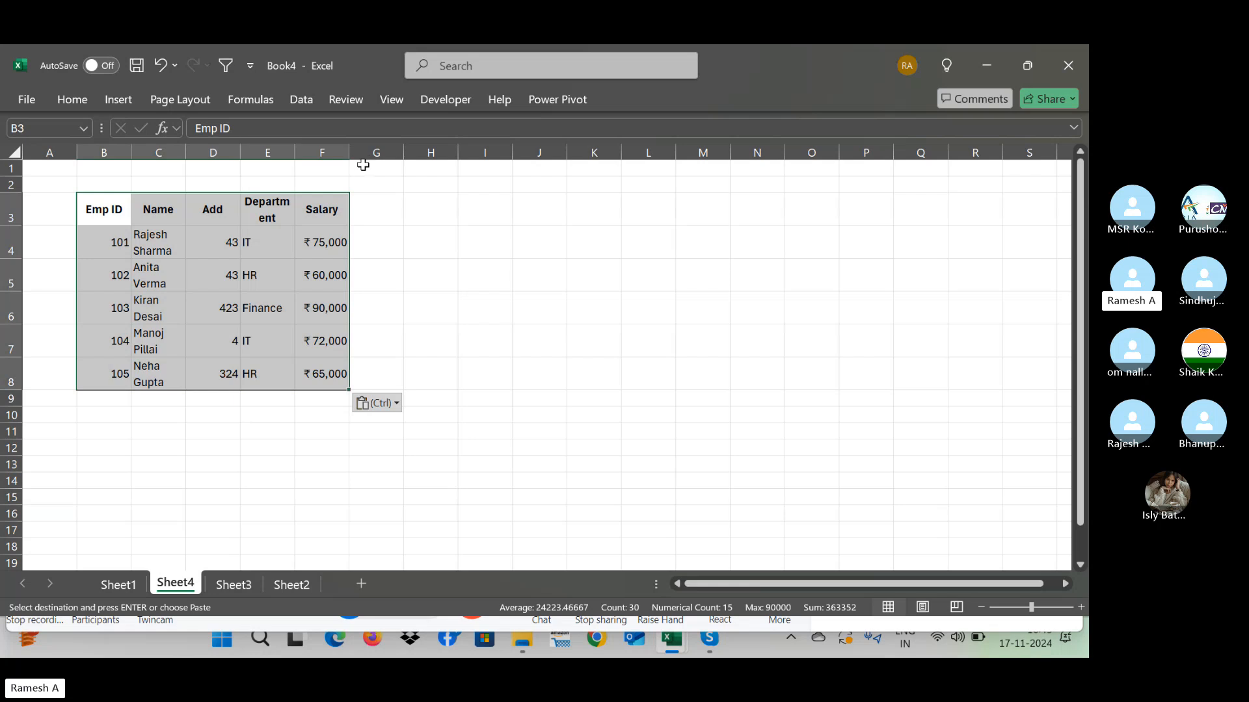
Step: Widen the Salary column of the pasted employee table on Sheet4
{"action": "left_click_drag", "start_coordinate": [349, 152], "coordinate": [383, 152]}
{"action": "left_click", "coordinate": [508, 339]}
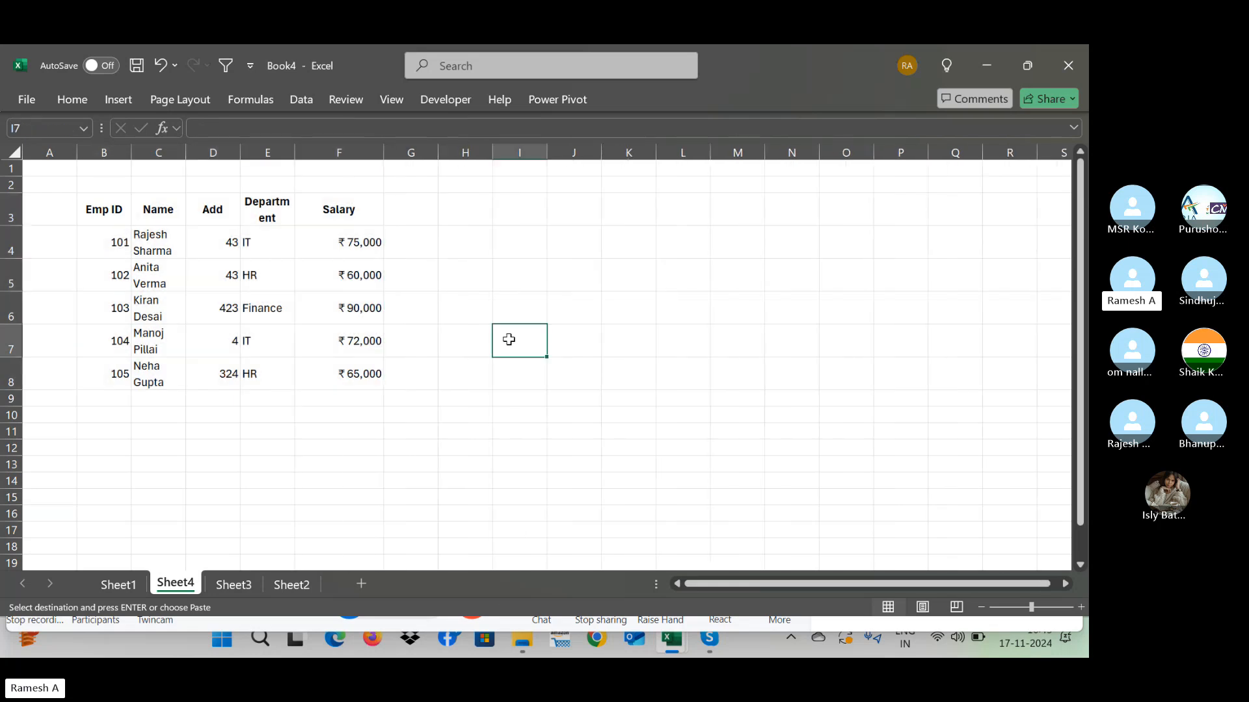
{"action": "left_click", "coordinate": [560, 302]}
{"action": "key", "text": "Left"}
{"action": "key", "text": "Left"}
{"action": "key", "text": "Left"}
{"action": "key", "text": "Left"}
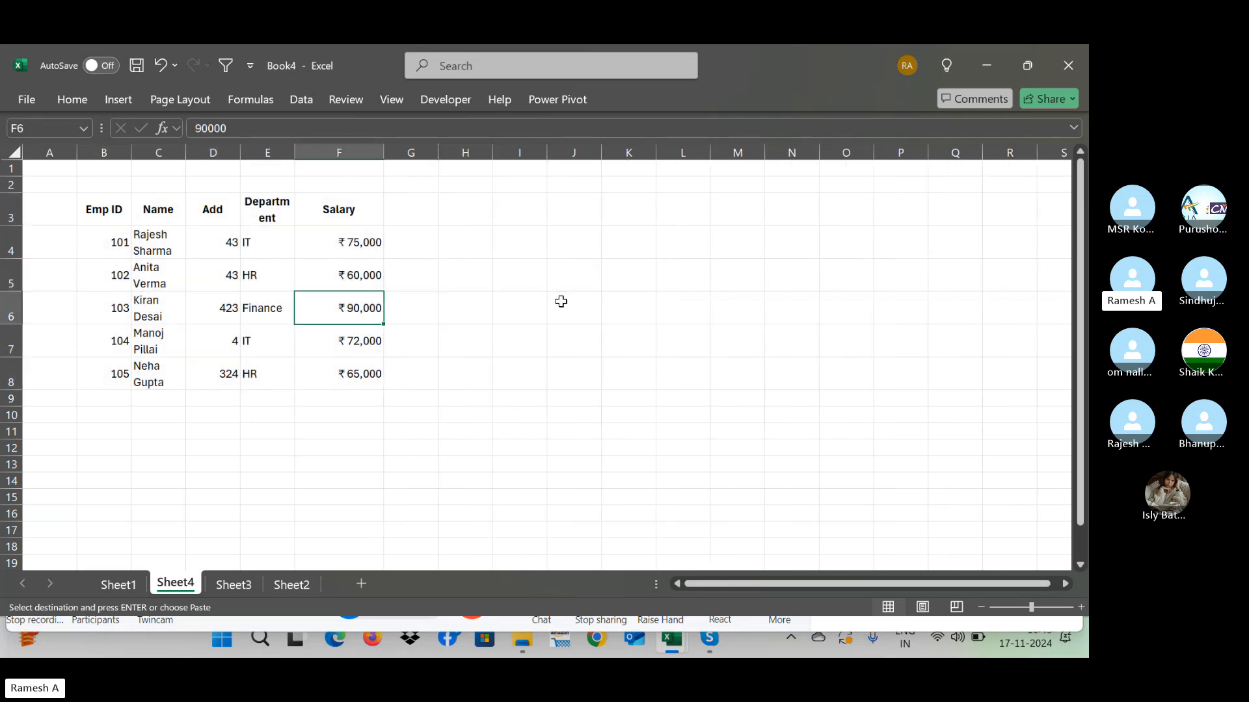
Step: Widen the Name column so each name fits on one line, and autofit all row heights on Sheet4
{"action": "left_click_drag", "start_coordinate": [186, 153], "coordinate": [178, 152]}
{"action": "double_click", "coordinate": [178, 152]}
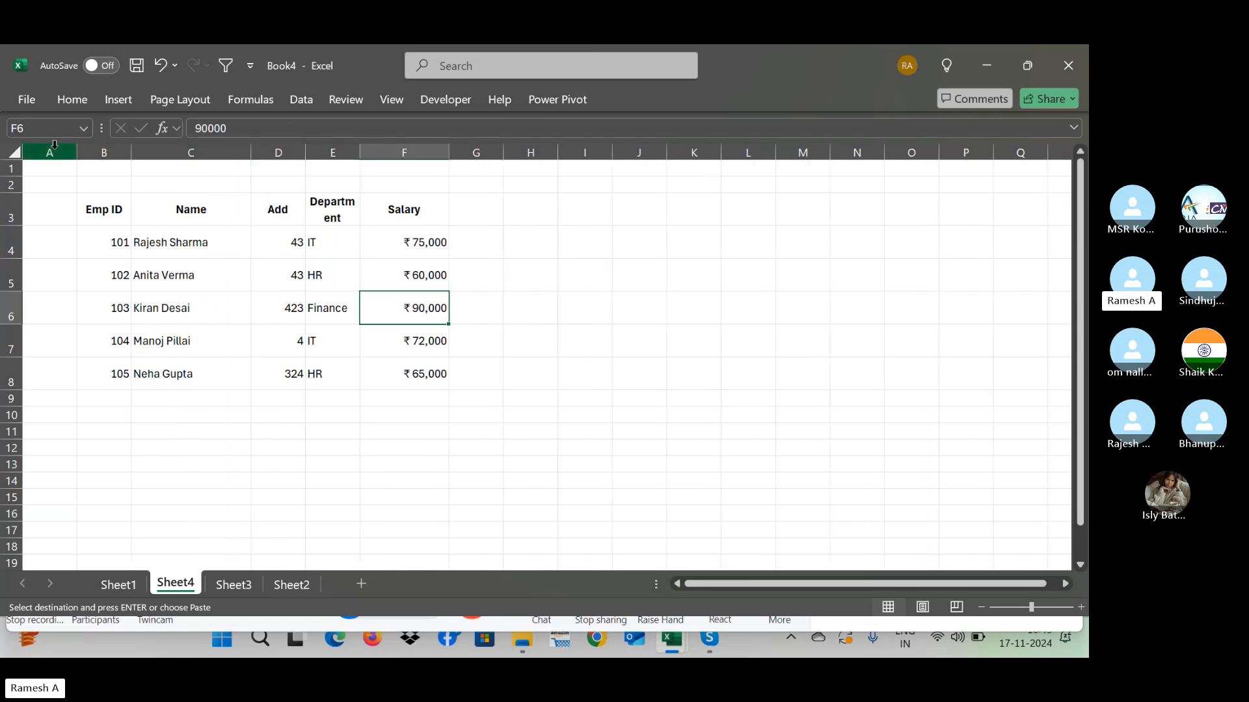
{"action": "left_click", "coordinate": [15, 152]}
{"action": "double_click", "coordinate": [11, 176]}
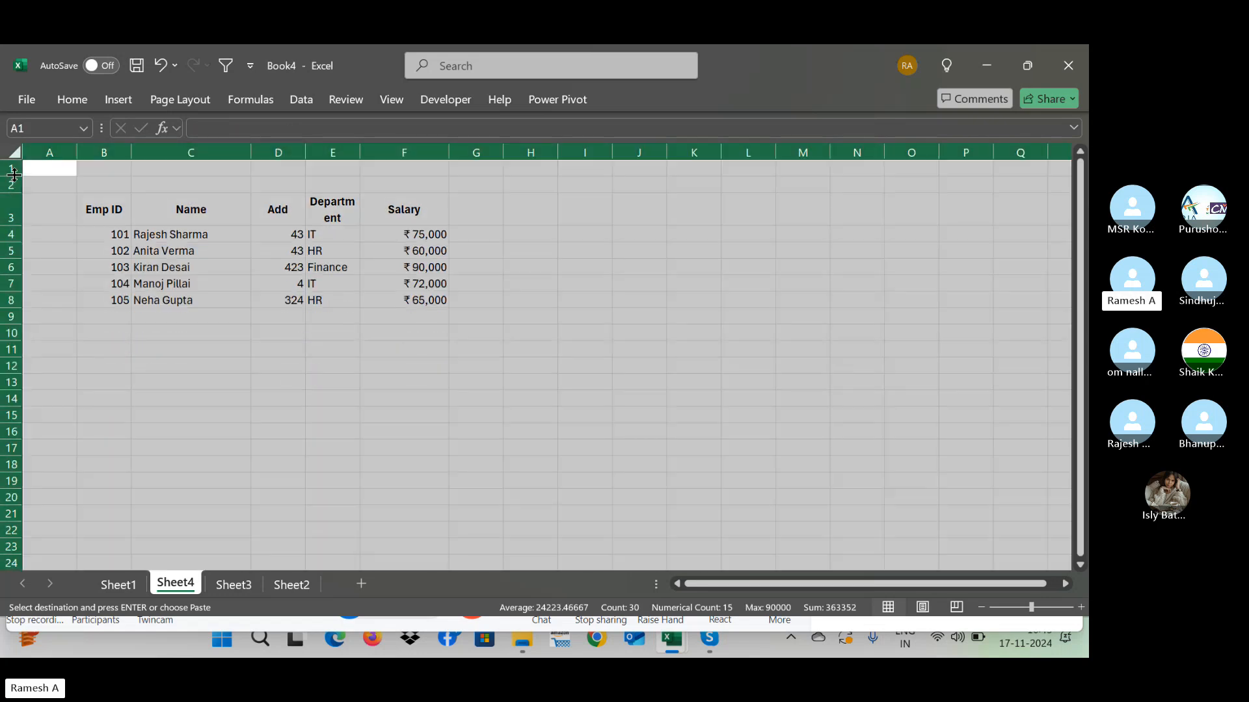
{"action": "left_click", "coordinate": [280, 221]}
{"action": "key", "text": "Left"}
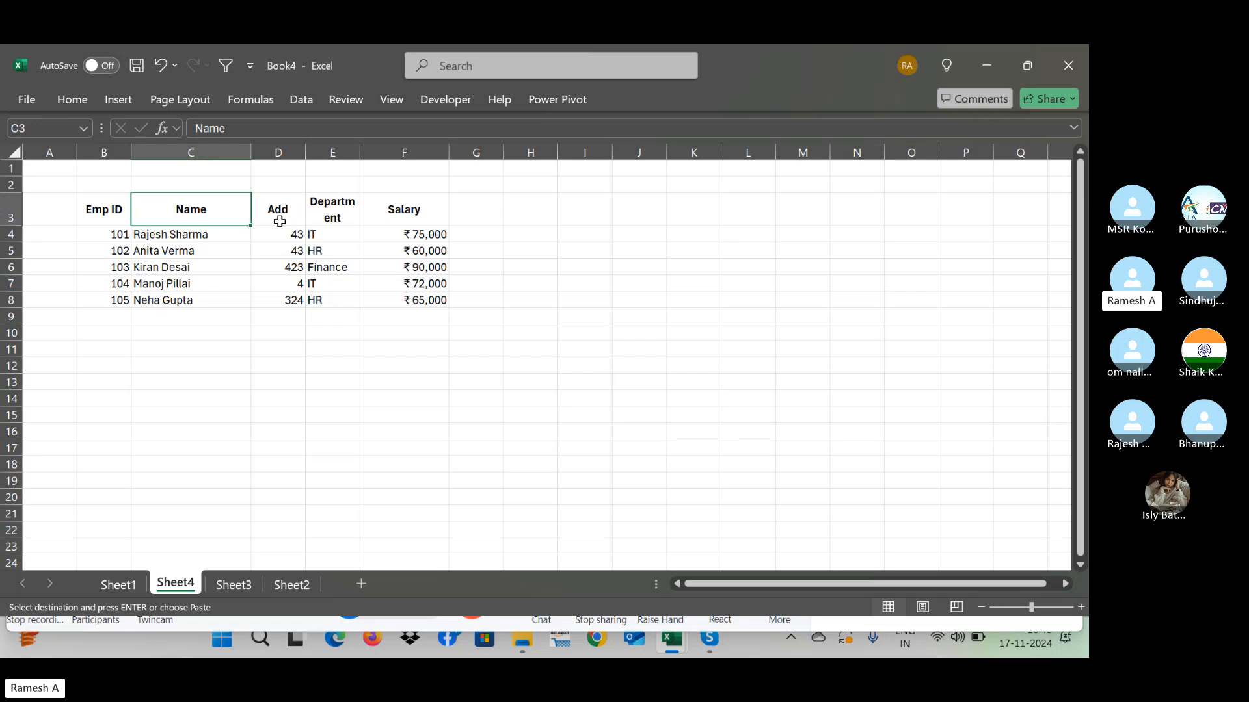
{"action": "key", "text": "ctrl+shift+Down"}
{"action": "key", "text": "ctrl+shift+Right"}
{"action": "key", "text": "shift+Left"}
{"action": "key", "text": "shift+Left"}
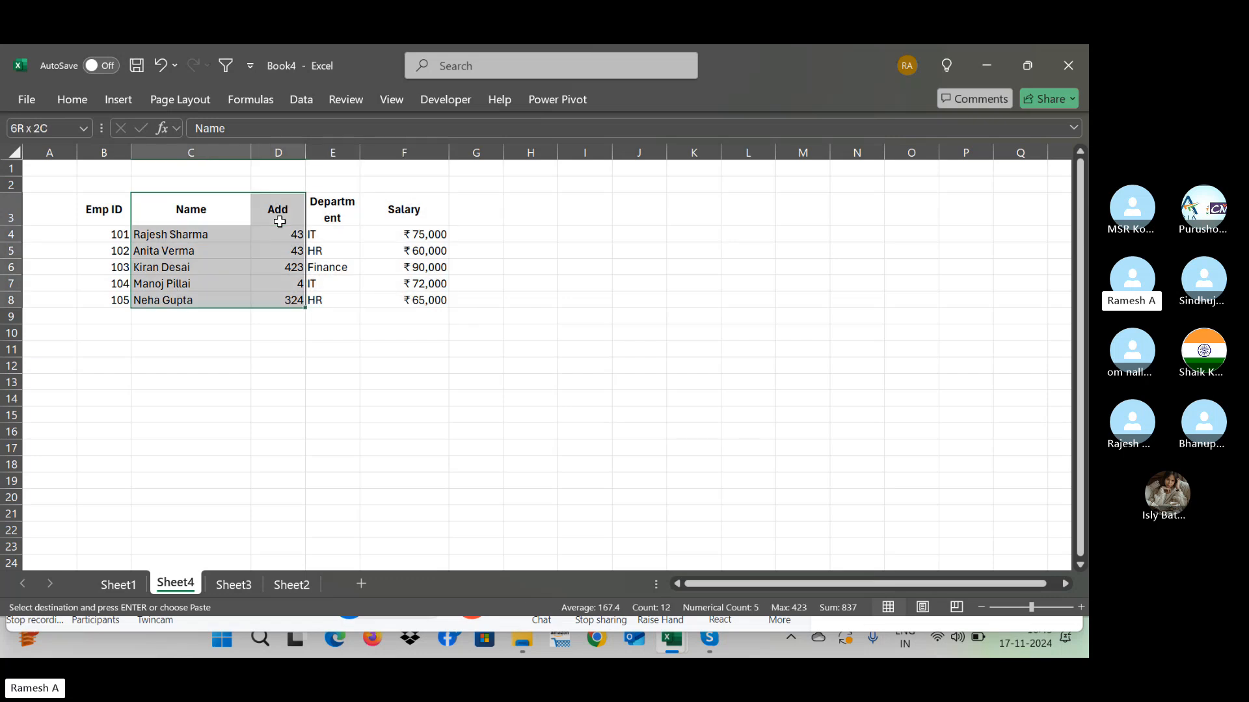
{"action": "key", "text": "ctrl+q"}
{"action": "key", "text": "Escape"}
Step: Copy the Emp ID and Name columns in B3:C8 and paste them transposed starting at cell K3
{"action": "key", "text": "Left"}
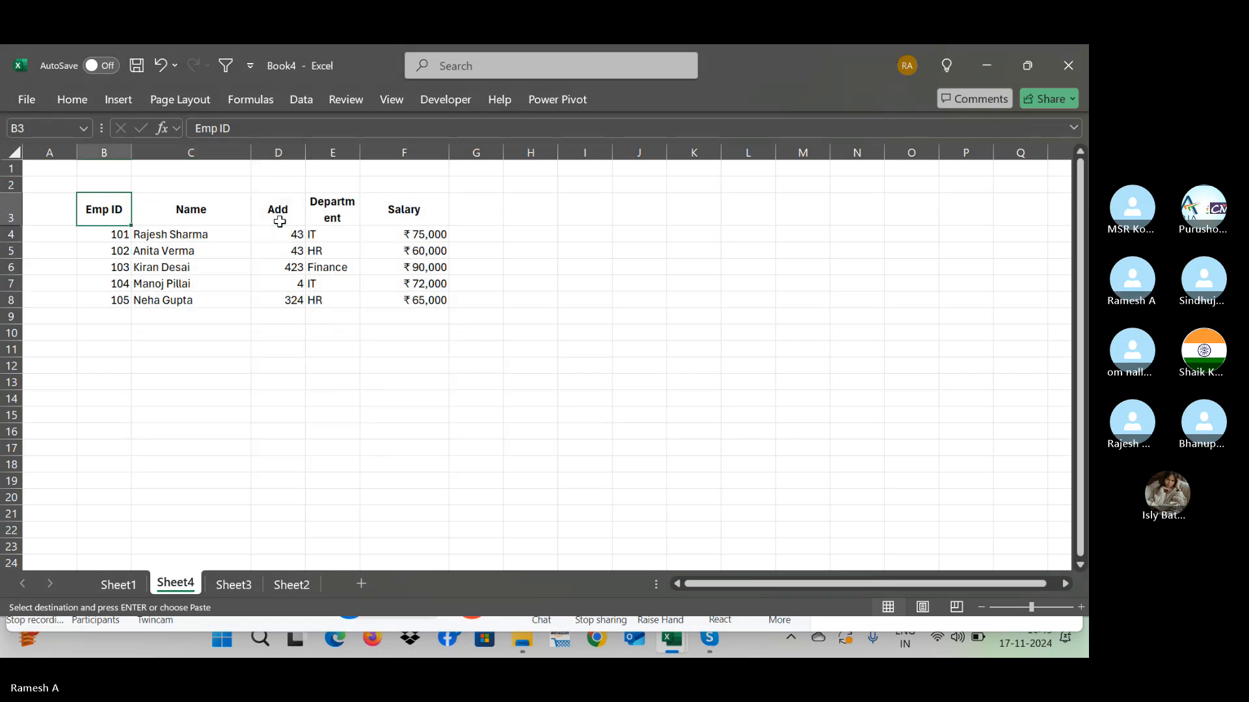
{"action": "key", "text": "shift+Right"}
{"action": "key", "text": "shift+Down"}
{"action": "key", "text": "ctrl+shift+Down"}
{"action": "key", "text": "ctrl+c"}
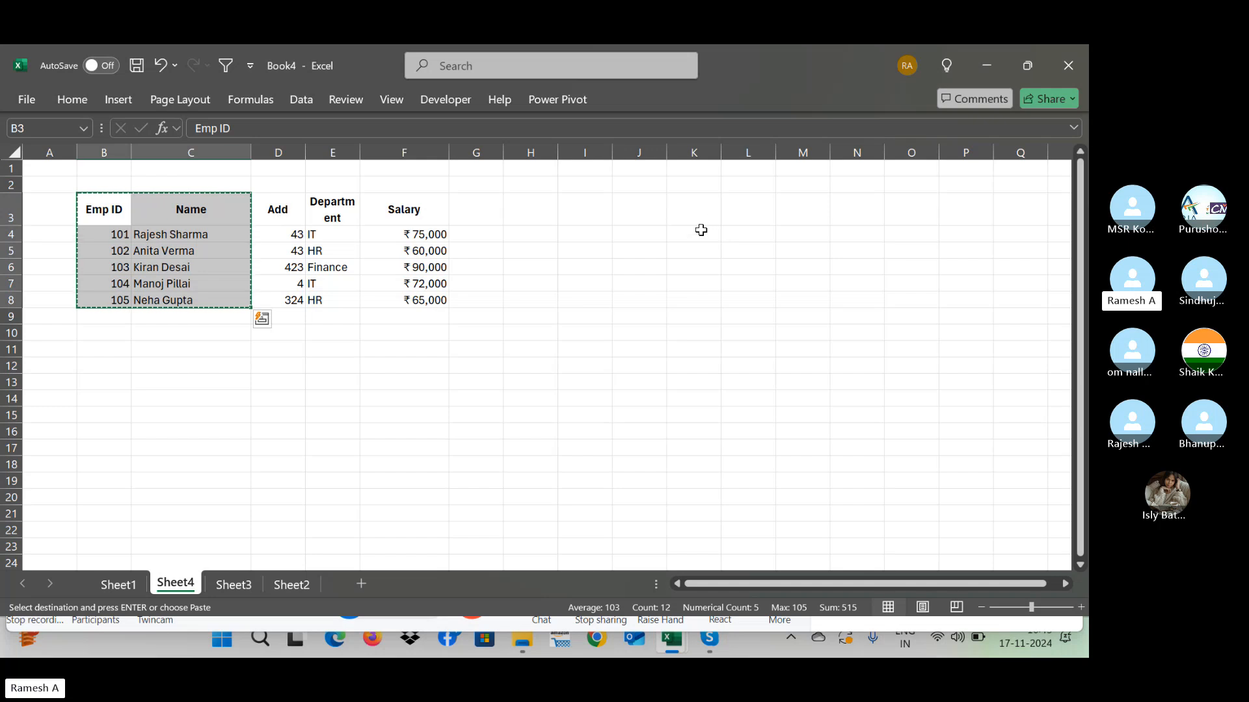
{"action": "right_click", "coordinate": [677, 205]}
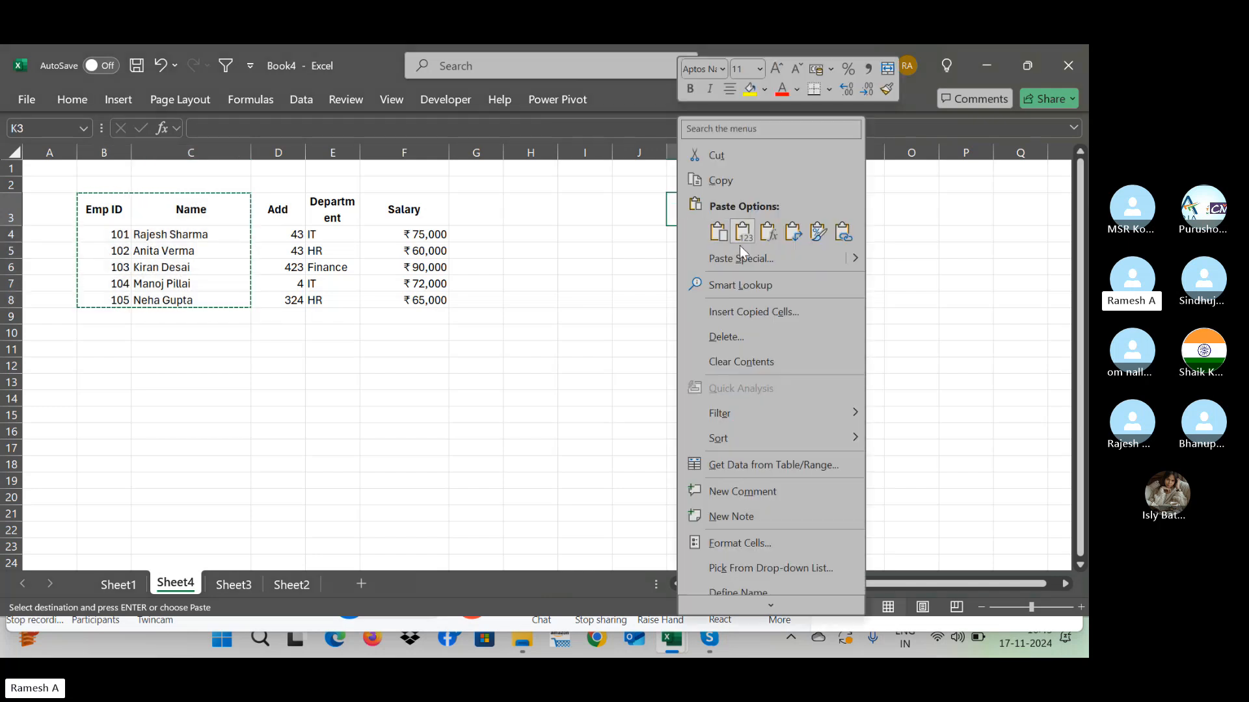
{"action": "left_click", "coordinate": [752, 259]}
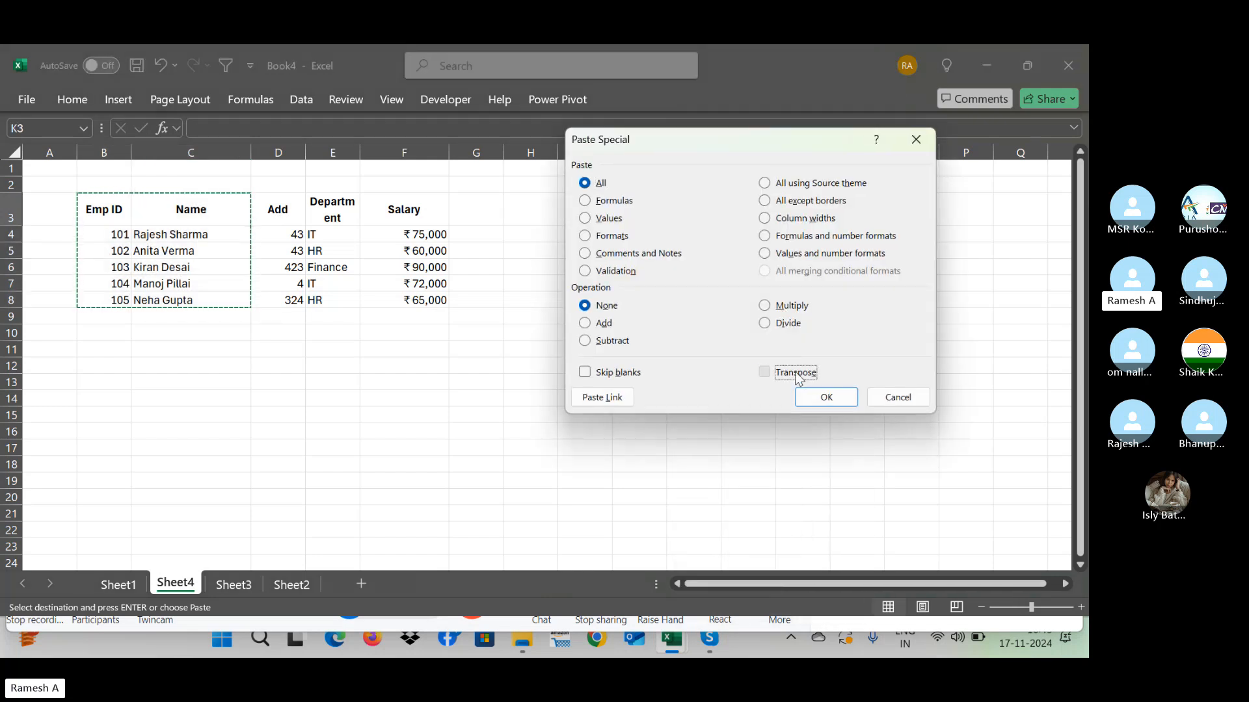
{"action": "left_click", "coordinate": [794, 373]}
{"action": "left_click", "coordinate": [813, 396]}
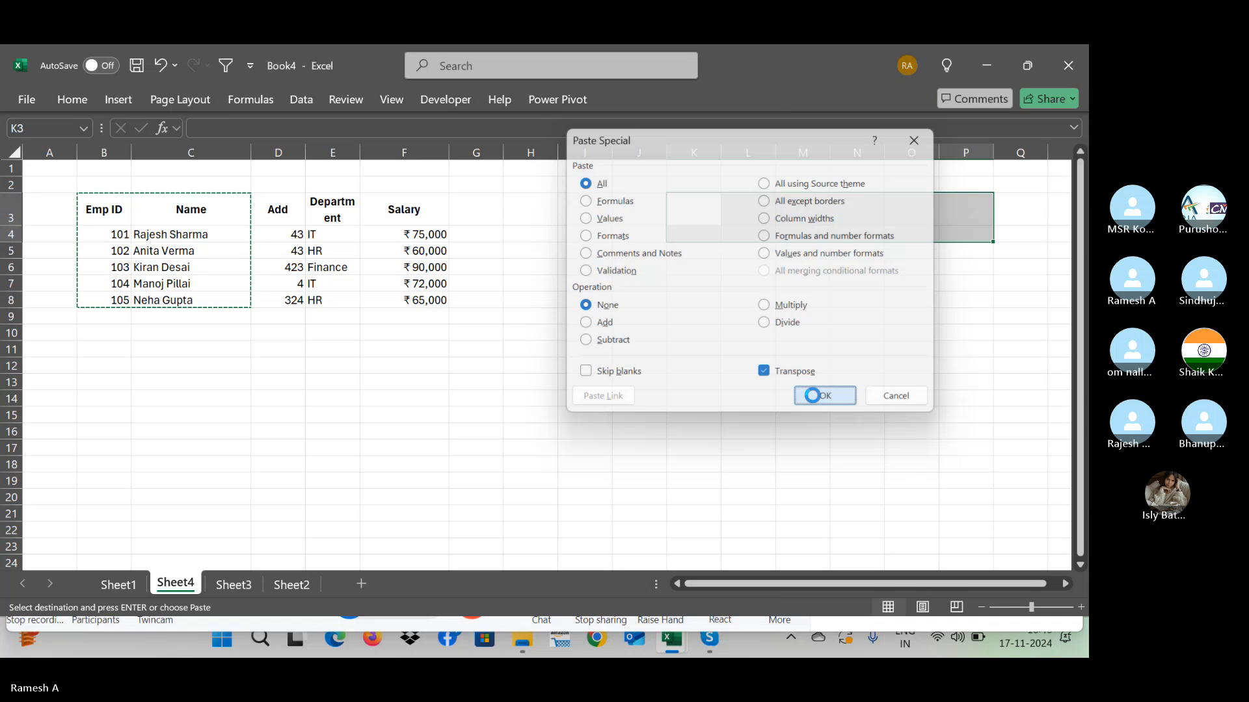
Step: Compare the vertical Emp ID and Name columns with the transposed horizontal rows starting at K3
{"action": "left_click", "coordinate": [697, 351]}
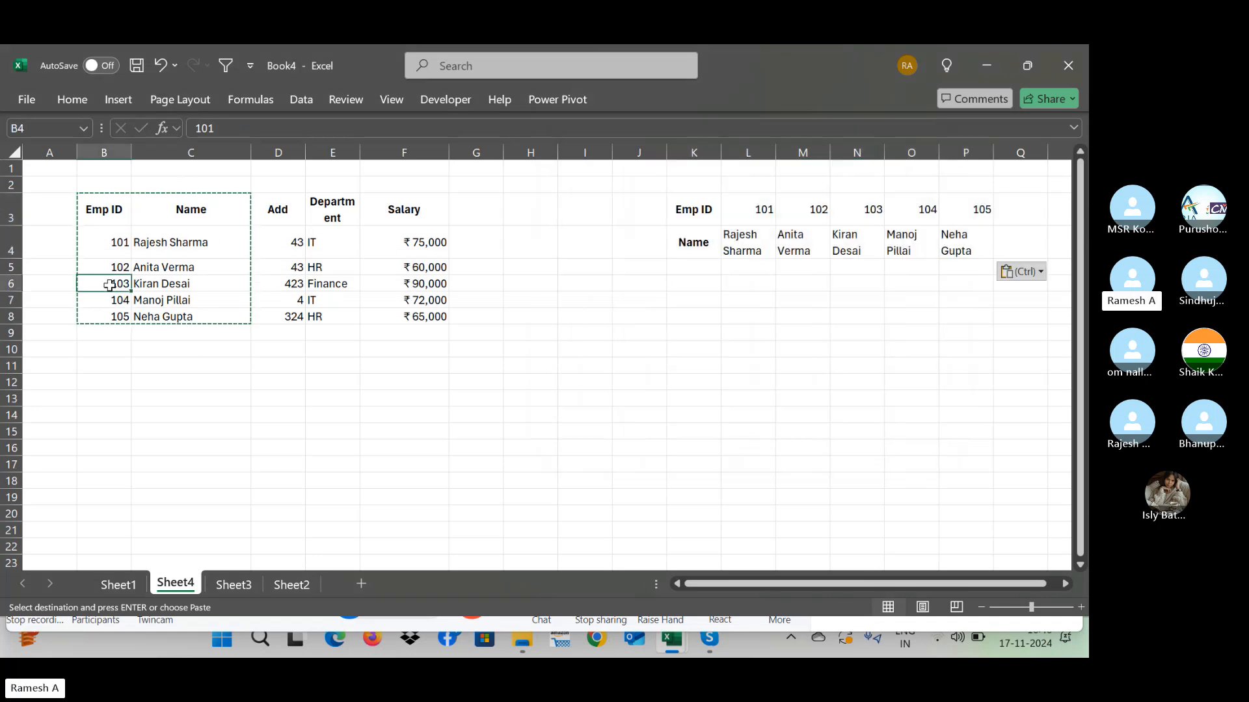
{"action": "left_click", "coordinate": [117, 354]}
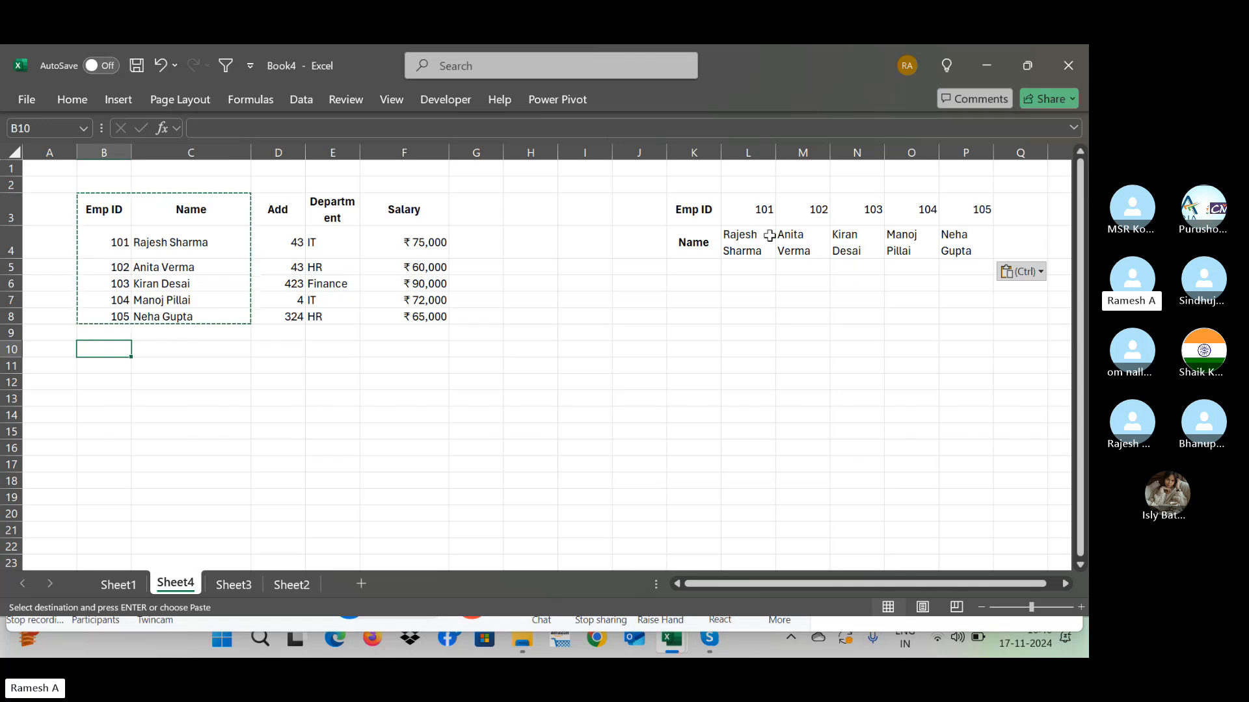
{"action": "left_click", "coordinate": [718, 212]}
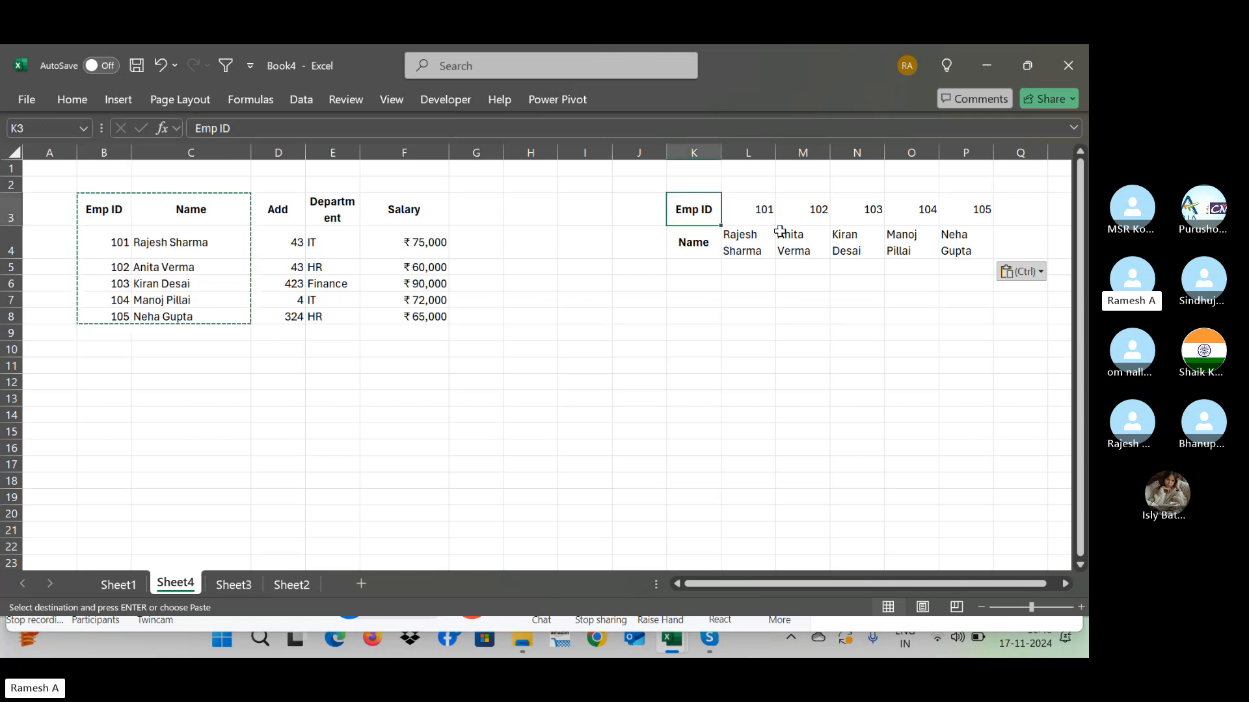
Step: Widen columns L through P so each employee name in the transposed table fits on one line
{"action": "left_click_drag", "start_coordinate": [748, 152], "coordinate": [965, 152]}
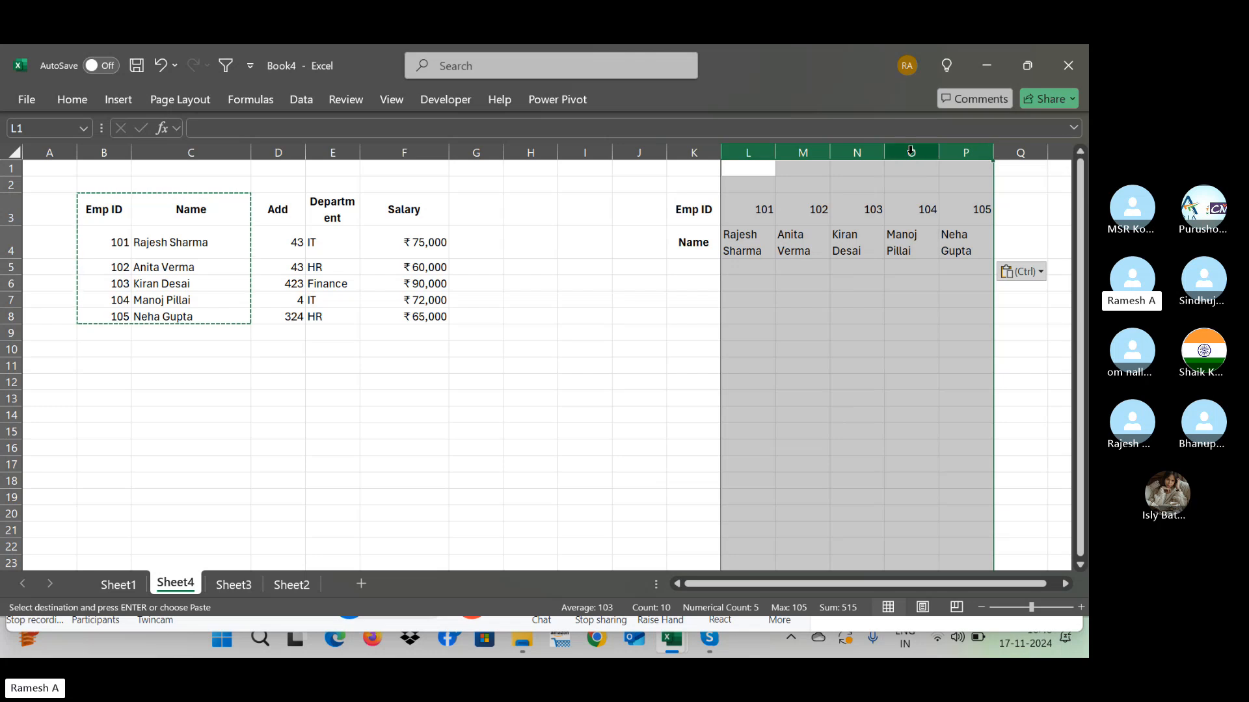
{"action": "left_click_drag", "start_coordinate": [830, 152], "coordinate": [856, 153]}
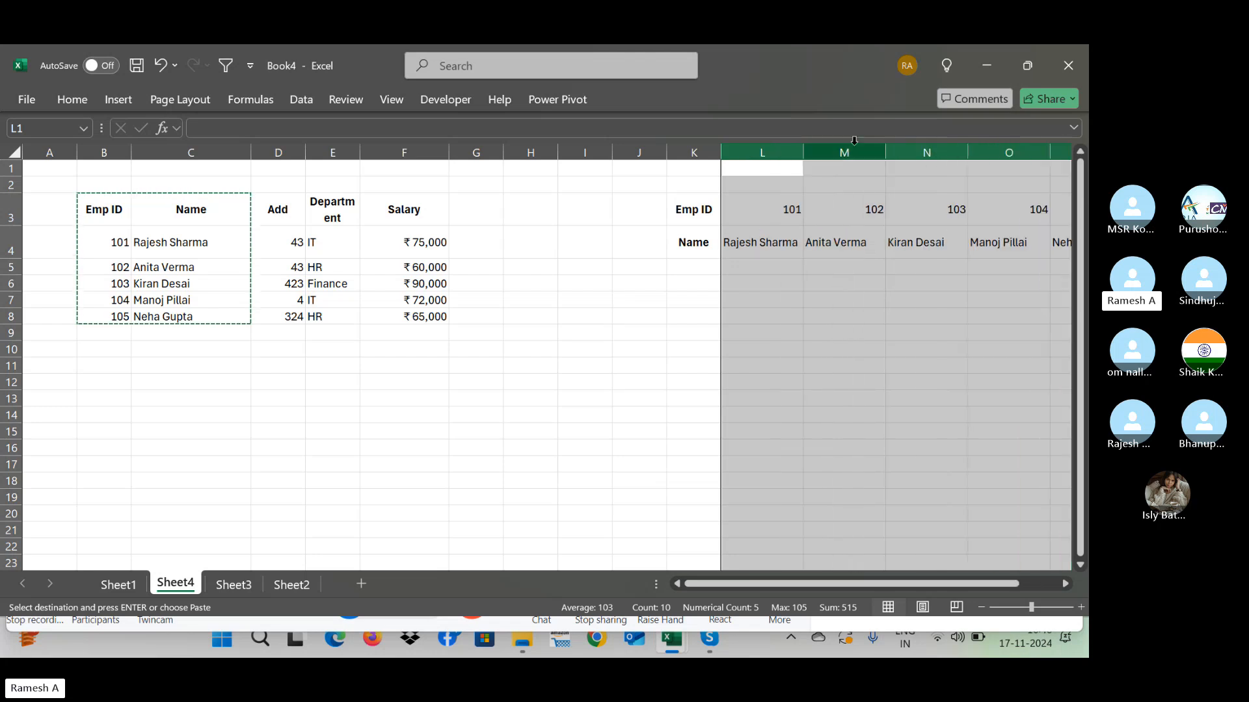
{"action": "left_click", "coordinate": [800, 291]}
Step: Enter the value 101 in cell K10 and 15 in cell K11
{"action": "key", "text": "Down"}
{"action": "key", "text": "Down"}
{"action": "key", "text": "Down"}
{"action": "key", "text": "Left"}
{"action": "key", "text": "Left"}
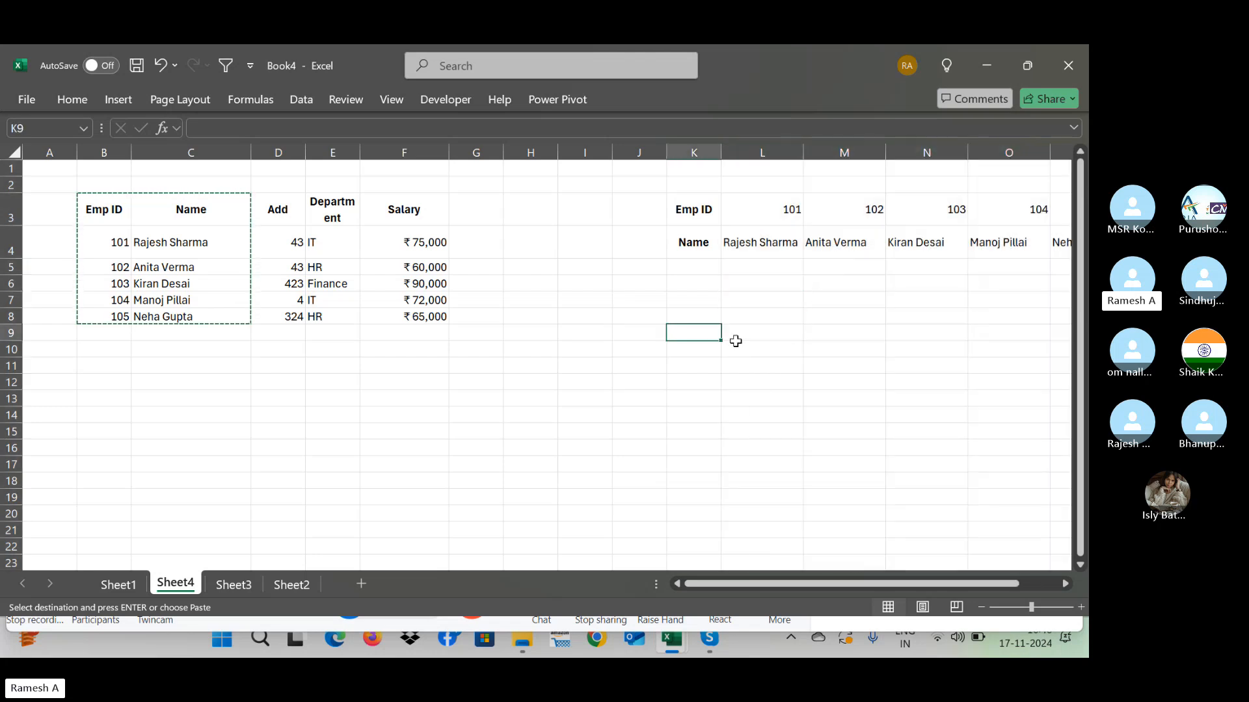
{"action": "key", "text": "Down"}
{"action": "key", "text": "Right"}
{"action": "type", "text": "101"}
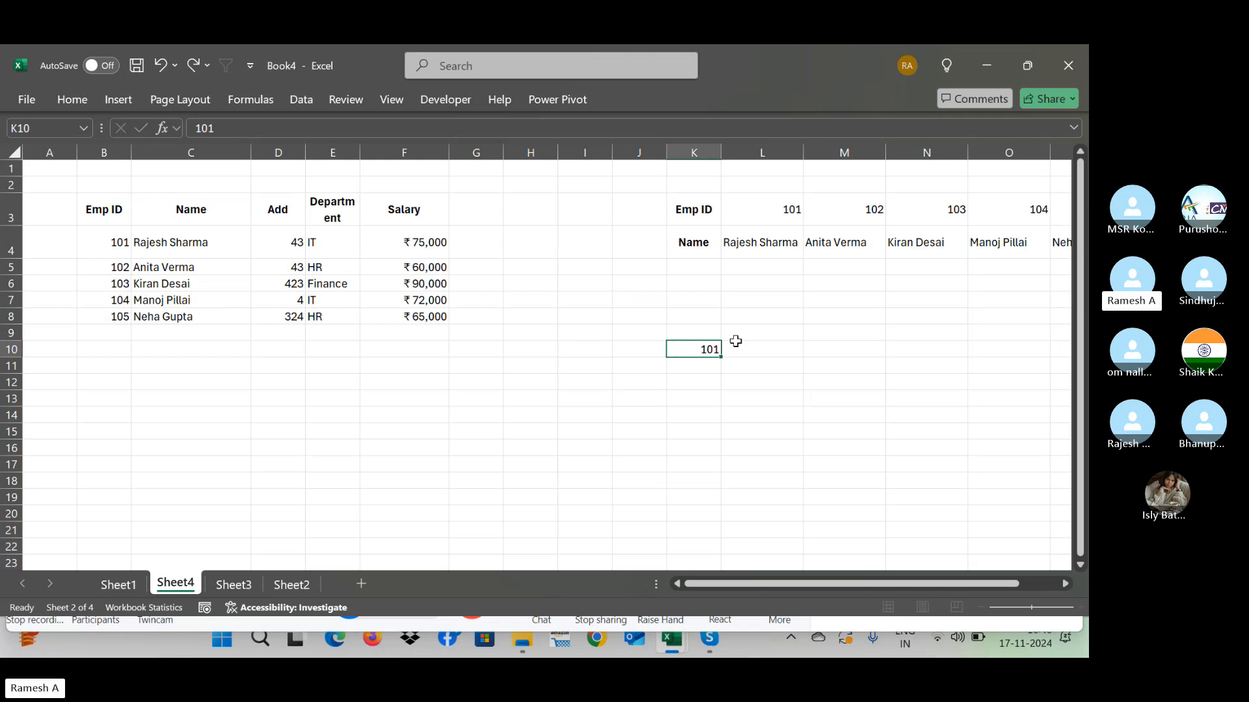
{"action": "key", "text": "Return"}
{"action": "type", "text": "15"}
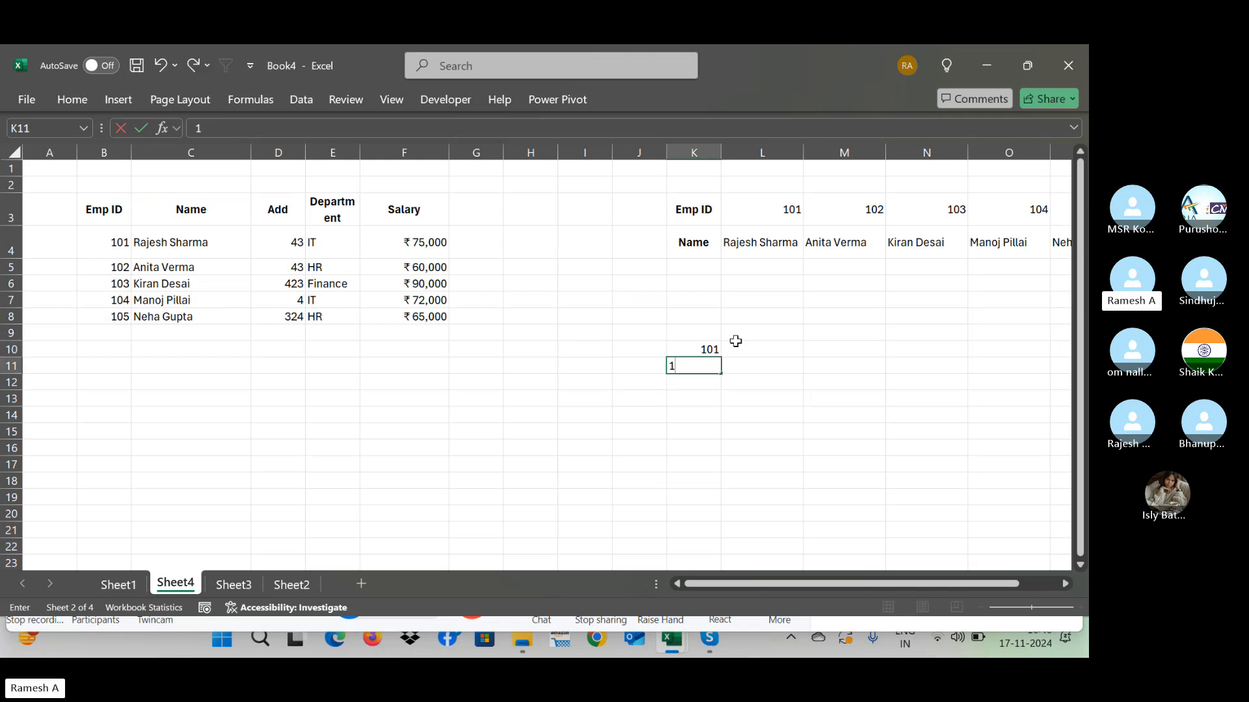
Step: Add the headers EID in K9 and Name in L9 for the lookup table
{"action": "key", "text": "Up"}
{"action": "key", "text": "Up"}
{"action": "type", "text": "E"}
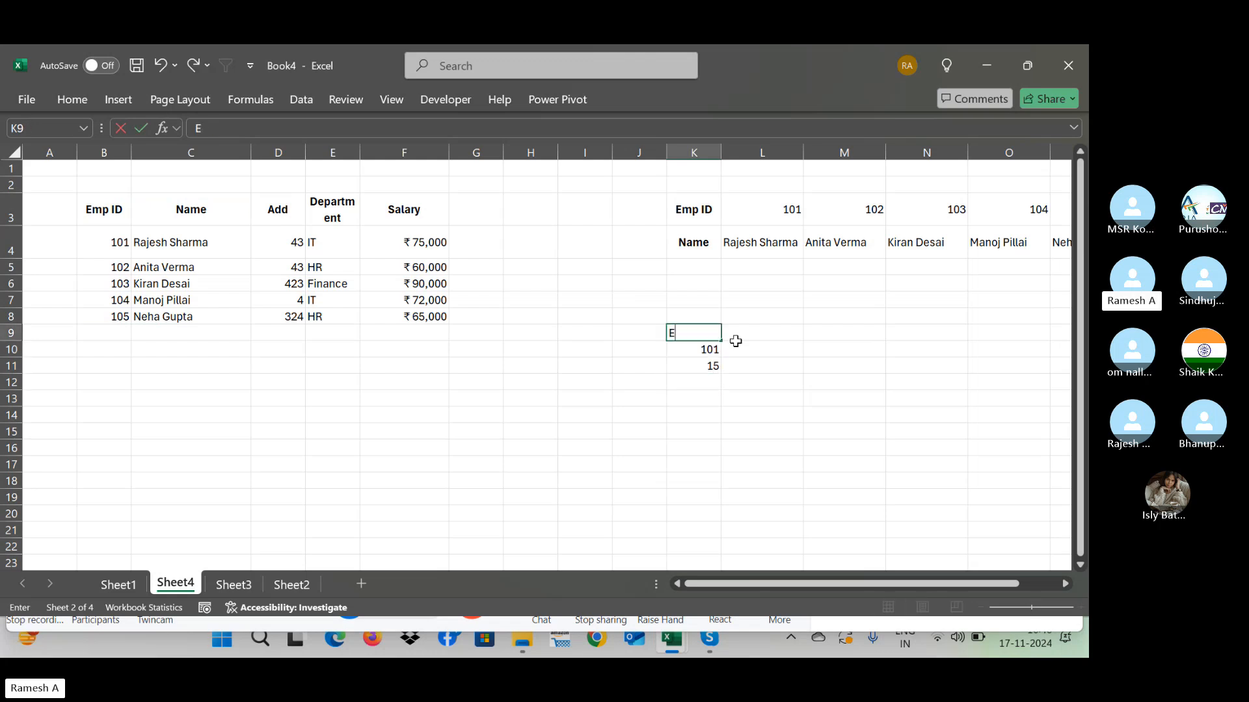
{"action": "left_click", "coordinate": [735, 339]}
{"action": "type", "text": "Na"}
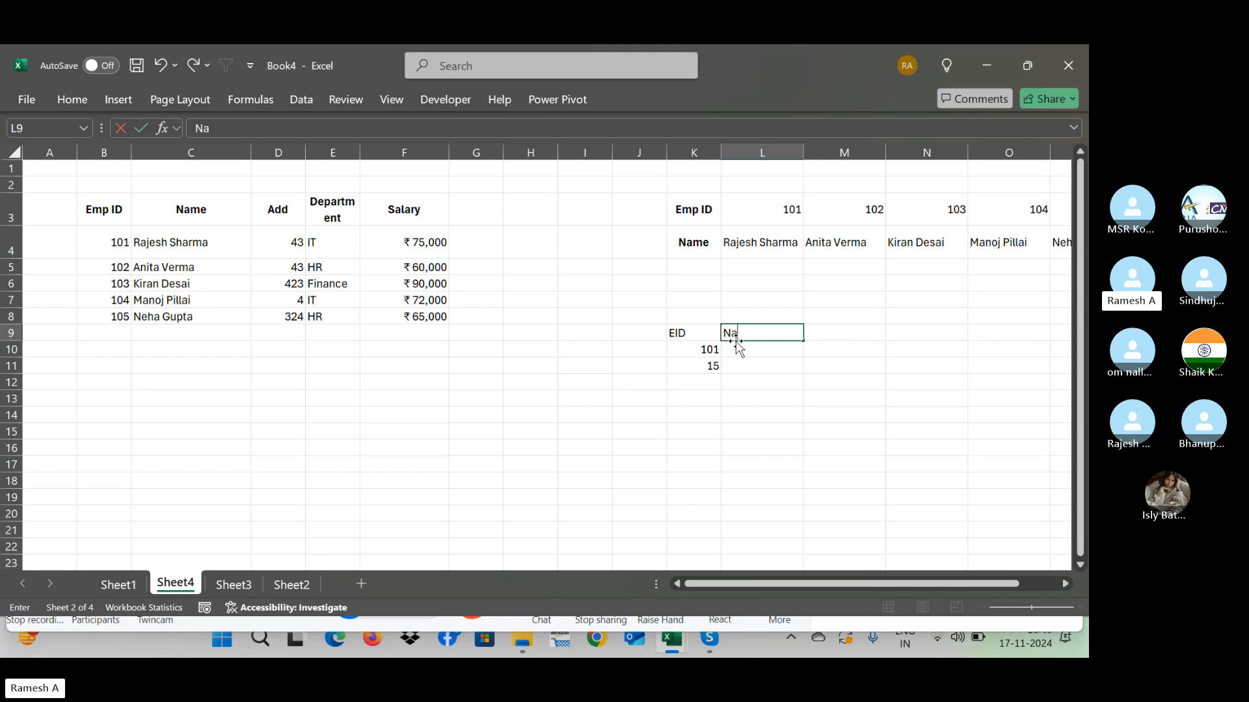
Step: Clear the entry in K11 and select cell L10 under the Name header
{"action": "key", "text": "Down"}
{"action": "key", "text": "Down"}
{"action": "key", "text": "Left"}
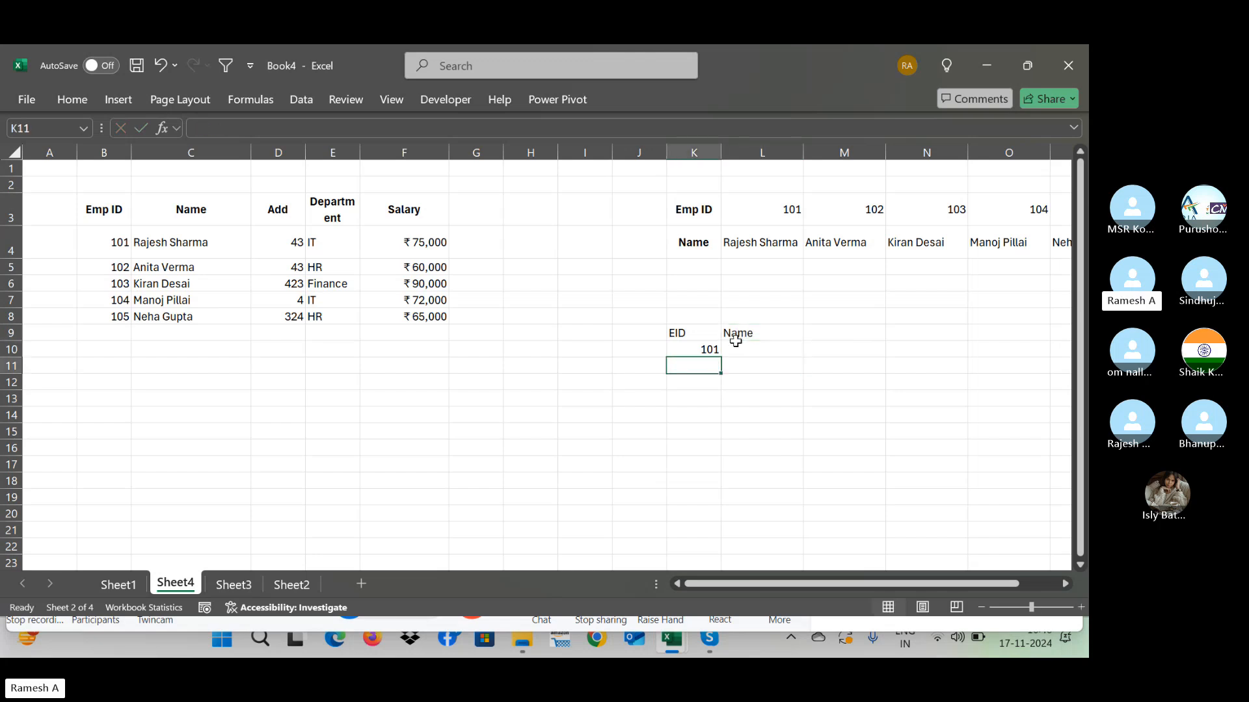
{"action": "key", "text": "Right"}
{"action": "key", "text": "Up"}
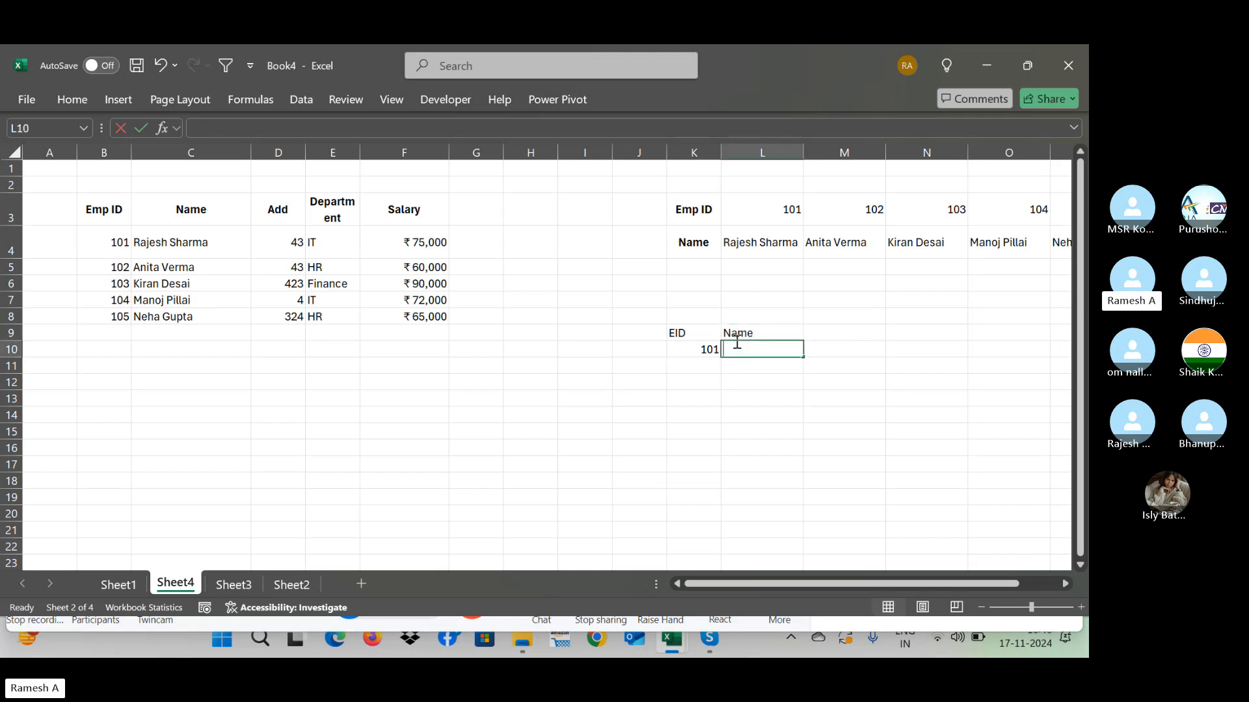
{"action": "type", "text": "=vlook"}
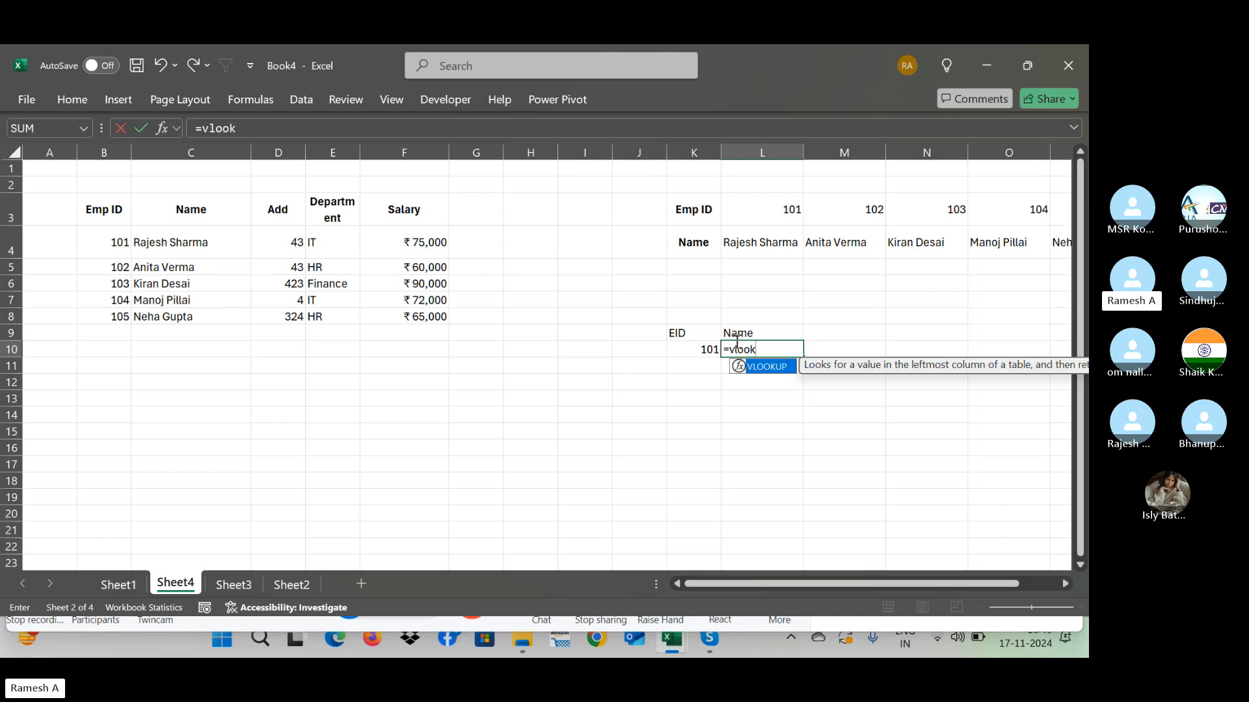
{"action": "type", "text": "up("}
{"action": "key", "text": "Left"}
{"action": "type", "text": ","}
{"action": "key", "text": "Up"}
{"action": "key", "text": "Up"}
{"action": "key", "text": "Up"}
{"action": "key", "text": "Up"}
{"action": "key", "text": "Up"}
{"action": "key", "text": "Up"}
{"action": "key", "text": "Up"}
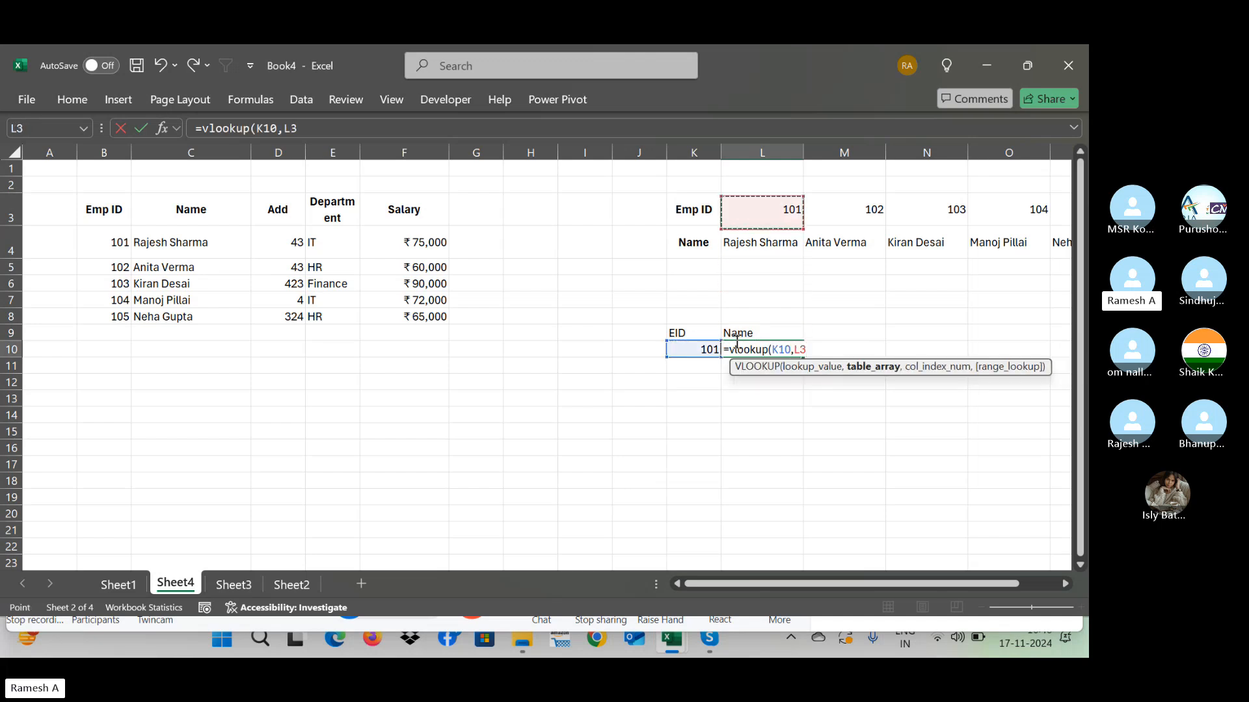
{"action": "key", "text": "shift+Right"}
{"action": "key", "text": "shift+Down"}
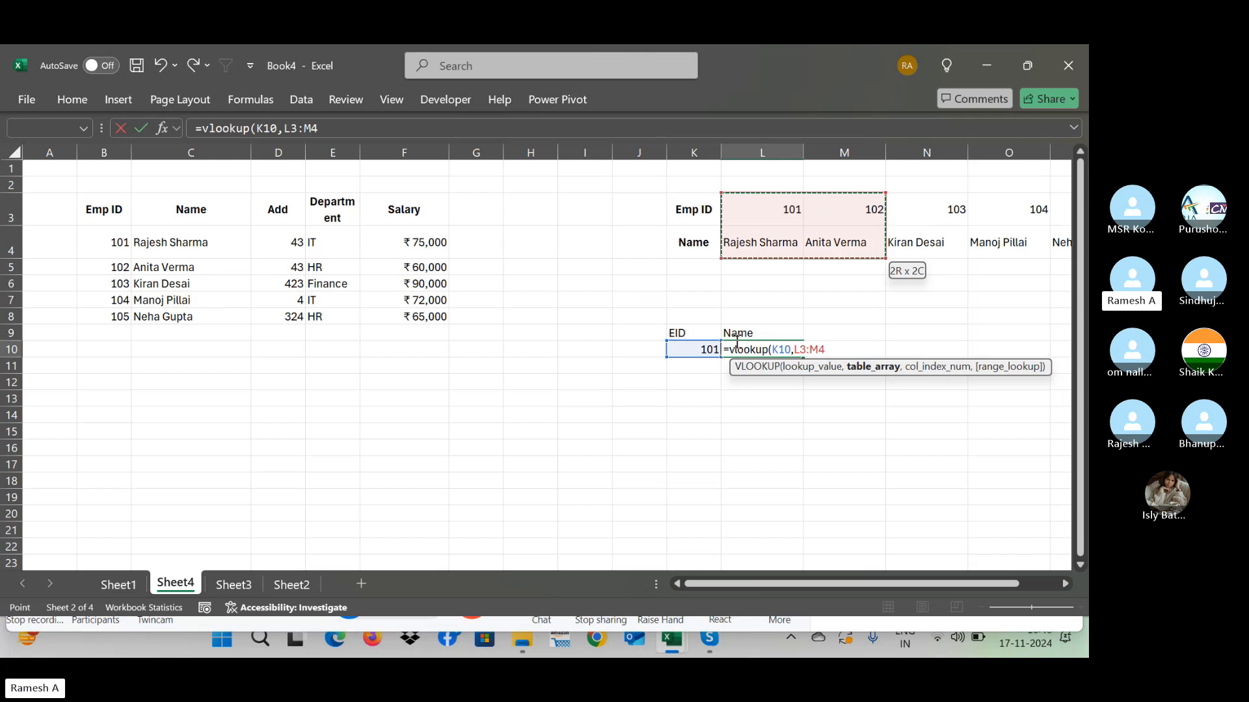
{"action": "key", "text": "Left"}
{"action": "key", "text": "Left"}
{"action": "key", "text": "Left"}
{"action": "key", "text": "Left"}
{"action": "key", "text": "Left"}
{"action": "key", "text": "Left"}
{"action": "key", "text": "Left"}
{"action": "key", "text": "Left"}
{"action": "key", "text": "Left"}
{"action": "key", "text": "Left"}
{"action": "key", "text": "shift+Right"}
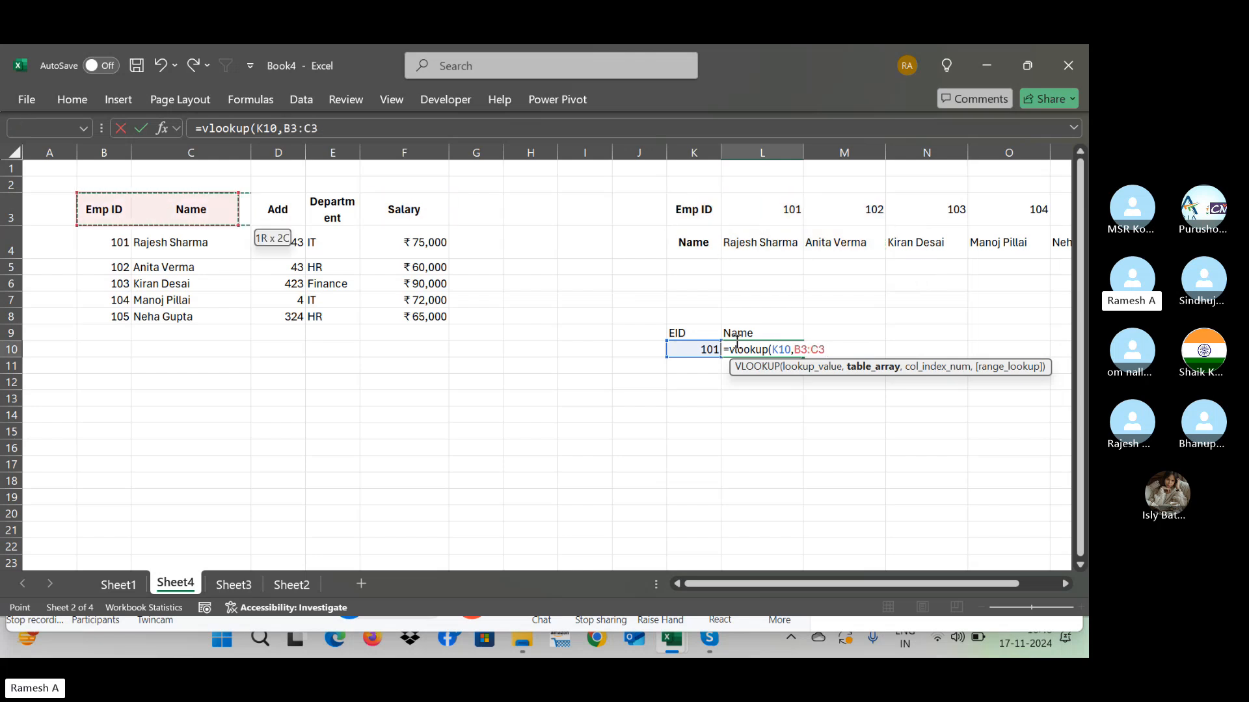
{"action": "key", "text": "ctrl+shift+Down"}
{"action": "key", "text": "Right"}
{"action": "key", "text": "Right"}
{"action": "key", "text": "Right"}
{"action": "key", "text": "Right"}
{"action": "key", "text": "Right"}
{"action": "key", "text": "Right"}
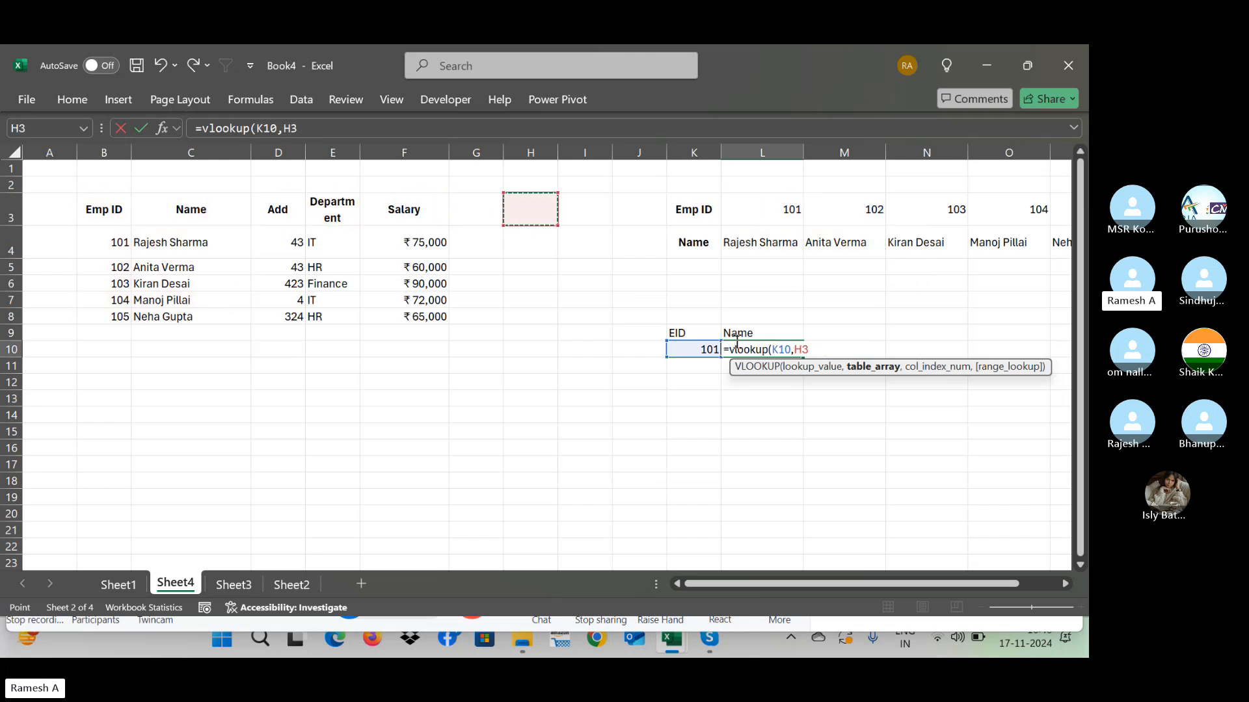
{"action": "key", "text": "Right"}
{"action": "key", "text": "Right"}
{"action": "key", "text": "Right"}
{"action": "key", "text": "shift+Right"}
{"action": "key", "text": "shift+Down"}
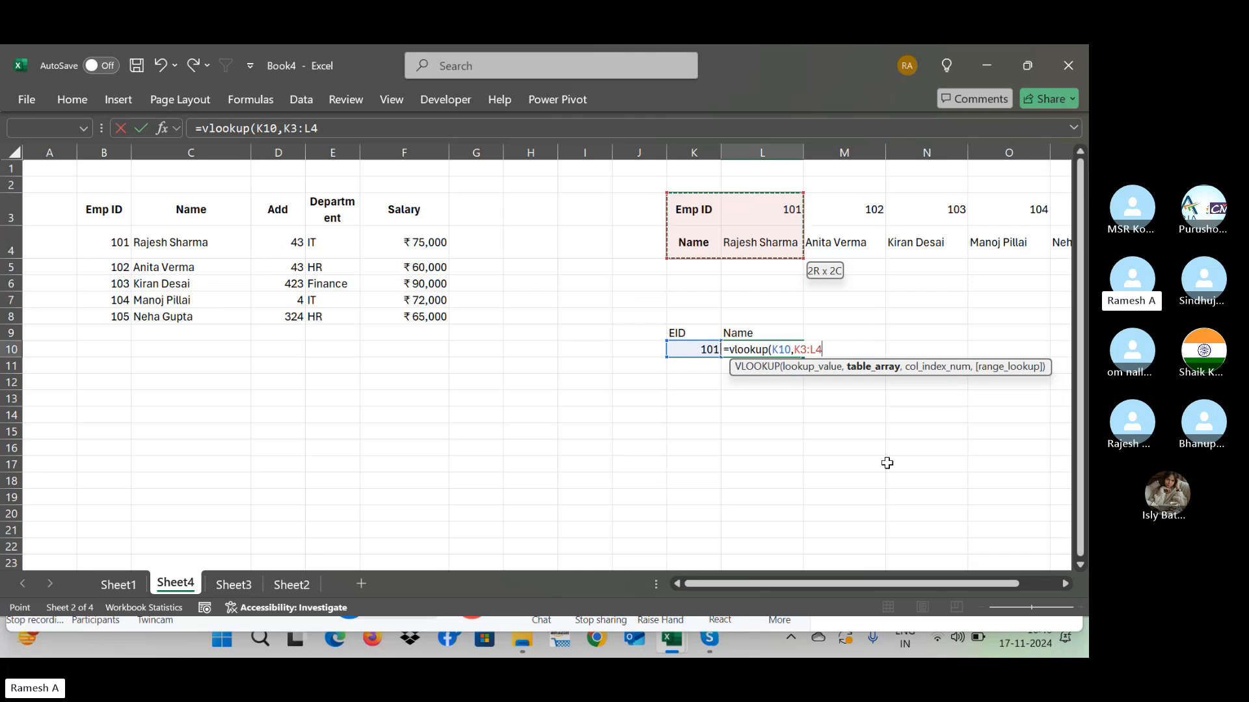
{"action": "key", "text": "BackSpace"}
{"action": "key", "text": "BackSpace"}
{"action": "key", "text": "BackSpace"}
{"action": "key", "text": "BackSpace"}
{"action": "key", "text": "BackSpace"}
{"action": "key", "text": "BackSpace"}
{"action": "key", "text": "BackSpace"}
{"action": "key", "text": "BackSpace"}
{"action": "key", "text": "BackSpace"}
{"action": "key", "text": "BackSpace"}
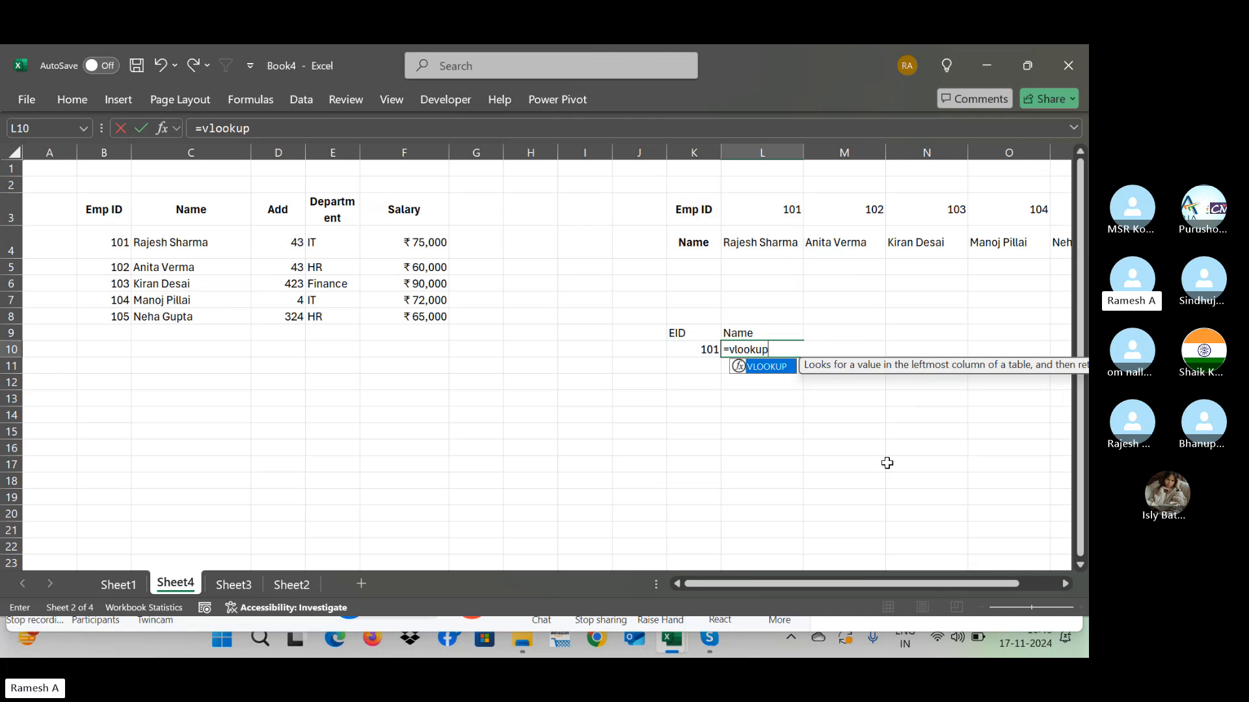
{"action": "key", "text": "BackSpace"}
{"action": "key", "text": "BackSpace"}
{"action": "key", "text": "BackSpace"}
{"action": "key", "text": "BackSpace"}
{"action": "key", "text": "BackSpace"}
{"action": "key", "text": "BackSpace"}
{"action": "key", "text": "BackSpace"}
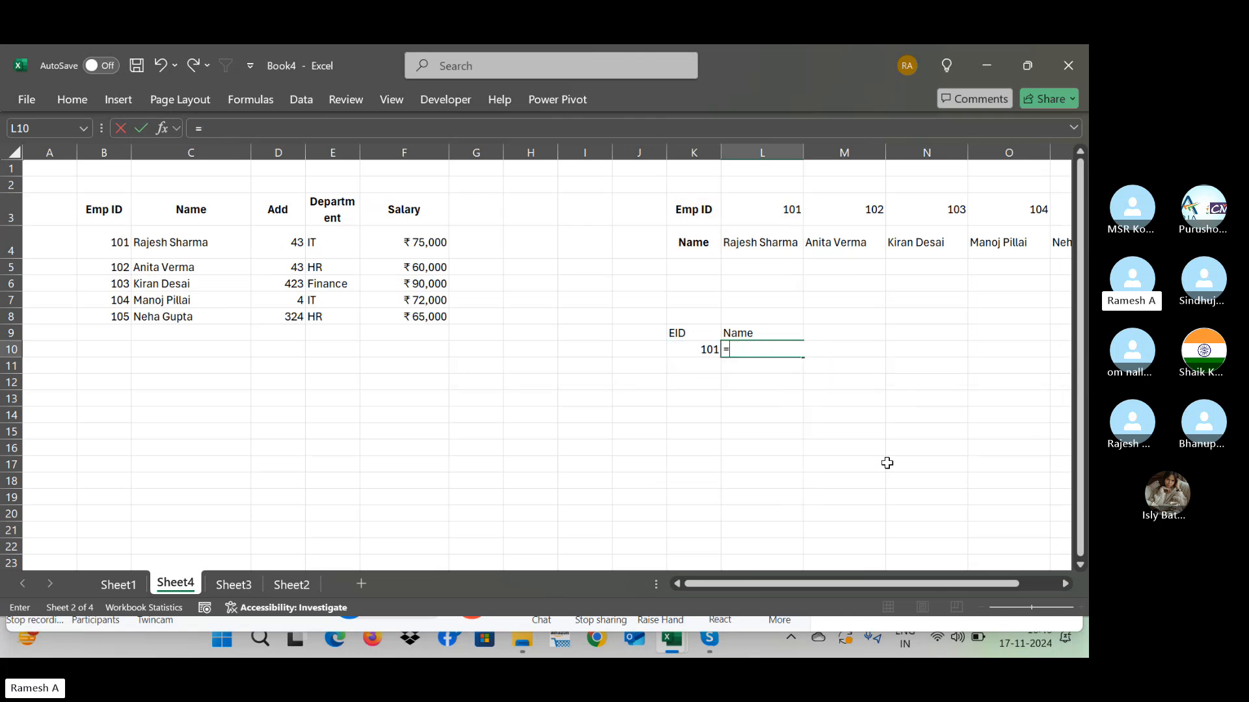
Step: Complete the formula in L10 as =HLOOKUP(K10,$K$3:$P$4,2,0) to return the employee name for the ID
{"action": "type", "text": "hlooku"}
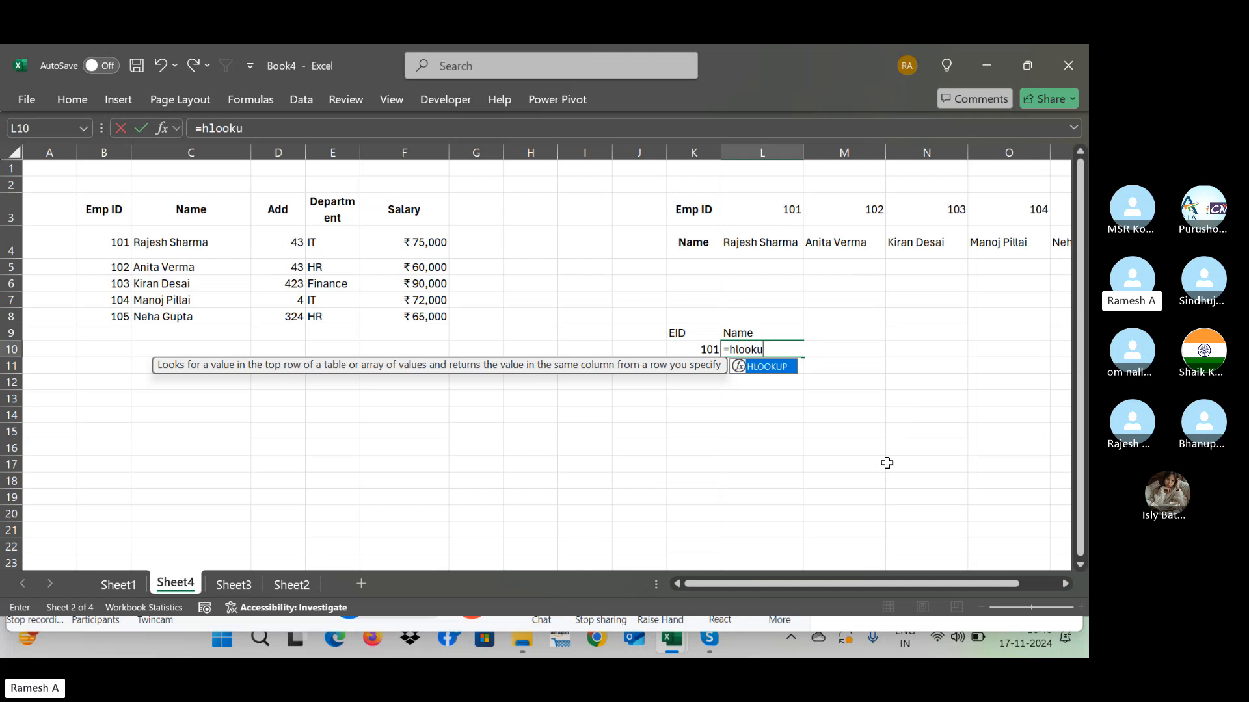
{"action": "type", "text": "p("}
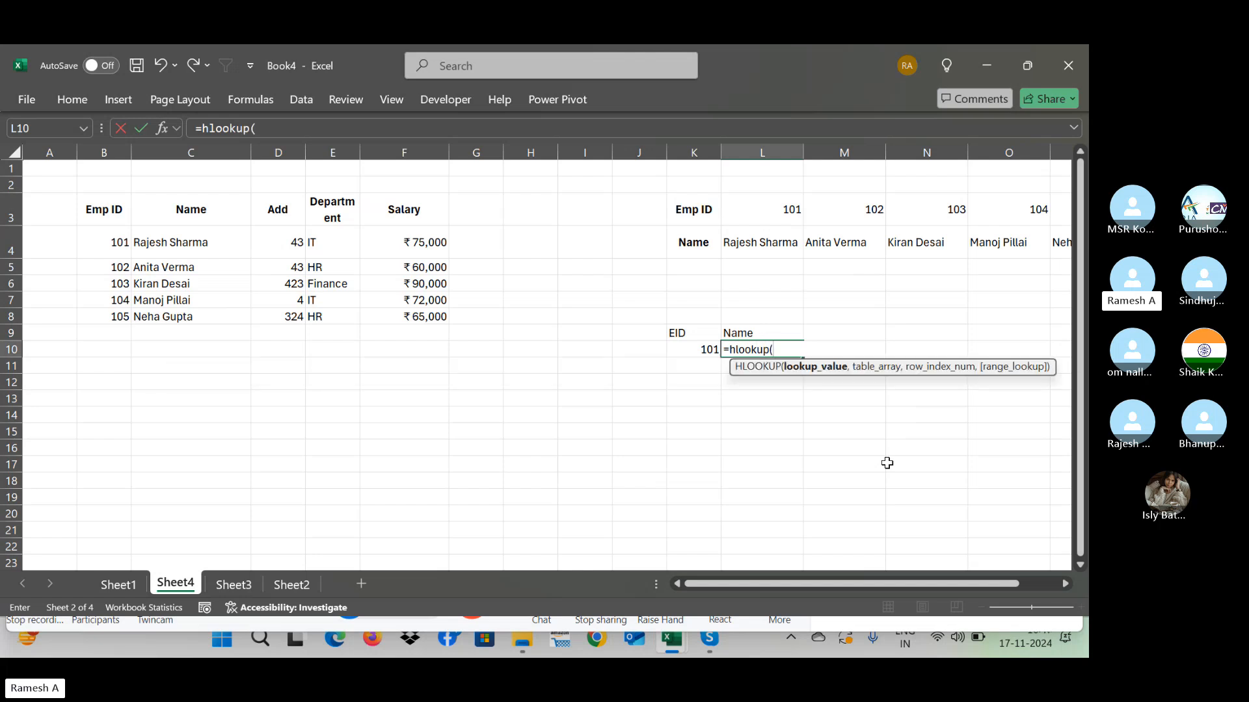
{"action": "left_click", "coordinate": [700, 351]}
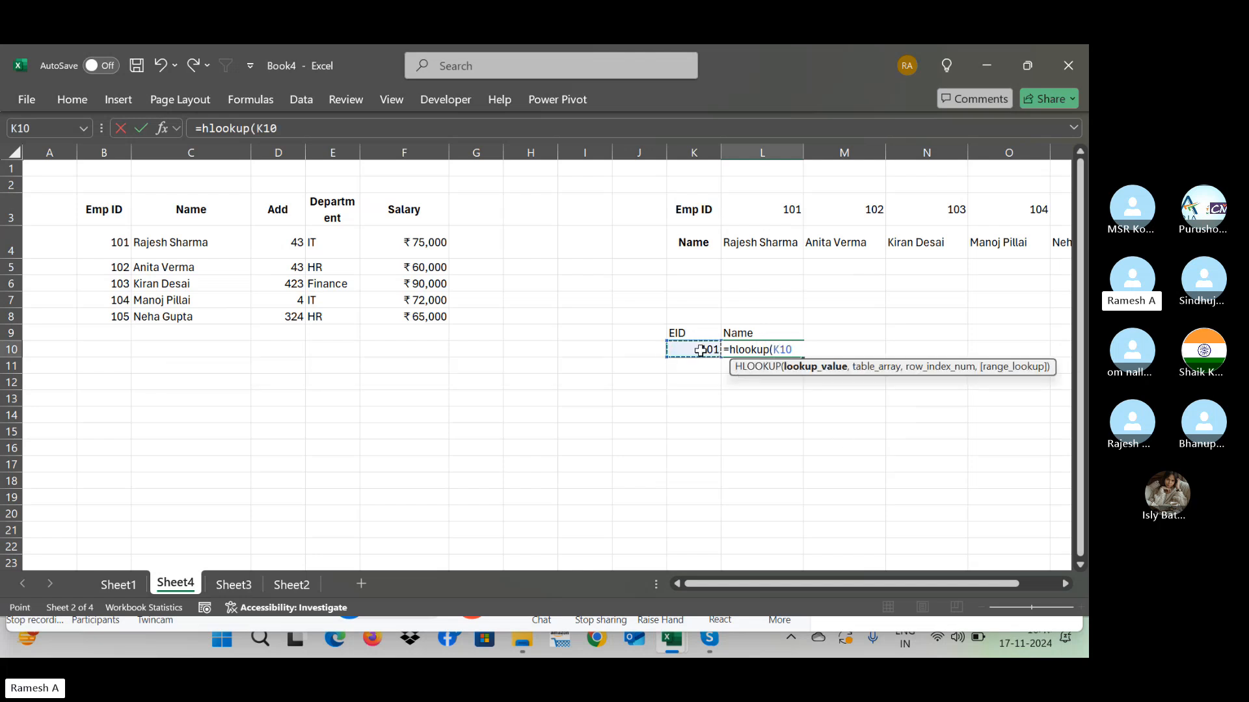
{"action": "type", "text": ","}
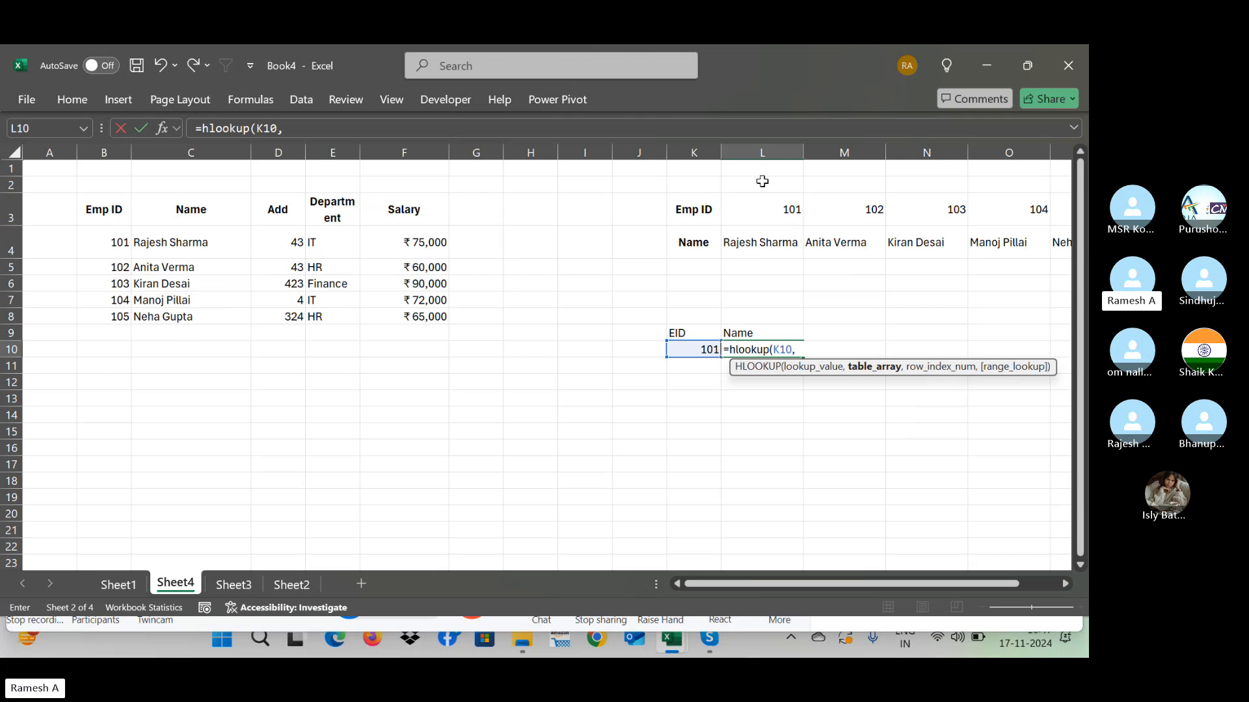
{"action": "left_click_drag", "start_coordinate": [706, 210], "coordinate": [1039, 218]}
{"action": "key", "text": "ctrl+shift+Down"}
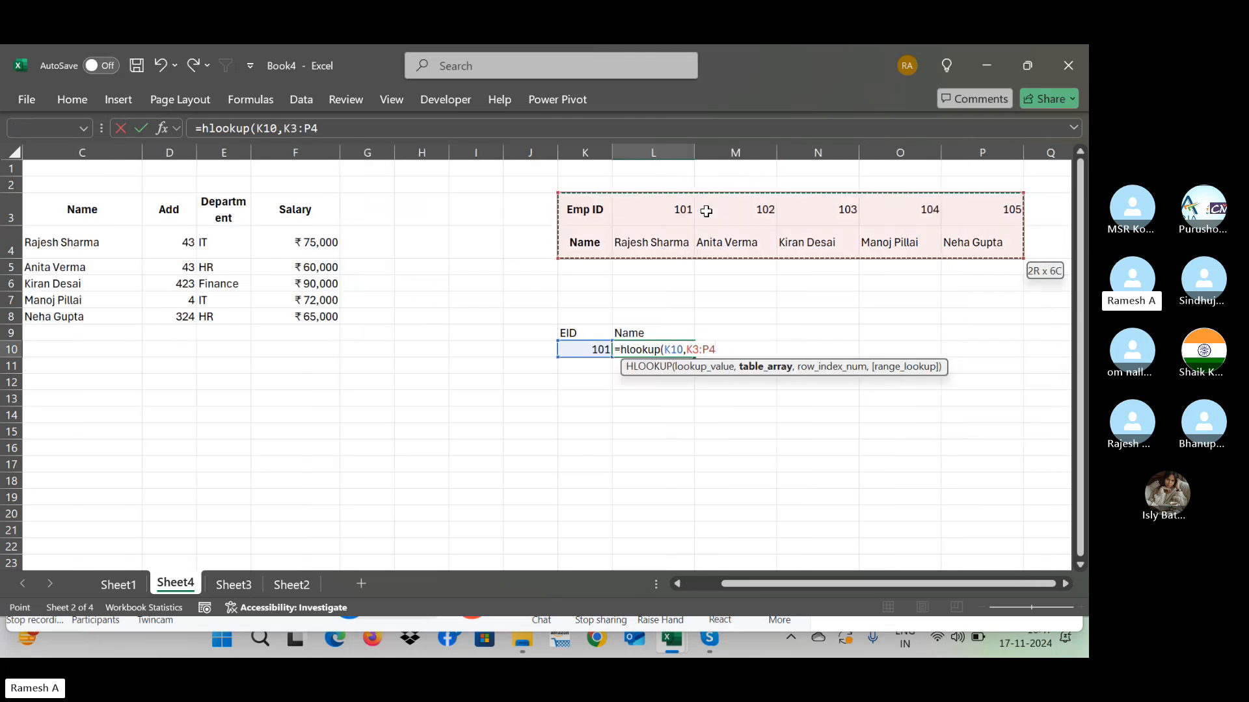
{"action": "key", "text": "F4"}
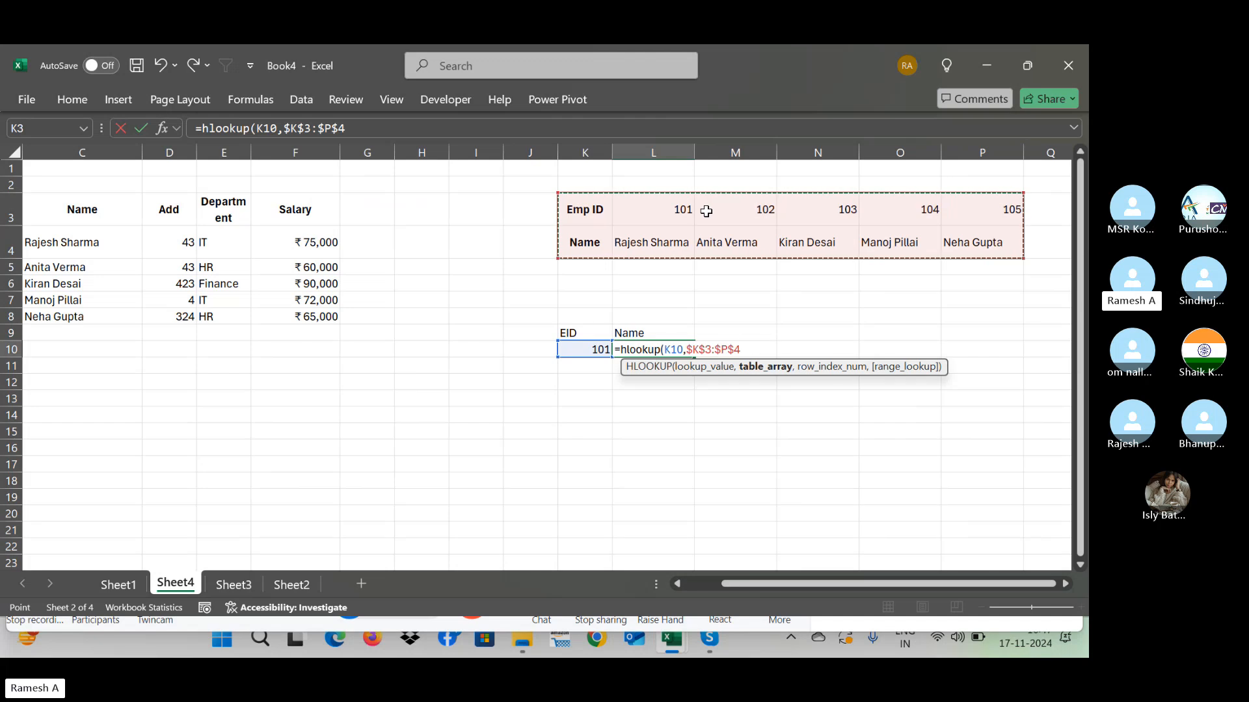
{"action": "type", "text": ","}
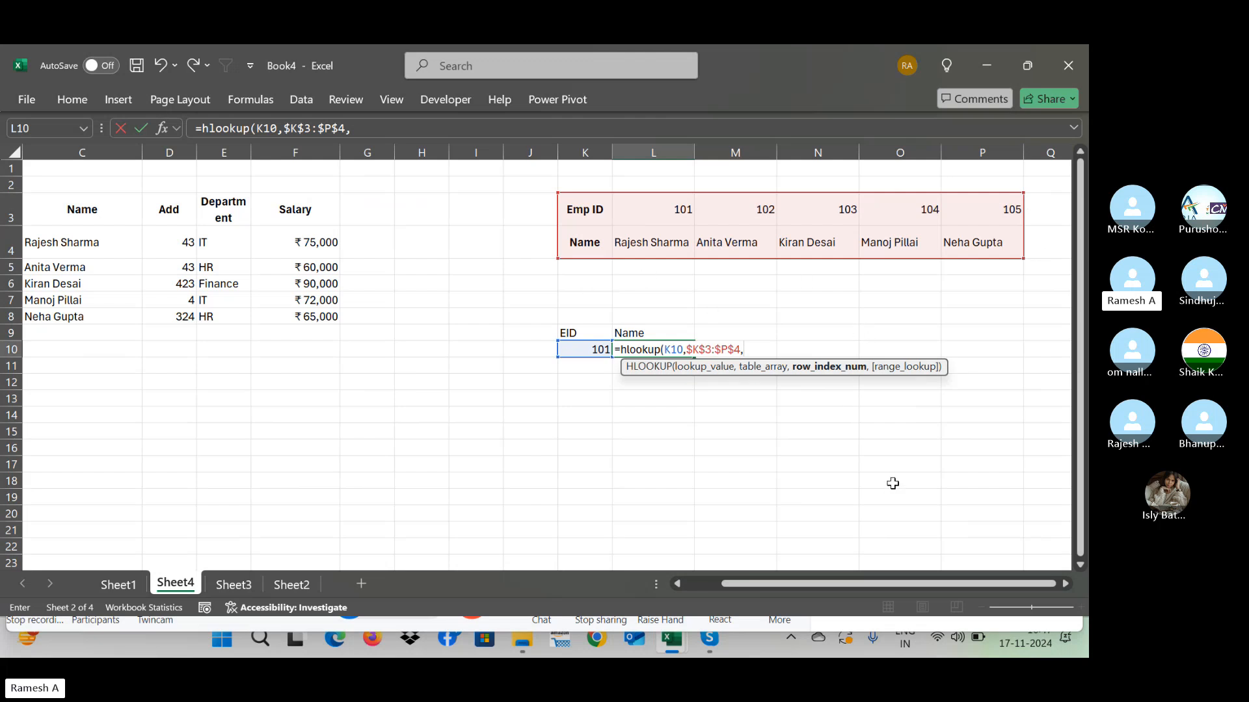
{"action": "type", "text": "2,"}
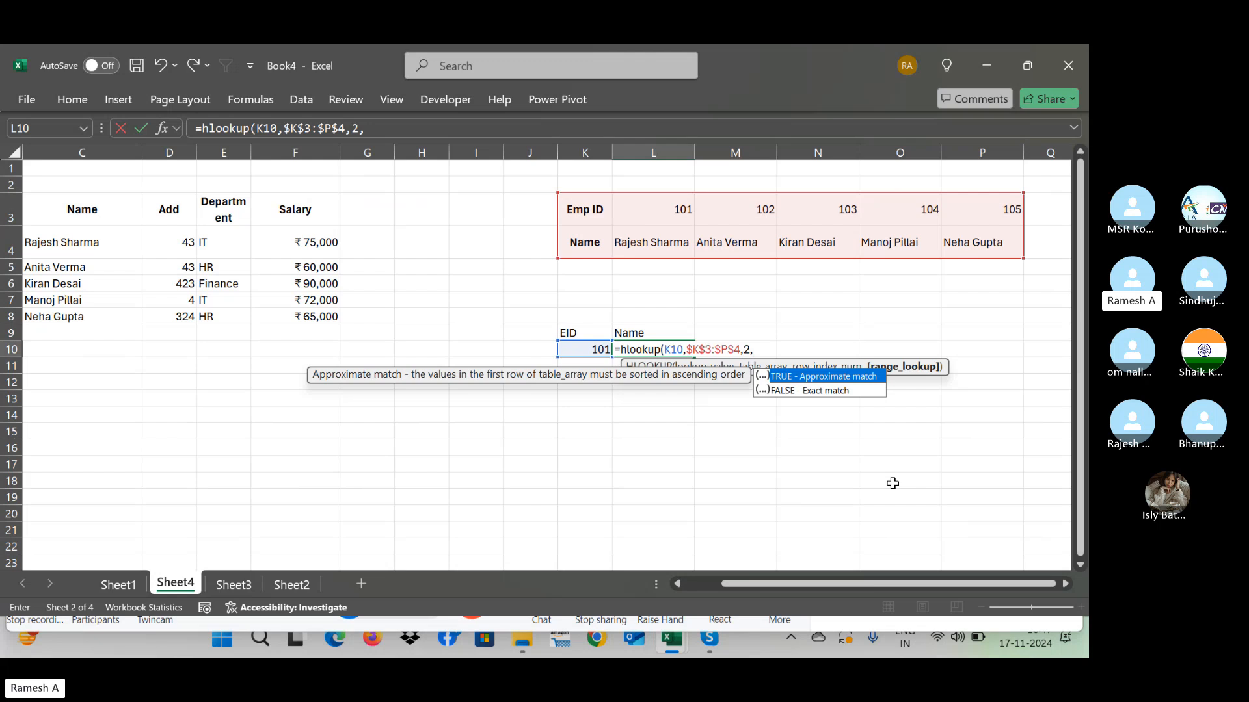
{"action": "type", "text": "0)"}
{"action": "key", "text": "Return"}
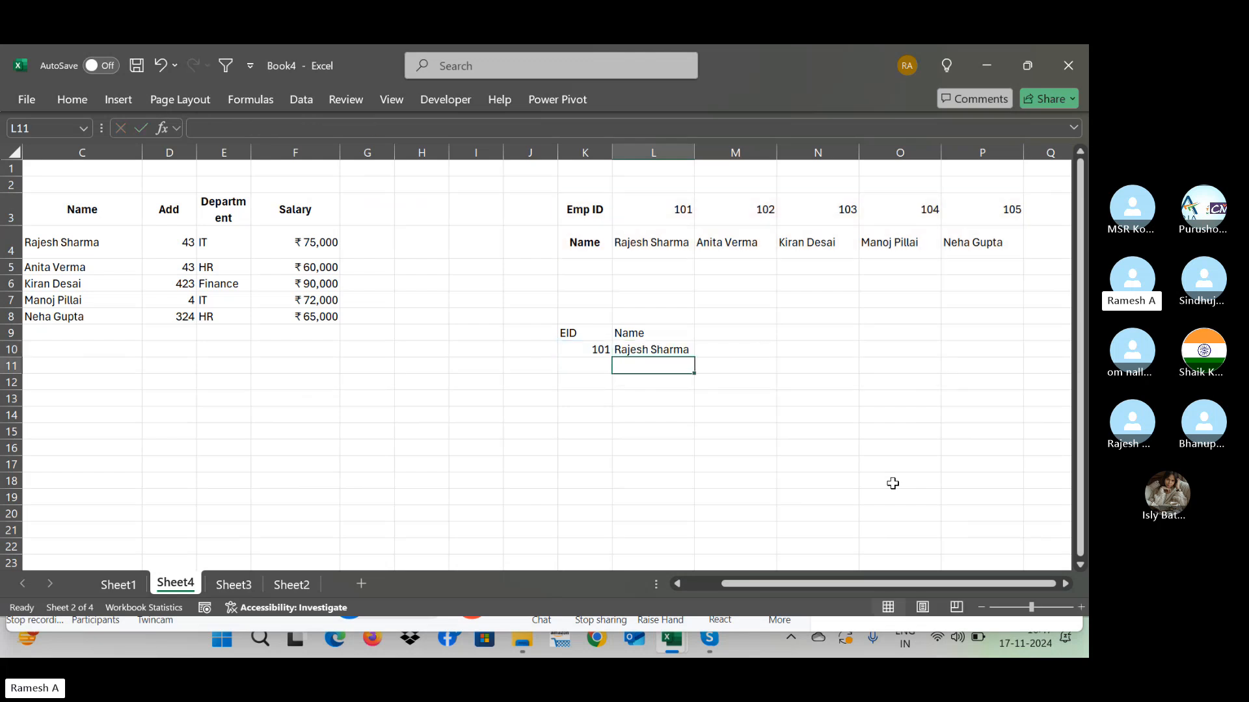
Step: Enter 102 in K11 and fill the HLOOKUP formula from L10 down into L11
{"action": "key", "text": "Up"}
{"action": "key", "text": "Down"}
{"action": "key", "text": "Left"}
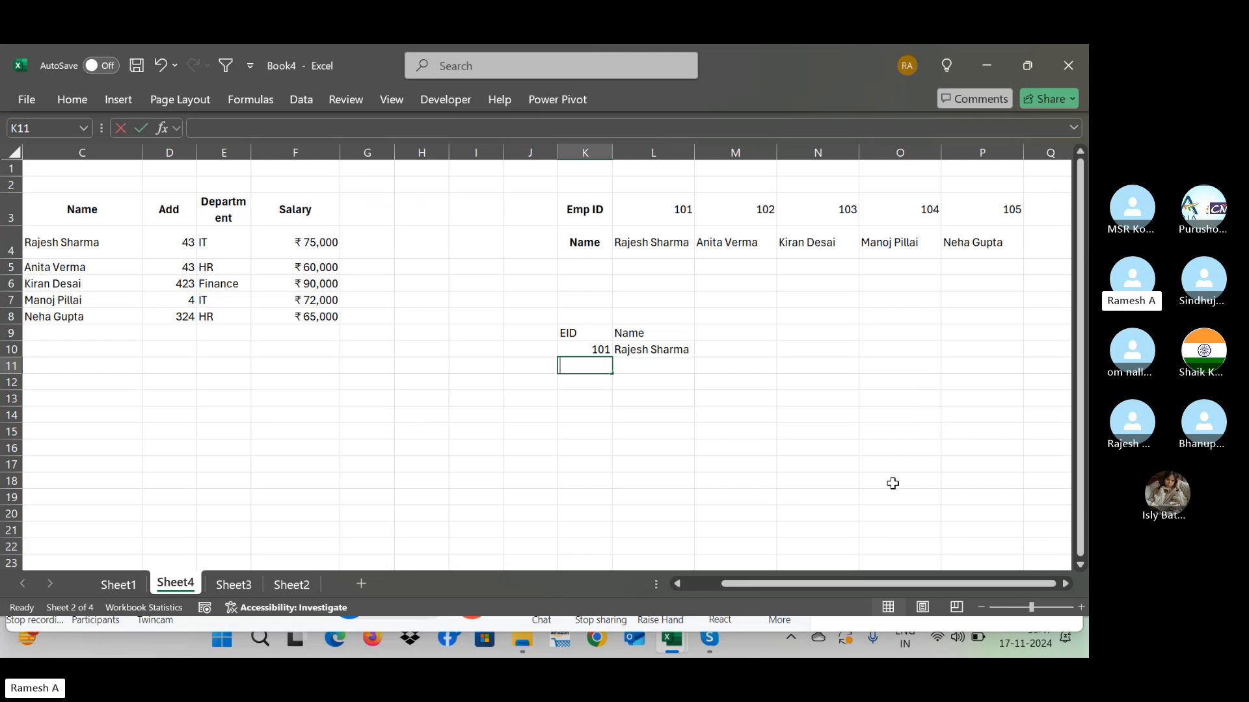
{"action": "type", "text": "102"}
{"action": "key", "text": "Right"}
{"action": "key", "text": "Up"}
{"action": "key", "text": "shift+Down"}
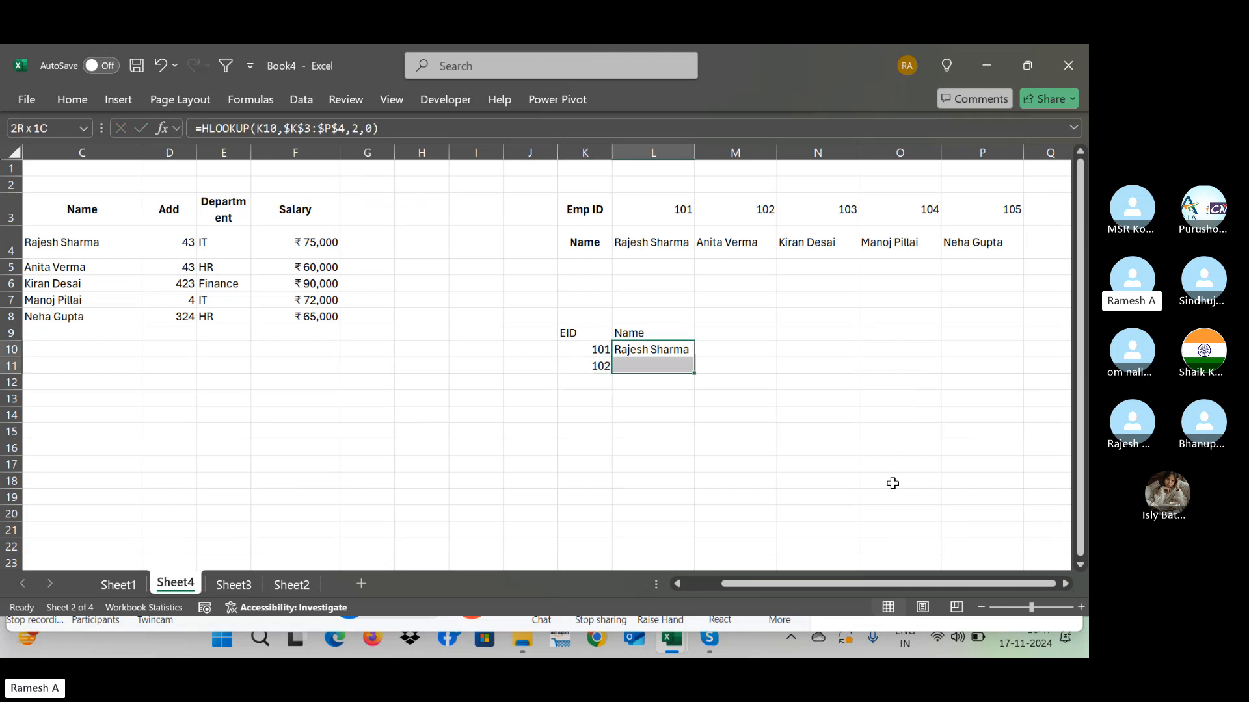
{"action": "key", "text": "ctrl+d"}
{"action": "key", "text": "Down"}
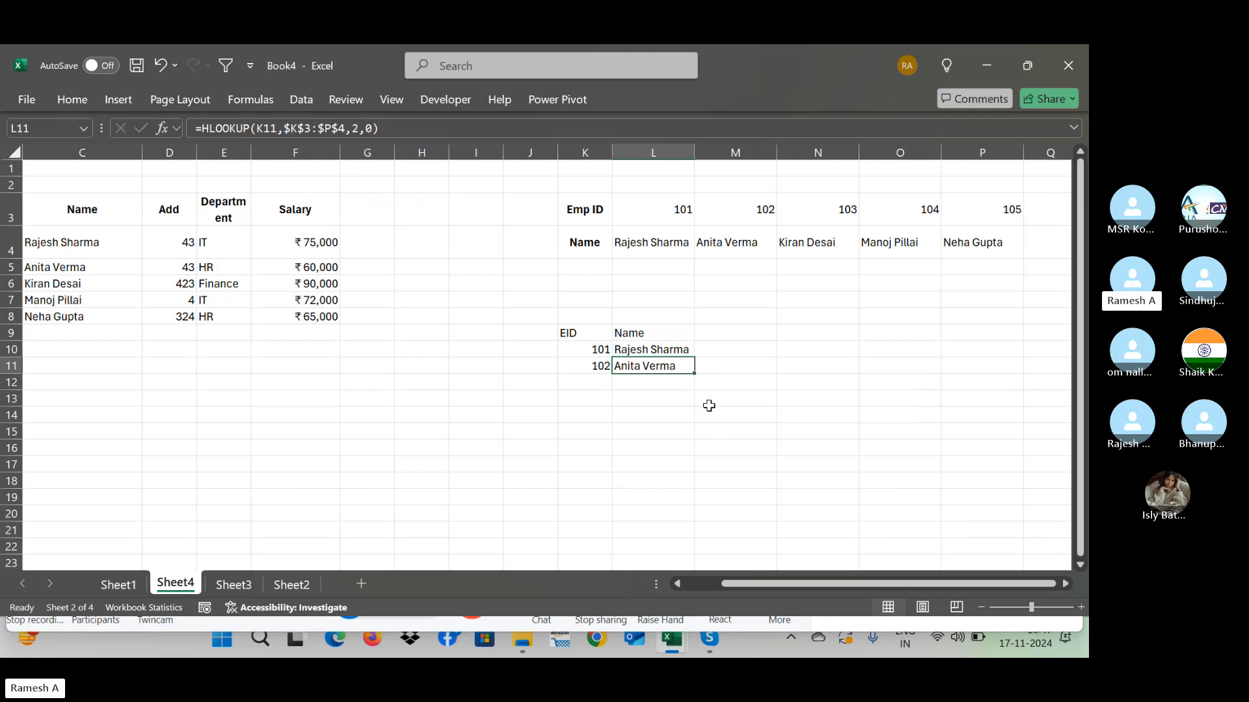
Step: Enter 103 in K12 and fill the HLOOKUP formula from L11 down into L12
{"action": "key", "text": "Down"}
{"action": "key", "text": "Left"}
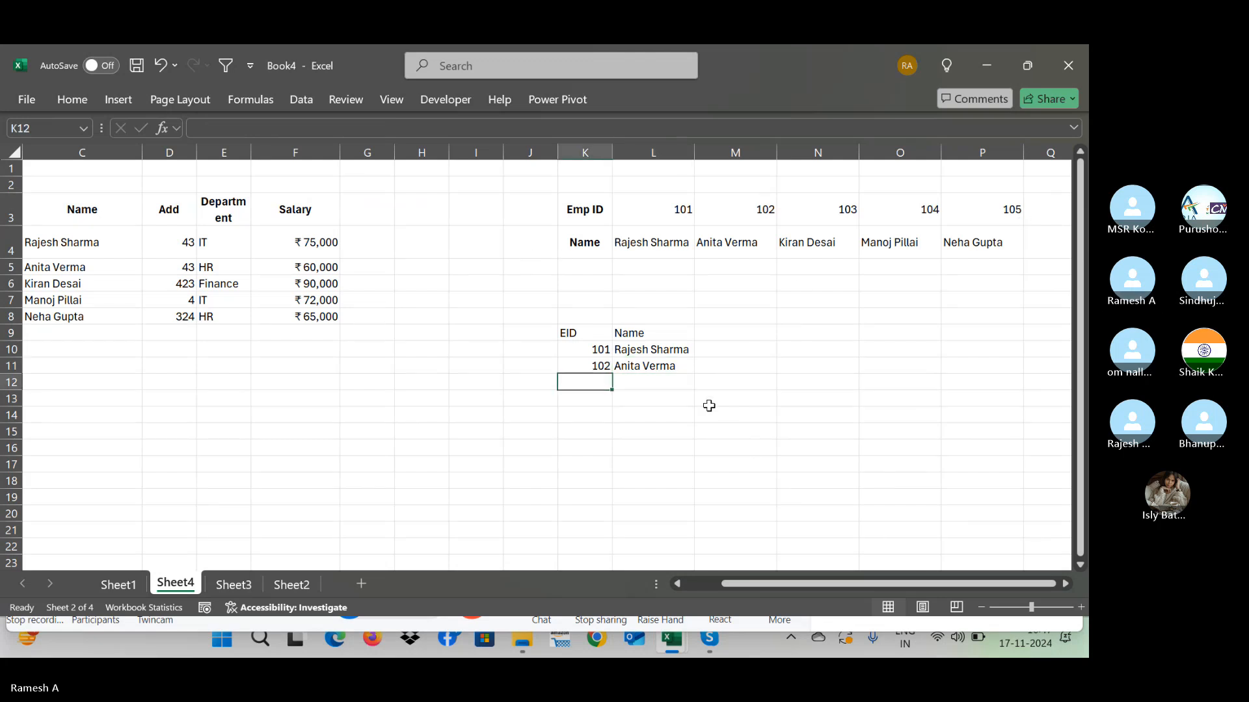
{"action": "type", "text": "103"}
{"action": "key", "text": "Tab"}
{"action": "key", "text": "Up"}
{"action": "key", "text": "shift+Down"}
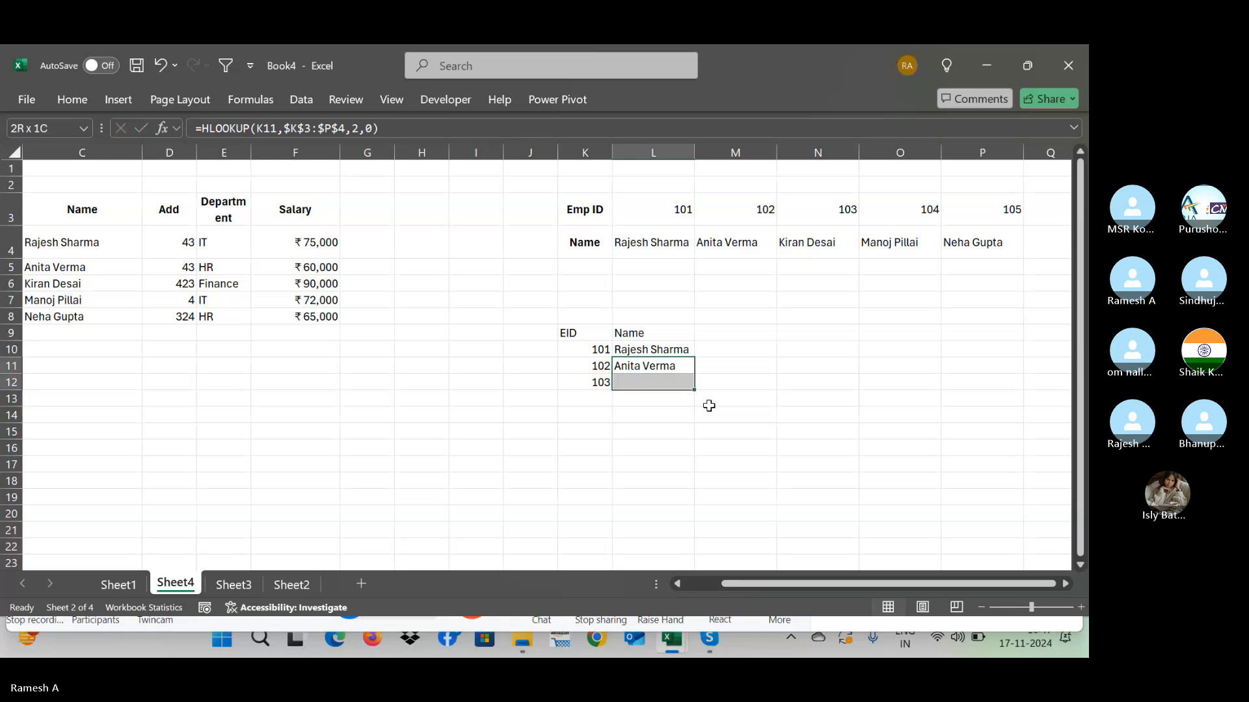
{"action": "key", "text": "ctrl+d"}
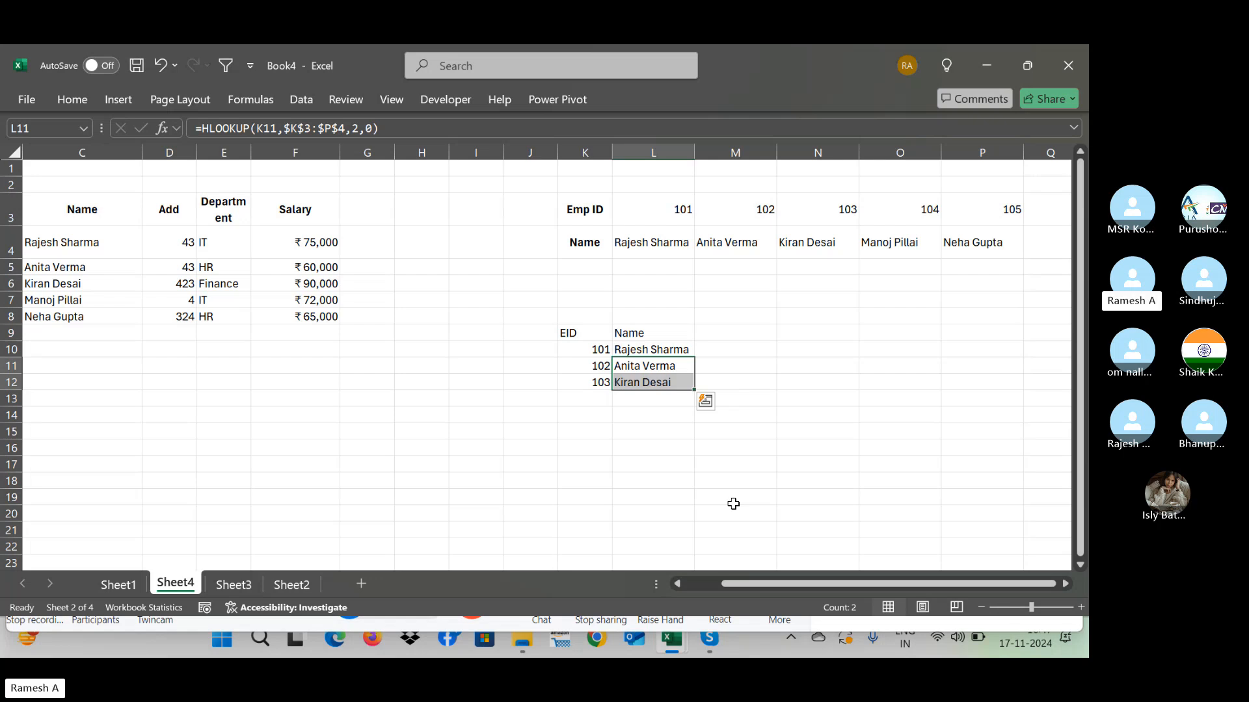
{"action": "key", "text": "Down"}
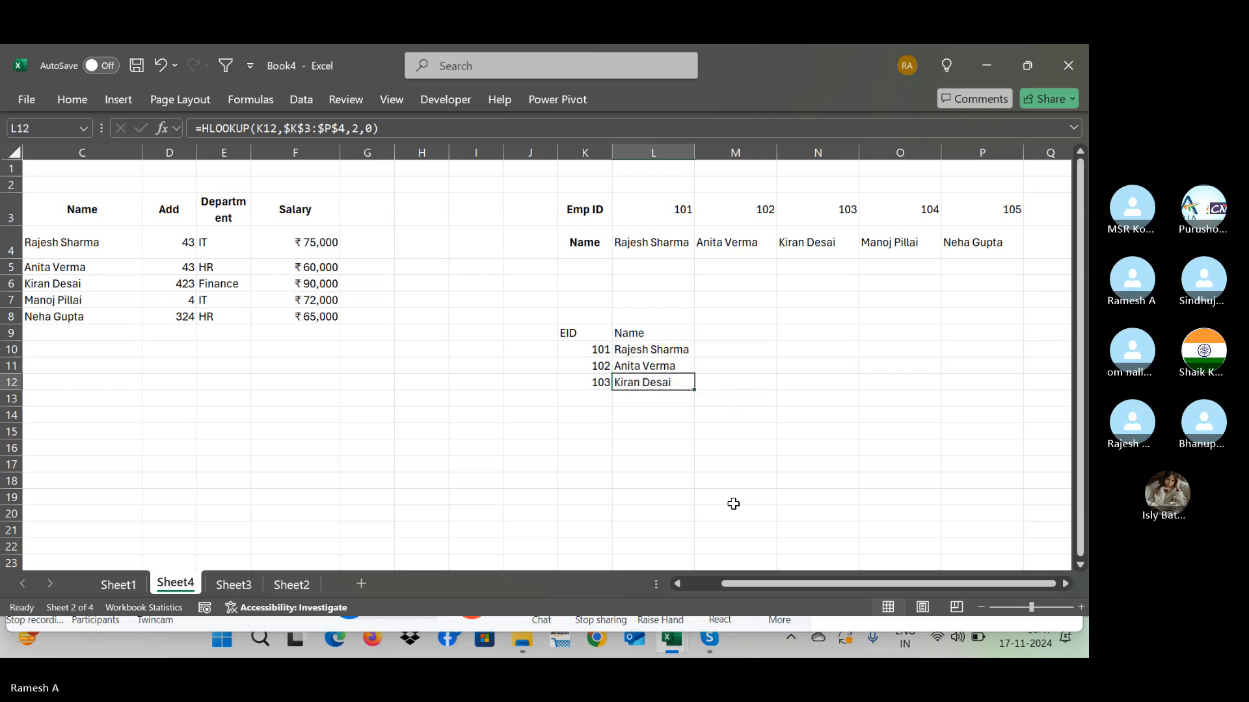
{"action": "key", "text": "Down"}
{"action": "key", "text": "Up"}
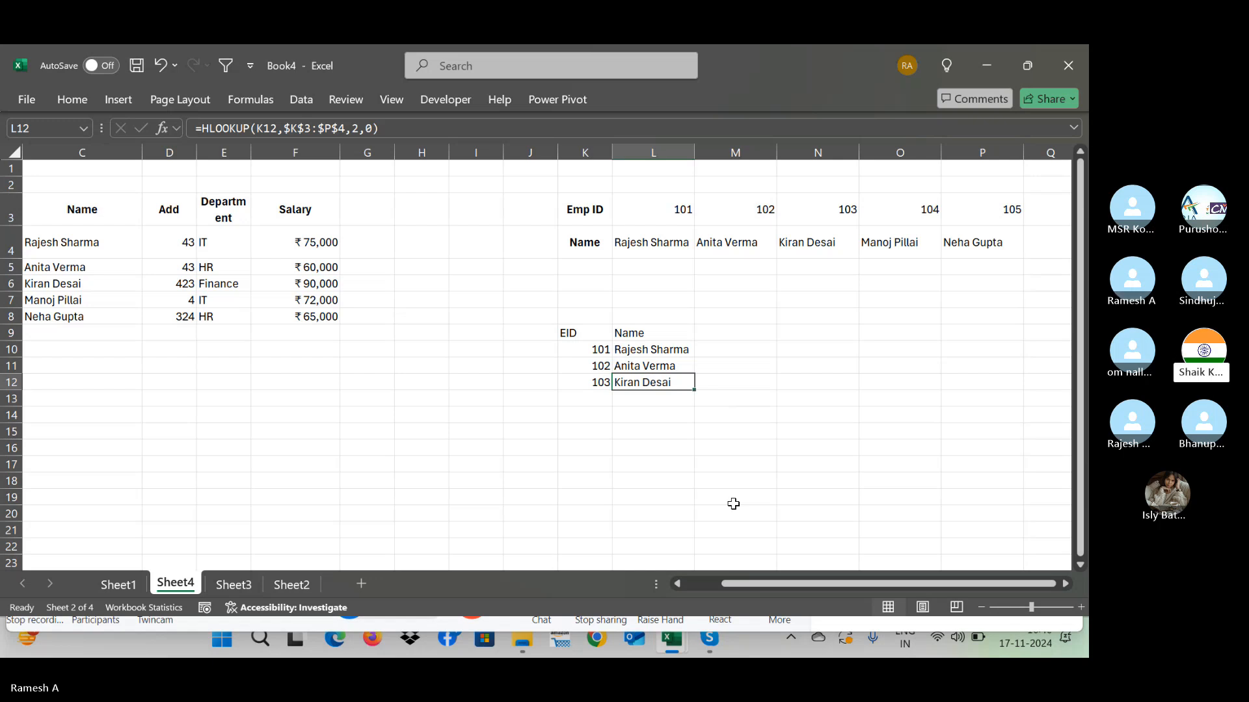
{"action": "key", "text": "Left"}
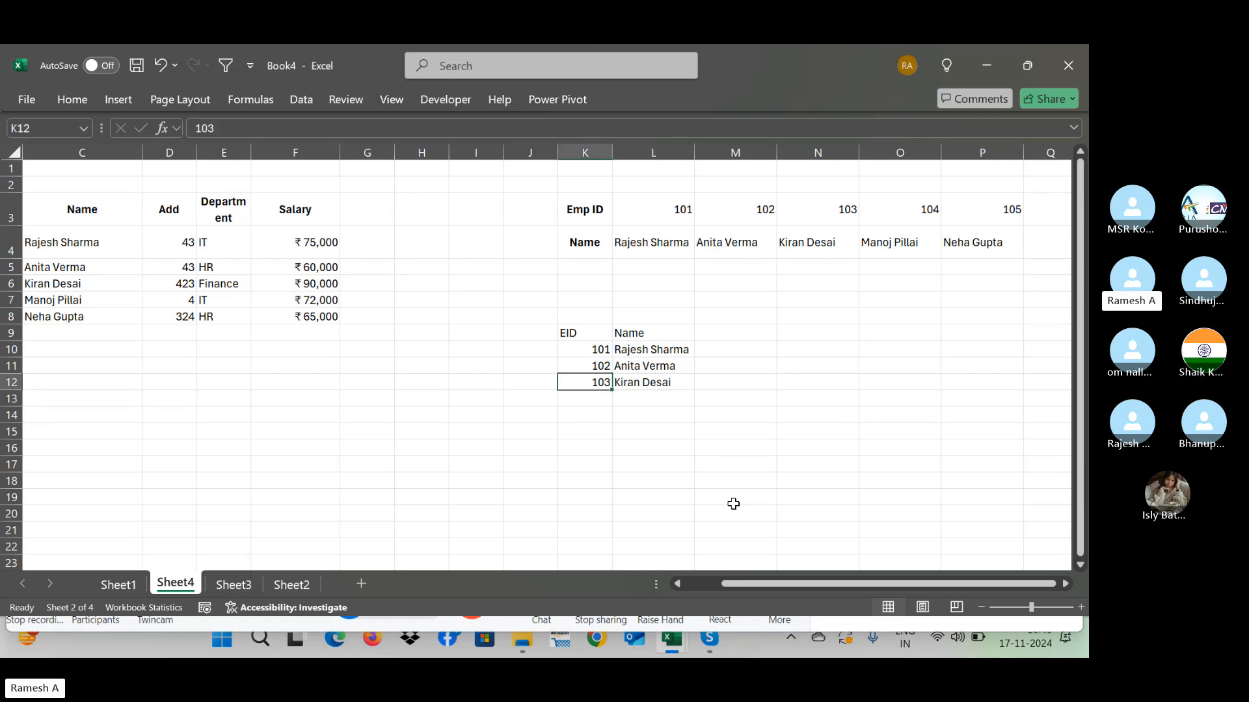
{"action": "key", "text": "Home"}
{"action": "key", "text": "Right"}
{"action": "key", "text": "Right"}
{"action": "key", "text": "Right"}
{"action": "key", "text": "Right"}
{"action": "key", "text": "Right"}
{"action": "key", "text": "Right"}
{"action": "key", "text": "Right"}
{"action": "key", "text": "Right"}
{"action": "key", "text": "Right"}
{"action": "key", "text": "Right"}
{"action": "key", "text": "Right"}
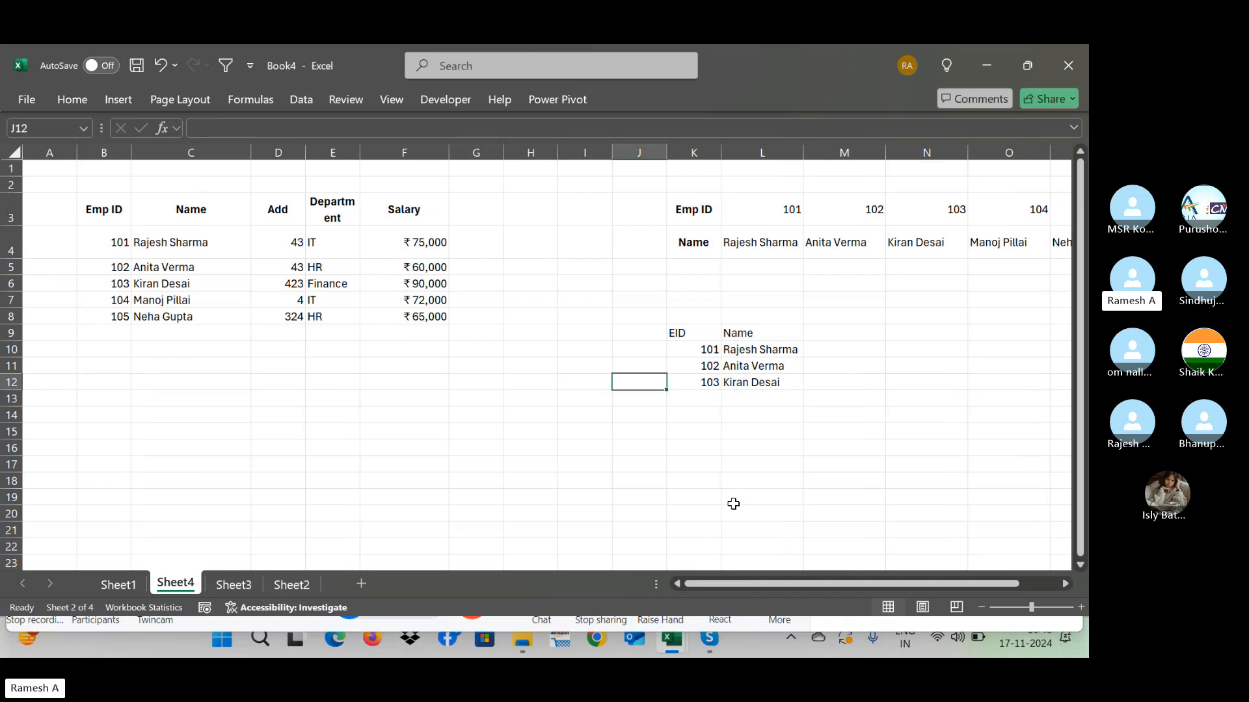
{"action": "key", "text": "Up"}
{"action": "key", "text": "Left"}
{"action": "key", "text": "Down"}
{"action": "key", "text": "ctrl+space"}
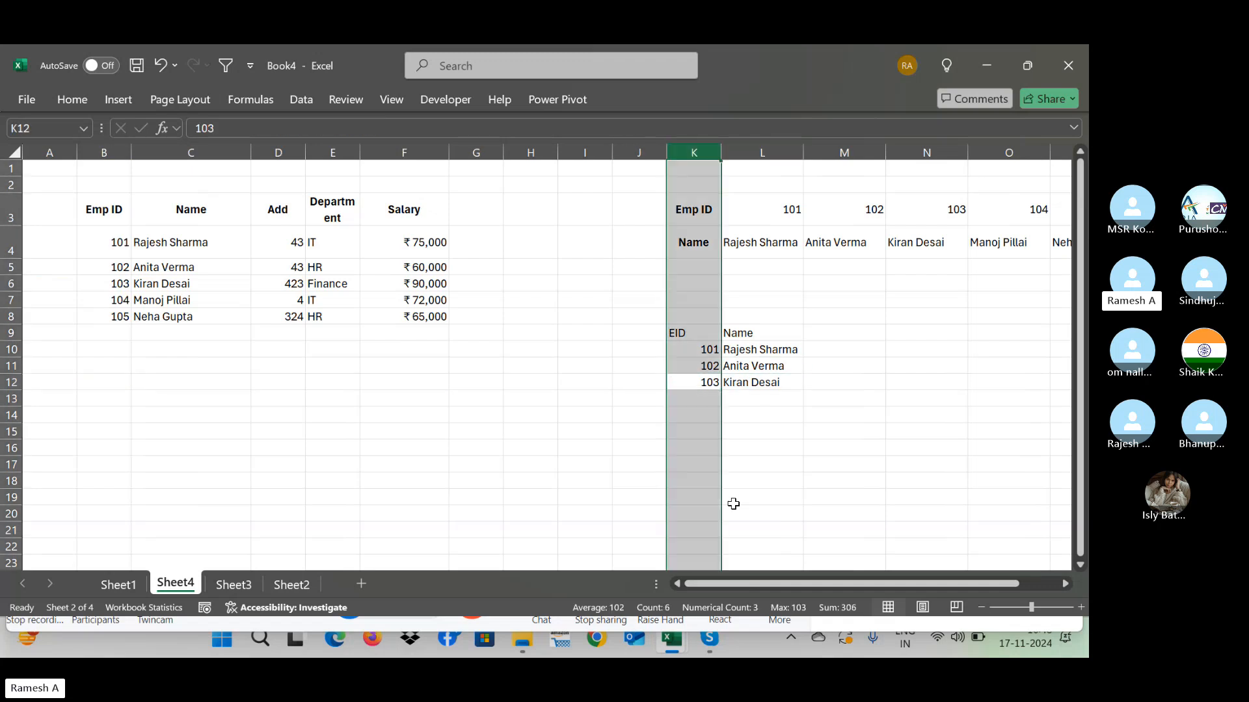
{"action": "key", "text": "shift+Right"}
{"action": "key", "text": "shift+Right"}
{"action": "key", "text": "shift+Right"}
{"action": "key", "text": "shift+Right"}
{"action": "key", "text": "shift+Right"}
{"action": "key", "text": "shift+Right"}
{"action": "key", "text": "Left"}
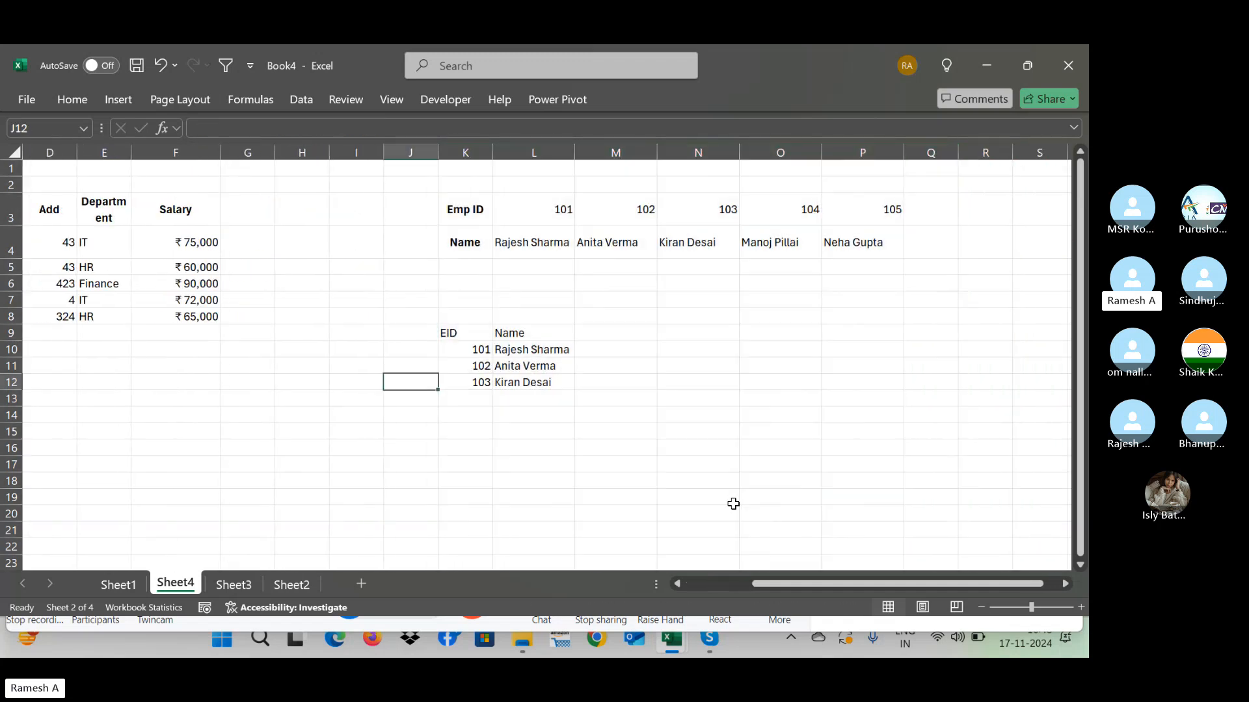
Step: Clear the IDs and HLOOKUP results in K10:L12 beneath the EID and Name headers
{"action": "key", "text": "Right"}
{"action": "key", "text": "Up"}
{"action": "key", "text": "Up"}
{"action": "key", "text": "shift+Right"}
{"action": "key", "text": "shift+Down"}
{"action": "key", "text": "shift+Down"}
{"action": "key", "text": "Delete"}
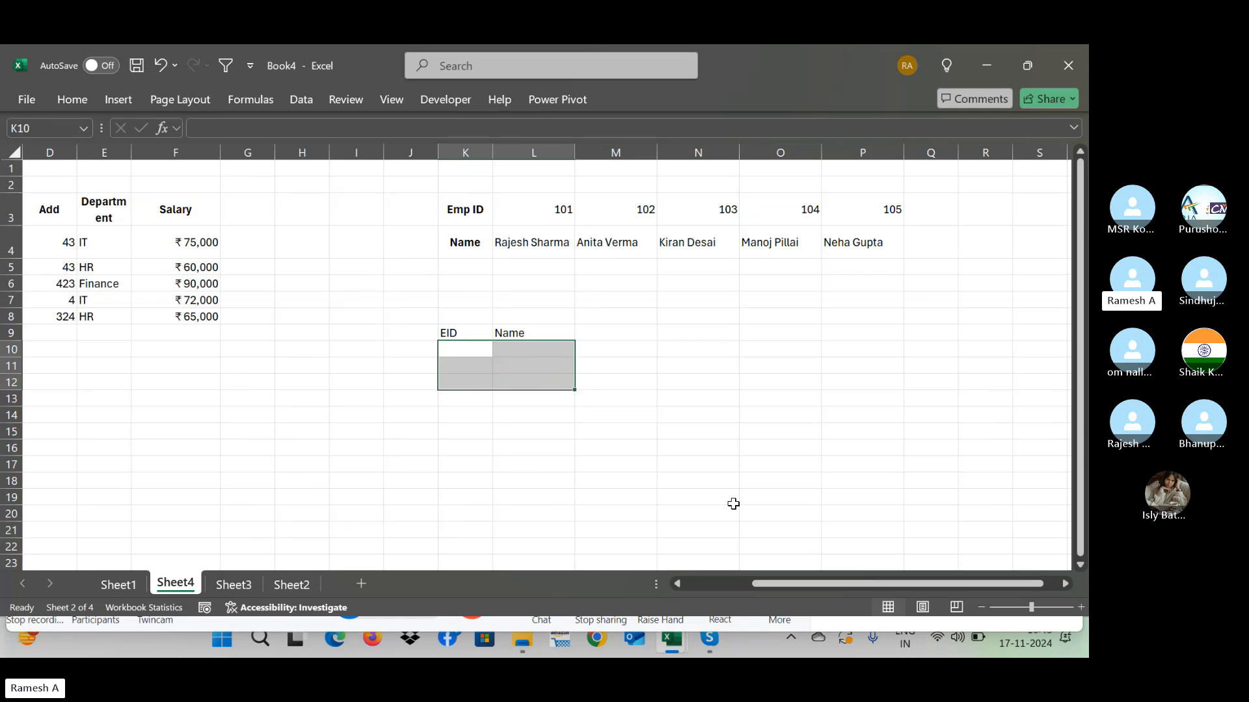
{"action": "key", "text": "Left"}
{"action": "key", "text": "Left"}
{"action": "key", "text": "Left"}
{"action": "key", "text": "Left"}
{"action": "key", "text": "Left"}
{"action": "key", "text": "Left"}
{"action": "key", "text": "Left"}
{"action": "key", "text": "Left"}
{"action": "key", "text": "Left"}
{"action": "key", "text": "Left"}
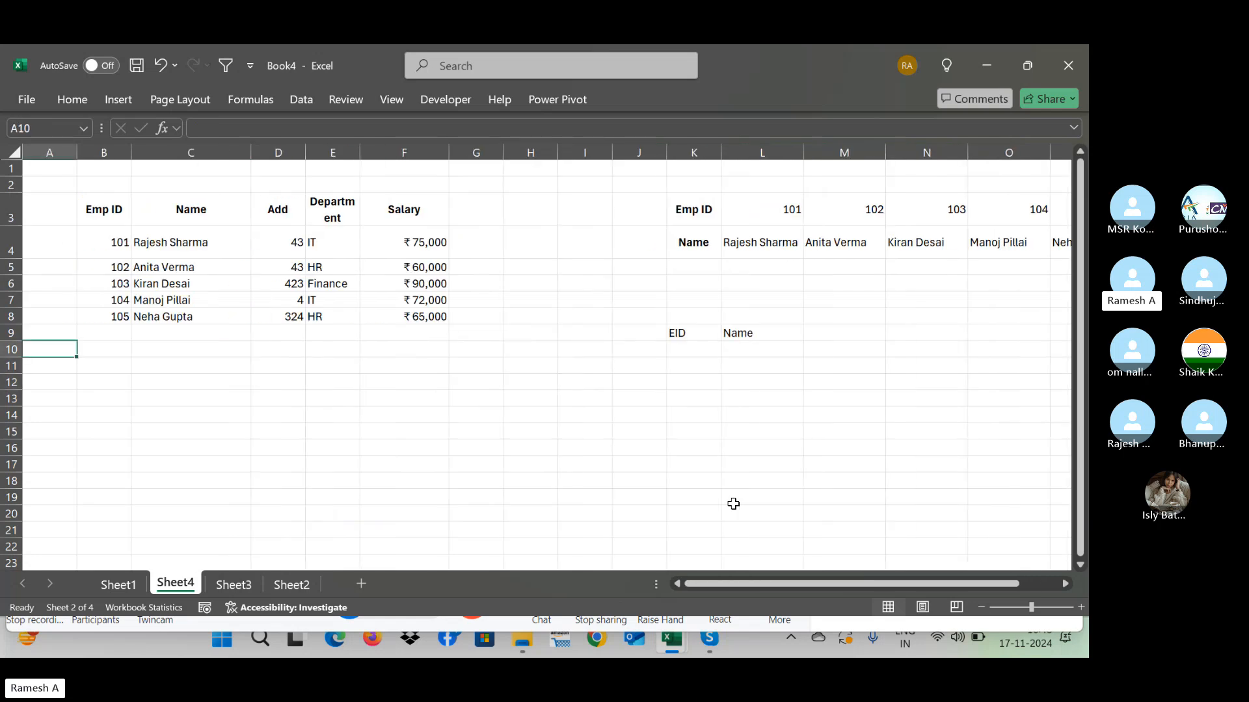
{"action": "key", "text": "Right"}
{"action": "key", "text": "Right"}
{"action": "key", "text": "Right"}
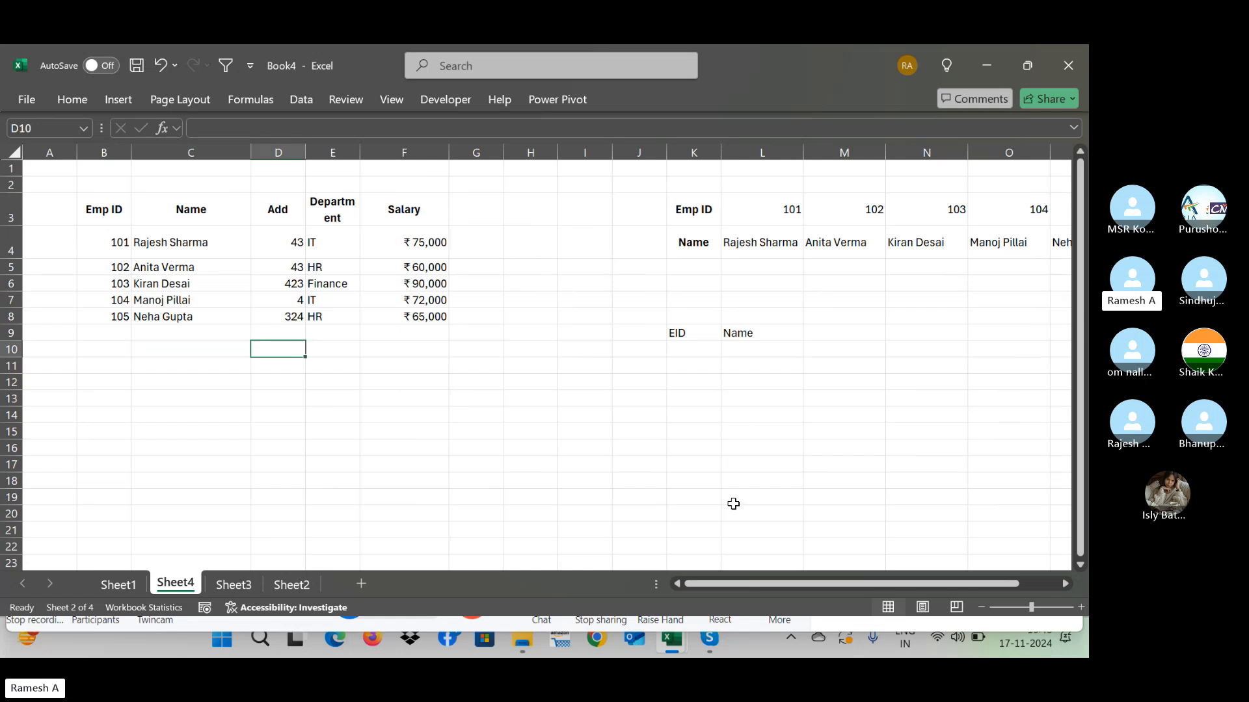
{"action": "key", "text": "Down"}
{"action": "key", "text": "Down"}
Step: Enter 101 in K10 under the EID header
{"action": "key", "text": "Right"}
{"action": "key", "text": "Right"}
{"action": "key", "text": "Right"}
{"action": "key", "text": "Right"}
{"action": "key", "text": "Right"}
{"action": "key", "text": "Right"}
{"action": "key", "text": "Up"}
{"action": "key", "text": "Up"}
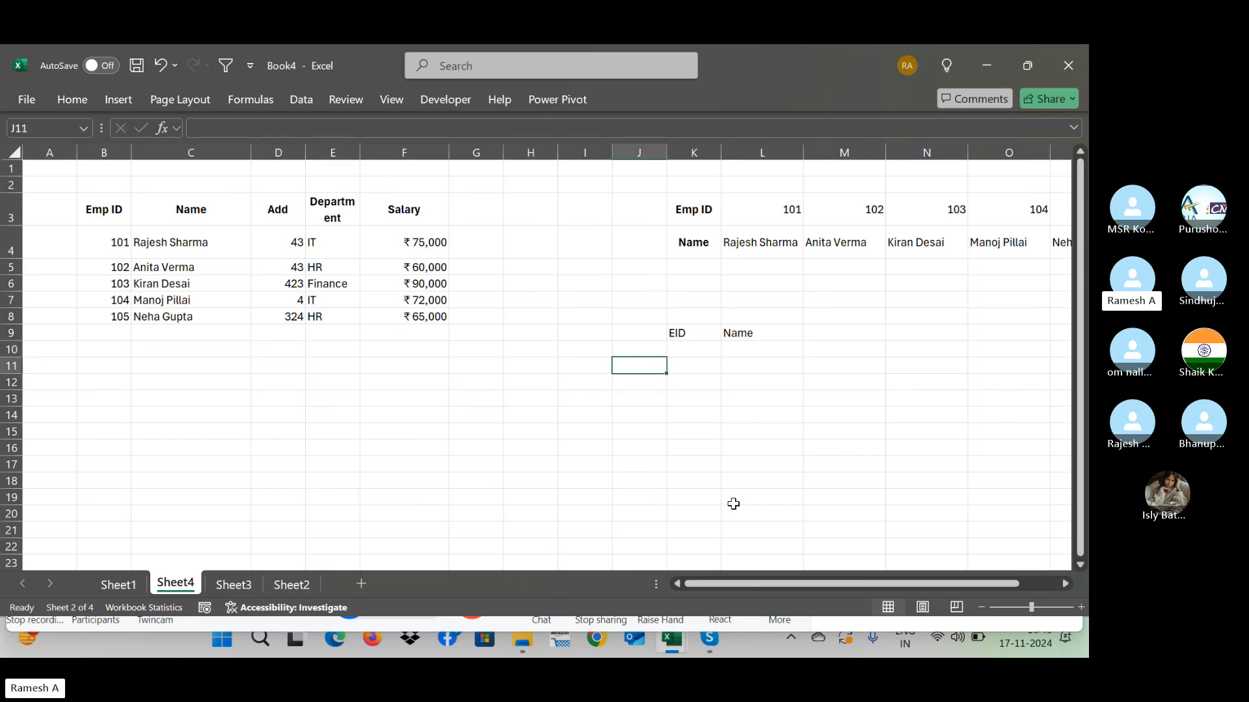
{"action": "key", "text": "Right"}
{"action": "type", "text": "101"}
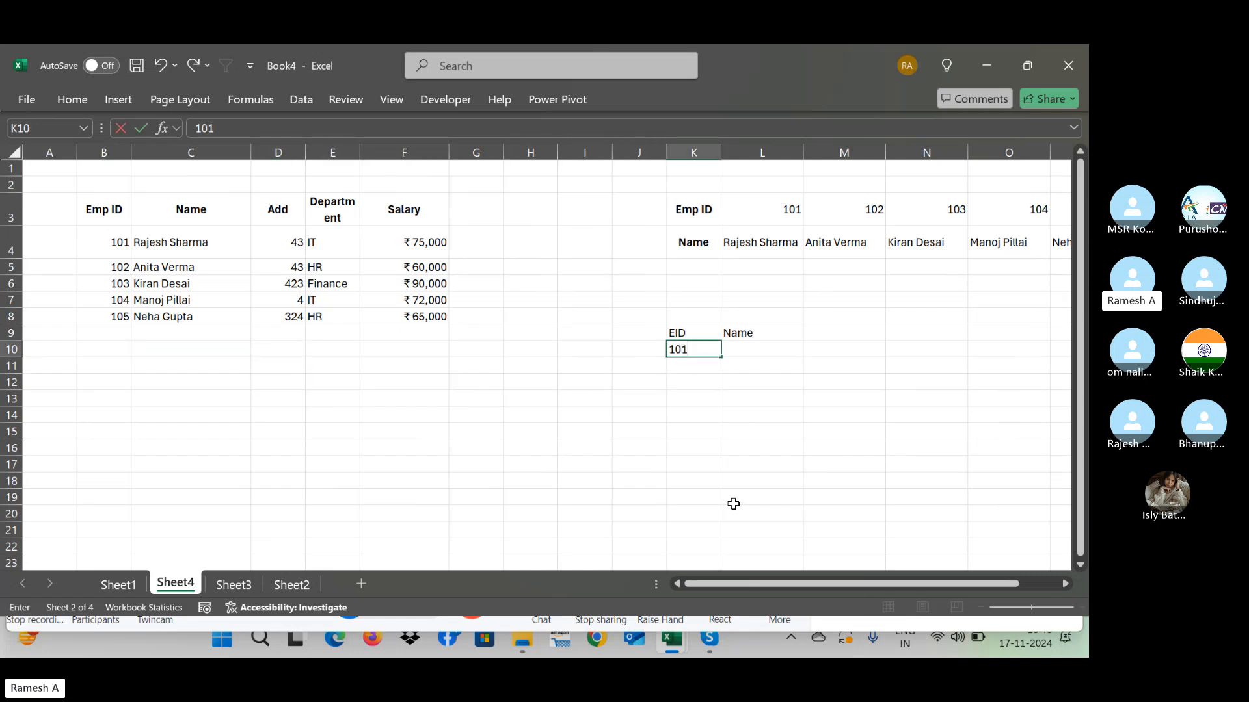
{"action": "key", "text": "Tab"}
Step: Start an XLOOKUP formula in L10 with K10 as the lookup value and $B$3:$B$8 as the lookup array
{"action": "type", "text": "="}
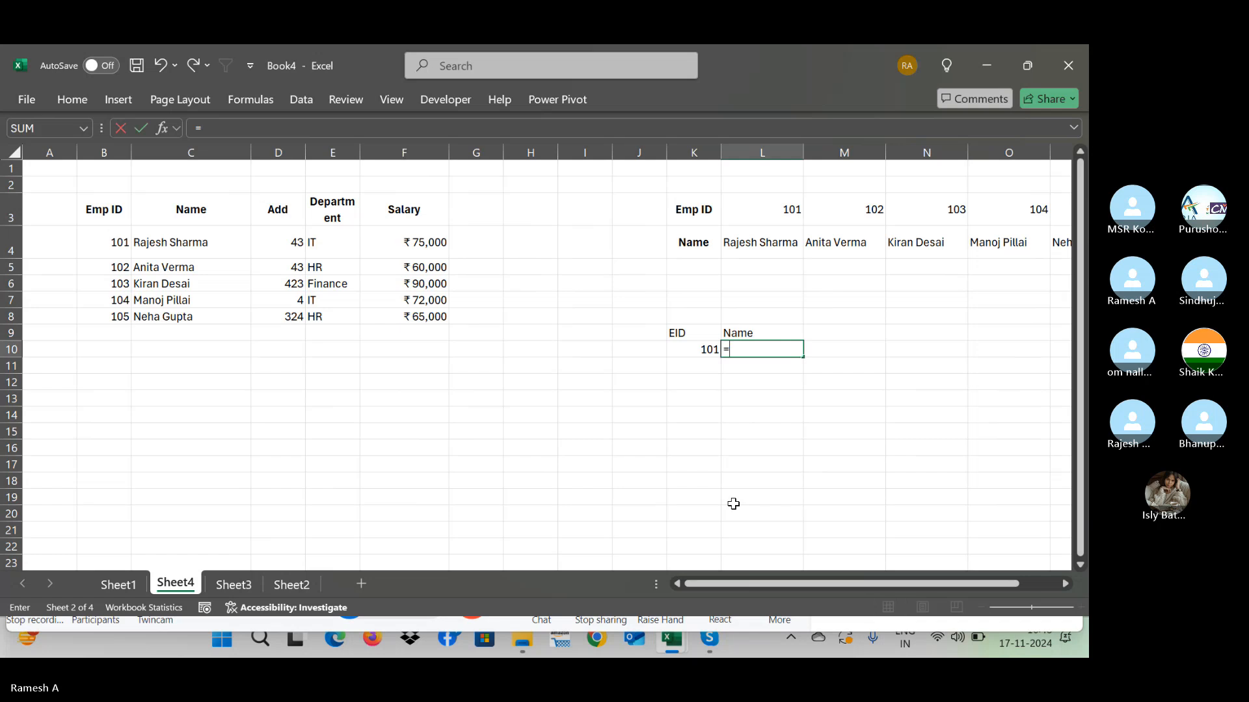
{"action": "type", "text": "xloo"}
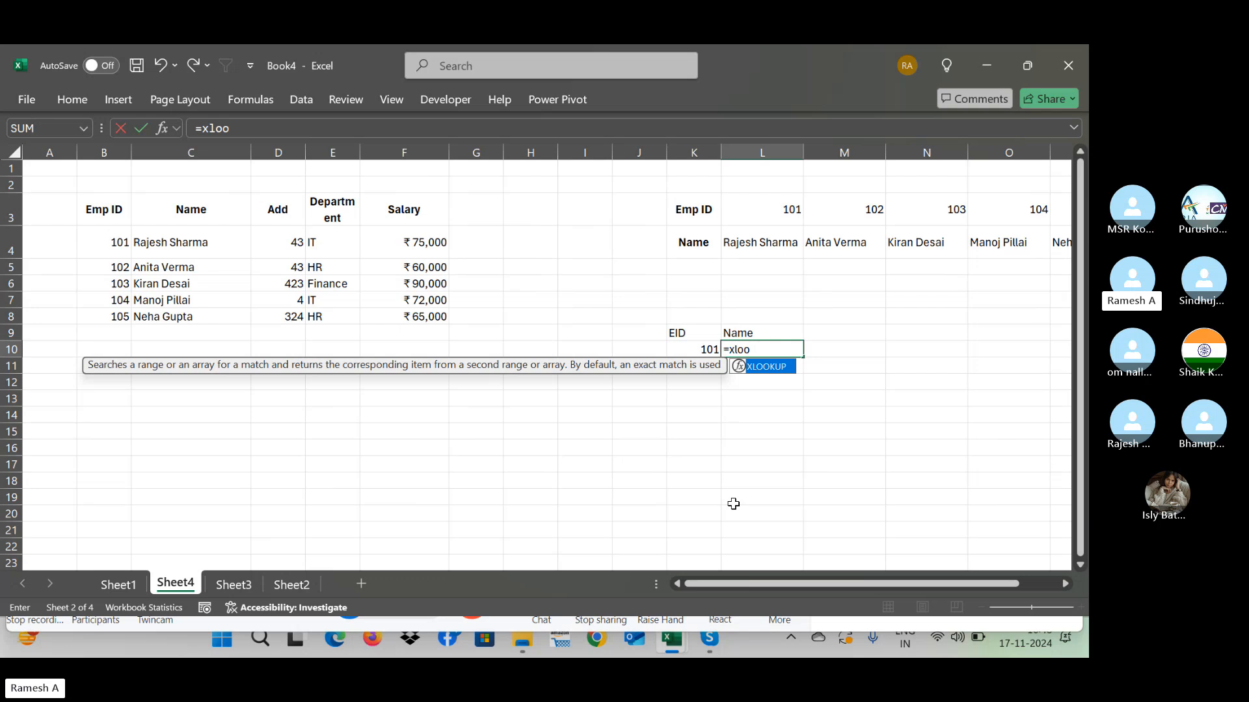
{"action": "type", "text": "kup("}
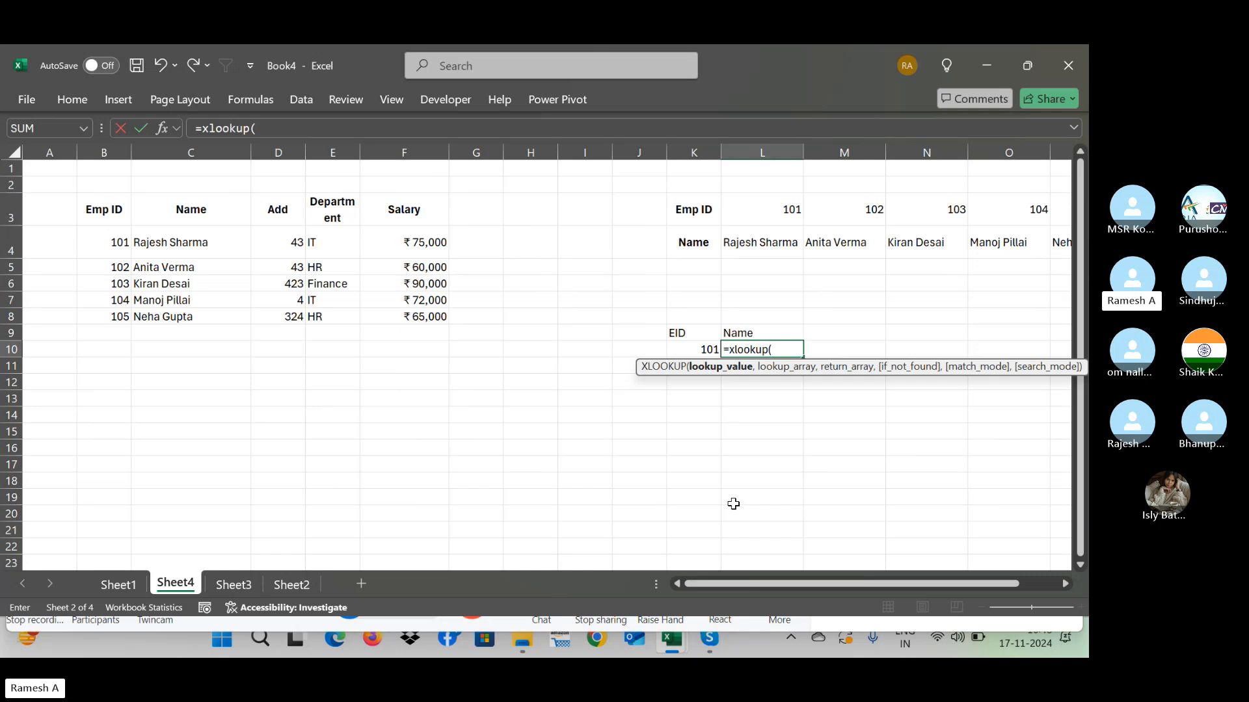
{"action": "left_click", "coordinate": [706, 350]}
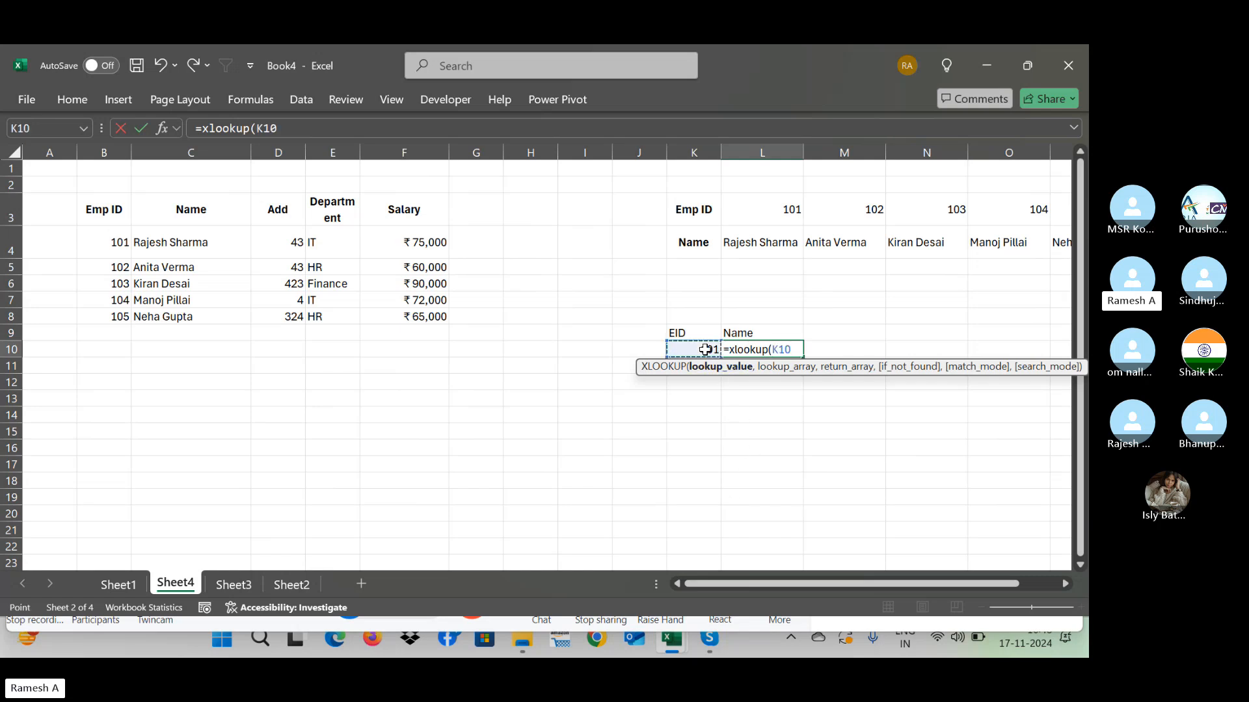
{"action": "type", "text": ","}
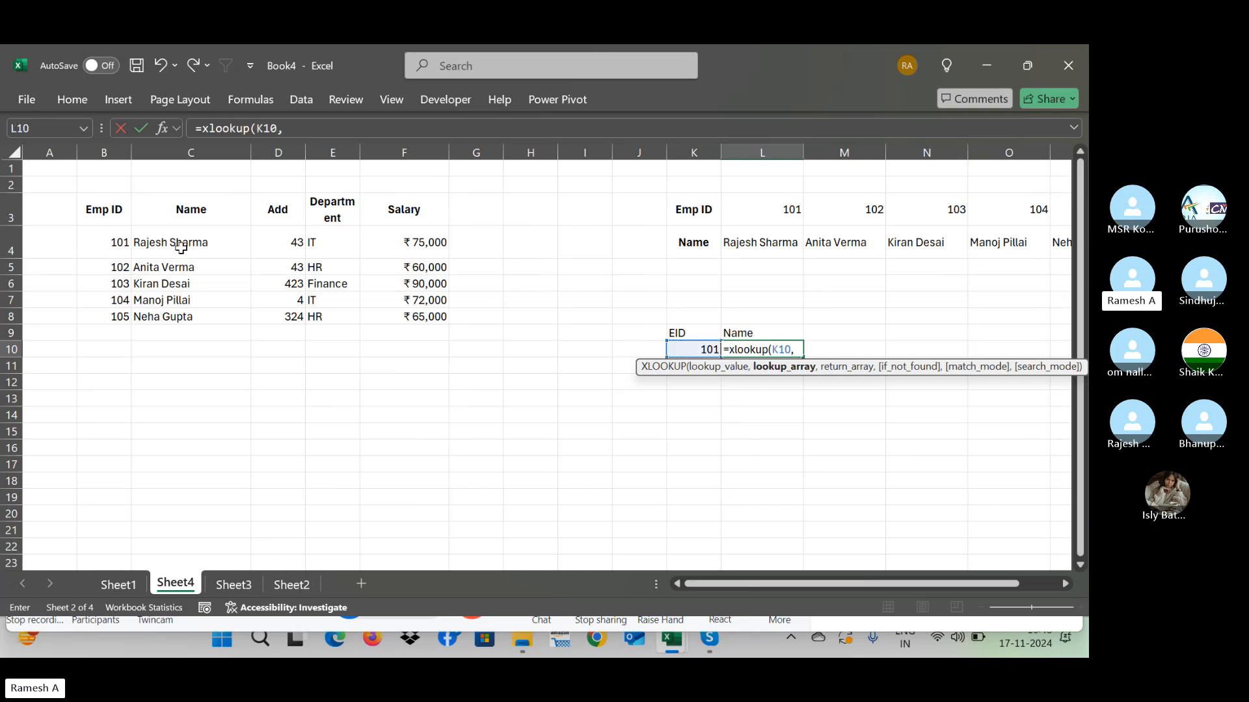
{"action": "left_click", "coordinate": [111, 217]}
{"action": "key", "text": "ctrl+shift+Down"}
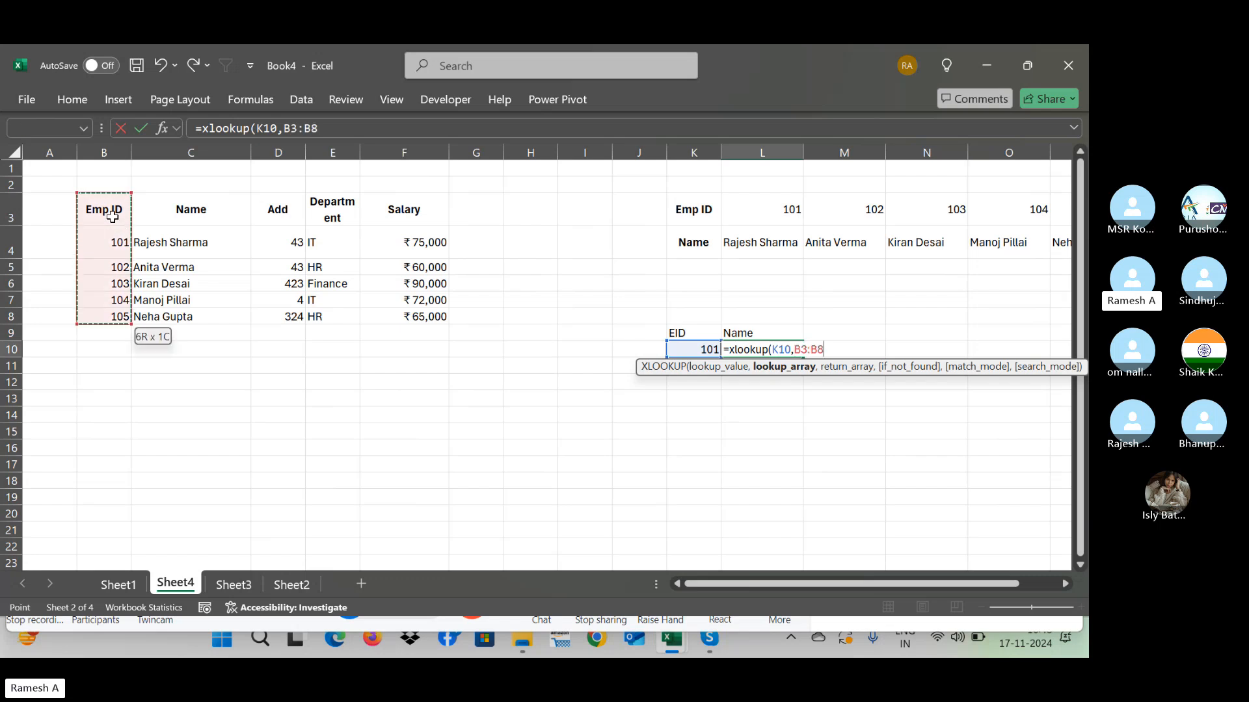
{"action": "key", "text": "F4"}
{"action": "type", "text": ","}
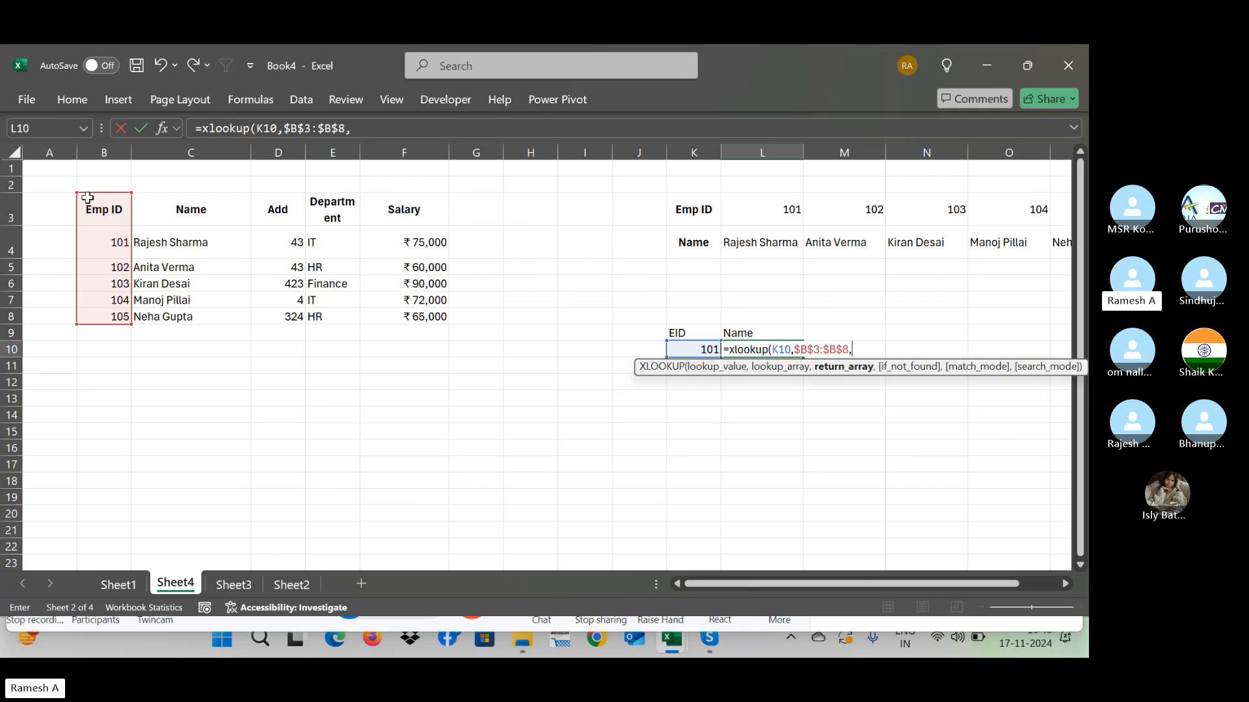
Step: Complete the XLOOKUP in L10 with $C$3:$C$8 as the return array, and clear the cell again
{"action": "left_click", "coordinate": [196, 217]}
{"action": "key", "text": "ctrl+shift+Down"}
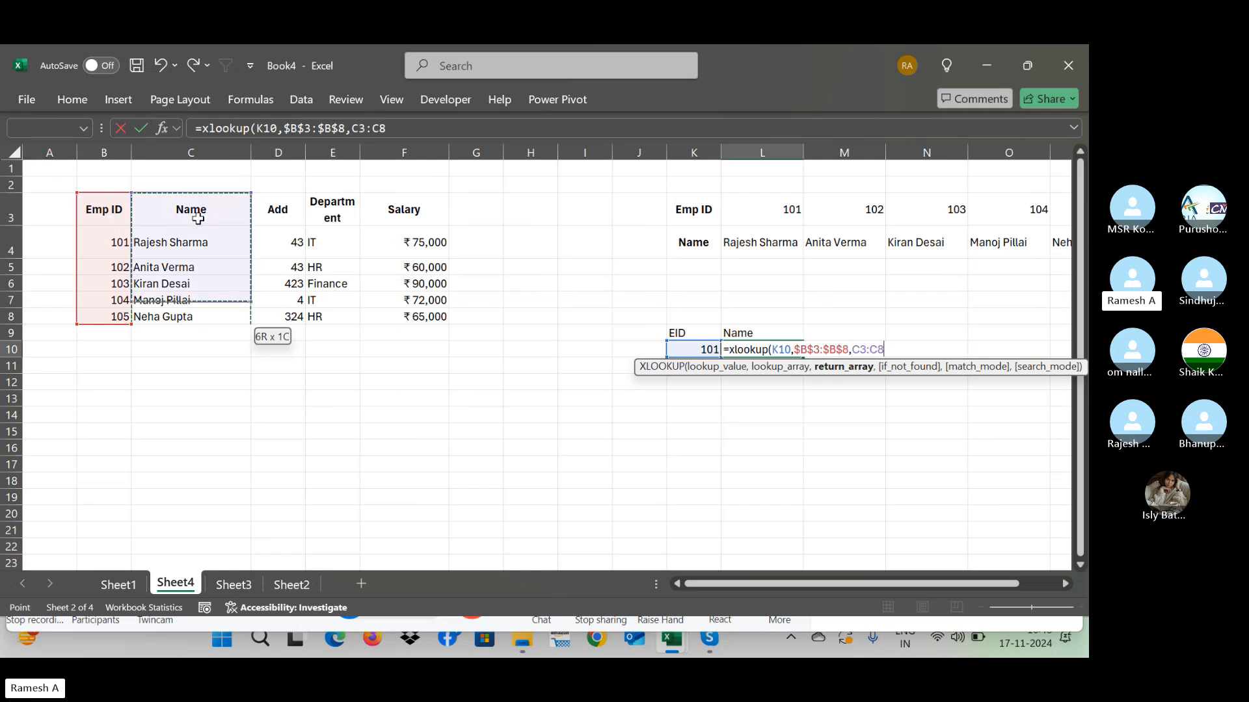
{"action": "key", "text": "F4"}
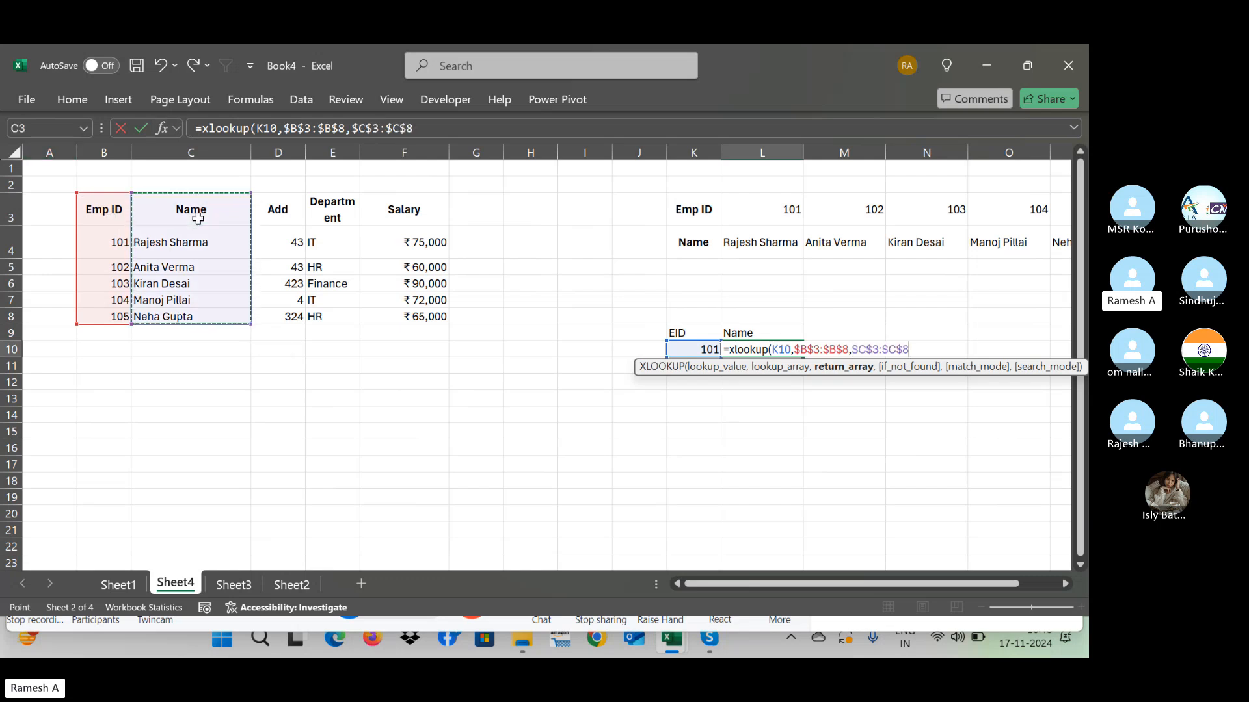
{"action": "key", "text": "Return"}
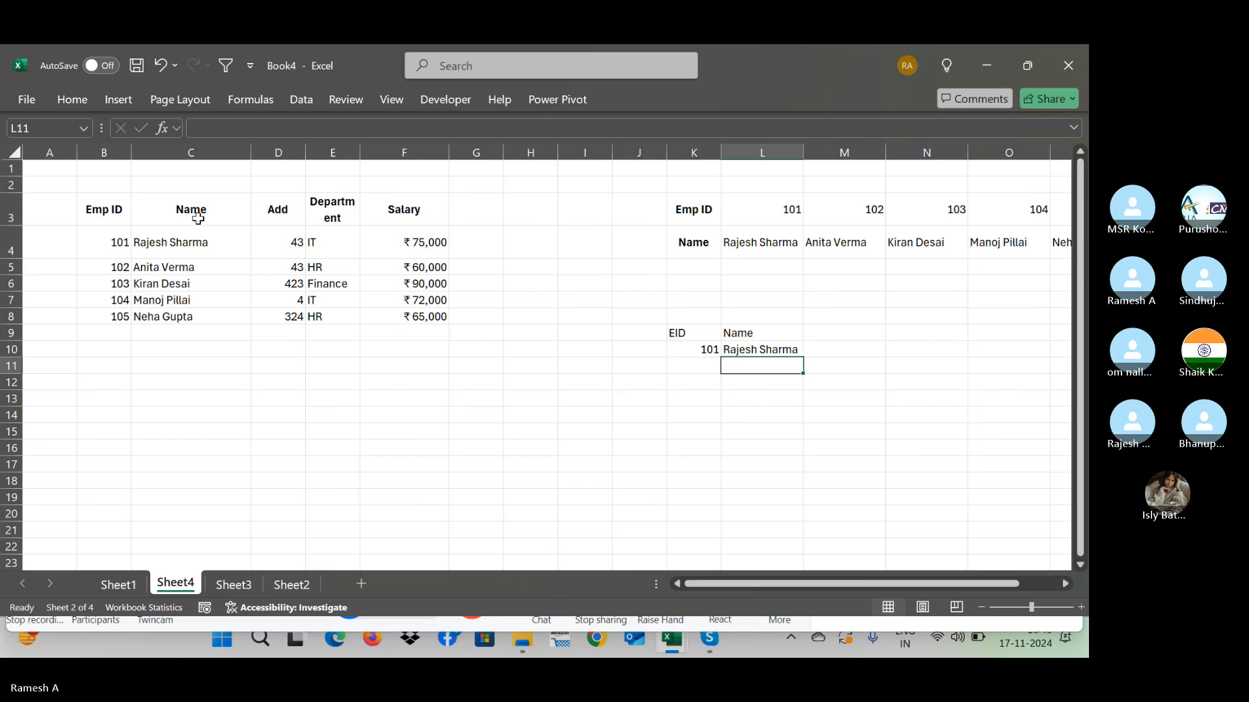
{"action": "key", "text": "Up"}
{"action": "key", "text": "Delete"}
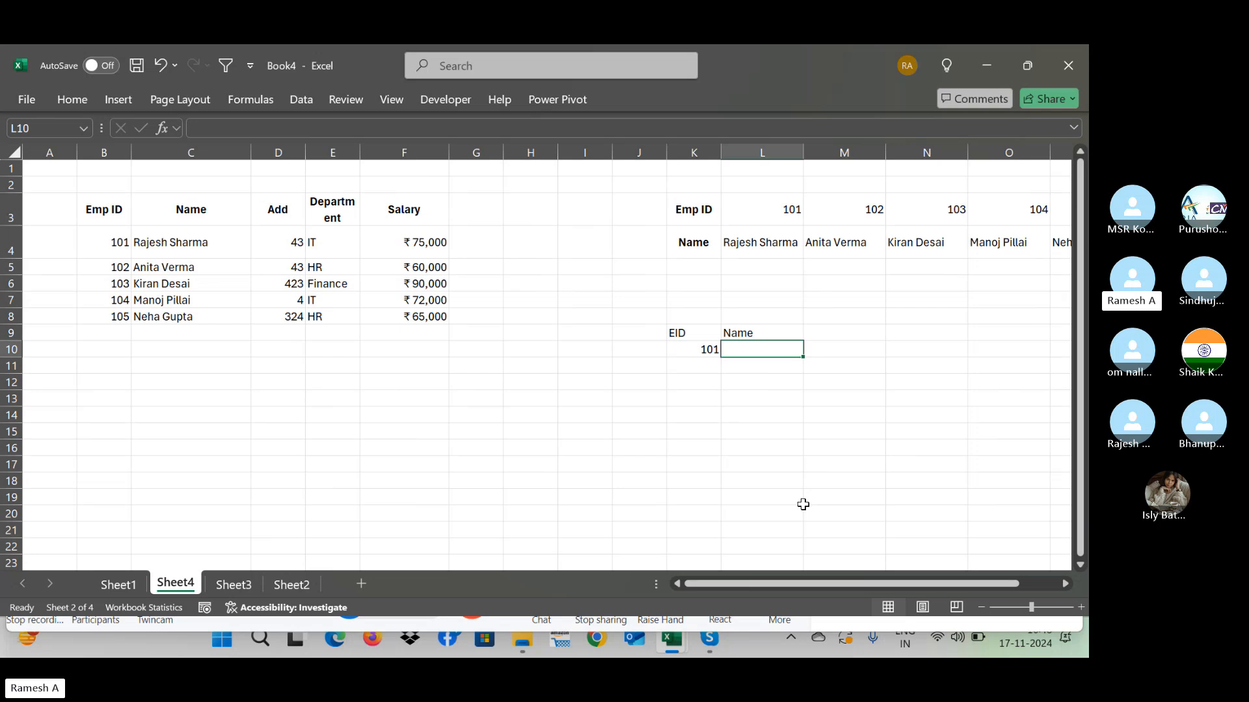
Step: Add a Salary header in M9, beside the Name header
{"action": "key", "text": "Up"}
{"action": "key", "text": "Right"}
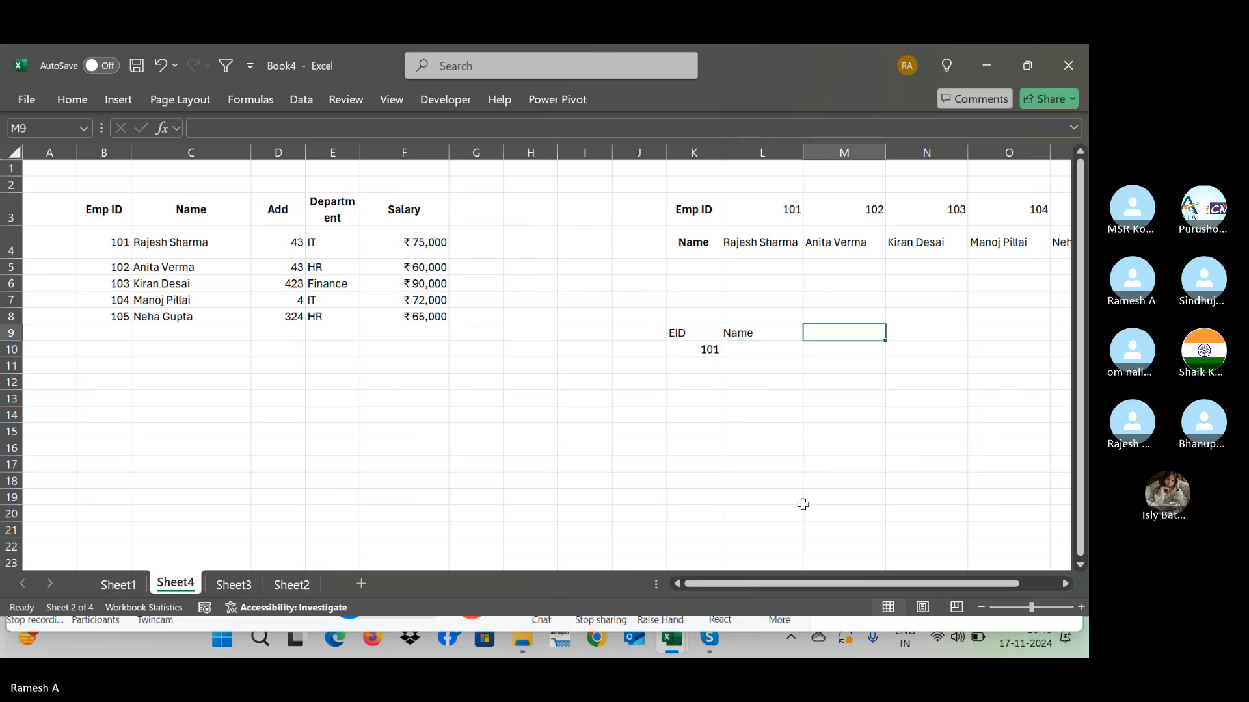
{"action": "type", "text": "Salary"}
{"action": "key", "text": "Return"}
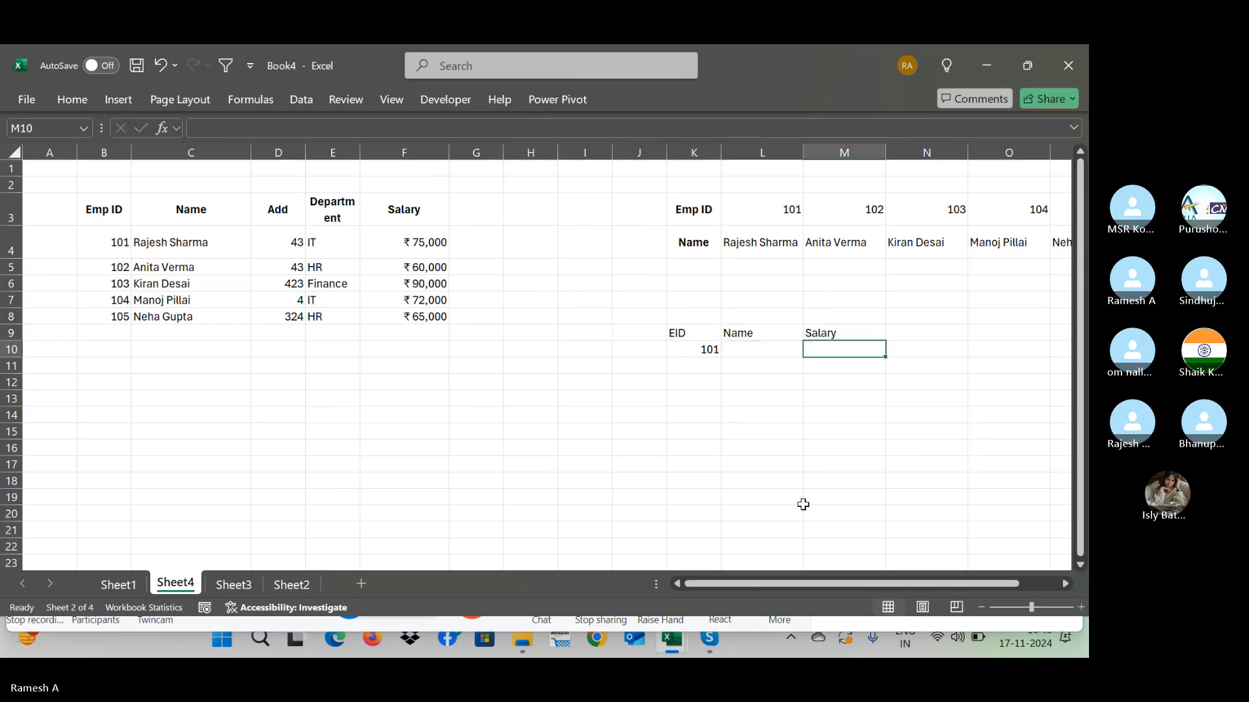
Step: Begin an XLOOKUP formula in M10 using K10 as the lookup value and $B$3:$B$8 as the lookup array
{"action": "type", "text": "=xl"}
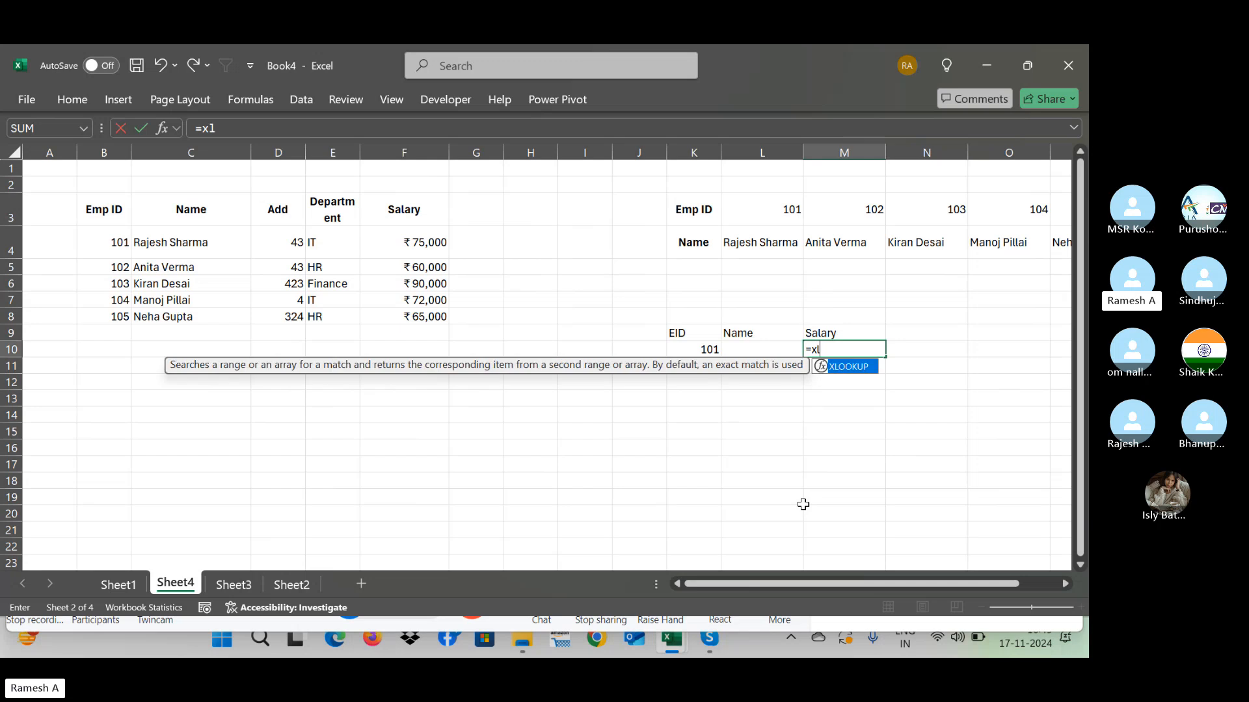
{"action": "type", "text": "ookup("}
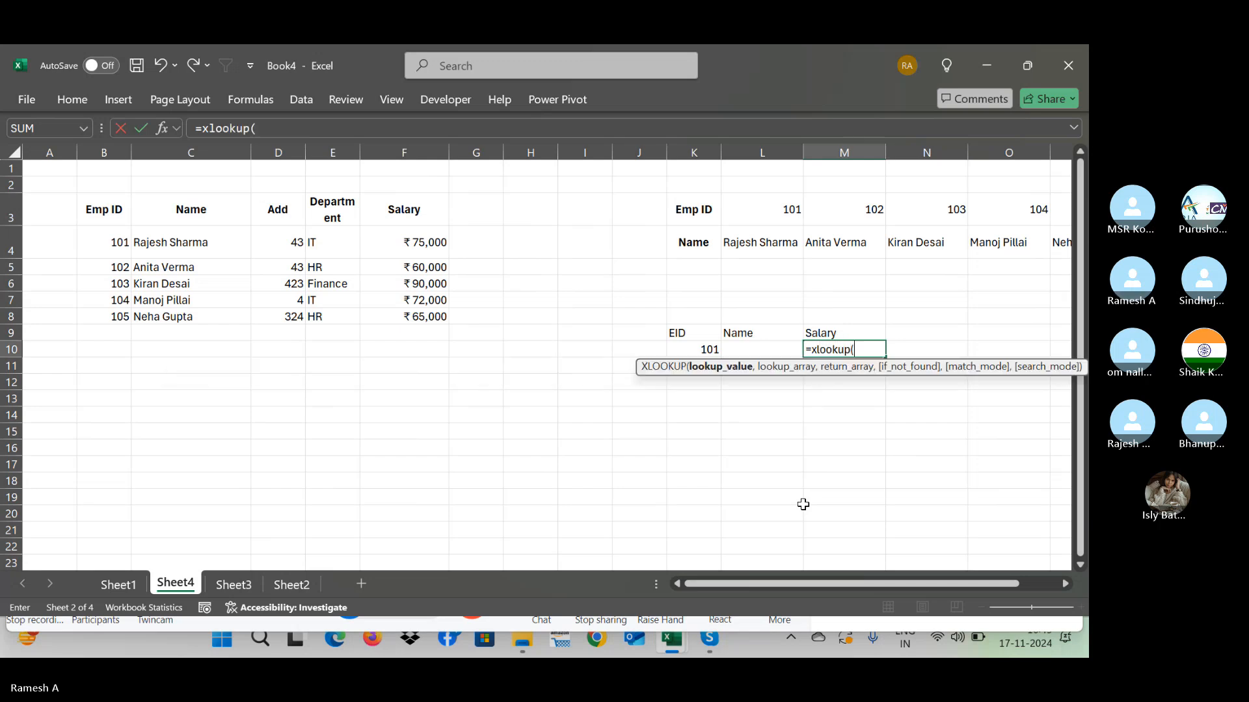
{"action": "key", "text": "Left"}
{"action": "key", "text": "Left"}
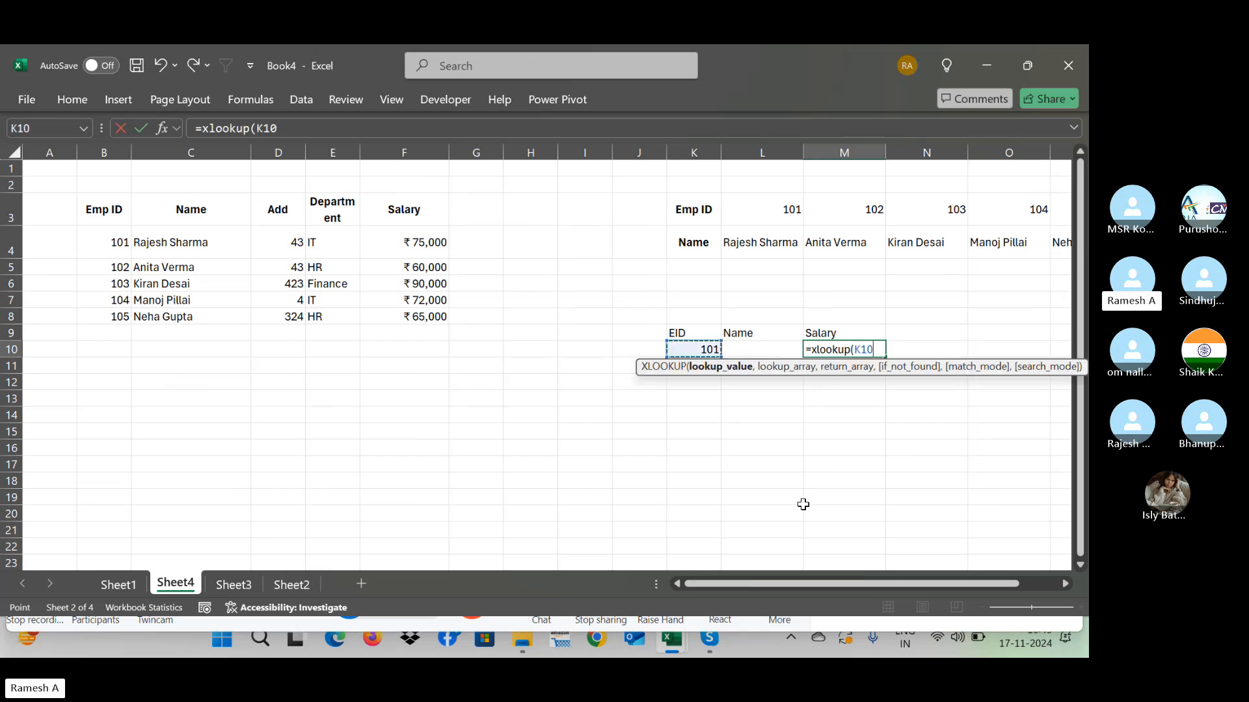
{"action": "type", "text": ","}
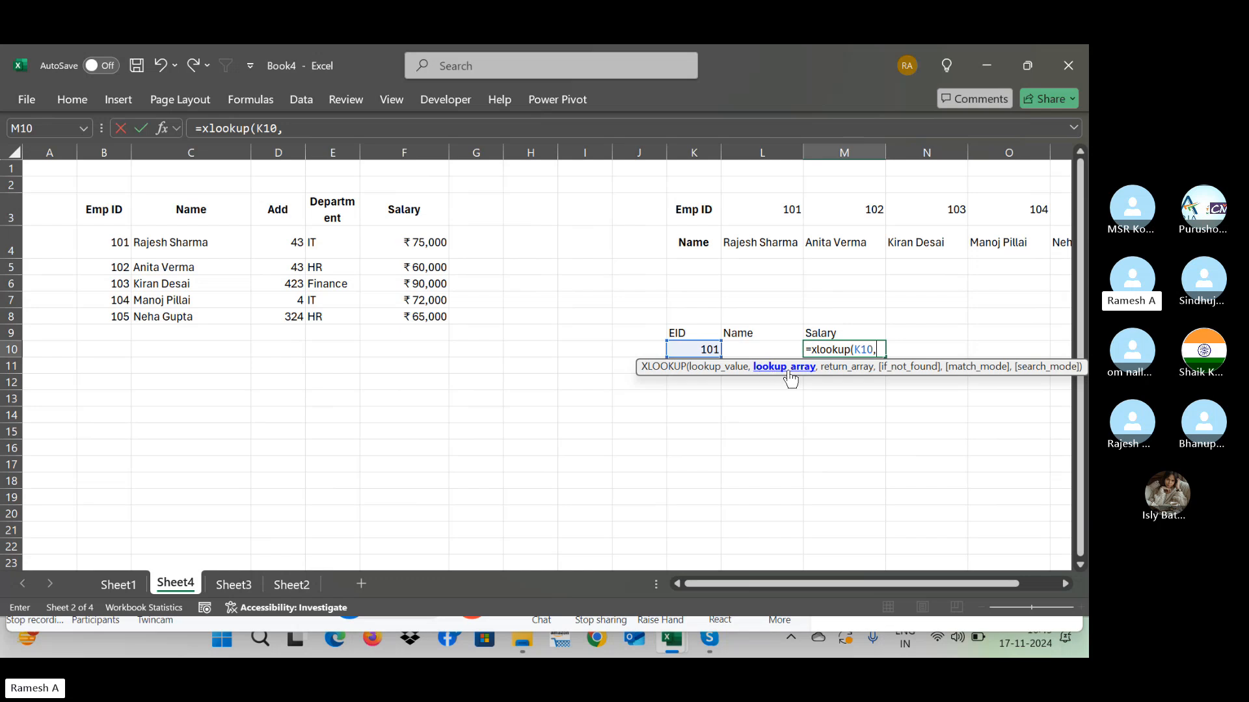
{"action": "left_click", "coordinate": [107, 208]}
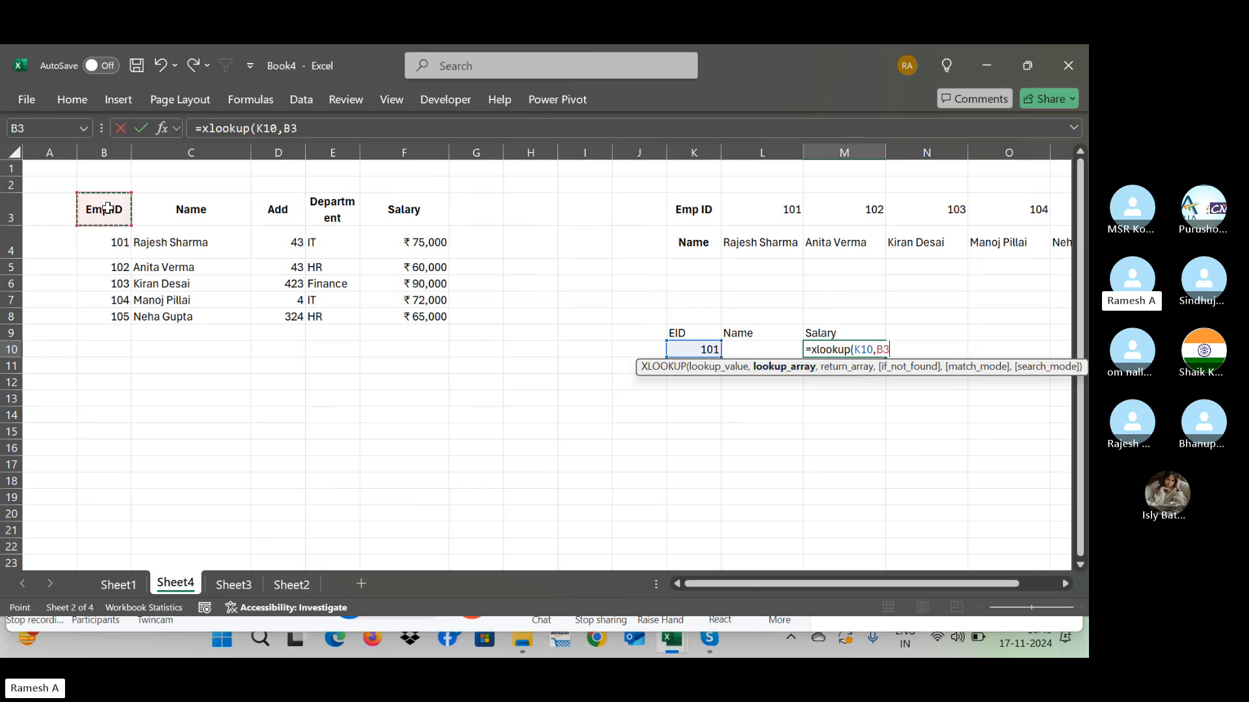
{"action": "key", "text": "ctrl+shift+Down"}
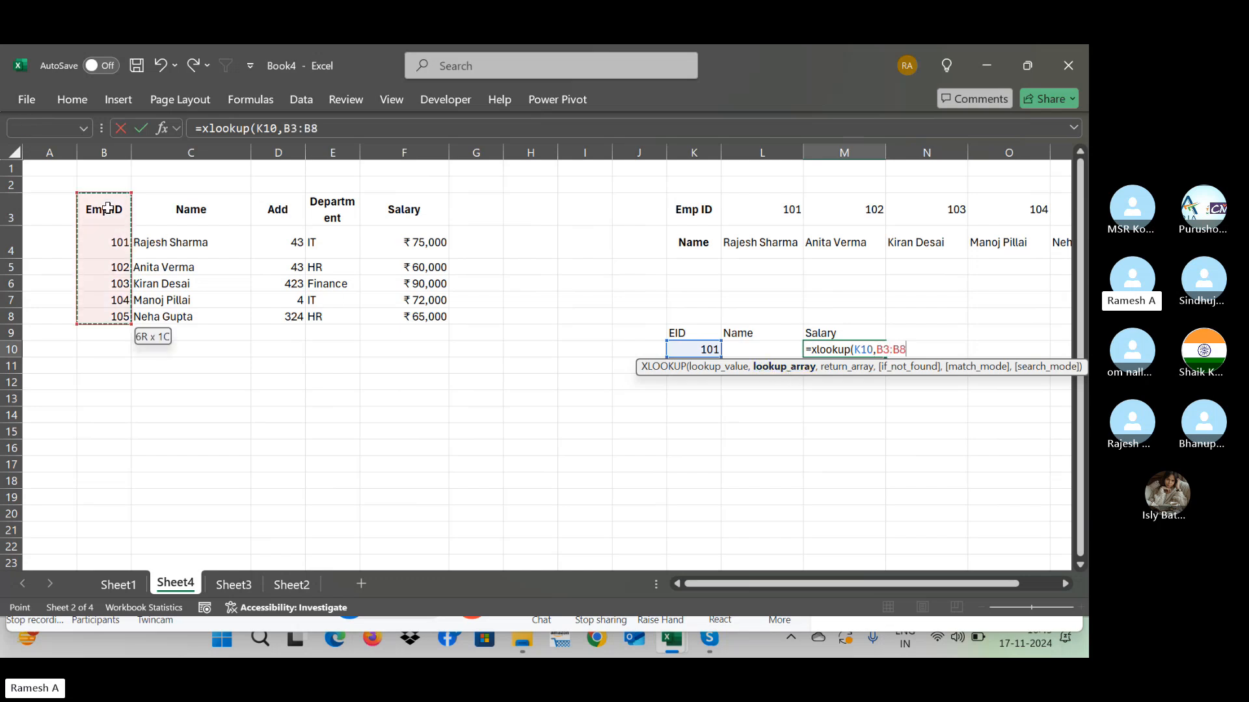
{"action": "key", "text": "F4"}
{"action": "type", "text": ","}
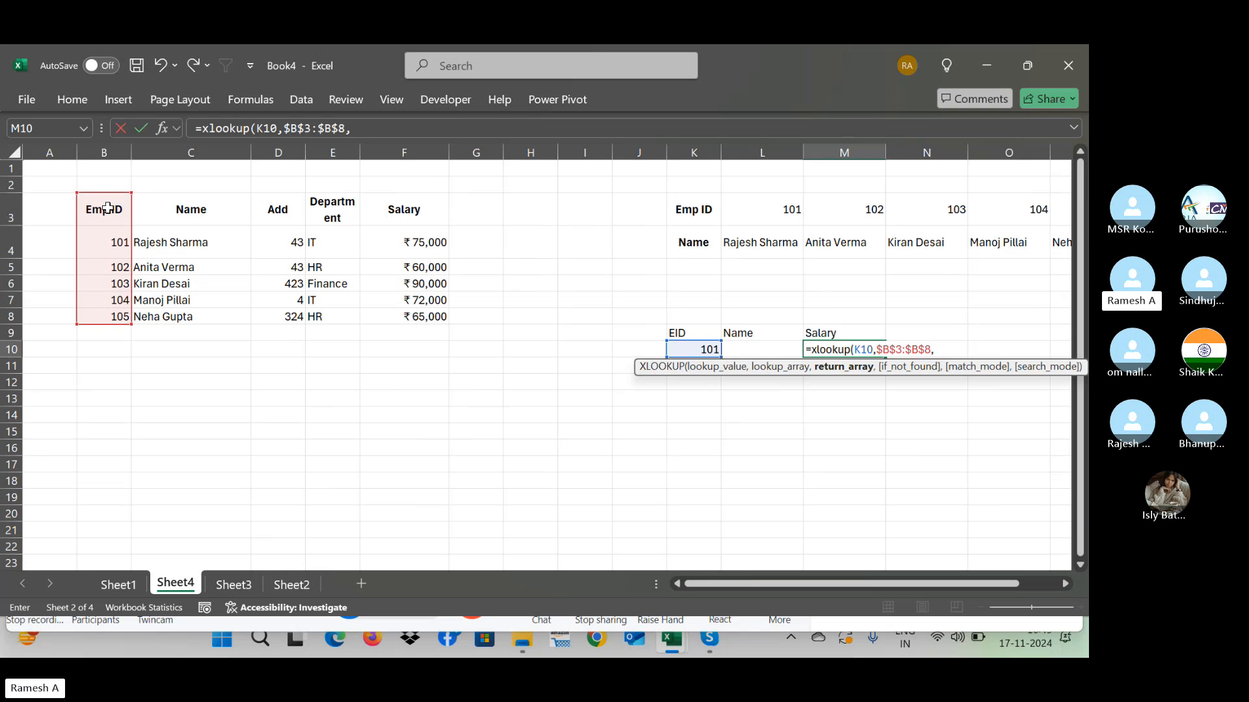
Step: Finish the XLOOKUP in M10 with the Salary column $F$3:$F$8 as the return array
{"action": "left_click", "coordinate": [417, 213]}
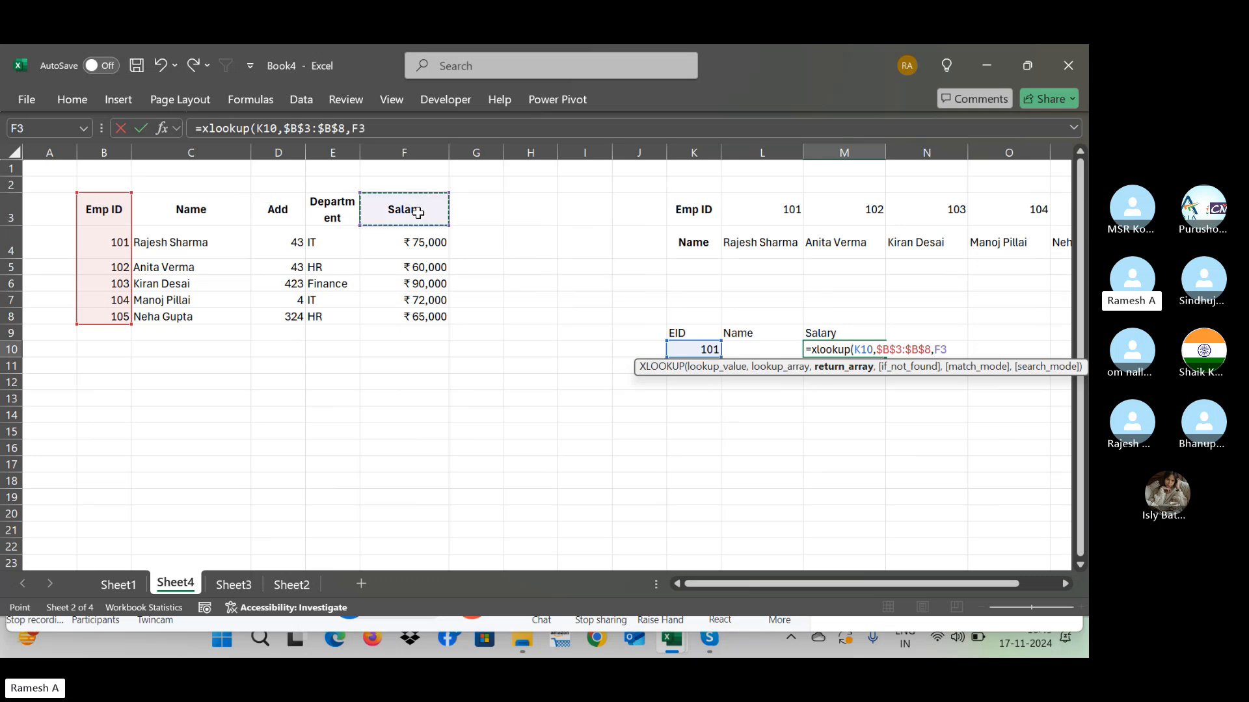
{"action": "key", "text": "ctrl+shift+Down"}
{"action": "key", "text": "F4"}
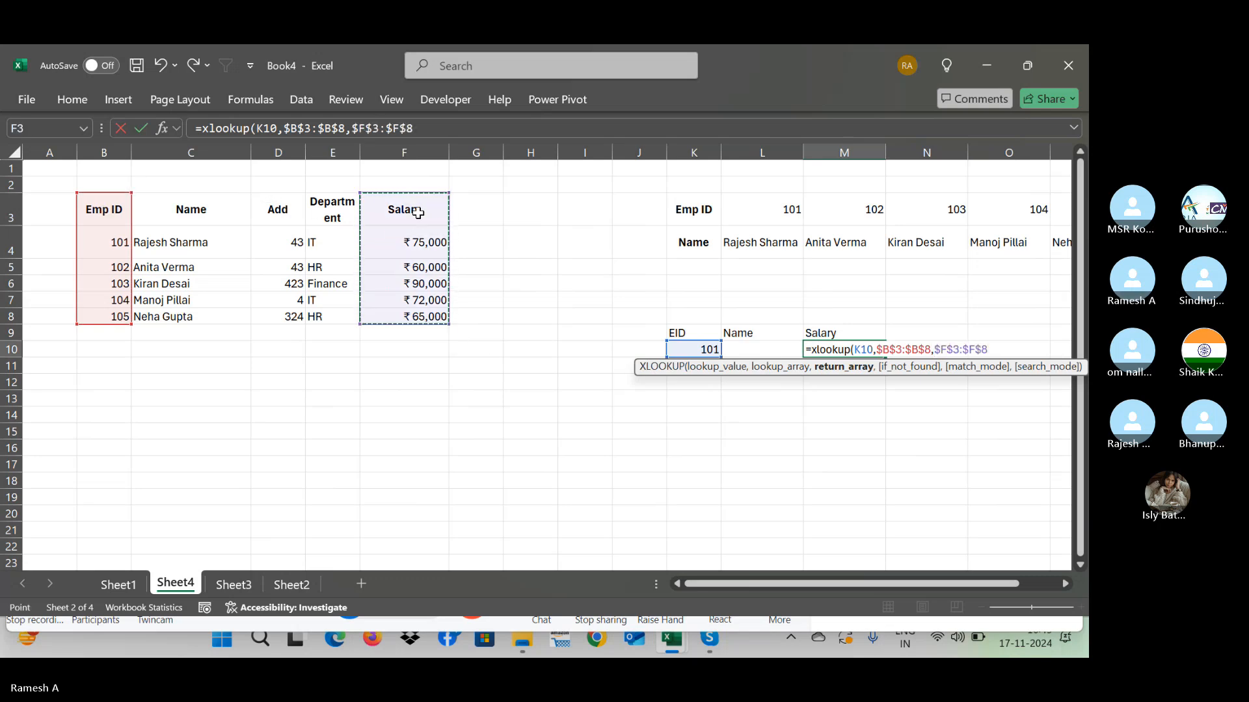
{"action": "type", "text": ")"}
{"action": "key", "text": "Return"}
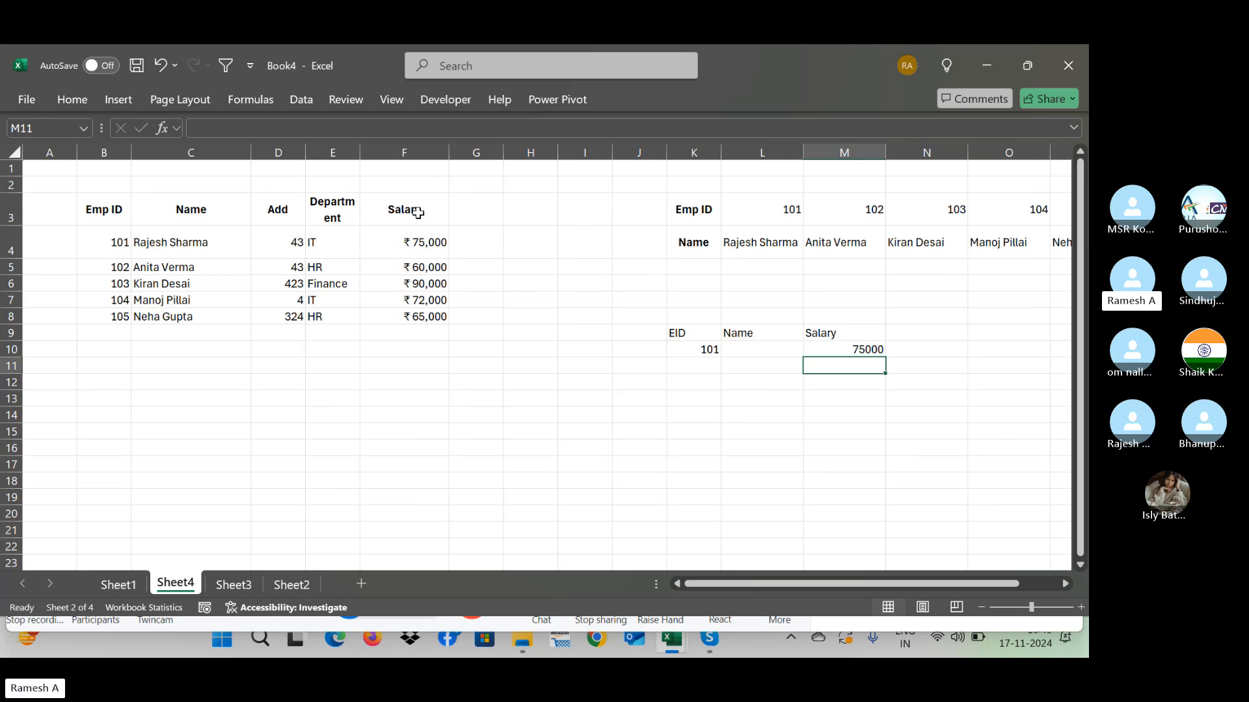
{"action": "key", "text": "Up"}
{"action": "key", "text": "Left"}
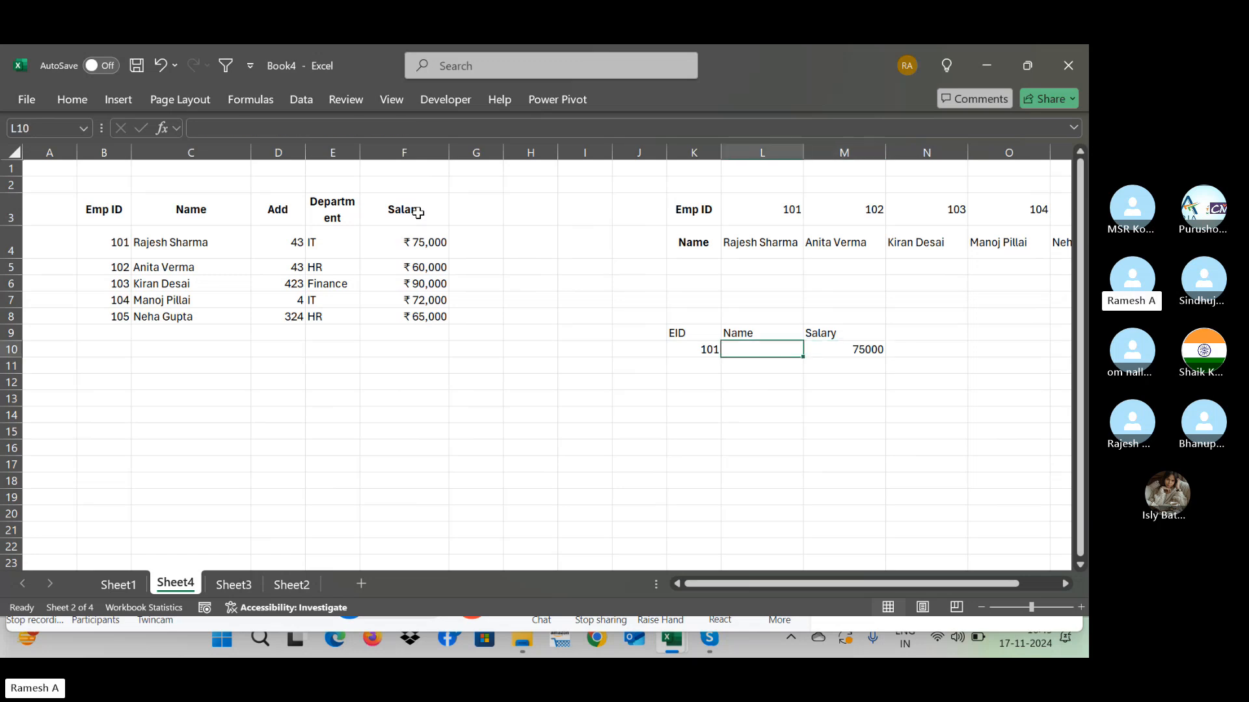
{"action": "type", "text": "="}
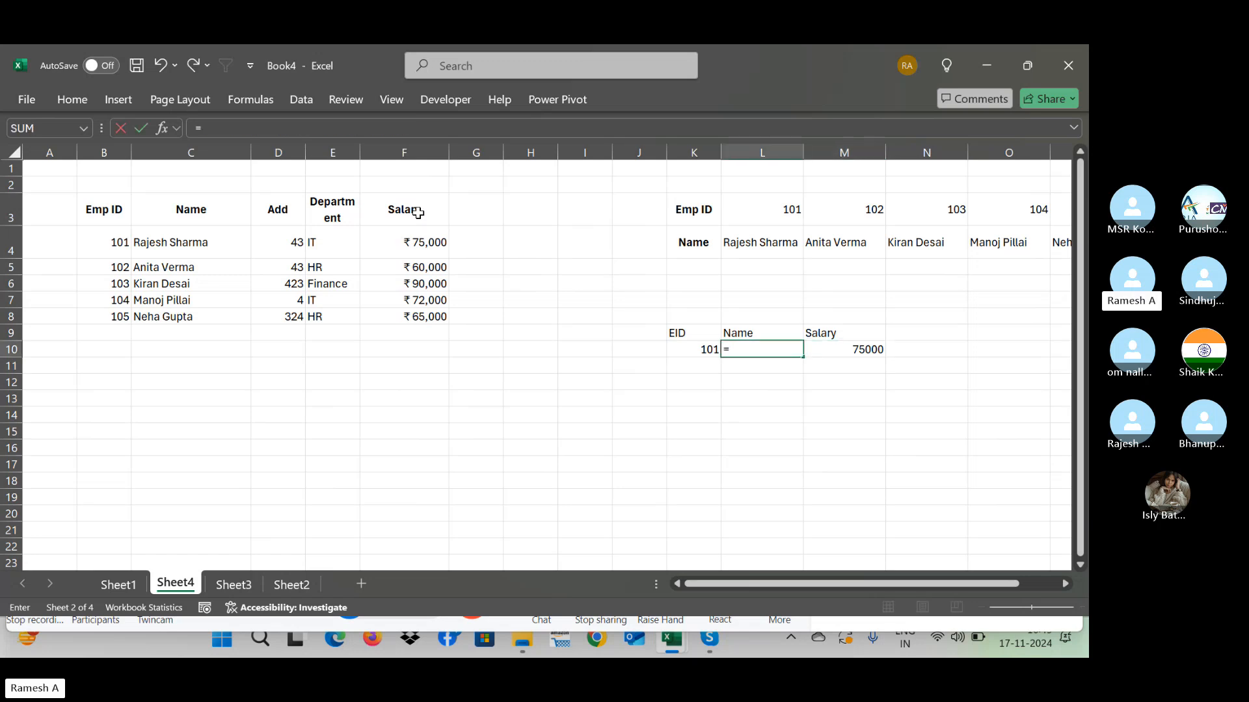
{"action": "type", "text": "xlokup("}
{"action": "key", "text": "Left"}
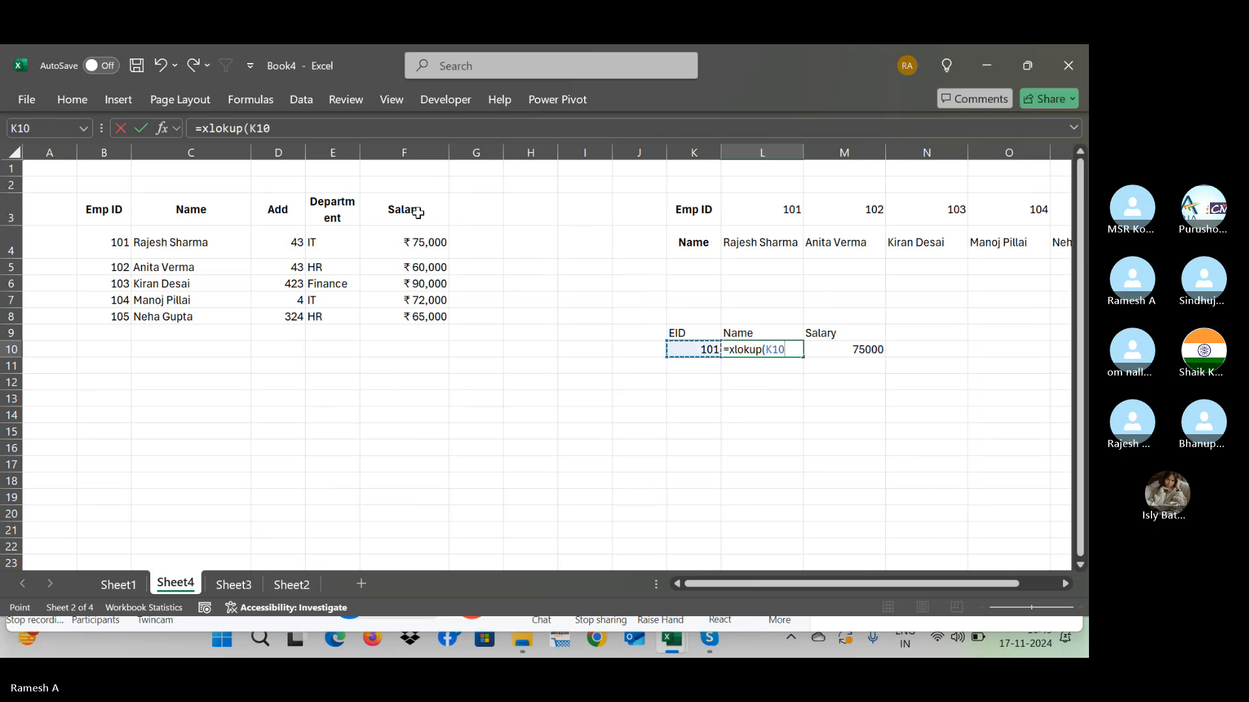
{"action": "type", "text": ","}
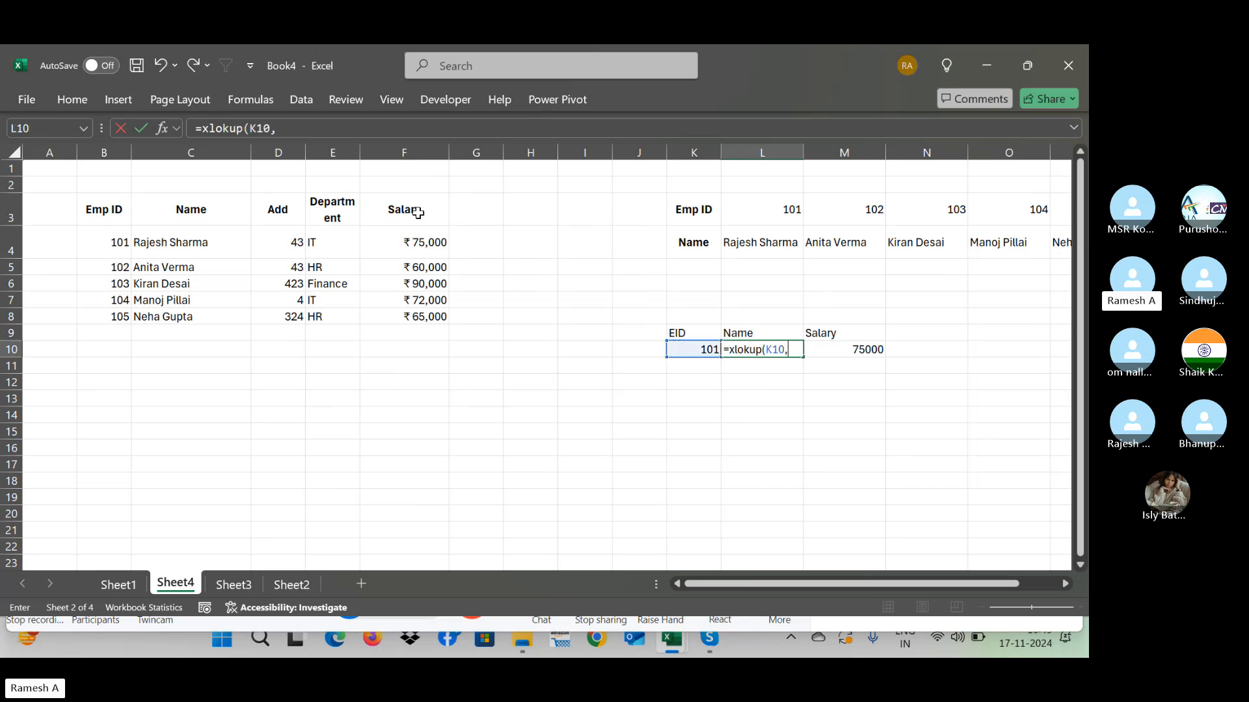
{"action": "key", "text": "Escape"}
{"action": "key", "text": "Right"}
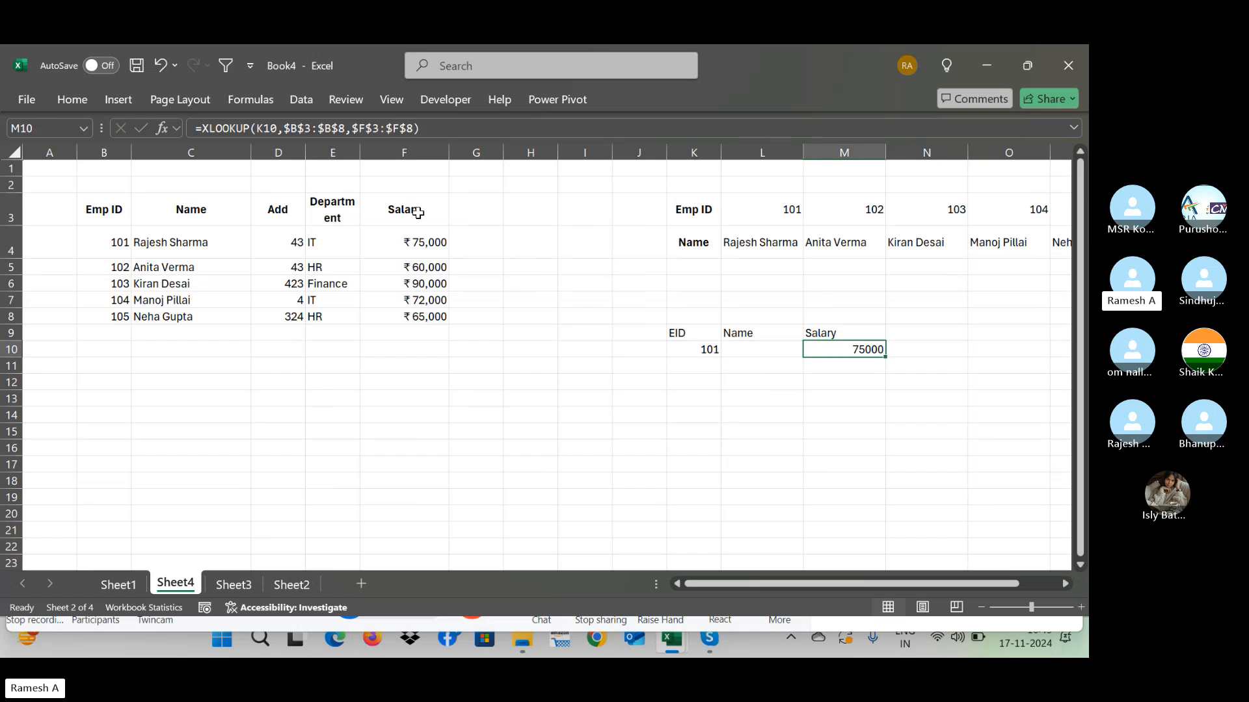
{"action": "key", "text": "Left"}
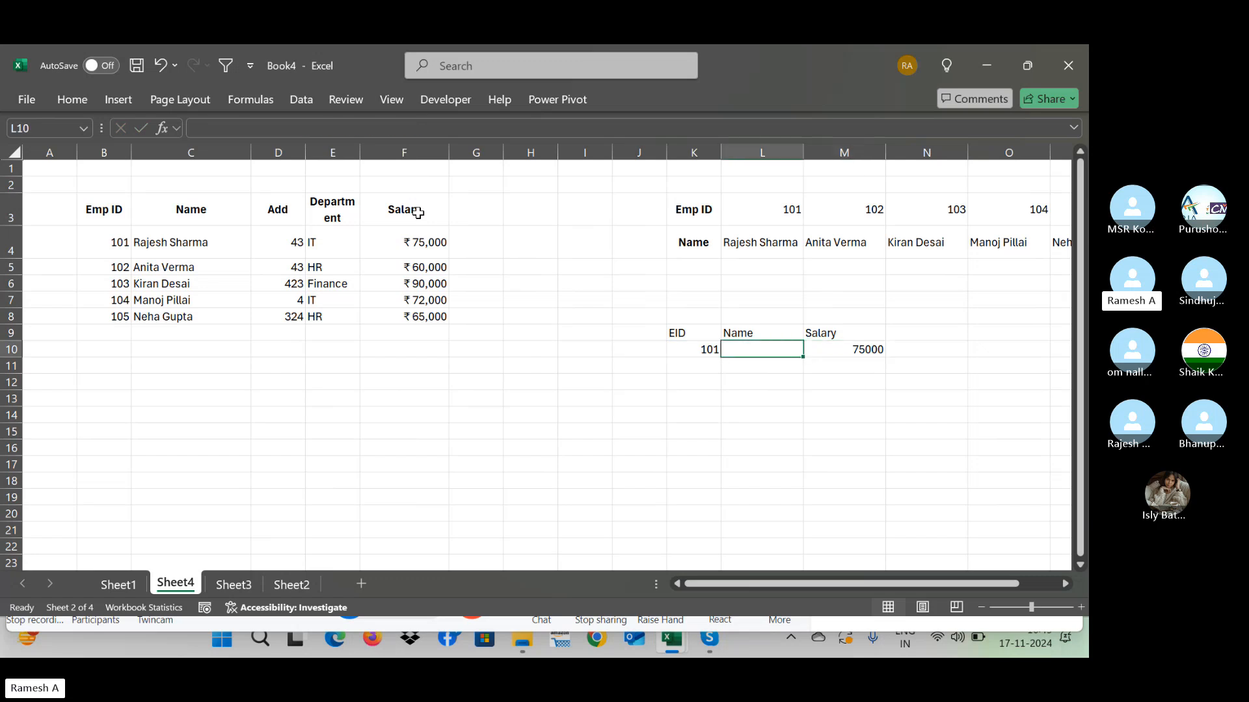
{"action": "key", "text": "Right"}
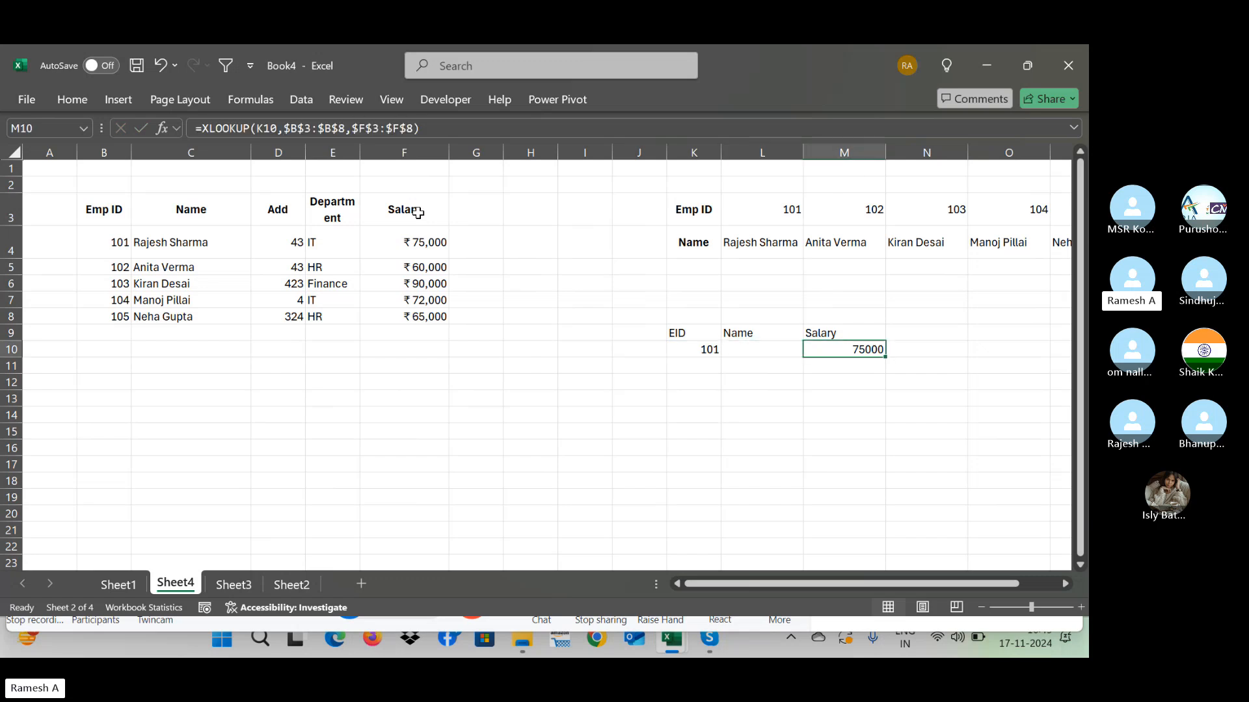
Step: Clear the employee ID from K10 under the EID header
{"action": "key", "text": "Left"}
{"action": "key", "text": "Left"}
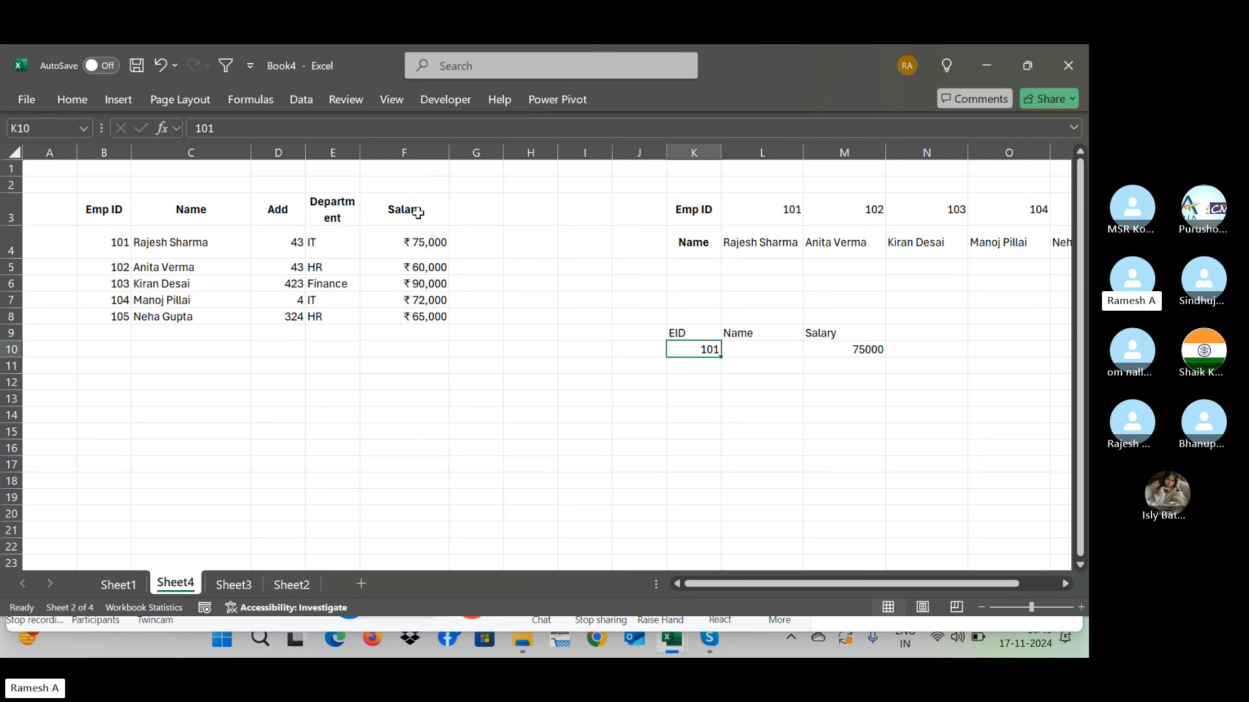
{"action": "key", "text": "Delete"}
{"action": "key", "text": "Right"}
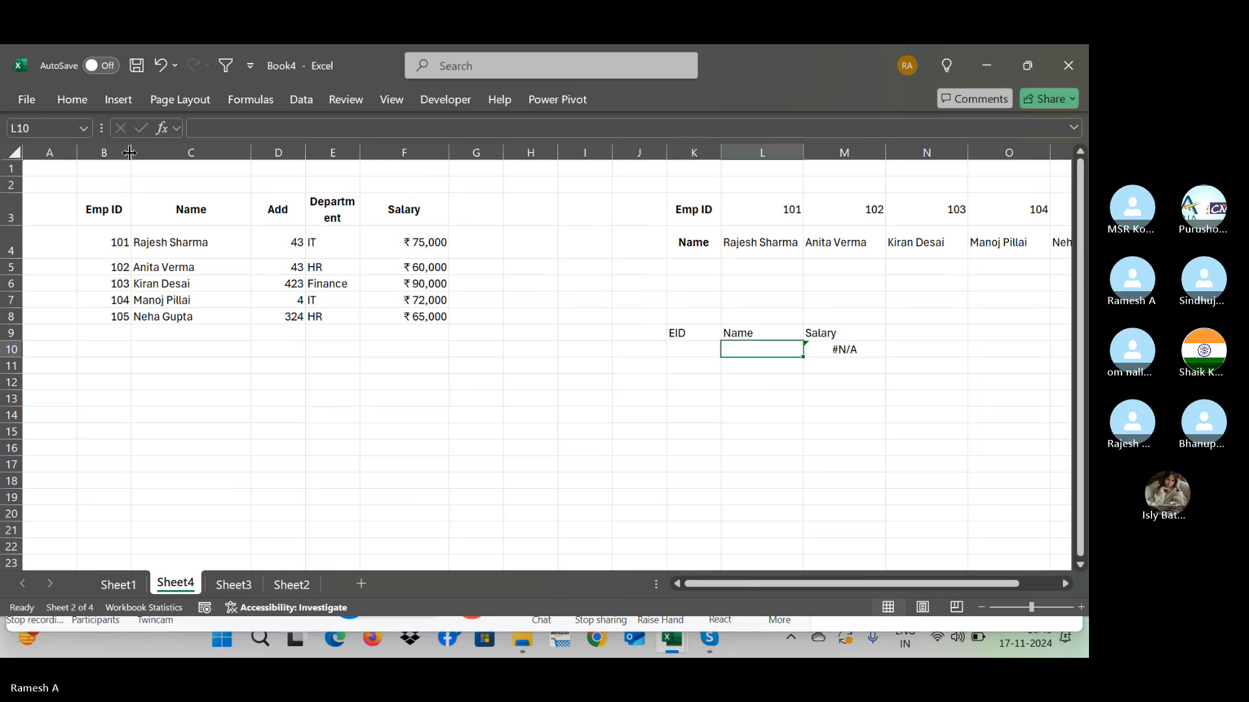
Step: Copy the first employee's name from C4 into L10, and clear the Salary formula in M10
{"action": "left_click", "coordinate": [166, 251]}
{"action": "key", "text": "ctrl+c"}
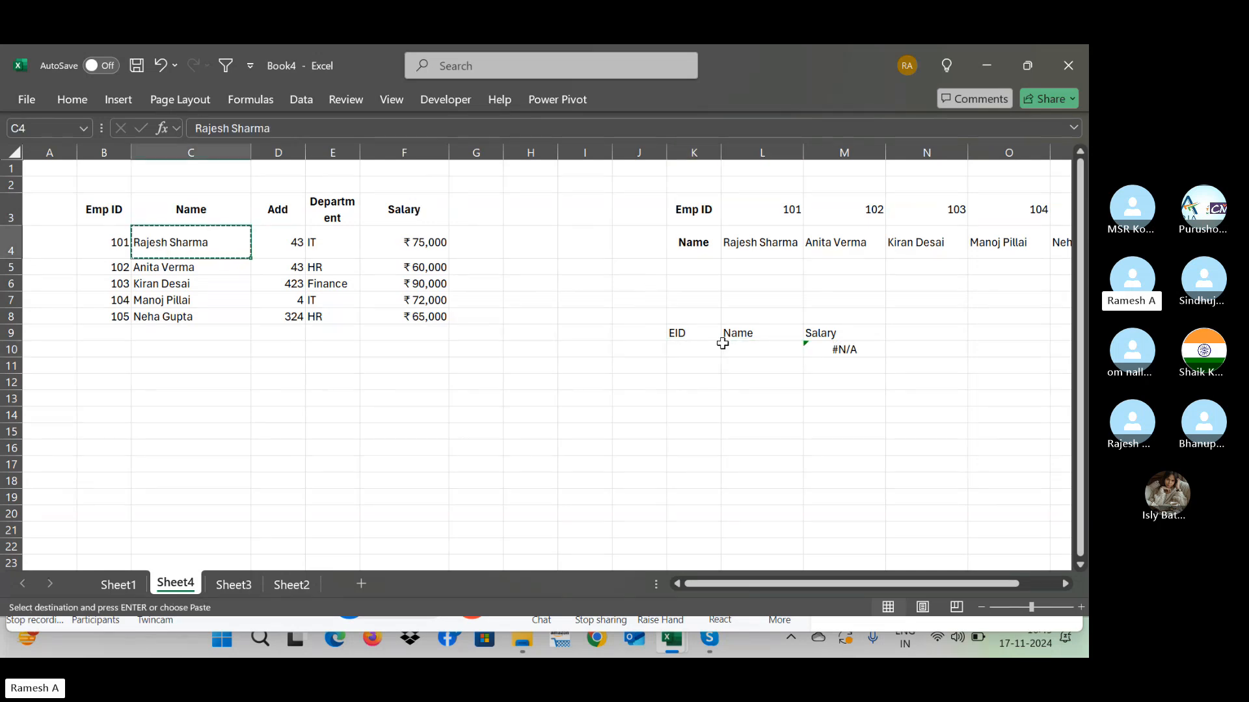
{"action": "left_click", "coordinate": [743, 348]}
{"action": "right_click", "coordinate": [743, 349]}
{"action": "left_click", "coordinate": [720, 363]}
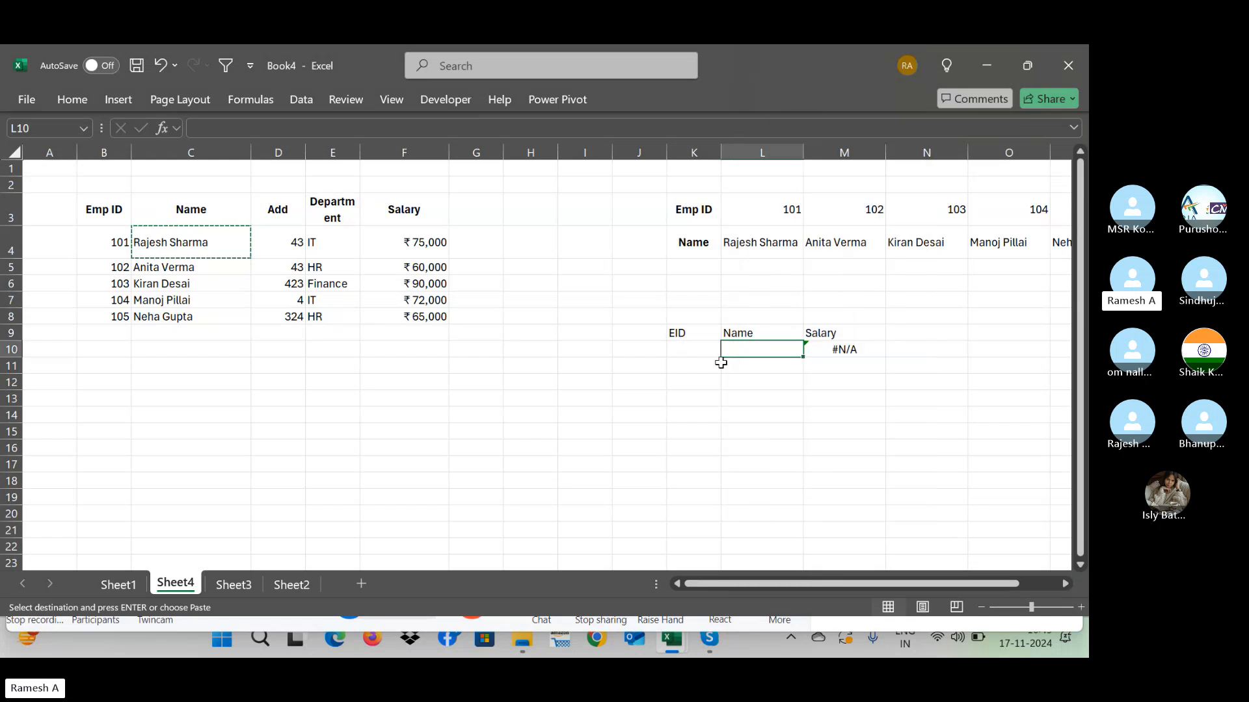
{"action": "key", "text": "ctrl+v"}
{"action": "key", "text": "Right"}
{"action": "key", "text": "ctrl+z"}
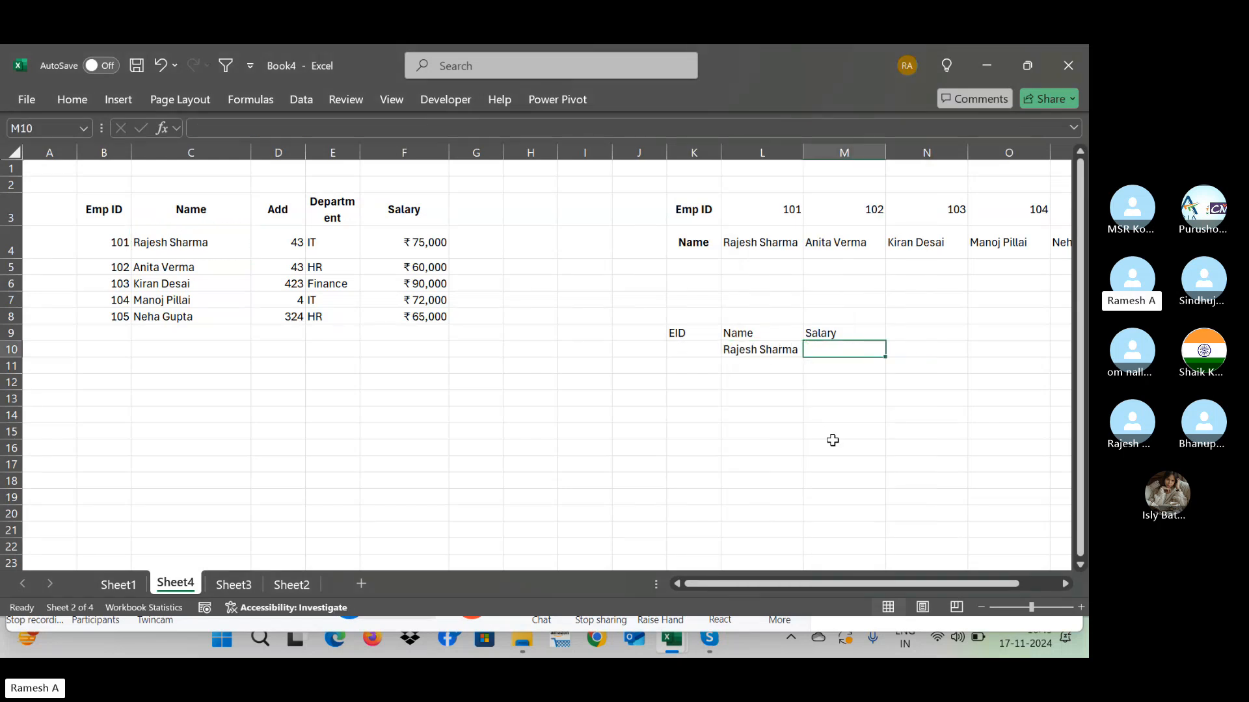
Step: Begin an XLOOKUP formula in K10 with the name in L10 as the lookup value
{"action": "key", "text": "Left"}
{"action": "key", "text": "Left"}
{"action": "type", "text": "=x"}
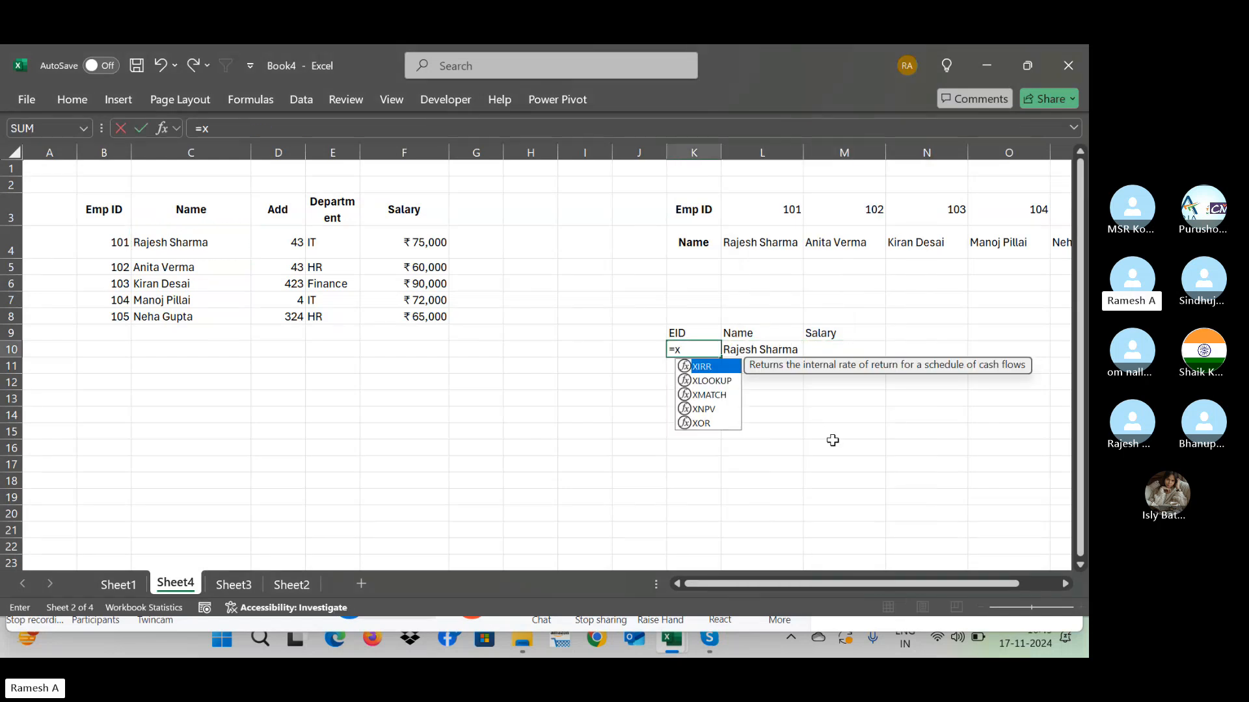
{"action": "type", "text": "lookup("}
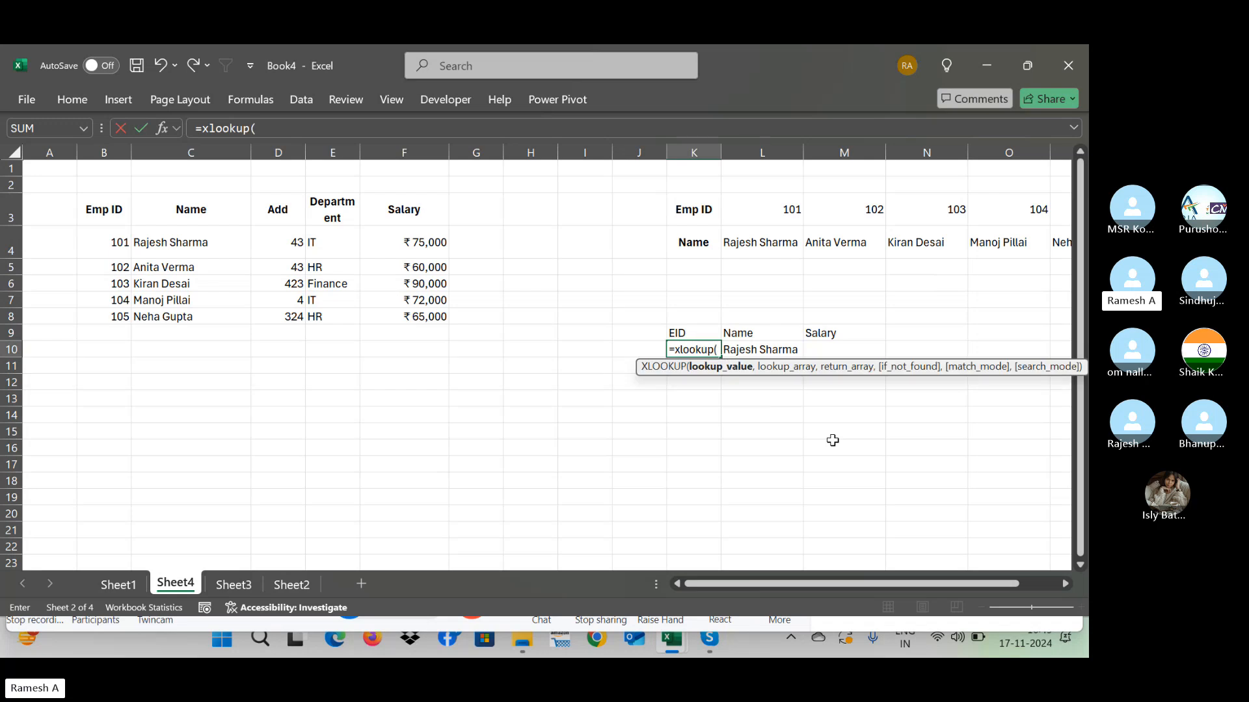
{"action": "left_click", "coordinate": [800, 350]}
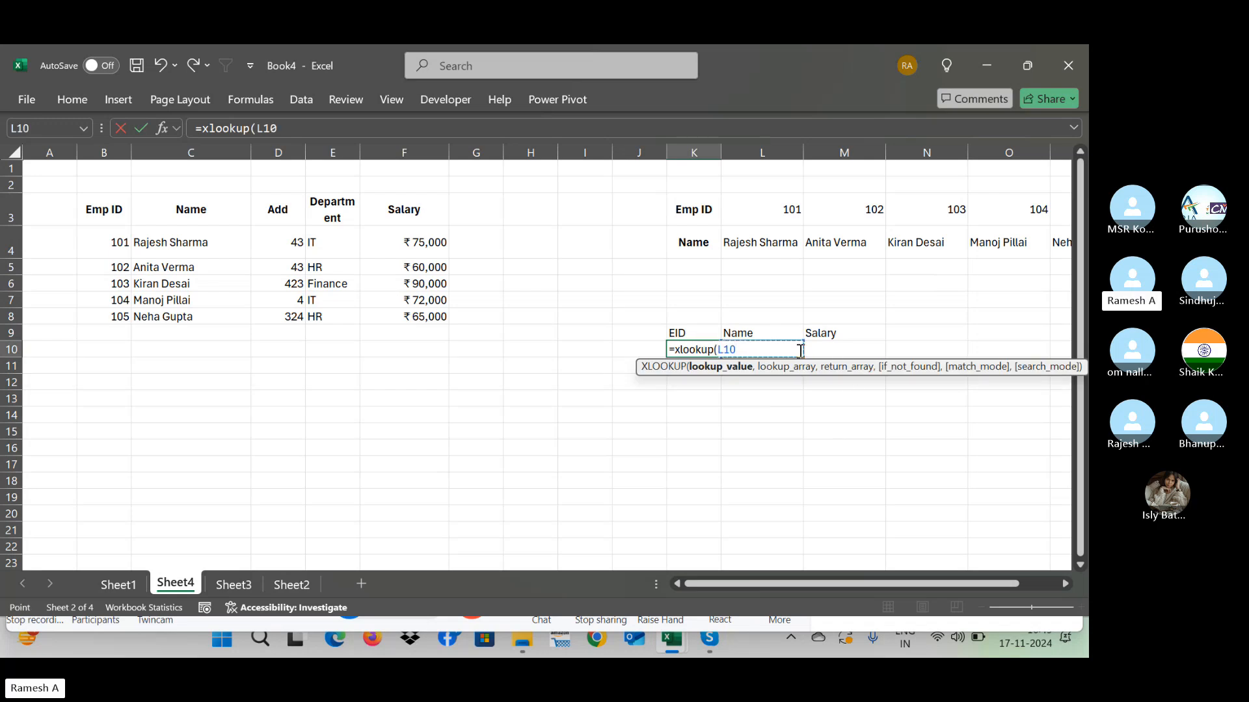
{"action": "type", "text": ","}
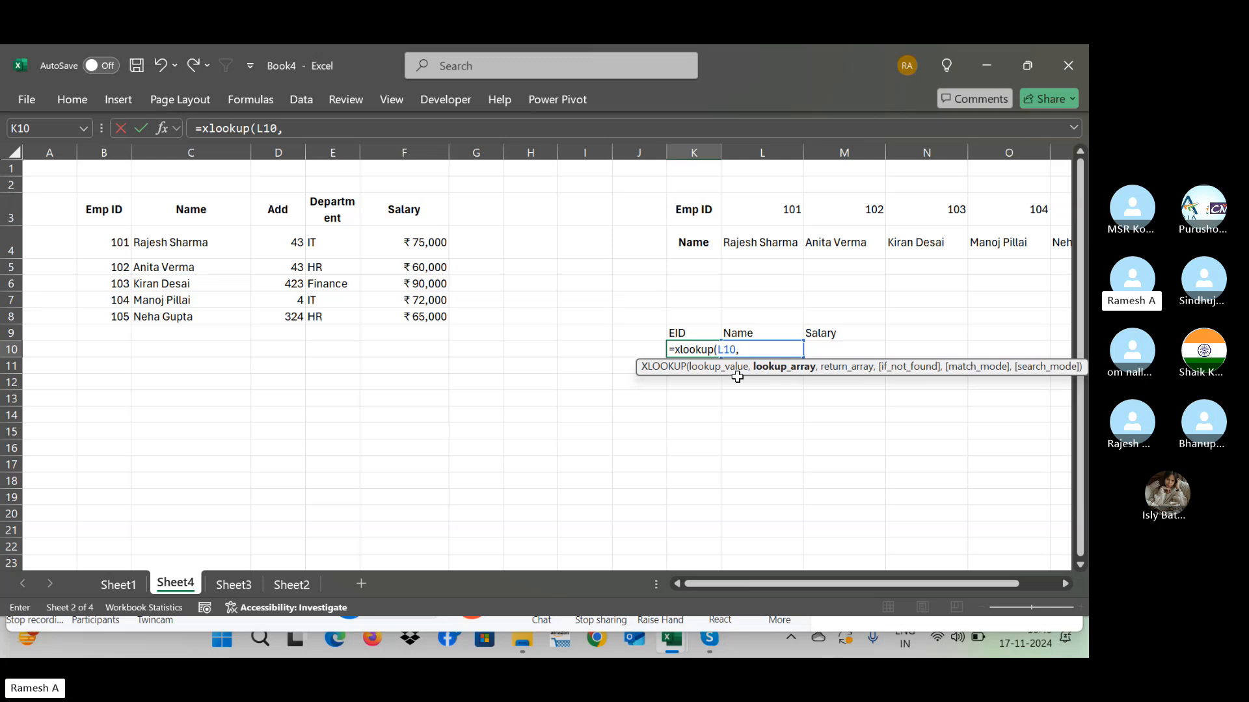
Step: Complete the XLOOKUP in K10 with $C$3:$C$8 as the lookup array and $B$3:$B$8 as the return array
{"action": "left_click_drag", "start_coordinate": [190, 209], "coordinate": [248, 318]}
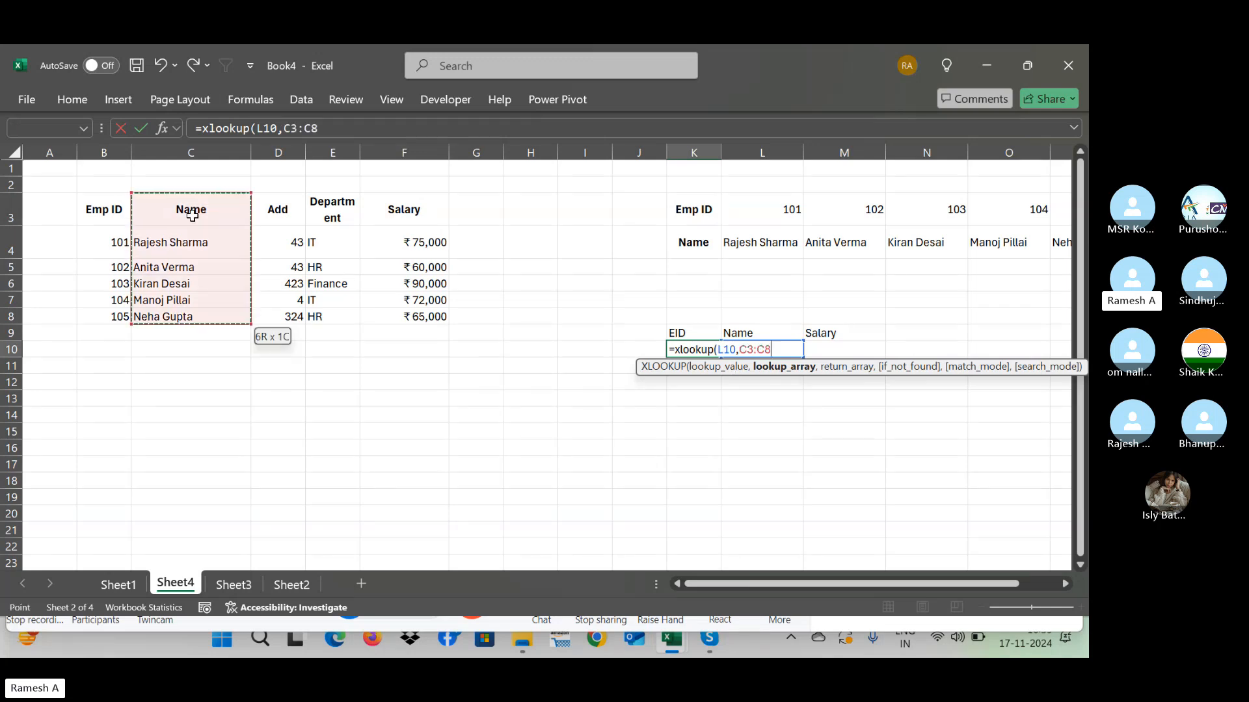
{"action": "key", "text": "F4"}
{"action": "type", "text": ","}
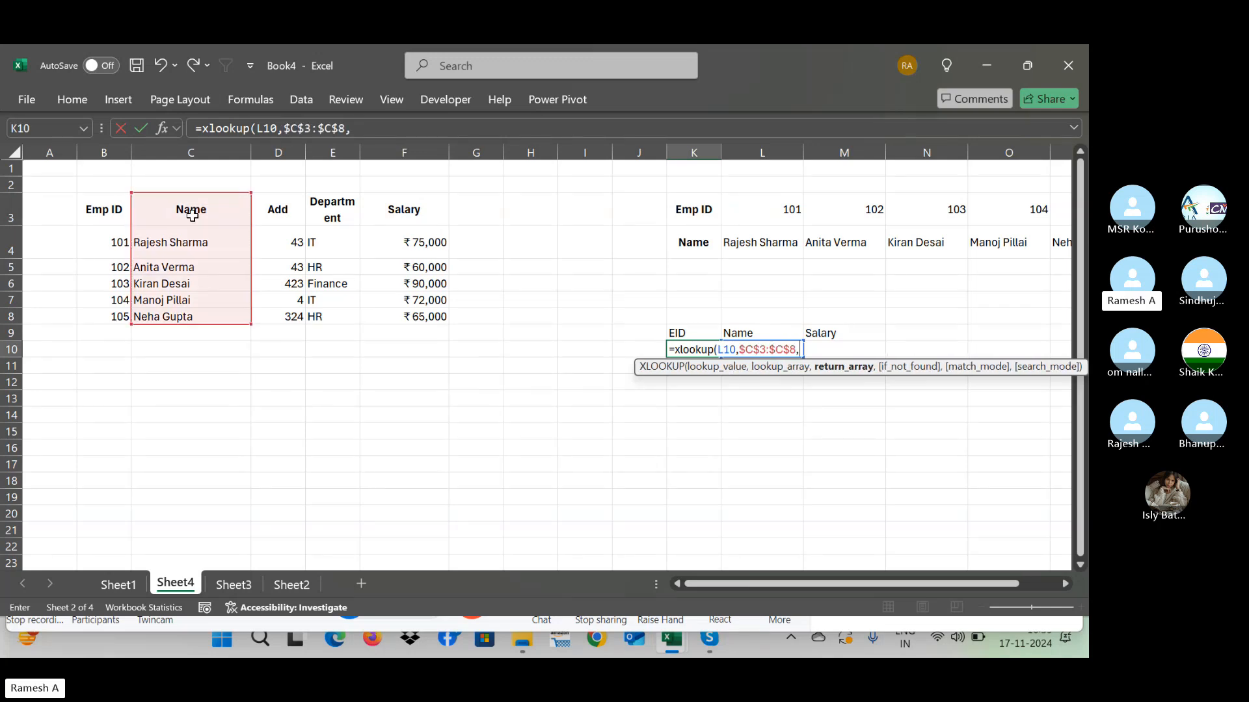
{"action": "left_click", "coordinate": [106, 213]}
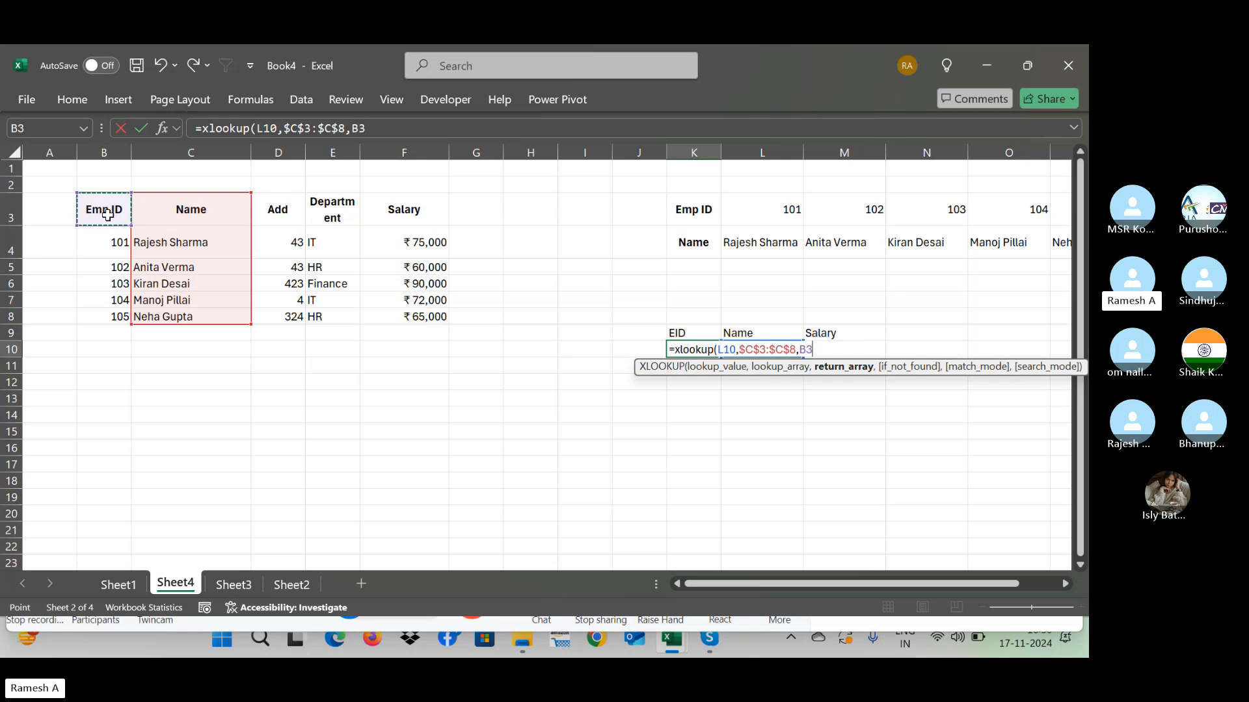
{"action": "key", "text": "ctrl+shift+Down"}
{"action": "key", "text": "F4"}
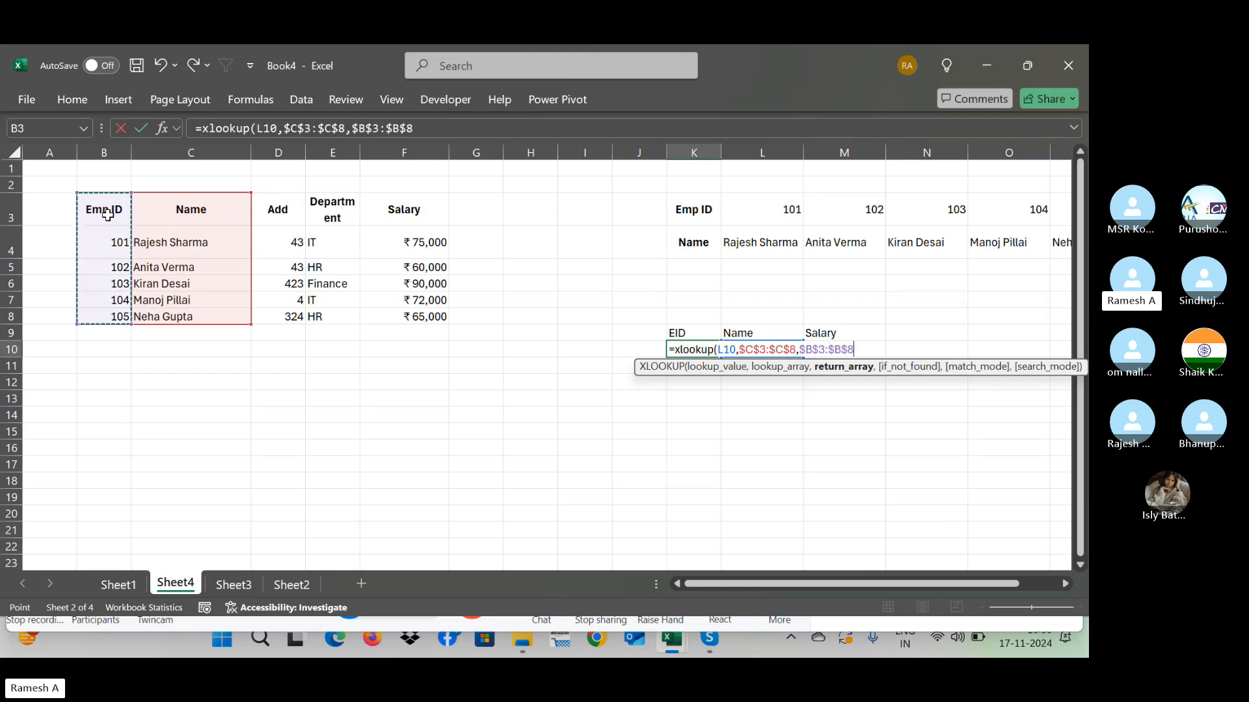
{"action": "key", "text": "Return"}
{"action": "key", "text": "Up"}
{"action": "key", "text": "Right"}
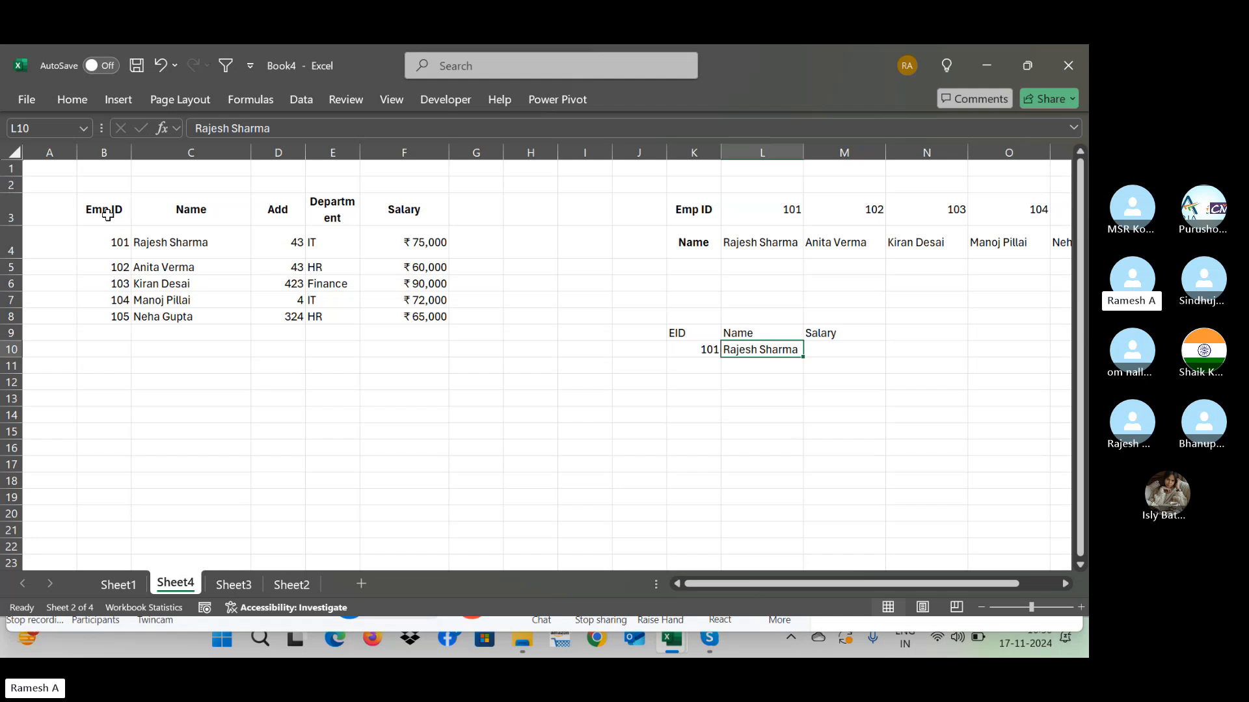
{"action": "type", "text": "=x"}
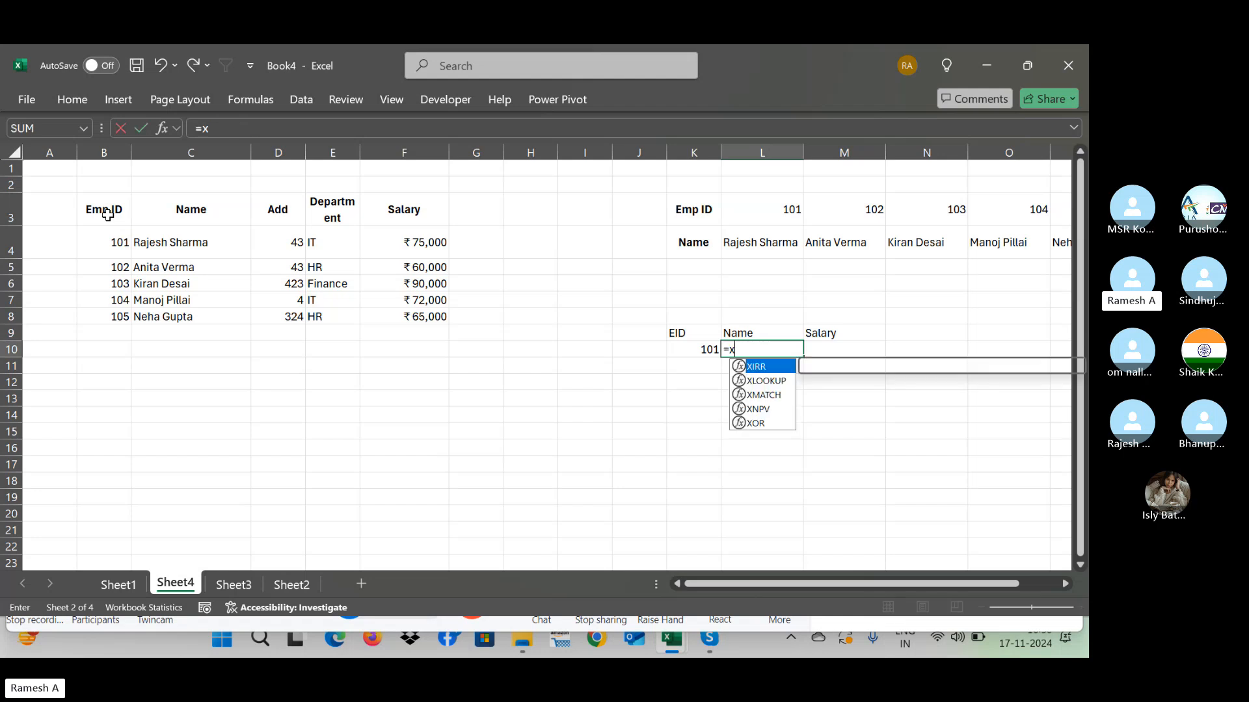
{"action": "type", "text": "looup("}
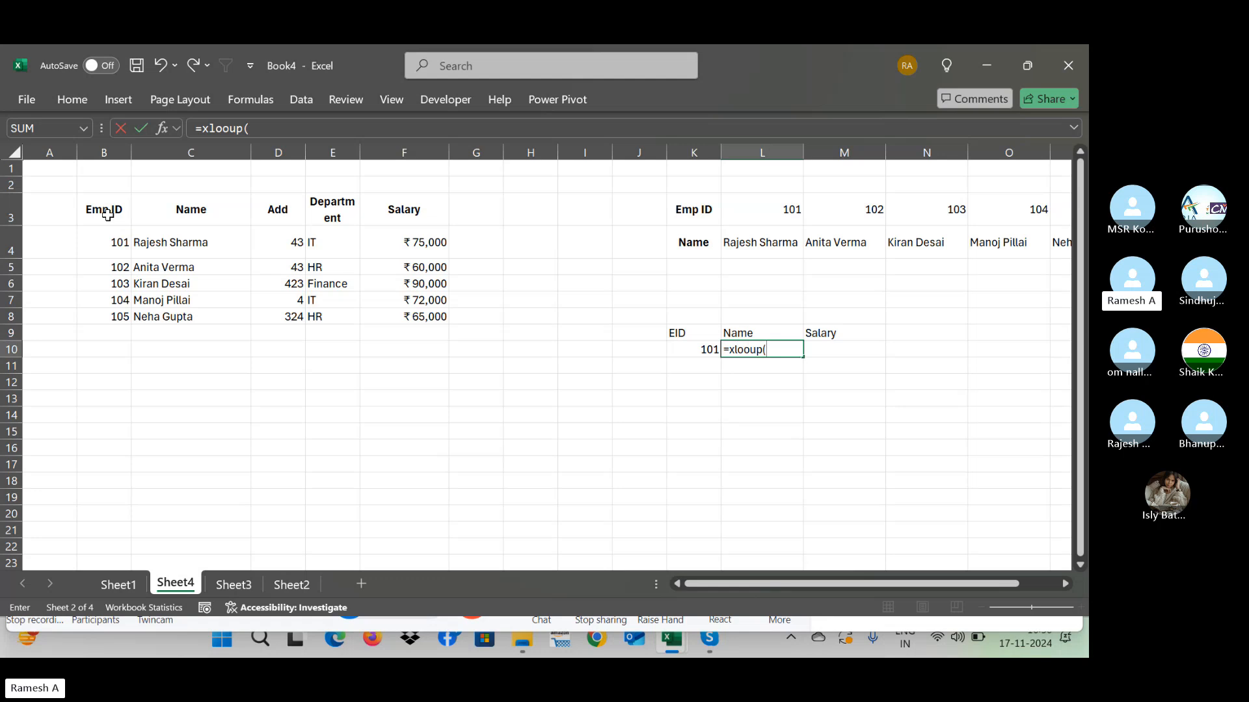
{"action": "key", "text": "Escape"}
Step: Try replacing the XLOOKUP formula in K10 with the employee ID 107, and undo the entry
{"action": "key", "text": "Down"}
{"action": "key", "text": "Left"}
{"action": "key", "text": "Up"}
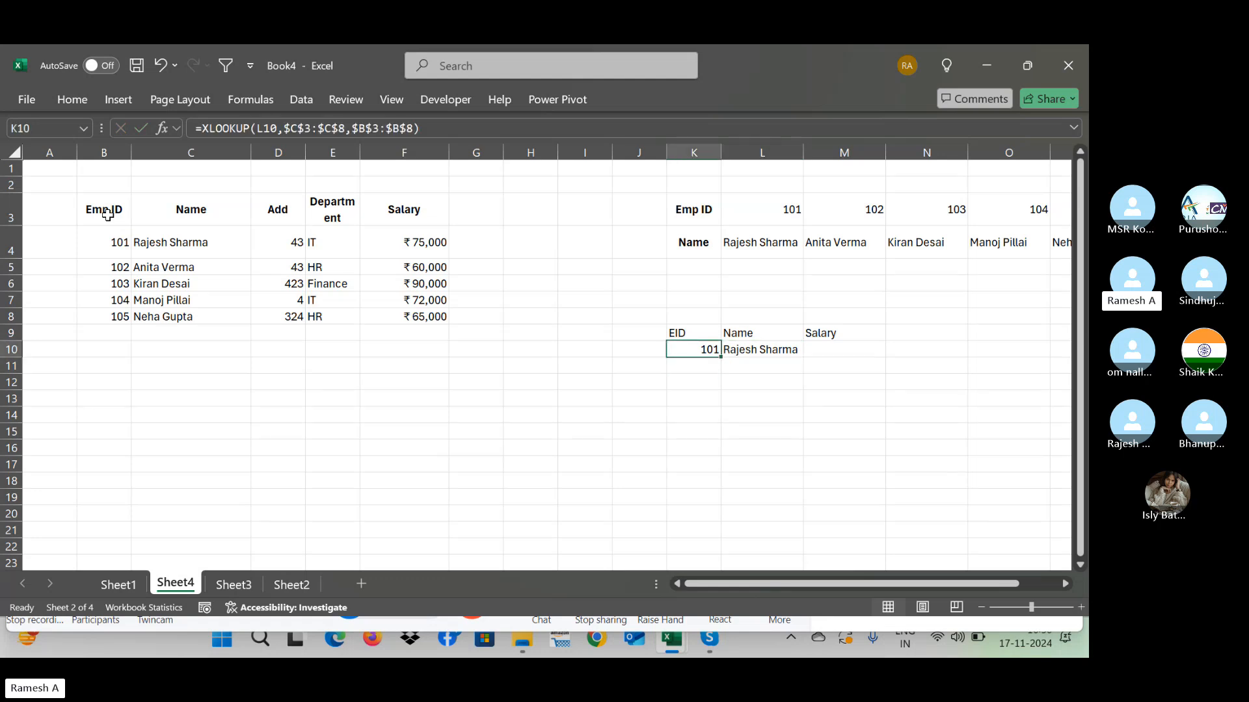
{"action": "type", "text": "107"}
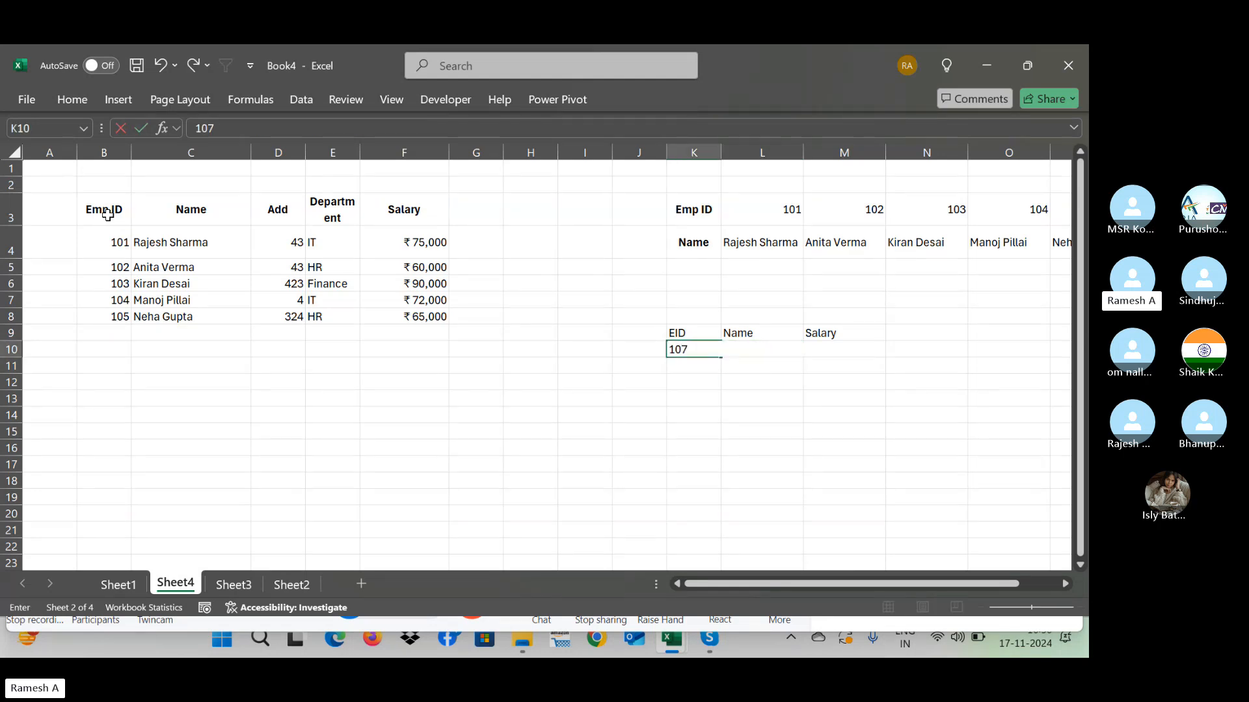
{"action": "key", "text": "Return"}
{"action": "key", "text": "Up"}
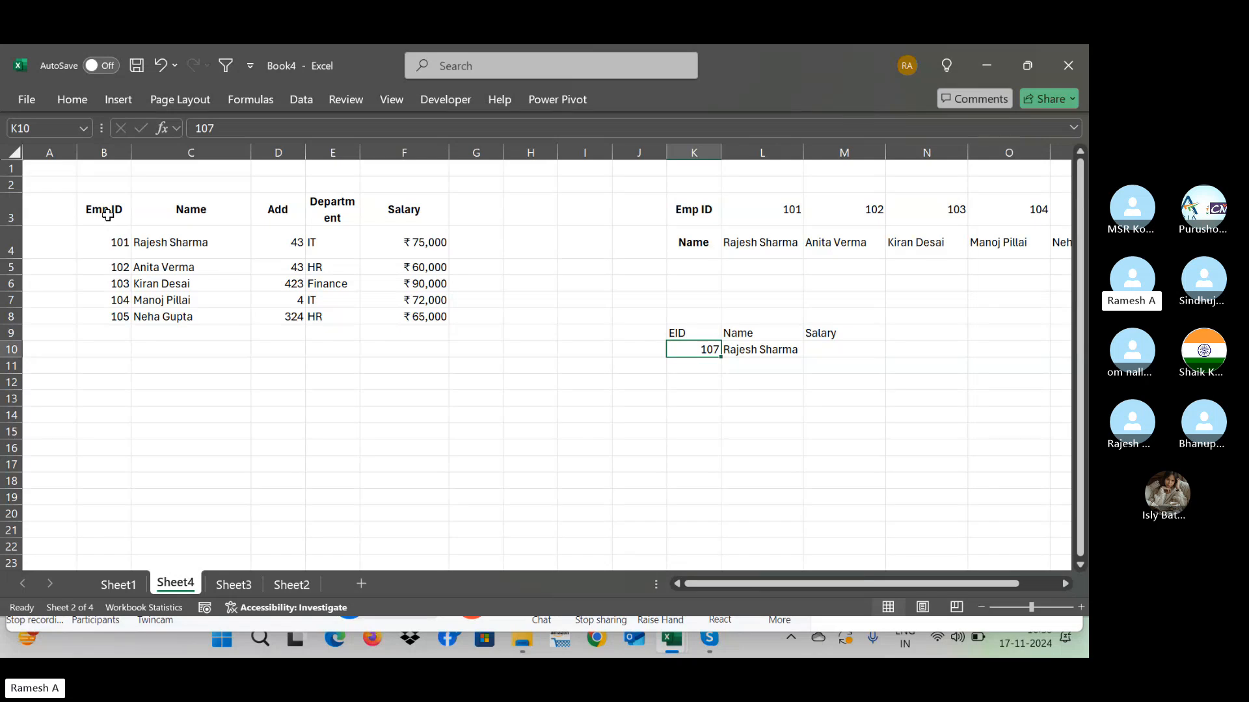
{"action": "key", "text": "ctrl+z"}
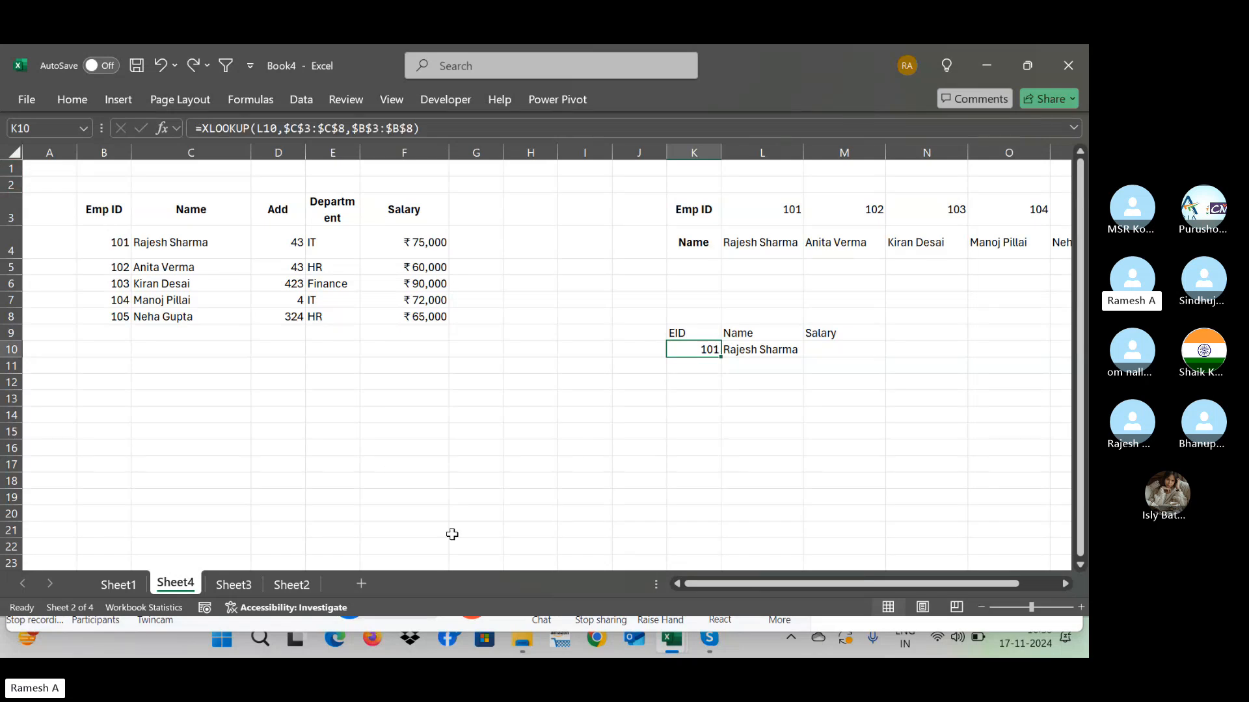
Step: Clear the name from L10 and enter the employee ID 101 in K10
{"action": "key", "text": "Right"}
{"action": "key", "text": "Left"}
{"action": "key", "text": "Right"}
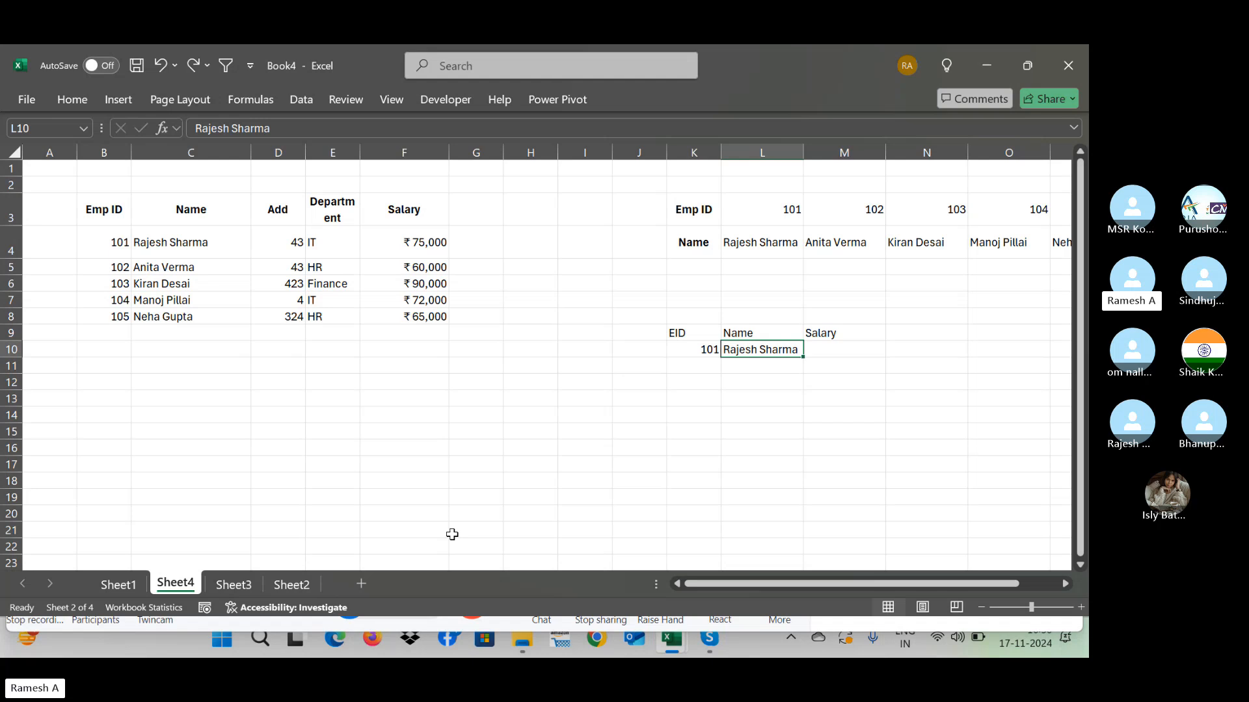
{"action": "key", "text": "Delete"}
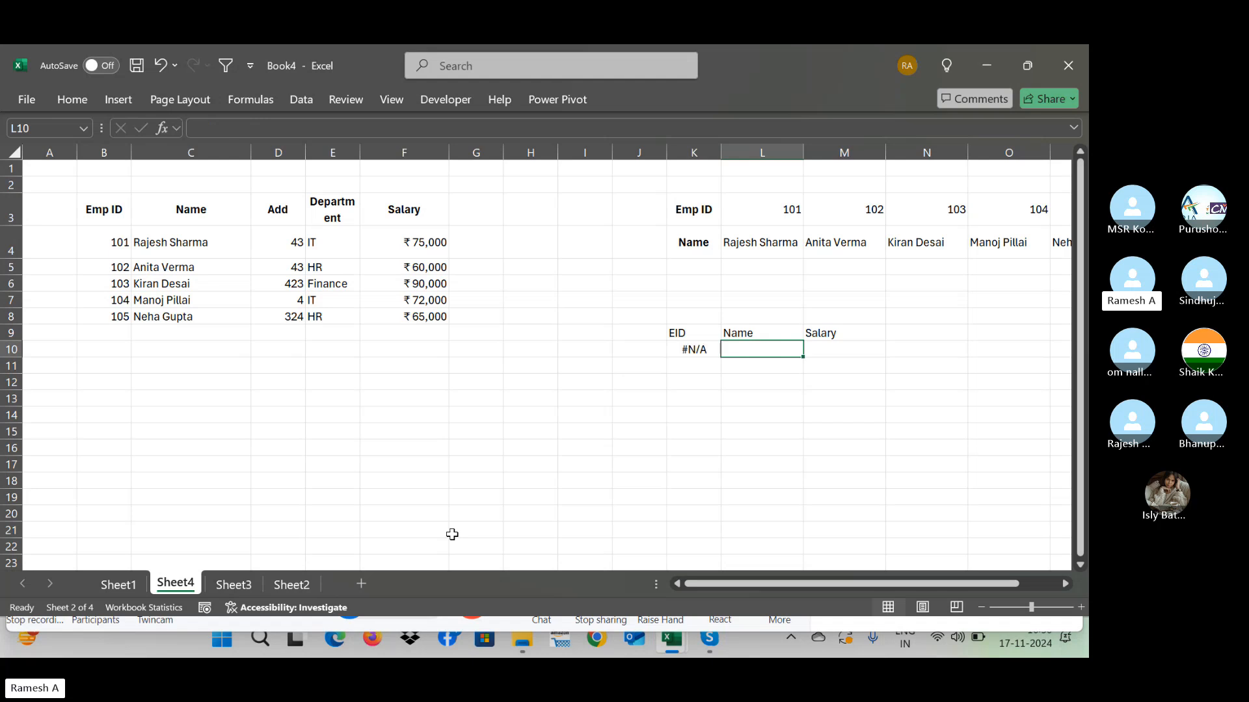
{"action": "key", "text": "Left"}
{"action": "type", "text": "101"}
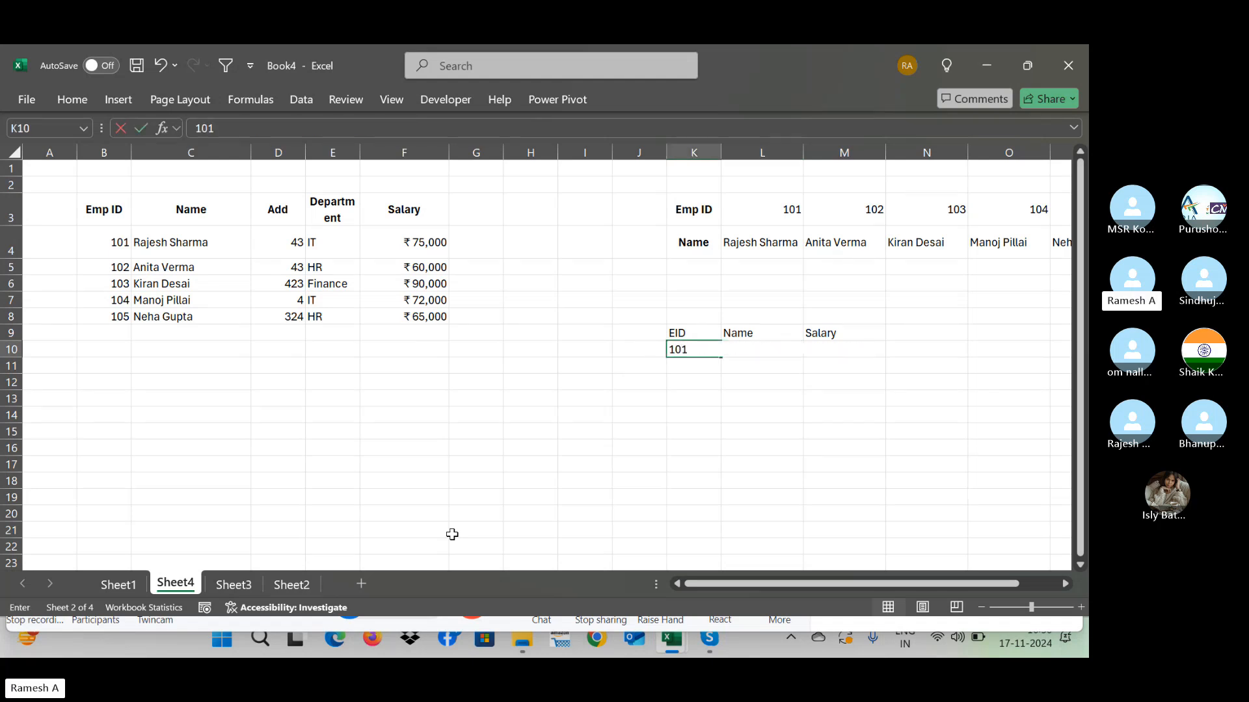
Step: Begin an XLOOKUP formula in L10 with K10 as the lookup value and $B$3:$B$8 as the lookup array
{"action": "key", "text": "Right"}
{"action": "type", "text": "=xlo"}
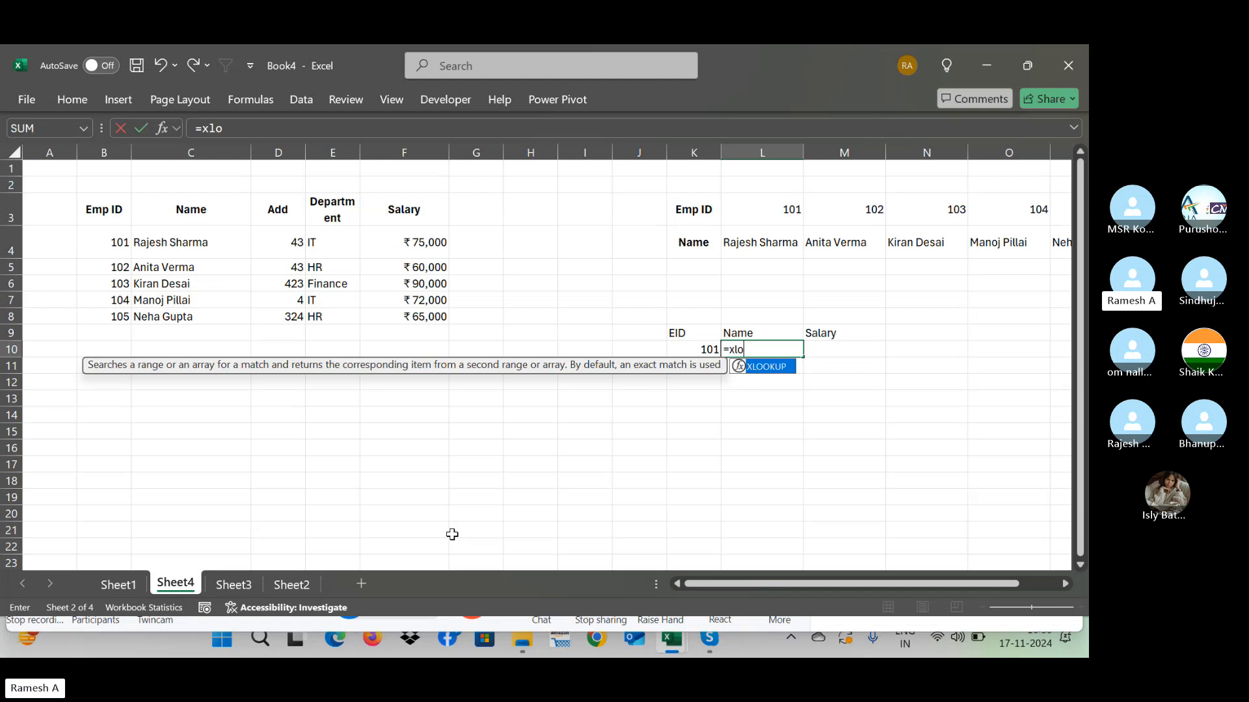
{"action": "type", "text": "okup("}
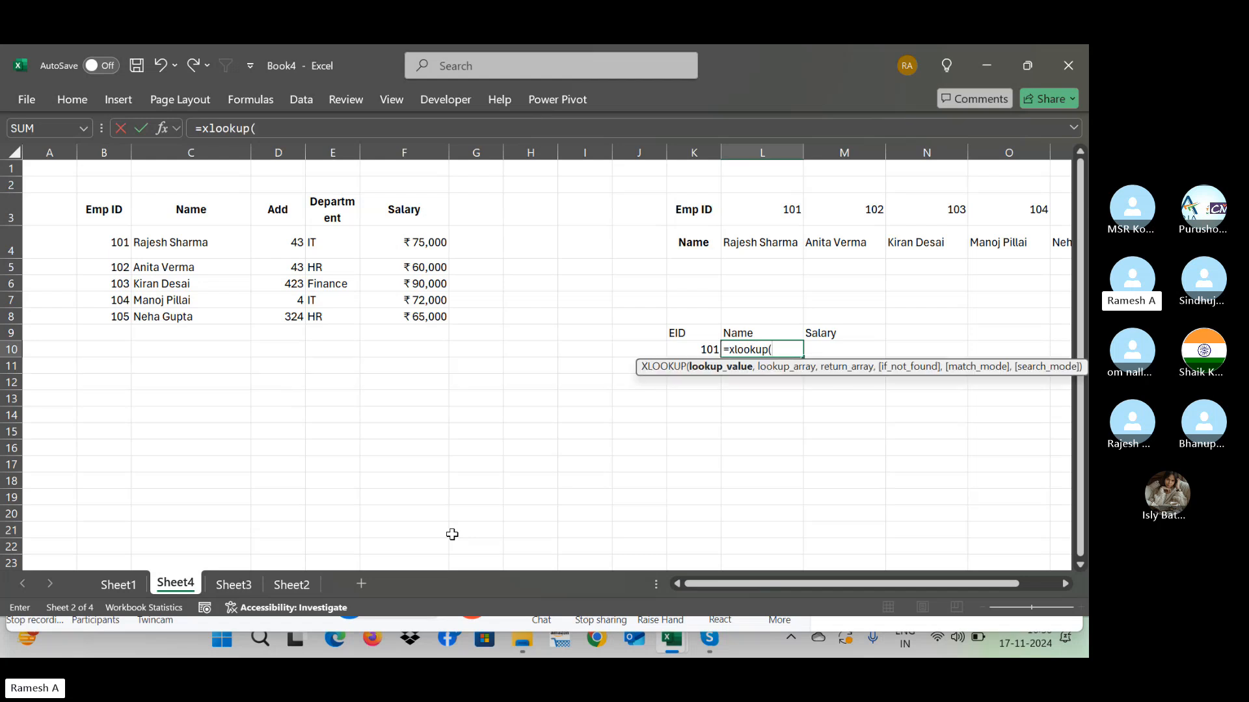
{"action": "left_click", "coordinate": [701, 347]}
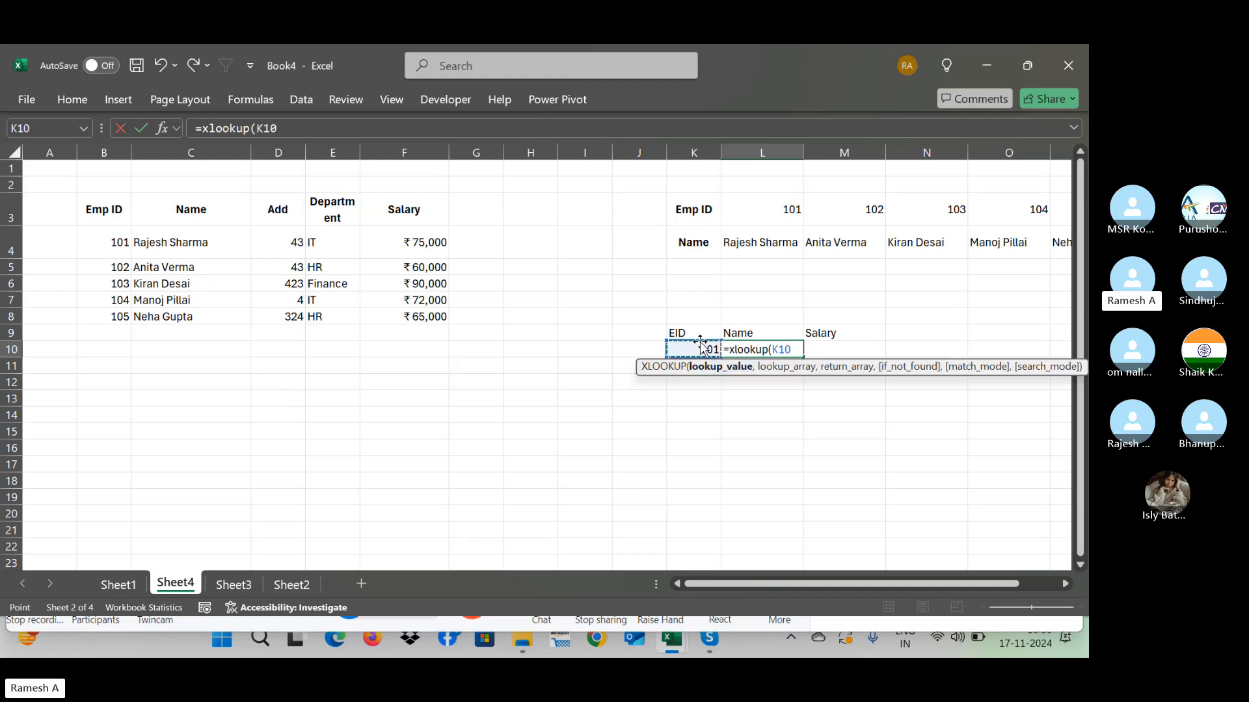
{"action": "type", "text": ","}
{"action": "left_click", "coordinate": [116, 221]}
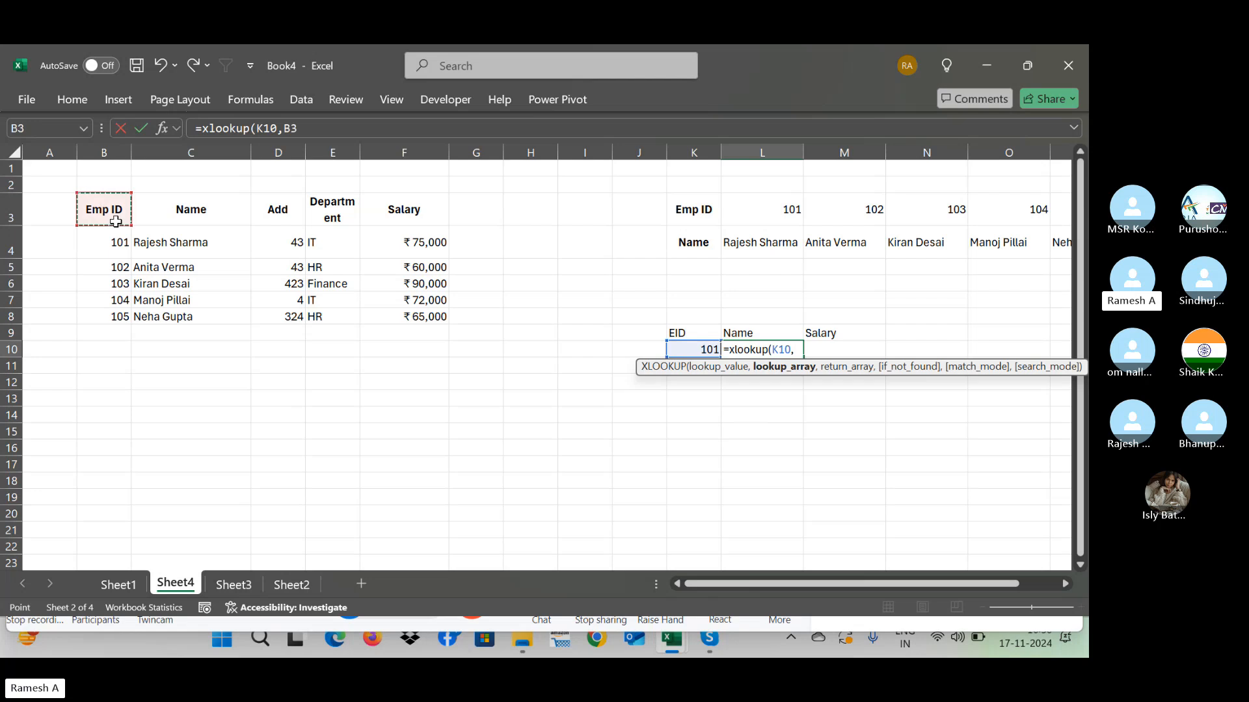
{"action": "key", "text": "ctrl+shift+Down"}
{"action": "key", "text": "F4"}
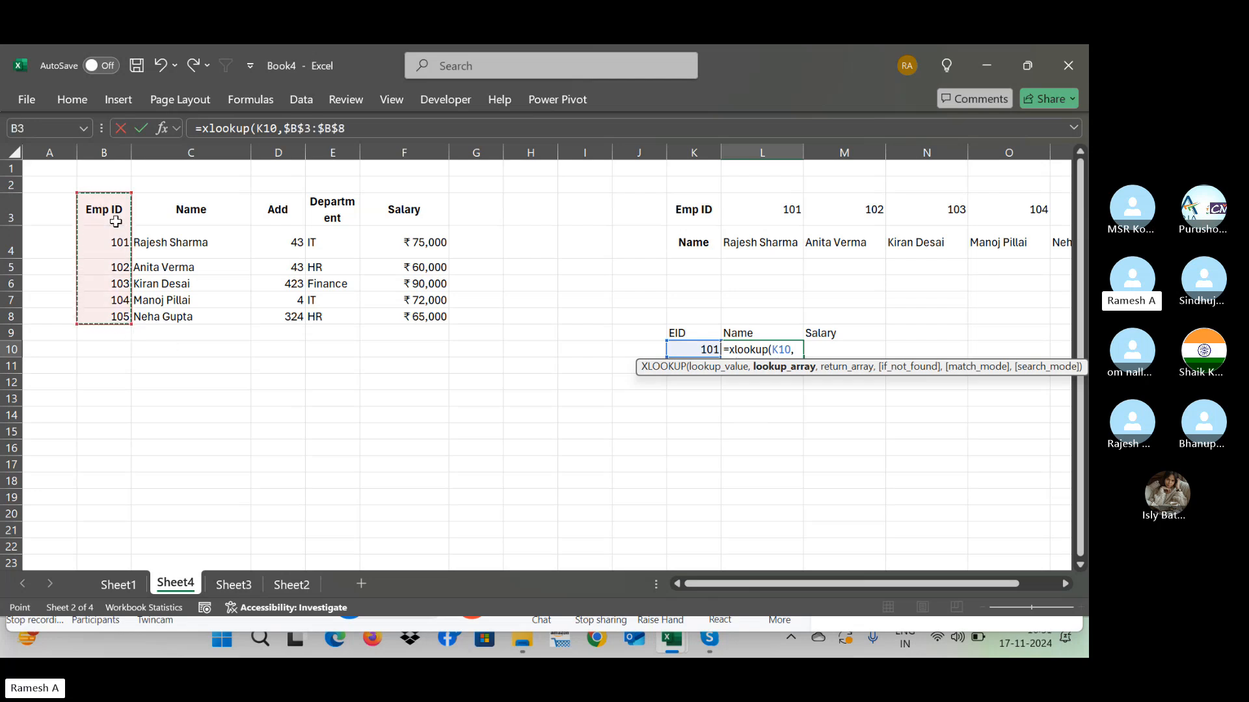
Step: Complete the XLOOKUP in L10 with $C$3:$C$8 as the return array
{"action": "type", "text": ","}
{"action": "left_click", "coordinate": [231, 216]}
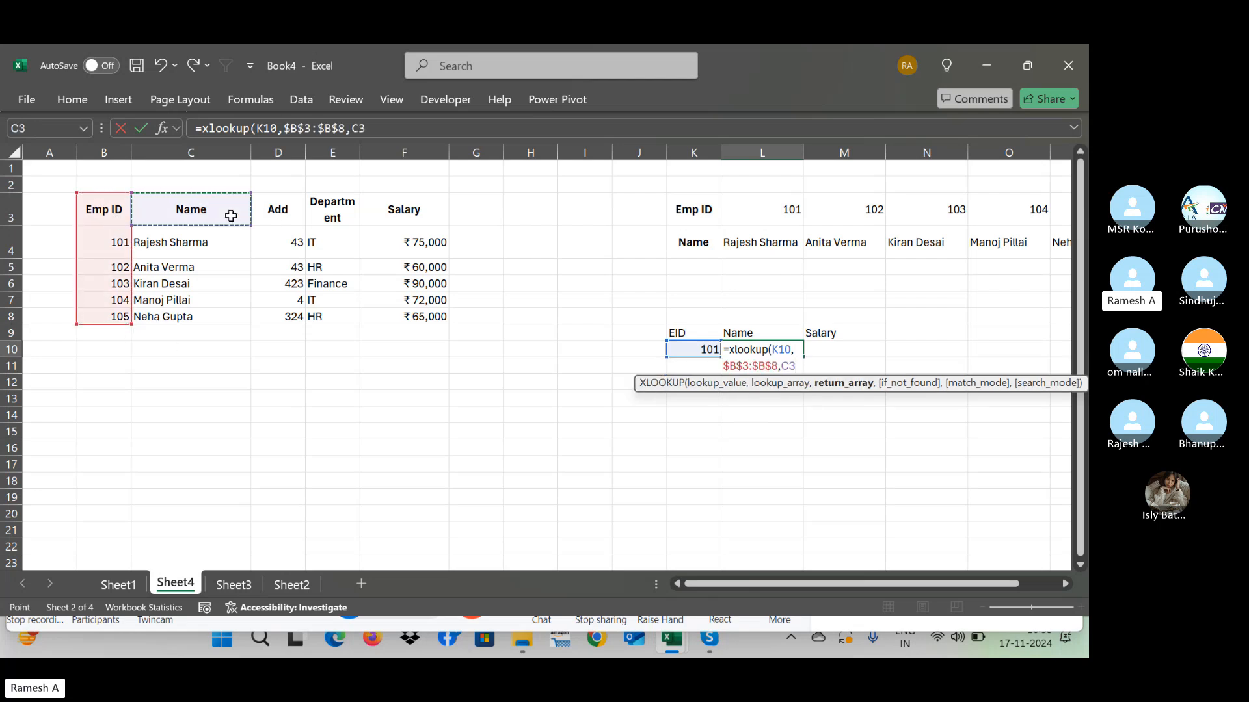
{"action": "key", "text": "ctrl+shift+Down"}
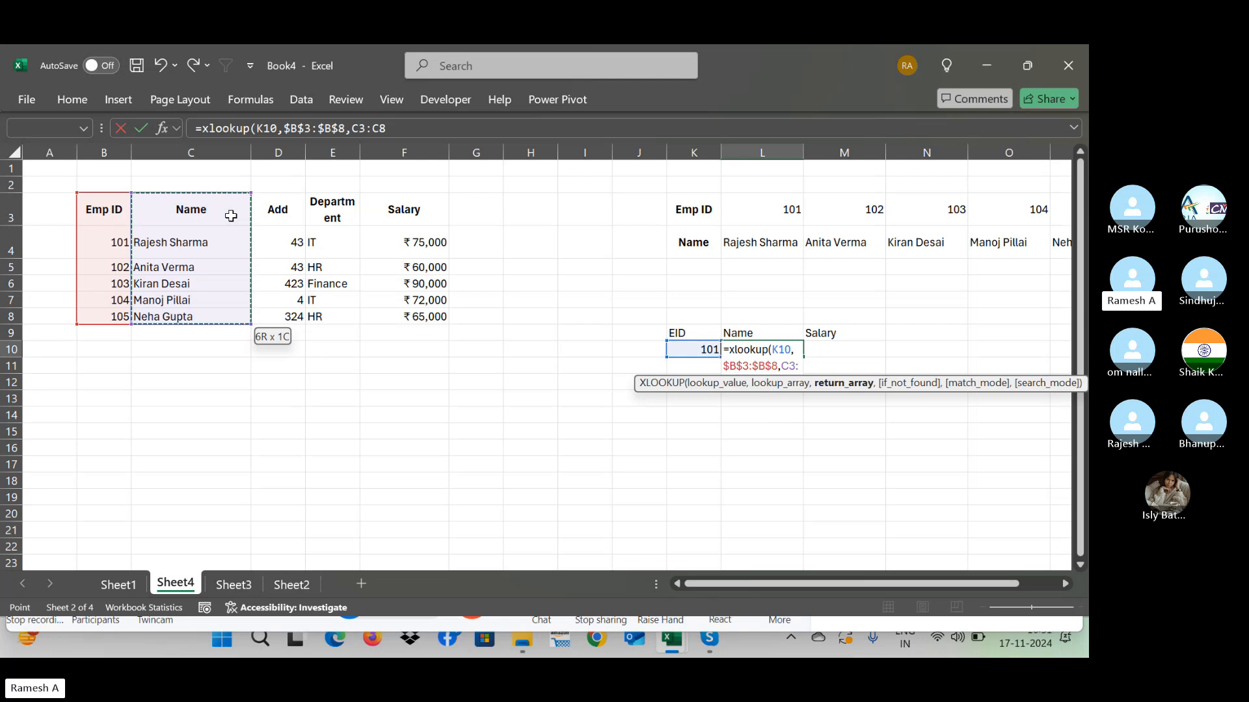
{"action": "key", "text": "F4"}
{"action": "key", "text": "Return"}
{"action": "key", "text": "Up"}
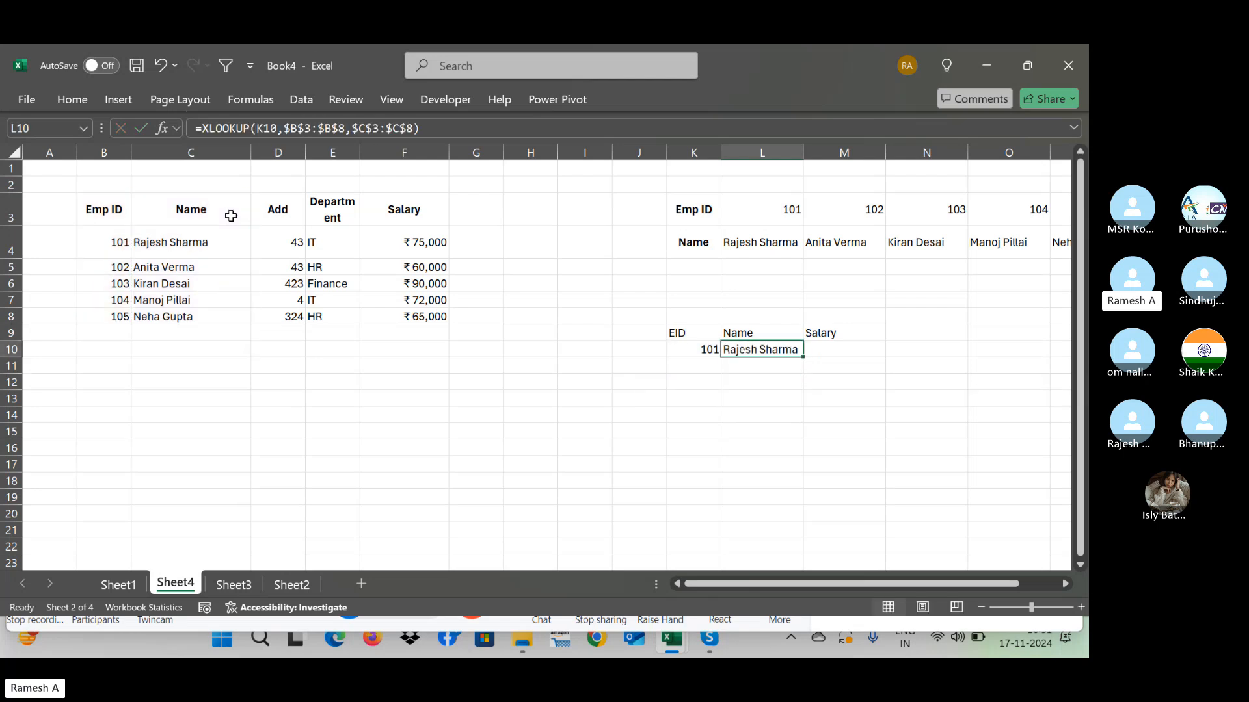
Step: Clear the Salary header from M9
{"action": "key", "text": "Up"}
{"action": "key", "text": "Right"}
{"action": "key", "text": "Delete"}
Step: Change the employee ID in K10 to 107
{"action": "key", "text": "Left"}
{"action": "key", "text": "Left"}
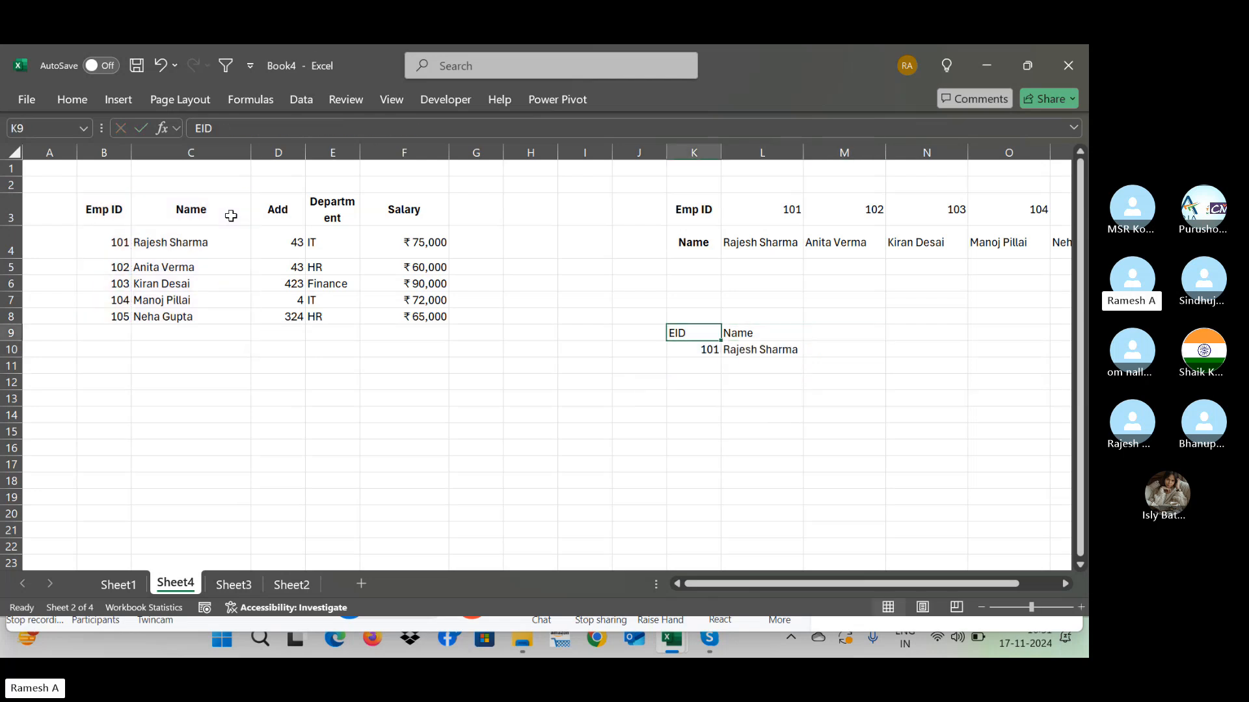
{"action": "key", "text": "Down"}
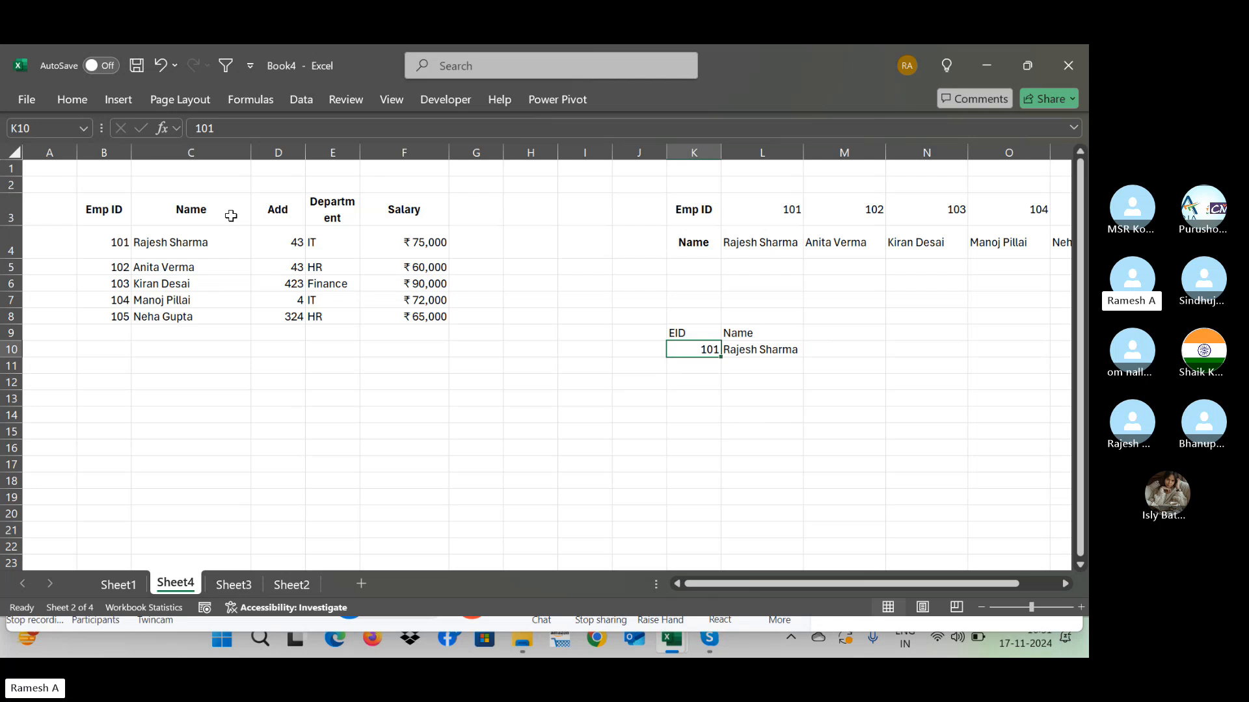
{"action": "type", "text": "10"}
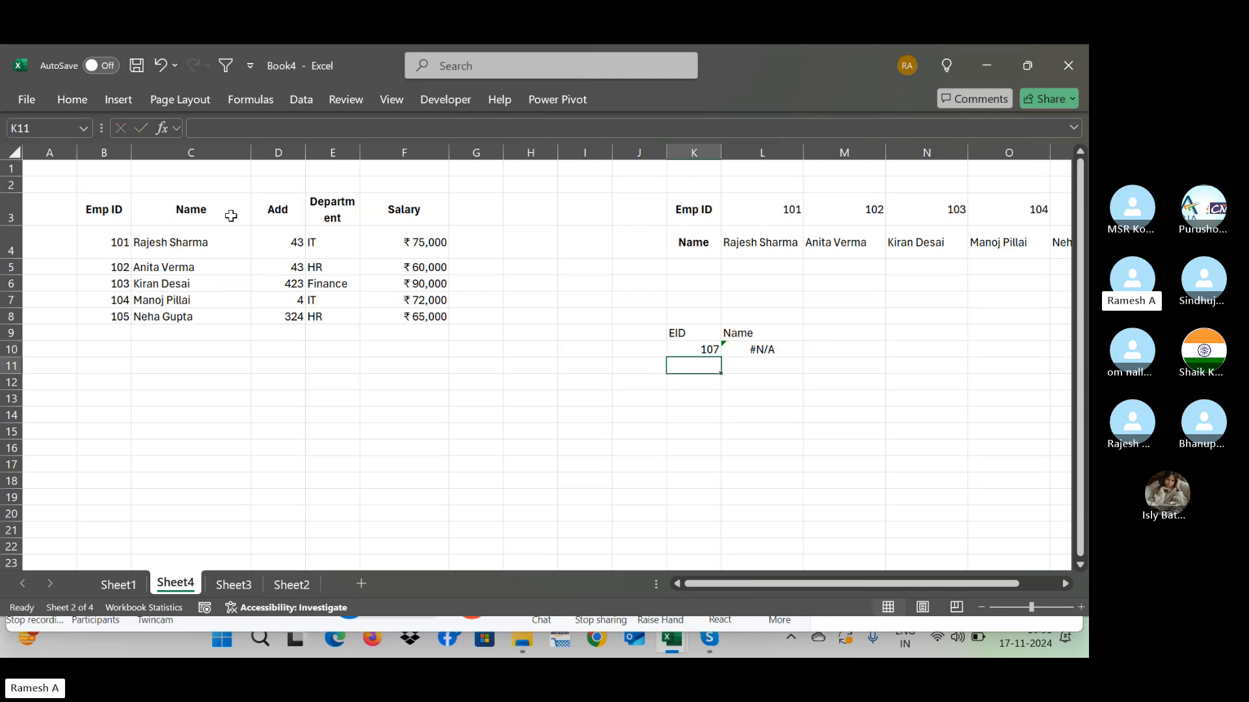
Step: Add "Name not available" as the if_not_found argument of the XLOOKUP in L10, and widen column L to fit the text
{"action": "key", "text": "Right"}
{"action": "key", "text": "Up"}
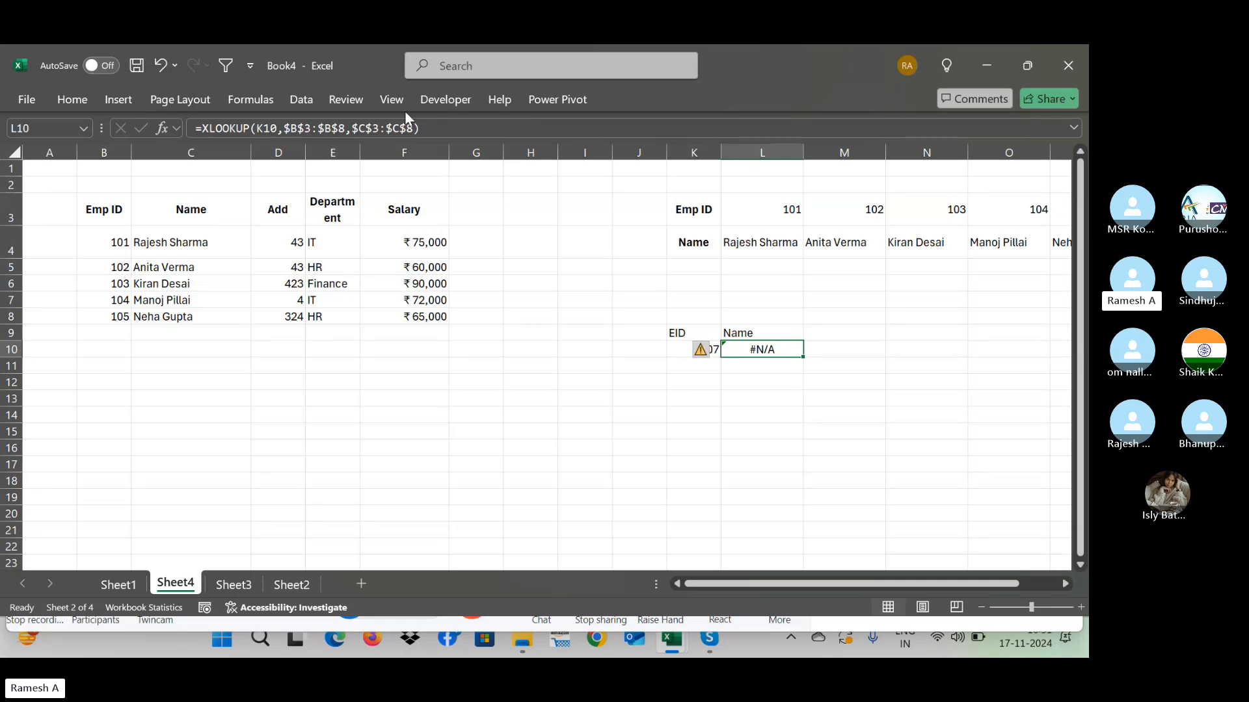
{"action": "left_click", "coordinate": [427, 123]}
{"action": "key", "text": "BackSpace"}
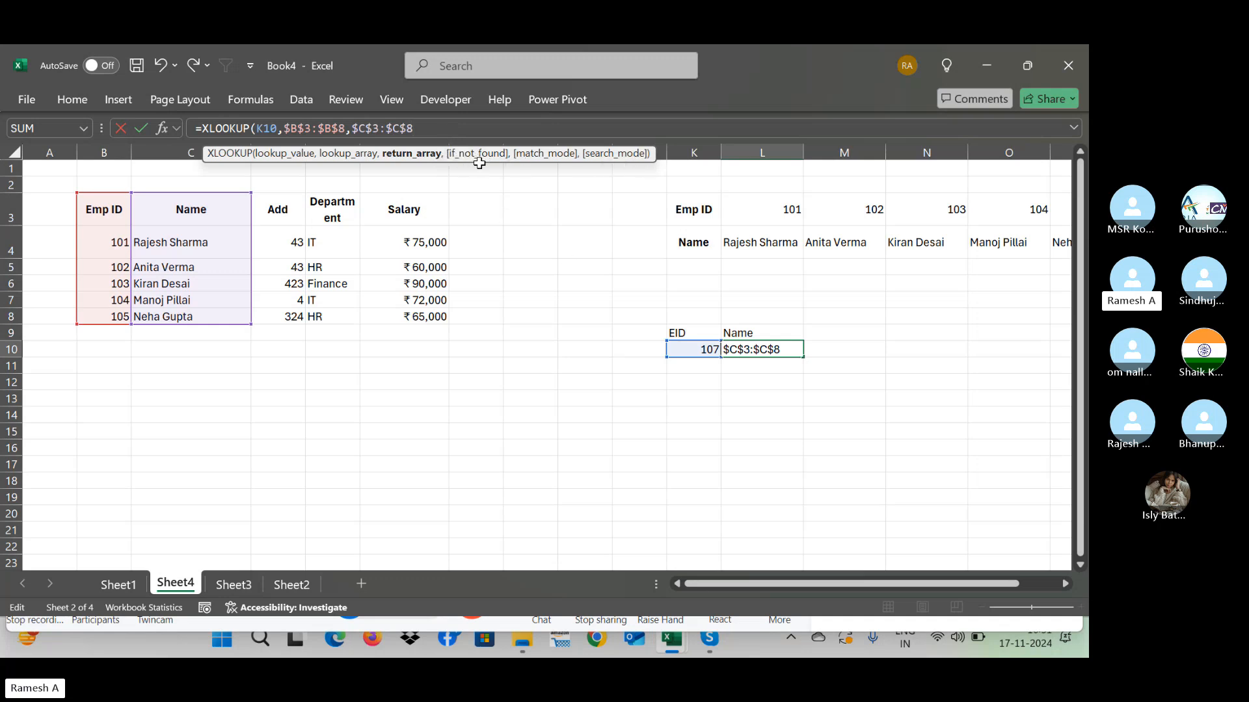
{"action": "type", "text": ","}
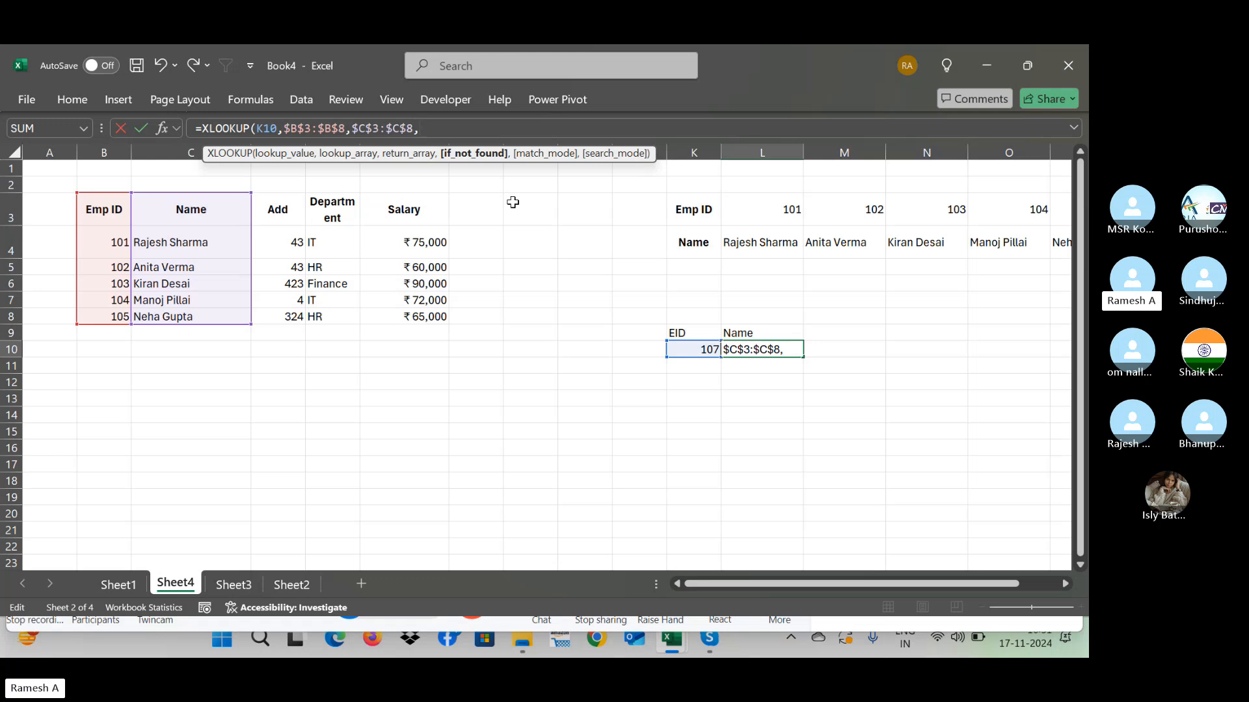
{"action": "type", "text": "\"Name not"}
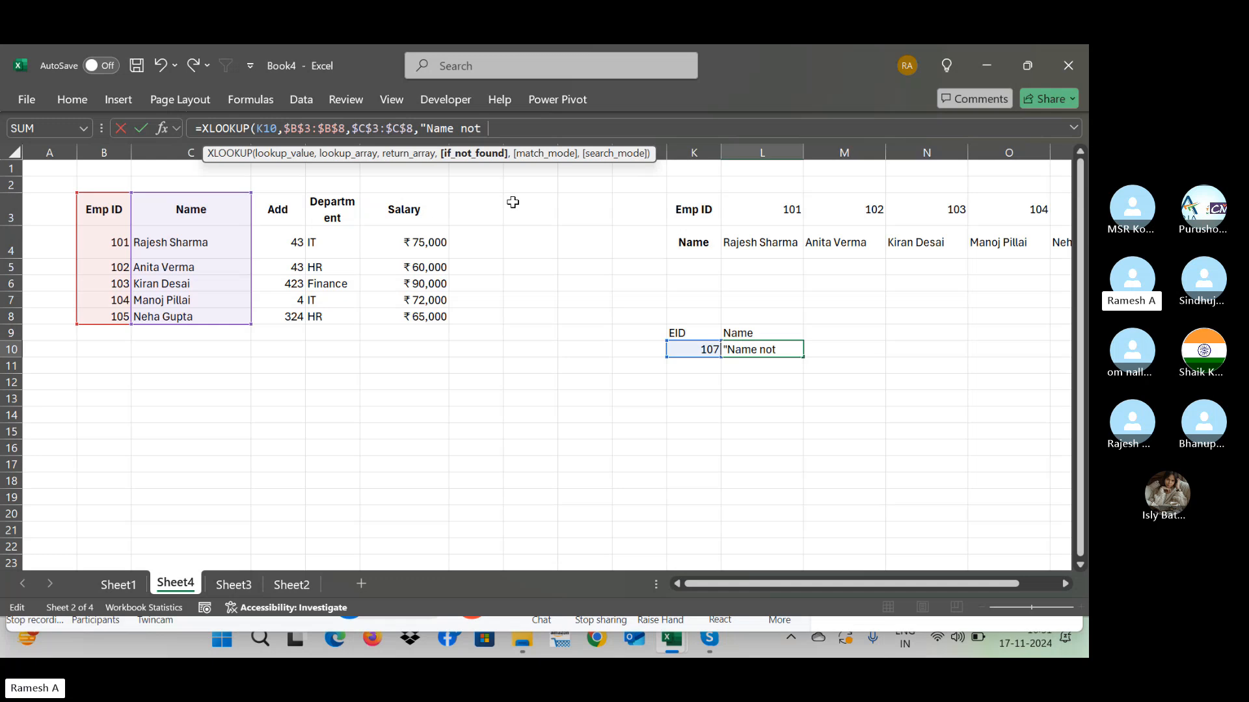
{"action": "type", "text": " available"}
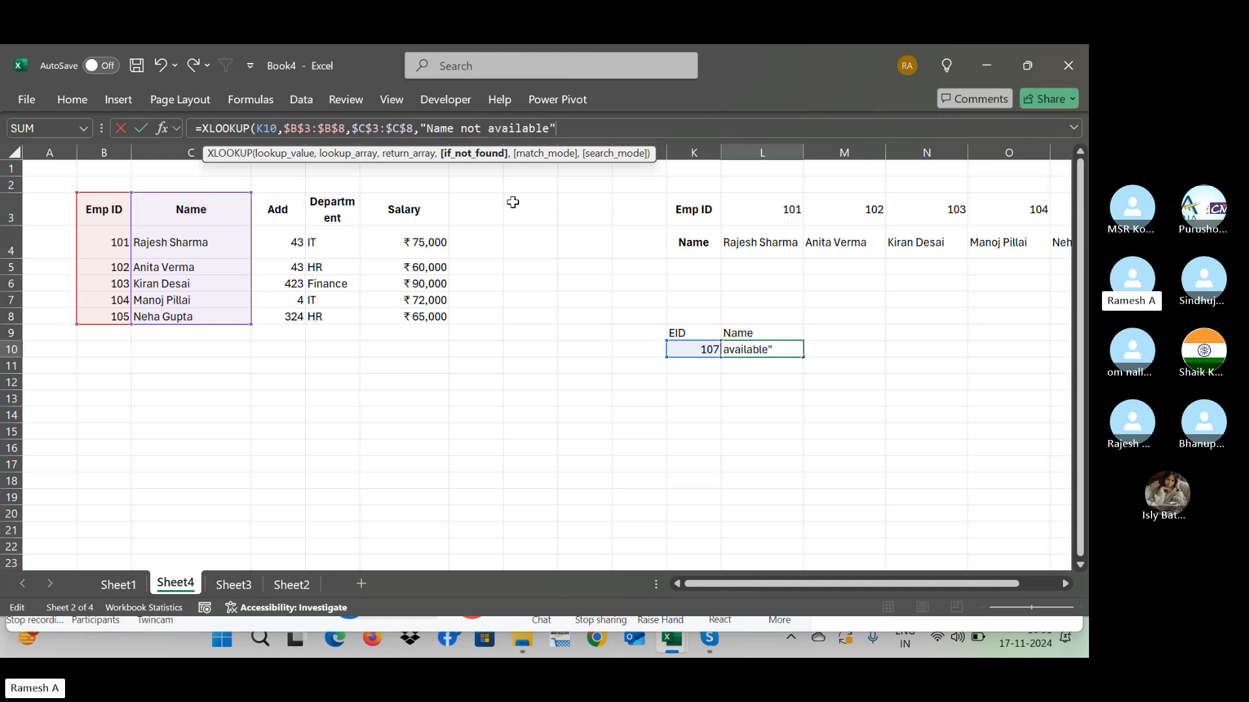
{"action": "type", "text": ")"}
{"action": "key", "text": "Return"}
{"action": "type", "text": "\\"}
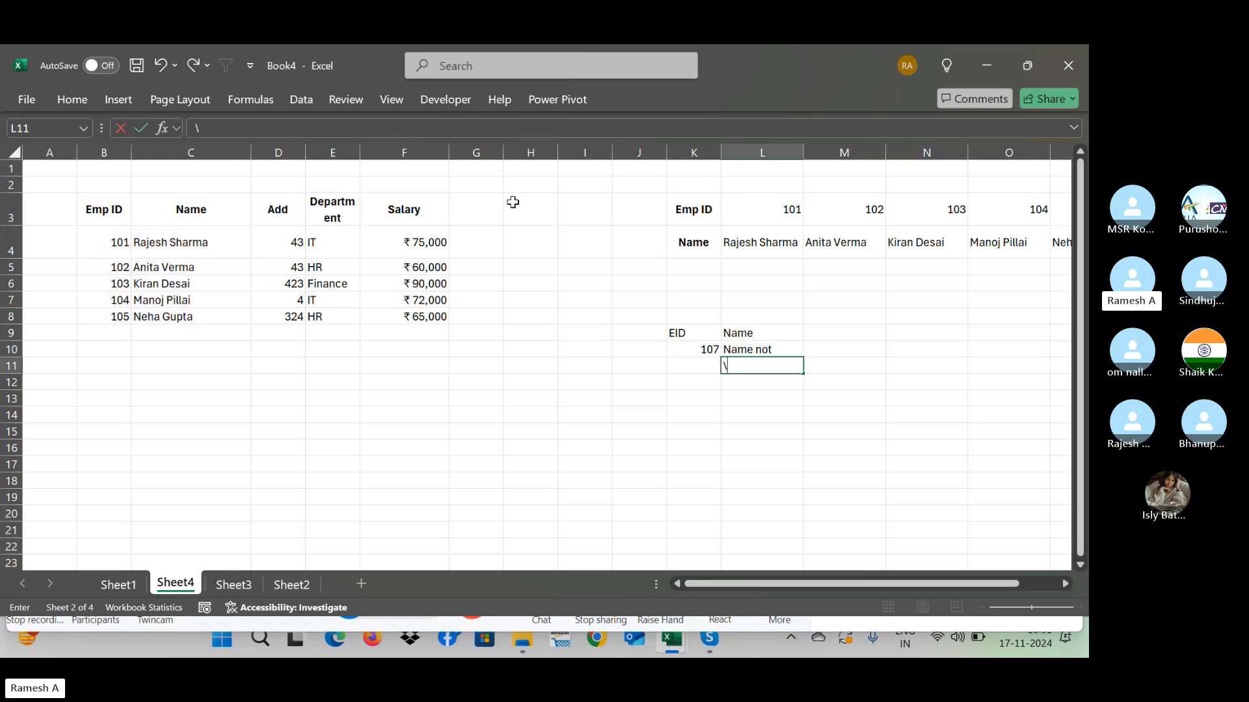
{"action": "key", "text": "Escape"}
{"action": "key", "text": "Up"}
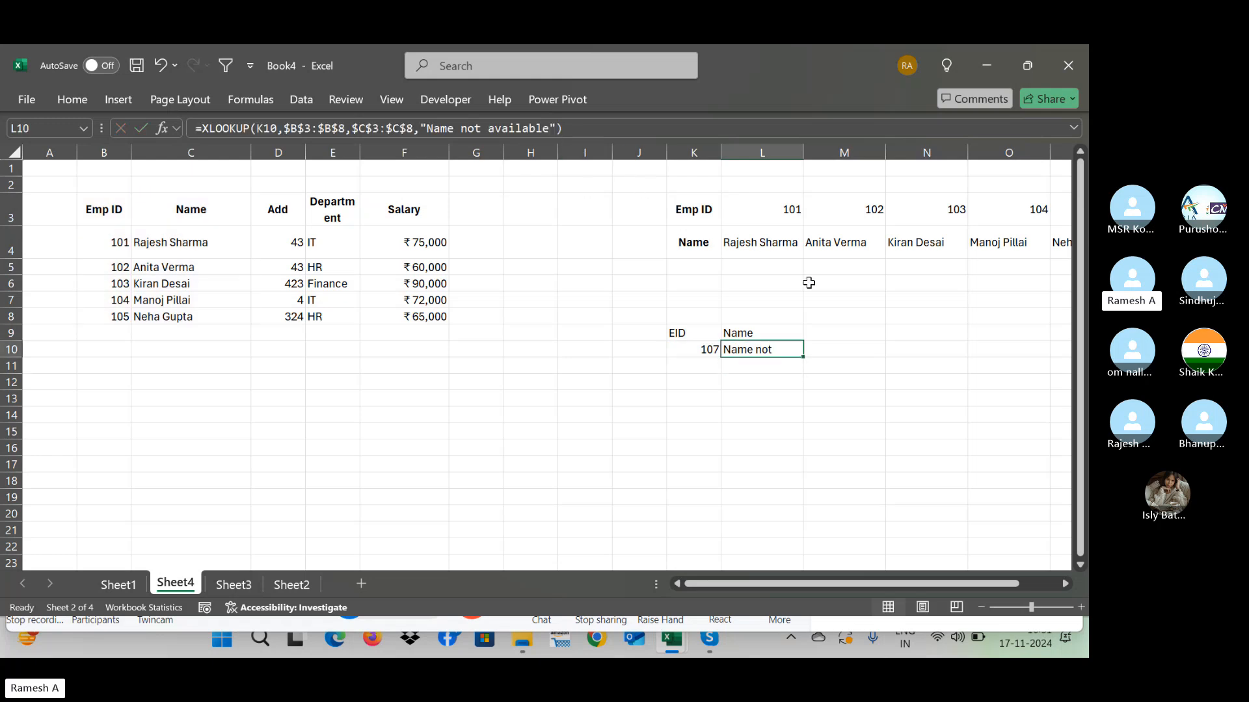
{"action": "left_click_drag", "start_coordinate": [801, 156], "coordinate": [839, 157]}
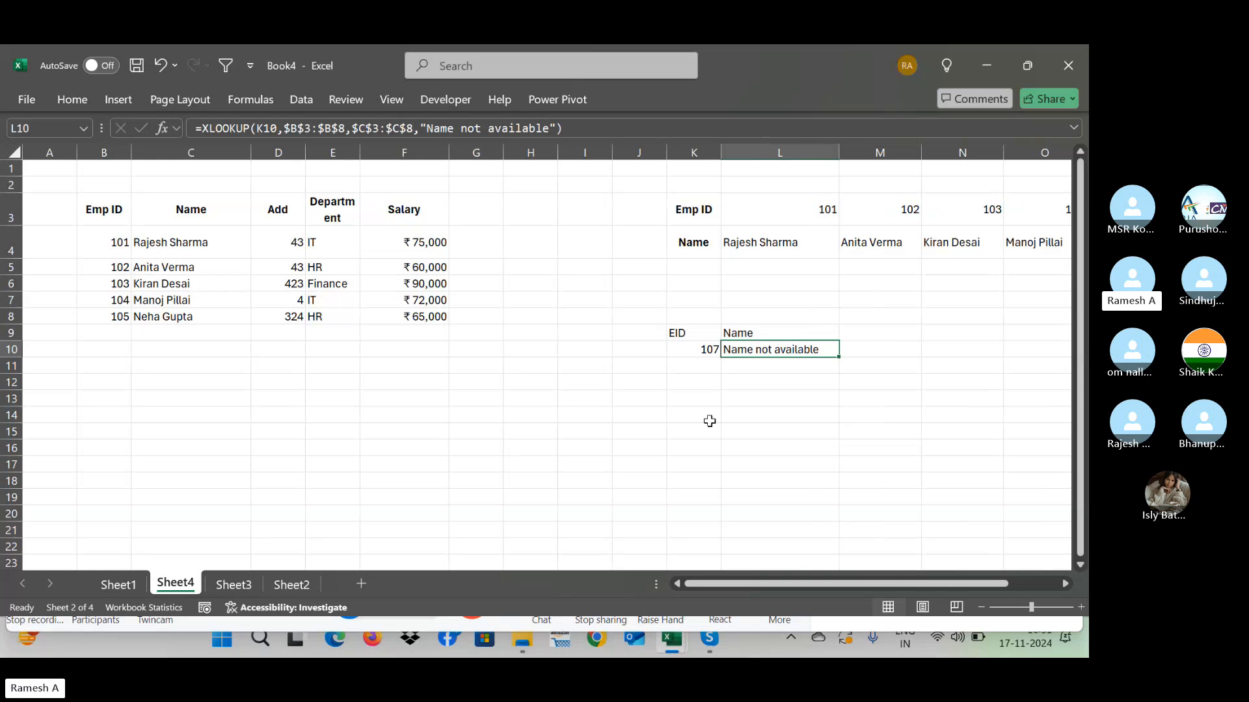
Step: Test the name lookup by entering employee ID 101 and then 102 in K10
{"action": "left_click", "coordinate": [694, 348]}
{"action": "type", "text": "1"}
{"action": "key", "text": "Return"}
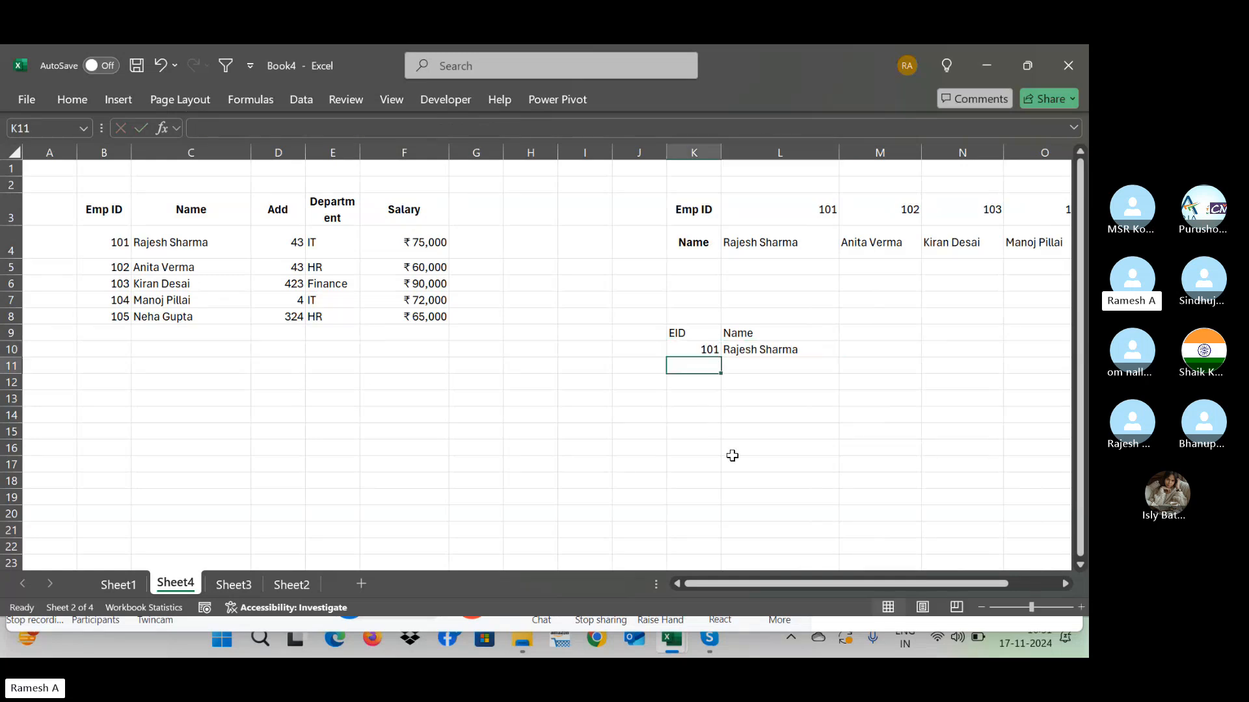
{"action": "key", "text": "Up"}
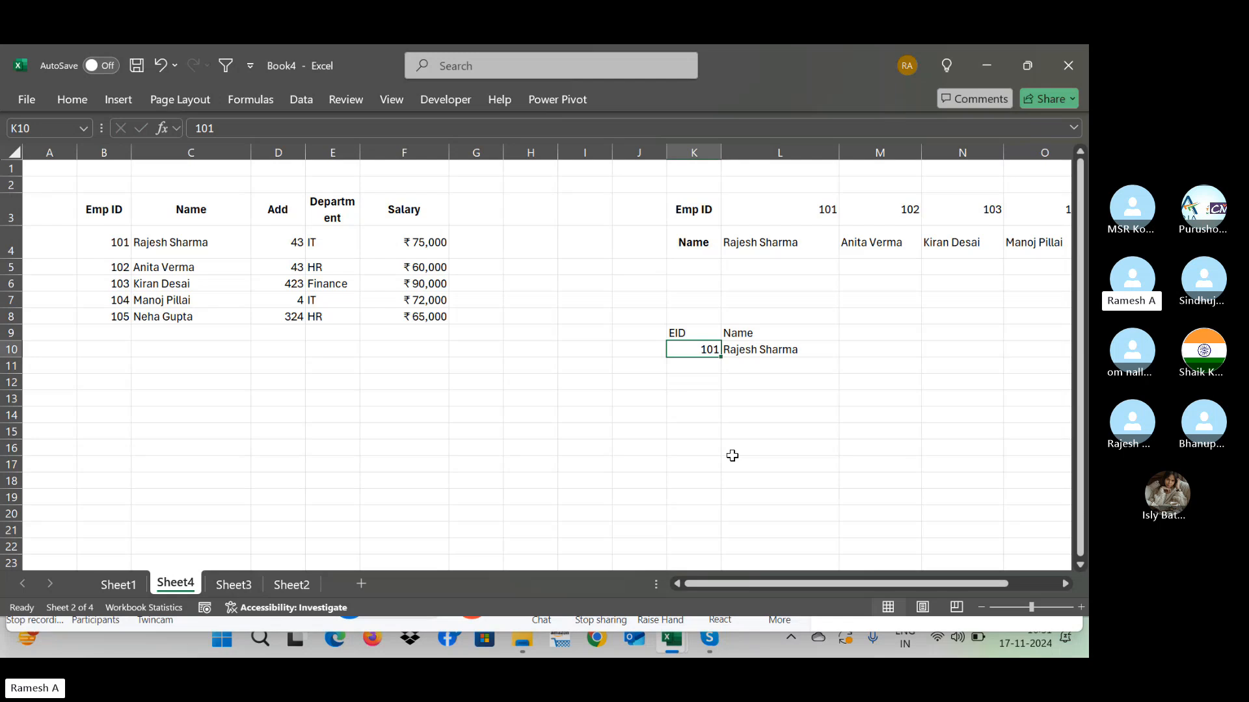
{"action": "type", "text": "101"}
{"action": "key", "text": "BackSpace"}
{"action": "type", "text": "2"}
{"action": "key", "text": "Return"}
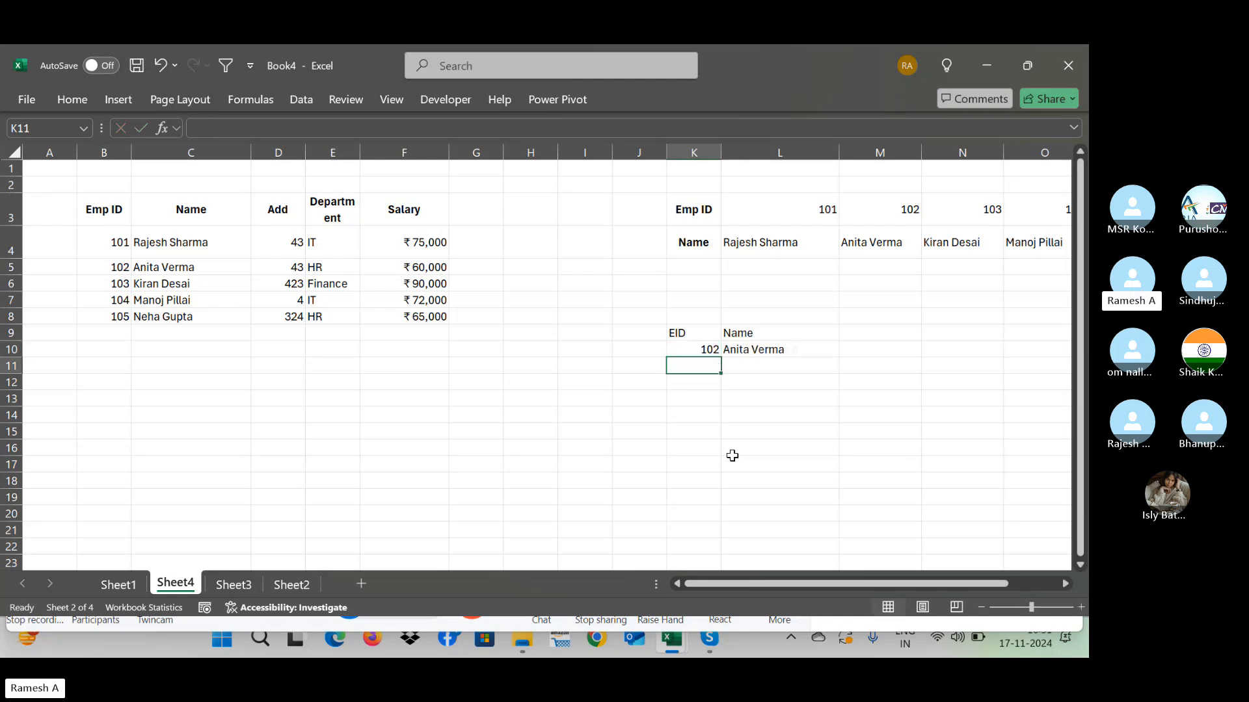
Step: Set the employee ID in K10 to 108
{"action": "key", "text": "Up"}
{"action": "key", "text": "Right"}
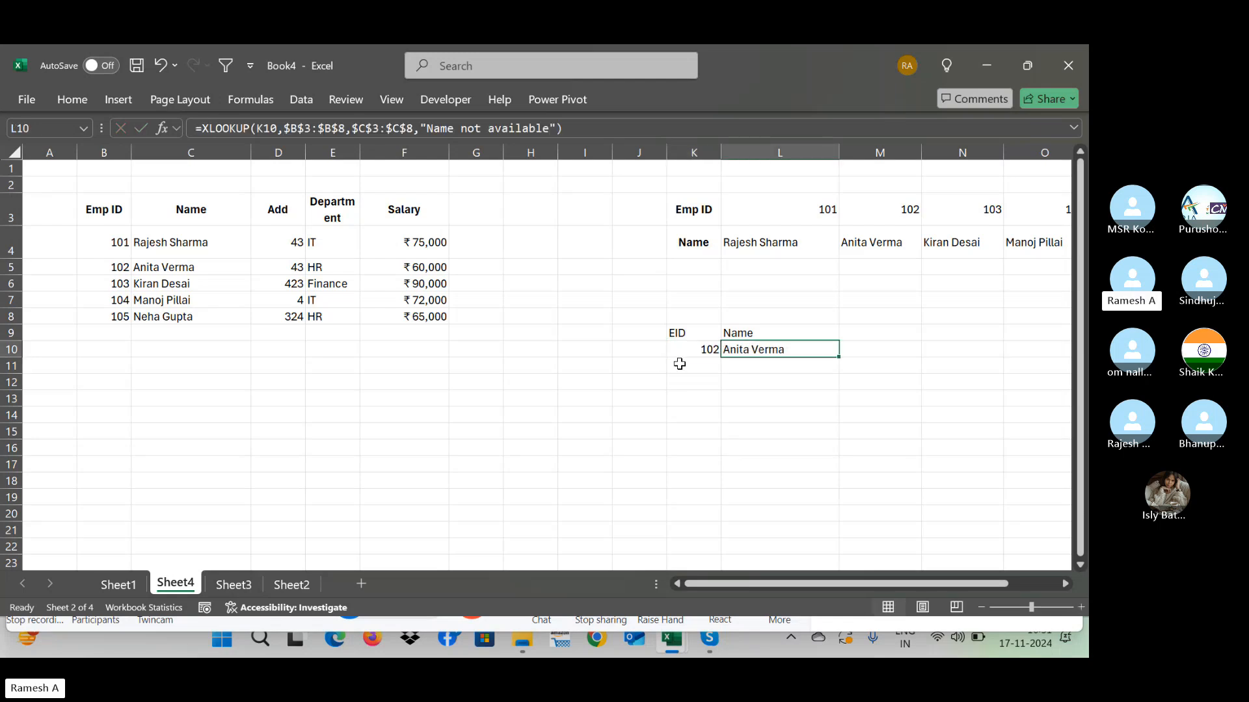
{"action": "key", "text": "Left"}
{"action": "type", "text": "10"}
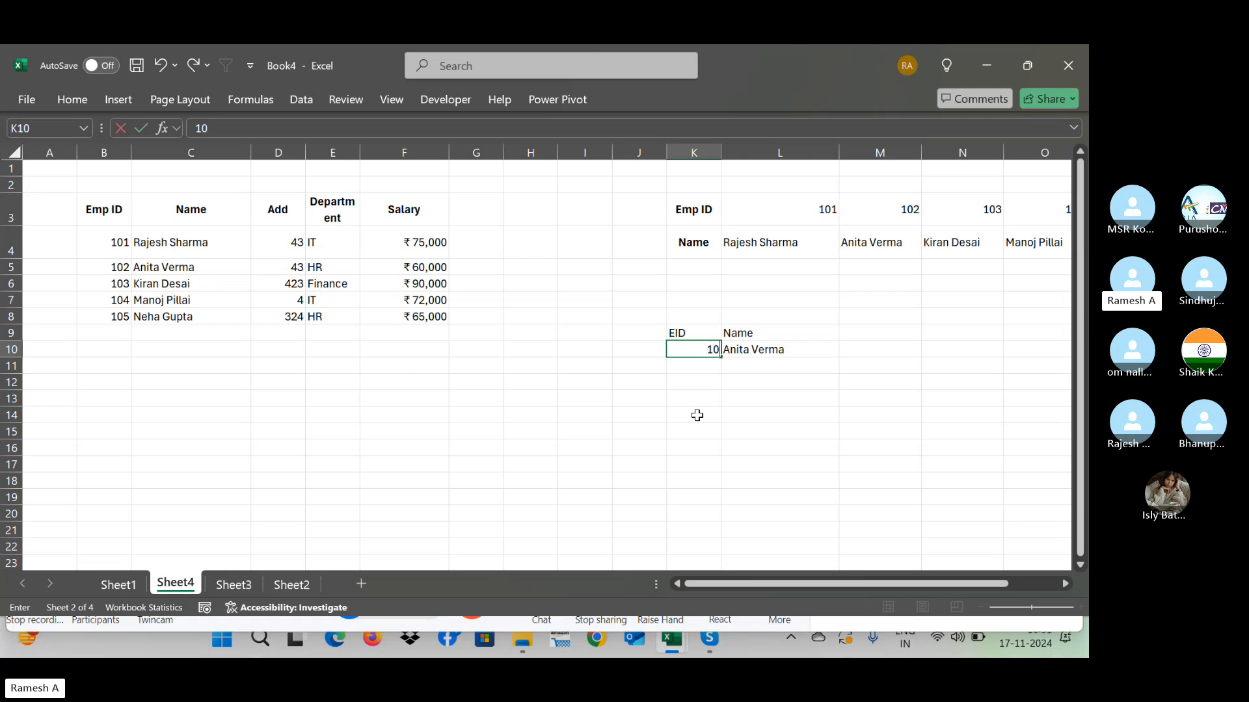
{"action": "type", "text": "8"}
{"action": "key", "text": "Return"}
{"action": "key", "text": "Up"}
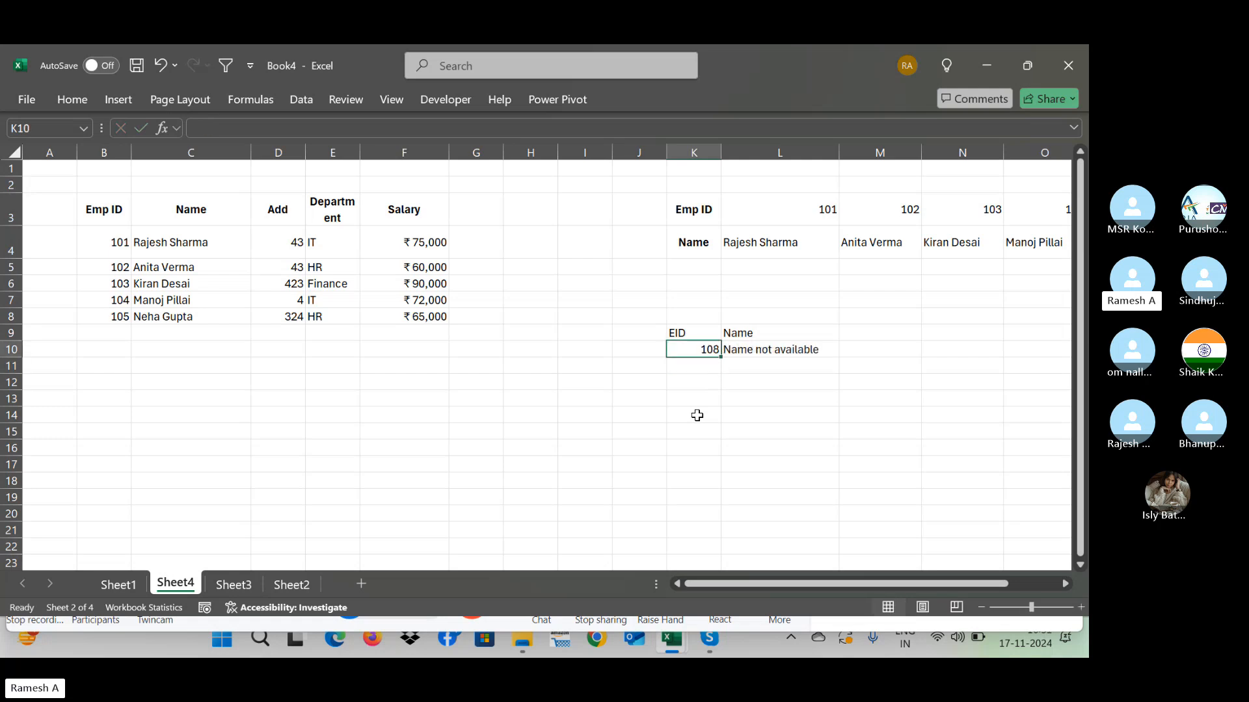
Step: Replace the "Name not available" text in L10's XLOOKUP with an empty string ""
{"action": "key", "text": "Right"}
{"action": "left_click", "coordinate": [554, 129]}
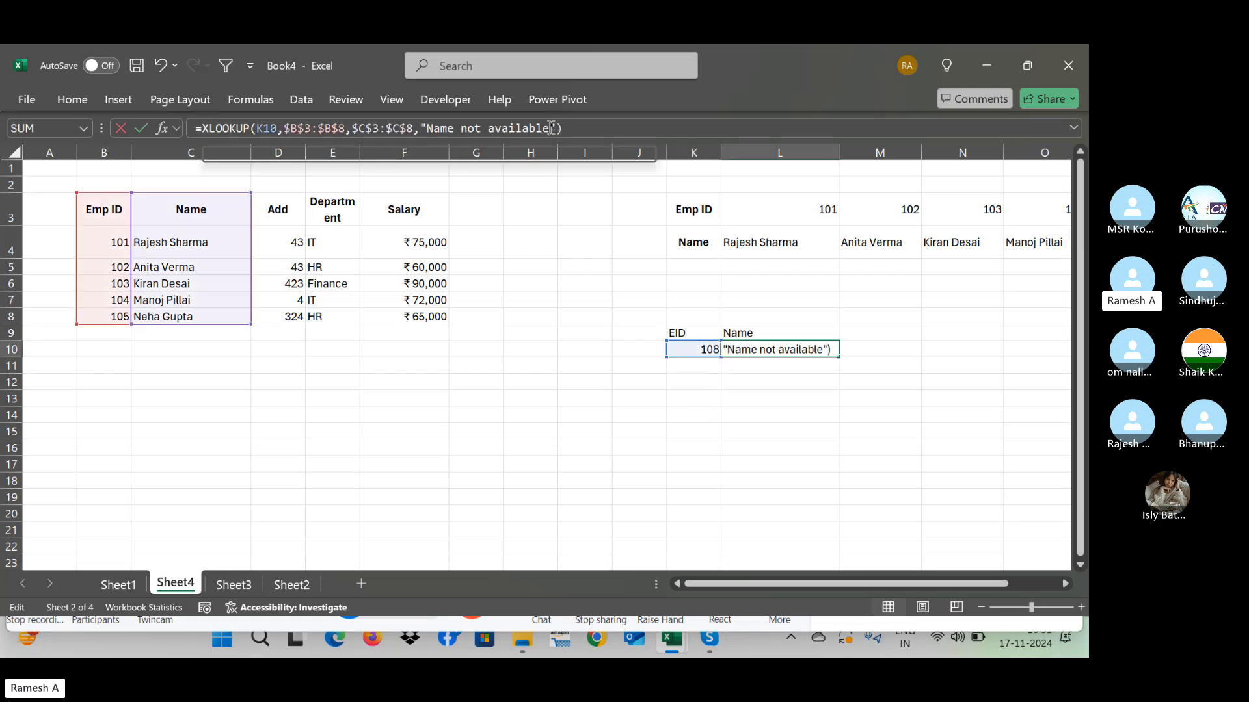
{"action": "key", "text": "BackSpace"}
{"action": "key", "text": "BackSpace"}
{"action": "key", "text": "BackSpace"}
{"action": "key", "text": "BackSpace"}
{"action": "key", "text": "BackSpace"}
{"action": "key", "text": "BackSpace"}
{"action": "key", "text": "BackSpace"}
{"action": "key", "text": "BackSpace"}
{"action": "key", "text": "BackSpace"}
{"action": "key", "text": "BackSpace"}
{"action": "key", "text": "BackSpace"}
{"action": "key", "text": "BackSpace"}
{"action": "key", "text": "BackSpace"}
{"action": "key", "text": "BackSpace"}
{"action": "key", "text": "BackSpace"}
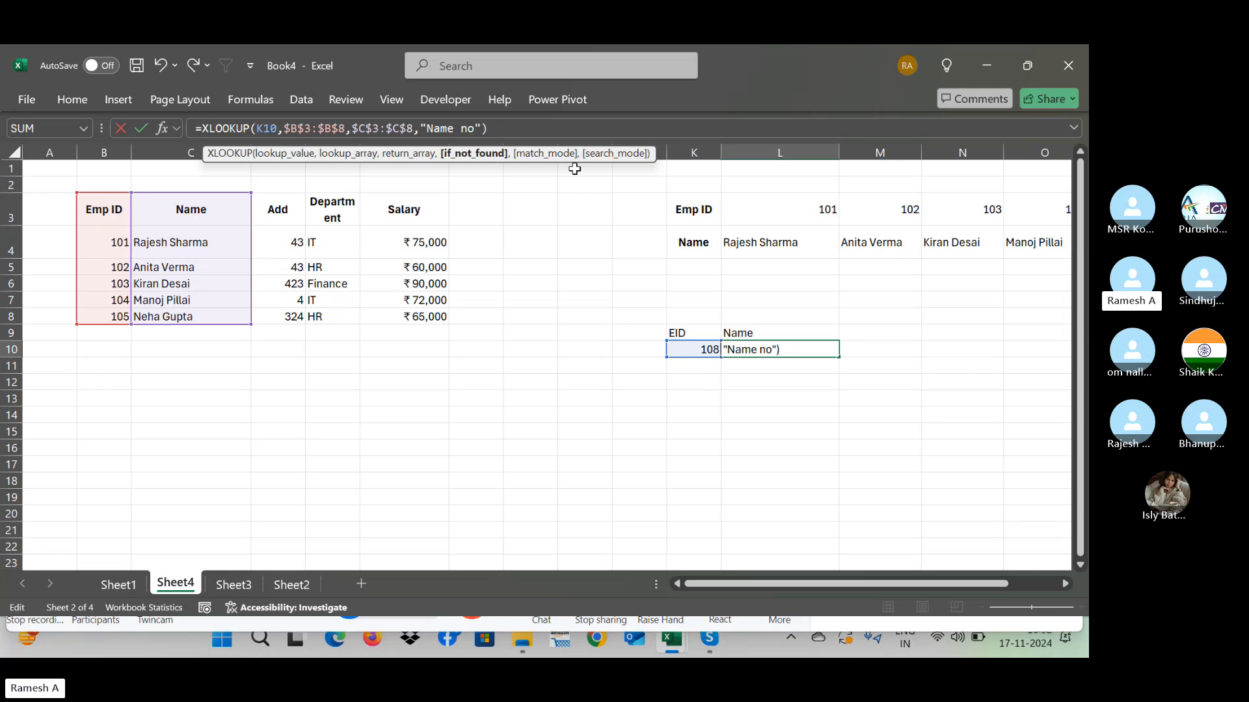
{"action": "key", "text": "BackSpace"}
{"action": "key", "text": "BackSpace"}
{"action": "key", "text": "BackSpace"}
{"action": "key", "text": "Return"}
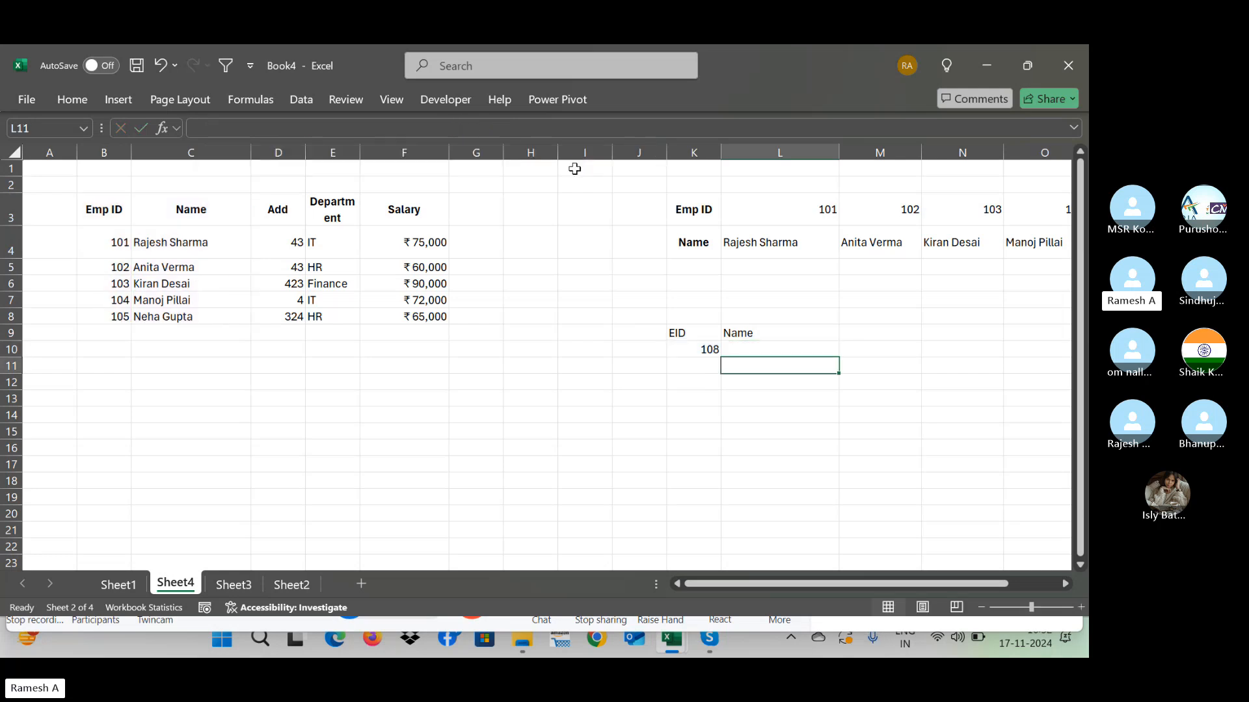
Step: Remove the if_not_found argument from the XLOOKUP in L10, leaving =XLOOKUP(K10,$B$3:$B$8,$C$3:$C$8)
{"action": "key", "text": "Up"}
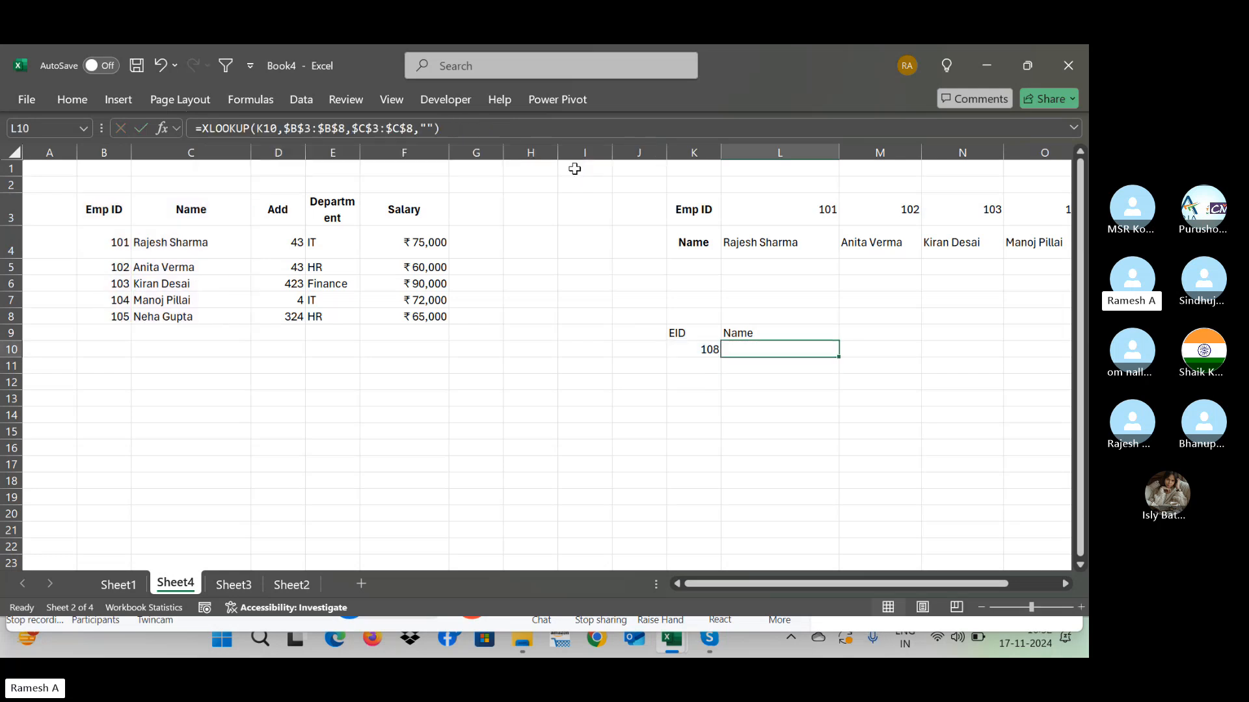
{"action": "left_click", "coordinate": [440, 122]}
{"action": "key", "text": "BackSpace"}
{"action": "key", "text": "BackSpace"}
{"action": "key", "text": "BackSpace"}
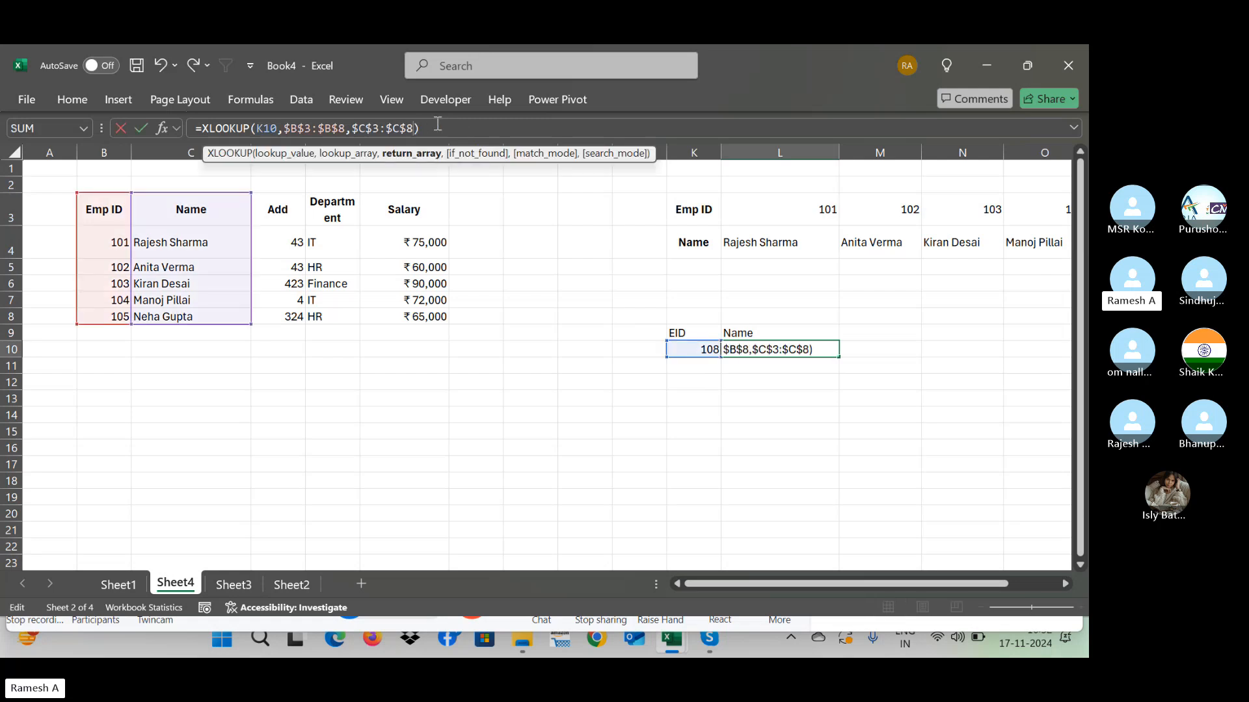
{"action": "key", "text": "Return"}
{"action": "key", "text": "Up"}
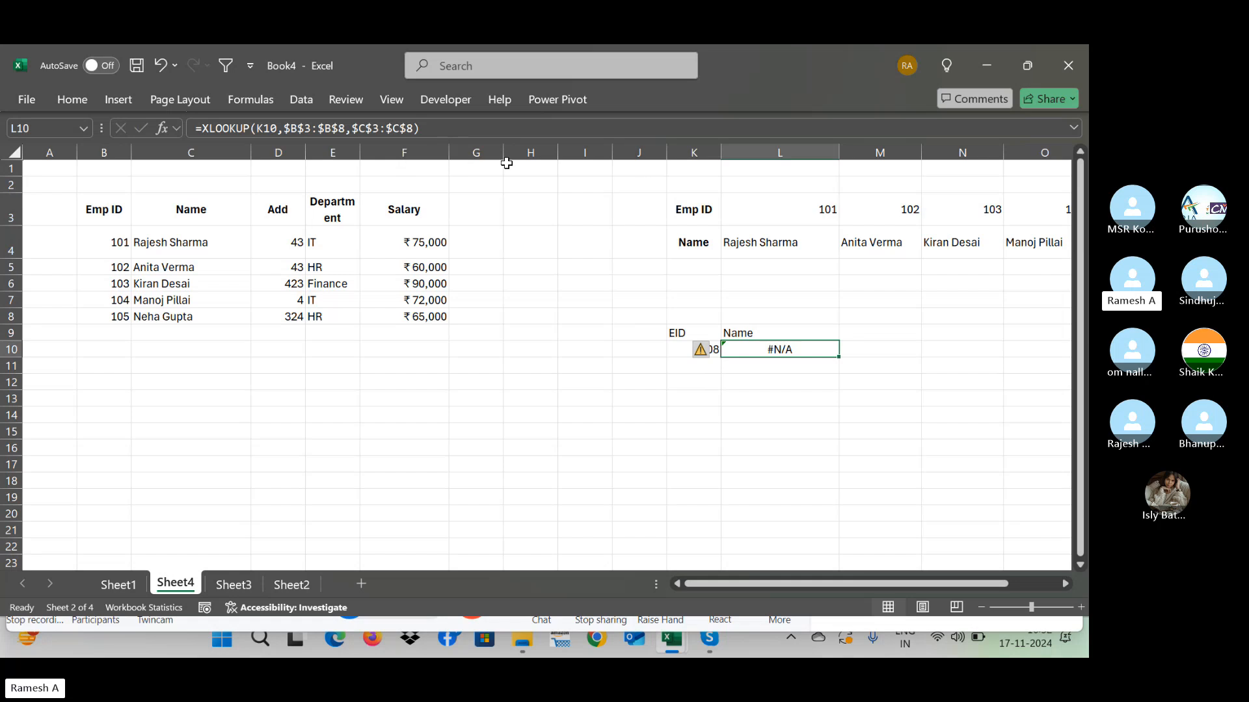
Step: Examine the match_mode options for the XLOOKUP in L10, and discard the extra argument separators
{"action": "left_click", "coordinate": [480, 129]}
{"action": "key", "text": "BackSpace"}
{"action": "type", "text": ","}
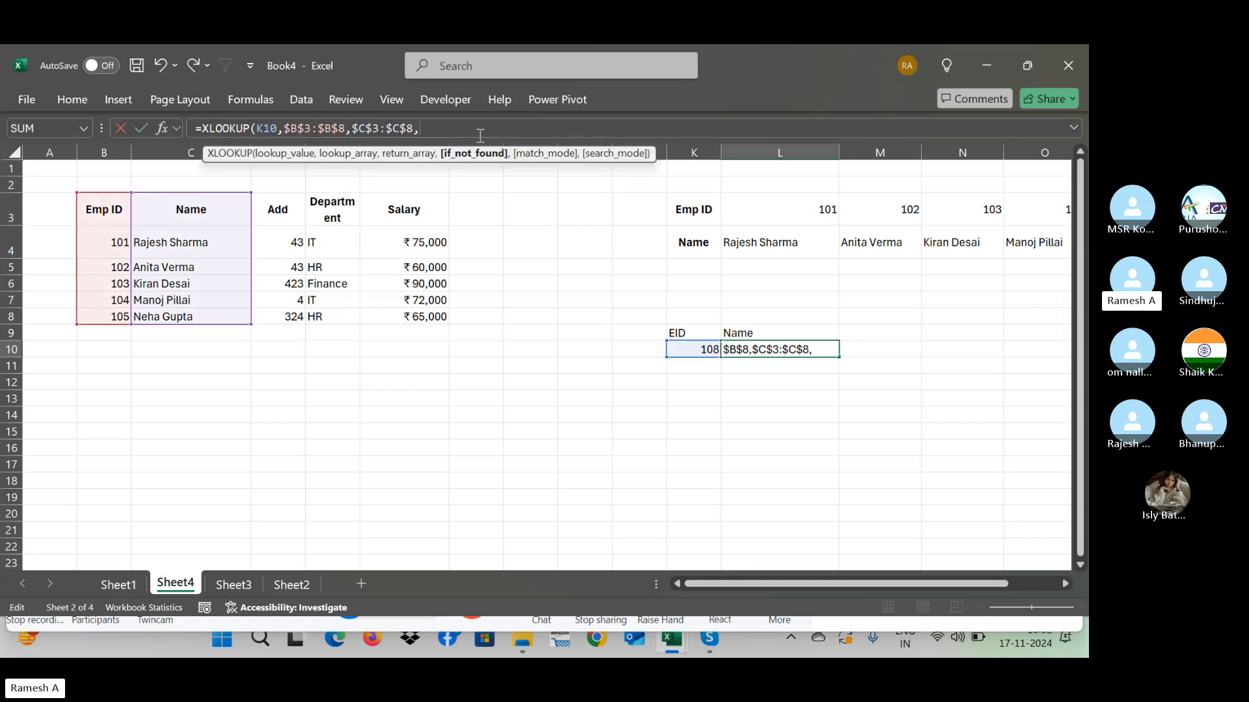
{"action": "type", "text": ","}
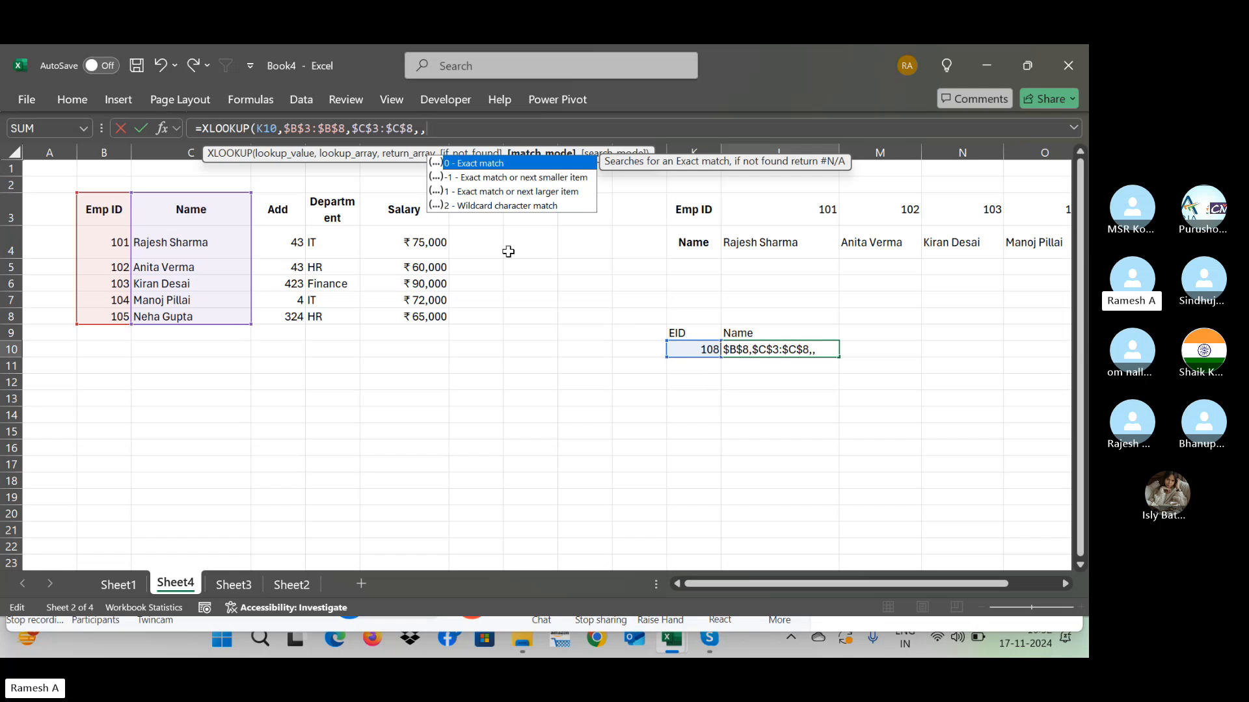
{"action": "key", "text": "BackSpace"}
{"action": "key", "text": "BackSpace"}
{"action": "key", "text": "ctrl+Return"}
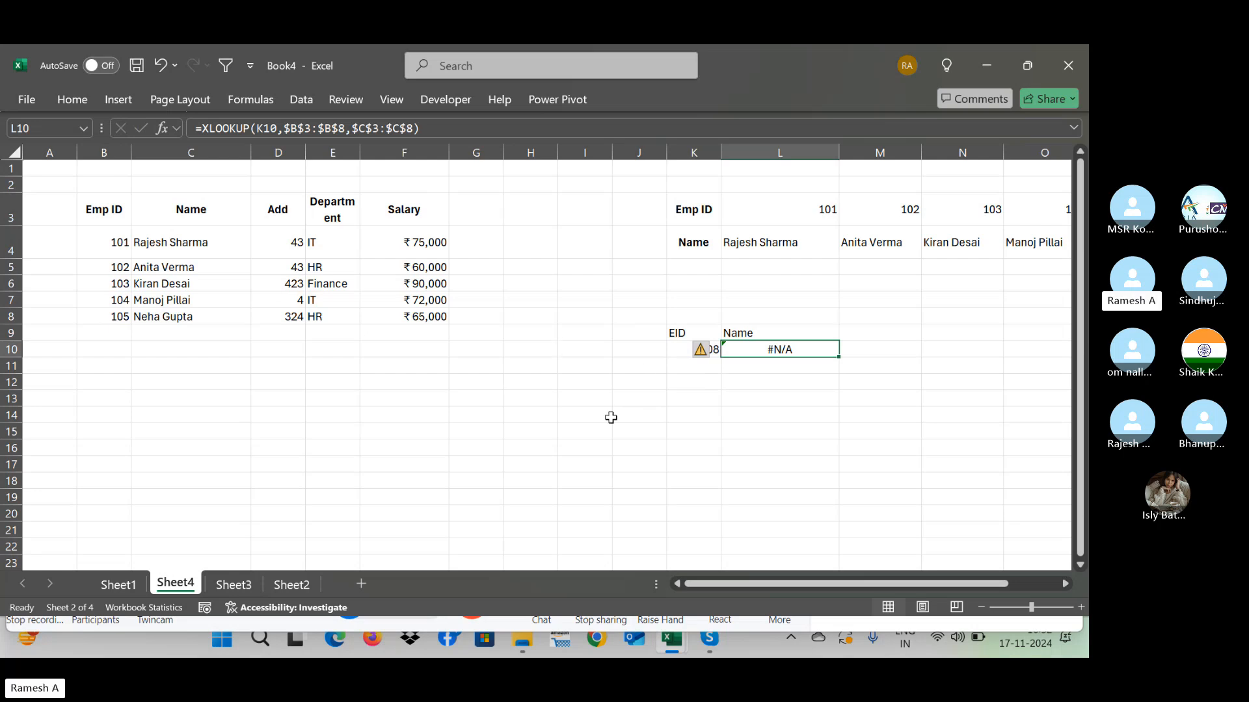
{"action": "key", "text": "Left"}
{"action": "key", "text": "Left"}
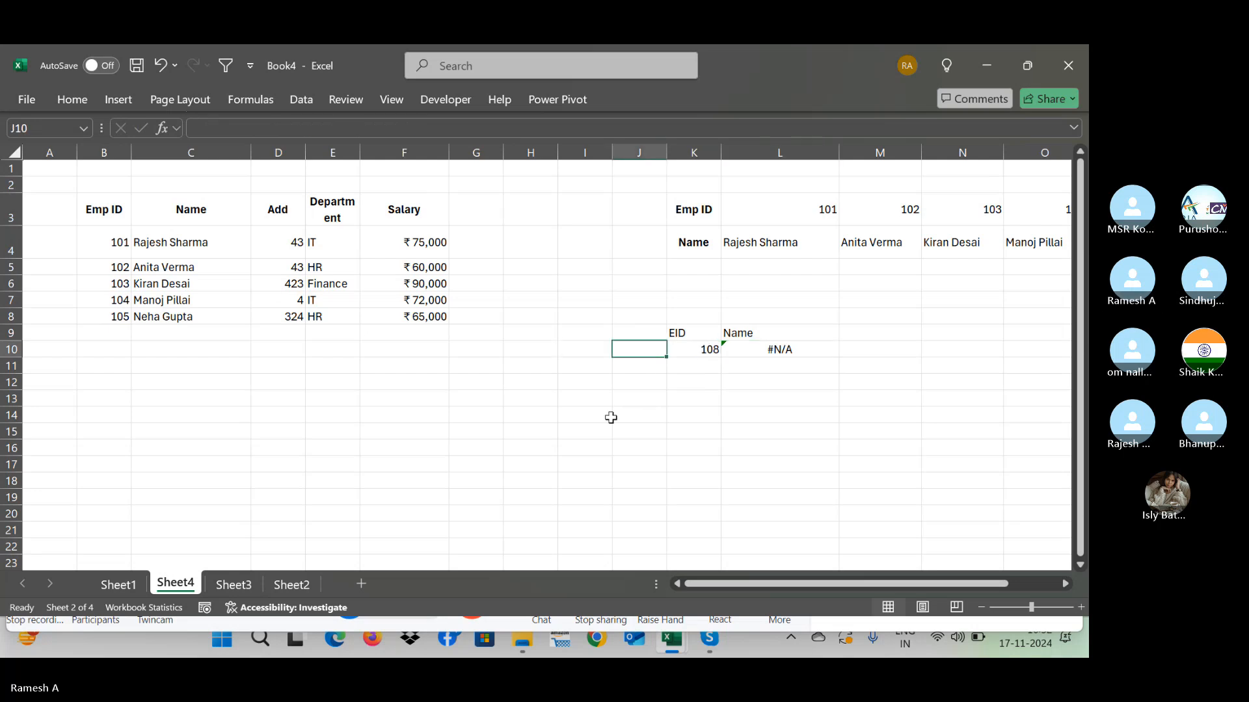
Step: Copy the first employee's name from C4 into L10, replacing the XLOOKUP formula there
{"action": "left_click", "coordinate": [220, 246]}
{"action": "key", "text": "ctrl+c"}
{"action": "left_click", "coordinate": [710, 349]}
{"action": "left_click", "coordinate": [771, 351]}
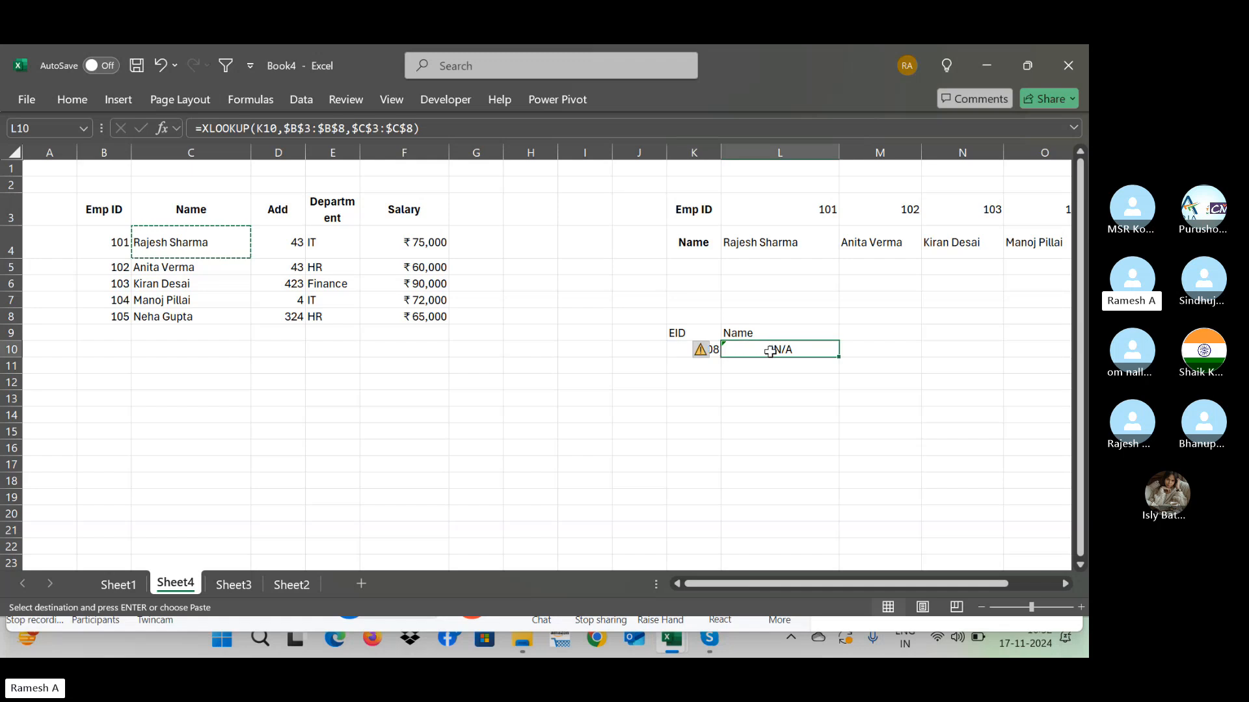
{"action": "key", "text": "ctrl+v"}
{"action": "key", "text": "Left"}
{"action": "key", "text": "Up"}
{"action": "key", "text": "Right"}
{"action": "key", "text": "Right"}
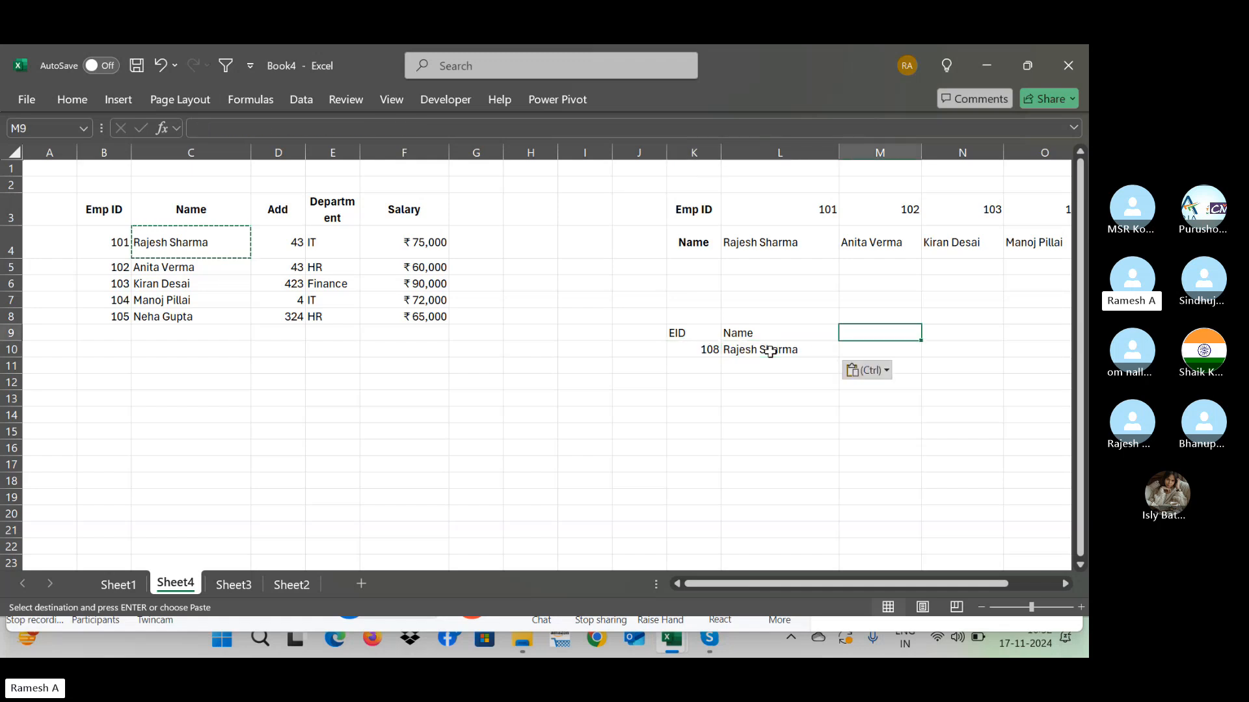
Step: Start an XLOOKUP formula in K10 with L10 as the lookup value
{"action": "key", "text": "Left"}
{"action": "key", "text": "Left"}
{"action": "key", "text": "Down"}
{"action": "type", "text": "="}
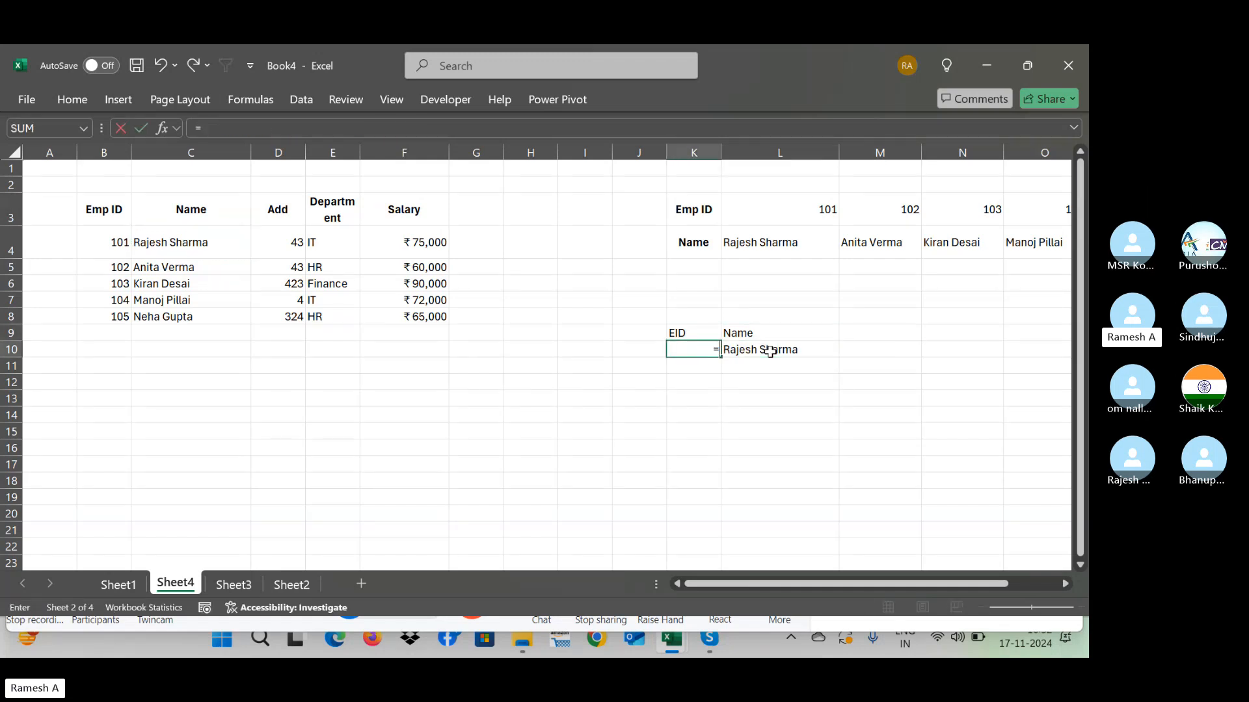
{"action": "type", "text": "xlo"}
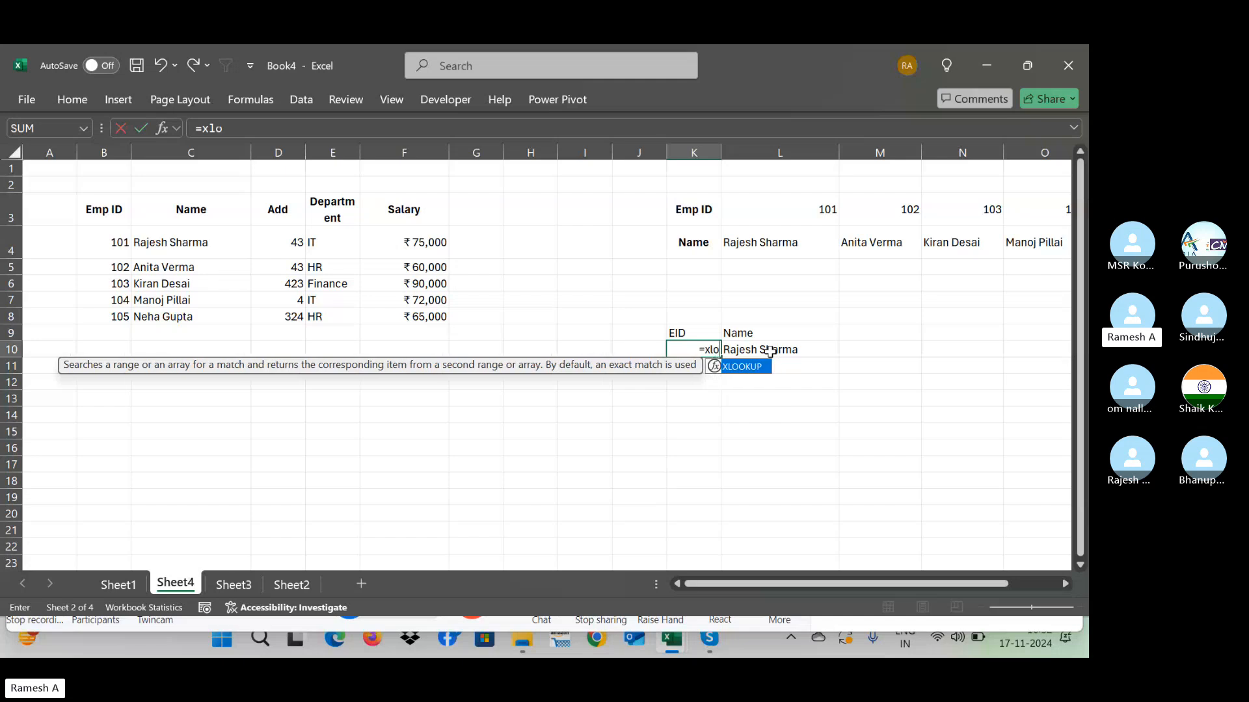
{"action": "type", "text": "okup("}
{"action": "left_click", "coordinate": [770, 352]}
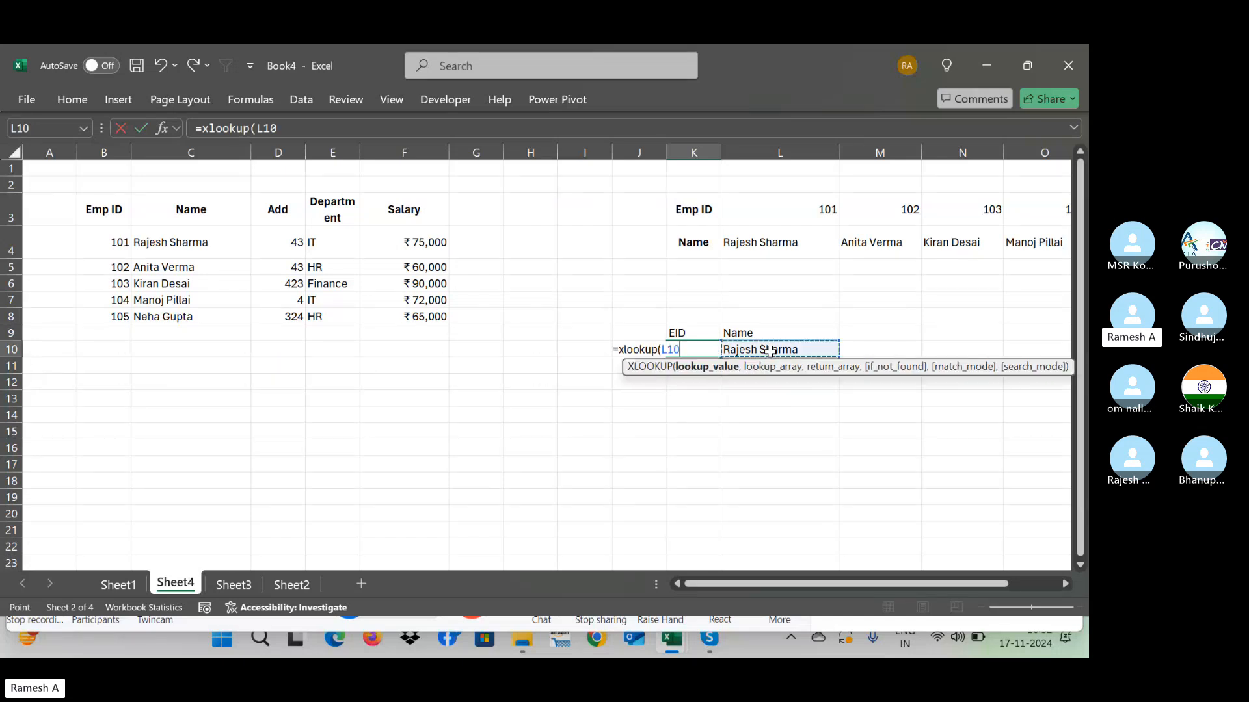
{"action": "type", "text": ","}
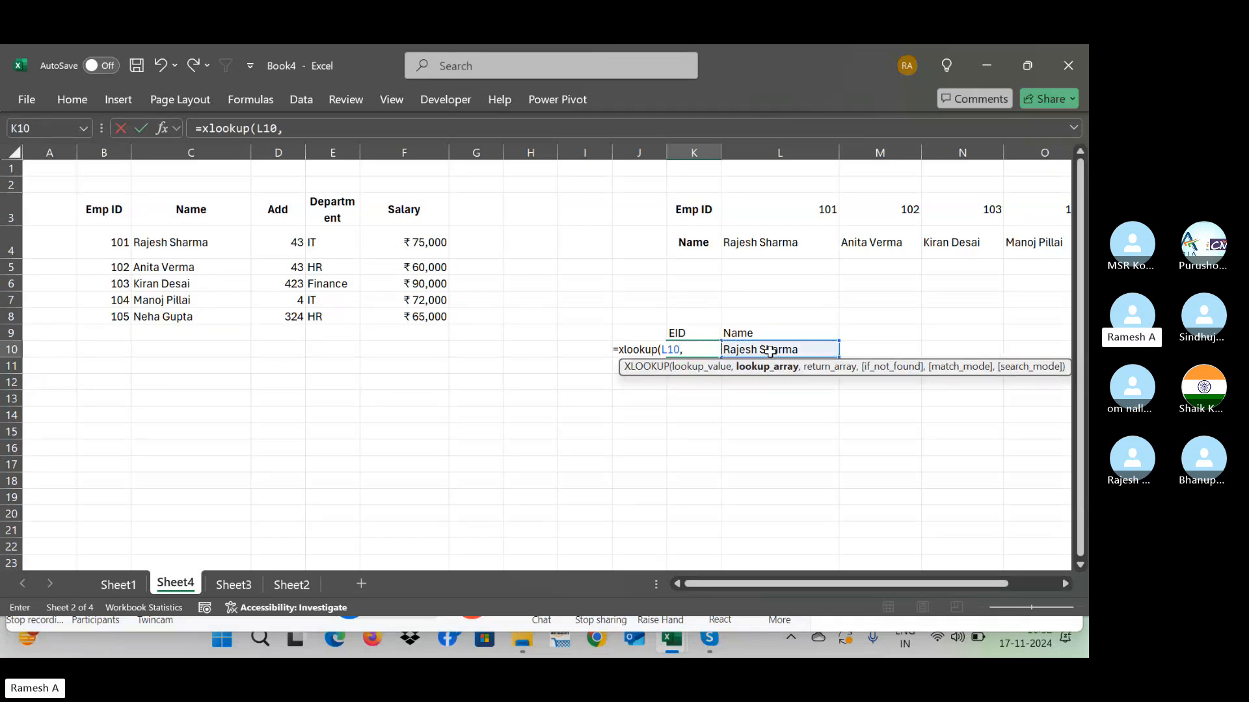
{"action": "left_click_drag", "start_coordinate": [188, 210], "coordinate": [188, 316]}
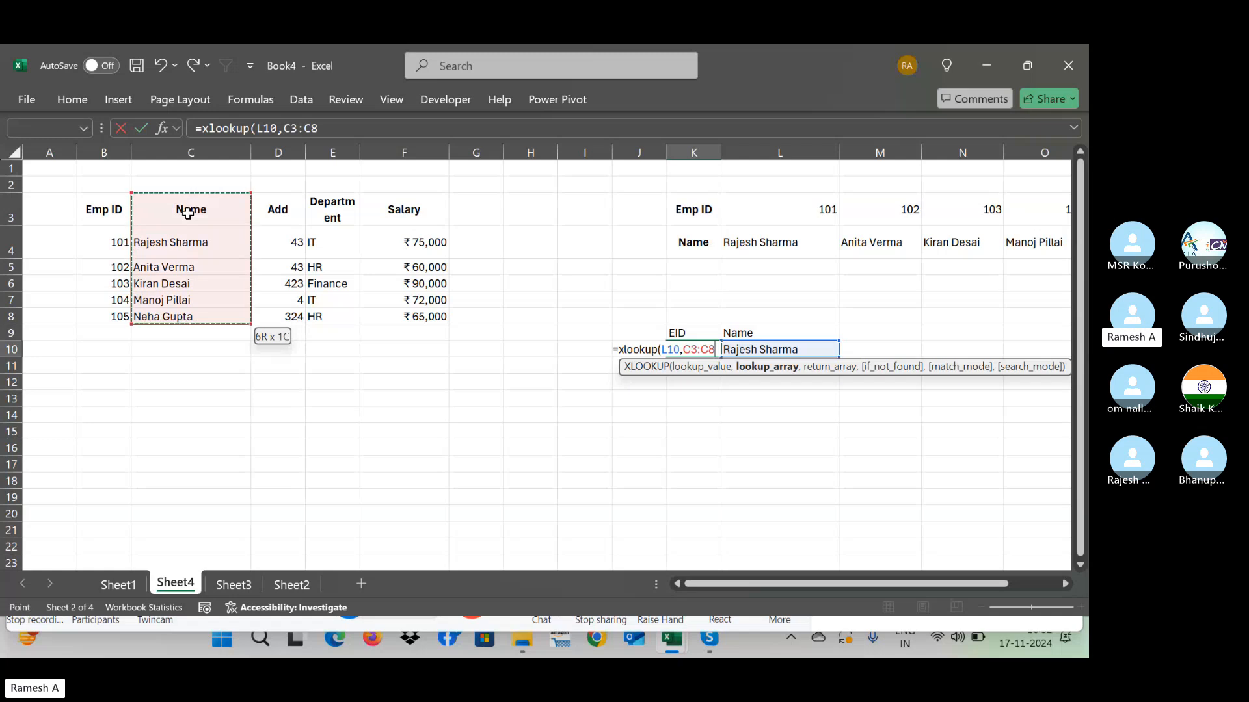
{"action": "left_click", "coordinate": [79, 206]}
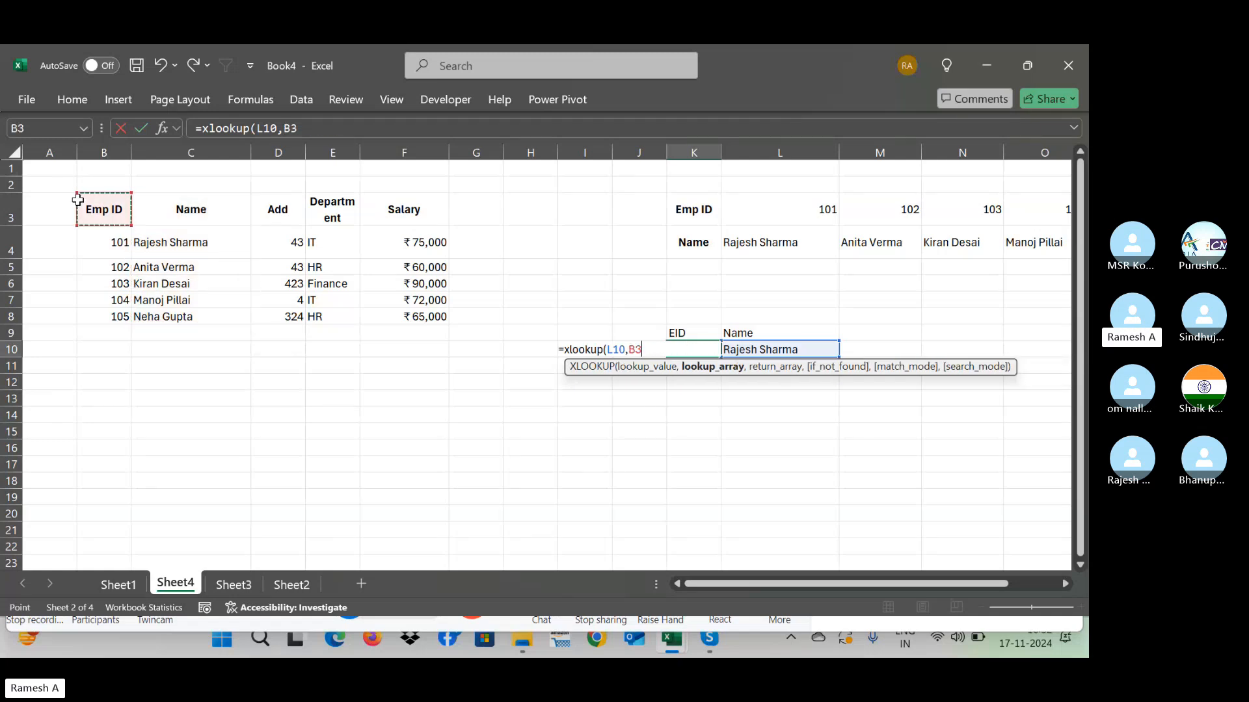
{"action": "key", "text": "ctrl+shift+Down"}
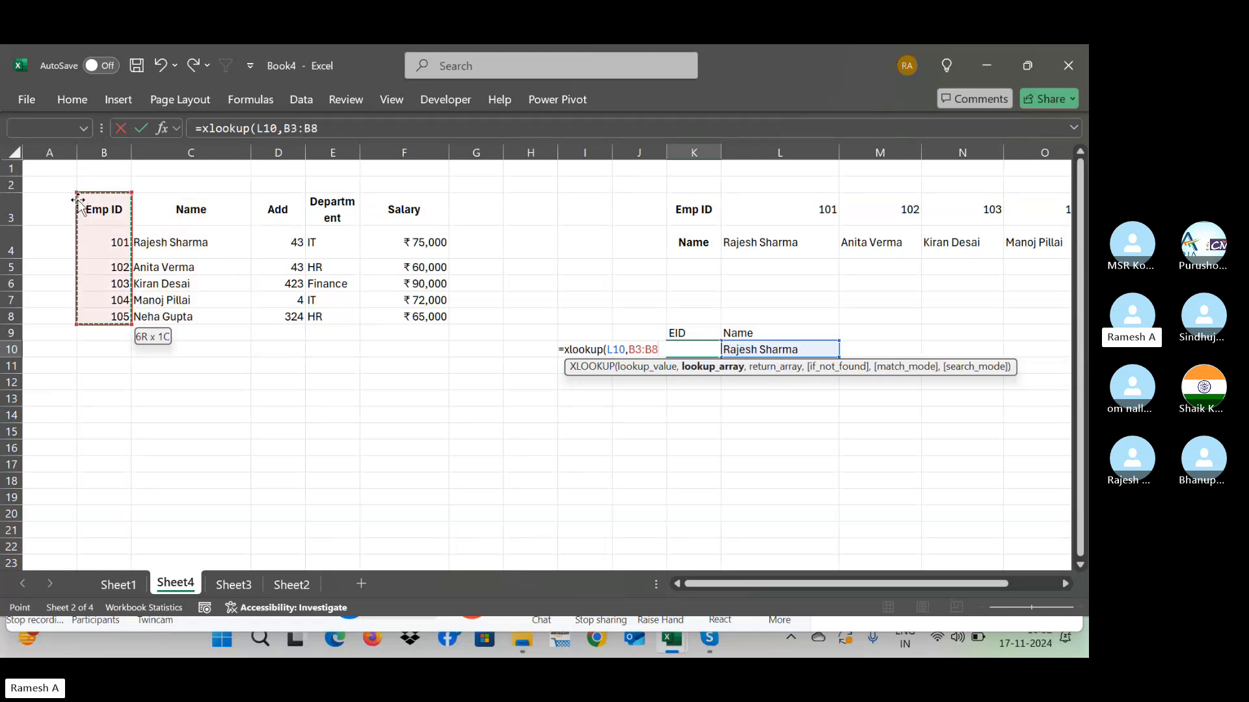
{"action": "key", "text": "F4"}
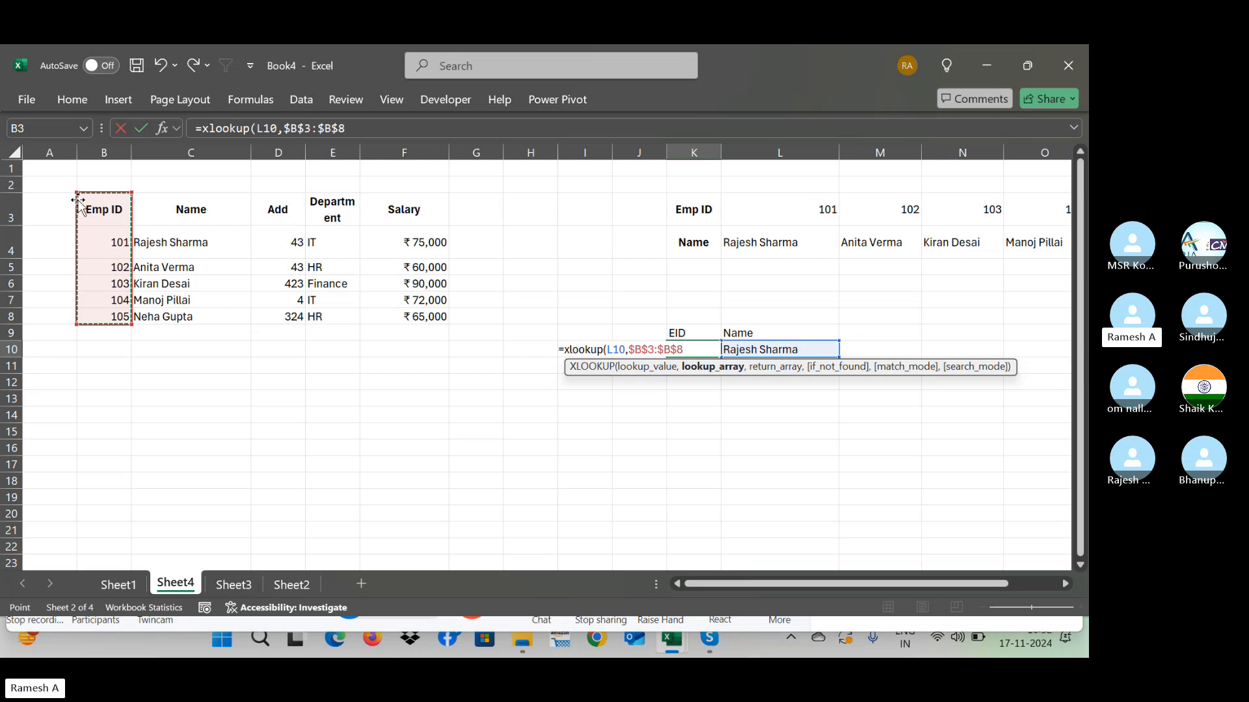
{"action": "left_click", "coordinate": [388, 137]}
{"action": "key", "text": "BackSpace"}
{"action": "key", "text": "BackSpace"}
{"action": "key", "text": "BackSpace"}
{"action": "key", "text": "BackSpace"}
{"action": "key", "text": "BackSpace"}
{"action": "key", "text": "BackSpace"}
{"action": "key", "text": "BackSpace"}
{"action": "key", "text": "BackSpace"}
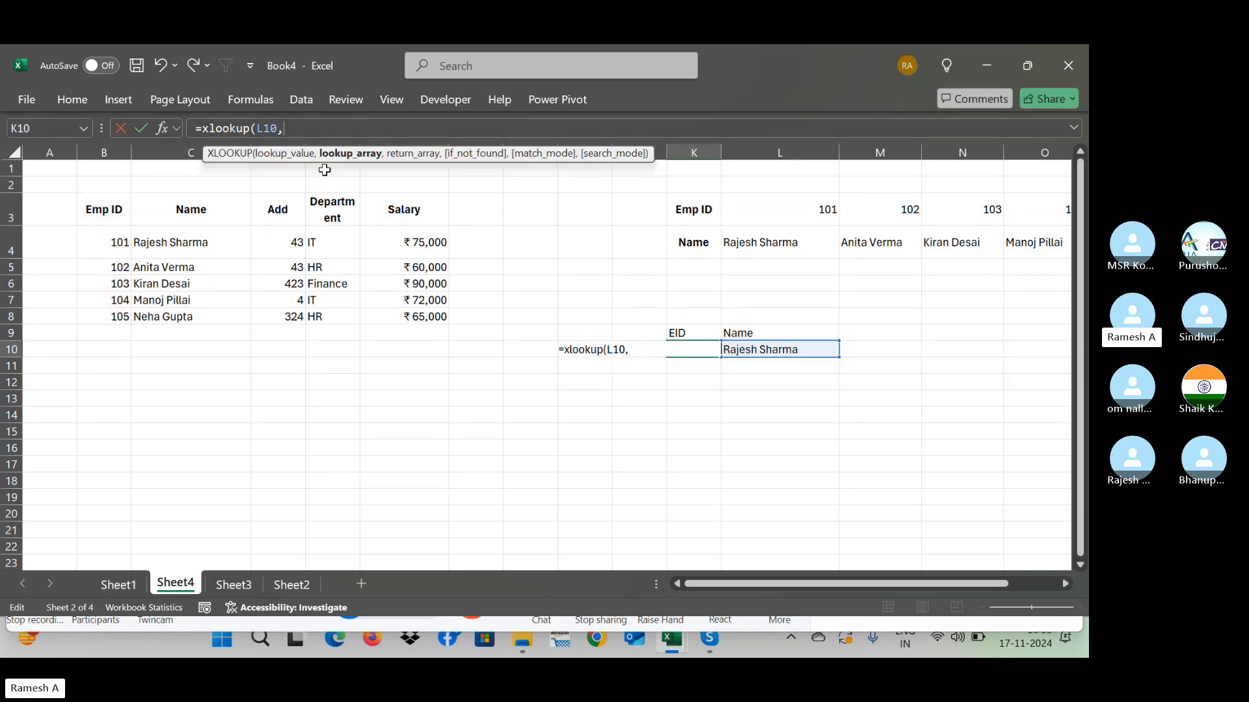
Step: Complete the K10 XLOOKUP with lookup array $C$3:$C$8 and return array $B$3:$B$8
{"action": "left_click", "coordinate": [238, 202]}
{"action": "key", "text": "ctrl+shift+Down"}
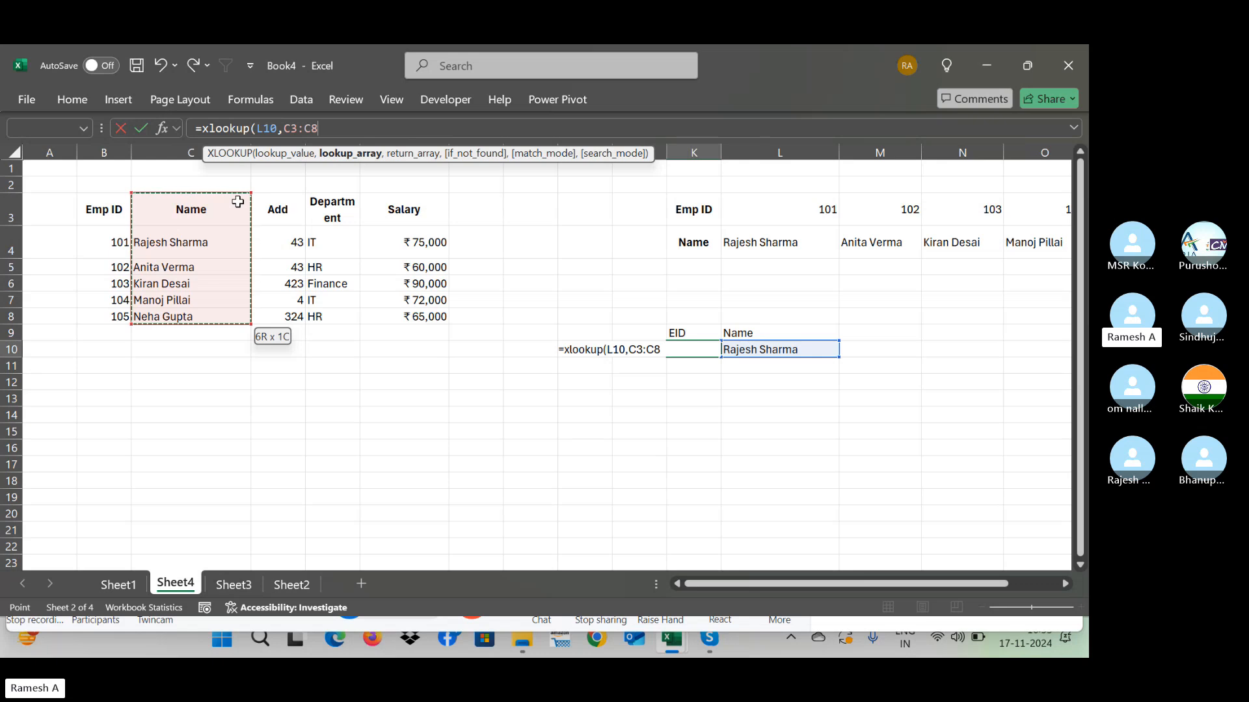
{"action": "key", "text": "F4"}
{"action": "type", "text": ","}
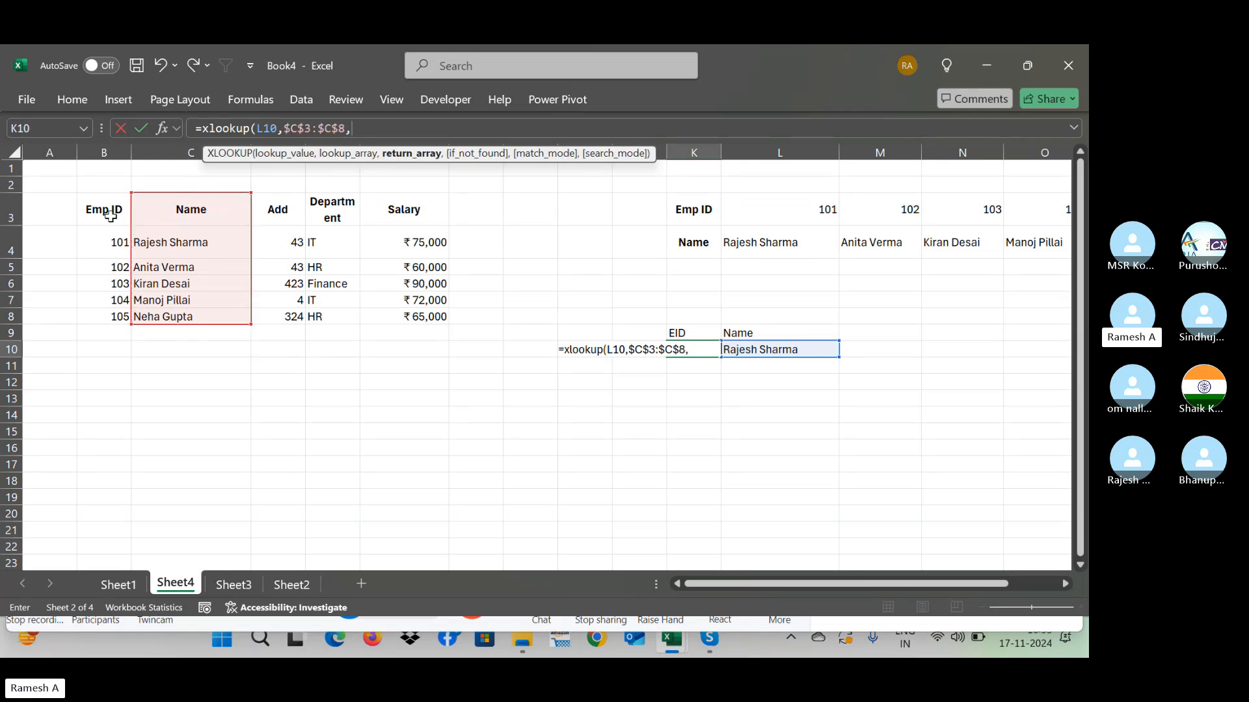
{"action": "left_click", "coordinate": [106, 216]}
{"action": "key", "text": "ctrl+shift+Down"}
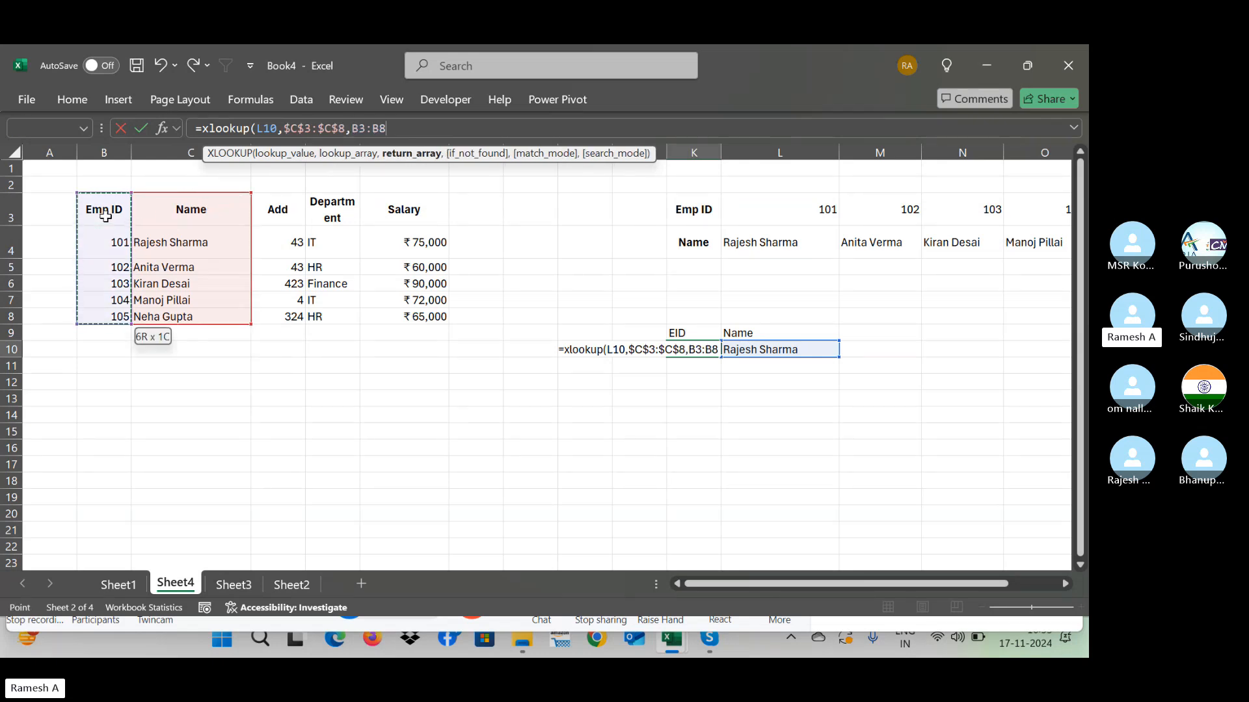
{"action": "key", "text": "F4"}
{"action": "key", "text": "Return"}
Step: Move the Name heading and value from L9:L10 to J9:J10, and widen column J to fit the name on one line
{"action": "key", "text": "Up"}
{"action": "key", "text": "Up"}
{"action": "key", "text": "Right"}
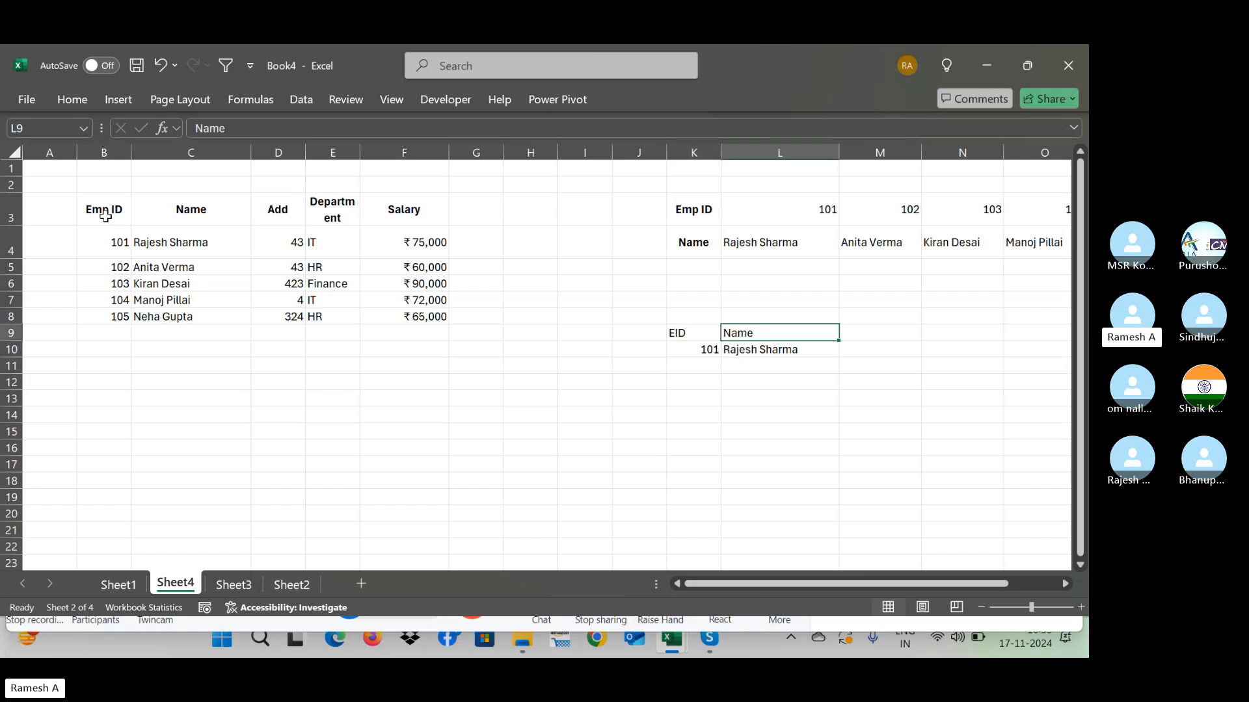
{"action": "key", "text": "shift+Down"}
{"action": "key", "text": "ctrl+c"}
{"action": "key", "text": "Left"}
{"action": "key", "text": "Left"}
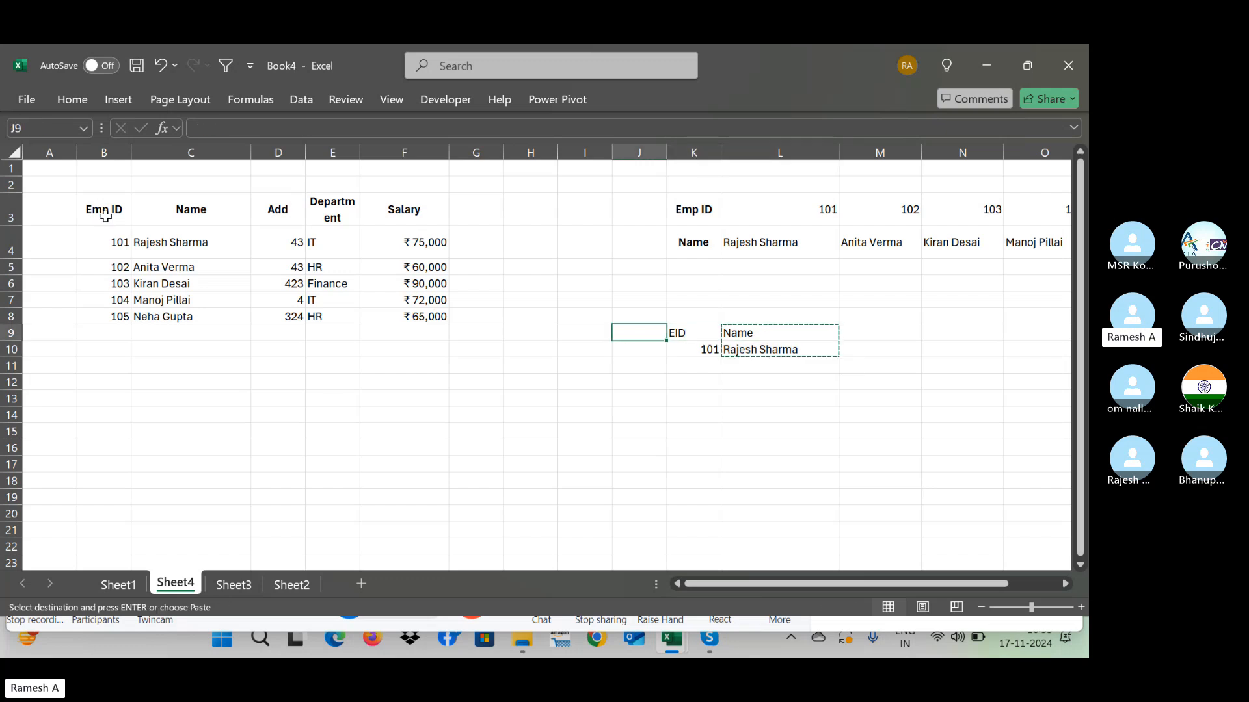
{"action": "key", "text": "ctrl+v"}
{"action": "key", "text": "Right"}
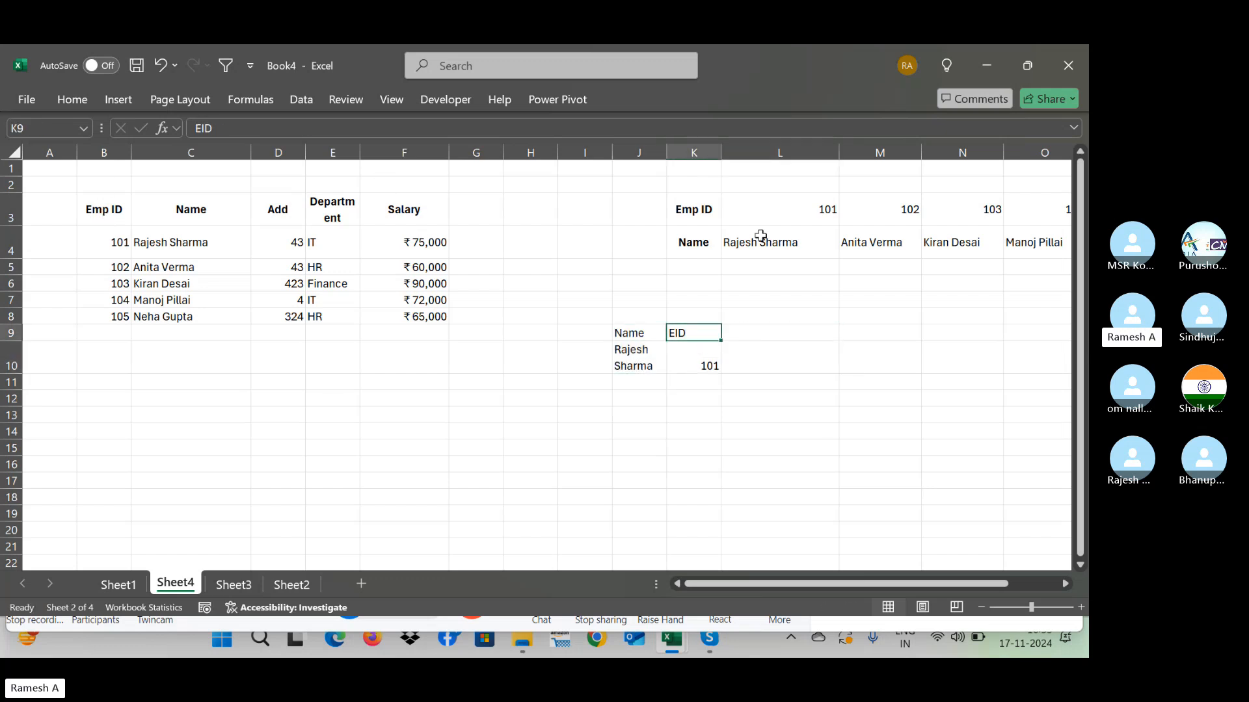
{"action": "left_click_drag", "start_coordinate": [667, 151], "coordinate": [722, 146]}
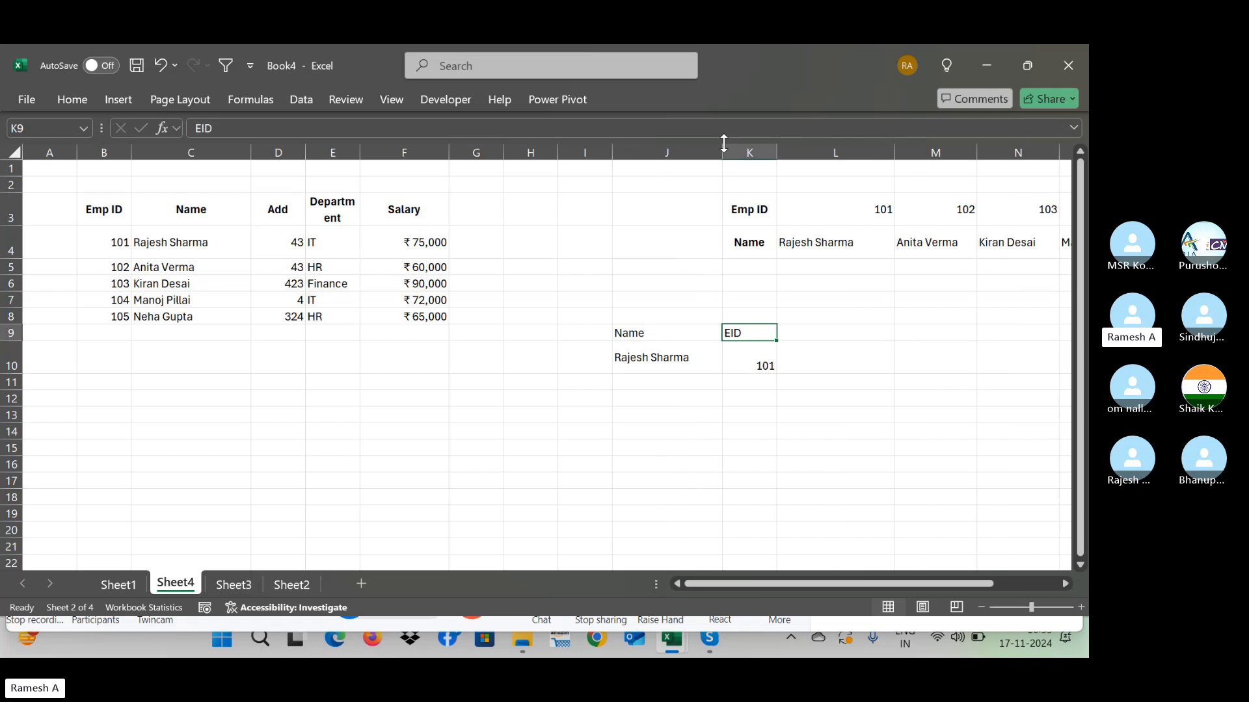
{"action": "left_click", "coordinate": [726, 384]}
Step: Shorten the employee name in J10 to the first name only
{"action": "left_click", "coordinate": [688, 362]}
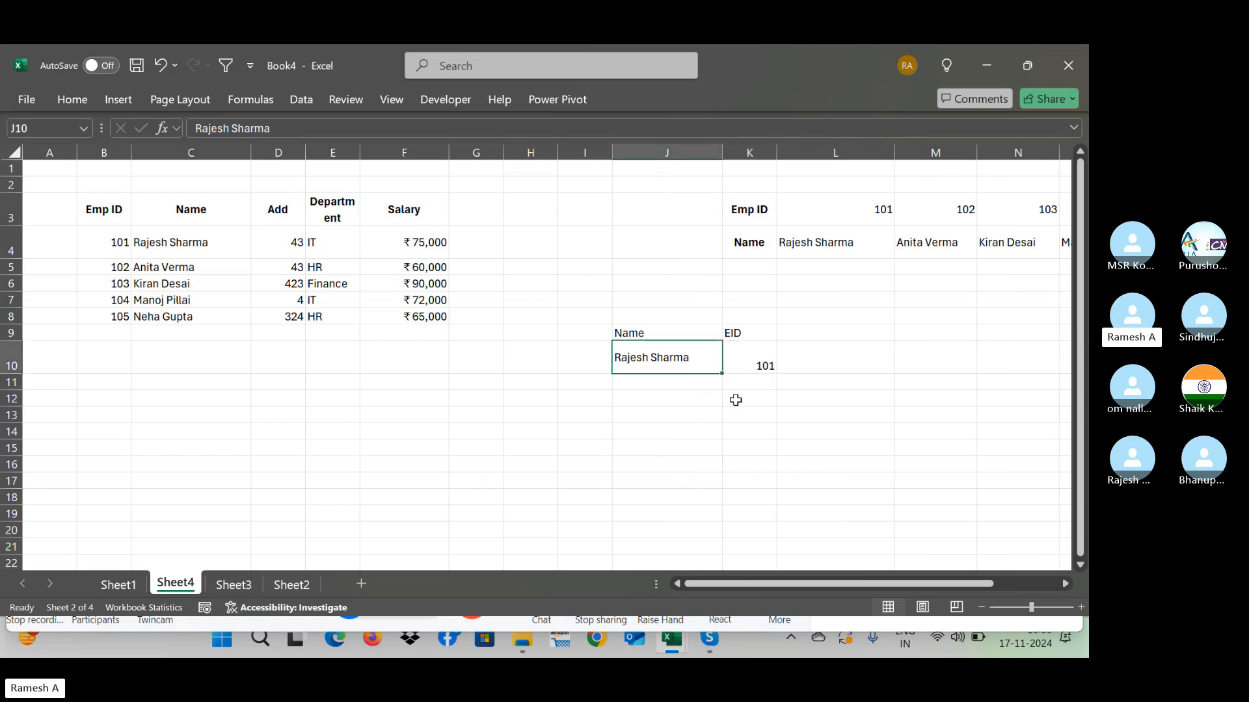
{"action": "double_click", "coordinate": [709, 364]}
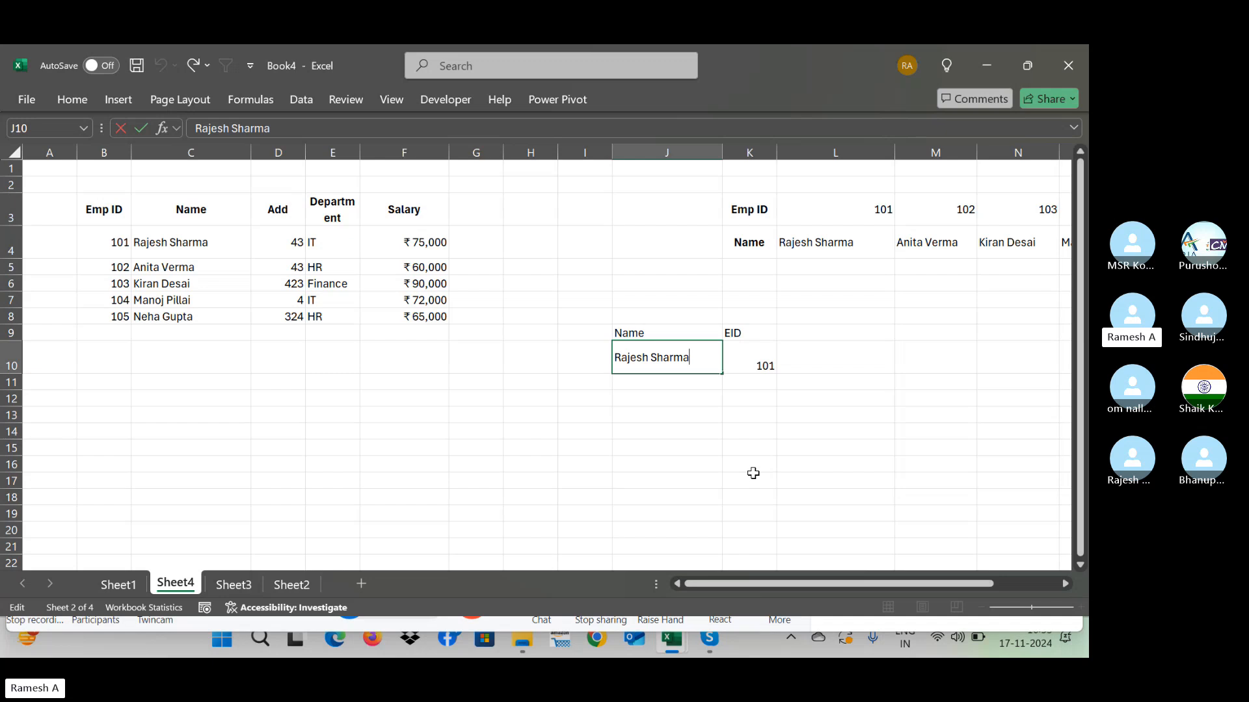
{"action": "key", "text": "BackSpace"}
{"action": "key", "text": "Return"}
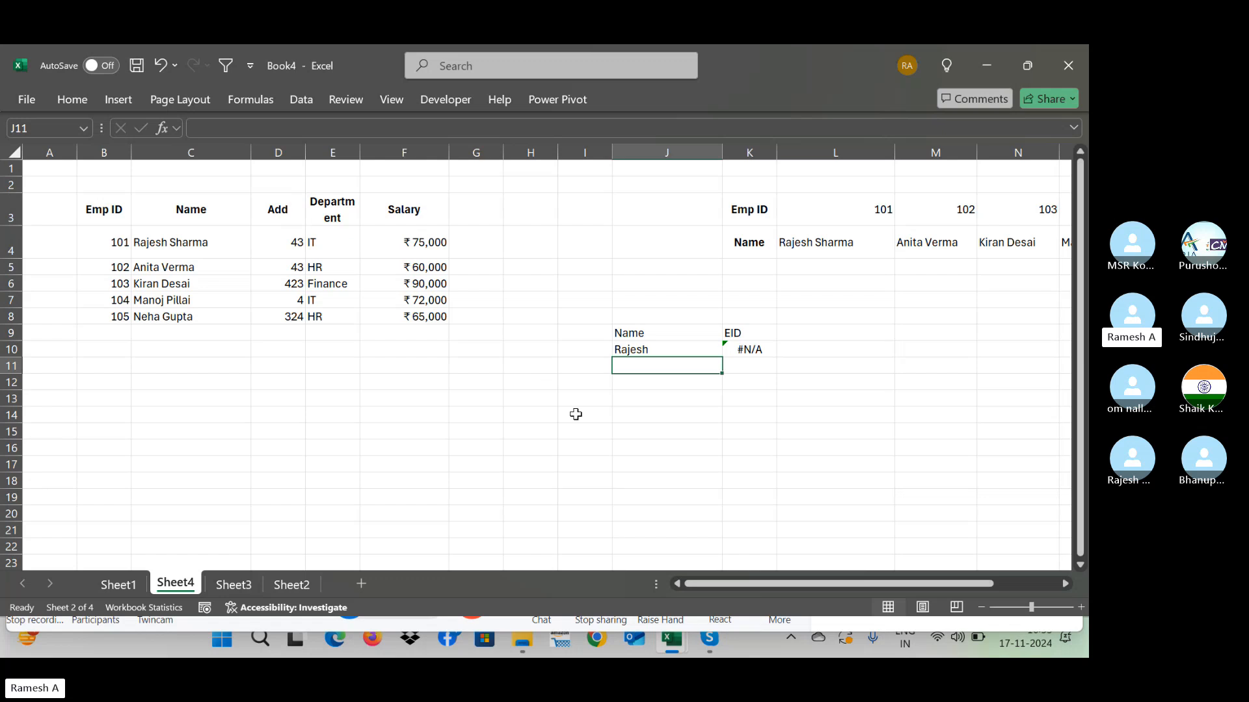
Step: Set match_mode 2 (wildcard character match) in K10's XLOOKUP, leaving the if_not_found argument empty
{"action": "left_click", "coordinate": [779, 352]}
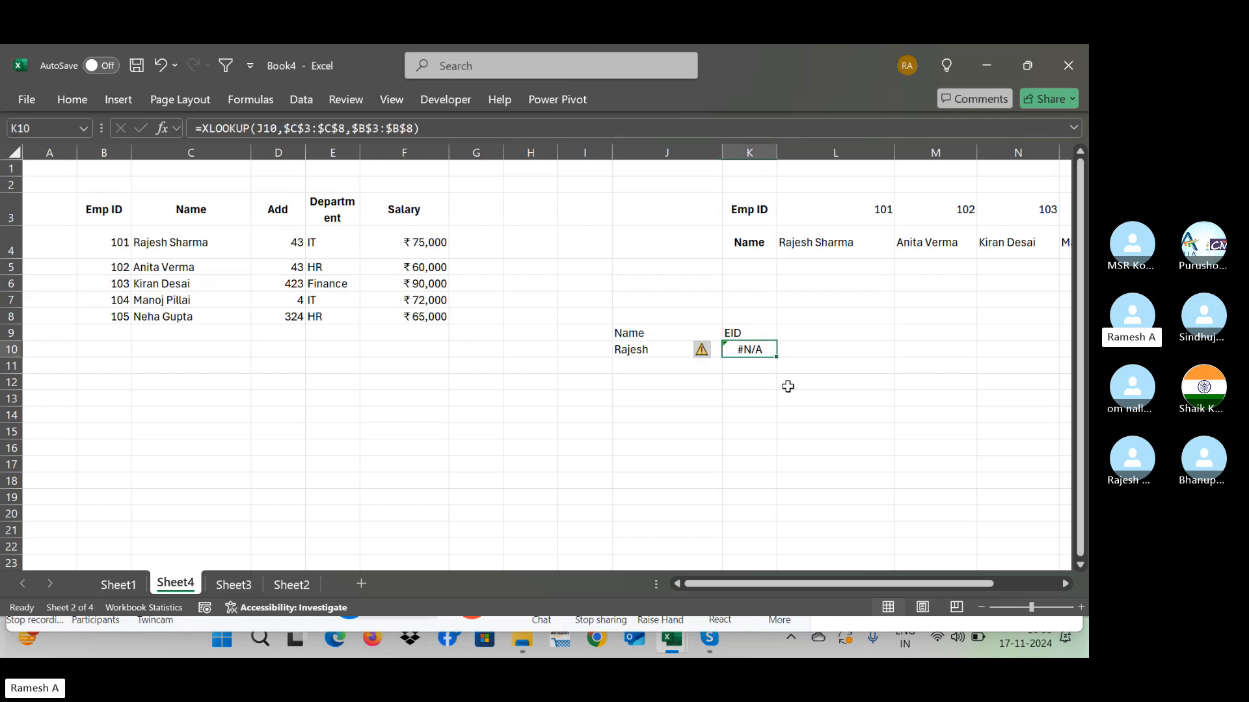
{"action": "left_click", "coordinate": [425, 130]}
{"action": "key", "text": "BackSpace"}
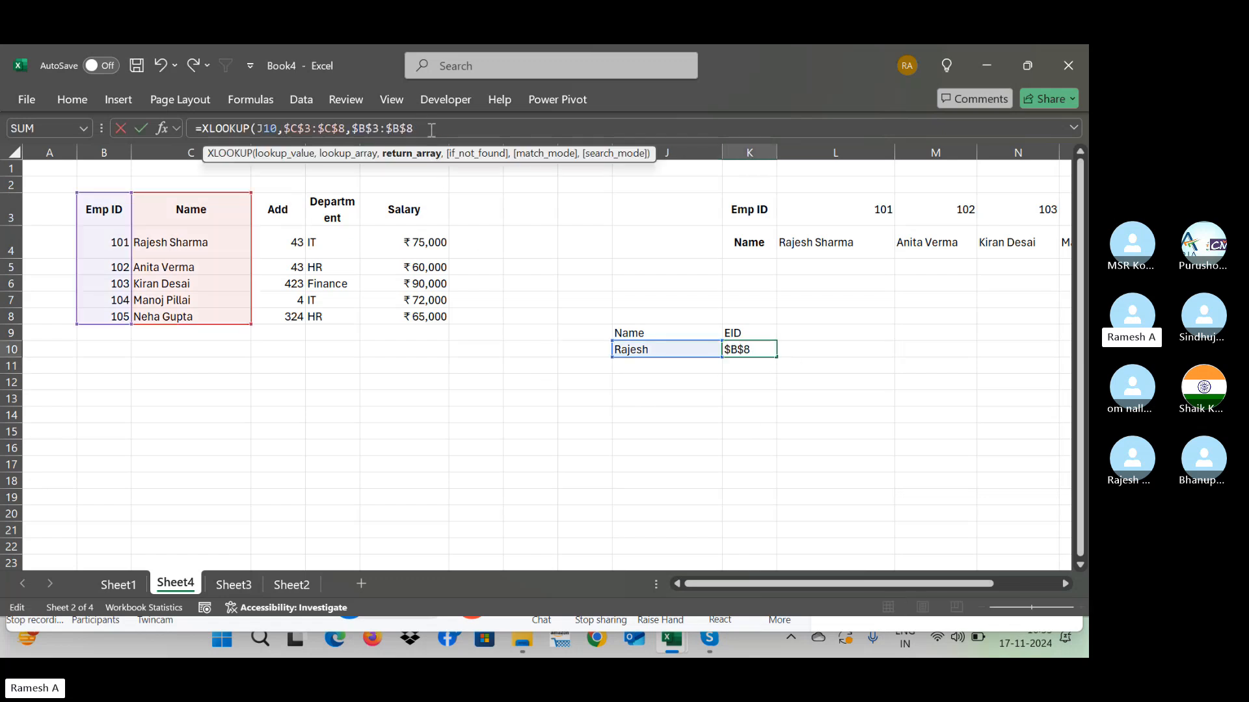
{"action": "type", "text": ","}
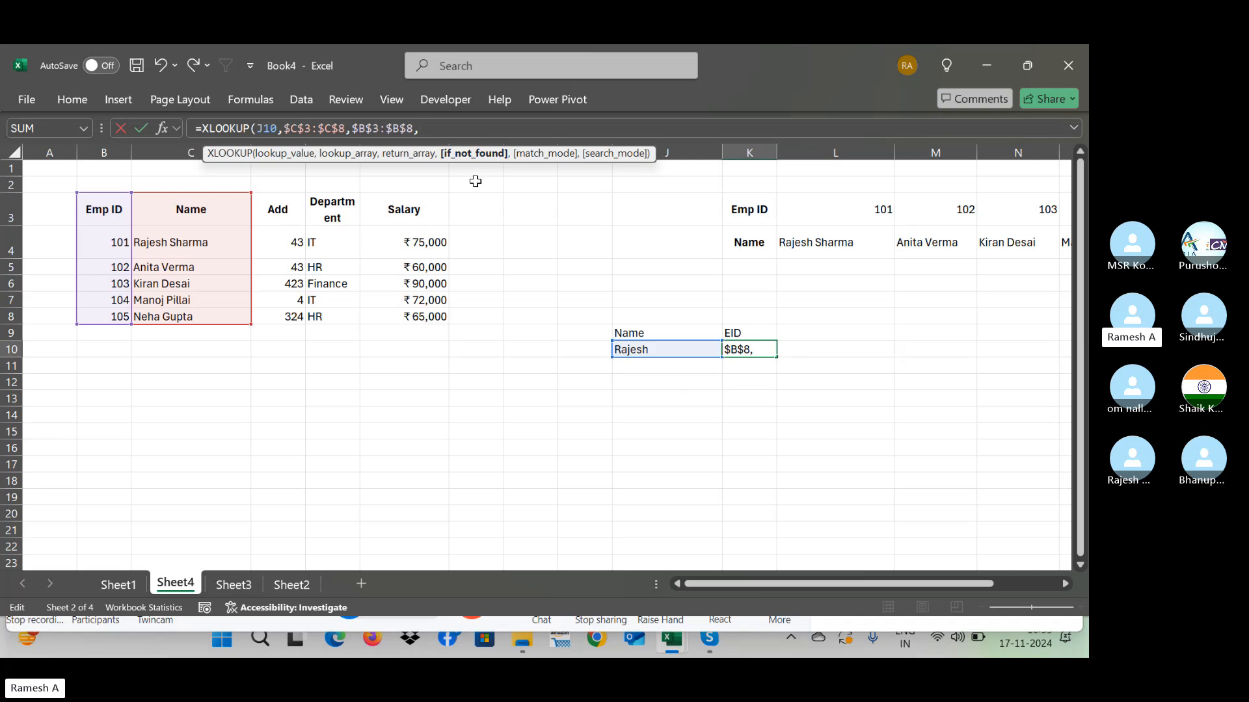
{"action": "type", "text": ","}
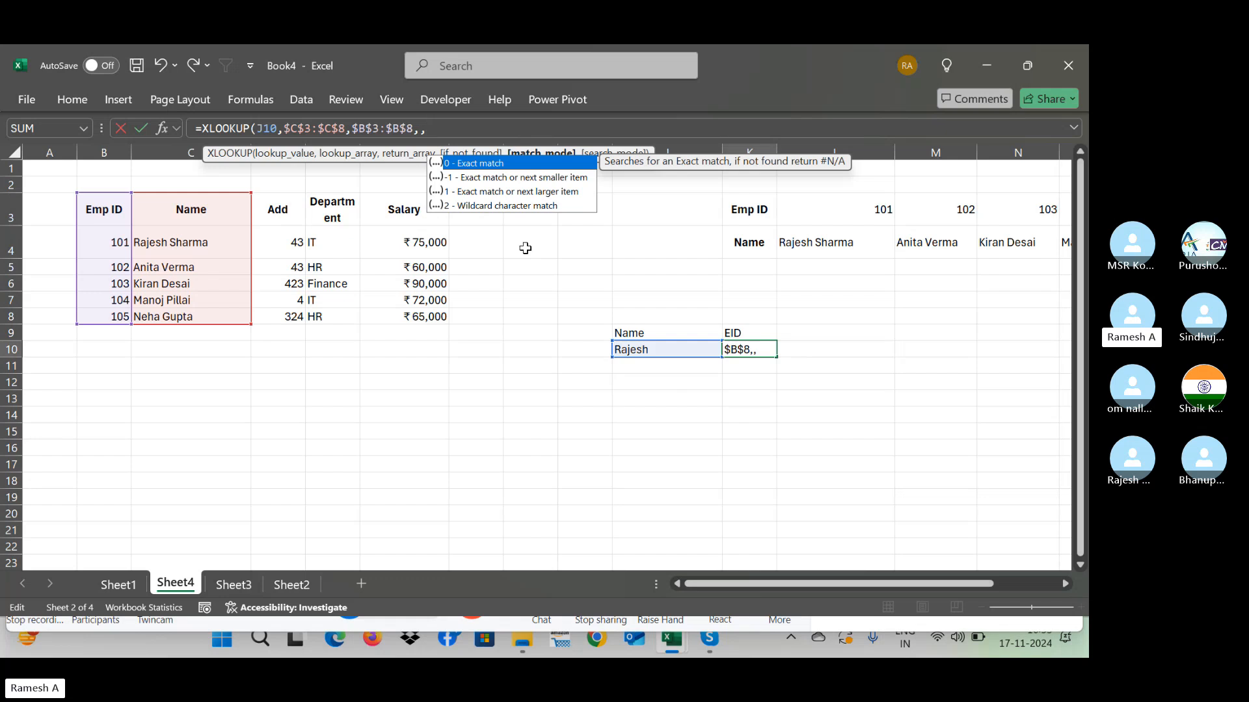
{"action": "type", "text": "2"}
{"action": "key", "text": "Return"}
{"action": "key", "text": "Up"}
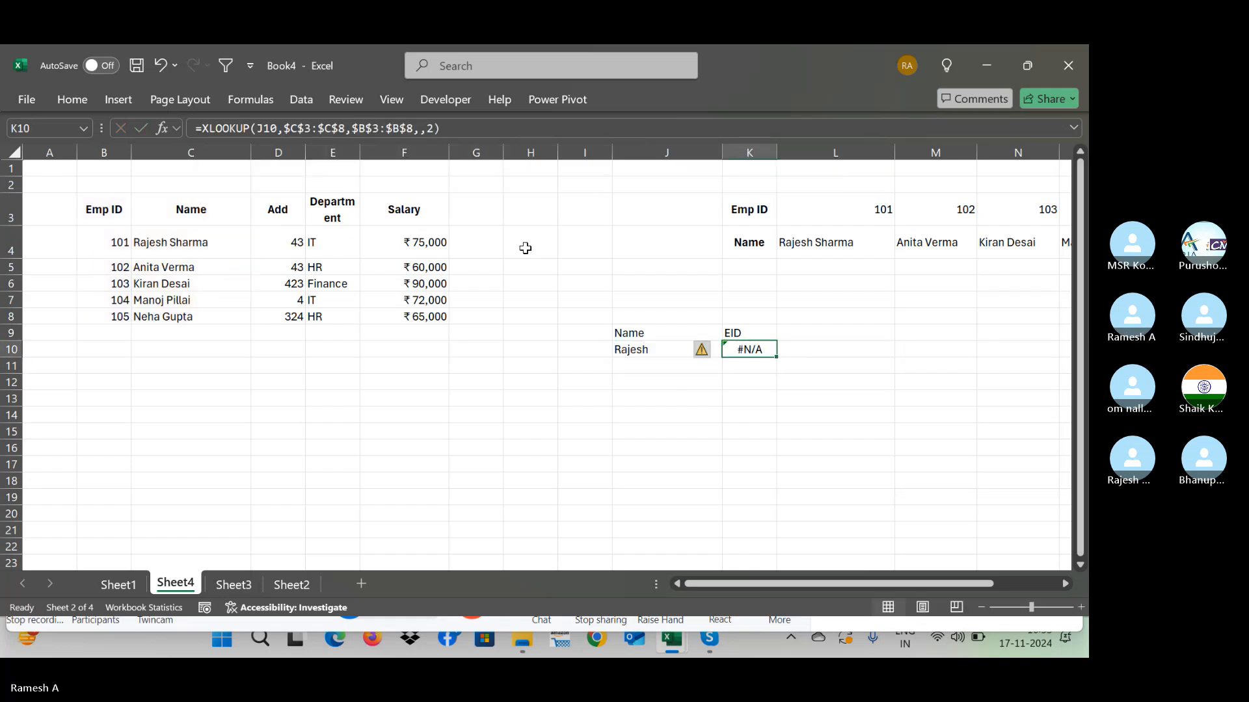
{"action": "left_click", "coordinate": [449, 130]}
{"action": "key", "text": "BackSpace"}
{"action": "key", "text": "BackSpace"}
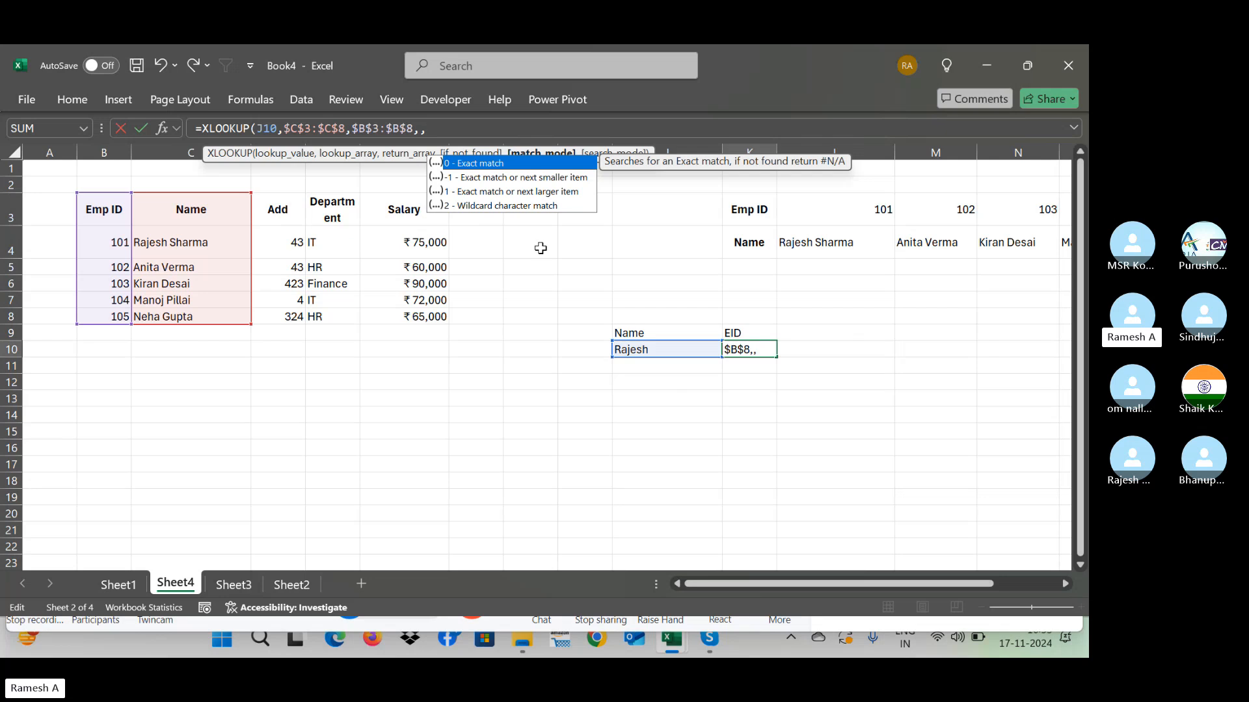
{"action": "key", "text": "Escape"}
{"action": "key", "text": "Escape"}
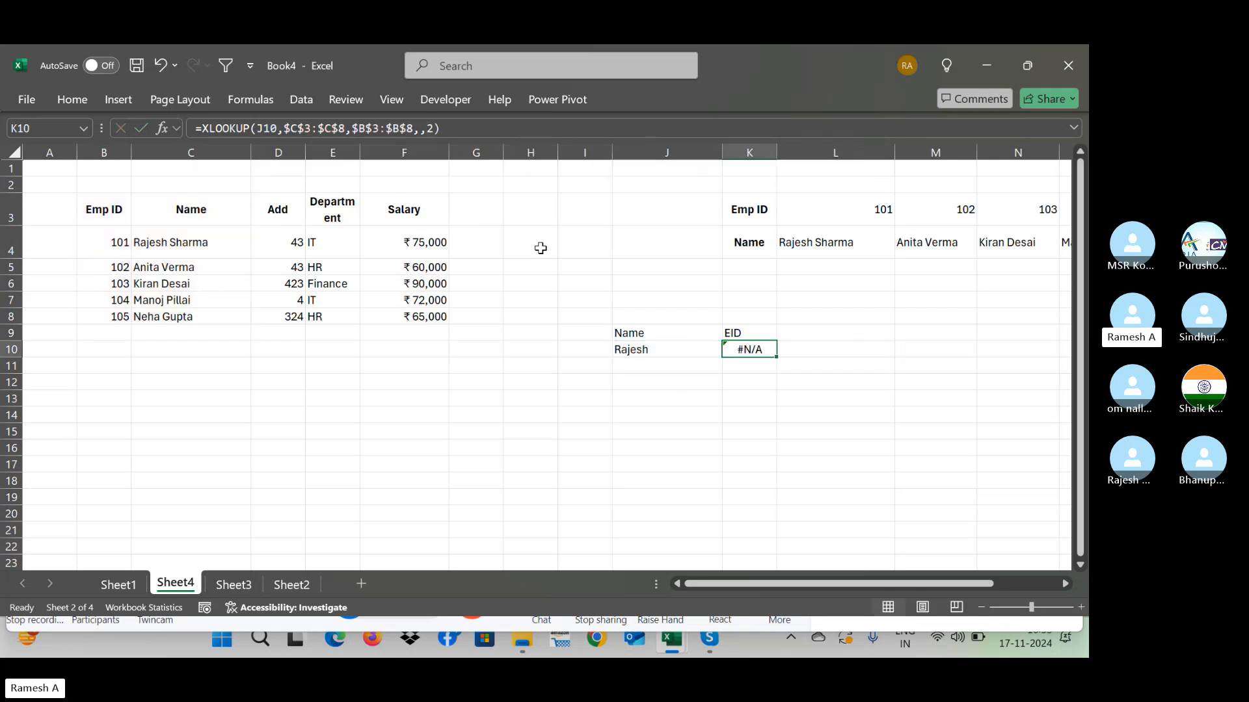
Step: Change the lookup value in K10's XLOOKUP to J10&"*" for a partial name match
{"action": "left_click", "coordinate": [286, 129]}
{"action": "type", "text": "&"}
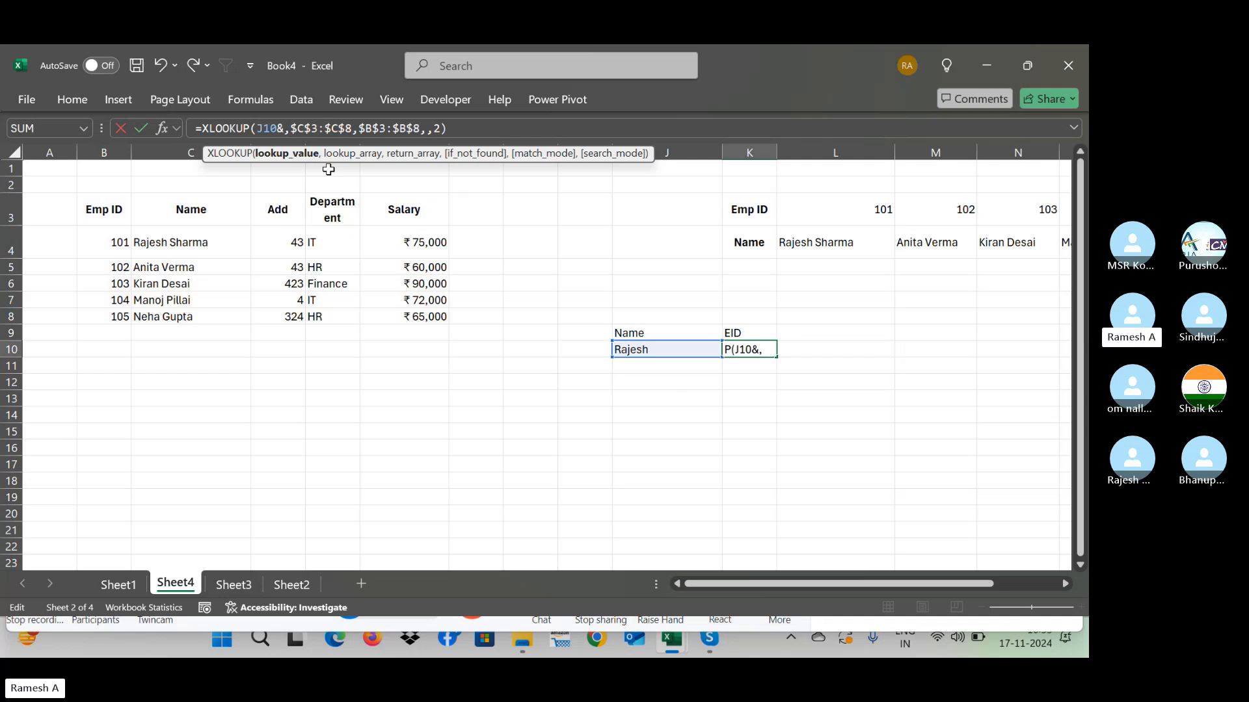
{"action": "type", "text": "\"P"}
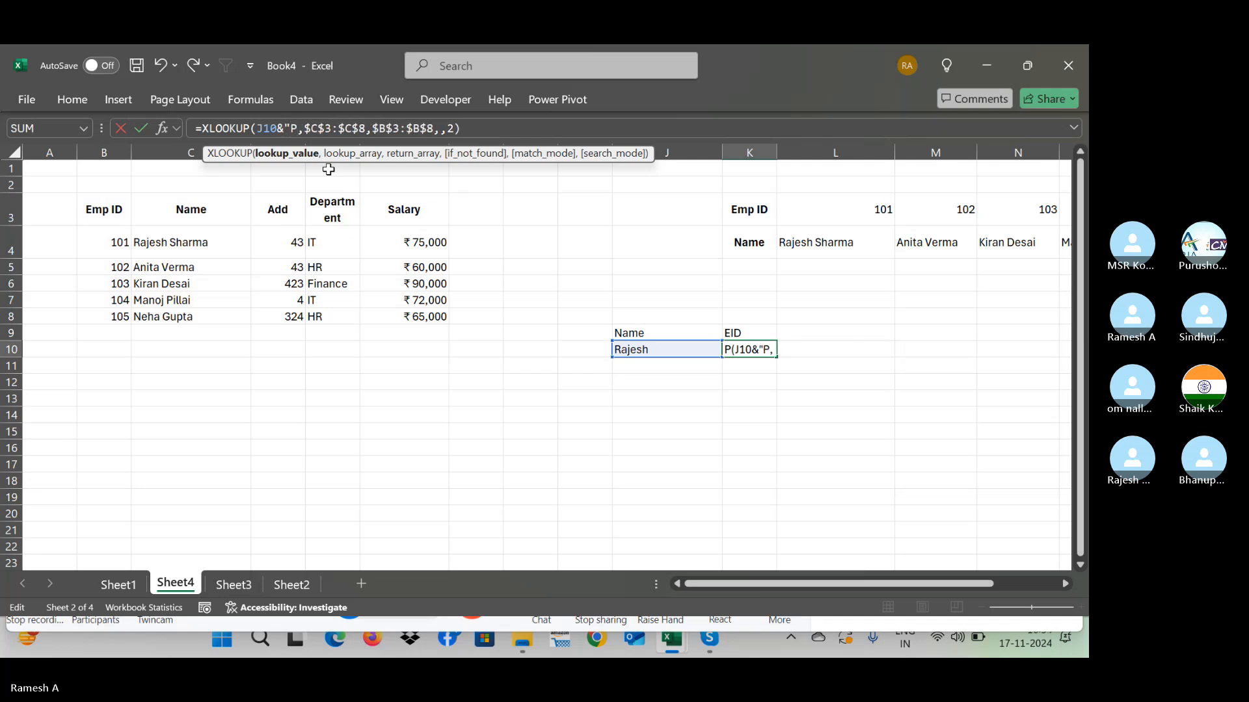
{"action": "key", "text": "BackSpace"}
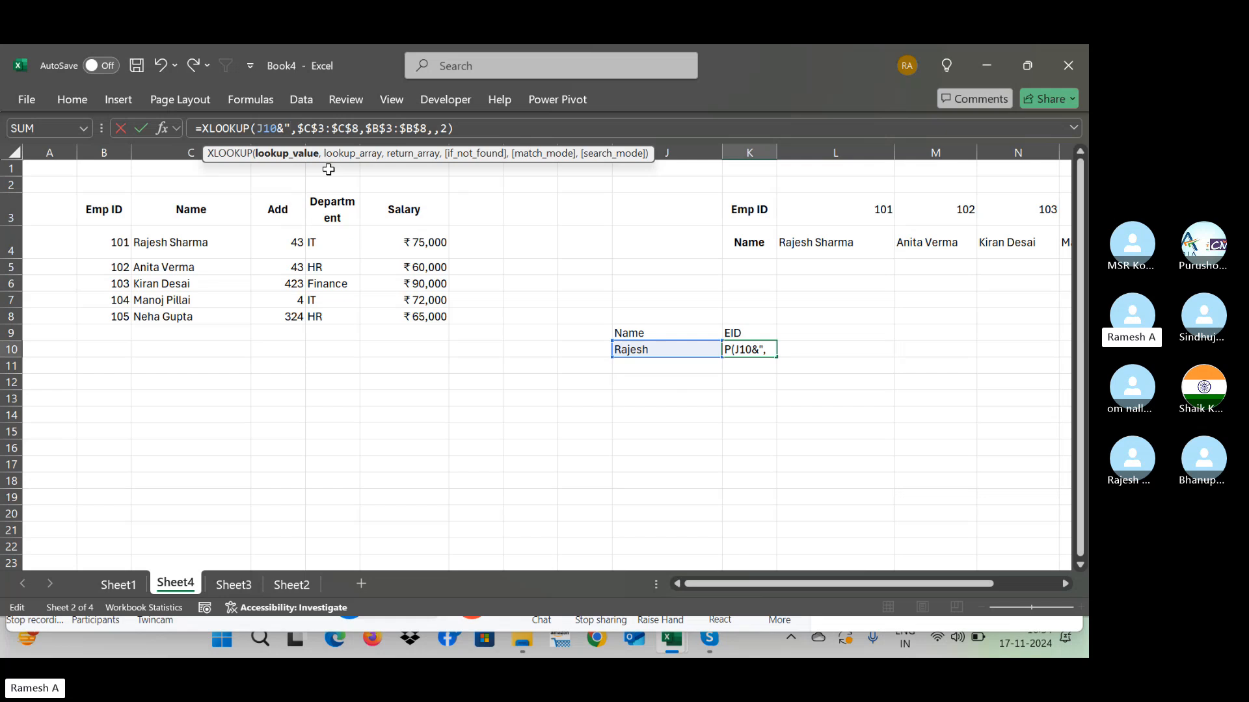
{"action": "key", "text": "Home"}
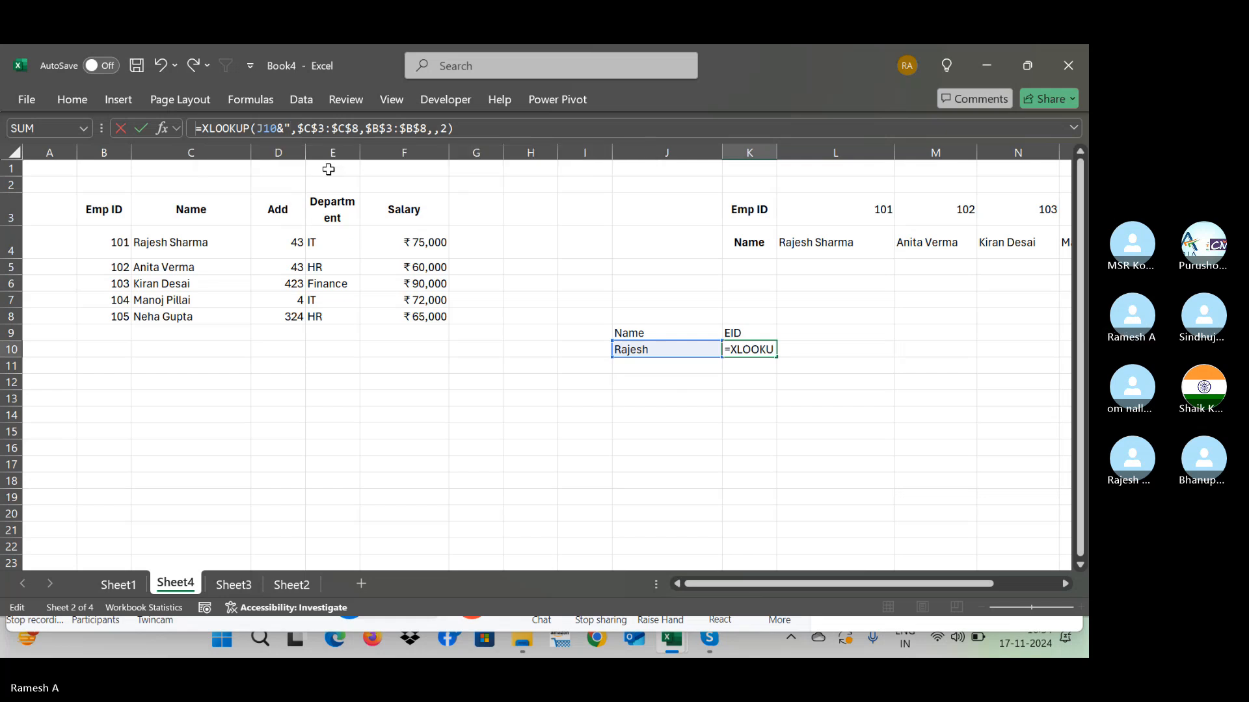
{"action": "left_click", "coordinate": [292, 128]}
{"action": "type", "text": "*"}
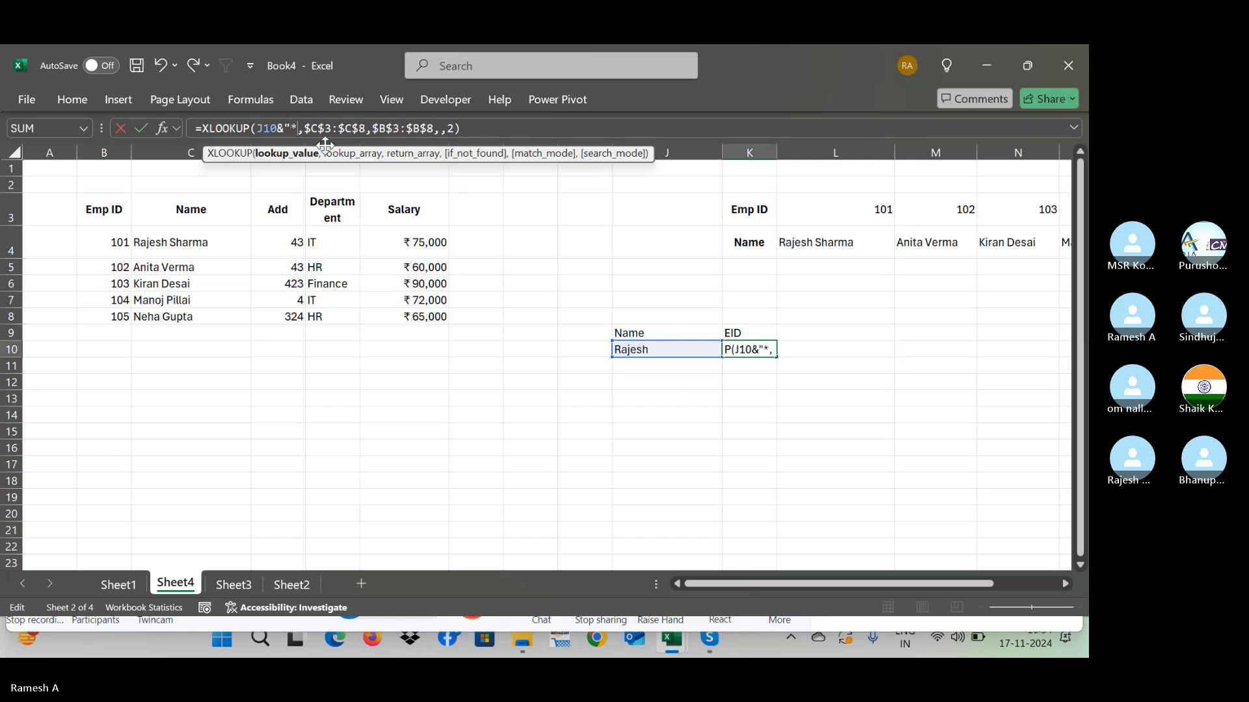
{"action": "key", "text": "Return"}
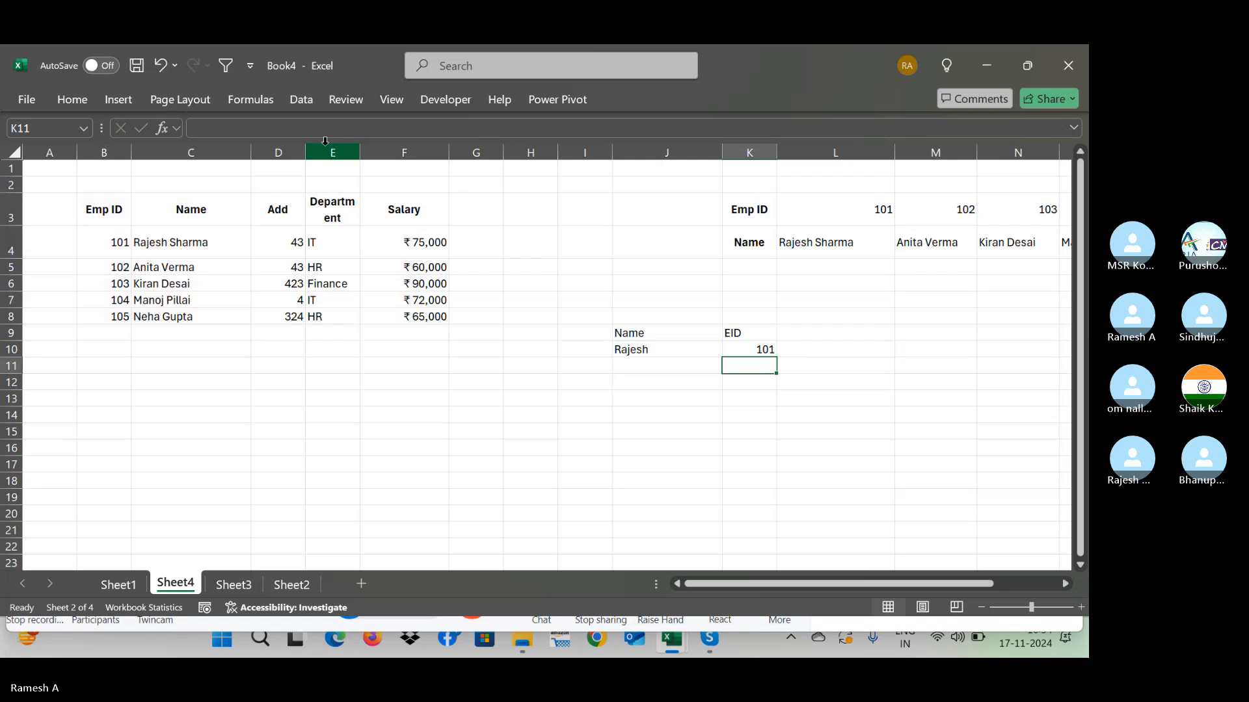
{"action": "key", "text": "Up"}
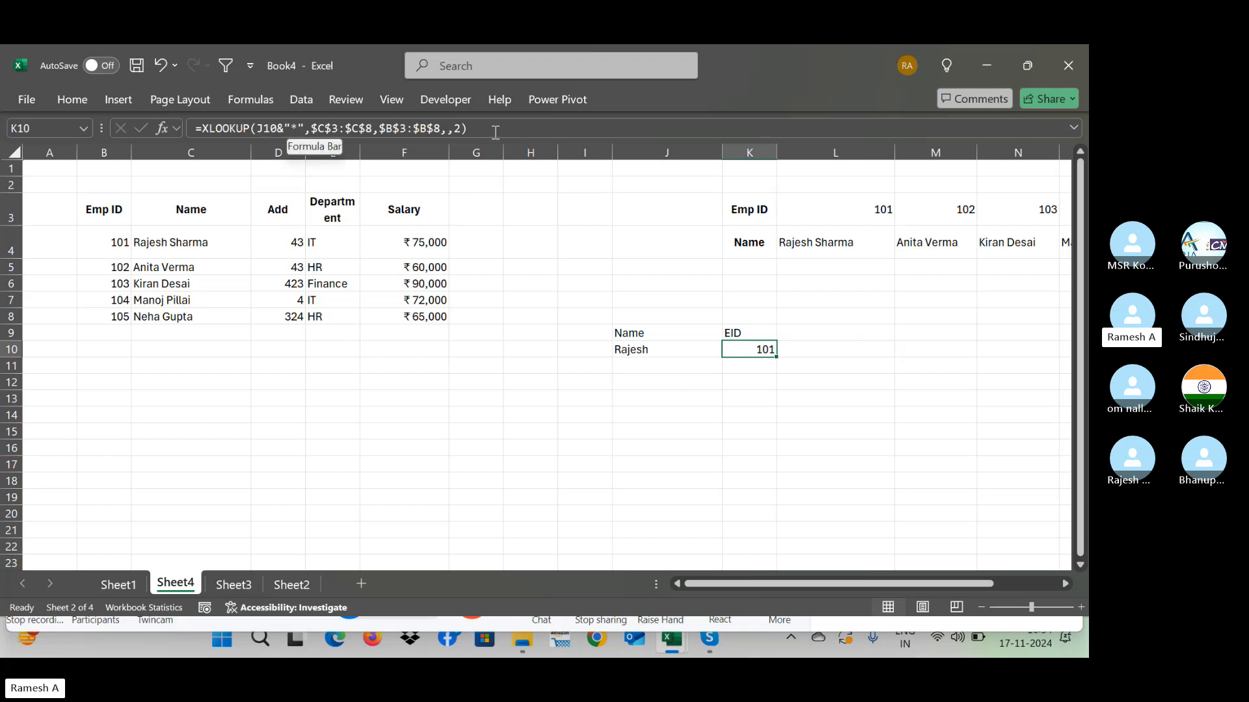
Step: Remove the if_not_found and match_mode arguments from K10's XLOOKUP, keeping J10&"*" as the lookup value
{"action": "left_click", "coordinate": [467, 133]}
{"action": "key", "text": "BackSpace"}
{"action": "key", "text": "BackSpace"}
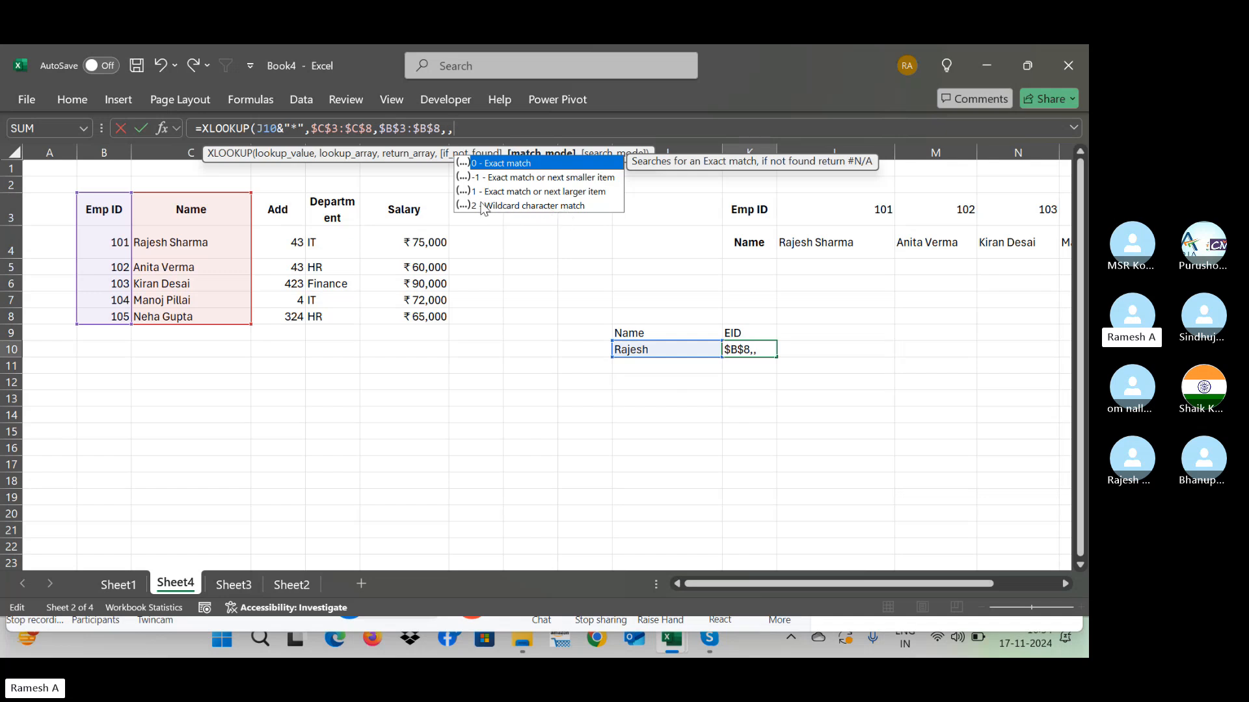
{"action": "key", "text": "BackSpace"}
{"action": "key", "text": "BackSpace"}
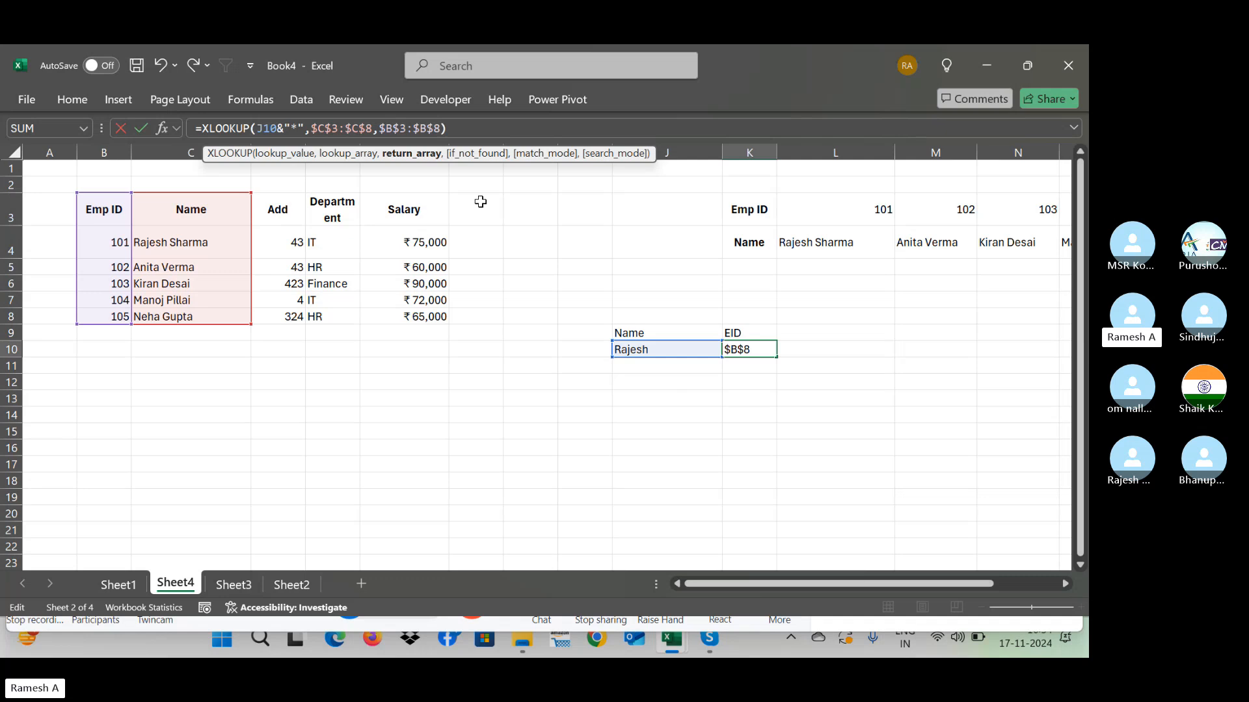
{"action": "type", "text": ")"}
{"action": "key", "text": "Return"}
{"action": "key", "text": "Up"}
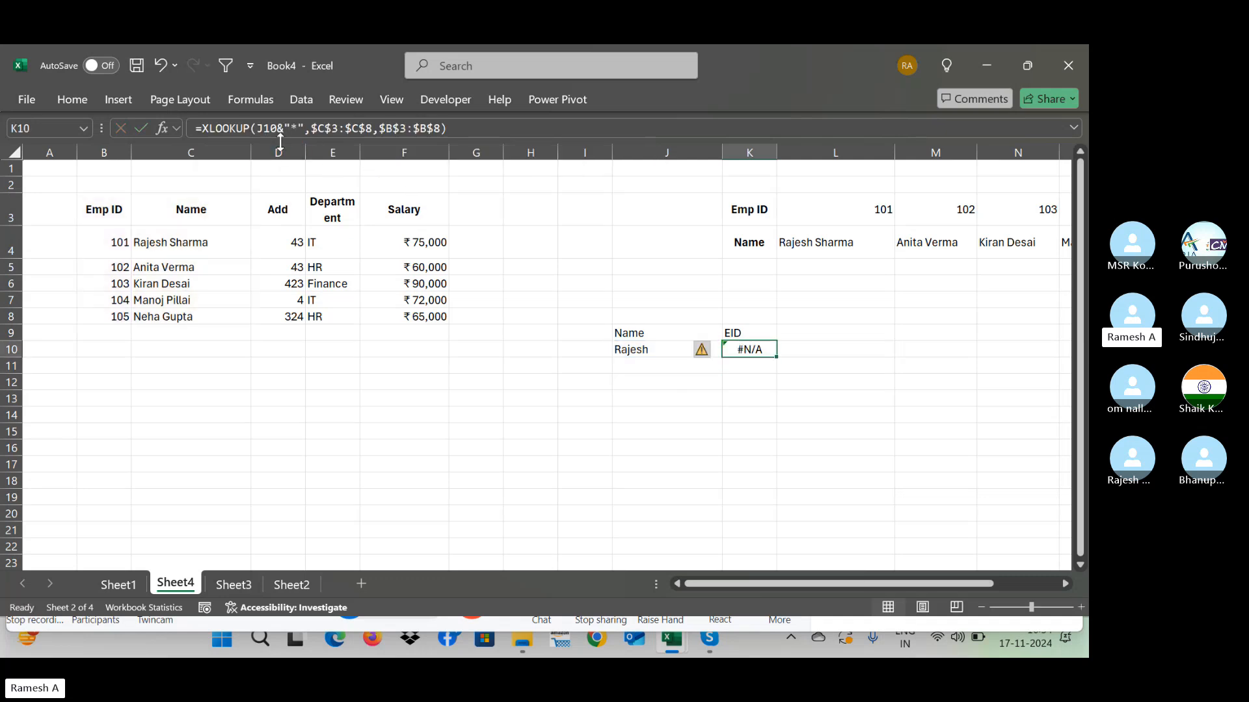
Step: Add an empty if_not_found argument and match_mode 2 (wildcard character match) back to K10's XLOOKUP
{"action": "left_click", "coordinate": [473, 129]}
{"action": "key", "text": "BackSpace"}
{"action": "type", "text": ","}
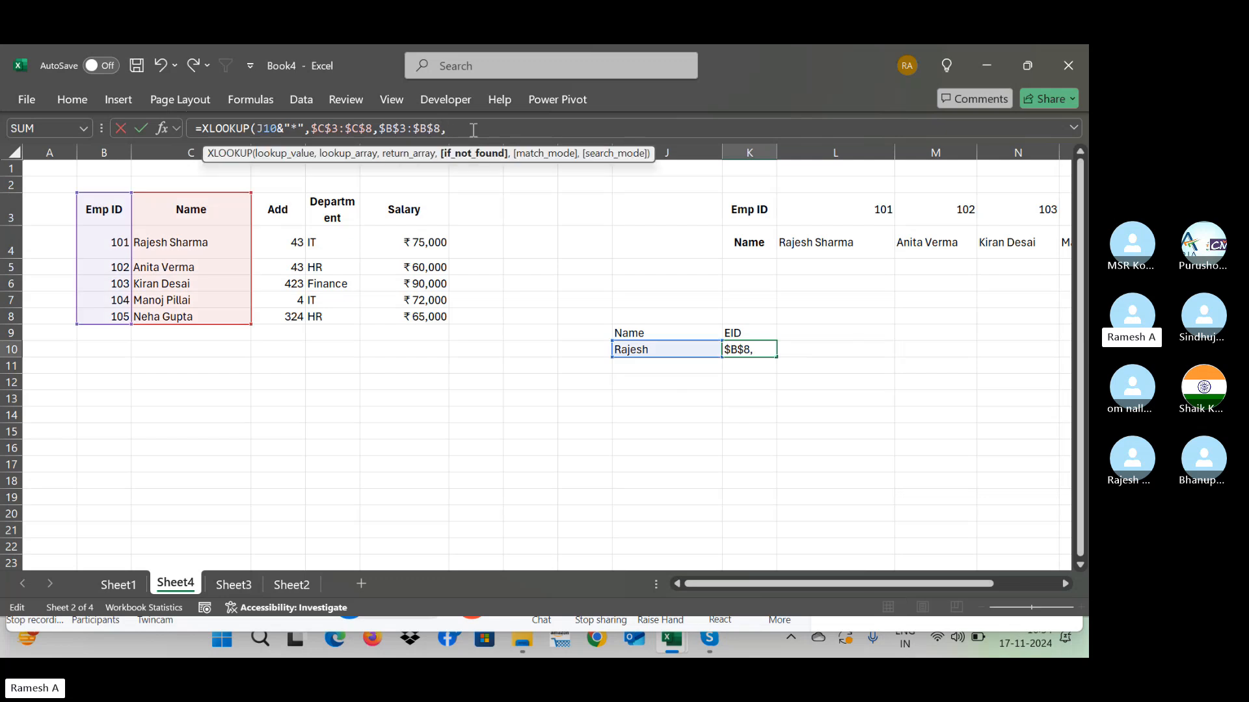
{"action": "type", "text": ",2"}
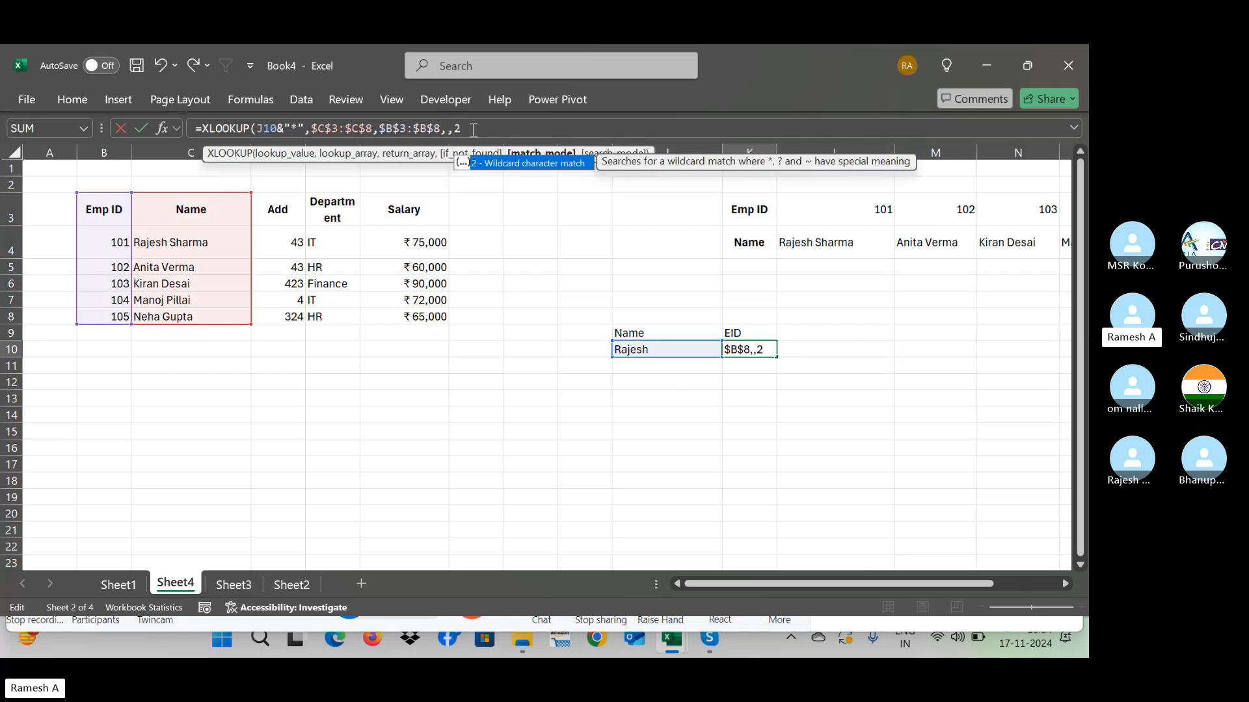
{"action": "type", "text": ")"}
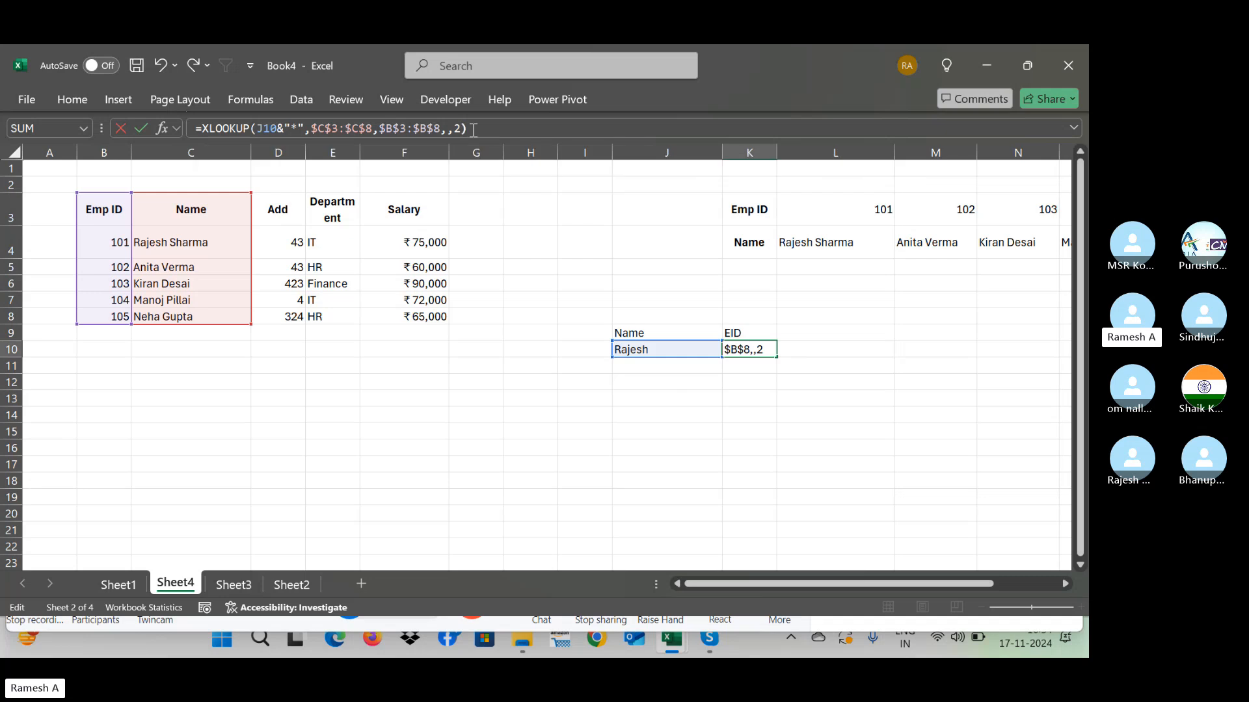
{"action": "key", "text": "Return"}
{"action": "key", "text": "Up"}
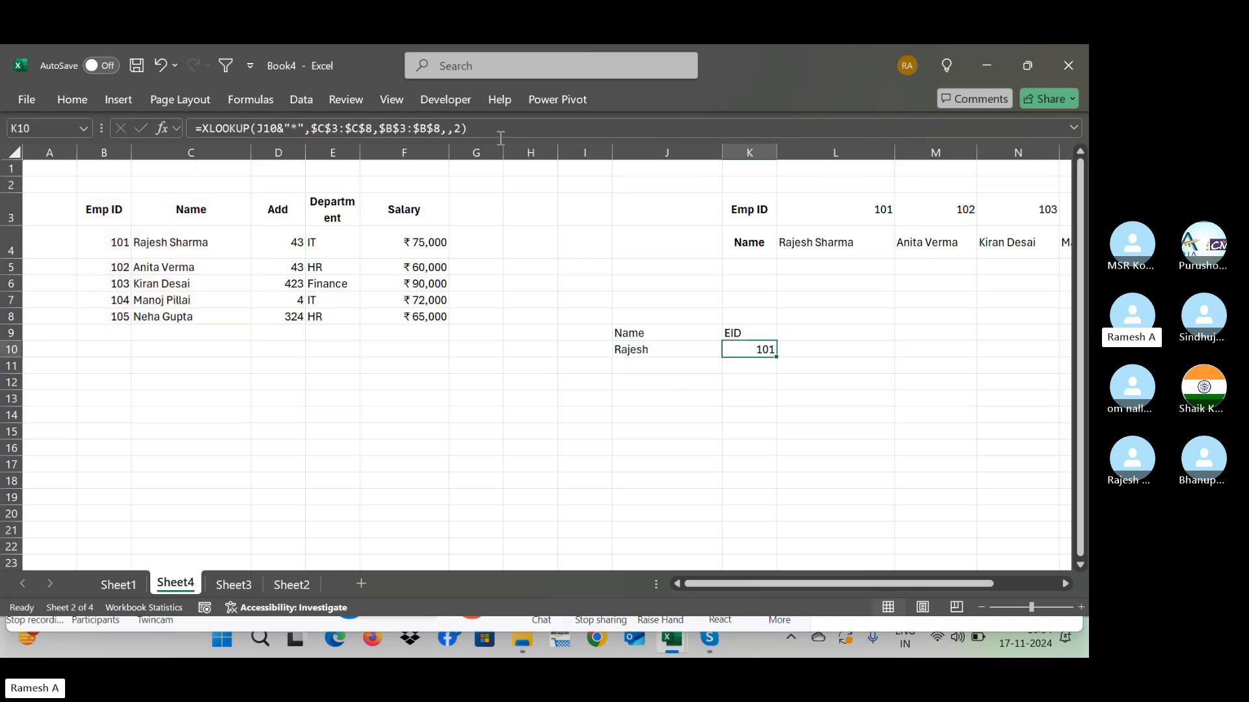
Step: Shorten the lookup name in J10 to its first three letters to test the wildcard match
{"action": "double_click", "coordinate": [674, 351]}
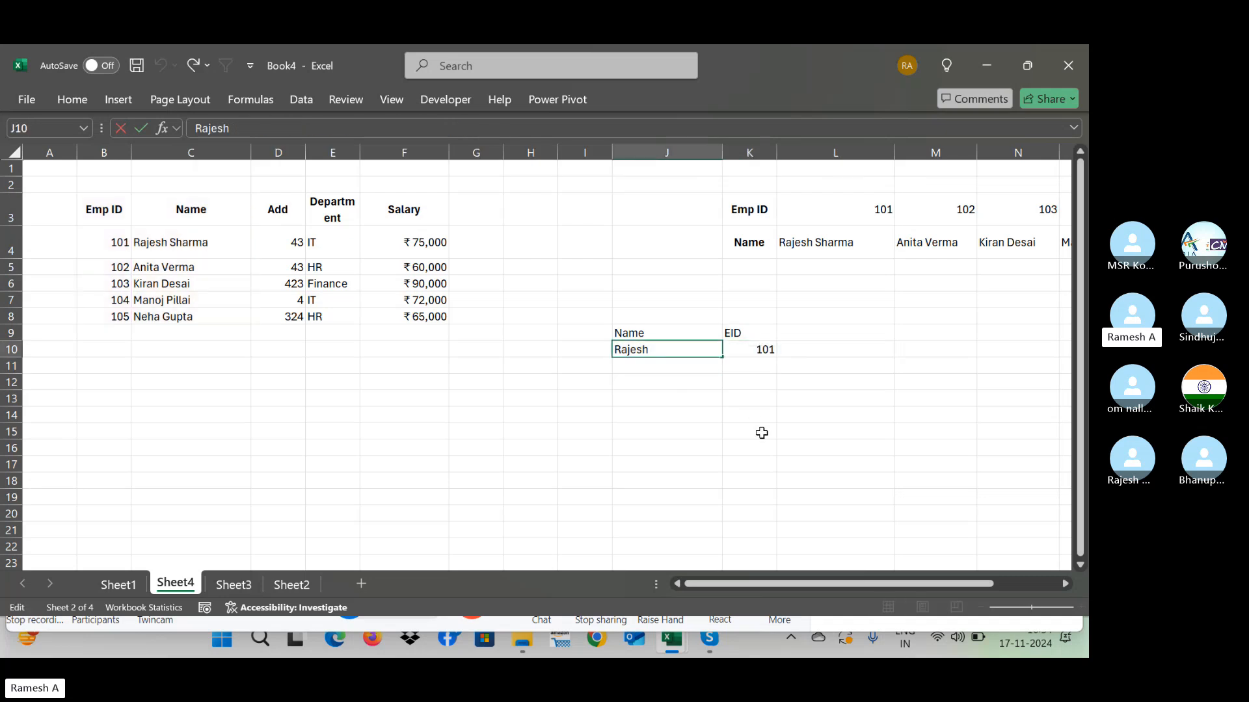
{"action": "key", "text": "BackSpace"}
{"action": "key", "text": "BackSpace"}
{"action": "key", "text": "BackSpace"}
{"action": "key", "text": "Return"}
{"action": "key", "text": "Up"}
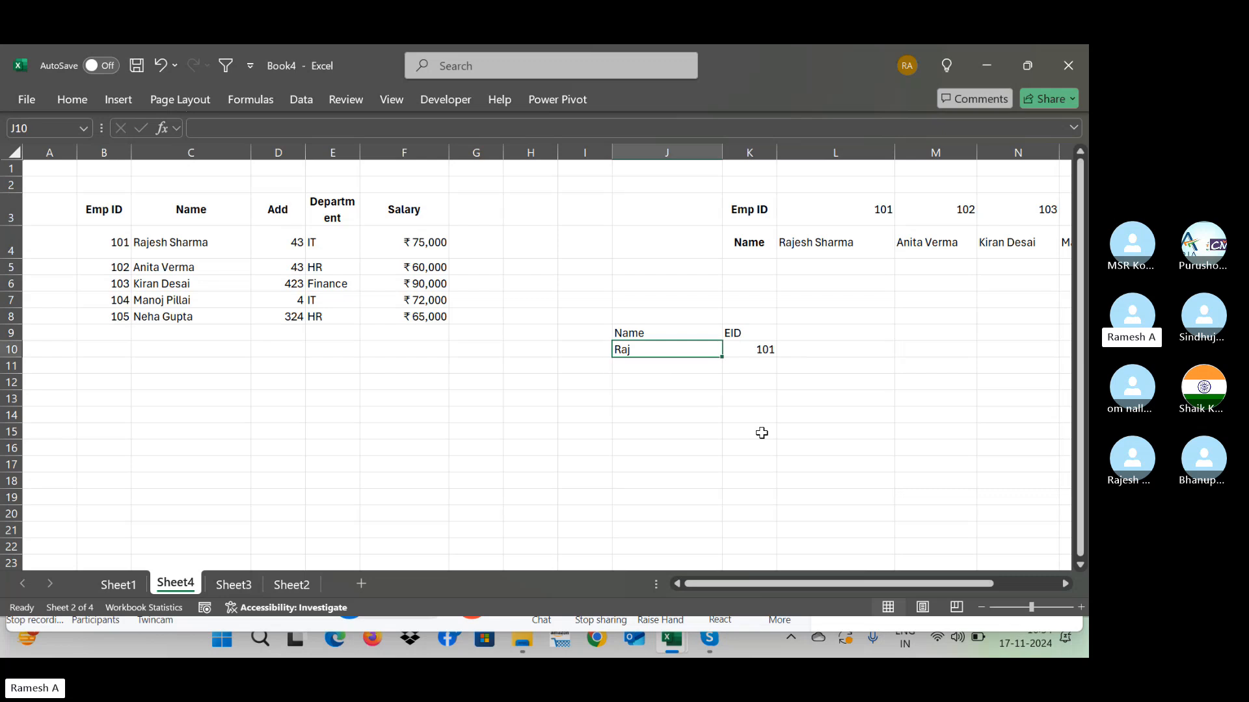
Step: Restore the complete first name in J10 and review K10's XLOOKUP formula
{"action": "left_click", "coordinate": [251, 129]}
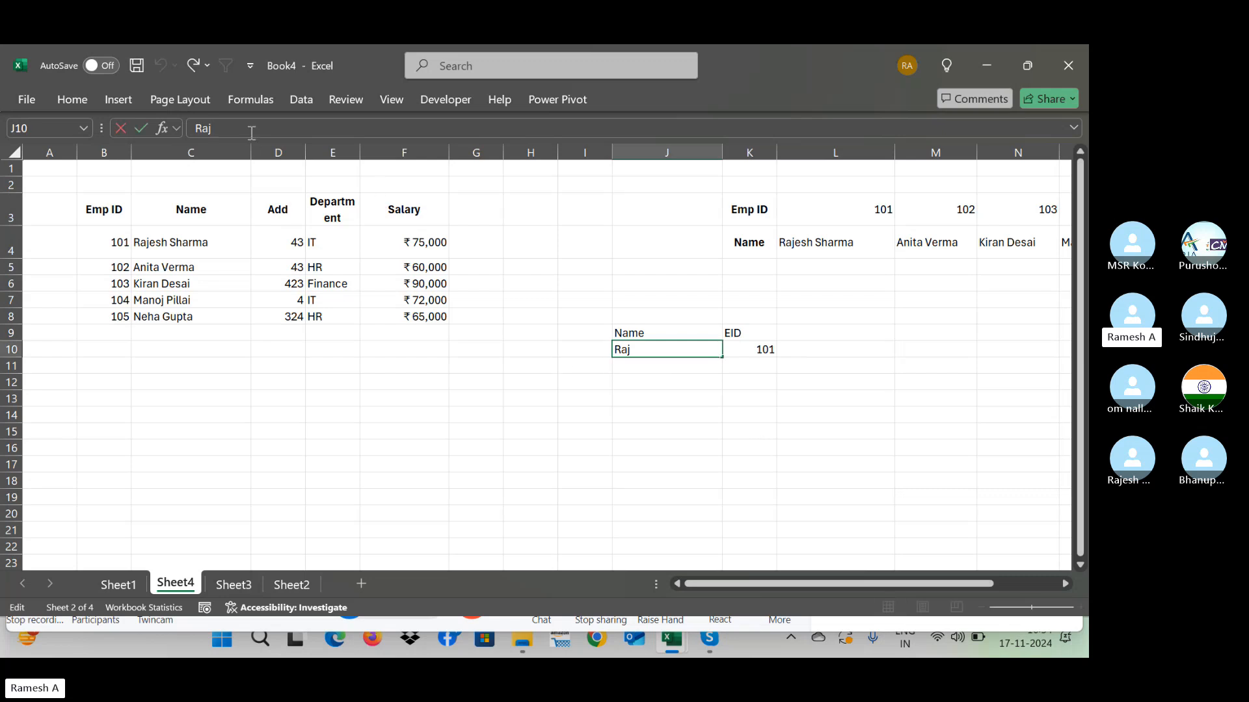
{"action": "type", "text": "esh"}
{"action": "key", "text": "Return"}
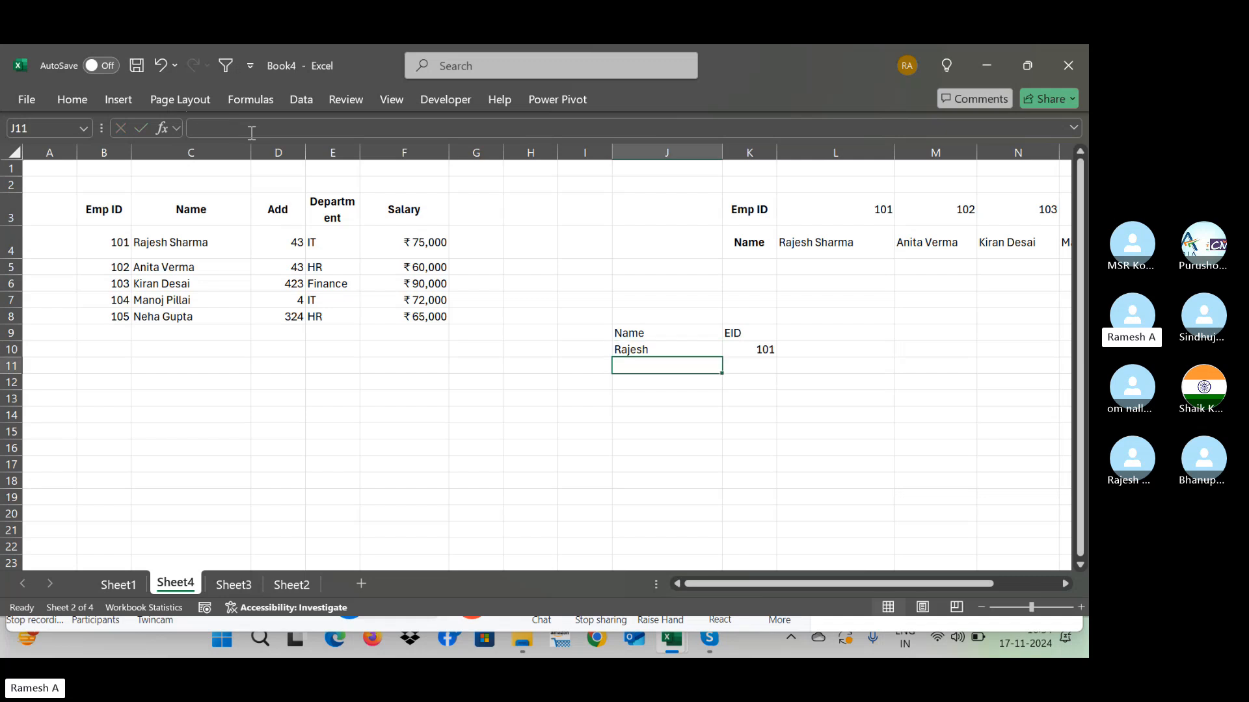
{"action": "key", "text": "Up"}
{"action": "key", "text": "Right"}
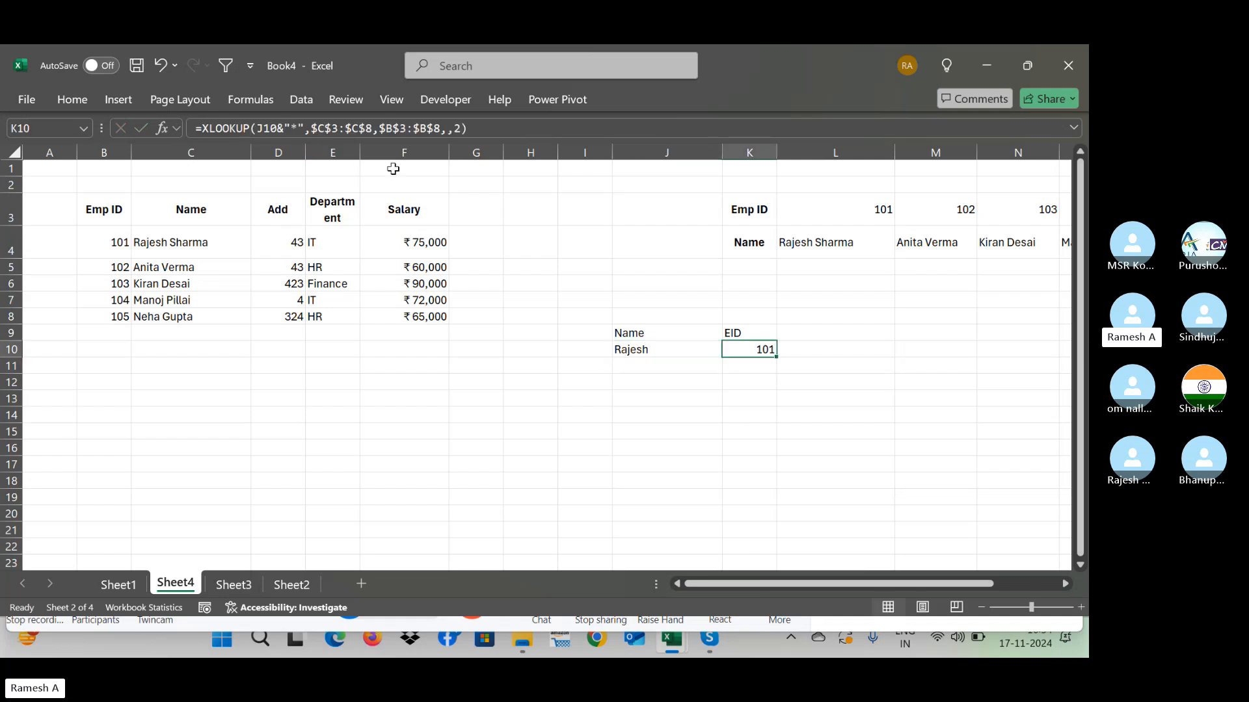
{"action": "double_click", "coordinate": [615, 348]}
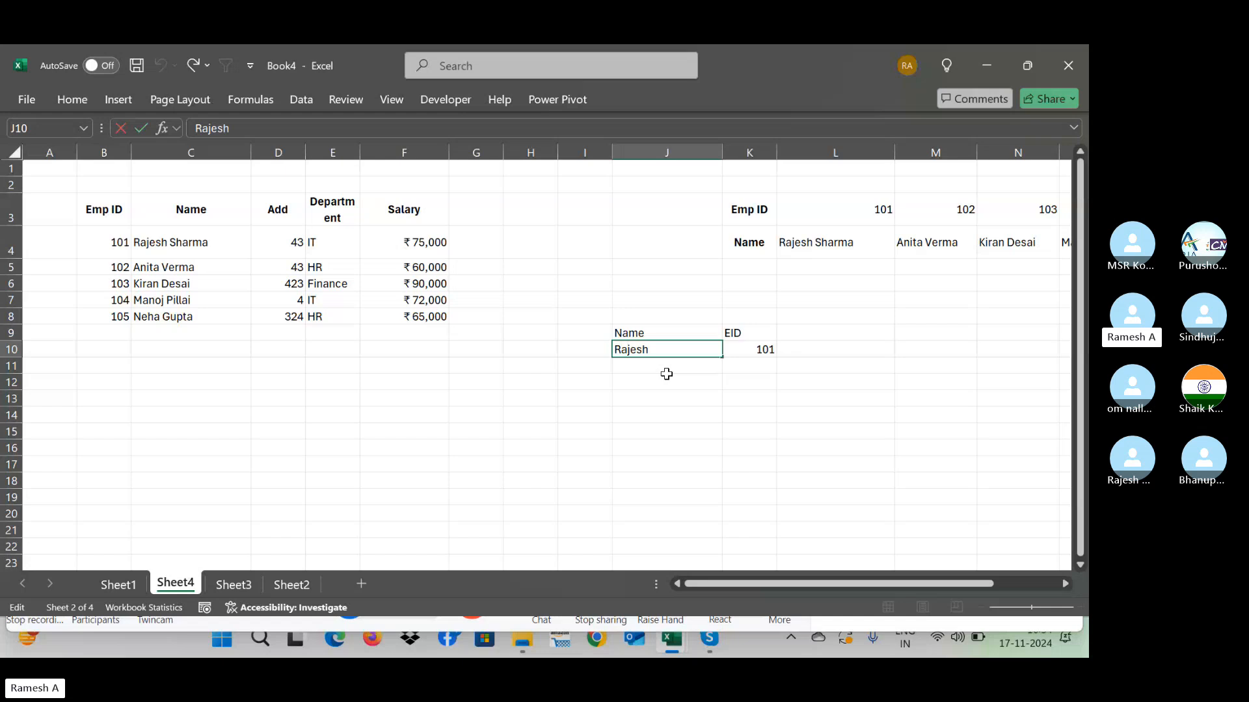
{"action": "key", "text": "Tab"}
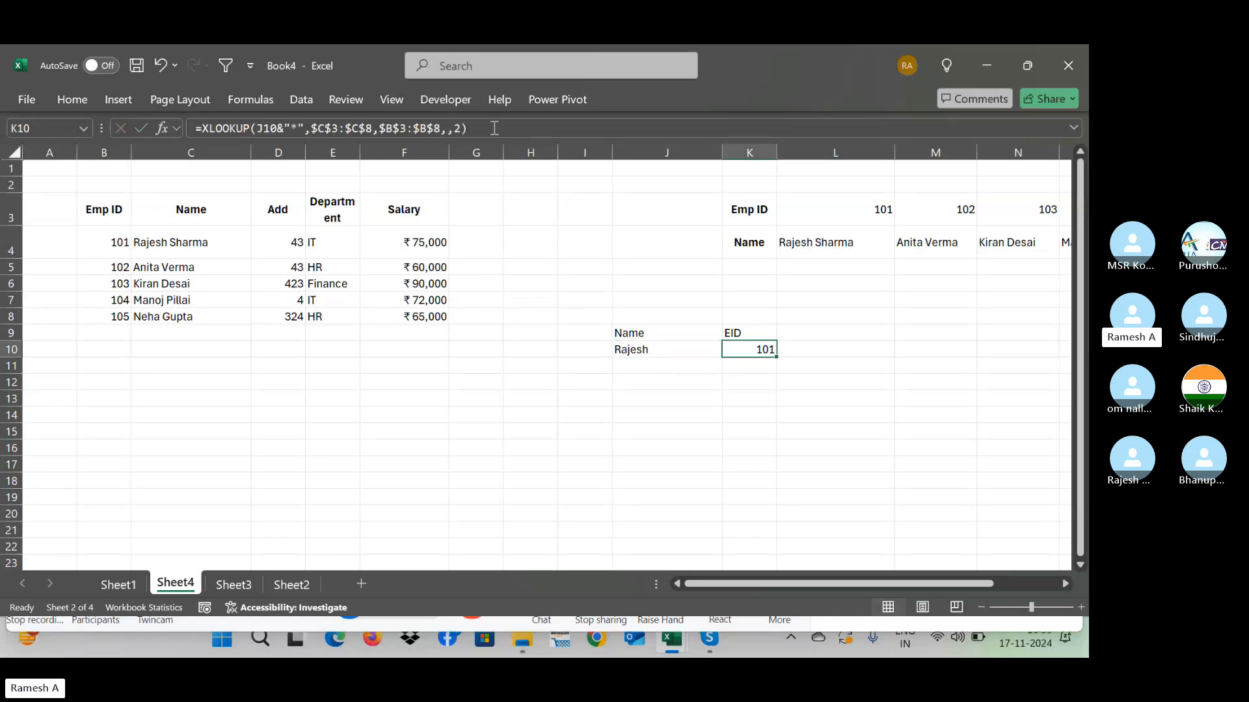
Step: Examine the match_mode and search_mode options offered for K10's XLOOKUP, and cancel the formula edit
{"action": "left_click", "coordinate": [494, 128]}
{"action": "key", "text": "BackSpace"}
{"action": "key", "text": "BackSpace"}
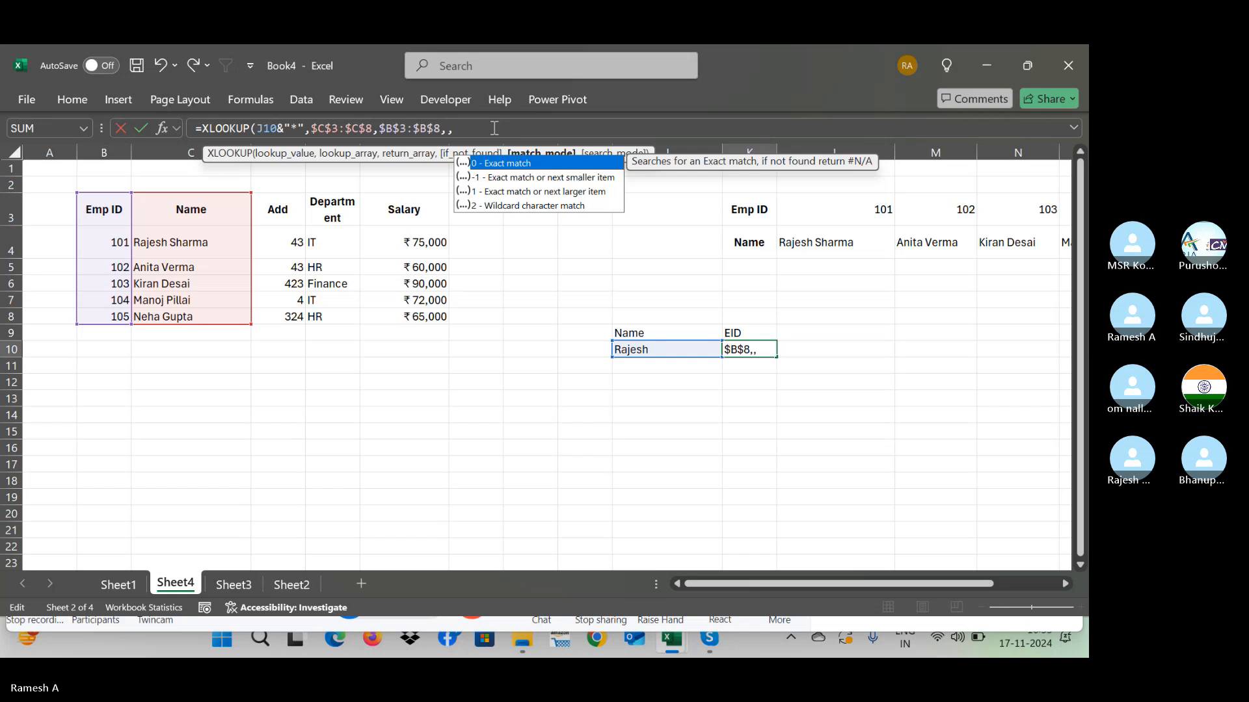
{"action": "type", "text": ","}
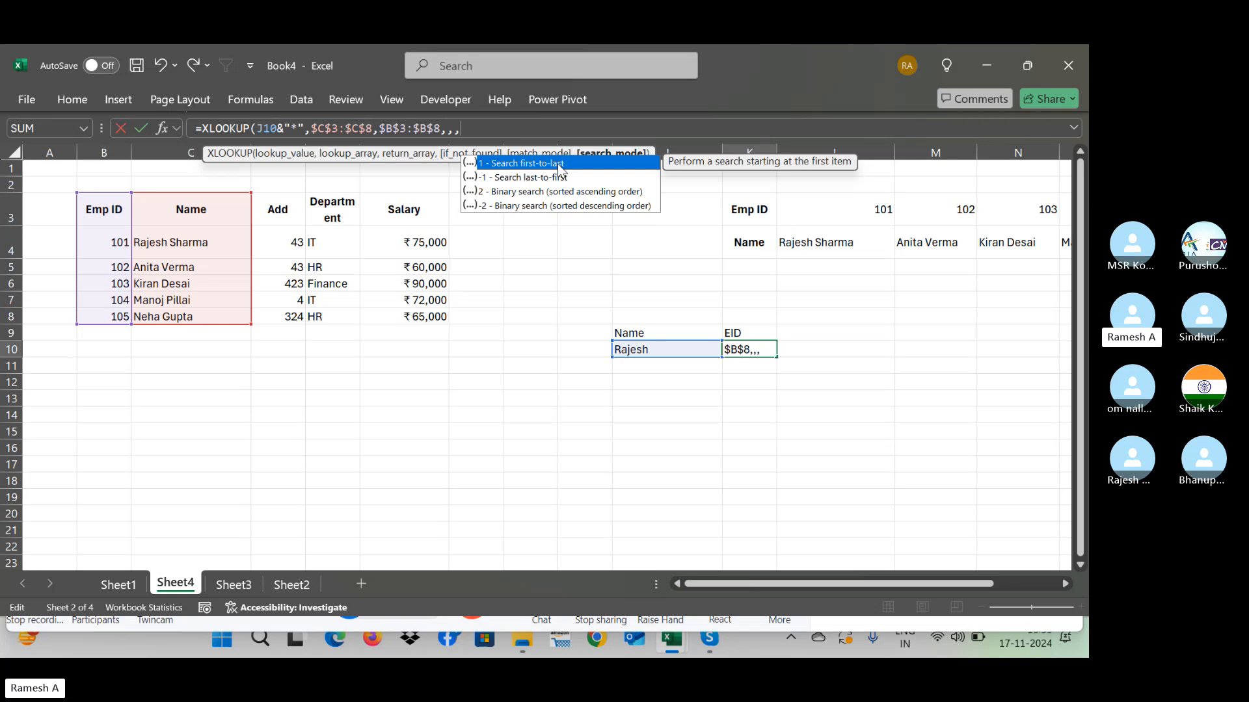
{"action": "type", "text": ","}
{"action": "key", "text": "BackSpace"}
{"action": "key", "text": "BackSpace"}
{"action": "key", "text": "BackSpace"}
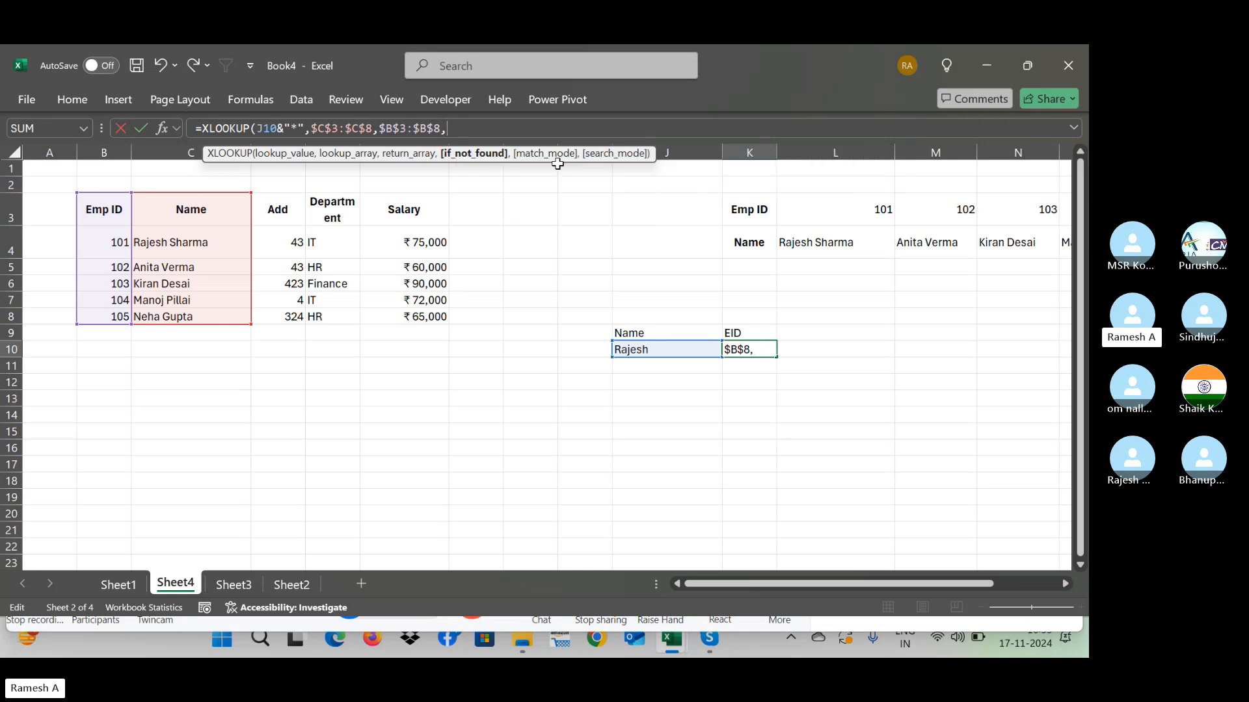
{"action": "type", "text": ",,"}
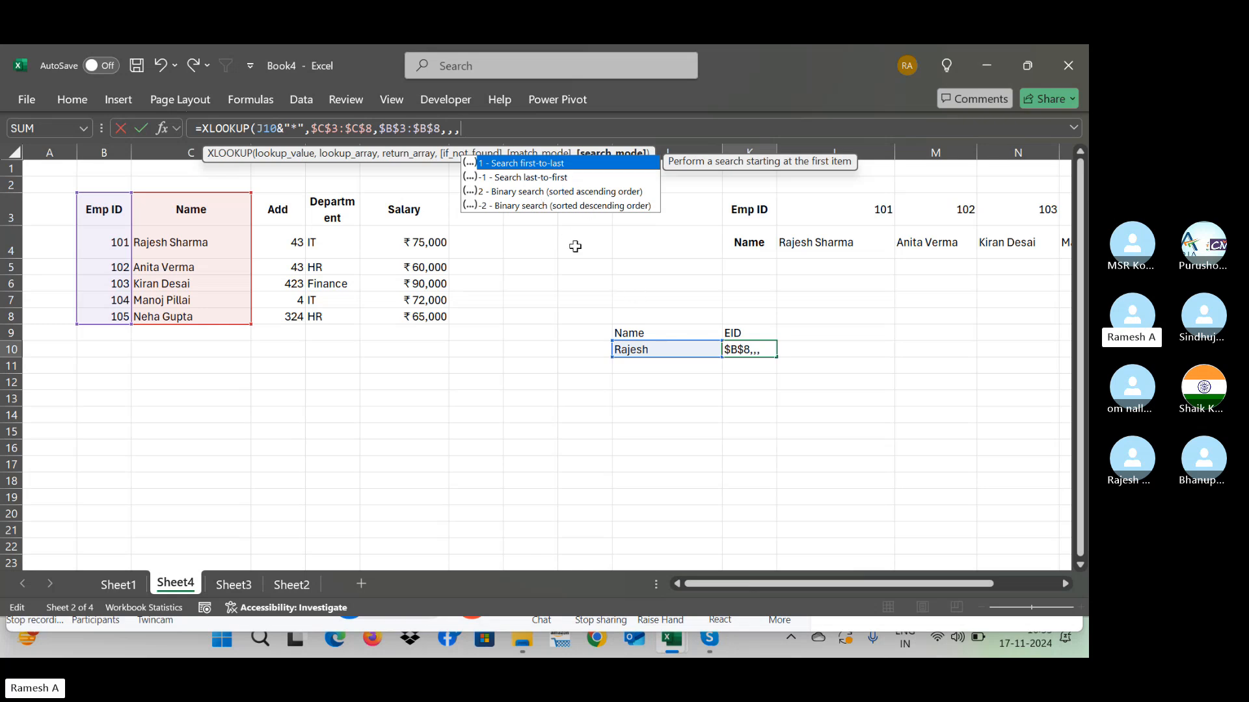
{"action": "key", "text": "Escape"}
{"action": "key", "text": "Escape"}
Step: Replace the employee name in C7 with the same full name as in C4 to create a duplicate
{"action": "key", "text": "Down"}
{"action": "key", "text": "Down"}
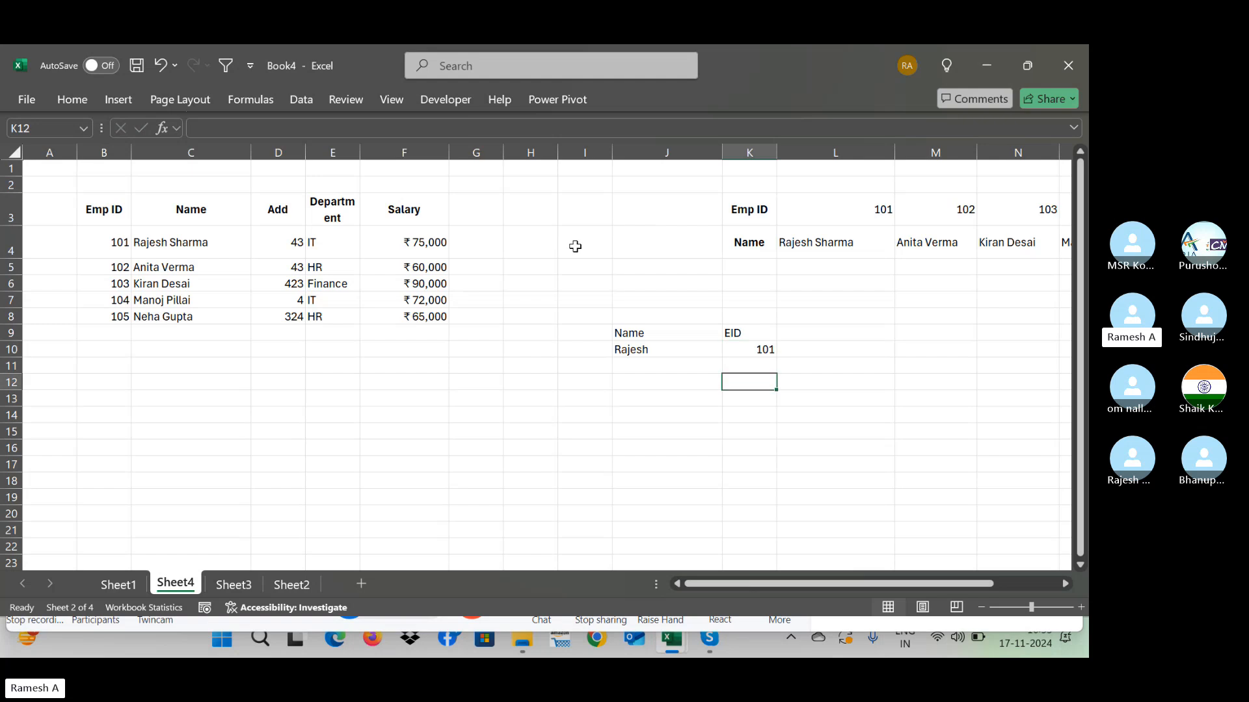
{"action": "key", "text": "Home"}
{"action": "key", "text": "Up"}
{"action": "key", "text": "Up"}
{"action": "key", "text": "Up"}
{"action": "key", "text": "Up"}
{"action": "key", "text": "Up"}
{"action": "key", "text": "Right"}
{"action": "key", "text": "Right"}
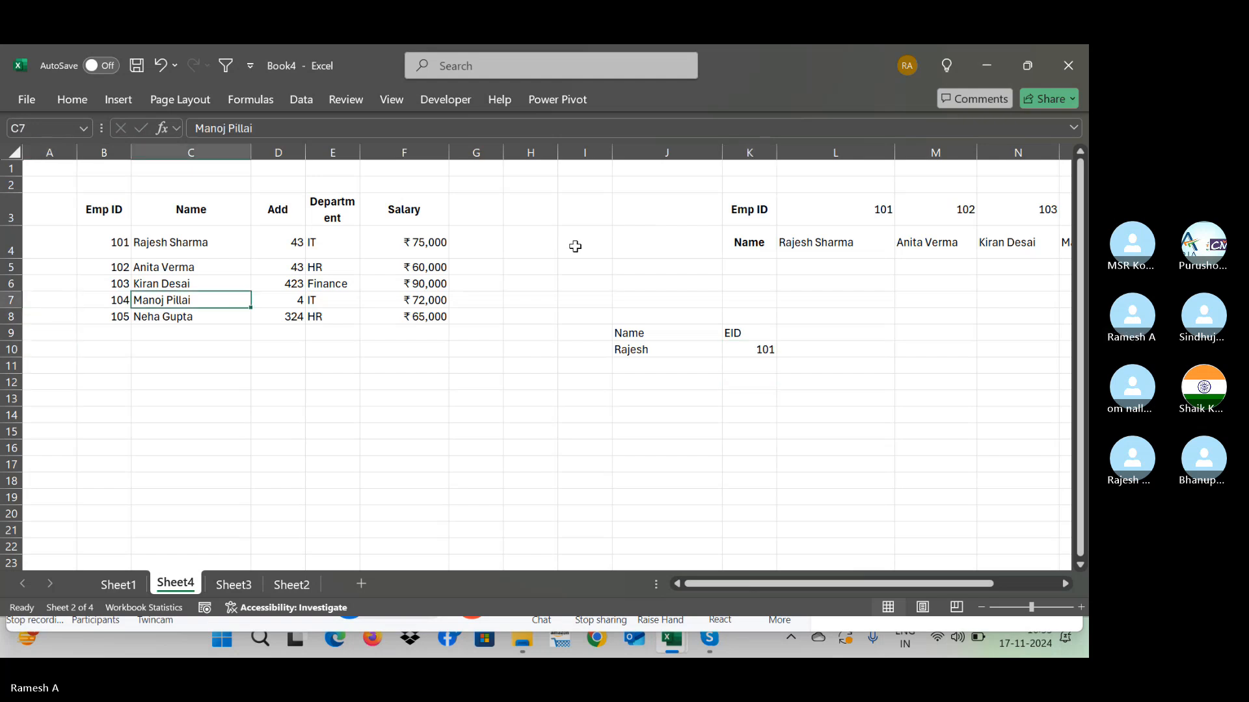
{"action": "type", "text": "Rajesh Sharma"}
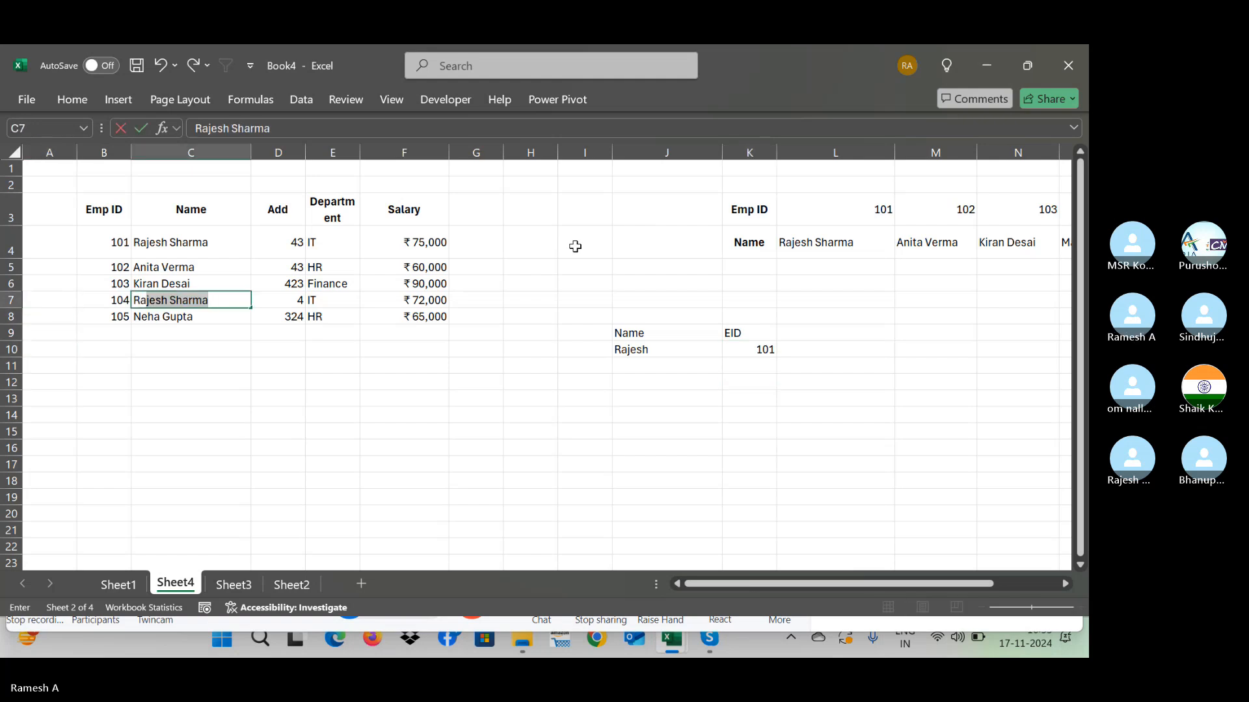
{"action": "key", "text": "Return"}
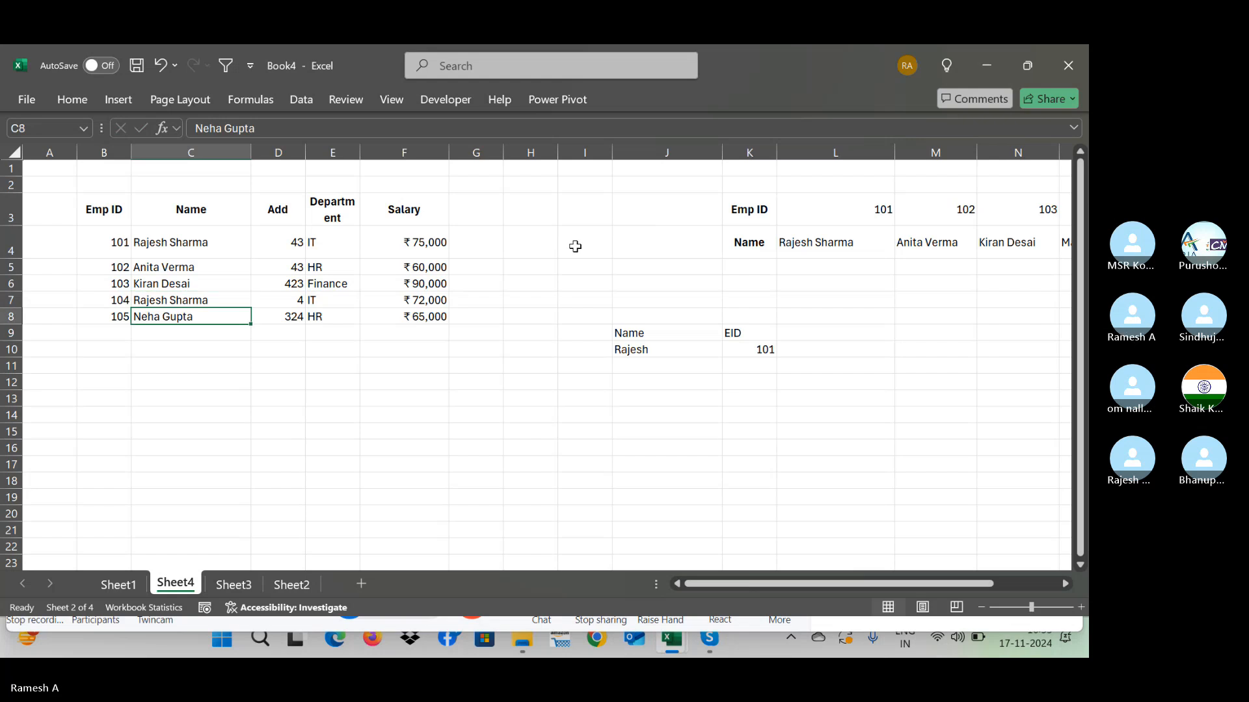
{"action": "key", "text": "Up"}
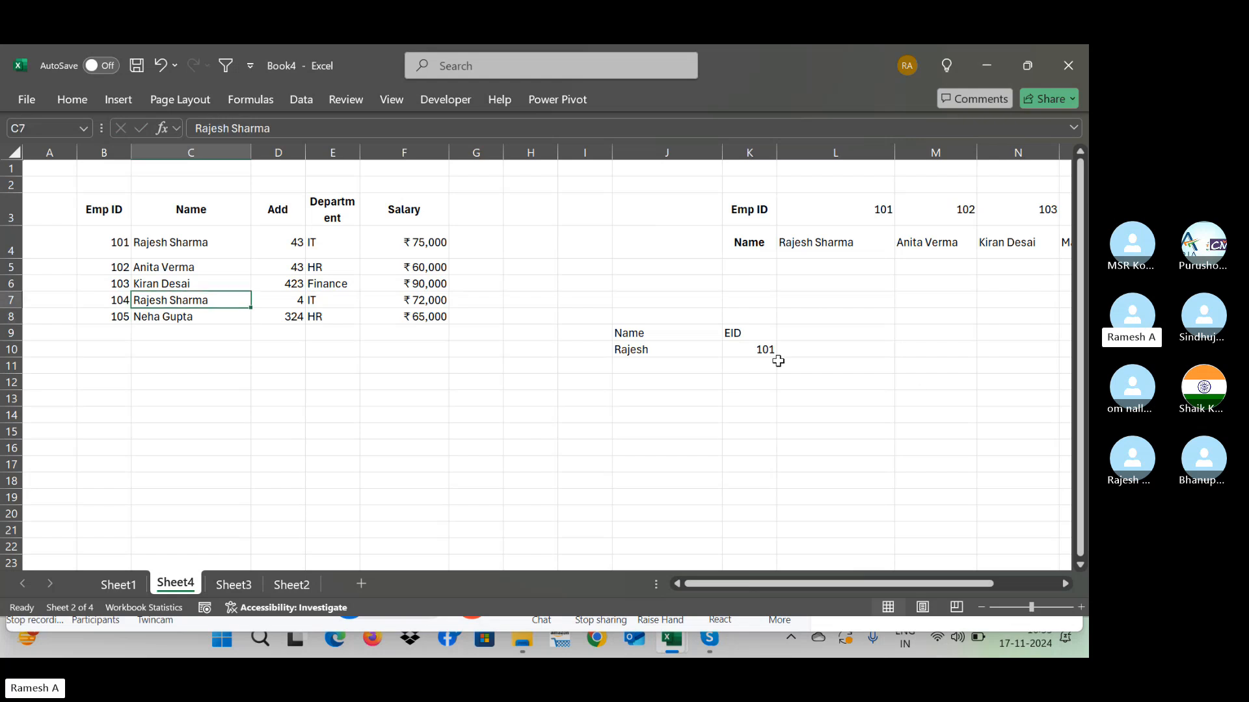
Step: Remove the &"*" wildcard suffix from K10's XLOOKUP so the lookup value is plain J10
{"action": "left_click", "coordinate": [750, 353]}
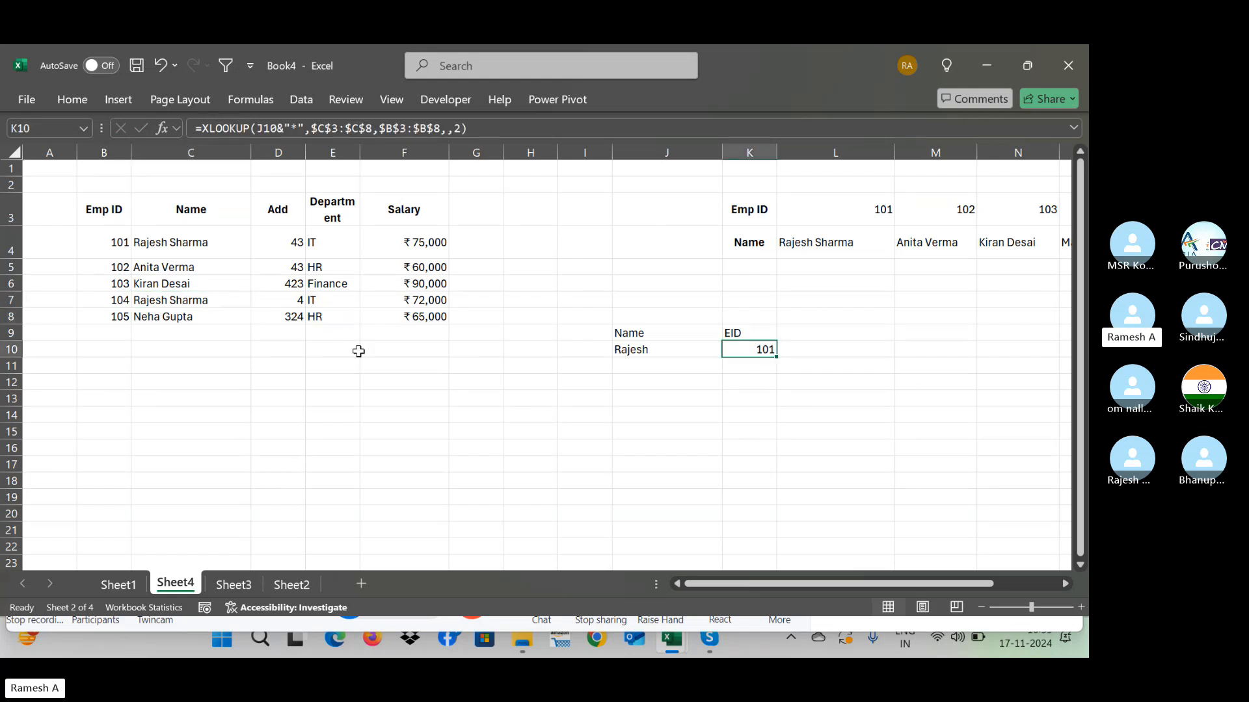
{"action": "left_click", "coordinate": [660, 351]}
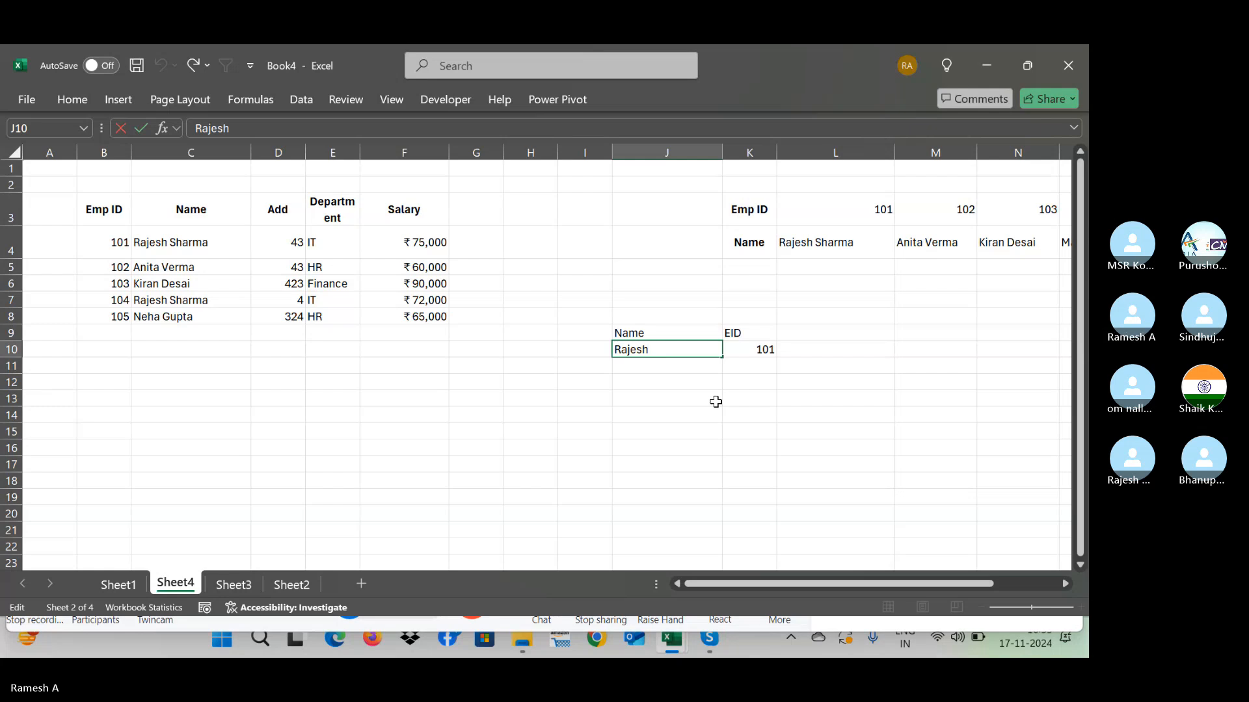
{"action": "left_click", "coordinate": [769, 347]}
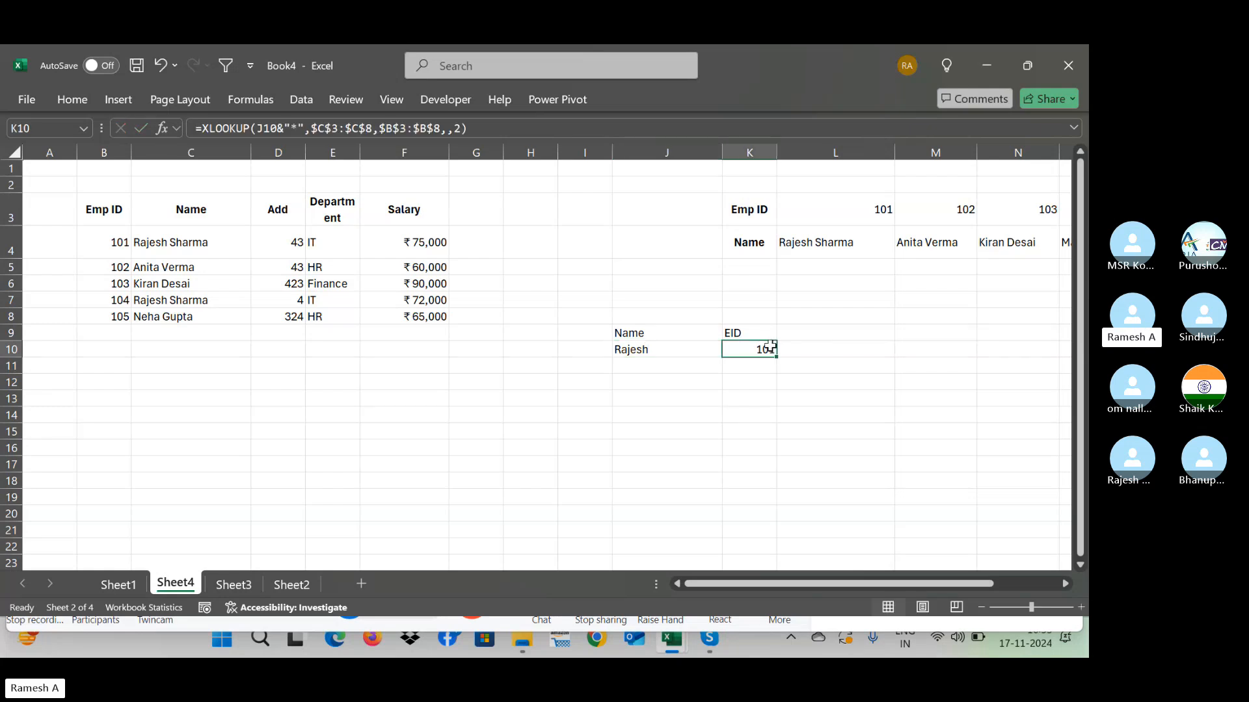
{"action": "left_click", "coordinate": [298, 128]}
{"action": "key", "text": "BackSpace"}
{"action": "key", "text": "BackSpace"}
{"action": "key", "text": "BackSpace"}
{"action": "key", "text": "BackSpace"}
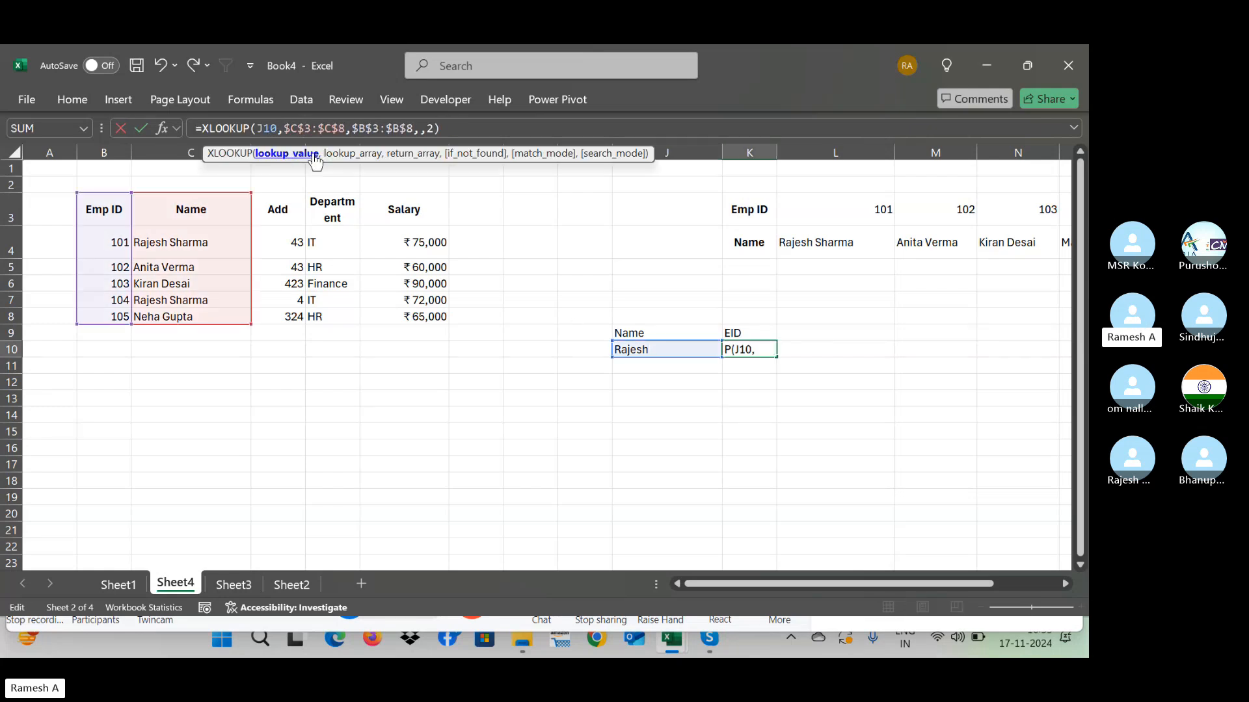
{"action": "key", "text": "Return"}
{"action": "key", "text": "Up"}
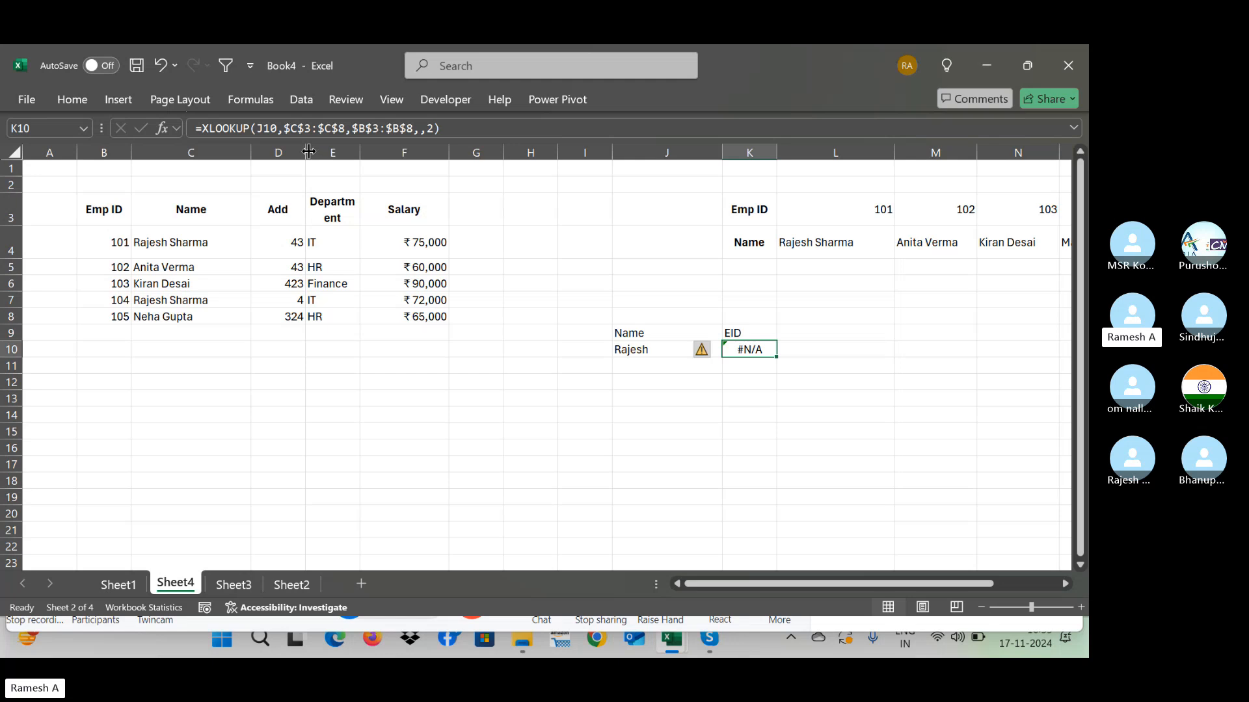
Step: Delete the if_not_found and match_mode arguments from K10's XLOOKUP, ending the formula at the return array $B$3:$B$8
{"action": "left_click", "coordinate": [448, 128]}
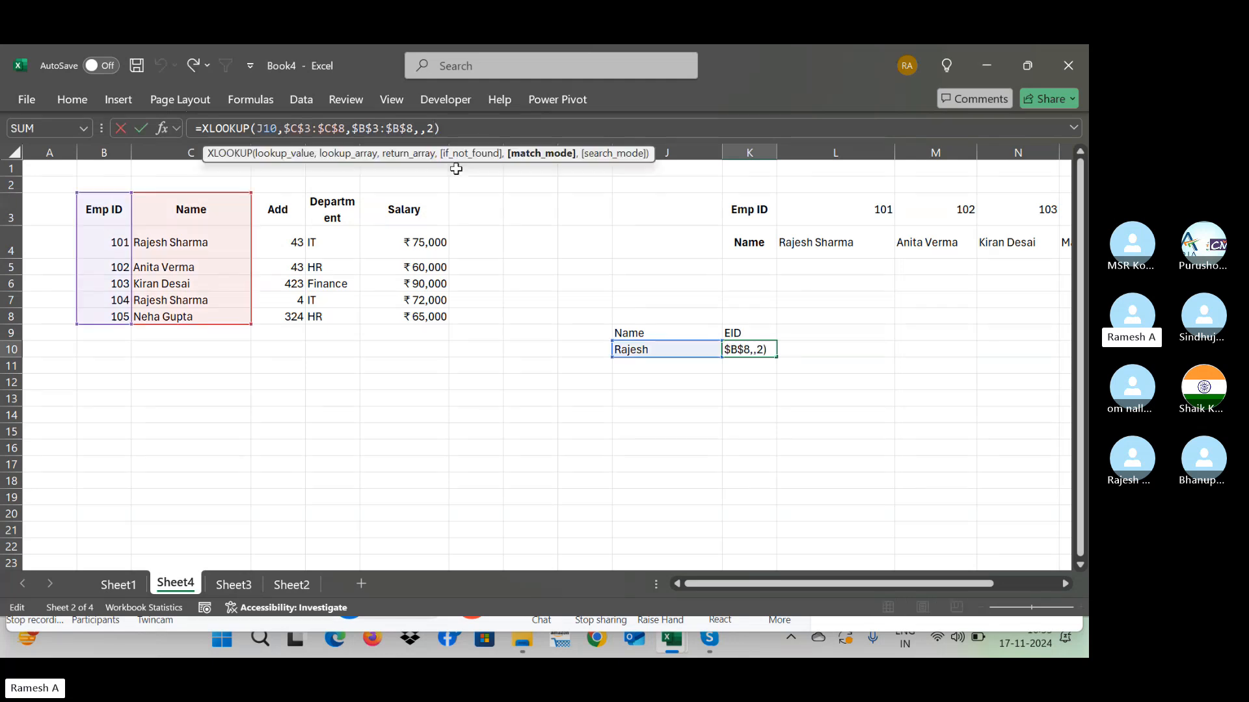
{"action": "key", "text": "BackSpace"}
{"action": "key", "text": "BackSpace"}
{"action": "key", "text": "BackSpace"}
{"action": "key", "text": "Return"}
{"action": "key", "text": "Up"}
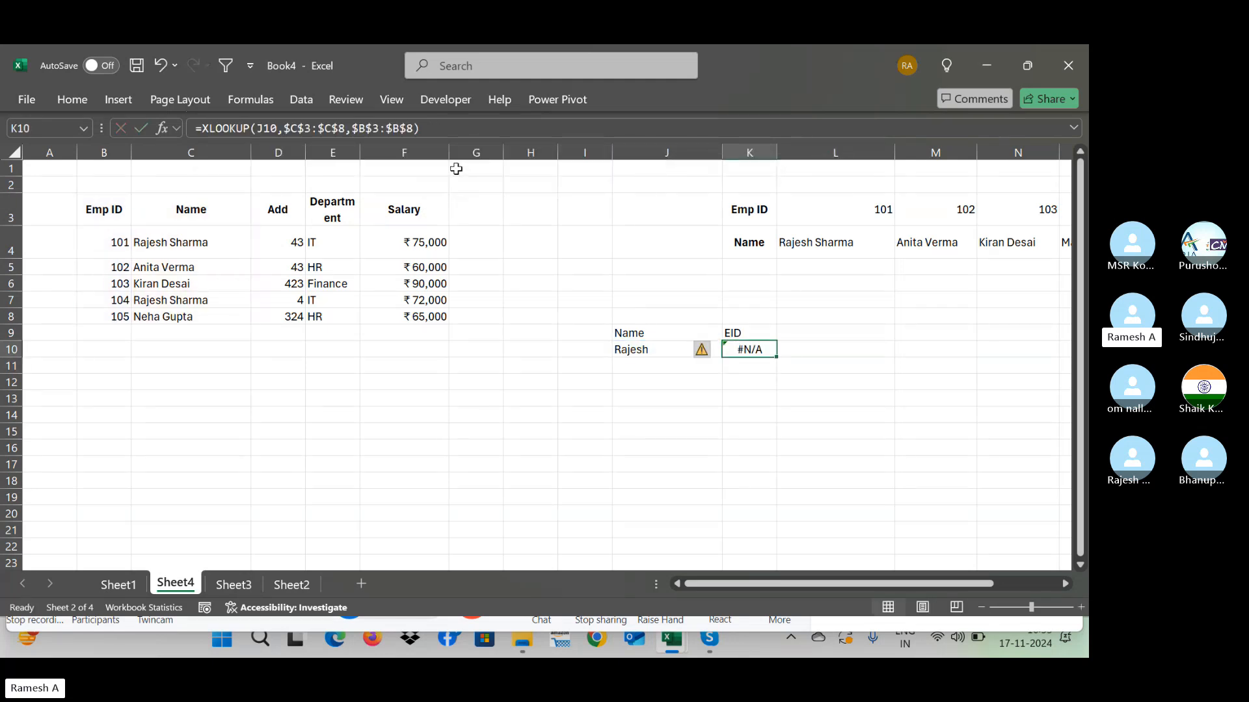
Step: Copy the employee's full name from C4 into J10 and compare the Emp IDs of the duplicate name in rows 4 and 7
{"action": "left_click", "coordinate": [241, 242]}
{"action": "key", "text": "ctrl+c"}
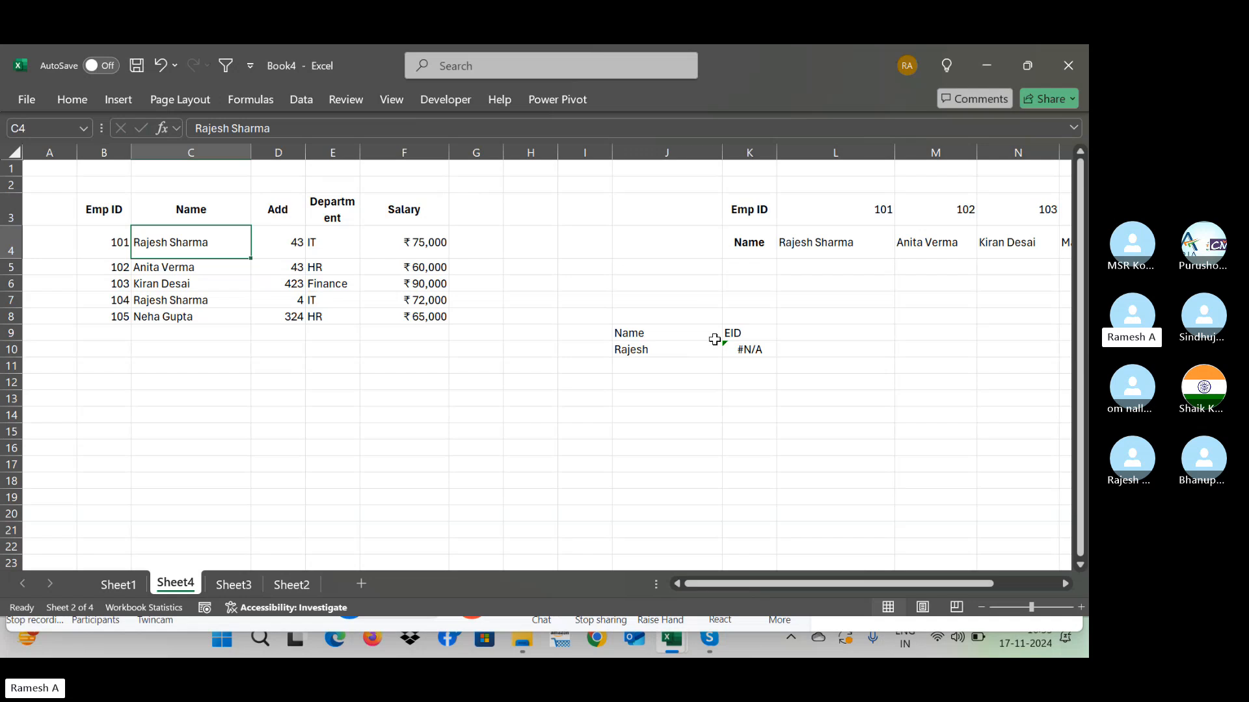
{"action": "left_click", "coordinate": [688, 350]}
{"action": "key", "text": "ctrl+v"}
{"action": "left_click", "coordinate": [729, 389]}
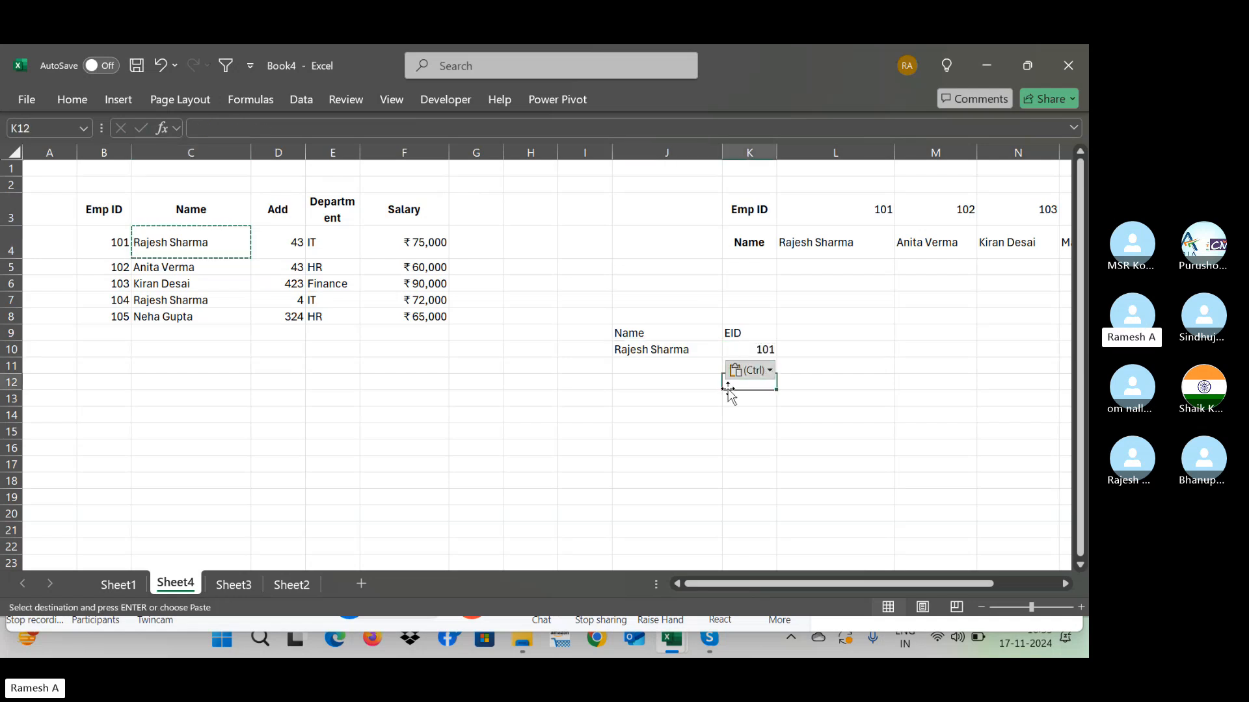
{"action": "left_click", "coordinate": [802, 351]}
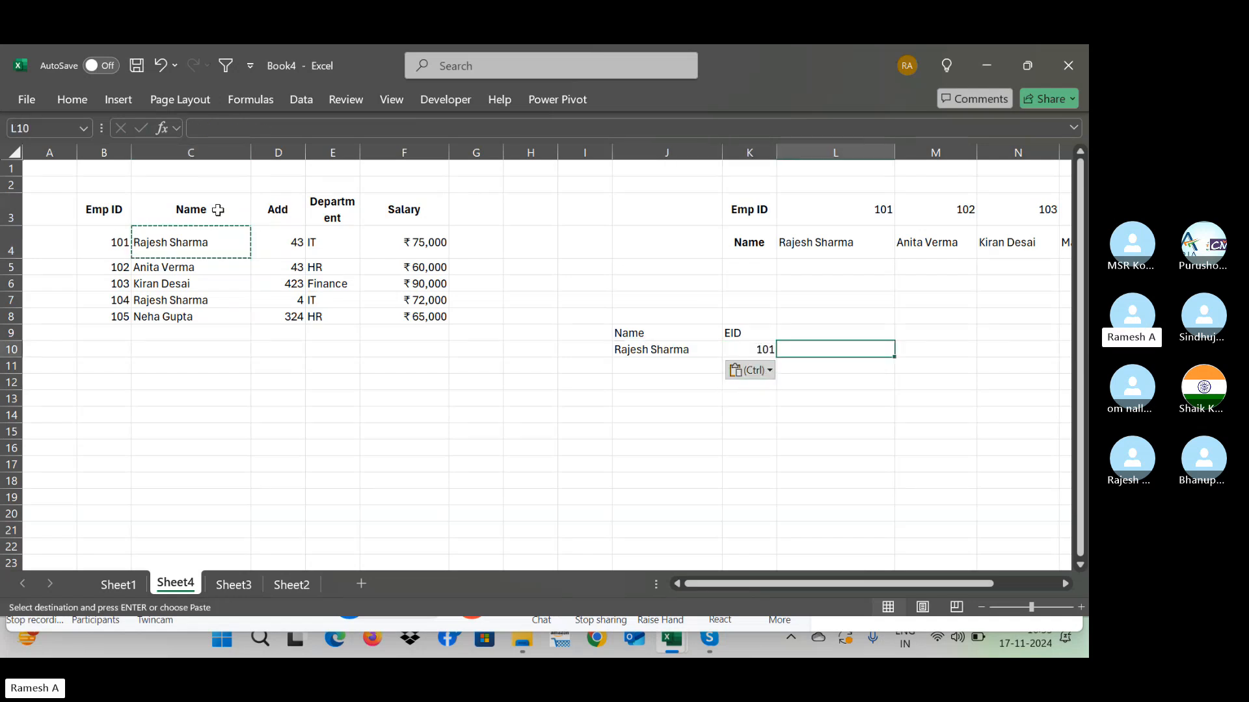
{"action": "left_click", "coordinate": [109, 236]}
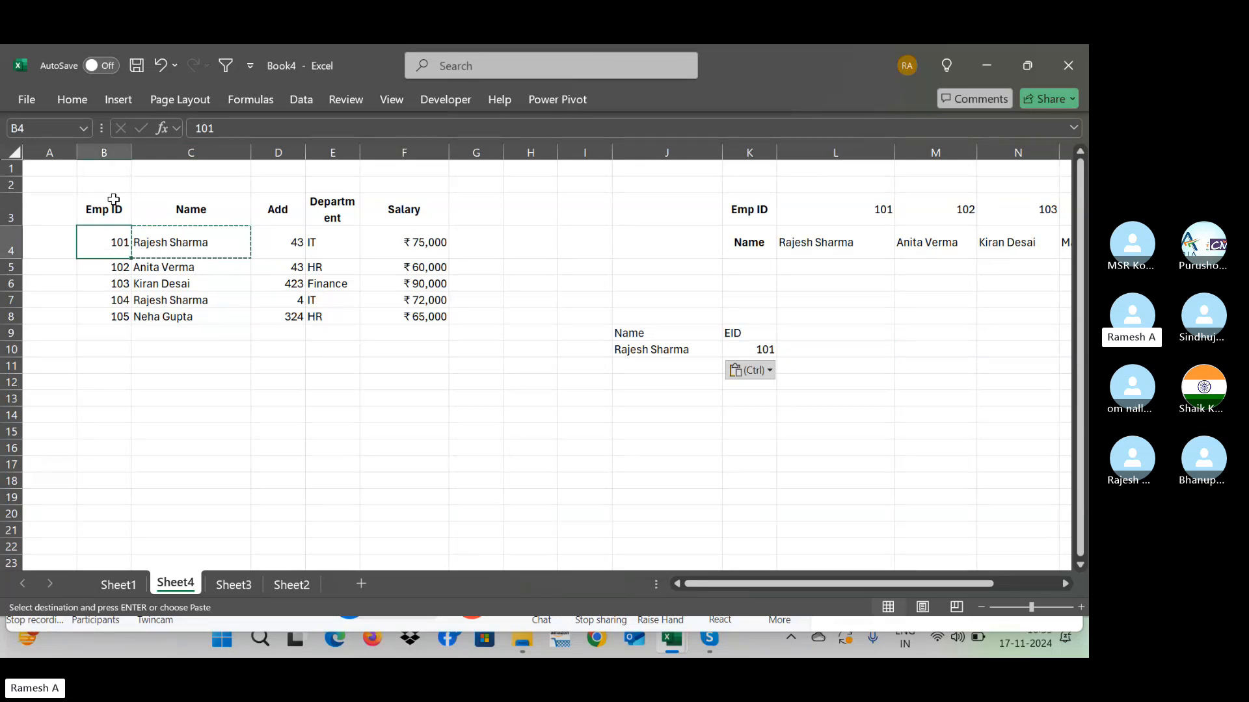
{"action": "left_click", "coordinate": [192, 305]}
{"action": "left_click", "coordinate": [100, 303]}
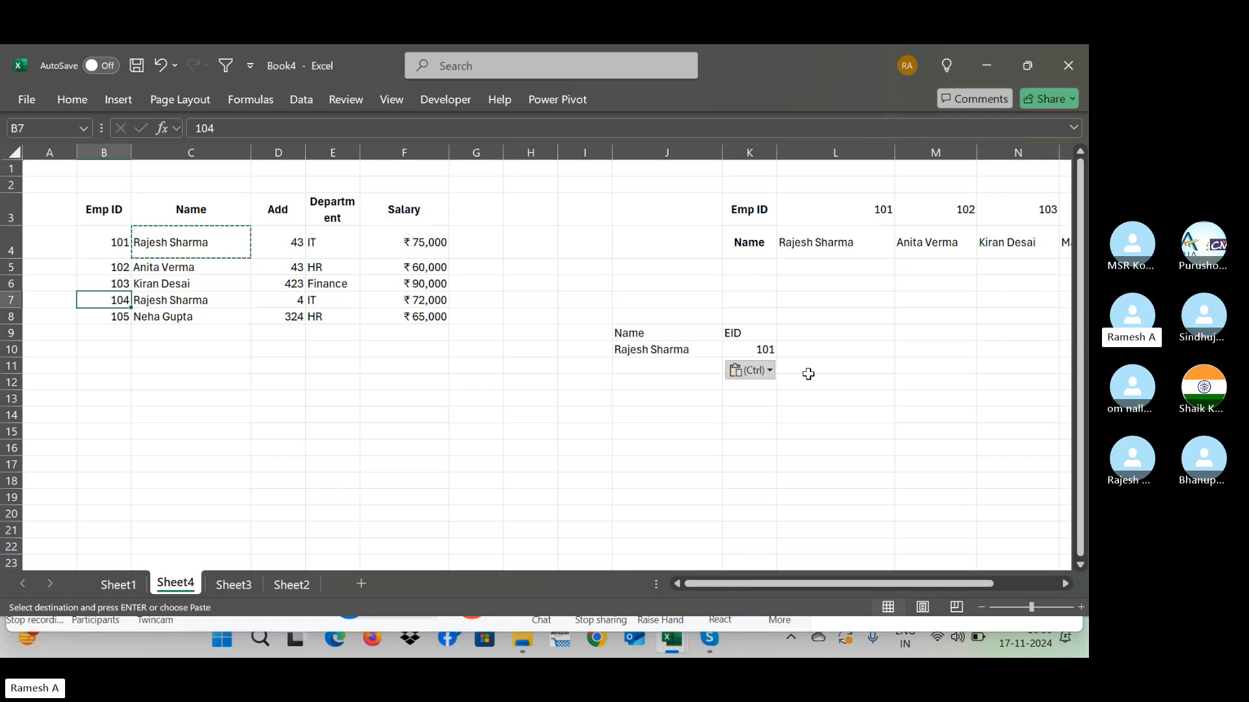
Step: Examine the lookup and return ranges used by the XLOOKUP formula in K10
{"action": "left_click", "coordinate": [765, 351]}
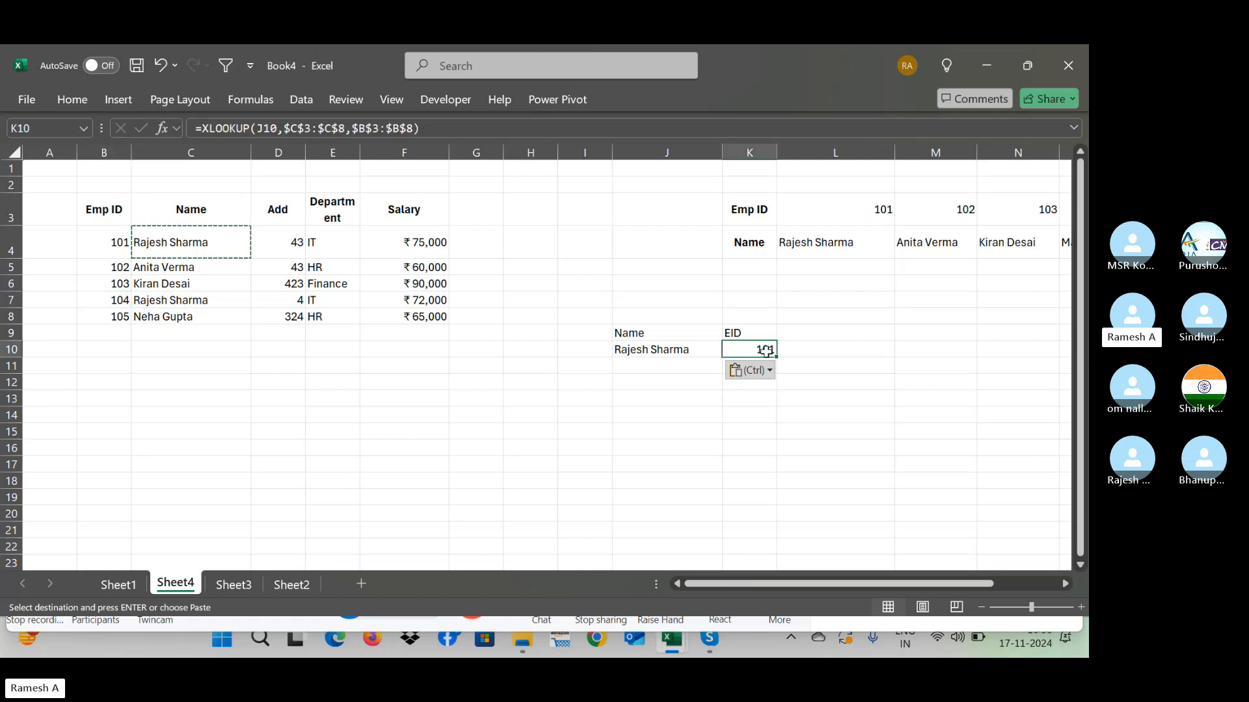
{"action": "left_click", "coordinate": [459, 134]}
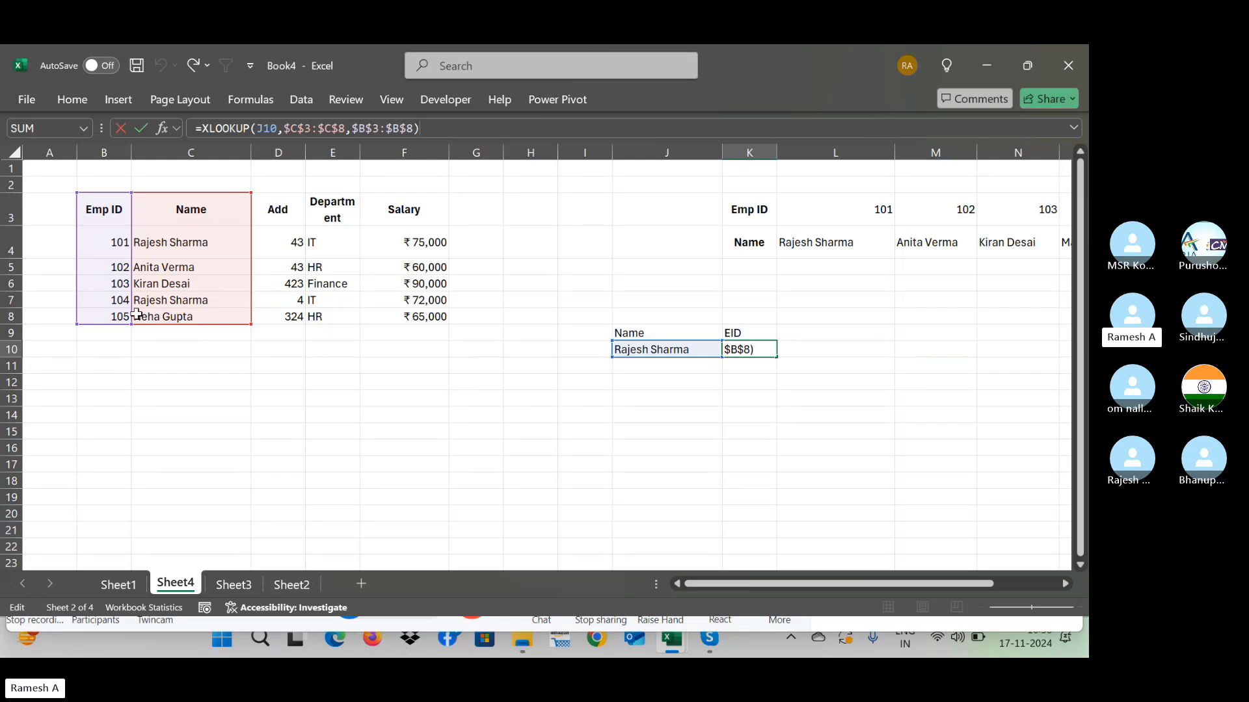
{"action": "key", "text": "Return"}
{"action": "key", "text": "Up"}
{"action": "key", "text": "Left"}
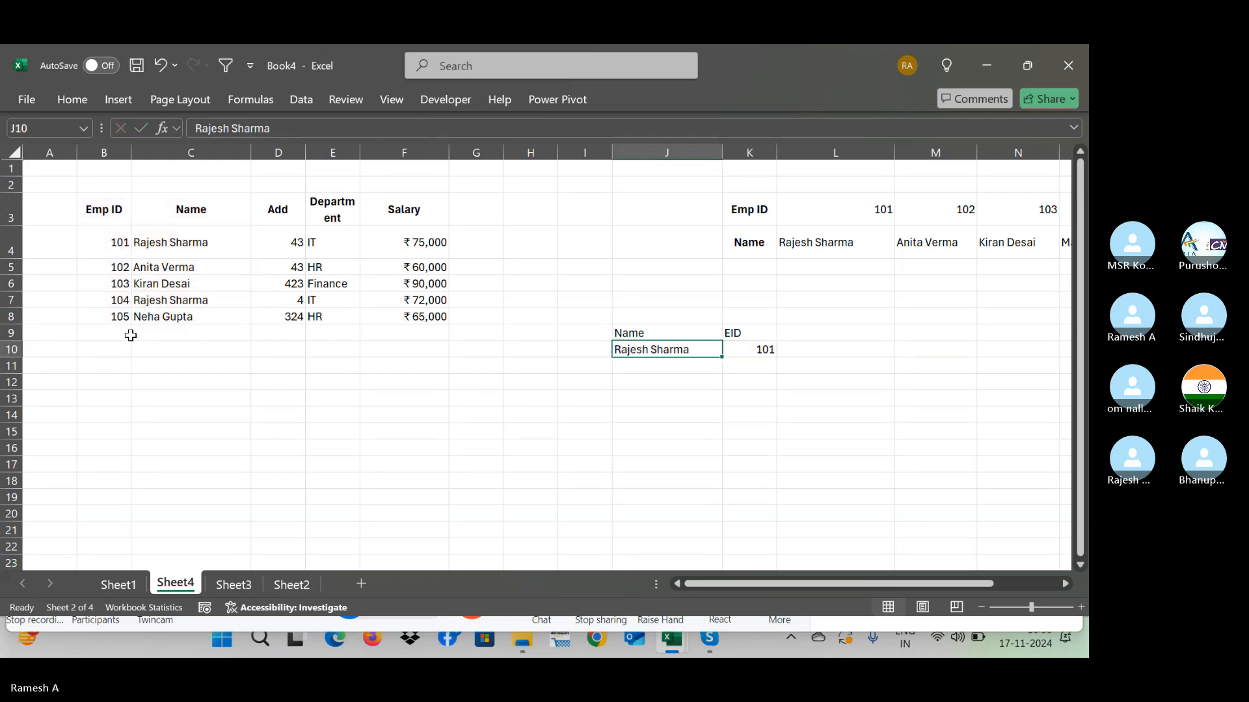
Step: Replace the name in C4 with Gold and set its Emp ID in B4 to 500
{"action": "key", "text": "Home"}
{"action": "key", "text": "Up"}
{"action": "key", "text": "Up"}
{"action": "key", "text": "Up"}
{"action": "key", "text": "Up"}
{"action": "key", "text": "Right"}
{"action": "key", "text": "Right"}
{"action": "key", "text": "Up"}
{"action": "key", "text": "Up"}
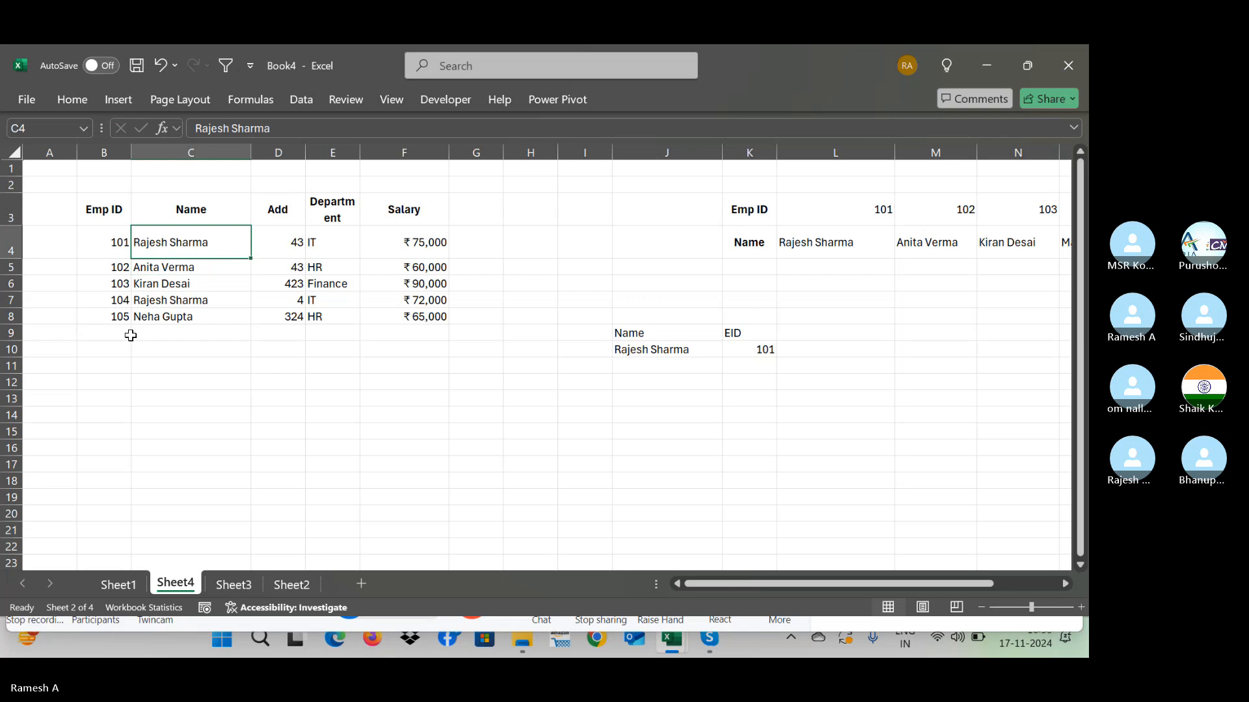
{"action": "type", "text": "Gold"}
{"action": "key", "text": "Left"}
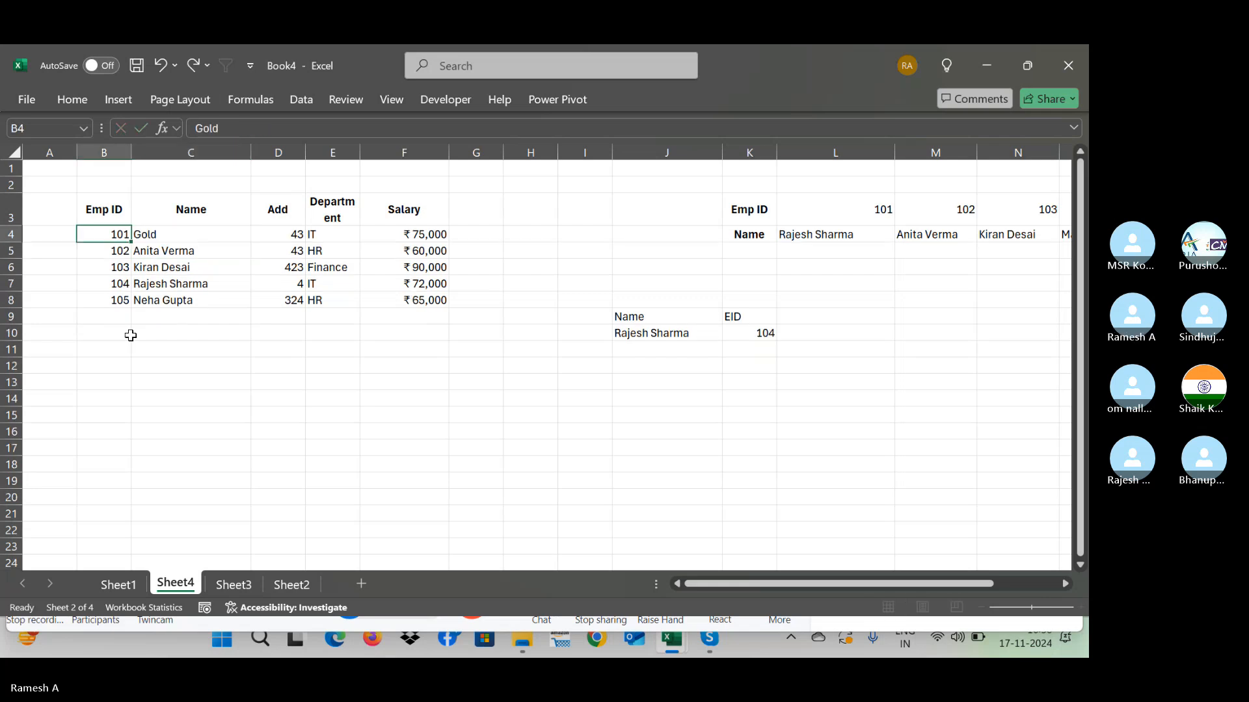
{"action": "type", "text": "500"}
{"action": "key", "text": "Return"}
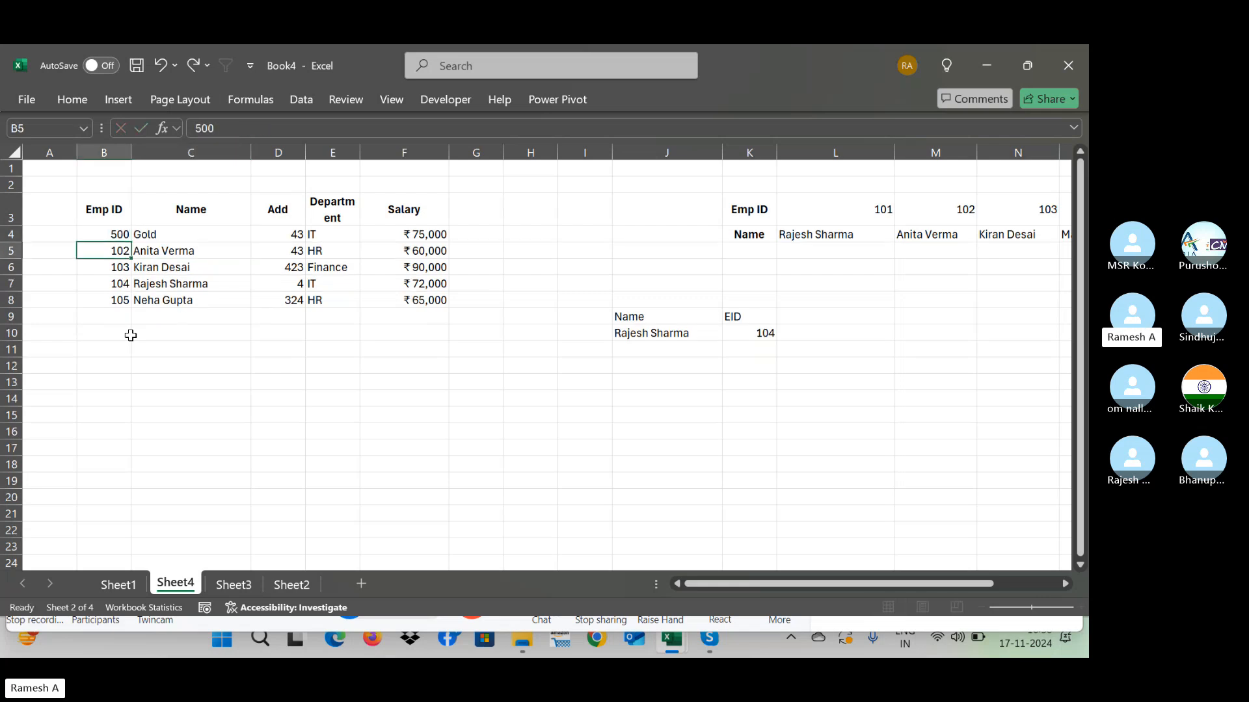
Step: Set the lookup name in J10 to Gold
{"action": "left_click", "coordinate": [628, 335]}
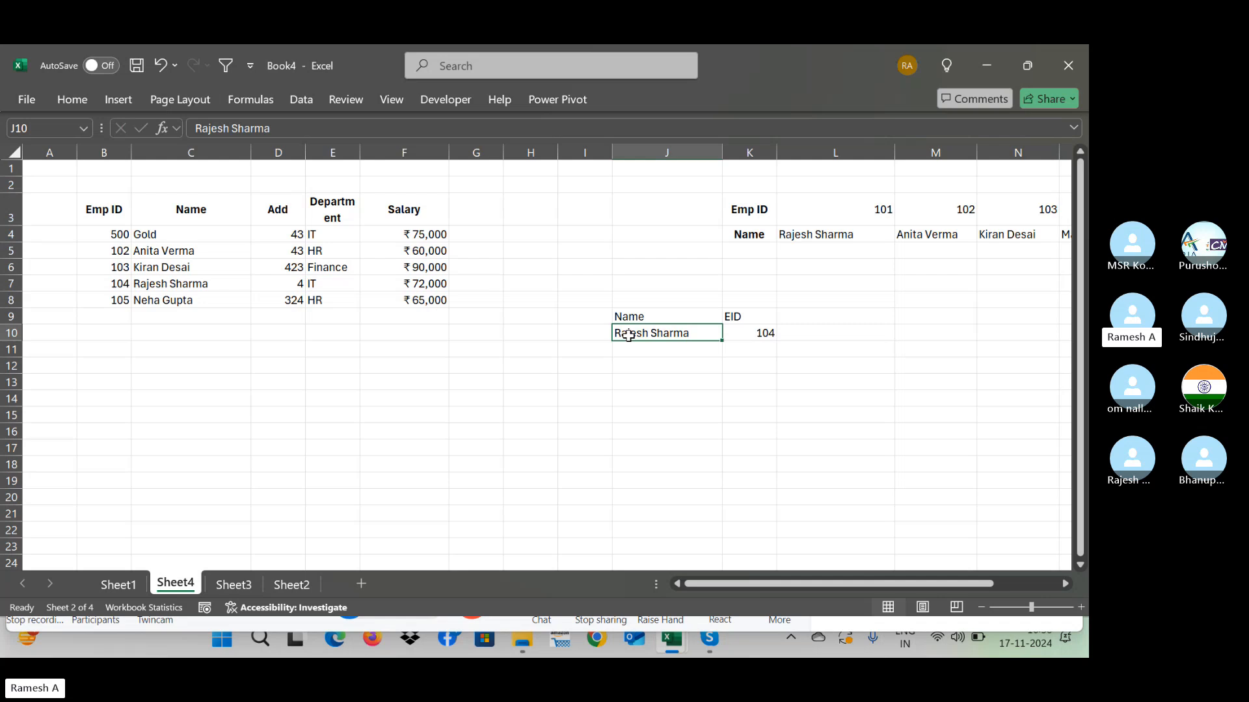
{"action": "type", "text": "Gold"}
{"action": "key", "text": "Return"}
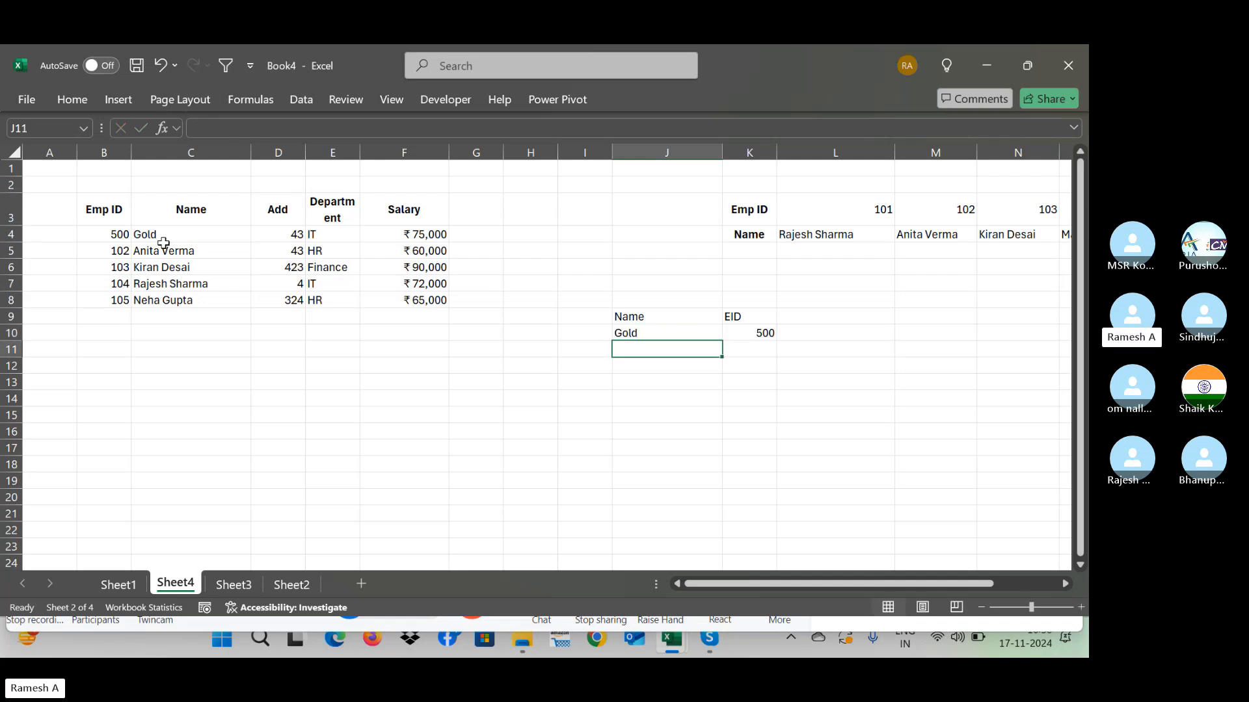
Step: Enter the date 01-11-2024 in A4 and fill consecutive dates down to A9
{"action": "left_click", "coordinate": [61, 233]}
{"action": "key", "text": "ctrl+semicolon"}
{"action": "key", "text": "ctrl+Return"}
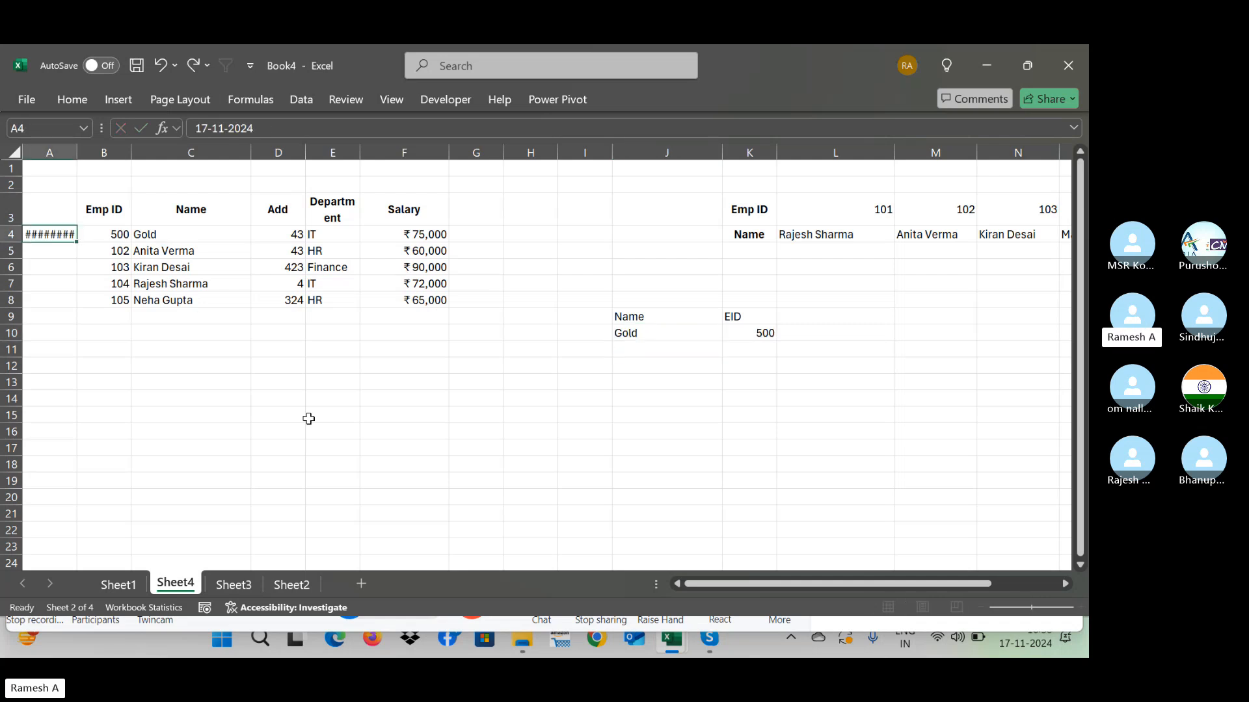
{"action": "left_click", "coordinate": [214, 128]}
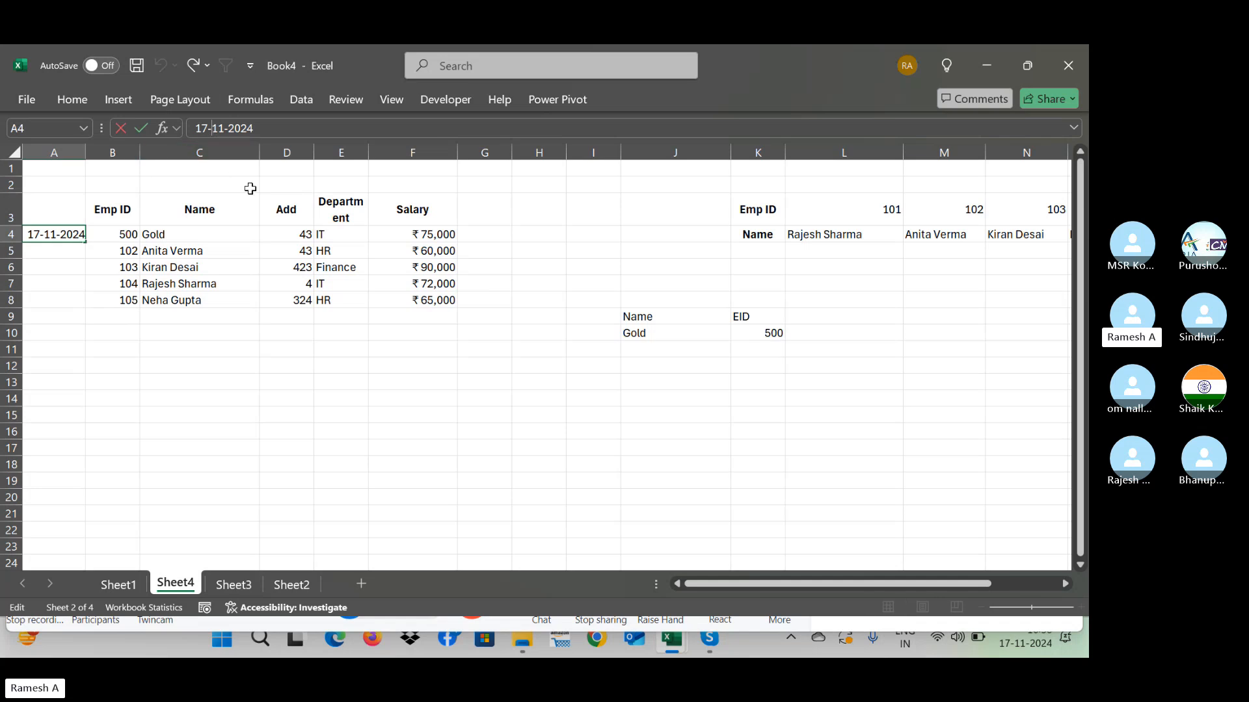
{"action": "key", "text": "BackSpace"}
{"action": "key", "text": "ctrl+Return"}
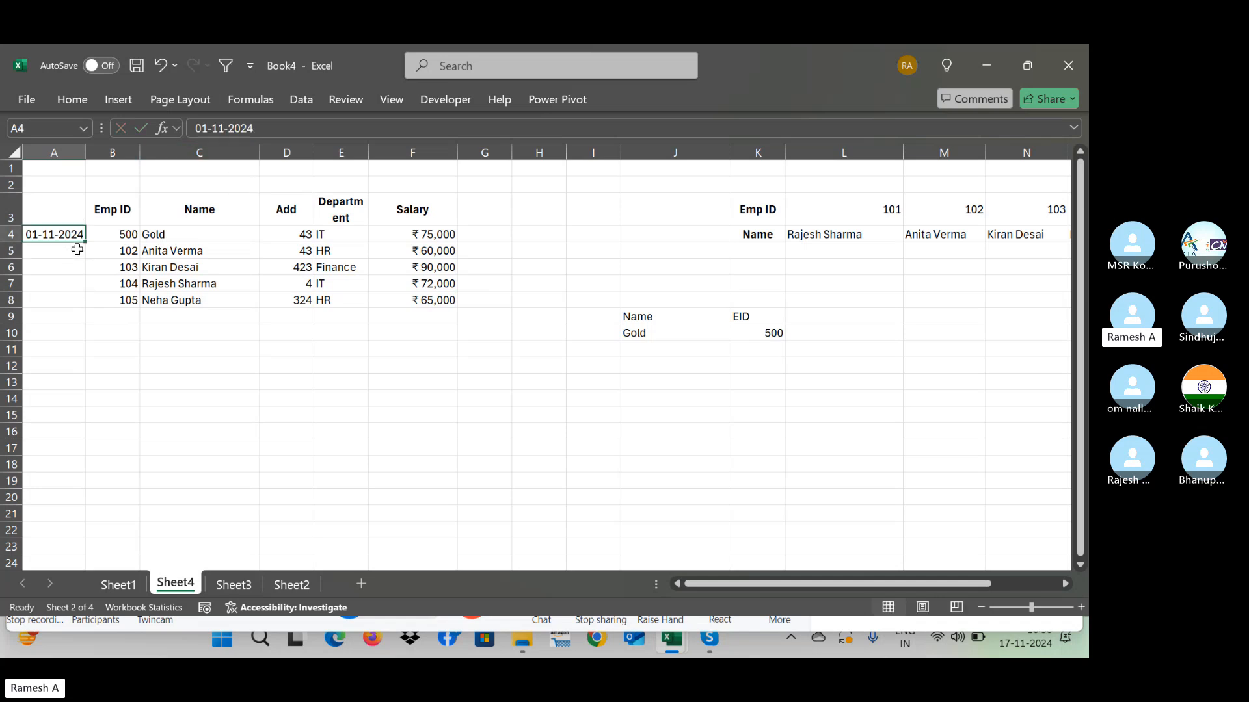
{"action": "left_click_drag", "start_coordinate": [83, 245], "coordinate": [97, 327]}
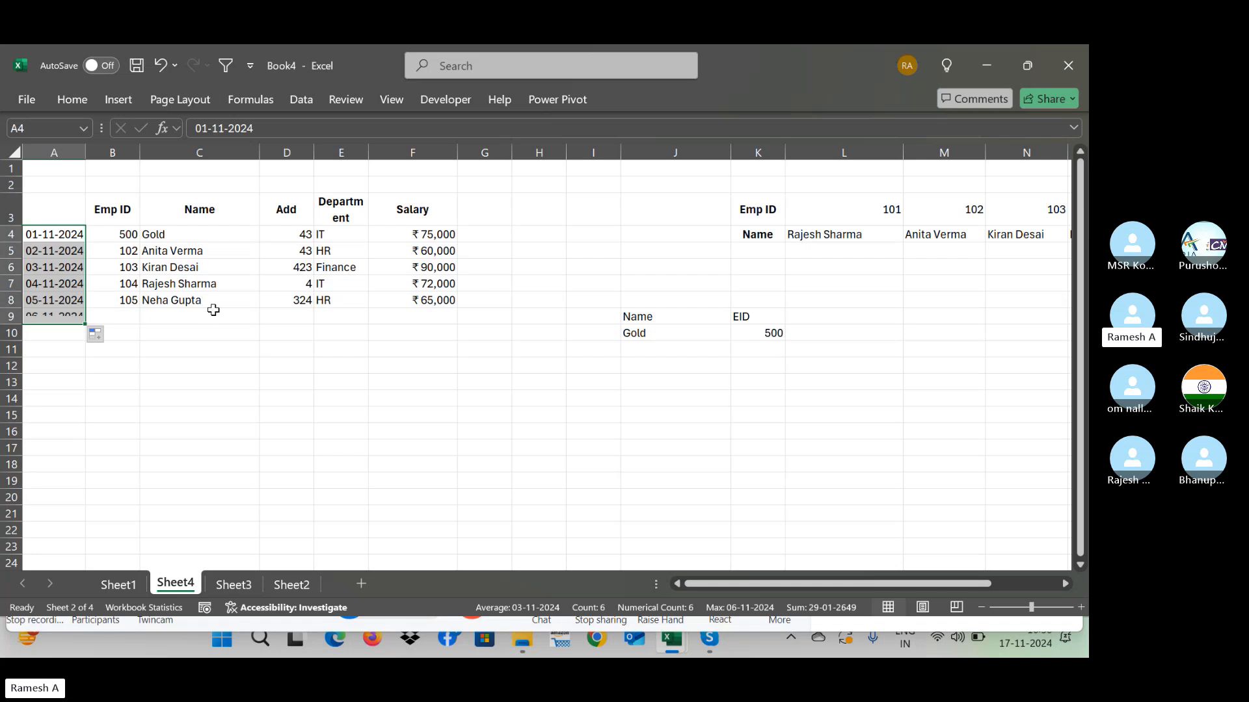
Step: Fill the name Gold from C4 down through C10
{"action": "left_click", "coordinate": [190, 287]}
{"action": "key", "text": "Up"}
{"action": "key", "text": "Up"}
{"action": "key", "text": "Up"}
{"action": "key", "text": "ctrl+shift+Down"}
{"action": "key", "text": "ctrl+shift+Down"}
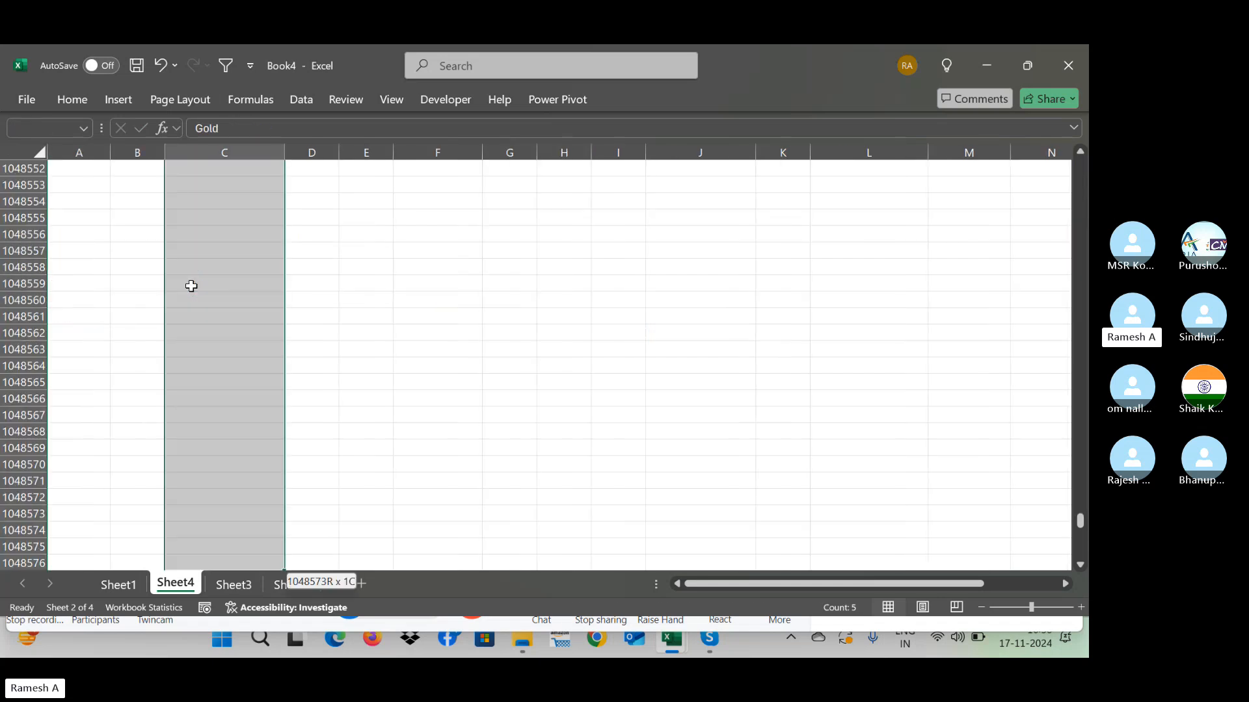
{"action": "key", "text": "ctrl+shift+Up"}
{"action": "key", "text": "shift+Down"}
{"action": "key", "text": "shift+Down"}
{"action": "key", "text": "ctrl+q"}
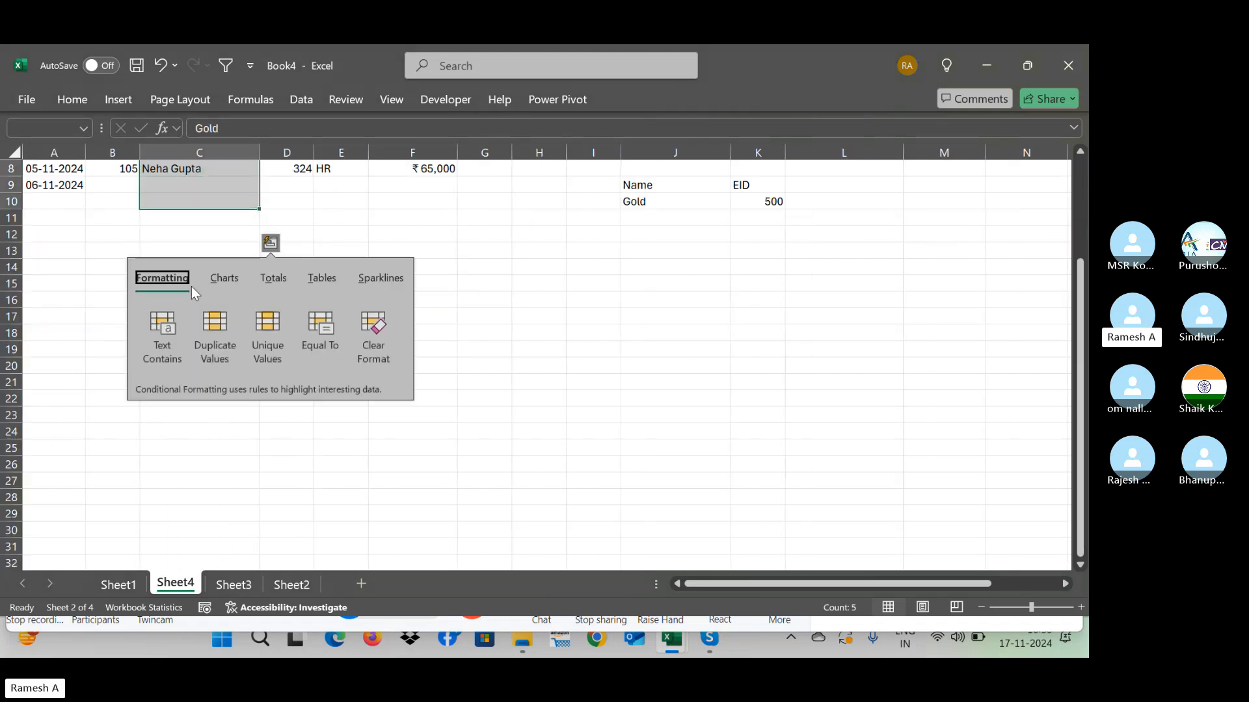
{"action": "key", "text": "Escape"}
{"action": "key", "text": "ctrl+Return"}
{"action": "key", "text": "Down"}
{"action": "key", "text": "Down"}
{"action": "key", "text": "Down"}
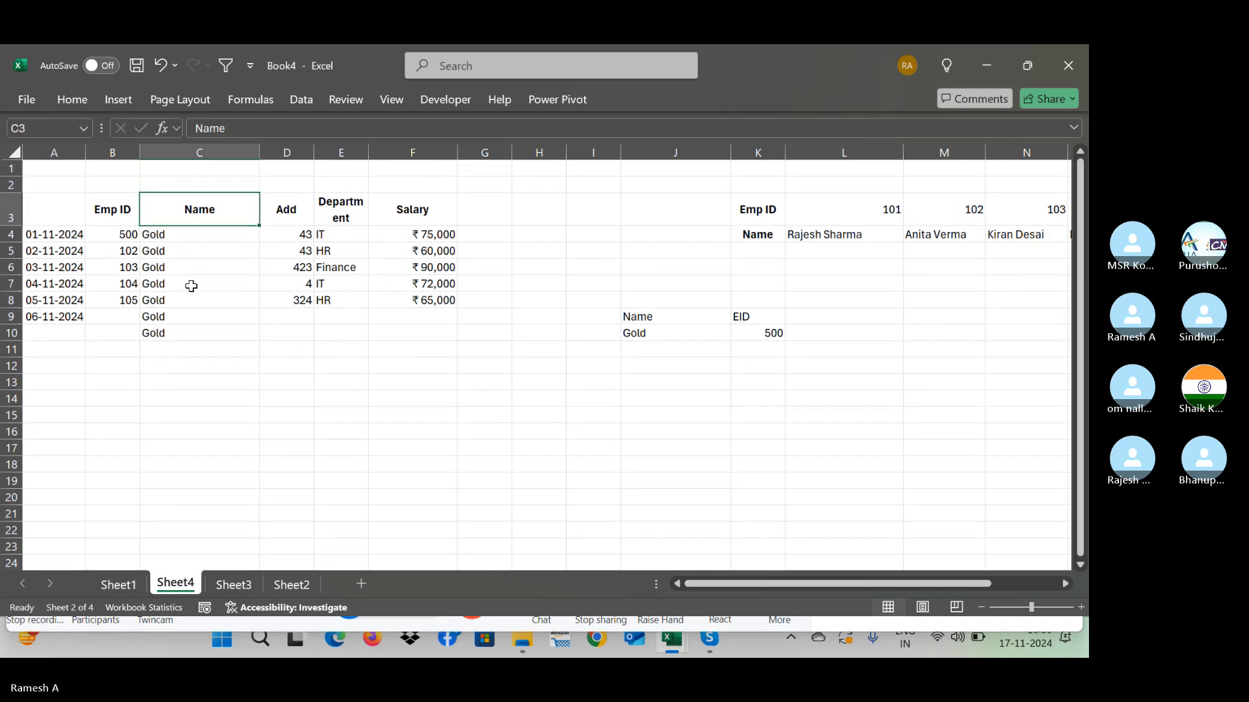
Step: Enter Emp ID 106 in B9 and clear the extra Gold entry from C10
{"action": "key", "text": "Down"}
{"action": "key", "text": "Left"}
{"action": "key", "text": "Down"}
{"action": "type", "text": "1"}
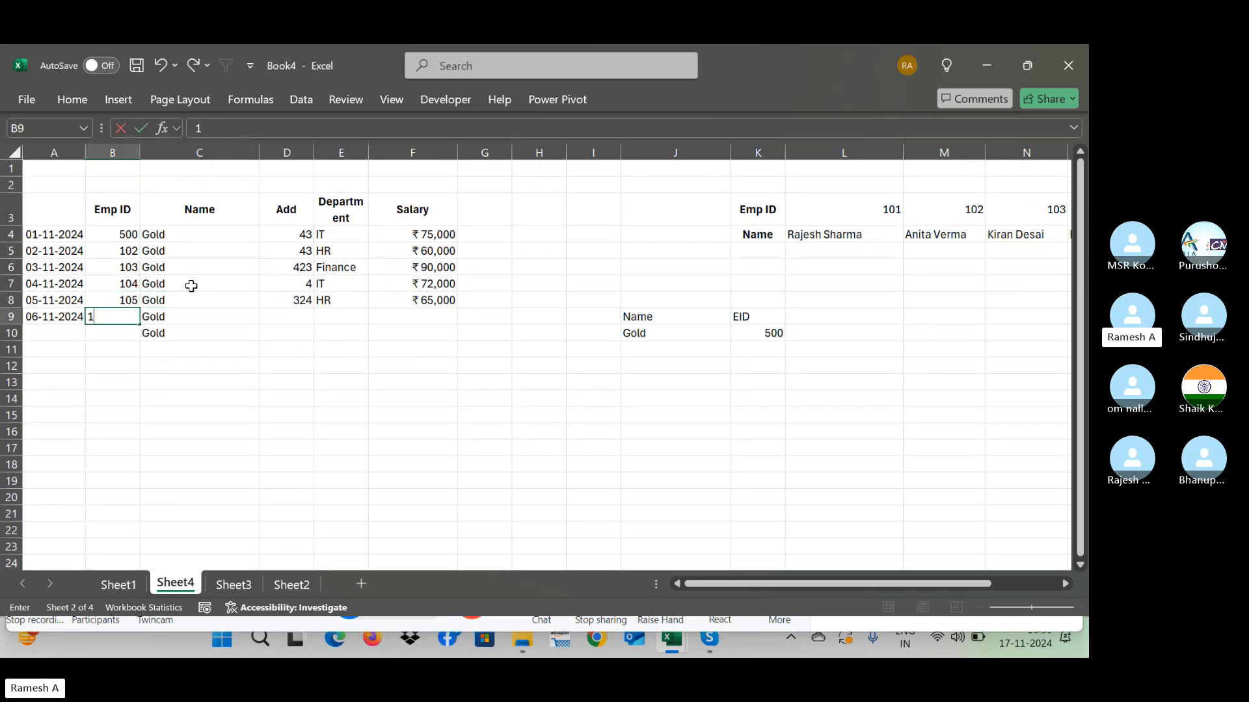
{"action": "type", "text": "06"}
{"action": "key", "text": "Return"}
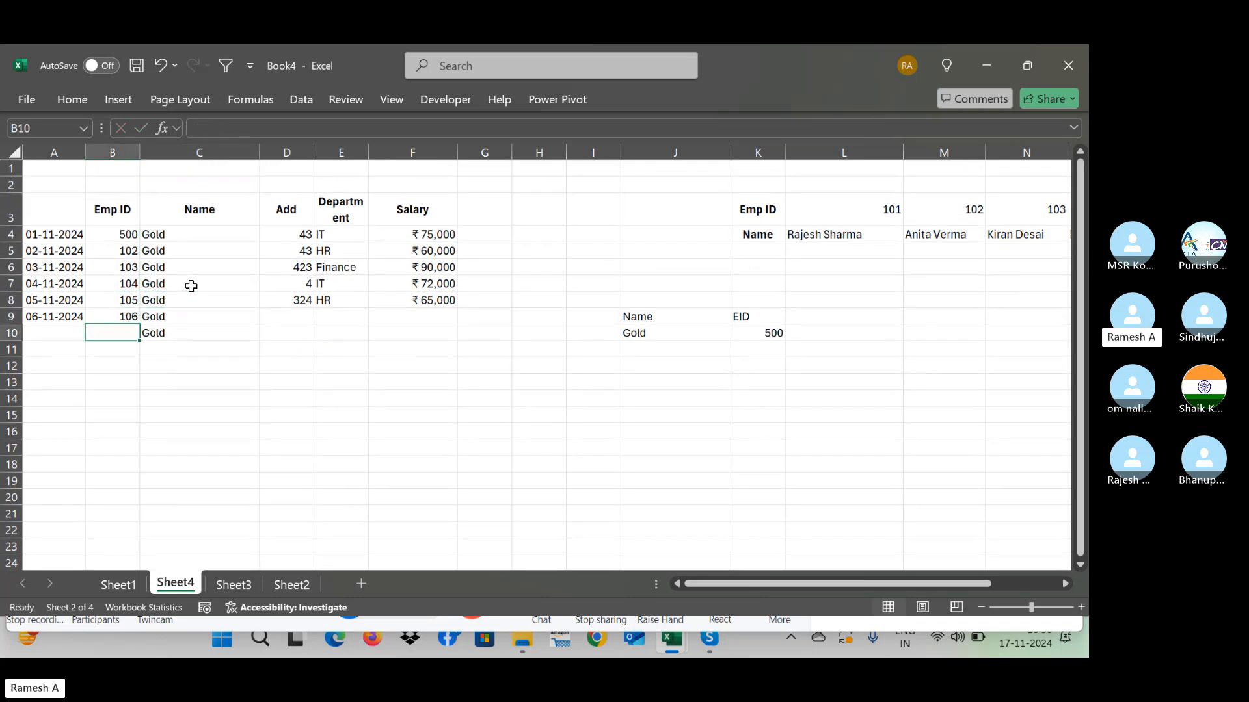
{"action": "key", "text": "Right"}
{"action": "key", "text": "Delete"}
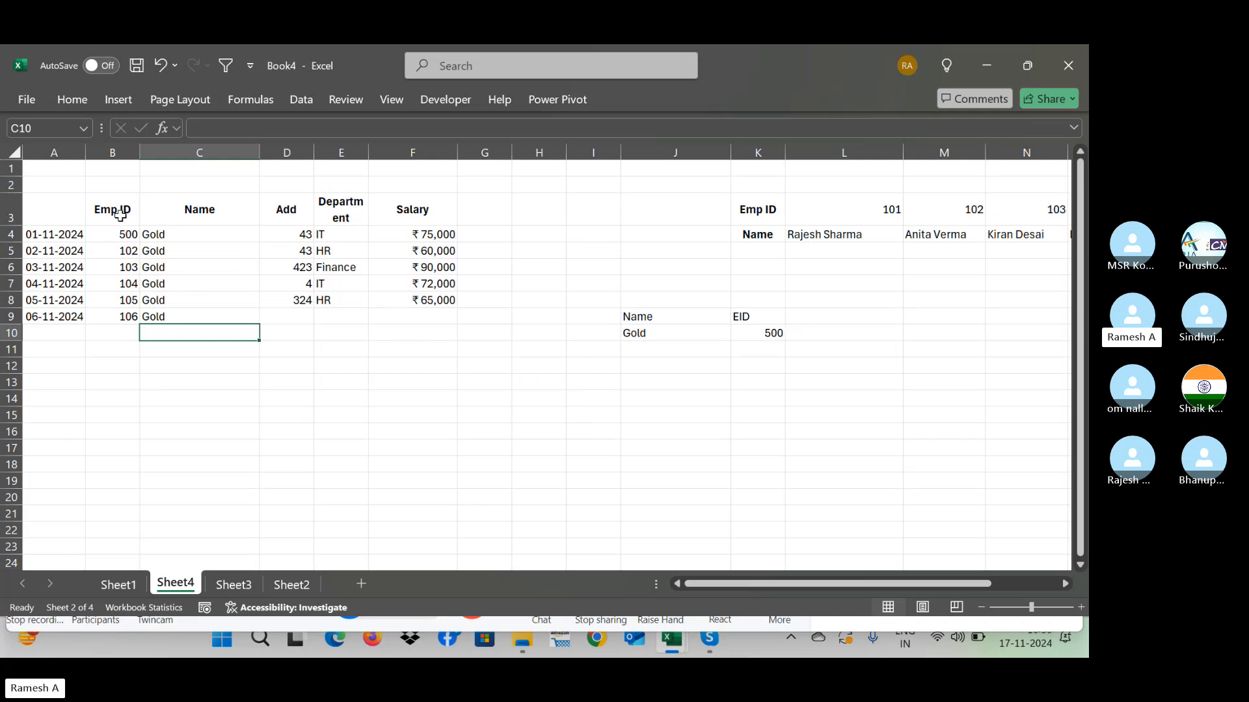
Step: Compare the XLOOKUP result for Gold in K10 with the Emp IDs of the first and last Gold rows
{"action": "left_click", "coordinate": [757, 332]}
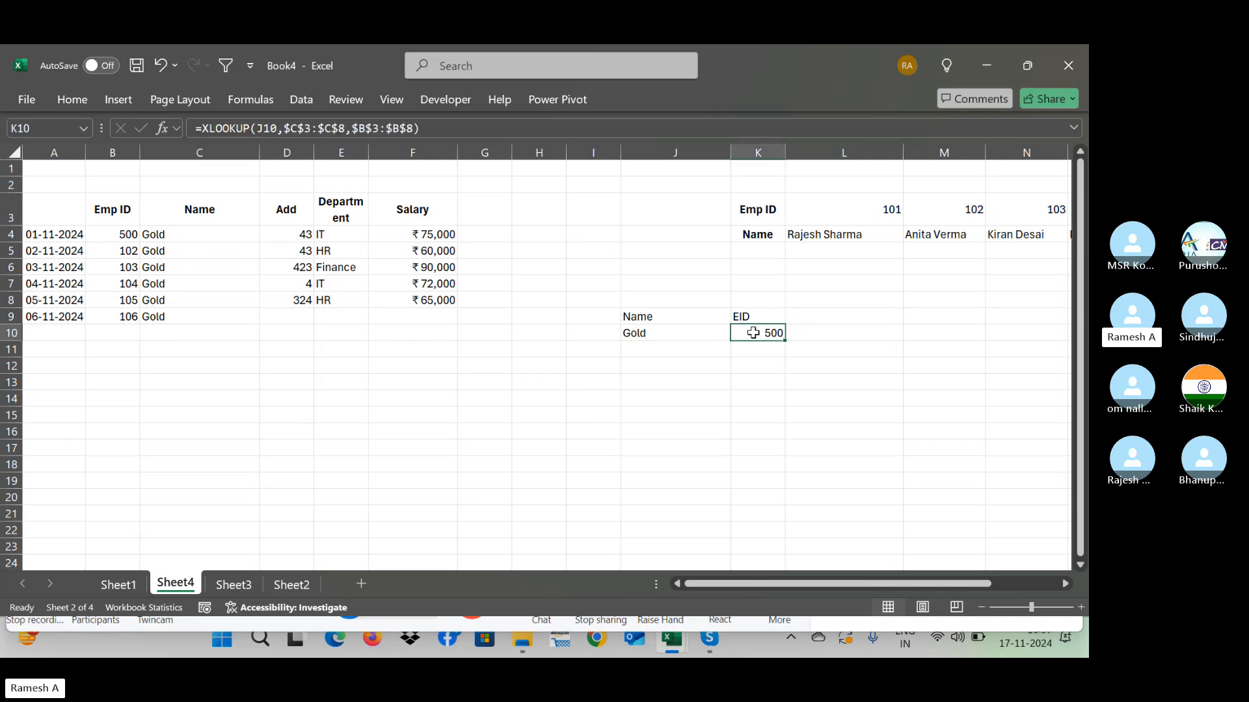
{"action": "left_click", "coordinate": [687, 332]}
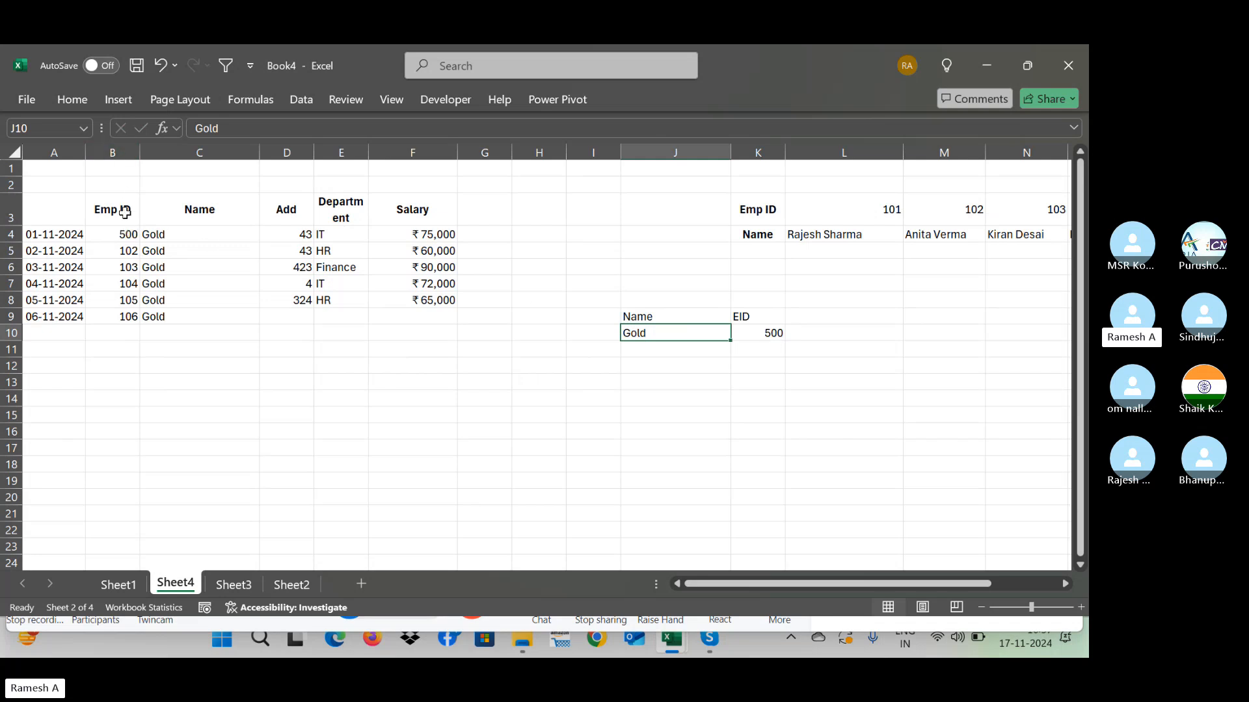
{"action": "left_click", "coordinate": [760, 336]}
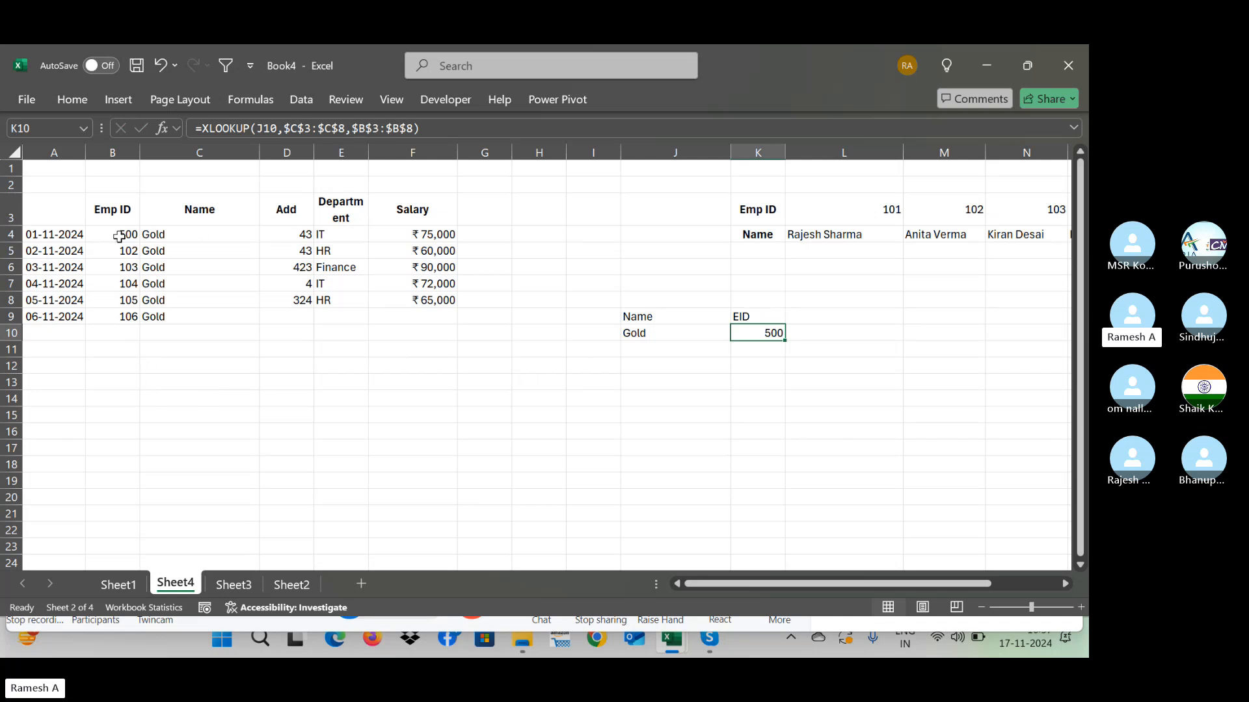
{"action": "left_click", "coordinate": [123, 320]}
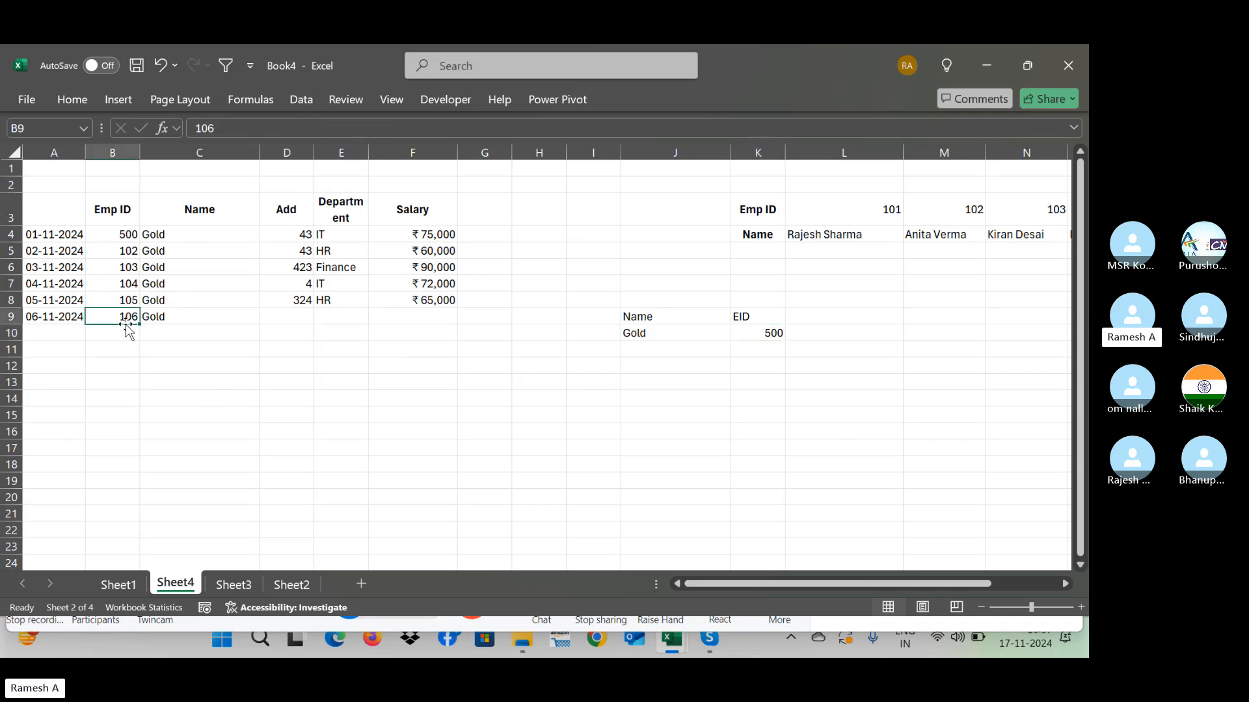
Step: Fill the Emp IDs from B4 down to B9 as a series running from 500 to 505
{"action": "key", "text": "Up"}
{"action": "key", "text": "Up"}
{"action": "key", "text": "Up"}
{"action": "key", "text": "Up"}
{"action": "key", "text": "Up"}
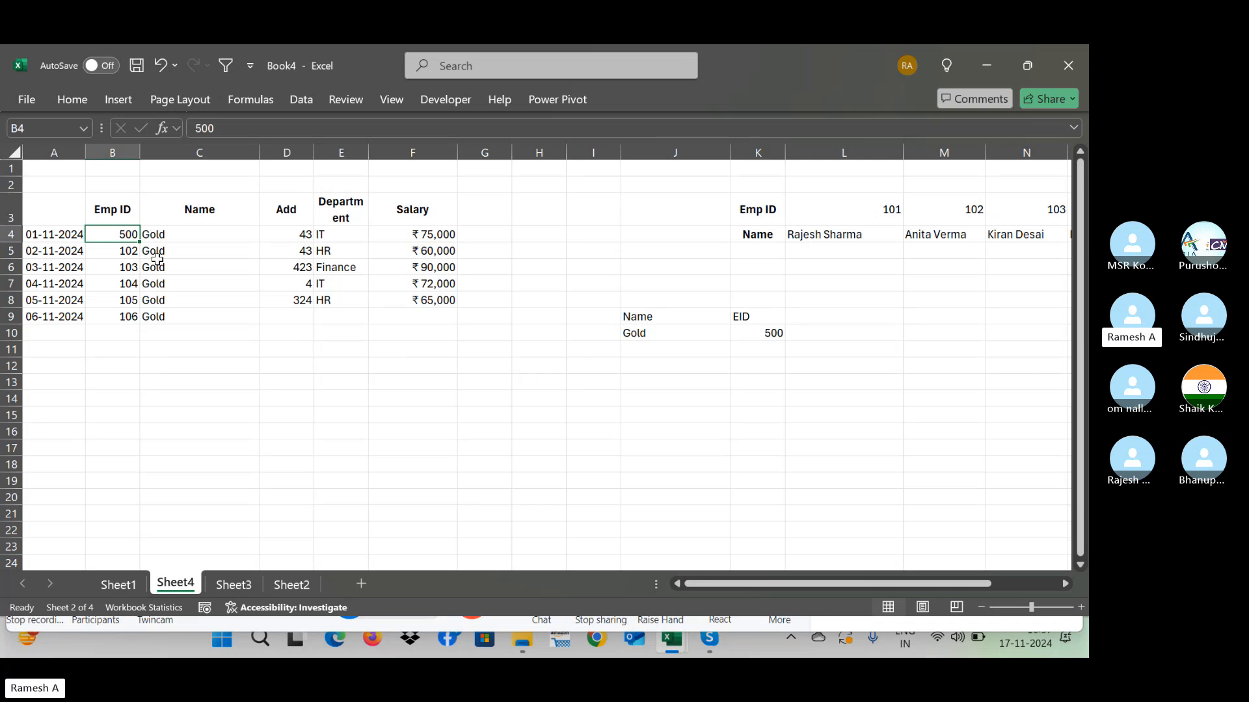
{"action": "left_click_drag", "start_coordinate": [141, 240], "coordinate": [149, 325]}
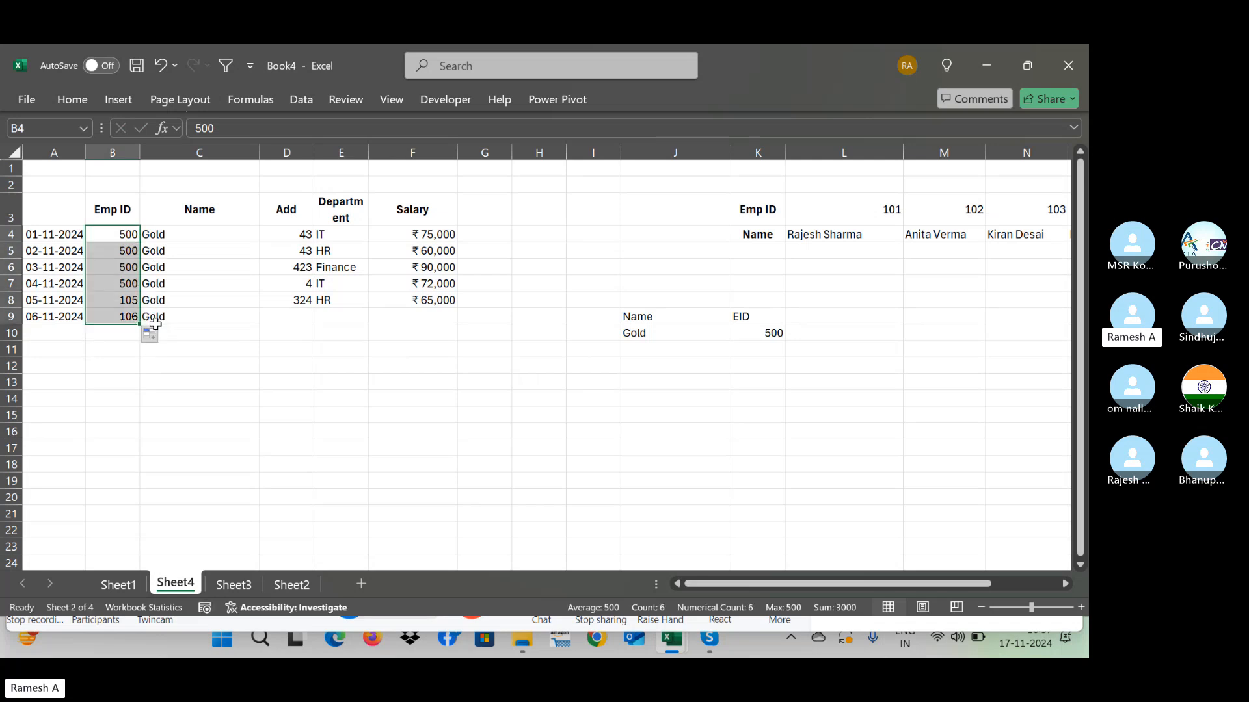
{"action": "left_click", "coordinate": [152, 337]}
{"action": "left_click", "coordinate": [185, 376]}
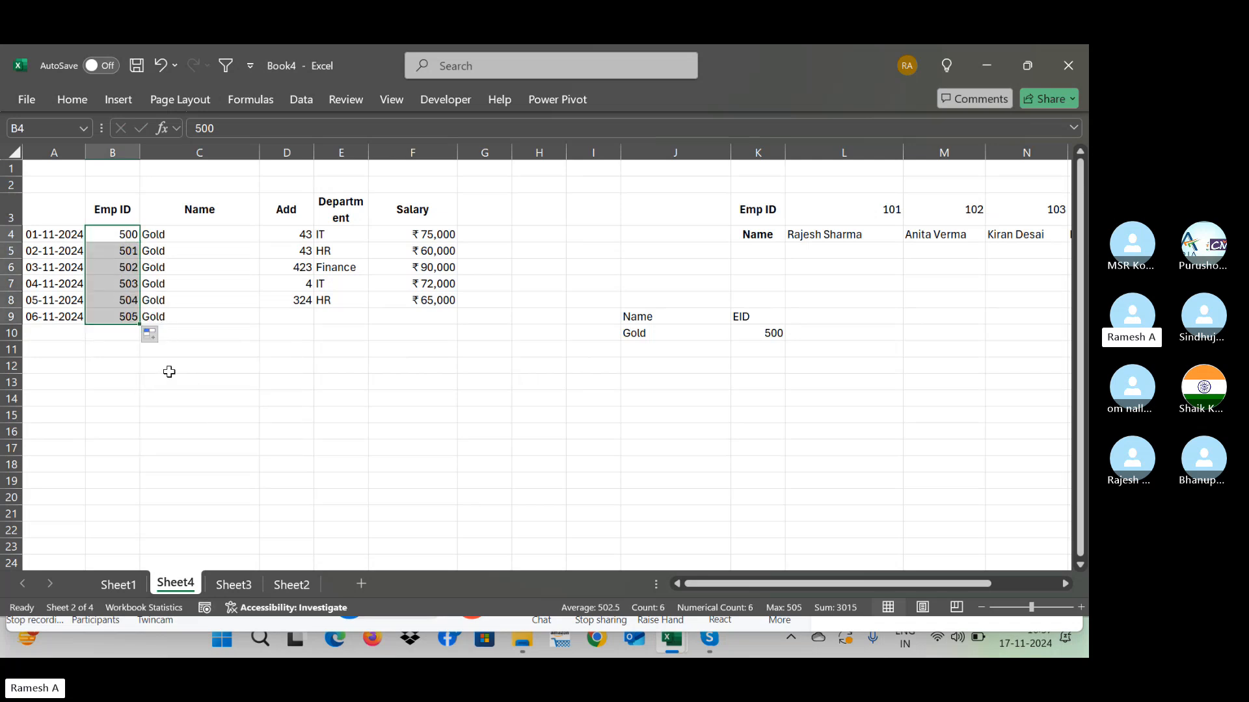
Step: Check the Emp ID returned in K10 against the earliest dated Gold entry in row 4
{"action": "left_click", "coordinate": [722, 348]}
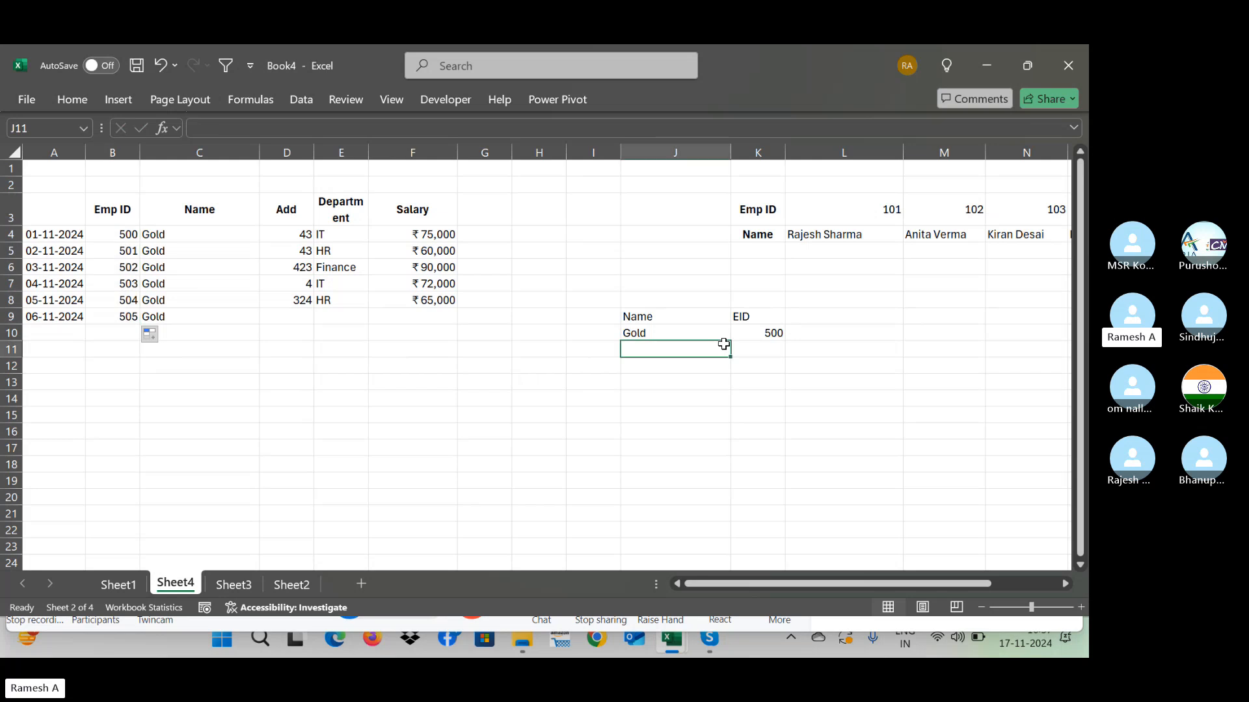
{"action": "left_click", "coordinate": [765, 335]}
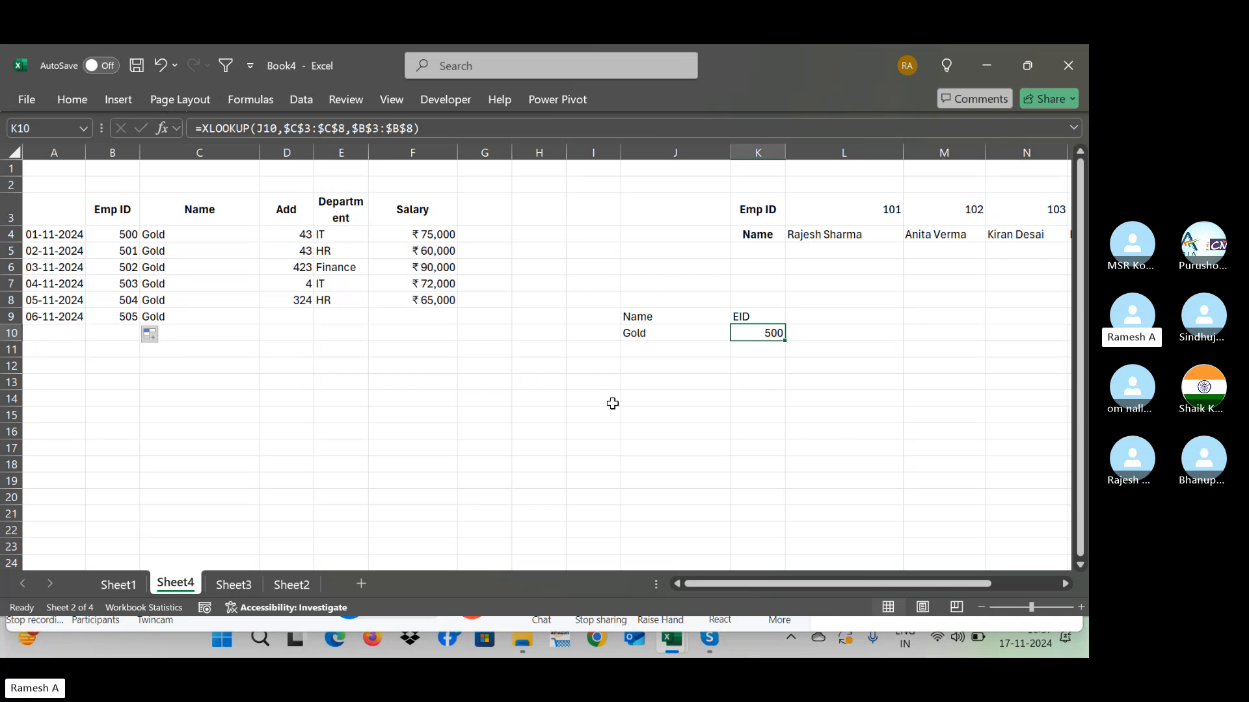
{"action": "left_click", "coordinate": [664, 347]}
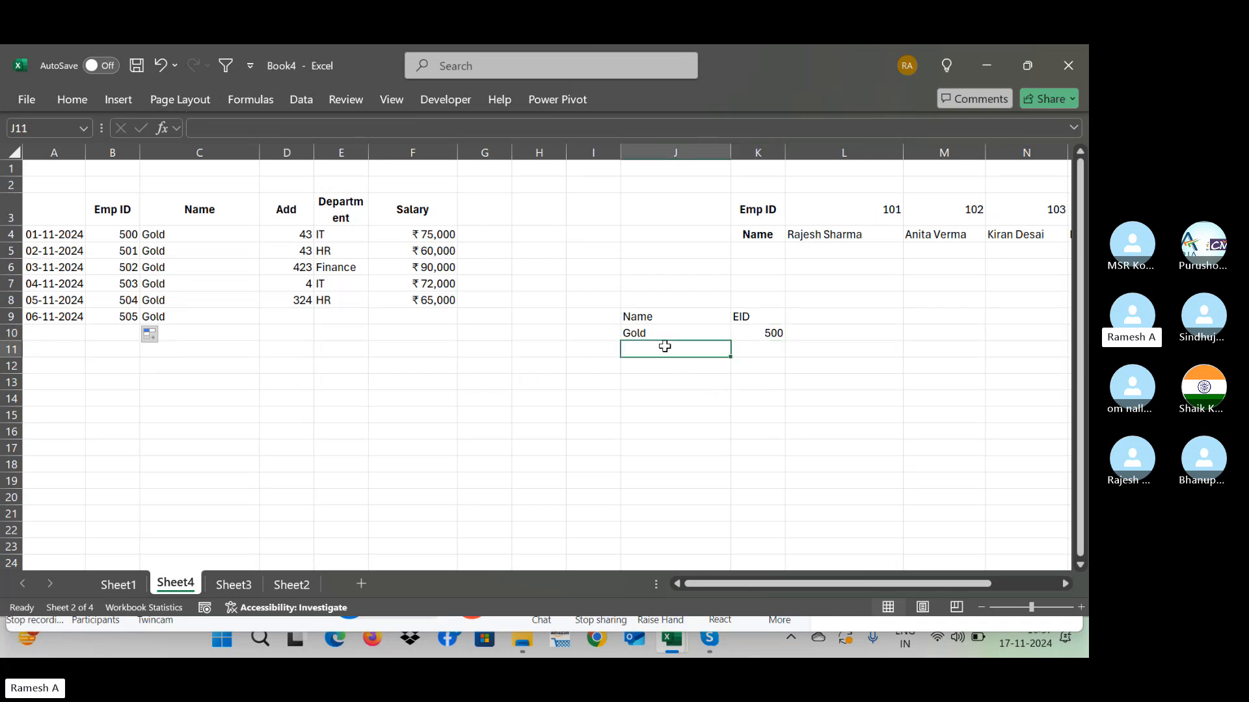
{"action": "left_click", "coordinate": [78, 236]}
{"action": "left_click", "coordinate": [745, 348]}
{"action": "left_click", "coordinate": [748, 333]}
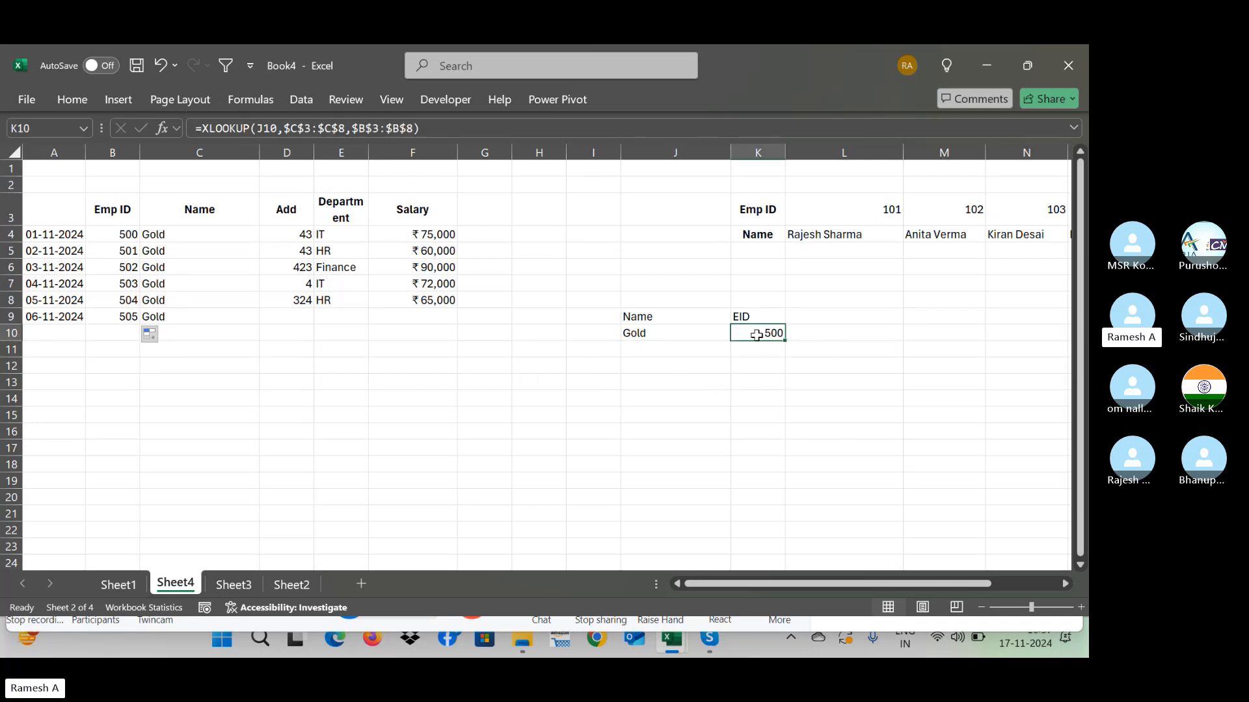
Step: Extend K10's XLOOKUP up to the search_mode argument, leaving if_not_found and match_mode empty
{"action": "left_click", "coordinate": [449, 130]}
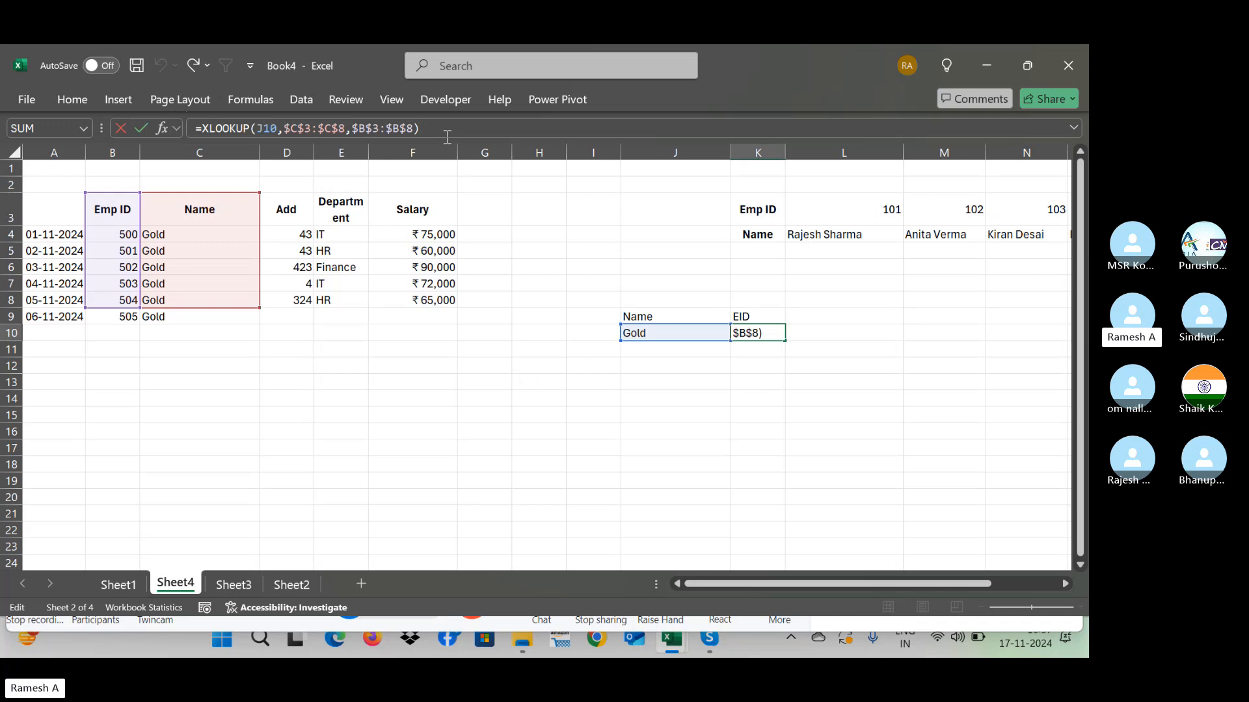
{"action": "key", "text": "BackSpace"}
{"action": "type", "text": ","}
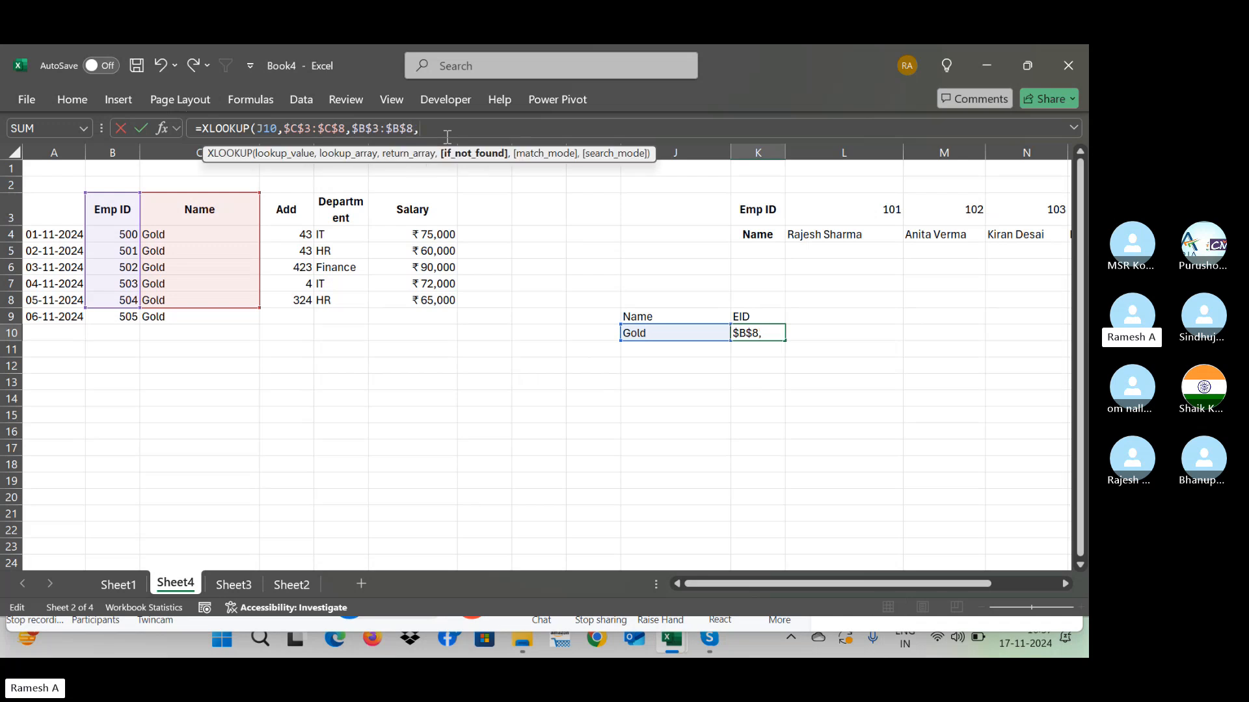
{"action": "type", "text": ",,"}
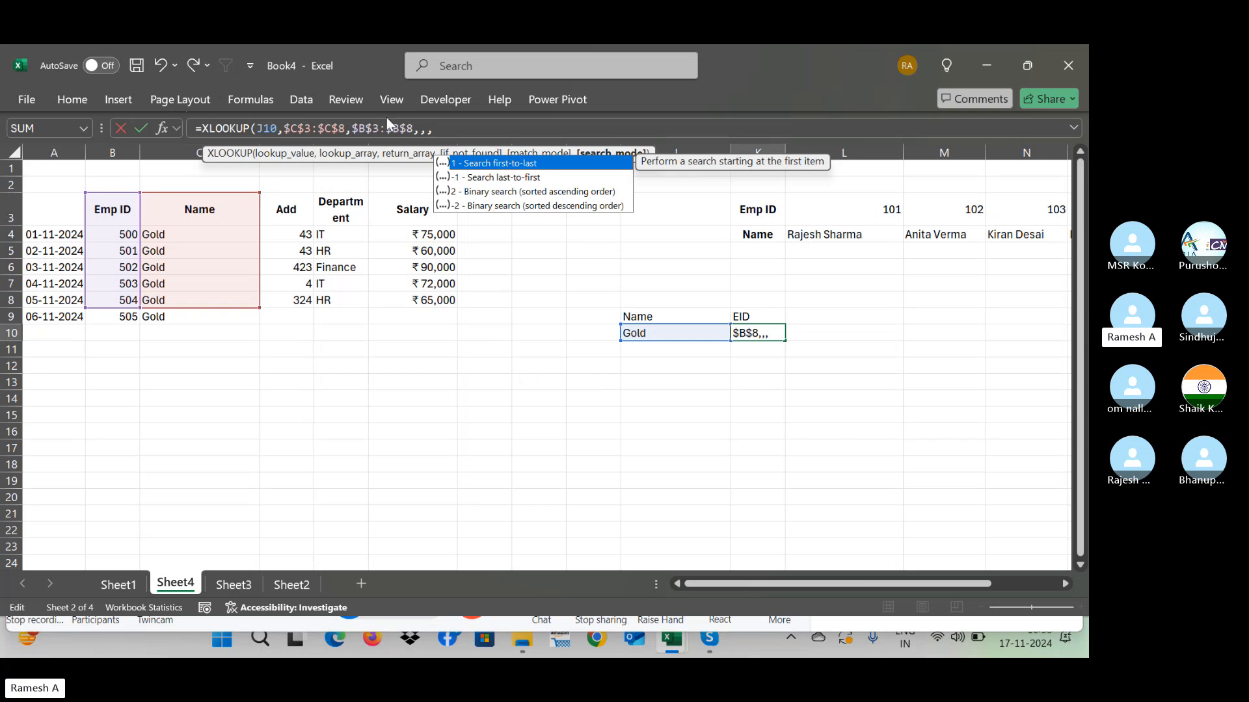
Step: Replace the lookup array in K10's XLOOKUP with the absolute Name range $C$3:$C$9
{"action": "left_click", "coordinate": [347, 128]}
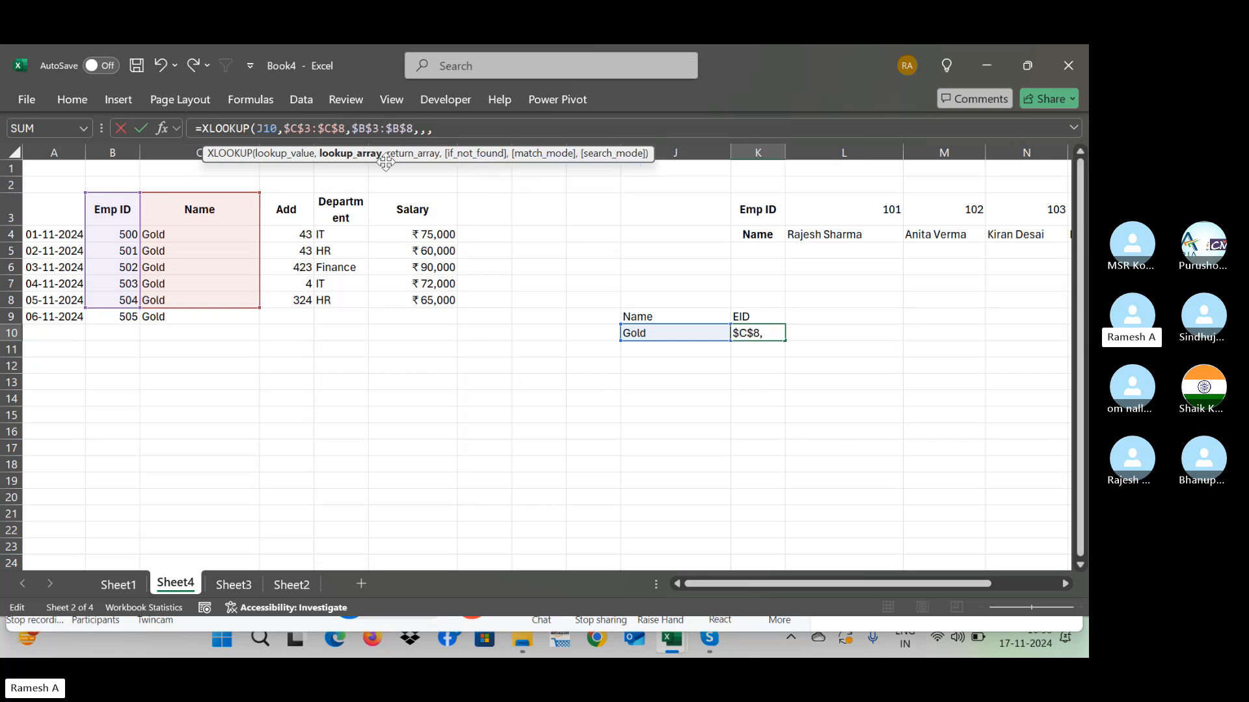
{"action": "key", "text": "BackSpace"}
{"action": "key", "text": "BackSpace"}
{"action": "key", "text": "BackSpace"}
{"action": "key", "text": "BackSpace"}
{"action": "key", "text": "BackSpace"}
{"action": "key", "text": "BackSpace"}
{"action": "key", "text": "BackSpace"}
{"action": "key", "text": "BackSpace"}
{"action": "key", "text": "BackSpace"}
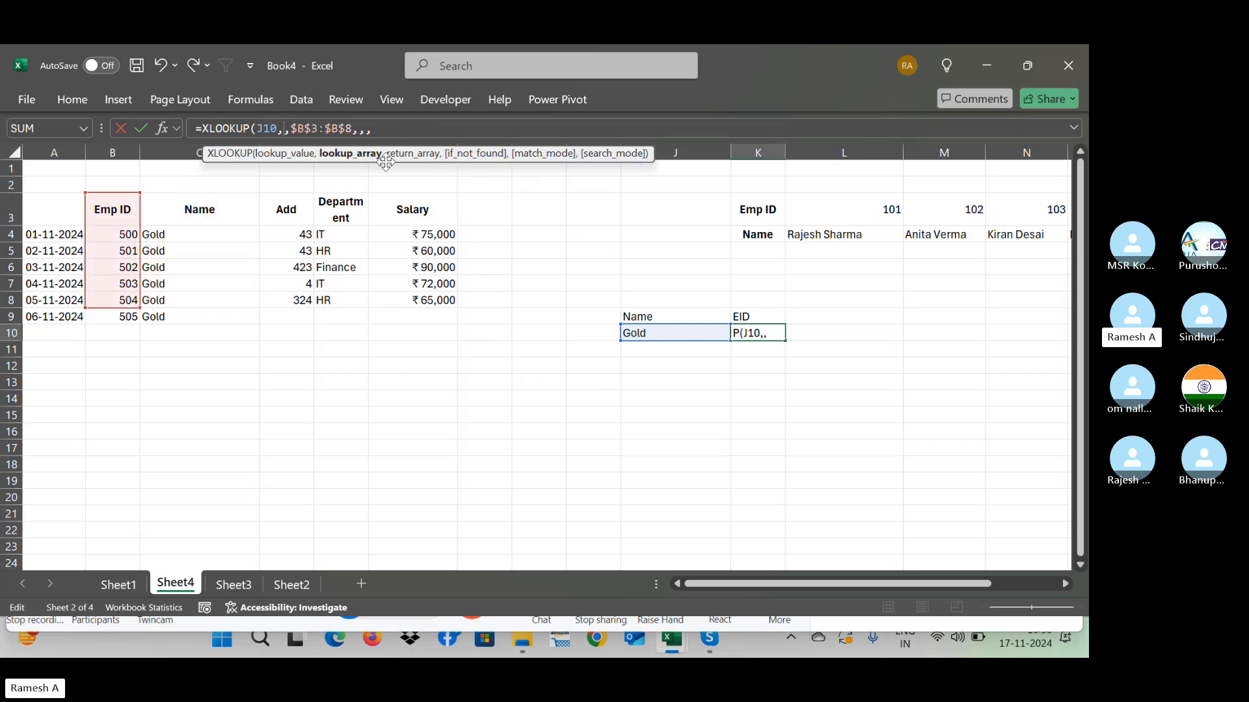
{"action": "left_click_drag", "start_coordinate": [128, 208], "coordinate": [130, 319]}
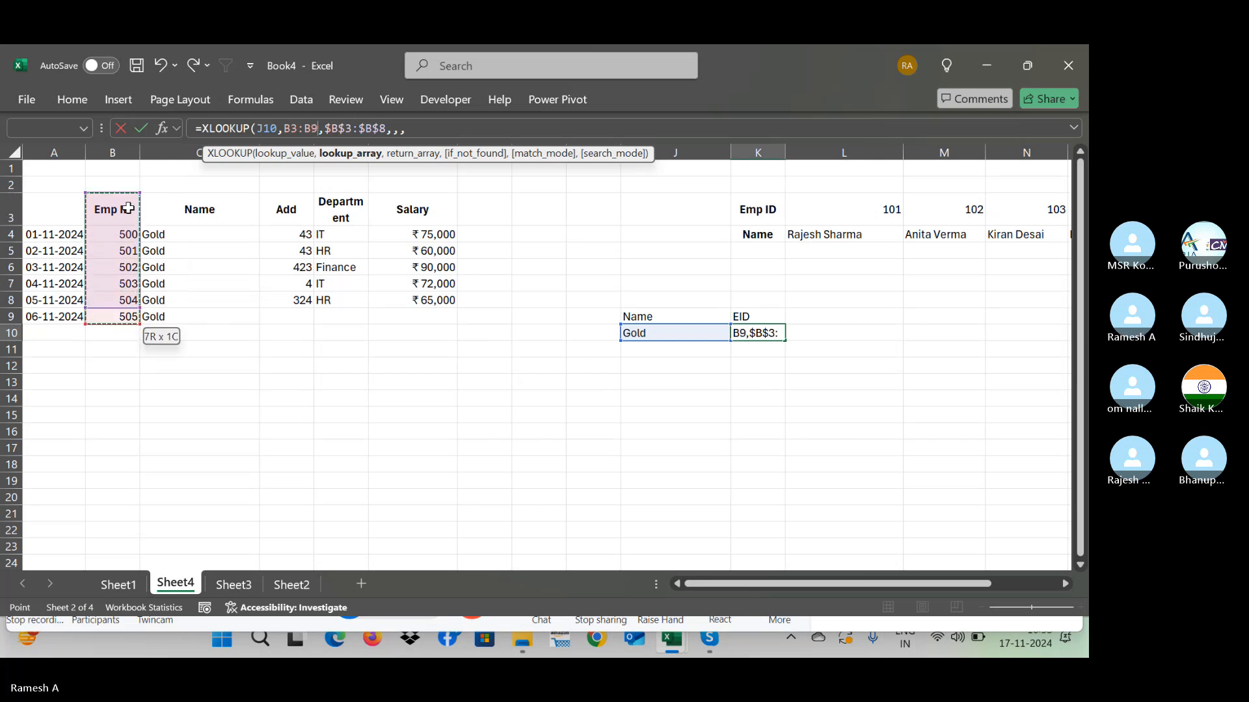
{"action": "key", "text": "Right"}
{"action": "key", "text": "ctrl+shift+Down"}
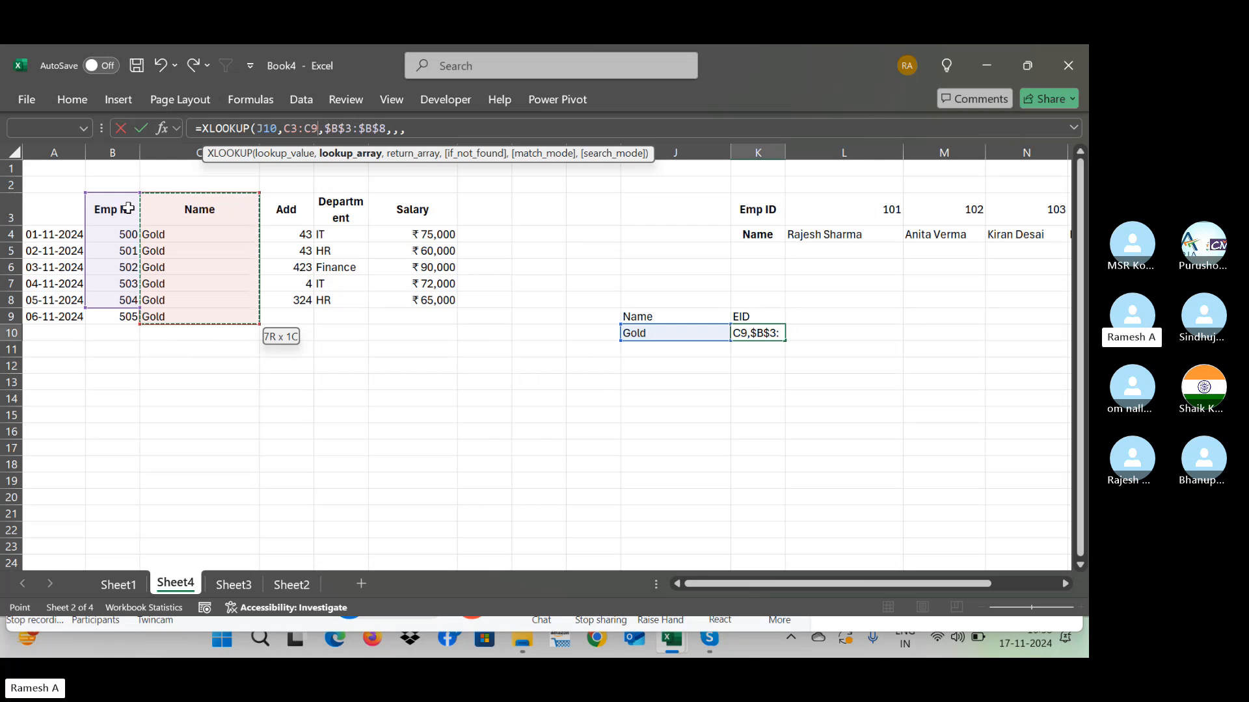
{"action": "key", "text": "F4"}
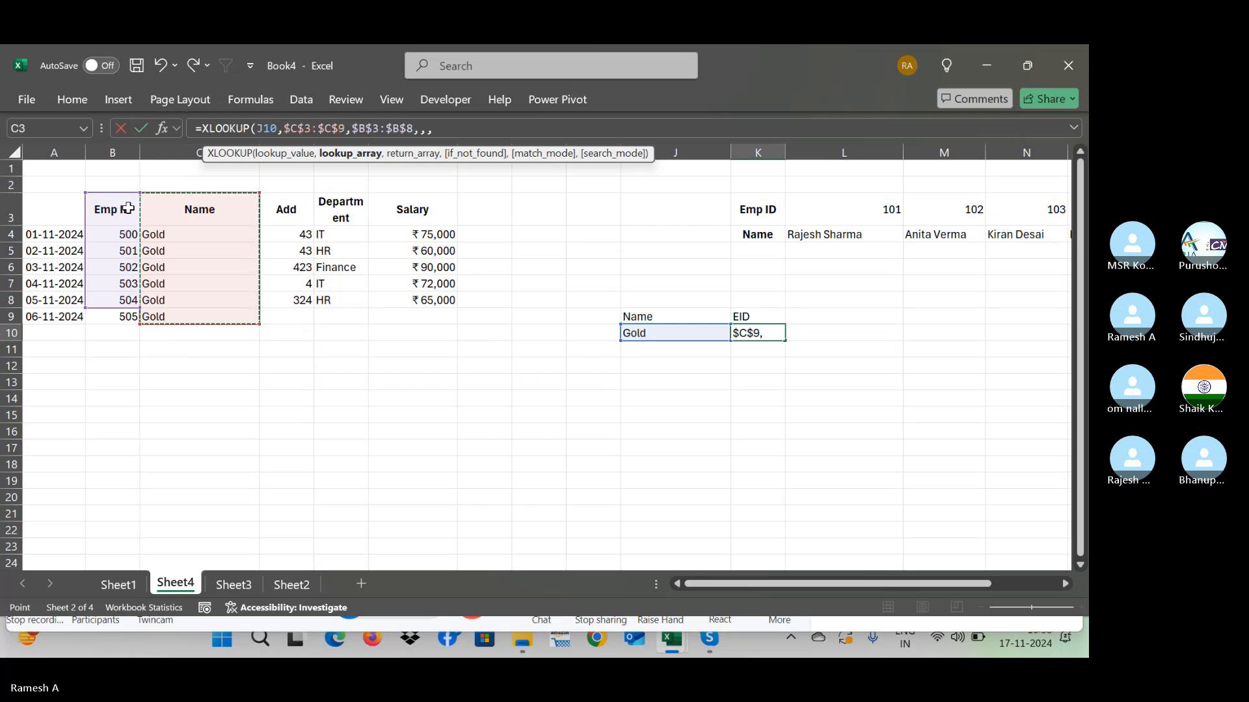
Step: Replace the return array in K10's XLOOKUP with the absolute Emp ID range $B$3:$B$9
{"action": "left_click", "coordinate": [417, 124]}
{"action": "key", "text": "BackSpace"}
{"action": "key", "text": "BackSpace"}
{"action": "key", "text": "BackSpace"}
{"action": "key", "text": "BackSpace"}
{"action": "key", "text": "BackSpace"}
{"action": "key", "text": "BackSpace"}
{"action": "key", "text": "BackSpace"}
{"action": "key", "text": "BackSpace"}
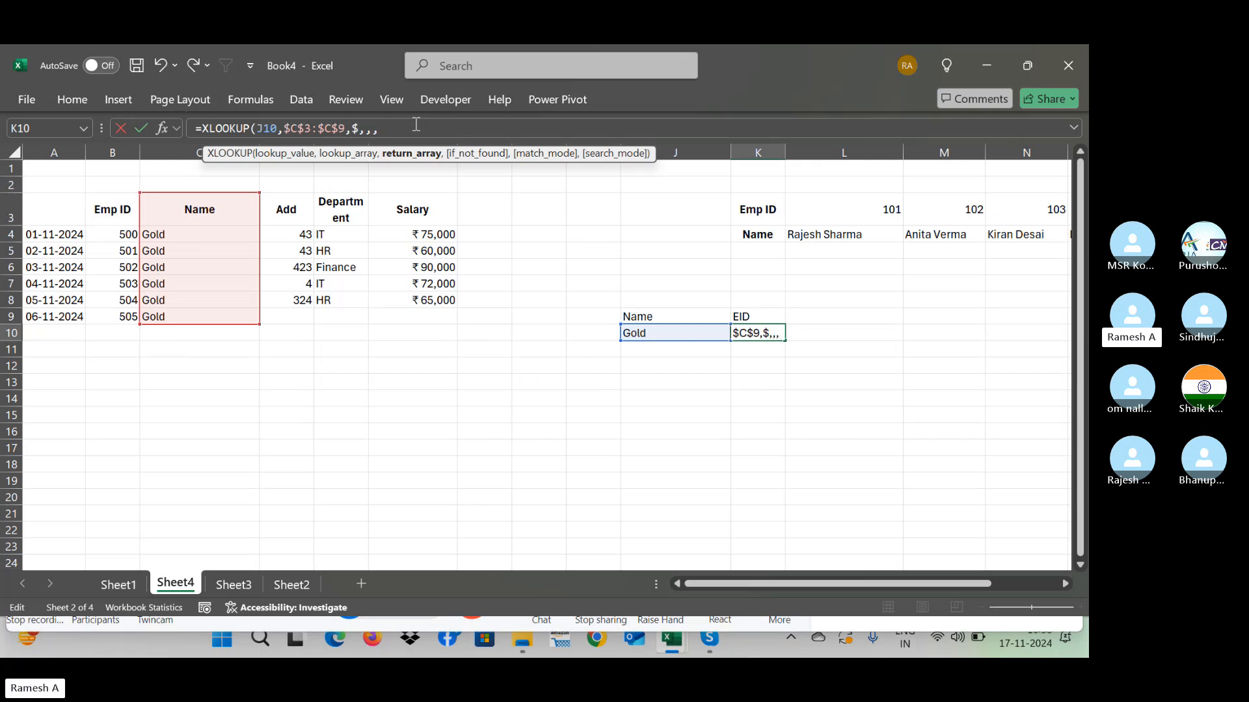
{"action": "left_click", "coordinate": [118, 213]}
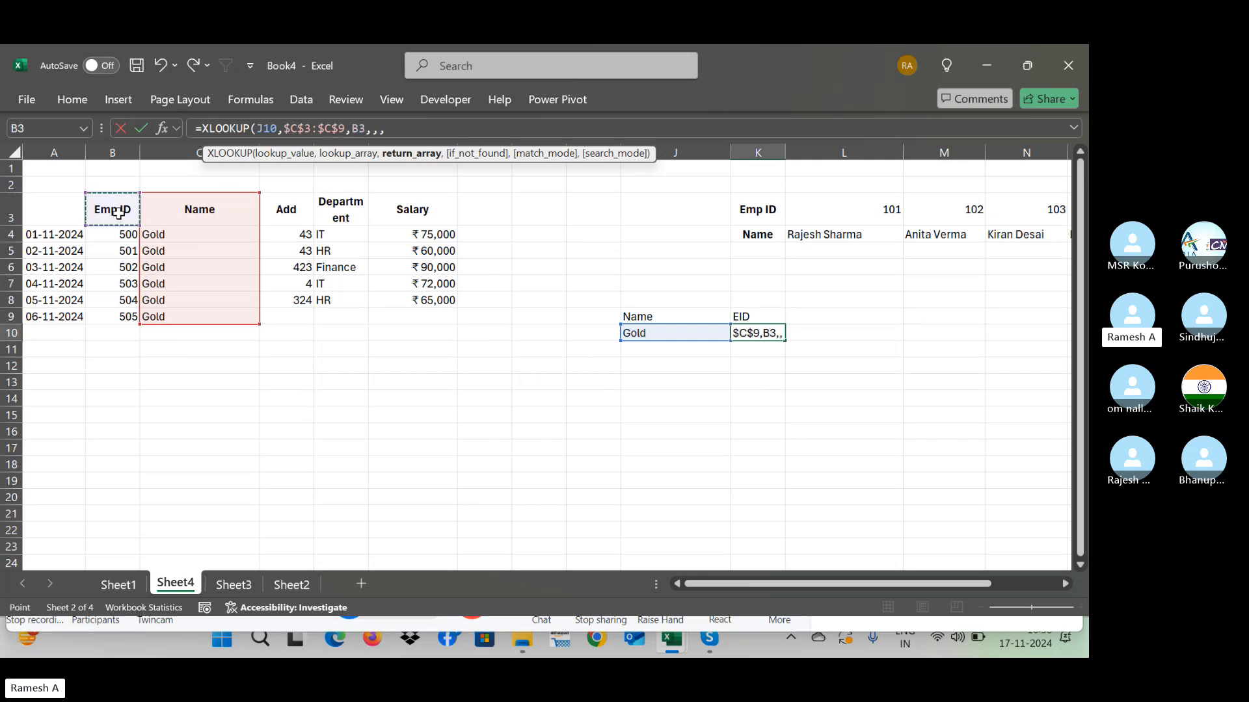
{"action": "key", "text": "shift+Down"}
{"action": "key", "text": "shift+Down"}
{"action": "key", "text": "shift+Down"}
{"action": "key", "text": "shift+Down"}
{"action": "key", "text": "shift+Down"}
{"action": "key", "text": "shift+Down"}
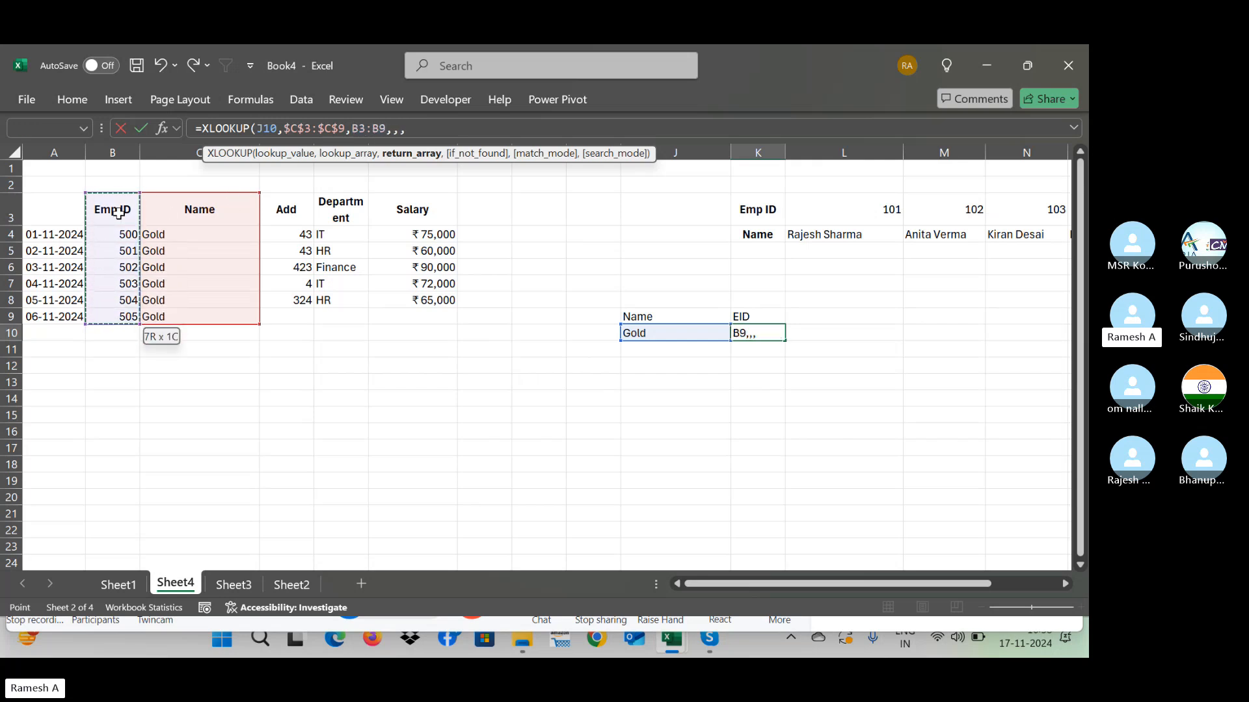
{"action": "key", "text": "F4"}
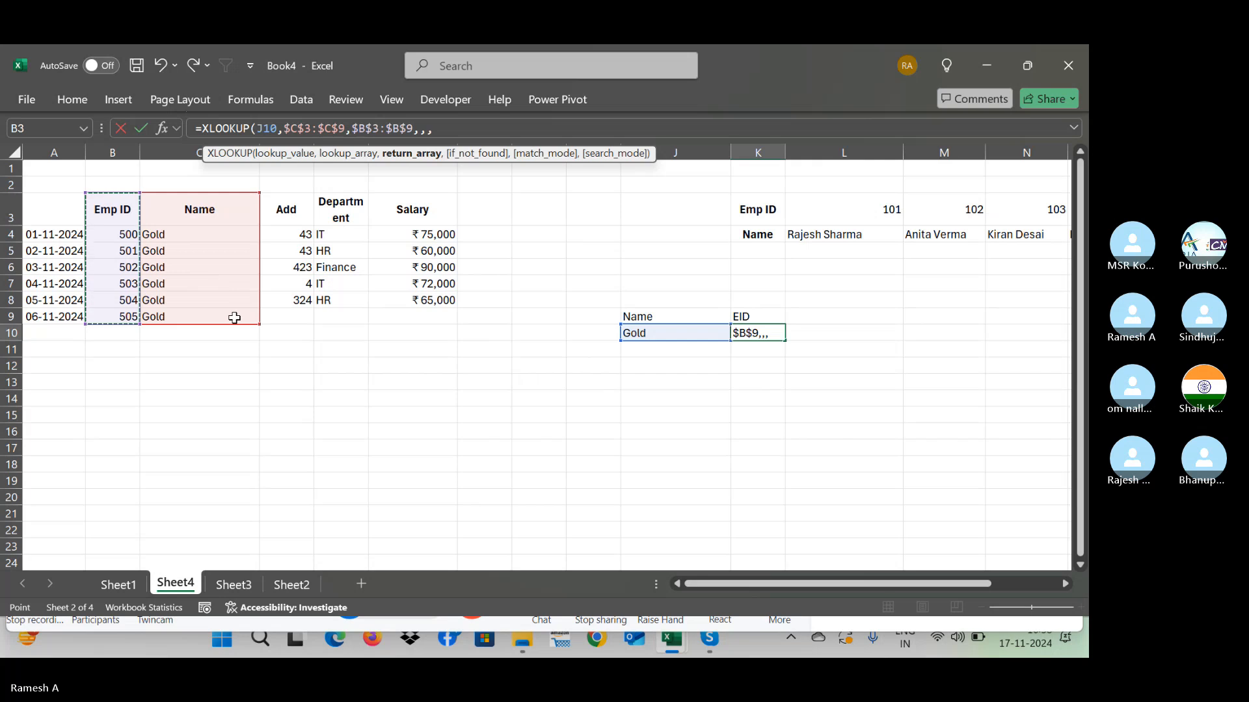
Step: Complete K10's XLOOKUP with search_mode -1 (last-to-first) and compare its result with the Emp ID in B9
{"action": "left_click", "coordinate": [467, 128]}
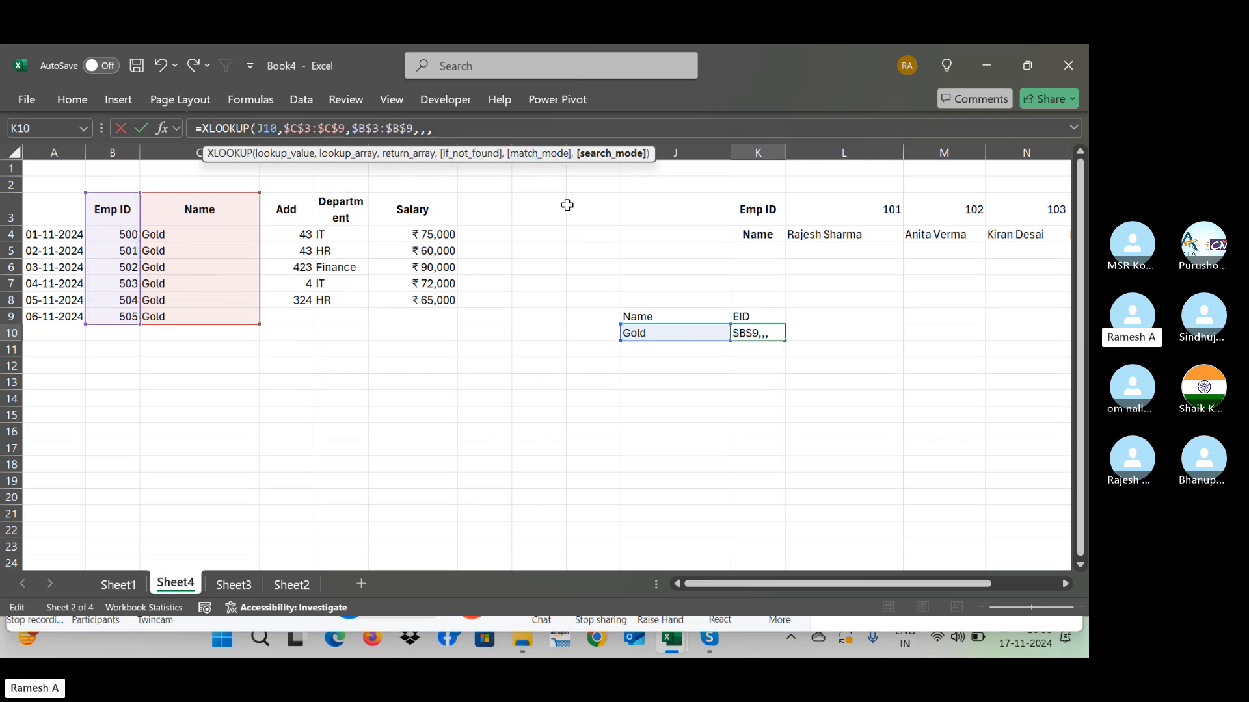
{"action": "type", "text": ","}
{"action": "key", "text": "BackSpace"}
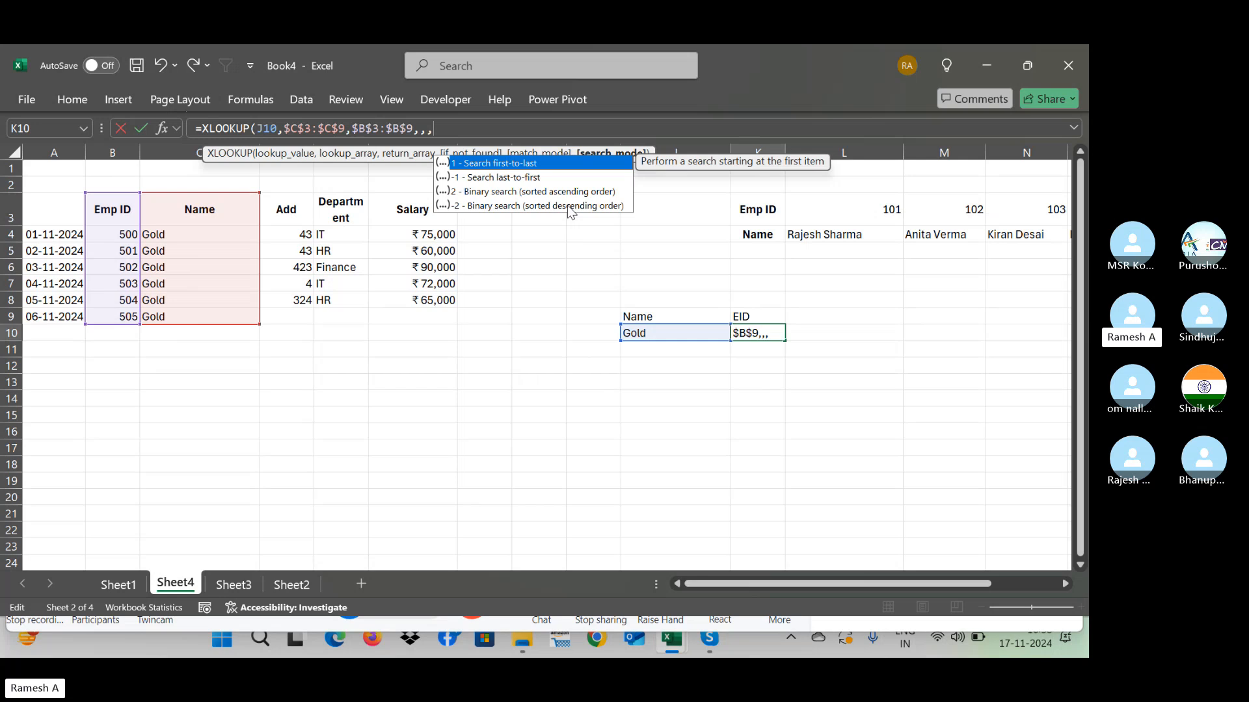
{"action": "type", "text": "-1"}
{"action": "key", "text": "Return"}
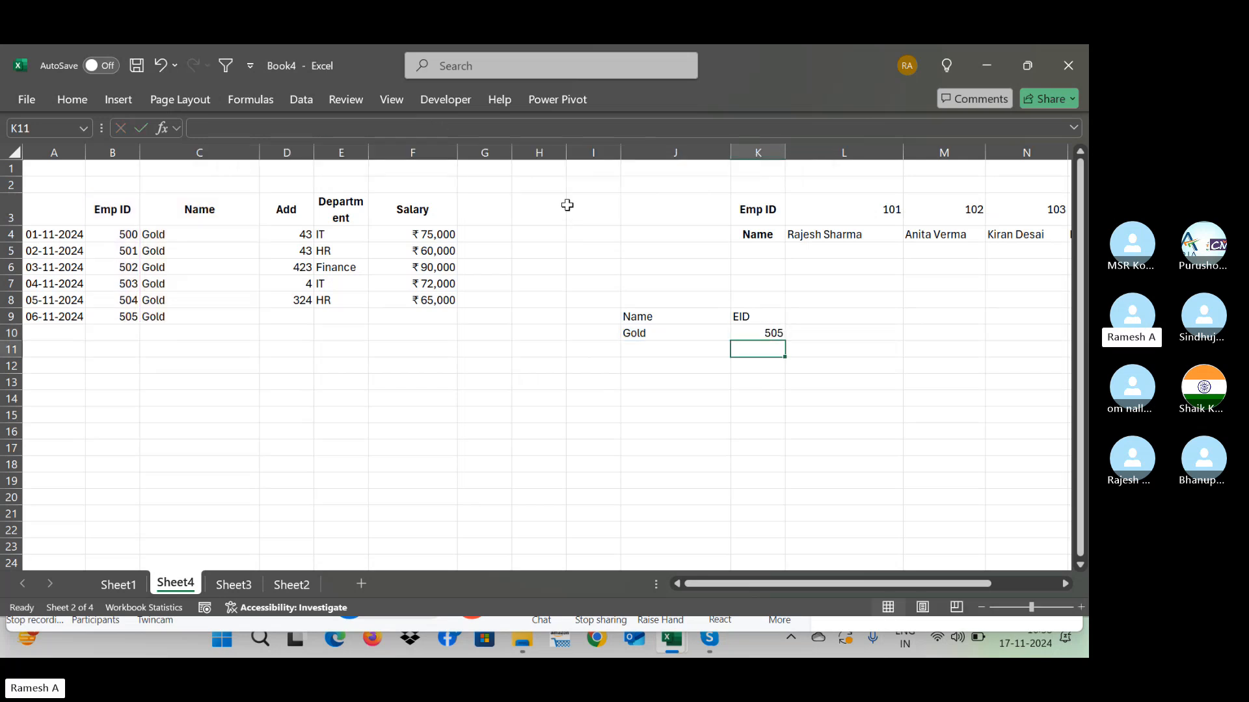
{"action": "key", "text": "Up"}
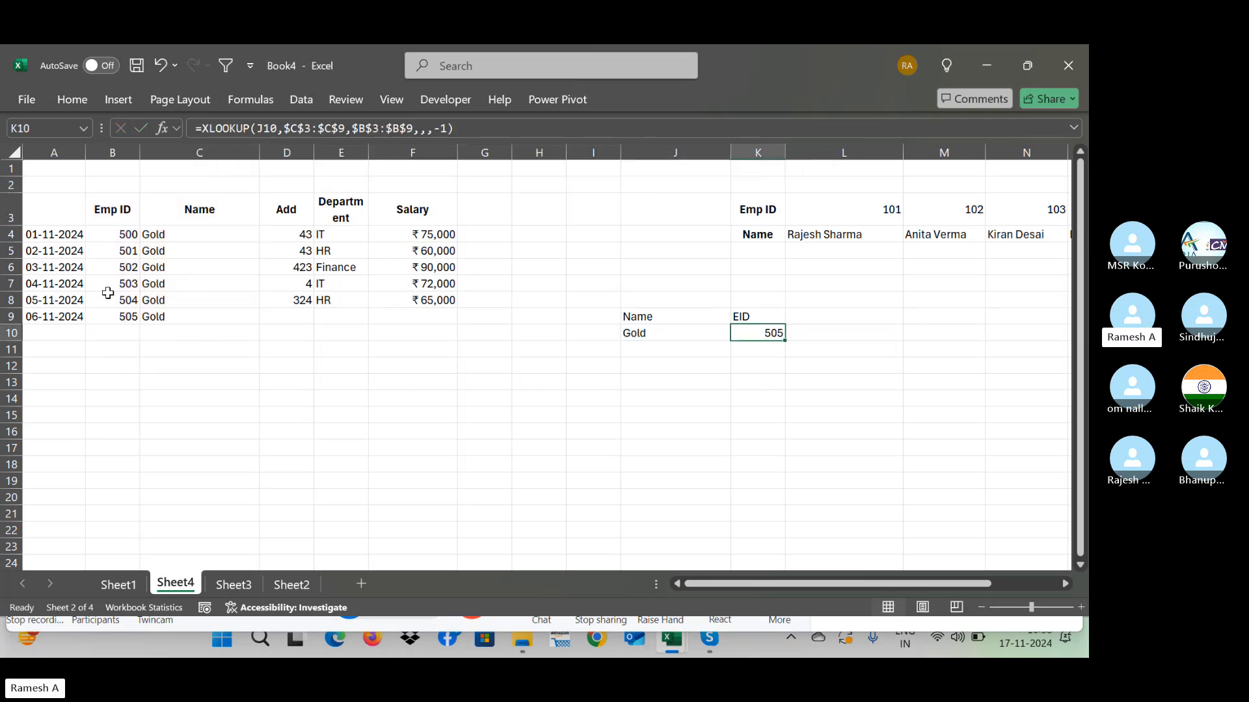
{"action": "left_click", "coordinate": [130, 318]}
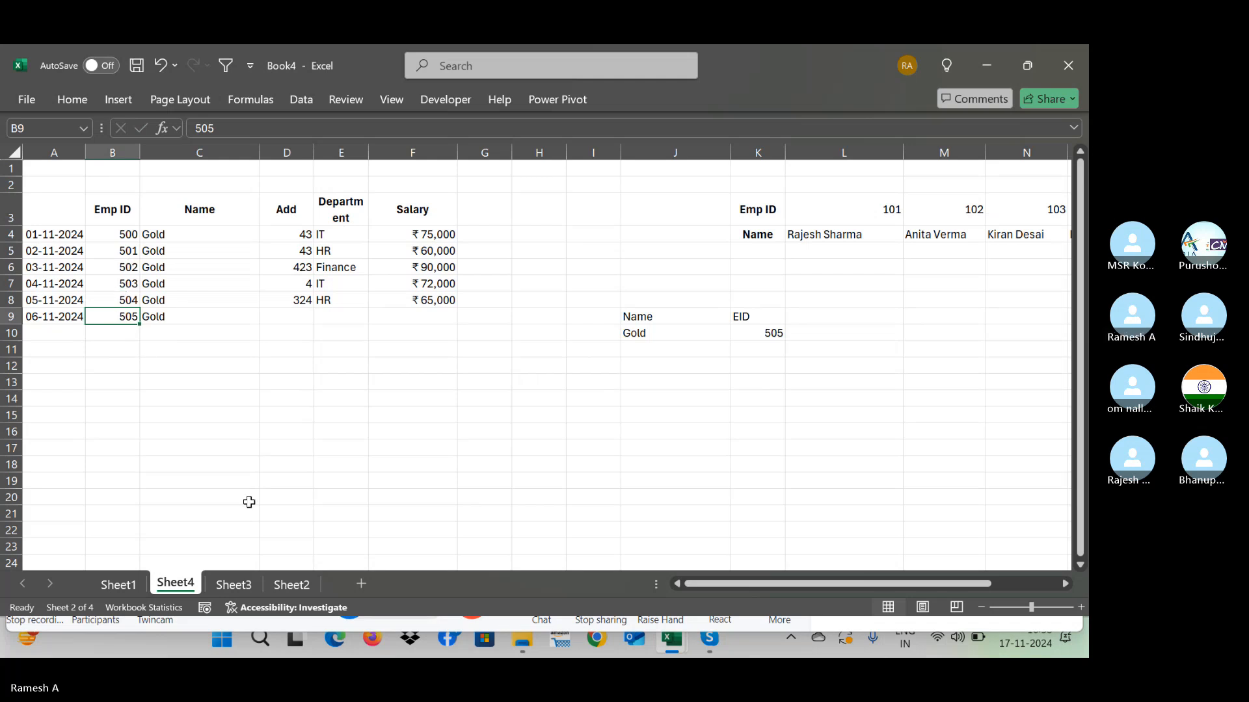
{"action": "key", "text": "alt+Tab"}
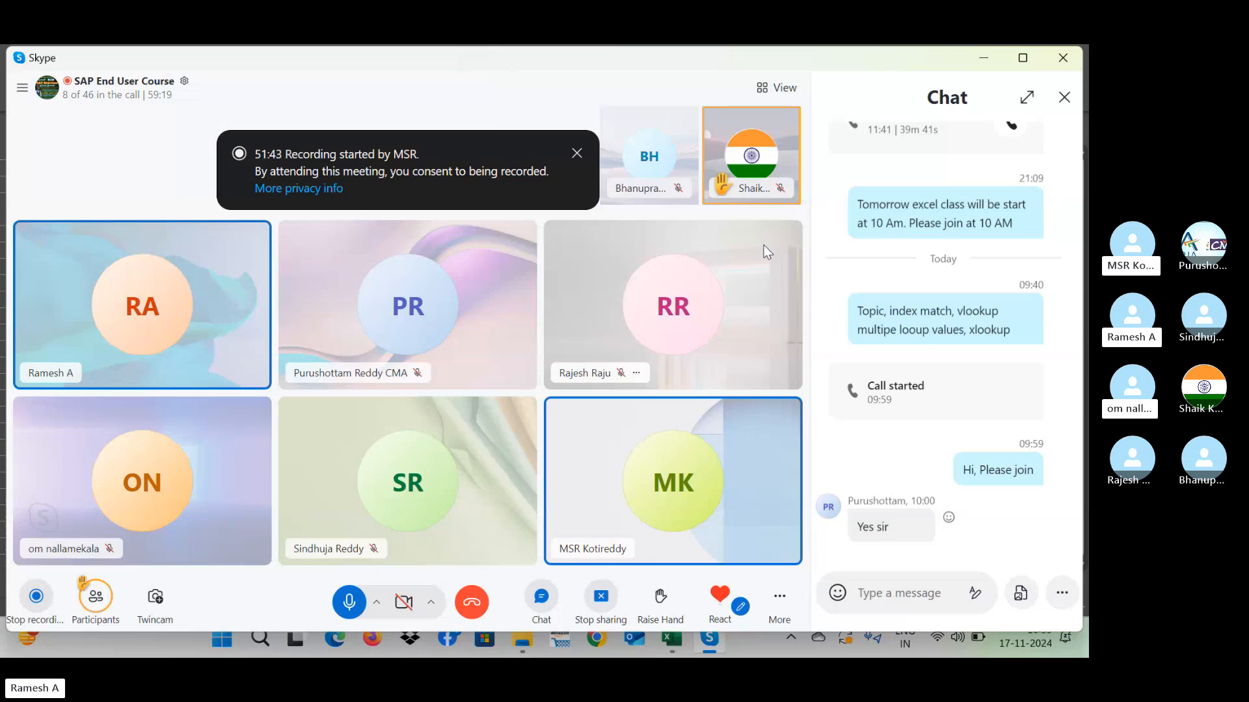
{"action": "key", "text": "alt"}
{"action": "key", "text": "alt"}
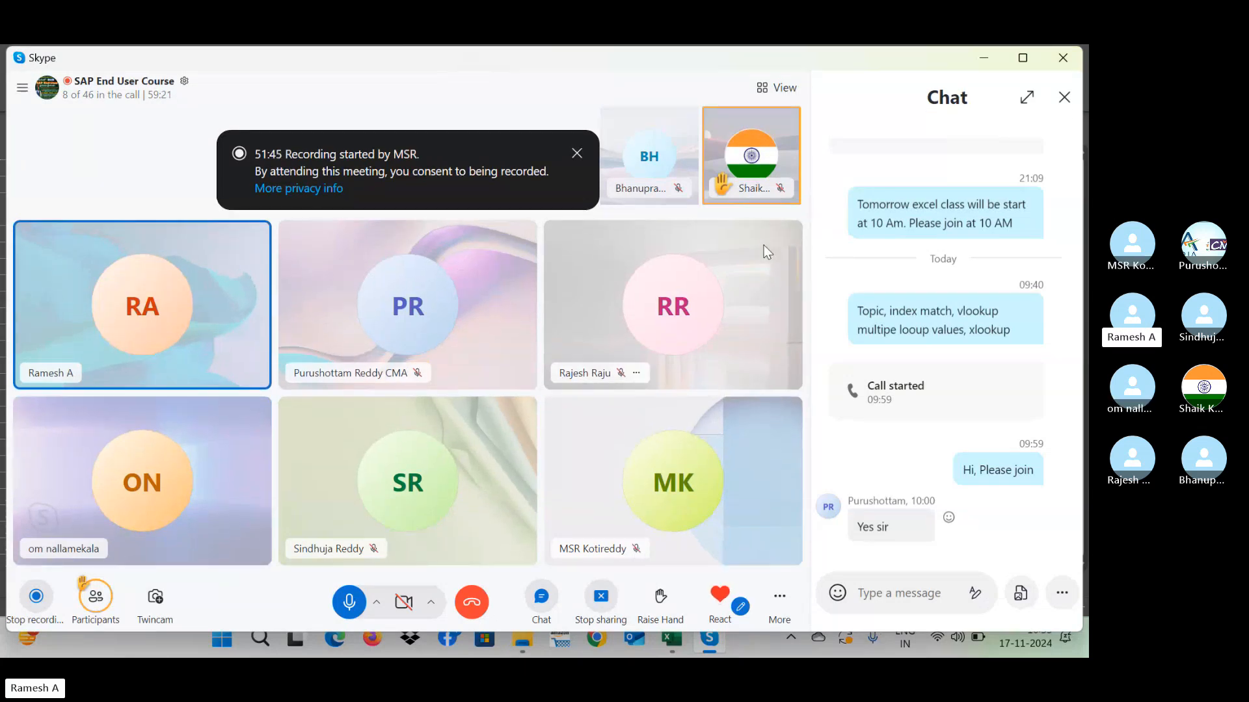
{"action": "key", "text": "alt+Tab"}
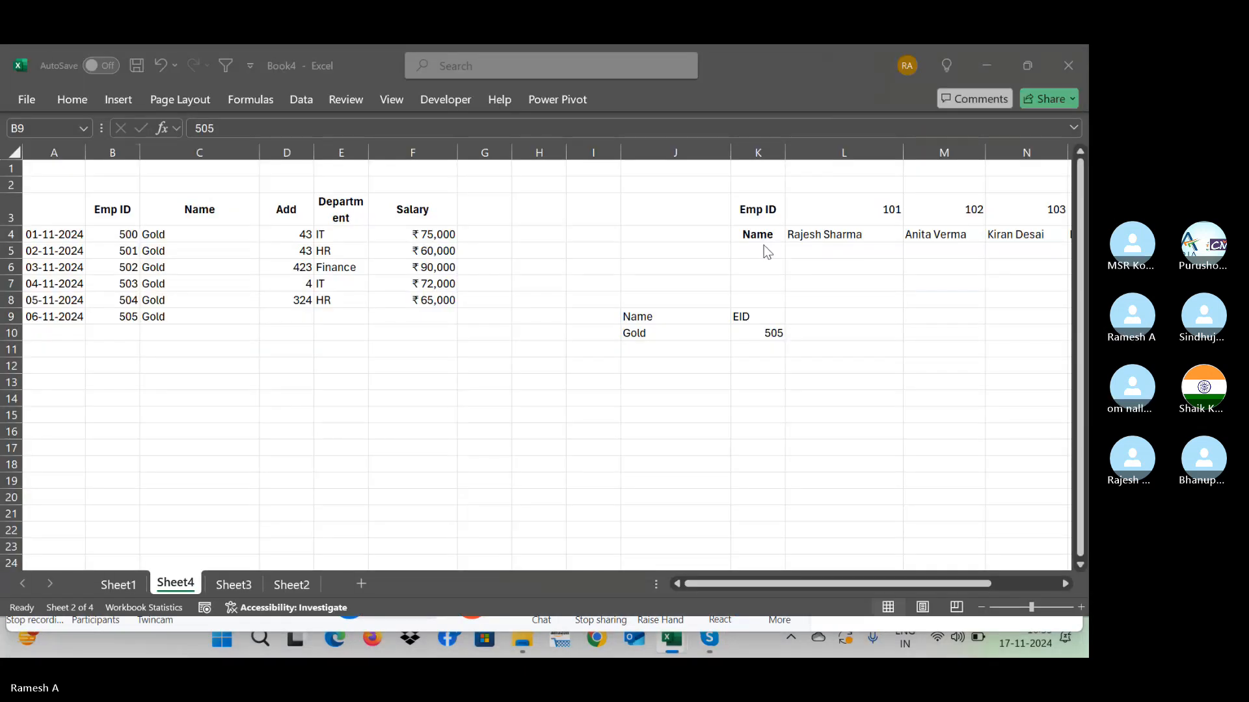
{"action": "key", "text": "alt+Tab"}
{"action": "key", "text": "alt+Tab"}
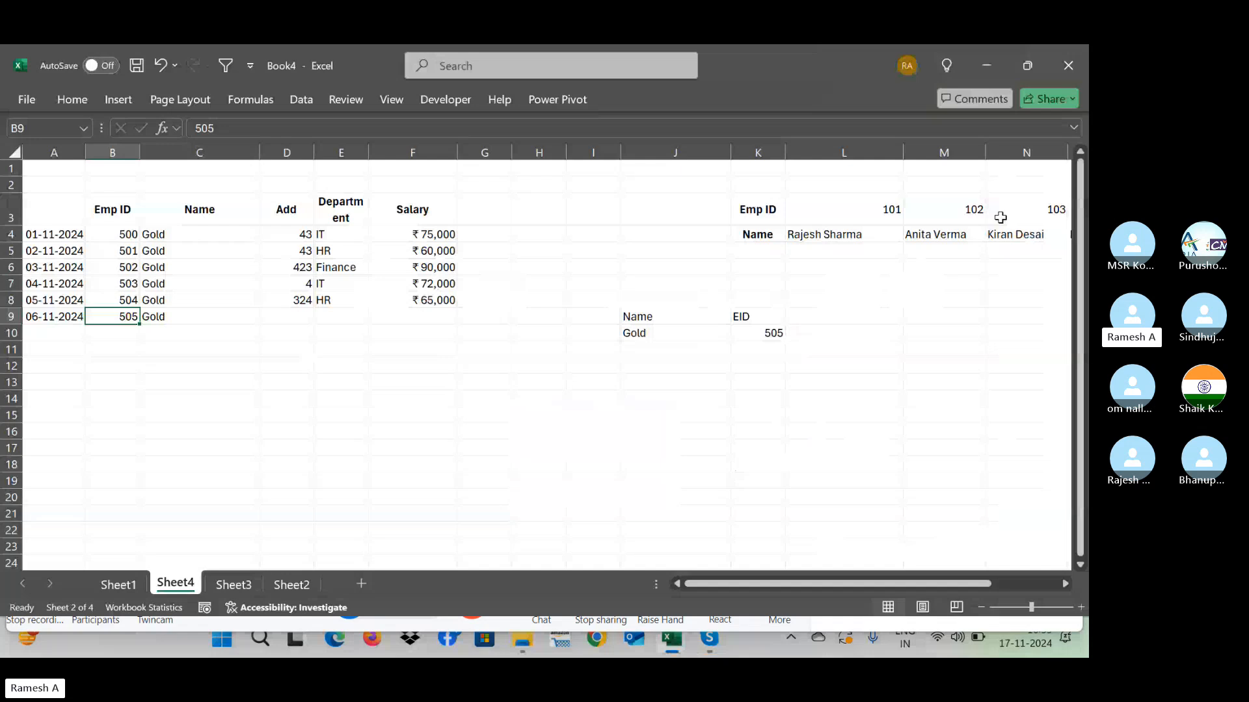
Step: Enter the text Vlookup in cell E14 below the employee table
{"action": "left_click", "coordinate": [354, 397]}
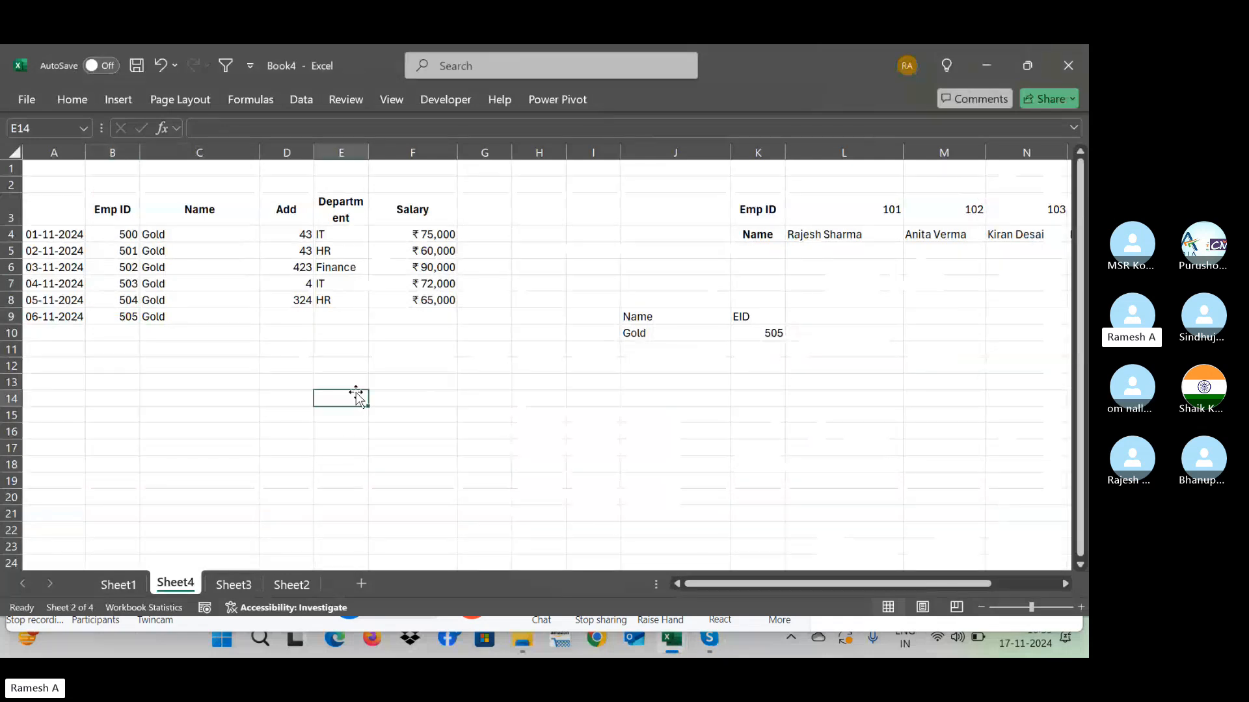
{"action": "type", "text": "Vlookup"}
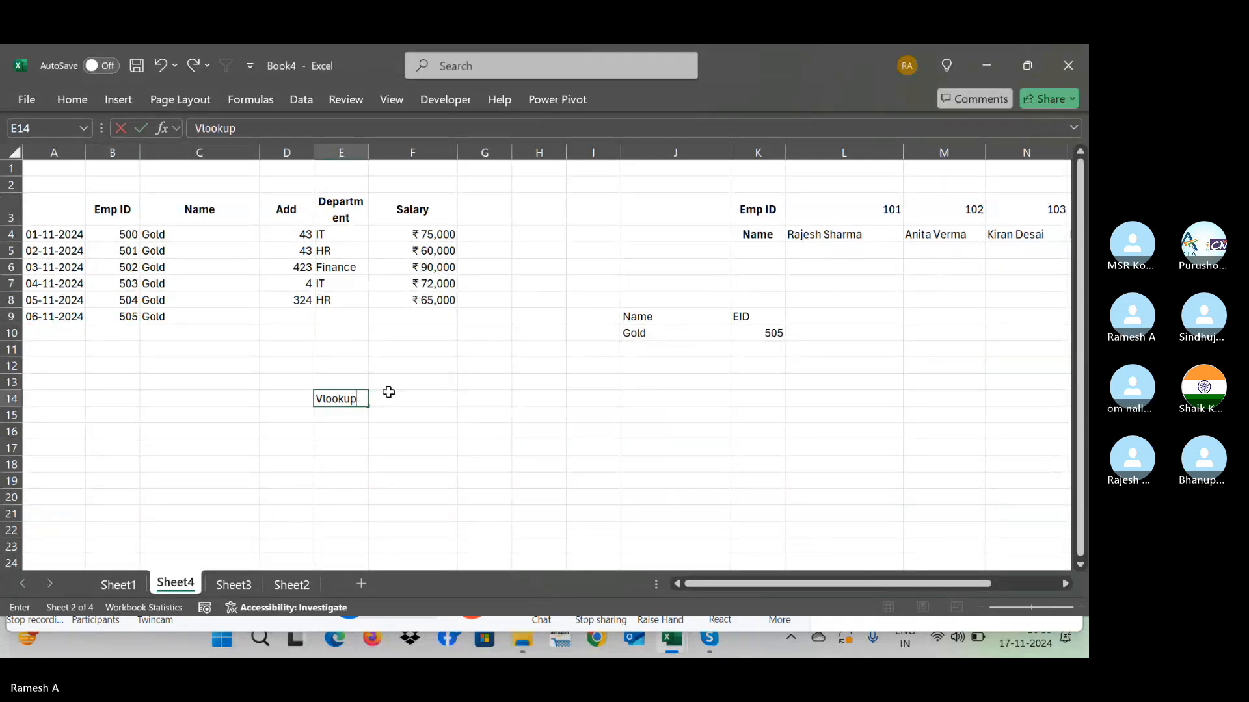
{"action": "key", "text": "Return"}
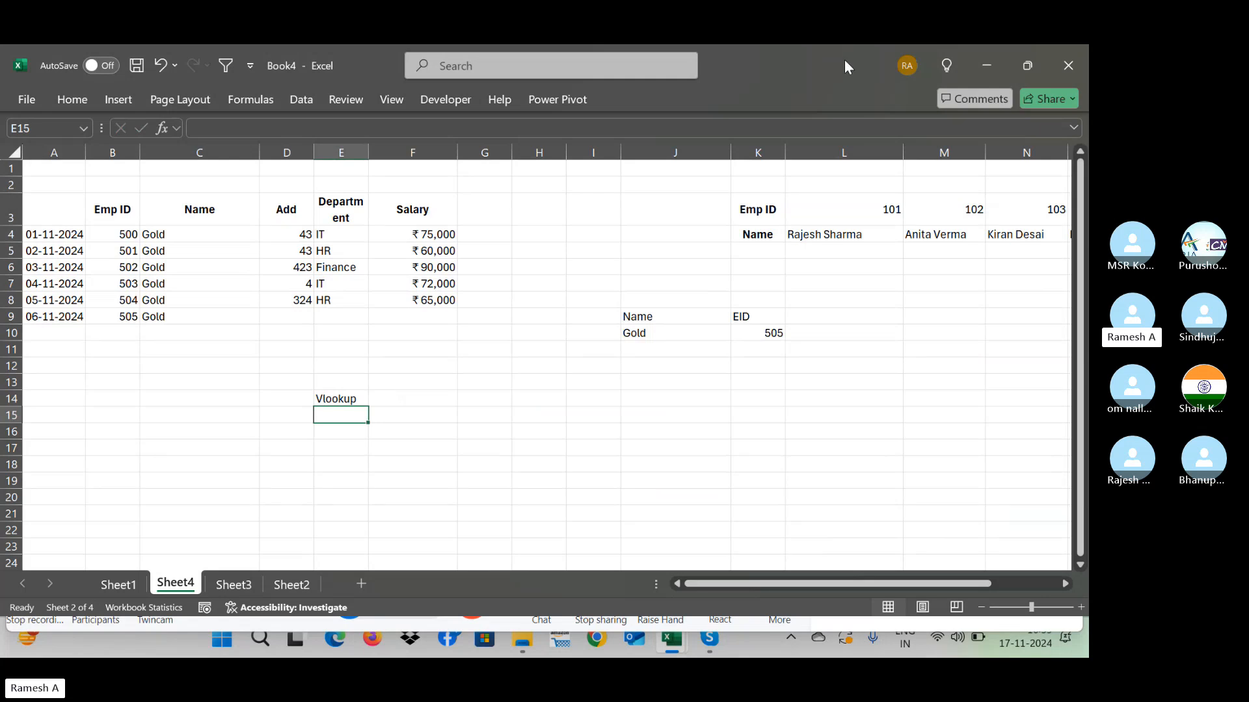
{"action": "left_click_drag", "start_coordinate": [806, 73], "coordinate": [601, 131]}
{"action": "left_click", "coordinate": [872, 121]}
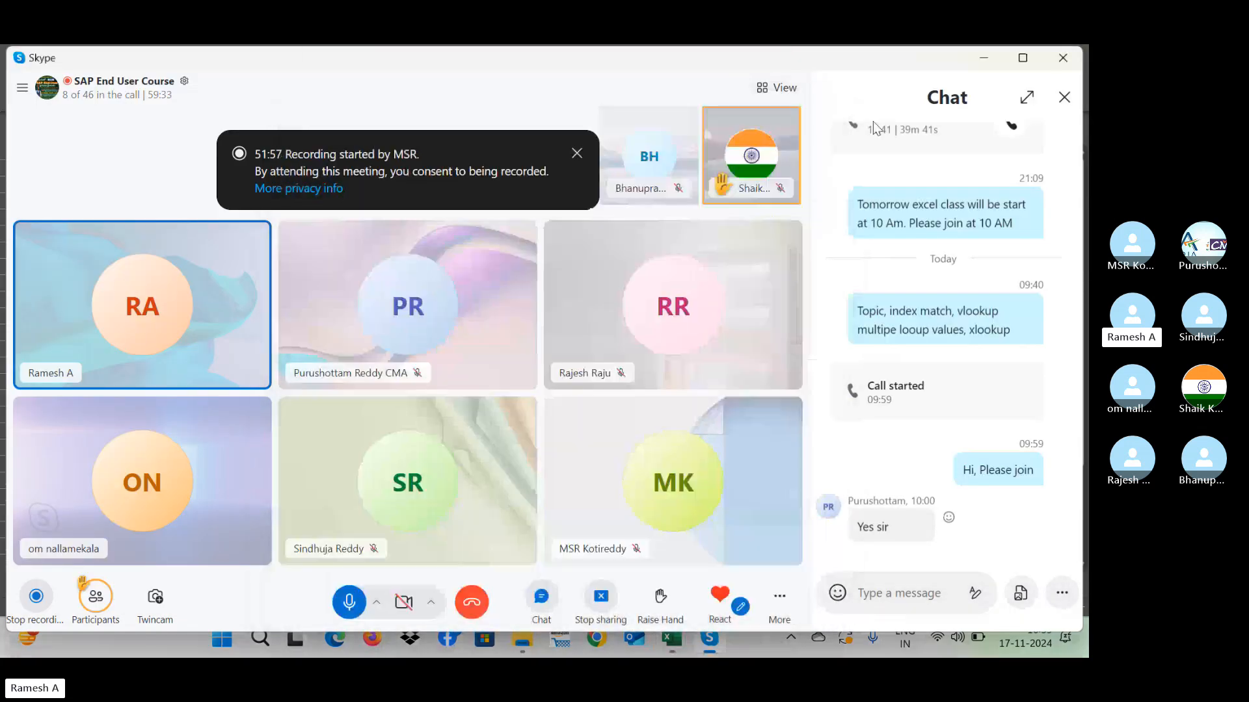
{"action": "left_click", "coordinate": [984, 58]}
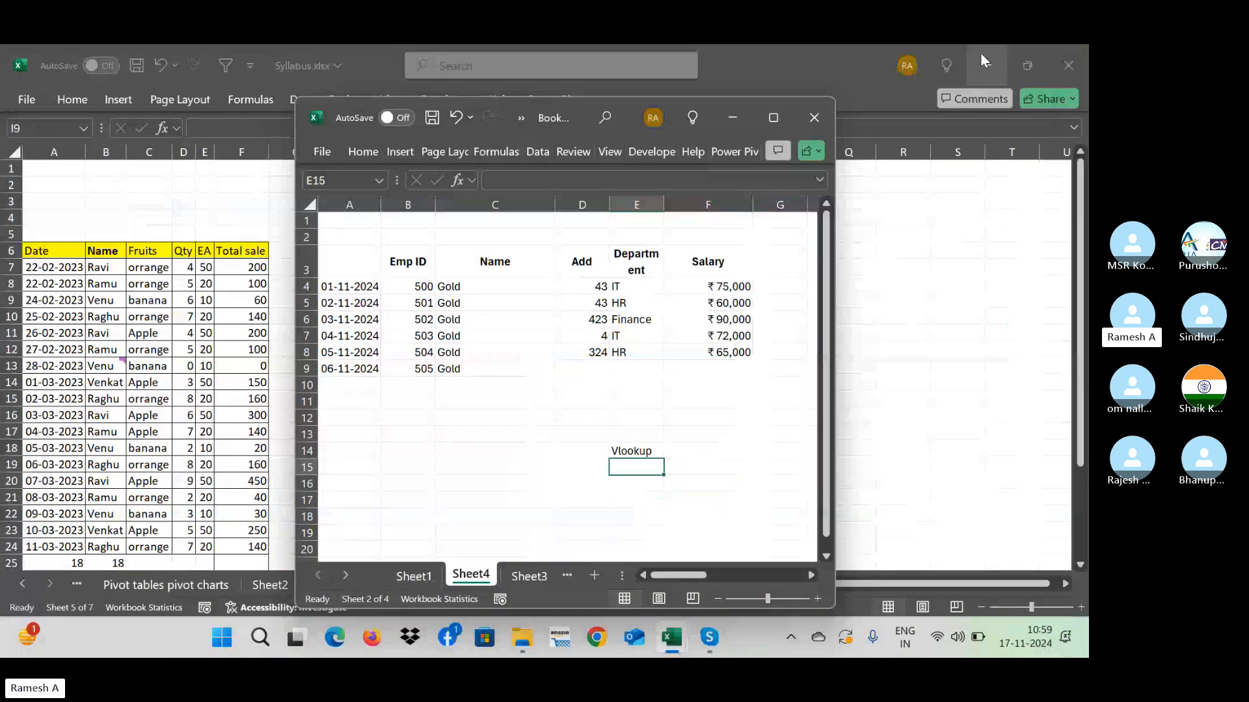
{"action": "left_click", "coordinate": [874, 128]}
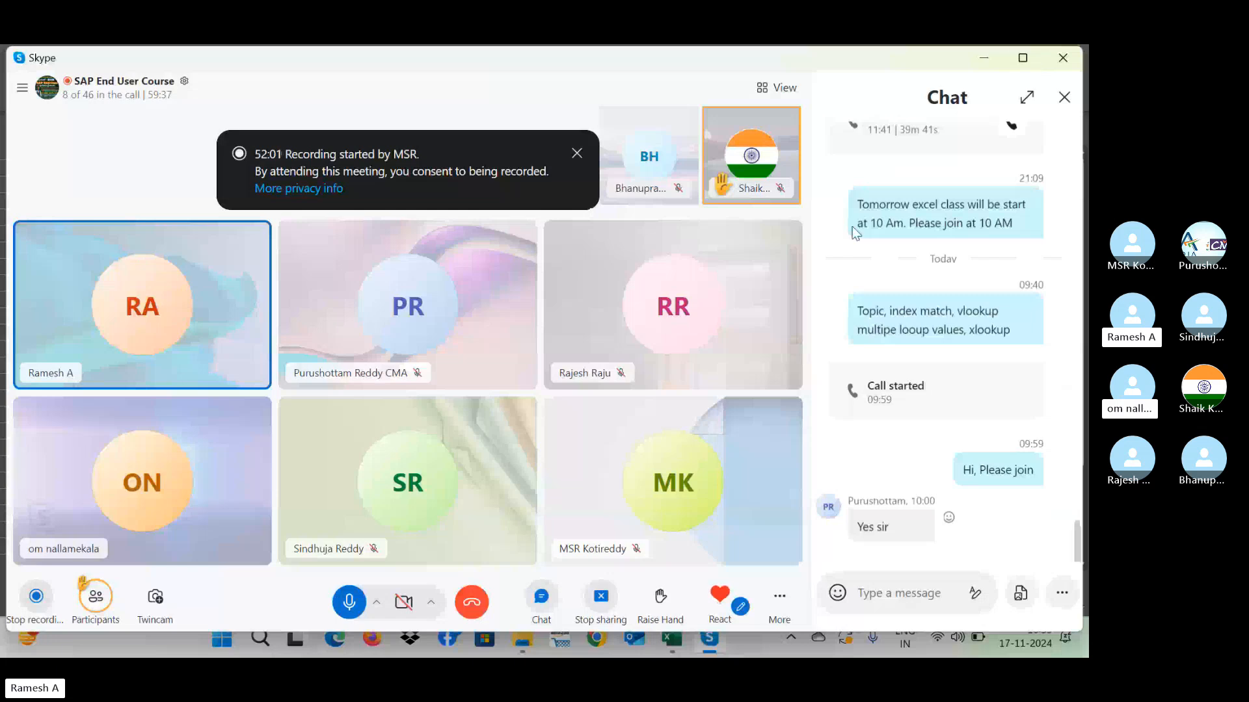
{"action": "key", "text": "alt+Tab"}
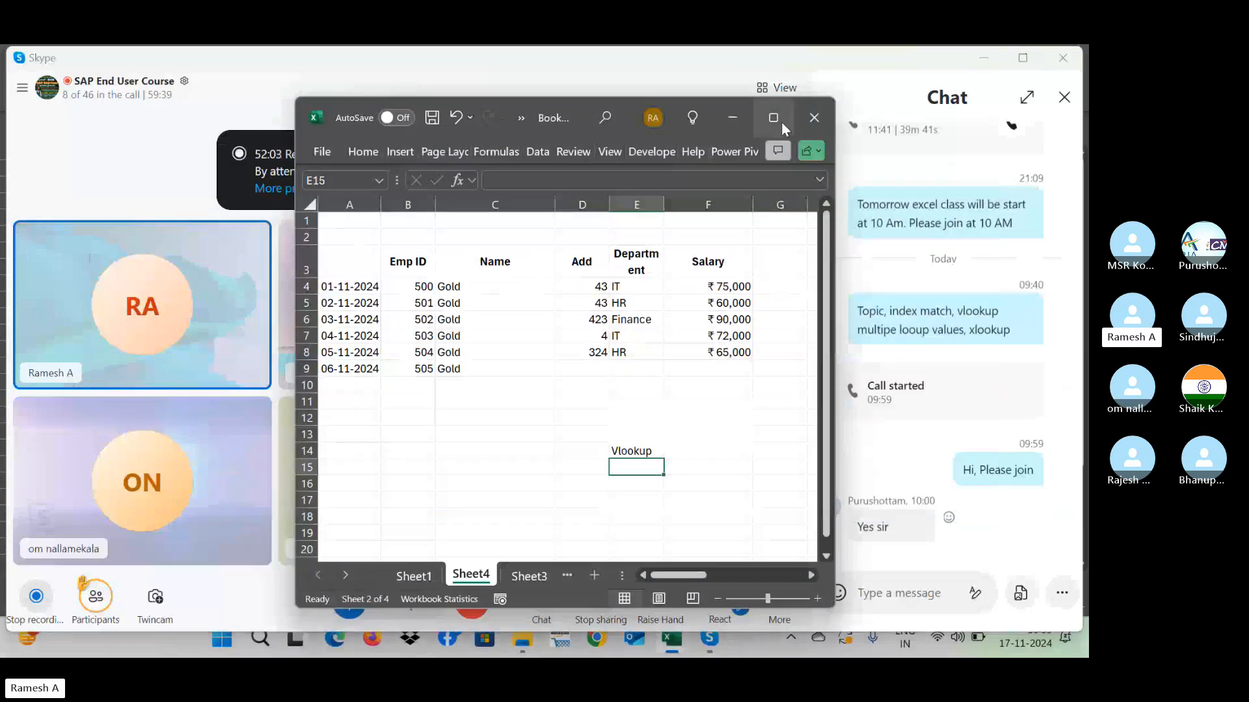
{"action": "left_click", "coordinate": [774, 118]}
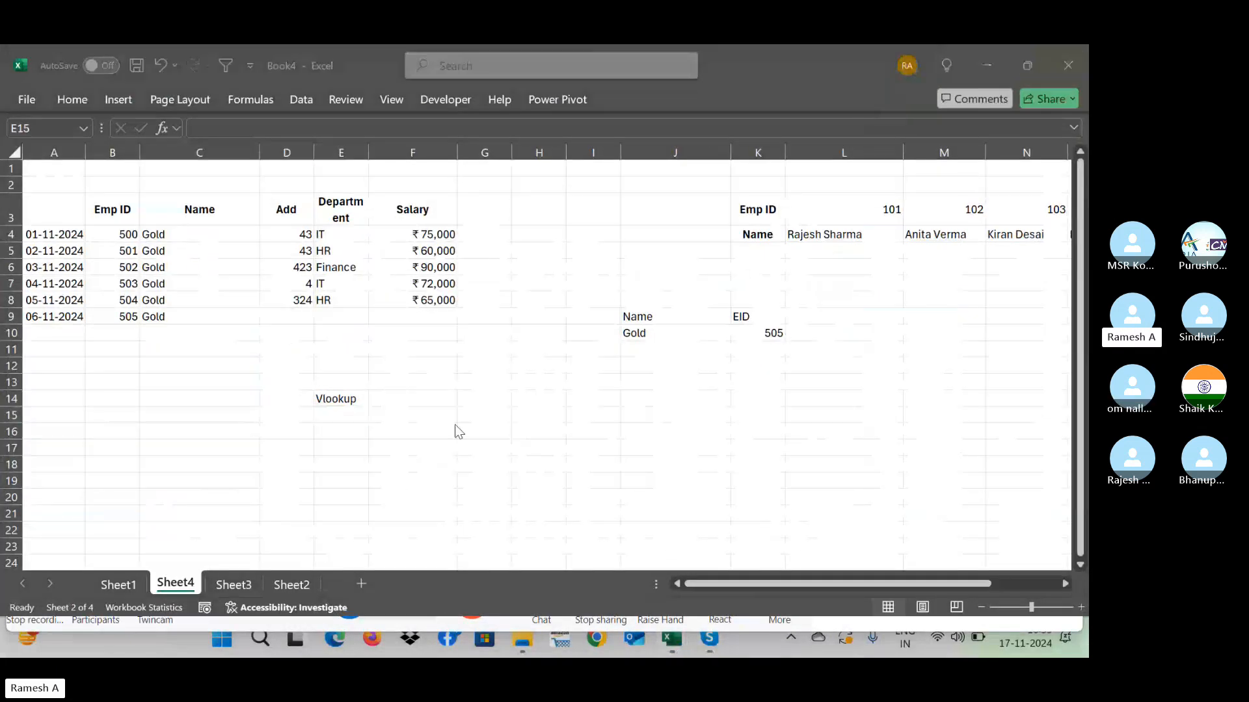
Step: Open Sheet1 and examine the Region, Product, Salesperson and Sales table, starting with its first row's region and product
{"action": "left_click", "coordinate": [118, 584]}
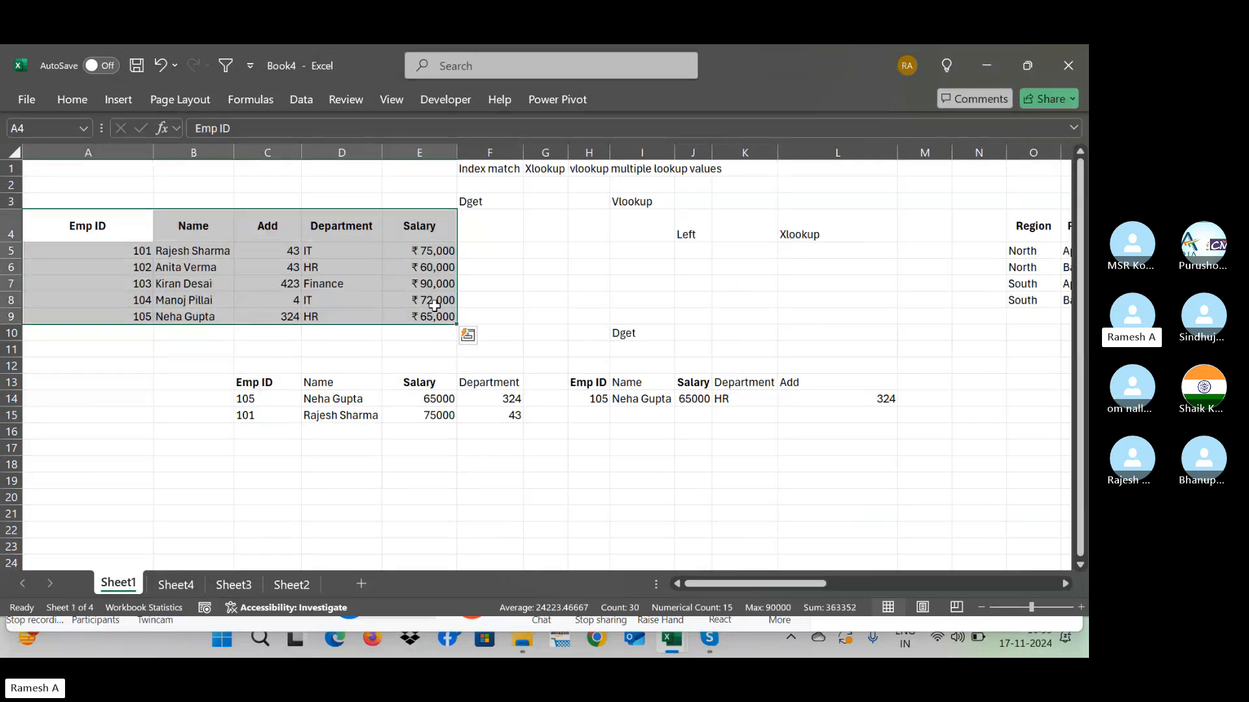
{"action": "key", "text": "Right"}
{"action": "key", "text": "Right"}
{"action": "key", "text": "Right"}
{"action": "key", "text": "Right"}
{"action": "key", "text": "Right"}
{"action": "key", "text": "Right"}
{"action": "key", "text": "Right"}
{"action": "key", "text": "Right"}
{"action": "key", "text": "Right"}
{"action": "key", "text": "Right"}
{"action": "key", "text": "Right"}
{"action": "key", "text": "Right"}
{"action": "key", "text": "Right"}
{"action": "key", "text": "Right"}
{"action": "key", "text": "Right"}
{"action": "key", "text": "Right"}
{"action": "key", "text": "Right"}
{"action": "key", "text": "Right"}
{"action": "key", "text": "Right"}
{"action": "key", "text": "Right"}
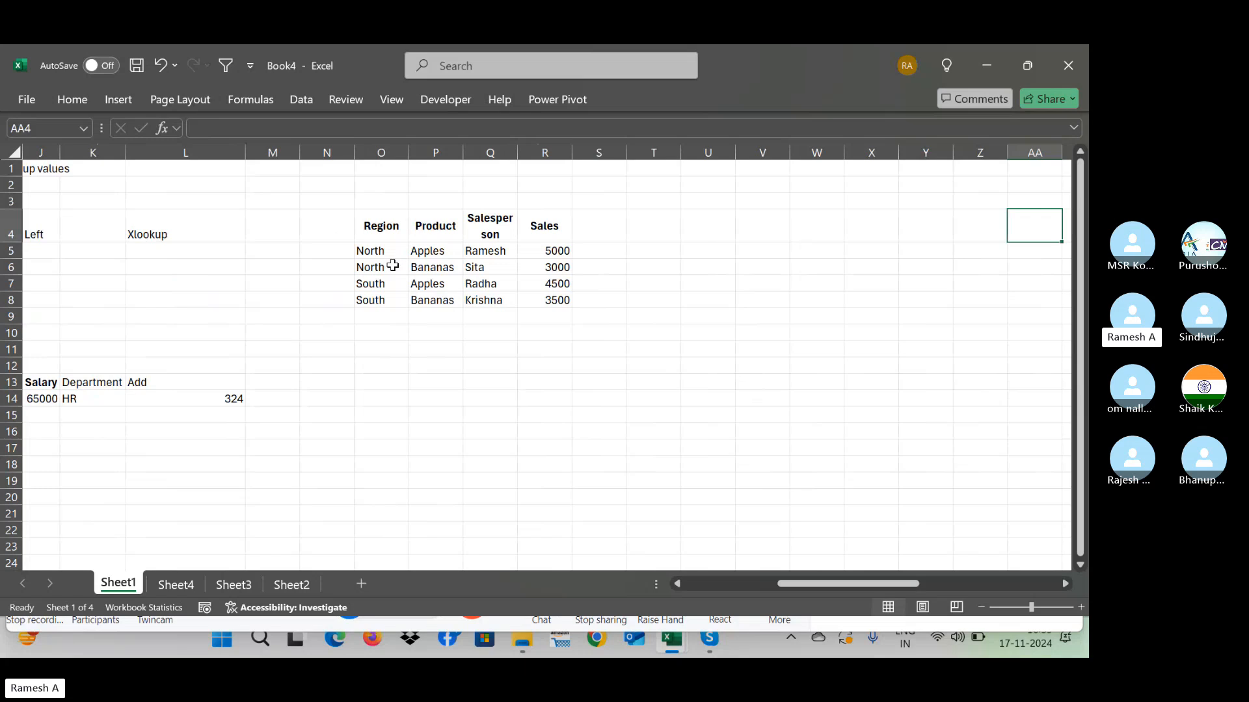
{"action": "left_click", "coordinate": [442, 251]}
{"action": "left_click", "coordinate": [368, 253]}
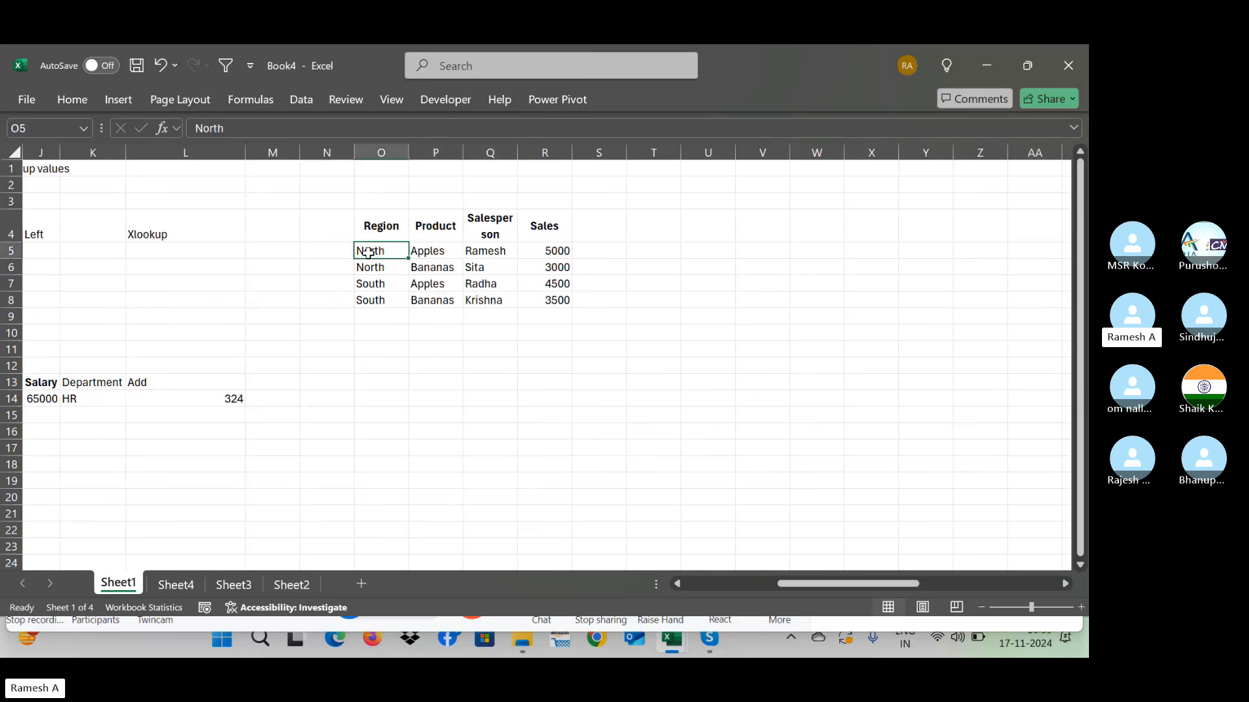
{"action": "left_click", "coordinate": [434, 253]}
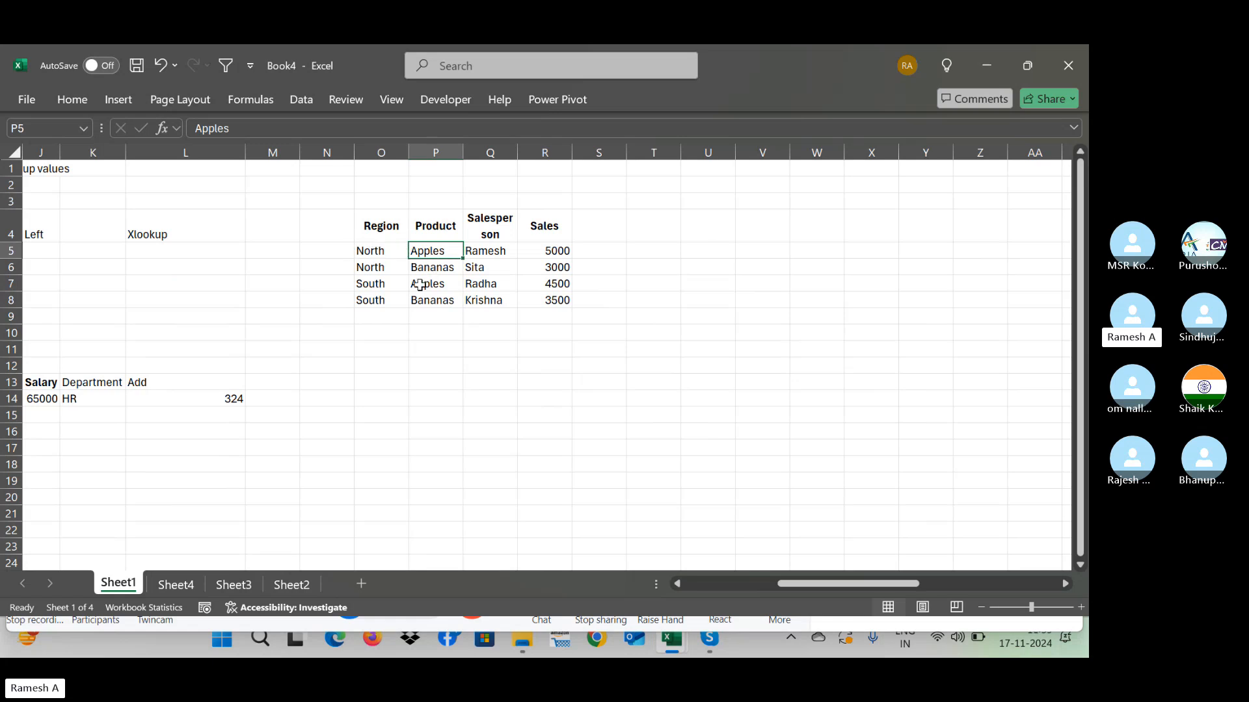
Step: Enter the lookup pairs North and Apple in U13:V13 and South and Apple in U14:V14
{"action": "left_click", "coordinate": [708, 381]}
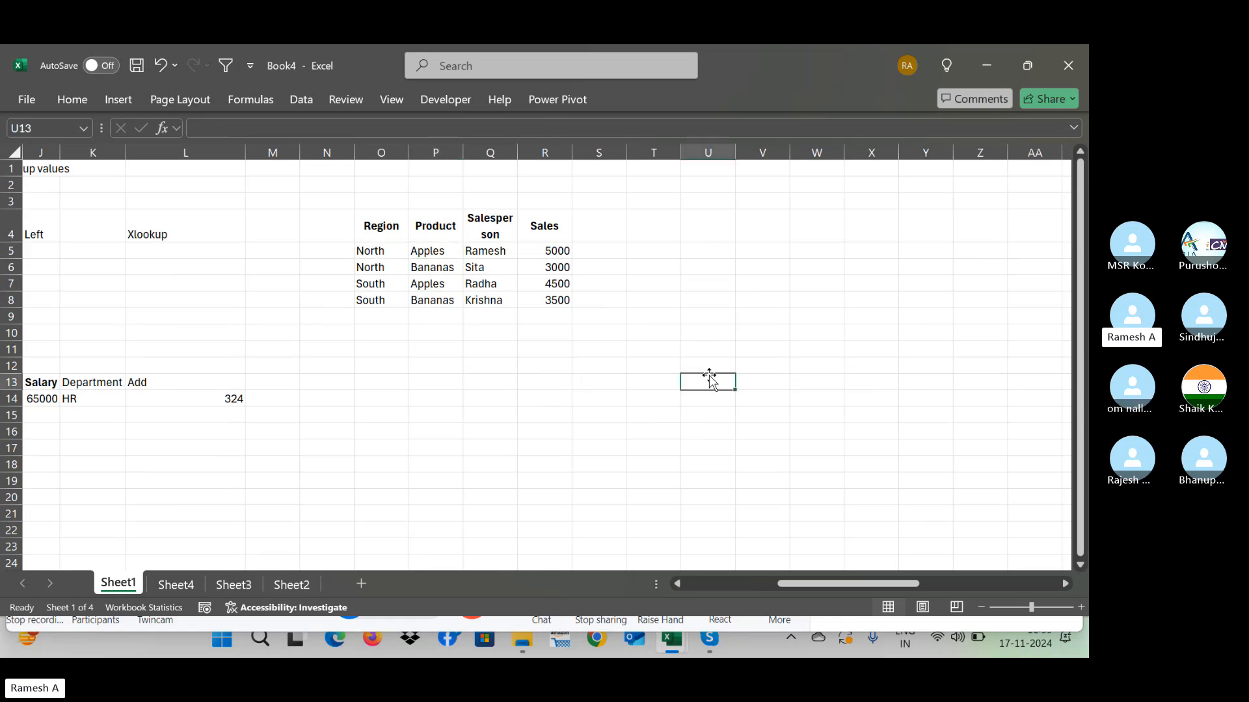
{"action": "type", "text": "No"}
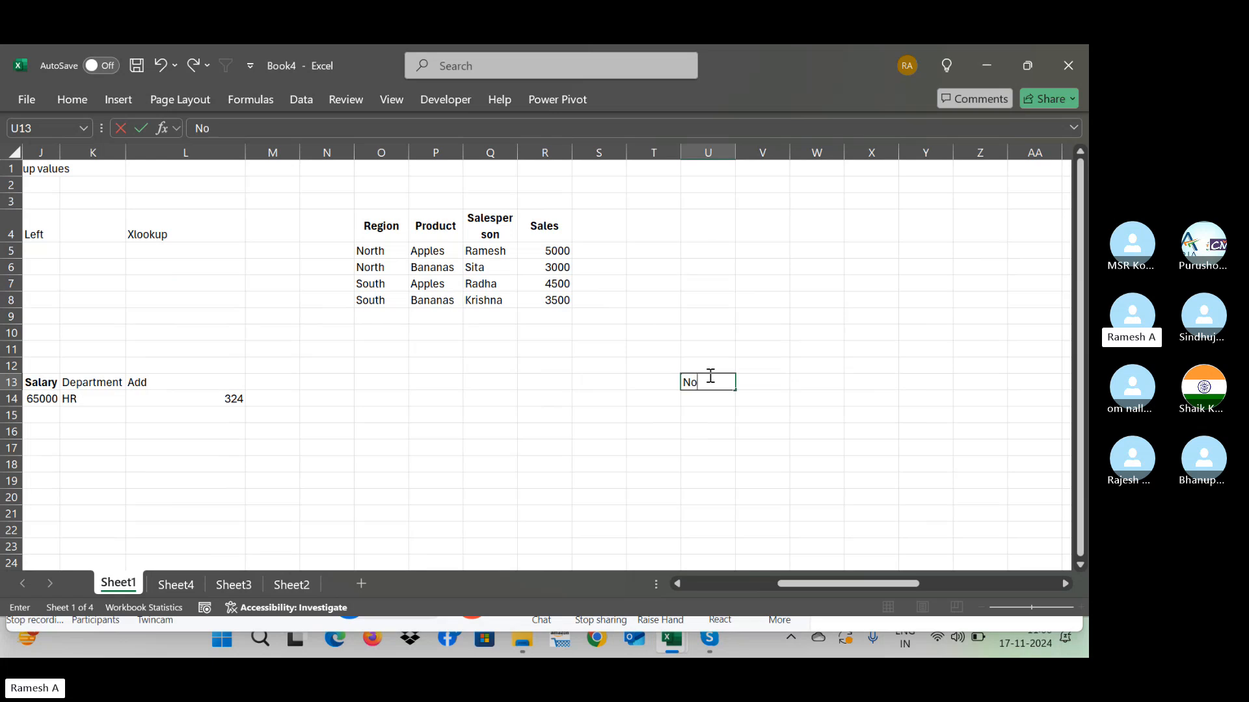
{"action": "type", "text": "rth"}
{"action": "key", "text": "Tab"}
{"action": "type", "text": "A"}
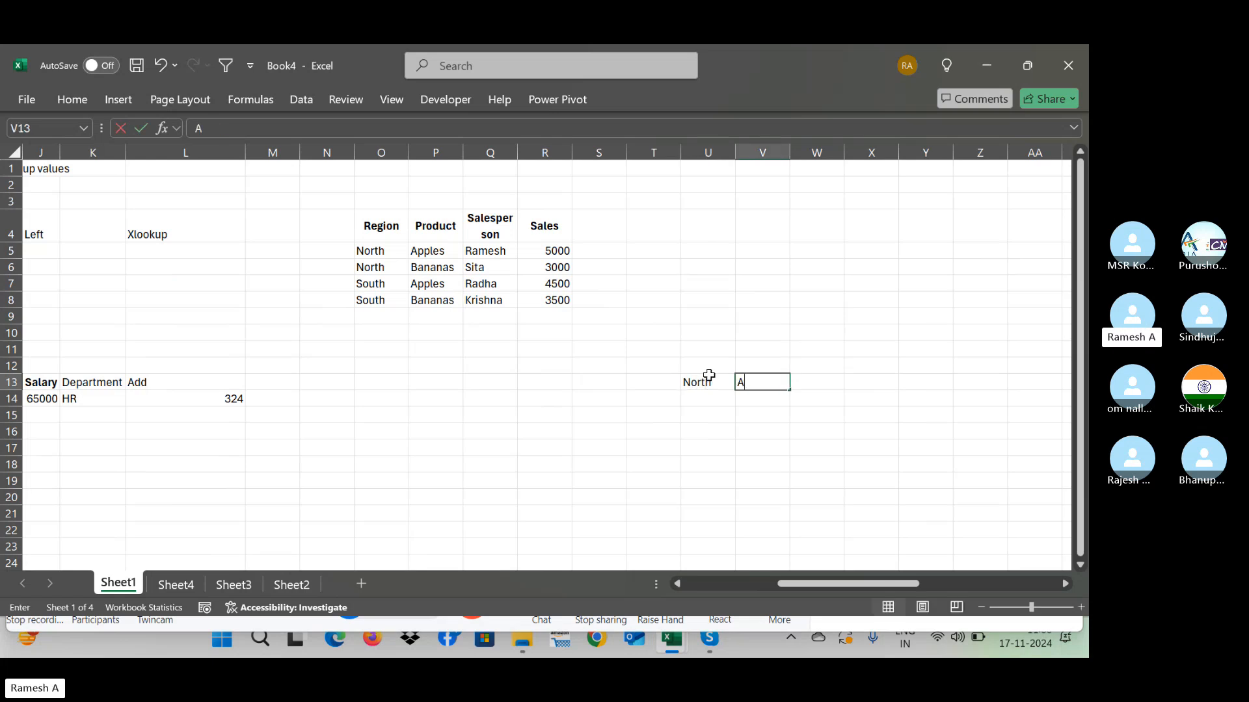
{"action": "type", "text": "pple"}
{"action": "key", "text": "Return"}
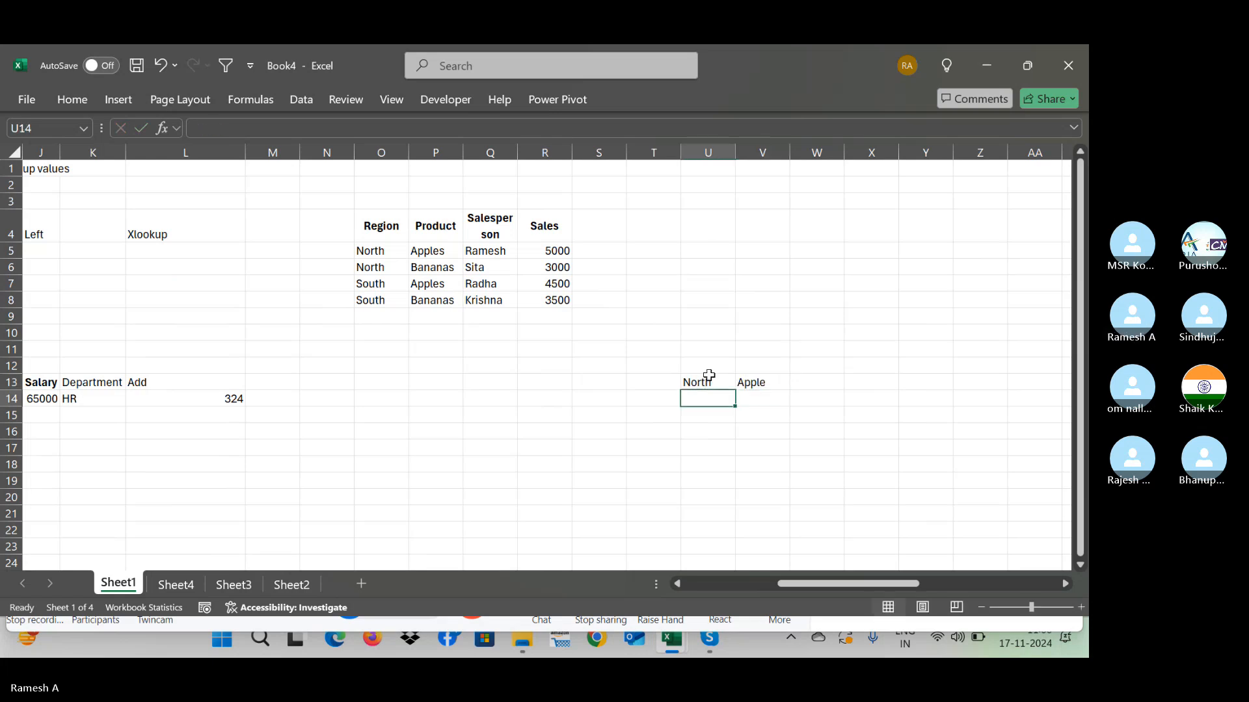
{"action": "type", "text": "South"}
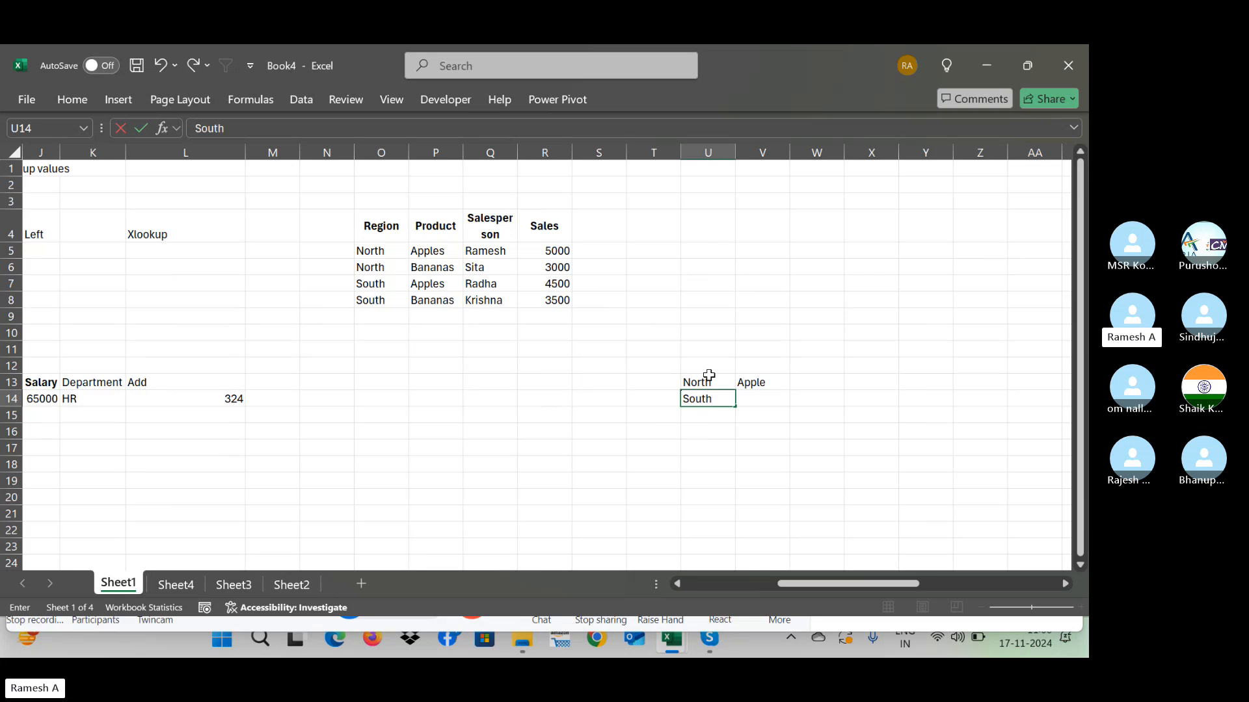
{"action": "key", "text": "Tab"}
{"action": "type", "text": "Apple"}
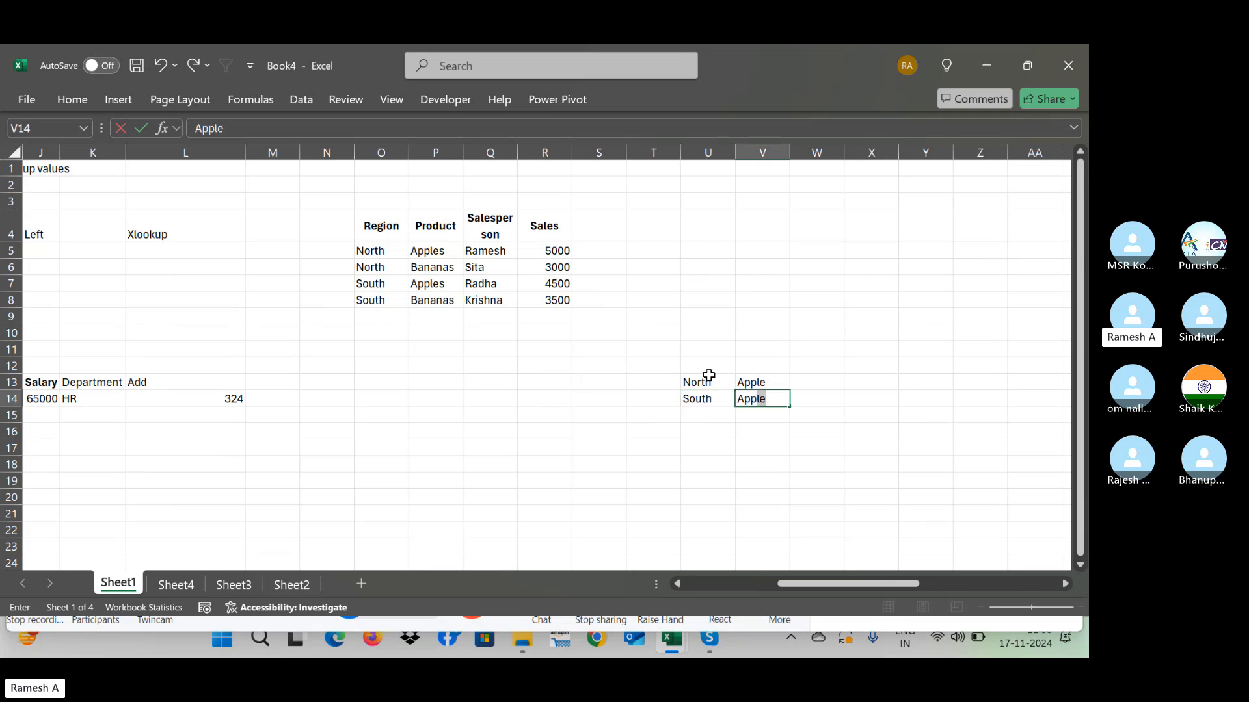
{"action": "key", "text": "Tab"}
Step: Add the header Sale in W12 above the column beside the region and product pairs
{"action": "key", "text": "Tab"}
{"action": "key", "text": "Up"}
{"action": "key", "text": "Left"}
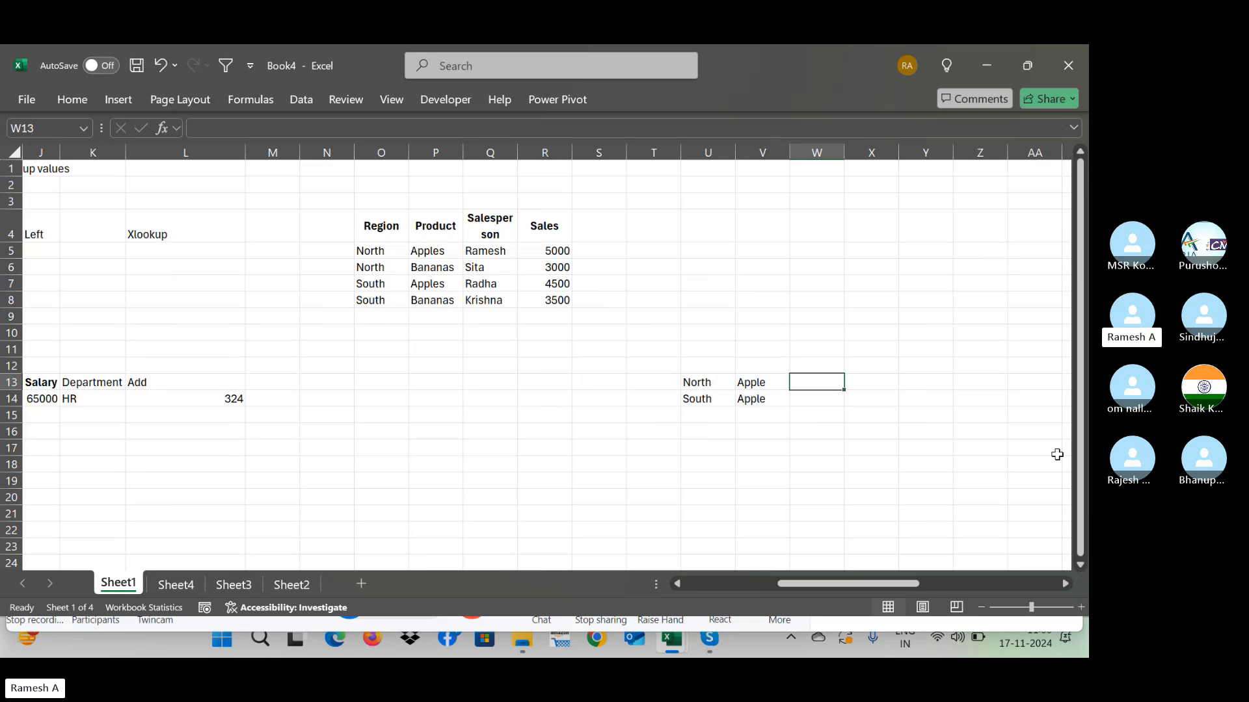
{"action": "key", "text": "Up"}
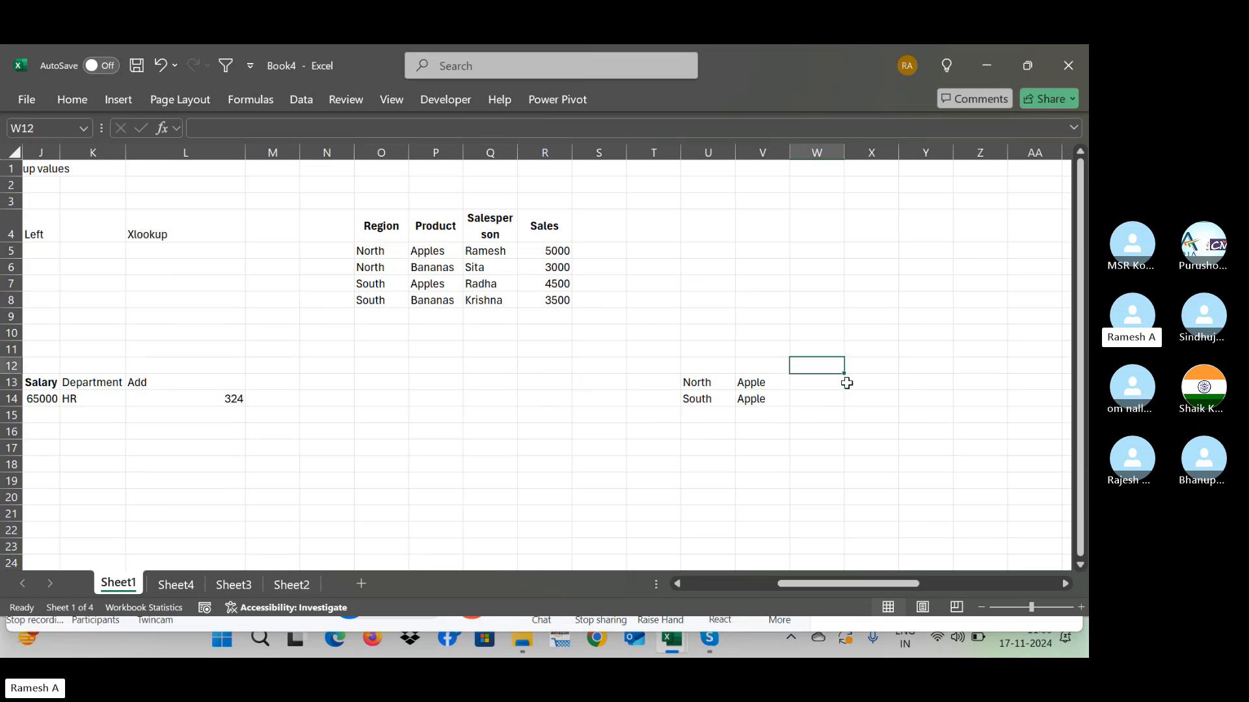
{"action": "type", "text": "Sale"}
{"action": "key", "text": "Return"}
{"action": "key", "text": "Down"}
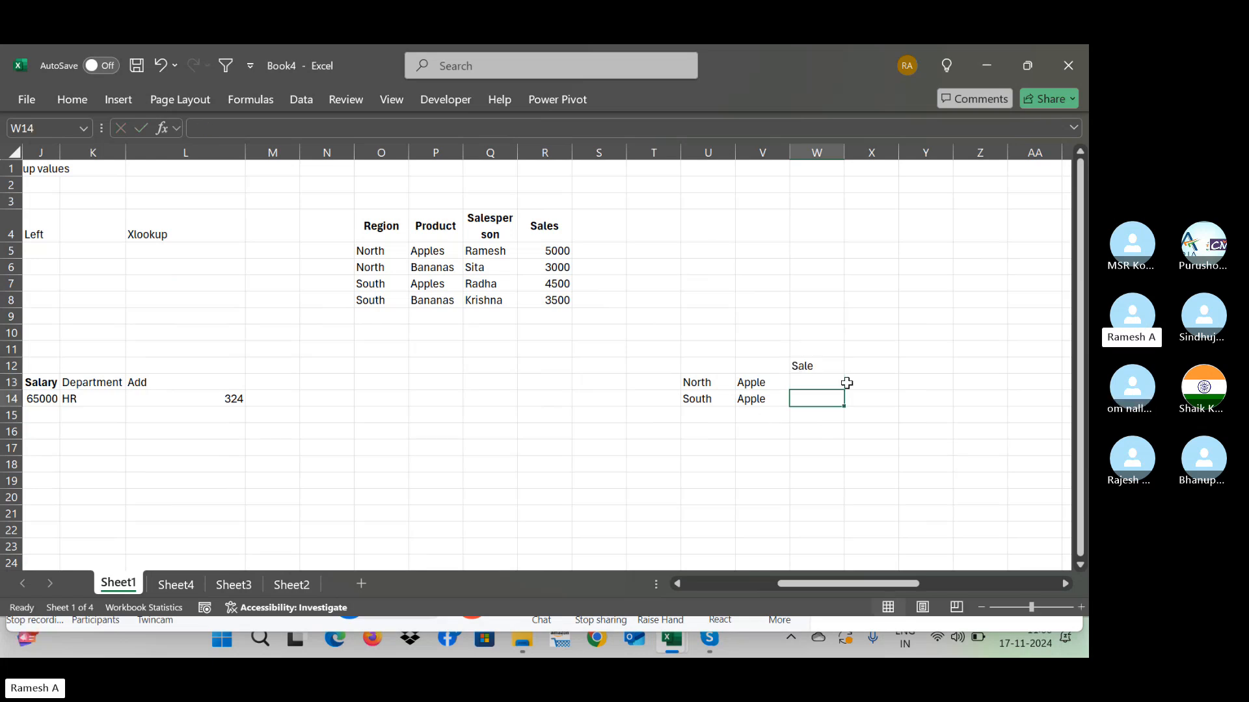
Step: Examine the region and product combinations in U13:V14 that serve as the two lookup values for Sale
{"action": "key", "text": "Left"}
{"action": "key", "text": "Up"}
{"action": "key", "text": "Down"}
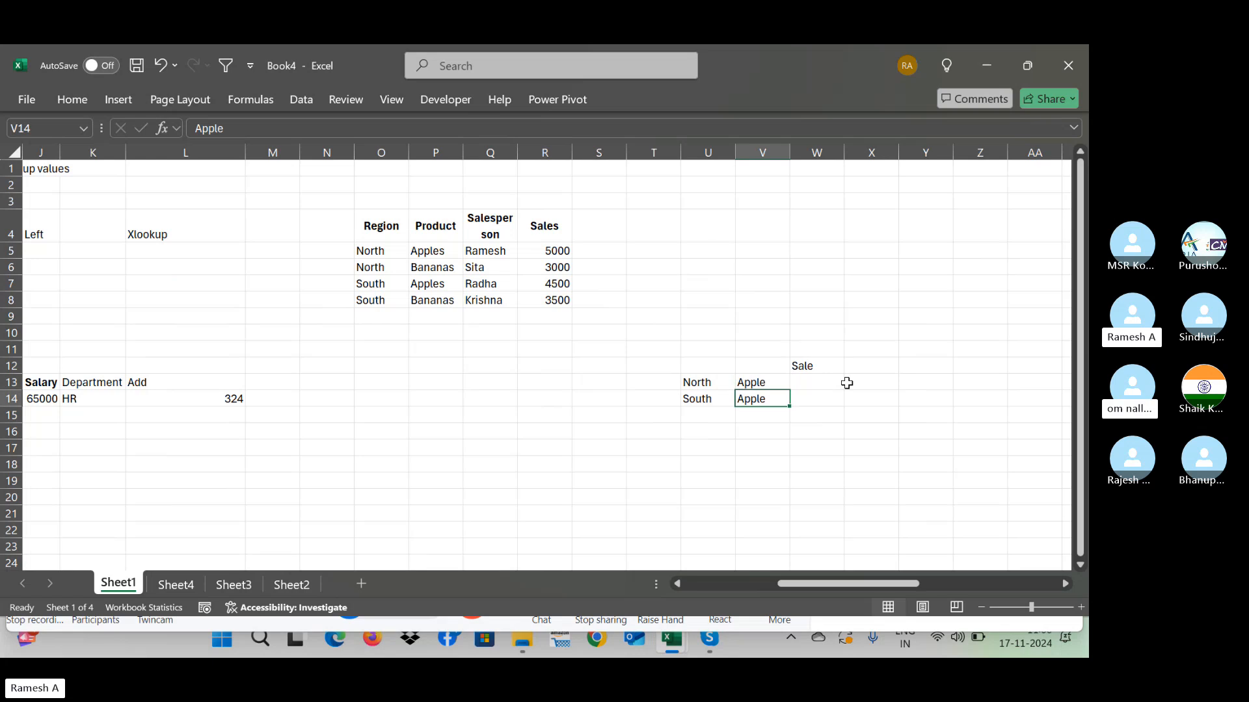
{"action": "key", "text": "Left"}
{"action": "key", "text": "Up"}
{"action": "key", "text": "Right"}
{"action": "key", "text": "Left"}
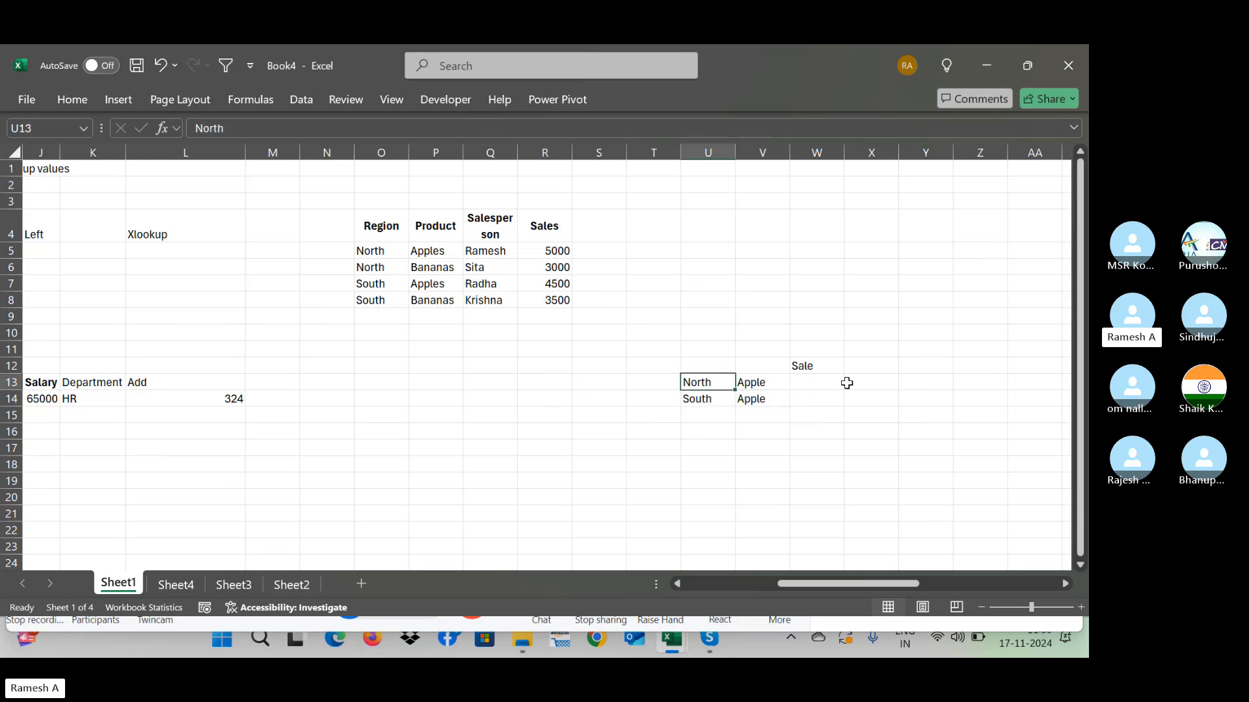
{"action": "key", "text": "Right"}
{"action": "key", "text": "Left"}
{"action": "key", "text": "Right"}
{"action": "key", "text": "Right"}
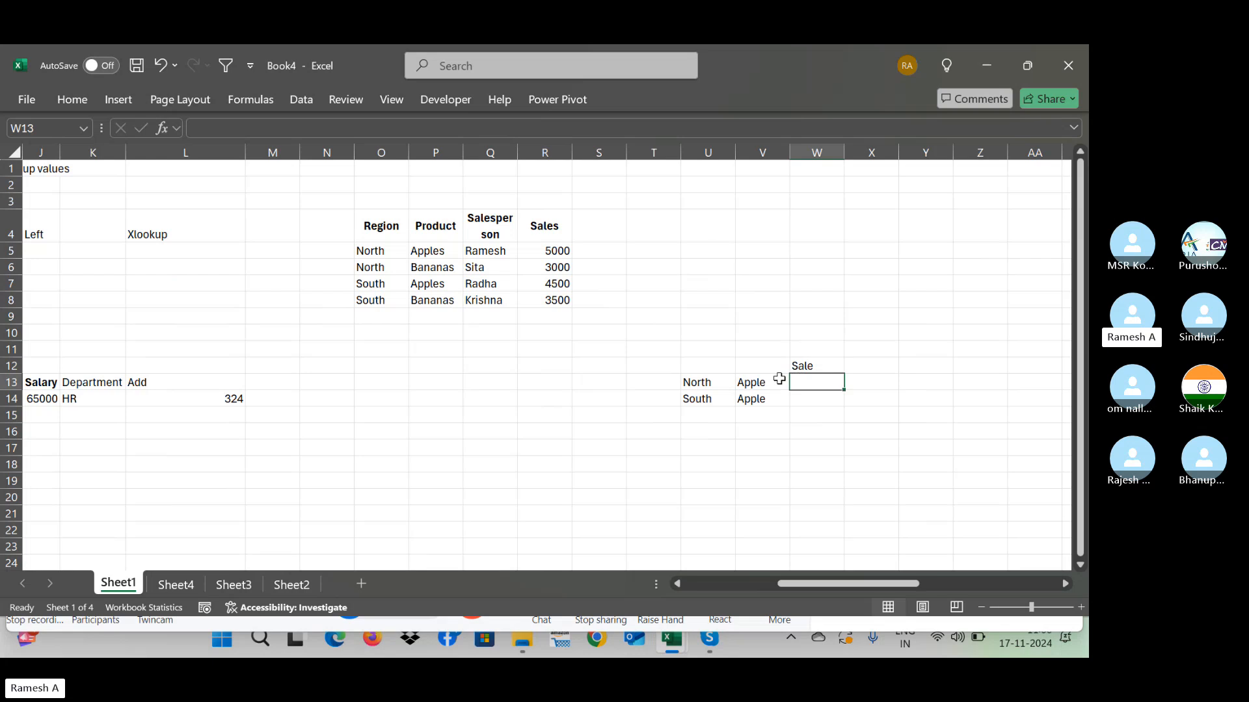
{"action": "key", "text": "alt+Tab"}
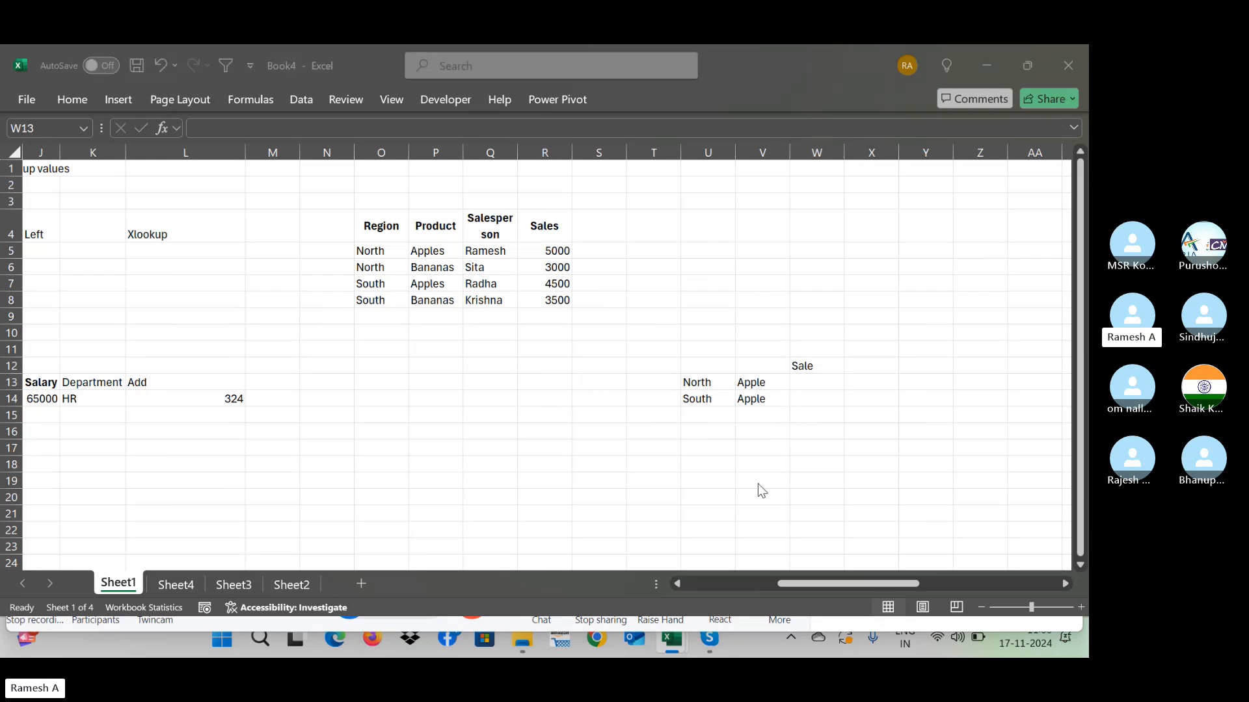
{"action": "key", "text": "alt+Tab"}
{"action": "left_click", "coordinate": [414, 394]}
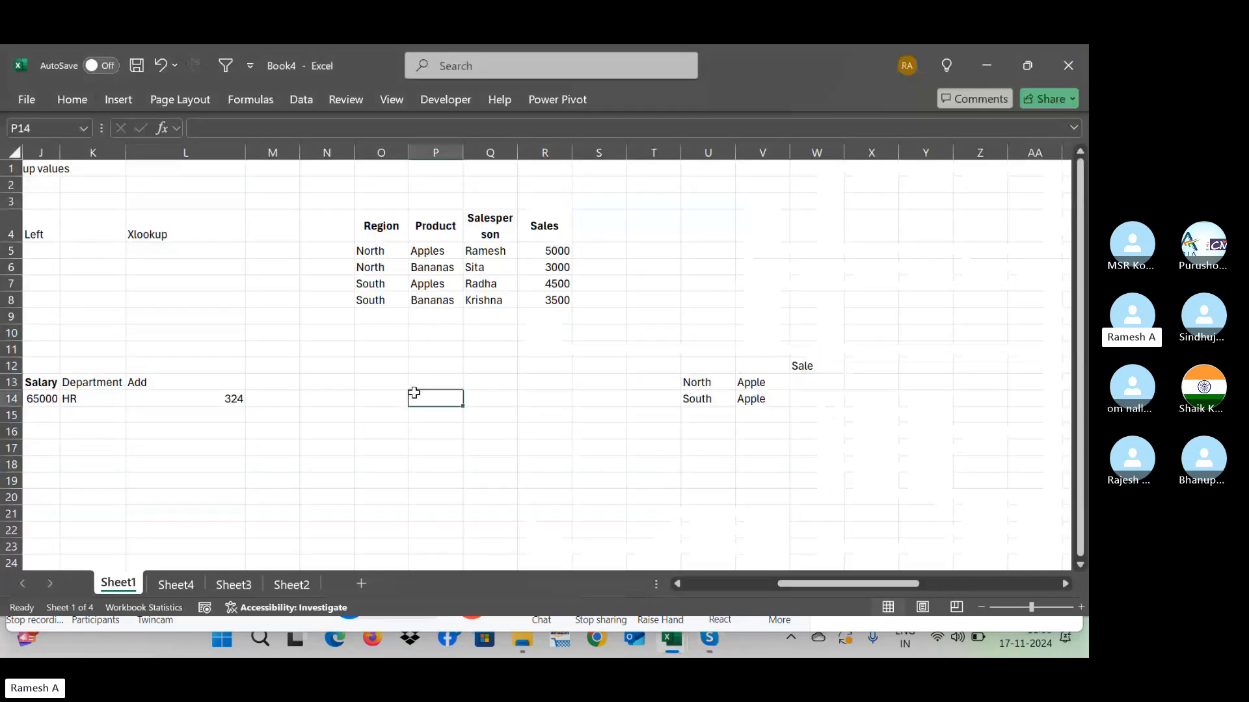
{"action": "left_click", "coordinate": [965, 173]}
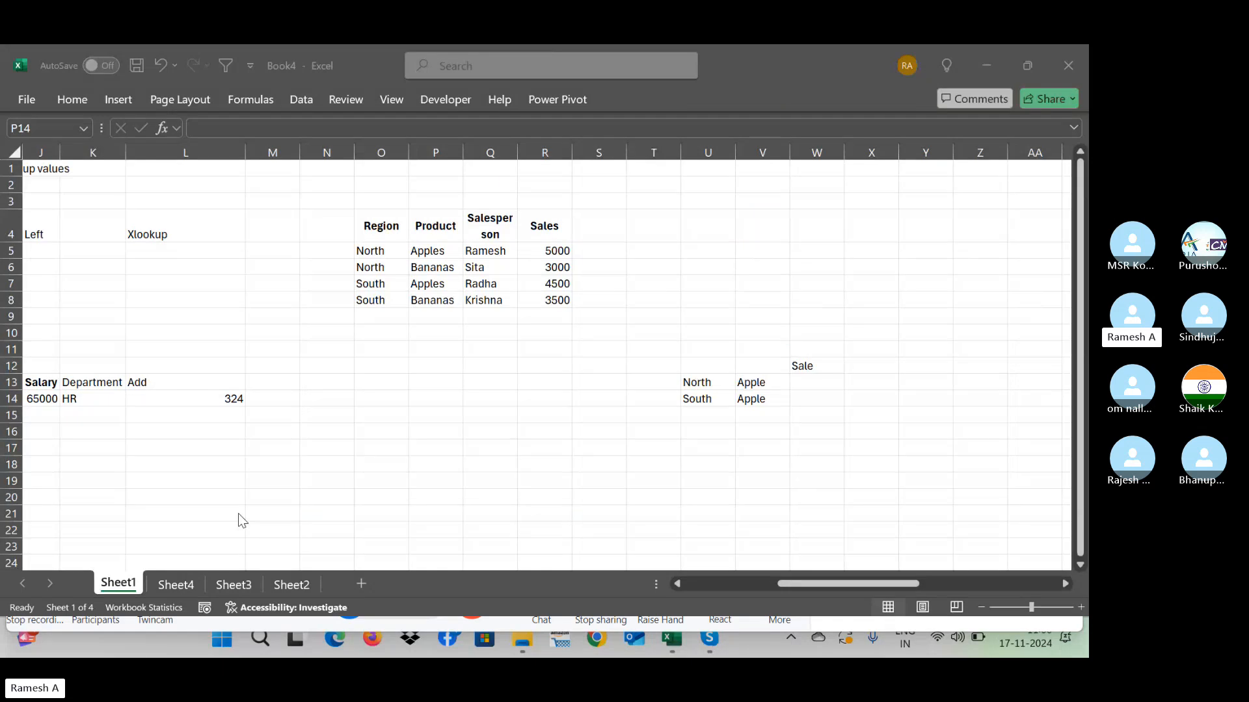
Step: On Sheet4, enter the labels Index match in F14 and Xlookup in G14 beside the Vlookup label
{"action": "left_click", "coordinate": [174, 583]}
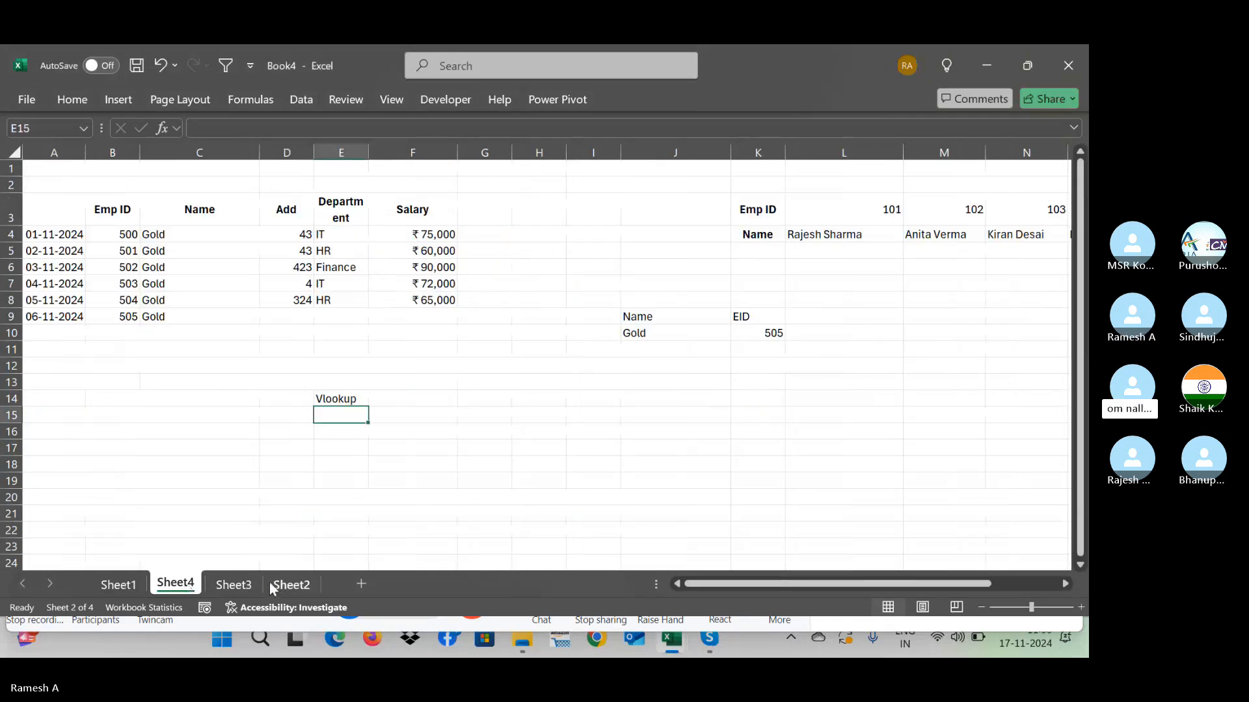
{"action": "key", "text": "Up"}
{"action": "key", "text": "Right"}
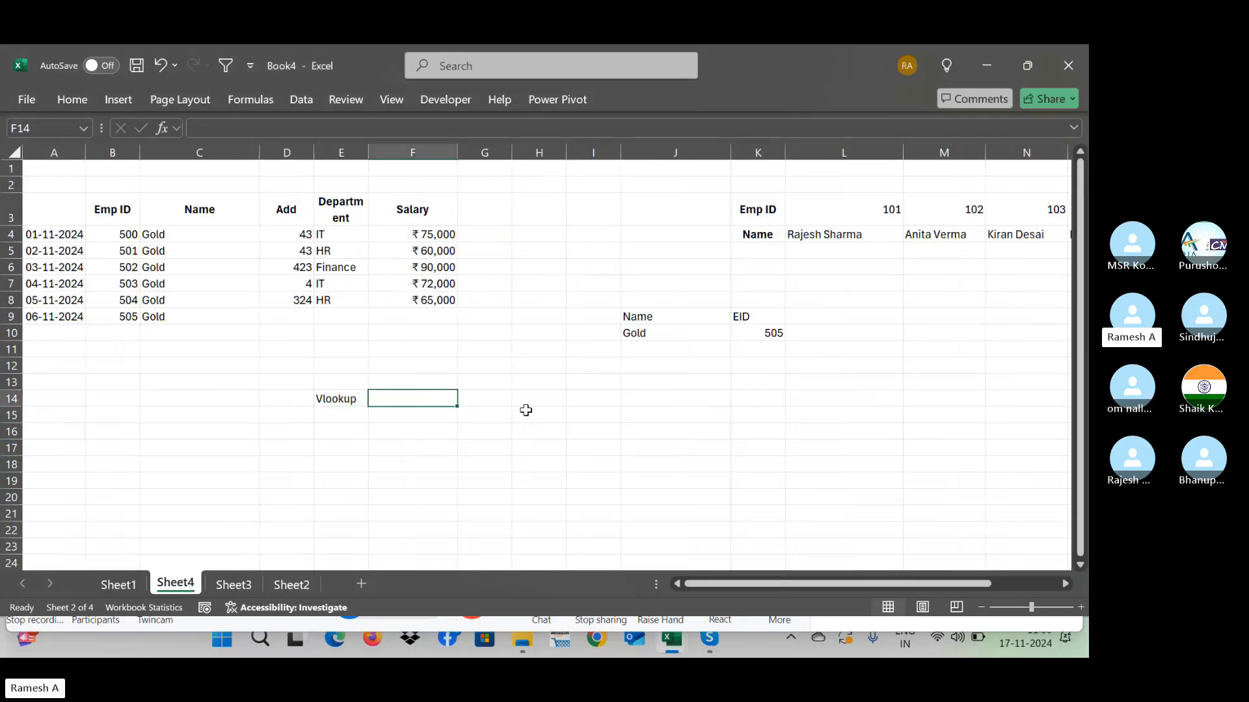
{"action": "type", "text": "Index"}
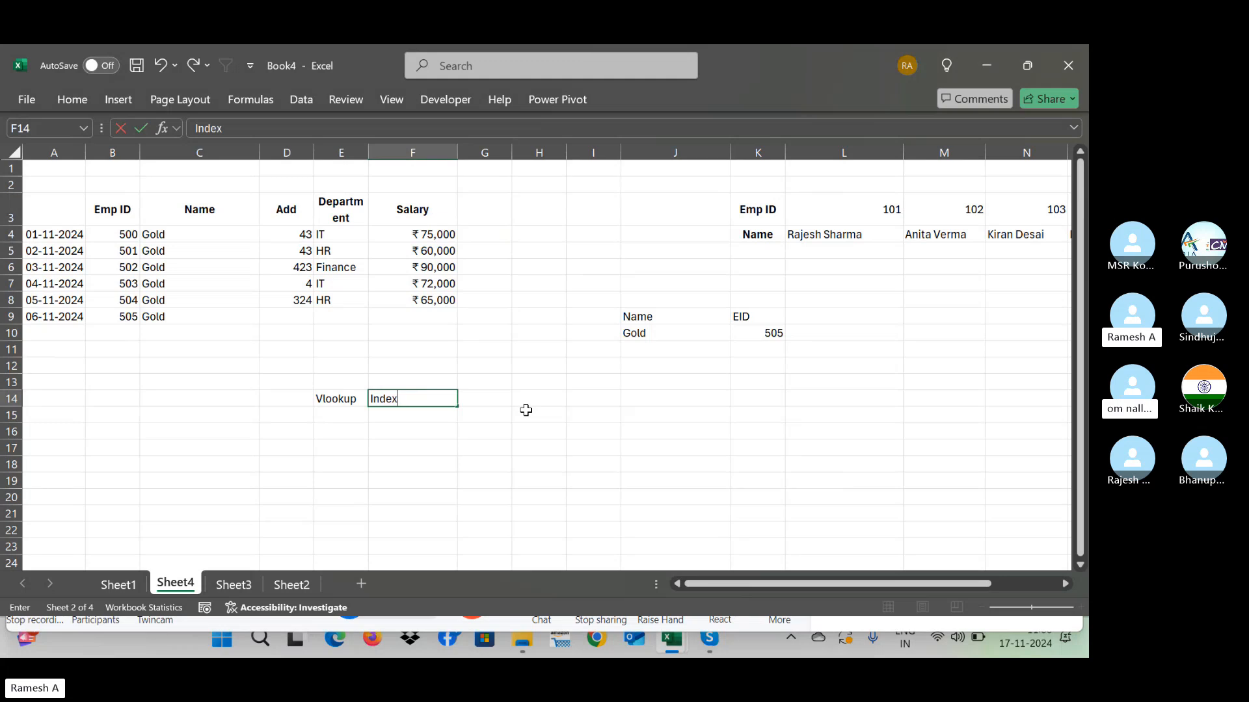
{"action": "type", "text": " match"}
{"action": "key", "text": "Tab"}
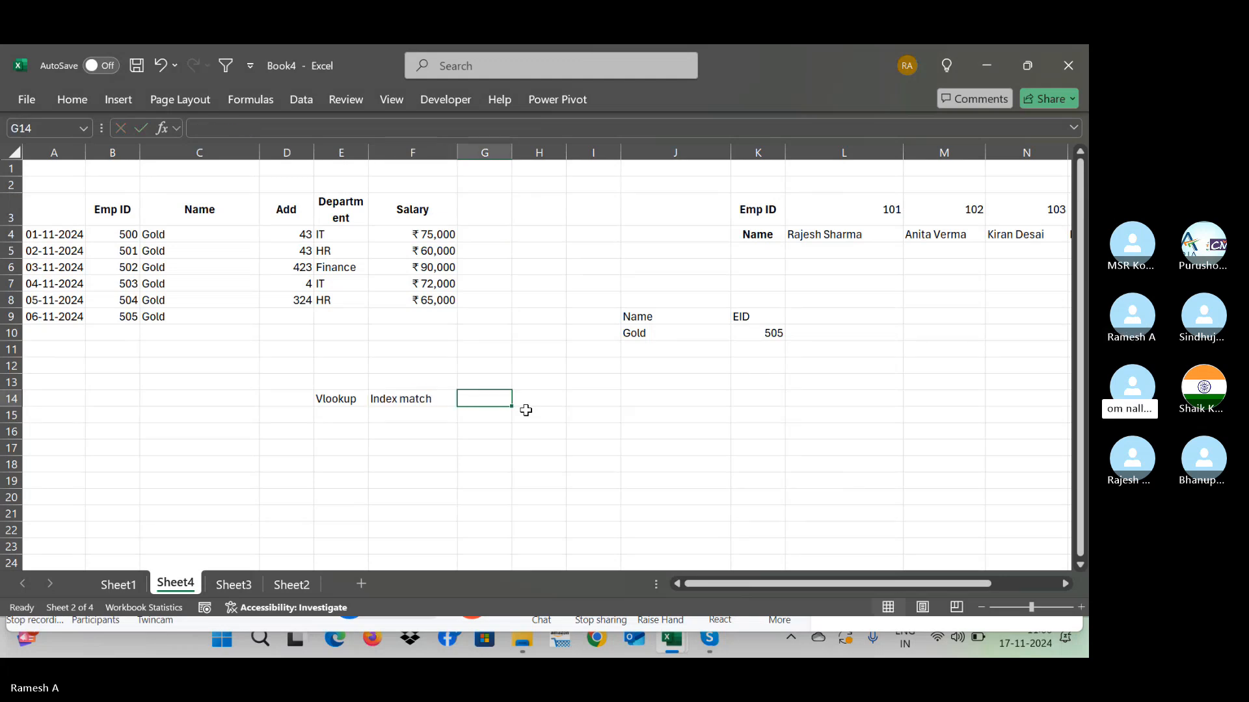
{"action": "type", "text": "Xlookup"}
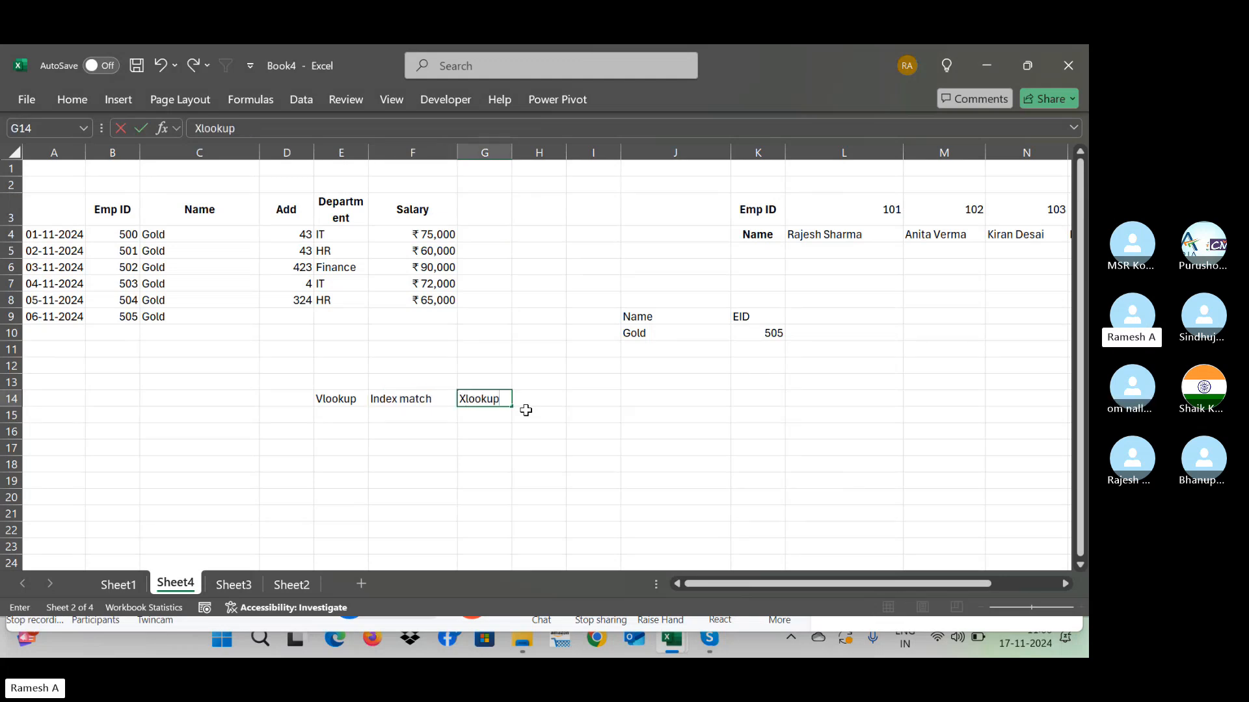
{"action": "key", "text": "Return"}
{"action": "key", "text": "Up"}
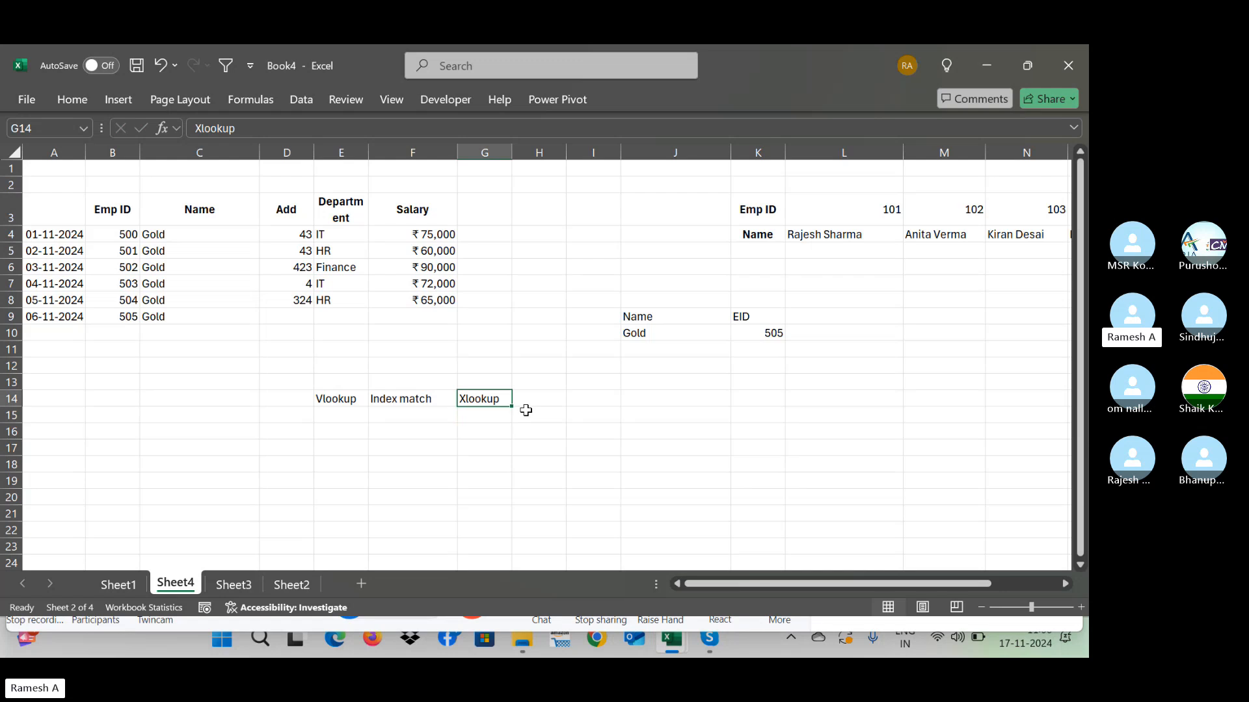
Step: Review the three function labels in E14:G14 and add the label Dget in H14
{"action": "key", "text": "shift+Left"}
{"action": "key", "text": "shift+Left"}
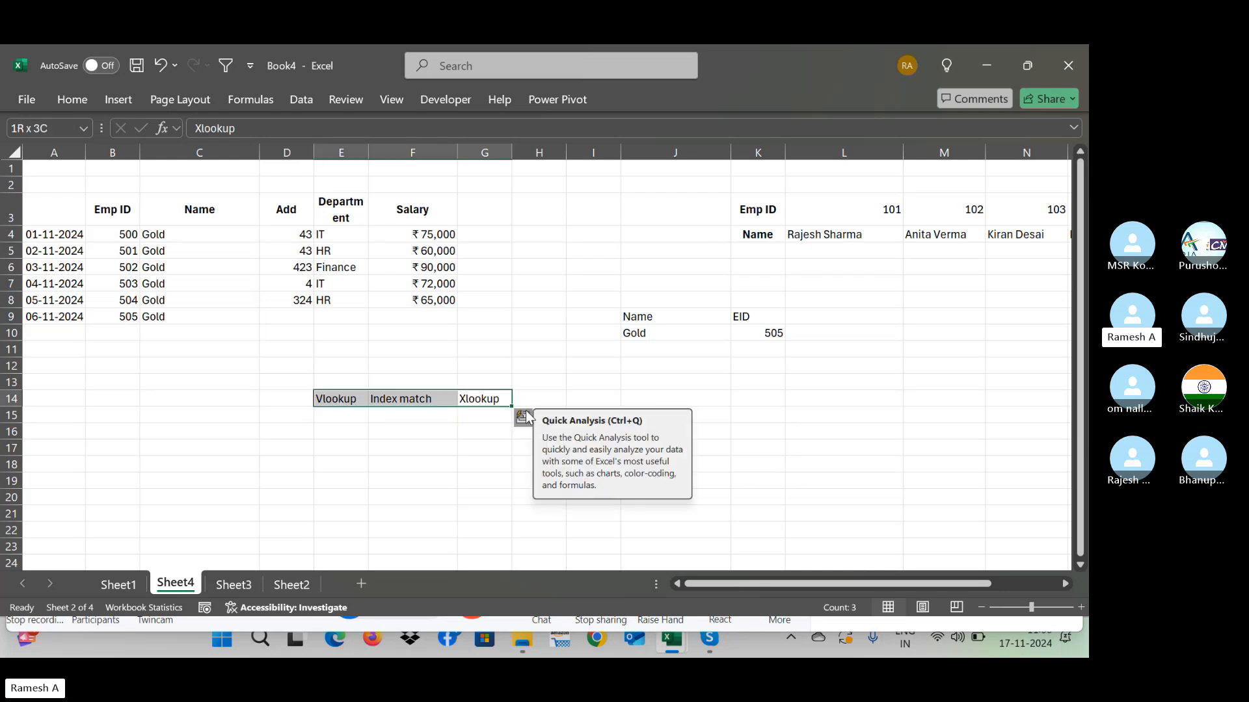
{"action": "left_click", "coordinate": [526, 403]}
{"action": "type", "text": "Dget"}
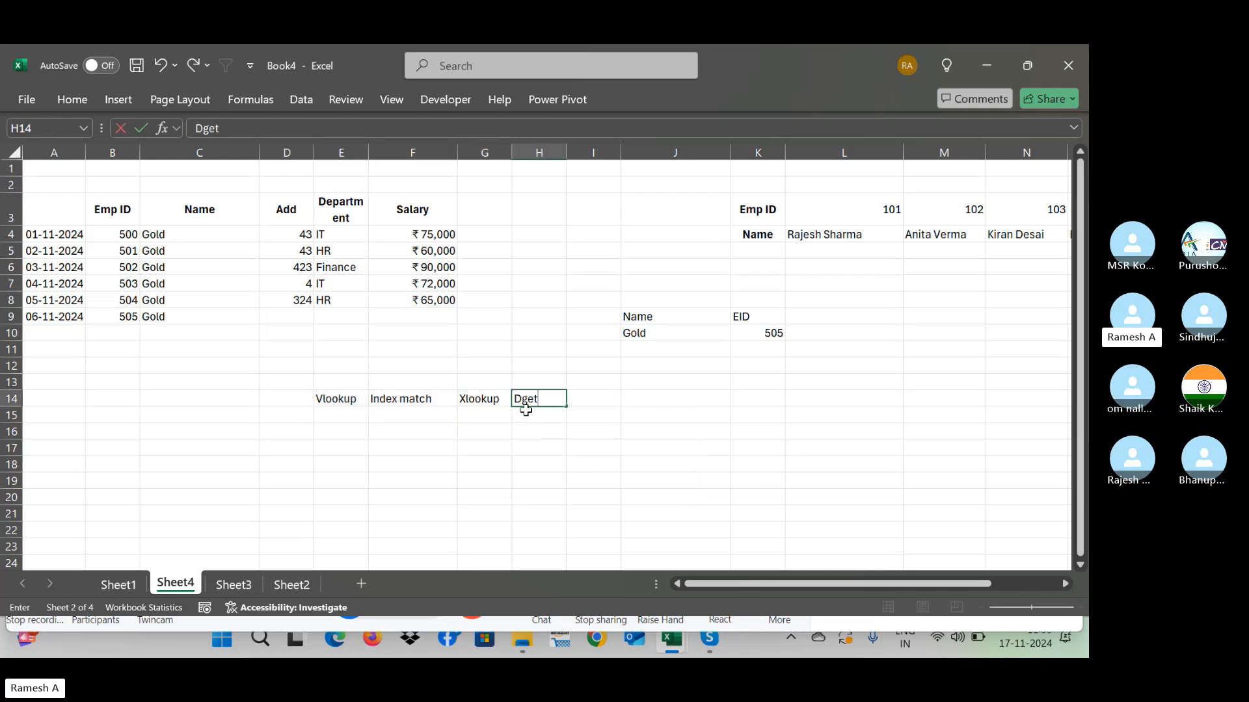
{"action": "key", "text": "ctrl+Return"}
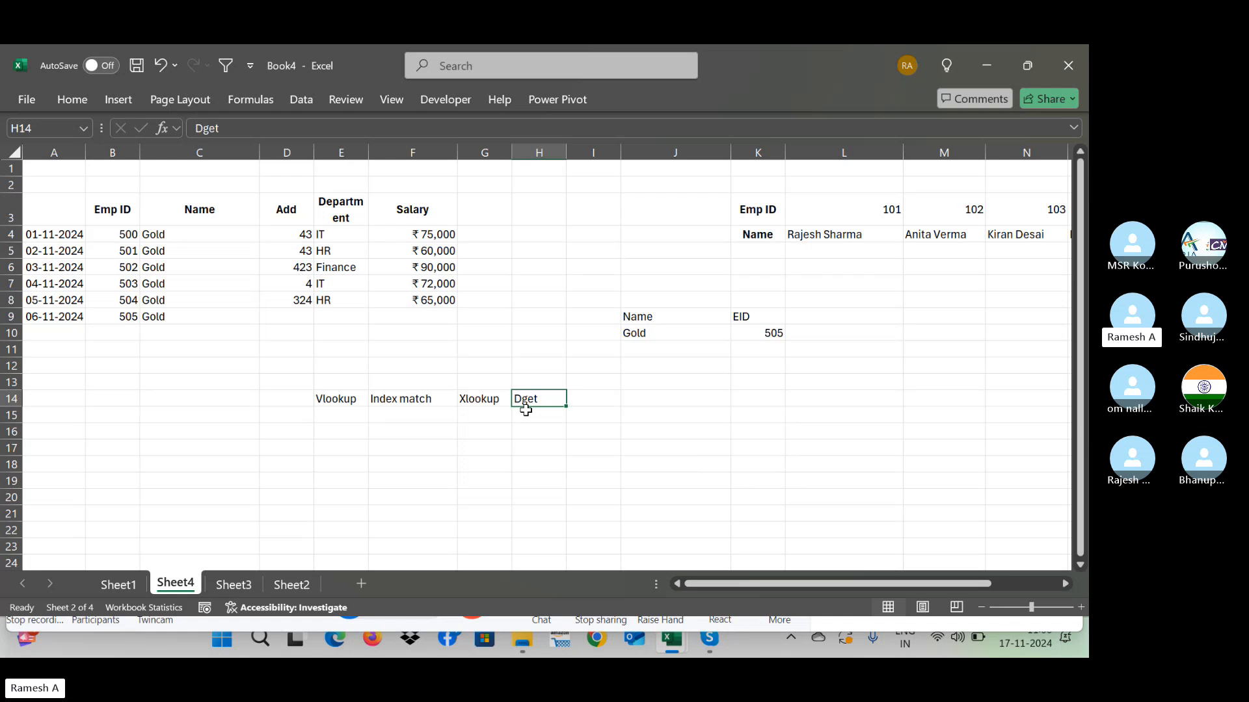
{"action": "key", "text": "Right"}
{"action": "key", "text": "Right"}
{"action": "key", "text": "Right"}
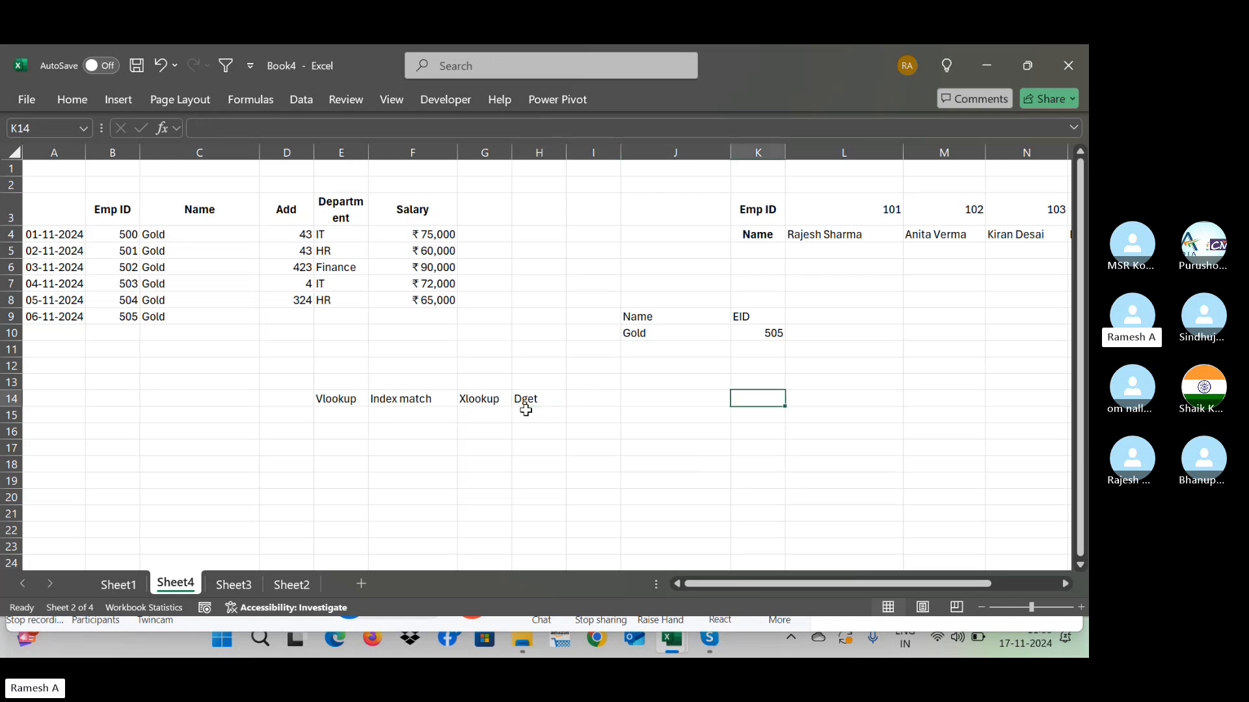
{"action": "key", "text": "Down"}
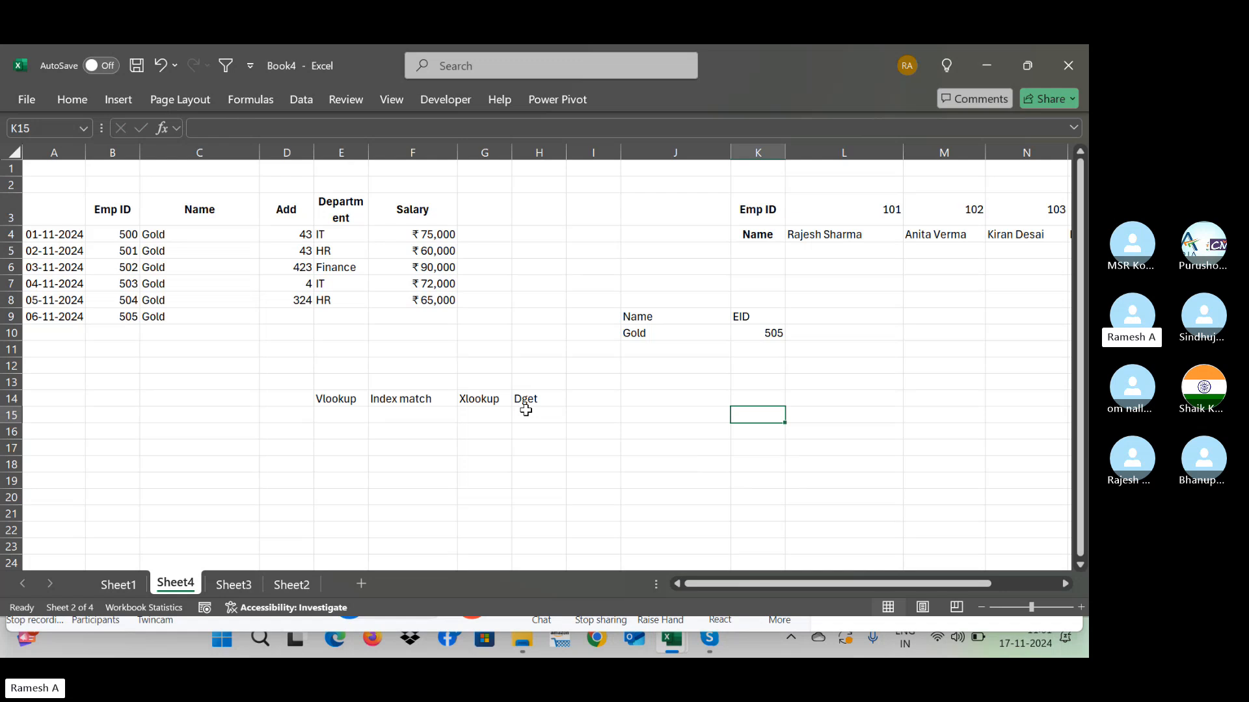
{"action": "left_click", "coordinate": [547, 397]}
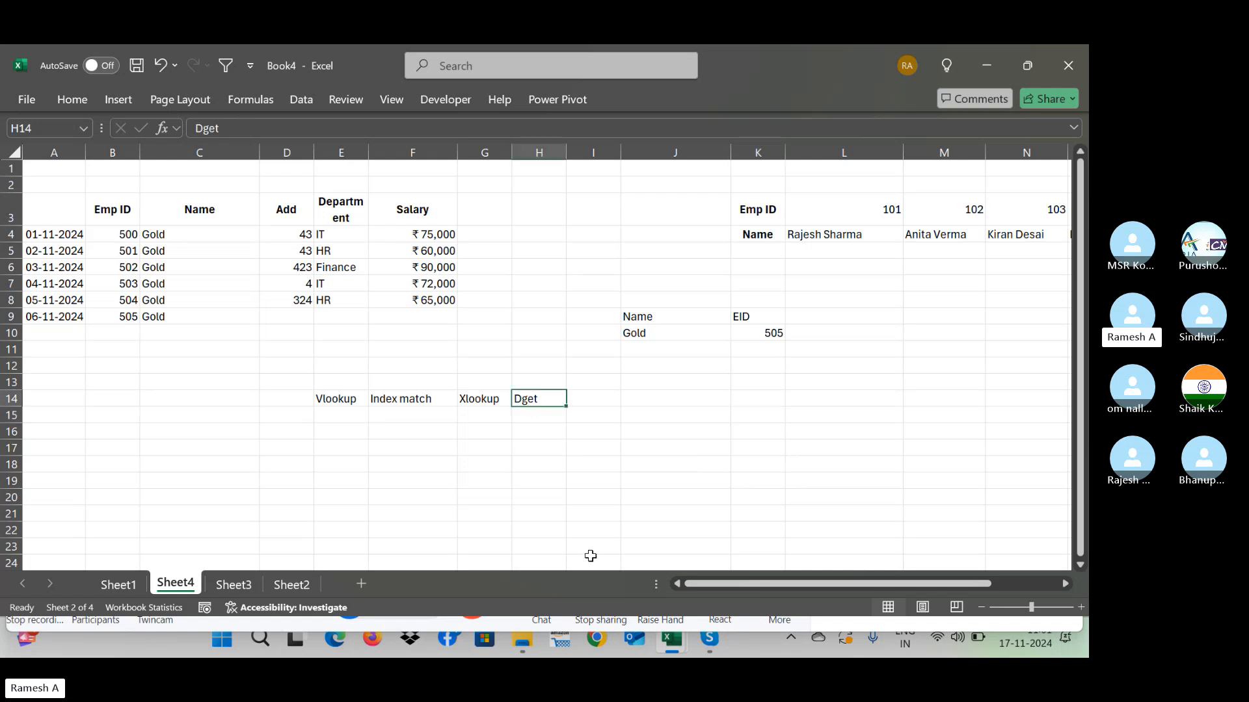
Step: Highlight the Vlookup, Index match and Xlookup labels in E14:G14 to review them apart from Dget
{"action": "key", "text": "Left"}
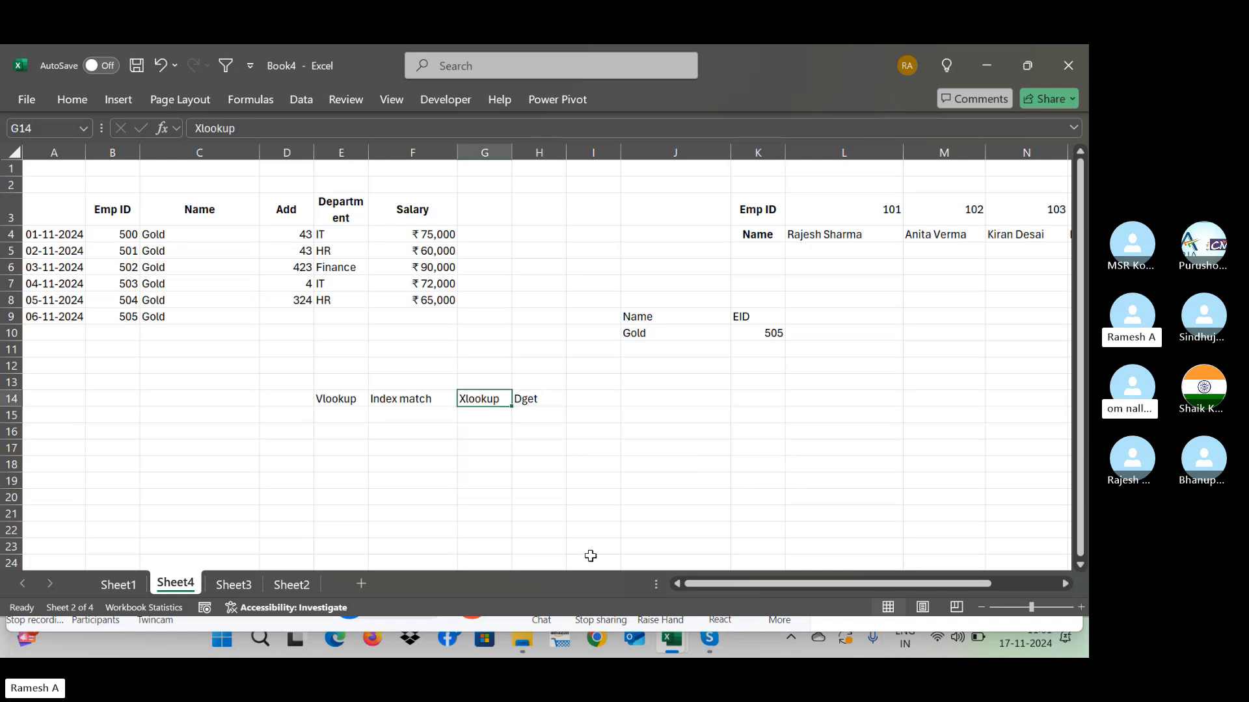
{"action": "key", "text": "shift+Left"}
{"action": "key", "text": "shift+Left"}
{"action": "key", "text": "shift+Down"}
{"action": "key", "text": "shift+Down"}
{"action": "key", "text": "shift+Down"}
{"action": "key", "text": "shift+Down"}
{"action": "key", "text": "shift+Down"}
{"action": "key", "text": "shift+Down"}
{"action": "key", "text": "shift+Down"}
{"action": "key", "text": "shift+Down"}
{"action": "key", "text": "shift+Down"}
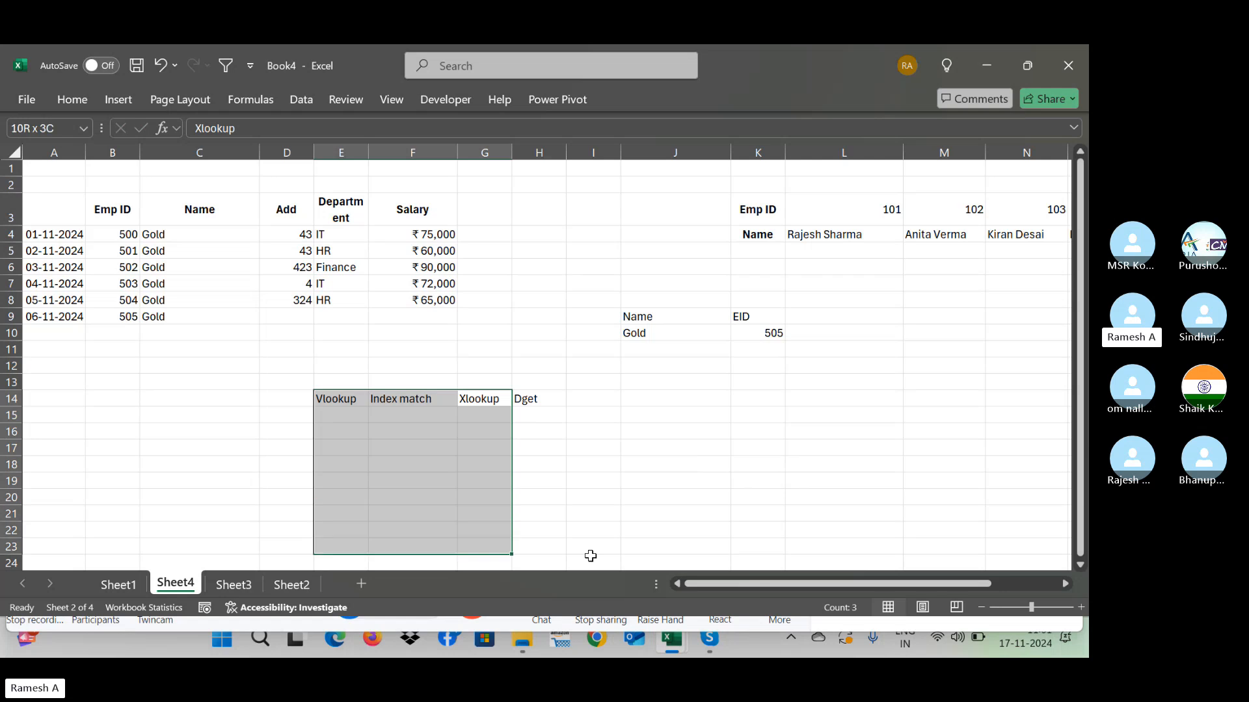
{"action": "key", "text": "shift+Down"}
{"action": "key", "text": "shift+Down"}
{"action": "key", "text": "Right"}
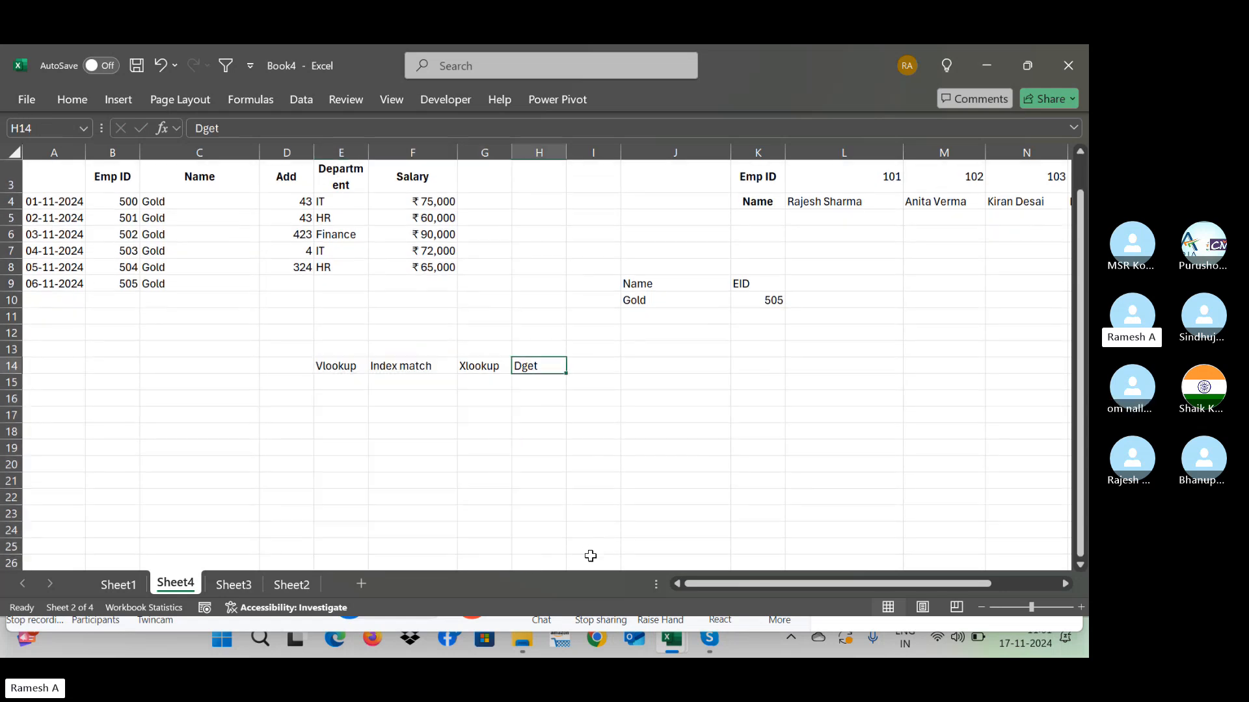
{"action": "key", "text": "Left"}
{"action": "key", "text": "shift+Left"}
{"action": "key", "text": "shift+Left"}
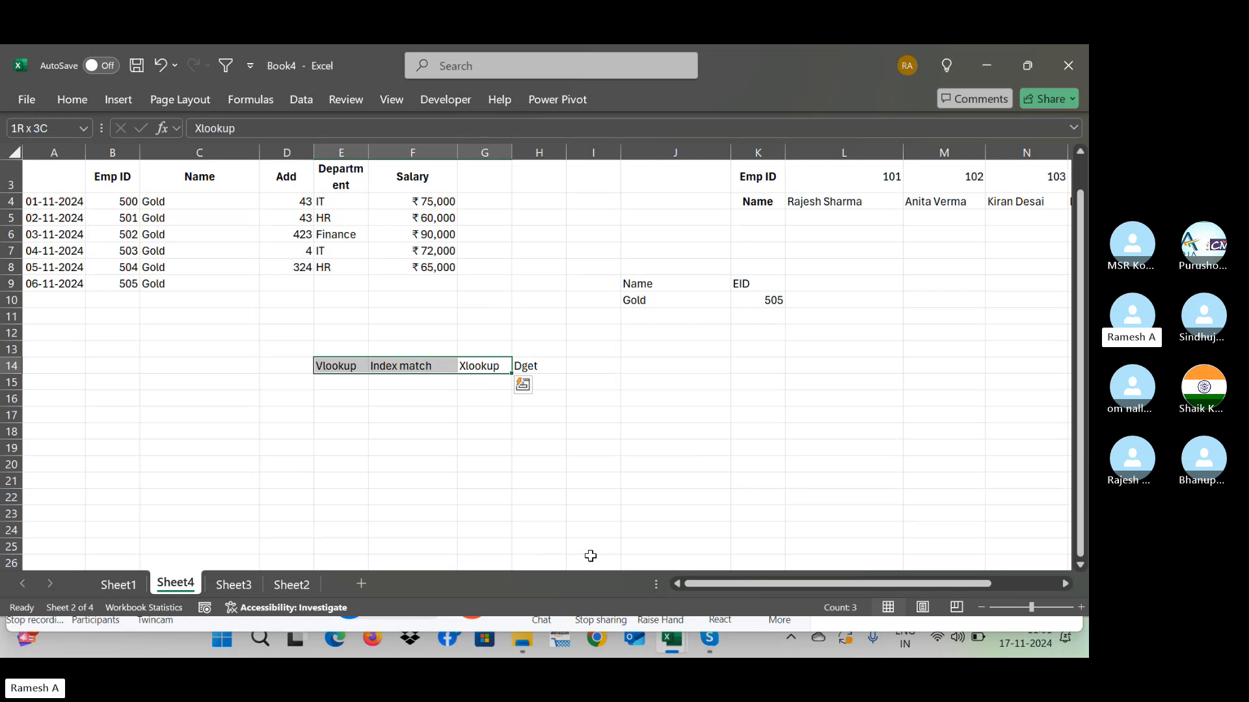
Step: Enter the text Left in E13 above the Vlookup label
{"action": "key", "text": "Up"}
{"action": "key", "text": "Left"}
{"action": "key", "text": "Left"}
{"action": "key", "text": "Left"}
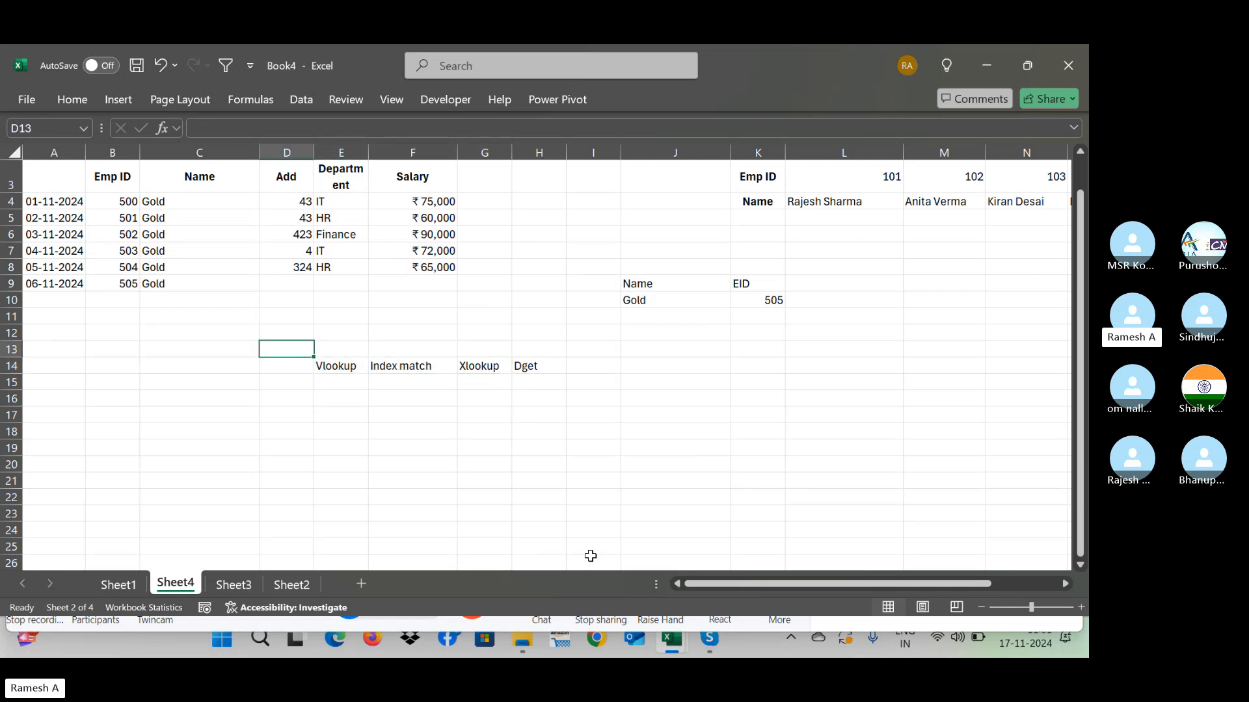
{"action": "key", "text": "Right"}
{"action": "type", "text": "Le"}
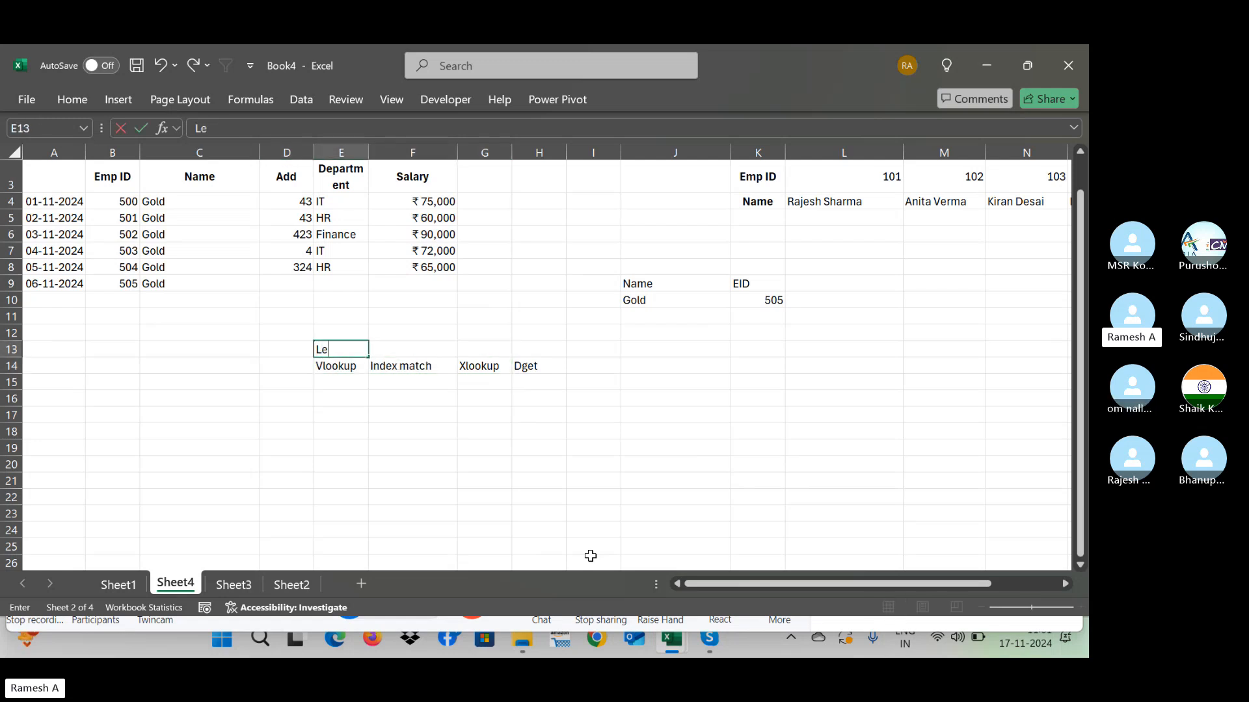
{"action": "type", "text": "ft"}
{"action": "key", "text": "Tab"}
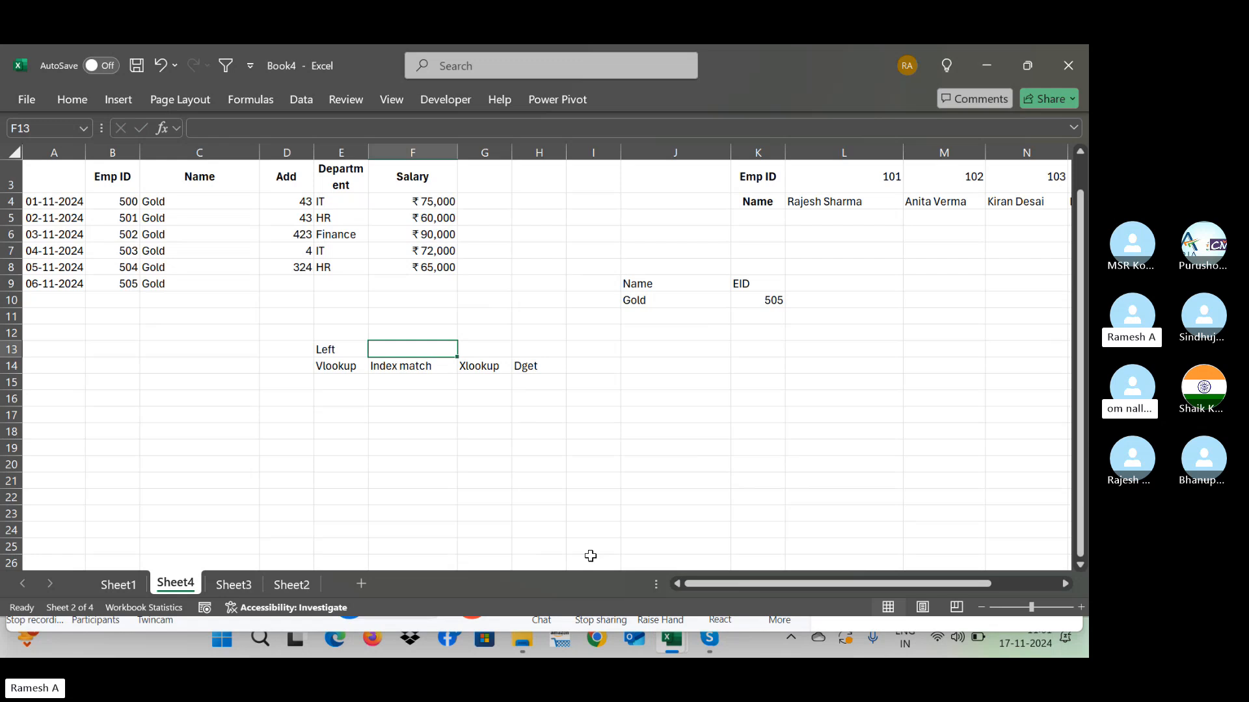
{"action": "key", "text": "Left"}
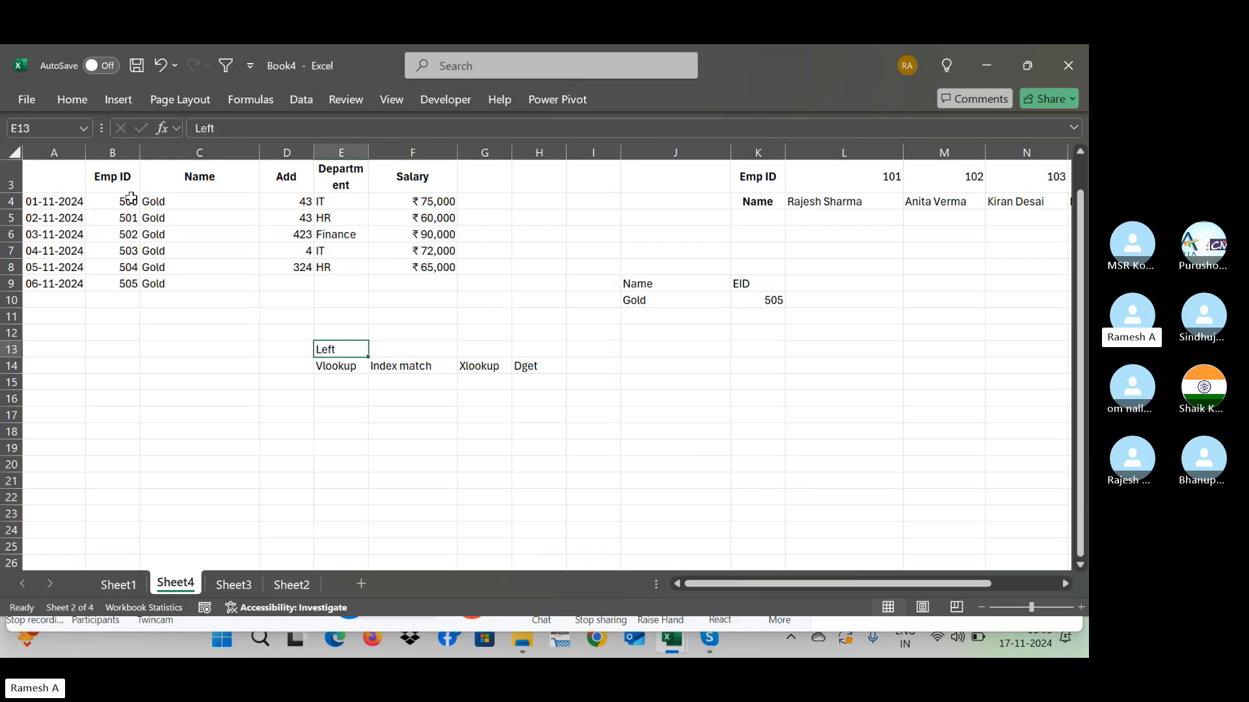
Step: Move the Emp ID column cells B3:B9 in front of the date column so that they start at A3
{"action": "left_click", "coordinate": [117, 179]}
{"action": "key", "text": "ctrl+shift+Down"}
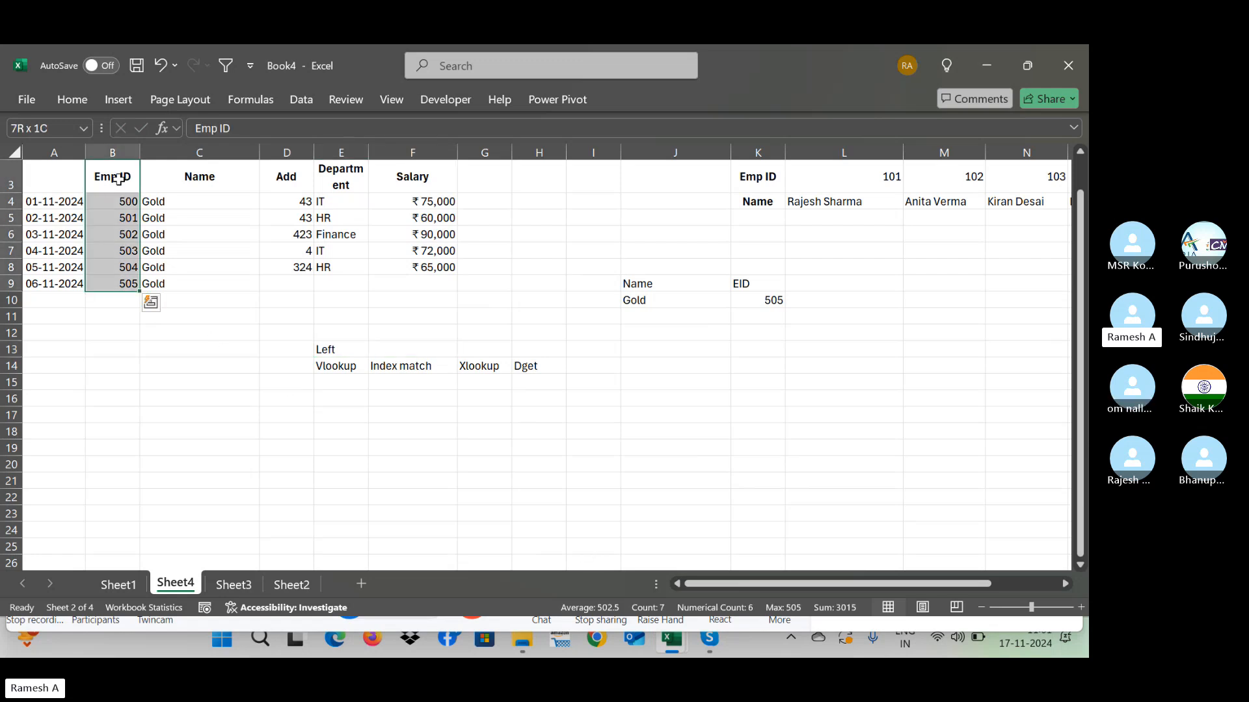
{"action": "key", "text": "ctrl+x"}
{"action": "key", "text": "Left"}
{"action": "key", "text": "ctrl+plus"}
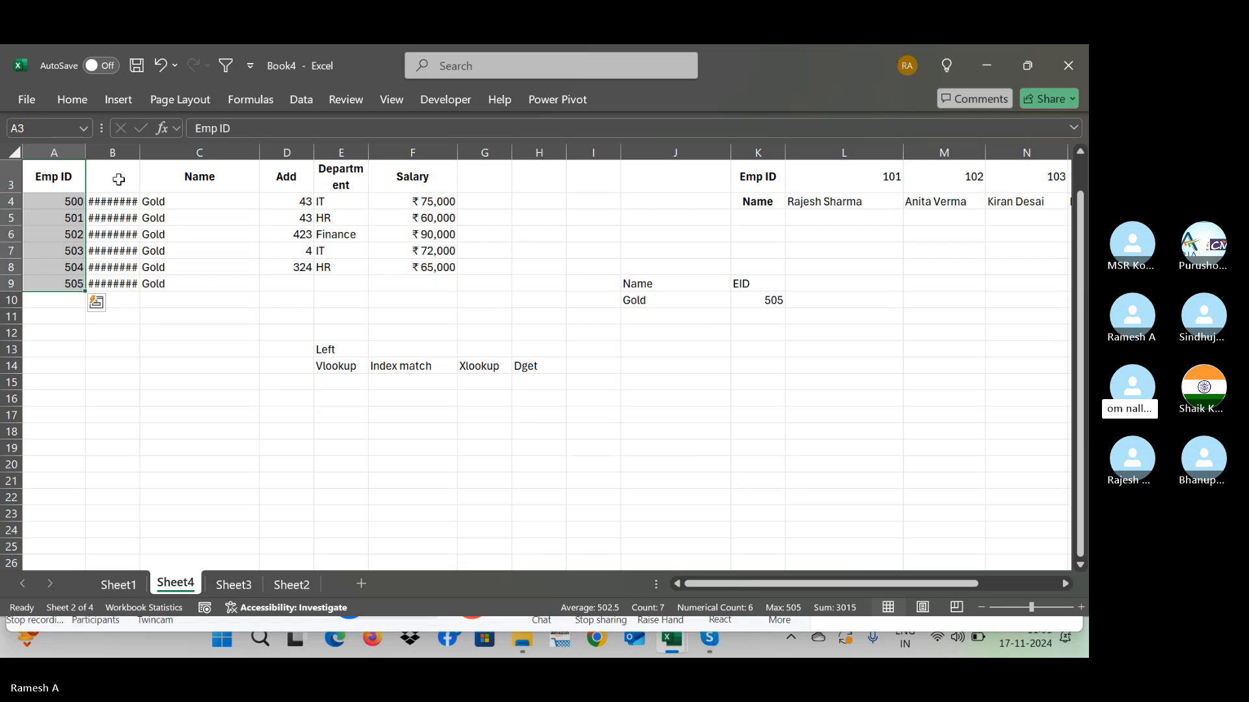
Step: Enter the text Right left in F13 above the Index match label
{"action": "left_click", "coordinate": [118, 180]}
{"action": "key", "text": "Down"}
{"action": "key", "text": "Down"}
{"action": "key", "text": "Down"}
{"action": "key", "text": "Down"}
{"action": "key", "text": "Down"}
{"action": "key", "text": "Down"}
{"action": "key", "text": "Down"}
{"action": "key", "text": "Down"}
{"action": "key", "text": "Down"}
{"action": "key", "text": "Down"}
{"action": "key", "text": "Down"}
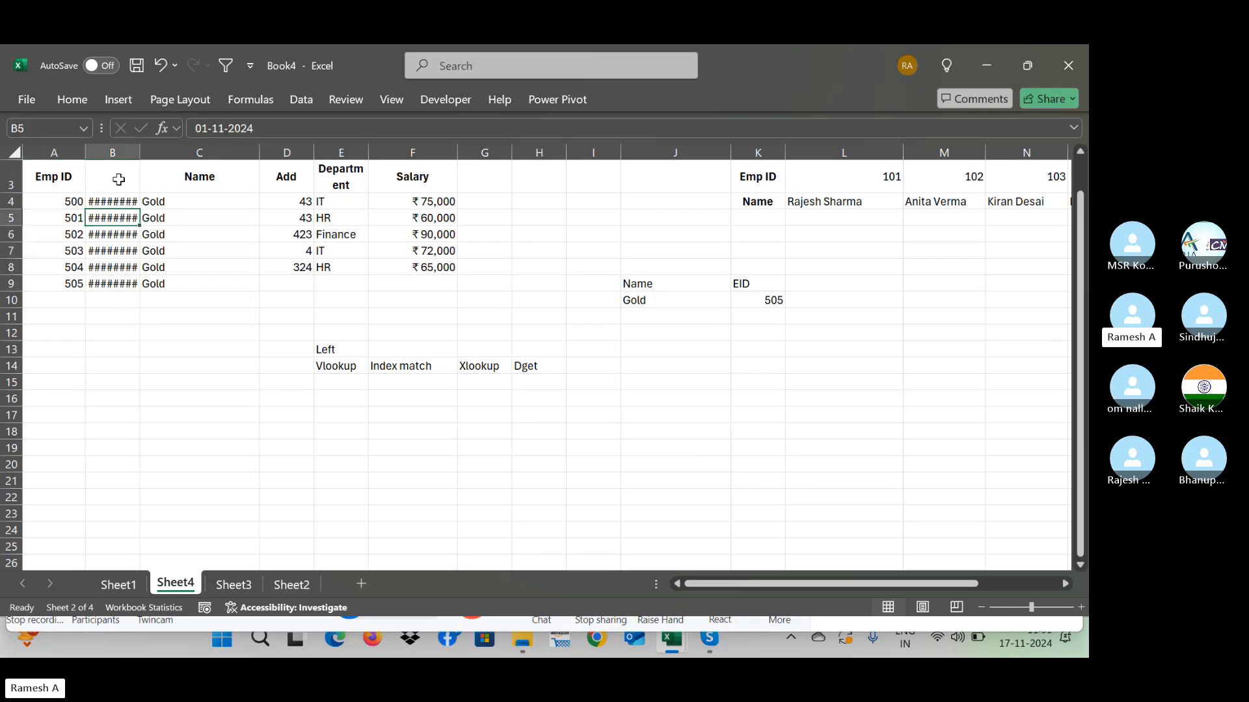
{"action": "key", "text": "Right"}
{"action": "key", "text": "Right"}
{"action": "key", "text": "Right"}
{"action": "key", "text": "Right"}
{"action": "key", "text": "Up"}
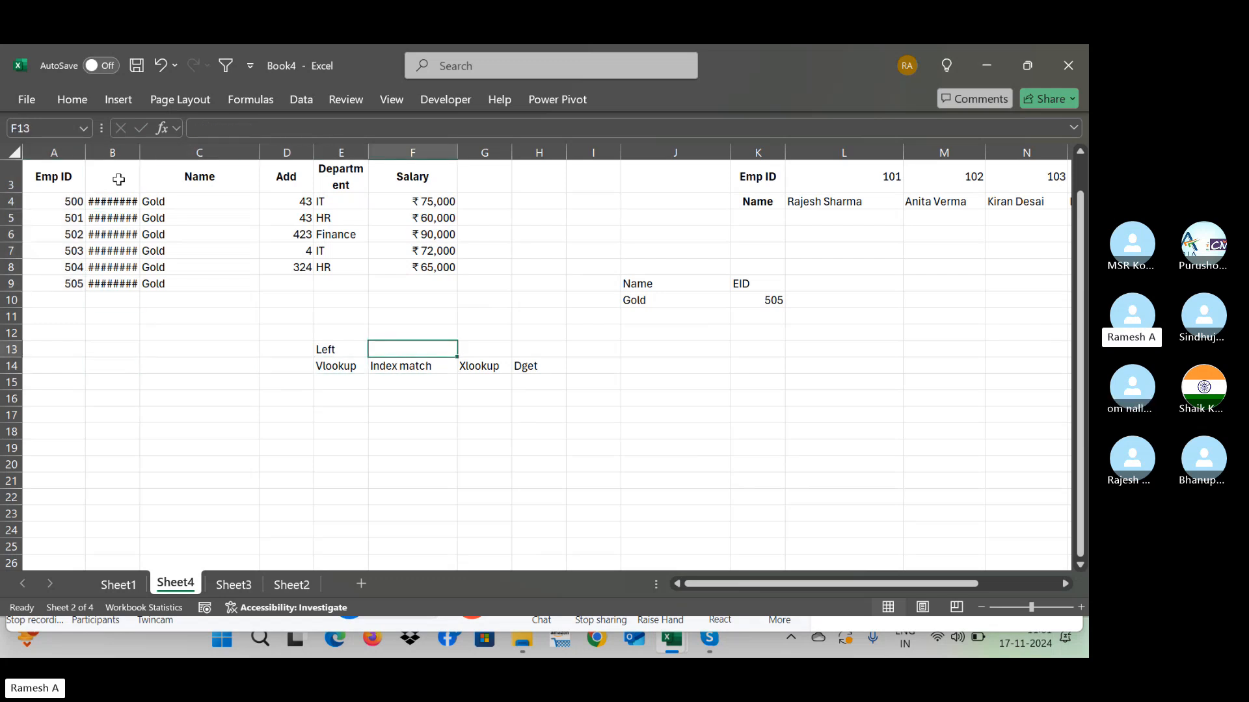
{"action": "type", "text": "R"}
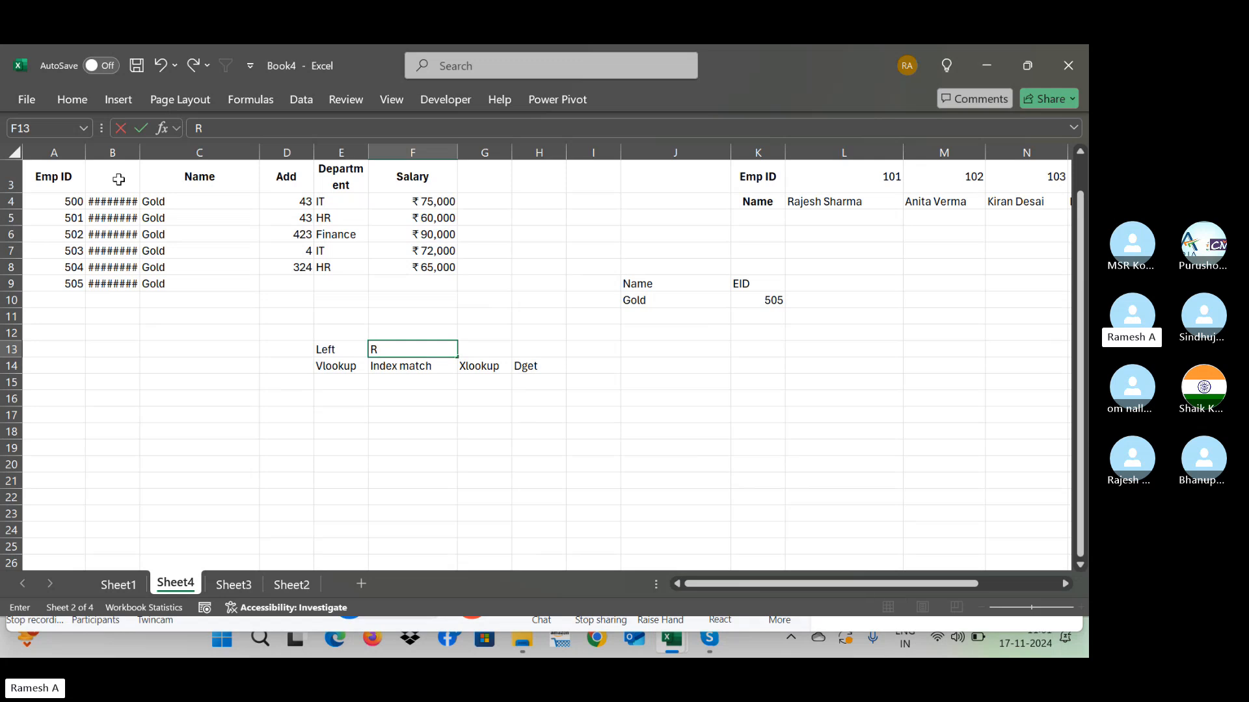
{"action": "type", "text": "ight left"}
{"action": "key", "text": "Return"}
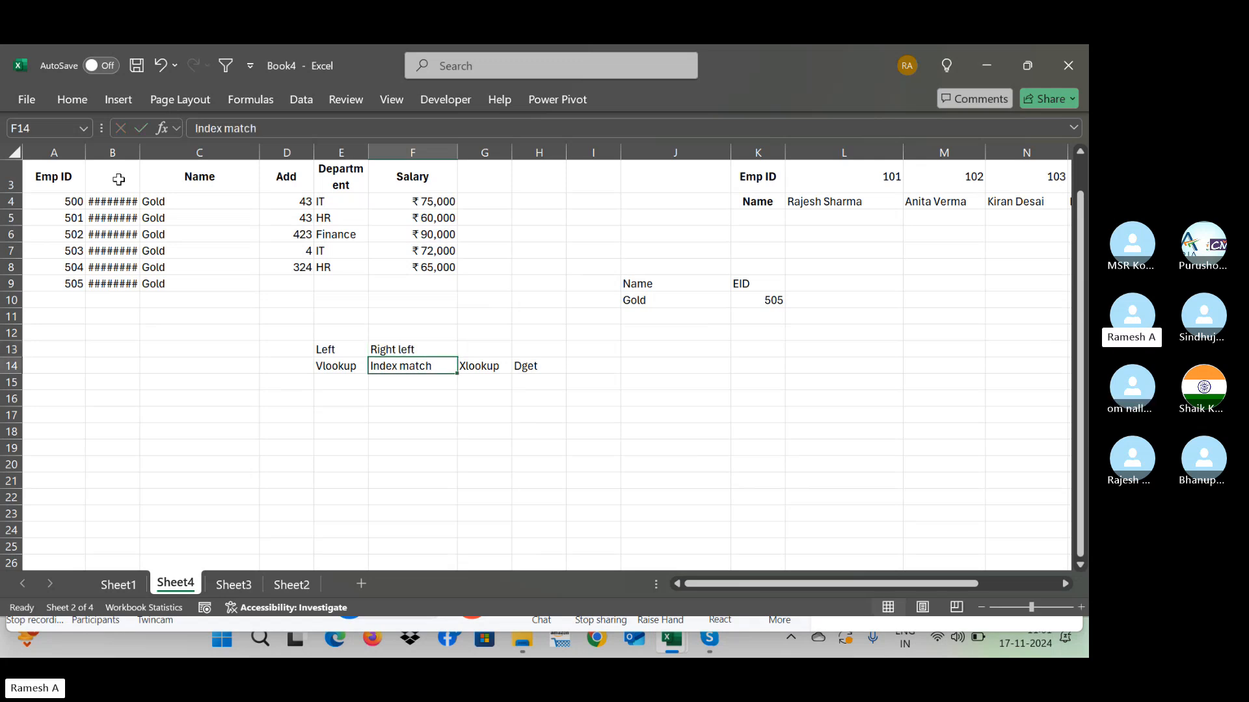
Step: Review the Left and Right left direction labels in E13 and F13 above the Vlookup and Index match labels
{"action": "key", "text": "Up"}
{"action": "key", "text": "Up"}
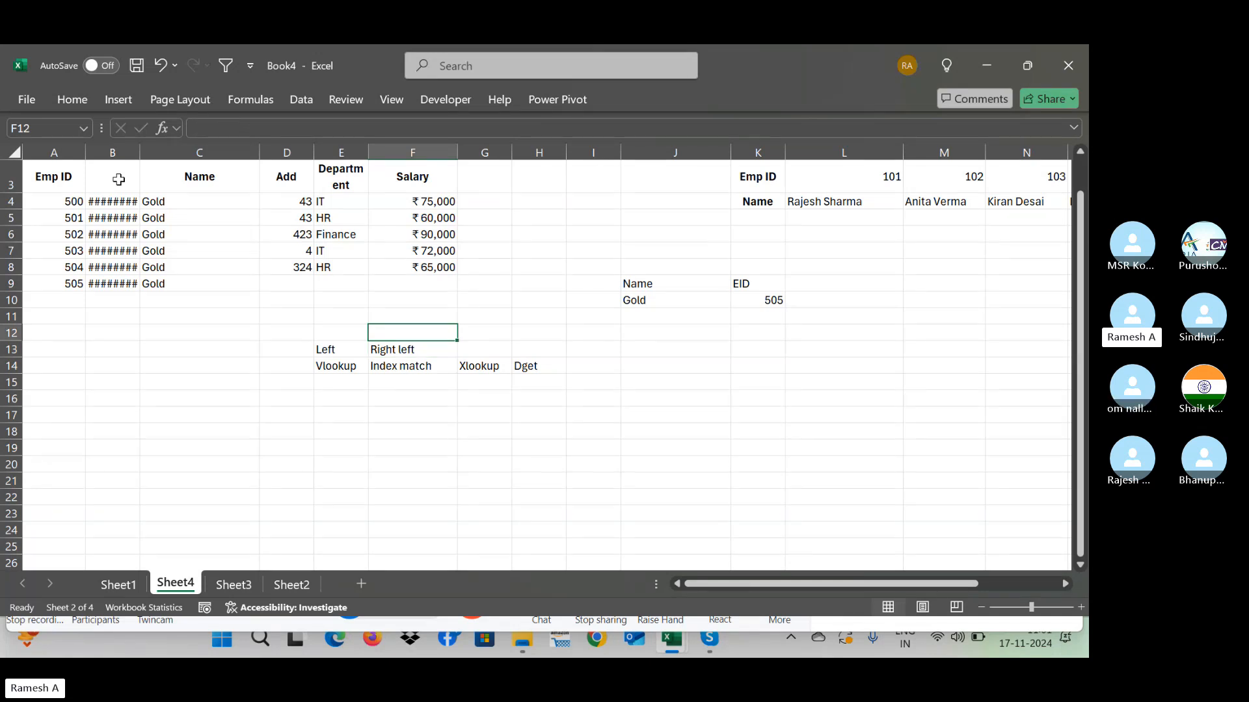
{"action": "key", "text": "Down"}
{"action": "key", "text": "shift+Down"}
{"action": "key", "text": "Up"}
{"action": "key", "text": "Left"}
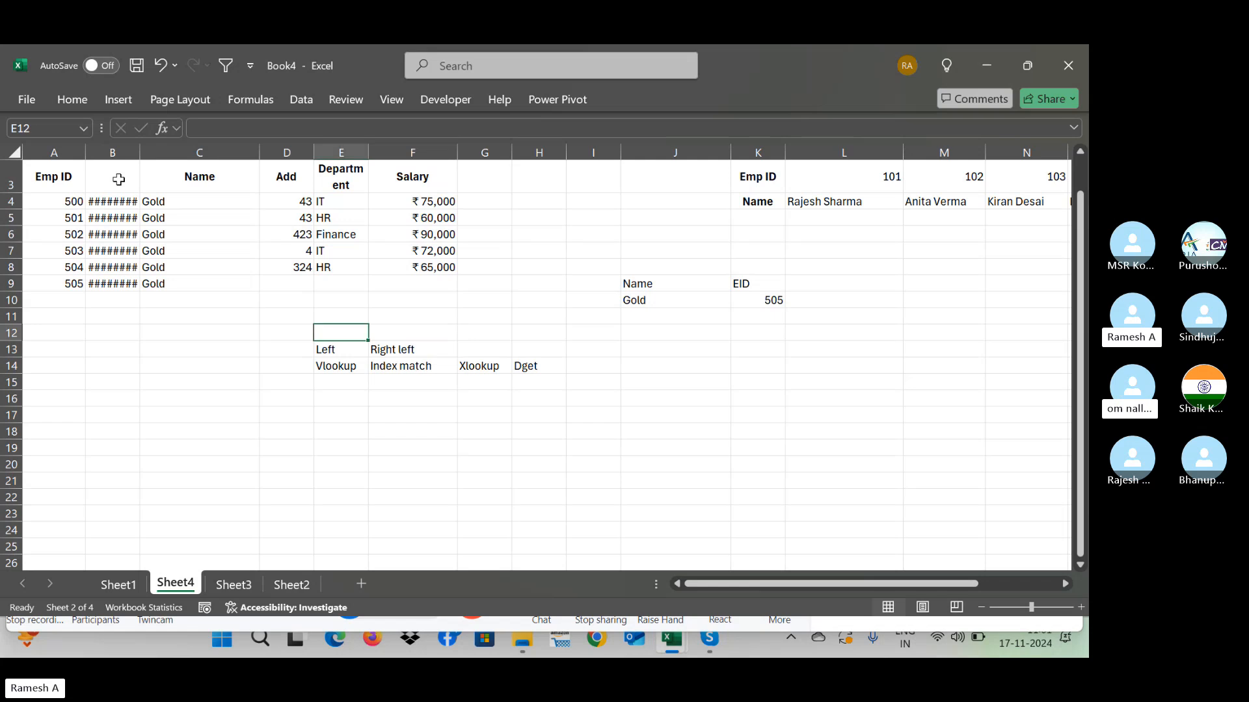
{"action": "key", "text": "shift+Down"}
{"action": "key", "text": "Right"}
{"action": "key", "text": "shift+Down"}
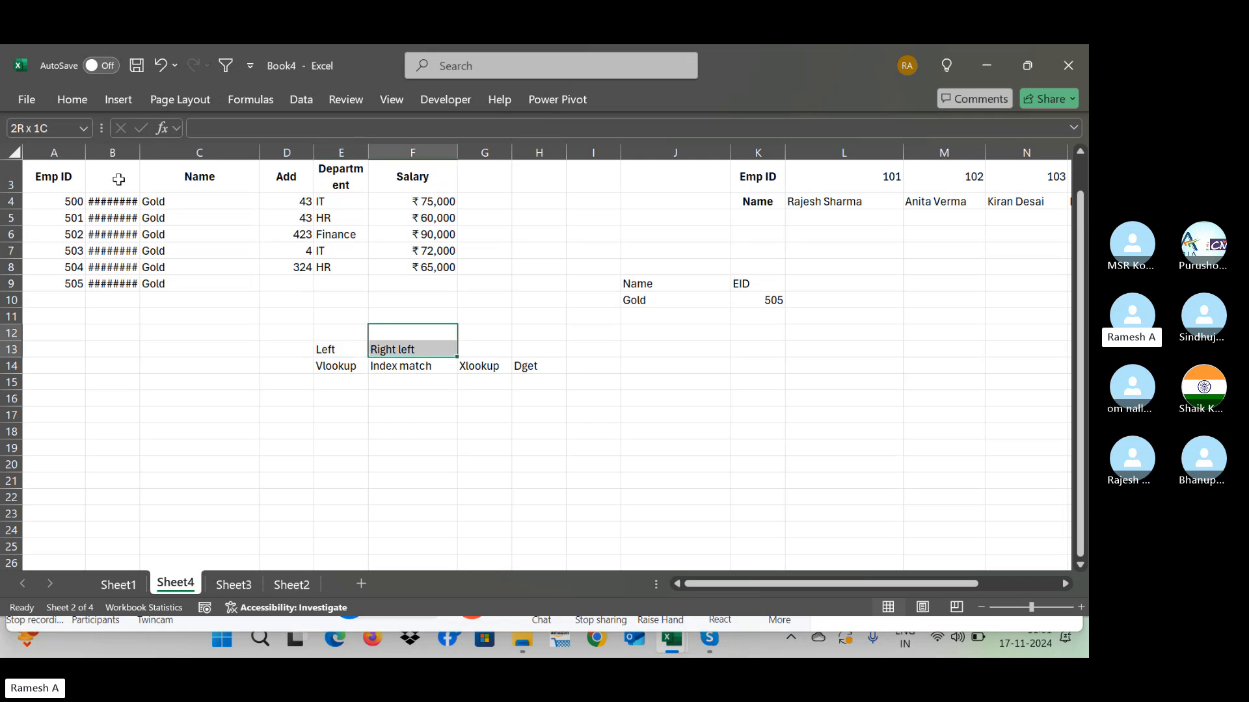
{"action": "key", "text": "Down"}
{"action": "key", "text": "Right"}
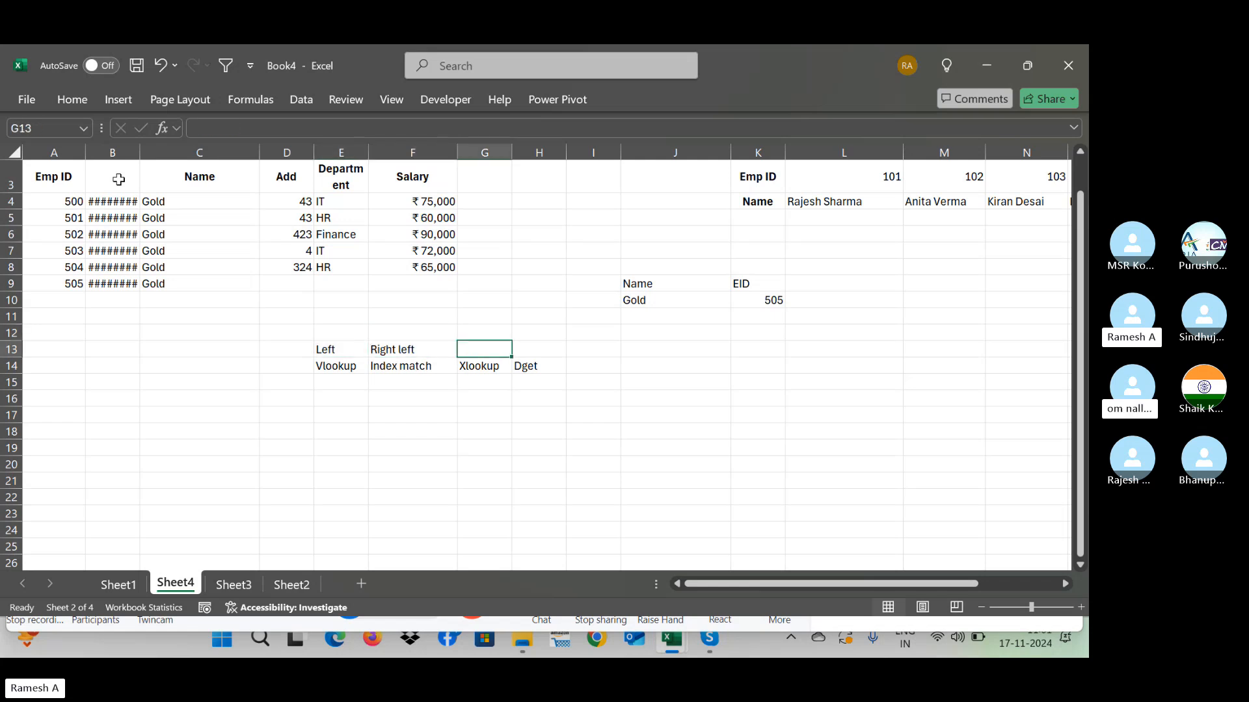
{"action": "key", "text": "Down"}
{"action": "key", "text": "Up"}
{"action": "key", "text": "Down"}
{"action": "key", "text": "Up"}
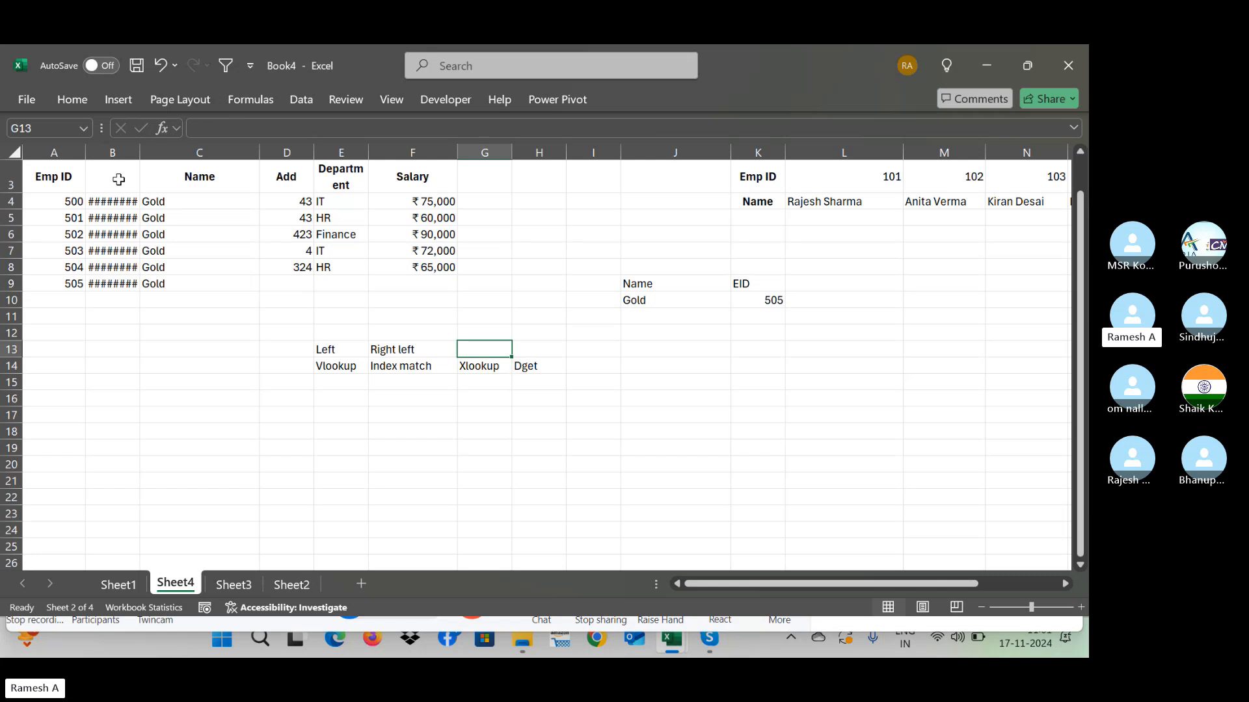
{"action": "type", "text": "X"}
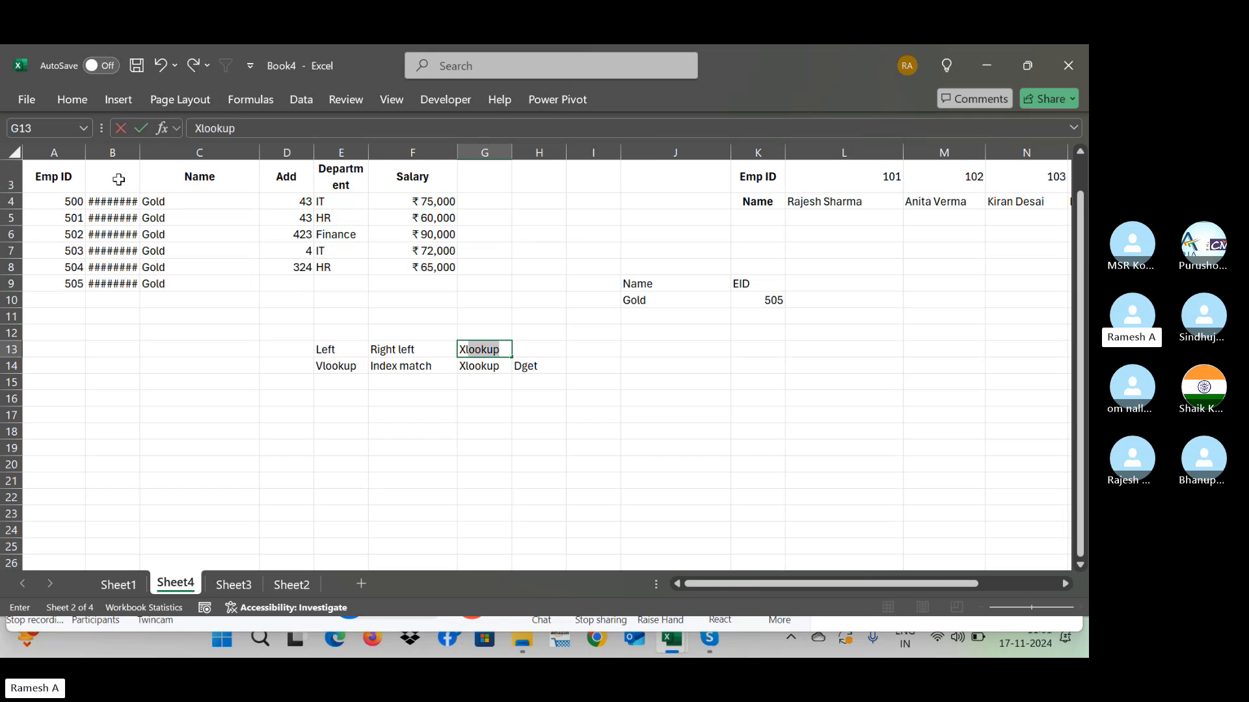
{"action": "key", "text": "Escape"}
{"action": "key", "text": "Down"}
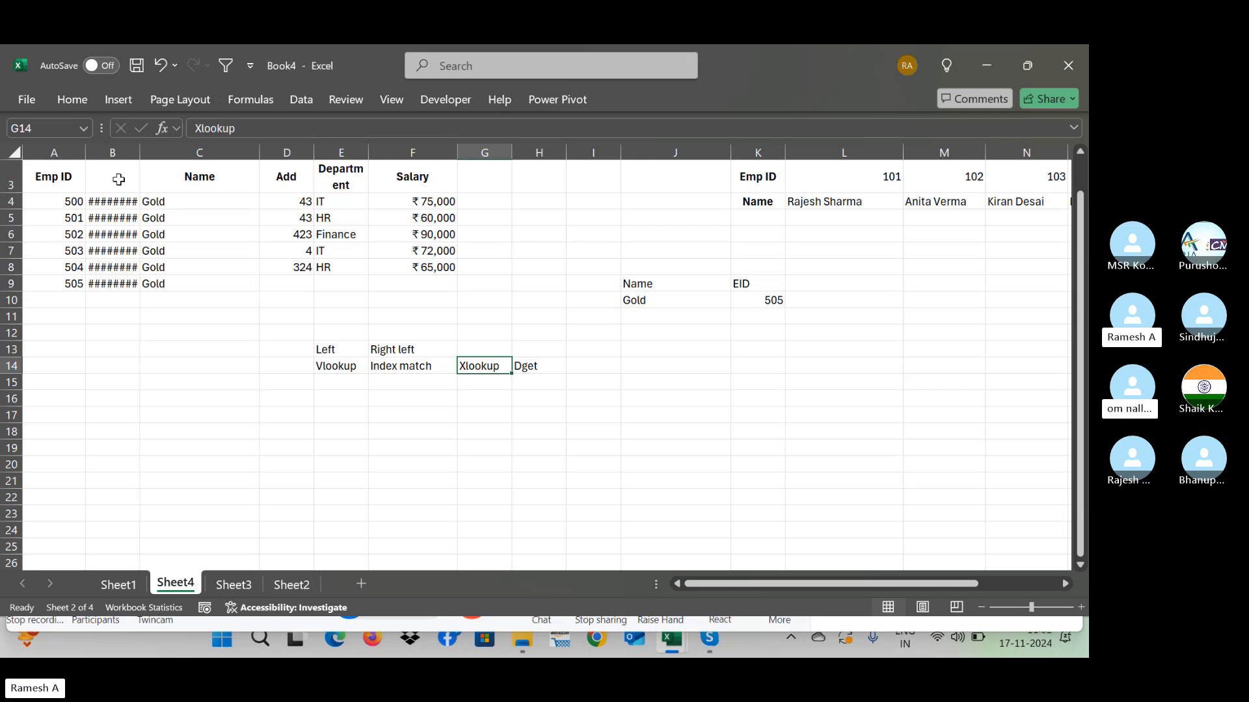
Step: Compare the Vlookup, Index match and Xlookup labels in row 14 with the lookup directions in row 13
{"action": "key", "text": "Up"}
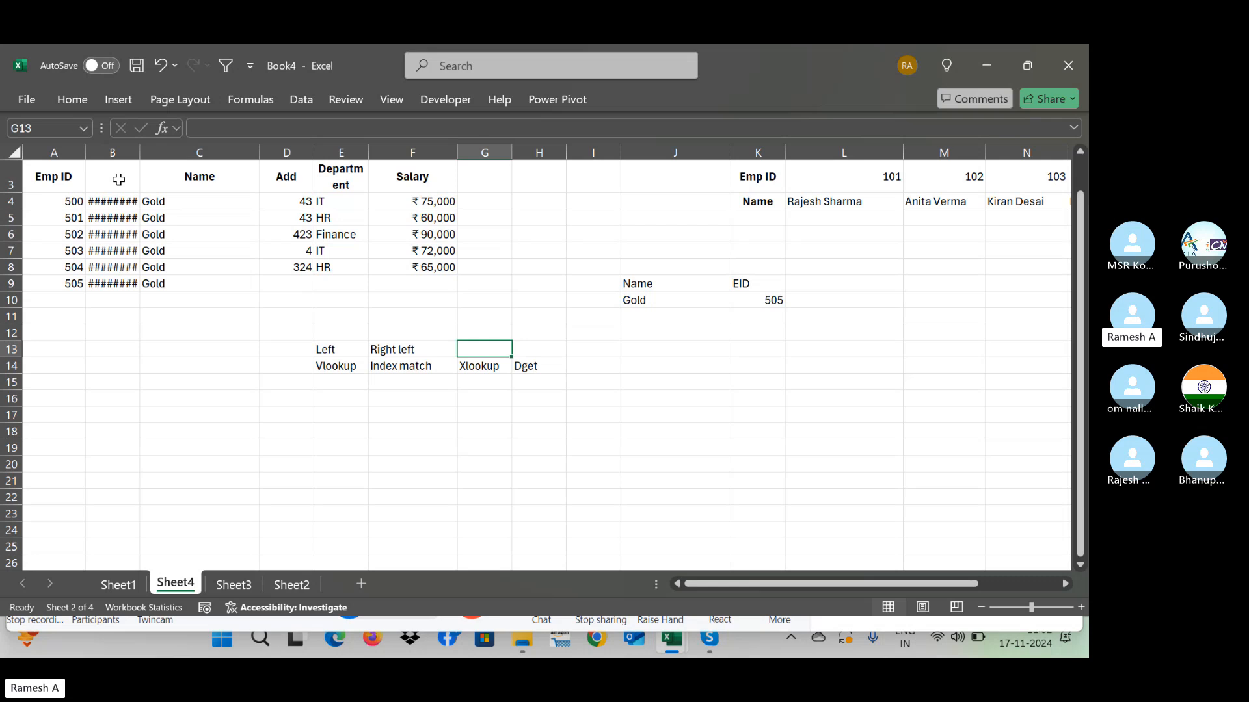
{"action": "key", "text": "Down"}
{"action": "key", "text": "Up"}
{"action": "key", "text": "Left"}
{"action": "key", "text": "Left"}
{"action": "key", "text": "Down"}
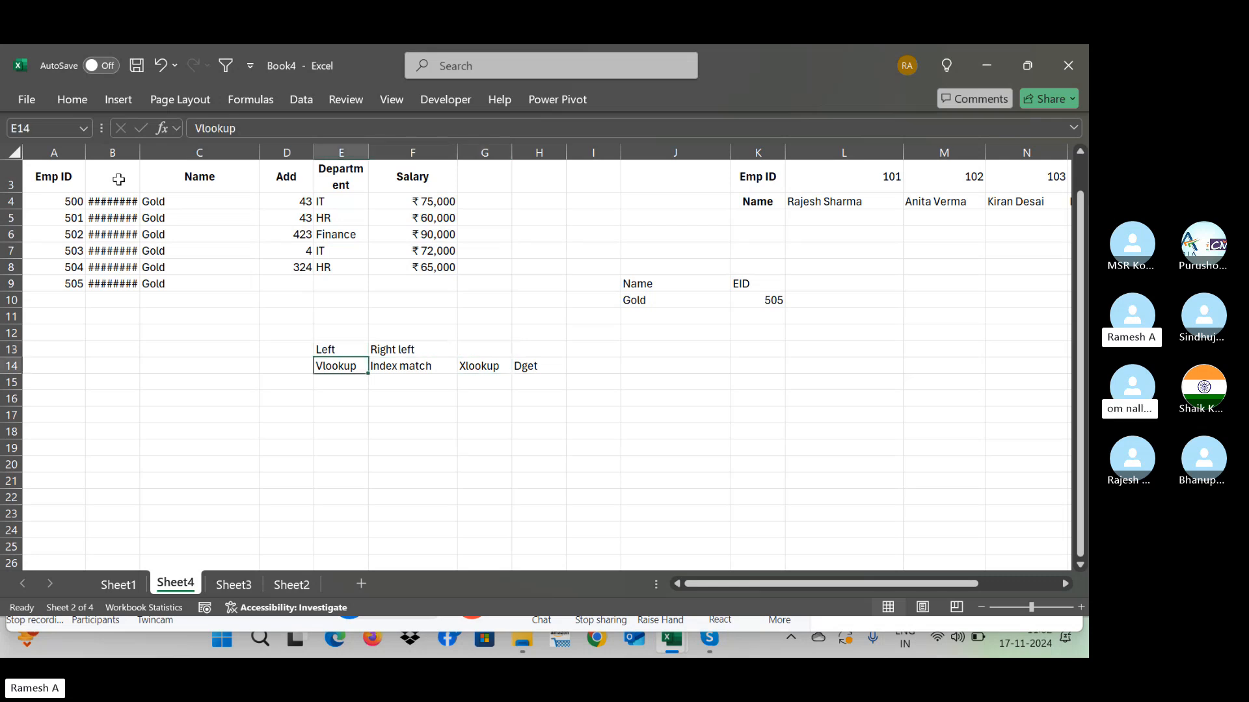
{"action": "key", "text": "Up"}
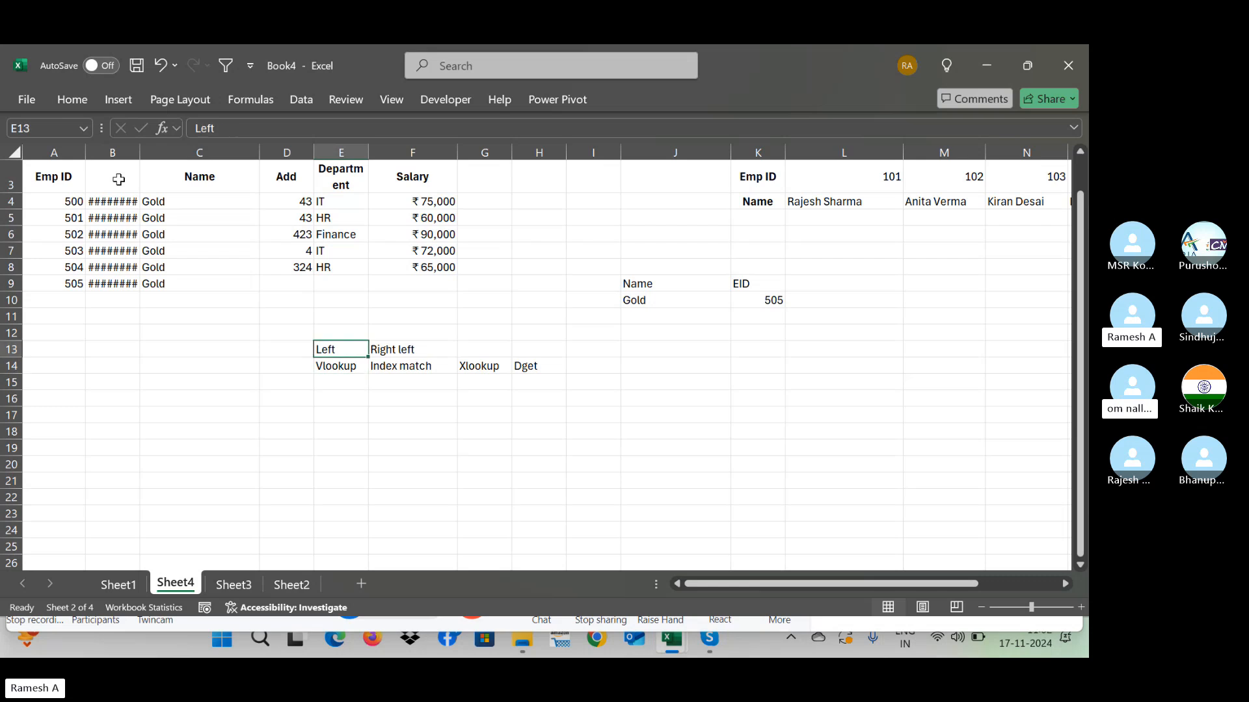
{"action": "key", "text": "Down"}
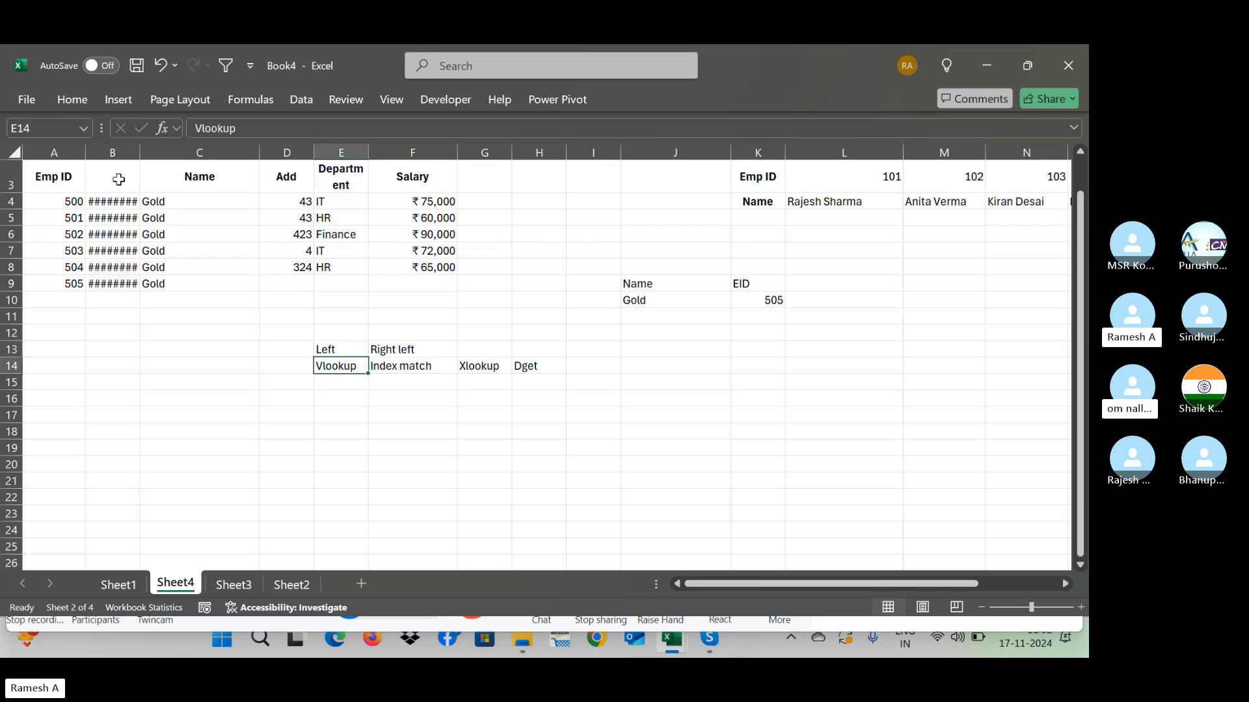
{"action": "key", "text": "Right"}
{"action": "key", "text": "Right"}
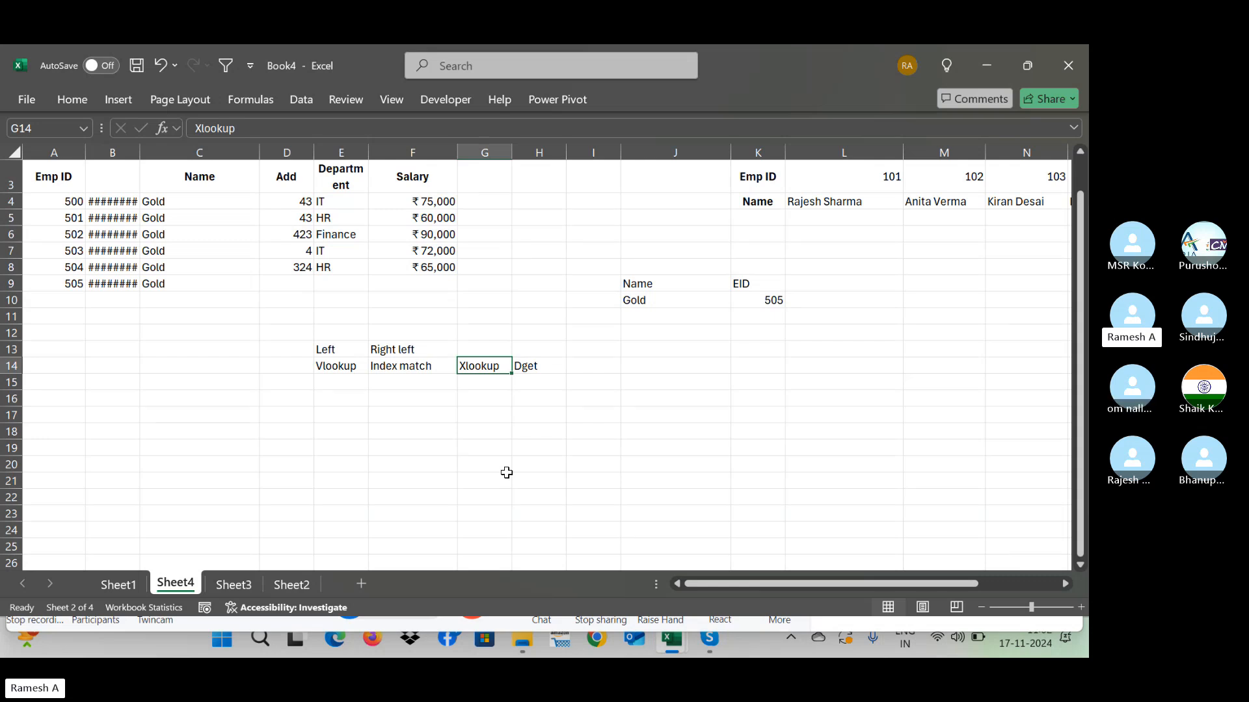
Step: Highlight the labels in E14:G14 to examine Vlookup, Index match and Xlookup as a group beside Dget
{"action": "key", "text": "shift+Left"}
{"action": "key", "text": "shift+Left"}
{"action": "key", "text": "Right"}
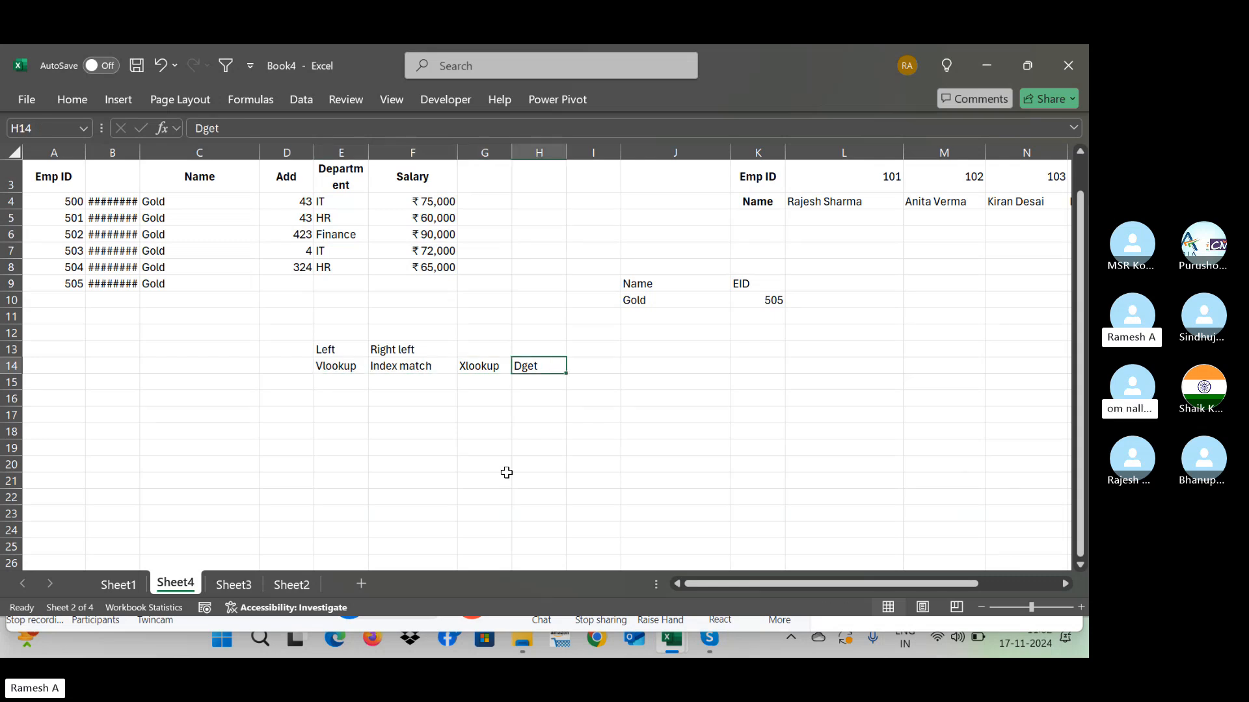
{"action": "key", "text": "Left"}
{"action": "key", "text": "shift+Left"}
{"action": "key", "text": "shift+Left"}
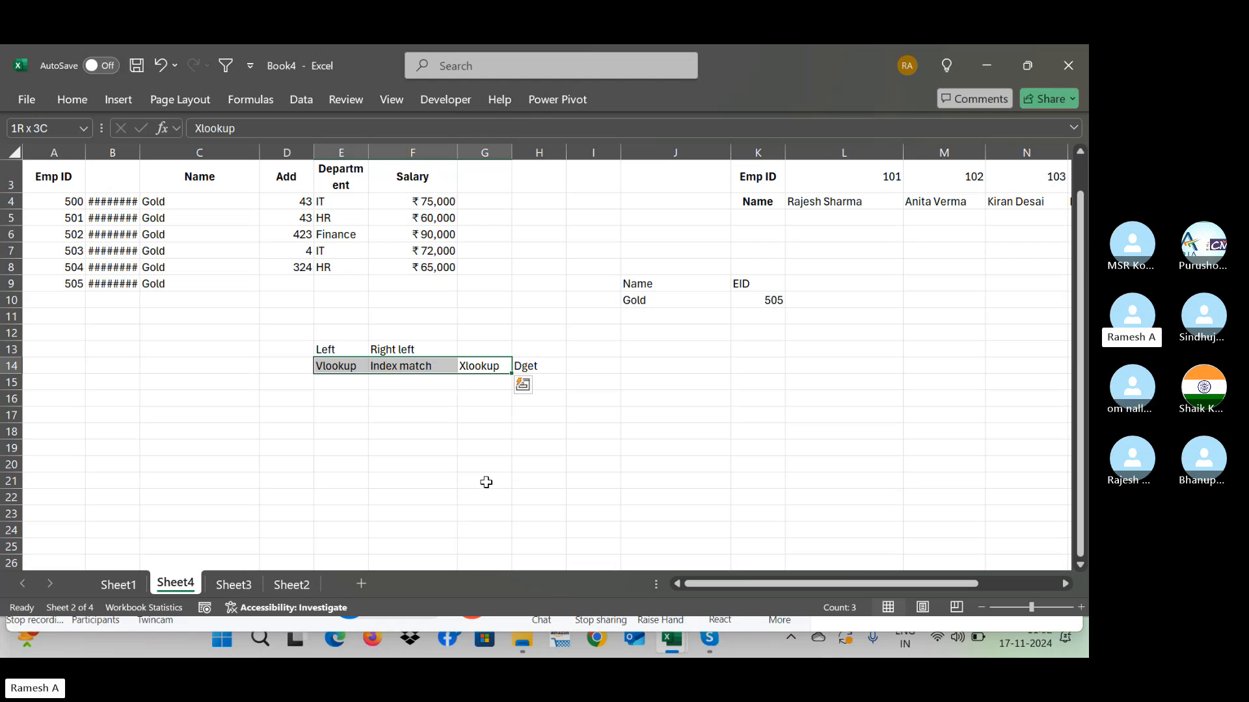
{"action": "key", "text": "Down"}
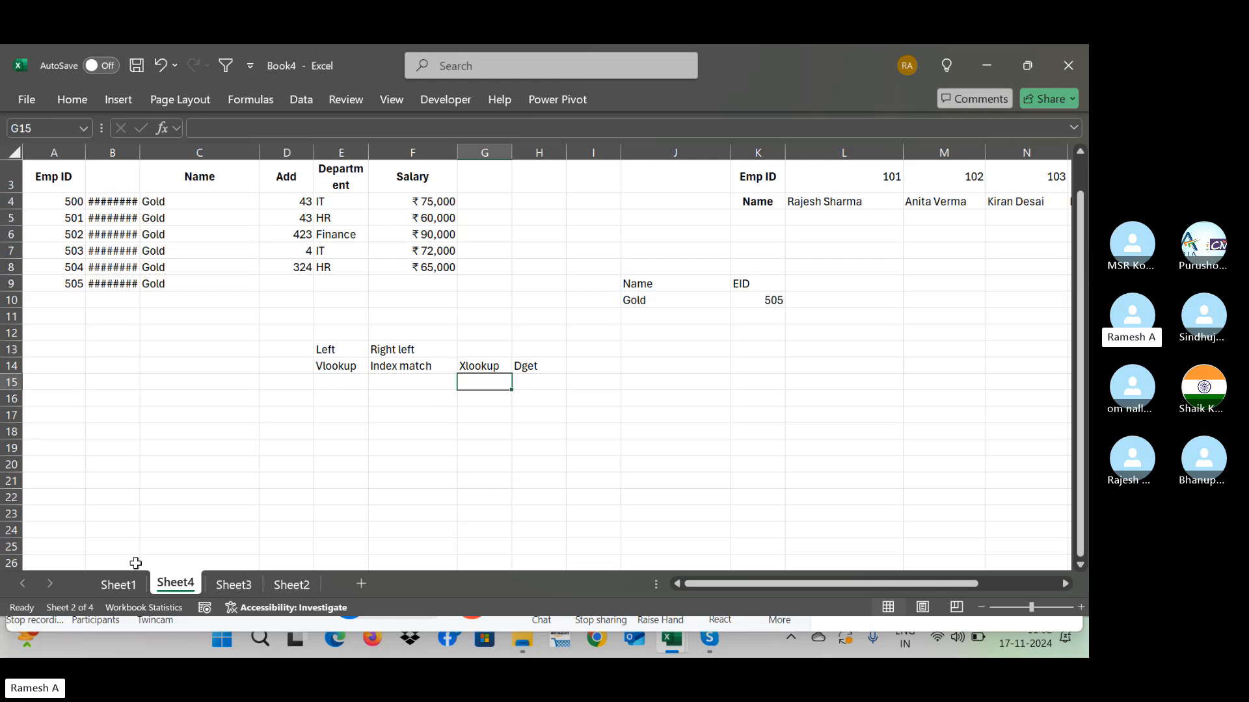
Step: View the region sales table and the employee table on Sheet1, and switch to the Skype call window
{"action": "left_click", "coordinate": [119, 575]}
{"action": "left_click", "coordinate": [479, 284]}
{"action": "key", "text": "Left"}
{"action": "key", "text": "Left"}
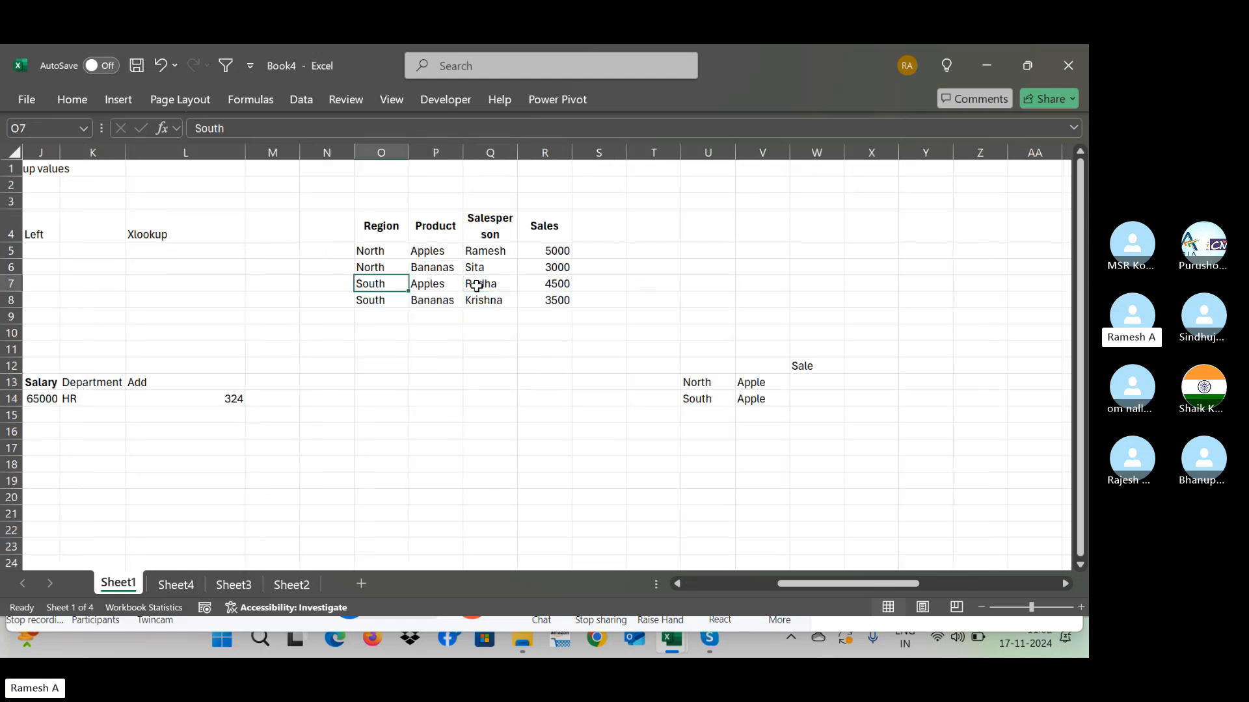
{"action": "key", "text": "Home"}
{"action": "key", "text": "Right"}
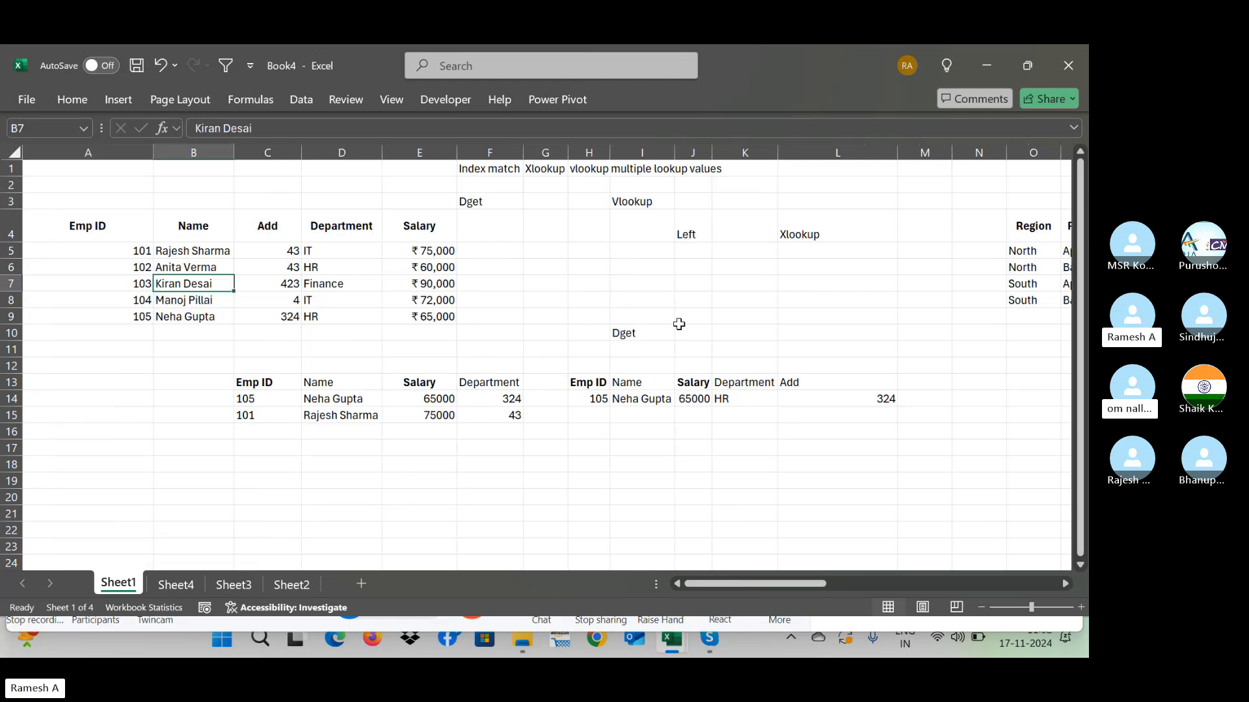
{"action": "key", "text": "alt+Tab"}
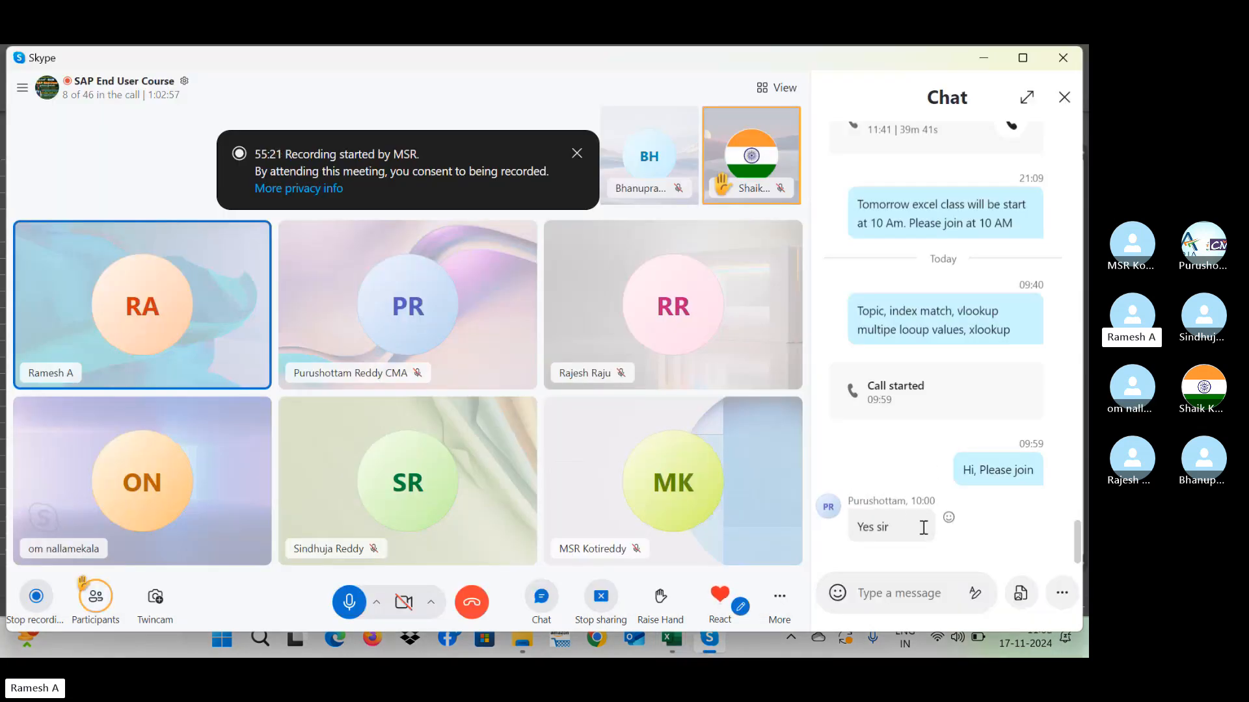